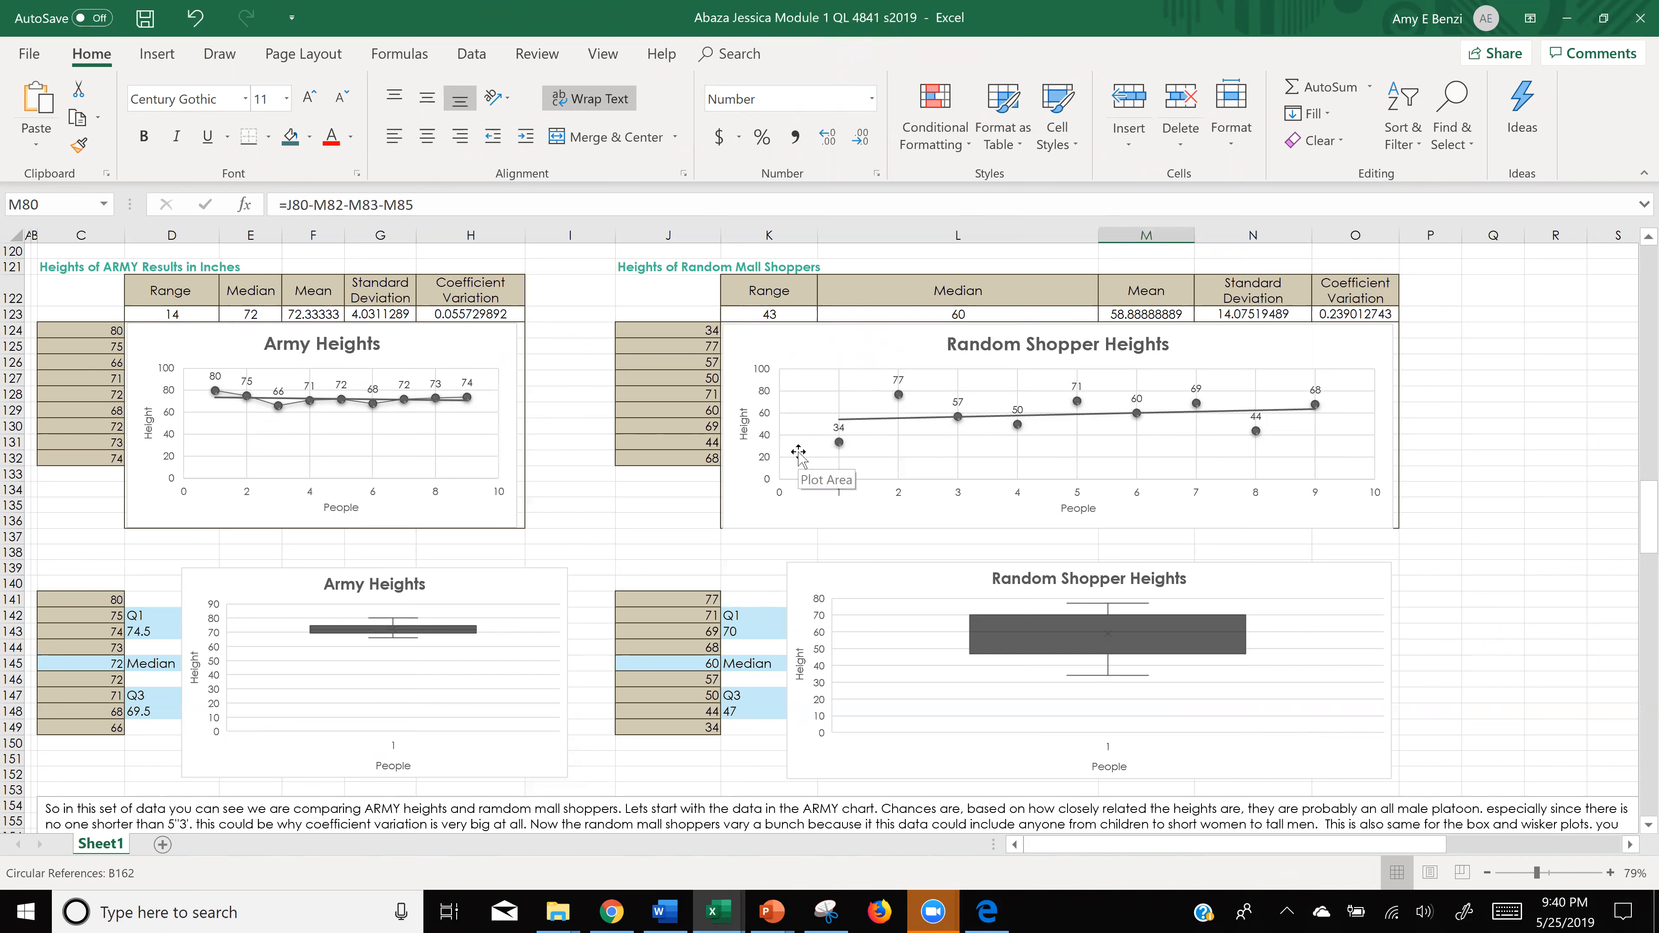
# - Examine the summary statistics, scatter charts and box plots comparing the Army heights with the random mall shoppers' heights
pyautogui.keyDown('ctrl'); pyautogui.scroll(3, 798, 452); pyautogui.keyUp('ctrl')
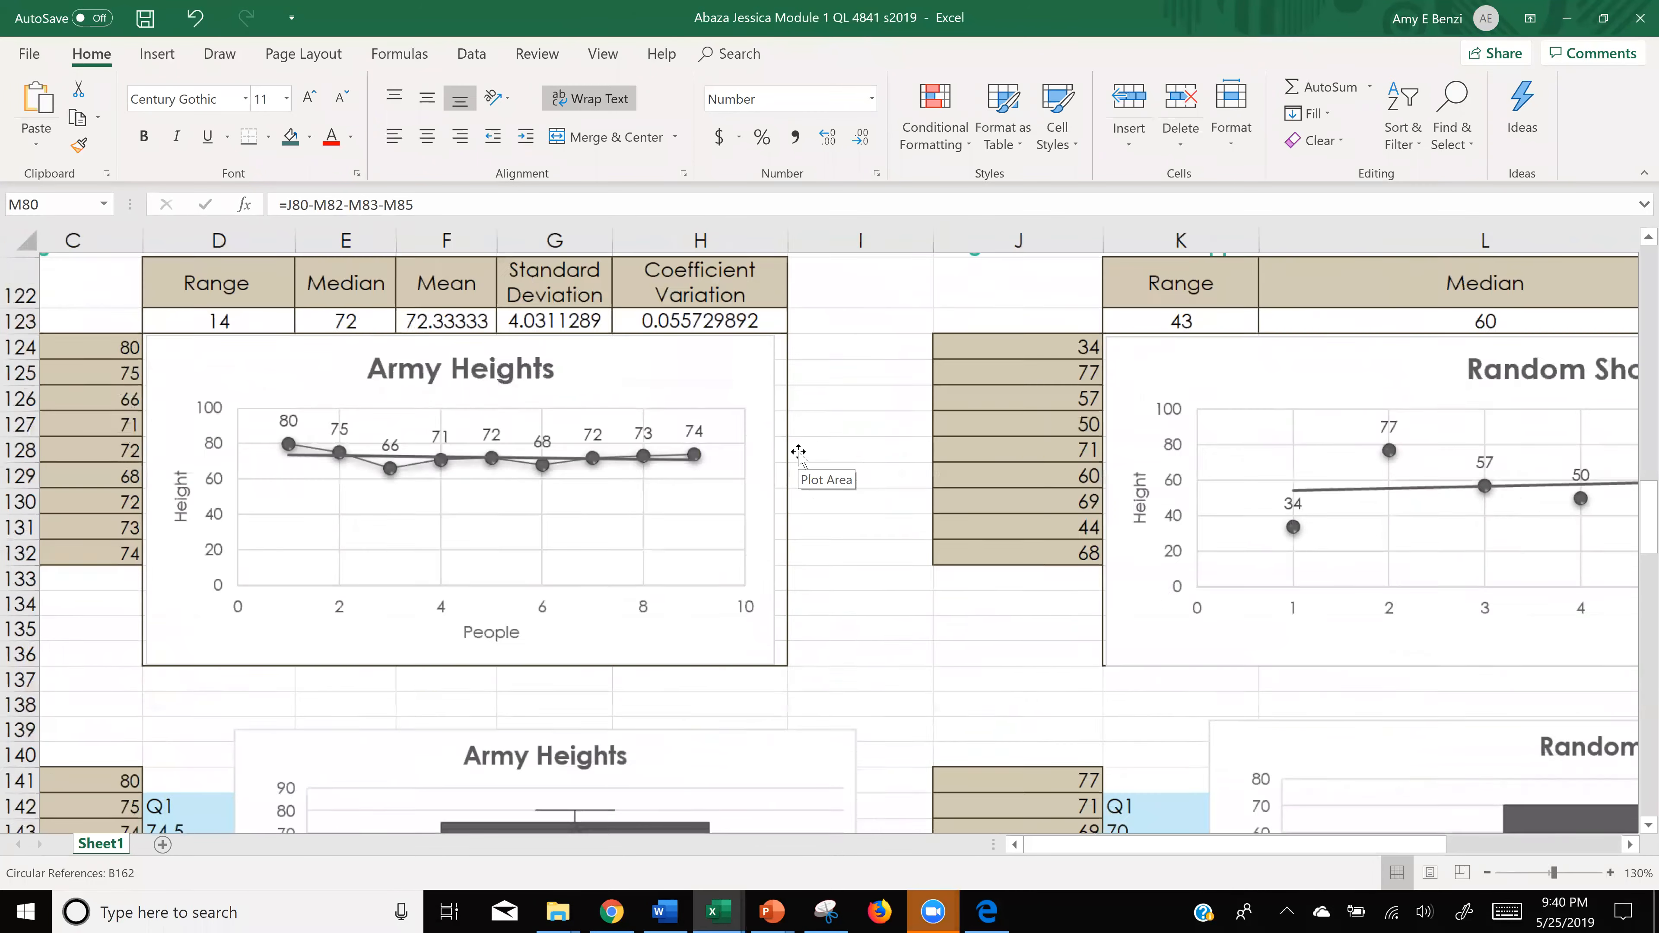
pyautogui.keyDown('ctrl'); pyautogui.scroll(-1, 798, 451); pyautogui.keyUp('ctrl')
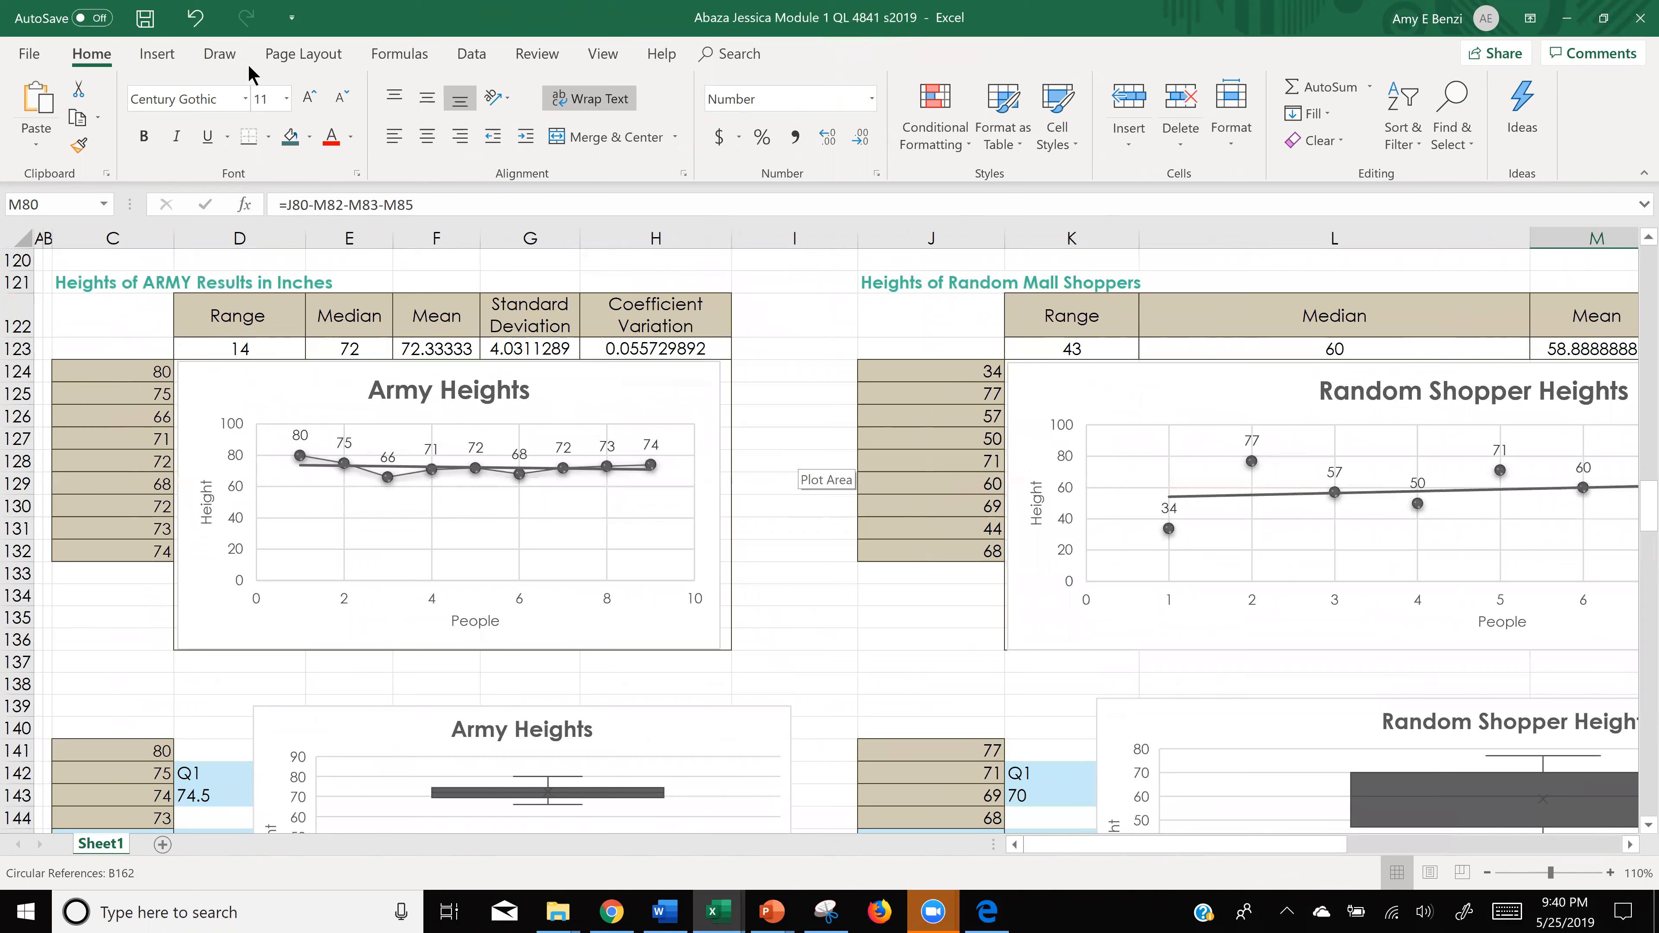
pyautogui.scroll(1, 370, 300)
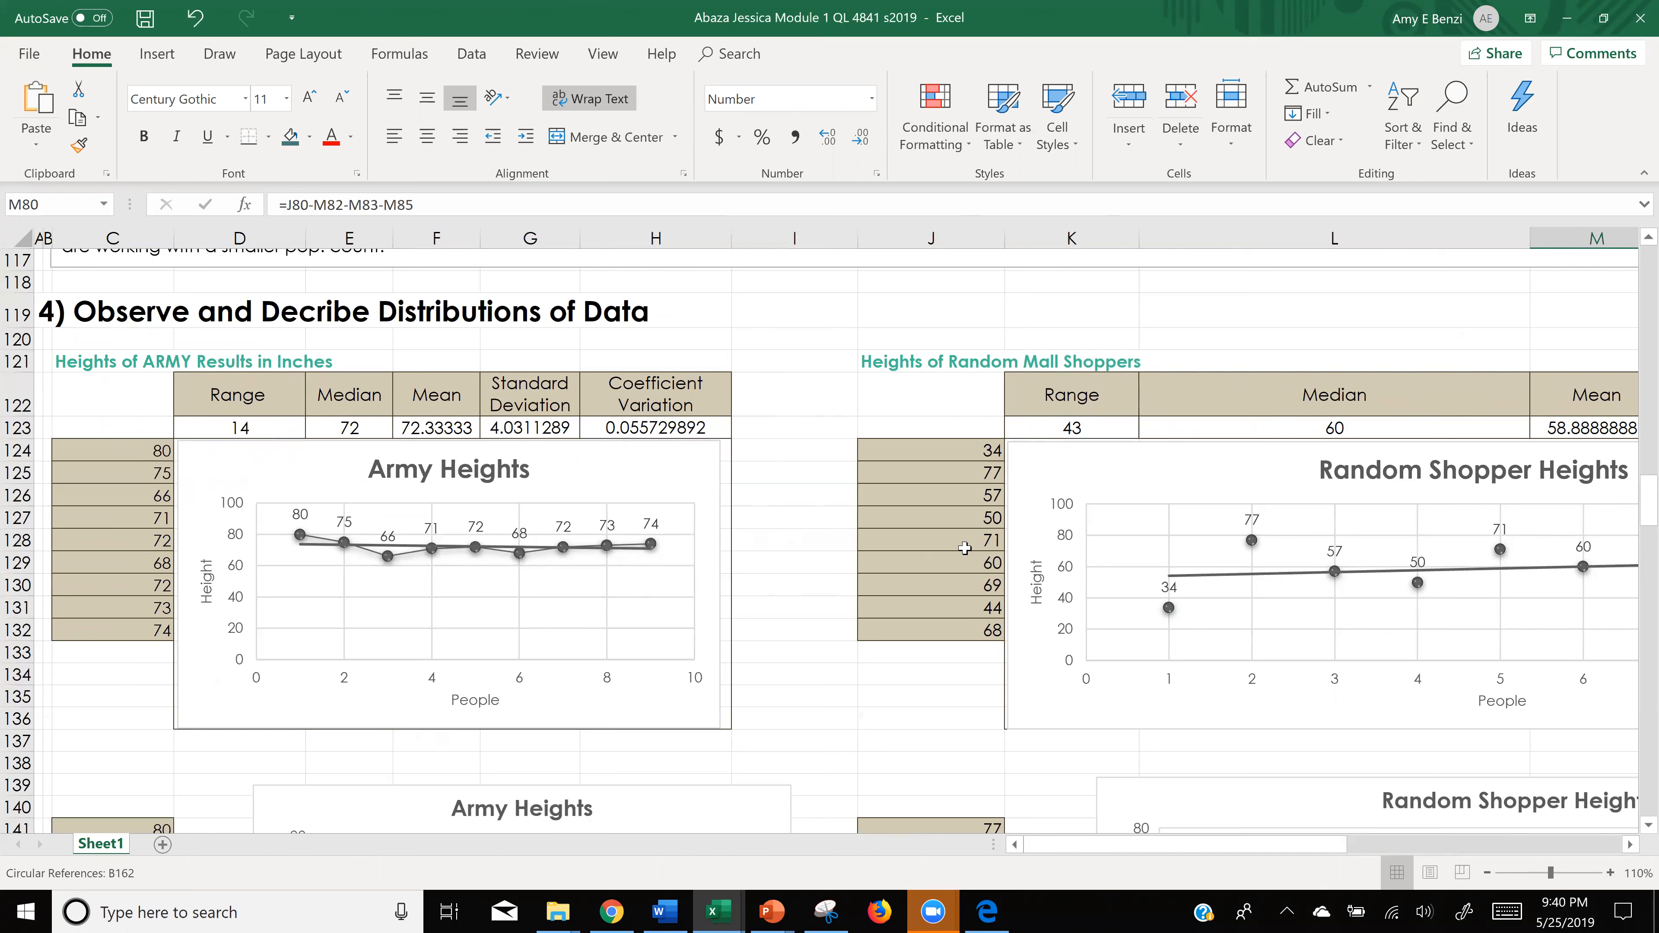
pyautogui.hscroll(6, 965, 547)
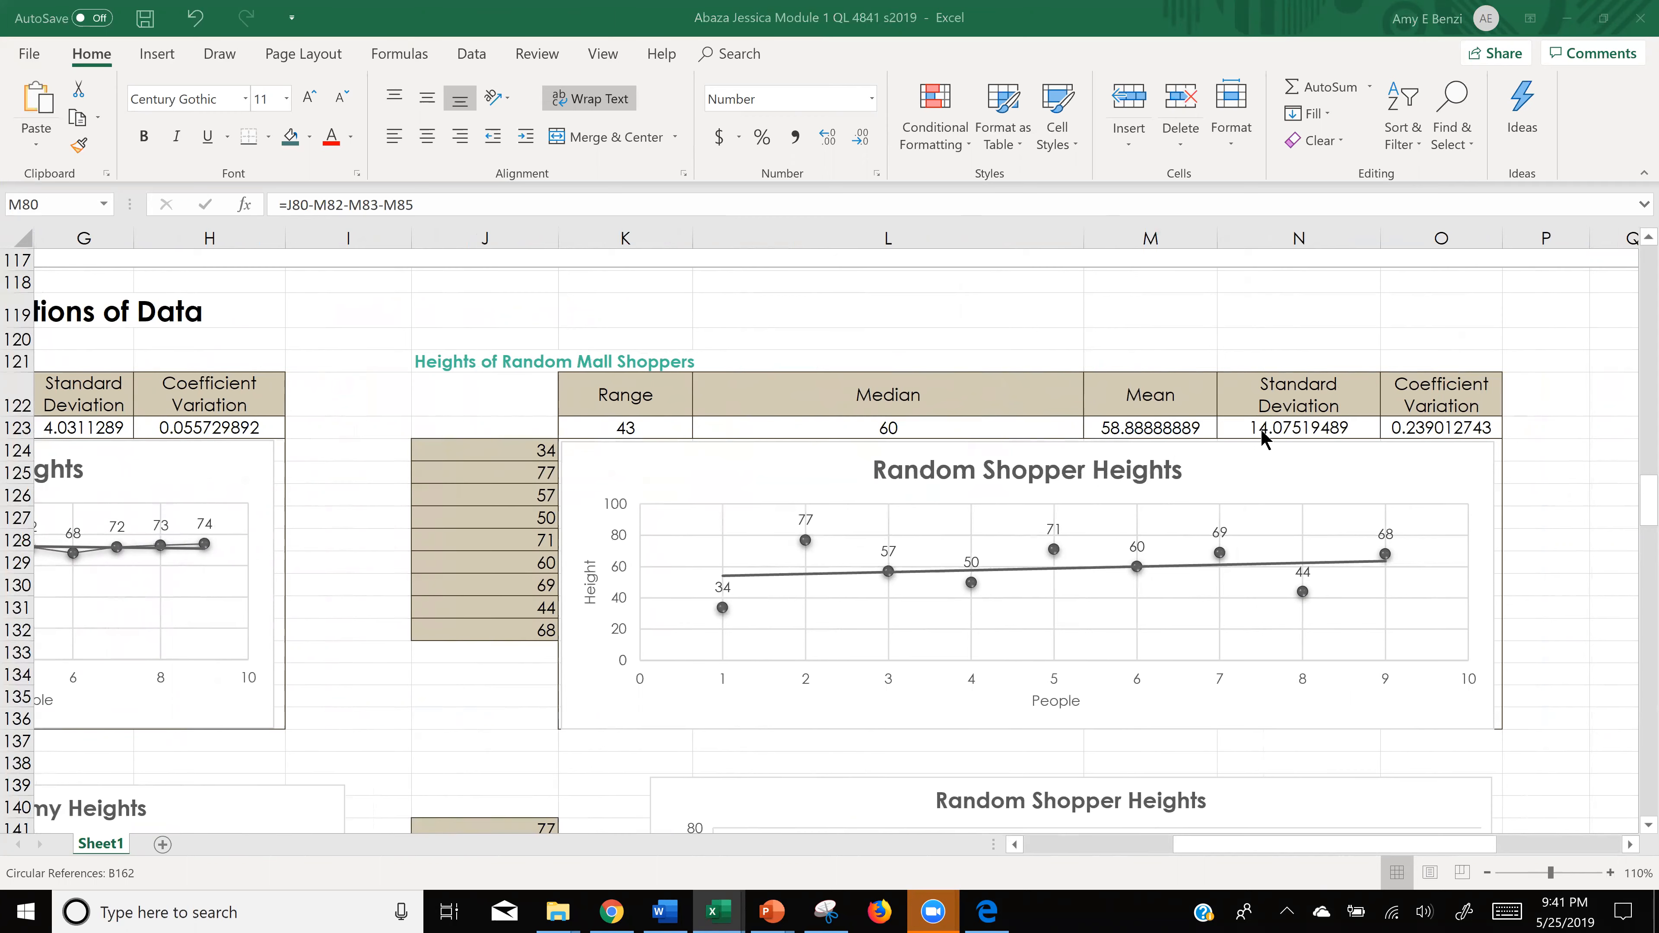
pyautogui.keyDown('ctrl'); pyautogui.scroll(-1, 1261, 434); pyautogui.keyUp('ctrl')
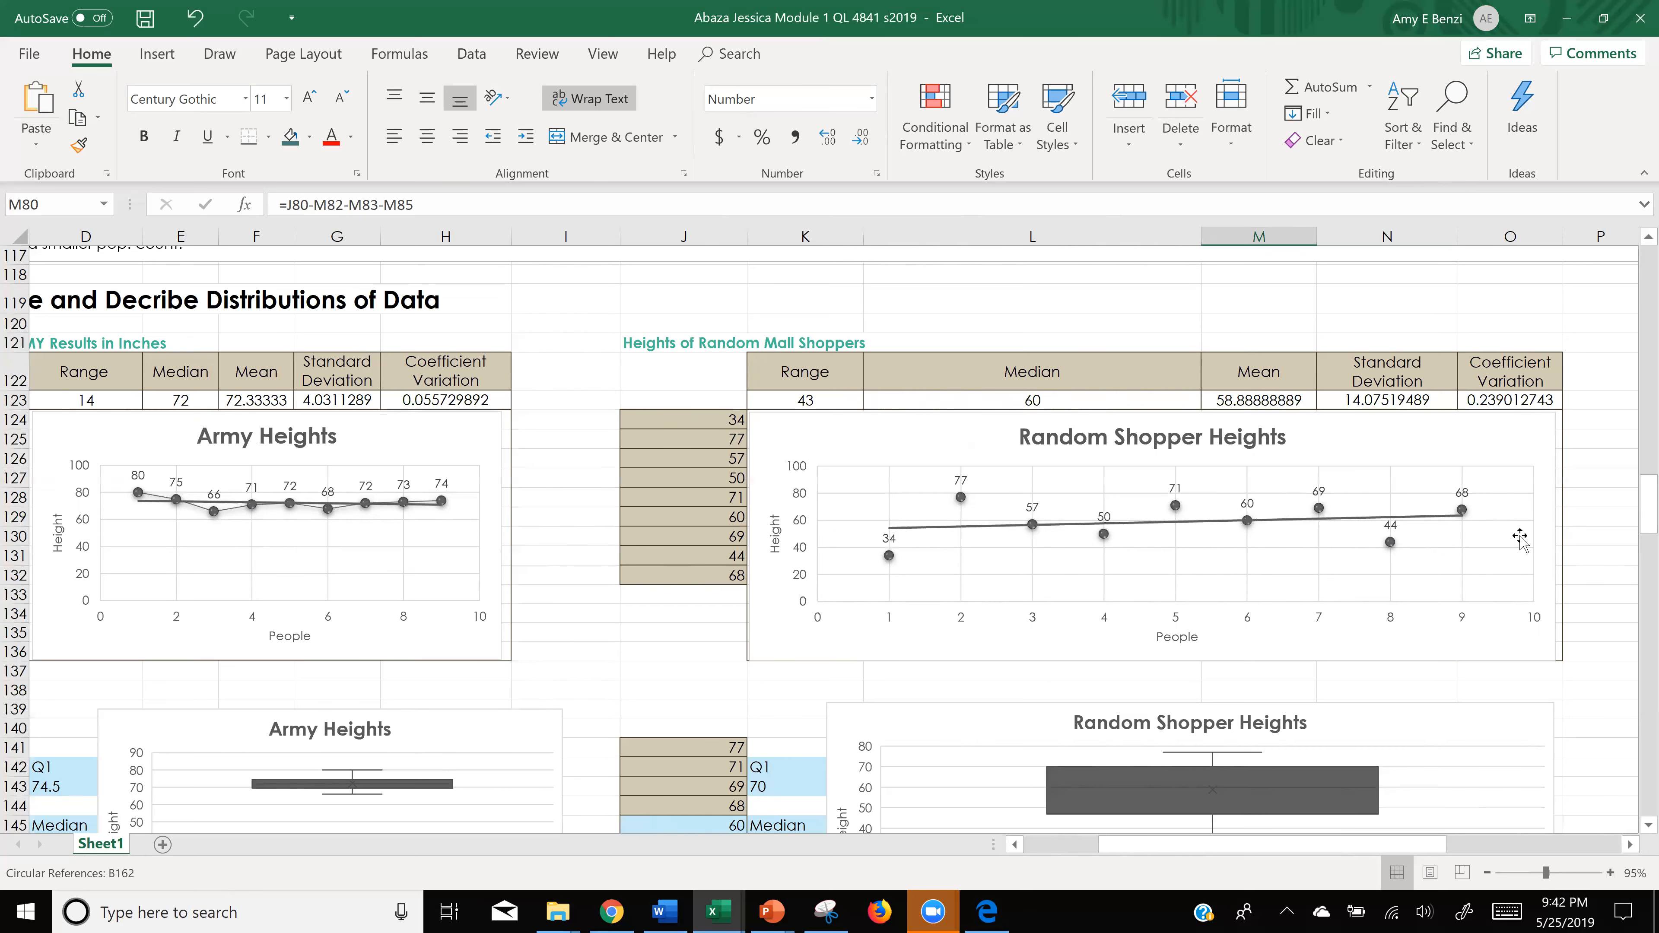
pyautogui.scroll(-1, 1417, 572)
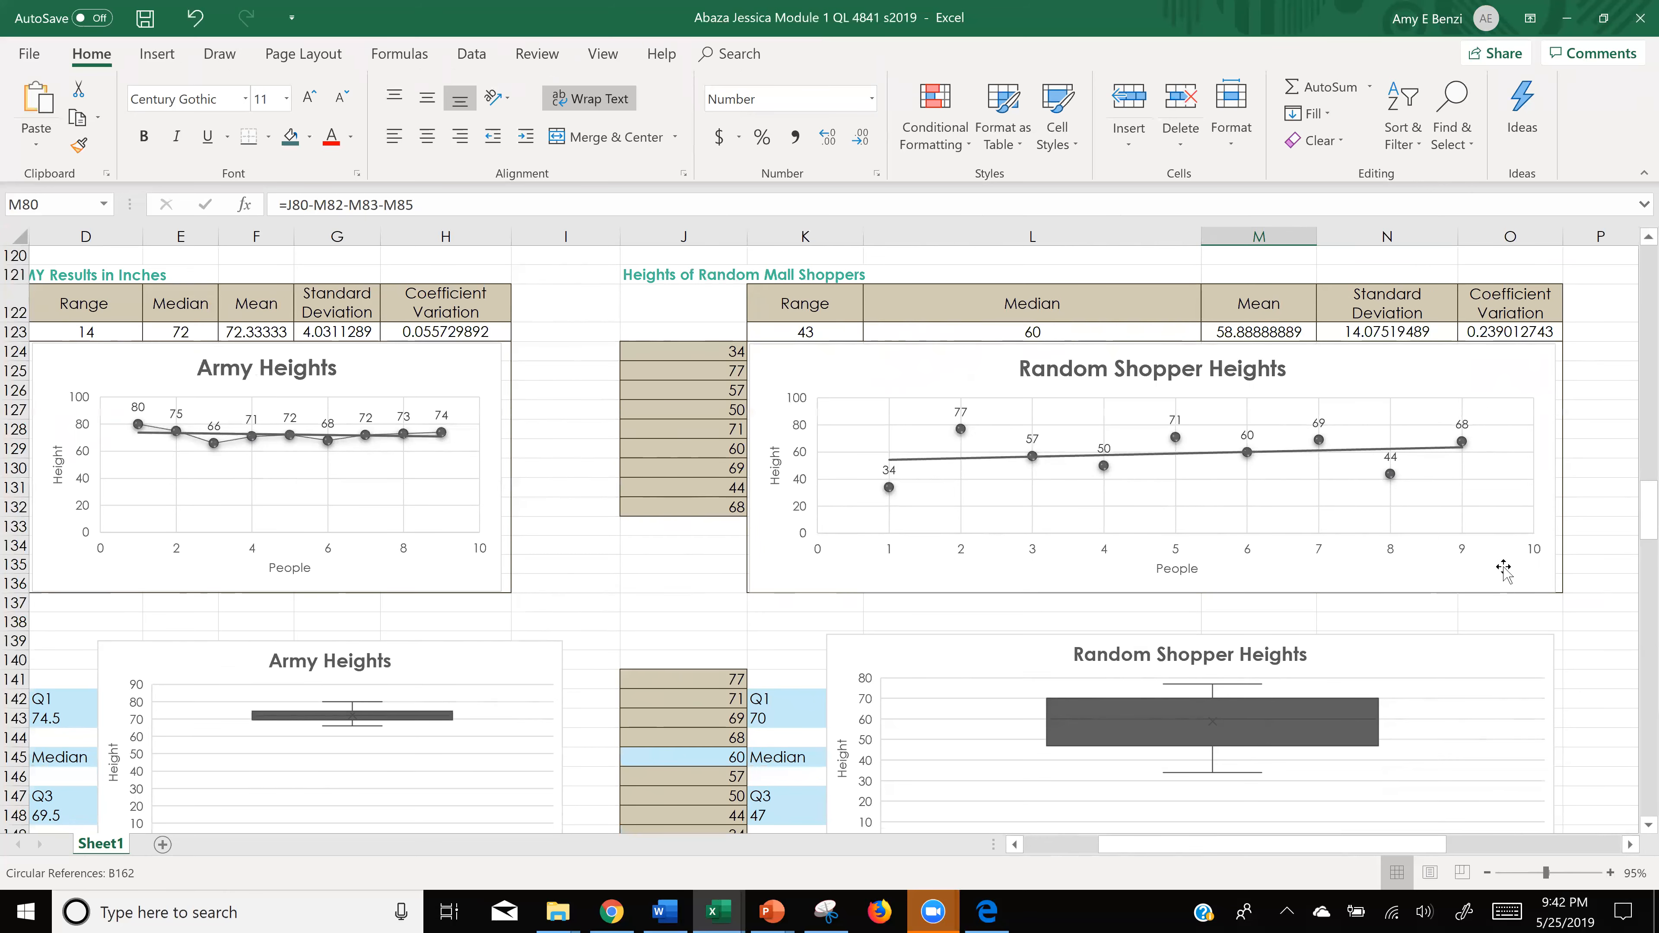
pyautogui.hscroll(-2, 1504, 568)
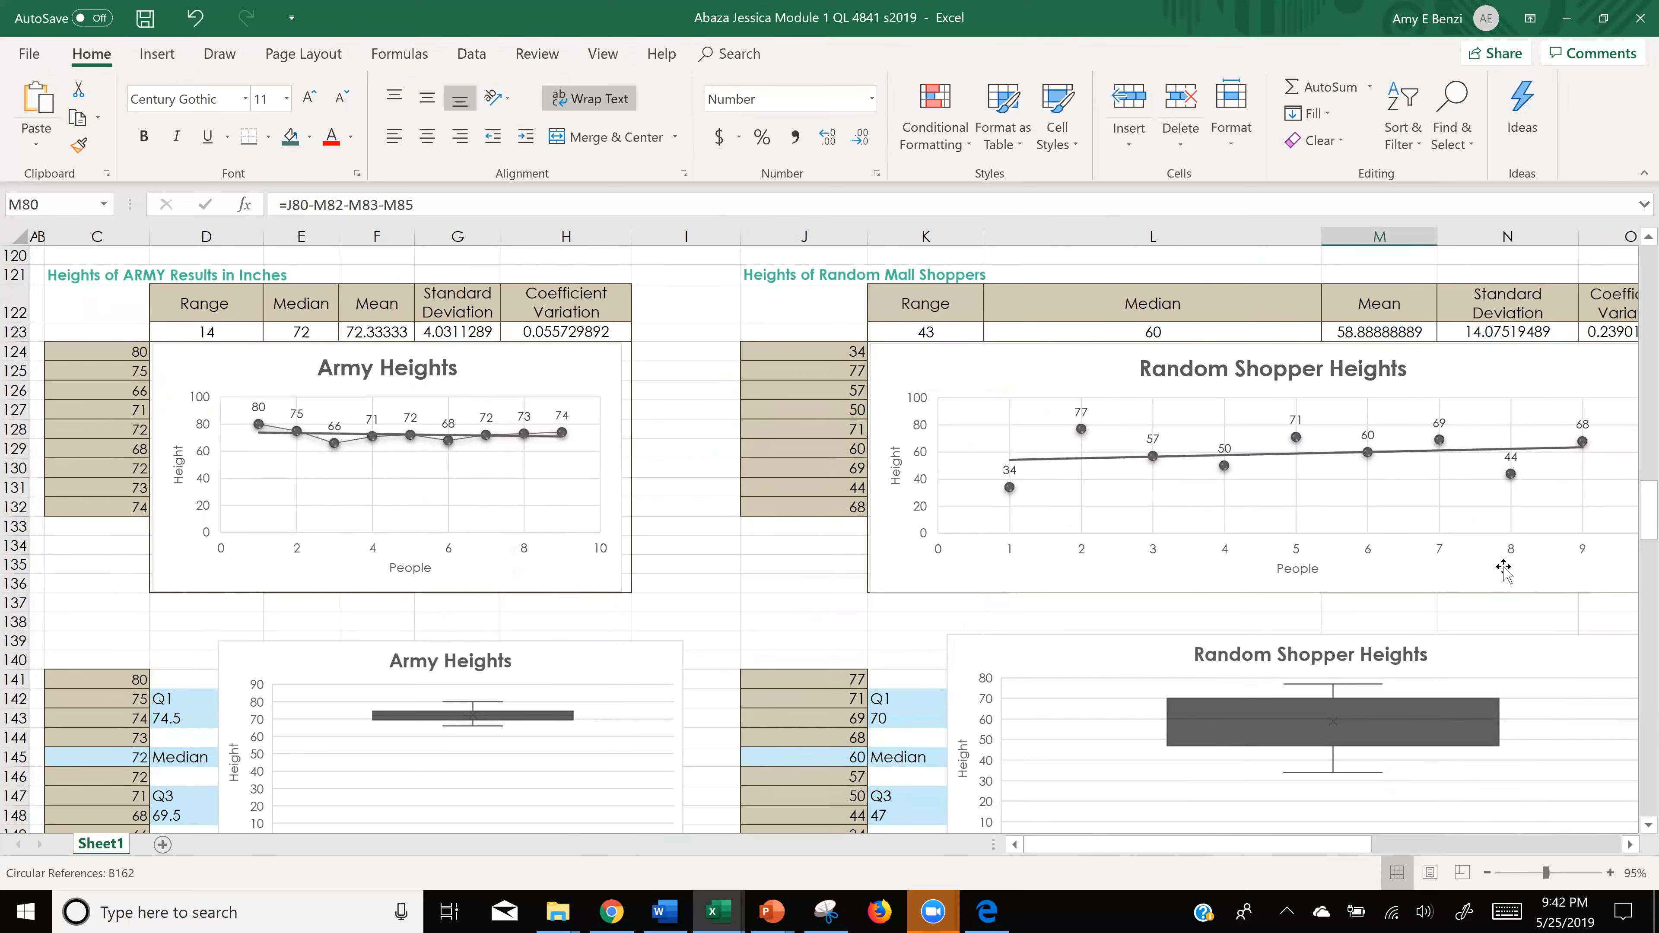
pyautogui.scroll(-3, 1504, 568)
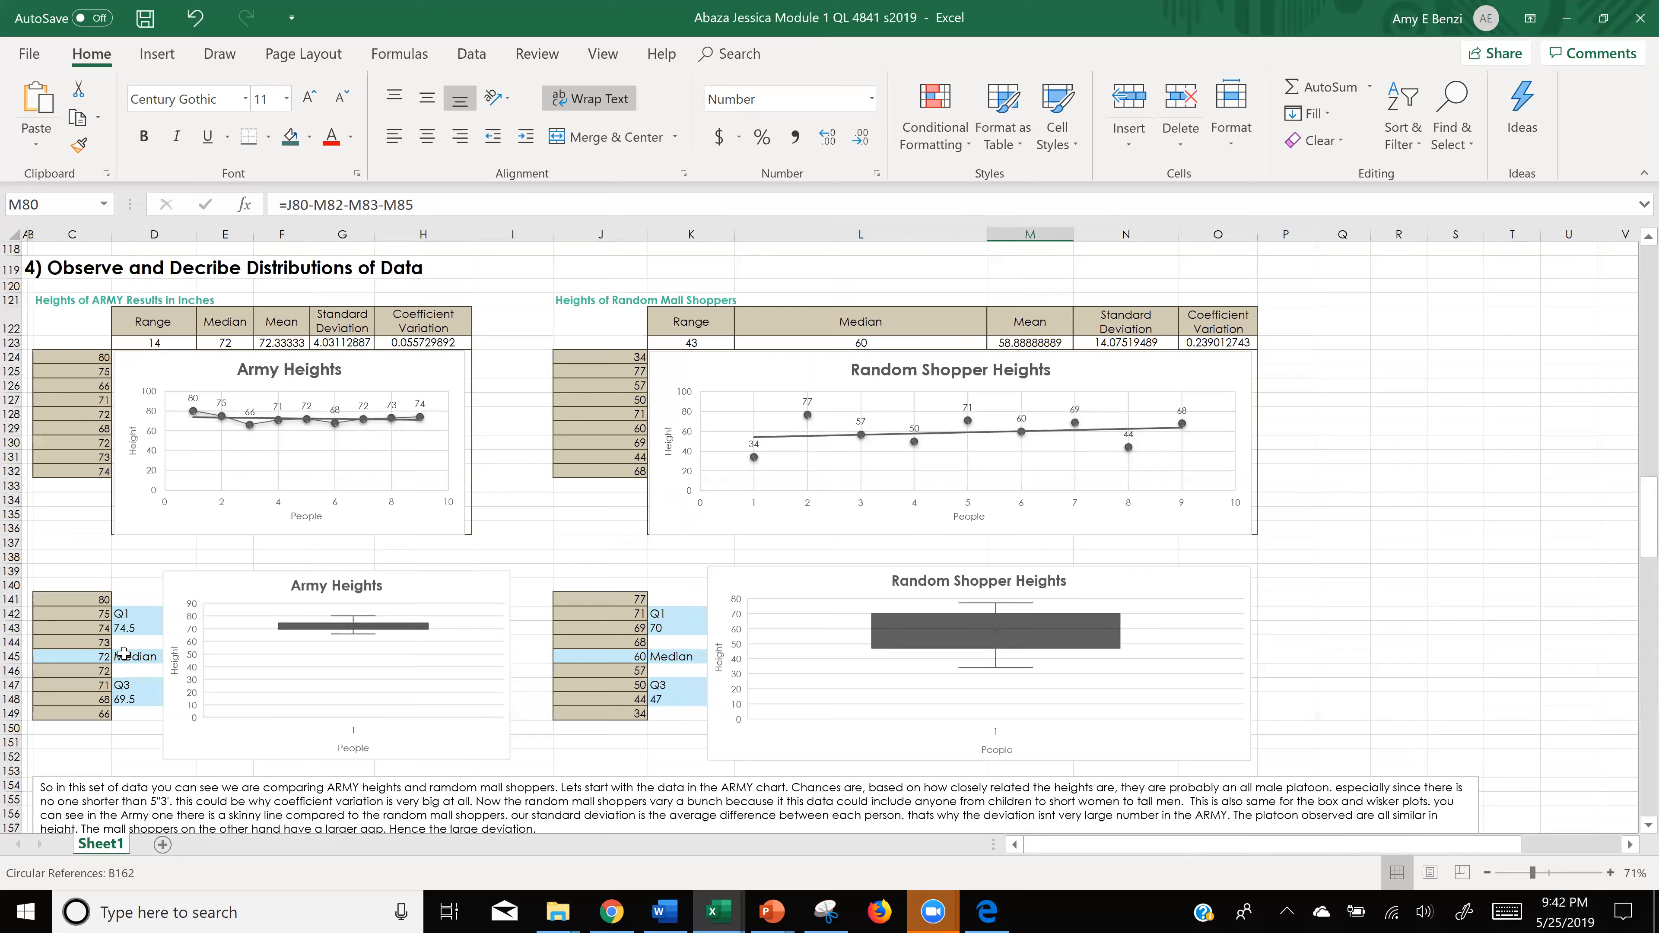
# - Correct the quartile labels beside the sorted Army heights, entering Q3 in D142 and Q1 in D147
pyautogui.keyDown('ctrl'); pyautogui.scroll(4, 124, 653); pyautogui.keyUp('ctrl')
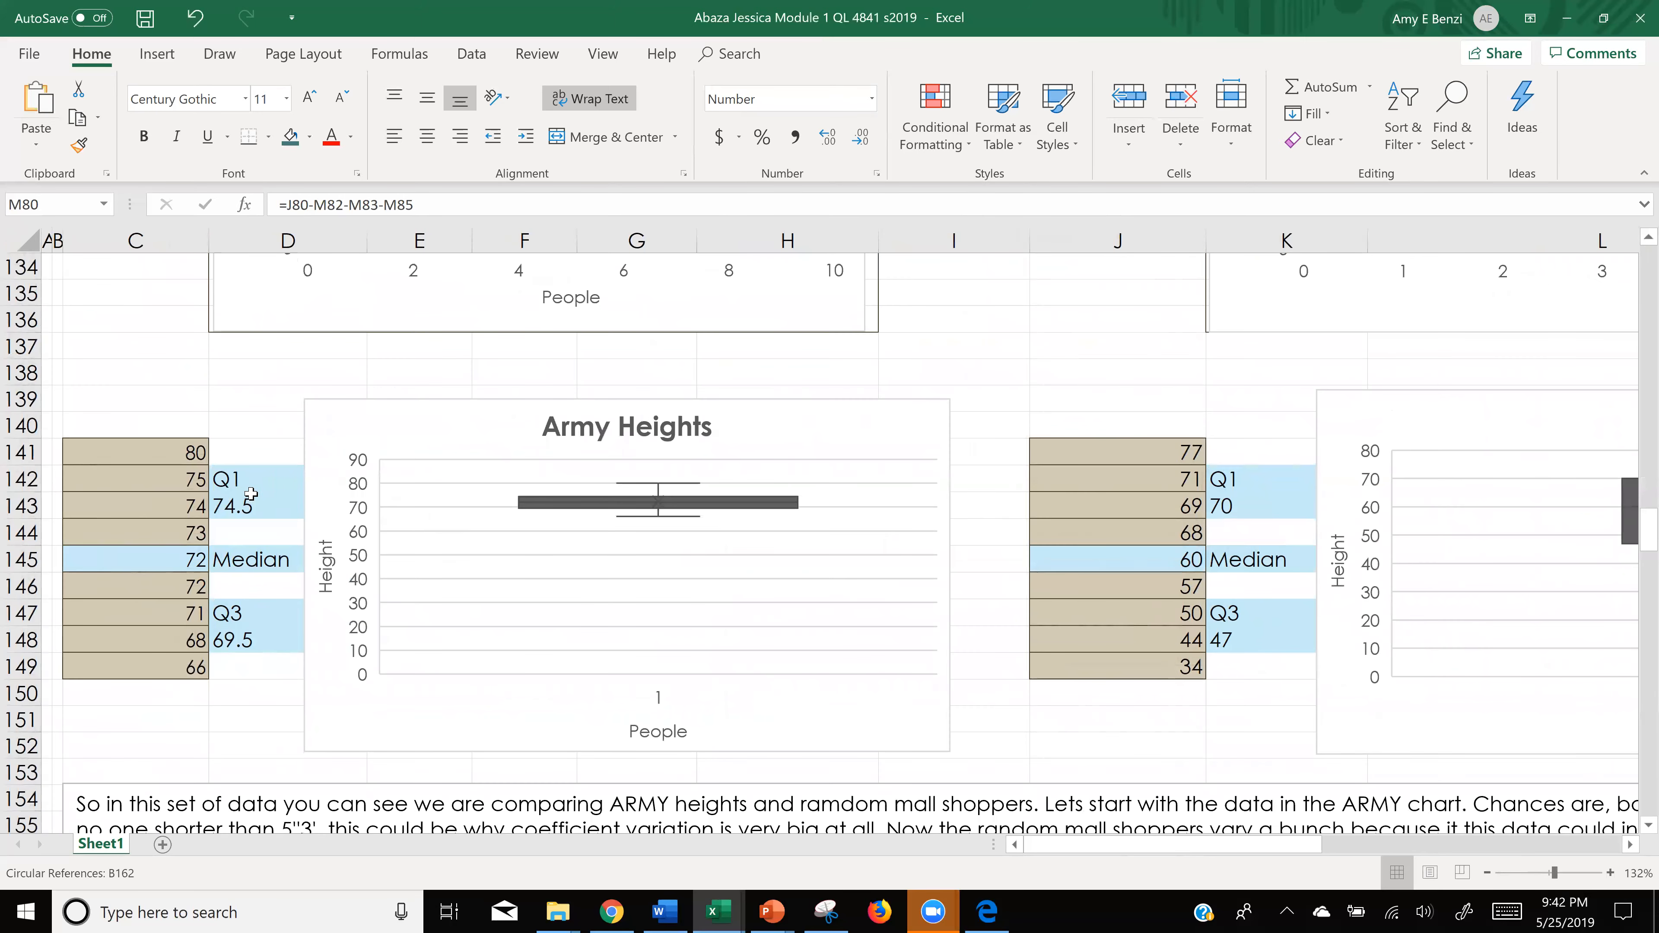
pyautogui.doubleClick(249, 479)
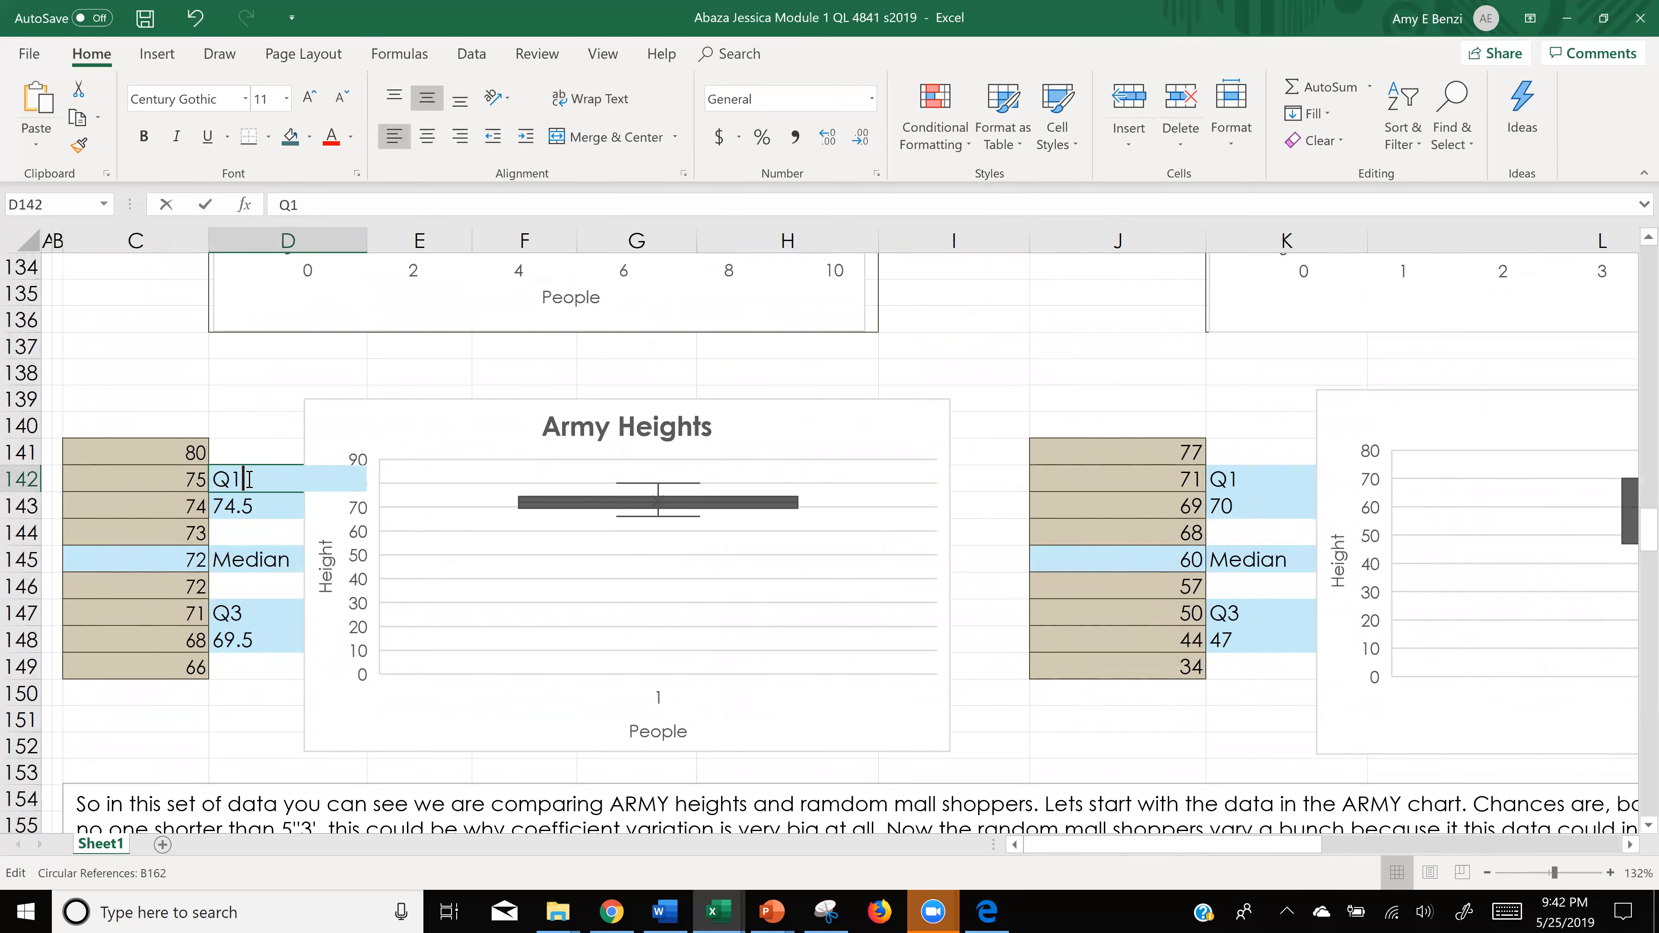
pyautogui.moveTo(234, 479); pyautogui.dragTo(232, 479)
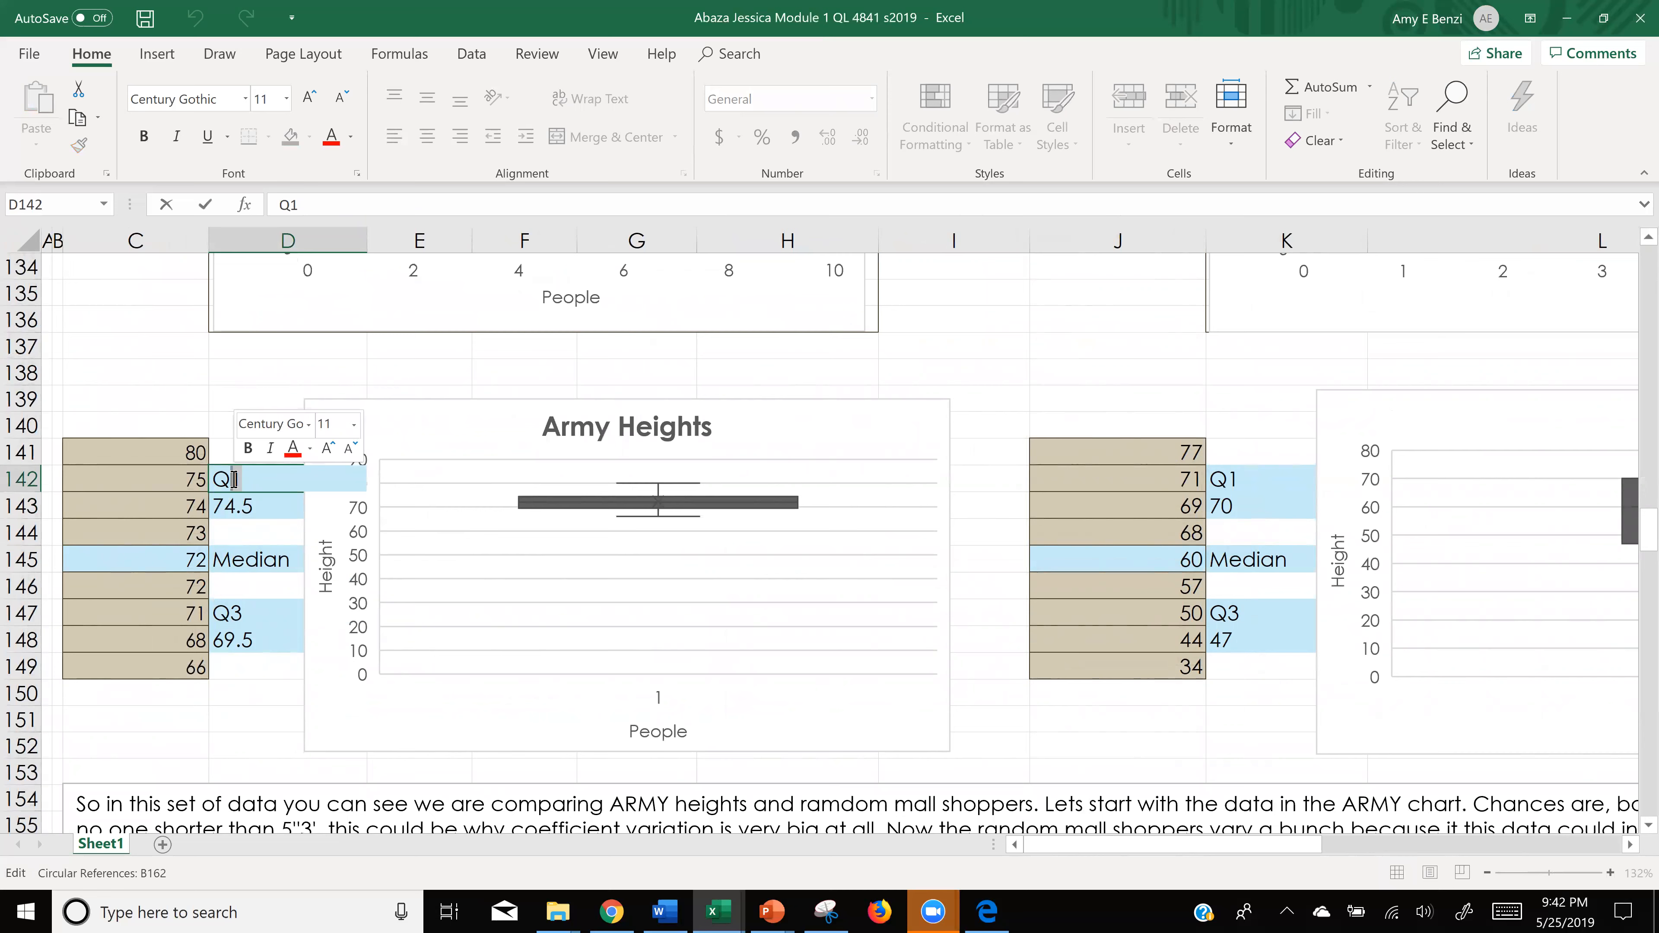
pyautogui.write('3')
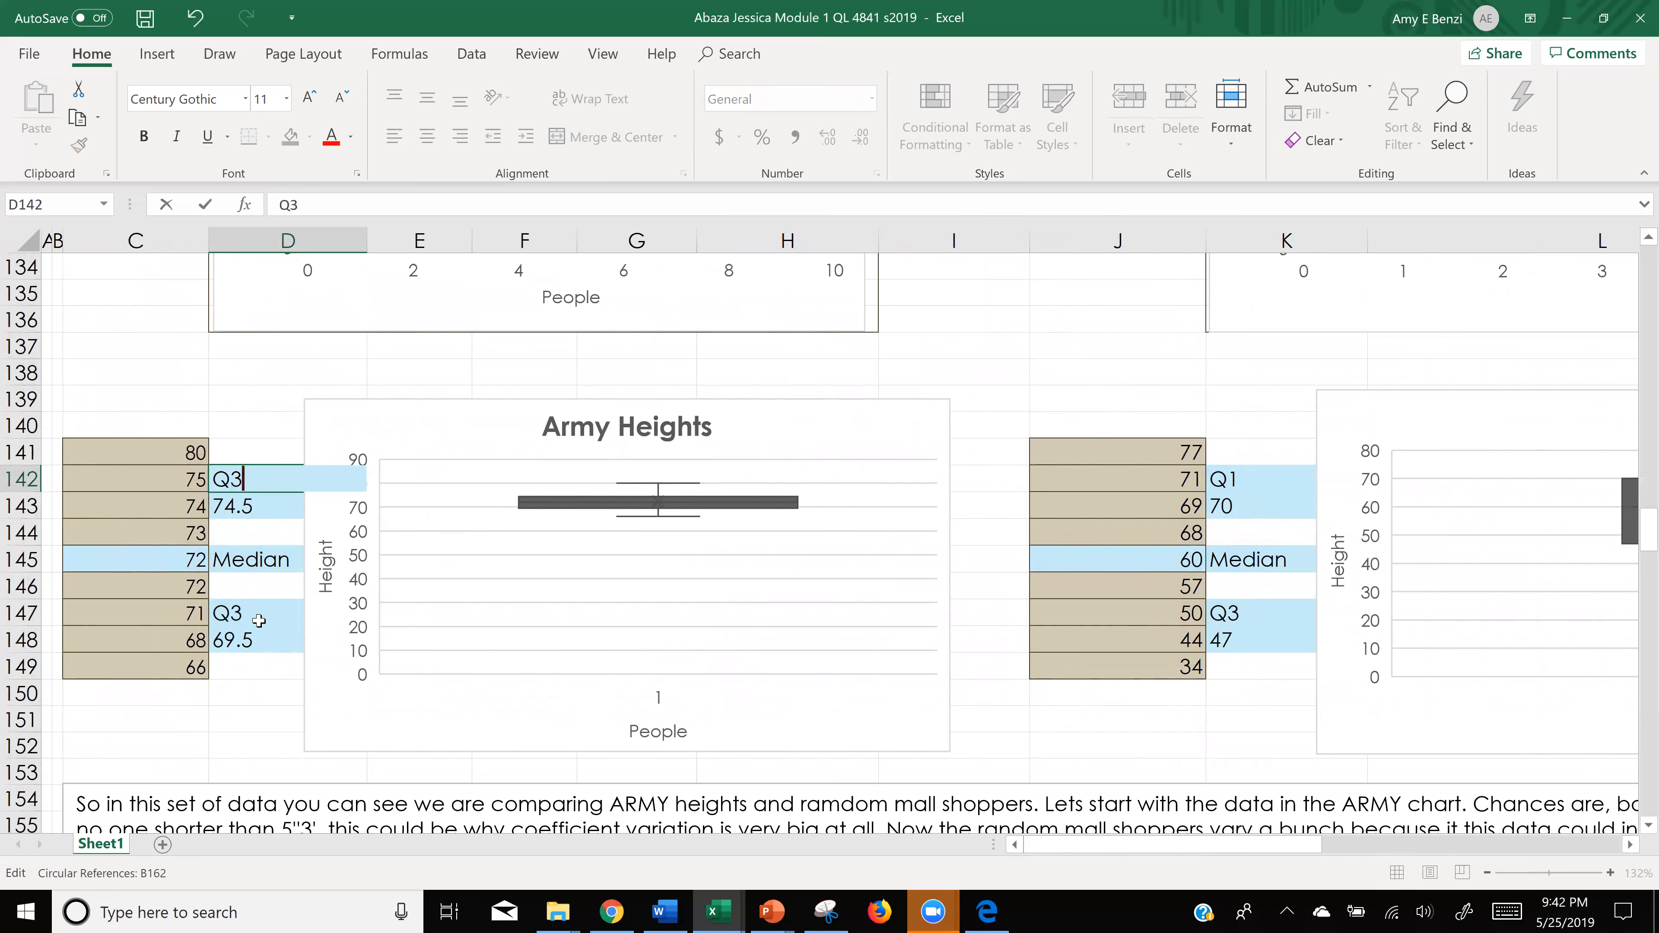
pyautogui.click(258, 620)
pyautogui.doubleClick(248, 613)
pyautogui.click(239, 615)
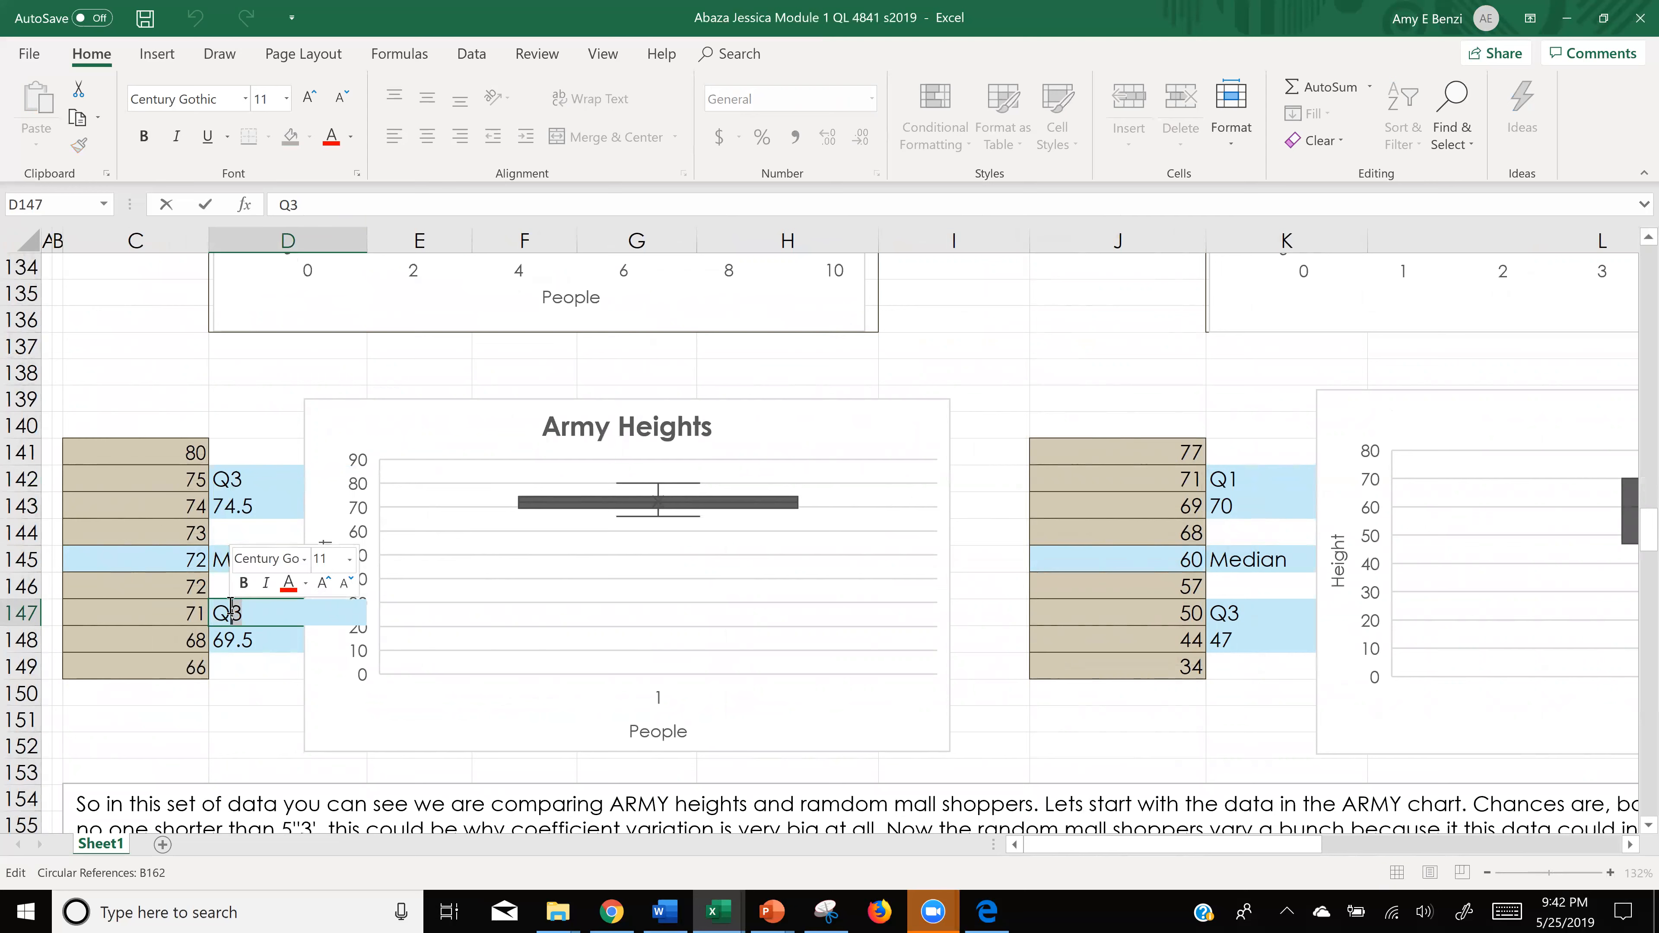
pyautogui.write('1')
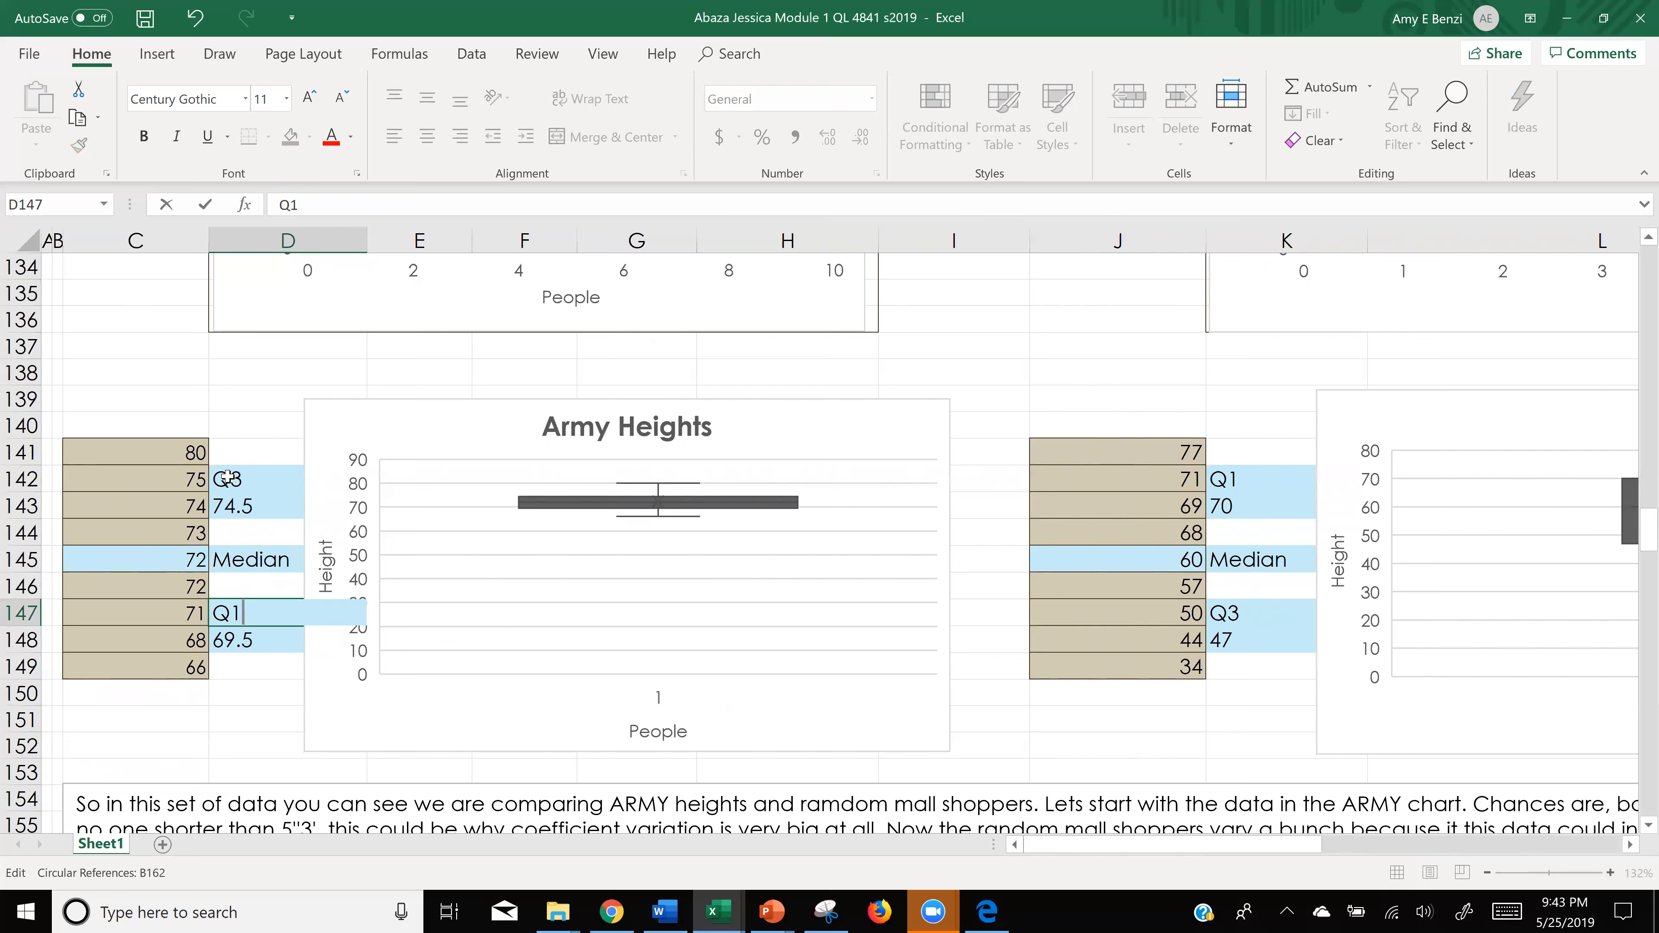
# - Inspect the formula in D143 that averages the Army heights in C142 and C143
pyautogui.moveTo(195, 482); pyautogui.dragTo(195, 509)
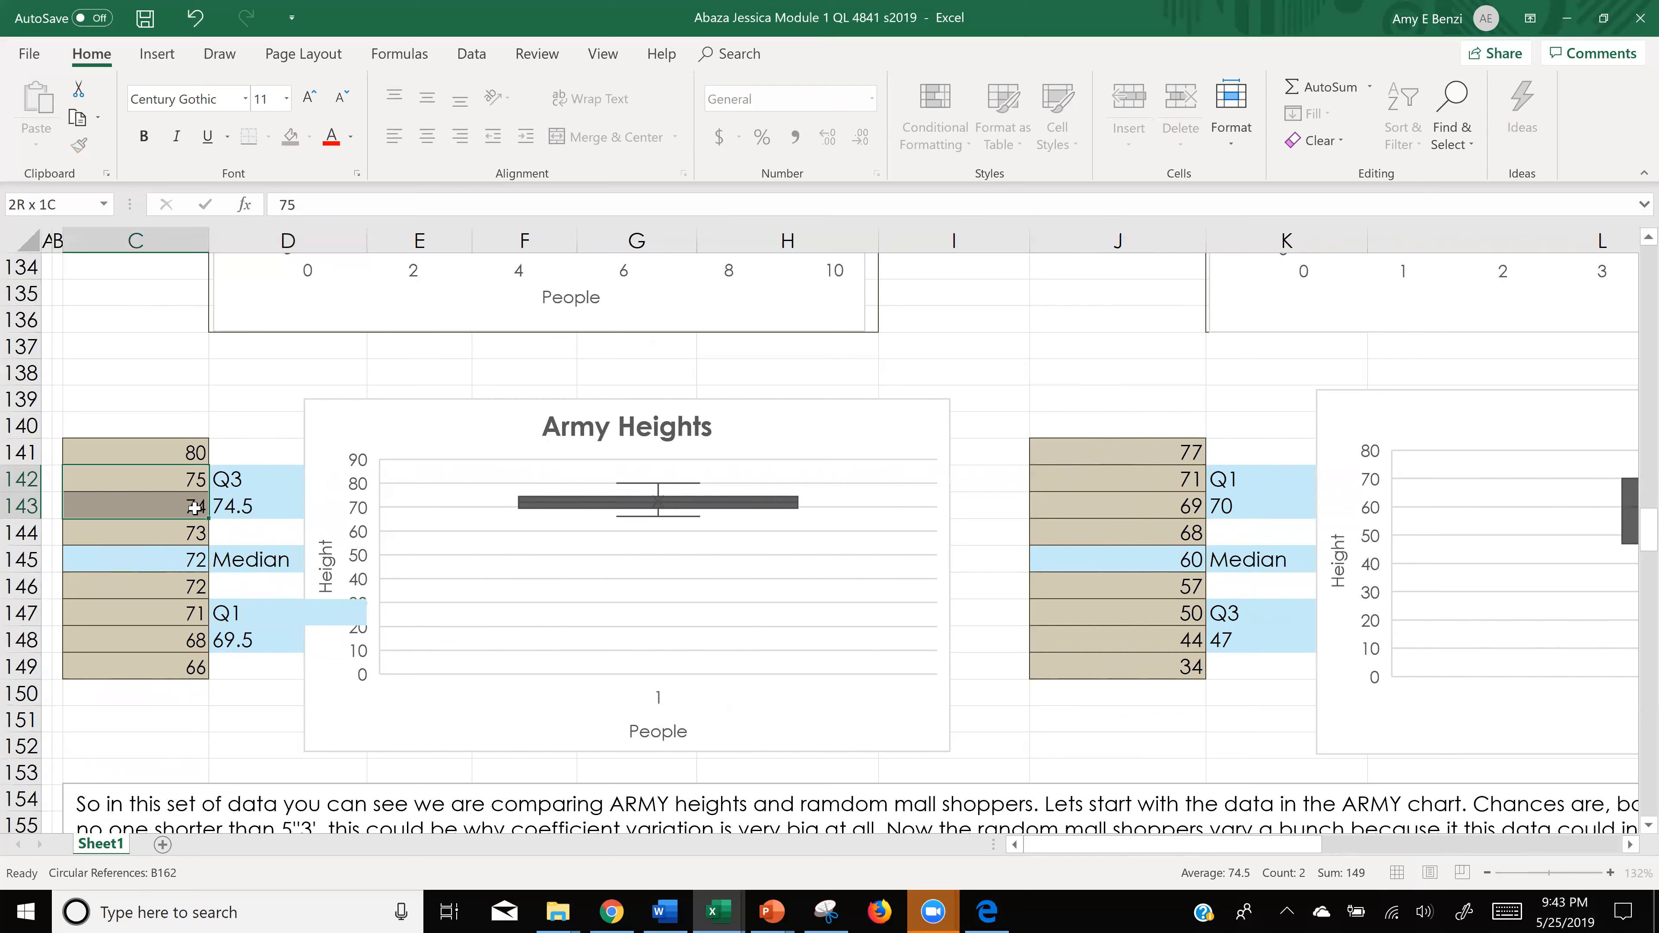
pyautogui.doubleClick(228, 500)
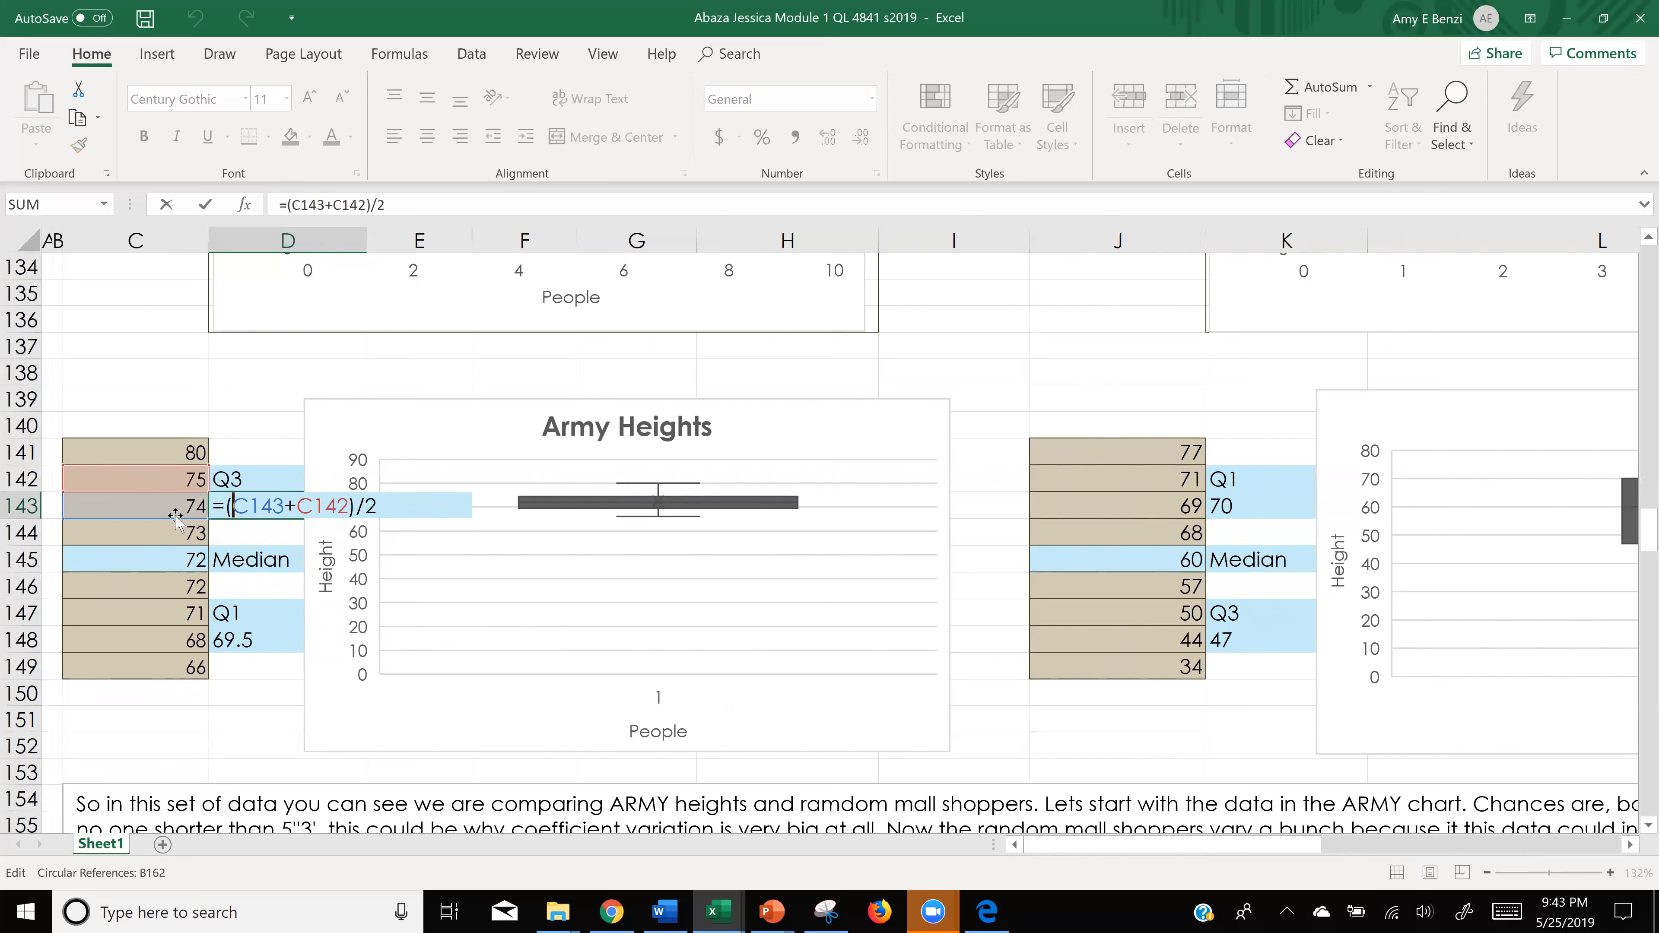
pyautogui.press('Return')
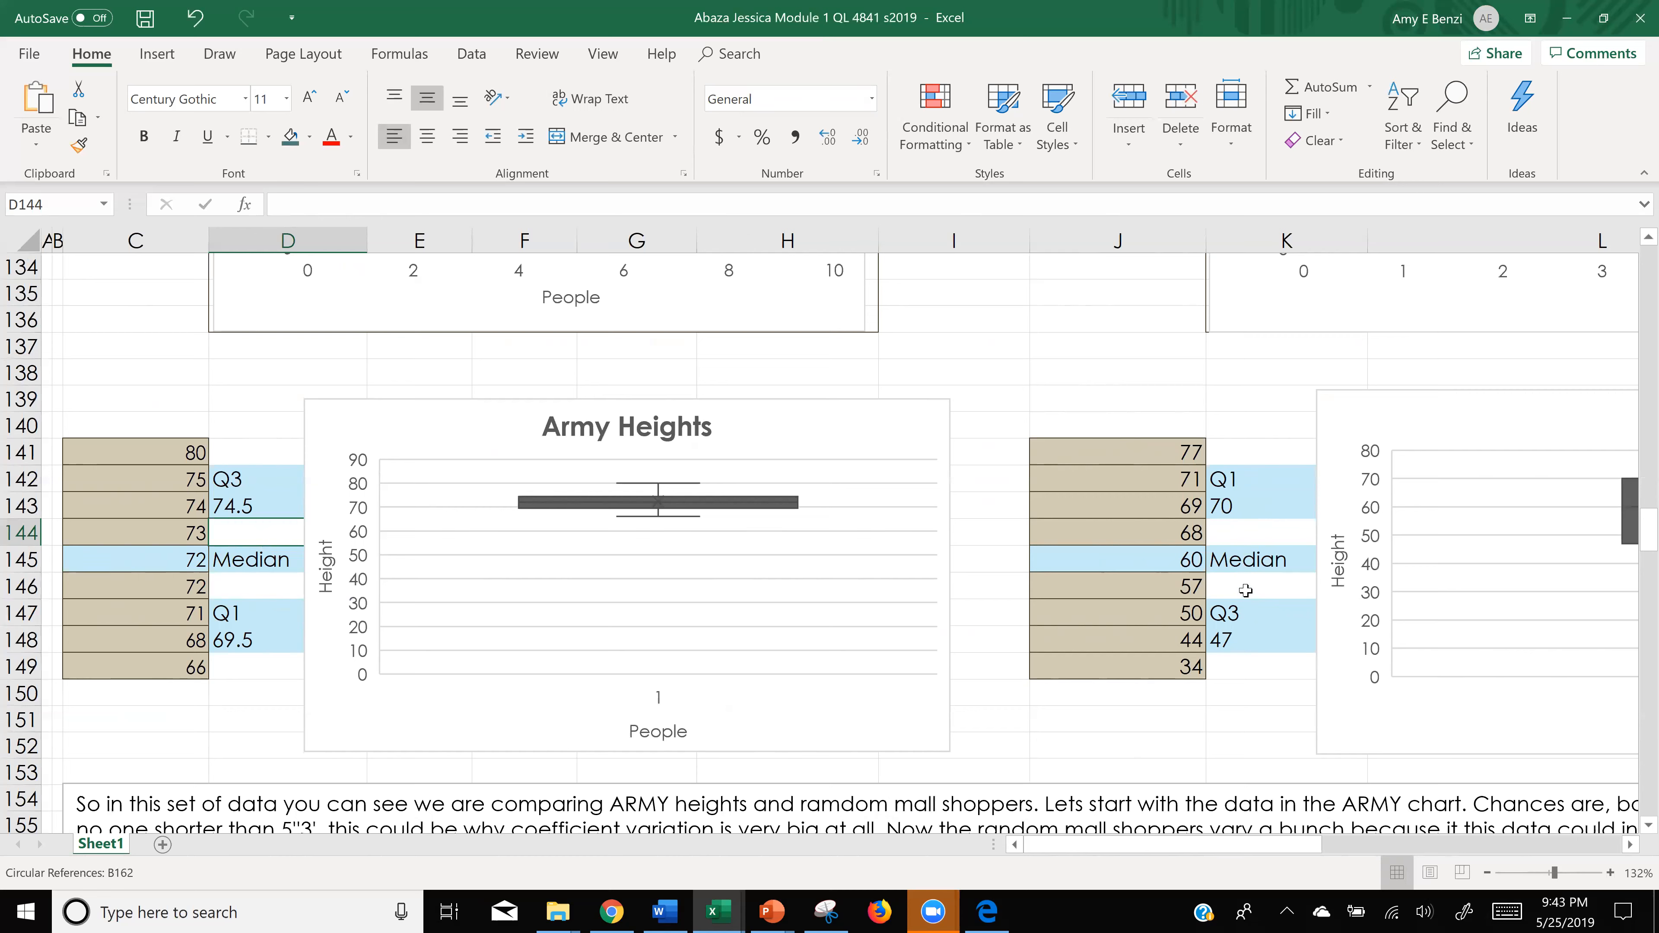
# - Set the maximum bound of the Army Heights box plot's vertical axis to 80
pyautogui.scroll(-3, 1246, 590)
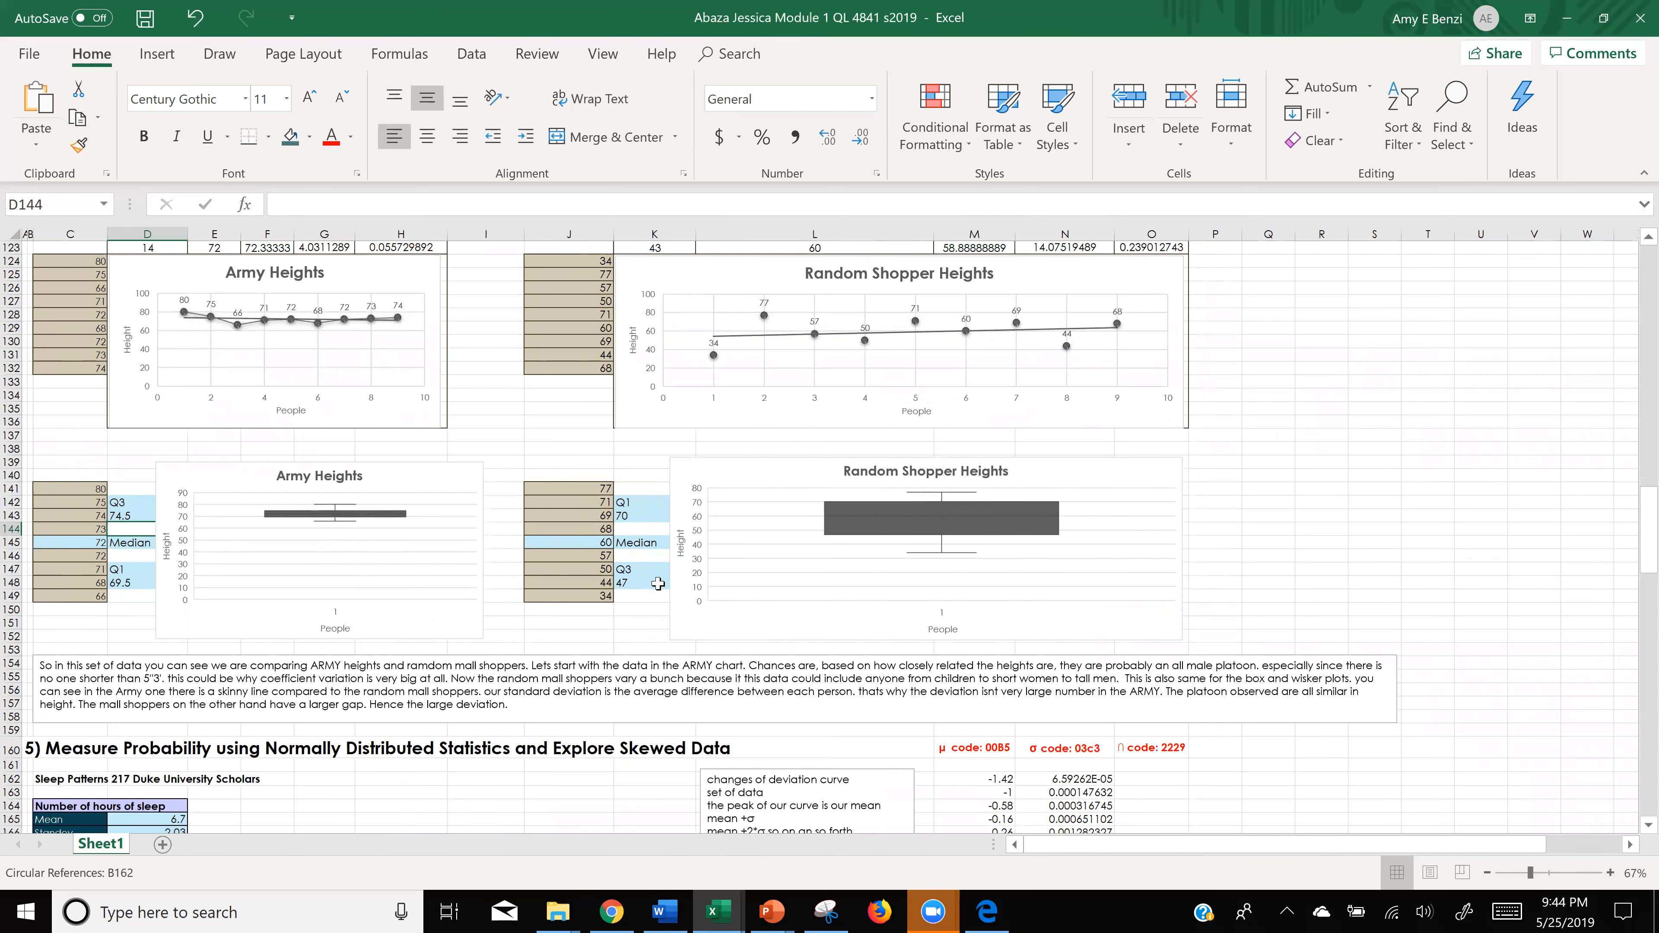
pyautogui.scroll(3, 658, 584)
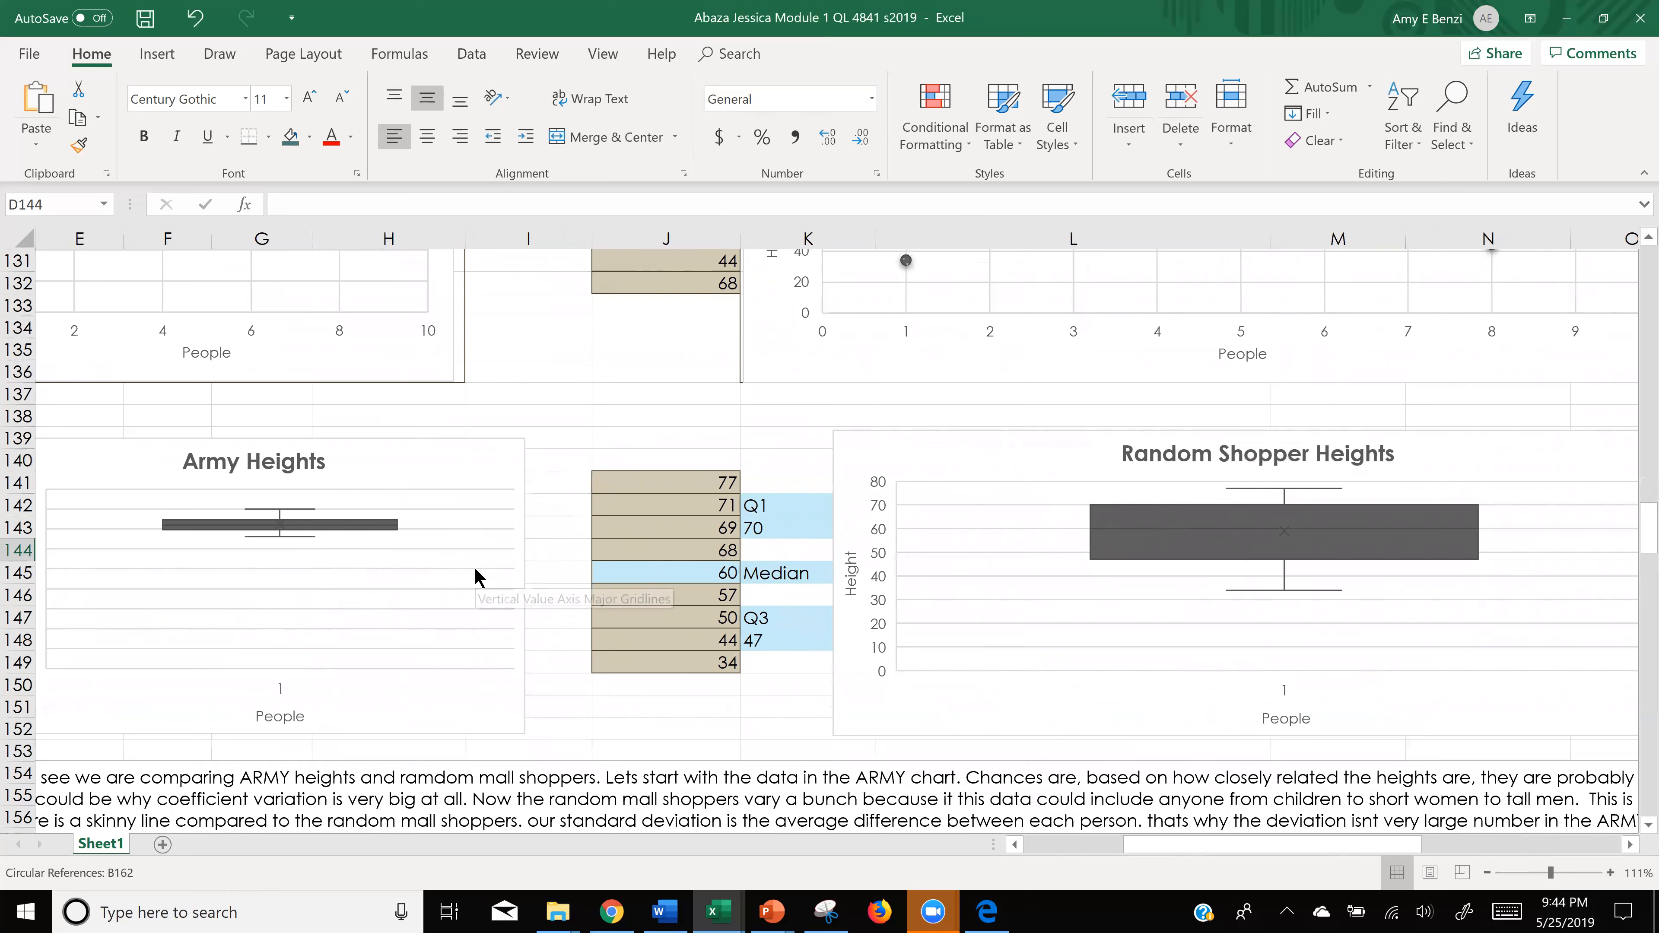
pyautogui.hscroll(-3, 478, 575)
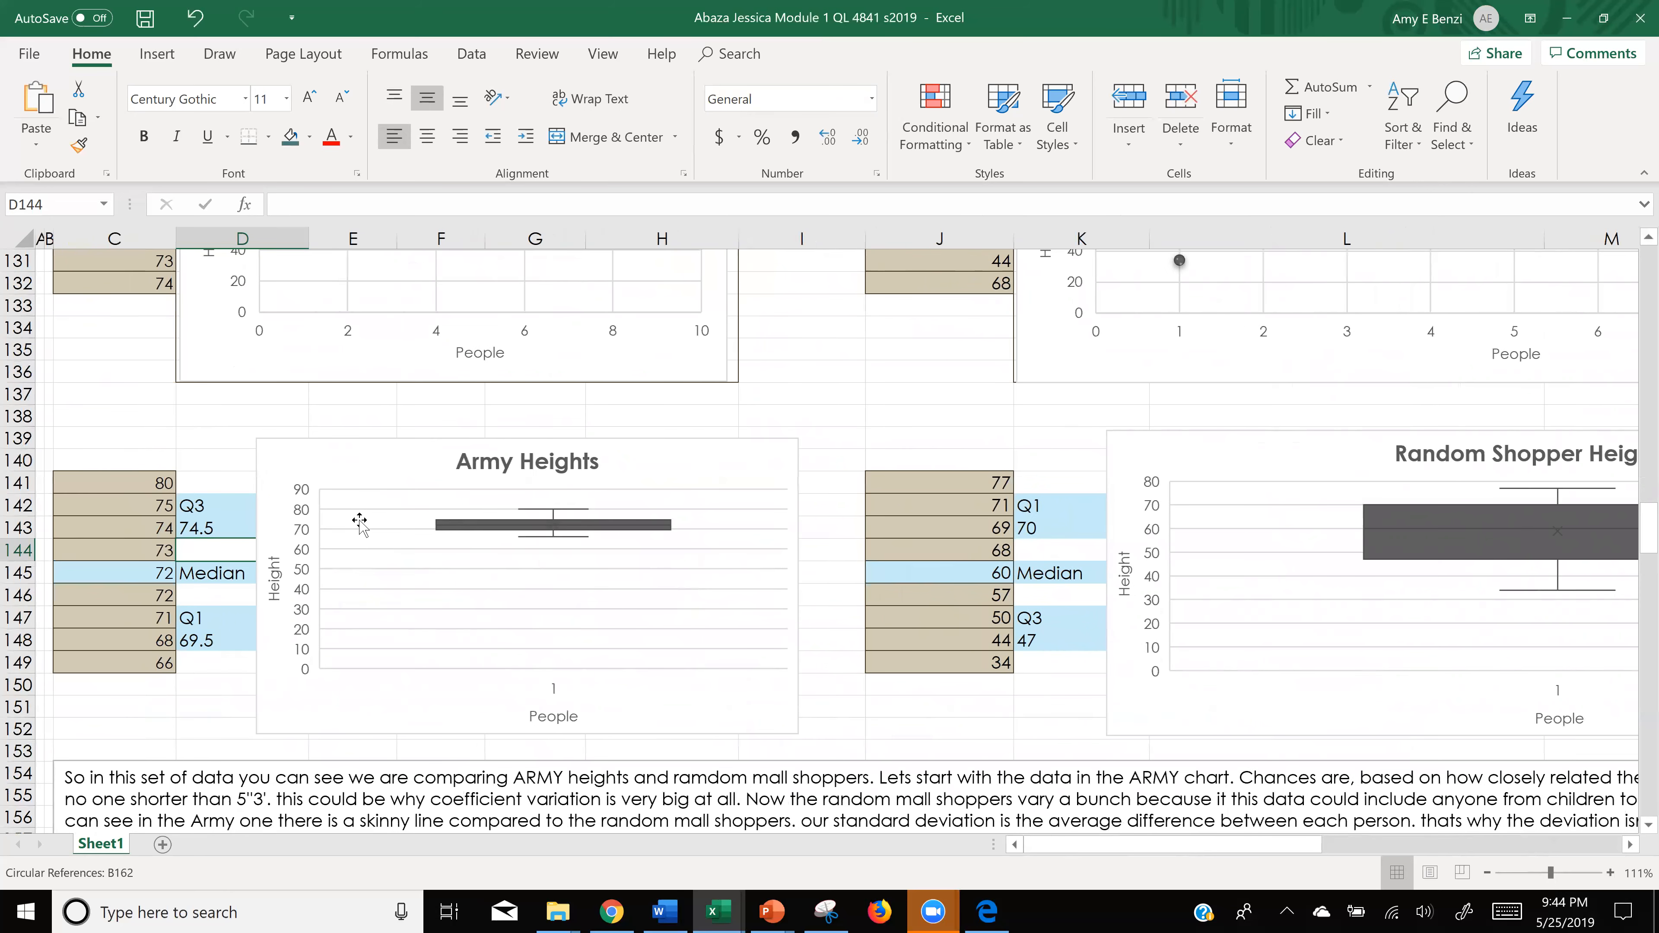
pyautogui.click(299, 493)
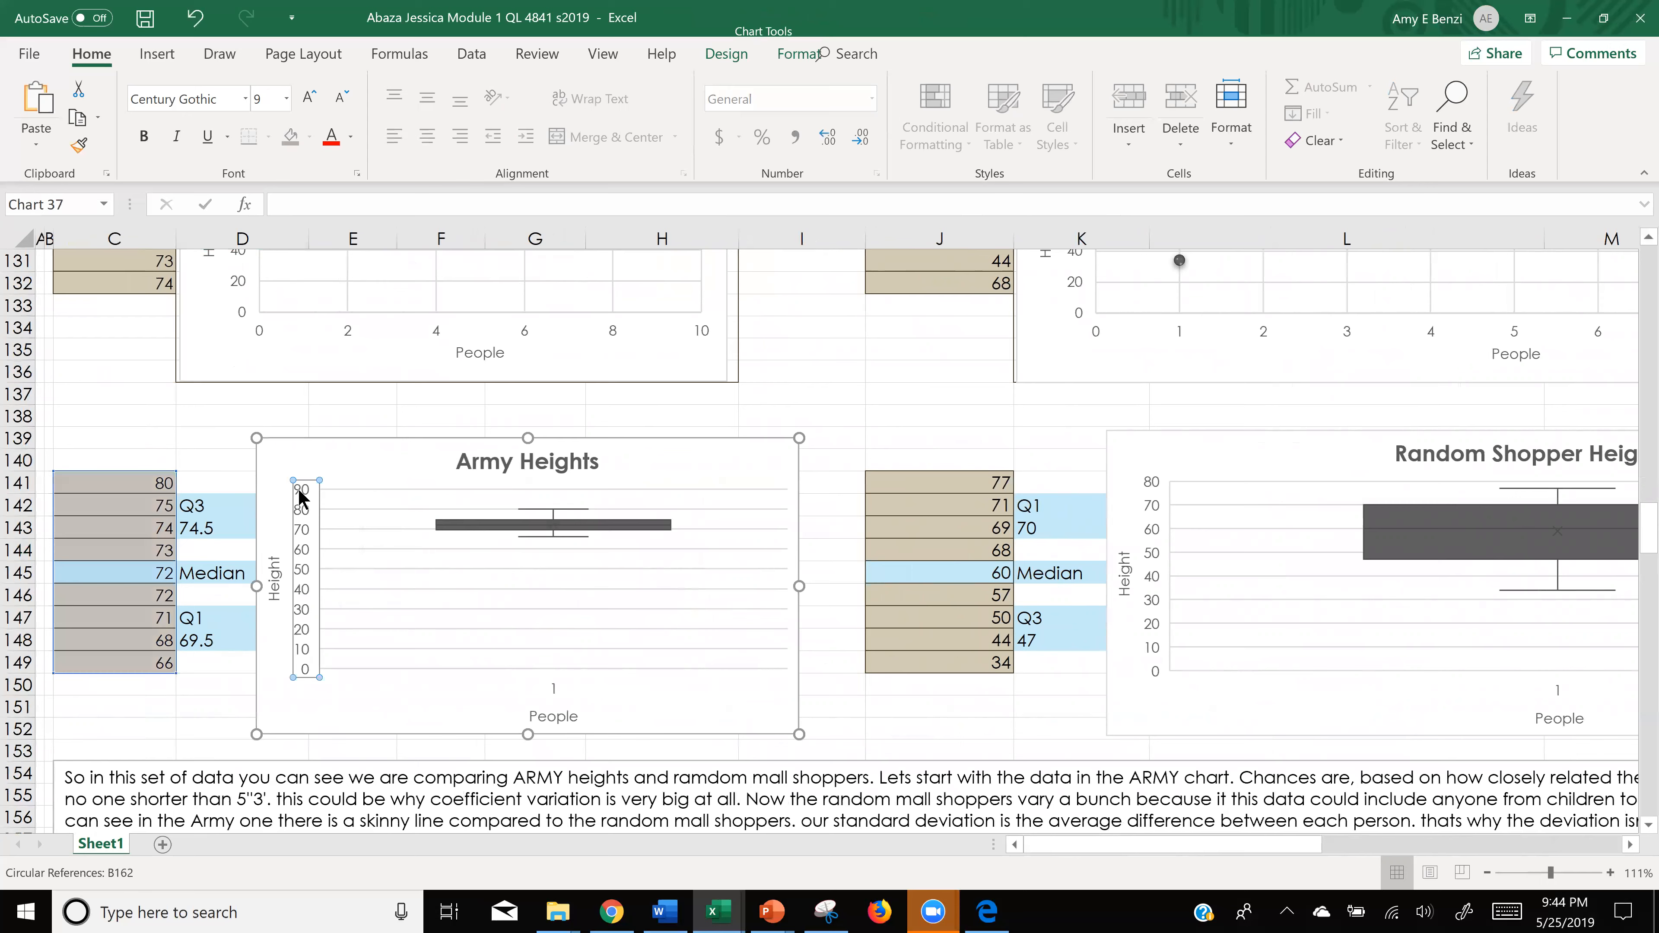
pyautogui.doubleClick(299, 494)
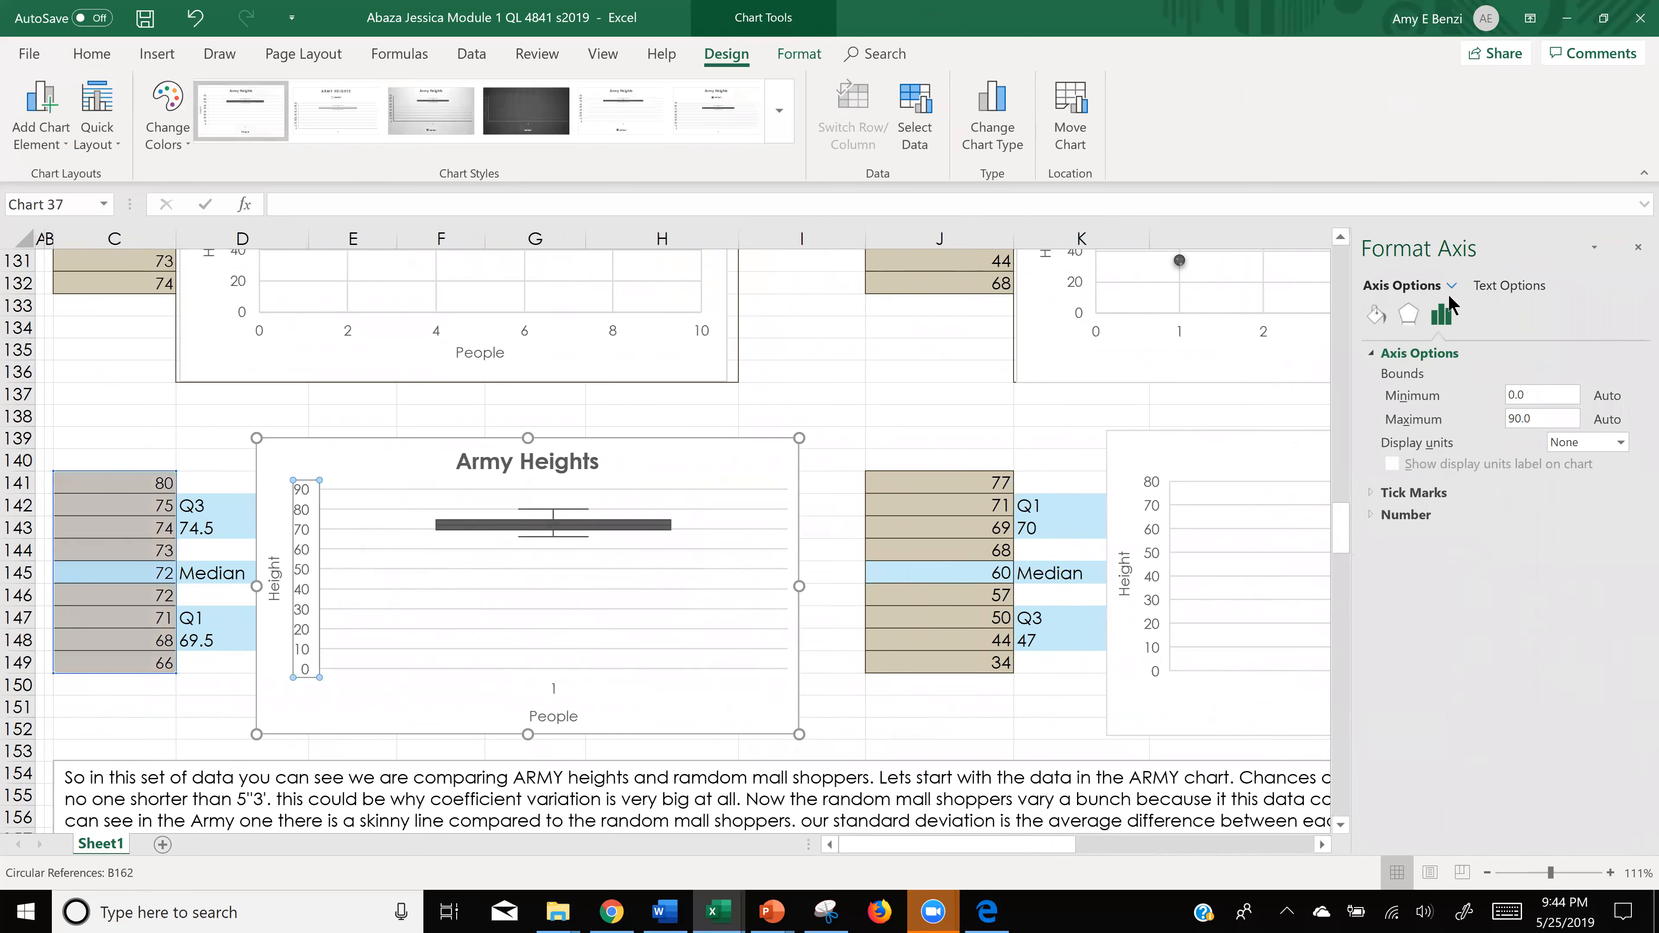
pyautogui.click(1515, 419)
pyautogui.press('BackSpace')
pyautogui.press('Return')
pyautogui.click(876, 733)
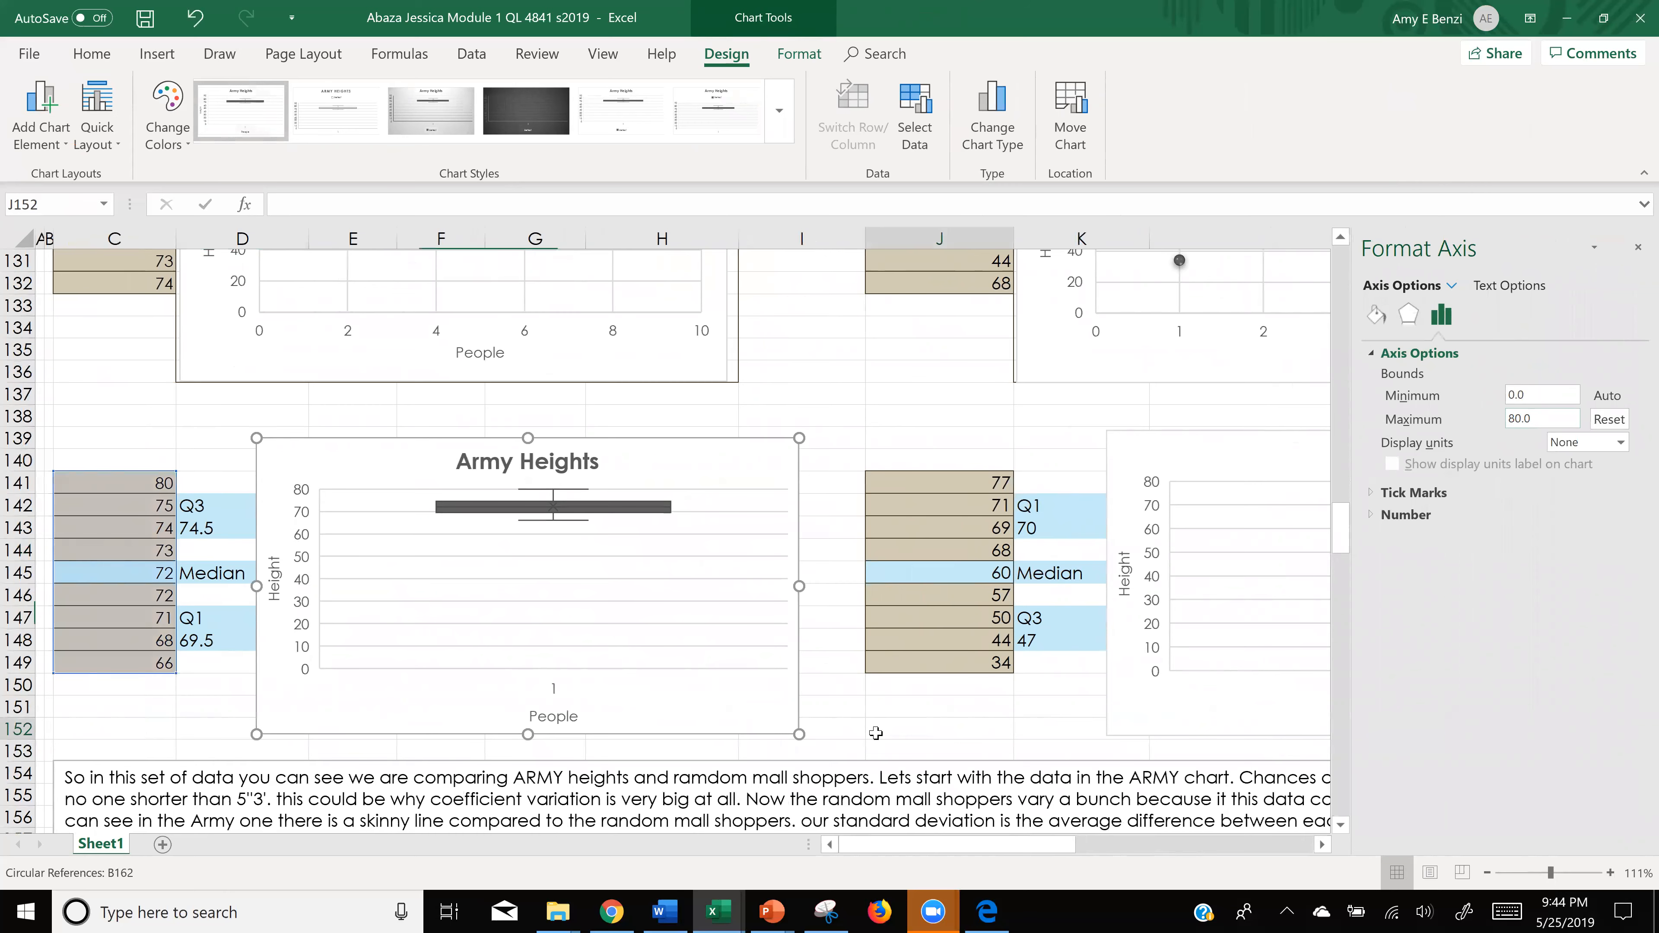
pyautogui.click(1637, 247)
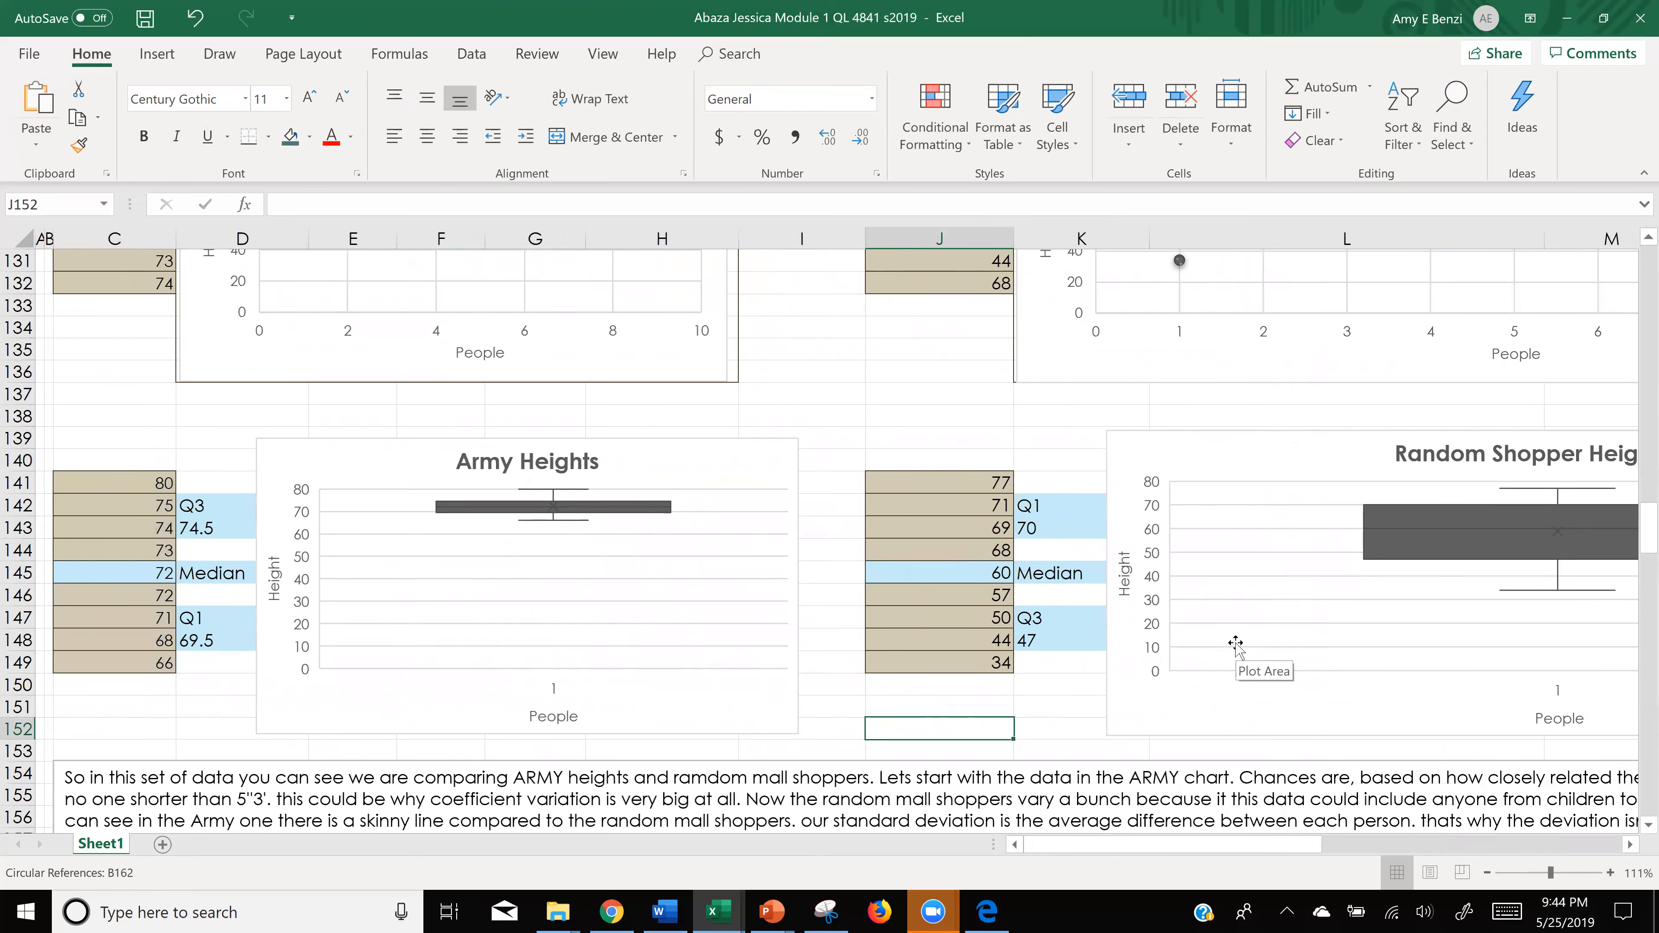
# - Move the Random Shopper Heights box plot slightly down and to the right, clear of the quartile labels in column K
pyautogui.hscroll(2, 1235, 647)
pyautogui.hscroll(2, 1235, 647)
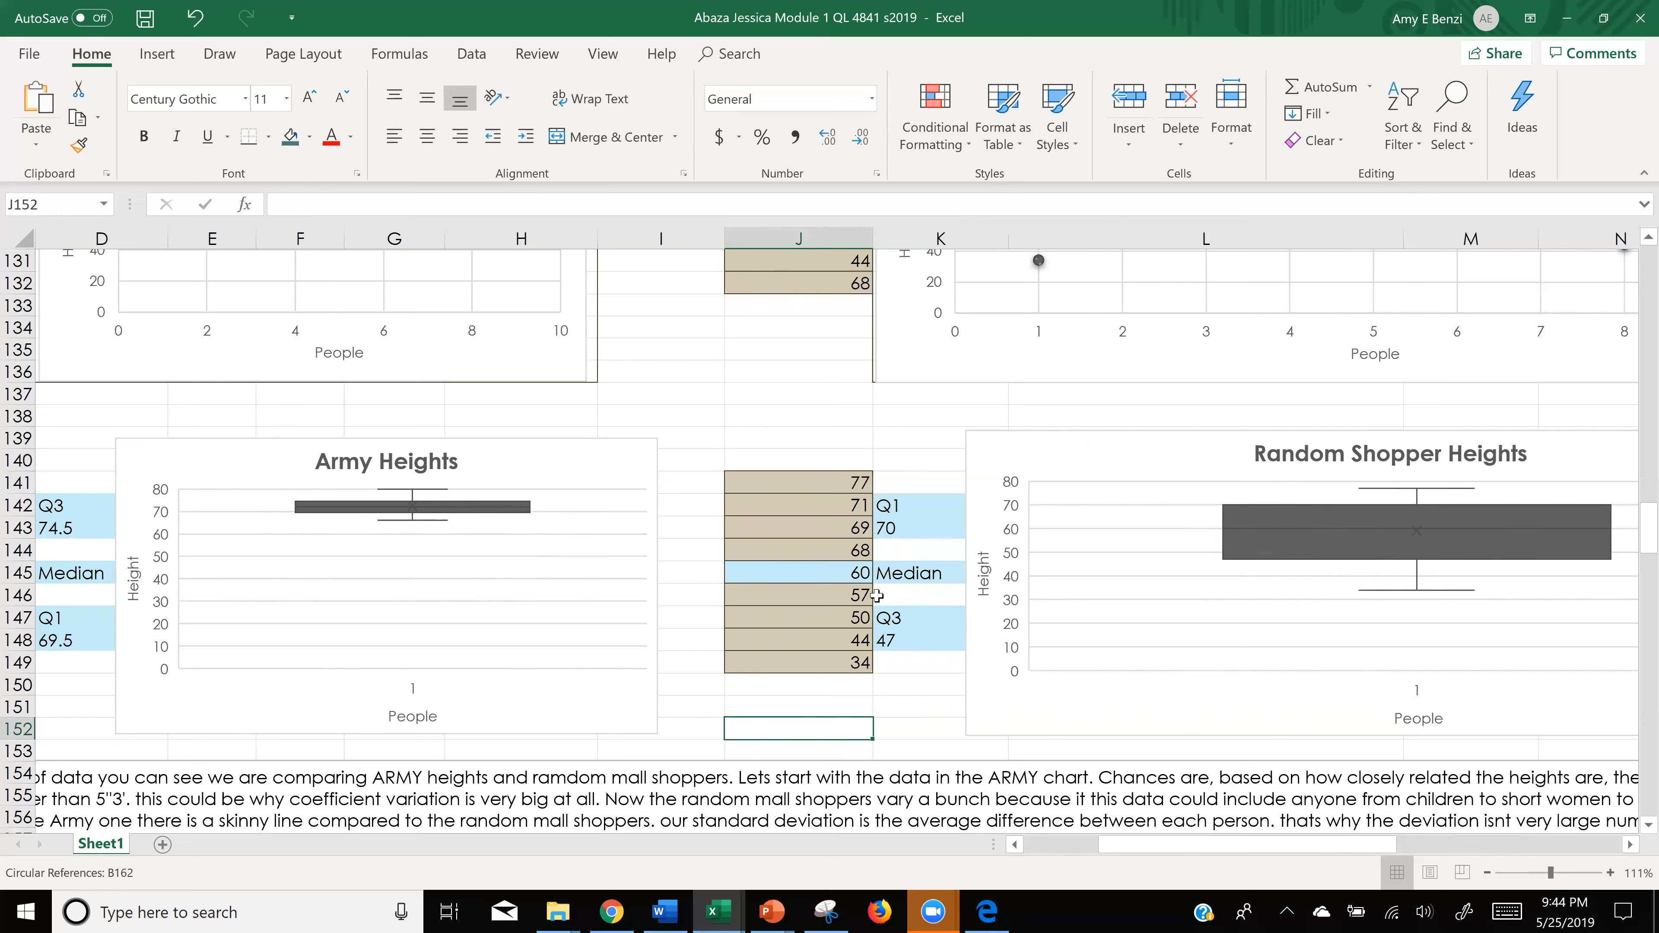
pyautogui.click(1376, 593)
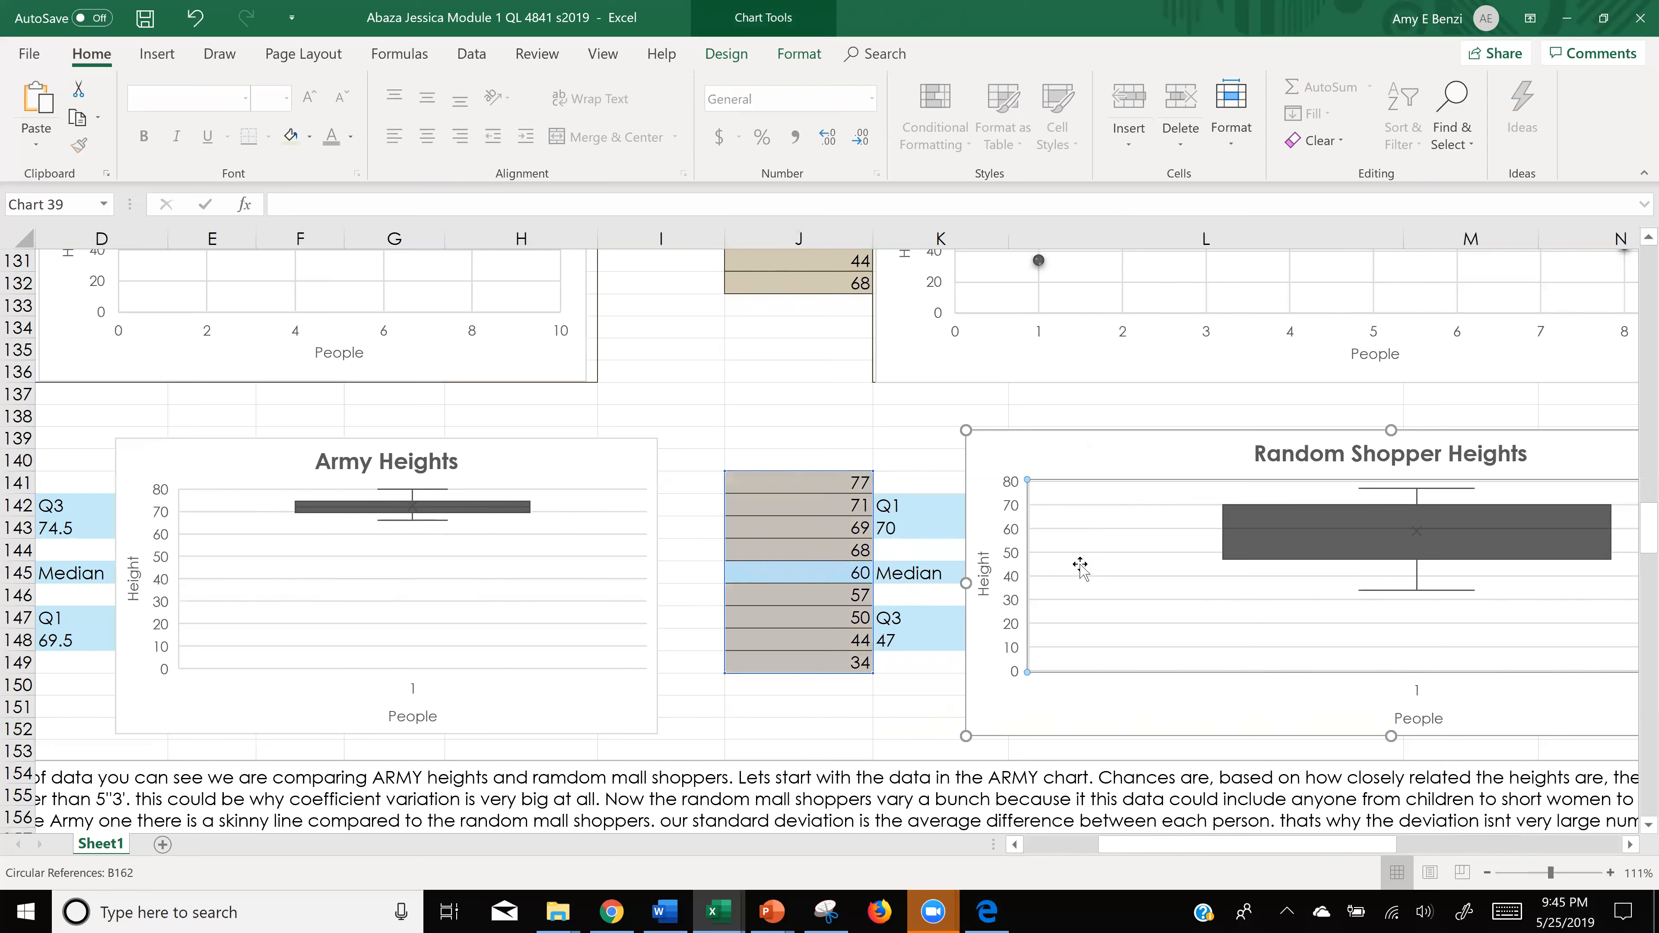
pyautogui.moveTo(1237, 573)
pyautogui.mouseDown()
pyautogui.moveTo(1029, 485)
pyautogui.moveTo(1114, 597)
pyautogui.moveTo(1284, 635)
pyautogui.mouseUp()
# - Examine the box, centre marker and whiskers of the Random Shopper Heights box plot against its quartile values
pyautogui.scroll(4, 1236, 574)
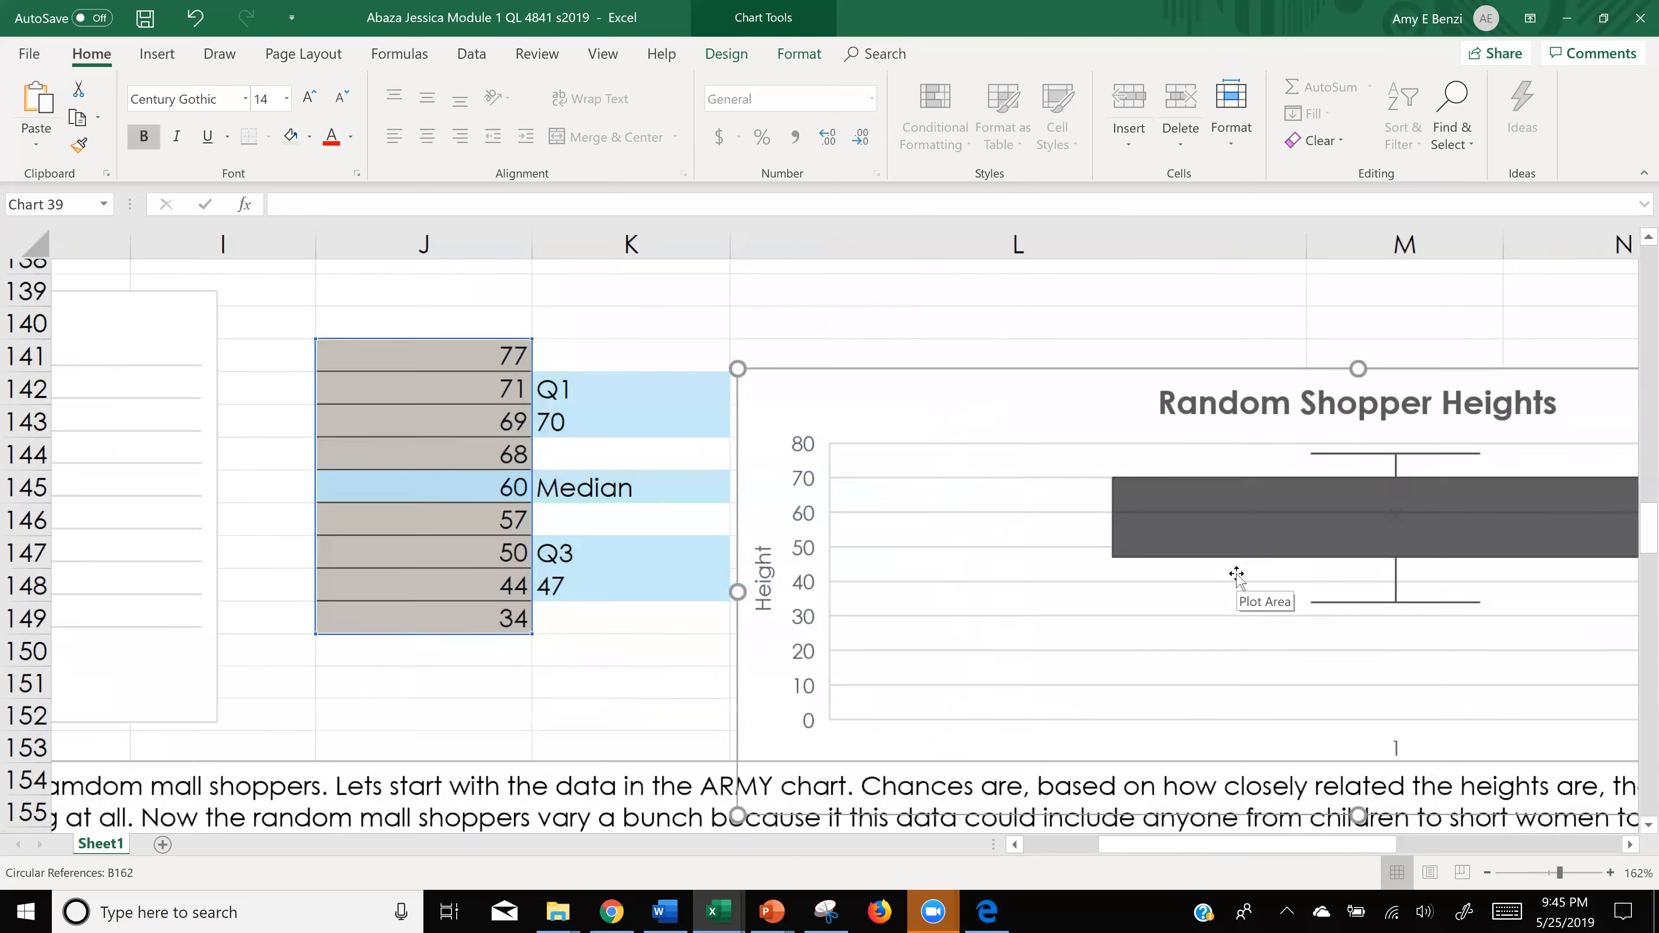
pyautogui.click(946, 640)
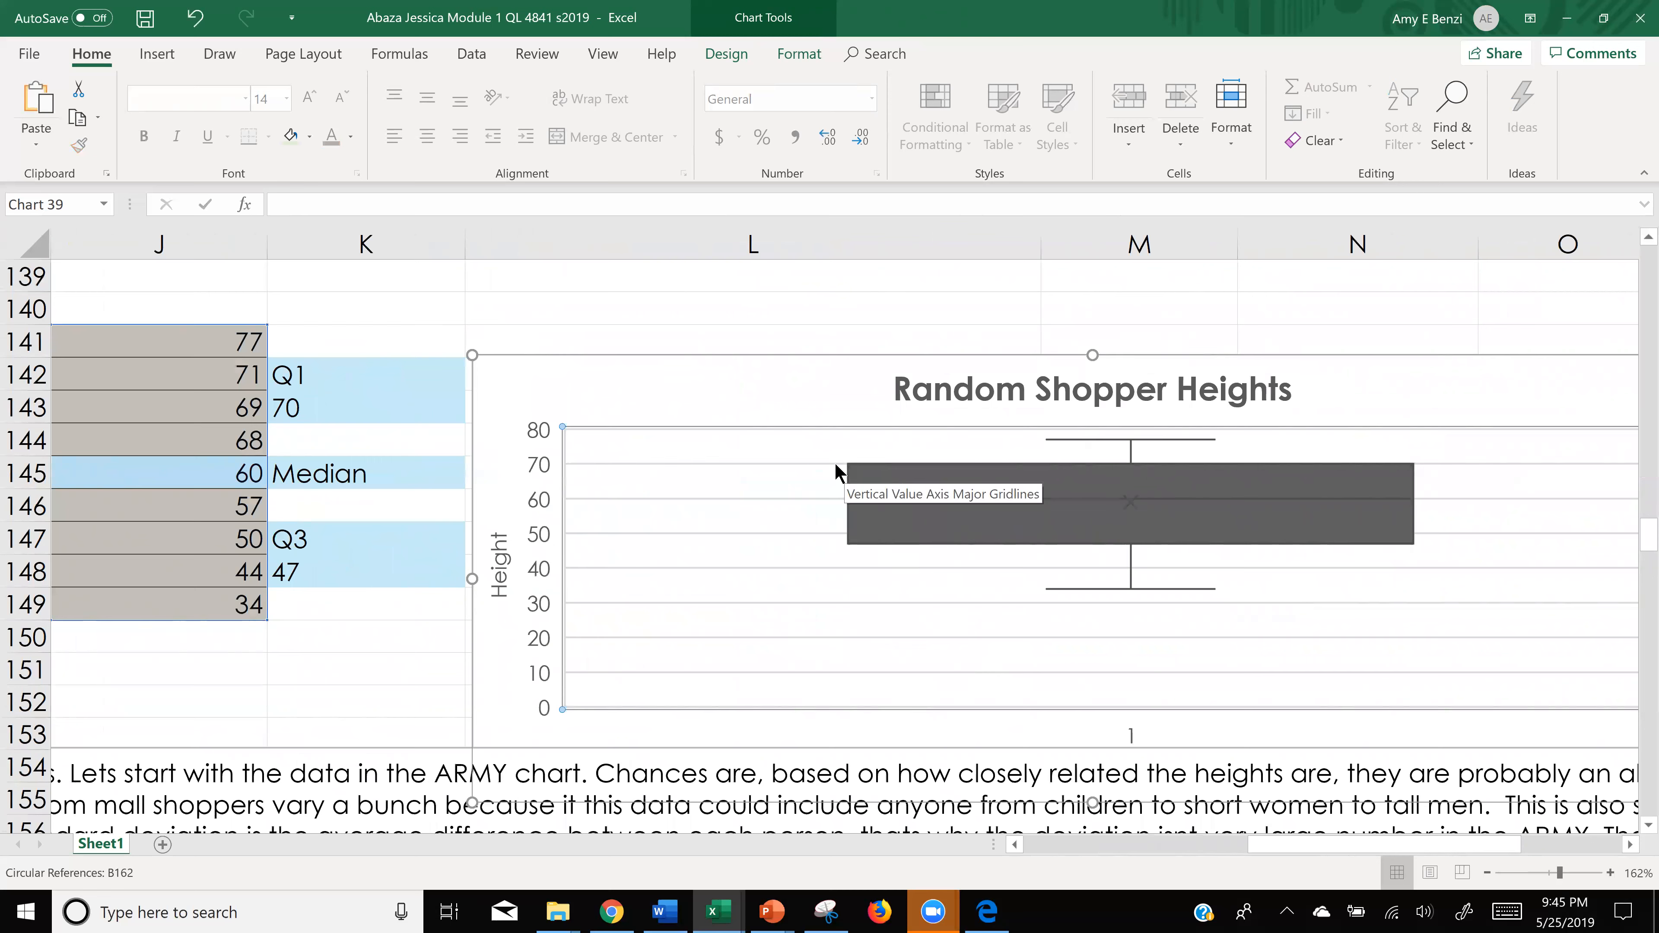
pyautogui.moveTo(848, 465)
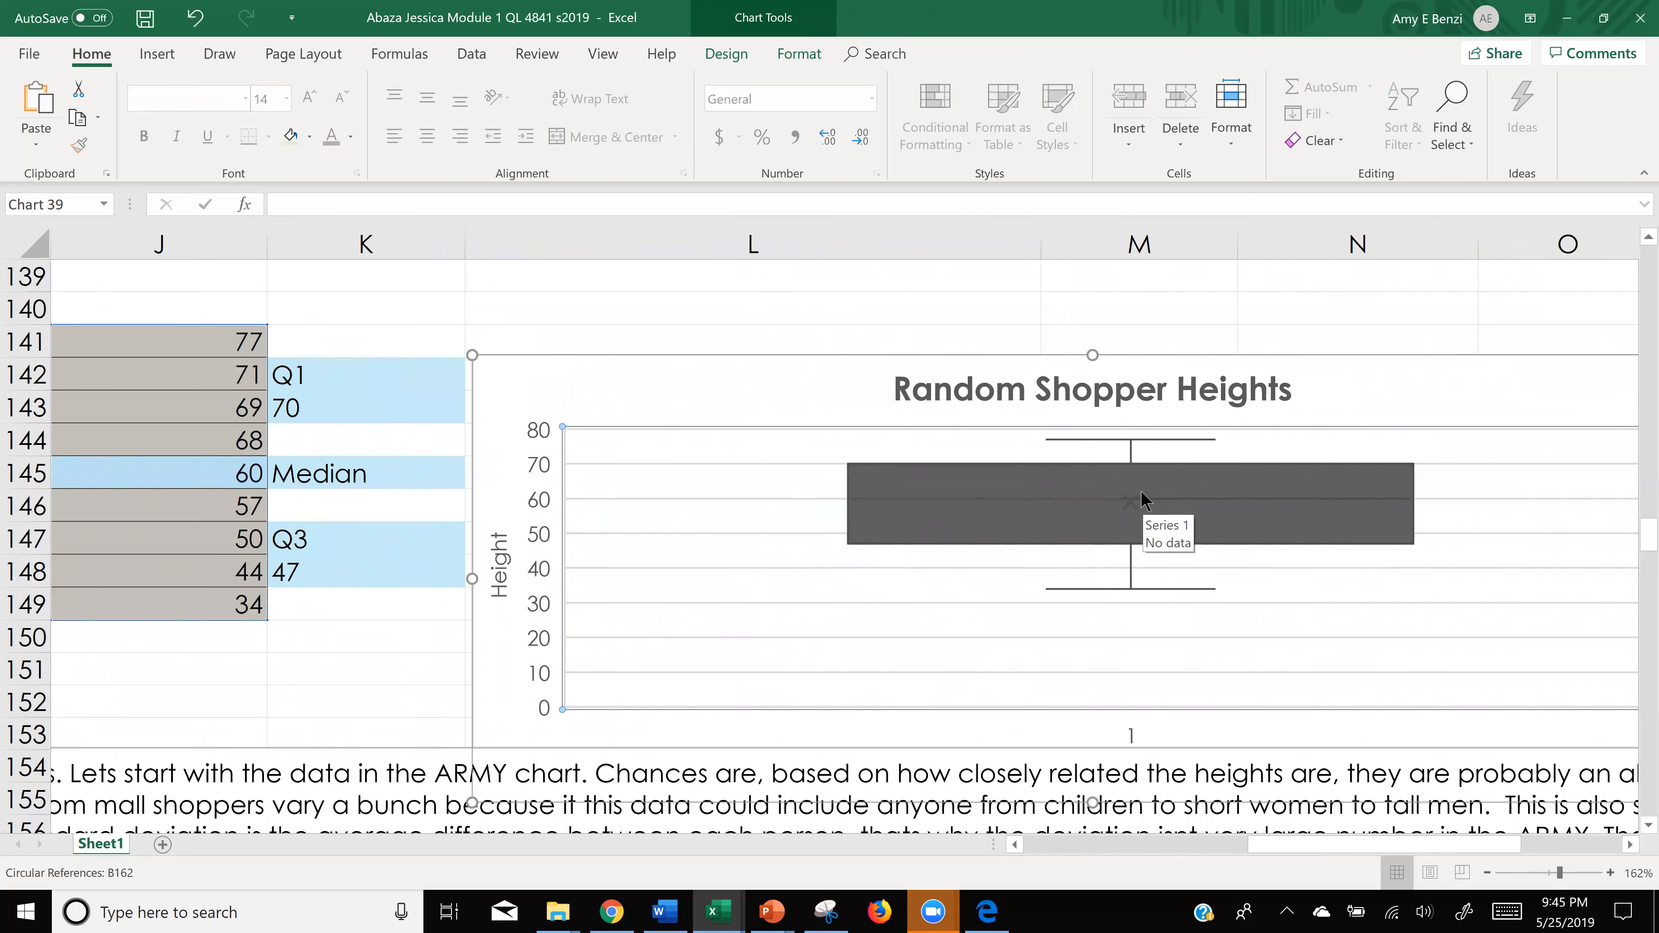
pyautogui.scroll(-5, 1148, 499)
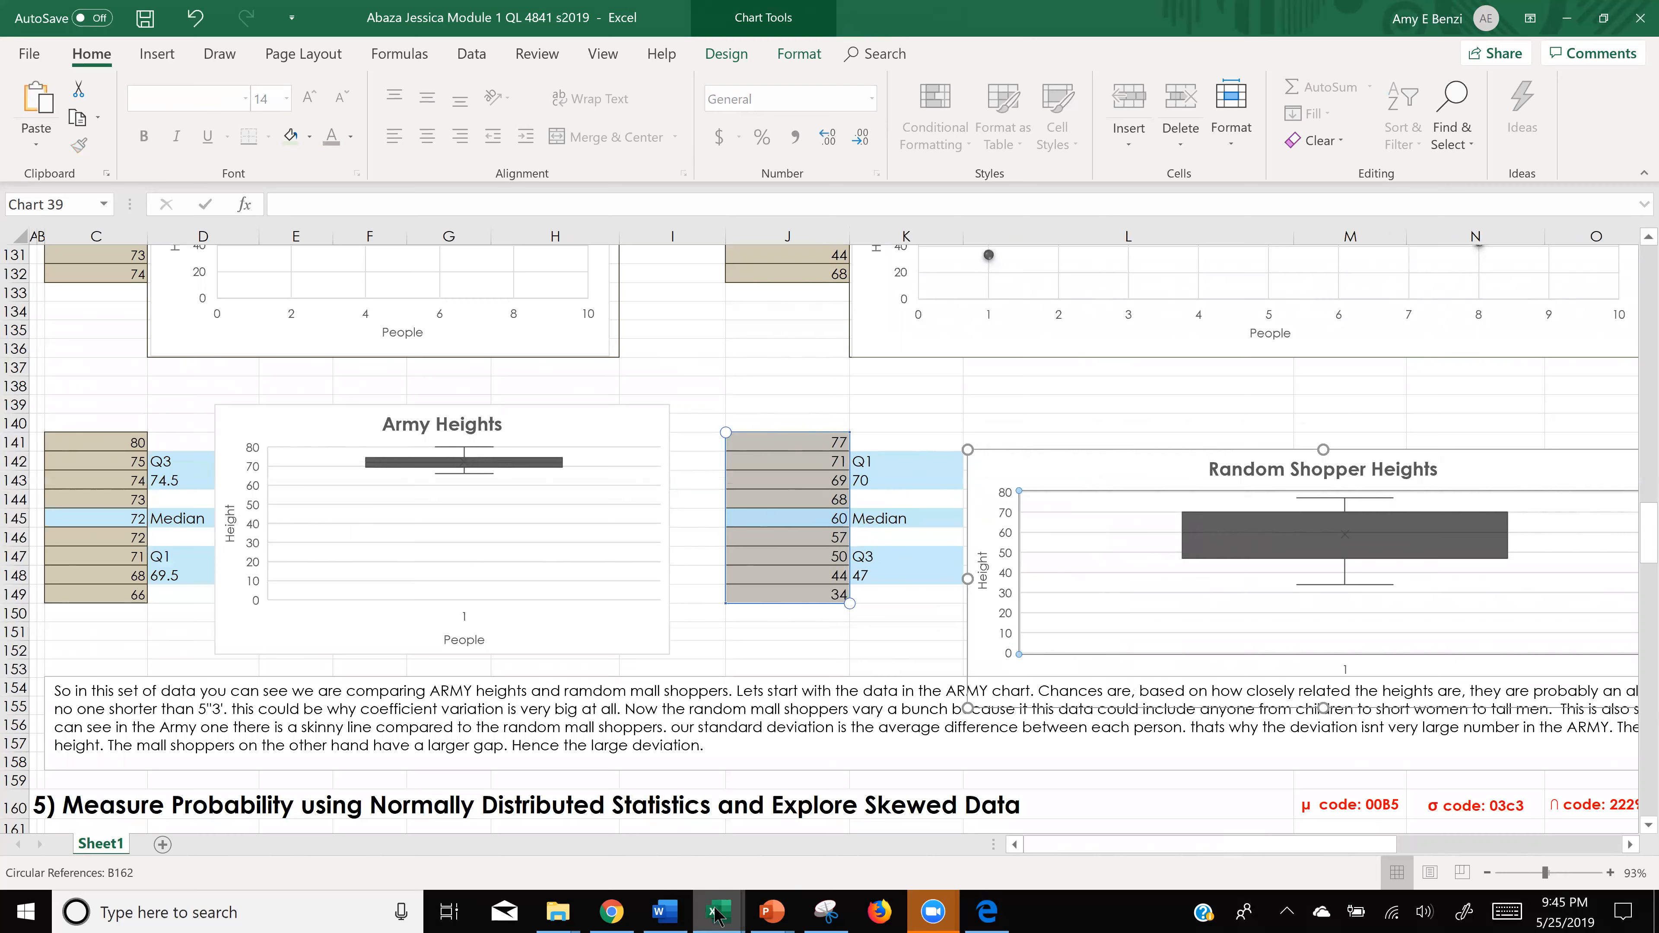
# - In the EXCEL 3 QL S2019 workbook's BMI Women chart, move the upper 13.6 band against the 34.1 band and the yellow line to −1σ
pyautogui.moveTo(718, 915)
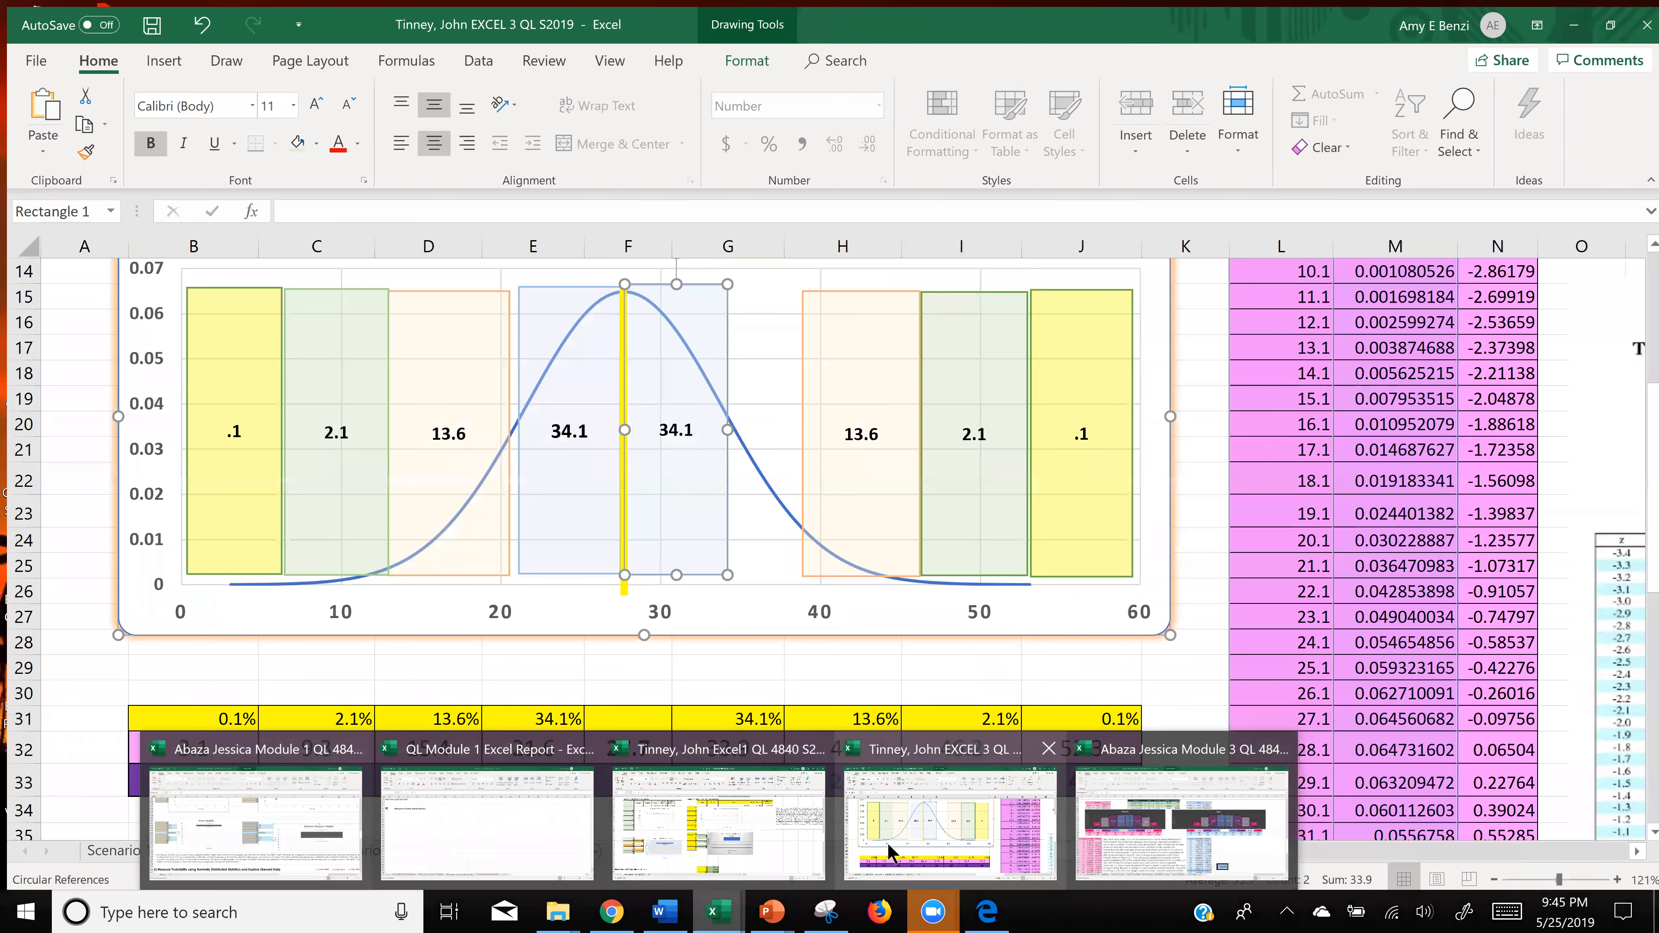
pyautogui.click(892, 852)
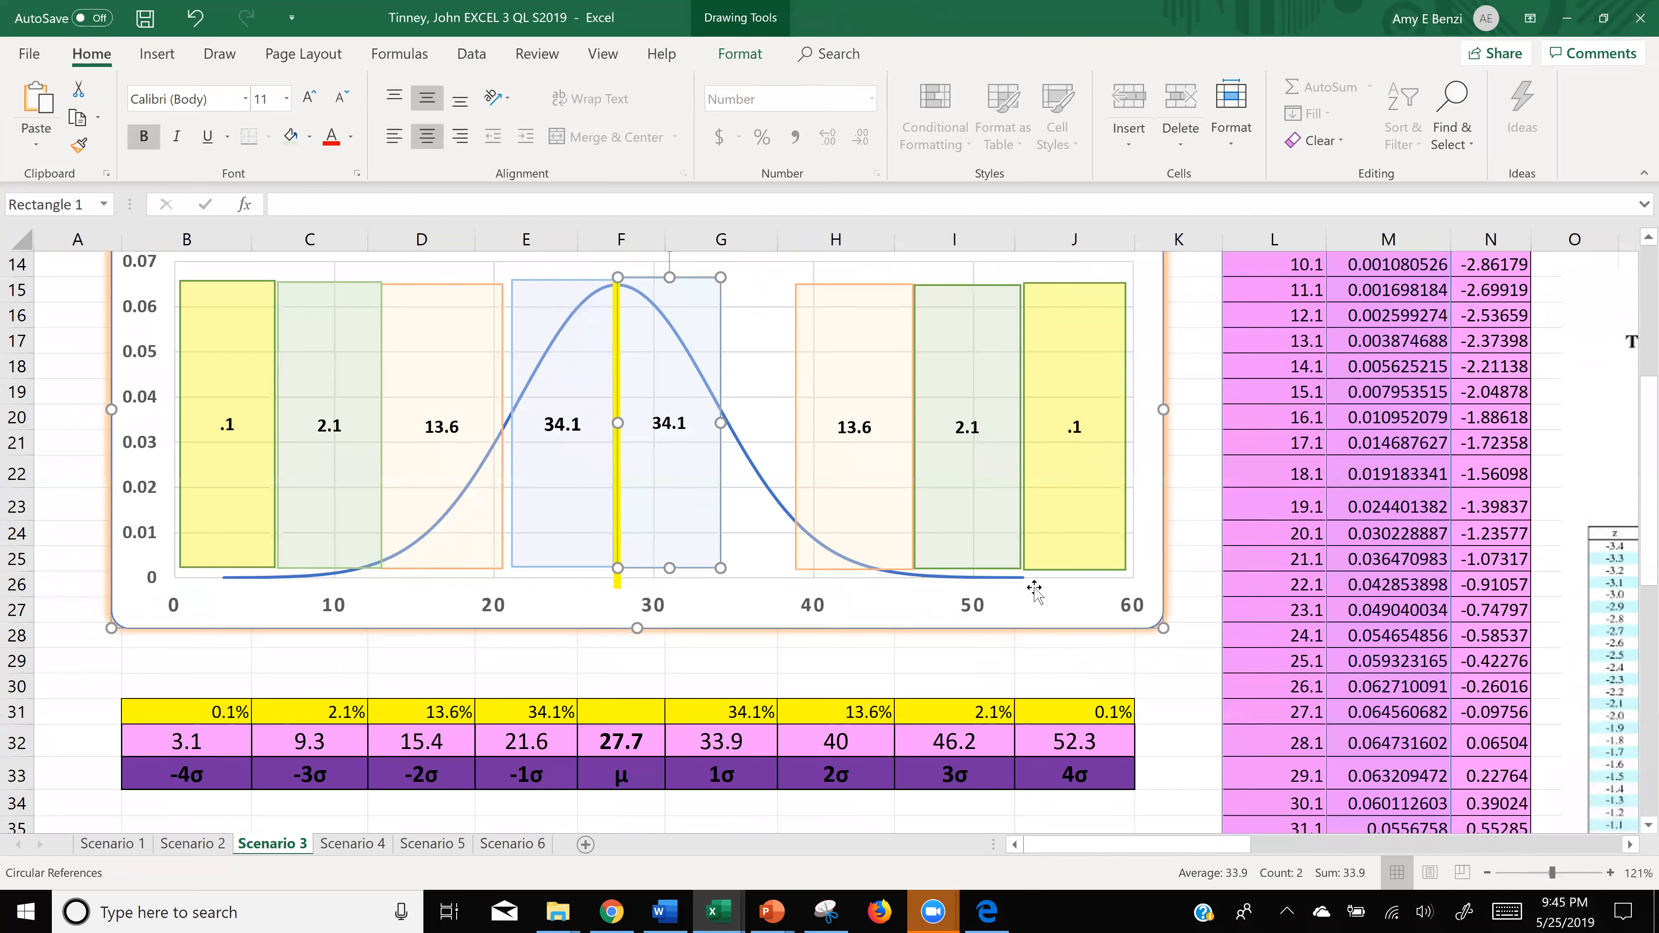
pyautogui.keyDown('ctrl'); pyautogui.scroll(-2, 1034, 590); pyautogui.keyUp('ctrl')
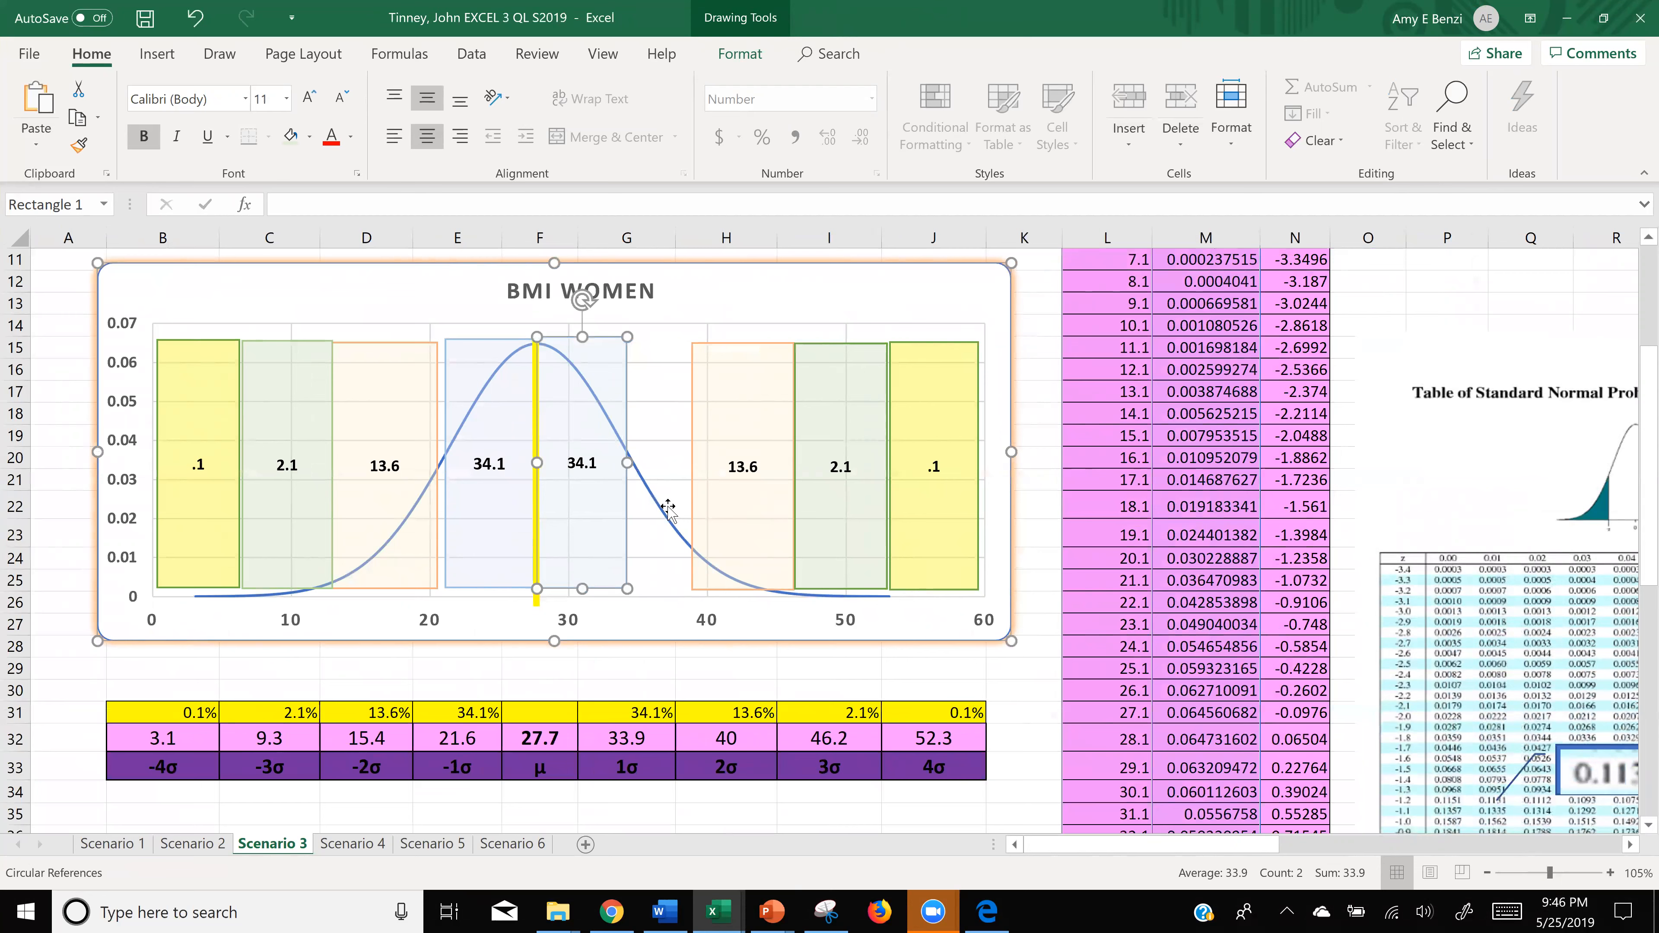
pyautogui.moveTo(694, 501); pyautogui.dragTo(656, 497)
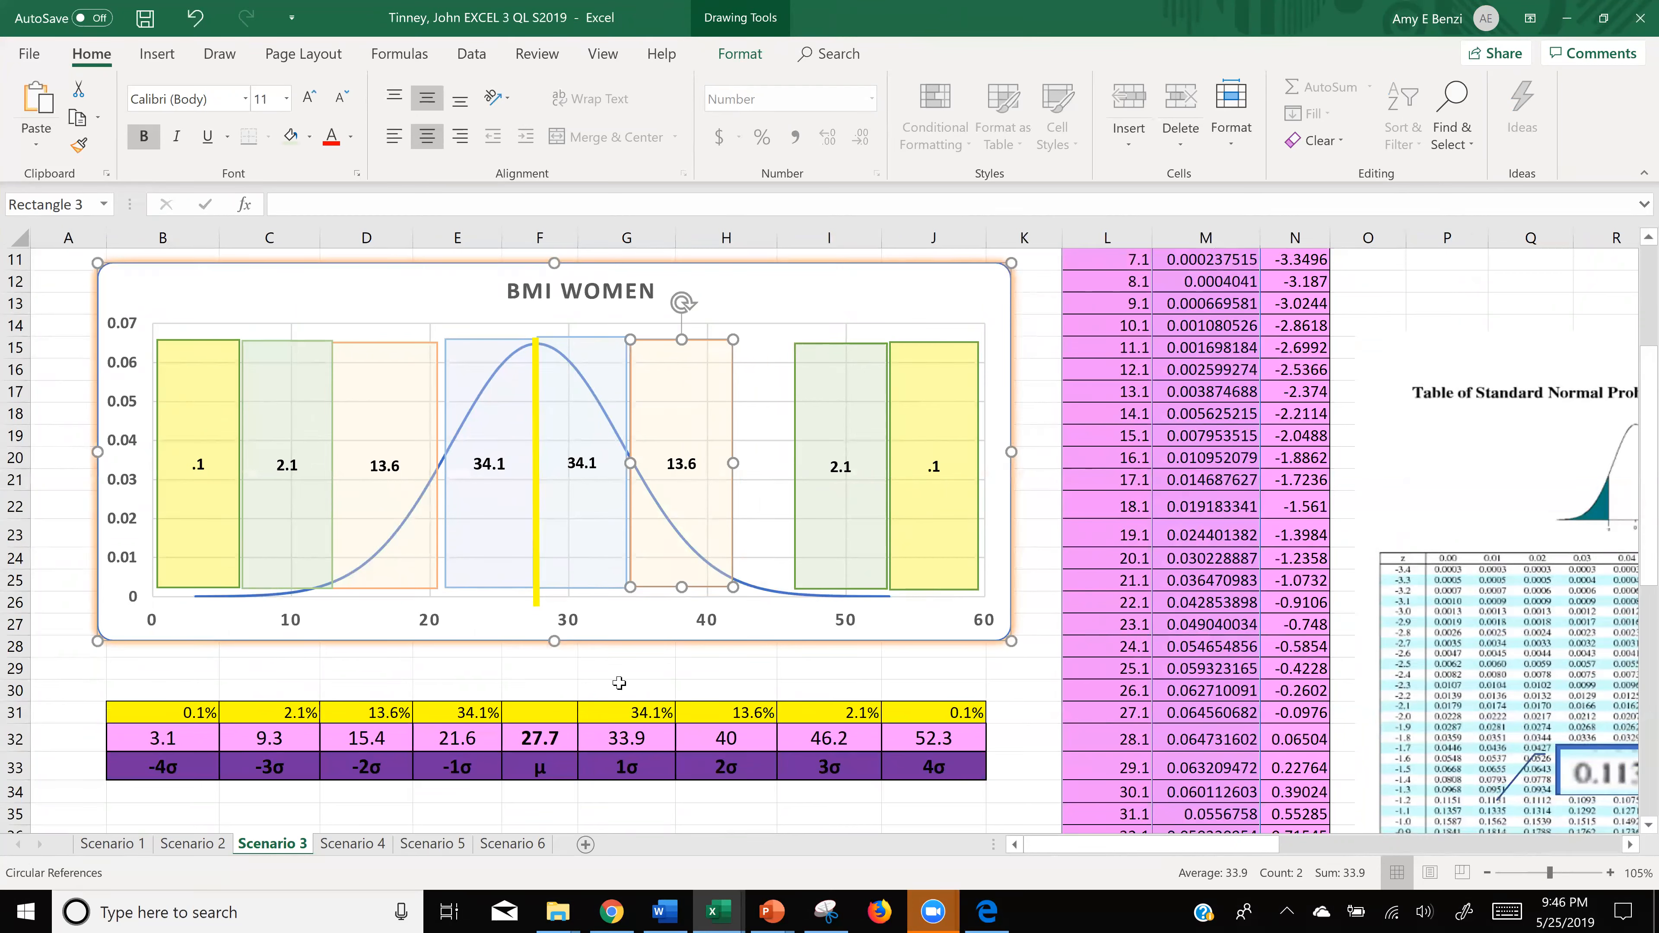
pyautogui.moveTo(537, 549); pyautogui.dragTo(440, 534)
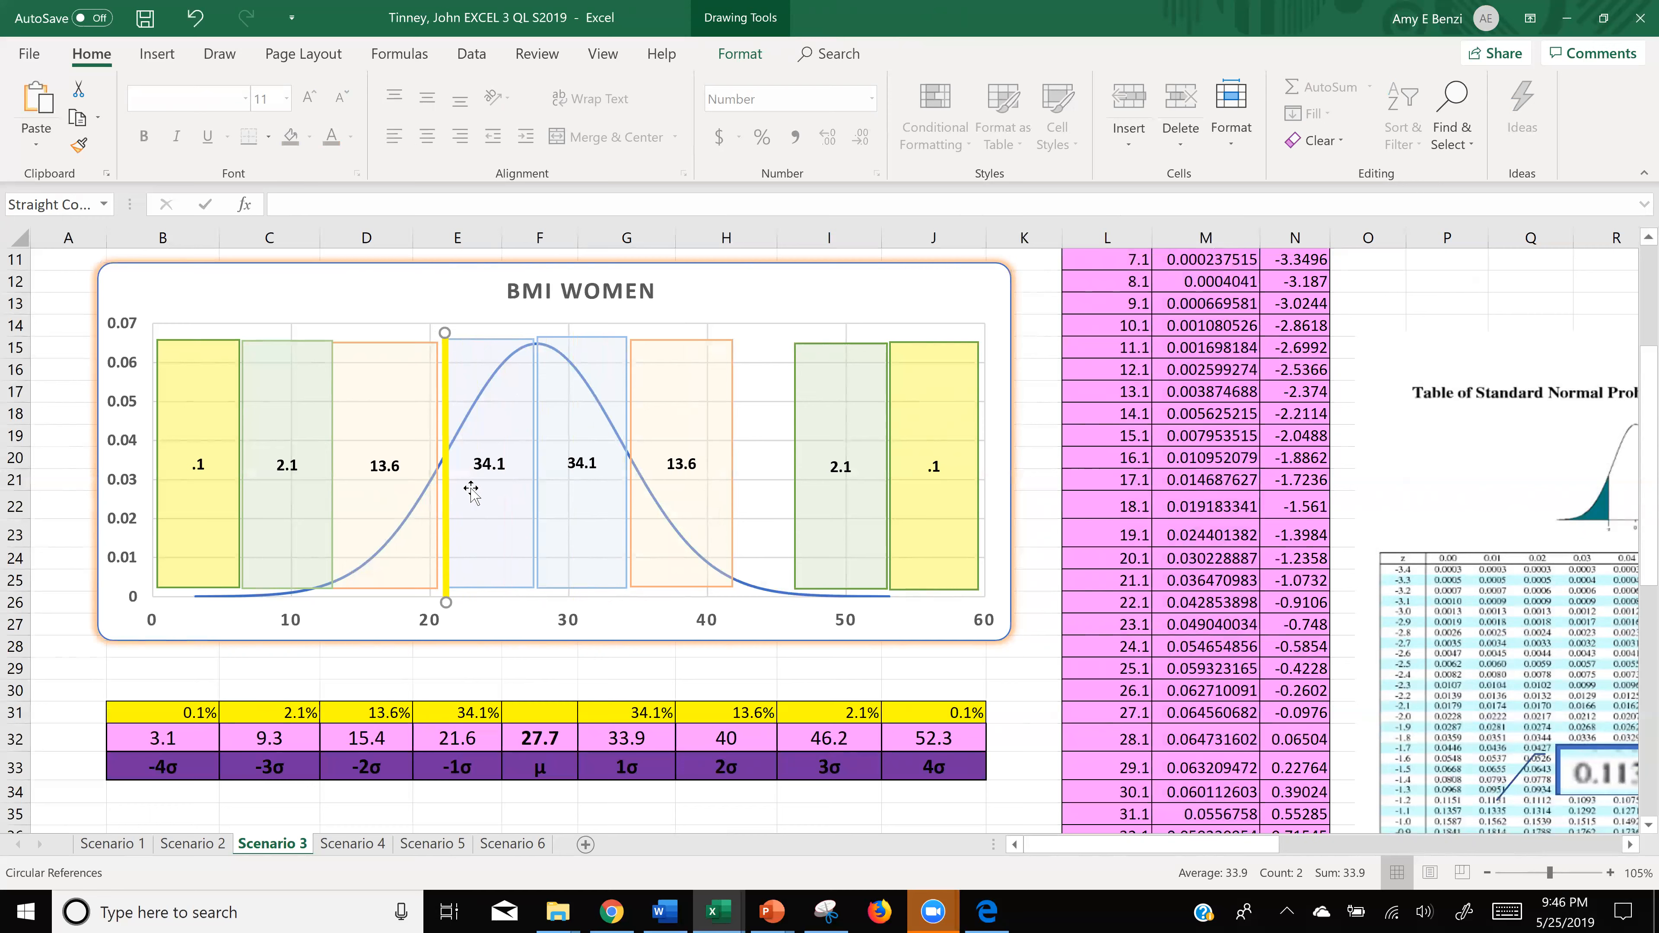
# - Align the yellow line with the mean of the BMI Women curve, and inspect the Army heights mean formula in the Module 1 QL 4841 workbook
pyautogui.moveTo(451, 487); pyautogui.dragTo(533, 485)
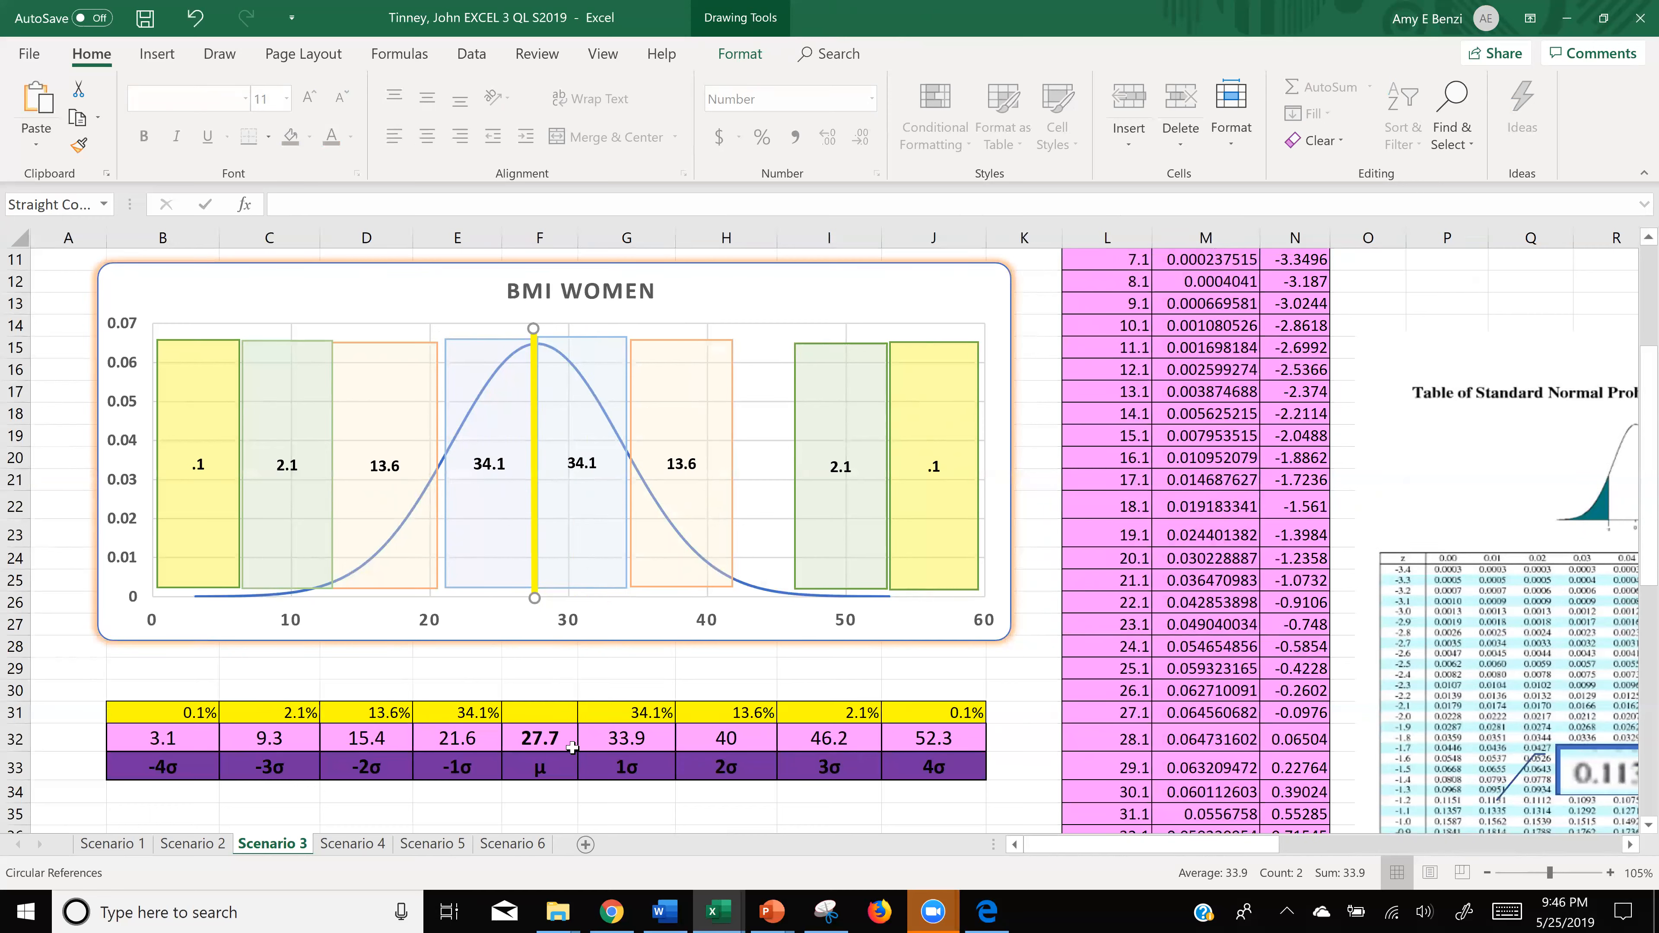
pyautogui.moveTo(716, 915)
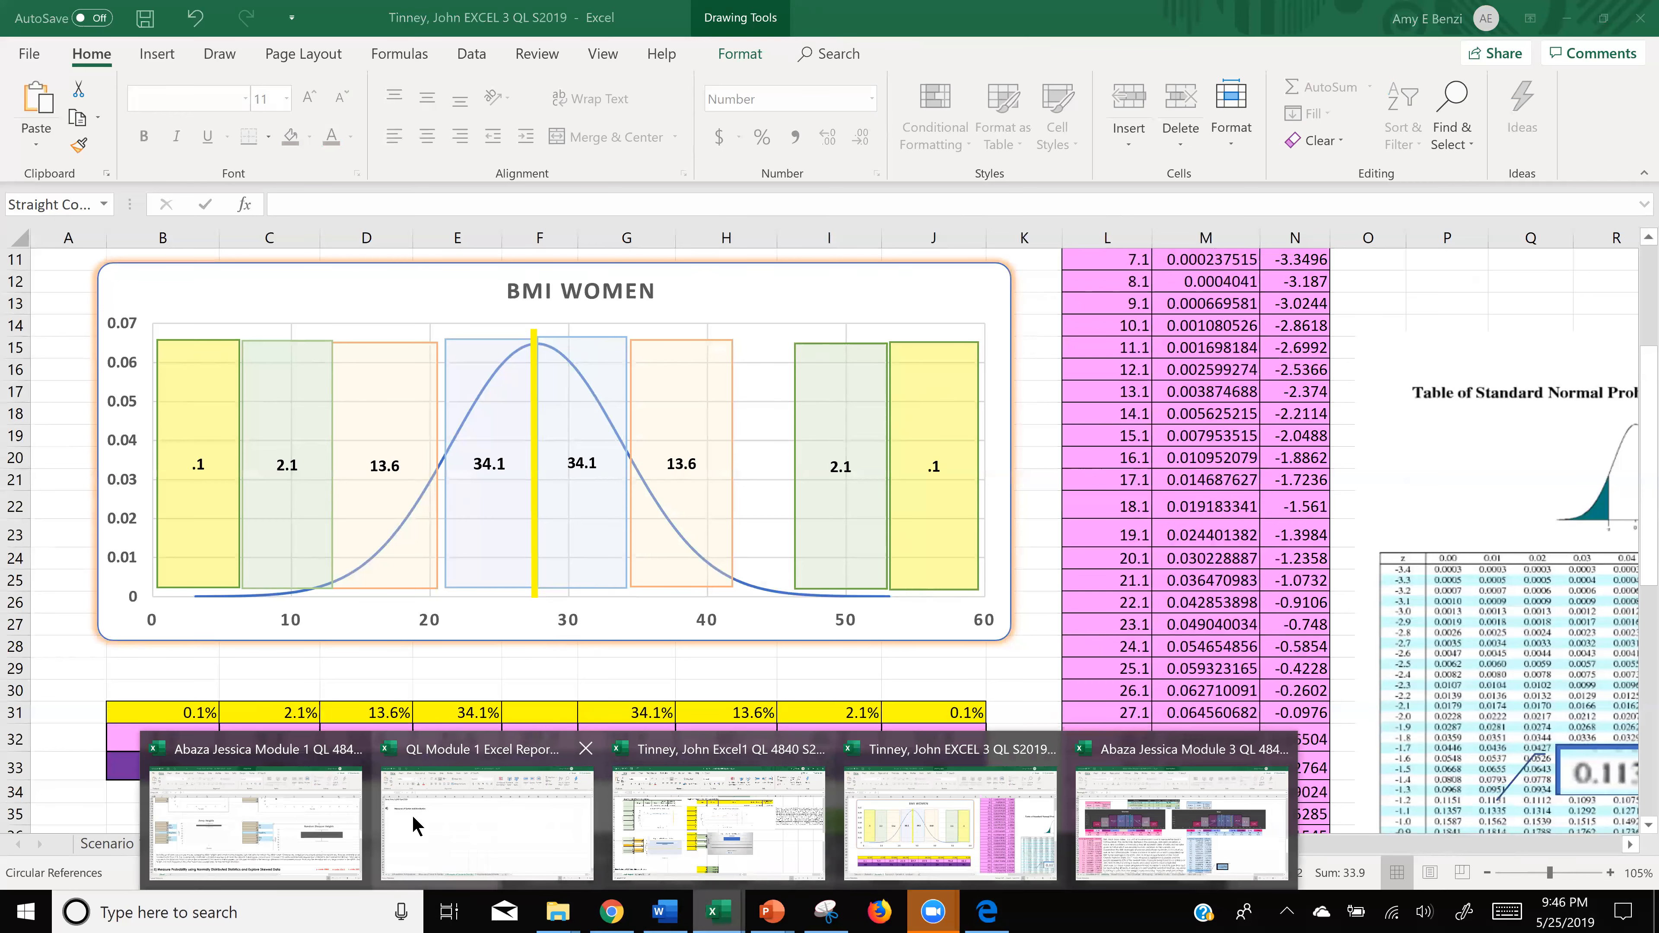
pyautogui.click(255, 811)
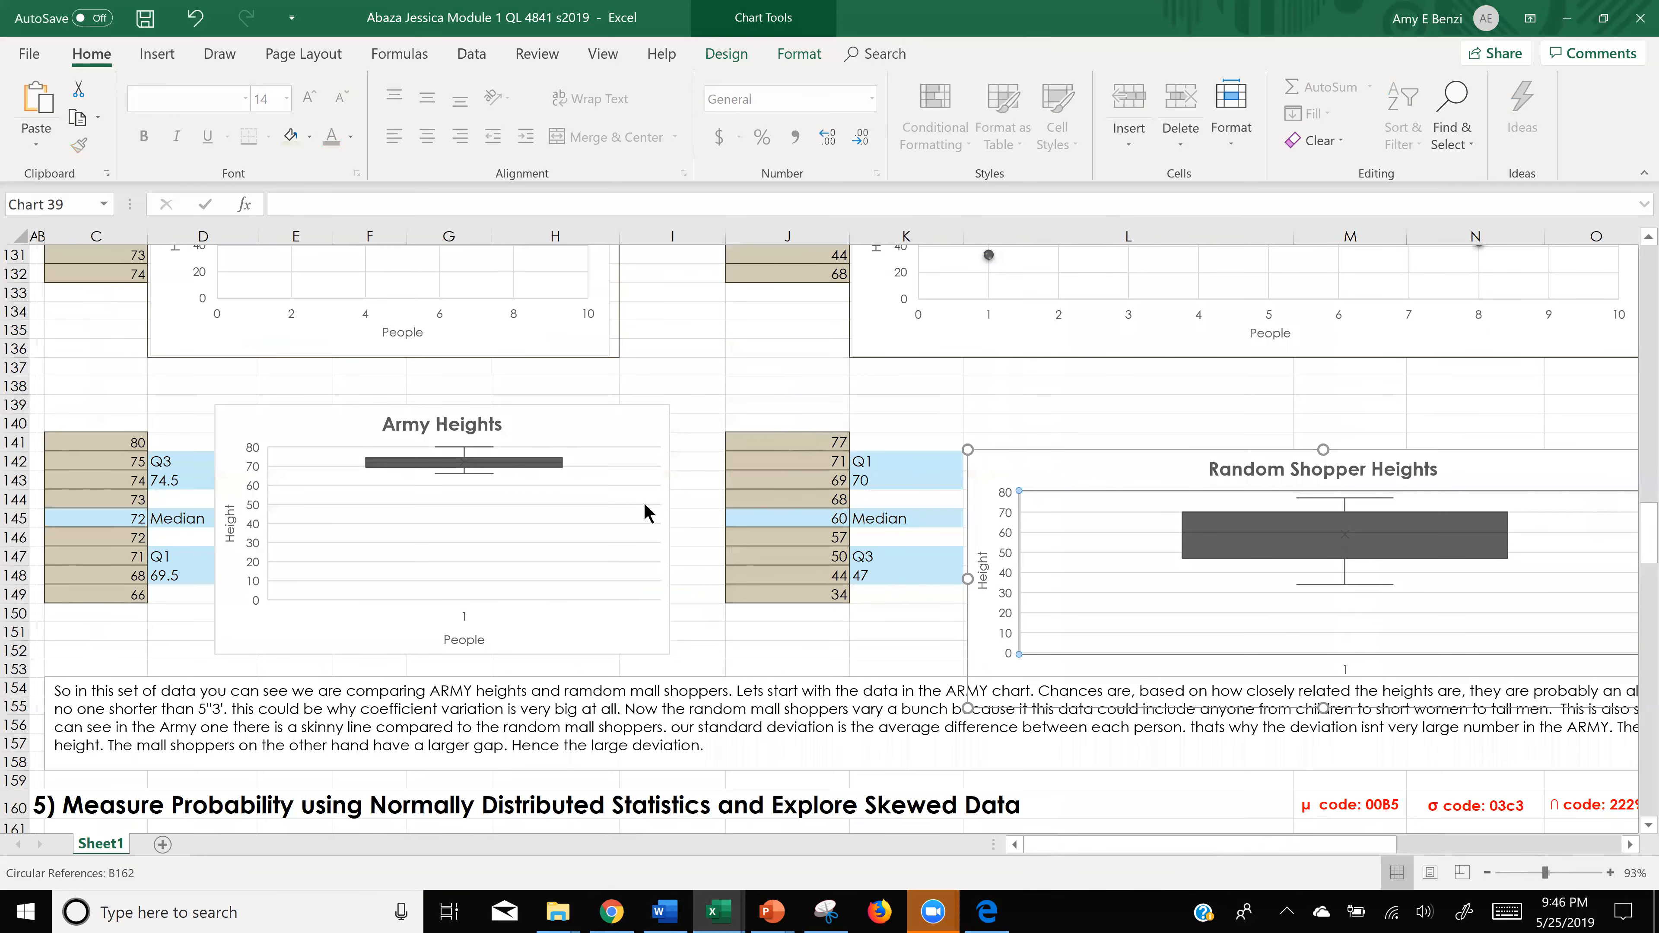
pyautogui.scroll(4, 640, 503)
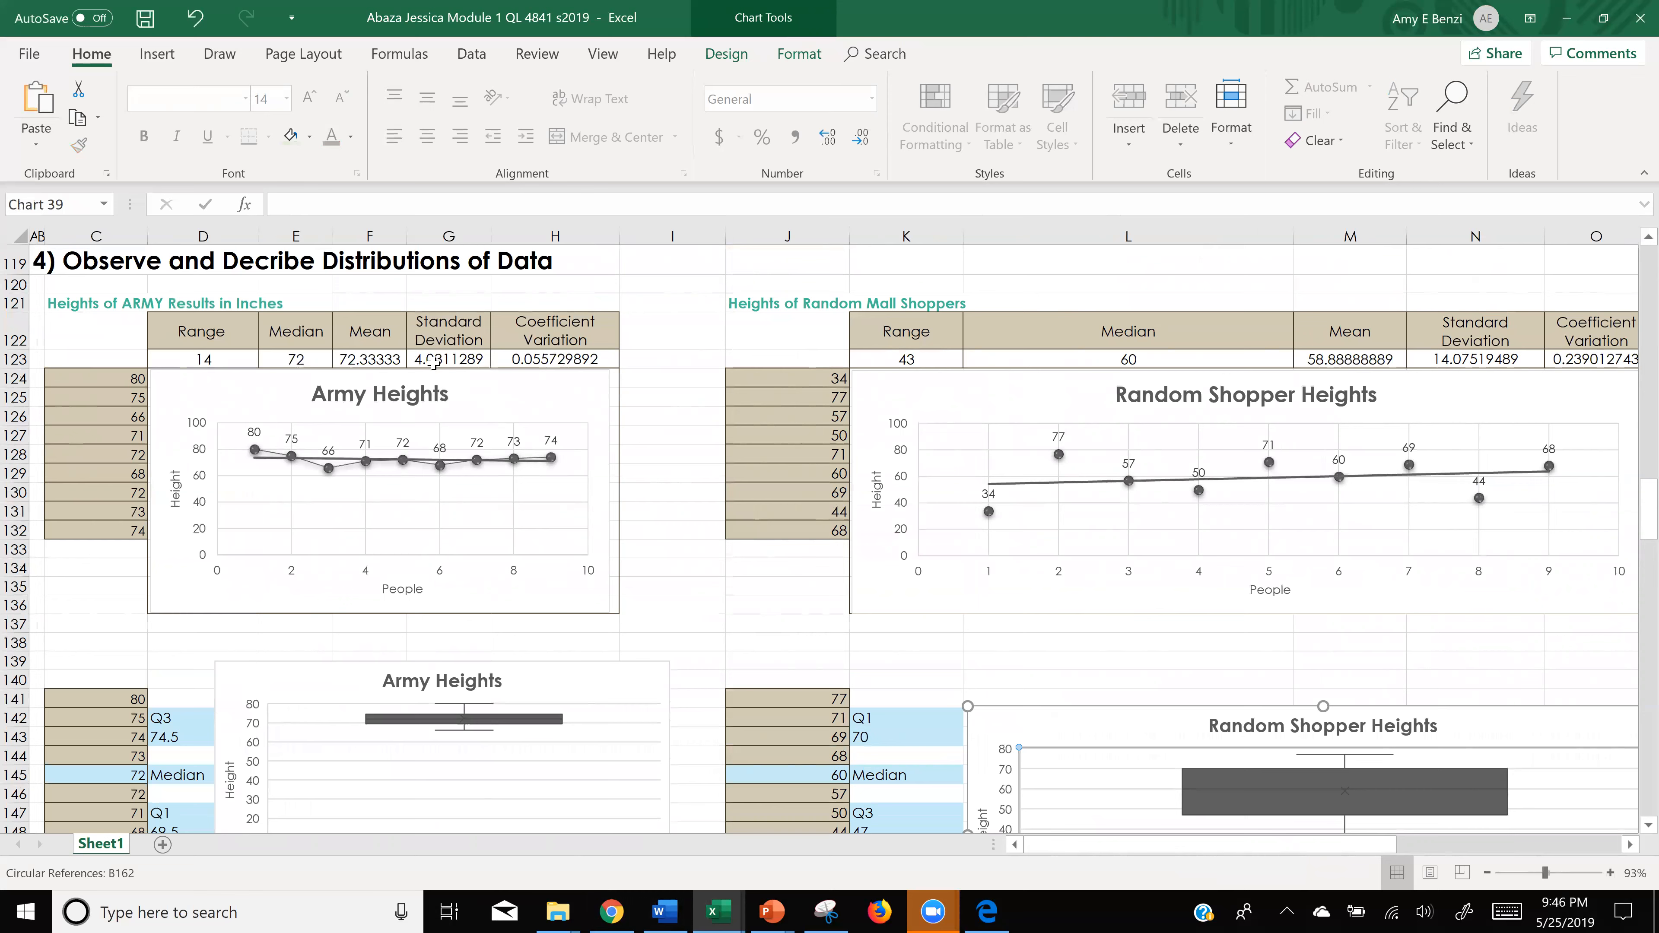
pyautogui.click(359, 360)
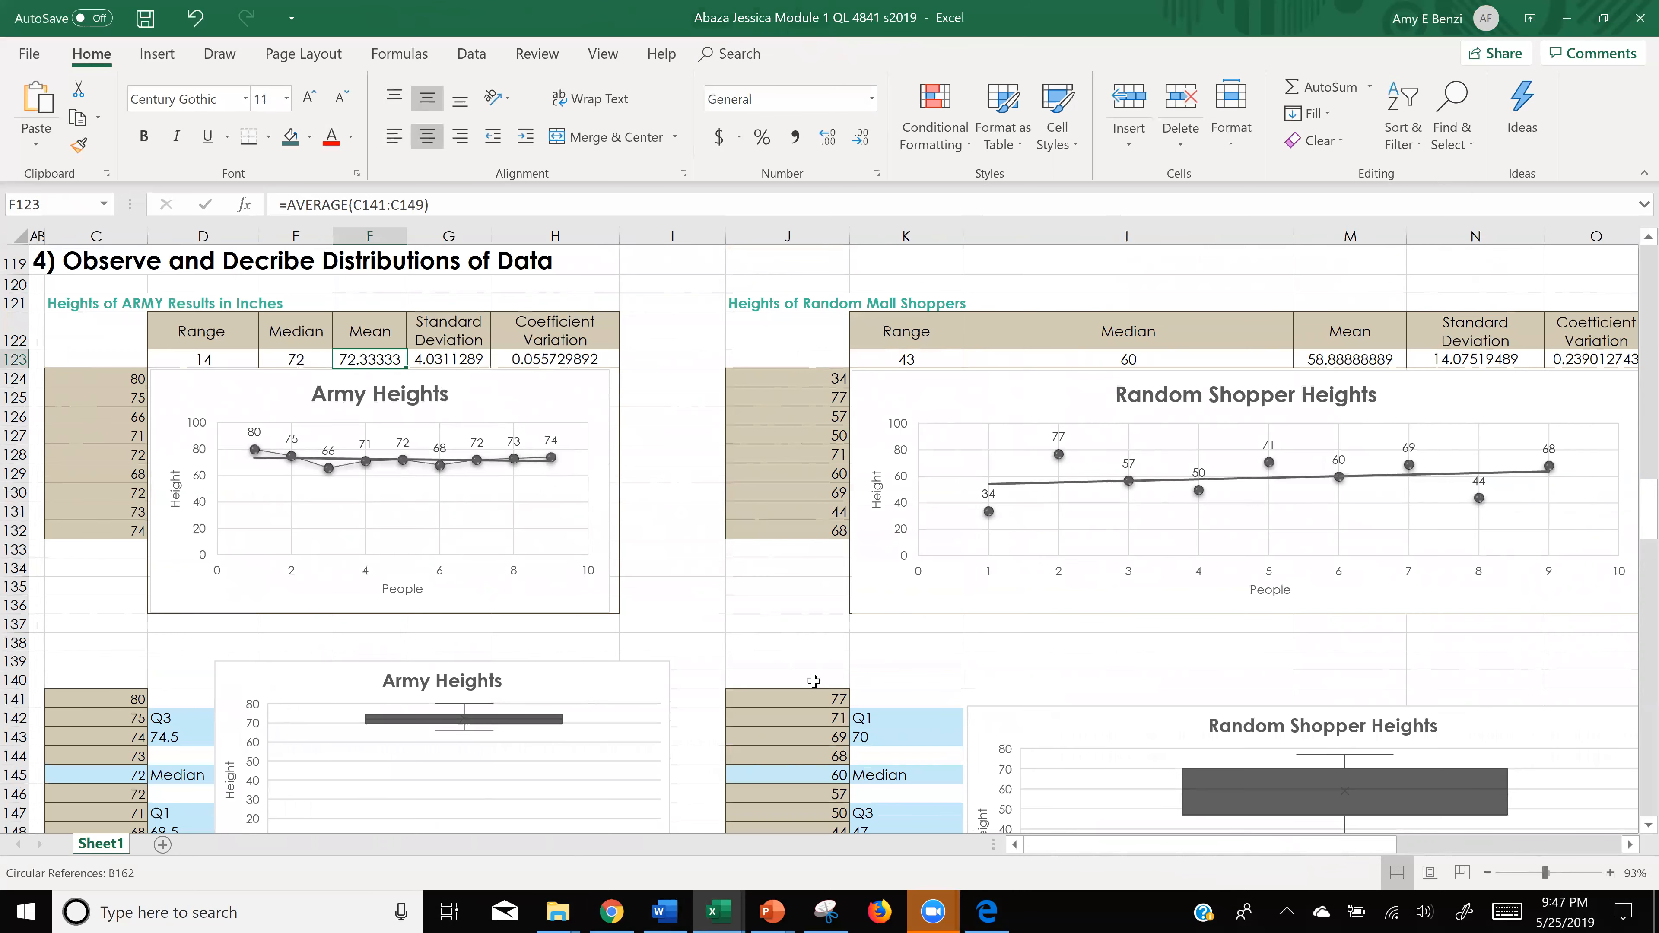
# - Return to the EXCEL 3 QL S2019 workbook and examine the mean and standard deviation of the BMI Women data
pyautogui.moveTo(717, 912)
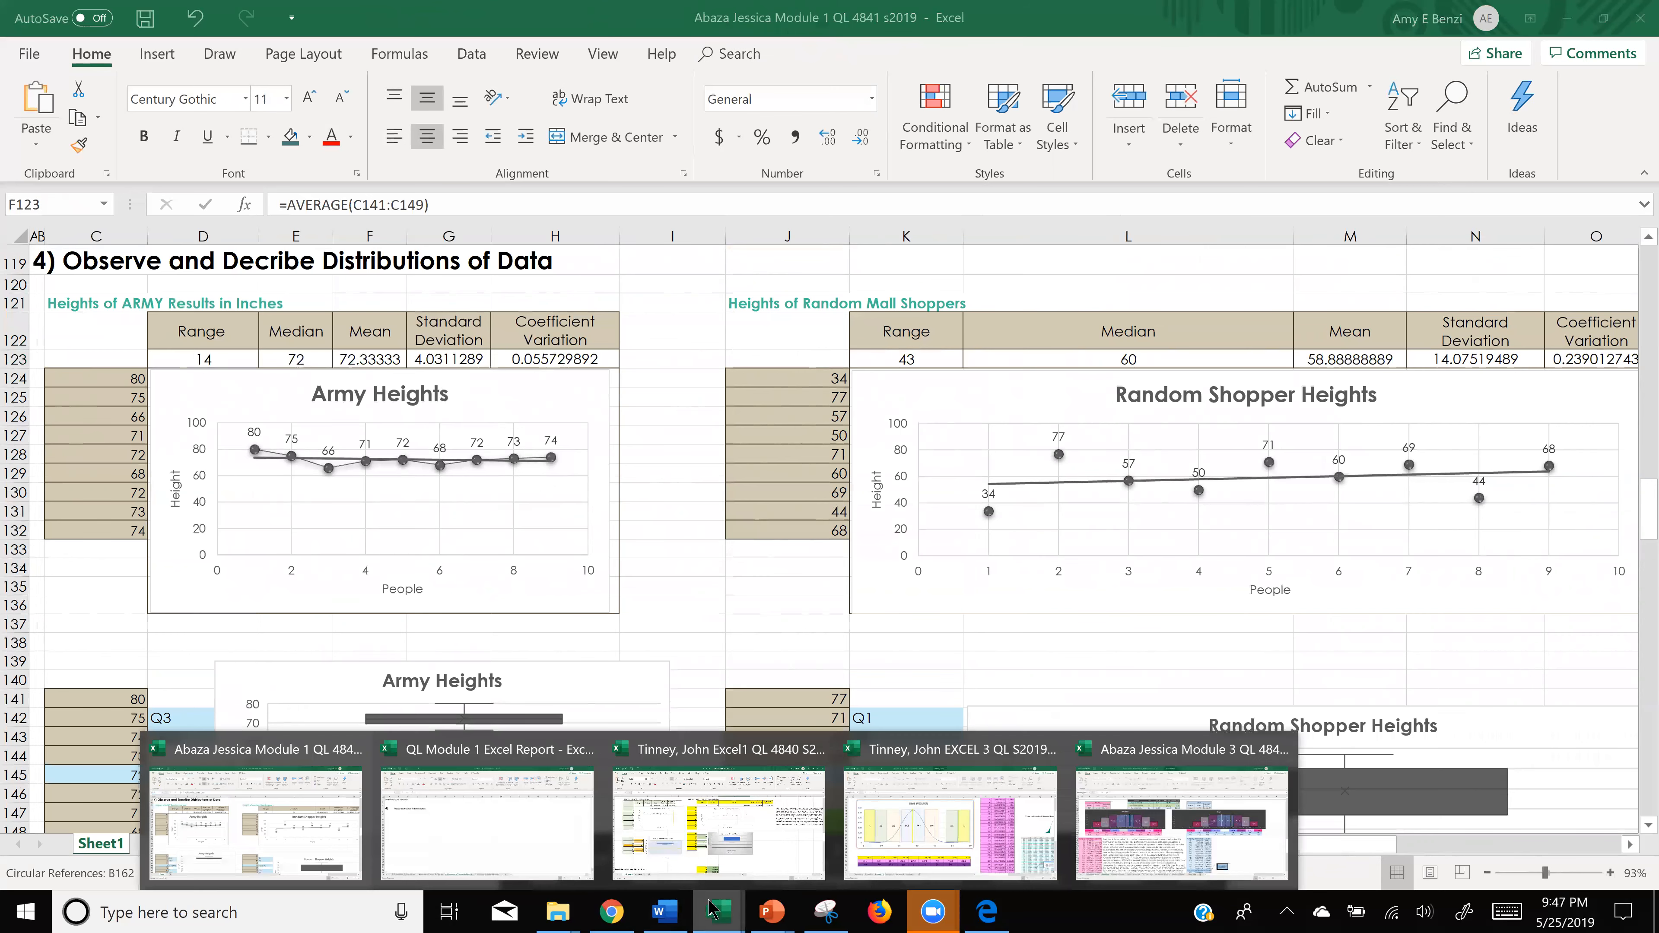
pyautogui.click(908, 847)
pyautogui.moveTo(543, 730); pyautogui.dragTo(540, 778)
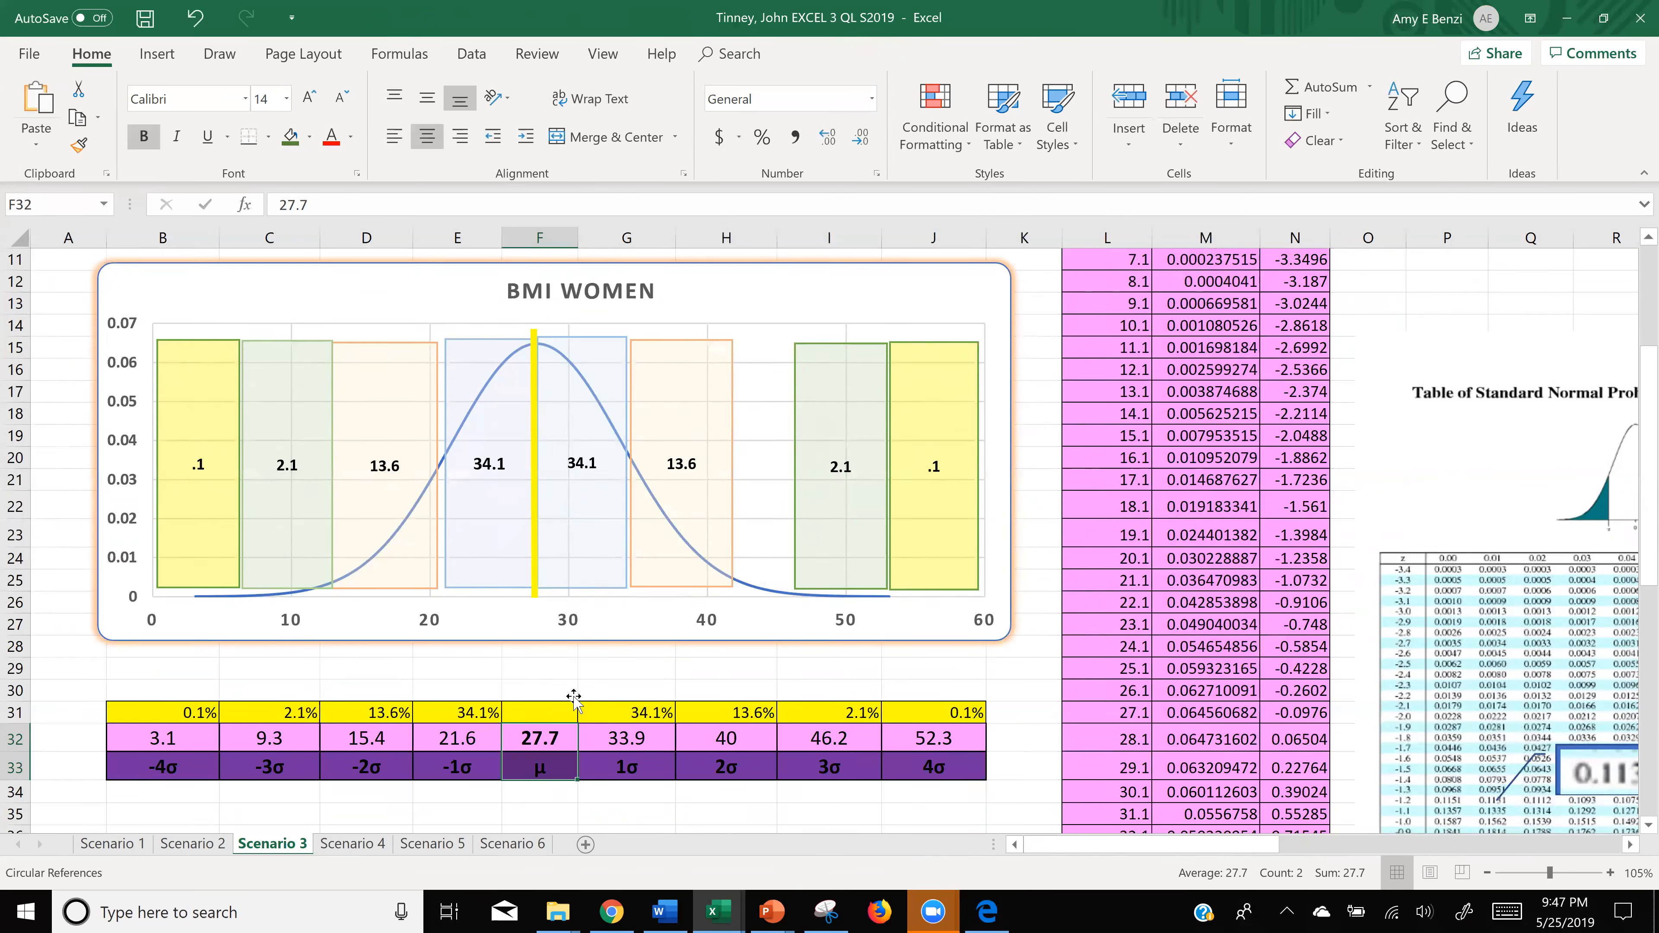
pyautogui.scroll(3, 561, 654)
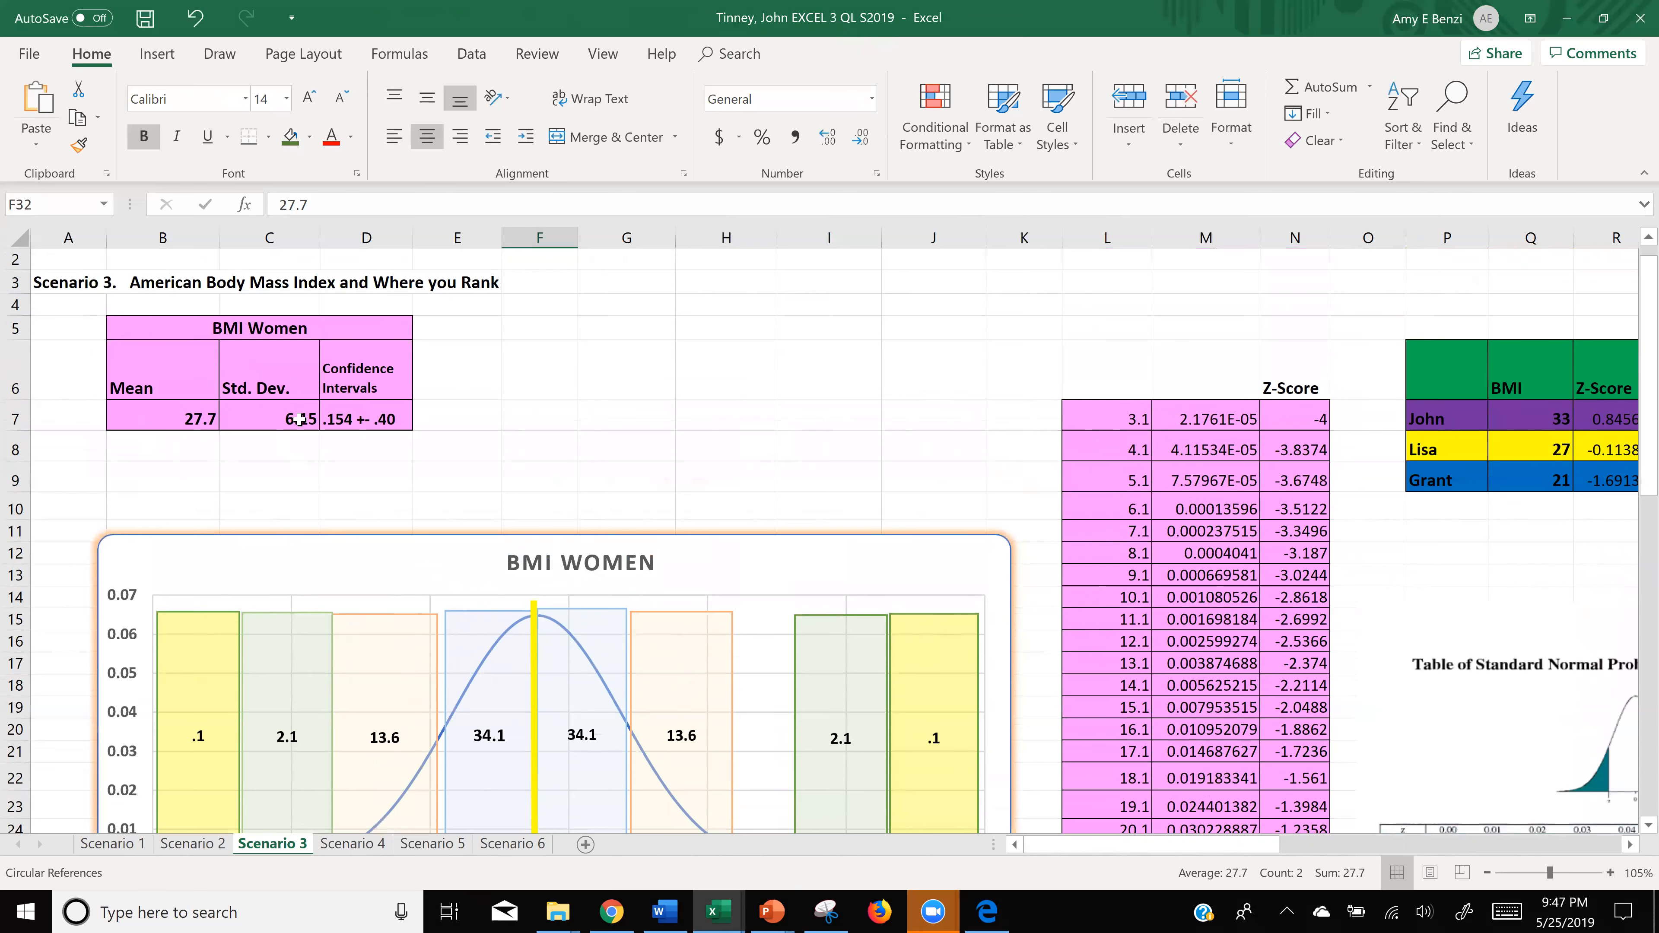
pyautogui.click(283, 416)
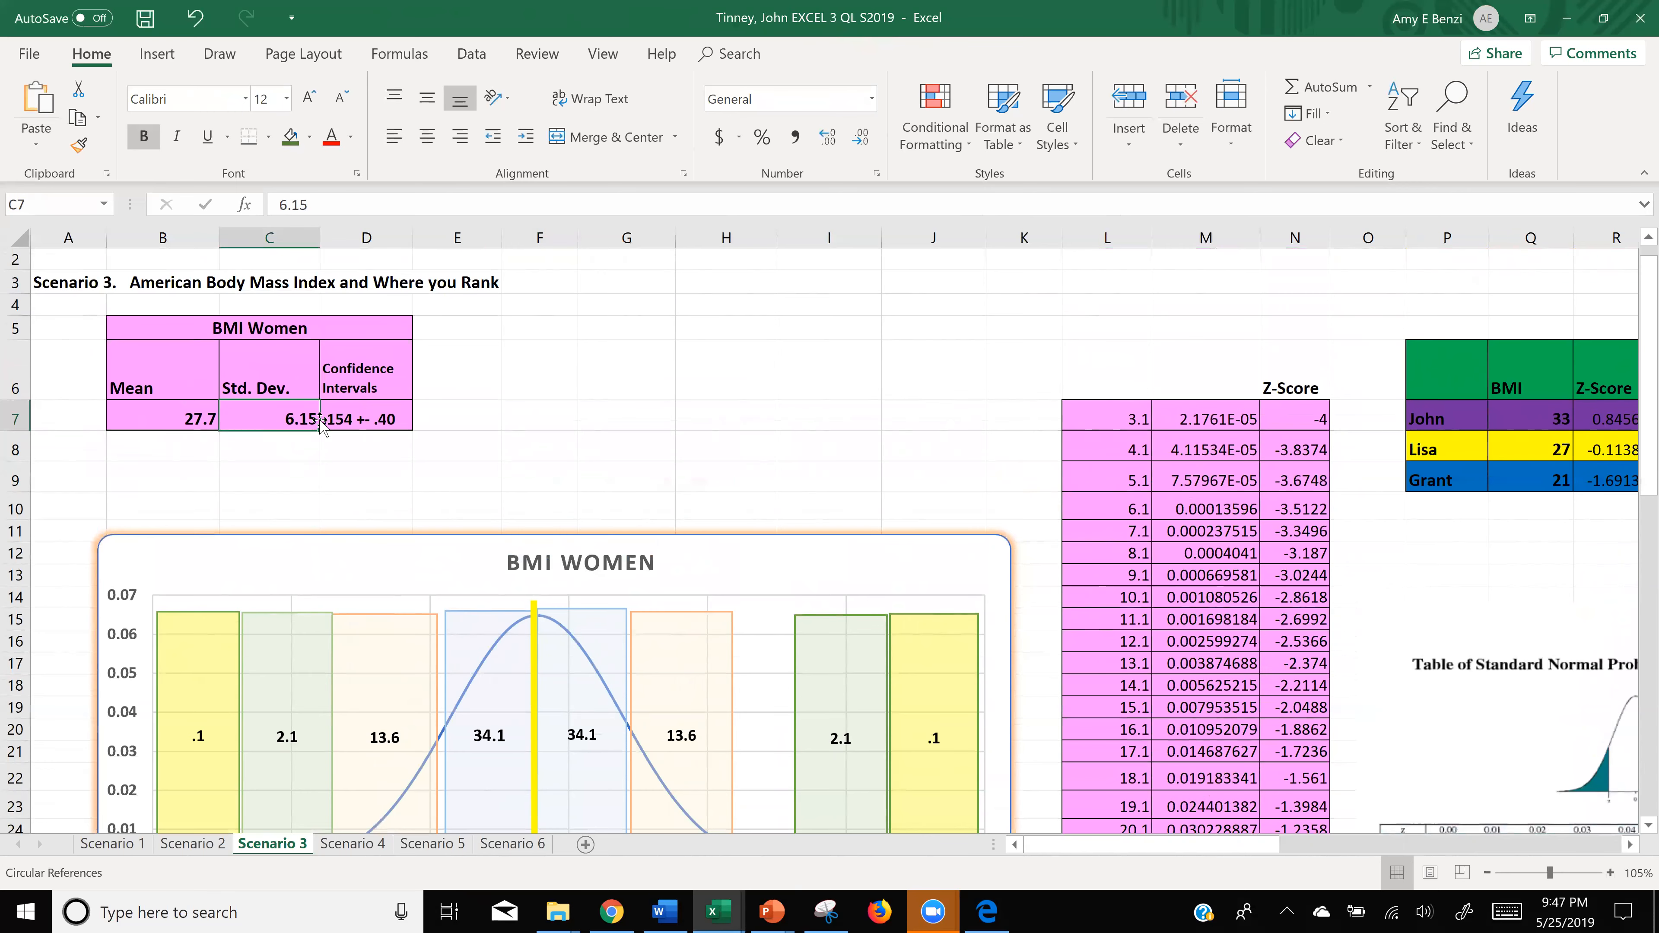
# - Inspect the formula behind the 1σ value in the BMI Women standard deviation table
pyautogui.scroll(-4, 492, 443)
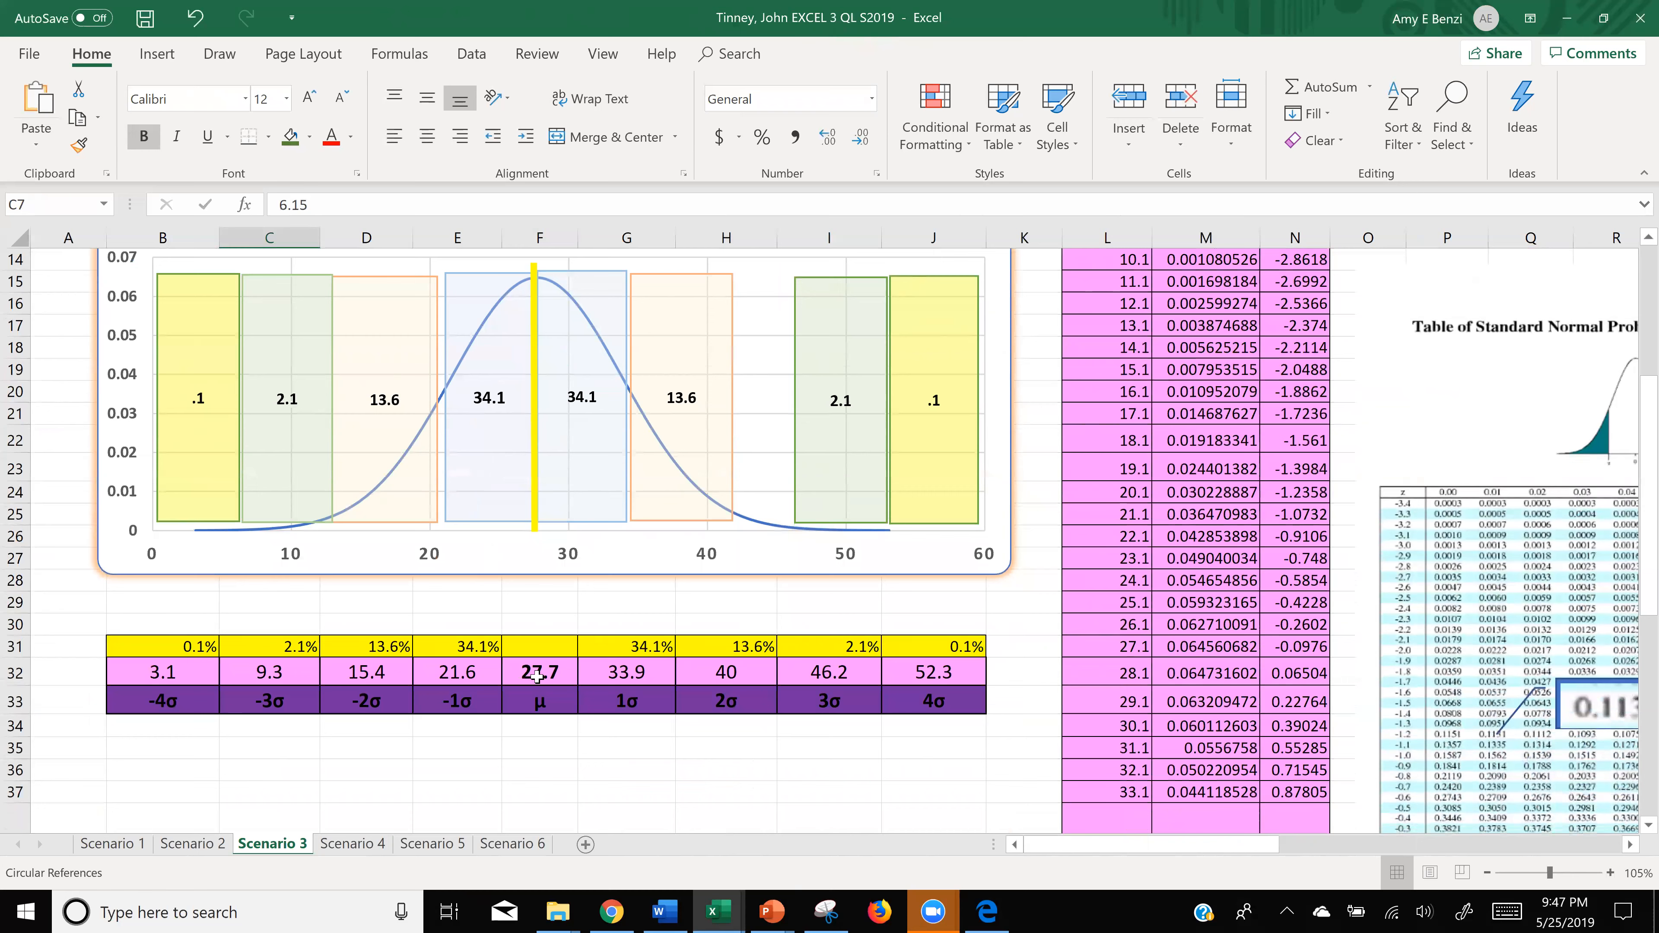
pyautogui.doubleClick(642, 670)
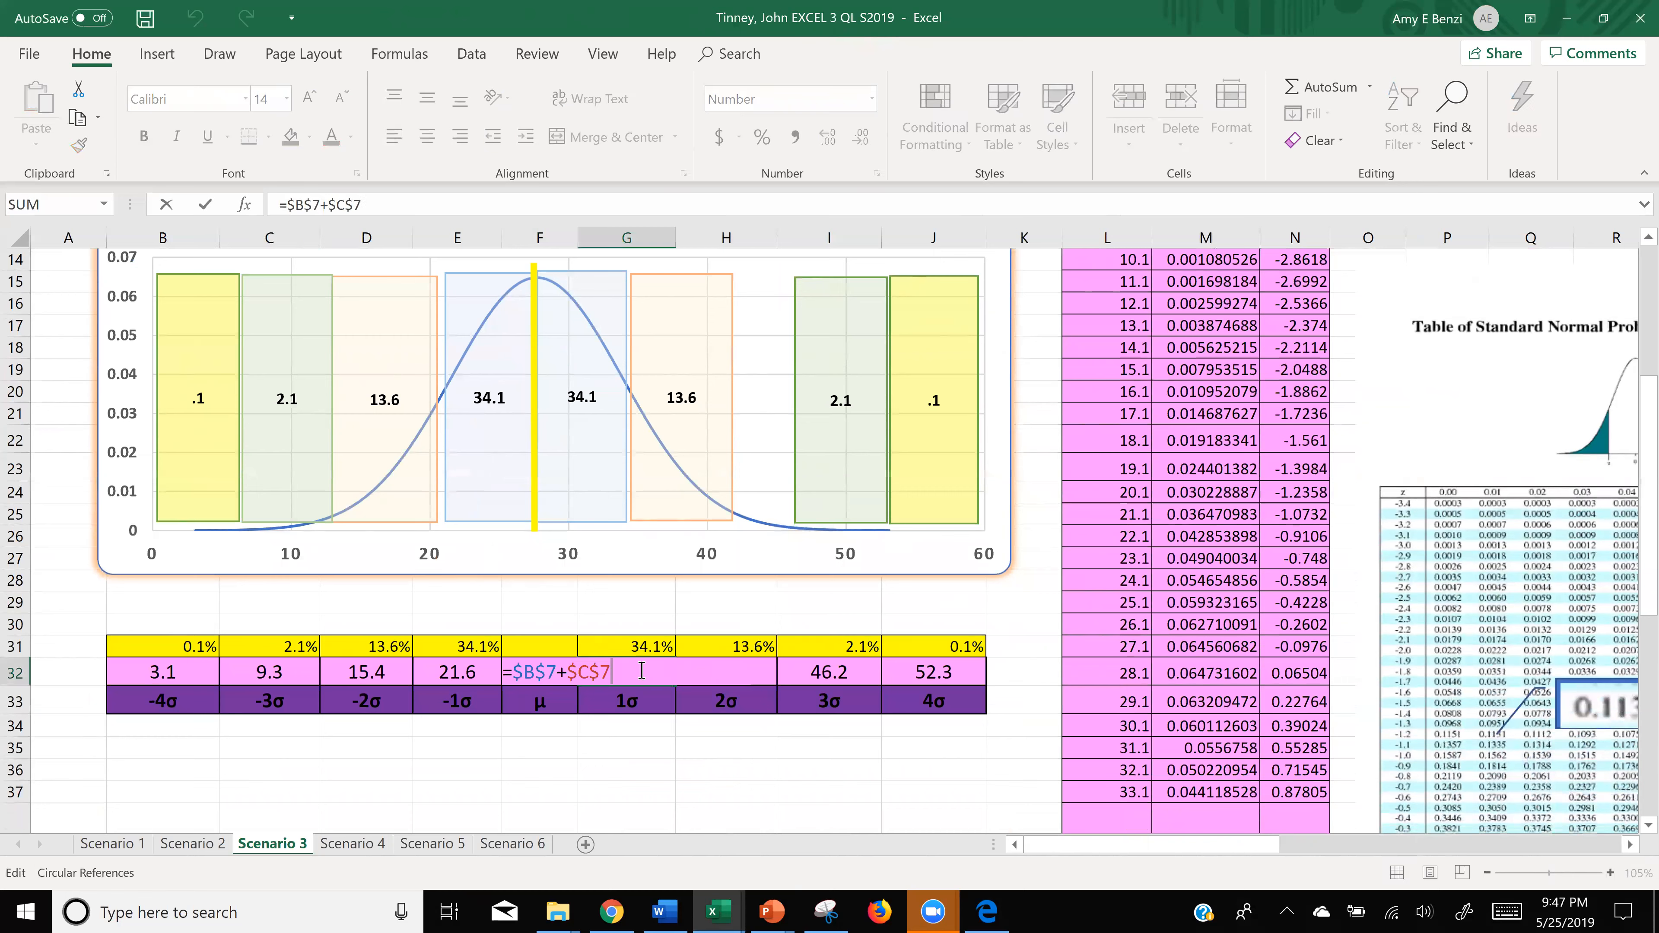
pyautogui.press('Return')
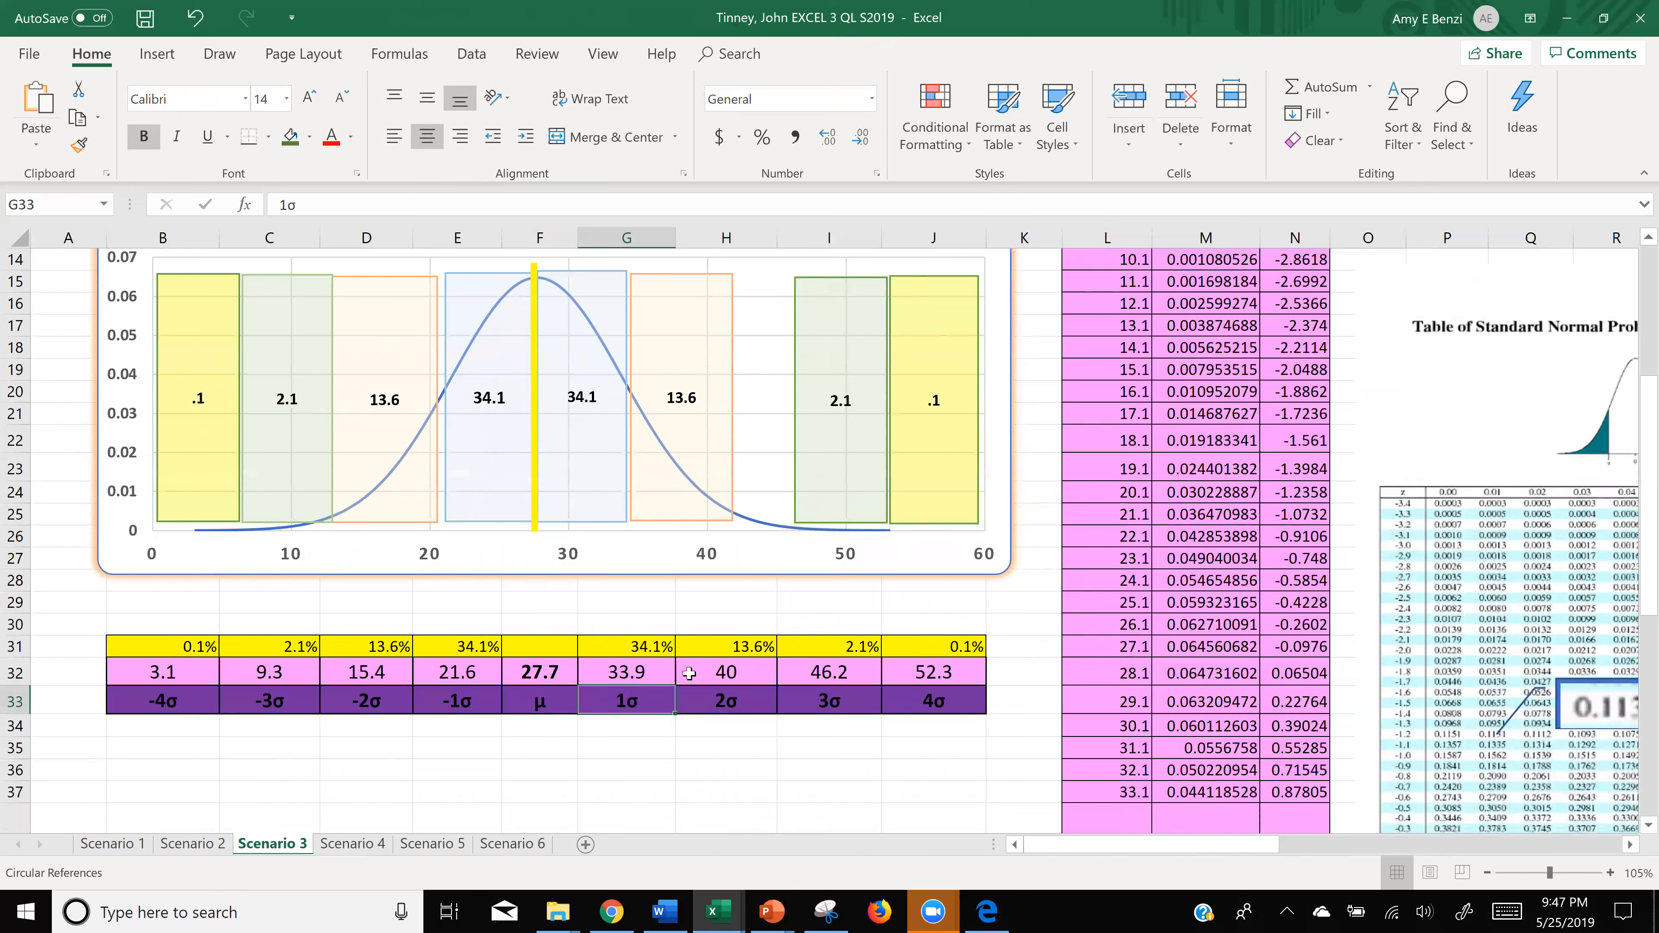
# - Move the yellow line on the BMI Women curve from the mean to about the 1σ value of 33.9
pyautogui.moveTo(536, 491)
pyautogui.mouseDown()
pyautogui.moveTo(434, 692)
pyautogui.moveTo(487, 698)
pyautogui.moveTo(495, 683)
pyautogui.moveTo(370, 689)
pyautogui.moveTo(628, 491)
pyautogui.moveTo(540, 497)
pyautogui.mouseUp()
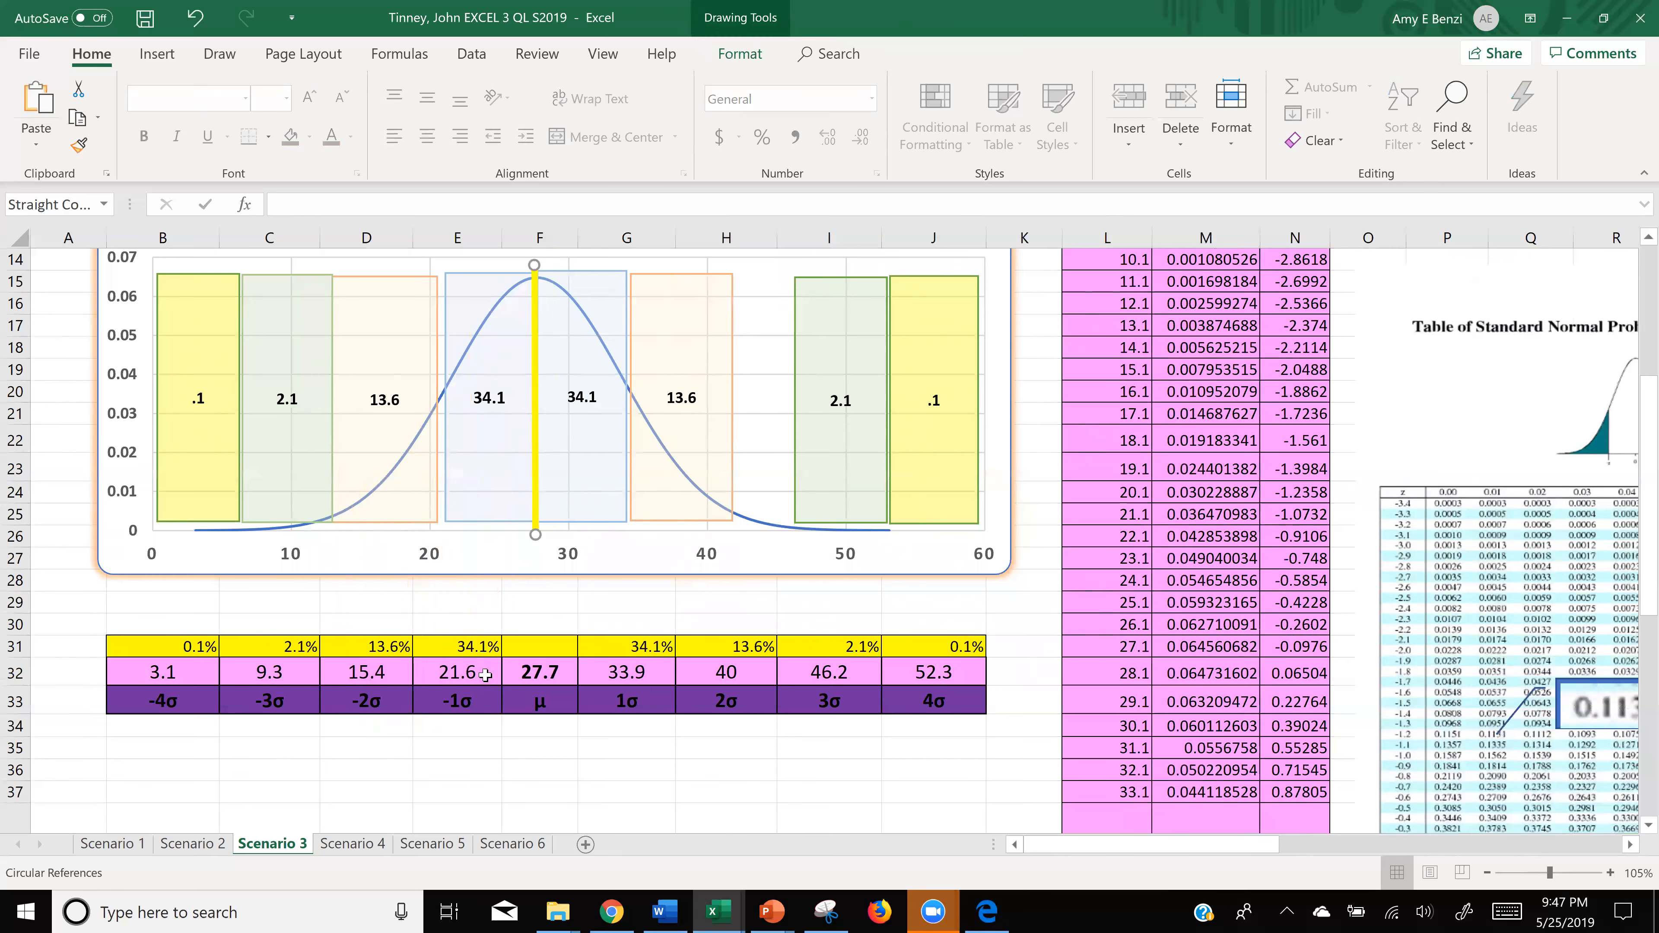
pyautogui.moveTo(695, 600); pyautogui.dragTo(509, 602)
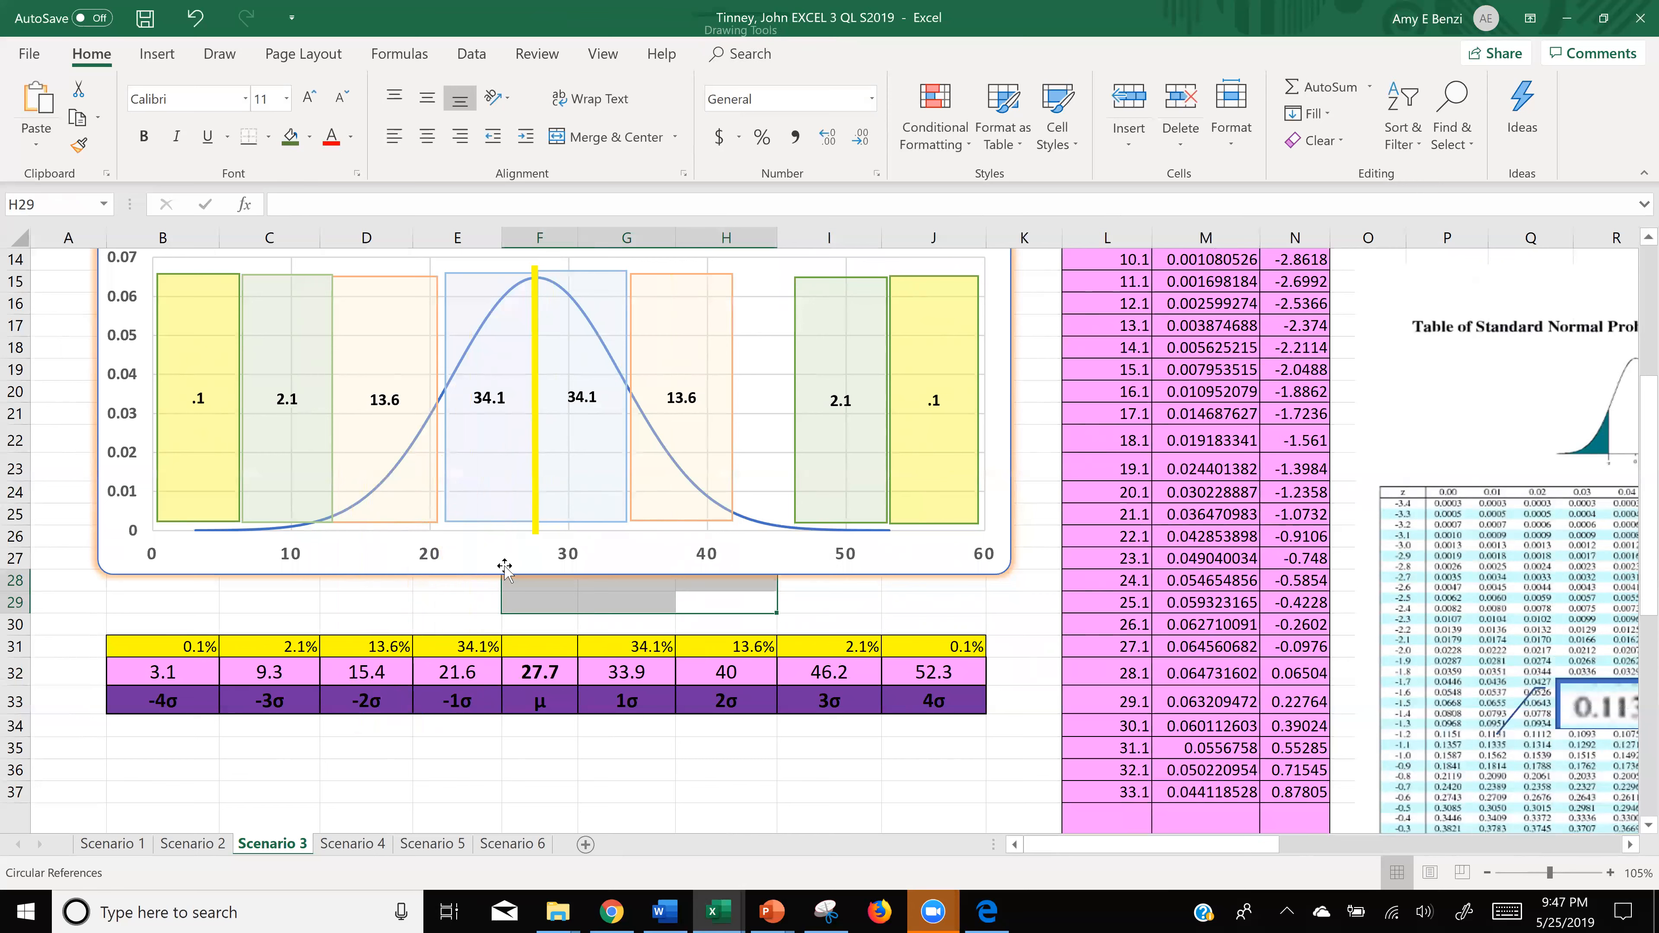
pyautogui.click(437, 608)
pyautogui.moveTo(541, 450); pyautogui.dragTo(627, 446)
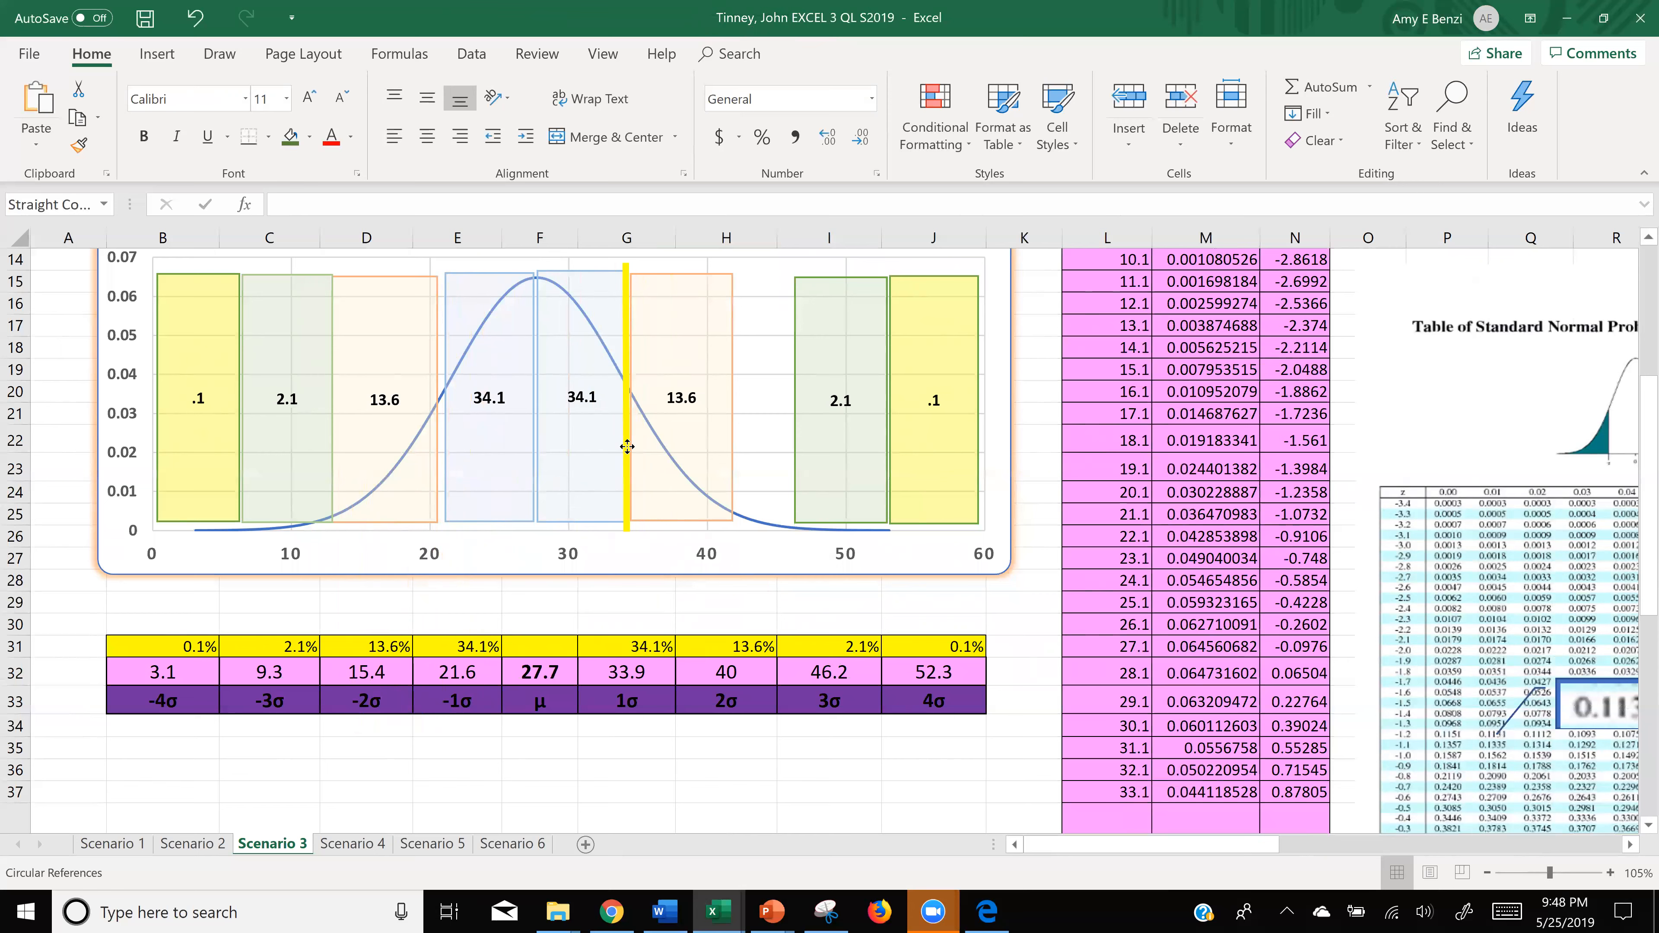
pyautogui.moveTo(627, 448)
pyautogui.mouseDown()
pyautogui.moveTo(452, 444)
pyautogui.moveTo(617, 449)
pyautogui.mouseUp()
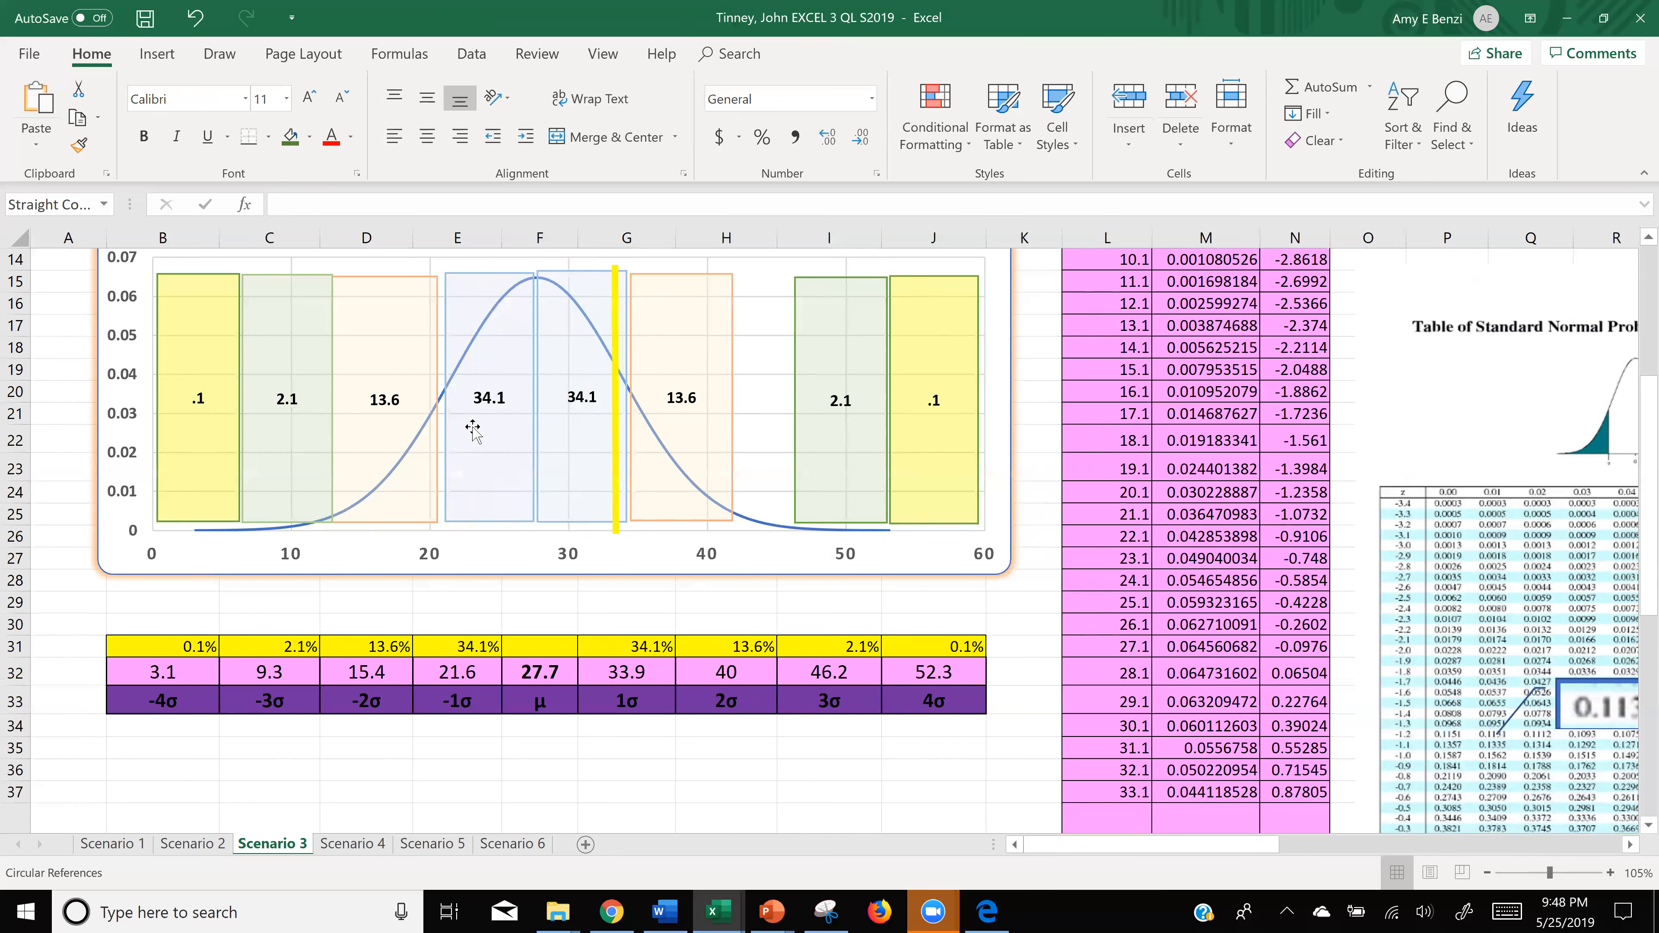
# - Nudge both 13.6 bands against the adjacent 34.1 bands, and move the yellow line into the upper 13.6 band
pyautogui.moveTo(474, 398); pyautogui.dragTo(509, 395)
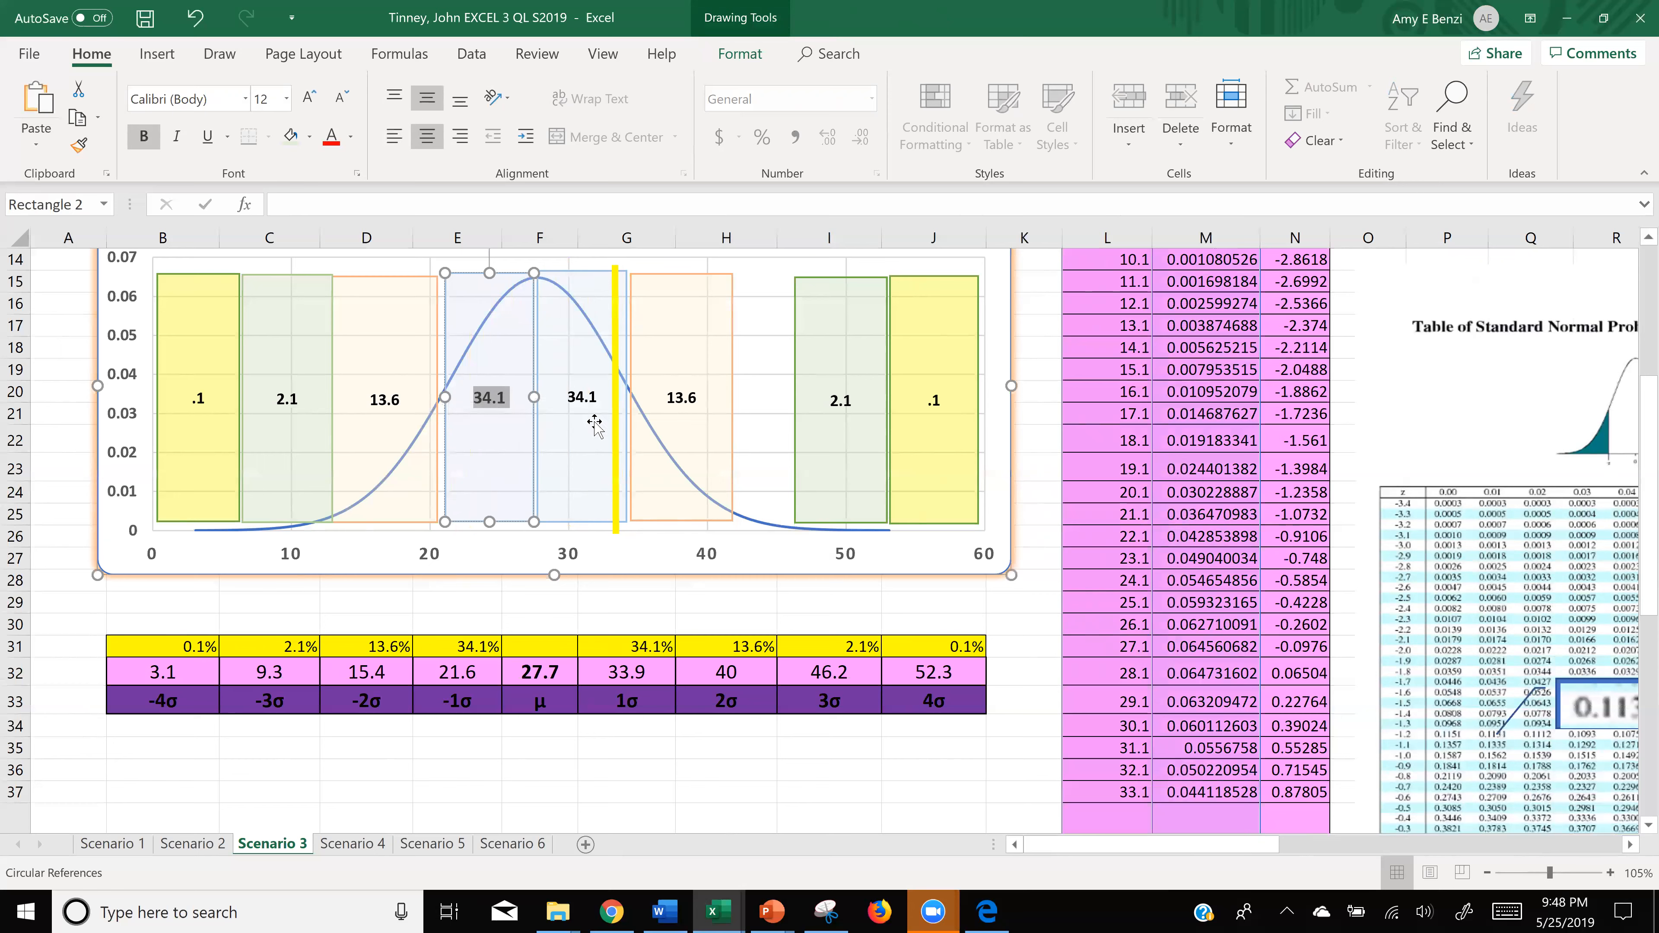
pyautogui.click(615, 421)
pyautogui.moveTo(602, 426); pyautogui.dragTo(555, 396)
pyautogui.click(402, 377)
pyautogui.moveTo(396, 377); pyautogui.dragTo(402, 377)
pyautogui.click(671, 391)
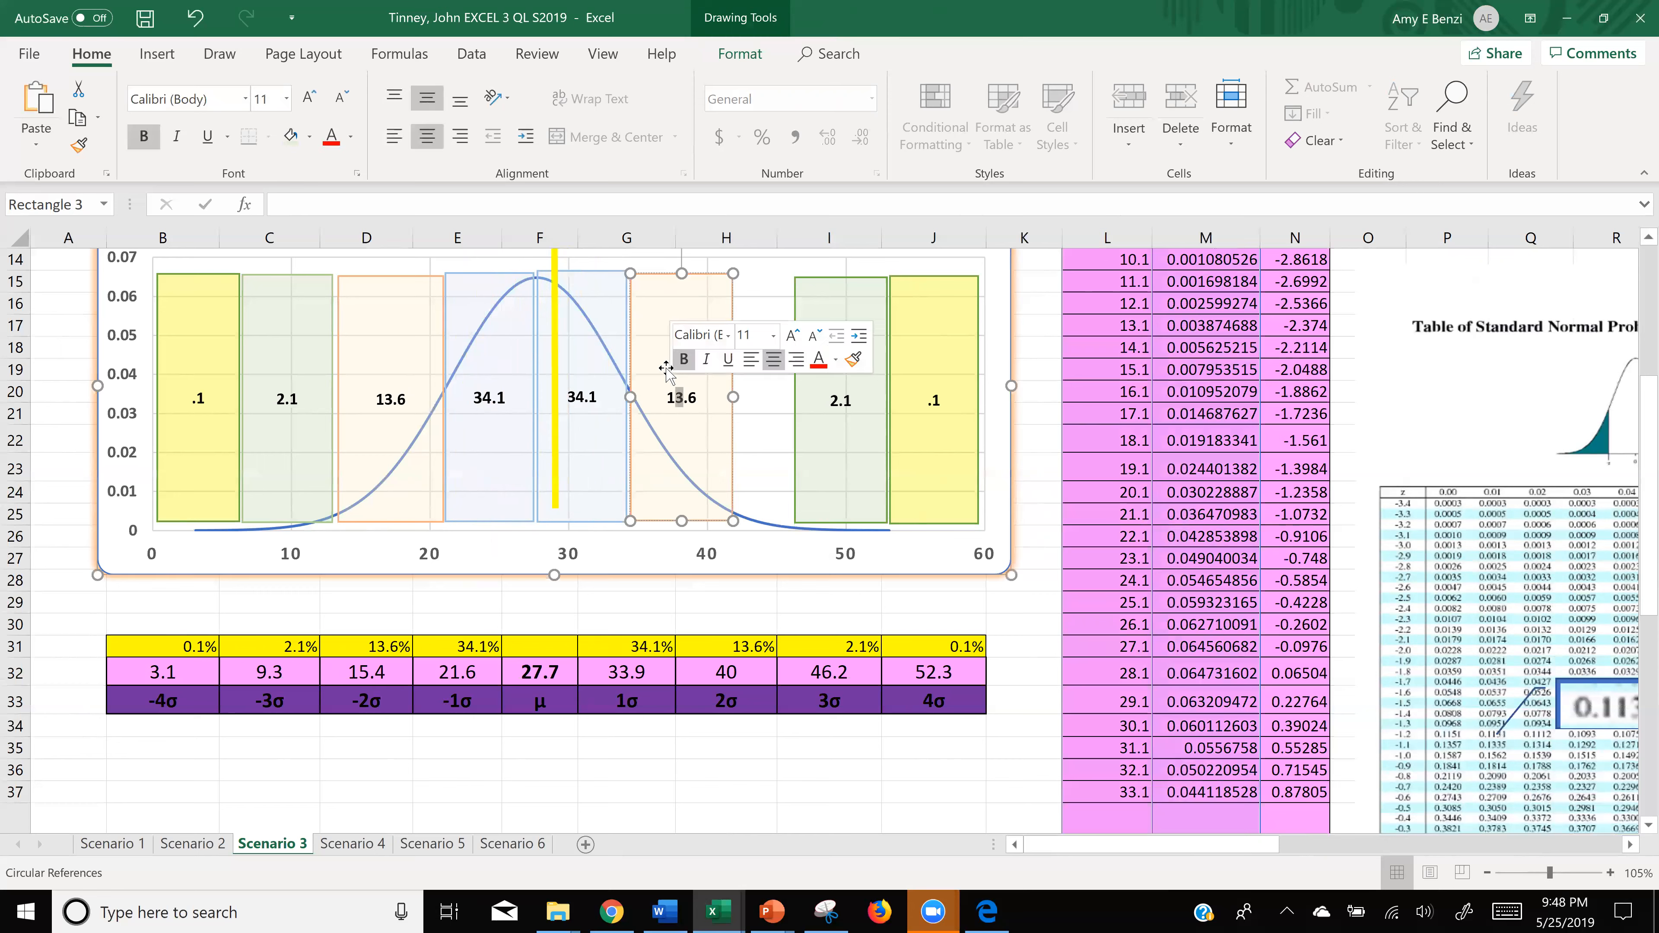
pyautogui.moveTo(665, 369); pyautogui.dragTo(663, 370)
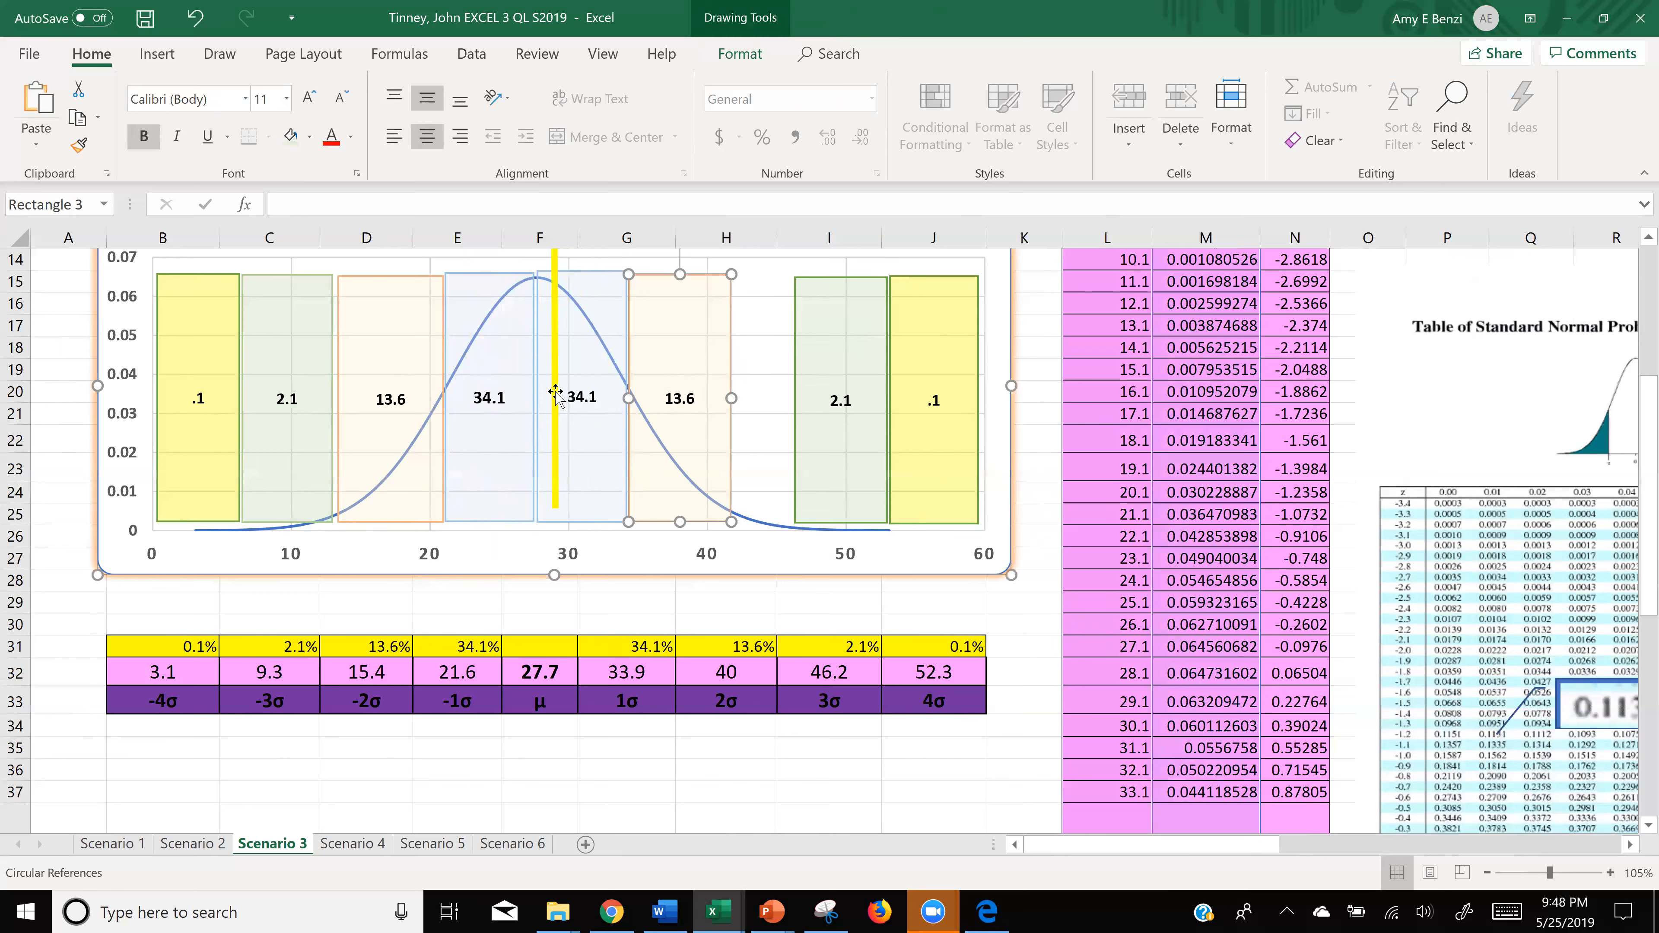
pyautogui.moveTo(555, 396); pyautogui.dragTo(665, 426)
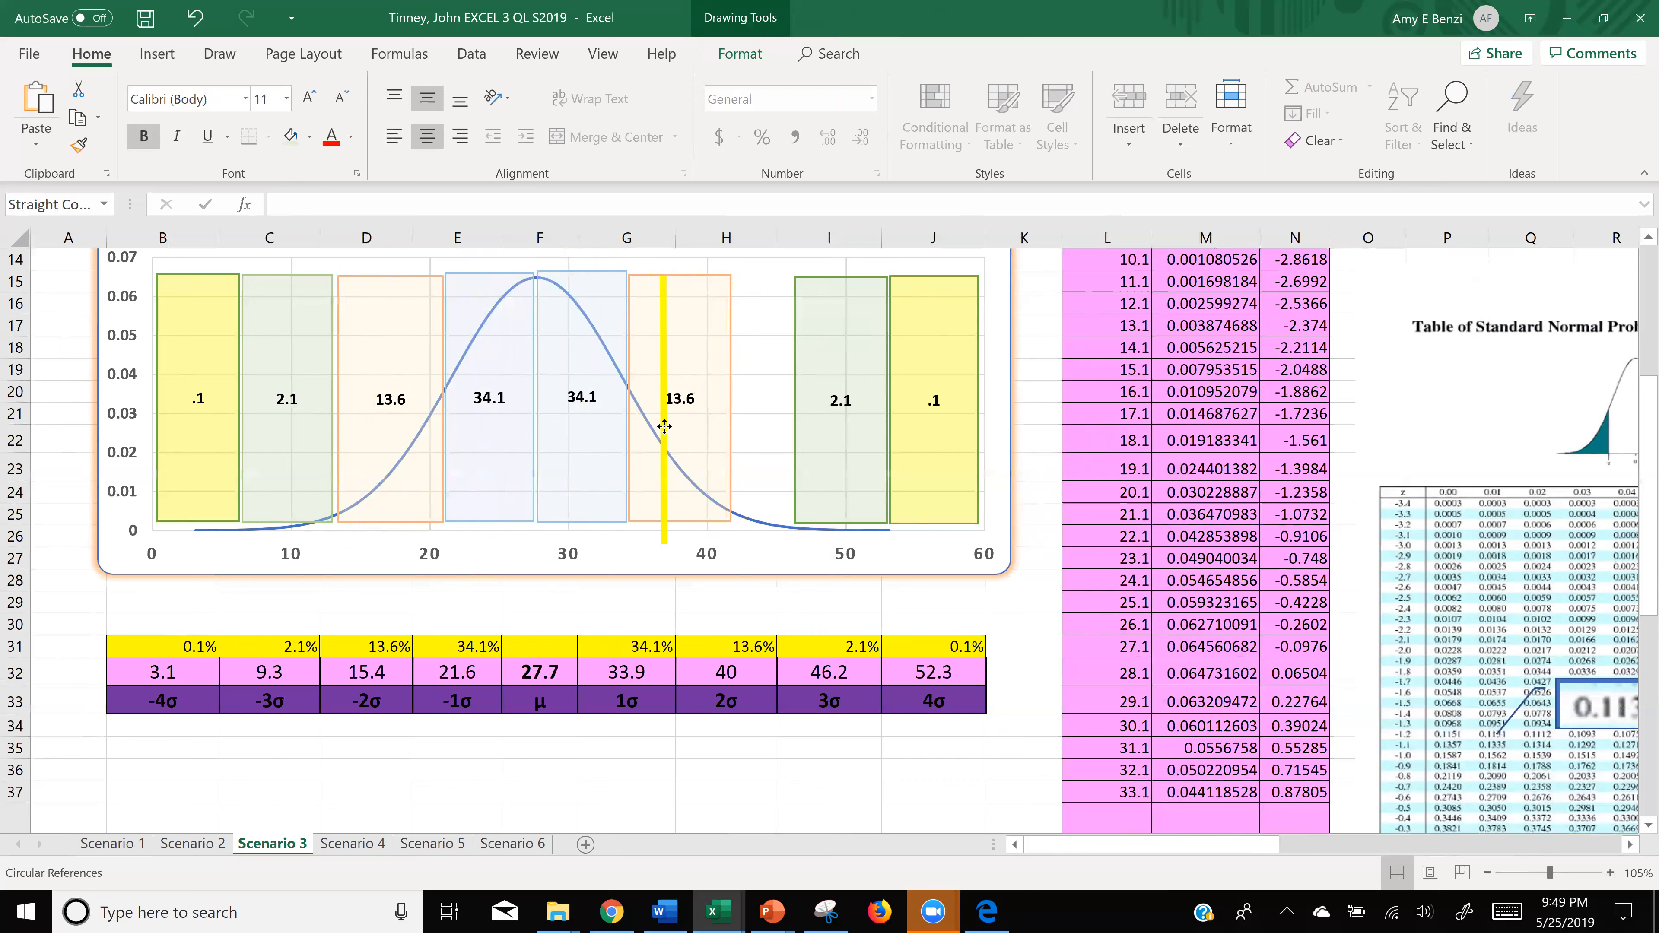
# - In Chrome, search Google for "bell-shaped curve" and view the "How to Make a Bell Curve in Excel" image enlarged
pyautogui.click(616, 915)
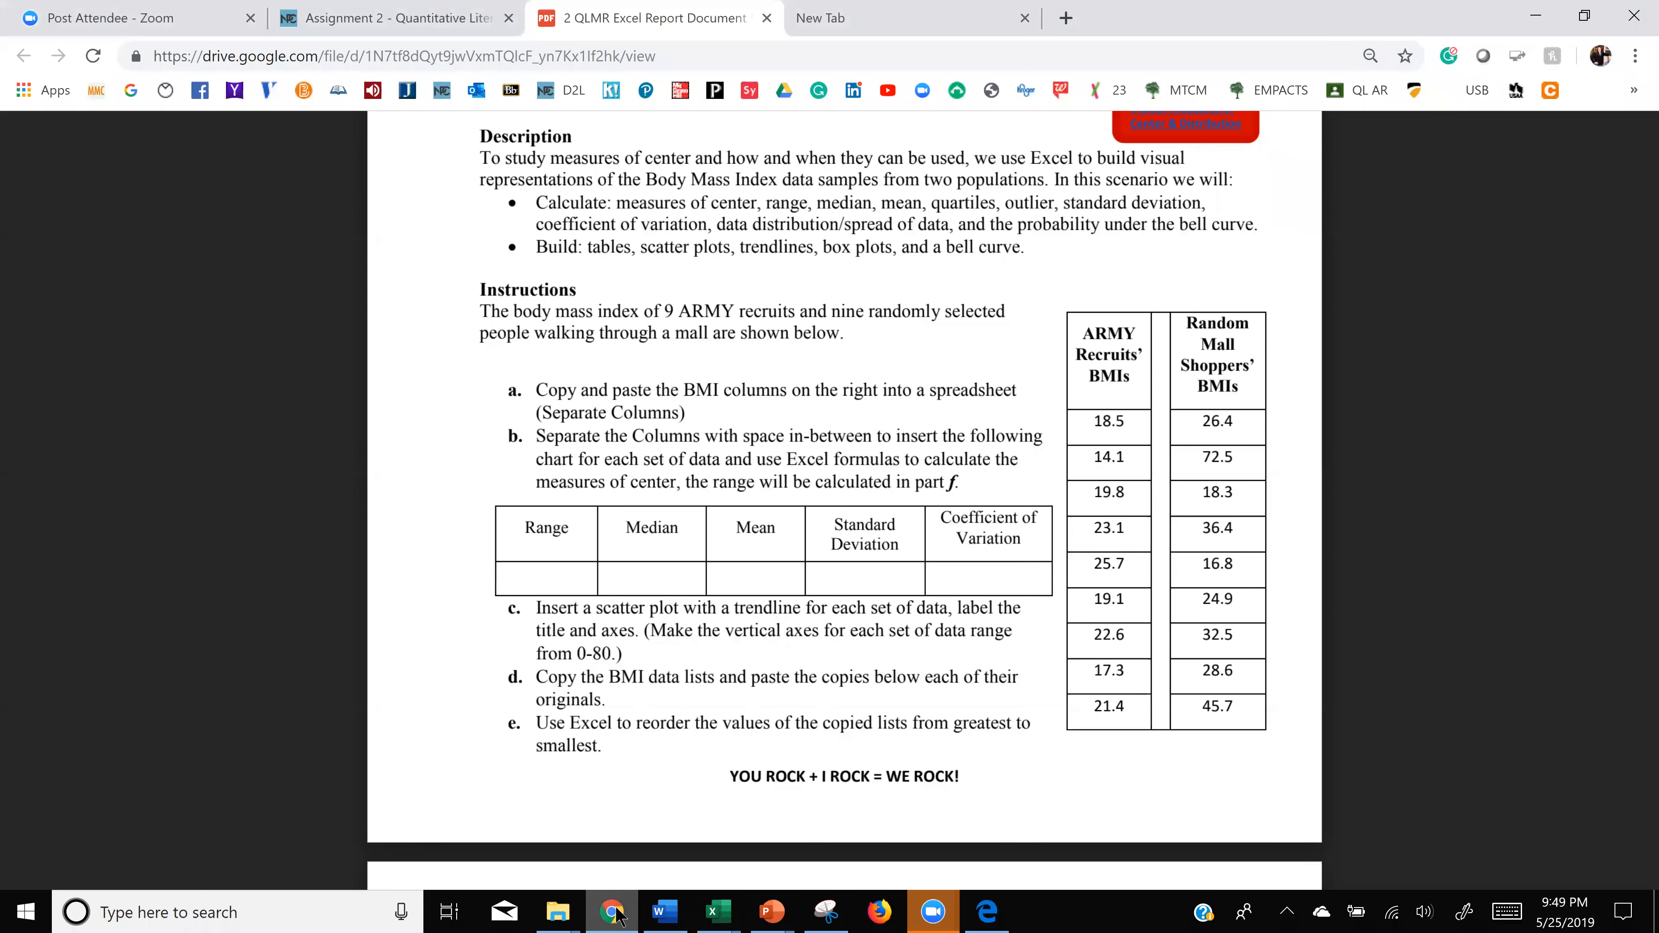
pyautogui.click(822, 26)
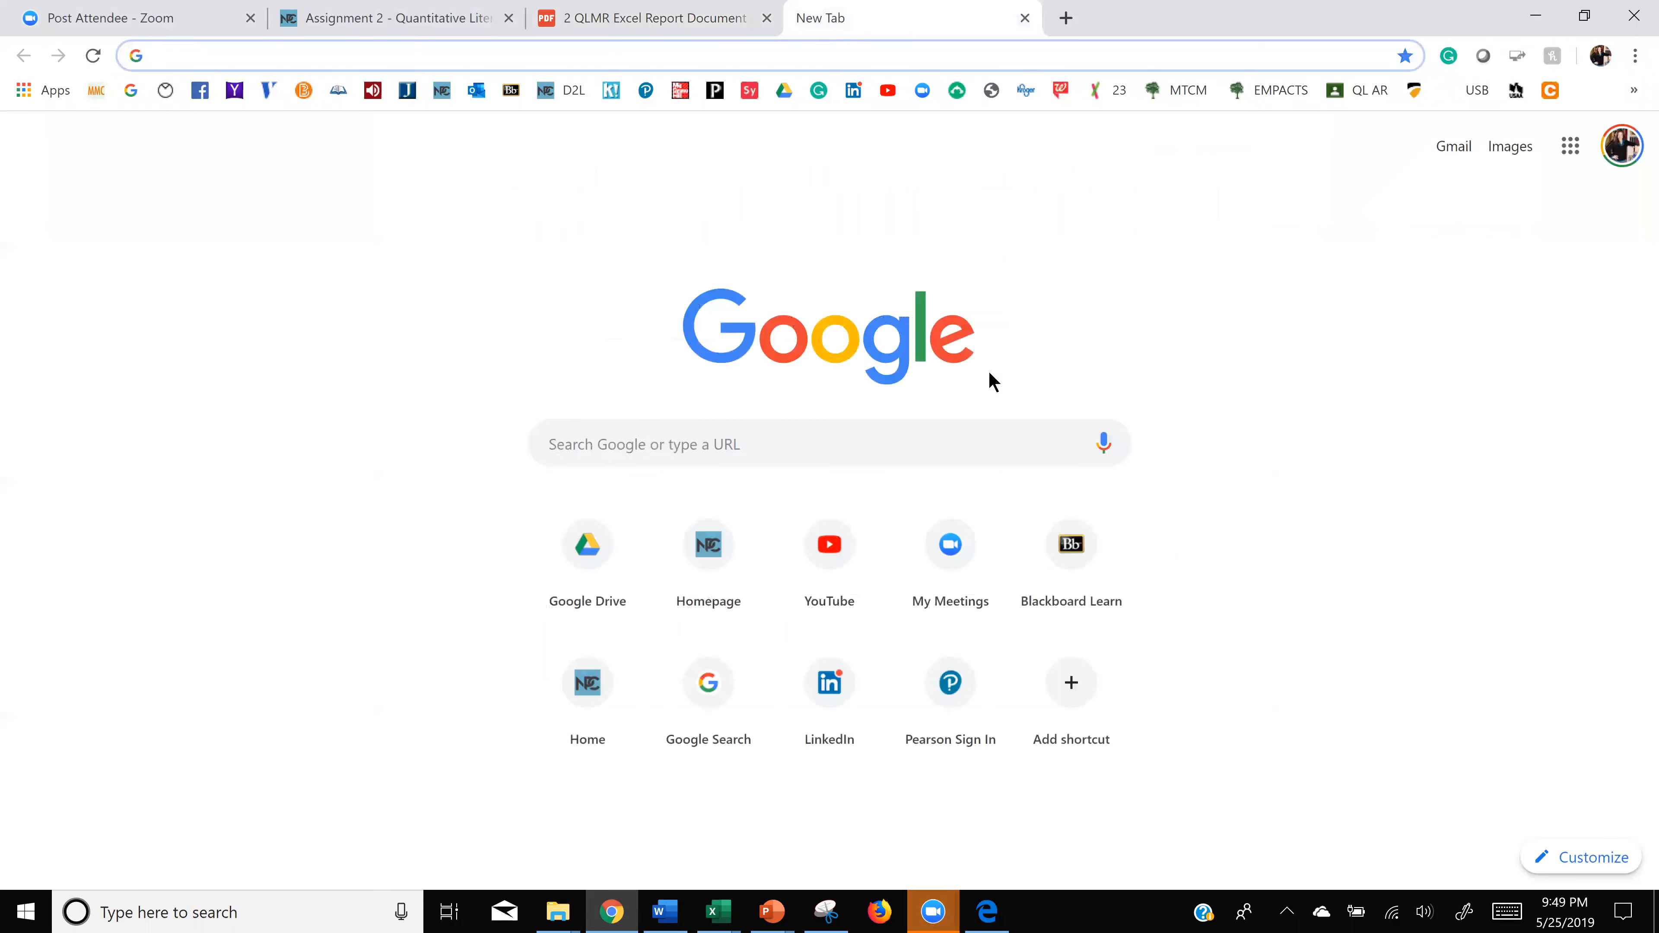
pyautogui.click(1103, 443)
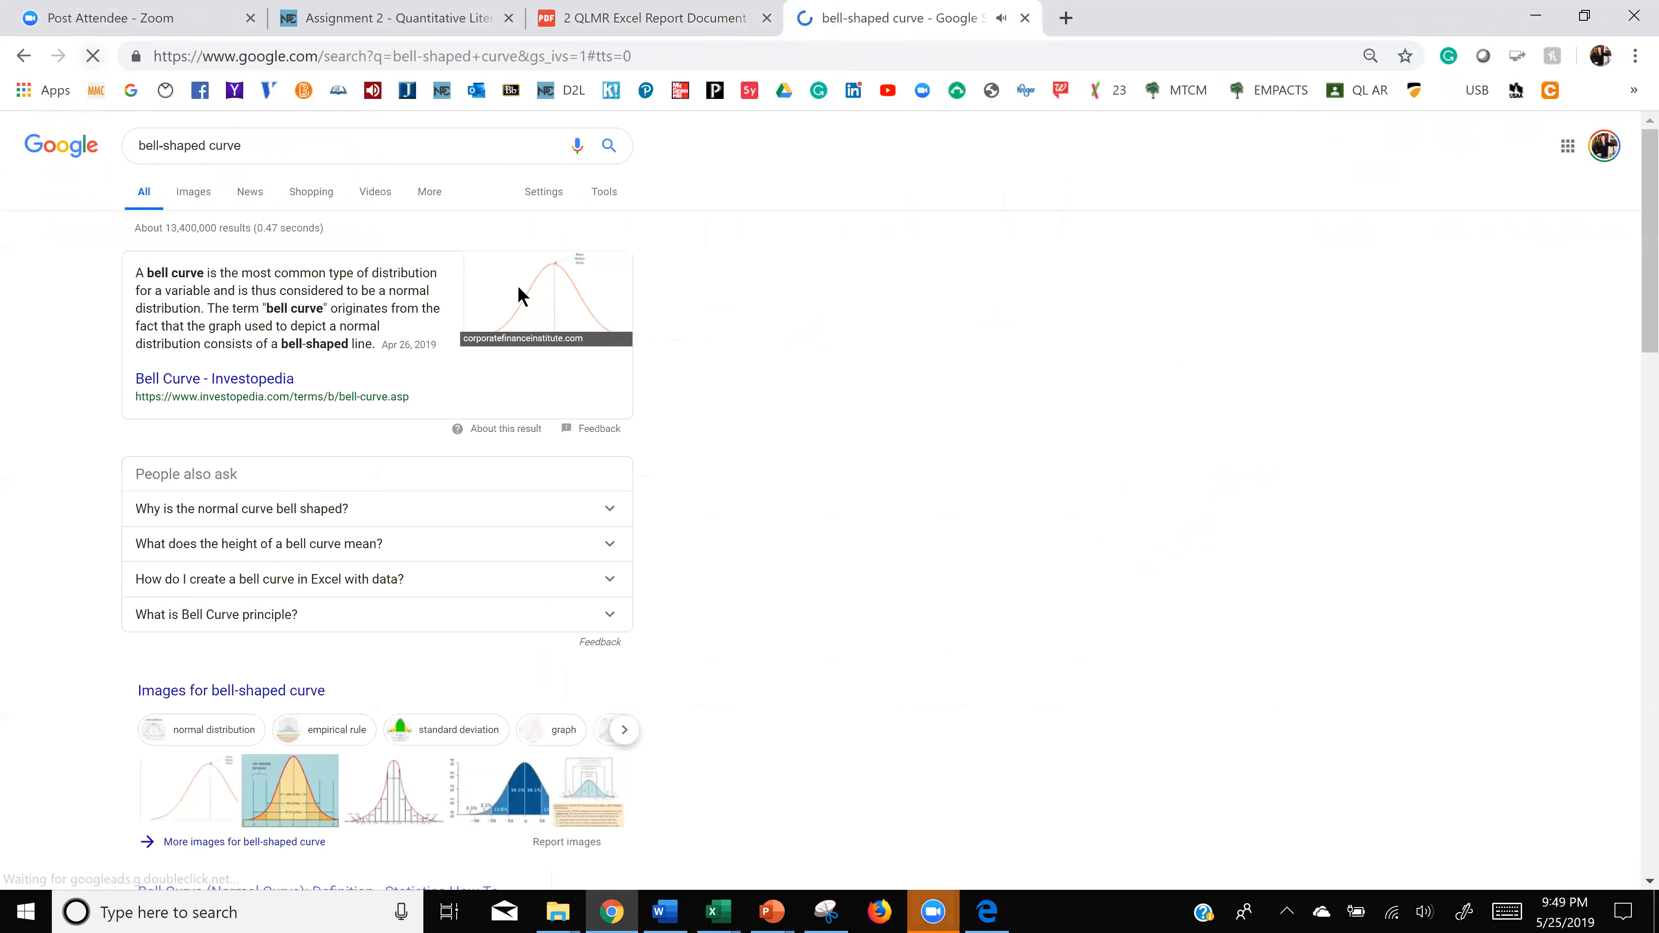
pyautogui.click(521, 802)
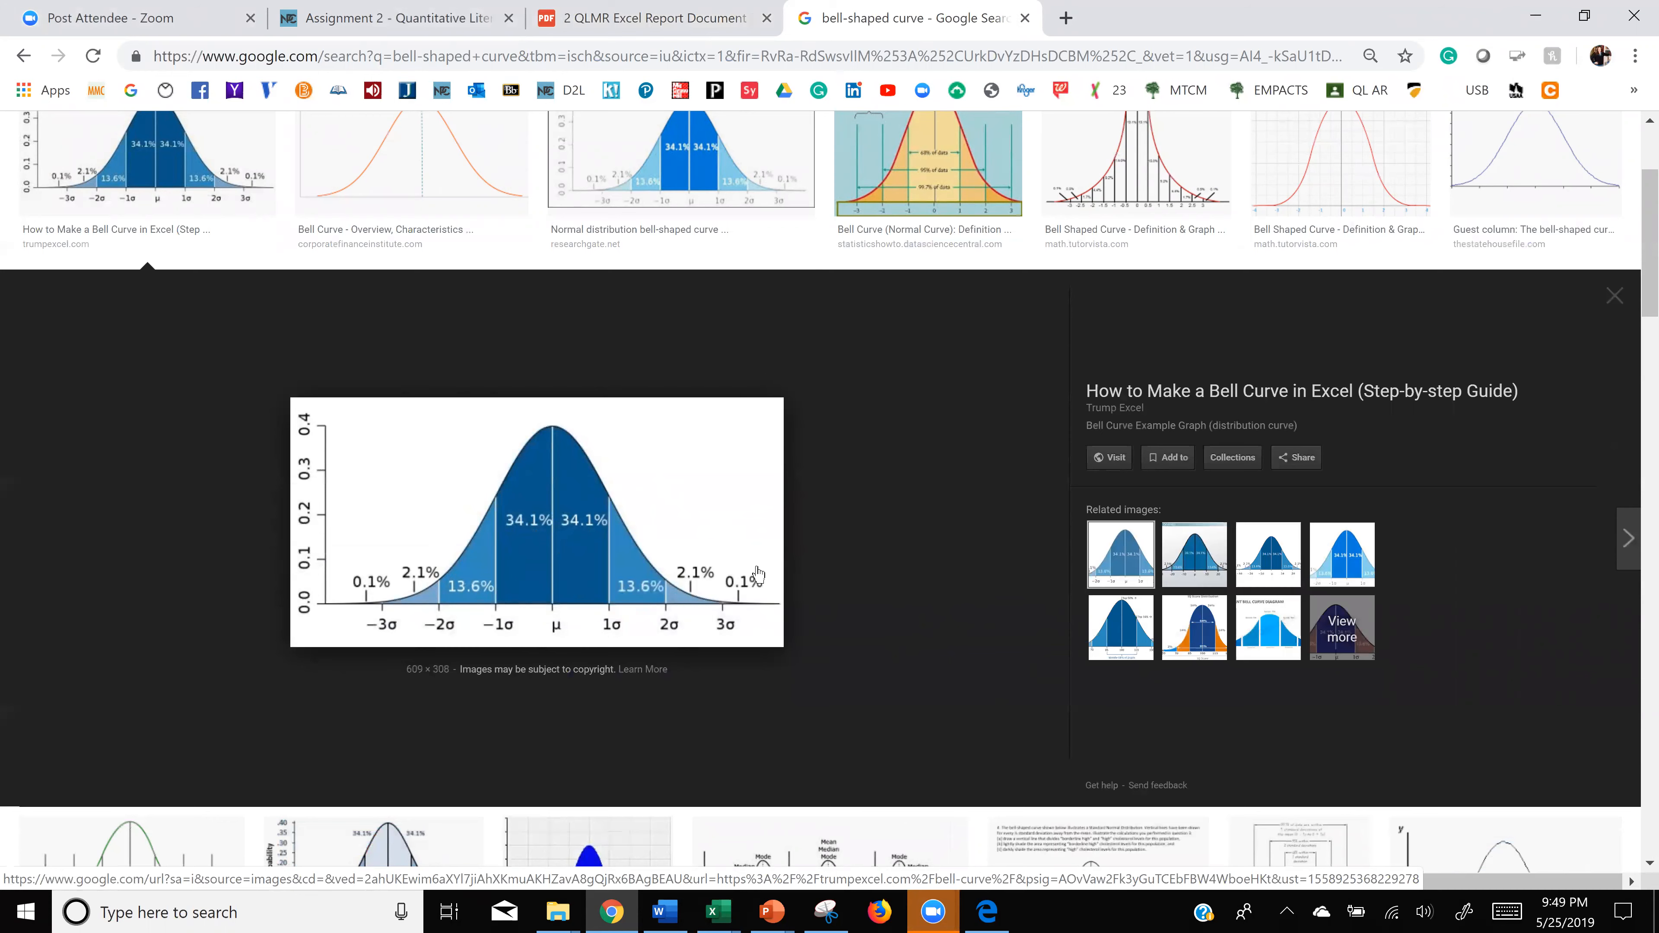
pyautogui.scroll(5, 758, 574)
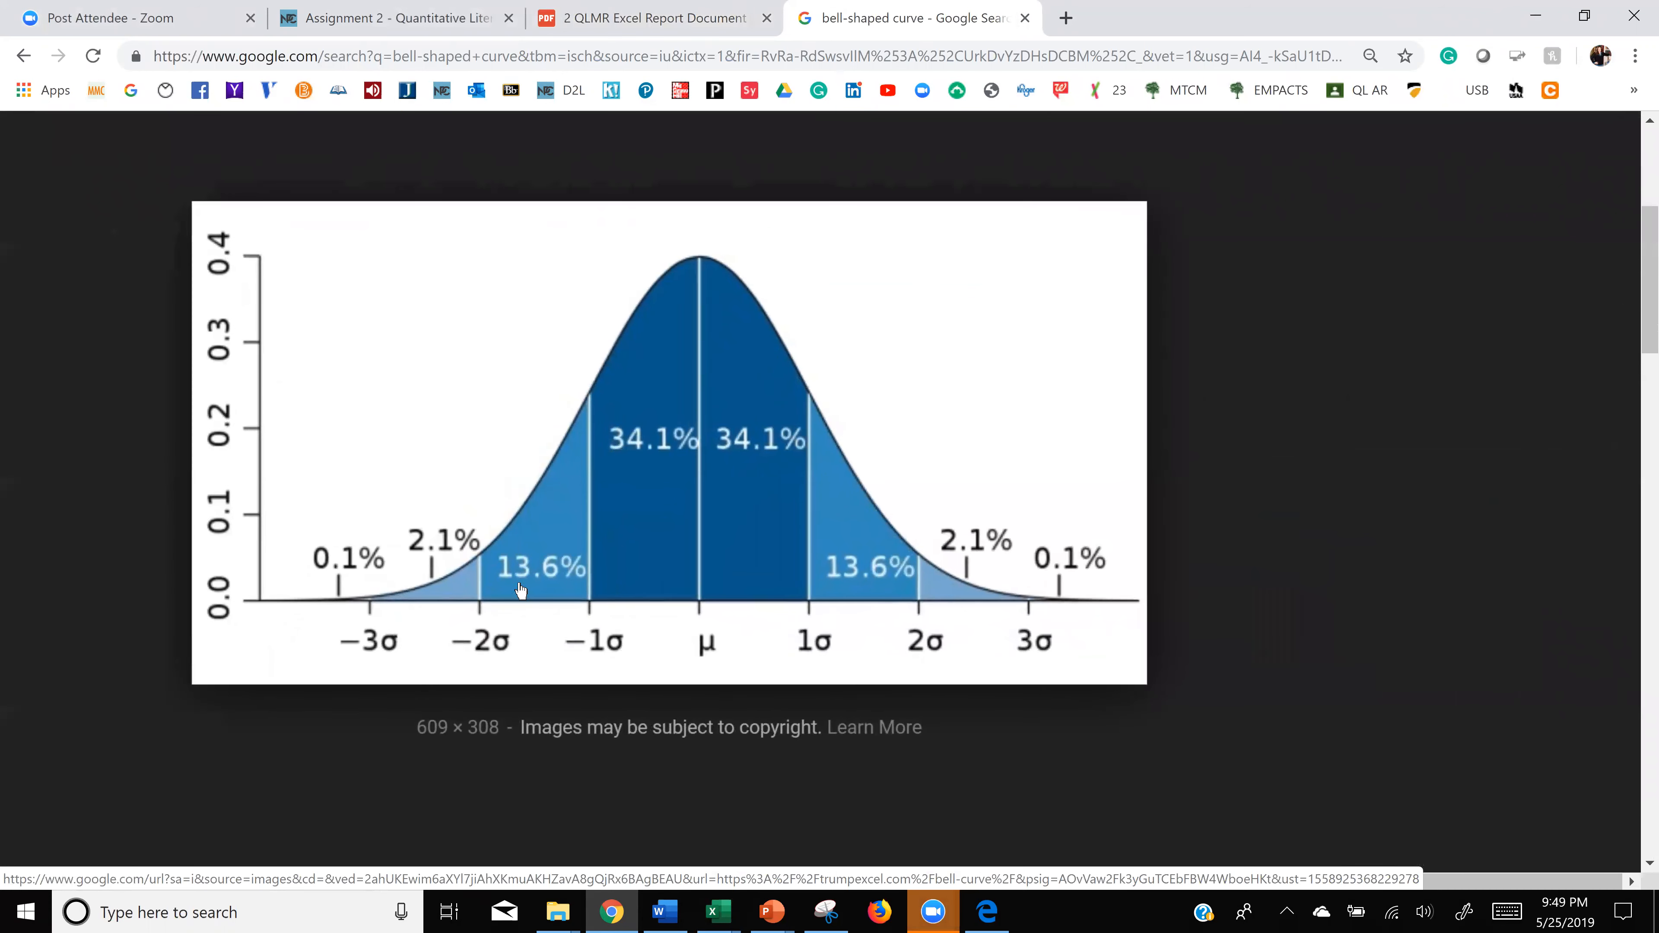
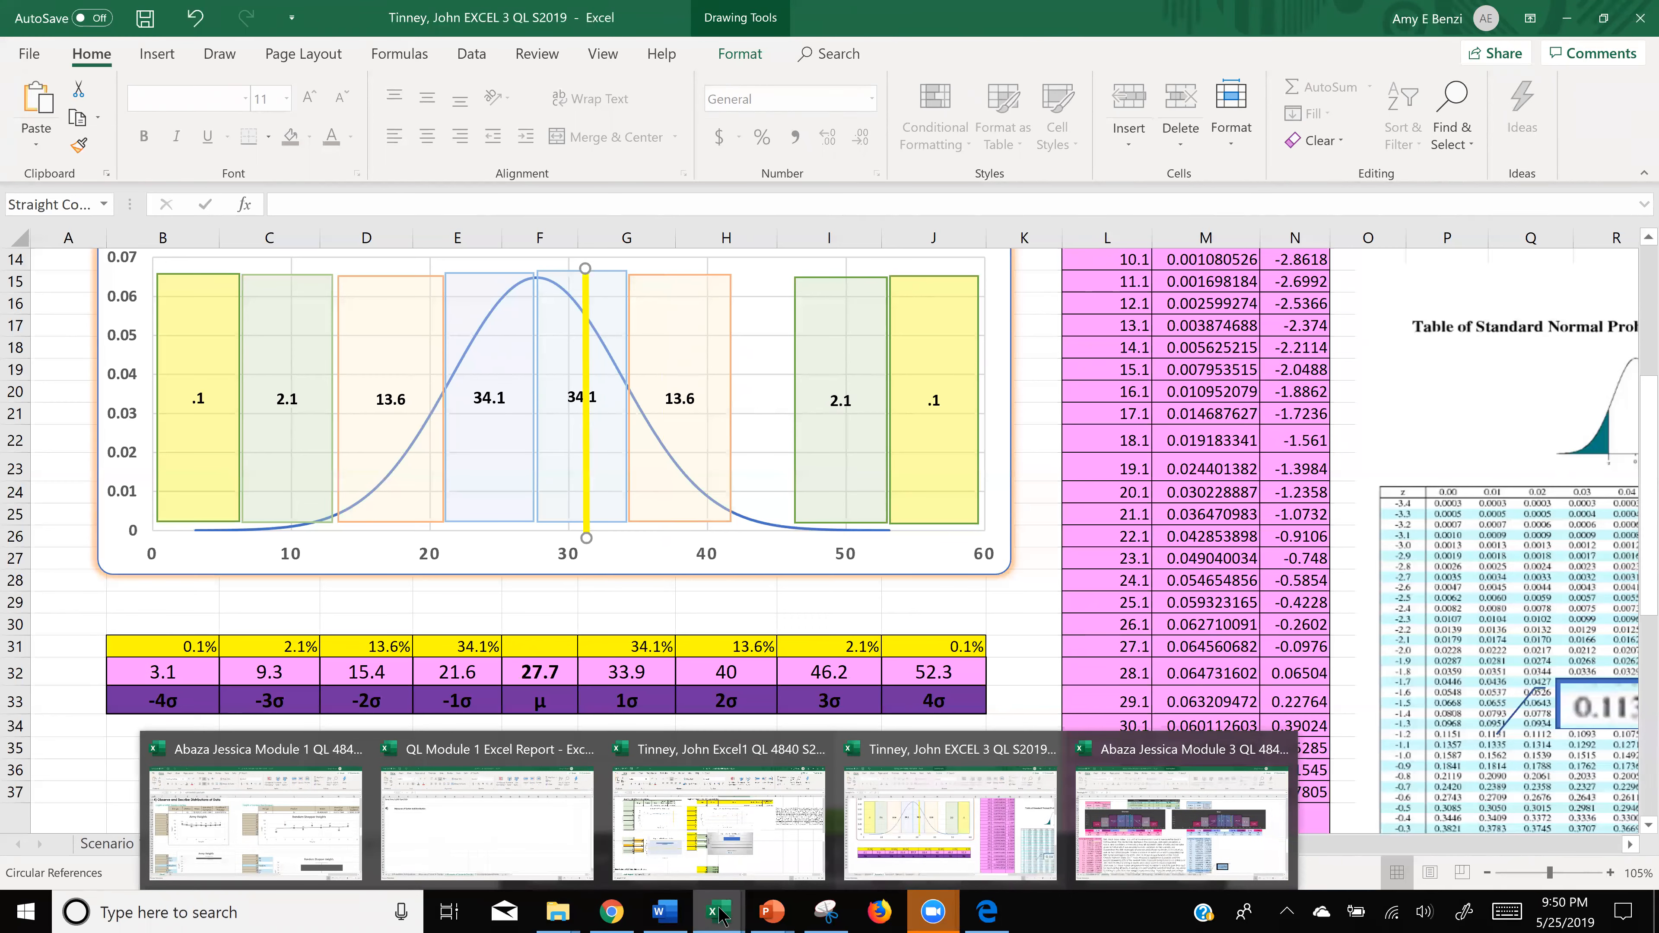
# - Check the Measures of Center & Distribution sheet in QL Module 1 Excel Report, and switch to the 2 QLMR Excel Report Document in Chrome
pyautogui.click(527, 820)
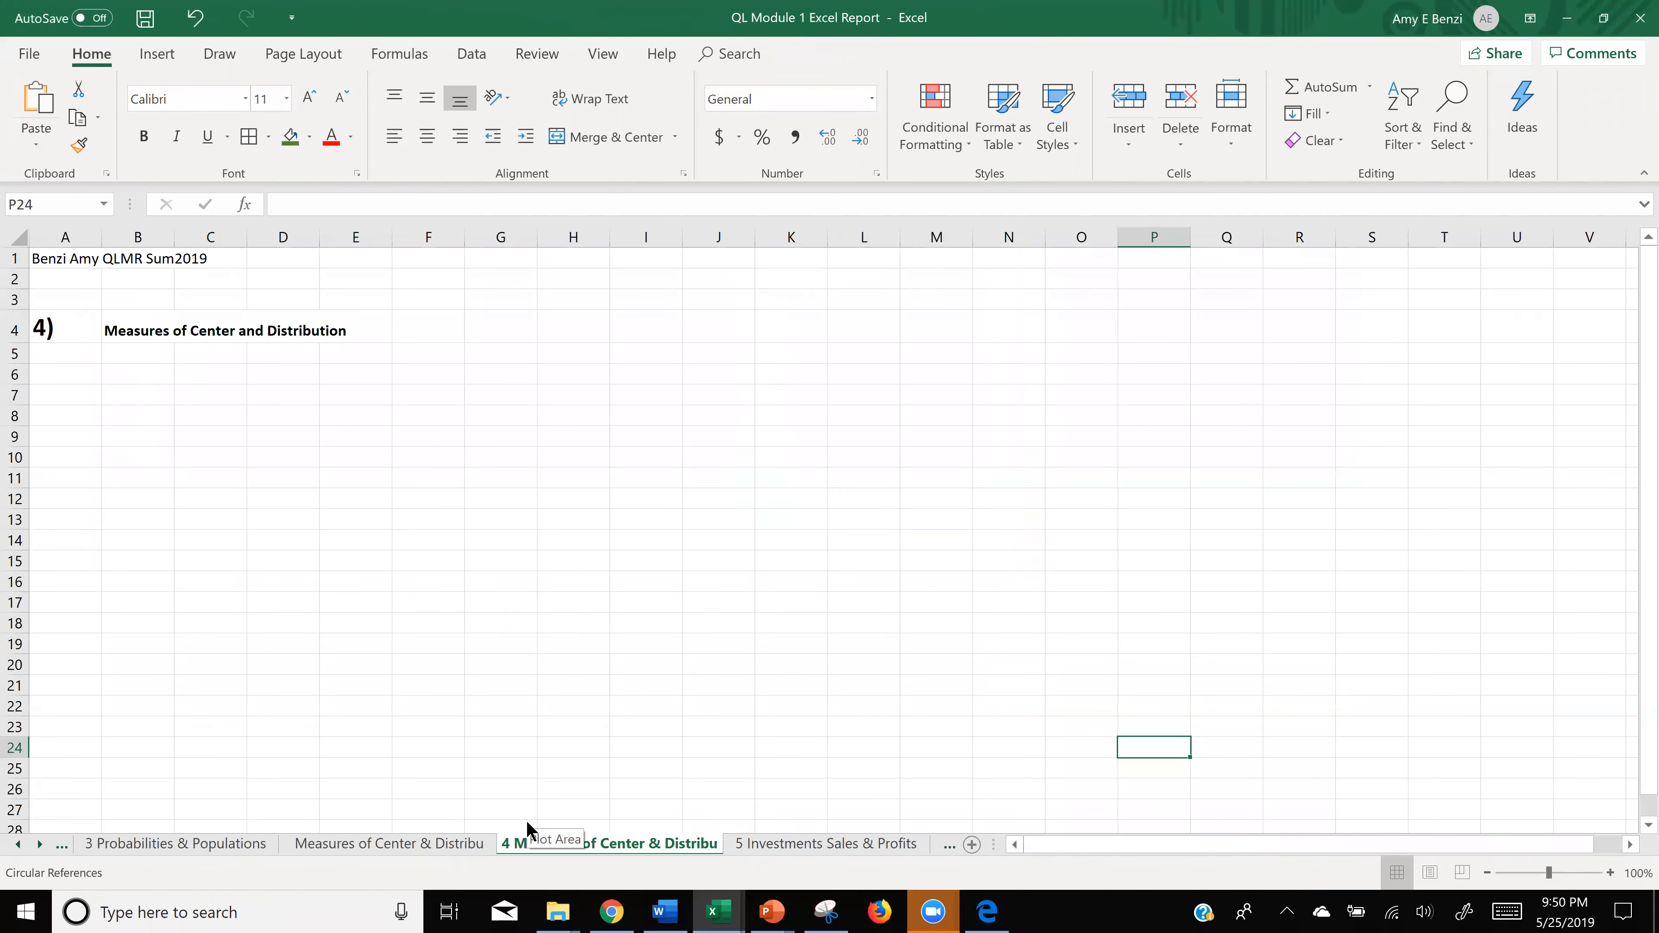
pyautogui.click(611, 915)
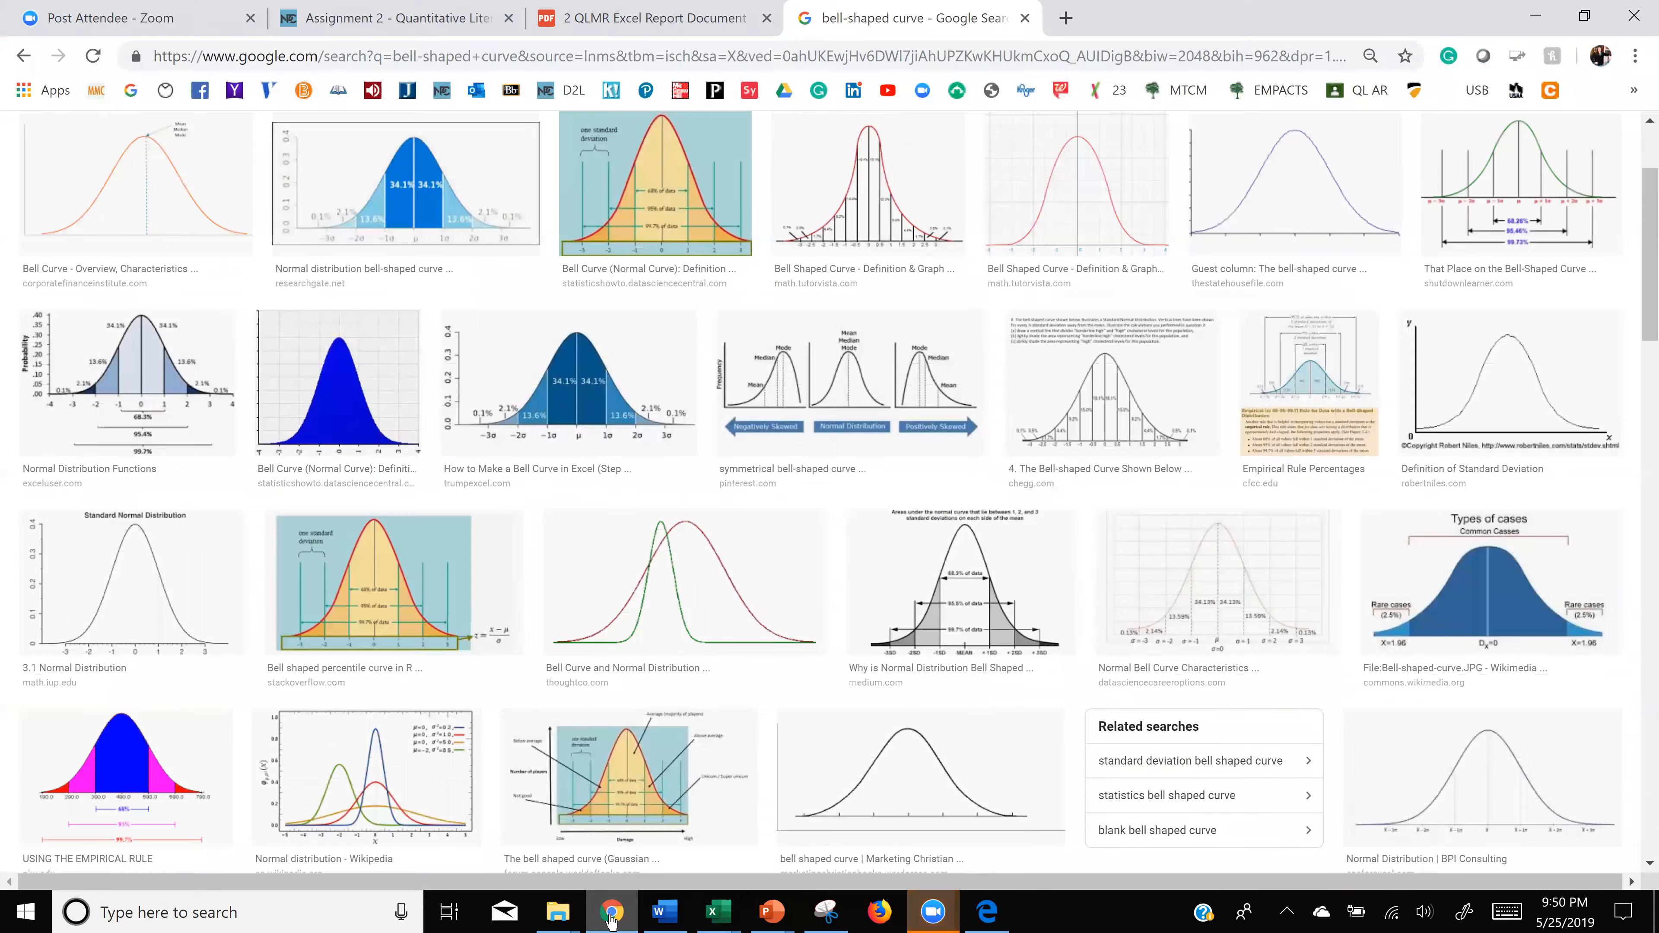
pyautogui.click(588, 20)
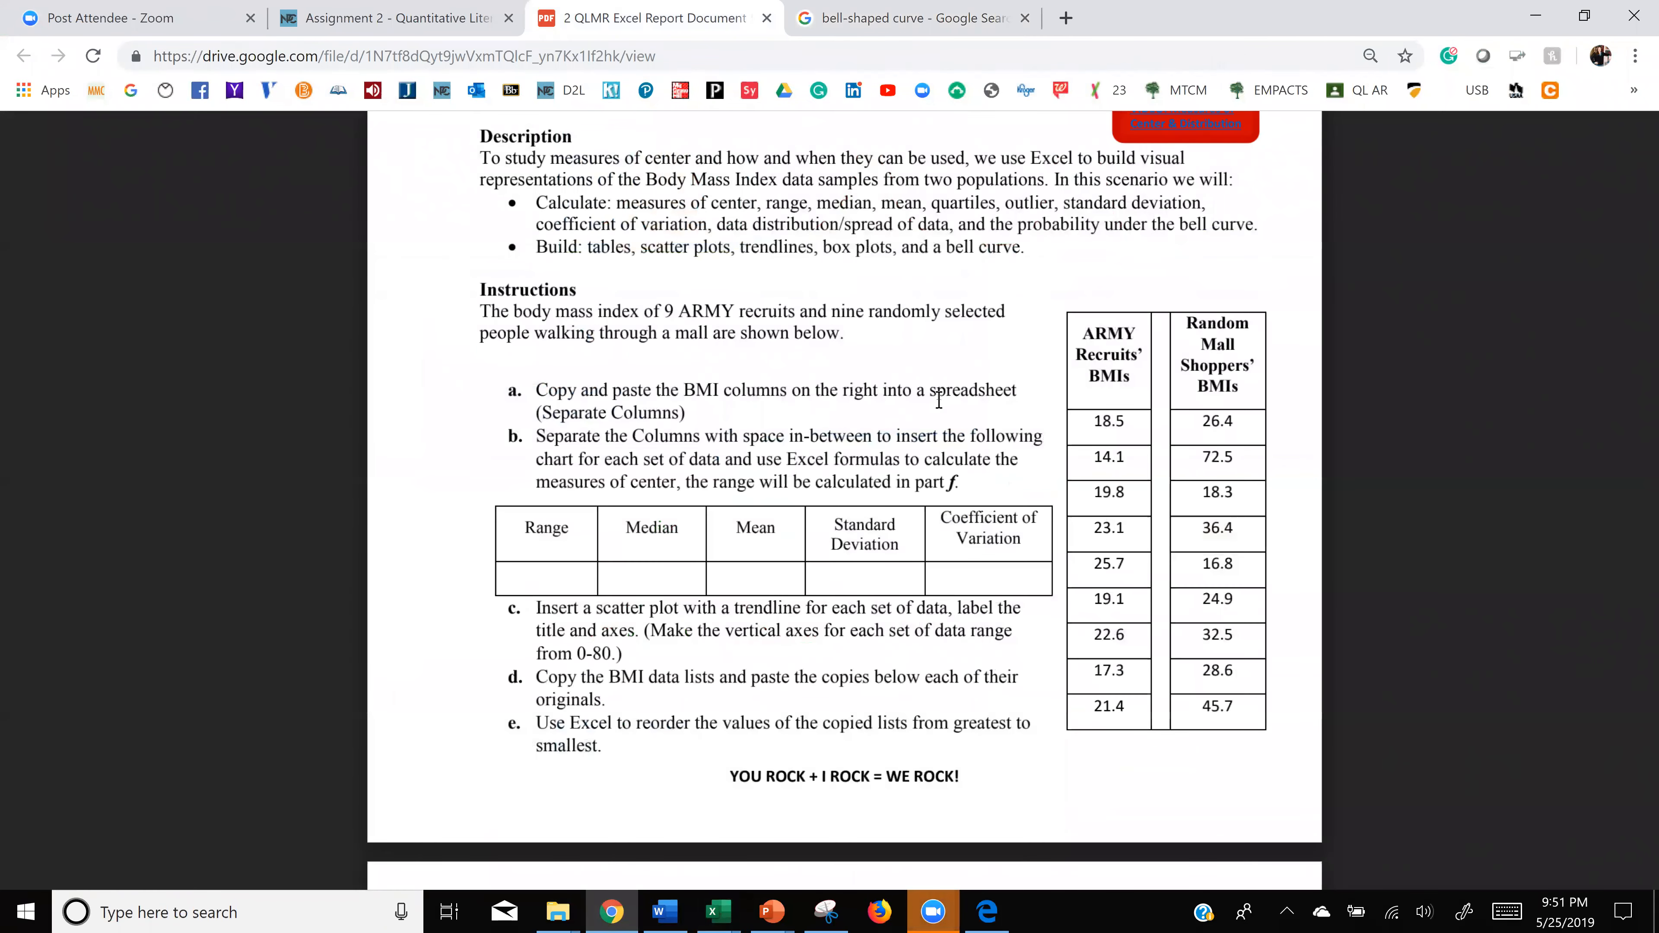
# - Review the Measures of Center & Distribution section and highlight "body mass index of 9 ARMY" in its instructions
pyautogui.scroll(5, 938, 398)
pyautogui.scroll(7, 939, 399)
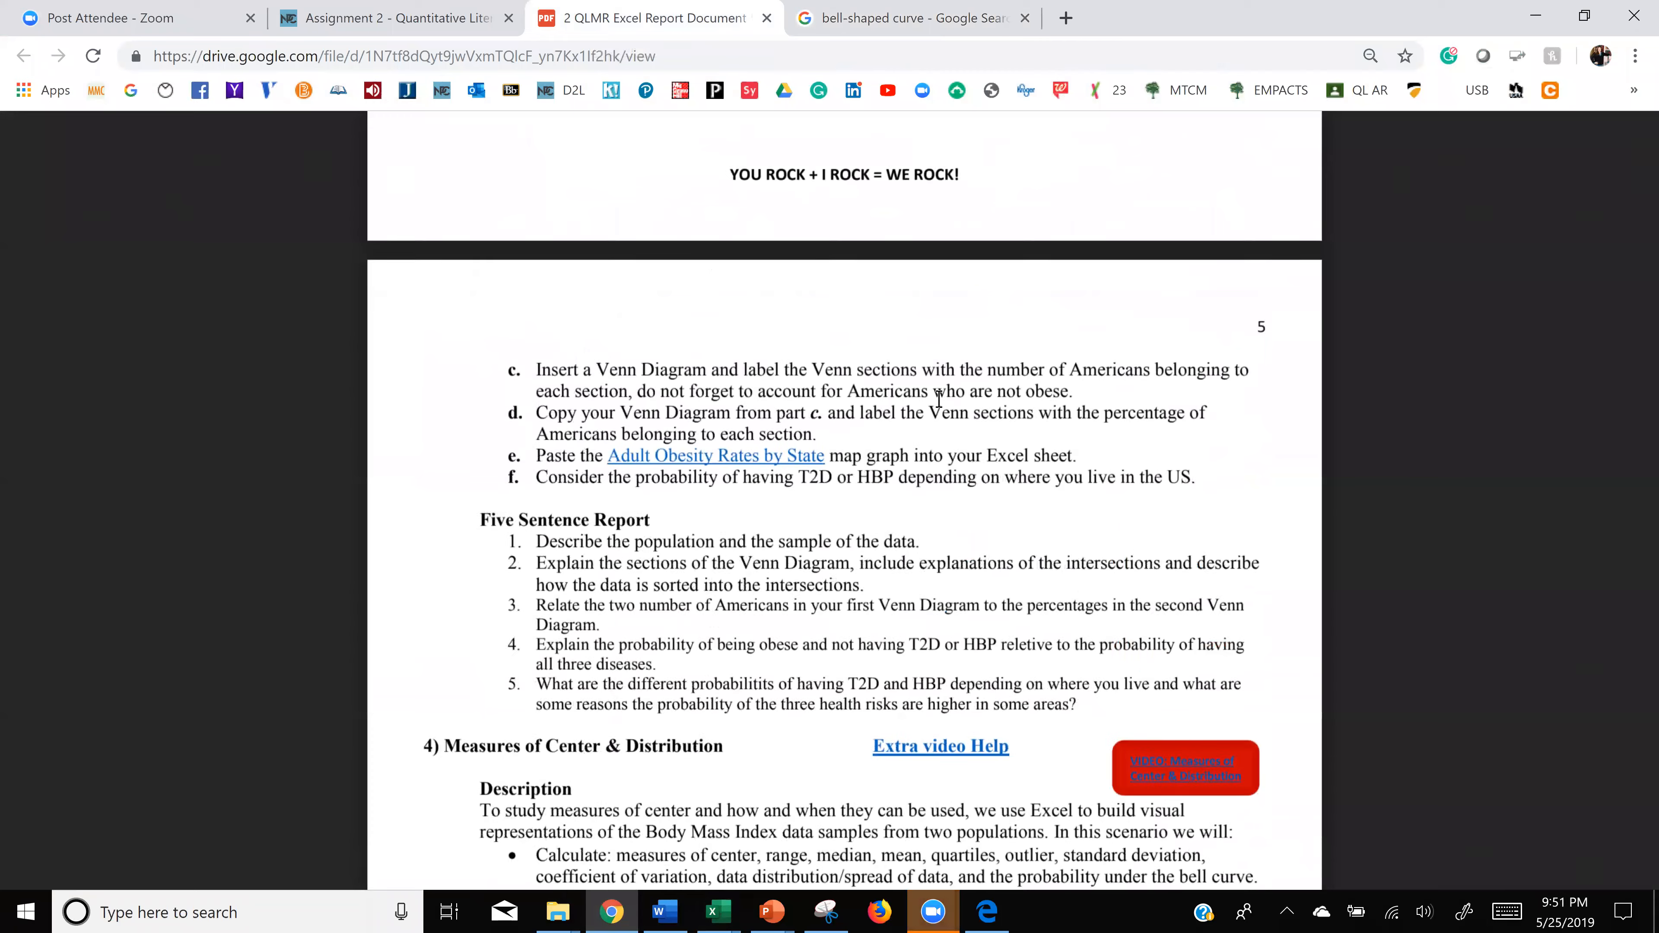
pyautogui.scroll(-14, 938, 399)
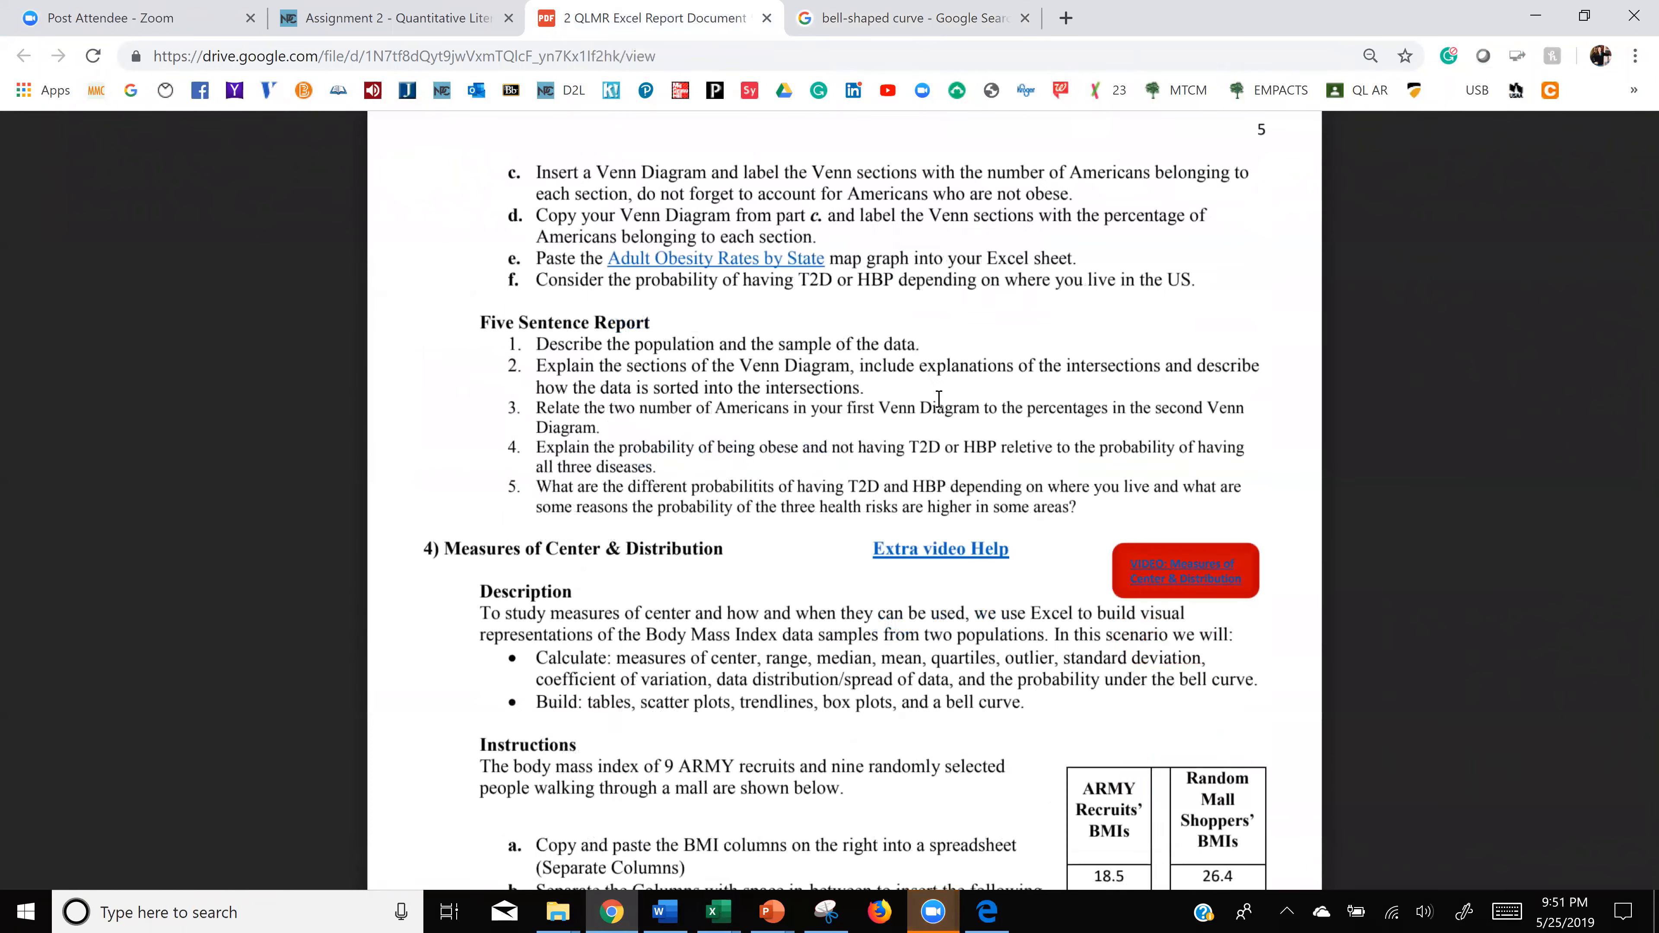
pyautogui.scroll(-3, 789, 241)
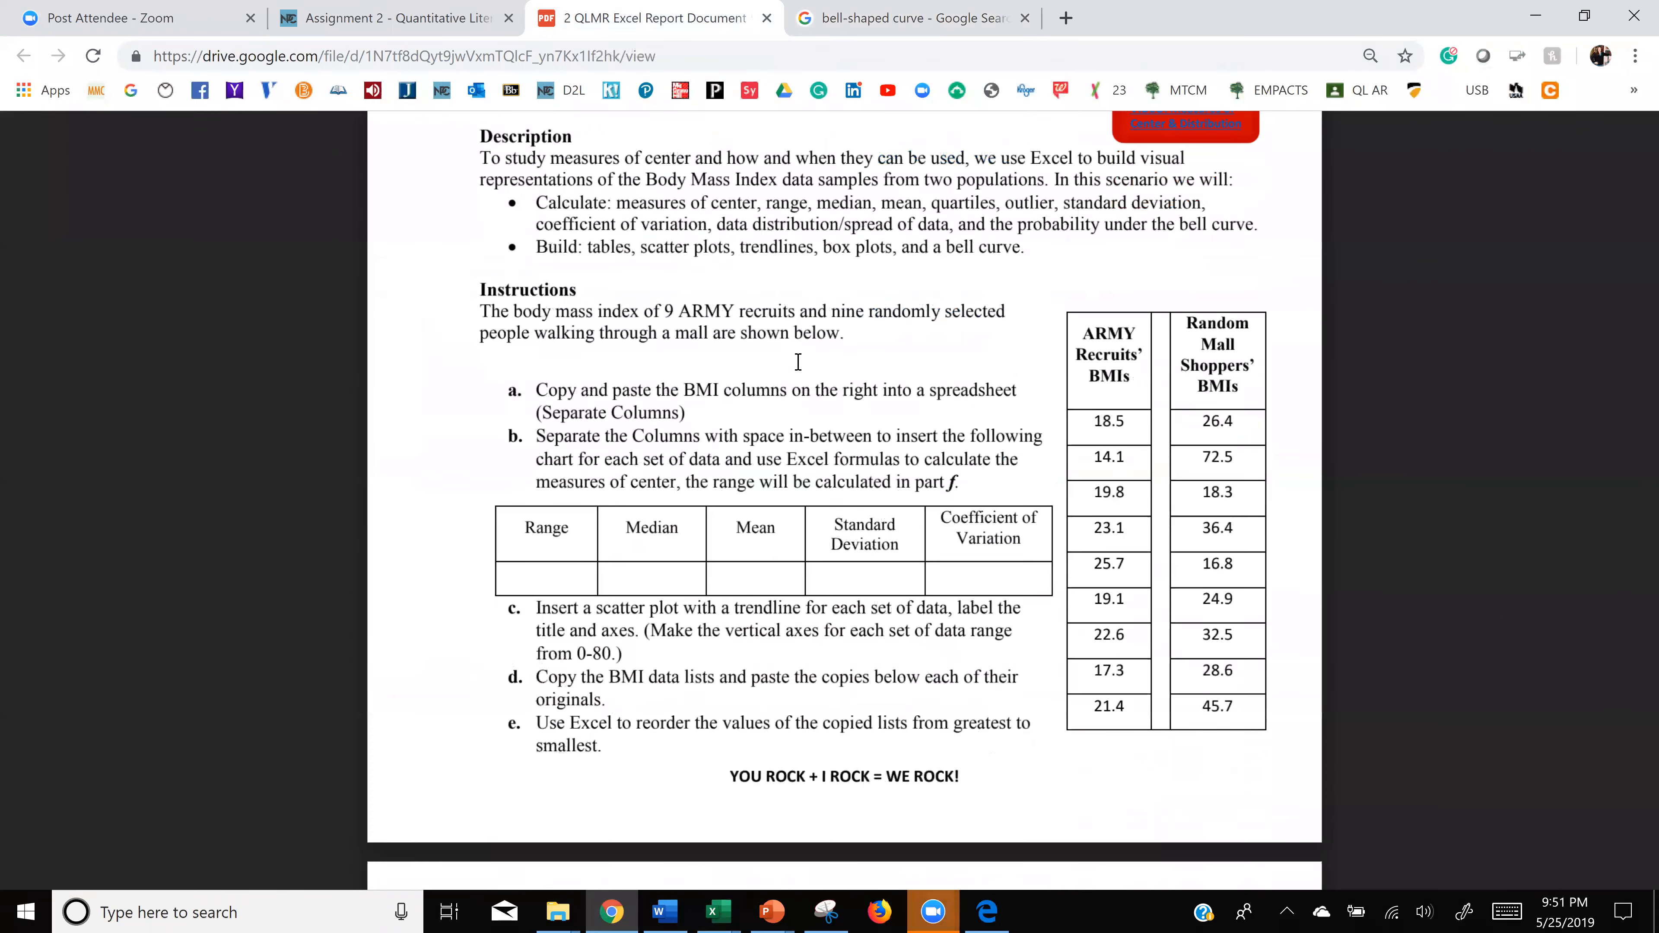
pyautogui.scroll(3, 781, 226)
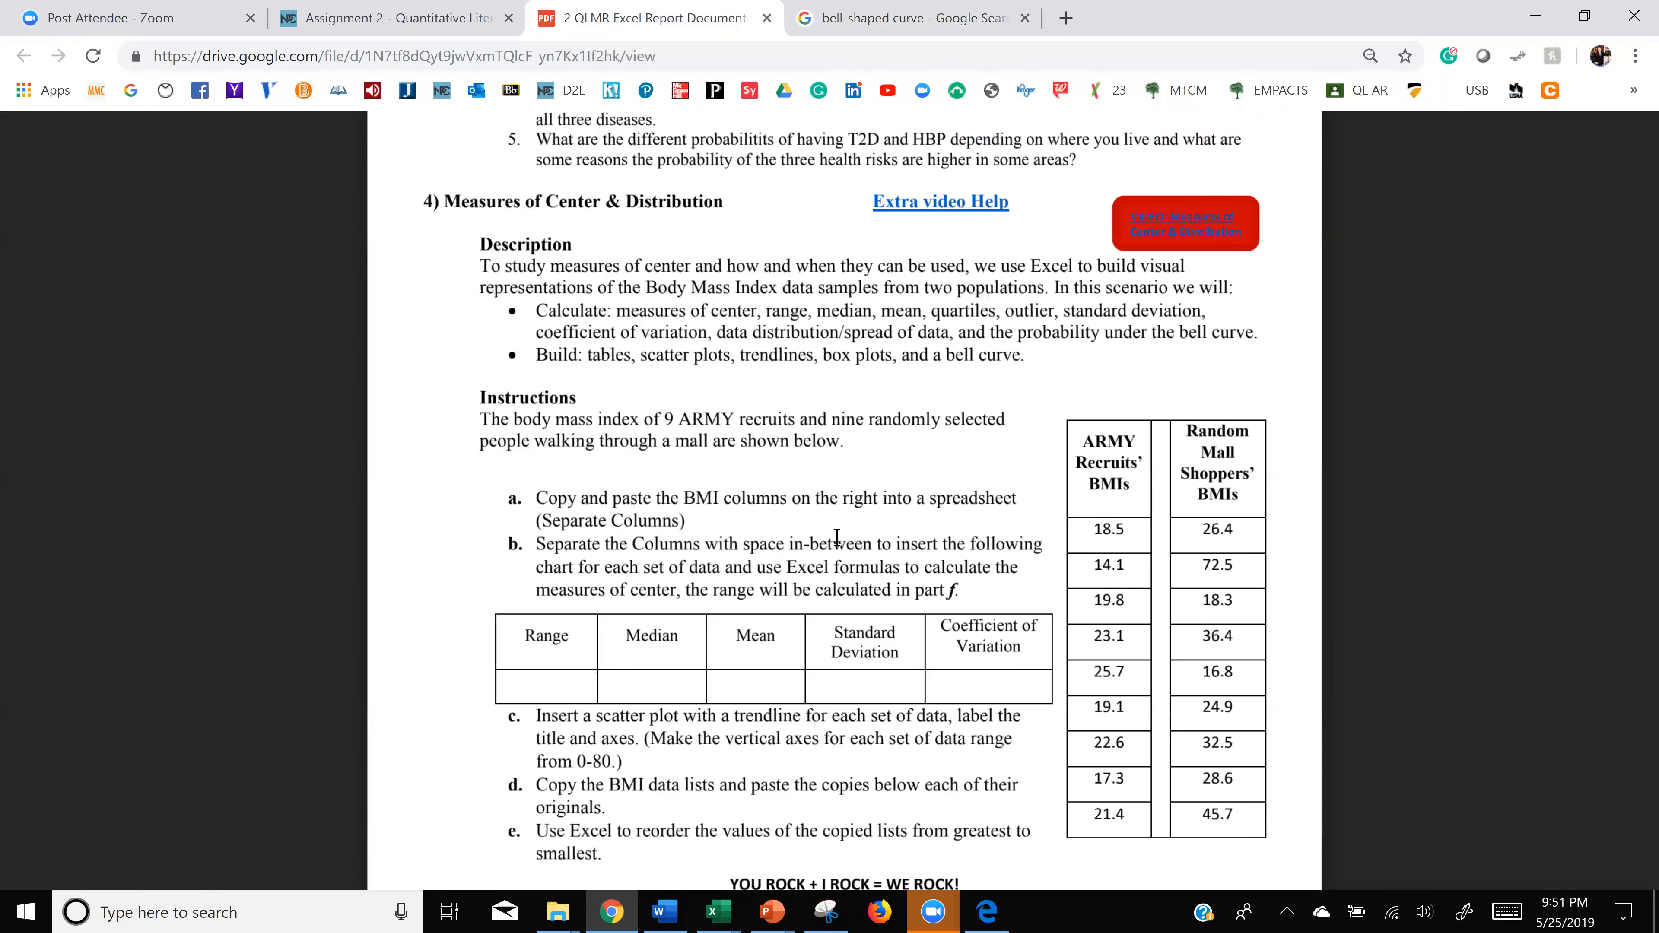
pyautogui.scroll(-3, 837, 537)
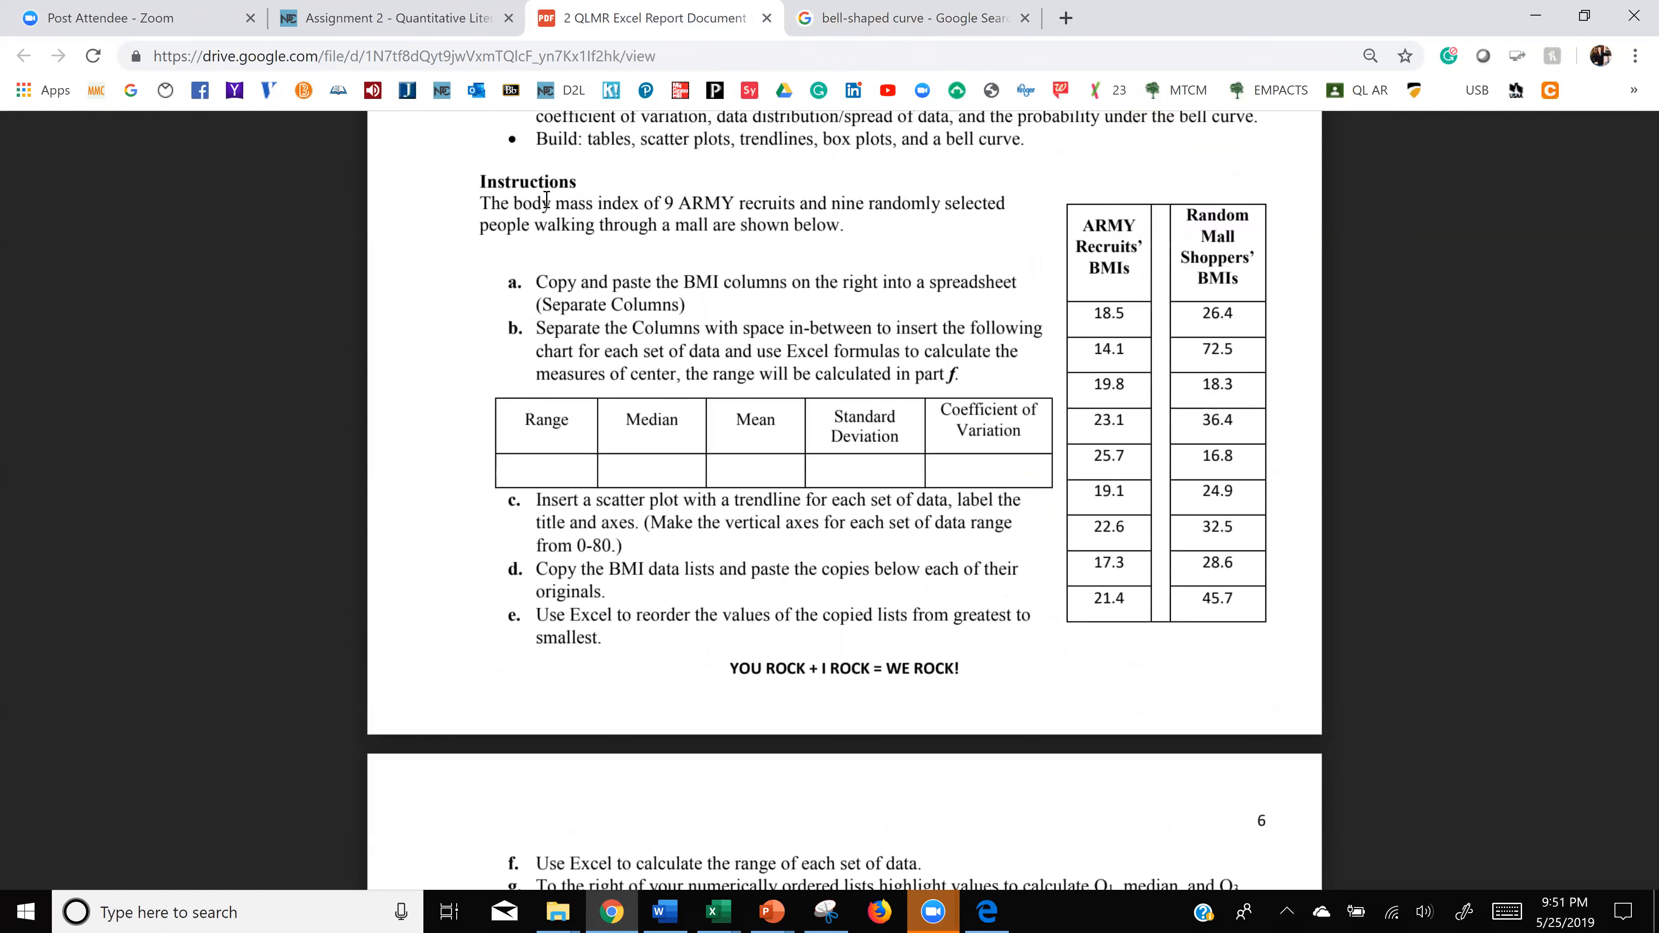
pyautogui.moveTo(684, 201); pyautogui.dragTo(724, 202)
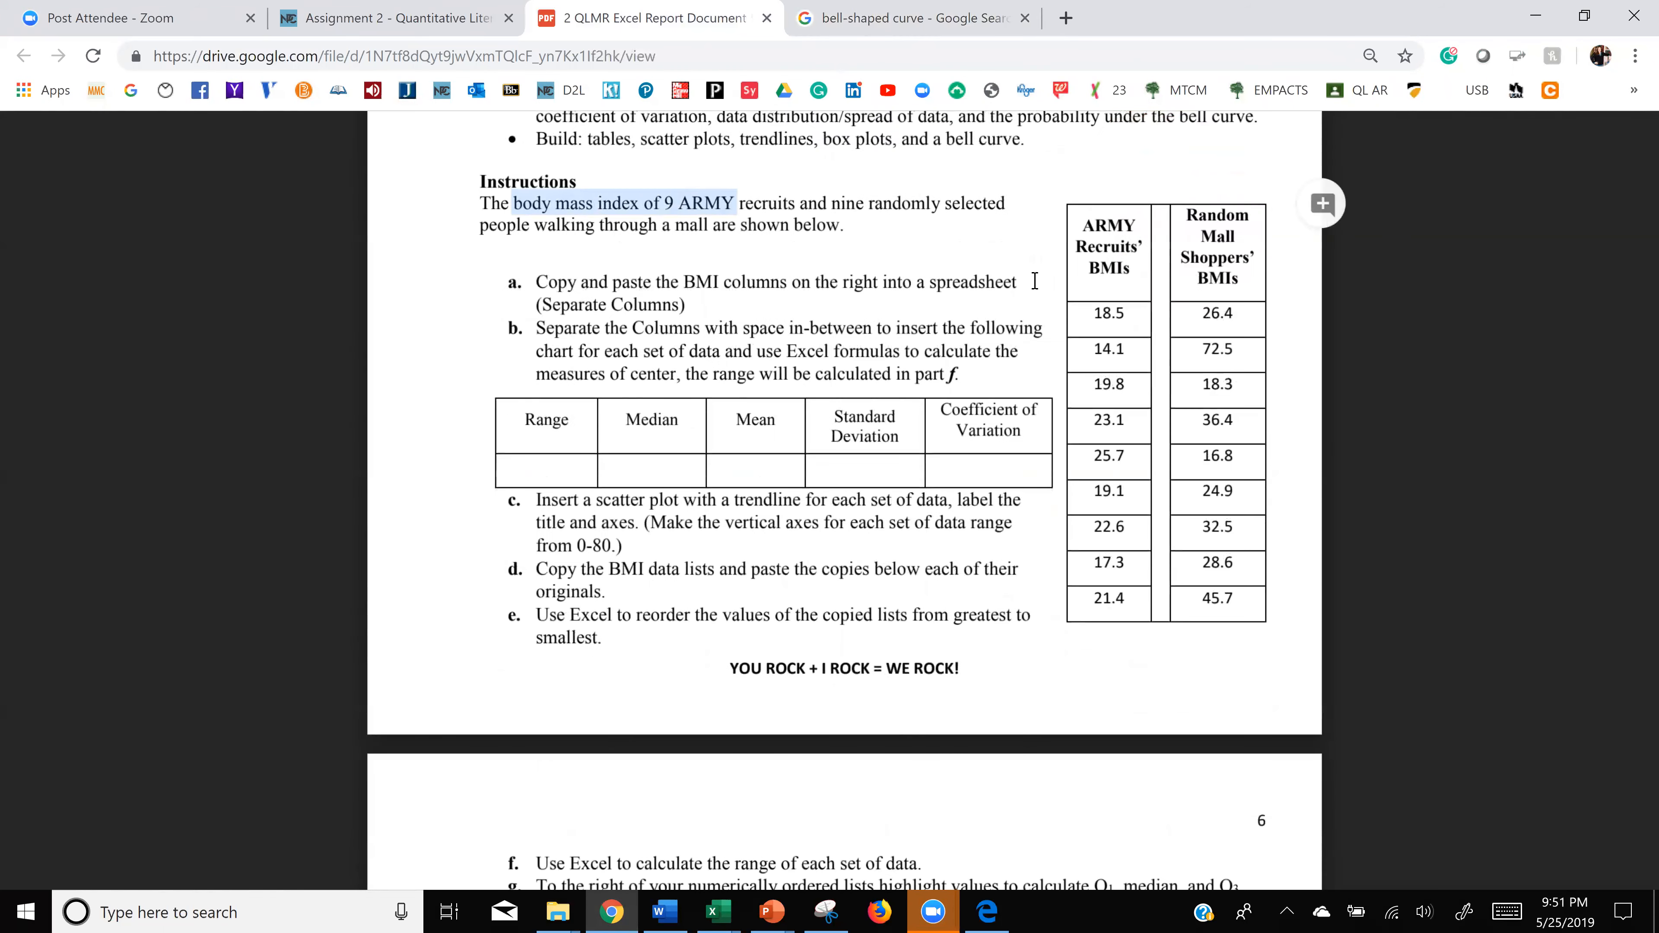
# - Highlight the two BMI columns and the chart headings from Range to Coefficient of Variation in the PDF instructions
pyautogui.moveTo(1114, 246); pyautogui.dragTo(1164, 615)
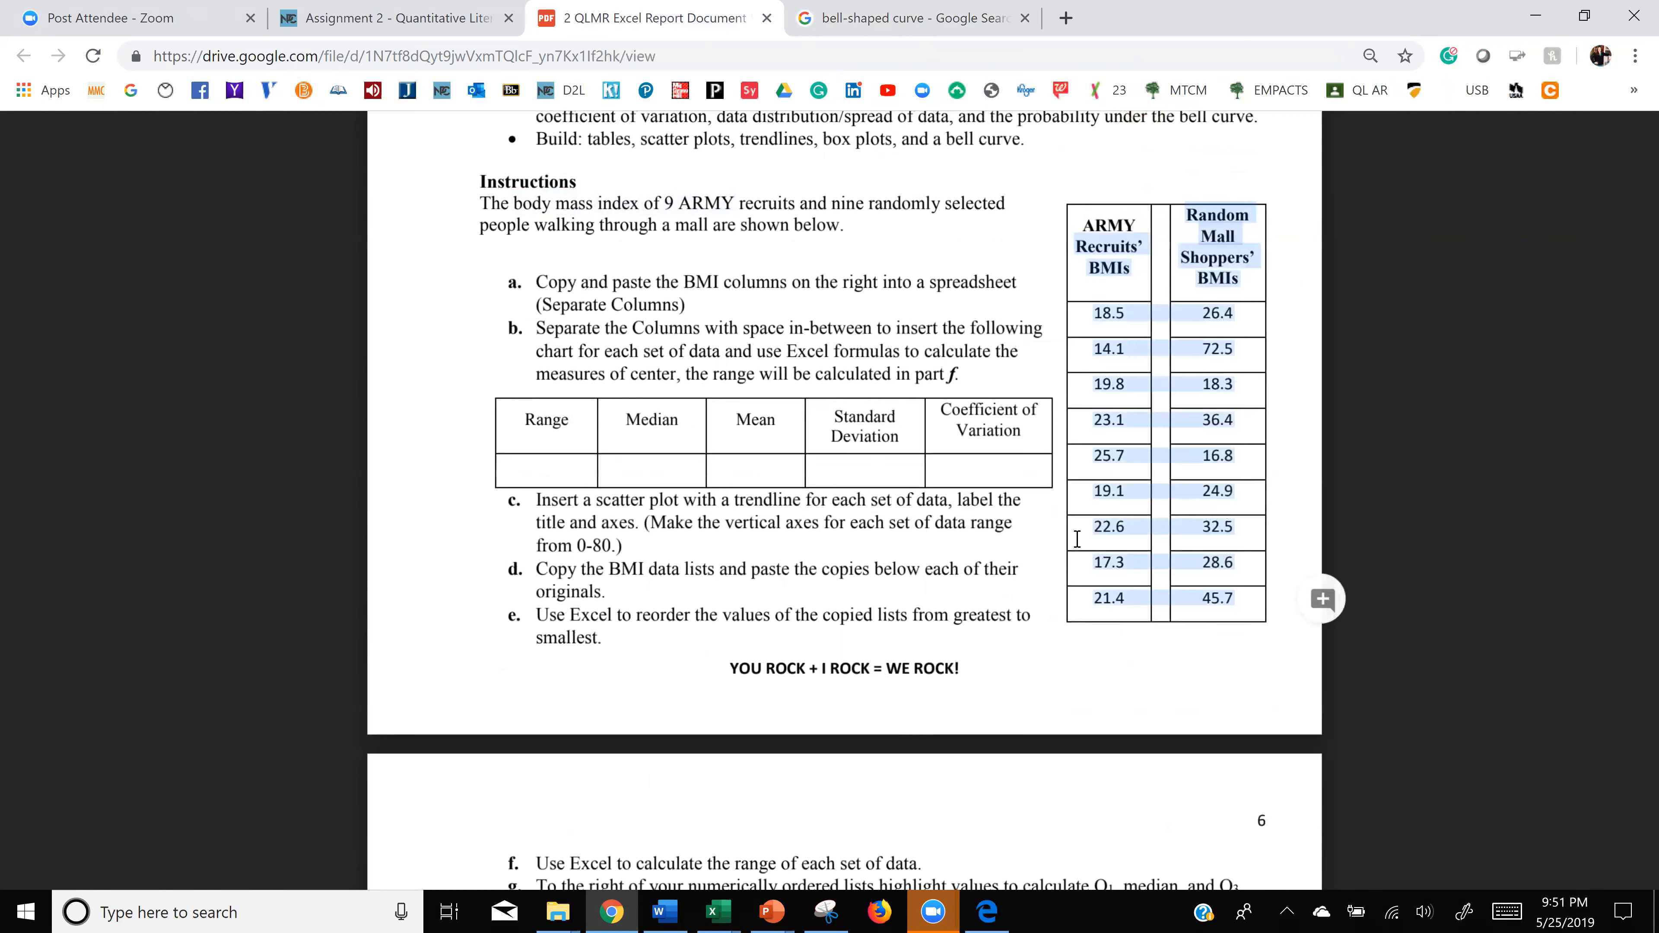
pyautogui.moveTo(553, 413); pyautogui.dragTo(980, 442)
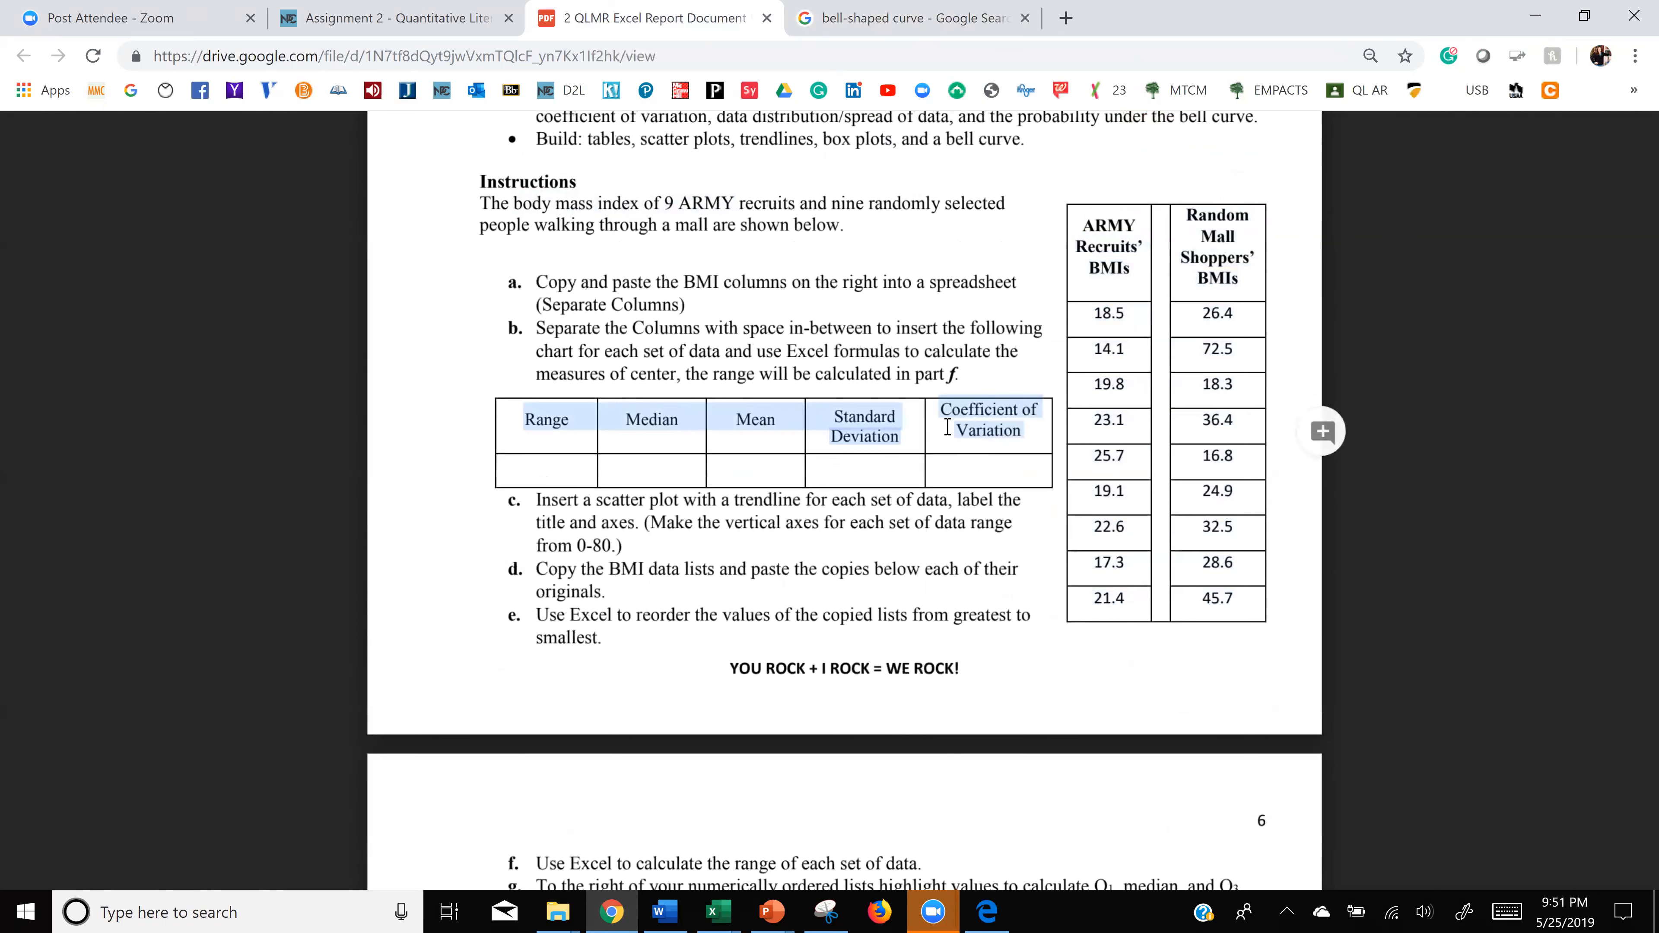
# - Place the assignment PDF and the QL Module 1 Excel Report side by side, with the PDF window about a third of the screen wide
pyautogui.click(1584, 14)
pyautogui.click(908, 340)
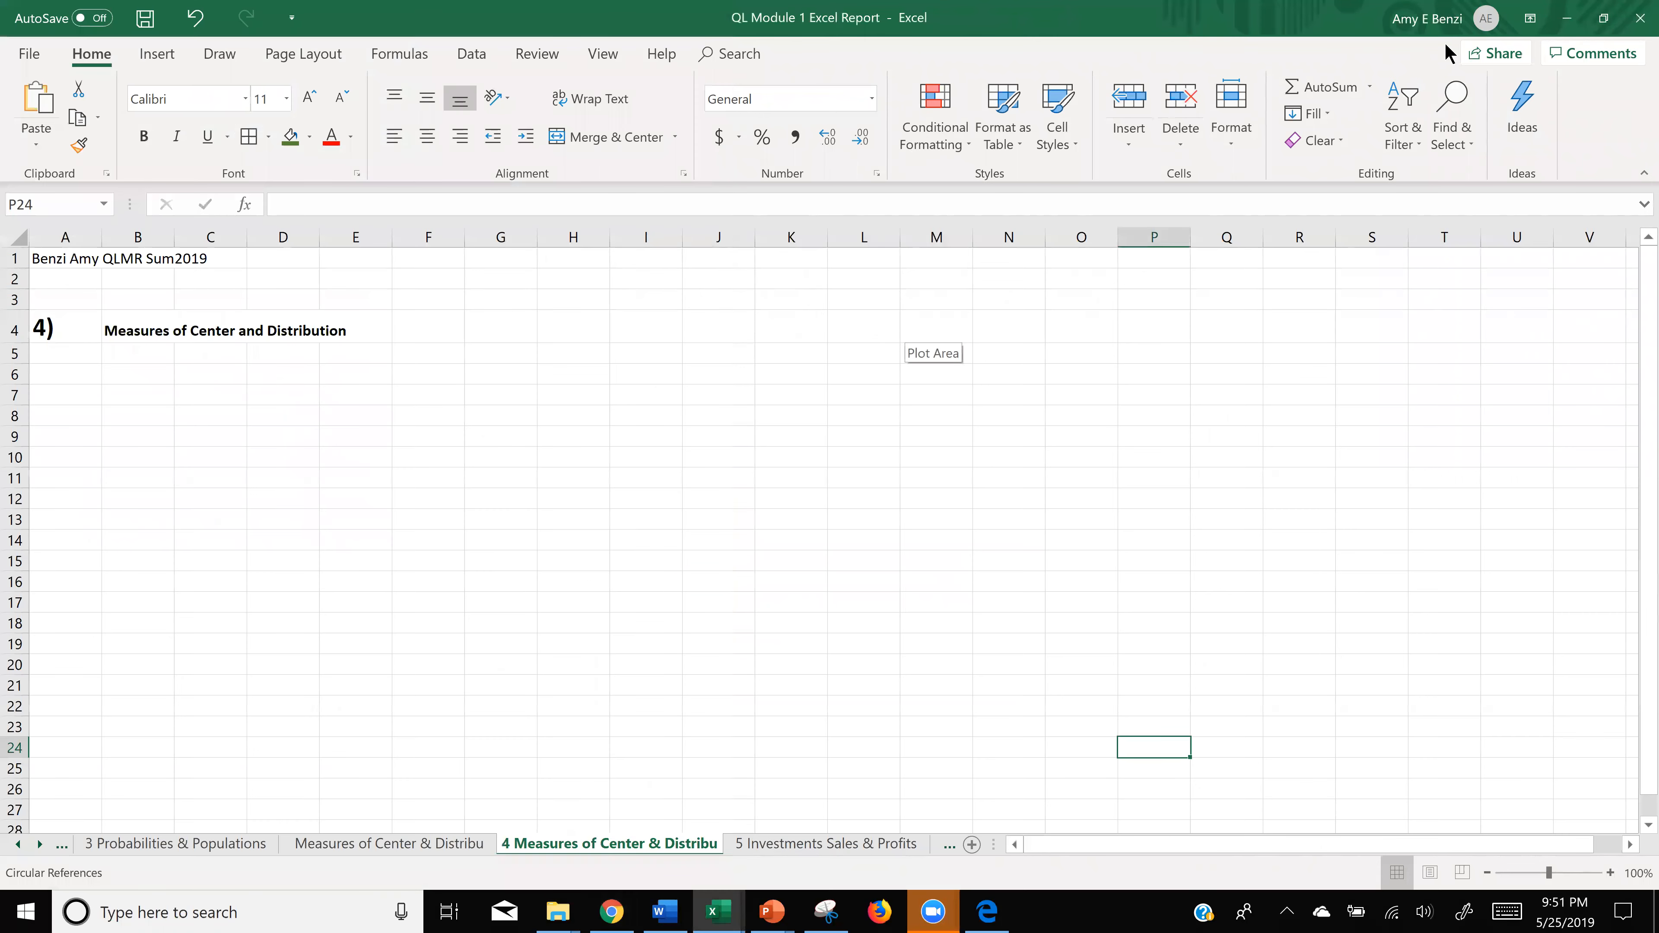
pyautogui.click(1603, 19)
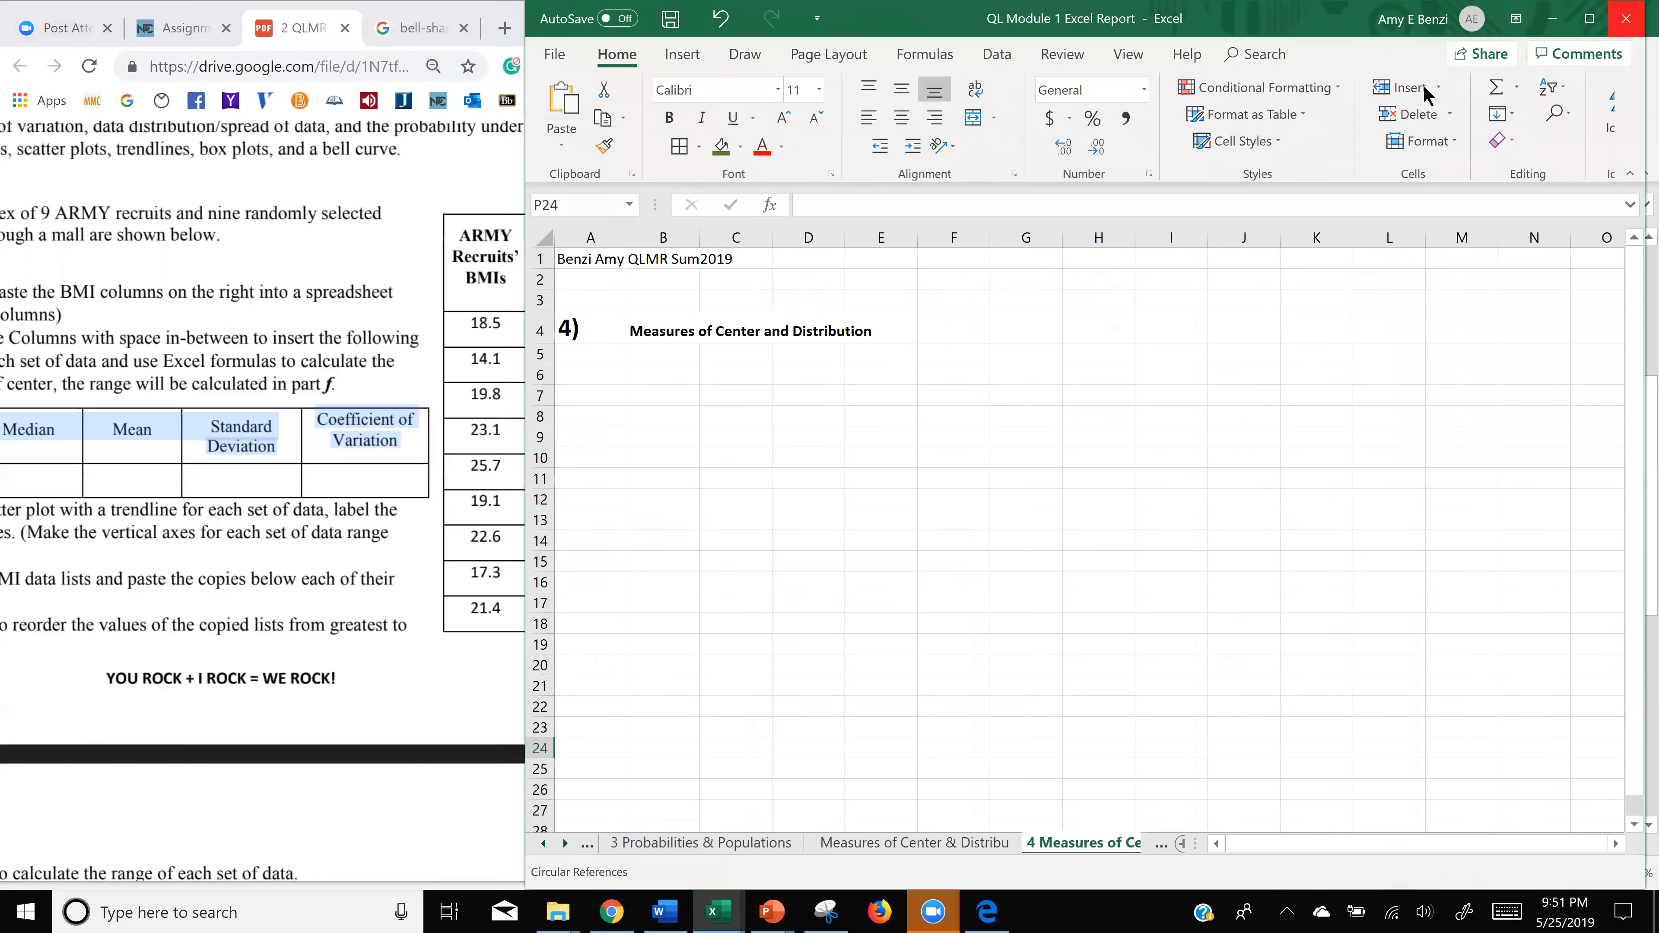
pyautogui.moveTo(524, 520); pyautogui.dragTo(725, 518)
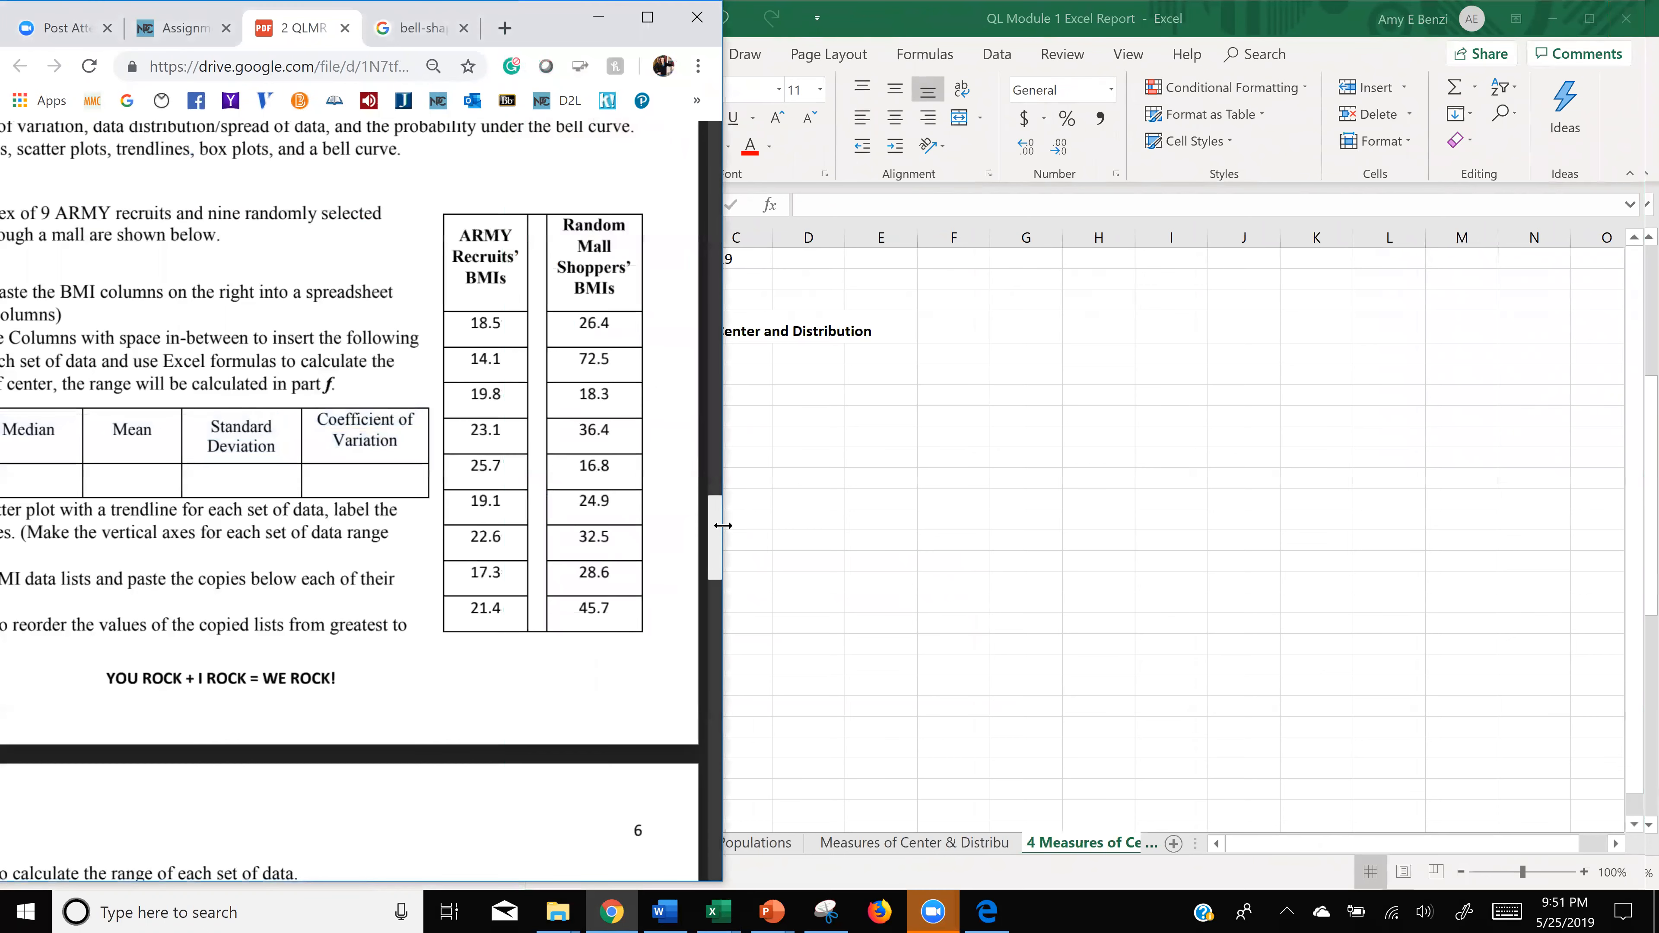
pyautogui.moveTo(724, 525); pyautogui.dragTo(548, 525)
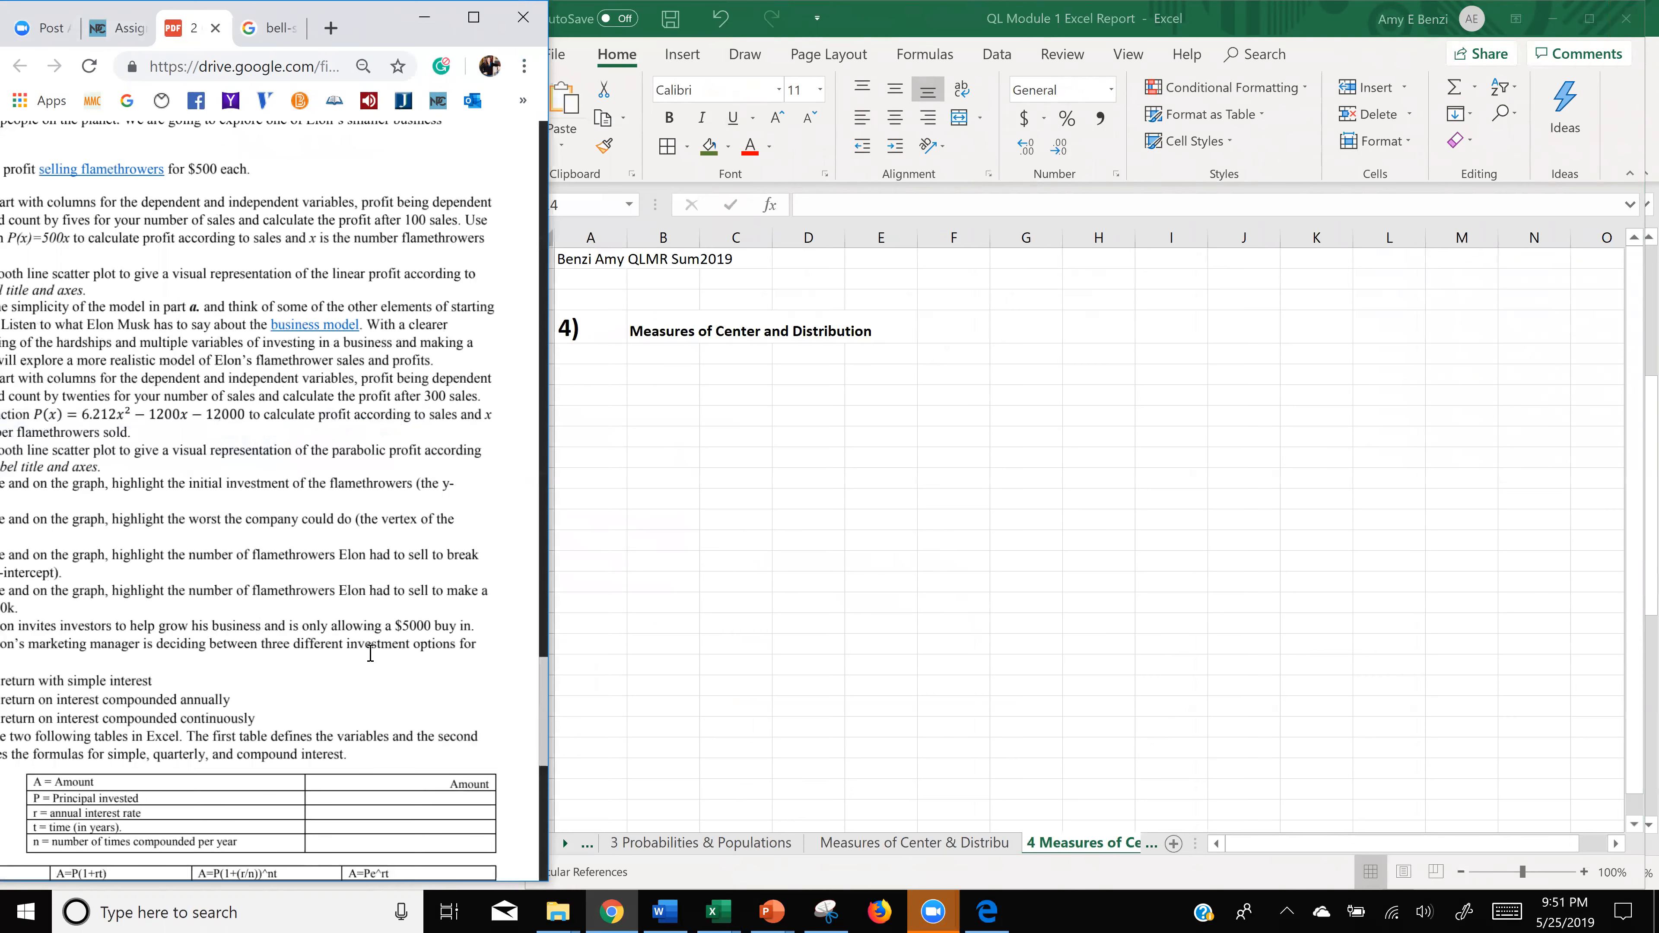
# - Return to the Measures of Center & Distribution instructions in the PDF and highlight both BMI columns
pyautogui.scroll(-2, 370, 654)
pyautogui.scroll(-10, 405, 523)
pyautogui.scroll(-10, 405, 523)
pyautogui.scroll(10, 406, 523)
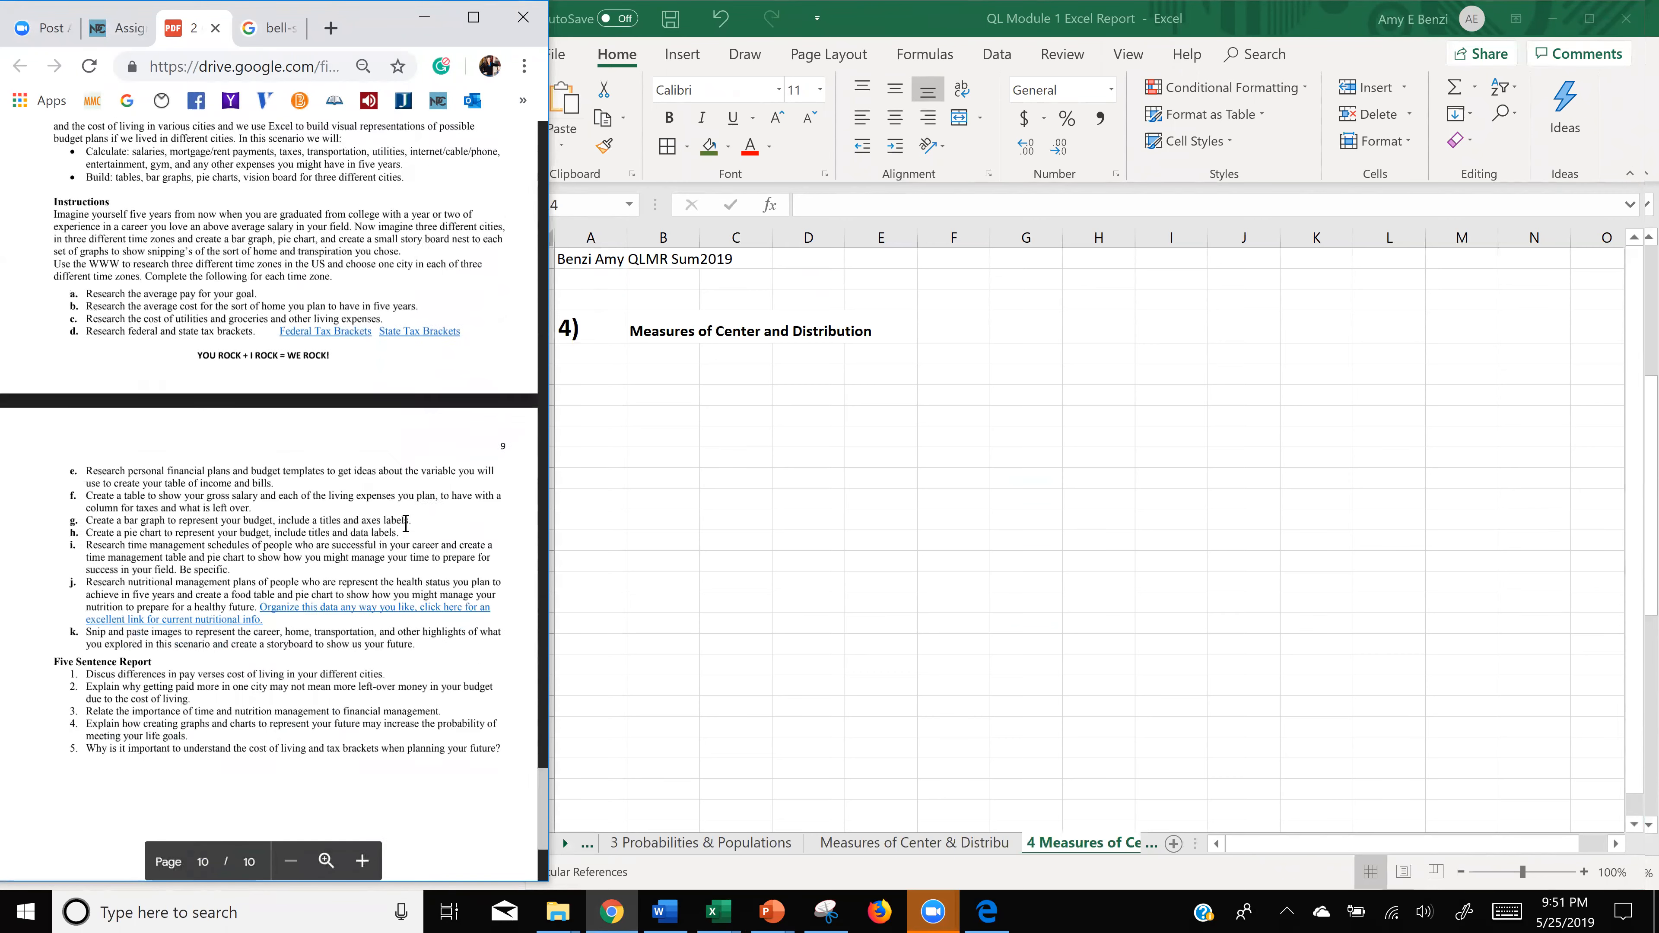
pyautogui.scroll(15, 395, 525)
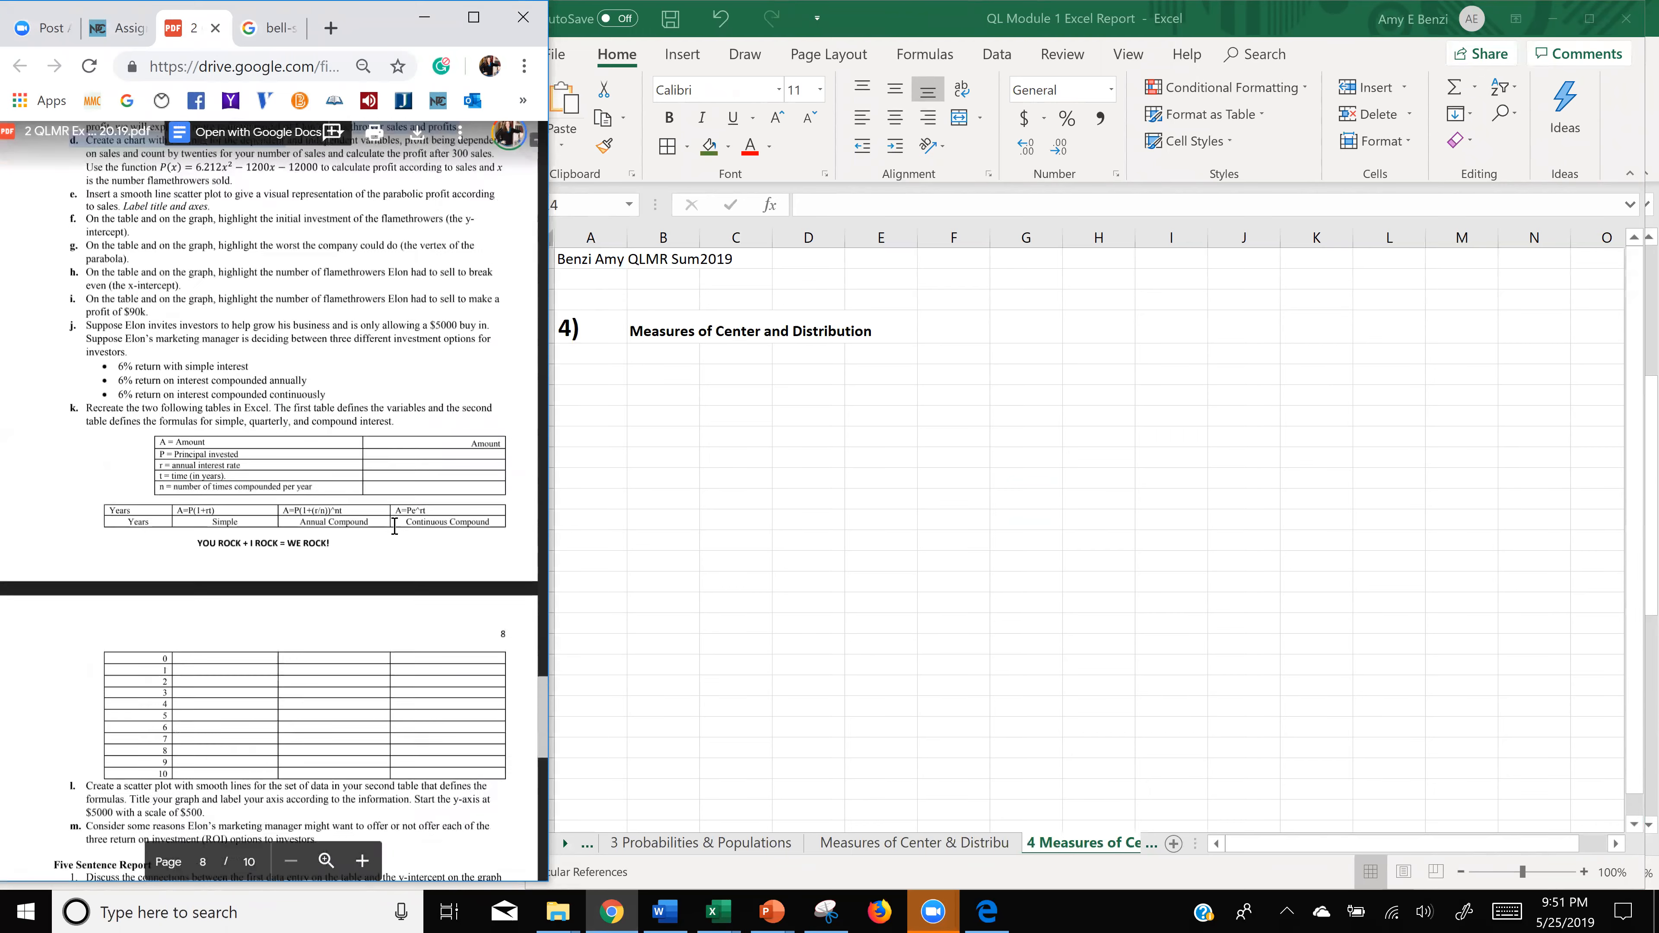
pyautogui.scroll(10, 395, 525)
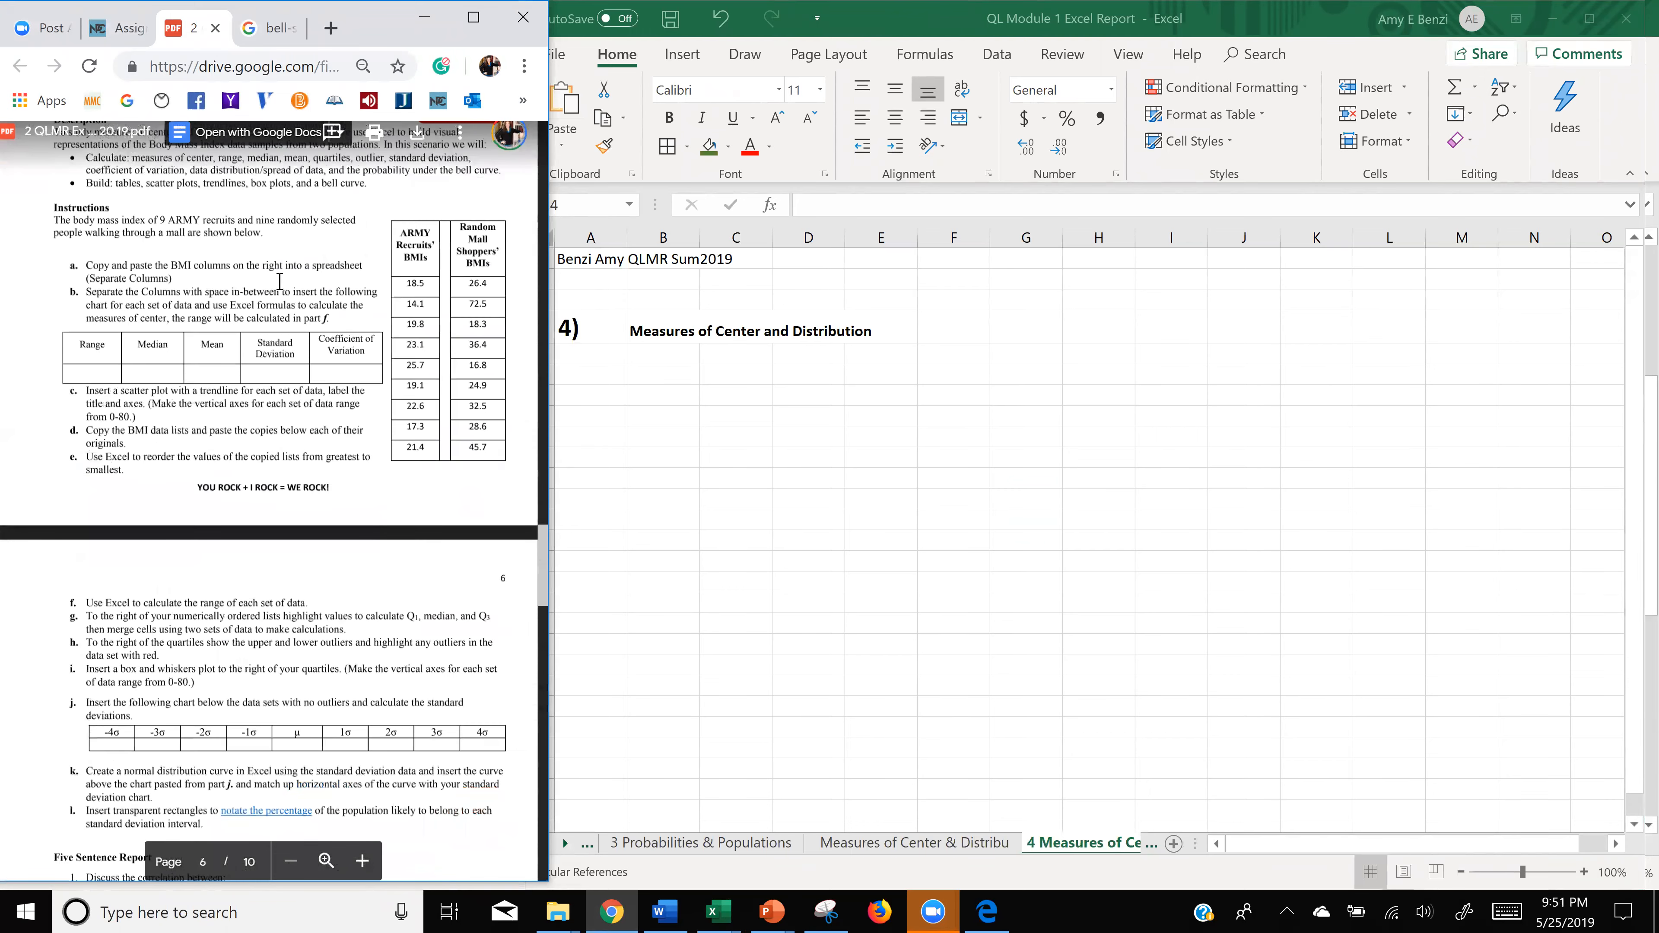
pyautogui.moveTo(405, 244); pyautogui.dragTo(491, 452)
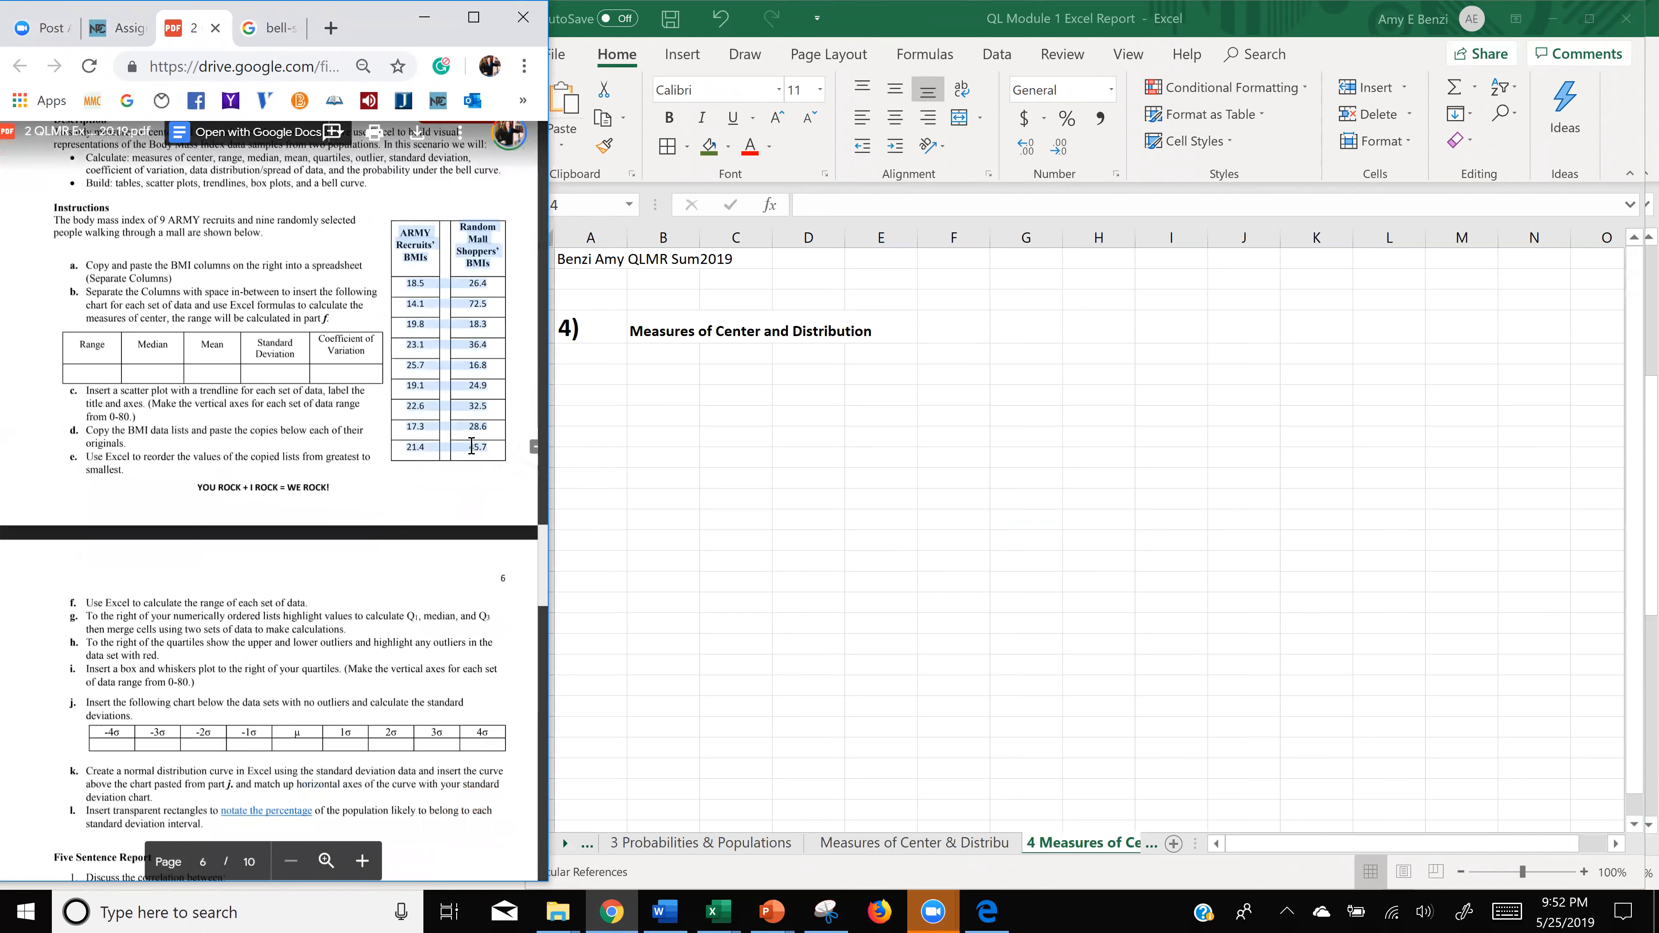
pyautogui.click(428, 224)
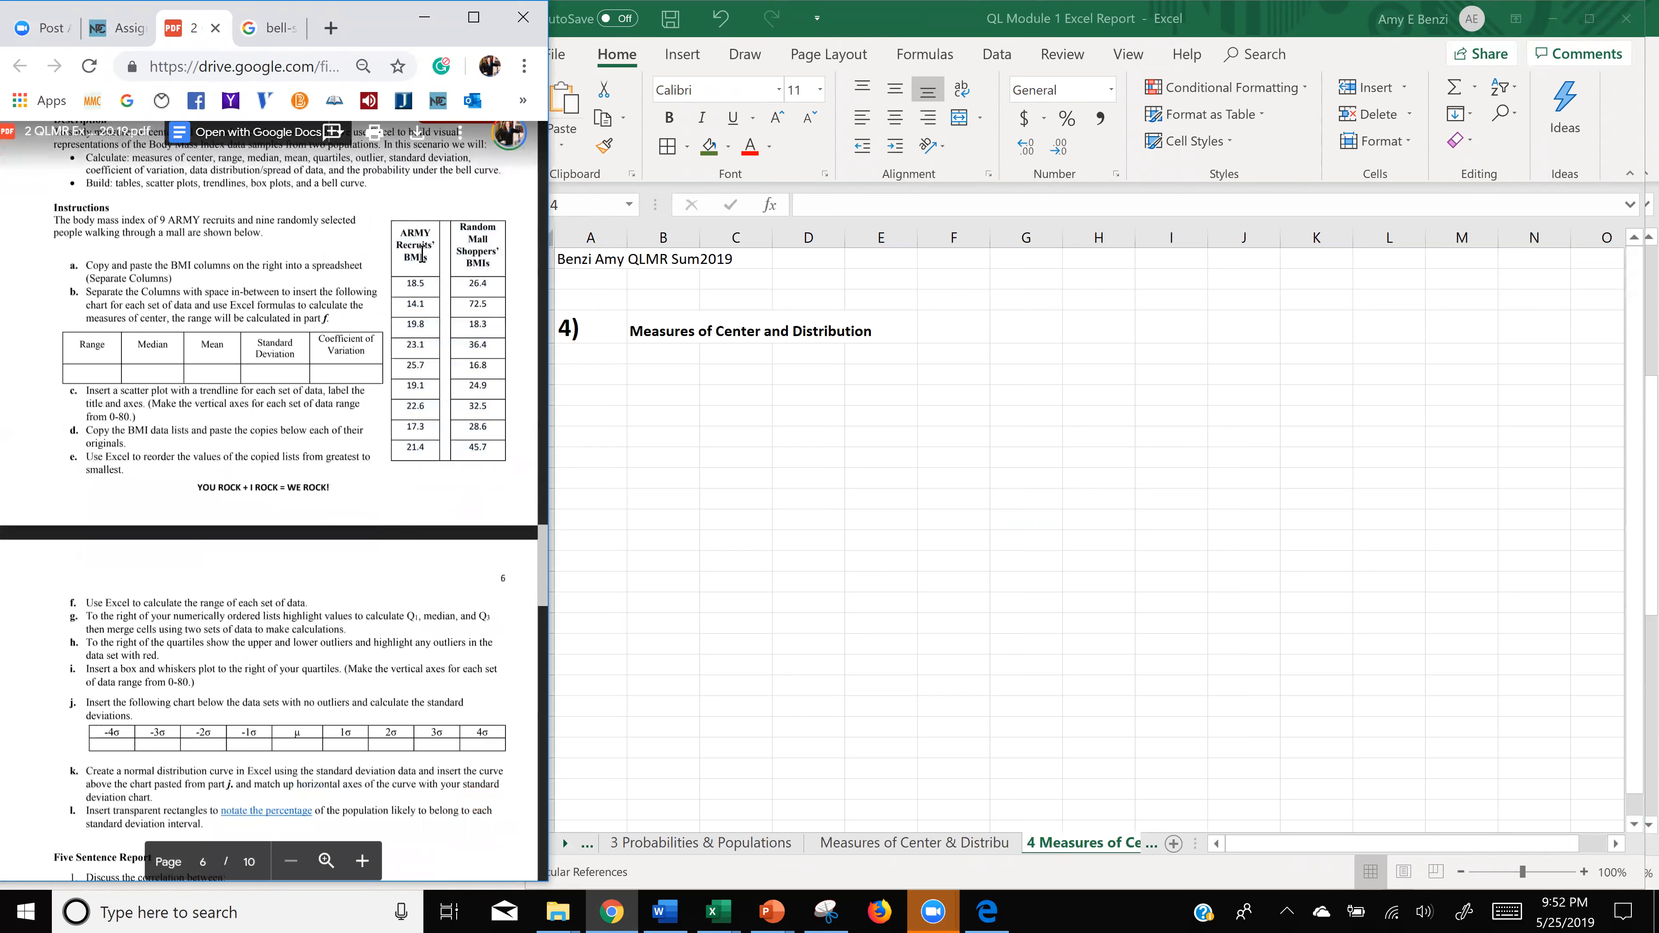
# - Copy the heading "ARMY Recruits' BMIs" from the PDF into cell B14 of the 4 Measures of Center & Distribution sheet
pyautogui.doubleClick(403, 230)
pyautogui.moveTo(420, 241)
pyautogui.mouseDown()
pyautogui.moveTo(454, 268)
pyautogui.moveTo(406, 261)
pyautogui.mouseUp()
pyautogui.hotkey('ctrl', 'c')
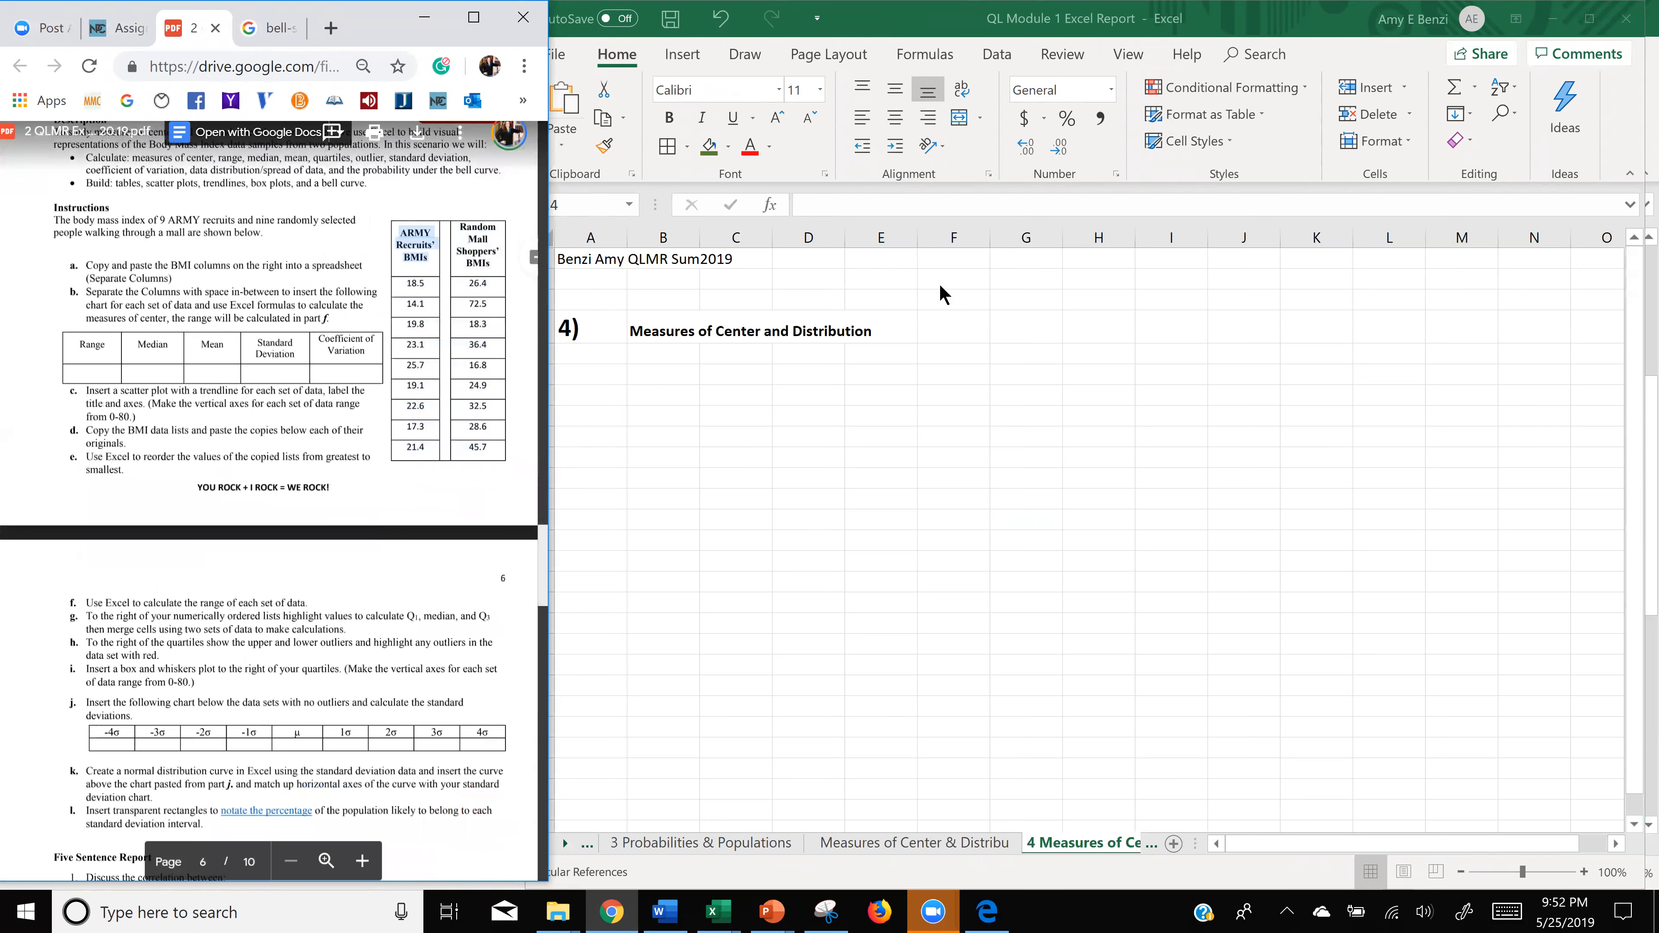
pyautogui.click(809, 398)
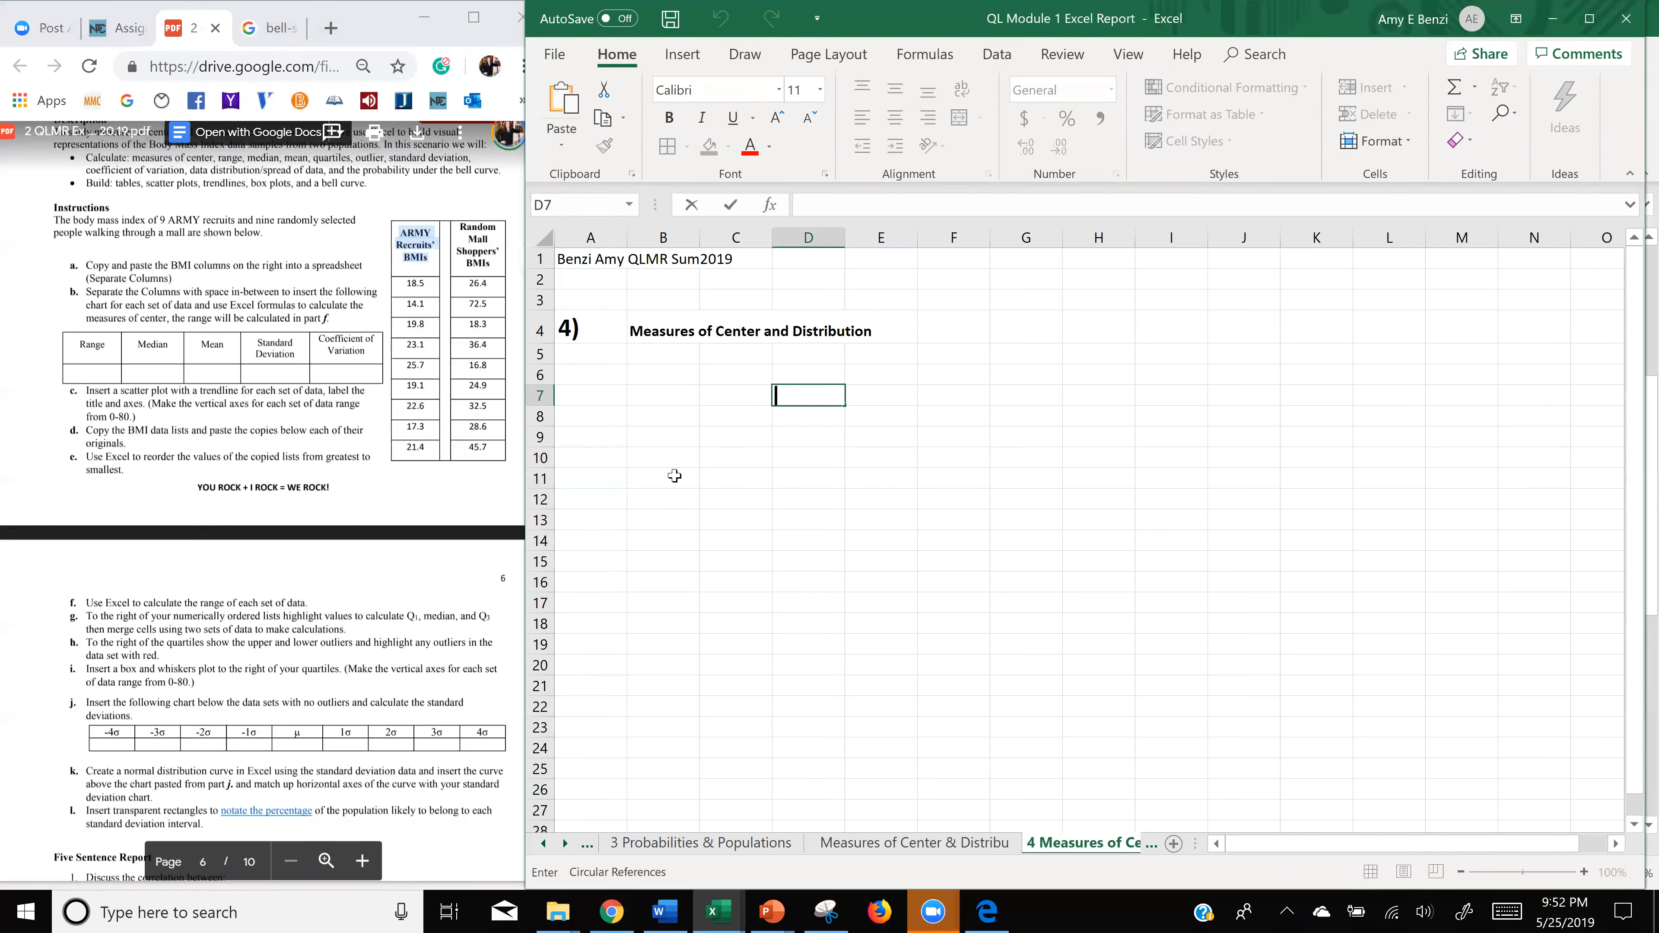
pyautogui.doubleClick(665, 541)
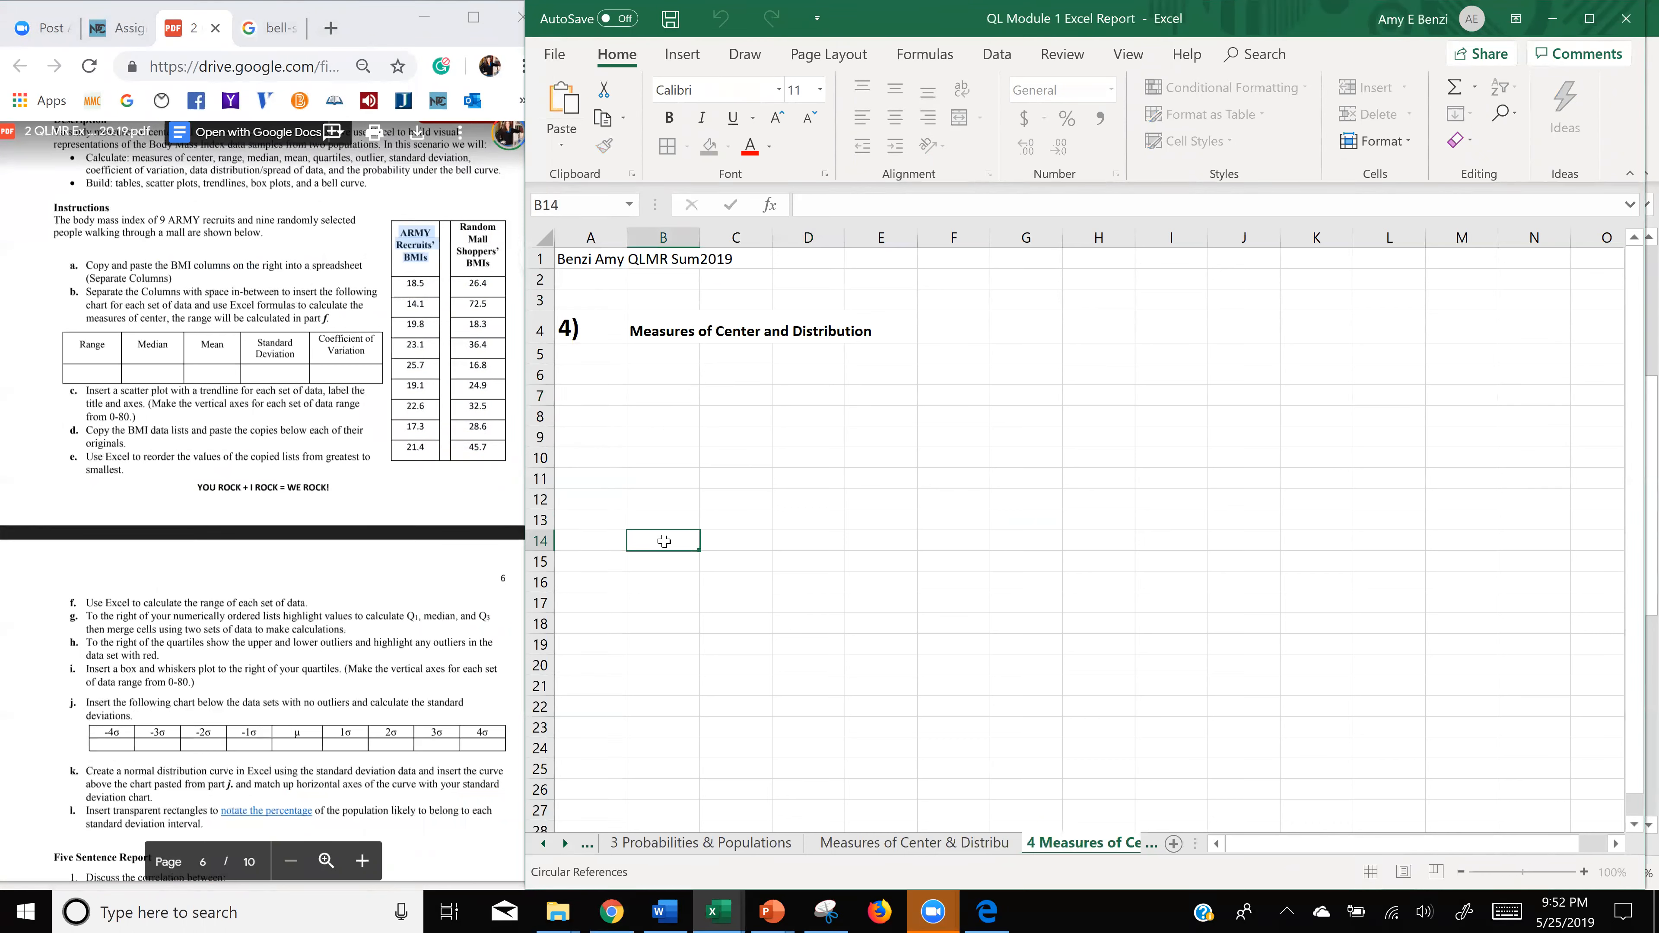
pyautogui.hotkey('ctrl', 'v')
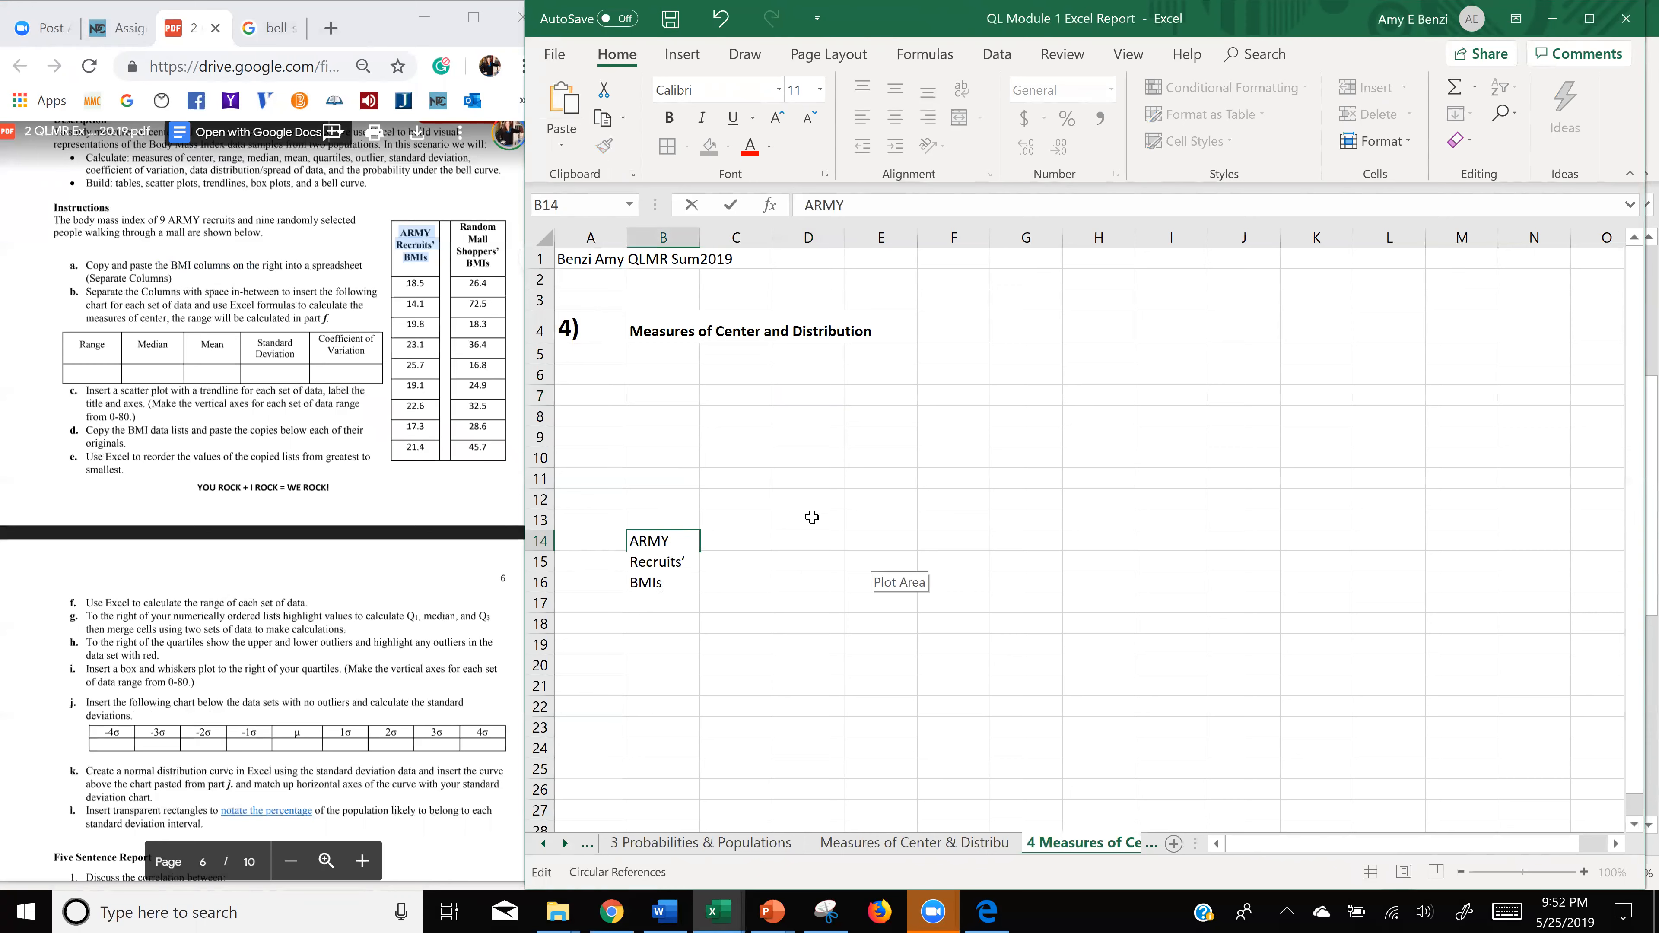
# - Enter the ARMY recruits' BMI values from the PDF below their heading in column B, starting with 18.5 in B15
pyautogui.click(405, 355)
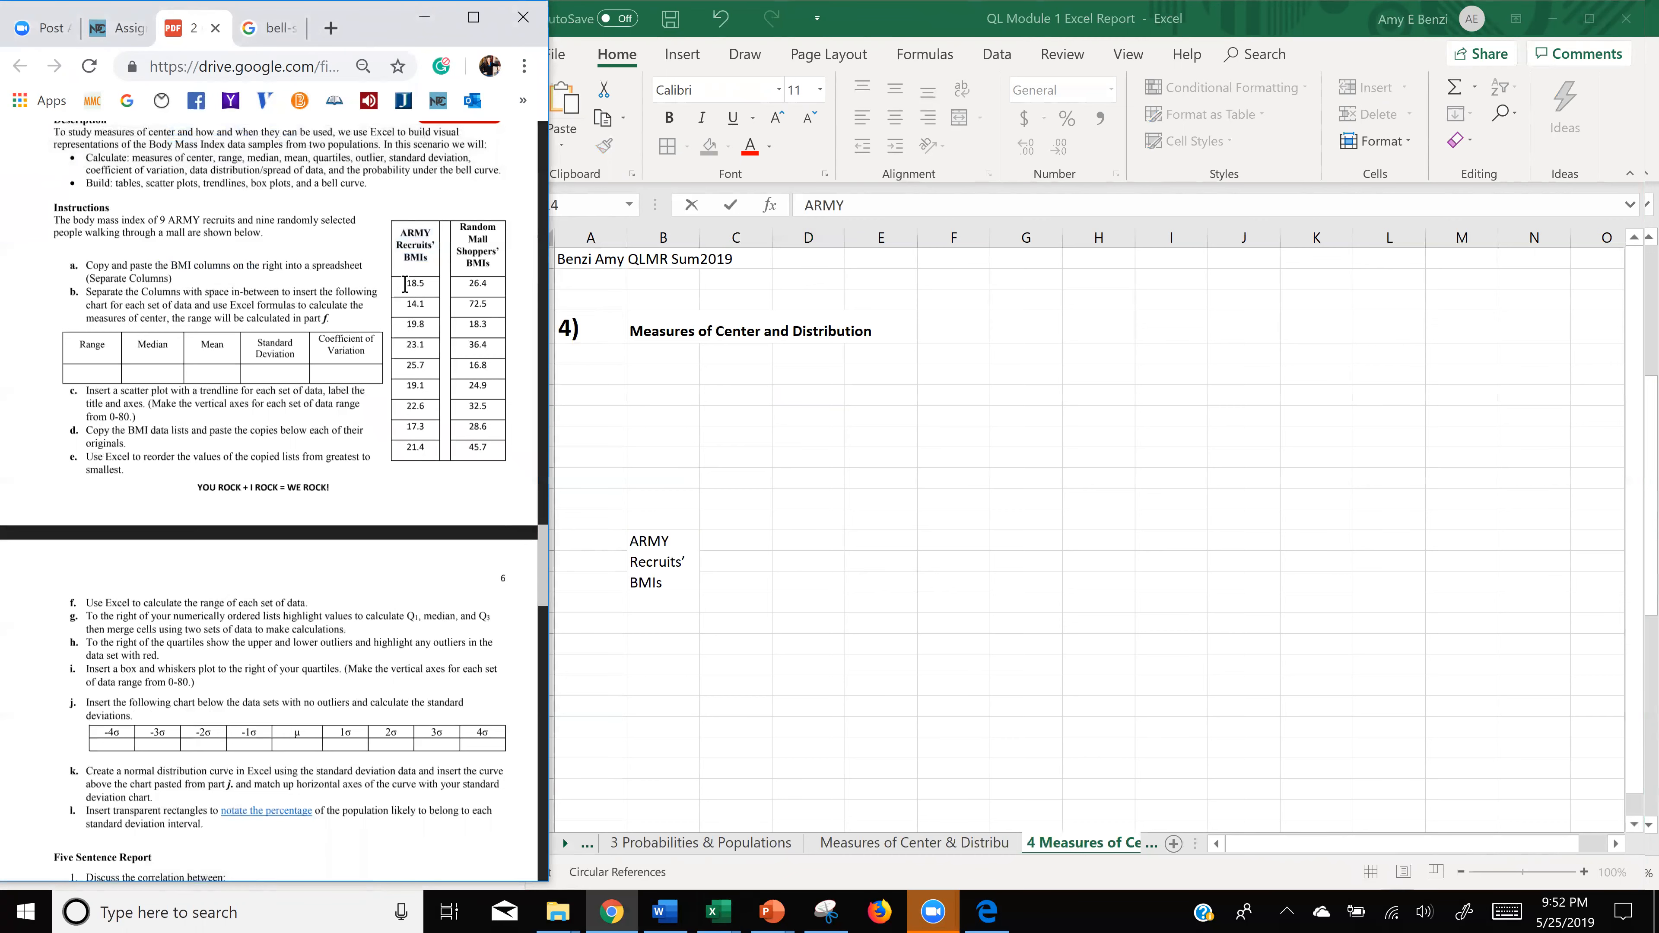
pyautogui.moveTo(407, 285); pyautogui.dragTo(427, 285)
pyautogui.doubleClick(657, 611)
pyautogui.click(652, 602)
pyautogui.write('18.5')
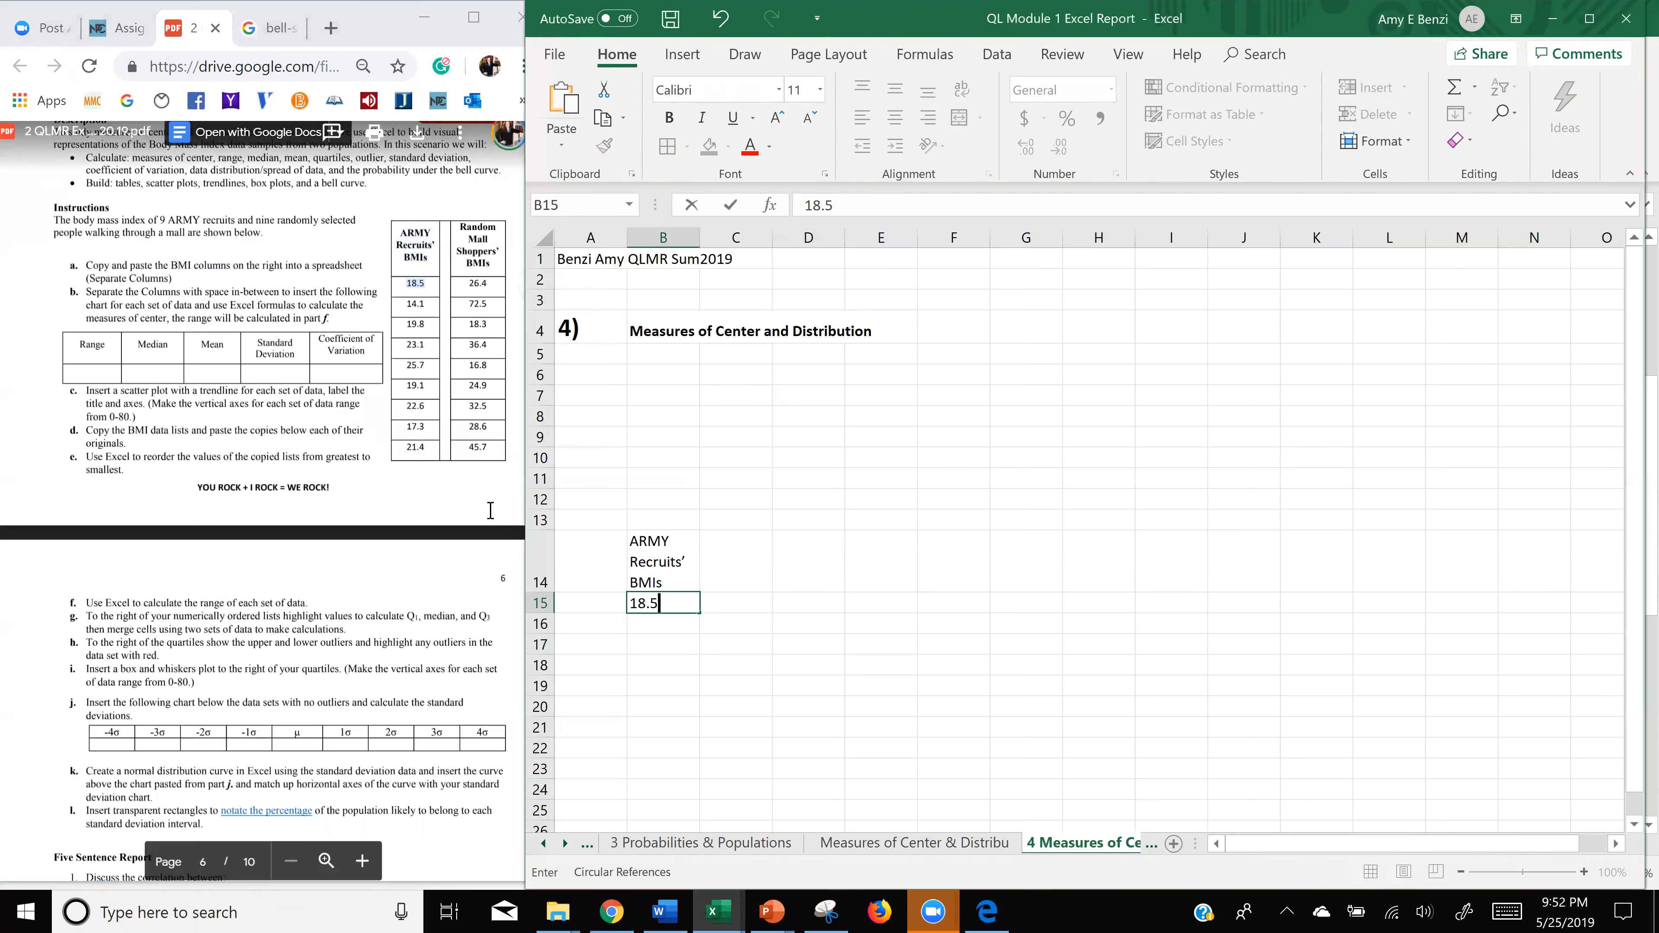
pyautogui.click(419, 307)
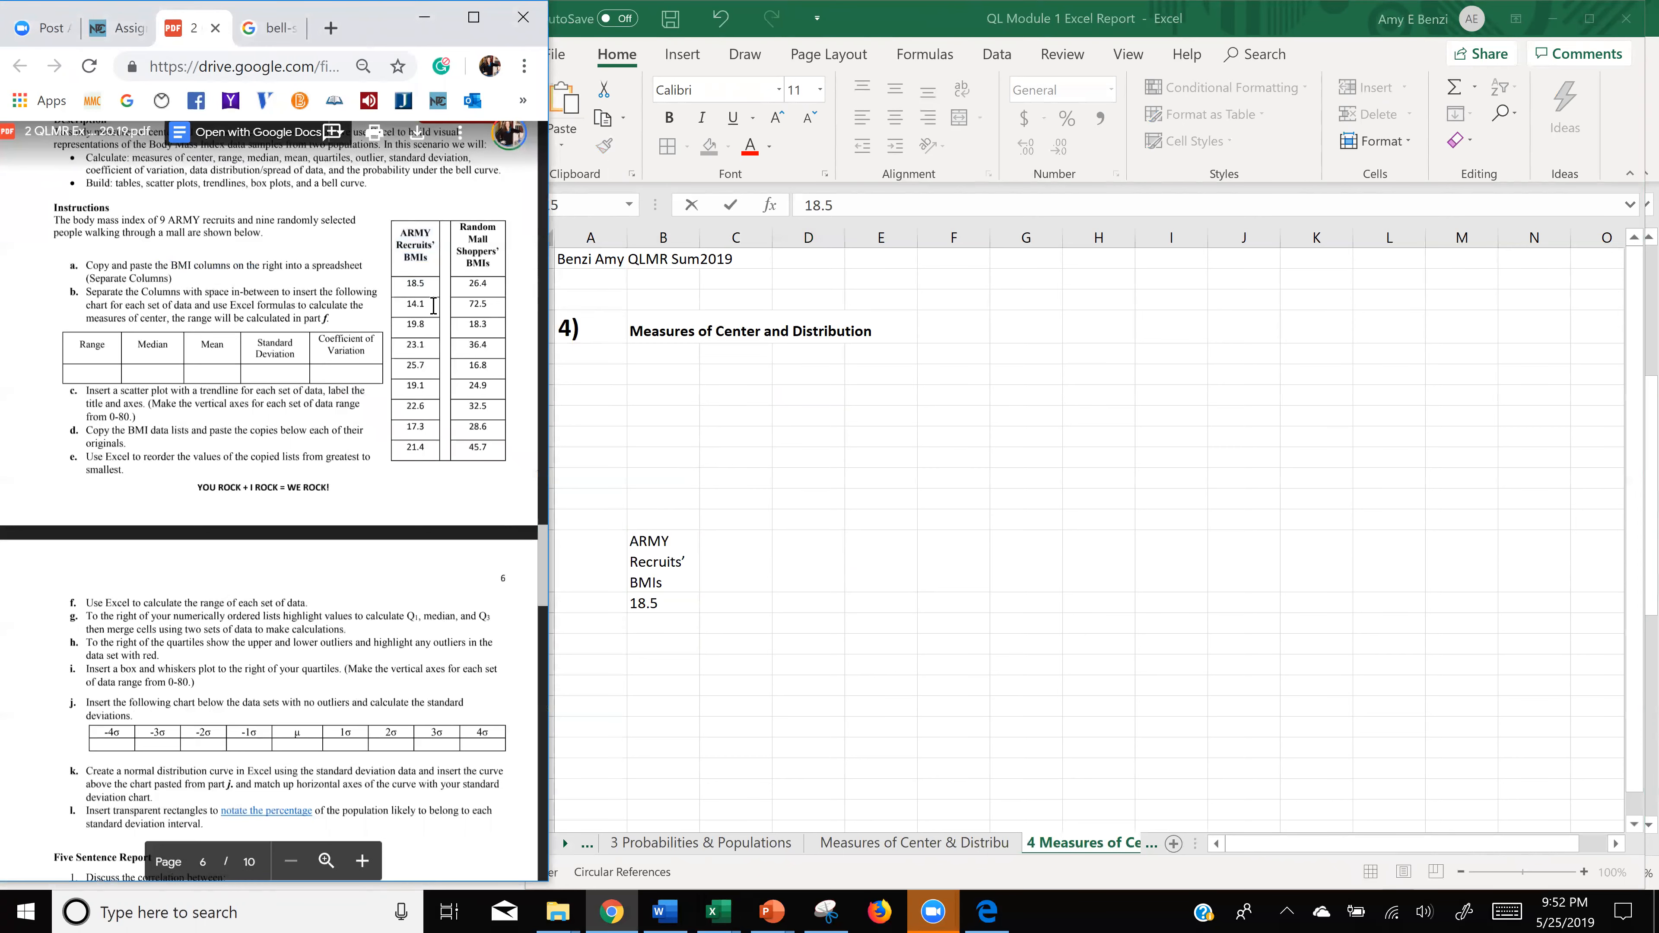
pyautogui.click(651, 621)
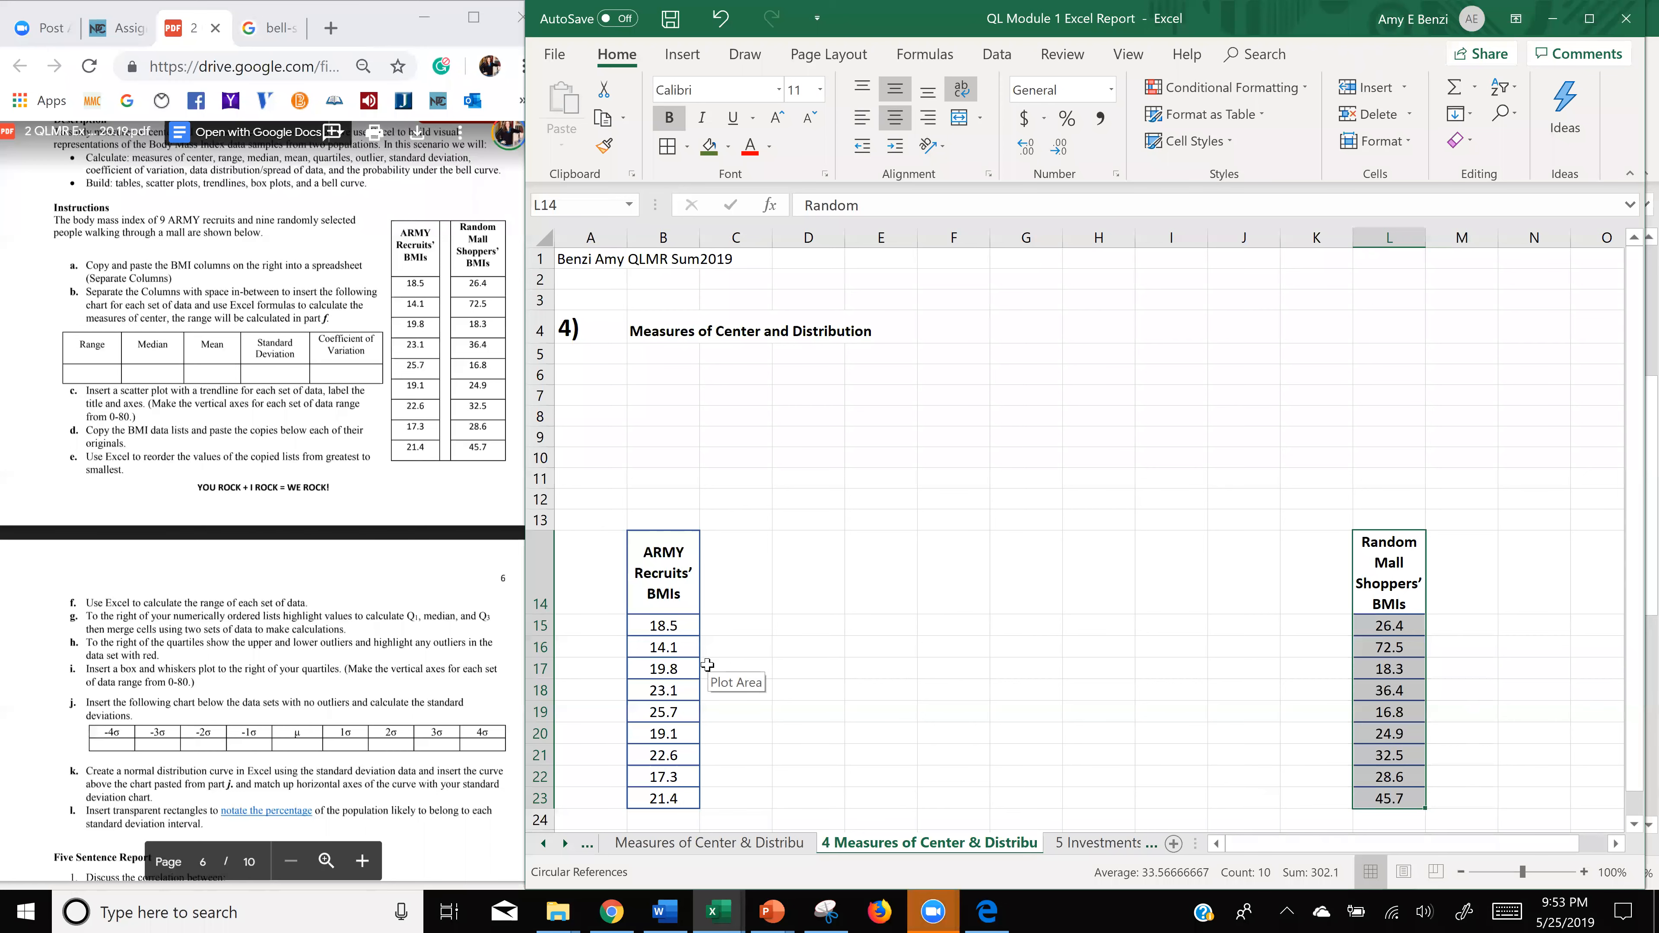
# - Select the ARMY Recruits' BMIs column with its heading, B14:B23
pyautogui.moveTo(664, 572); pyautogui.dragTo(671, 786)
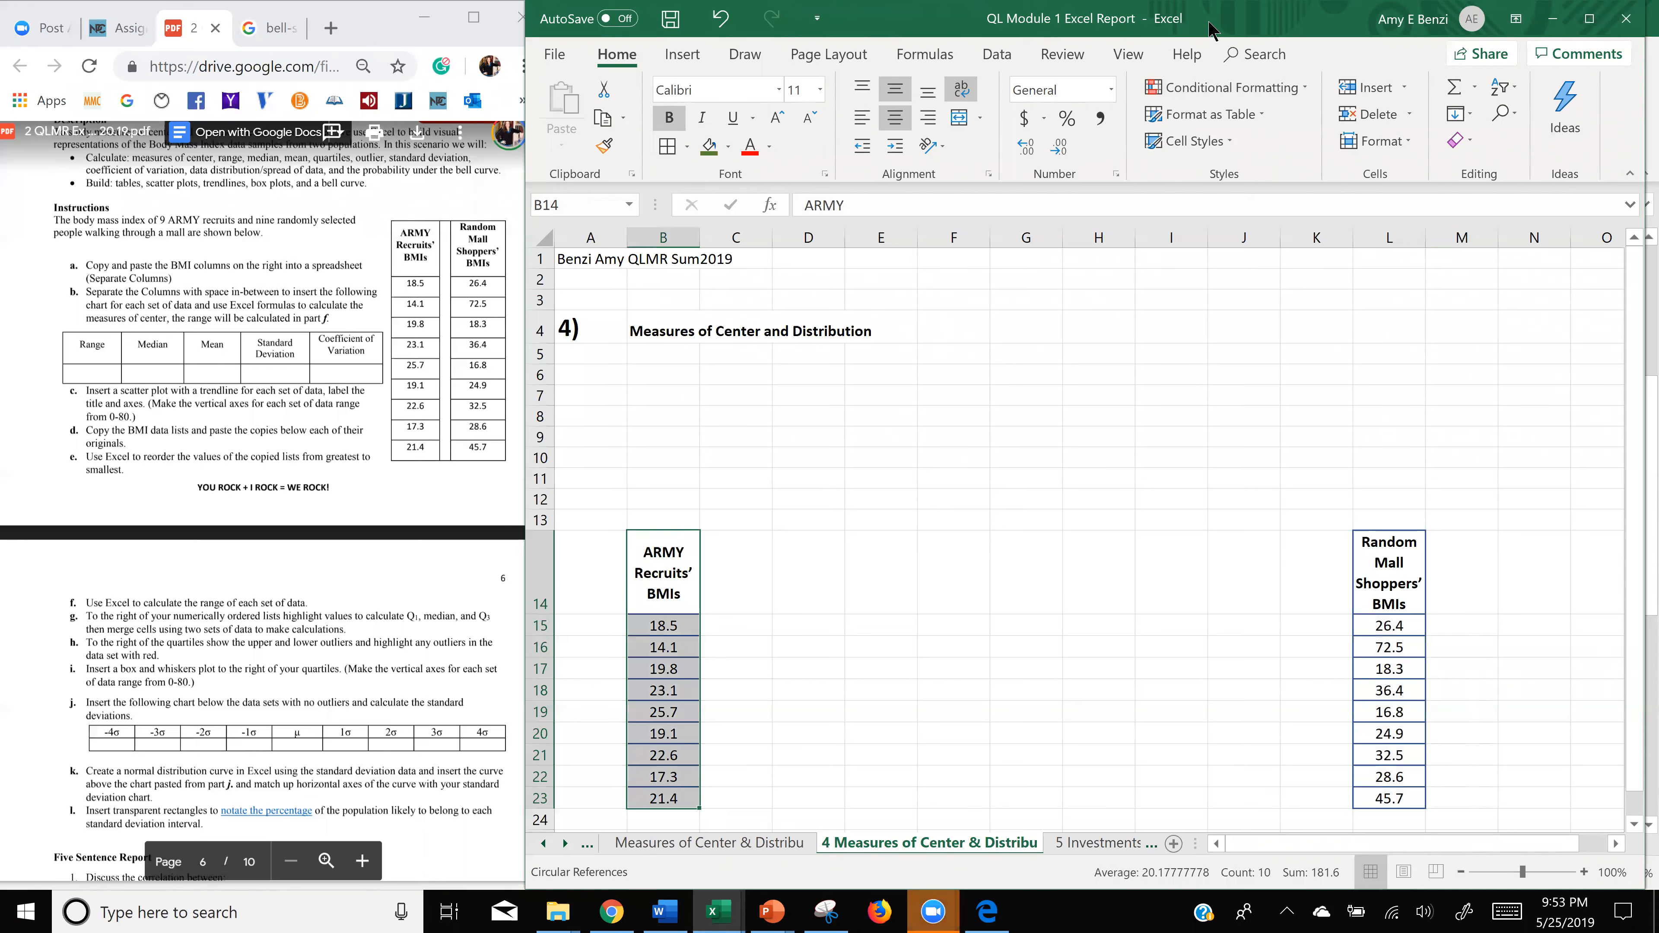
pyautogui.moveTo(1210, 29); pyautogui.dragTo(1206, 32)
pyautogui.moveTo(662, 575); pyautogui.dragTo(669, 802)
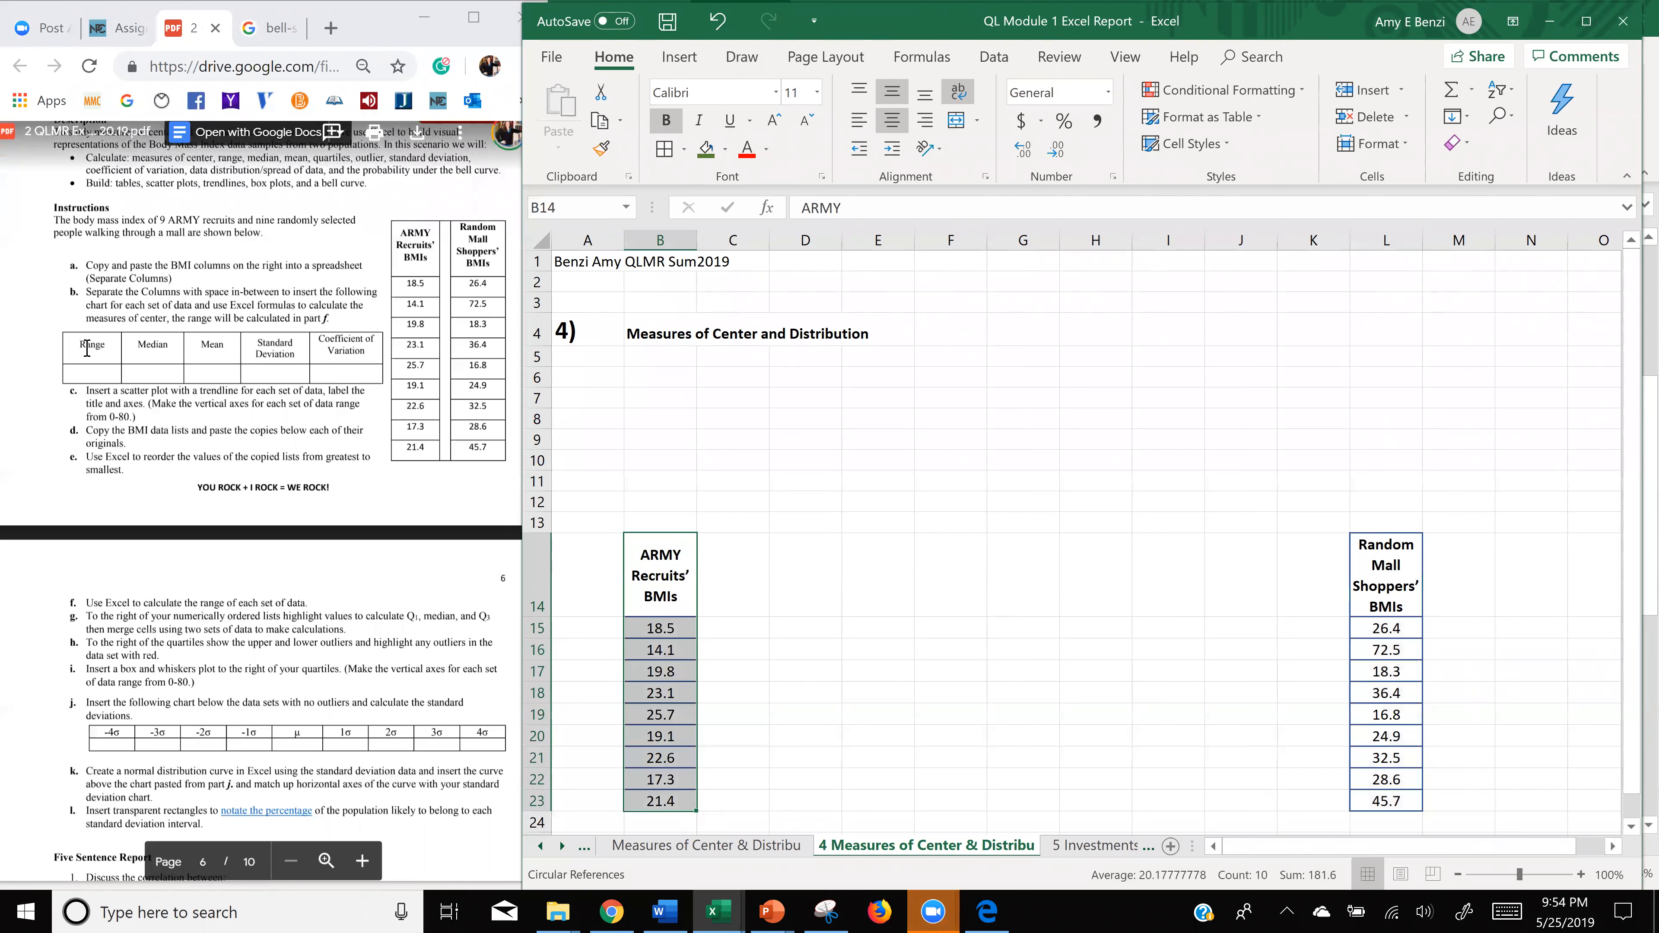
# - Add borders to all cells of C12:H13 to form a two-row chart above the ARMY data
pyautogui.click(874, 588)
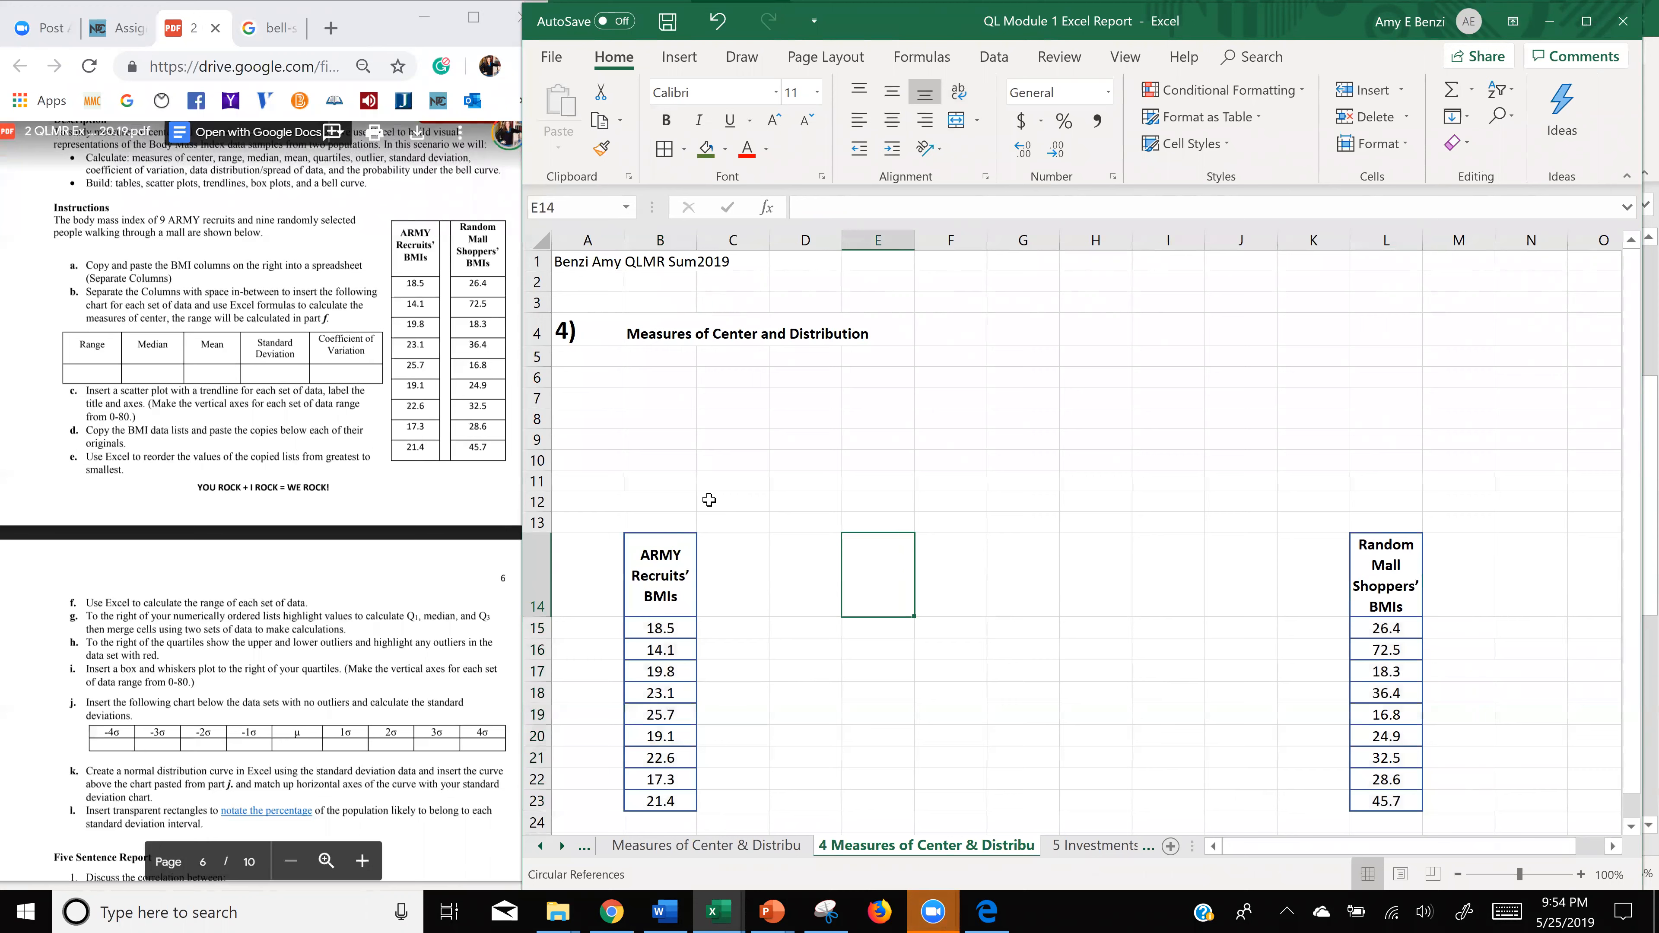
pyautogui.moveTo(724, 503); pyautogui.dragTo(1068, 523)
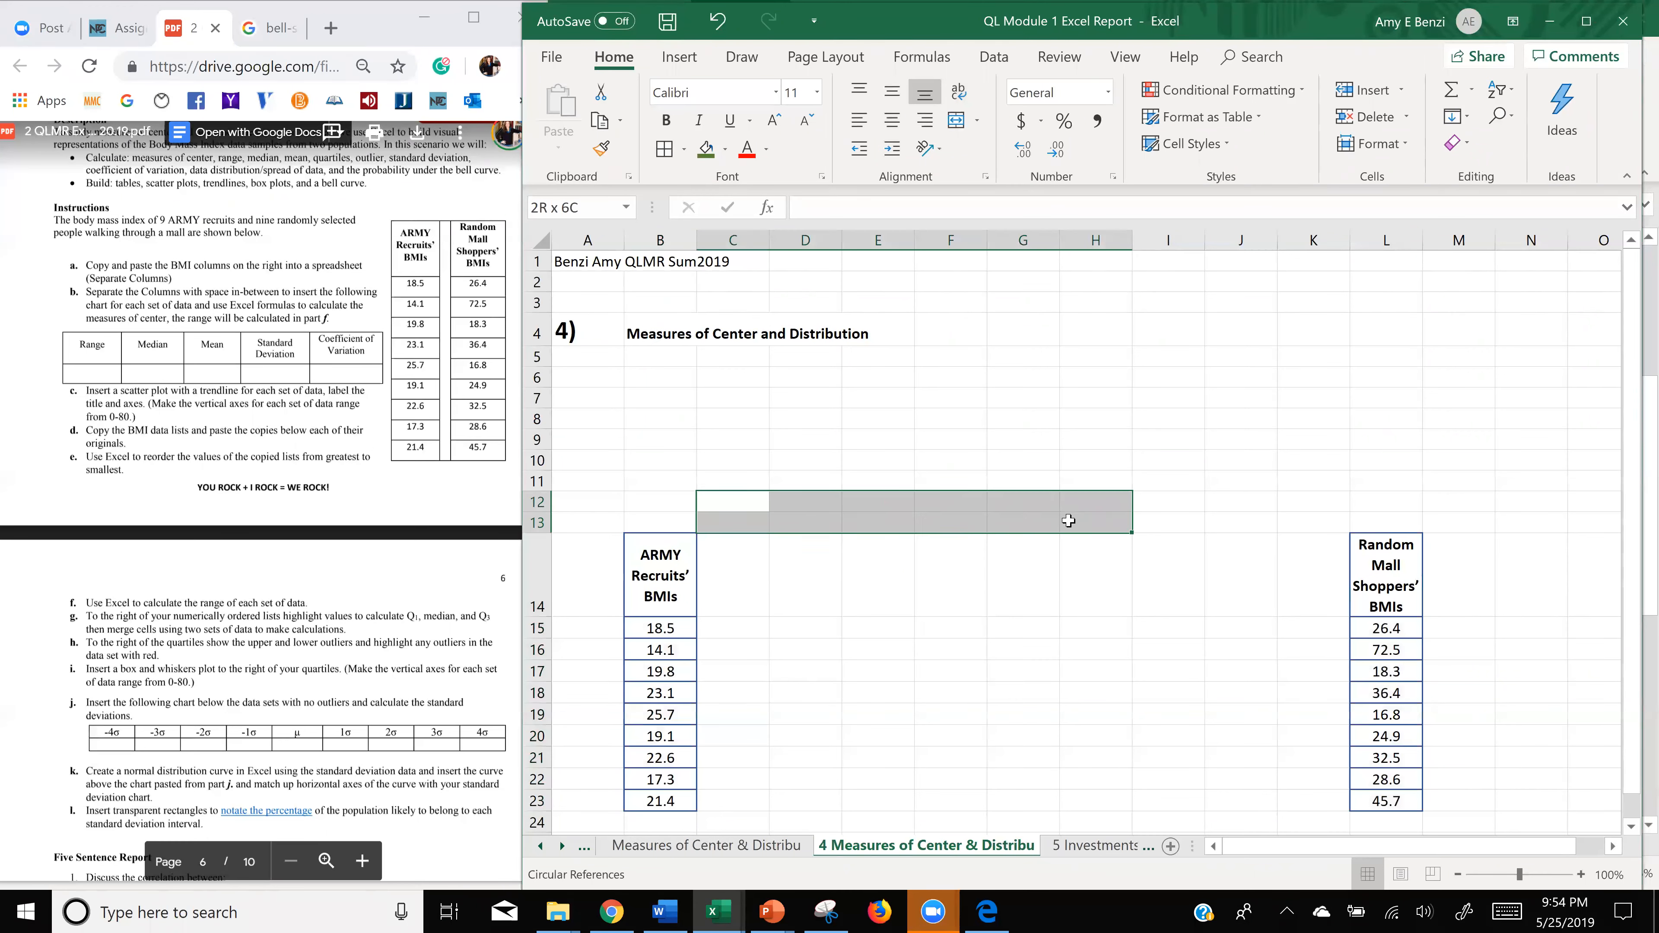
pyautogui.click(661, 153)
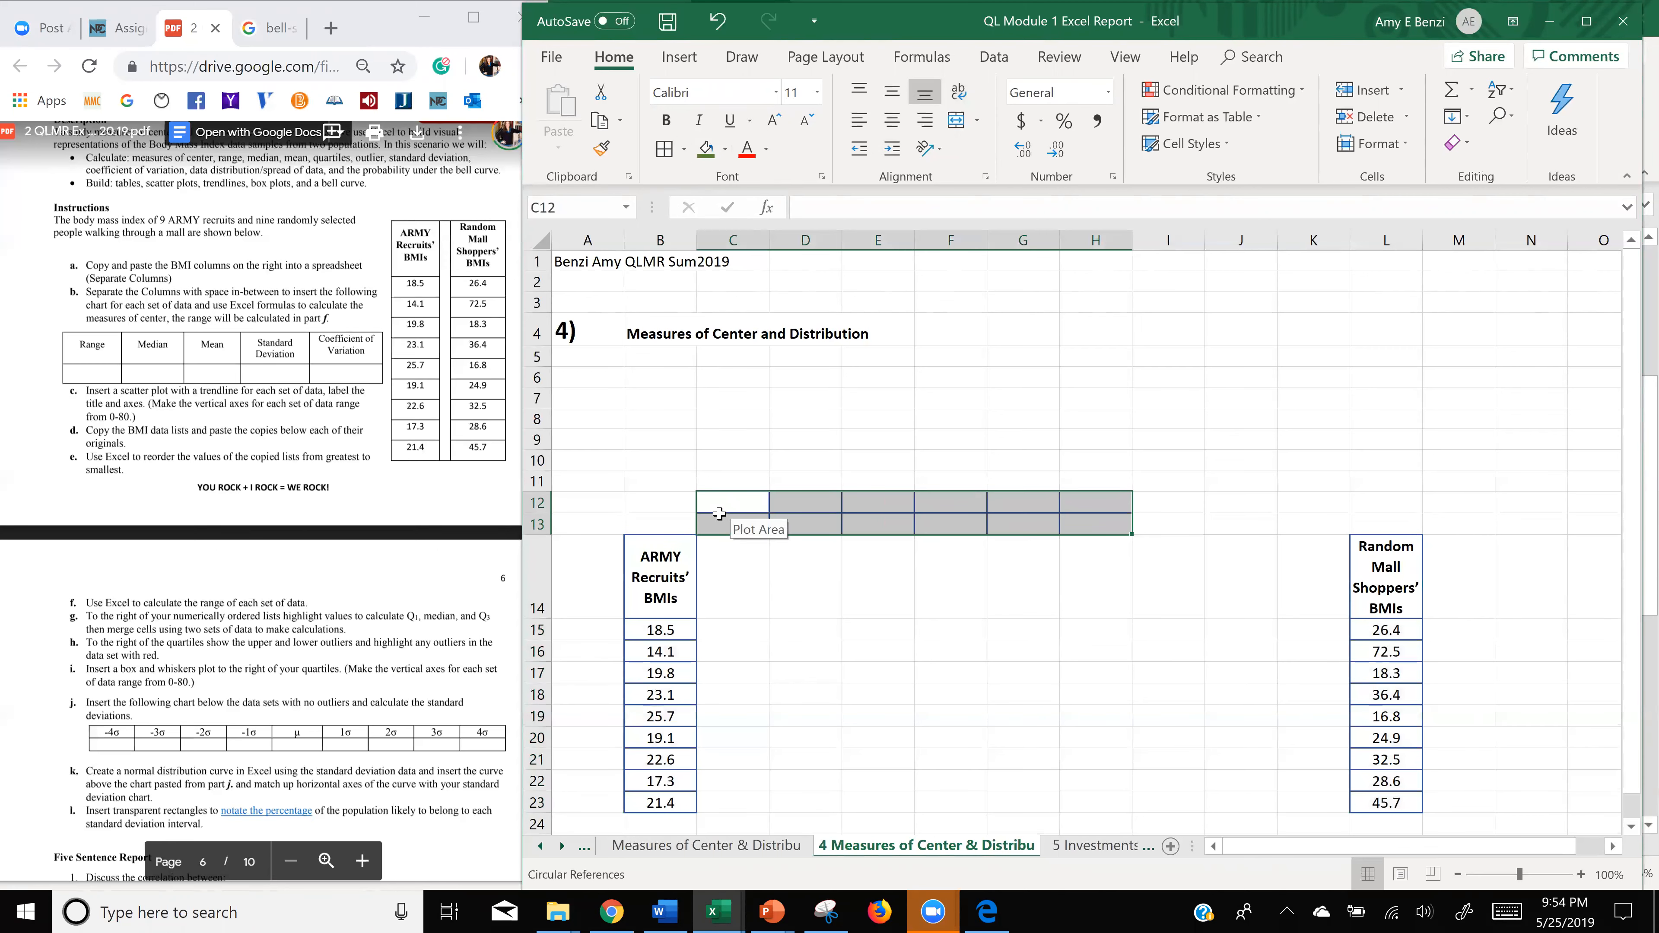
# - Enter the PDF chart heading "Range" in cell C12
pyautogui.click(89, 346)
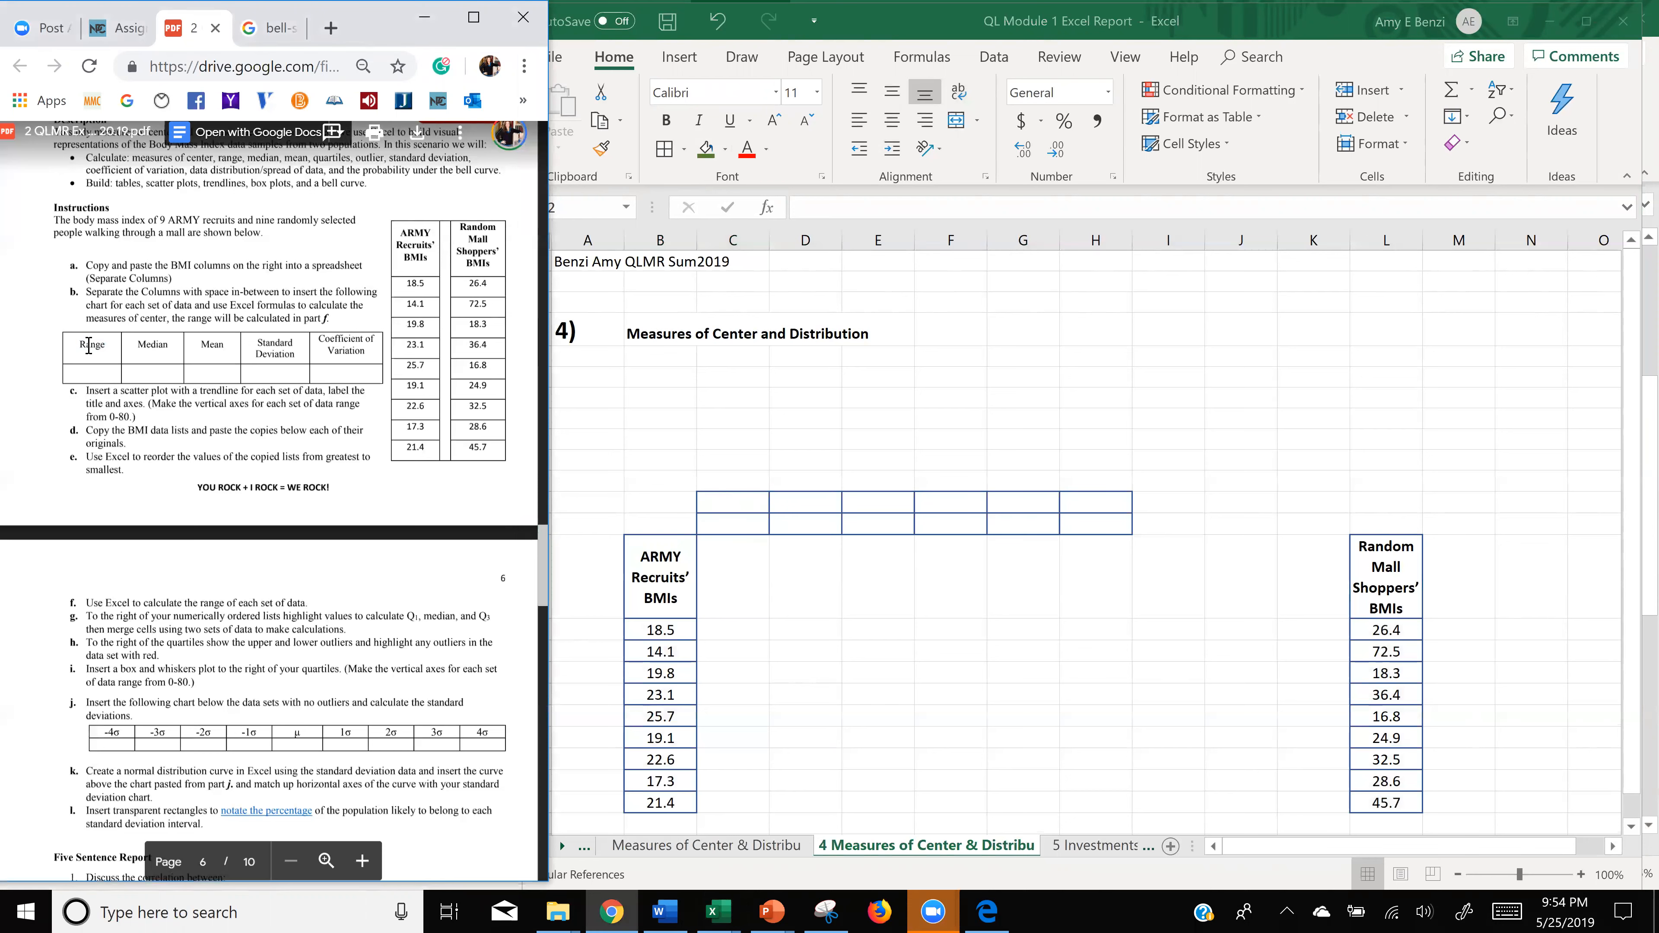
pyautogui.doubleClick(89, 346)
pyautogui.click(722, 505)
pyautogui.write('Range')
pyautogui.hotkey('ctrl', 'Return')
# - Copy the chart heading "Median" from the PDF into cell D12
pyautogui.click(149, 339)
pyautogui.doubleClick(149, 339)
pyautogui.hotkey('ctrl', 'c')
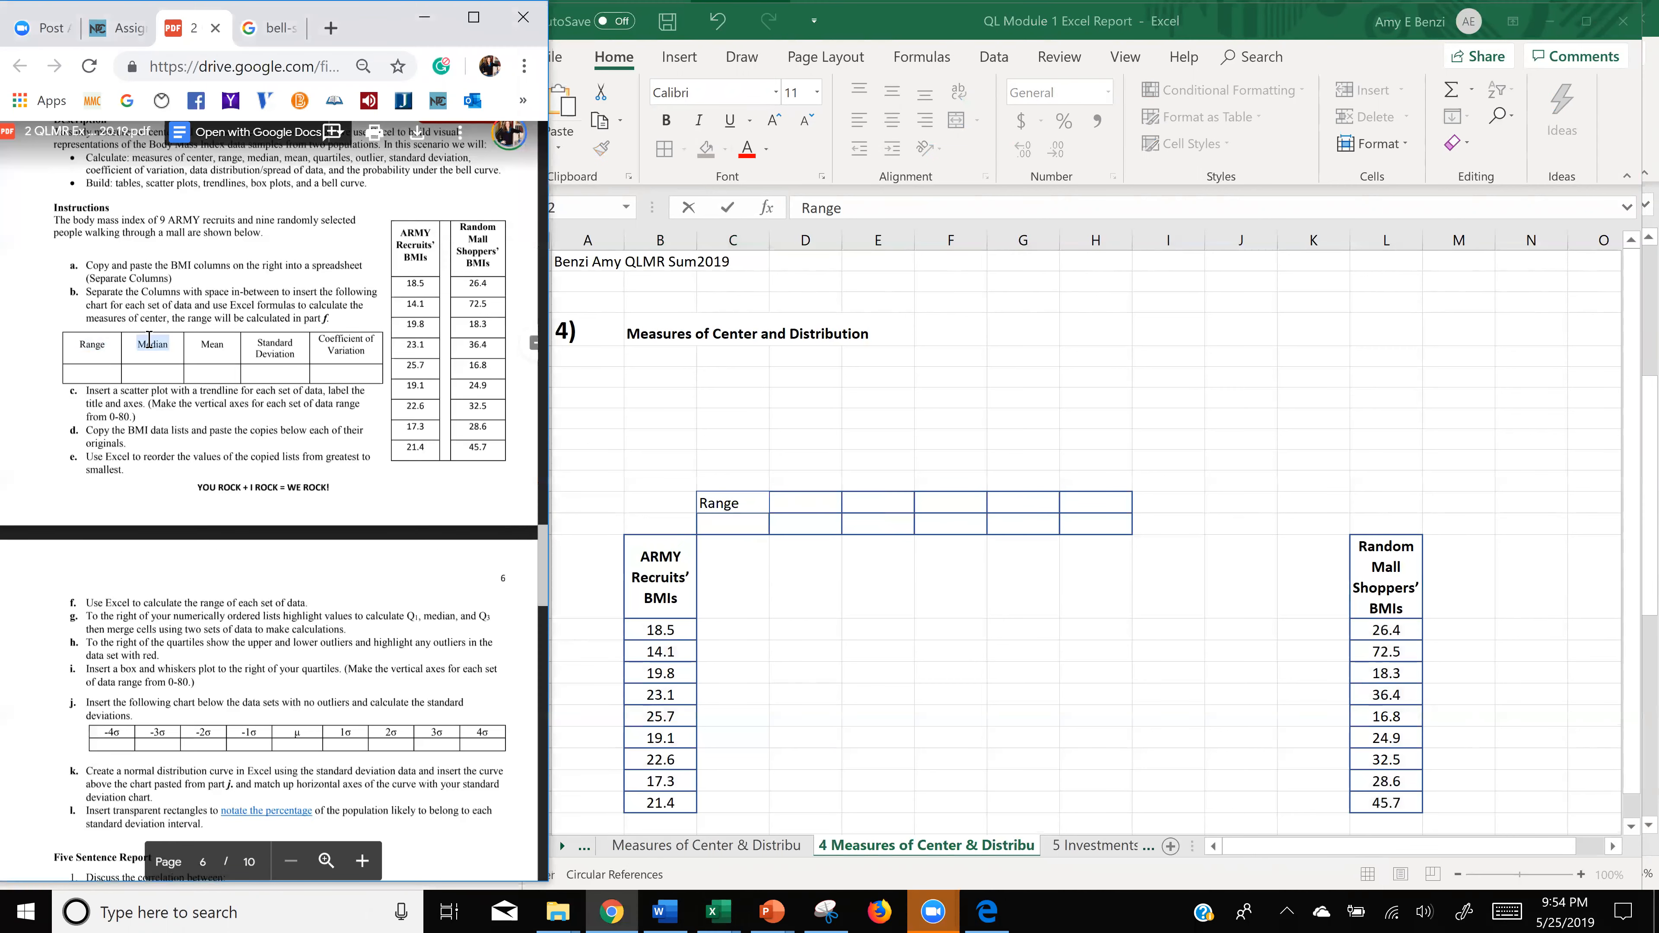
pyautogui.click(792, 504)
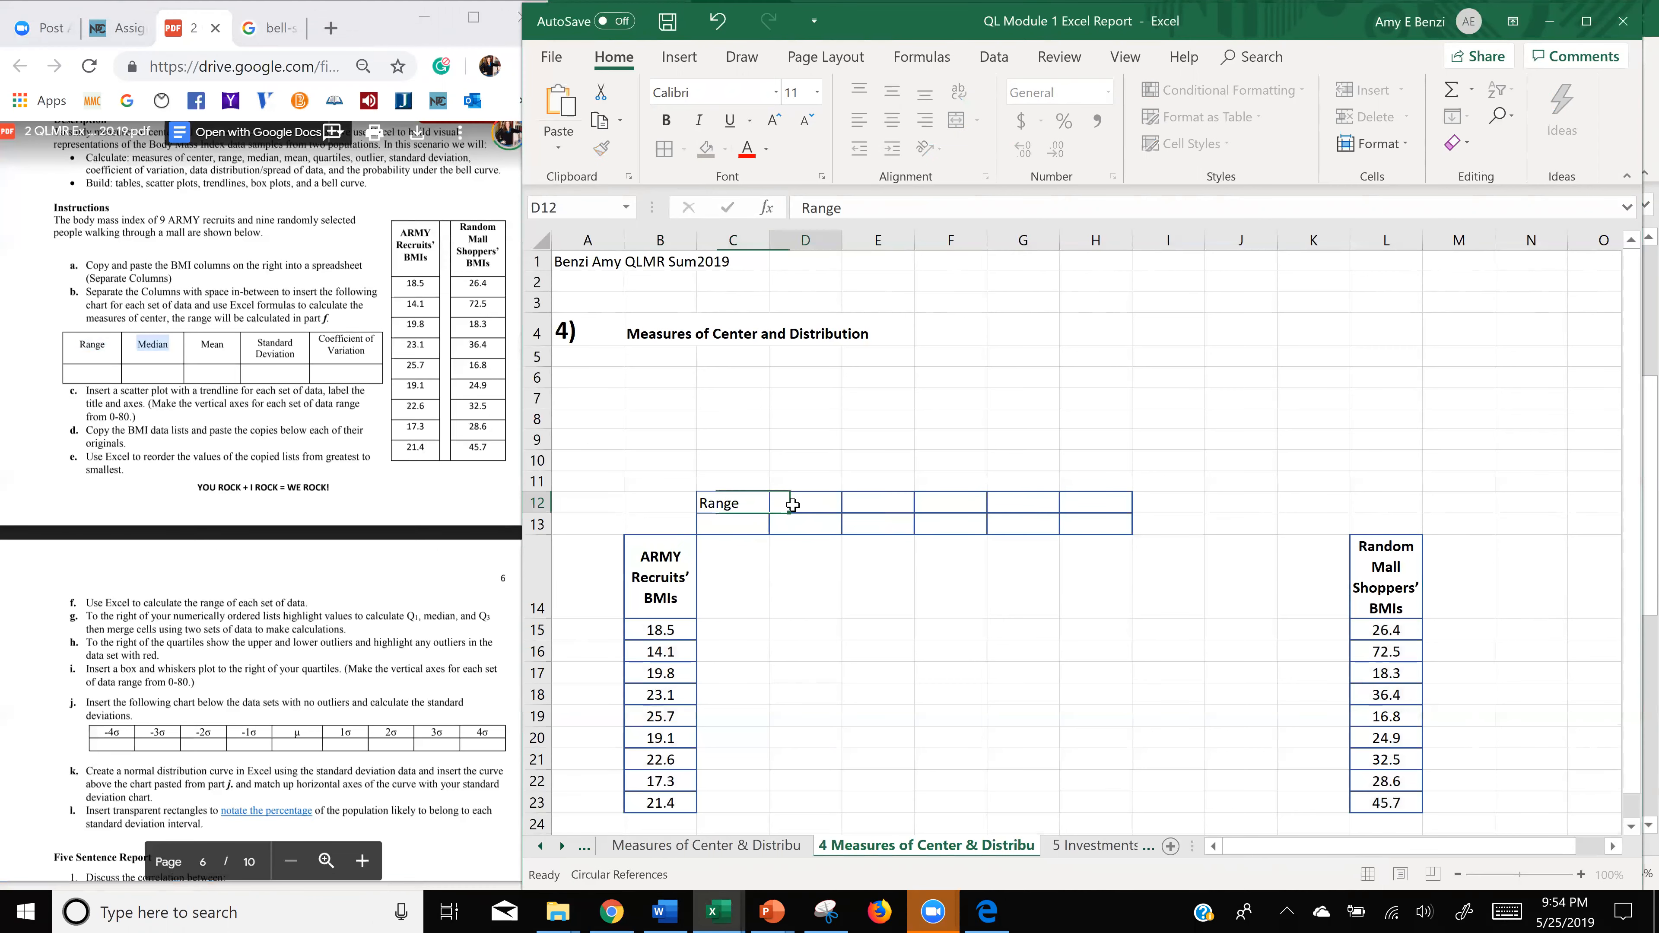
pyautogui.hotkey('ctrl', 'v')
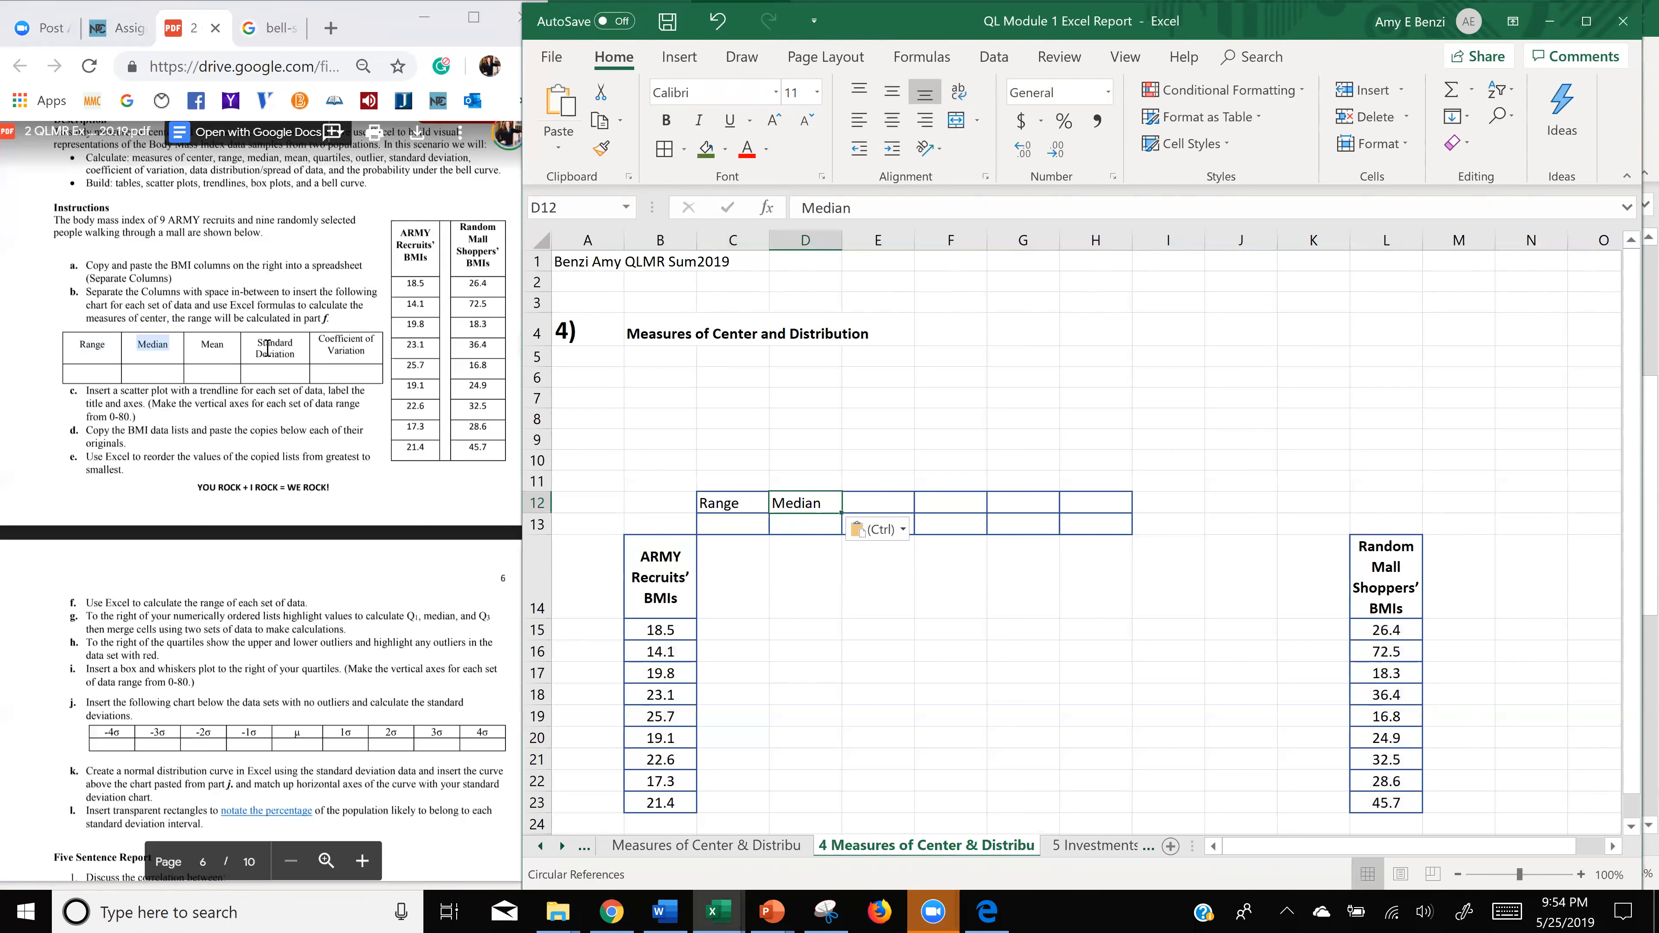
# - Copy the chart heading "Mean" from the PDF into cell E12
pyautogui.click(205, 346)
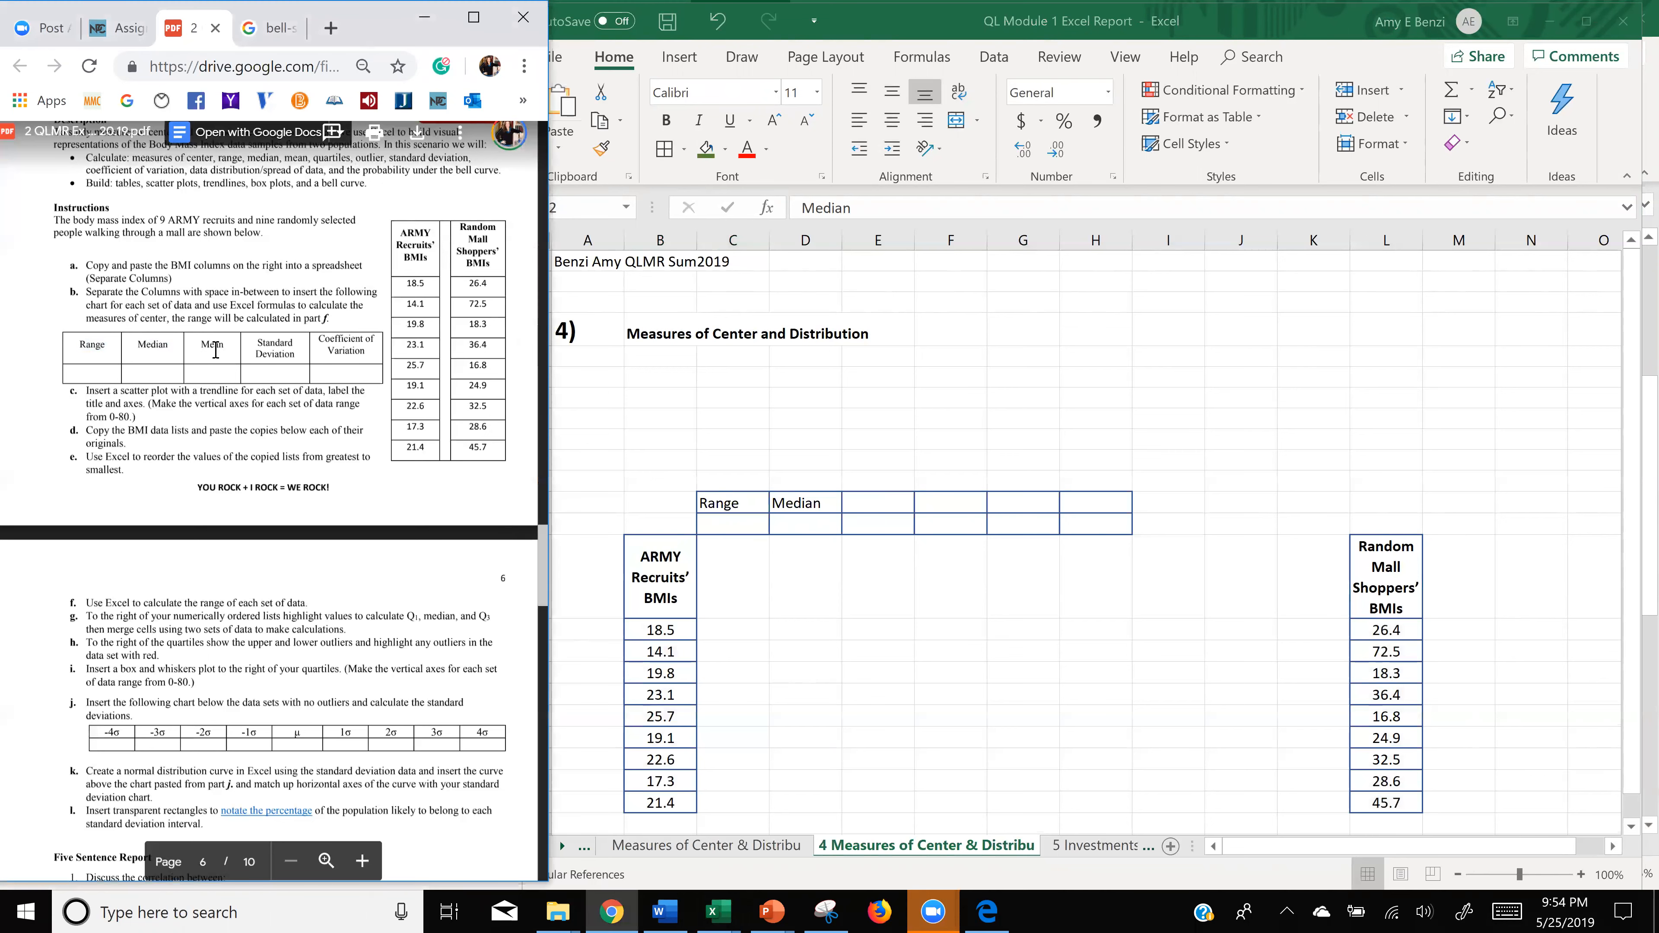
pyautogui.doubleClick(211, 347)
pyautogui.hotkey('ctrl', 'c')
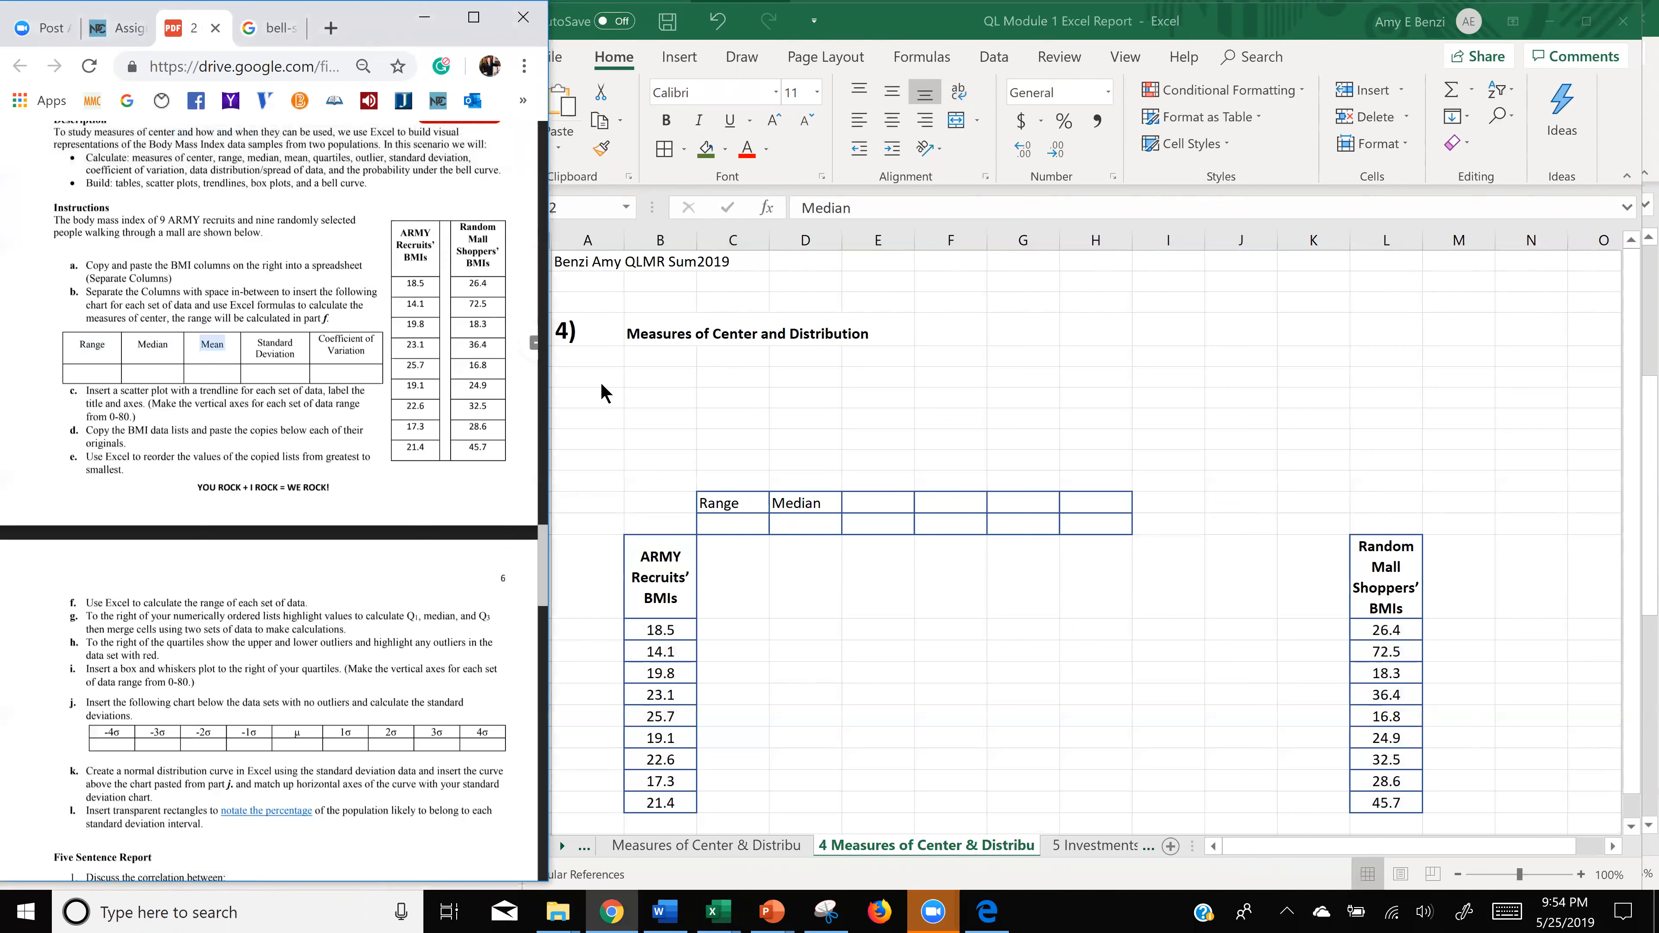
pyautogui.doubleClick(878, 505)
pyautogui.hotkey('ctrl', 'v')
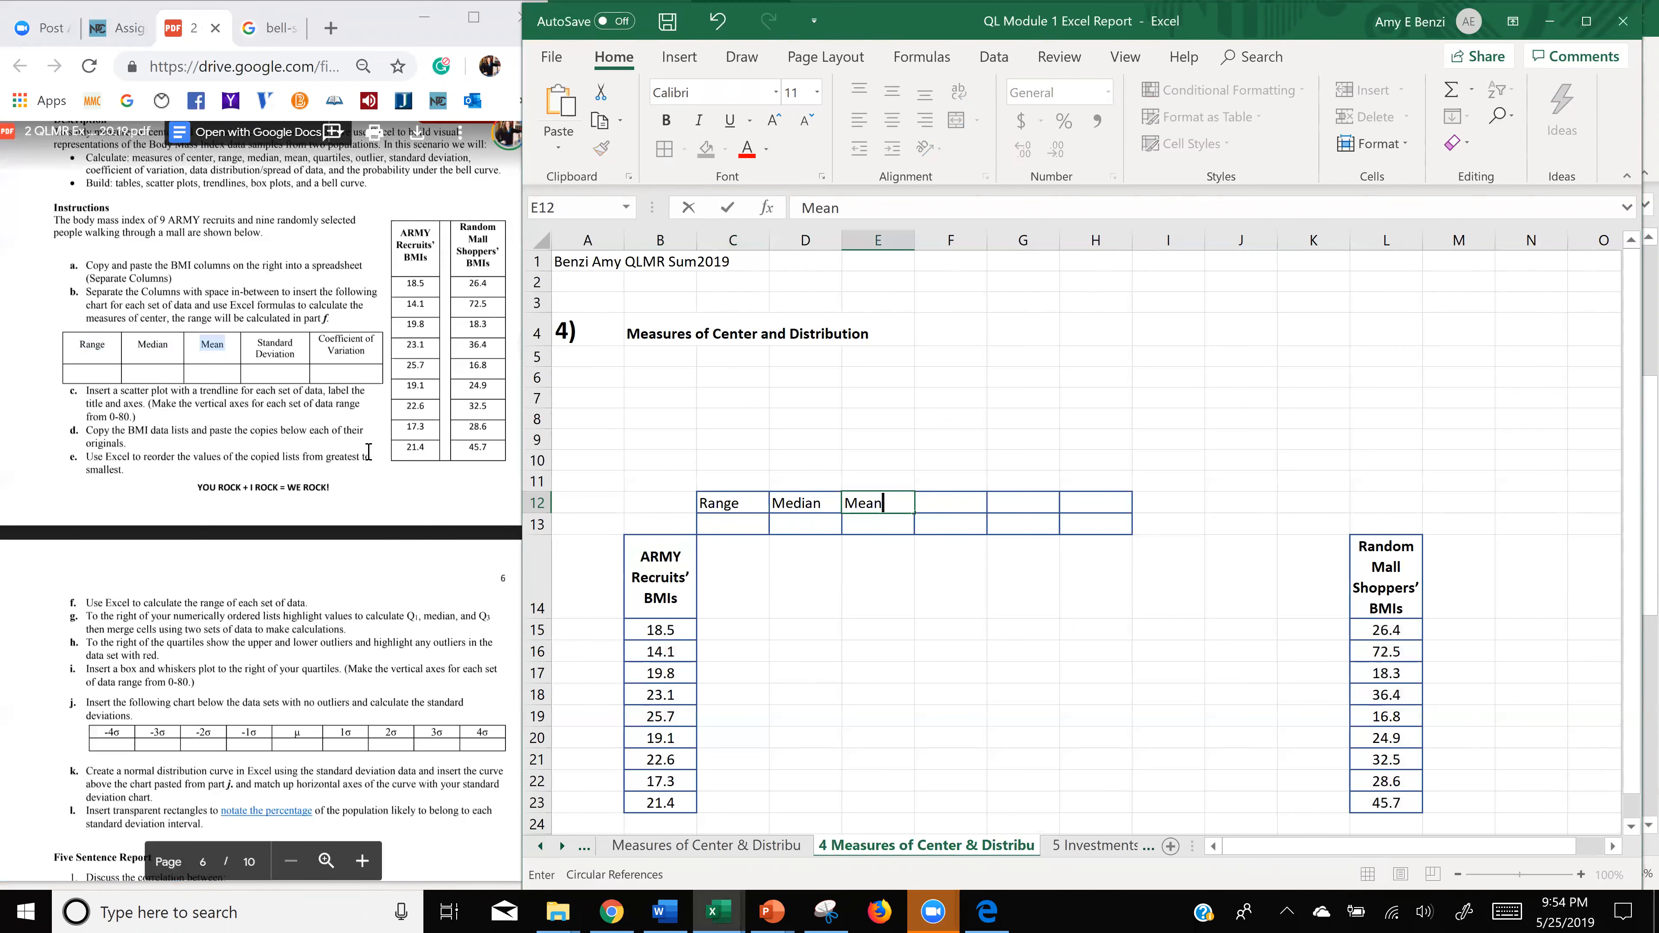
# - Copy the chart heading "Standard Deviation" from the PDF into cell F12
pyautogui.click(276, 349)
pyautogui.moveTo(297, 360); pyautogui.dragTo(241, 344)
pyautogui.hotkey('ctrl', 'c')
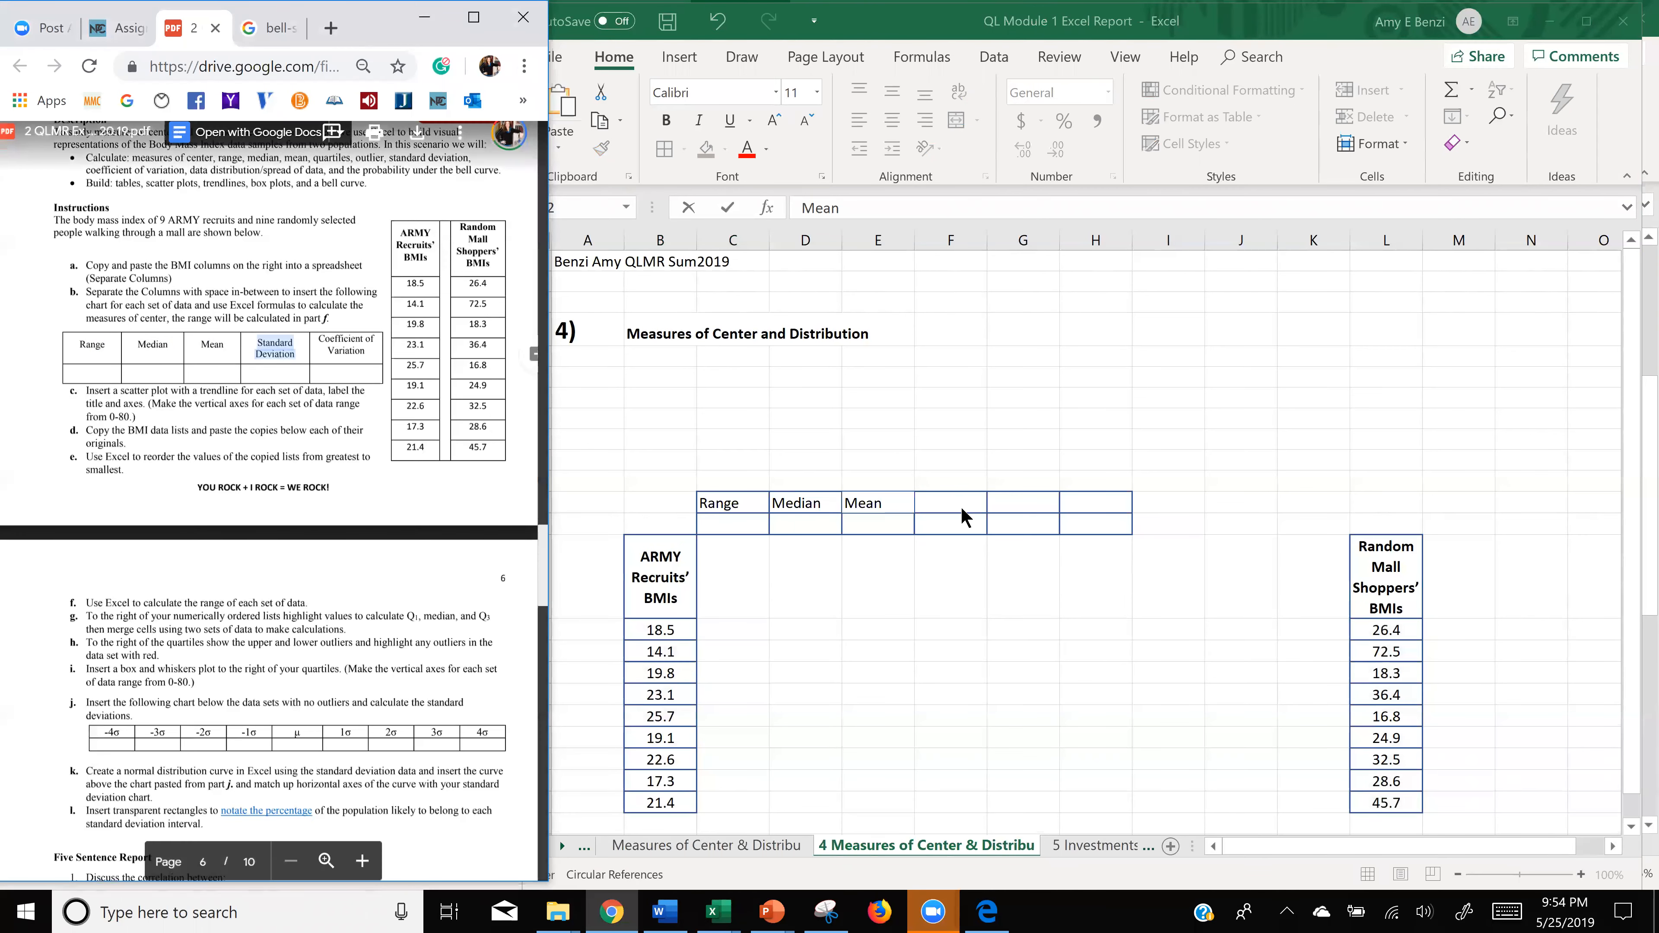
pyautogui.doubleClick(948, 502)
pyautogui.hotkey('ctrl', 'v')
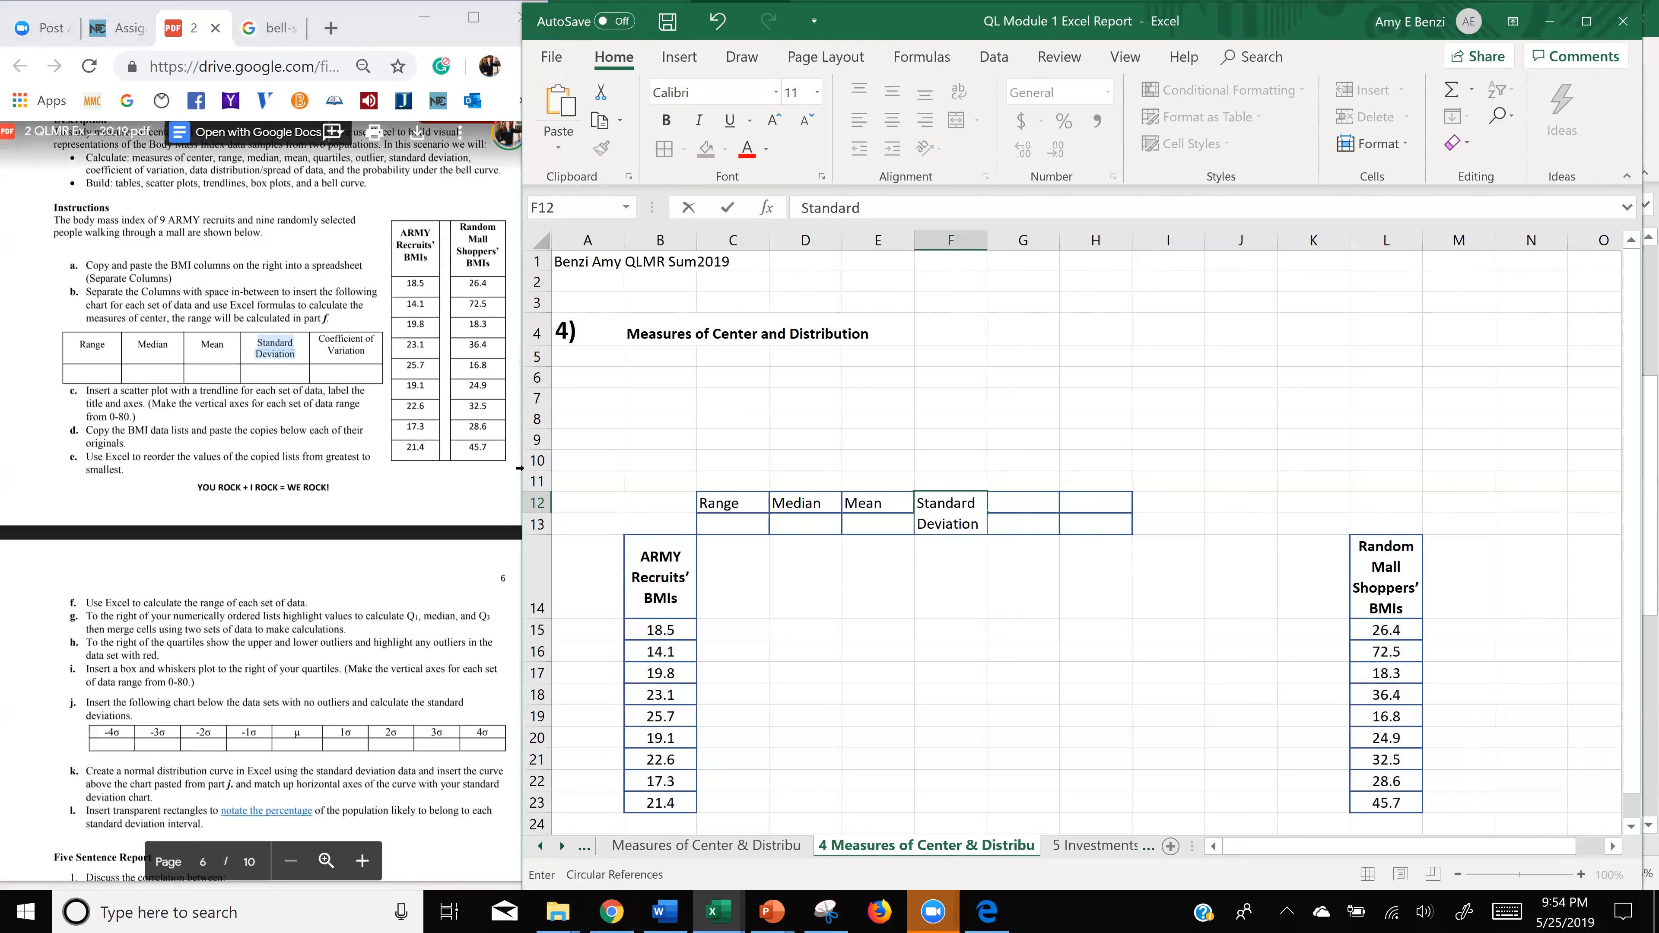
# - Copy the chart heading "Coefficient of Variation" from the PDF into cell G12 and widen column G to fit it
pyautogui.click(359, 359)
pyautogui.moveTo(366, 356); pyautogui.dragTo(320, 333)
pyautogui.hotkey('ctrl', 'c')
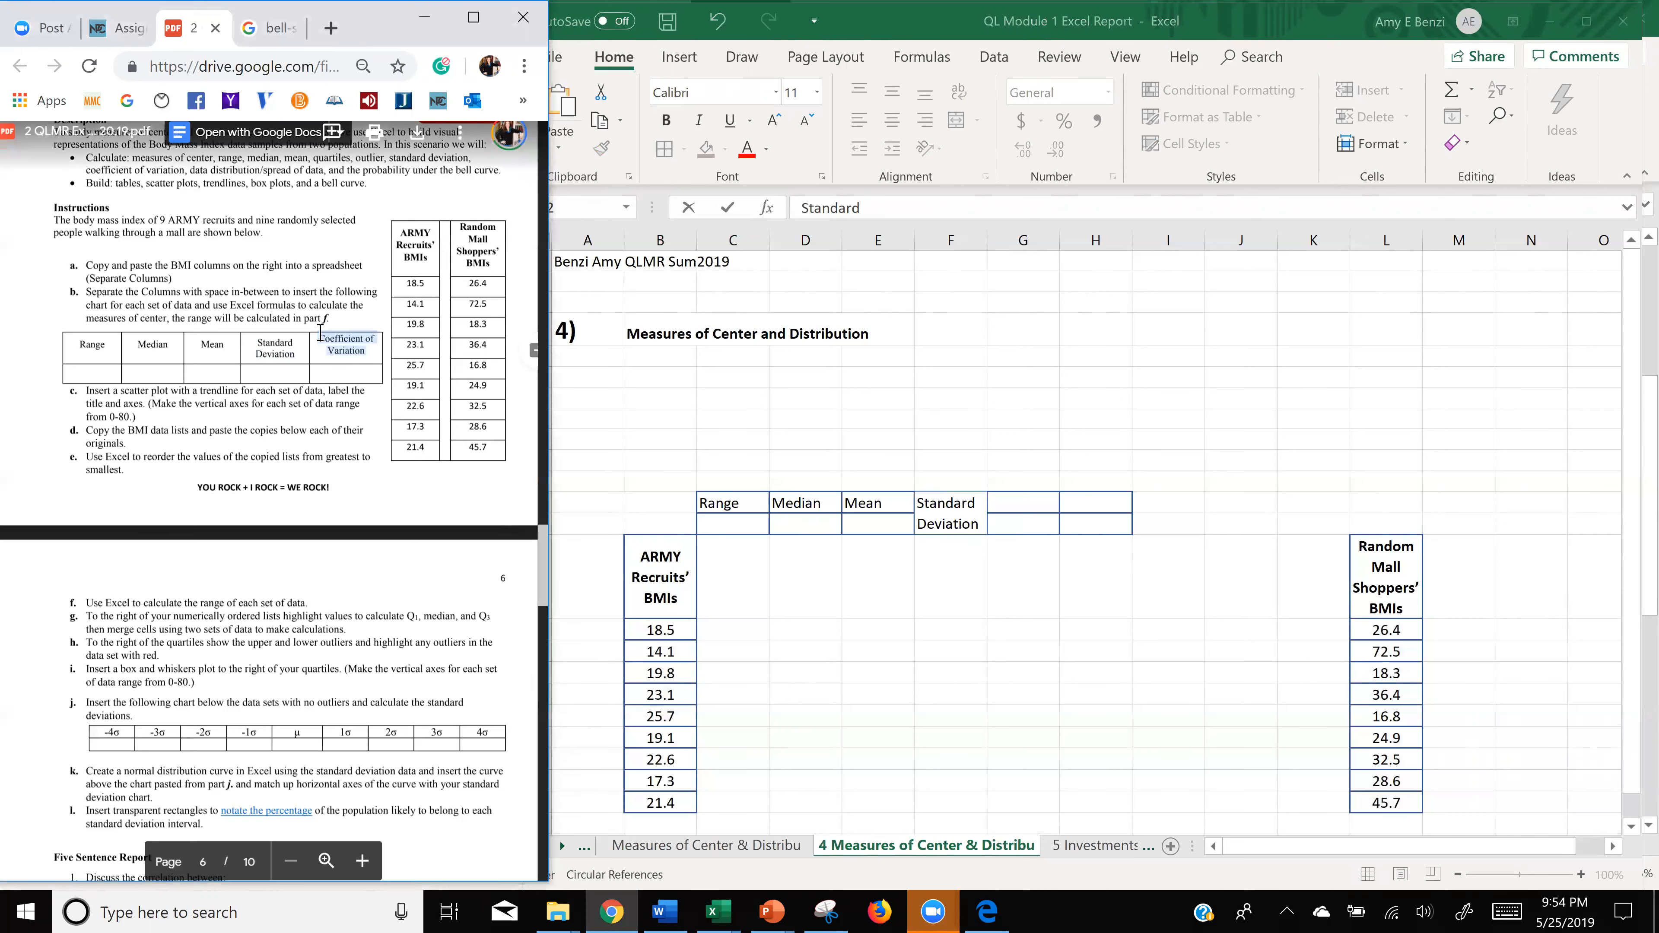
pyautogui.click(1011, 511)
pyautogui.doubleClick(1015, 517)
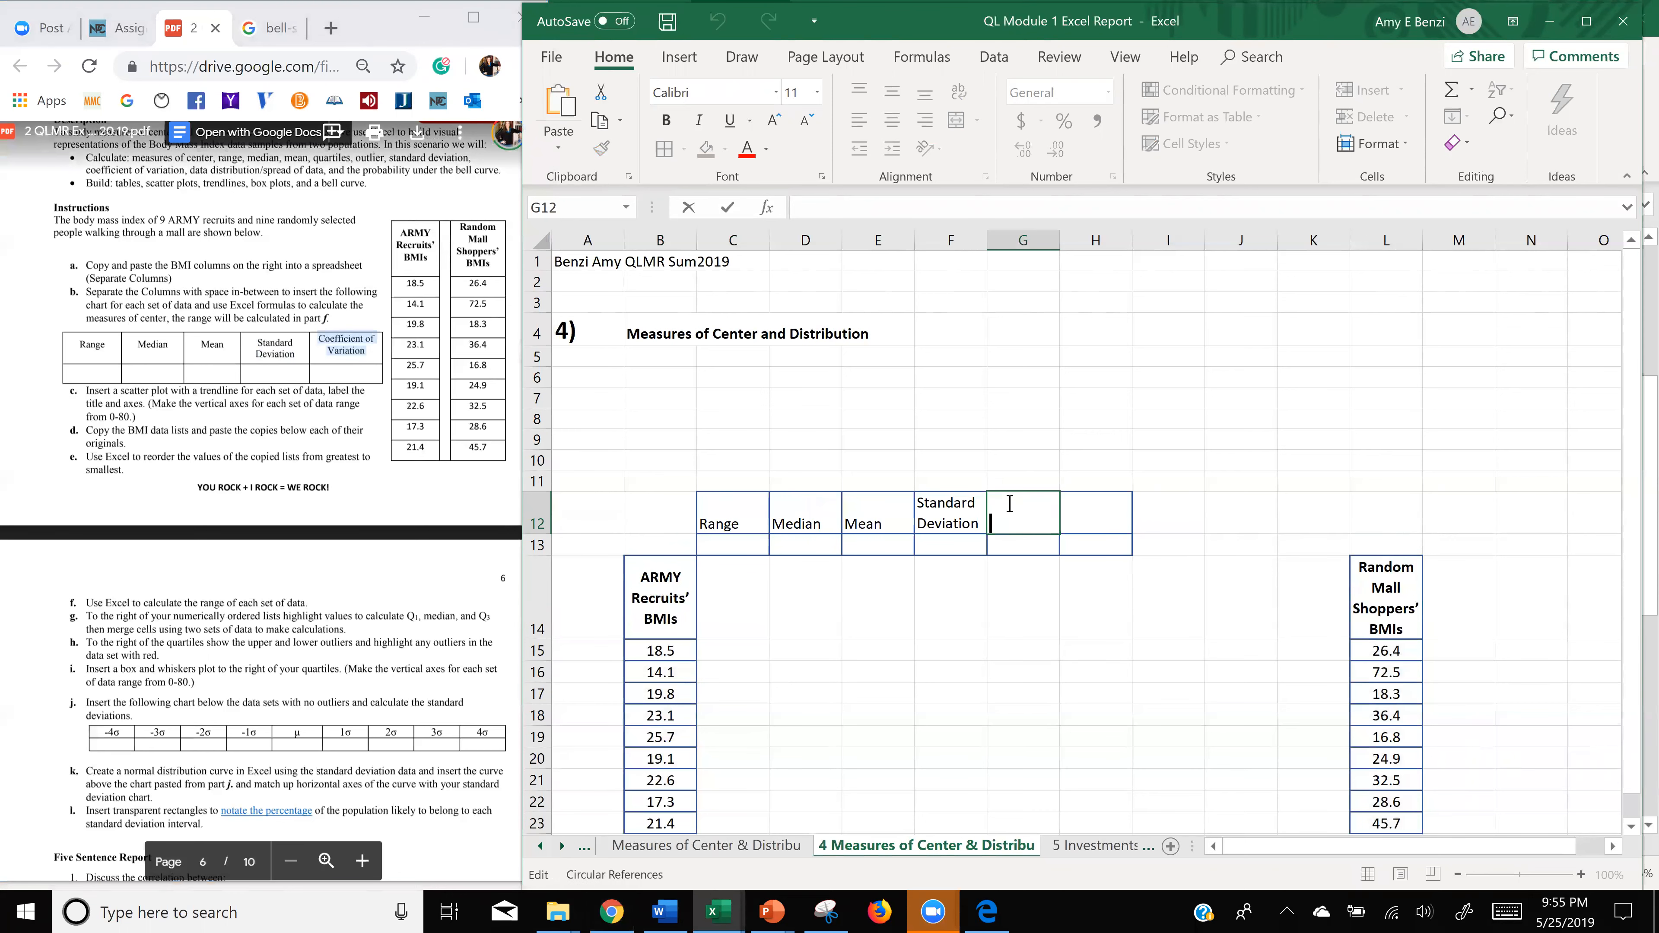
pyautogui.hotkey('ctrl', 'v')
pyautogui.click(989, 620)
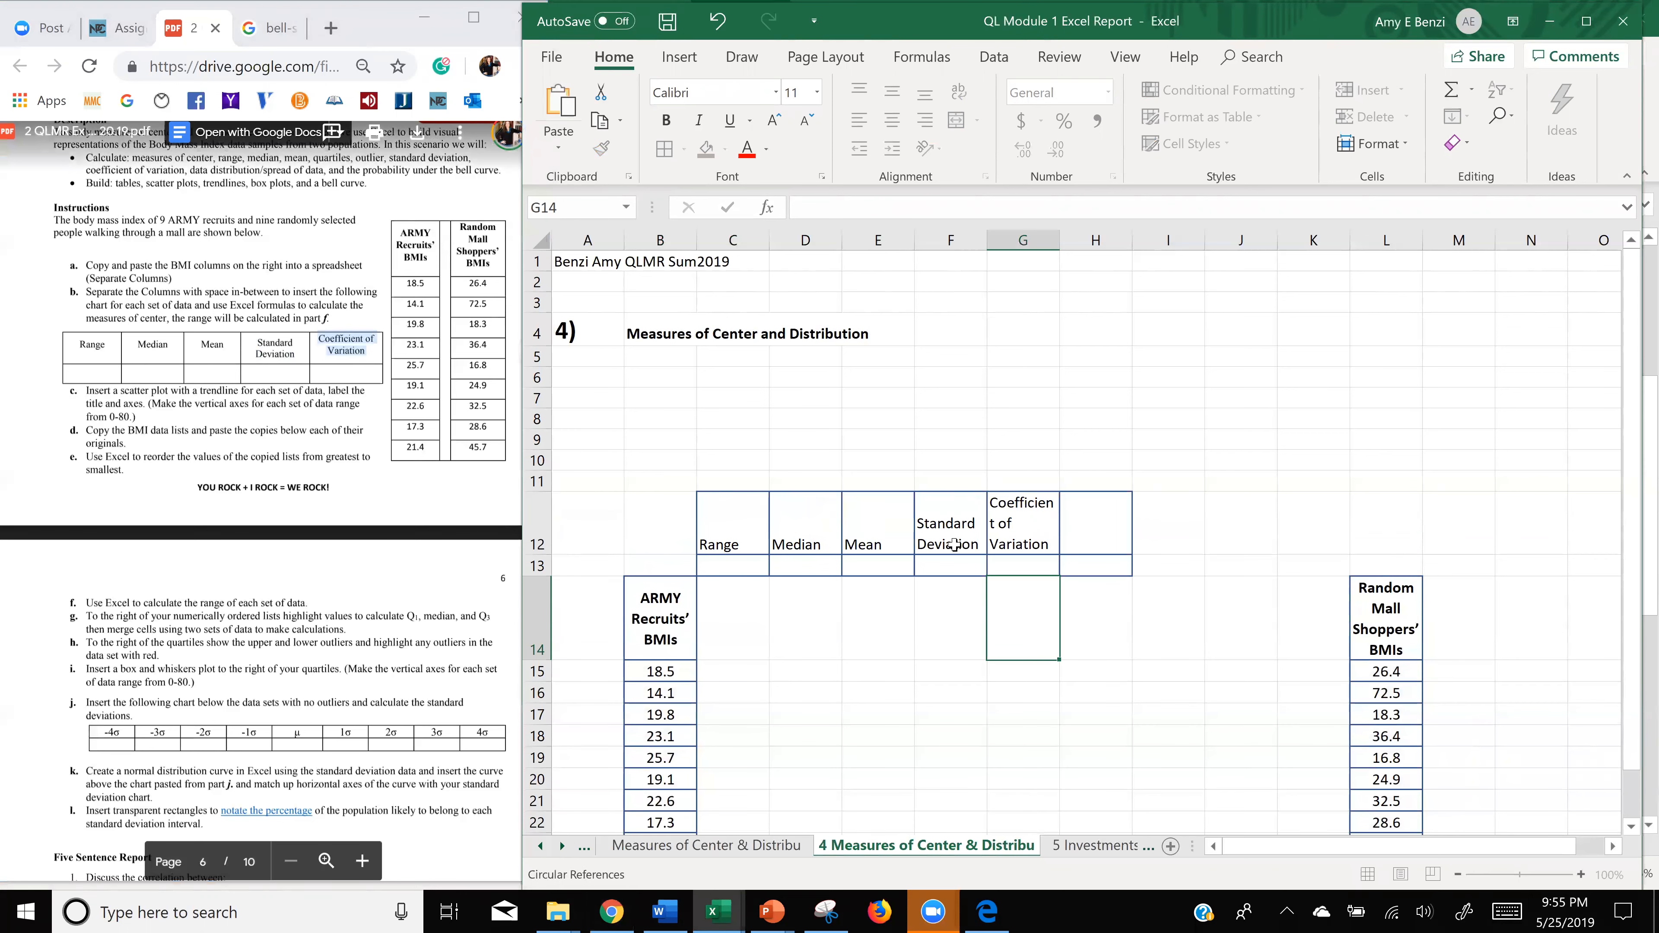
pyautogui.moveTo(1060, 241); pyautogui.dragTo(1080, 240)
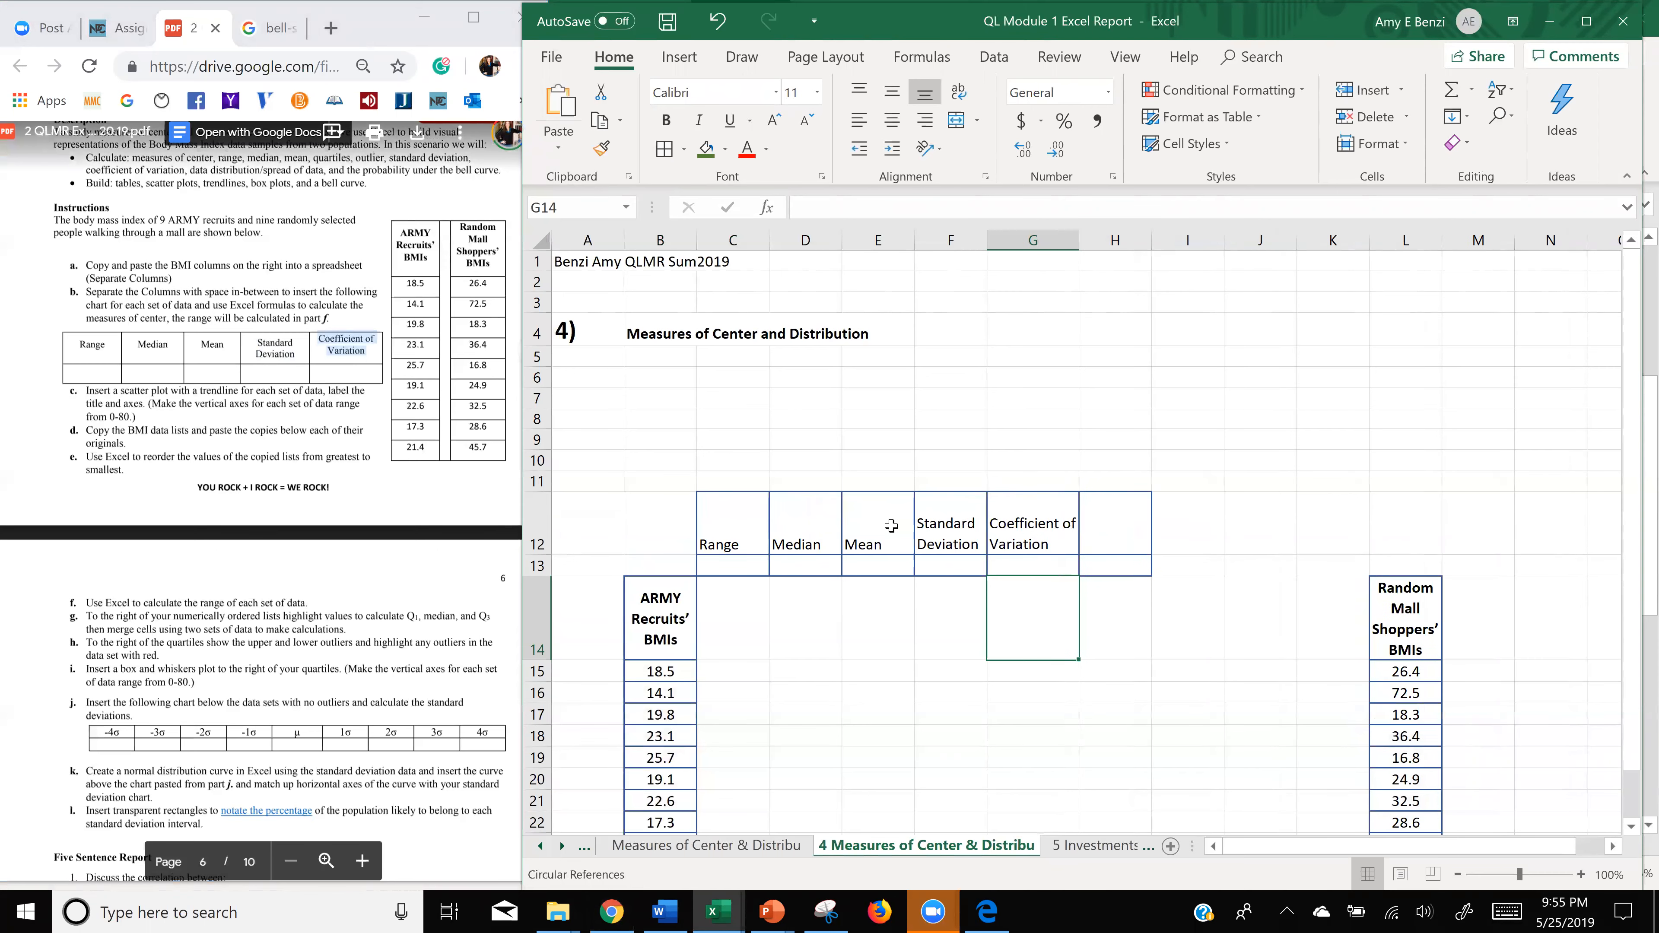
# - Center the chart headings in C12:H12 both horizontally and vertically
pyautogui.moveTo(733, 528); pyautogui.dragTo(1114, 529)
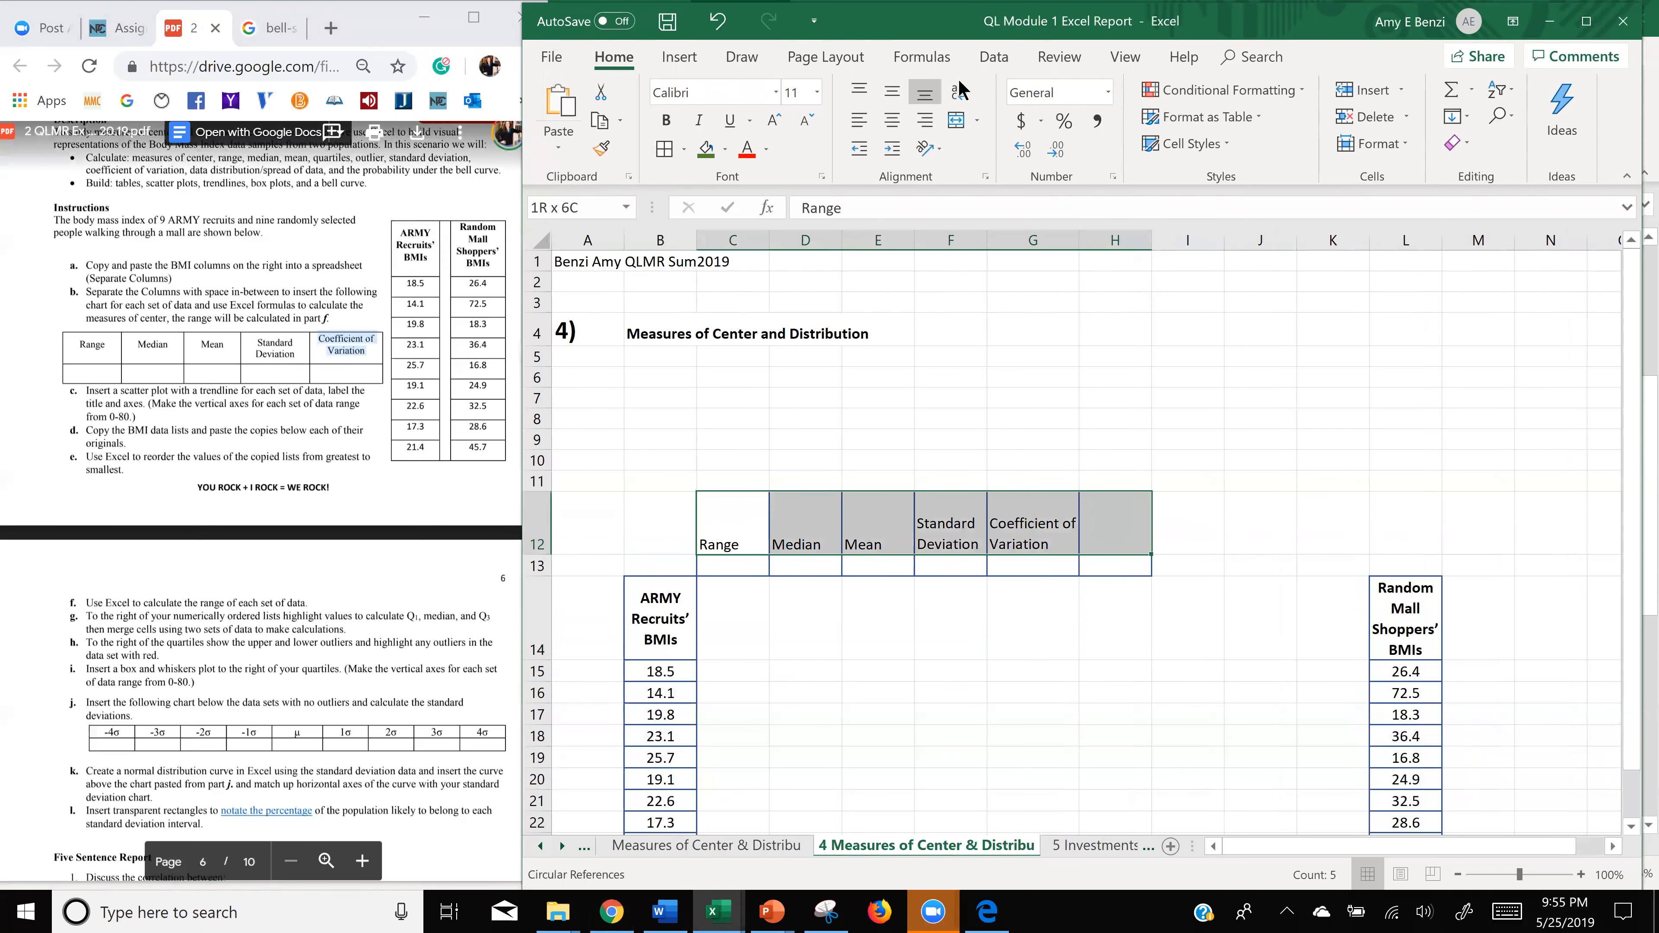
pyautogui.click(892, 121)
pyautogui.click(921, 552)
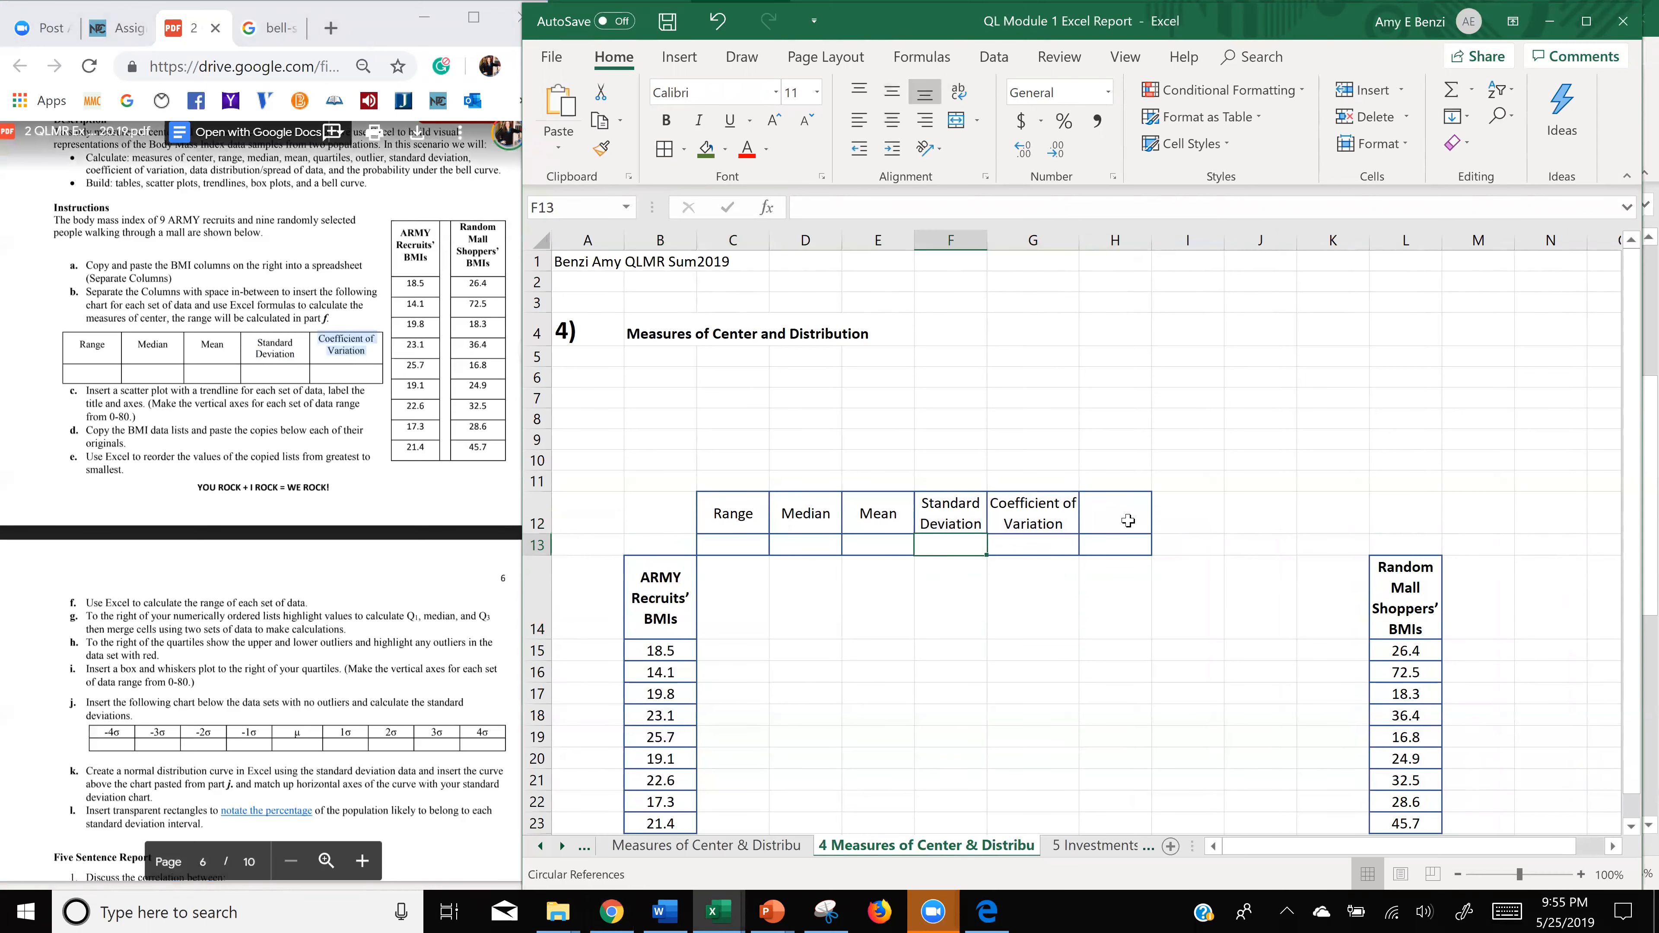
# - Remove the borders from the unused chart cells H12:H13
pyautogui.moveTo(1127, 522); pyautogui.dragTo(1115, 543)
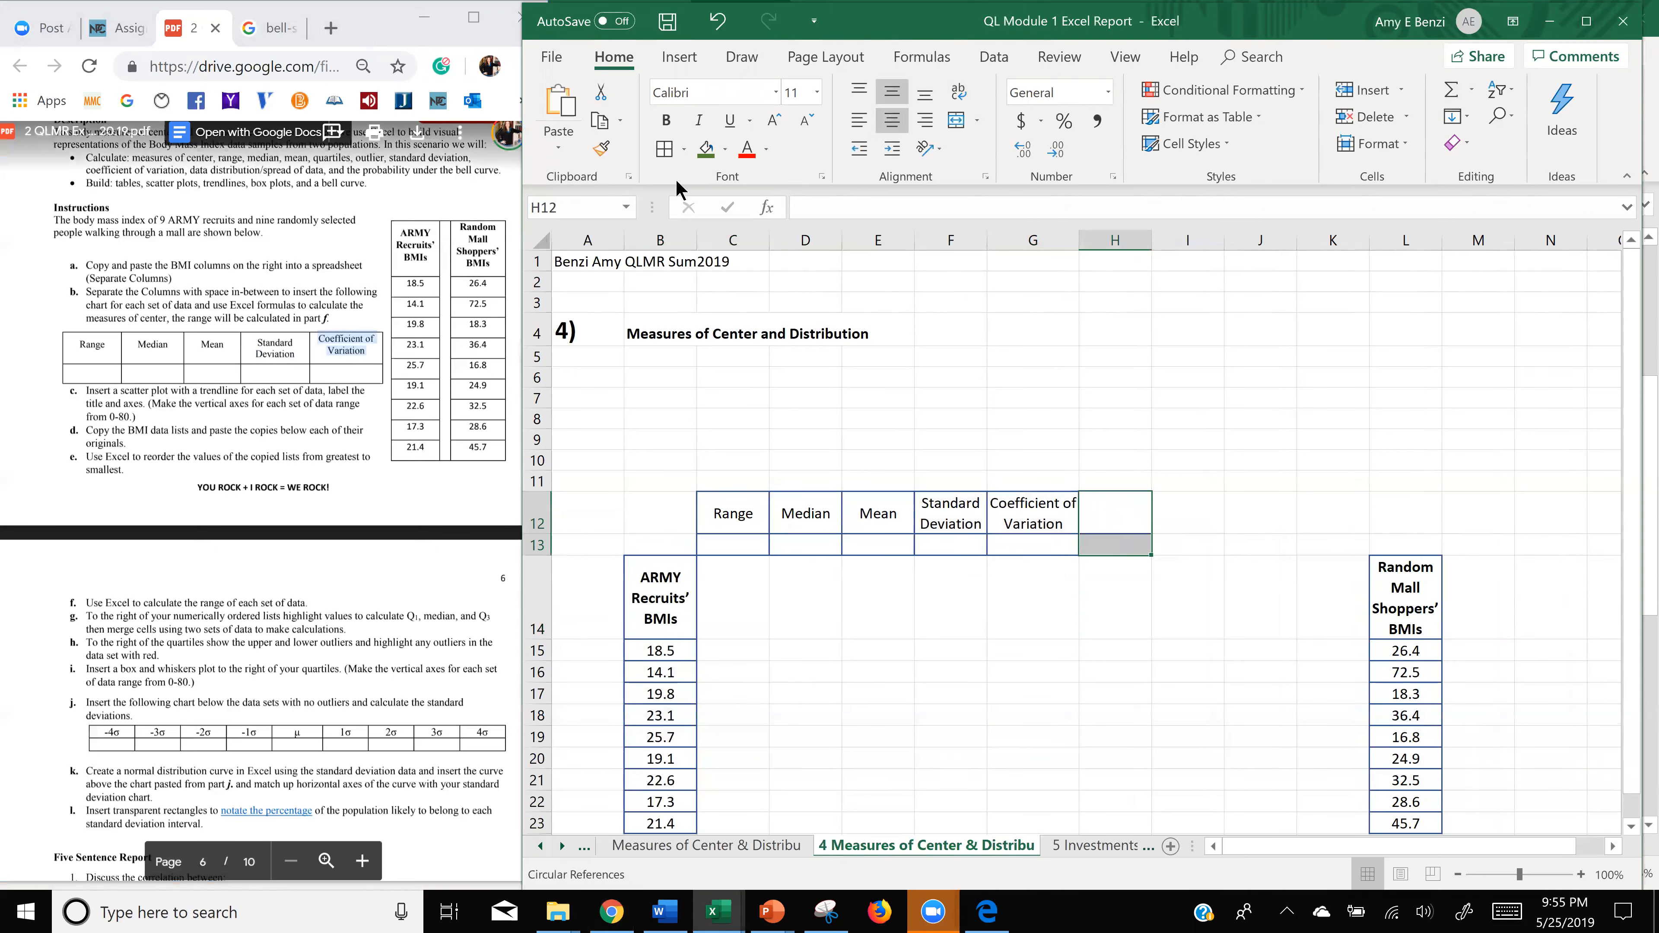
pyautogui.click(683, 150)
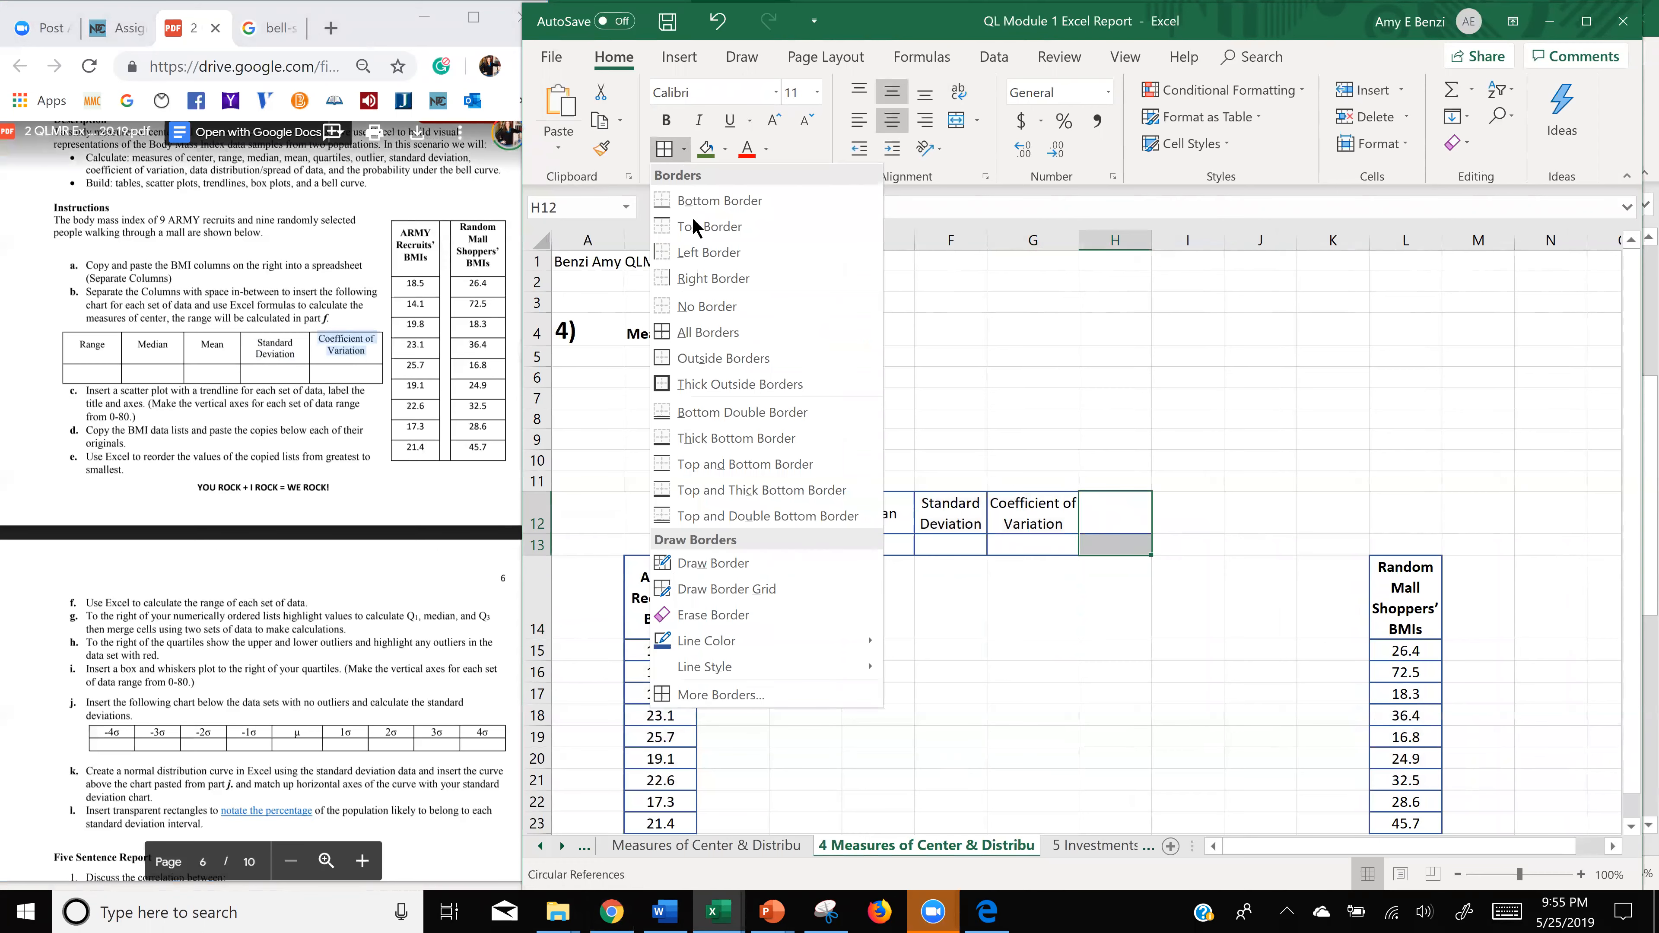
pyautogui.click(696, 315)
pyautogui.click(973, 581)
# - Apply all borders to the chart cells C12:G13 and widen column G slightly more
pyautogui.moveTo(762, 506); pyautogui.dragTo(1032, 544)
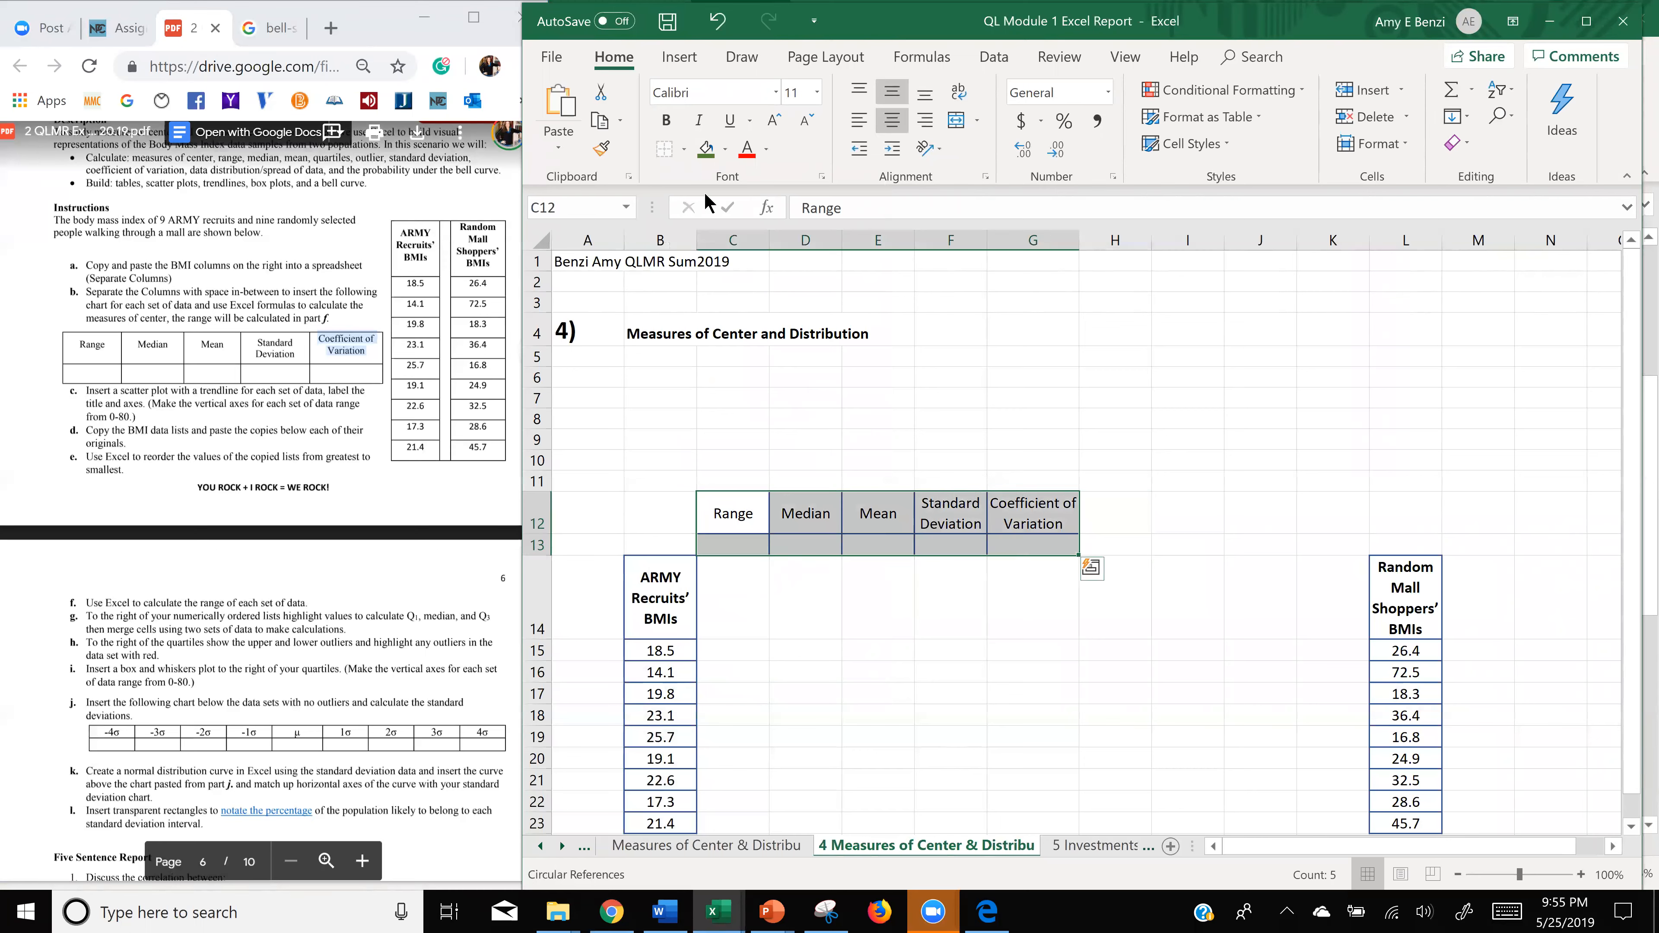
pyautogui.click(684, 150)
pyautogui.click(709, 341)
pyautogui.click(1131, 667)
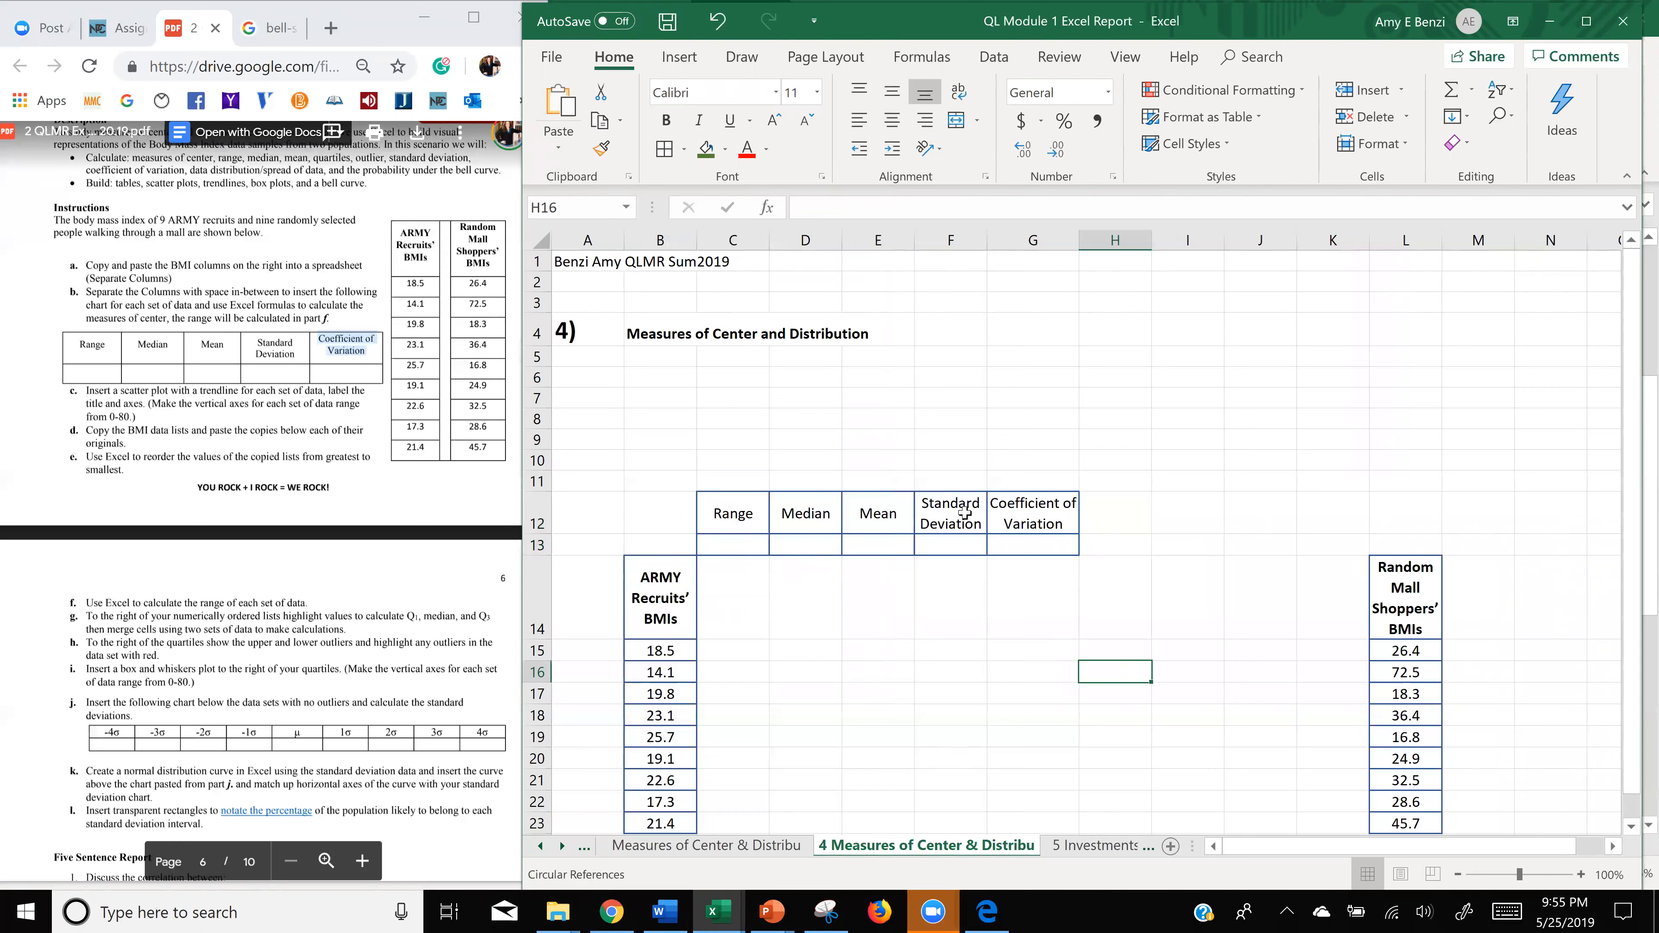
pyautogui.moveTo(1086, 243); pyautogui.dragTo(1093, 243)
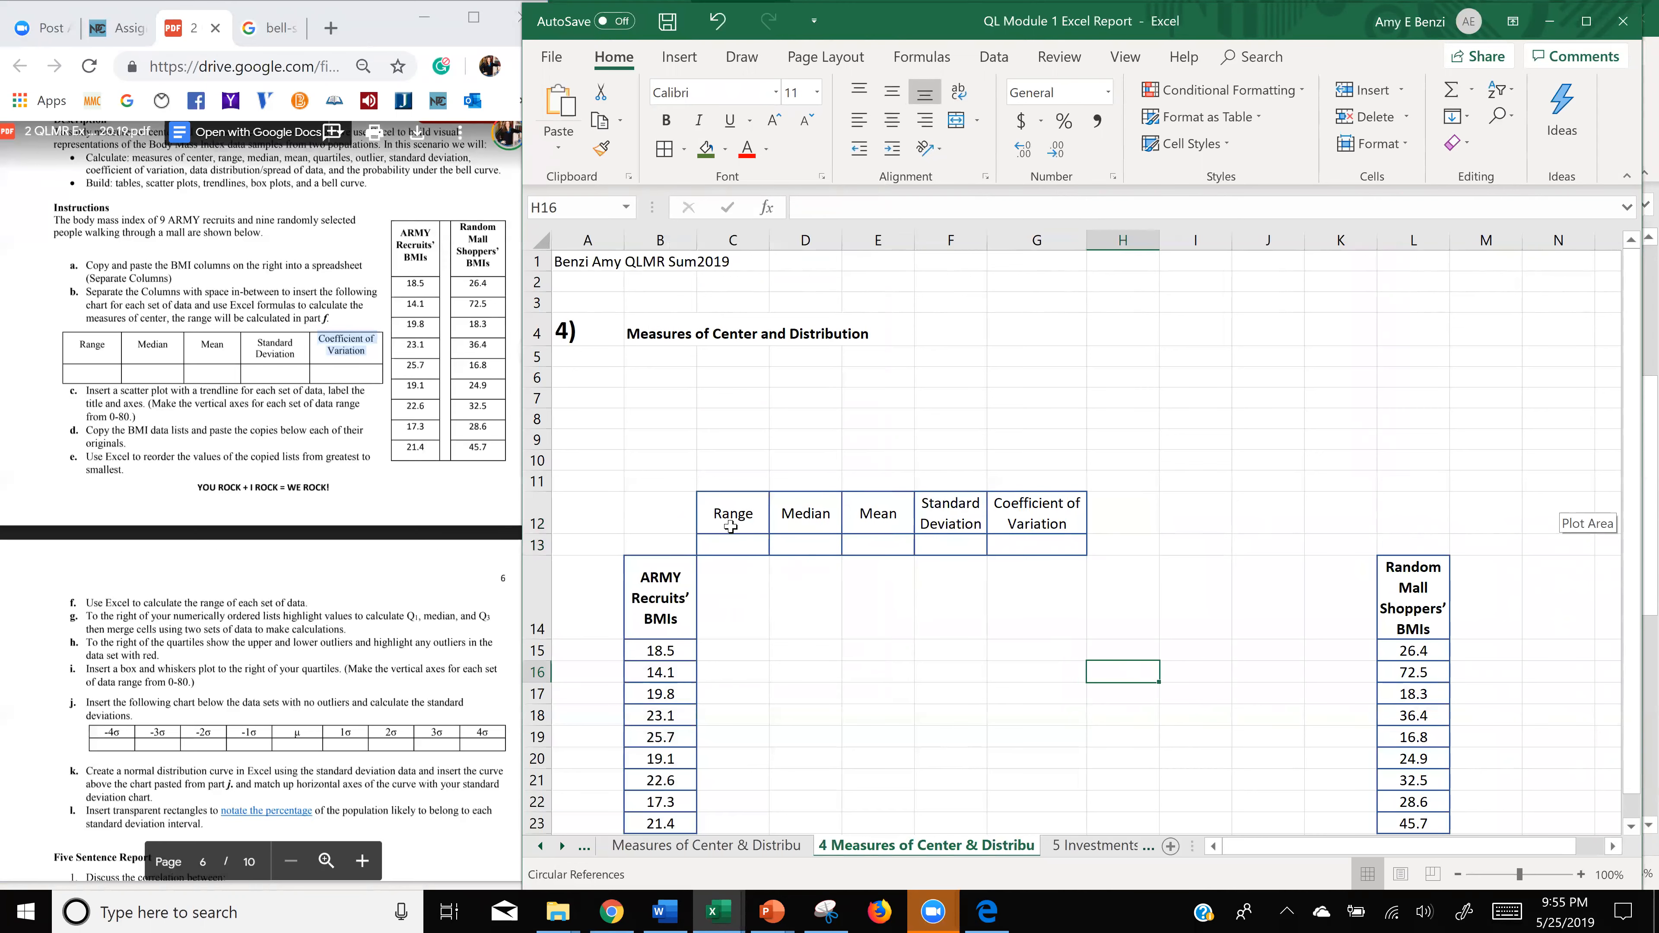
# - Calculate the median of the ARMY recruits' BMIs in cell D13 with the MEDIAN function over B15:B23
pyautogui.scroll(-1, 843, 564)
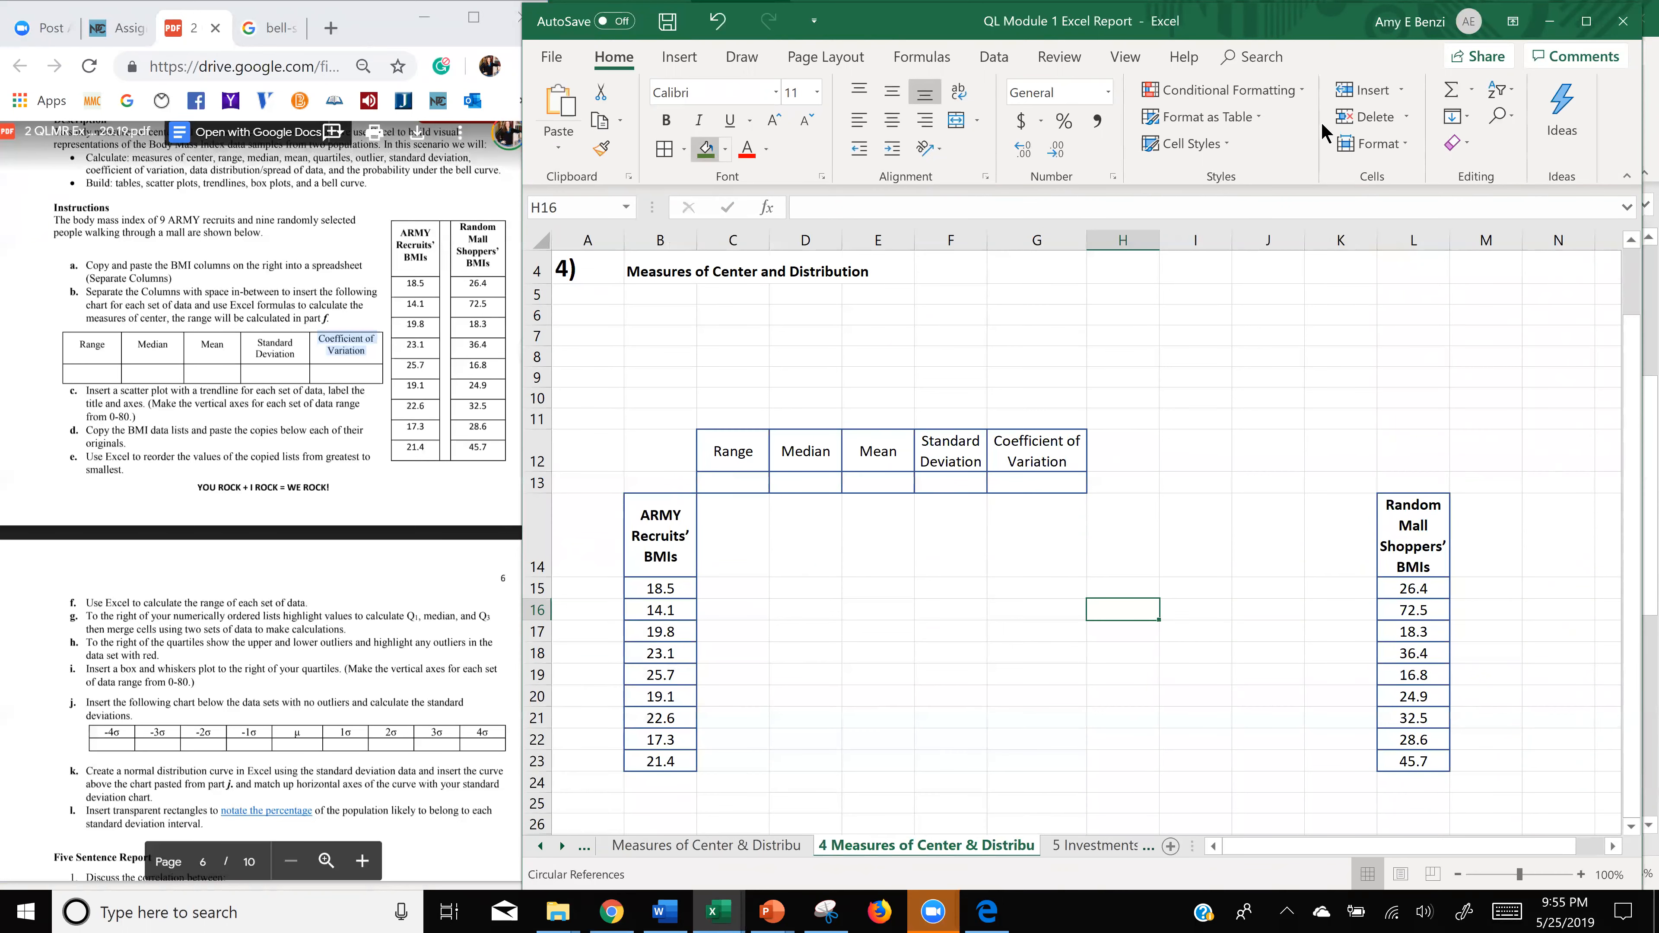
pyautogui.click(1586, 25)
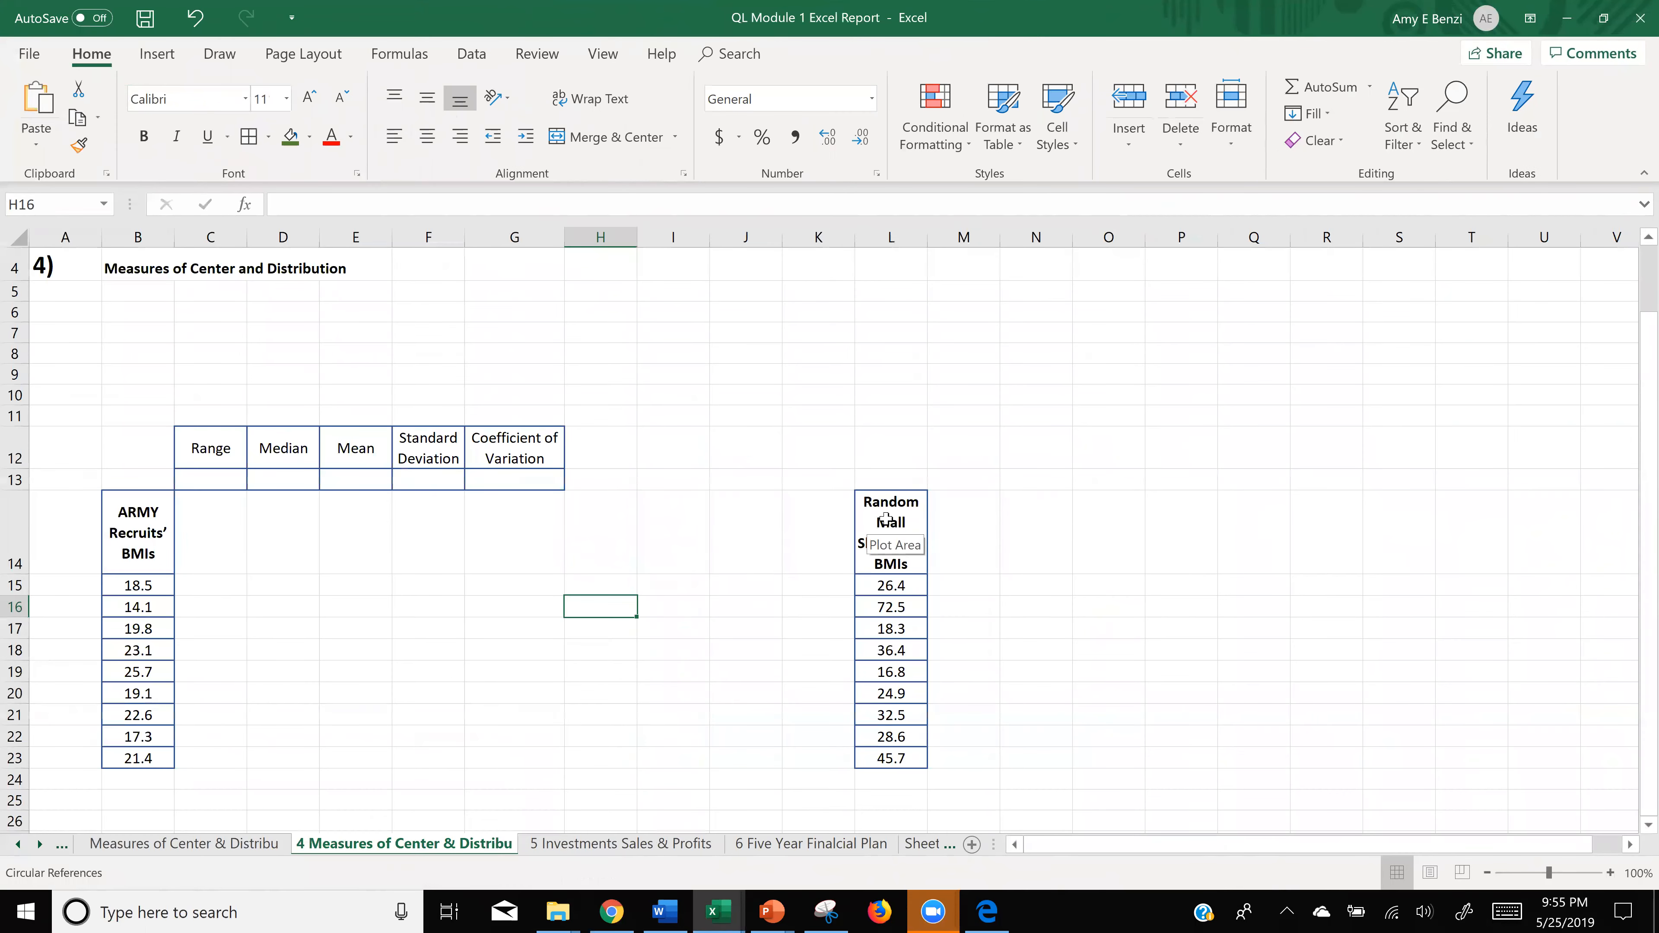
pyautogui.scroll(3, 886, 520)
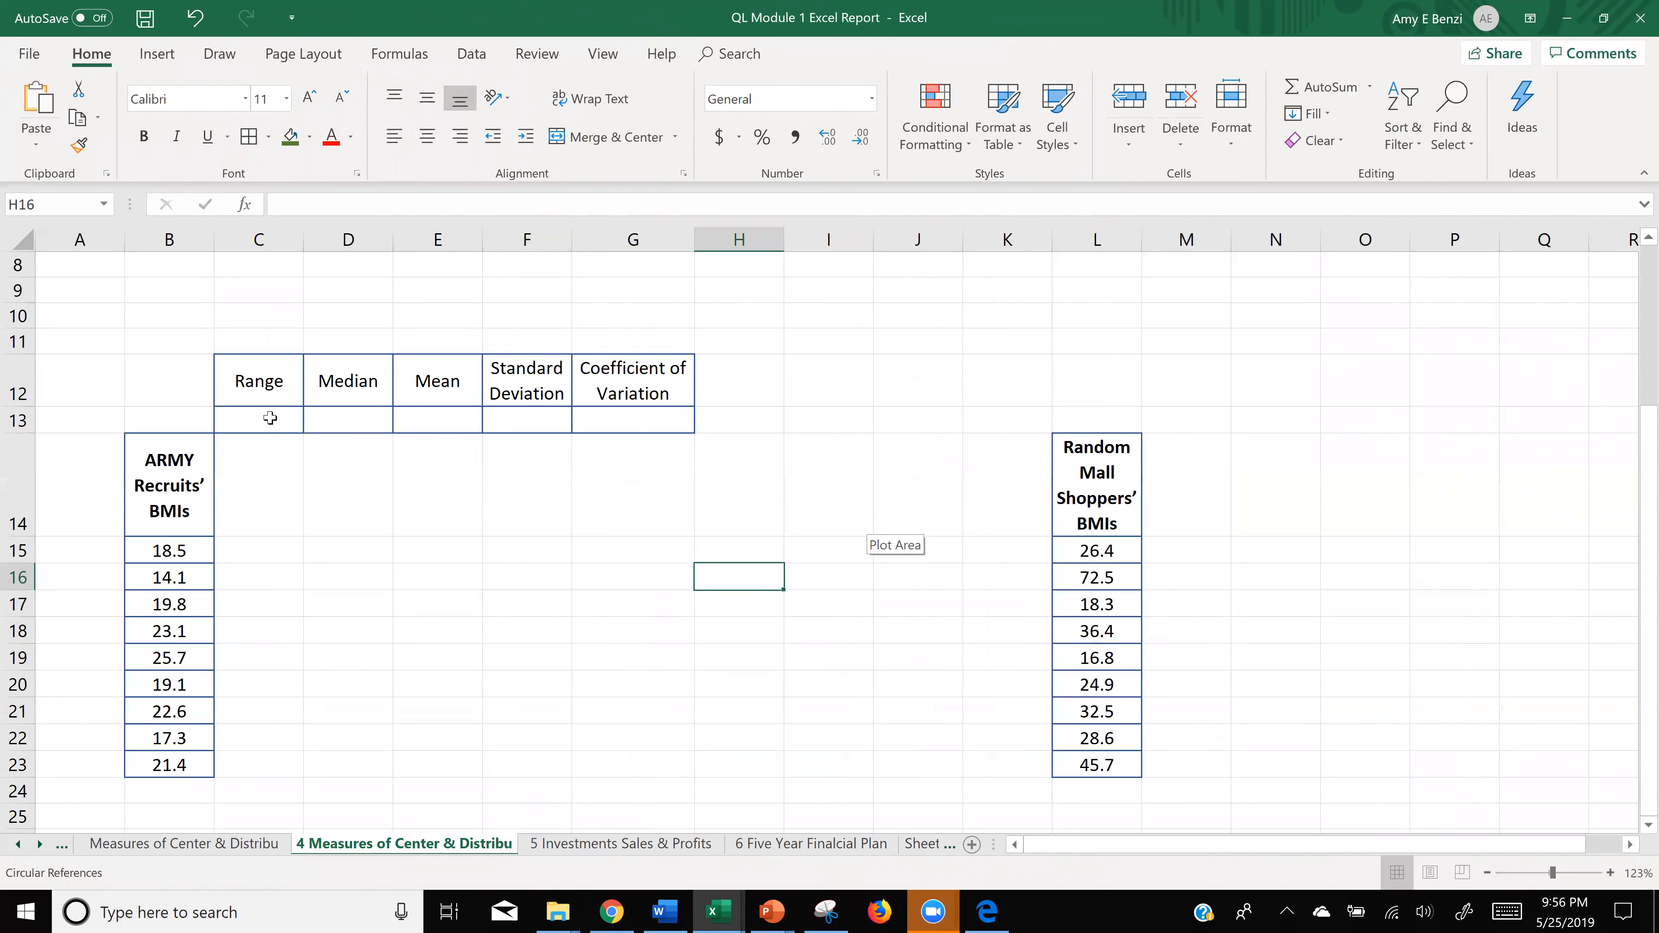
pyautogui.doubleClick(351, 422)
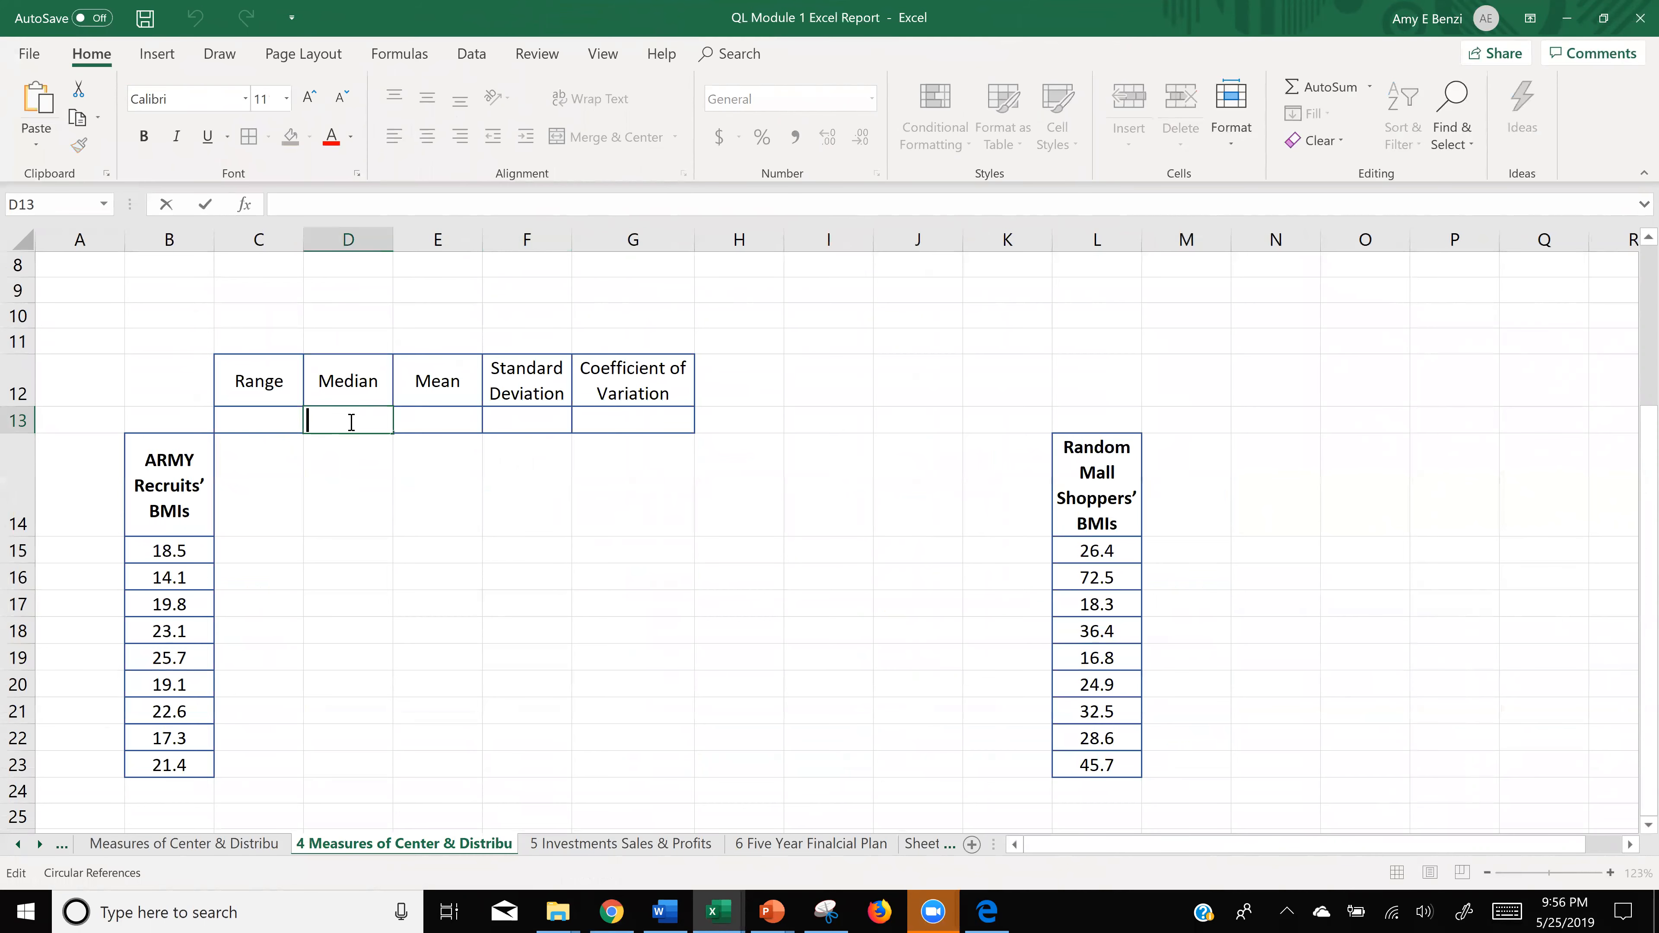
pyautogui.write('=')
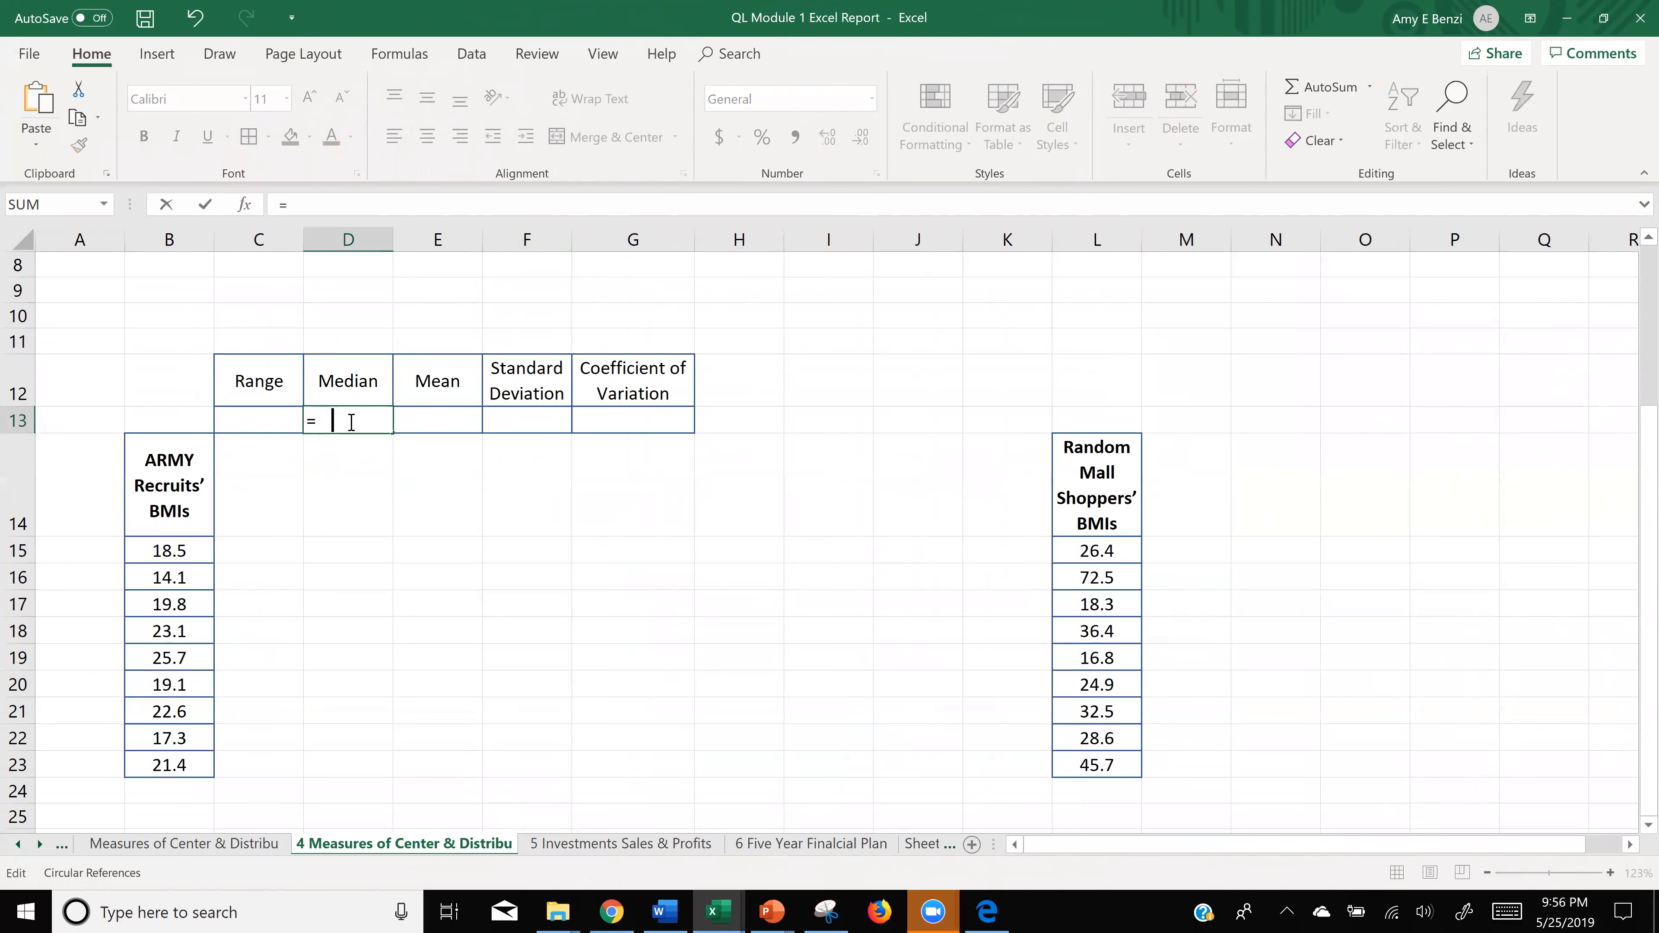
pyautogui.write('med')
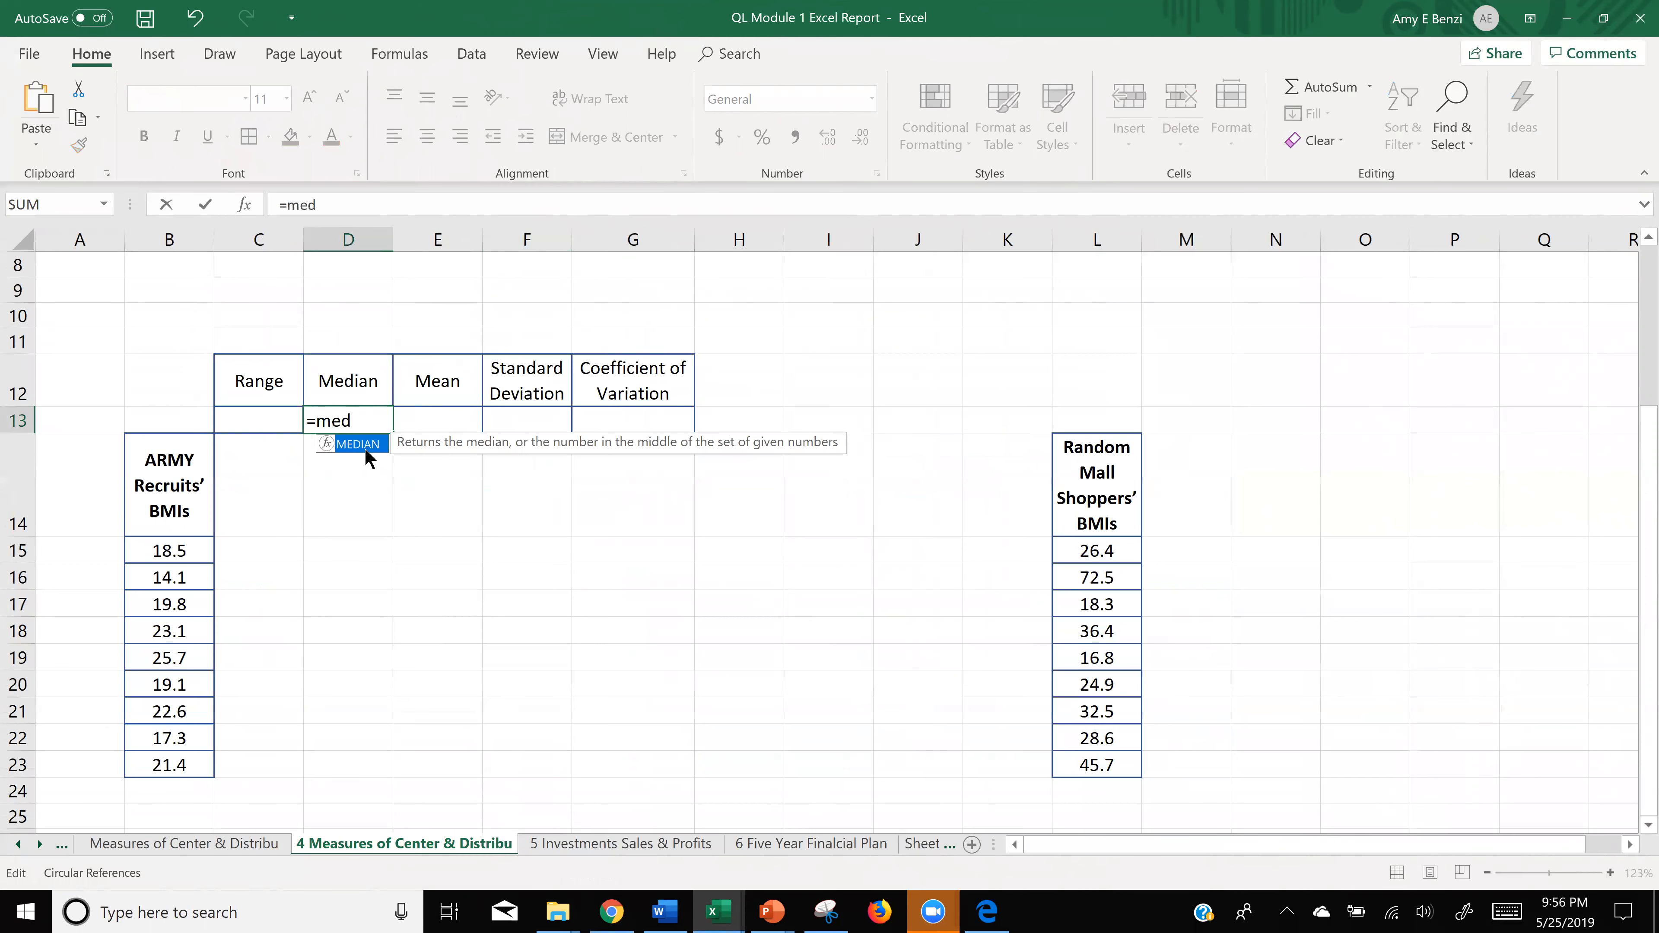
pyautogui.doubleClick(369, 444)
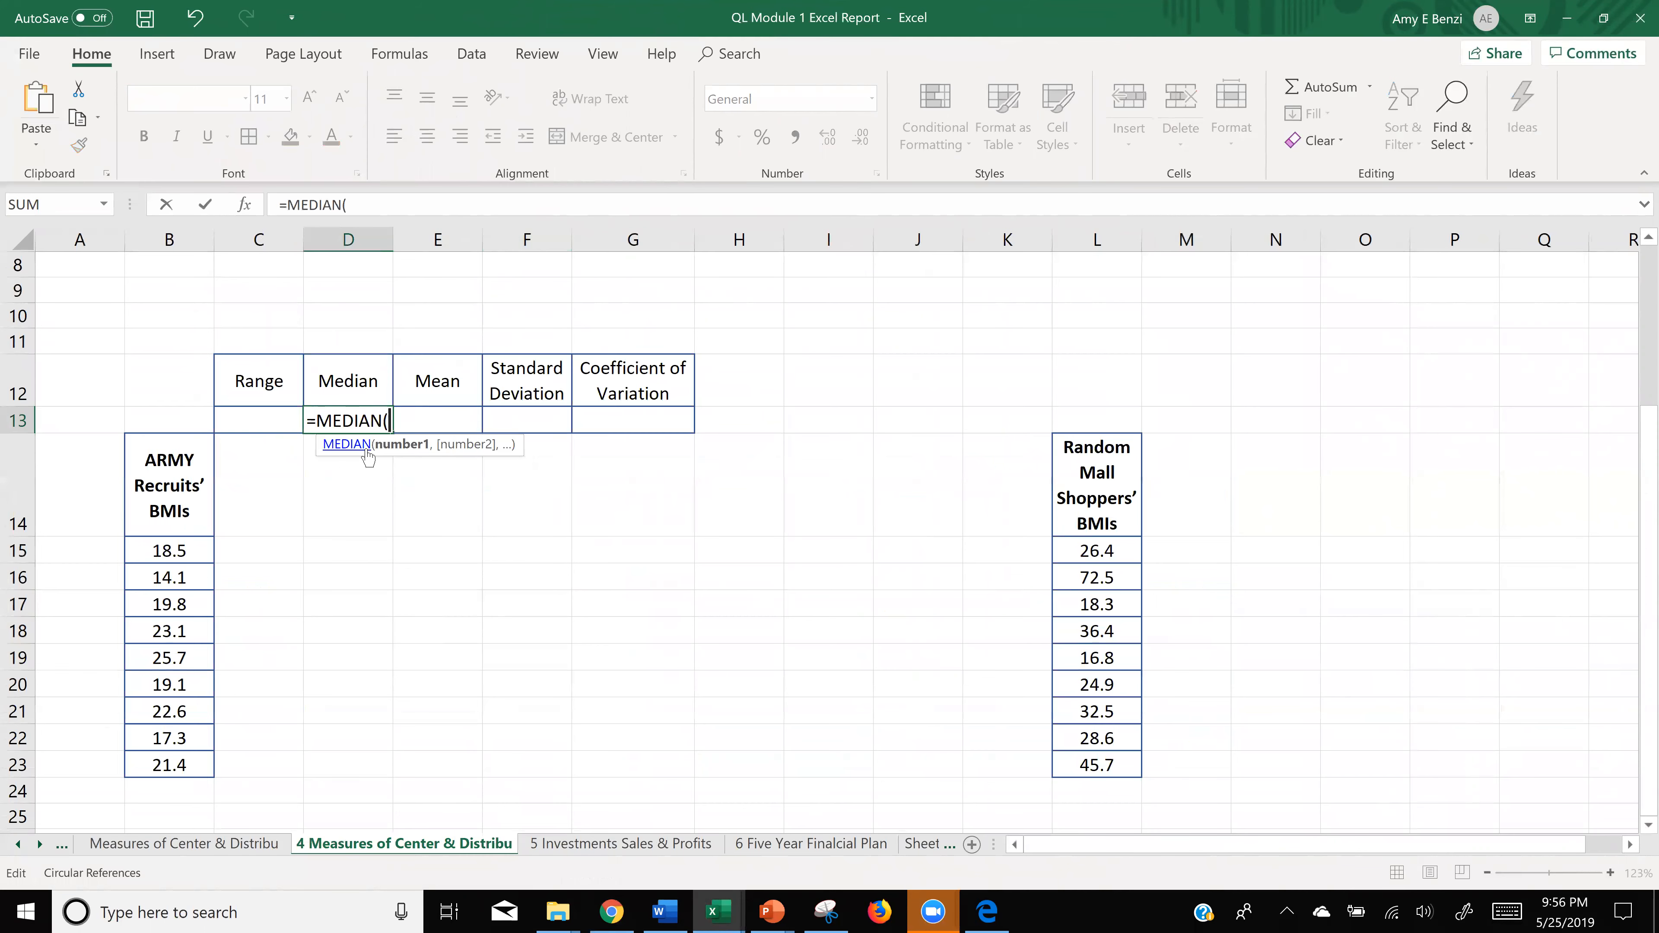
pyautogui.moveTo(165, 555); pyautogui.dragTo(162, 761)
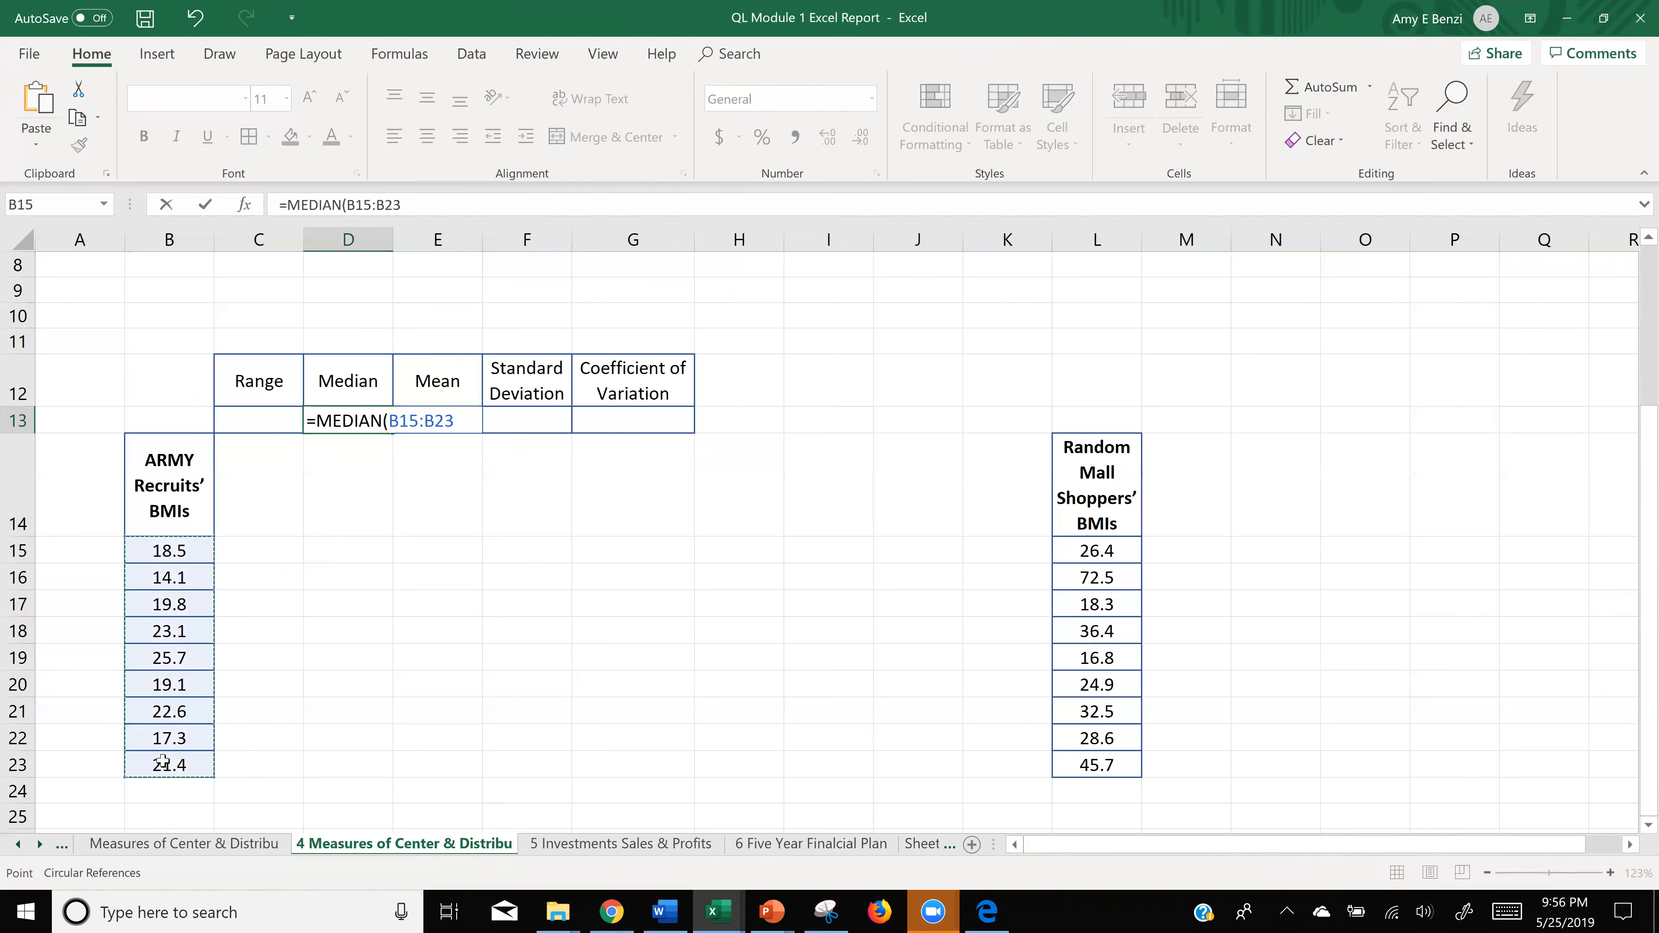
pyautogui.press('Return')
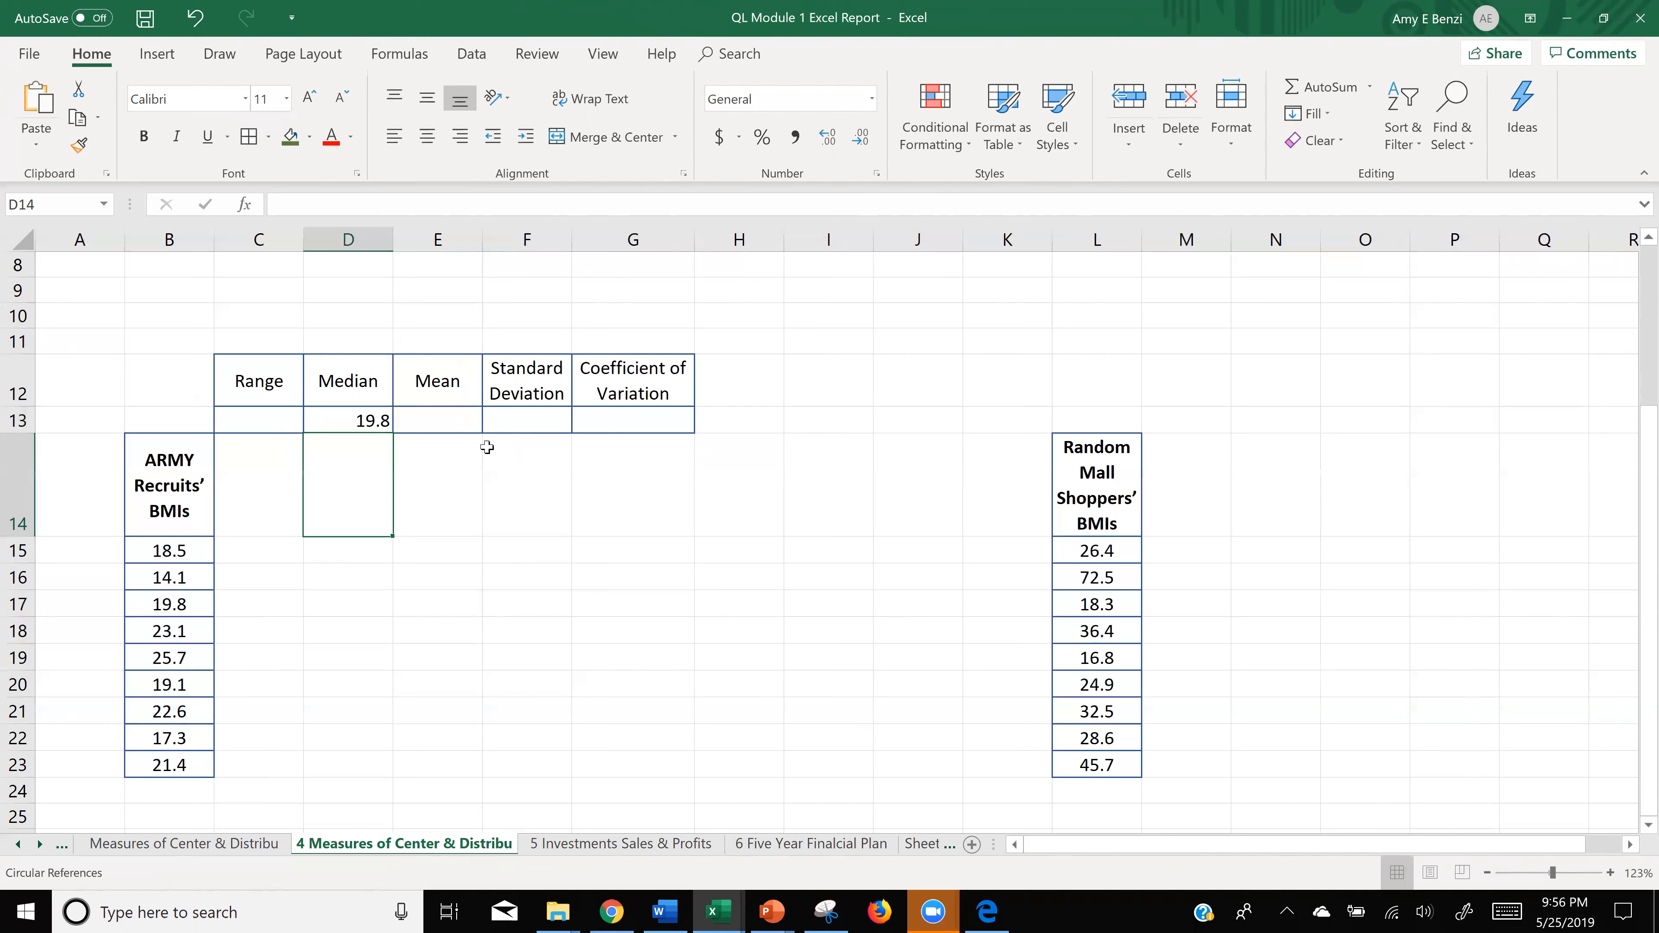
# - Calculate the mean of the ARMY recruits' BMIs in cell E13 with the AVERAGE function over B15:B23
pyautogui.doubleClick(459, 416)
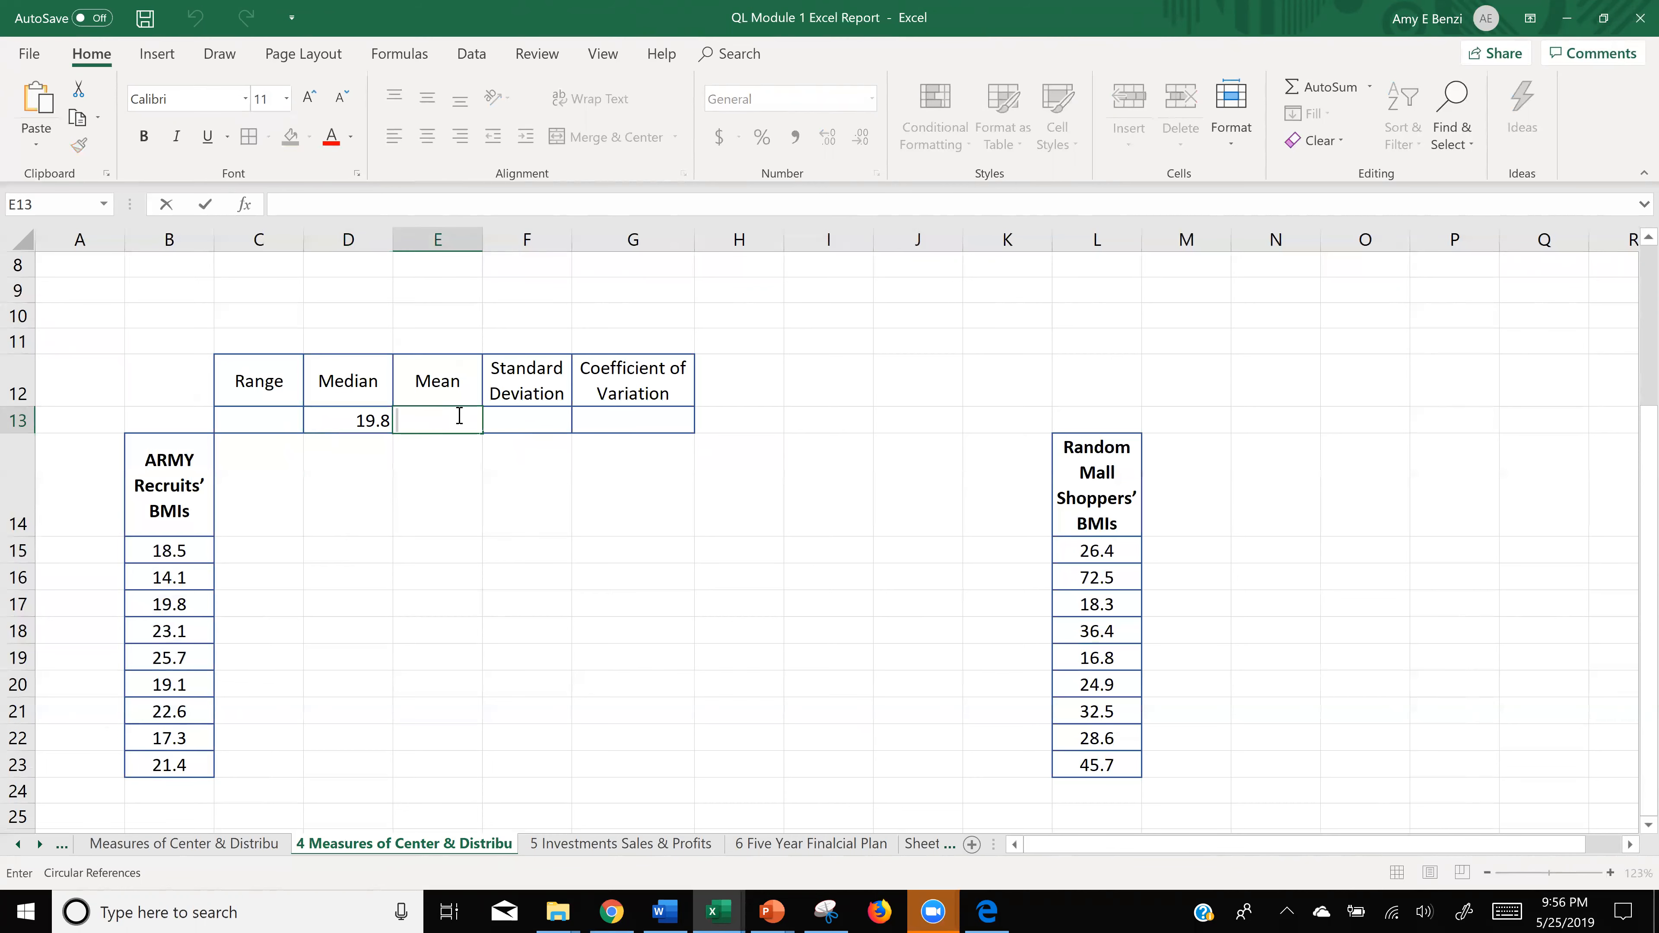
pyautogui.write('=aver')
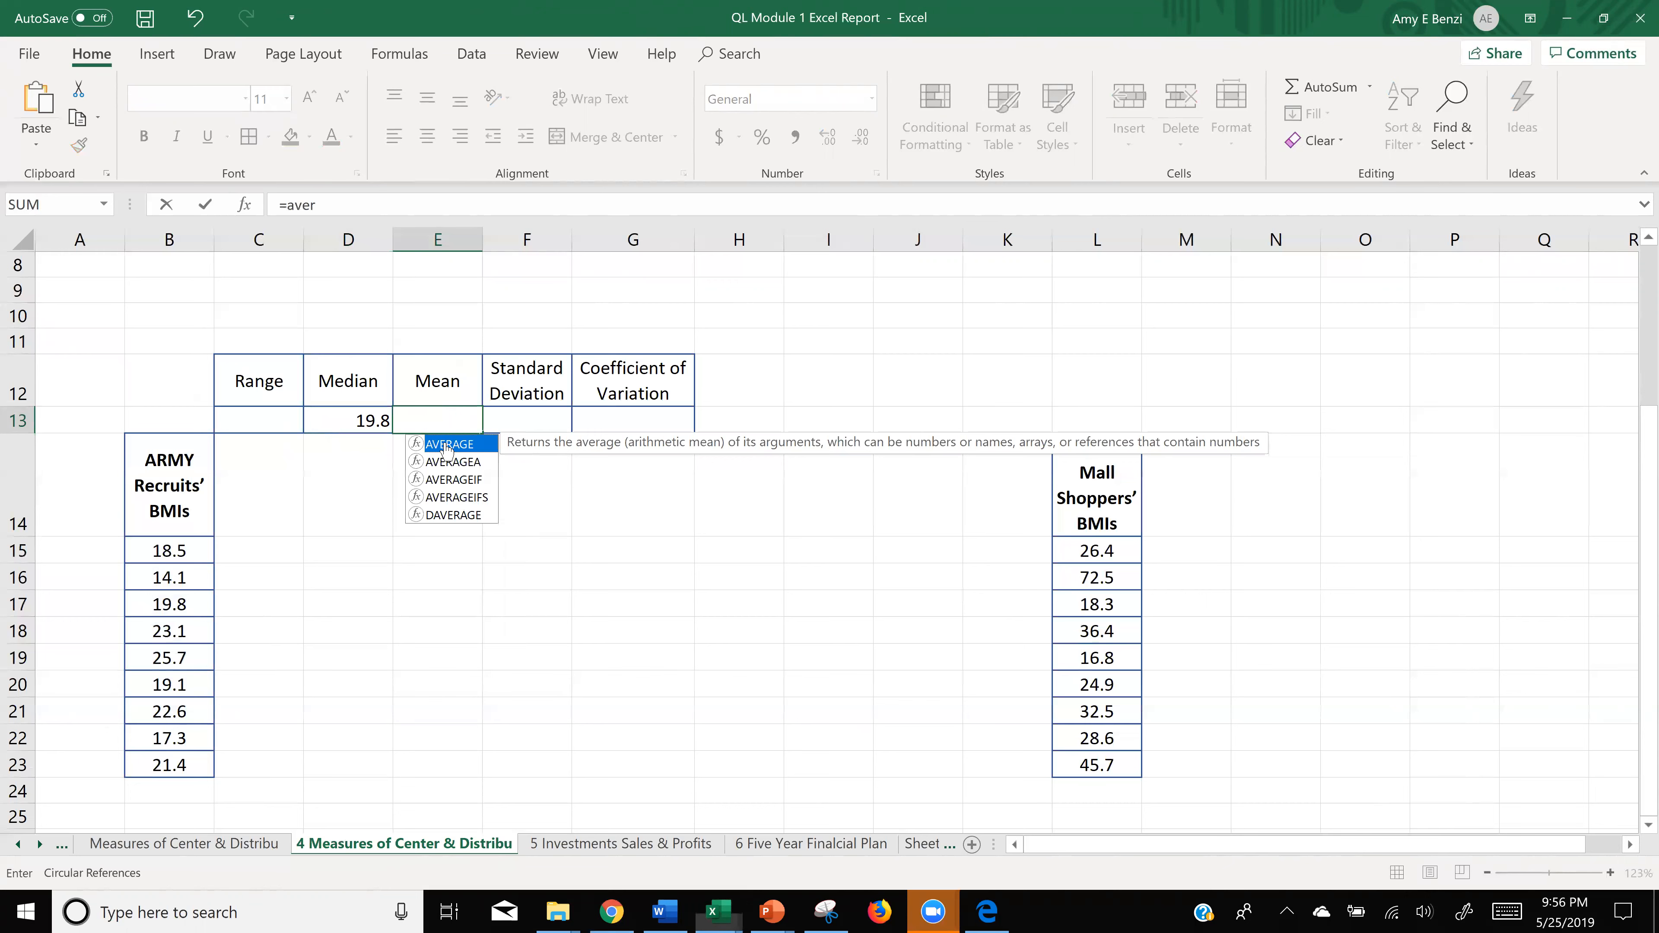
pyautogui.doubleClick(449, 447)
pyautogui.moveTo(195, 550); pyautogui.dragTo(181, 771)
pyautogui.press('Return')
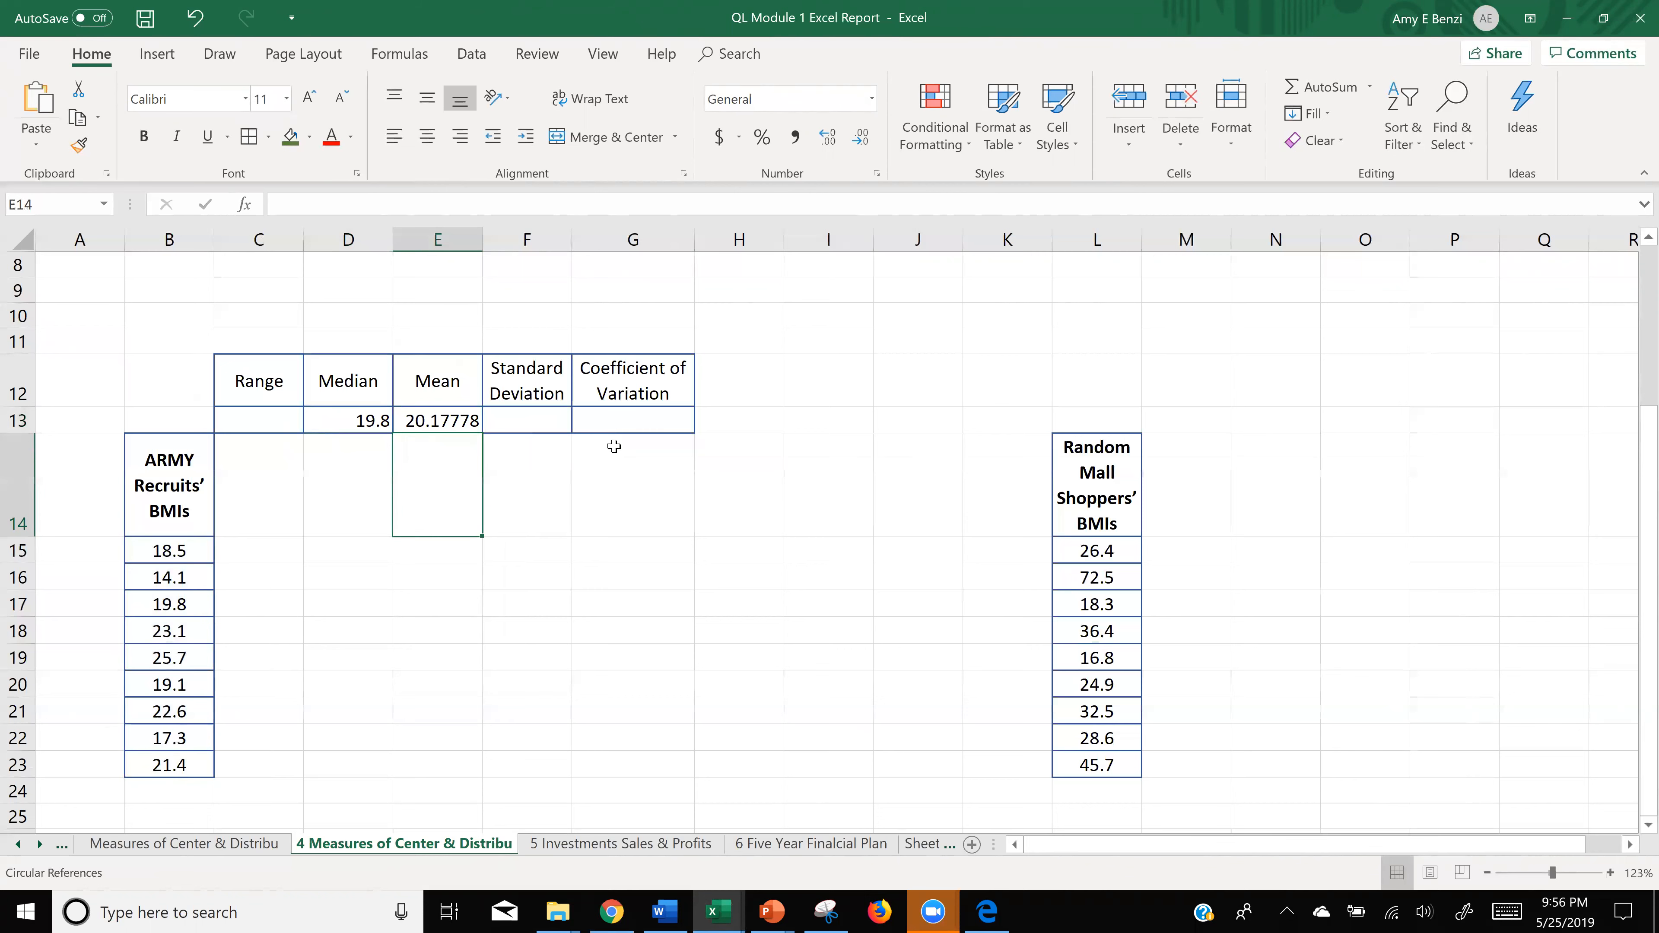
# - Calculate the standard deviation of the ARMY recruits' BMIs in cell F13 with the STDEV function over B15:B23
pyautogui.doubleClick(516, 422)
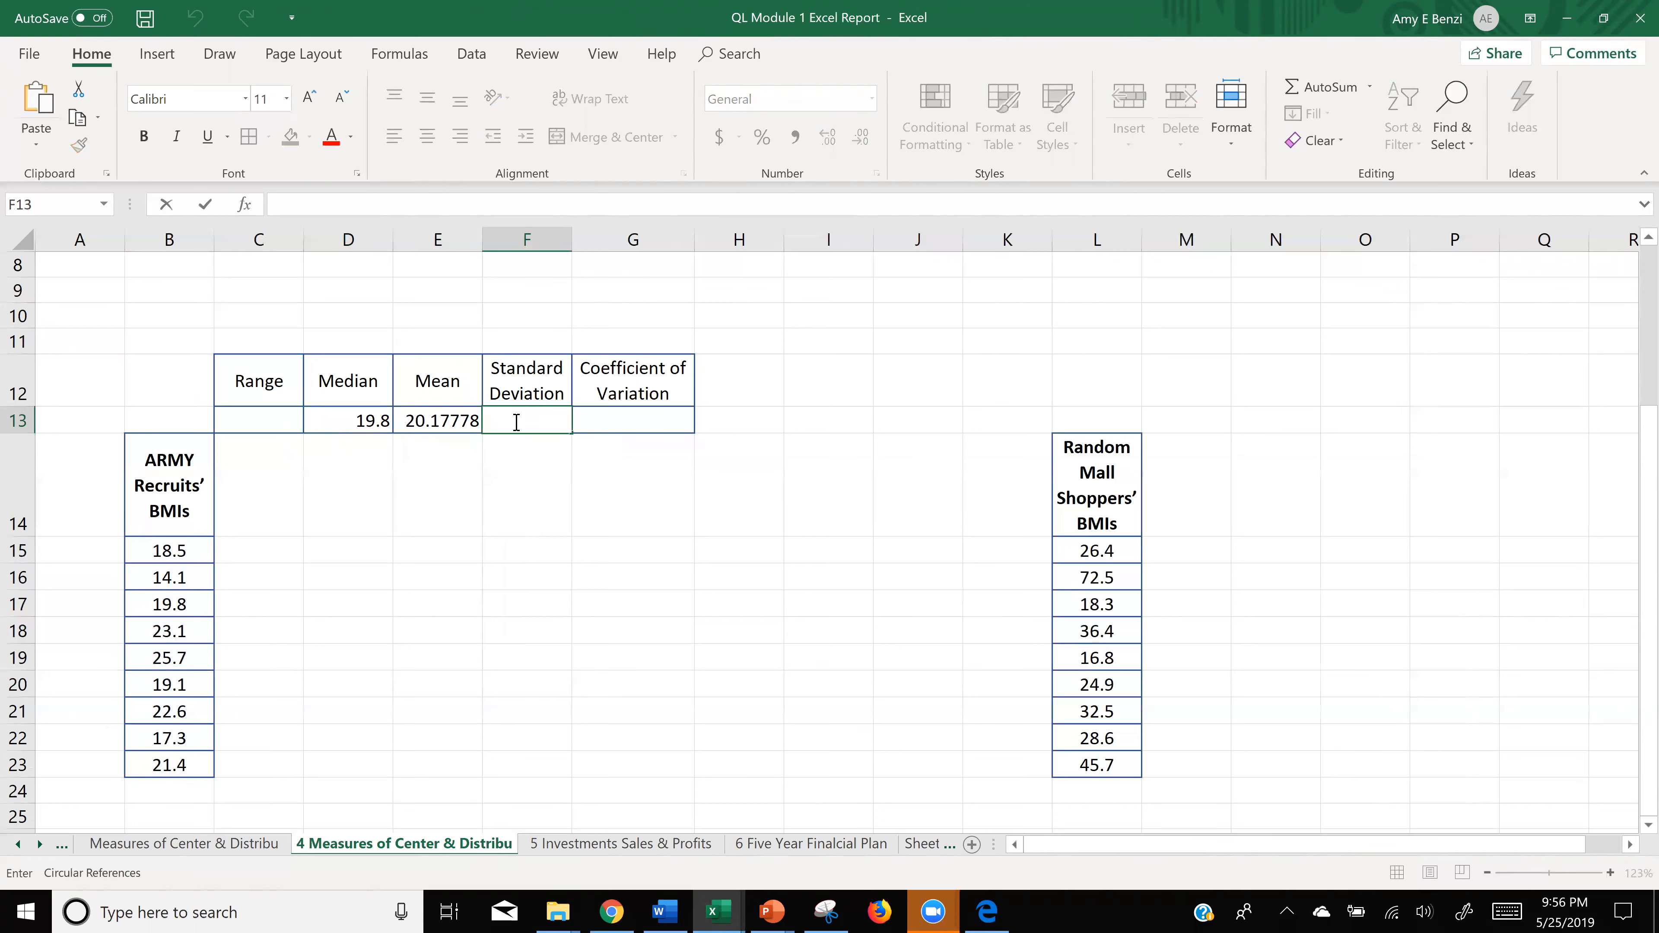
pyautogui.write('=')
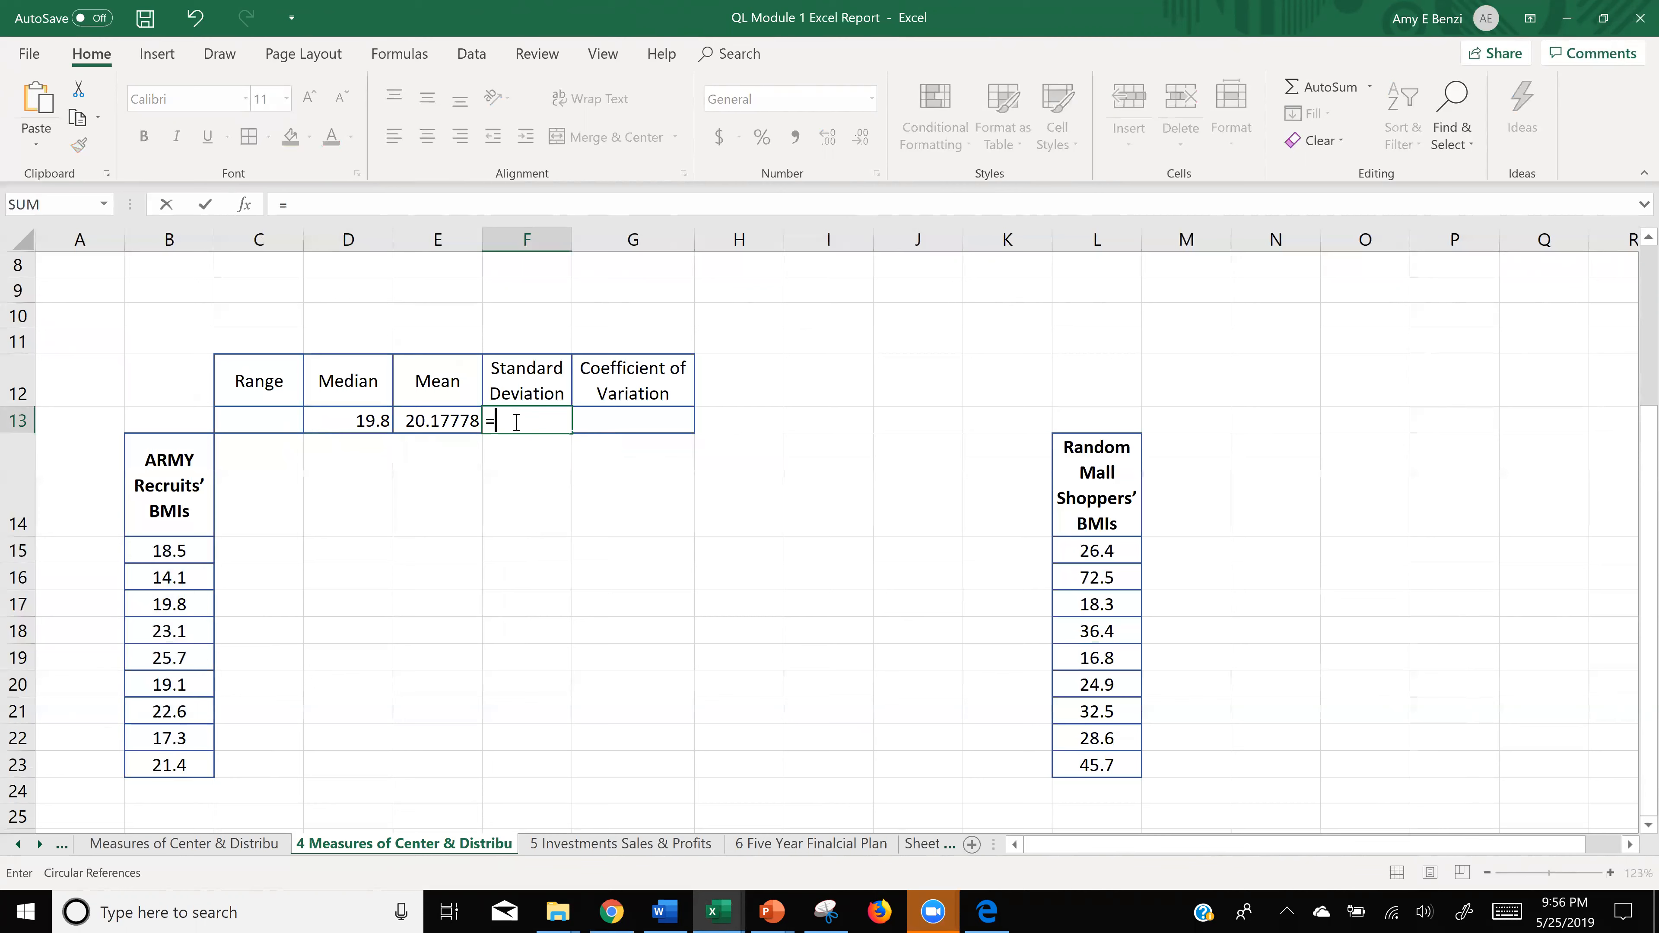
pyautogui.write('stdev')
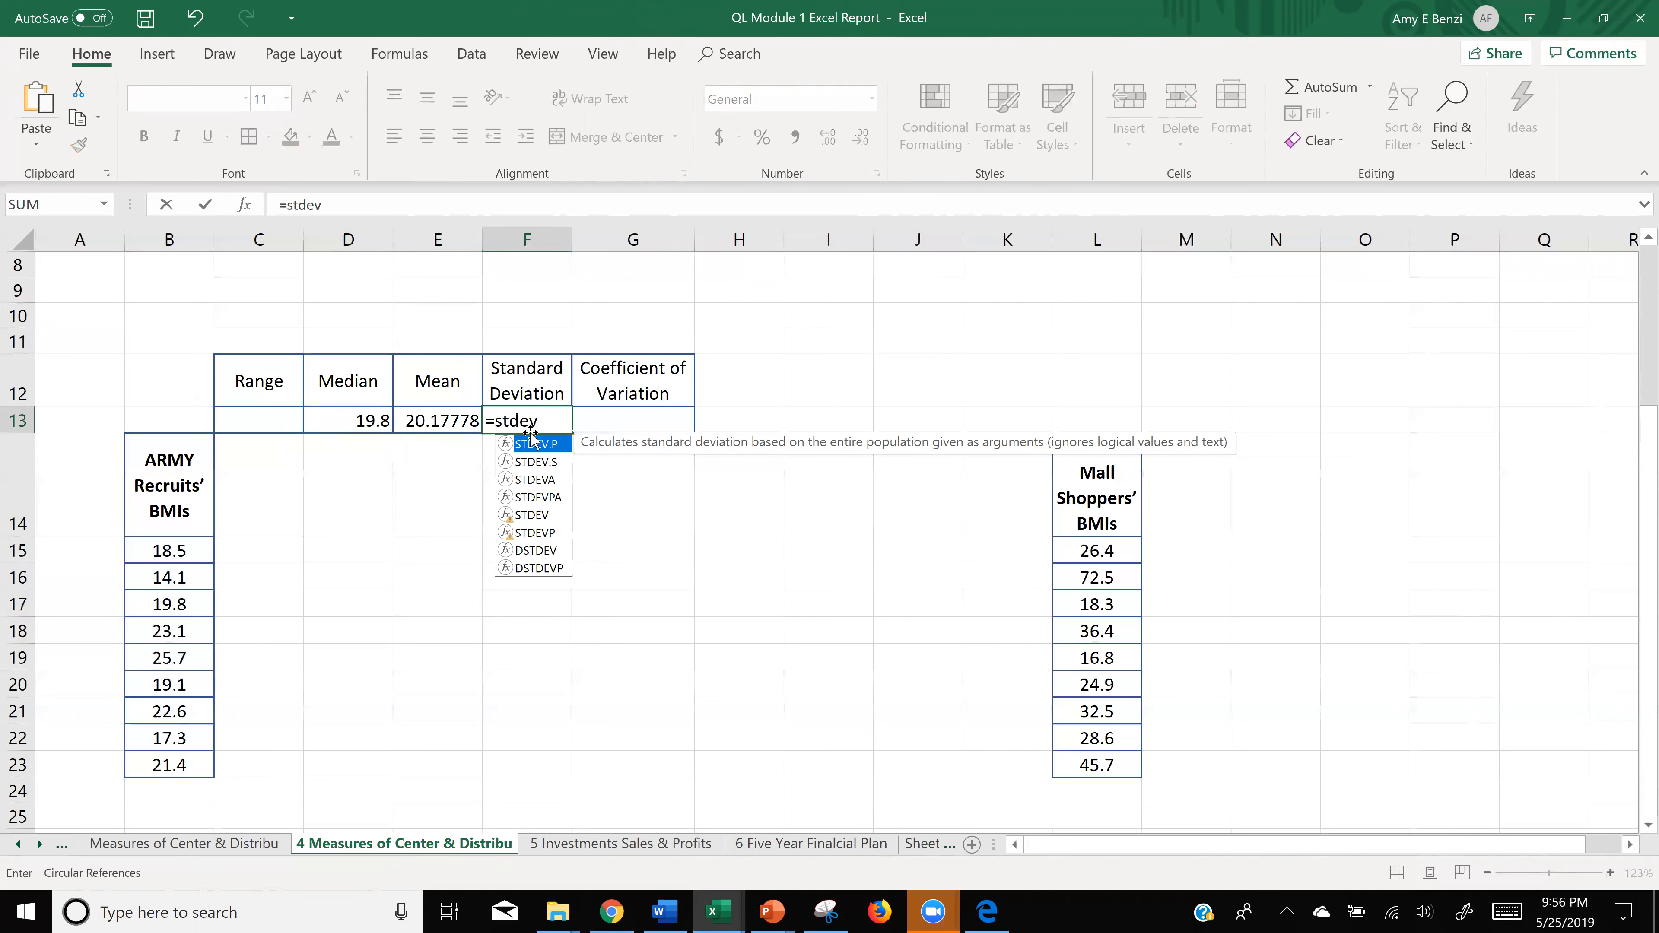
pyautogui.doubleClick(524, 516)
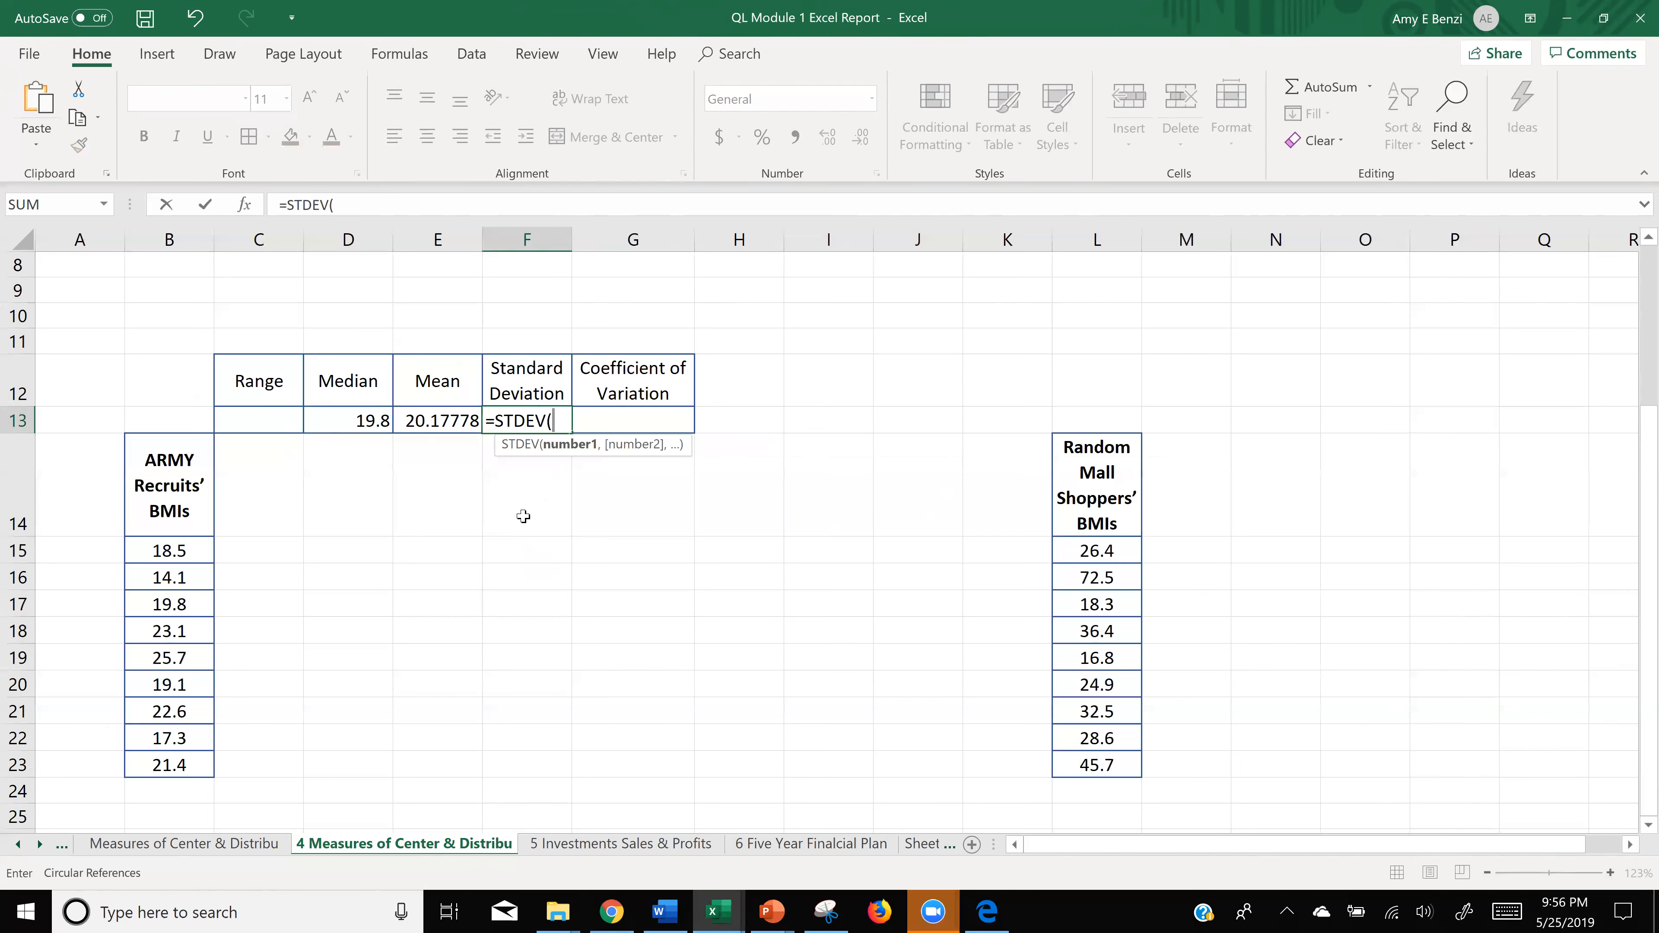
pyautogui.moveTo(157, 549); pyautogui.dragTo(173, 769)
pyautogui.press('Return')
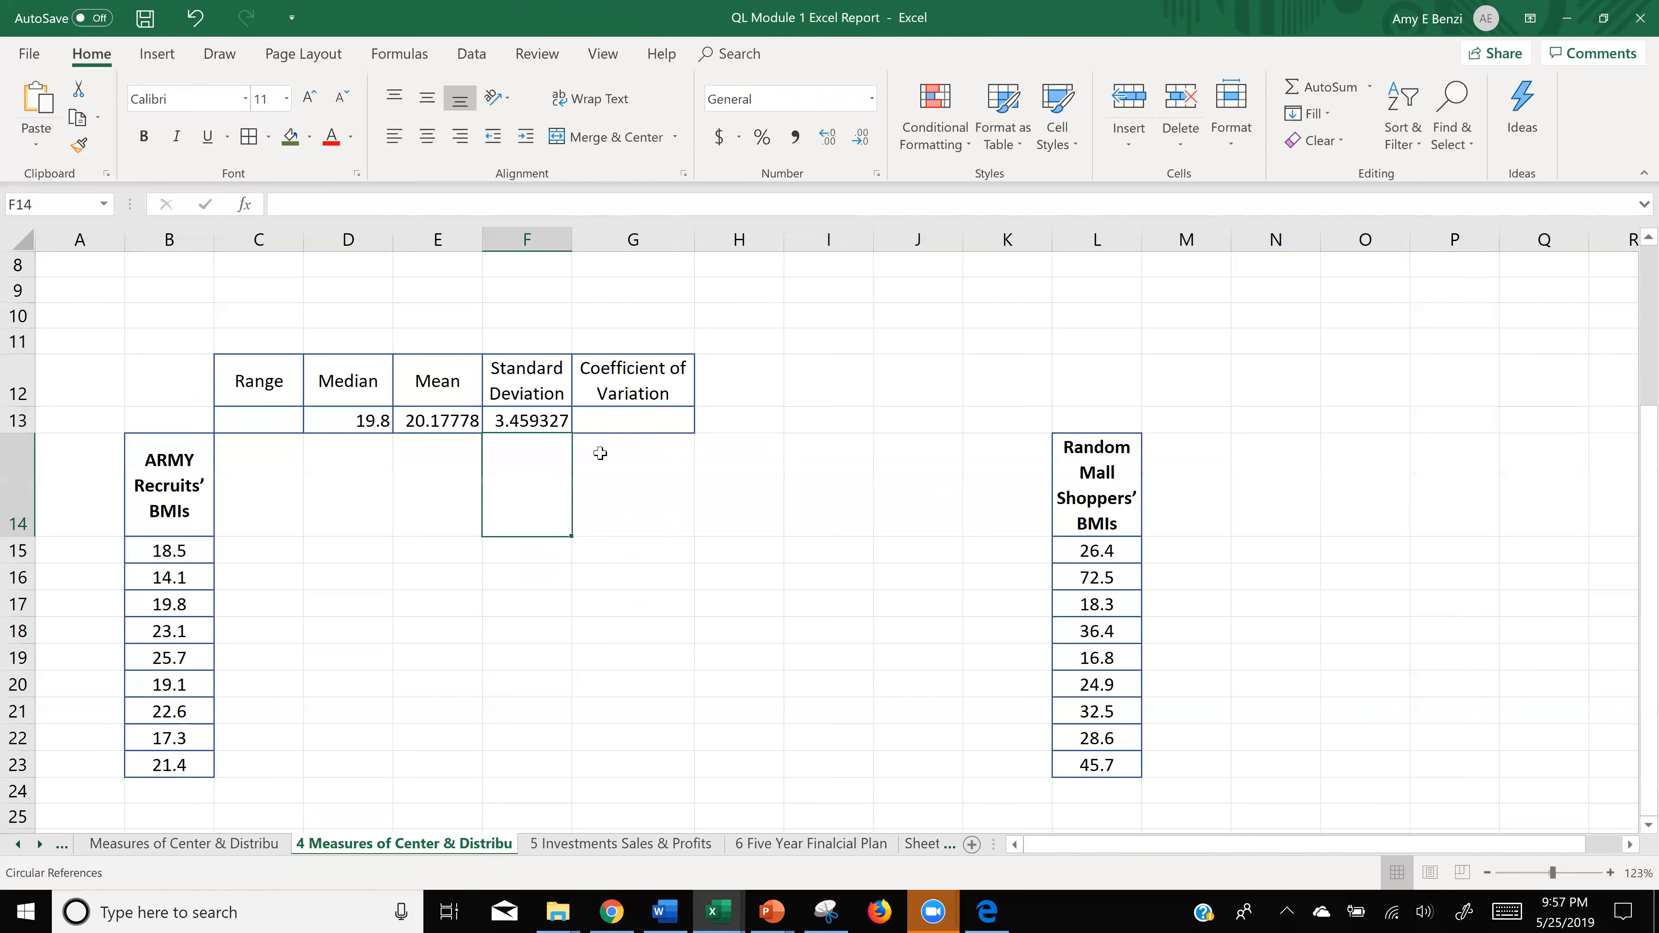
# - Calculate the coefficient of variation in cell G13 by dividing the standard deviation in F13 by the mean in E13
pyautogui.doubleClick(599, 422)
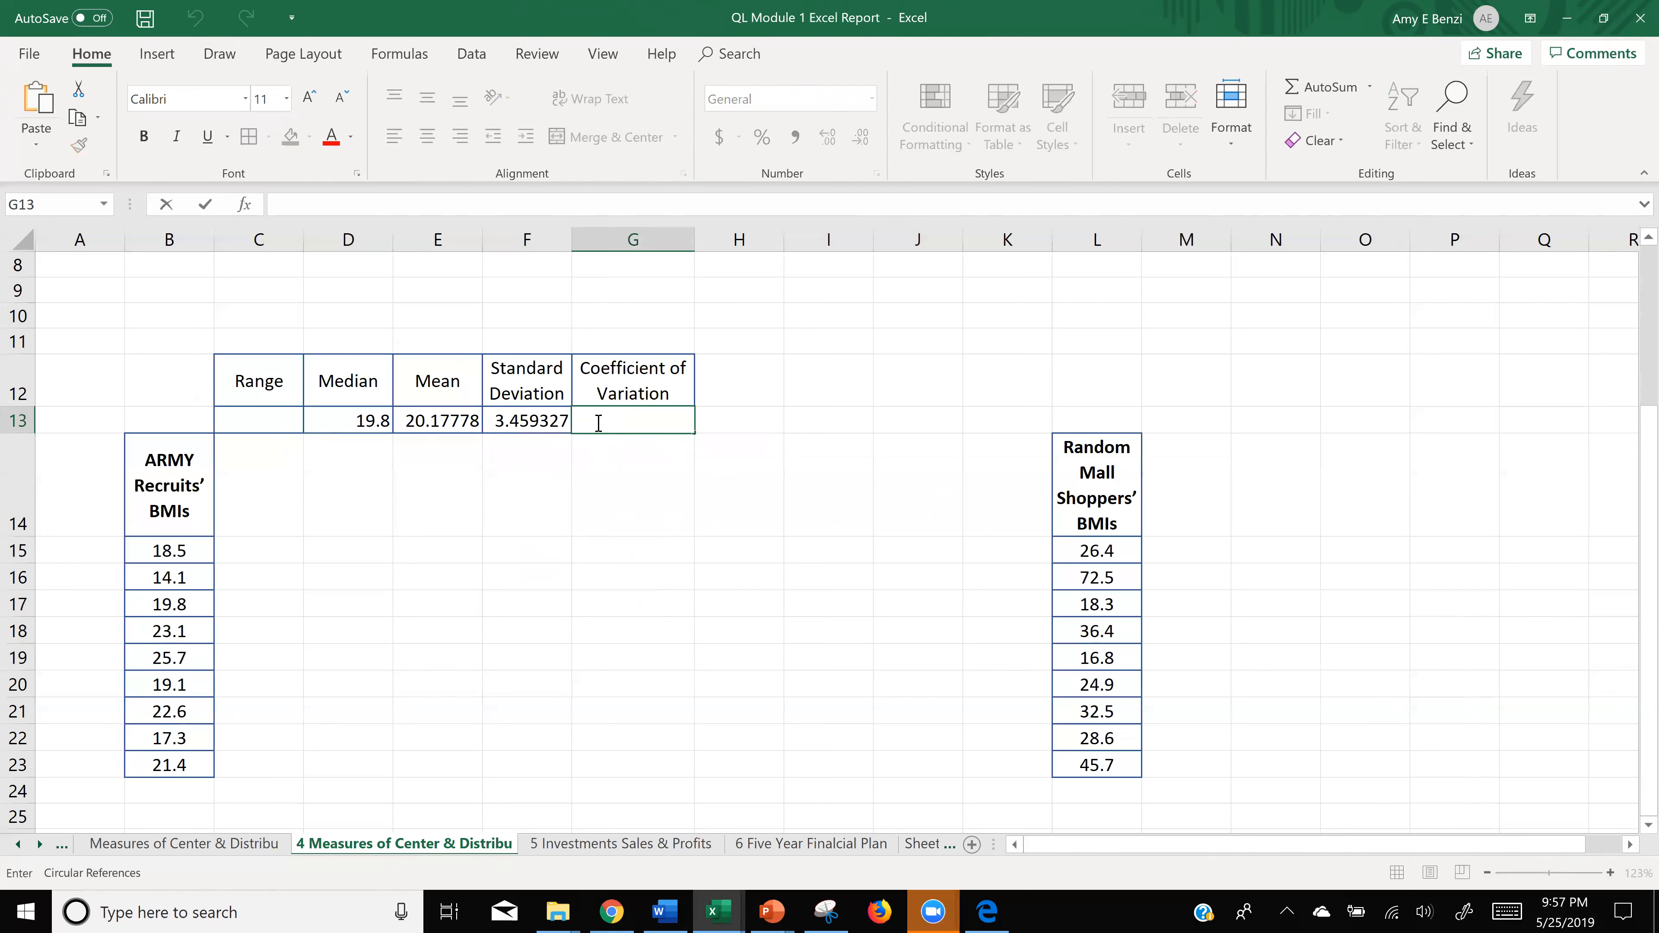
pyautogui.write('=')
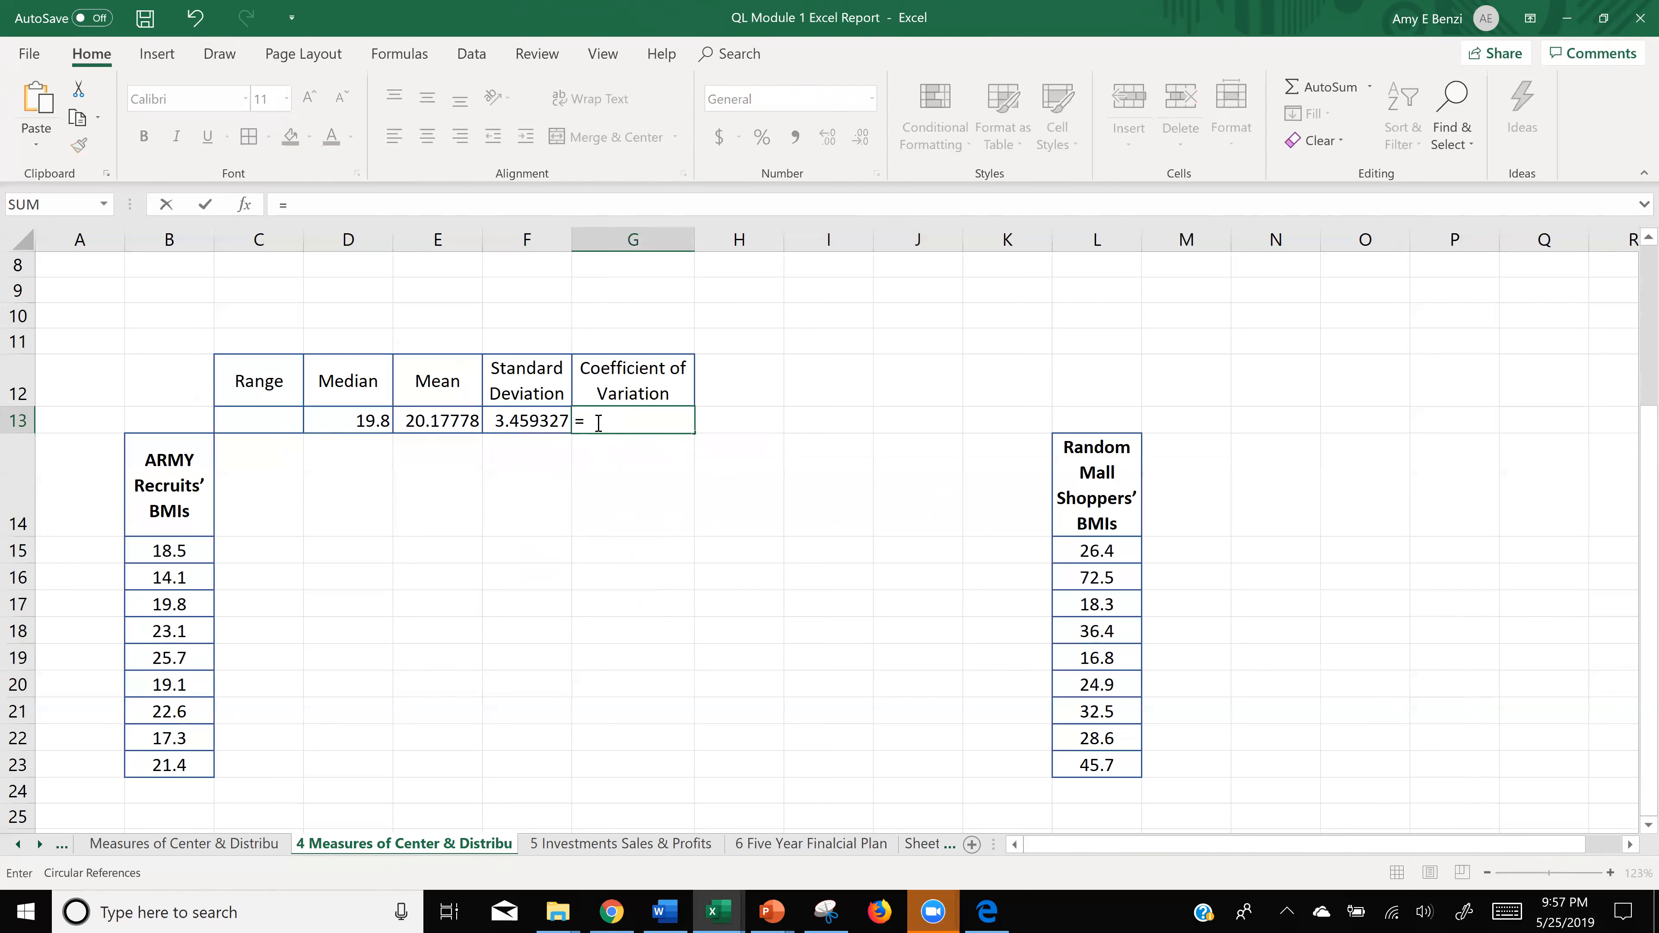
pyautogui.click(524, 421)
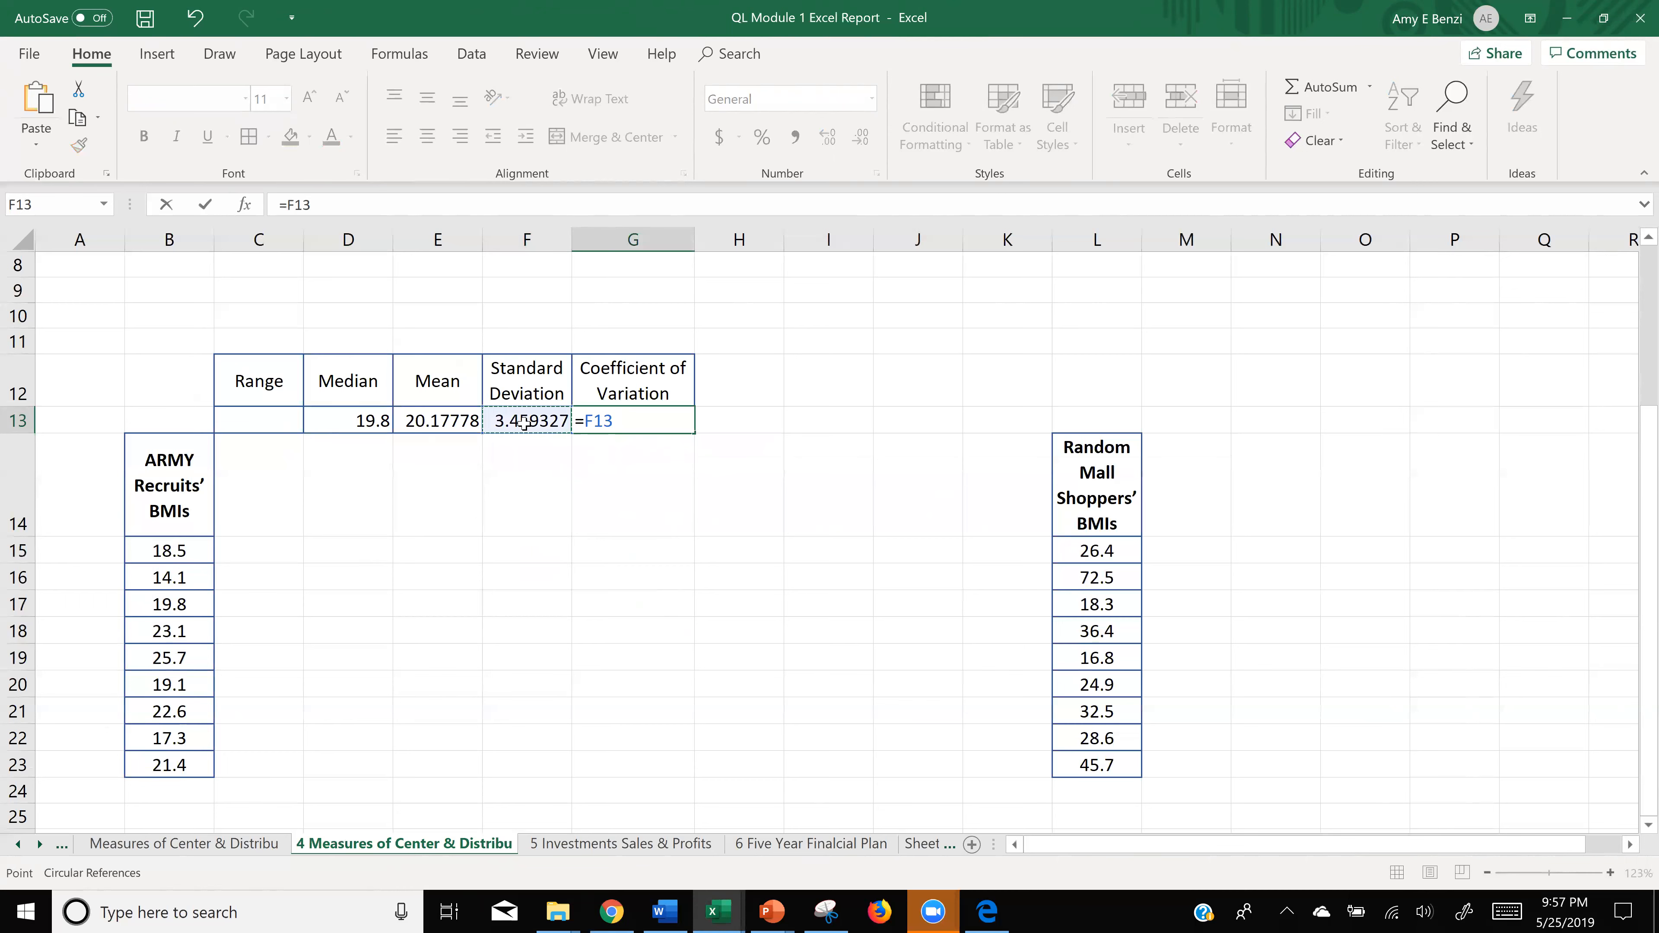
pyautogui.write('/')
pyautogui.click(464, 423)
pyautogui.press('Return')
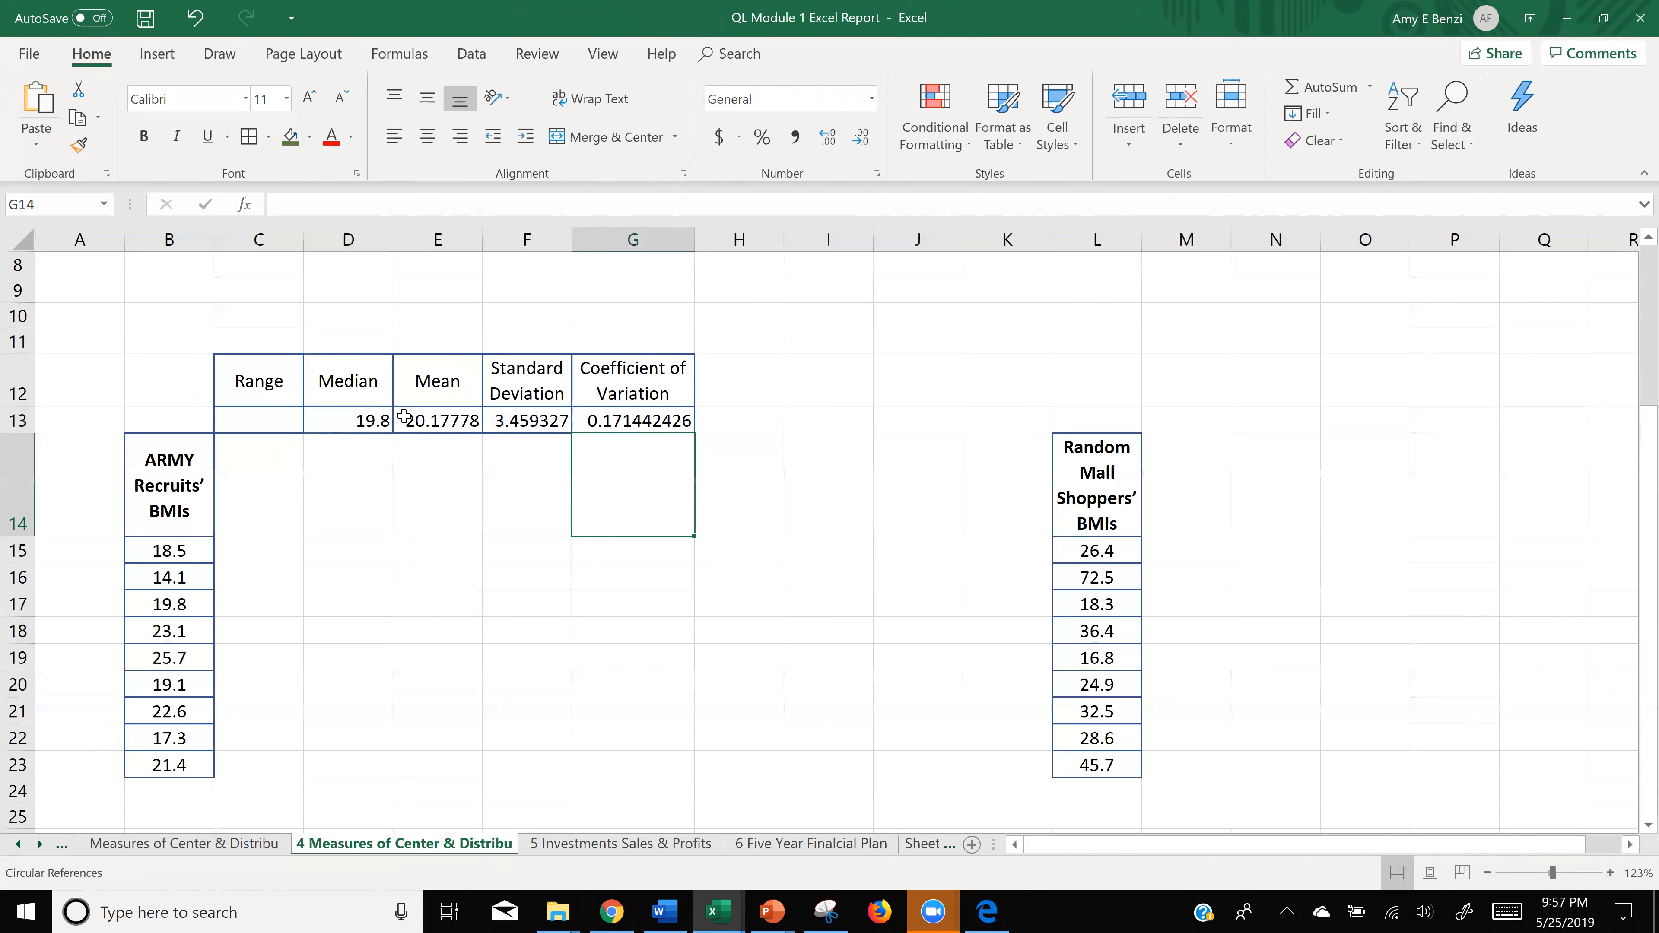
# - Format the calculated statistics in D13:G13 to show two decimal places
pyautogui.moveTo(369, 422); pyautogui.dragTo(623, 427)
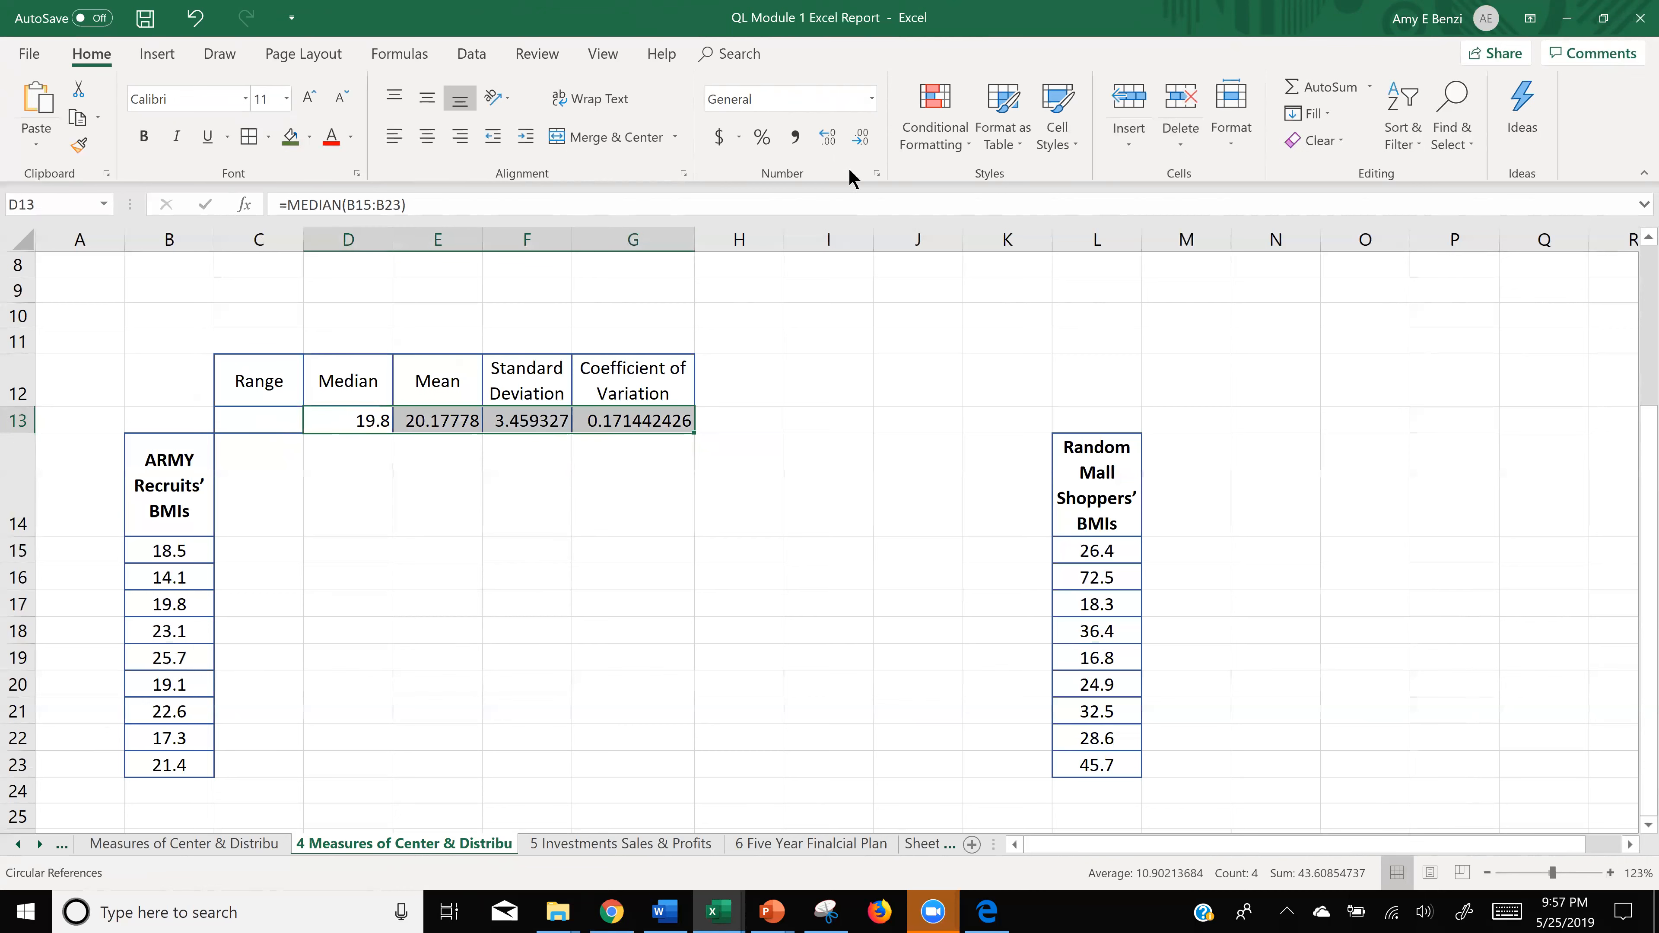
pyautogui.click(856, 139)
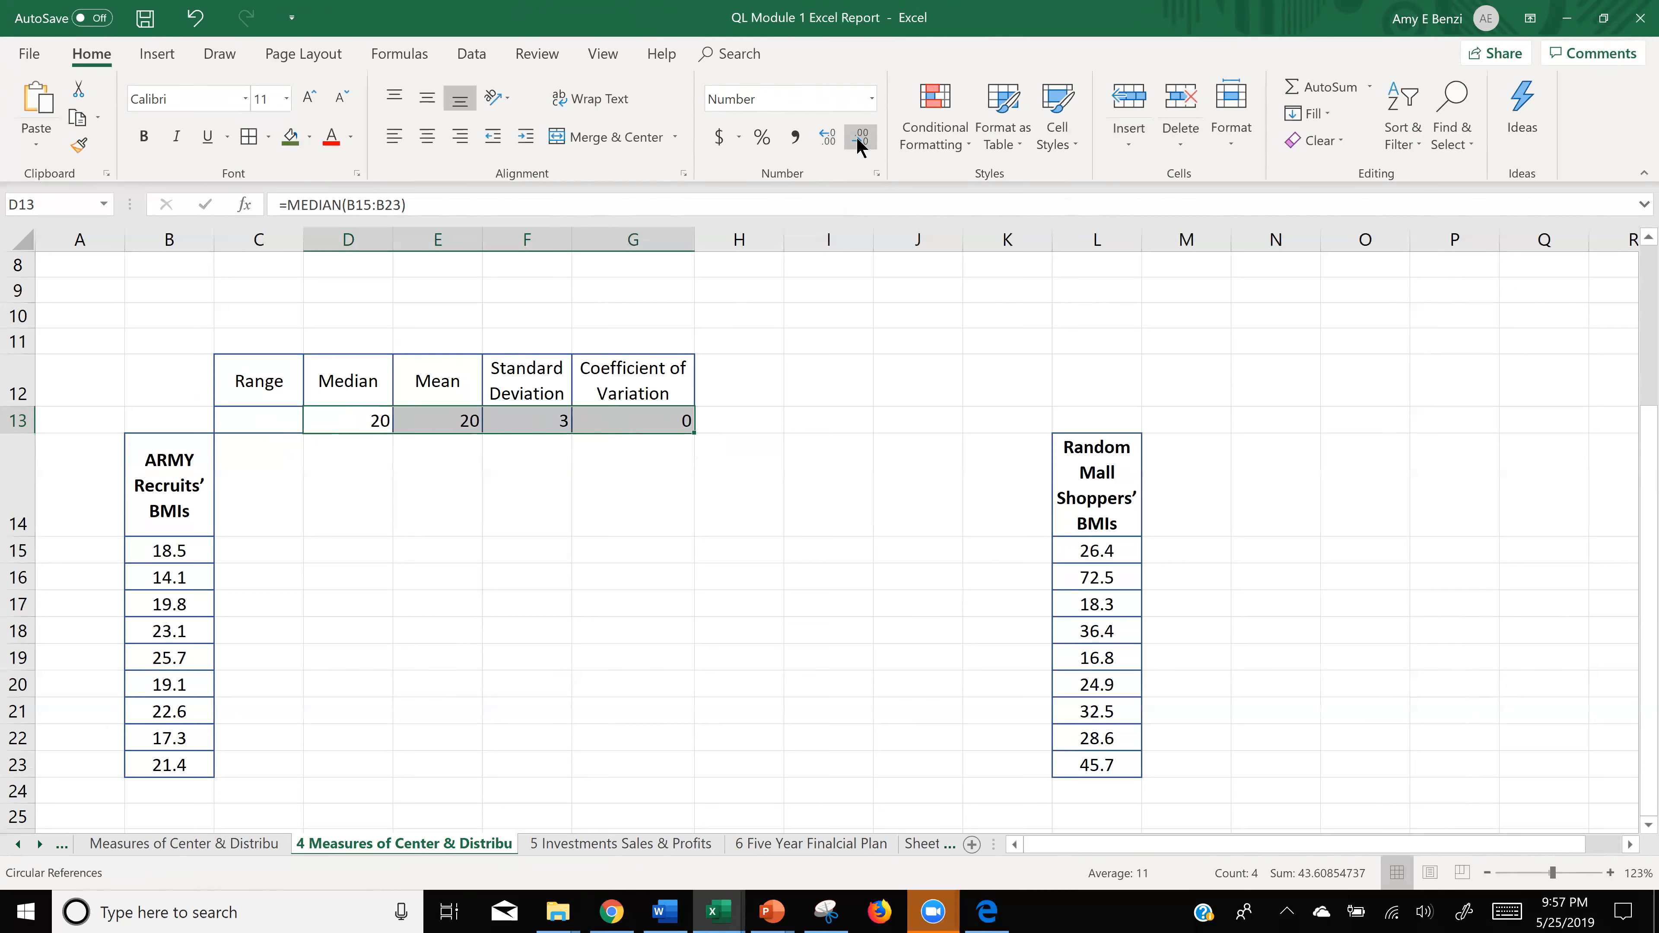
pyautogui.click(828, 139)
pyautogui.click(827, 139)
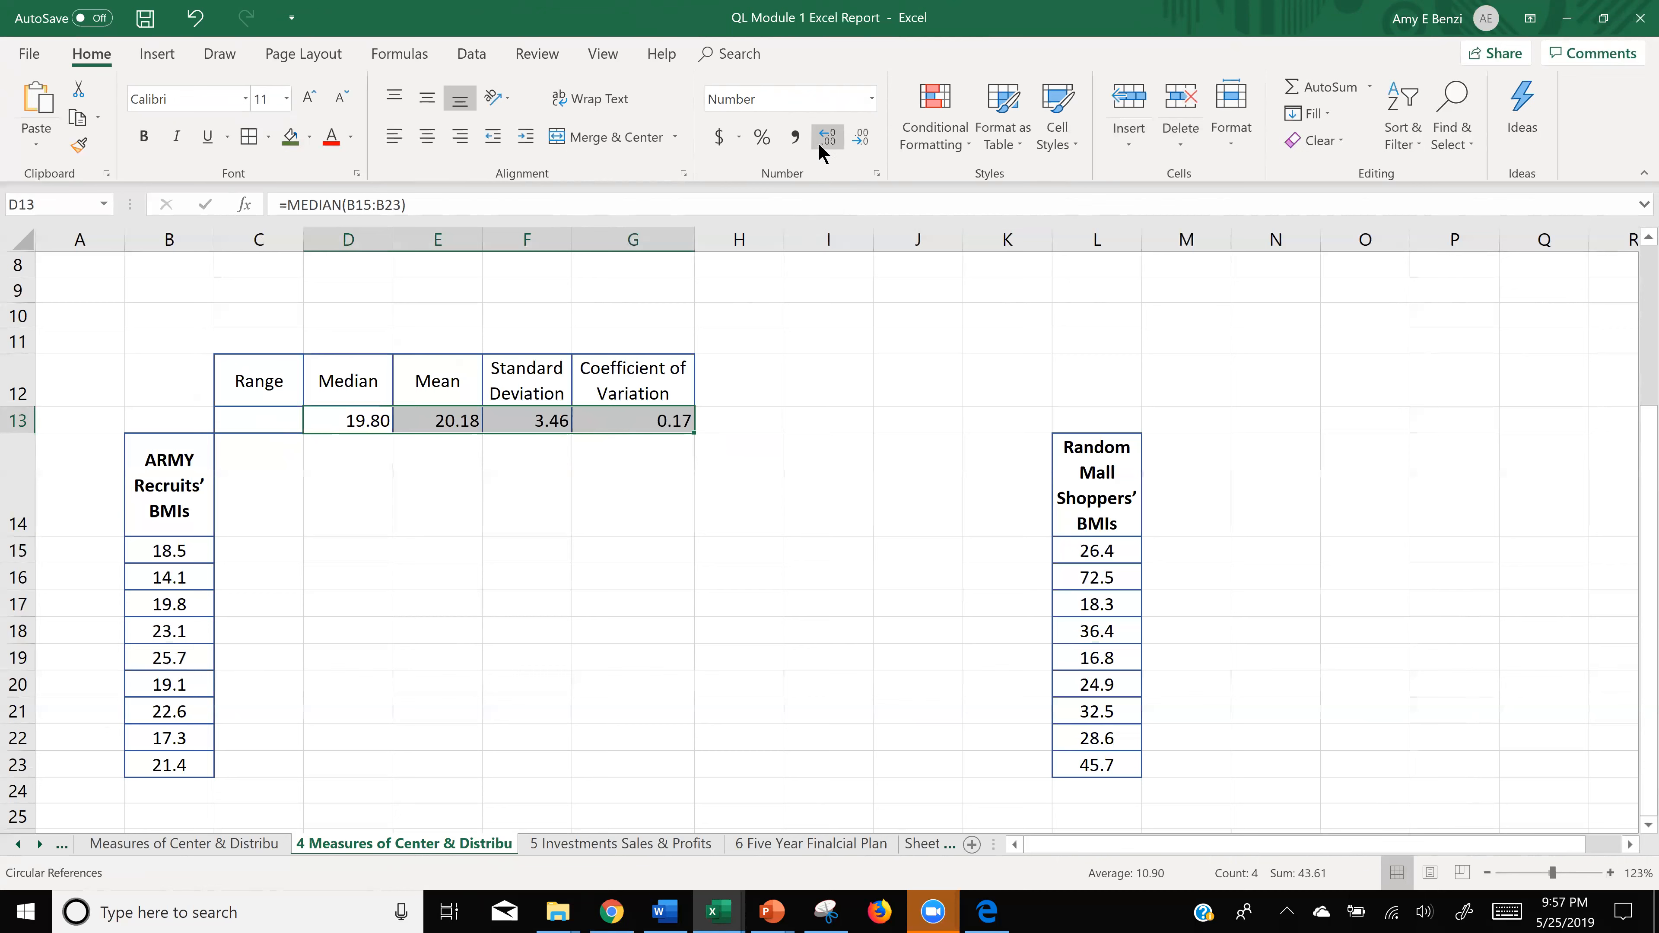
# - Format the ARMY statistics in D13:G13 to show three decimal places
pyautogui.click(828, 138)
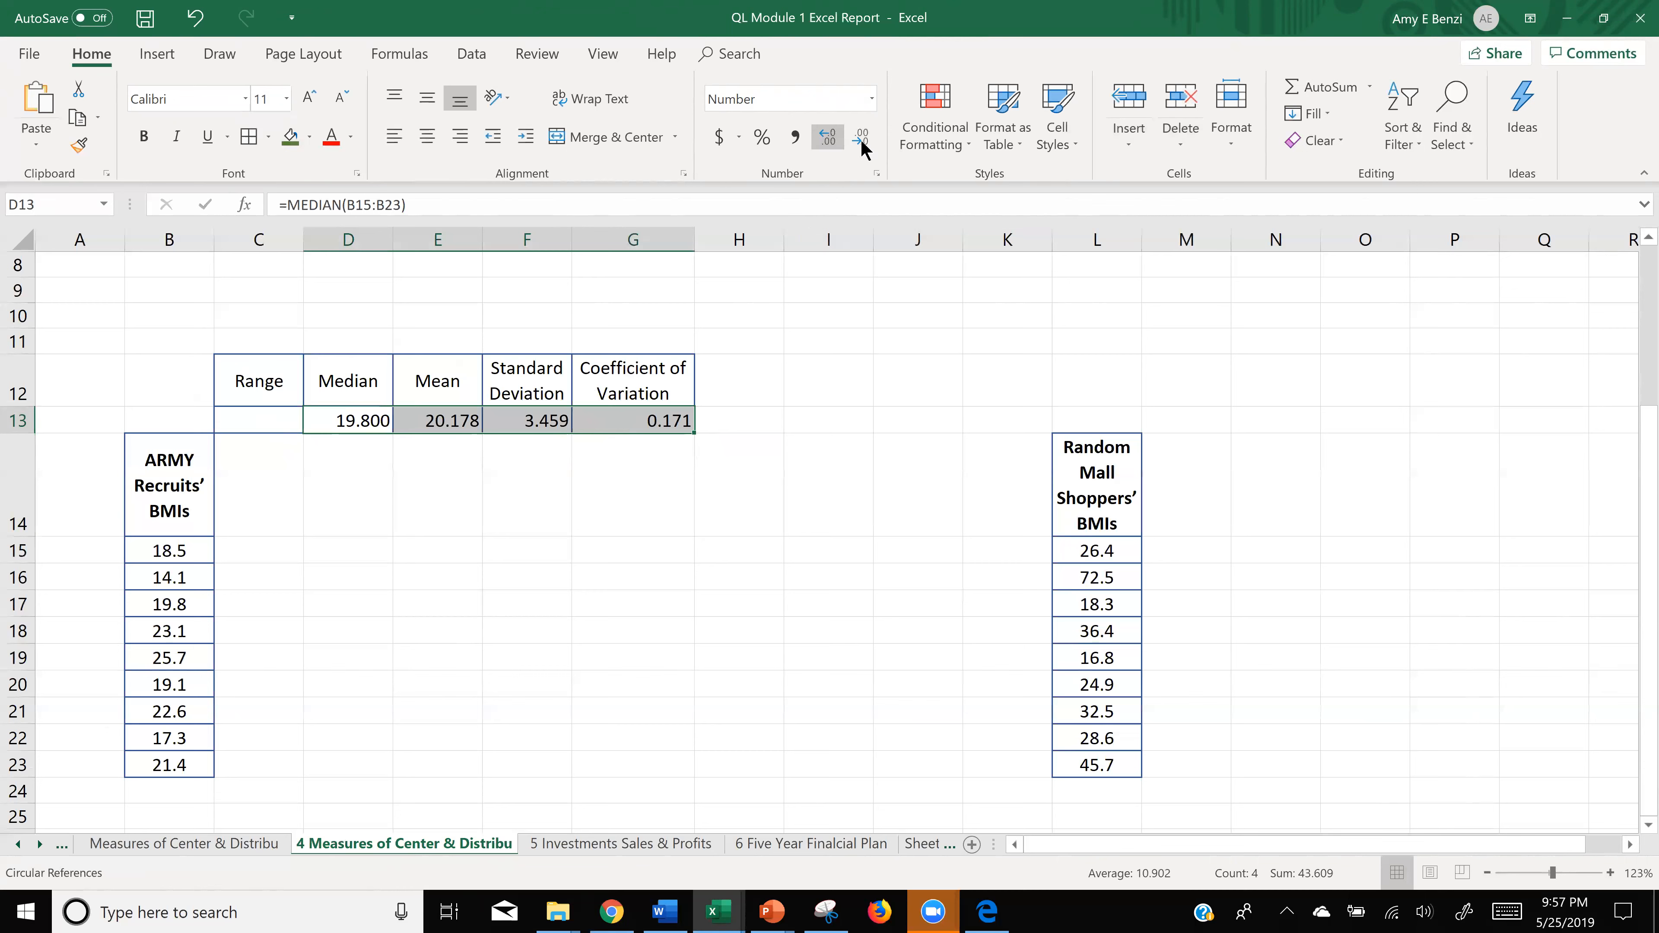
pyautogui.click(861, 139)
pyautogui.click(824, 139)
pyautogui.click(740, 504)
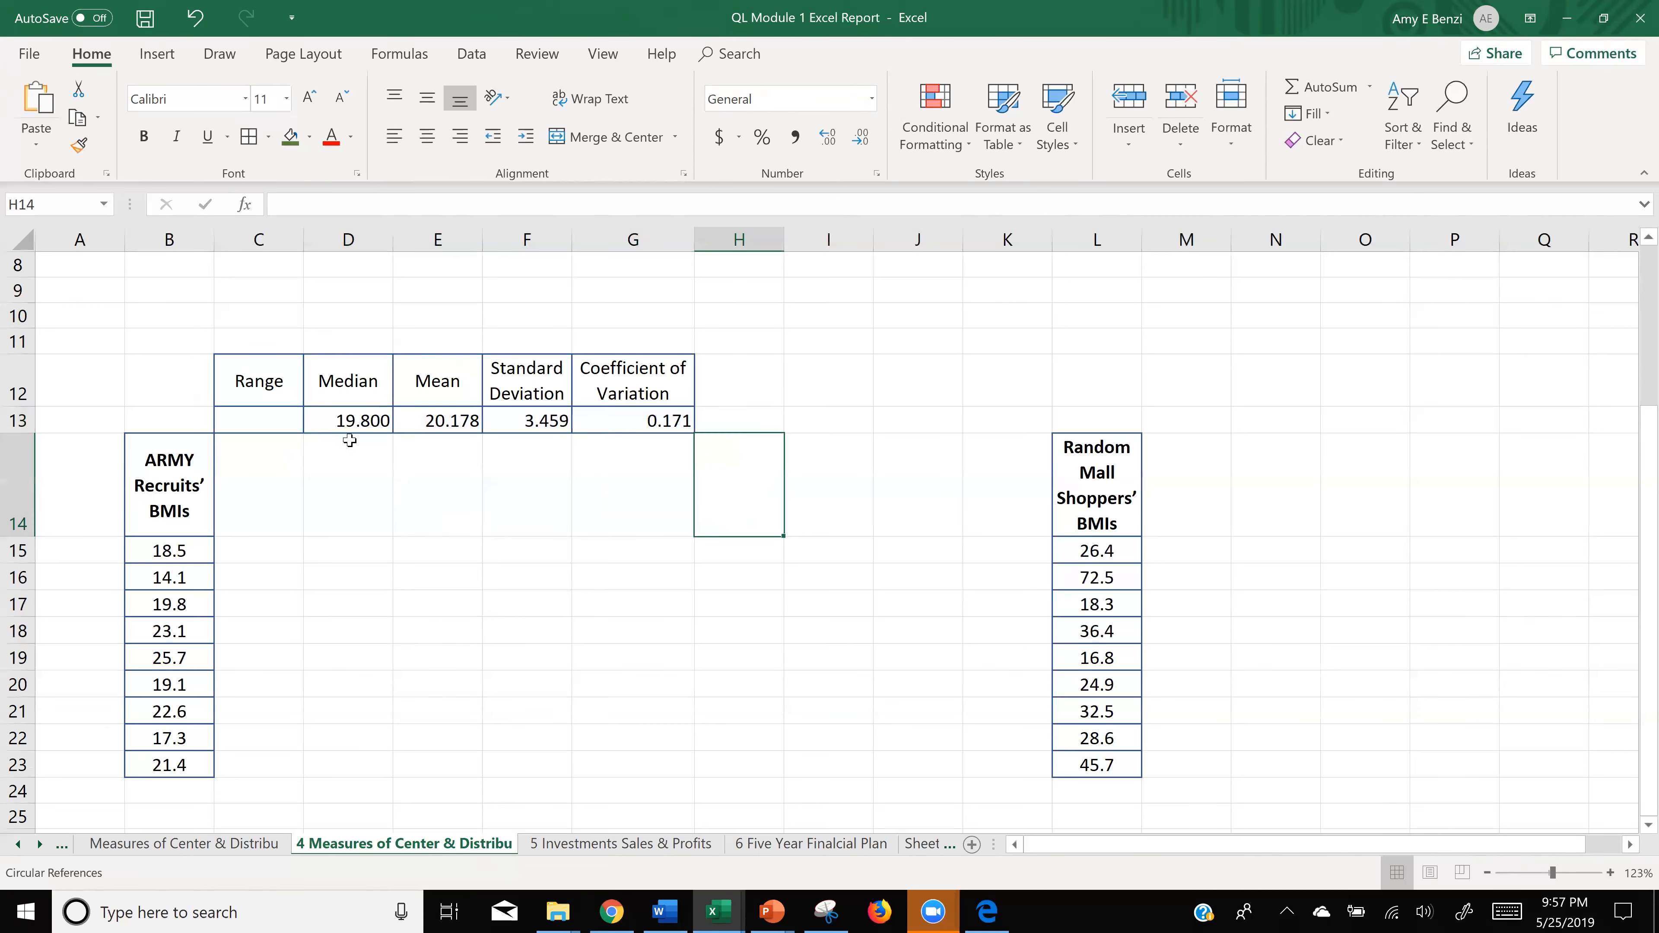
# - Fill the statistics headers in C12:G12 and the two BMI column headers in B14 and L14 with Green, Accent 6, Darker 25%
pyautogui.moveTo(258, 386); pyautogui.dragTo(620, 398)
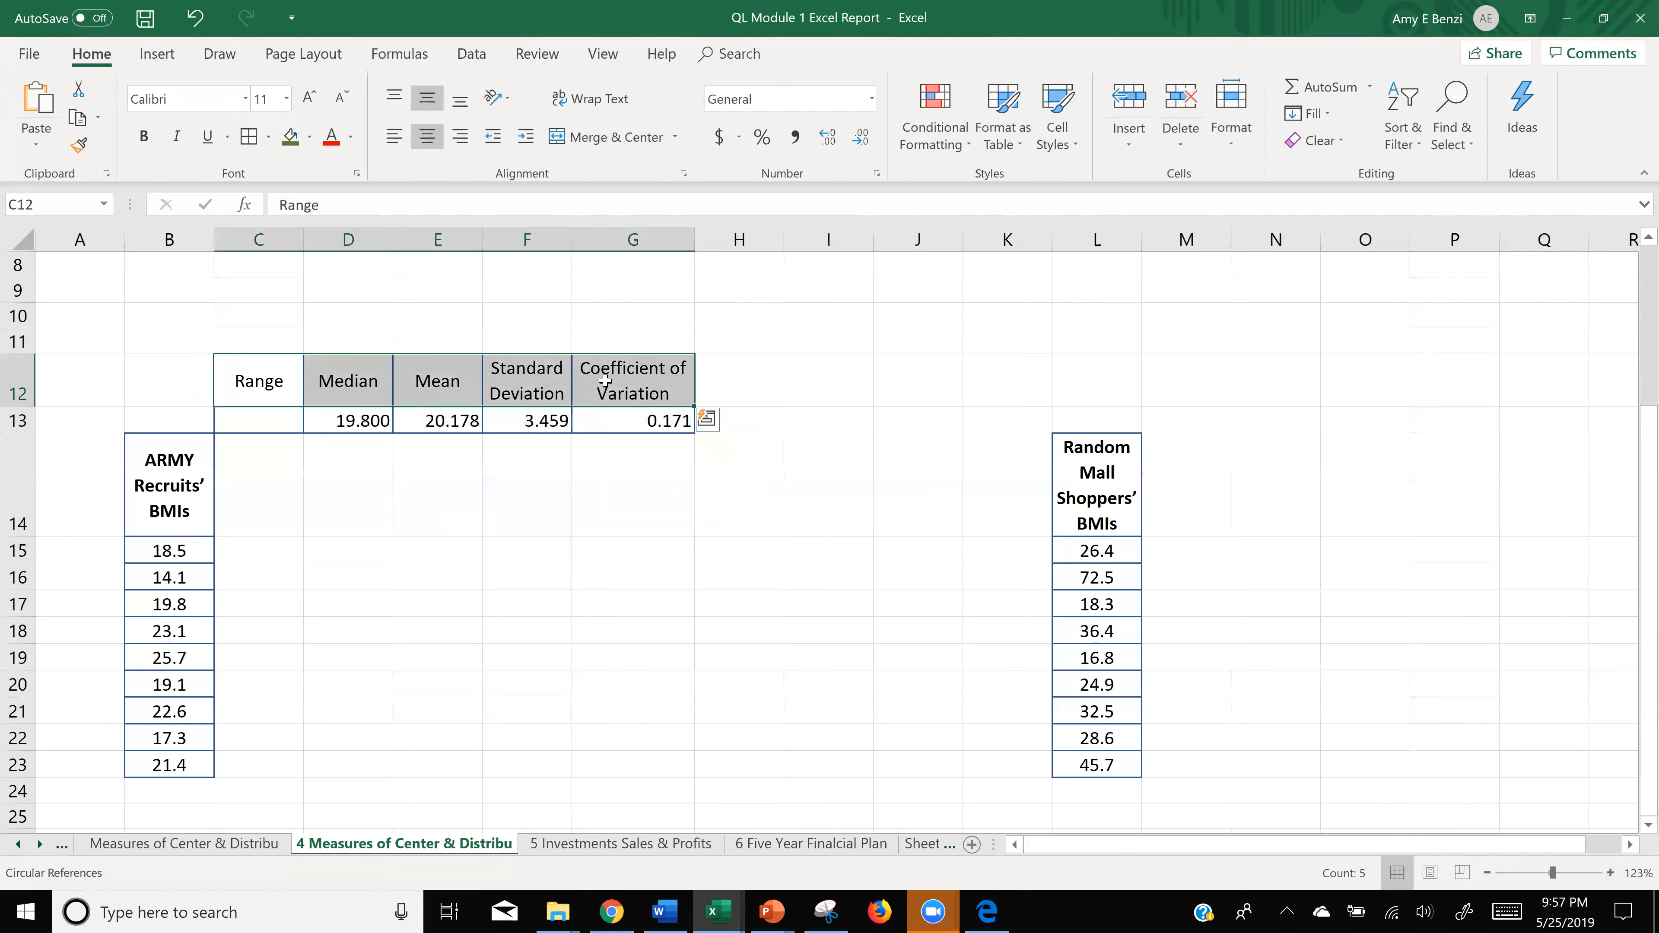
pyautogui.keyDown('ctrl'); pyautogui.click(157, 477); pyautogui.keyUp('ctrl')
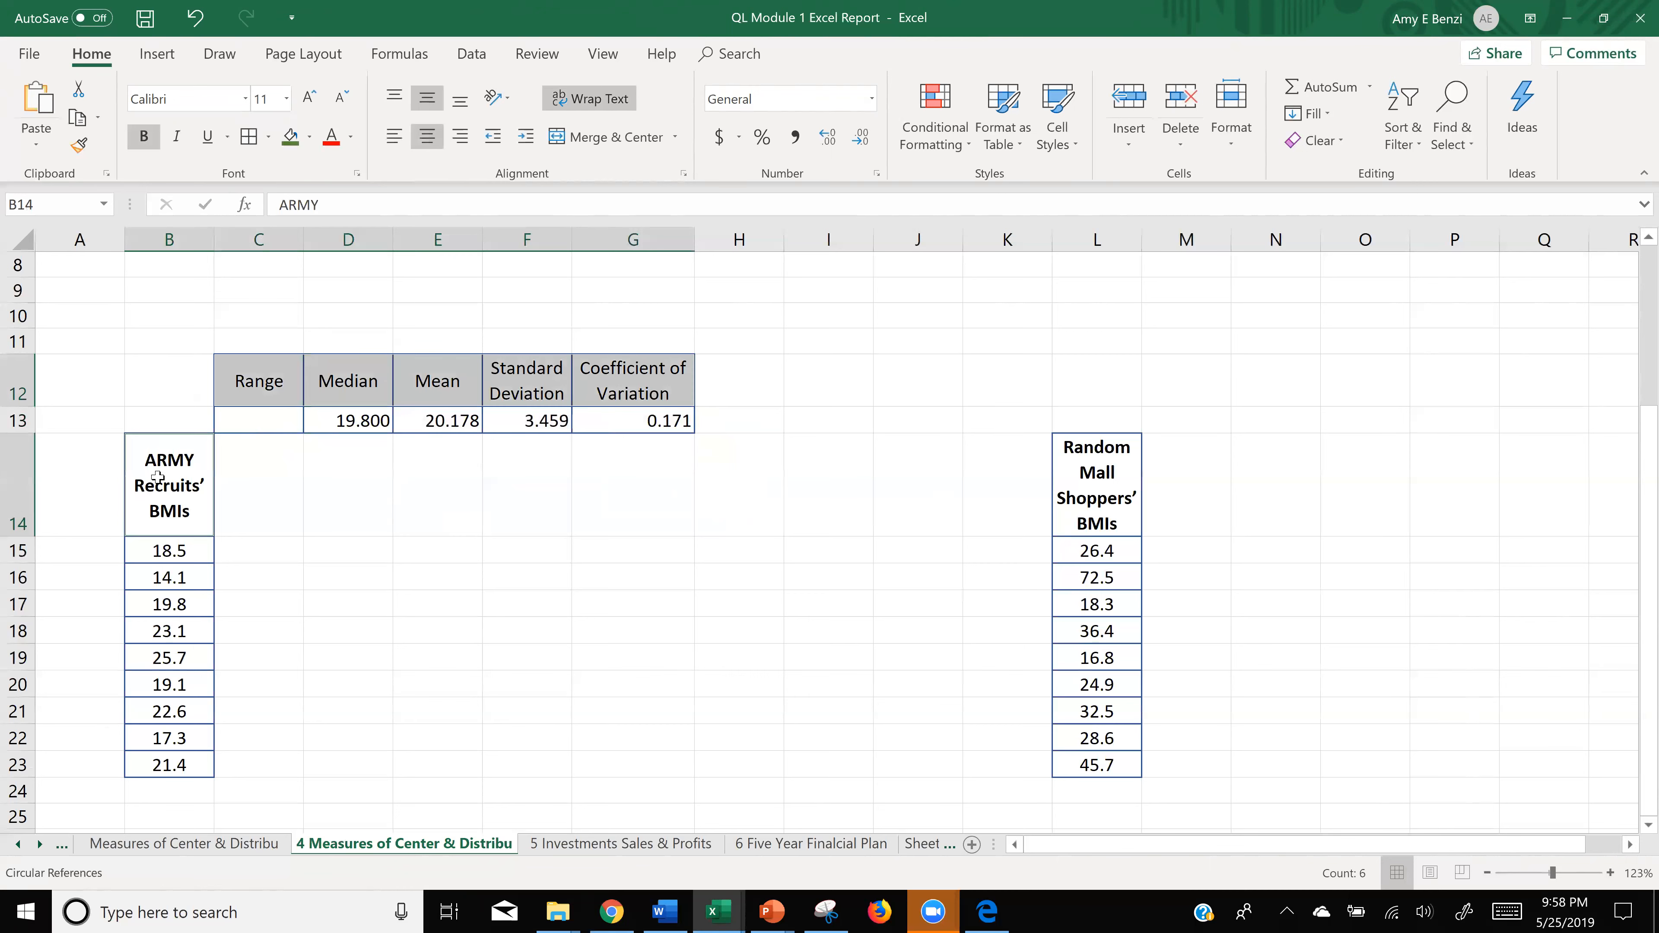
pyautogui.keyDown('ctrl'); pyautogui.click(1081, 499); pyautogui.keyUp('ctrl')
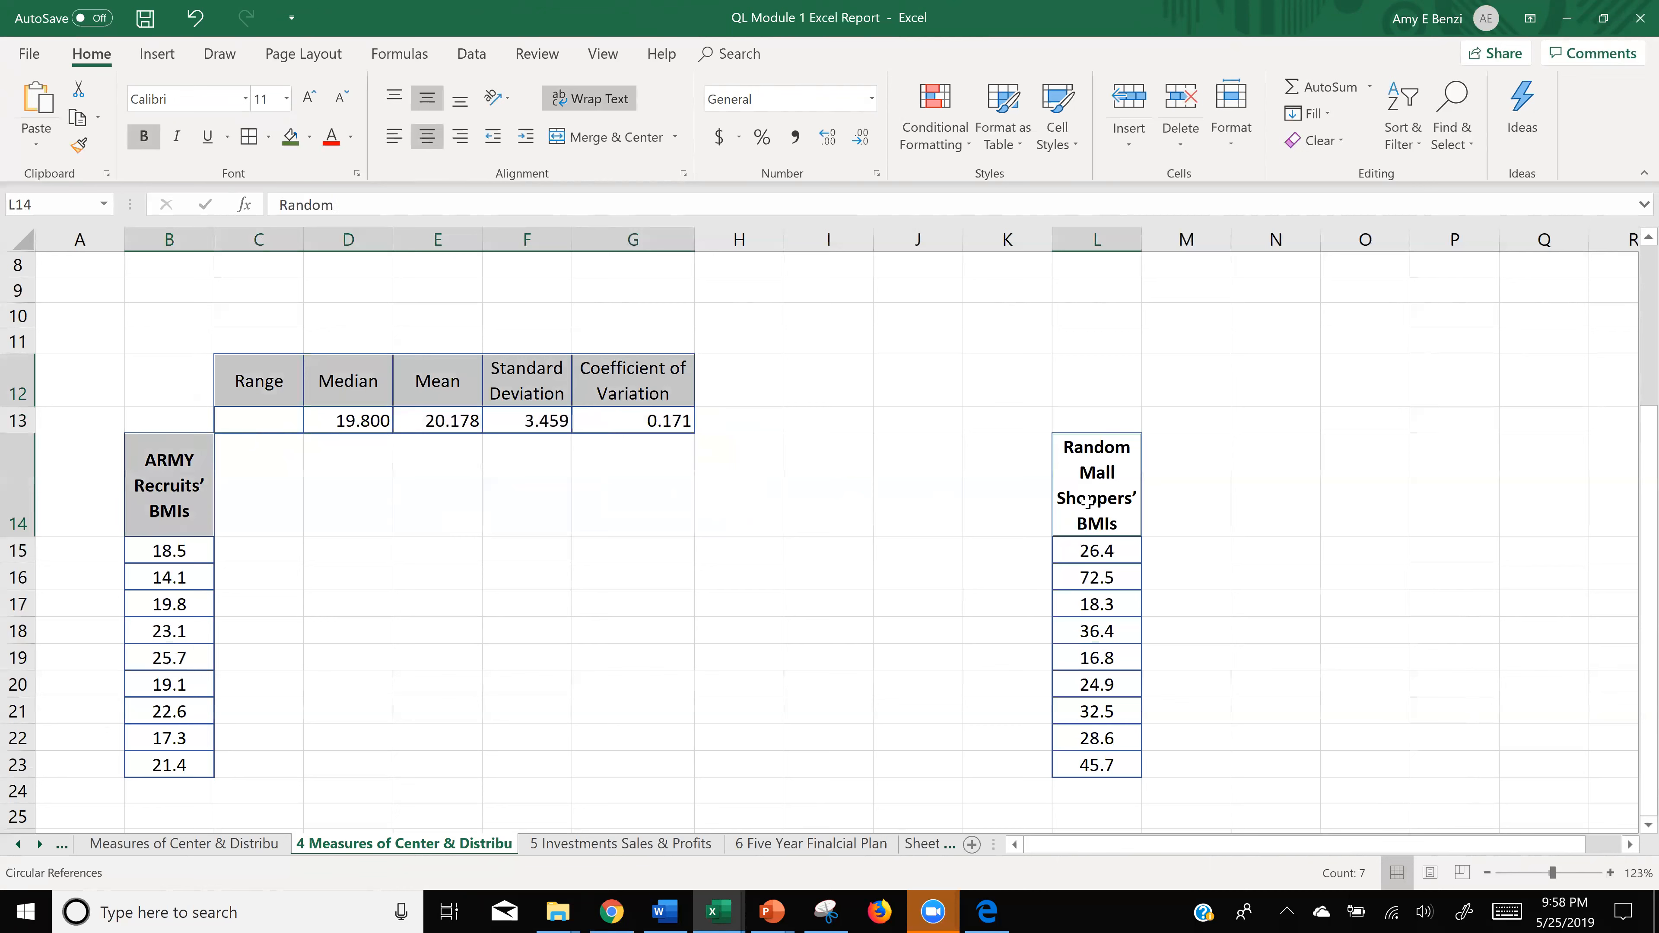
pyautogui.click(309, 138)
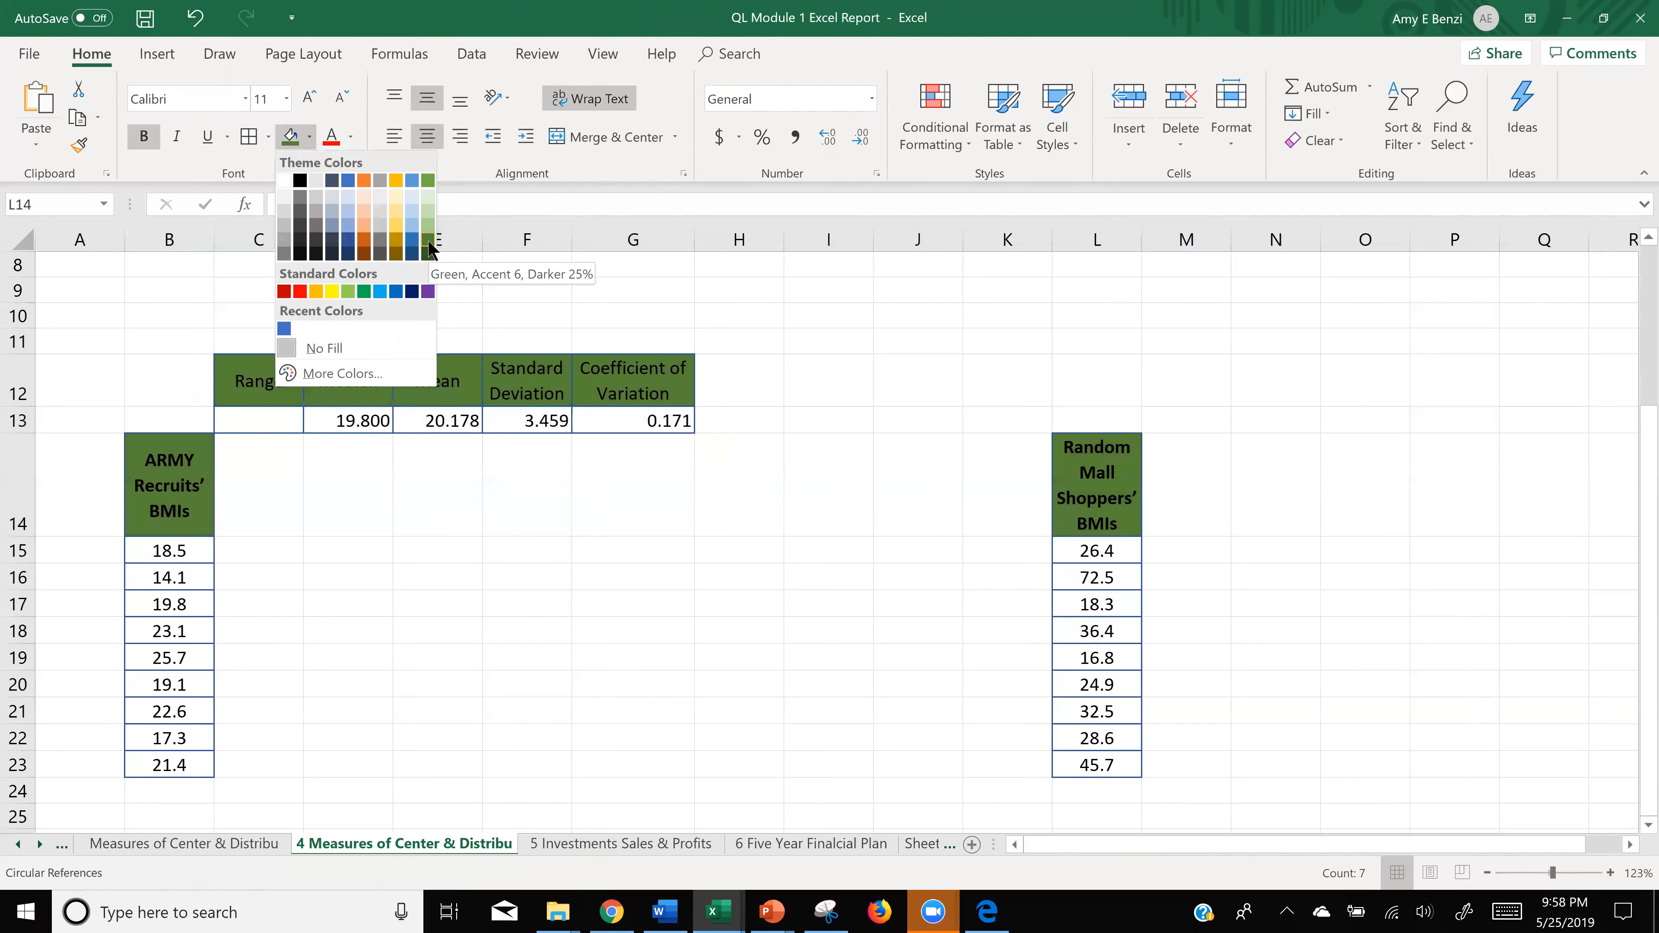
pyautogui.click(428, 251)
pyautogui.click(551, 626)
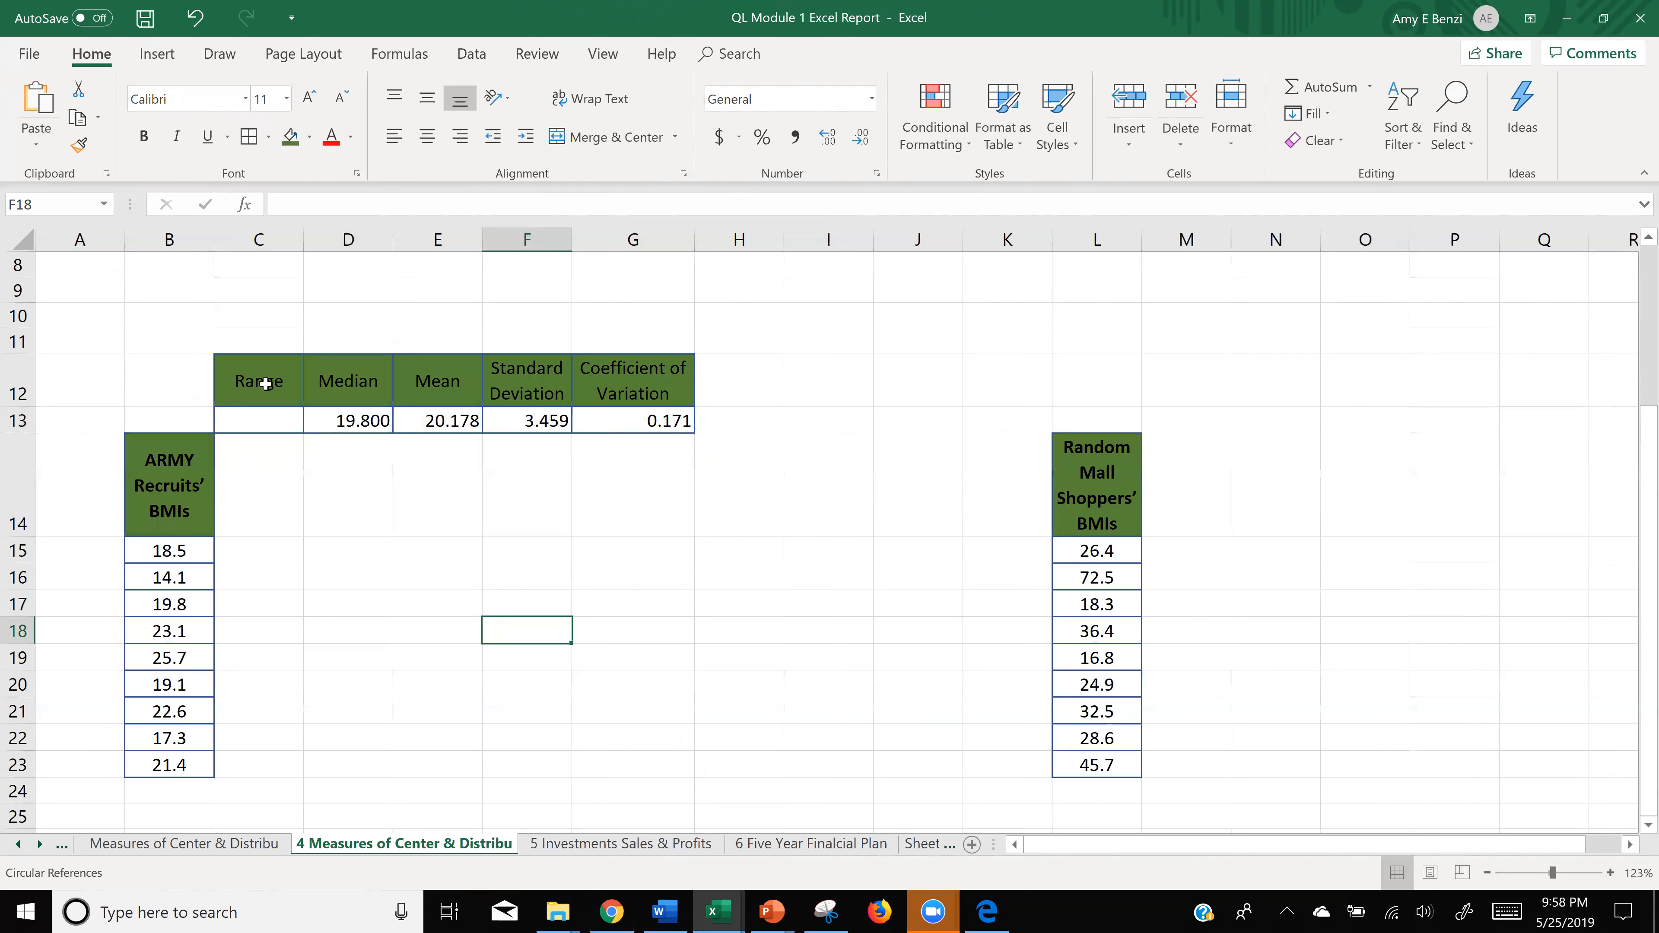
# - Copy the statistics table in C12:G13 to M12:Q13 for the Random Mall Shoppers' BMIs
pyautogui.moveTo(265, 384); pyautogui.dragTo(604, 442)
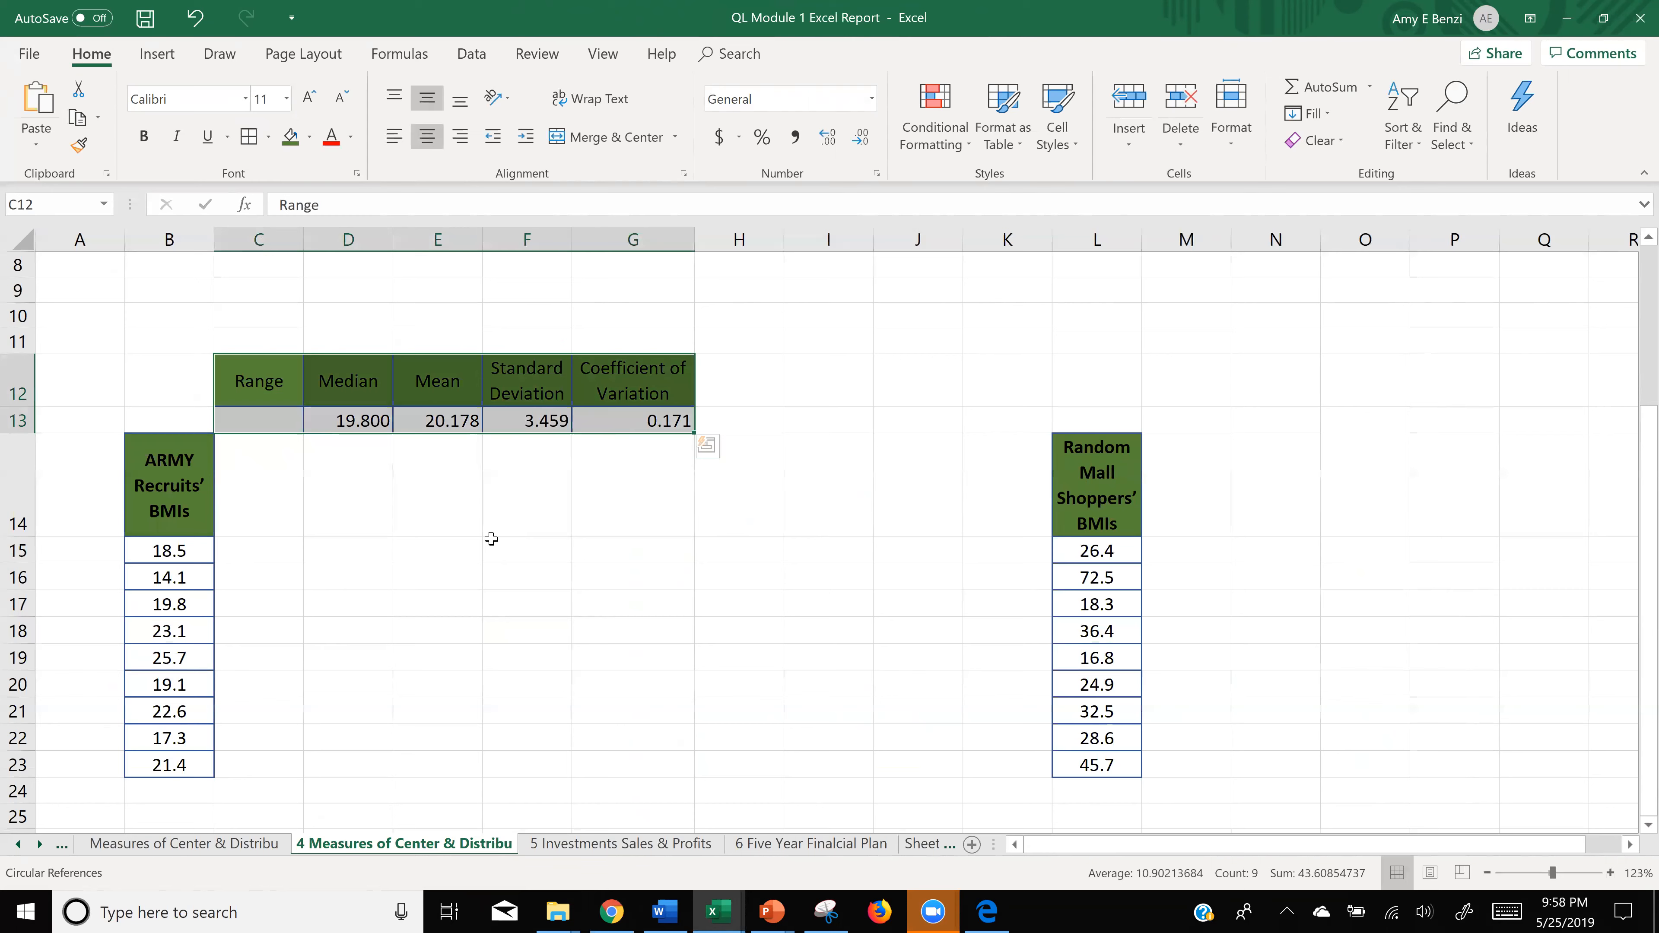
pyautogui.hotkey('ctrl', 'c')
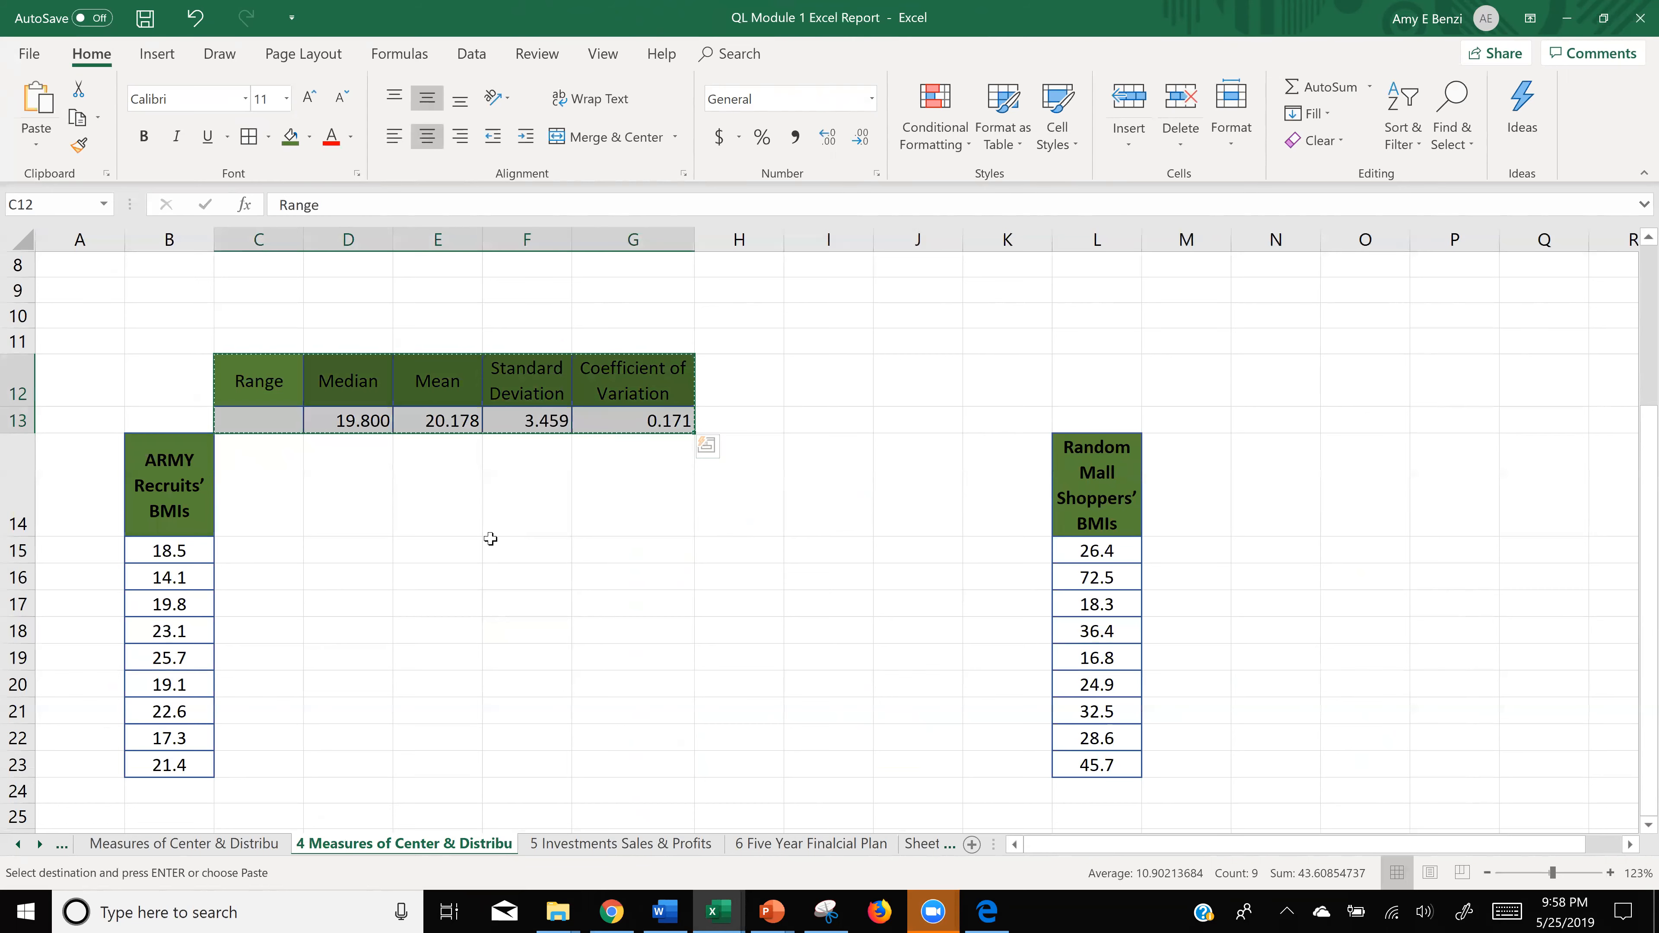
pyautogui.moveTo(1172, 370); pyautogui.dragTo(1504, 426)
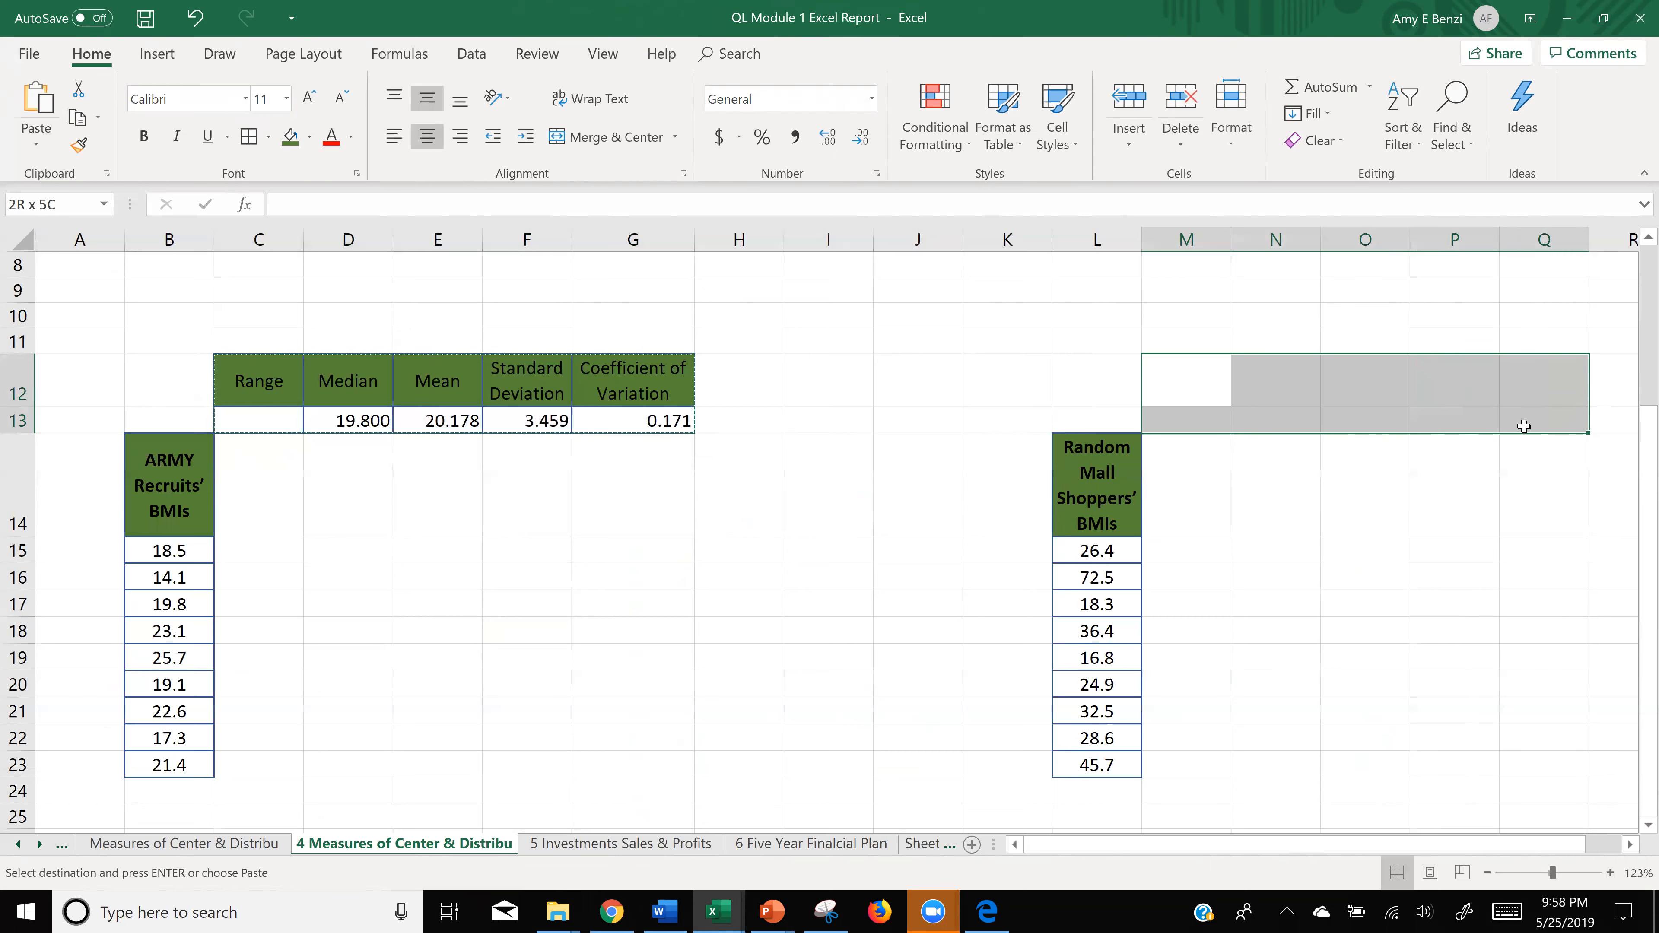
pyautogui.moveTo(1524, 426)
pyautogui.mouseDown()
pyautogui.moveTo(1487, 426)
pyautogui.moveTo(1505, 430)
pyautogui.mouseUp()
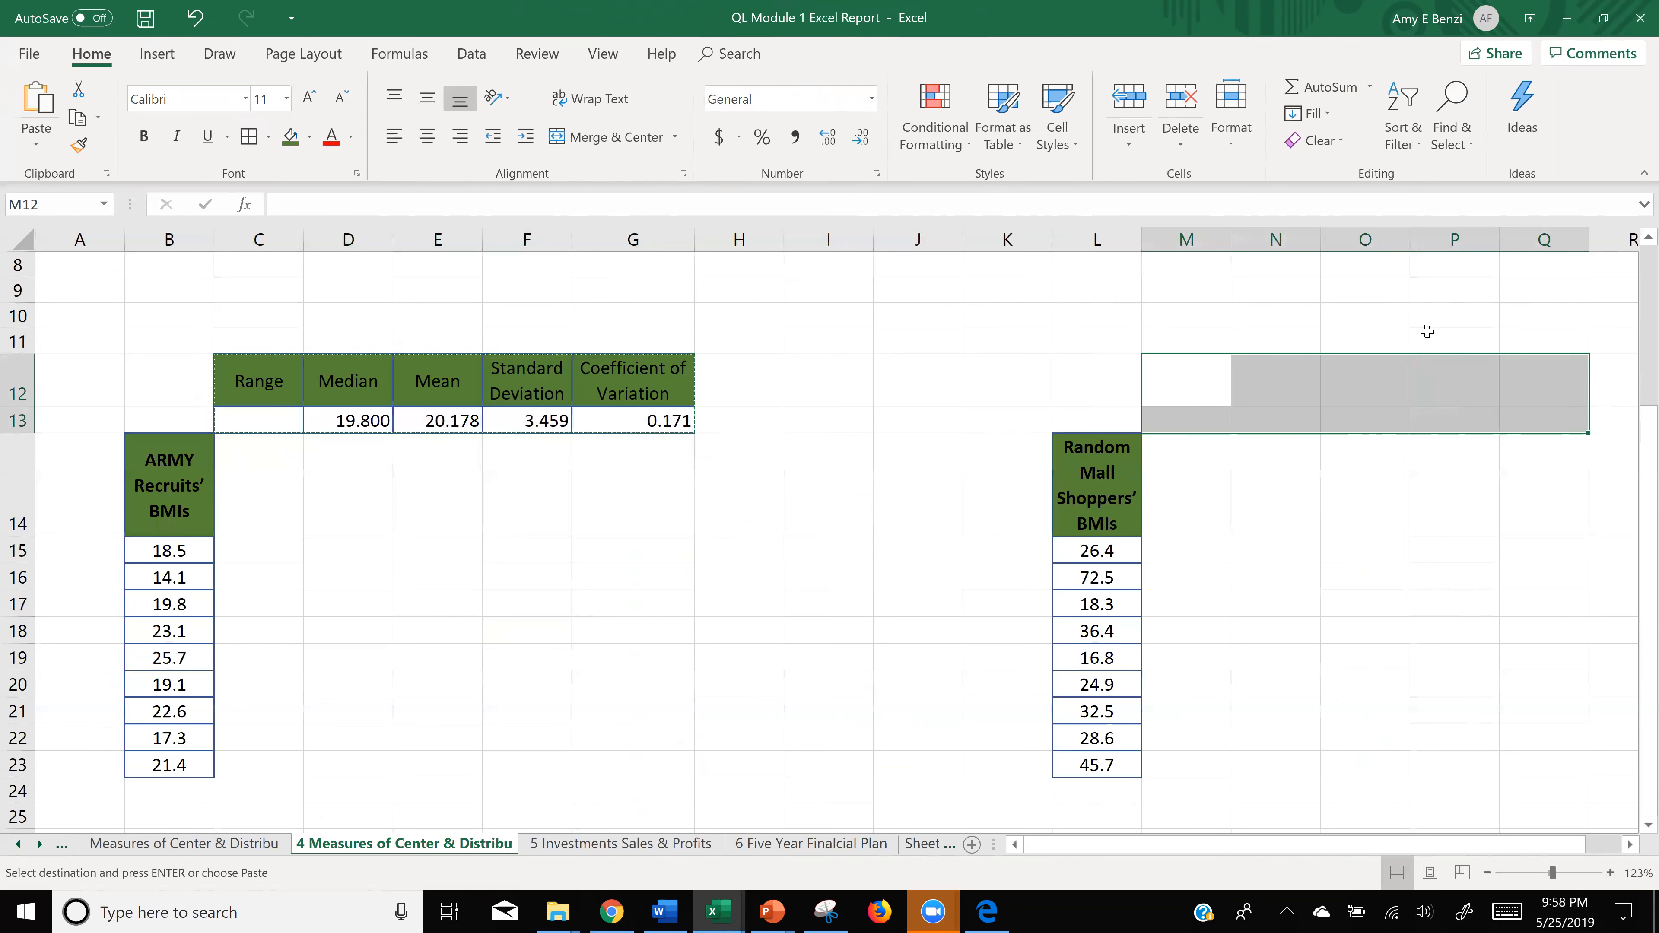
pyautogui.hotkey('ctrl', 'v')
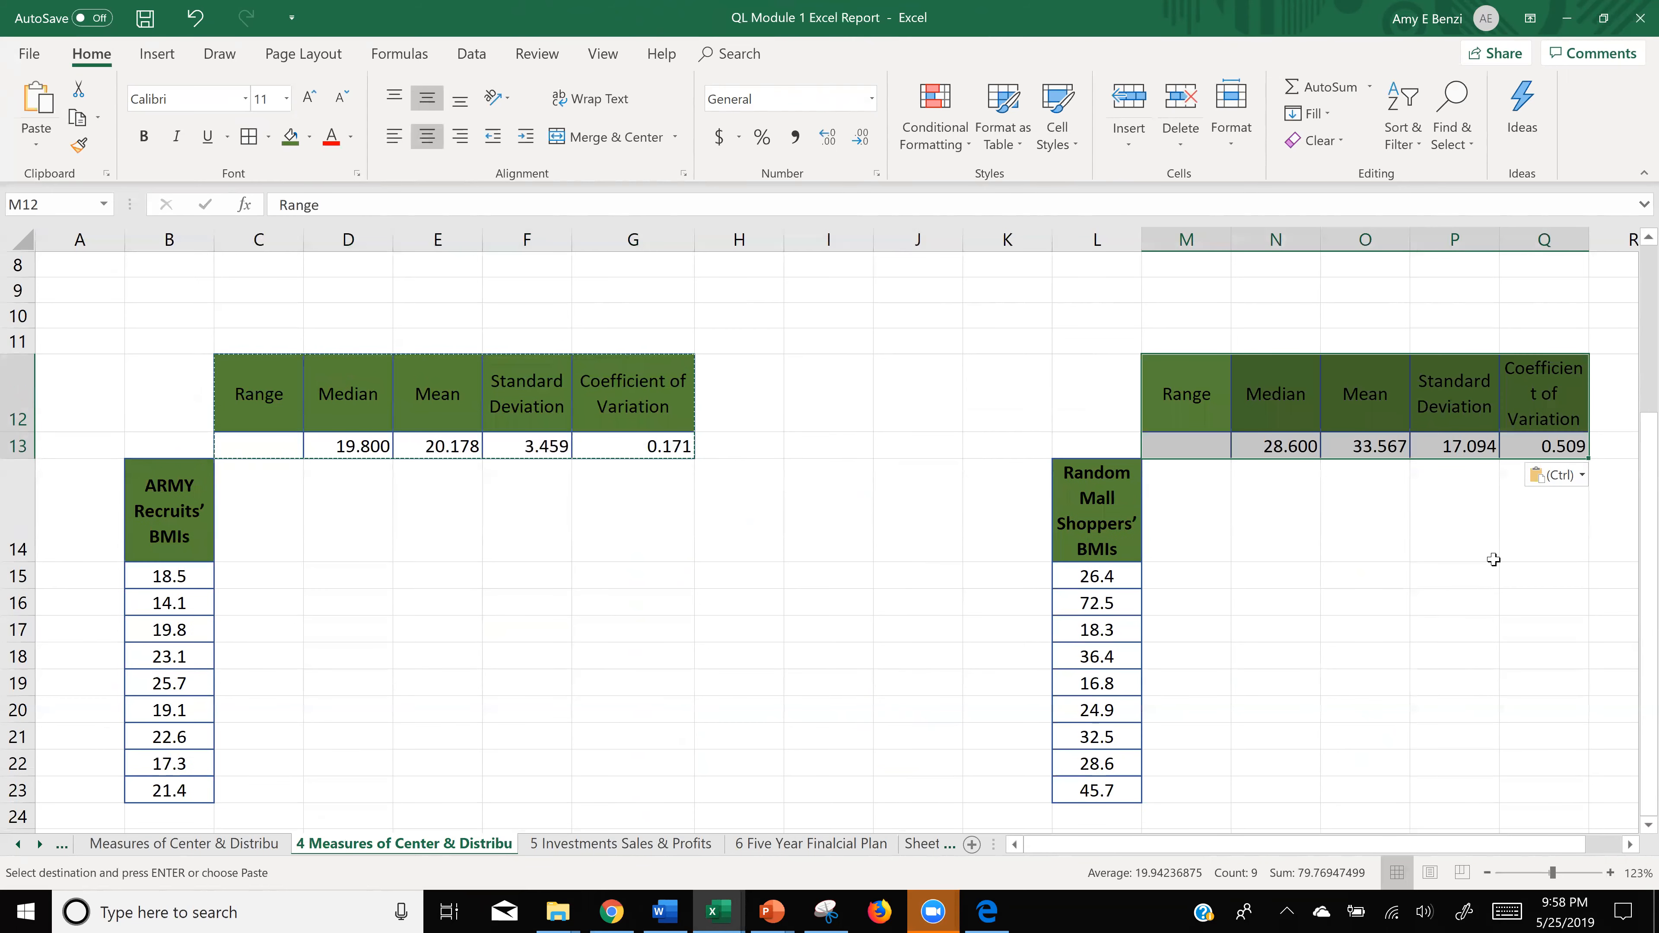
pyautogui.click(1322, 557)
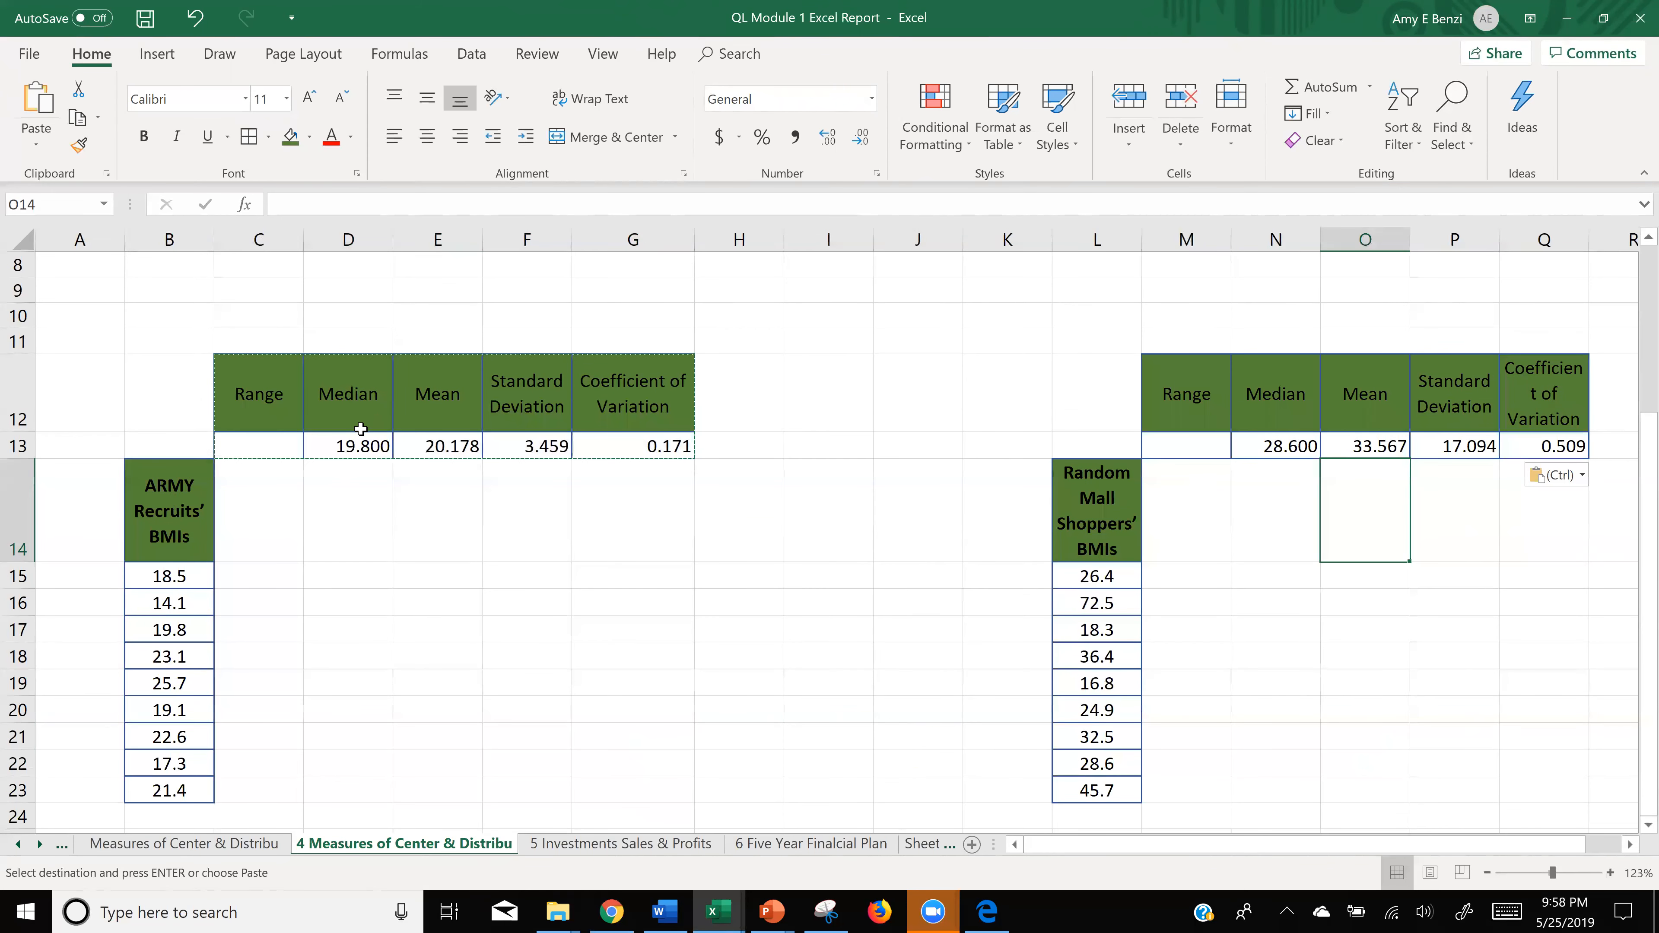
# - Compare the median formulas in D13 and N13 to check which BMI ranges they reference
pyautogui.doubleClick(345, 446)
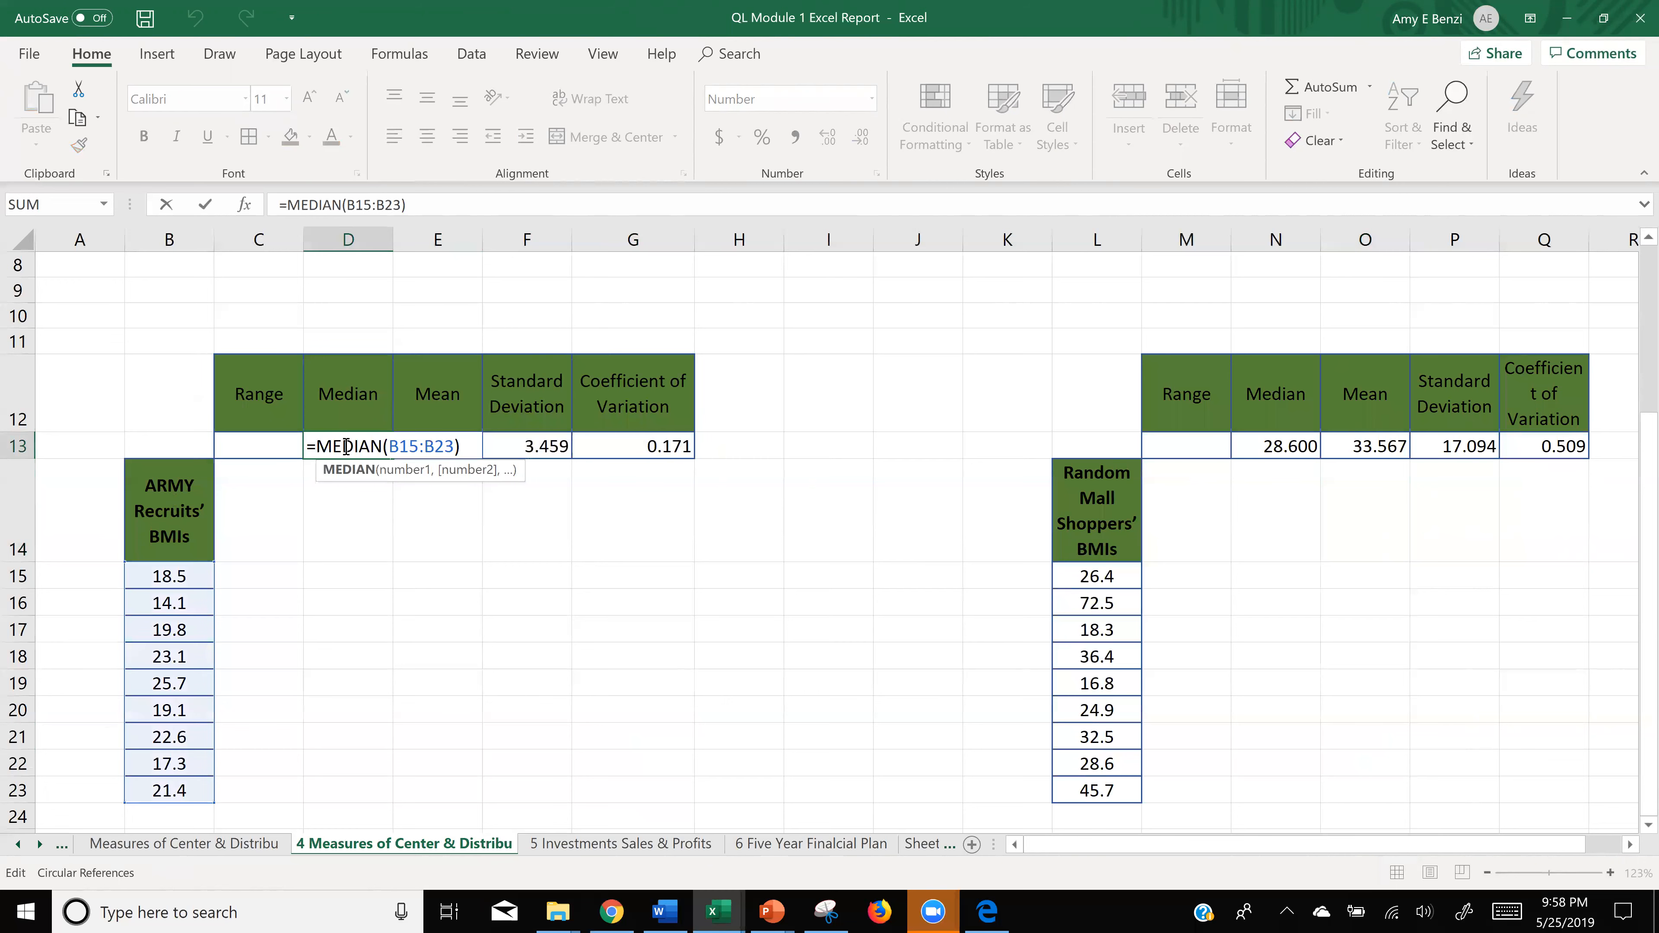
pyautogui.press('Return')
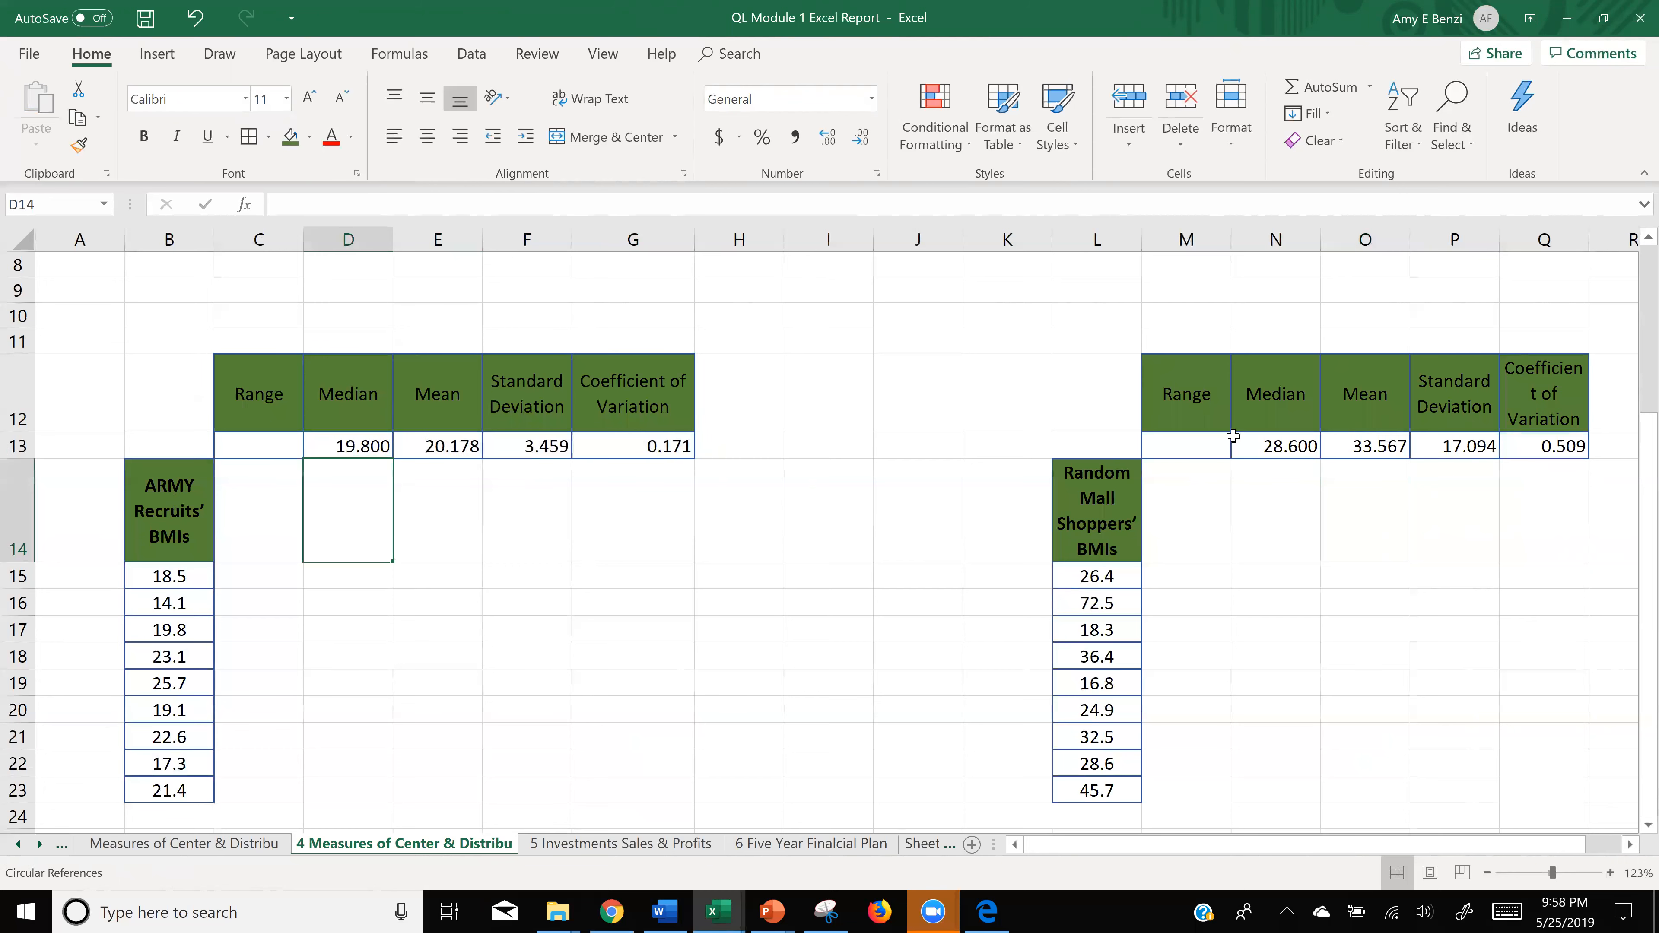
pyautogui.doubleClick(1263, 445)
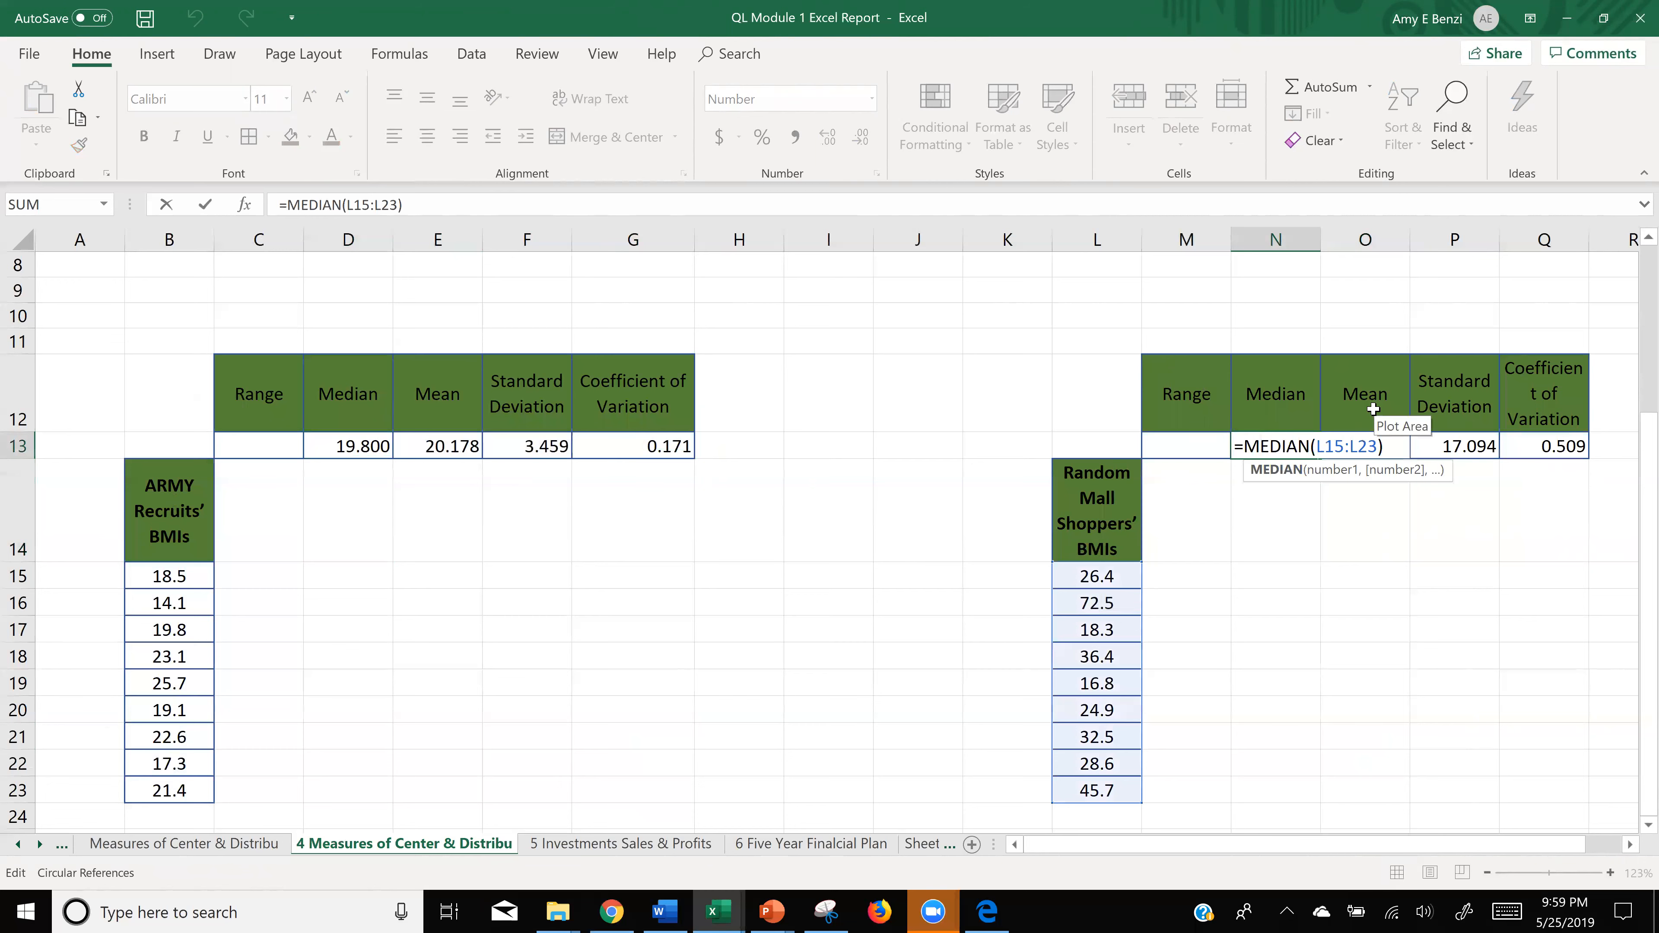
pyautogui.press('Return')
# - Fill the mall shoppers' statistics headers in M12:Q12 and the column header in L14 with standard orange
pyautogui.moveTo(1210, 389); pyautogui.dragTo(1519, 386)
pyautogui.keyDown('ctrl'); pyautogui.click(1123, 510); pyautogui.keyUp('ctrl')
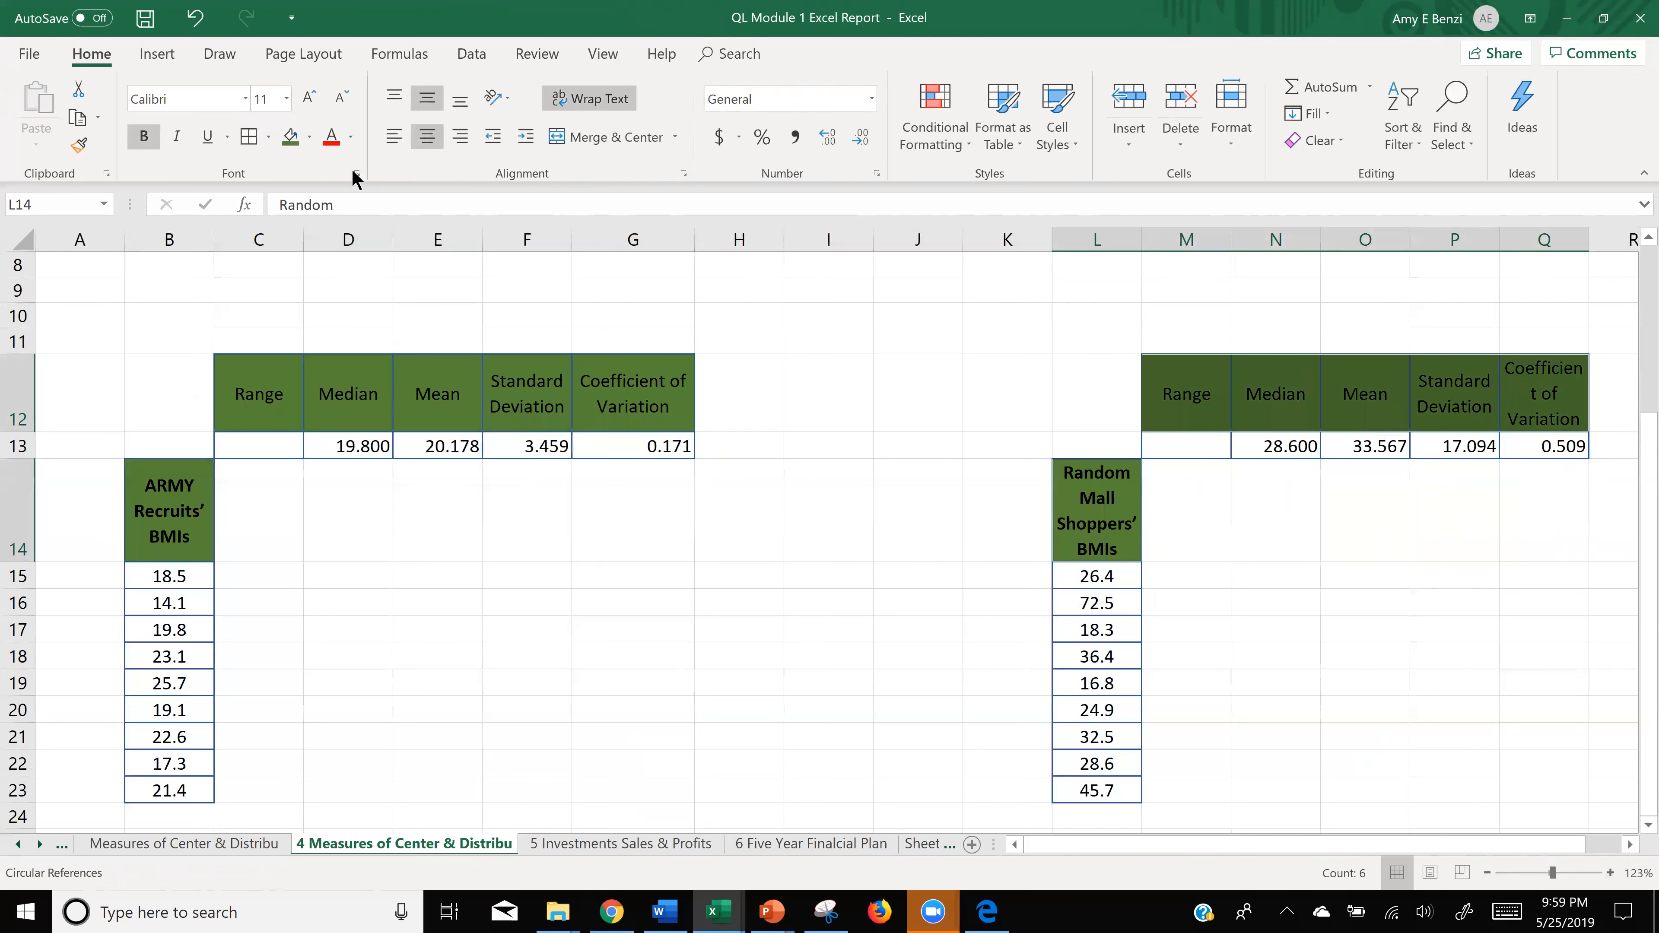
pyautogui.click(310, 138)
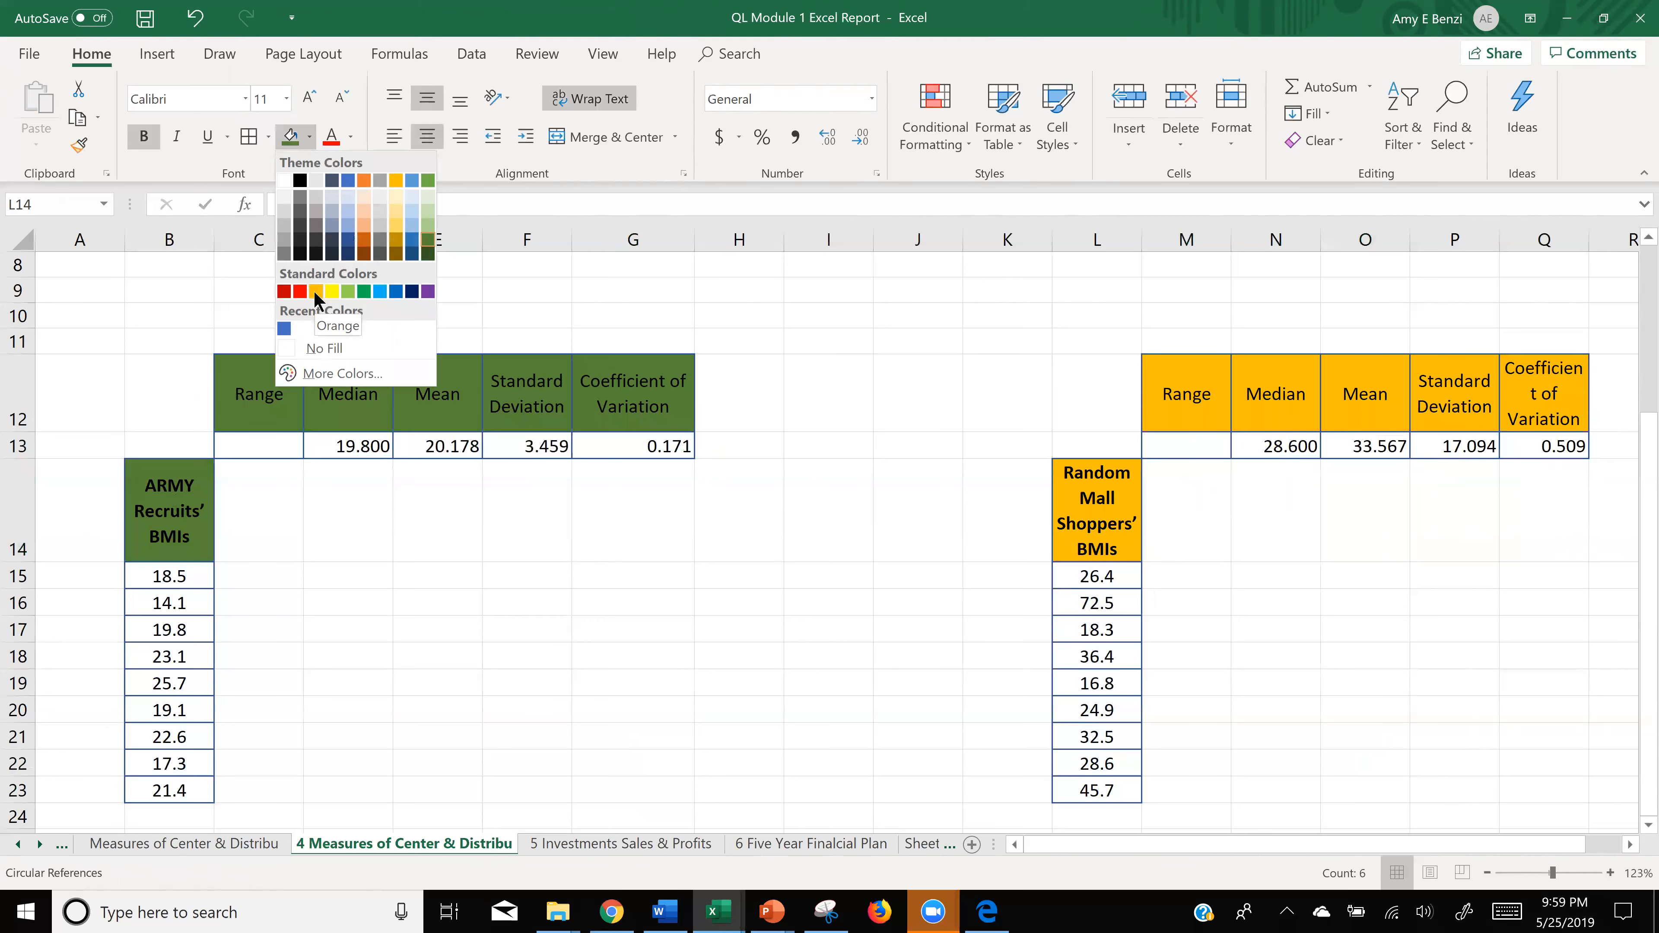
pyautogui.click(315, 292)
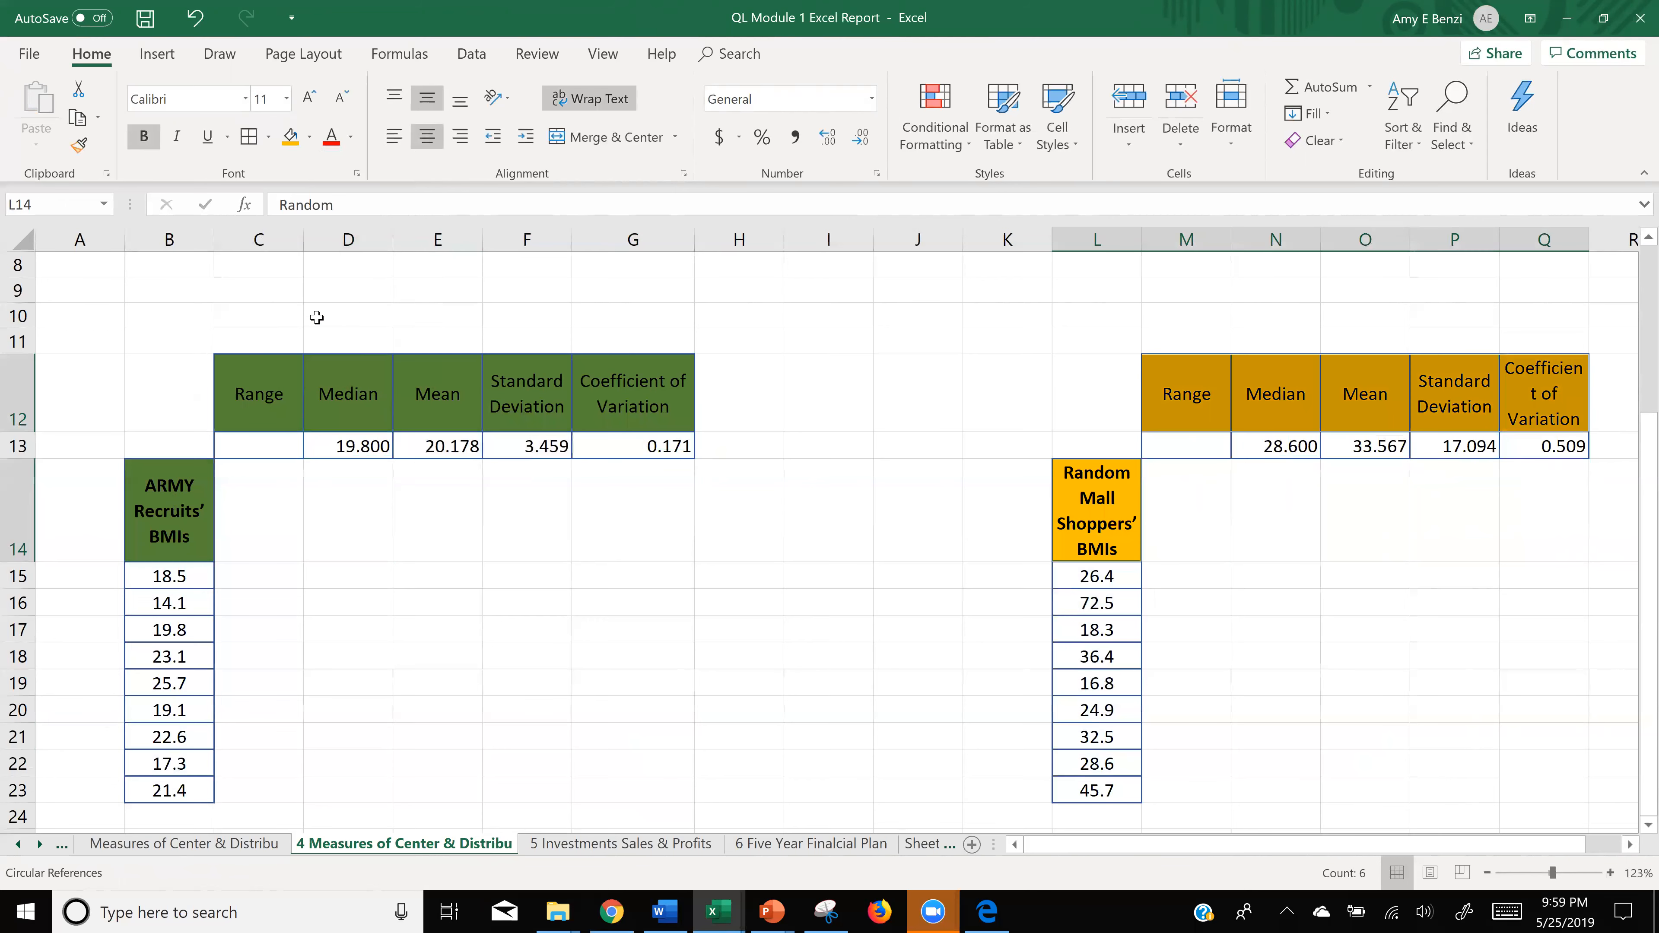
pyautogui.click(1367, 705)
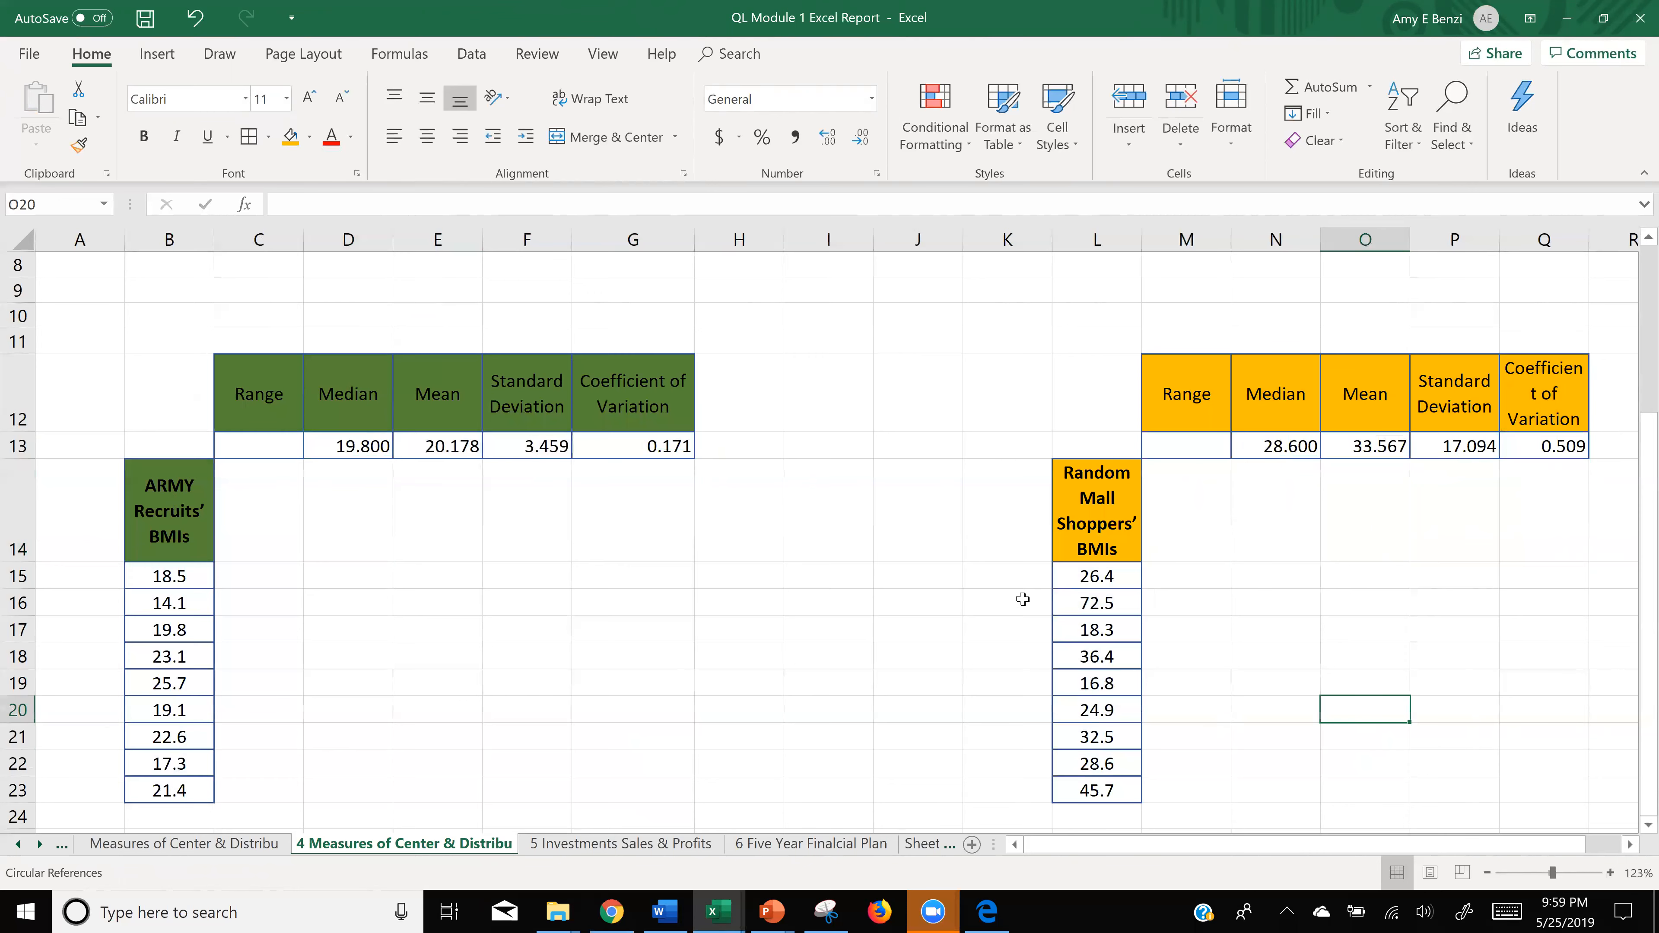
# - Insert a scatter chart of the ARMY recruits' BMIs in B15:B23, placed beside that column below the statistics table and slightly reduced in size
pyautogui.scroll(-1, 852, 556)
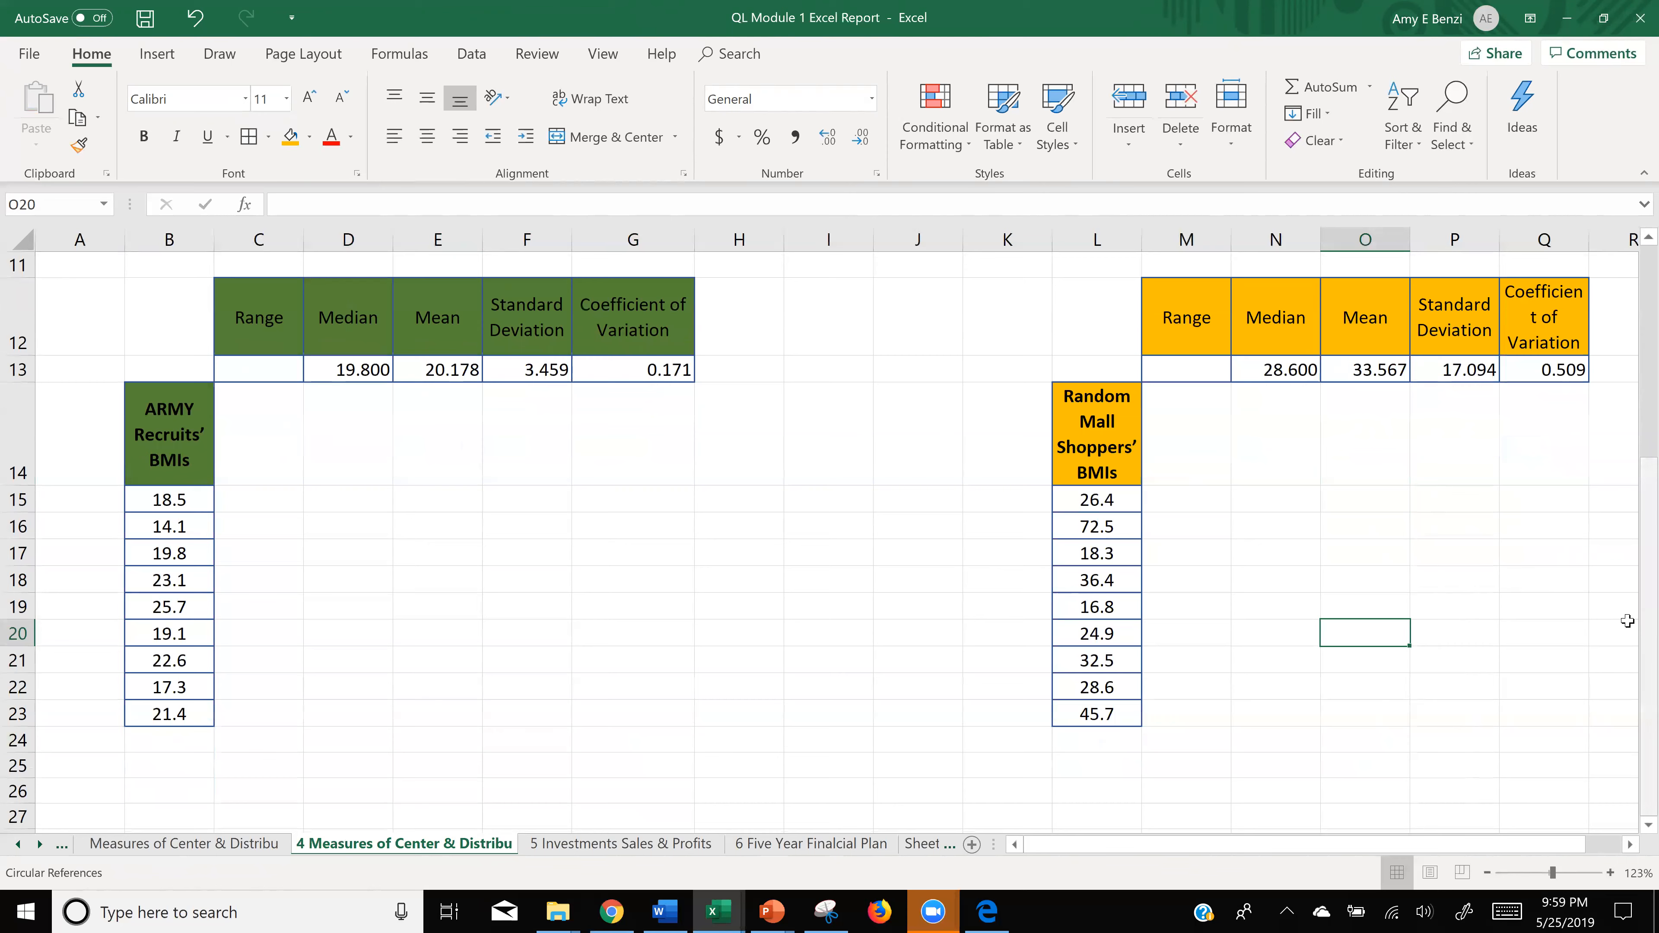
pyautogui.moveTo(1642, 636); pyautogui.dragTo(1643, 634)
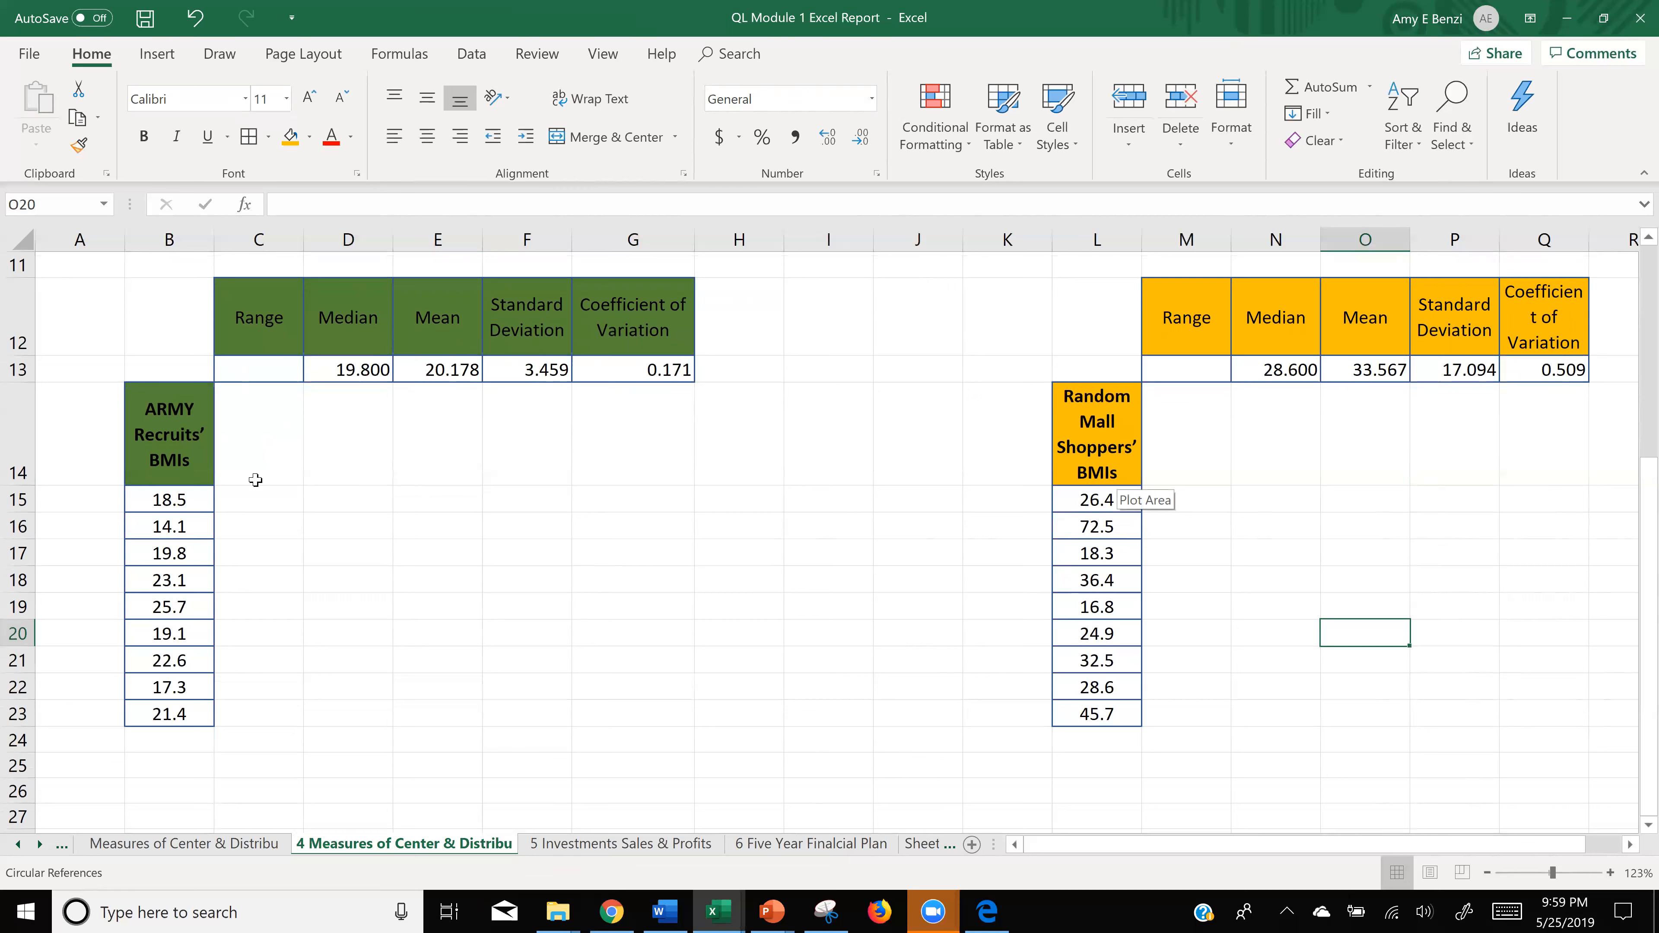
pyautogui.moveTo(166, 498); pyautogui.dragTo(196, 719)
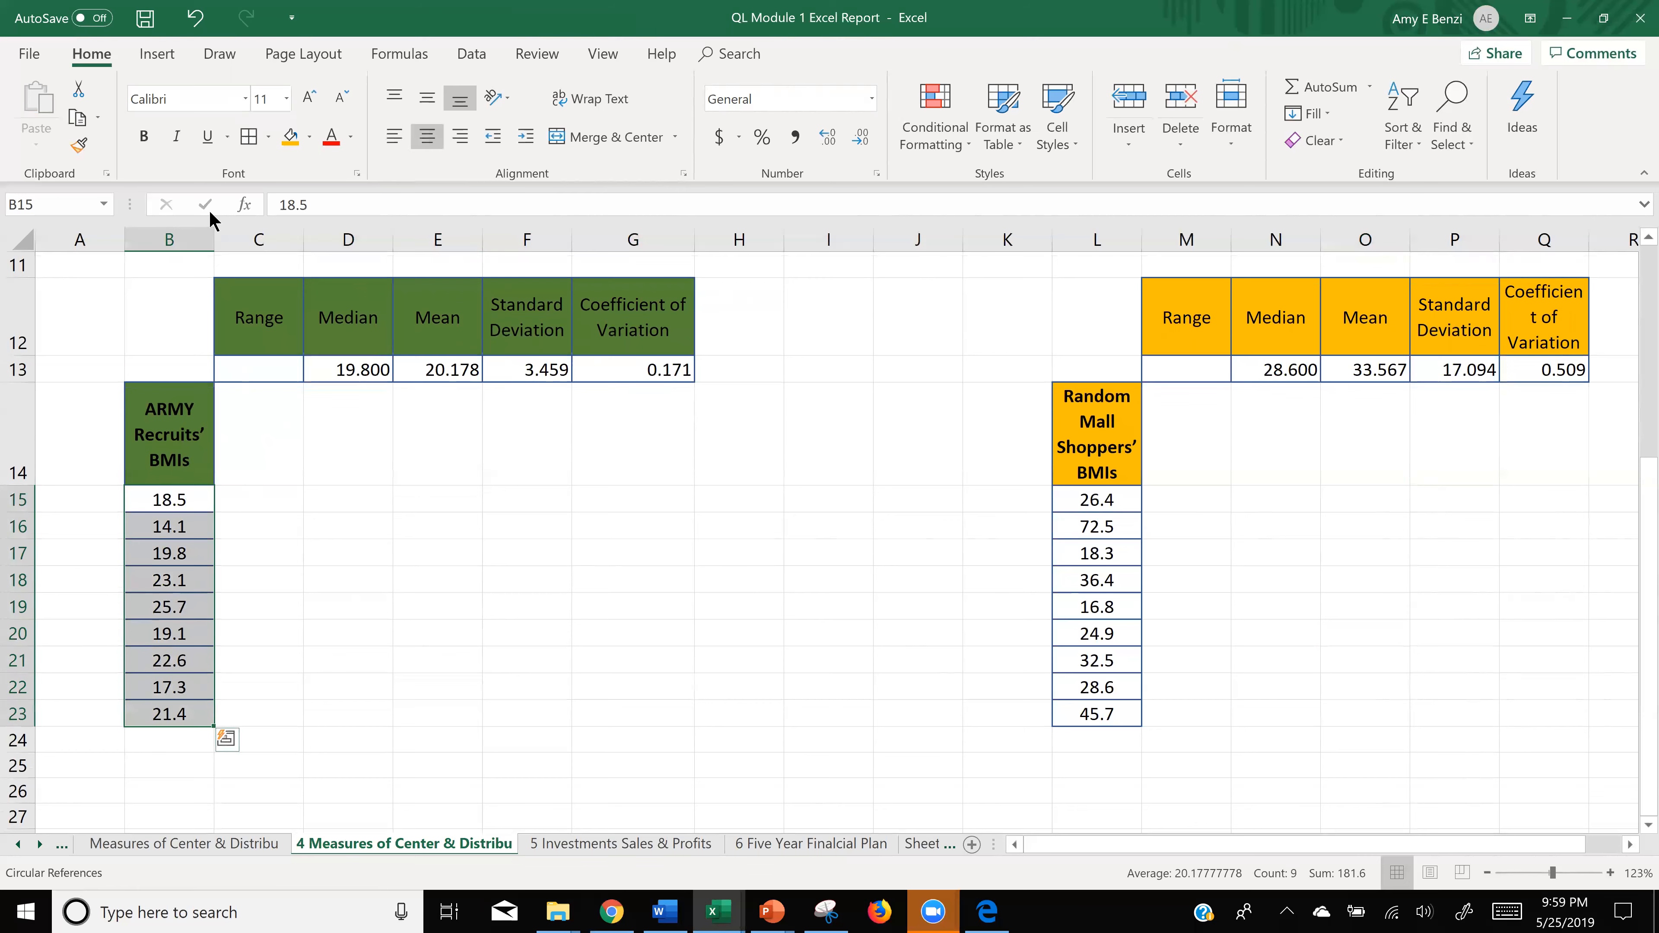
pyautogui.click(160, 54)
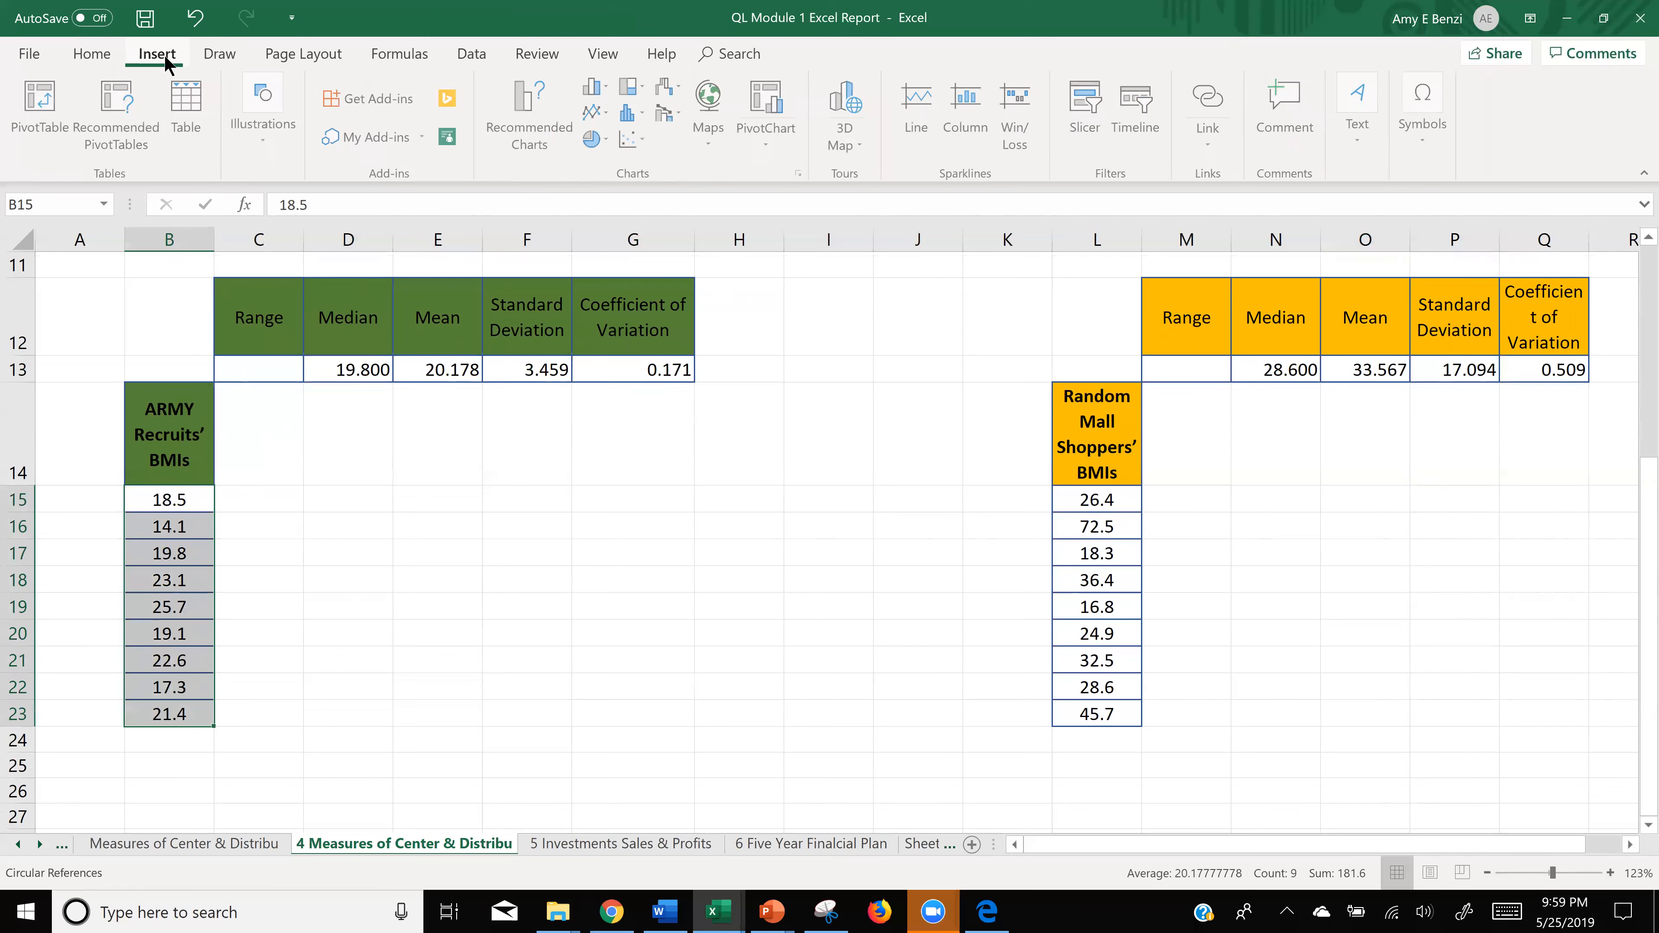
pyautogui.click(633, 140)
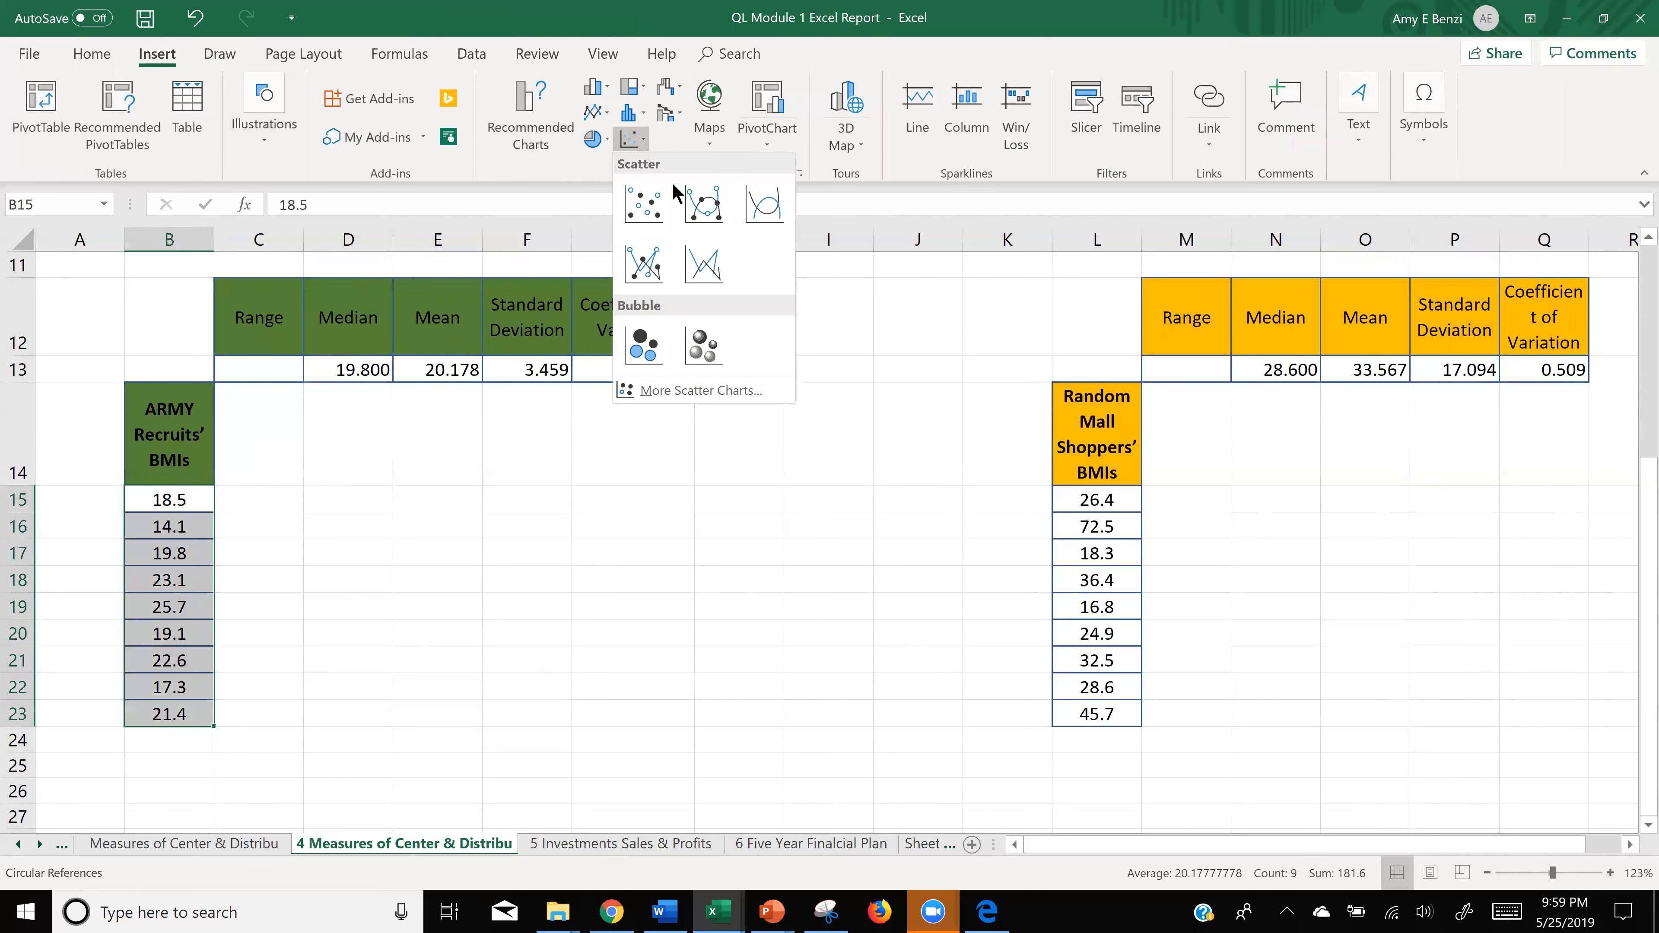
pyautogui.click(640, 208)
pyautogui.moveTo(956, 375); pyautogui.dragTo(670, 426)
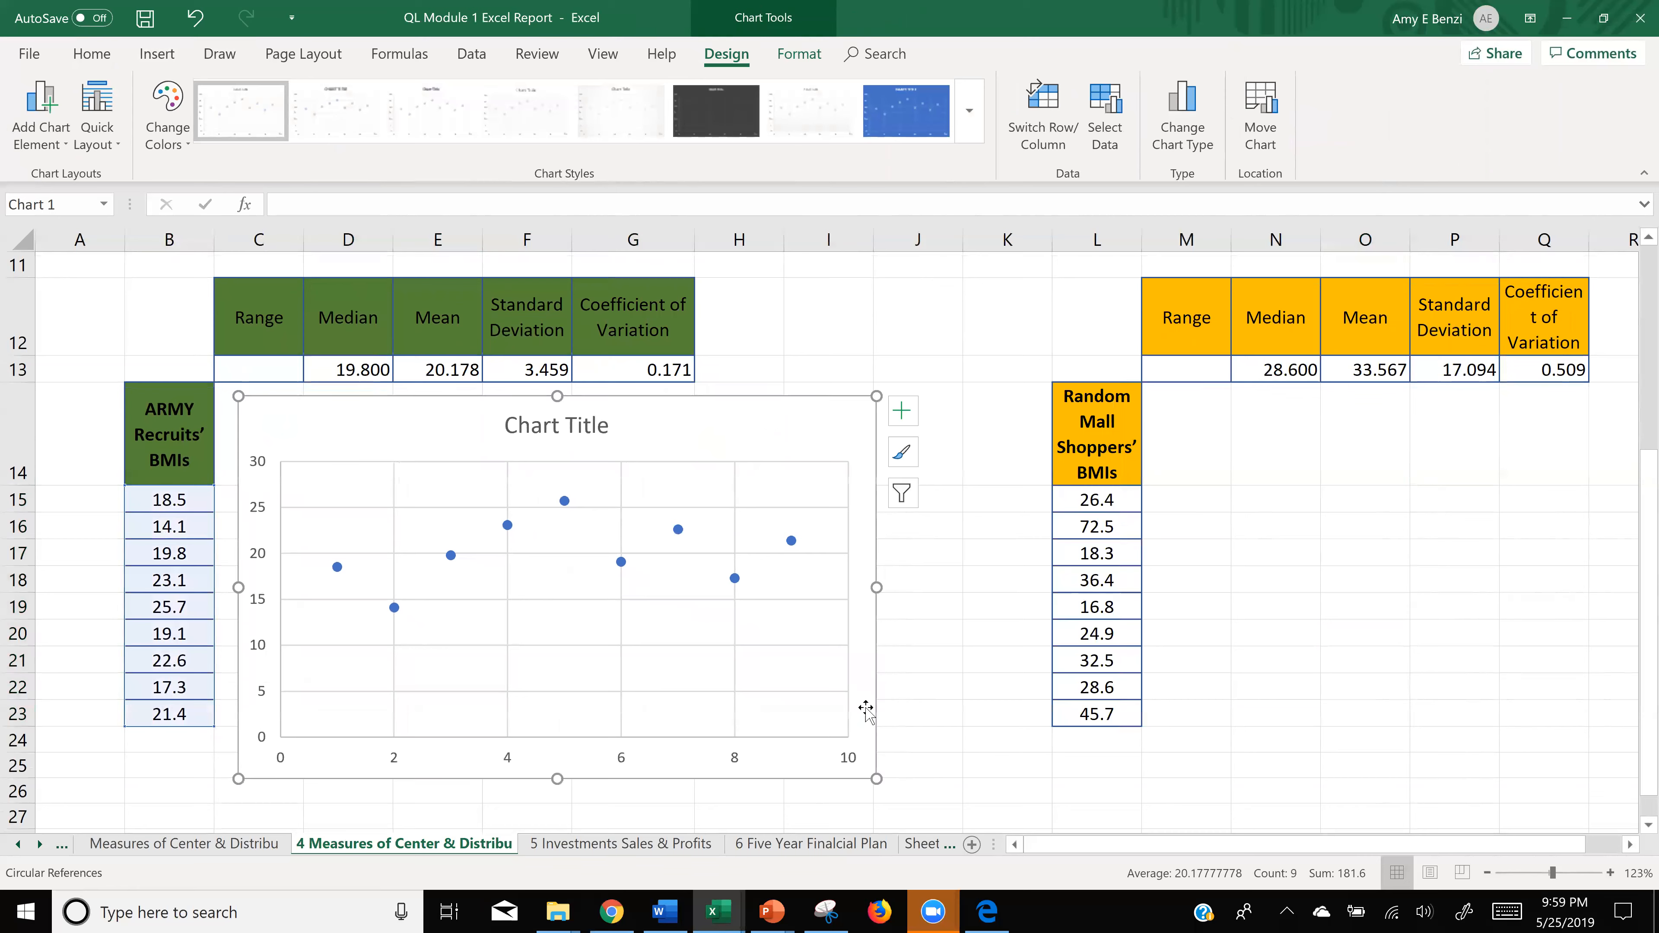
pyautogui.moveTo(877, 780); pyautogui.dragTo(830, 737)
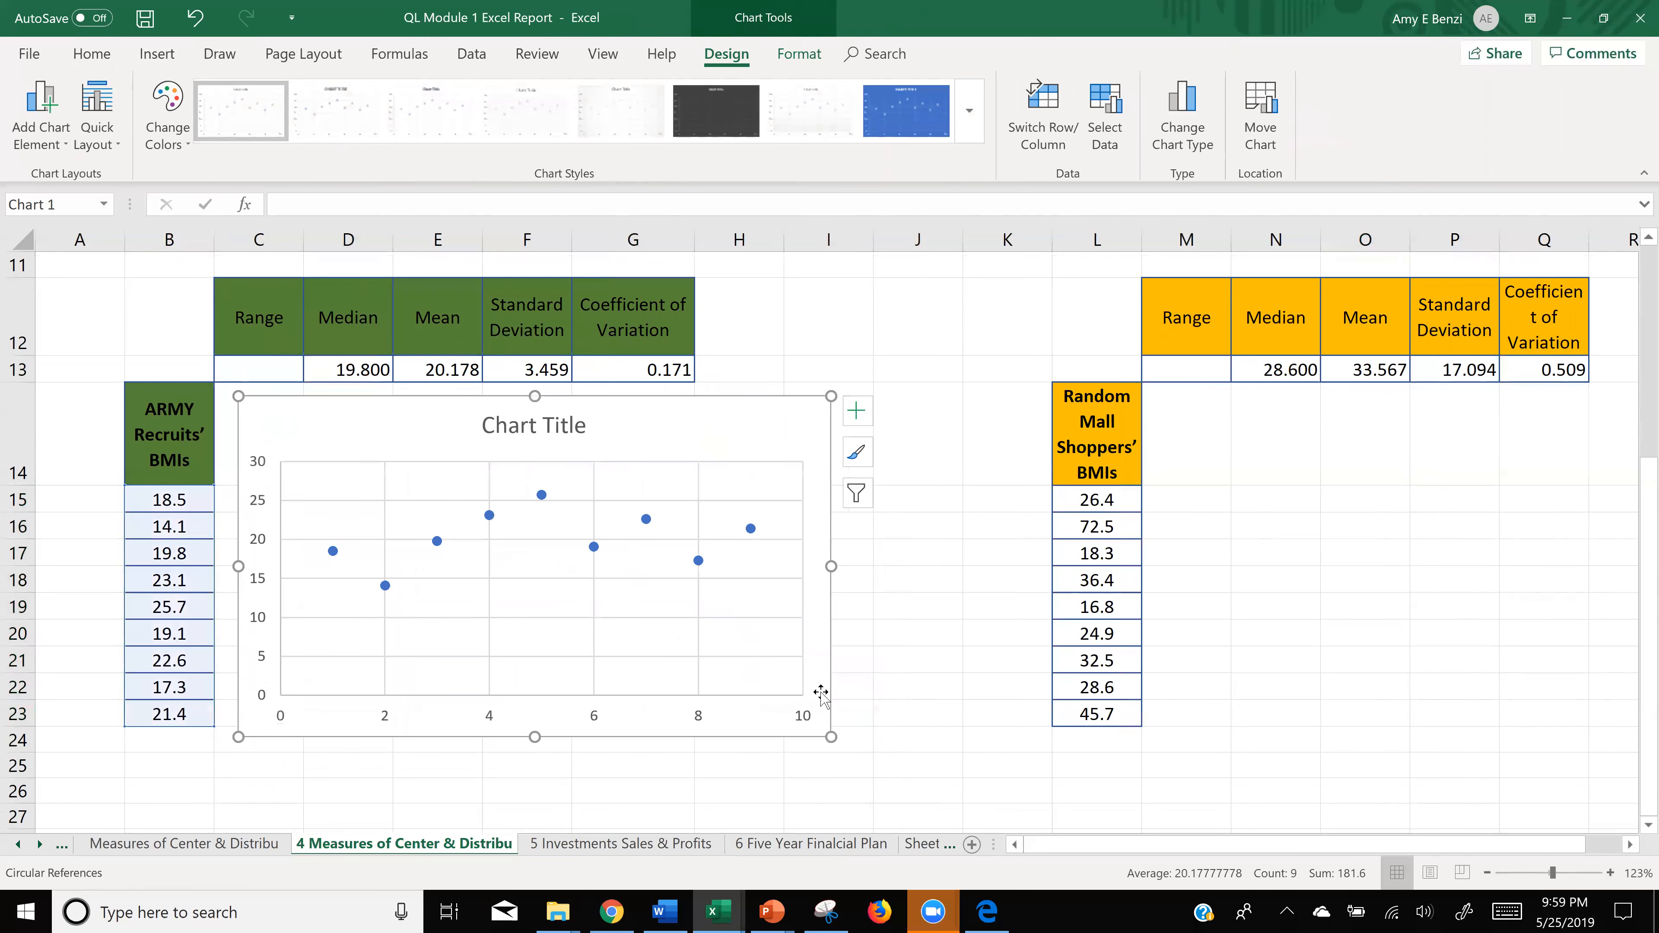
# - Add axis titles and a trendline to the ARMY BMI scatter chart
pyautogui.click(862, 417)
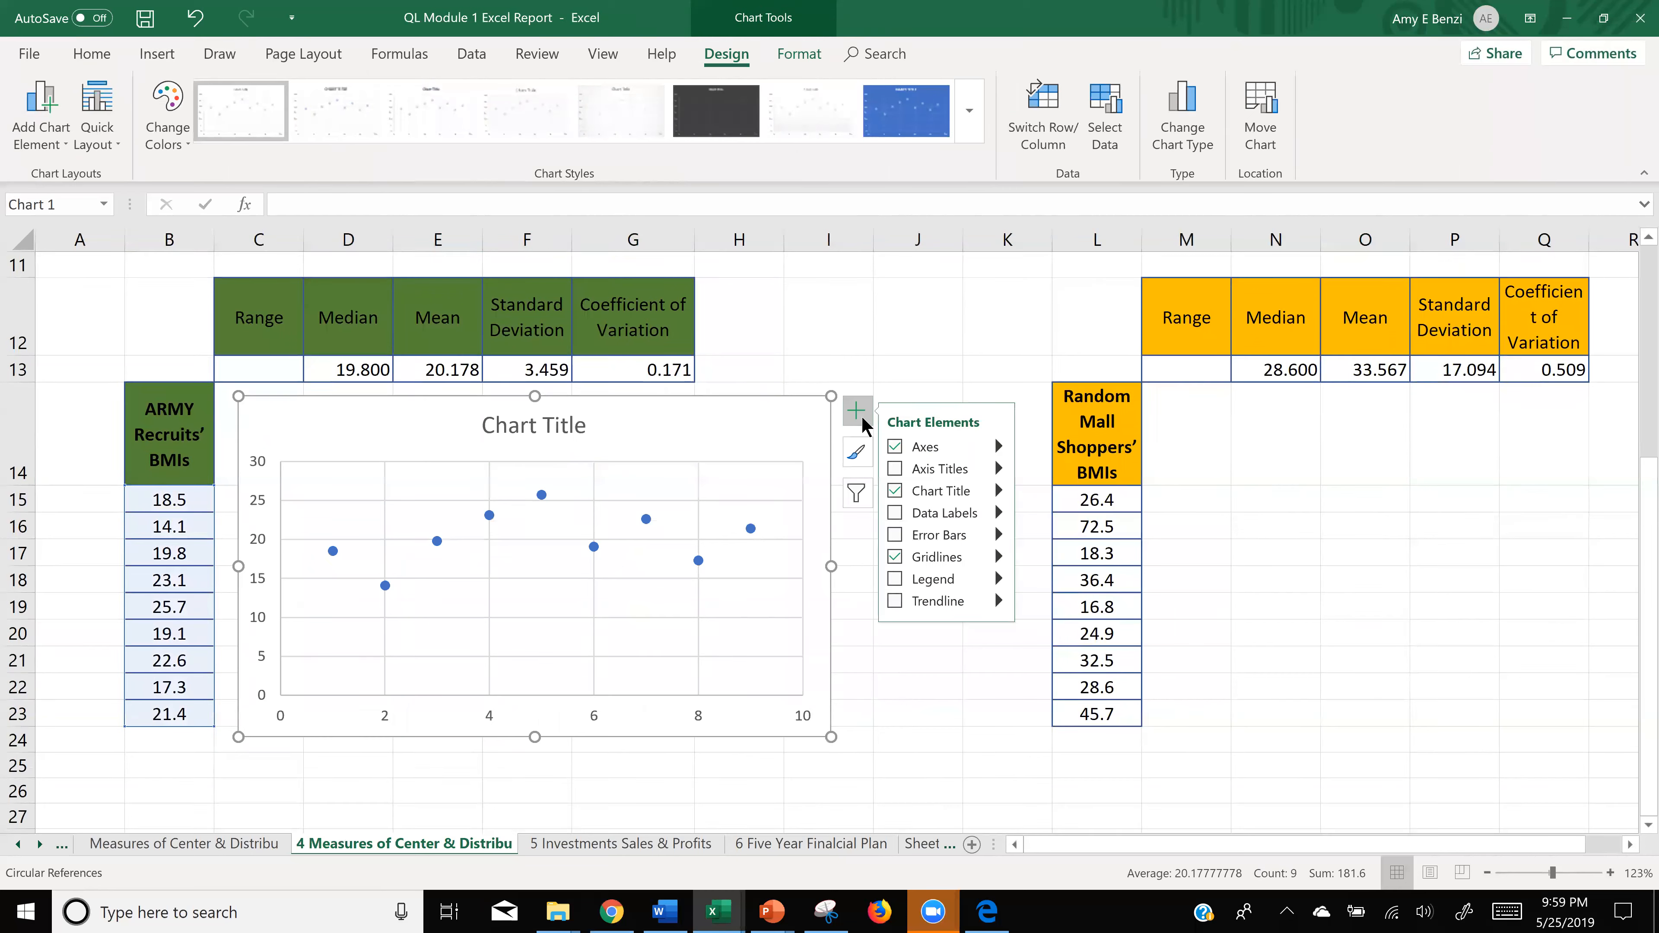
pyautogui.click(895, 469)
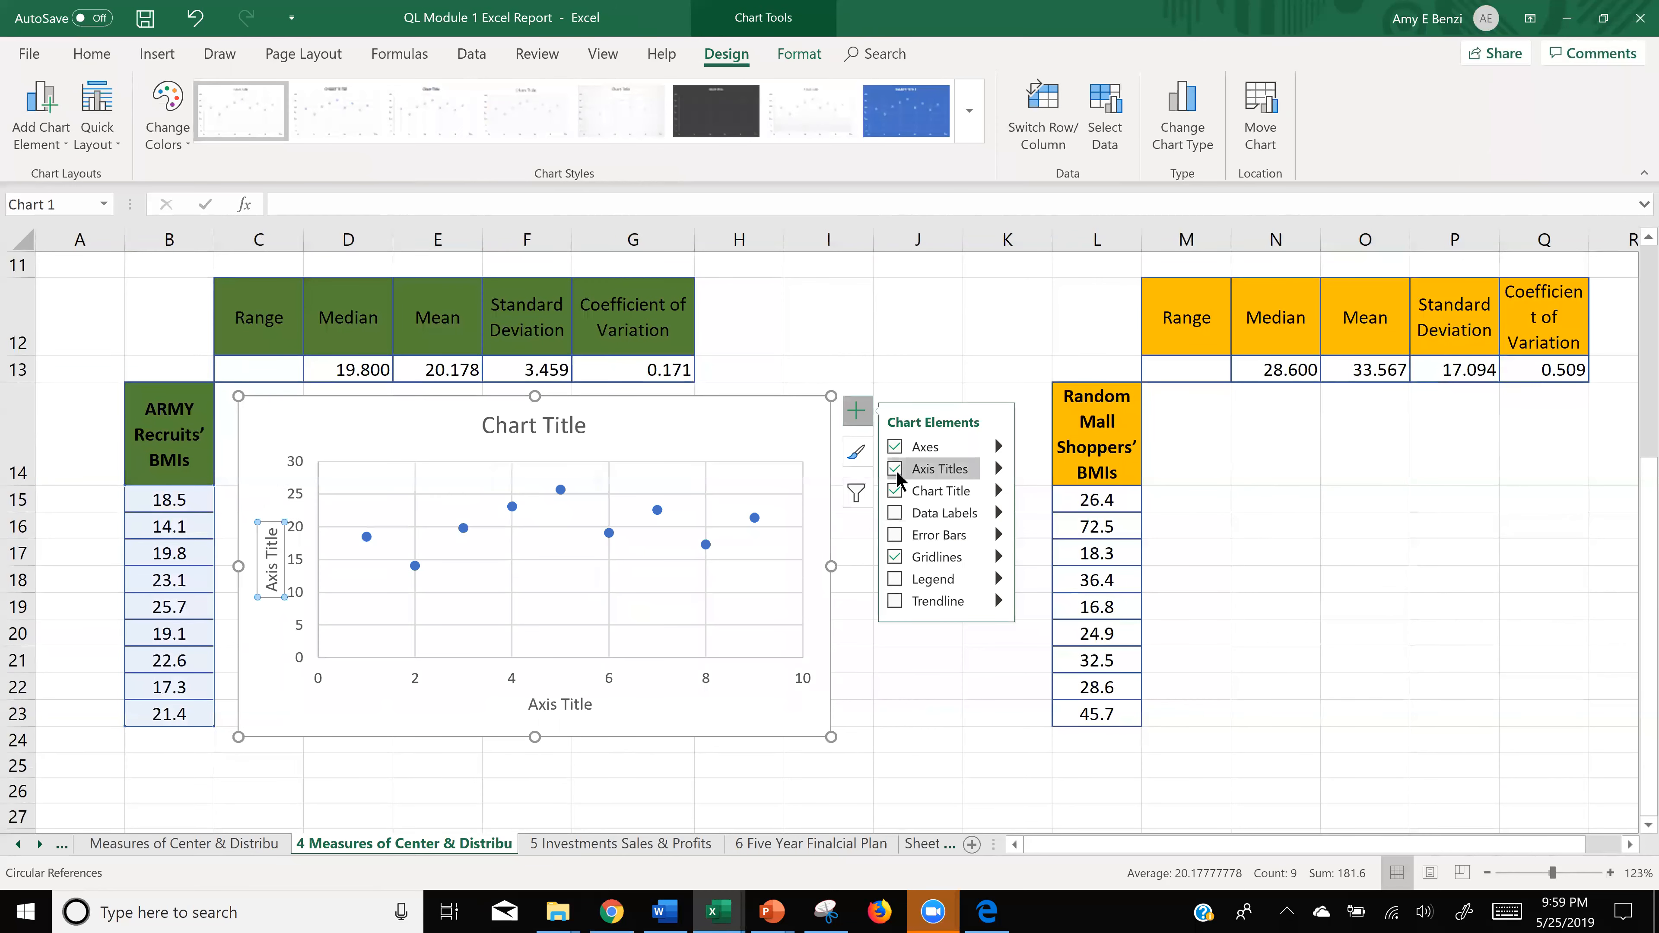
pyautogui.click(895, 600)
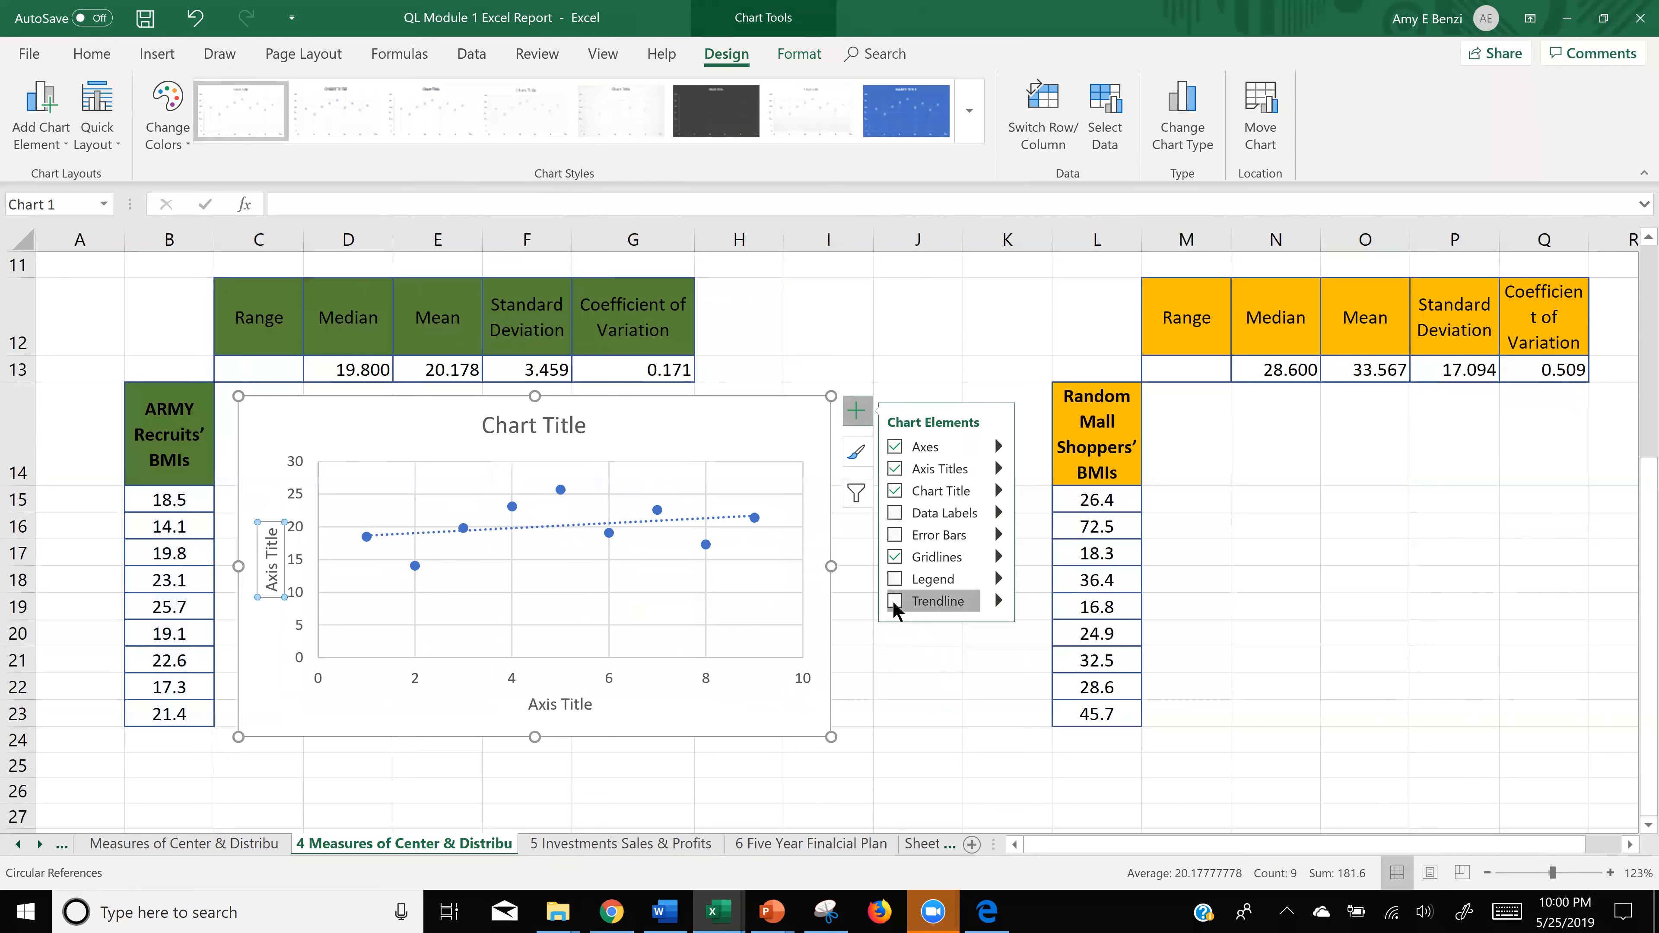
pyautogui.click(902, 689)
# - Switch to the PowerPoint intro presentation, move the yellow highlight box down to just above the Build bullet's first line, and return to Excel
pyautogui.moveTo(778, 915)
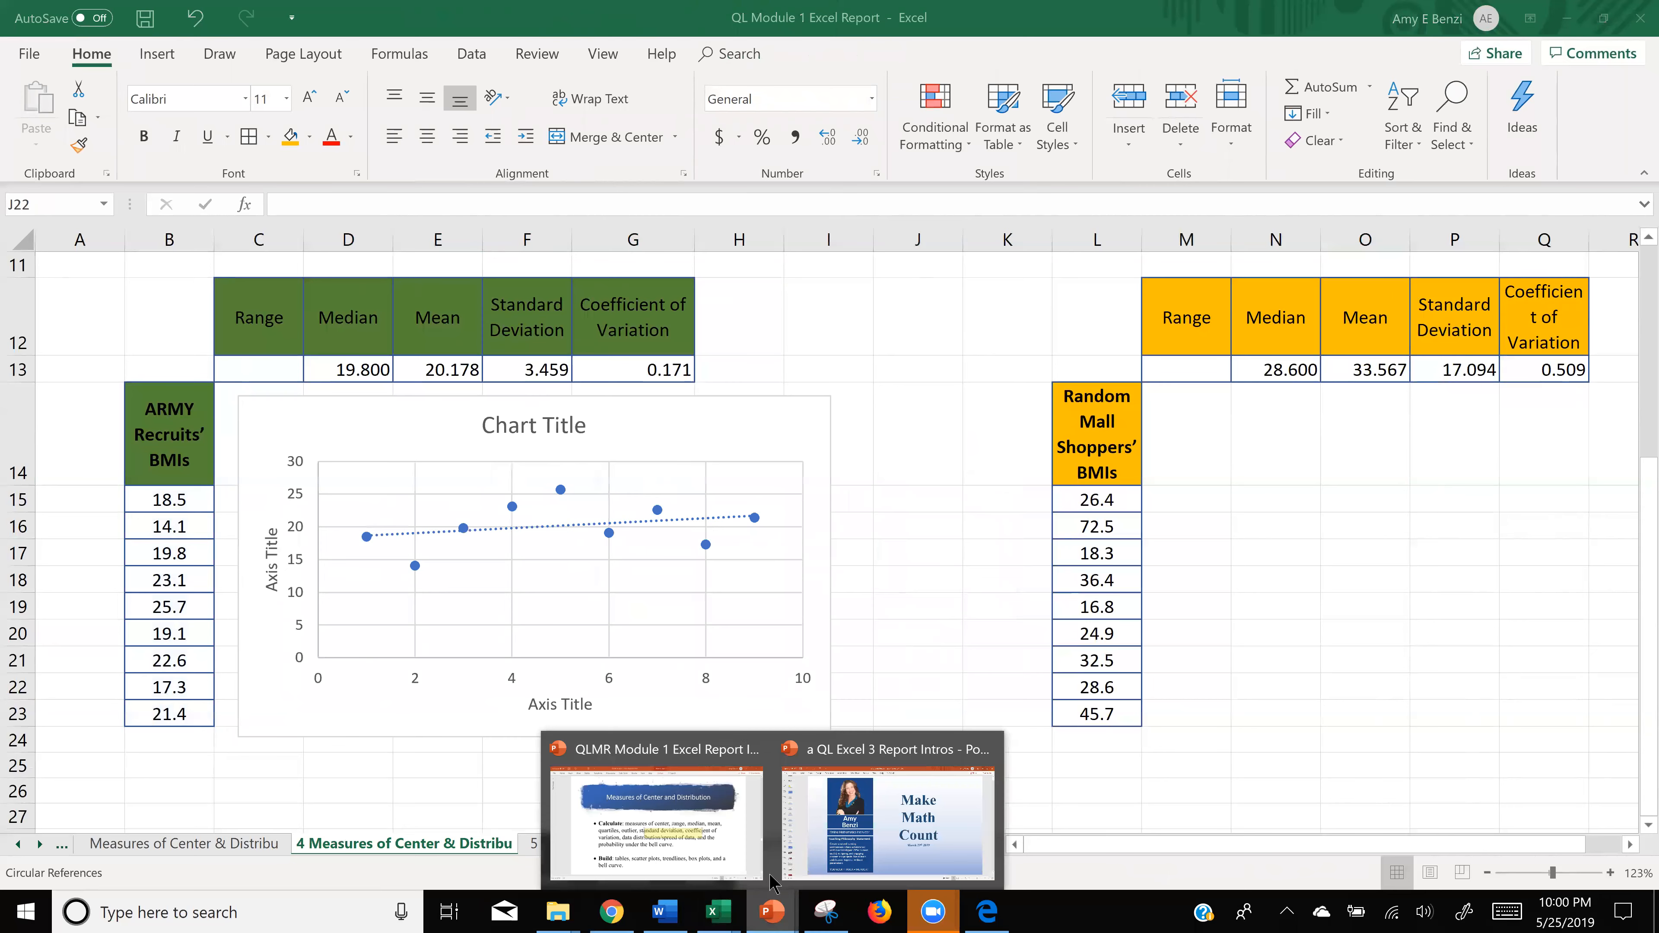
pyautogui.click(711, 828)
pyautogui.moveTo(797, 533); pyautogui.dragTo(817, 681)
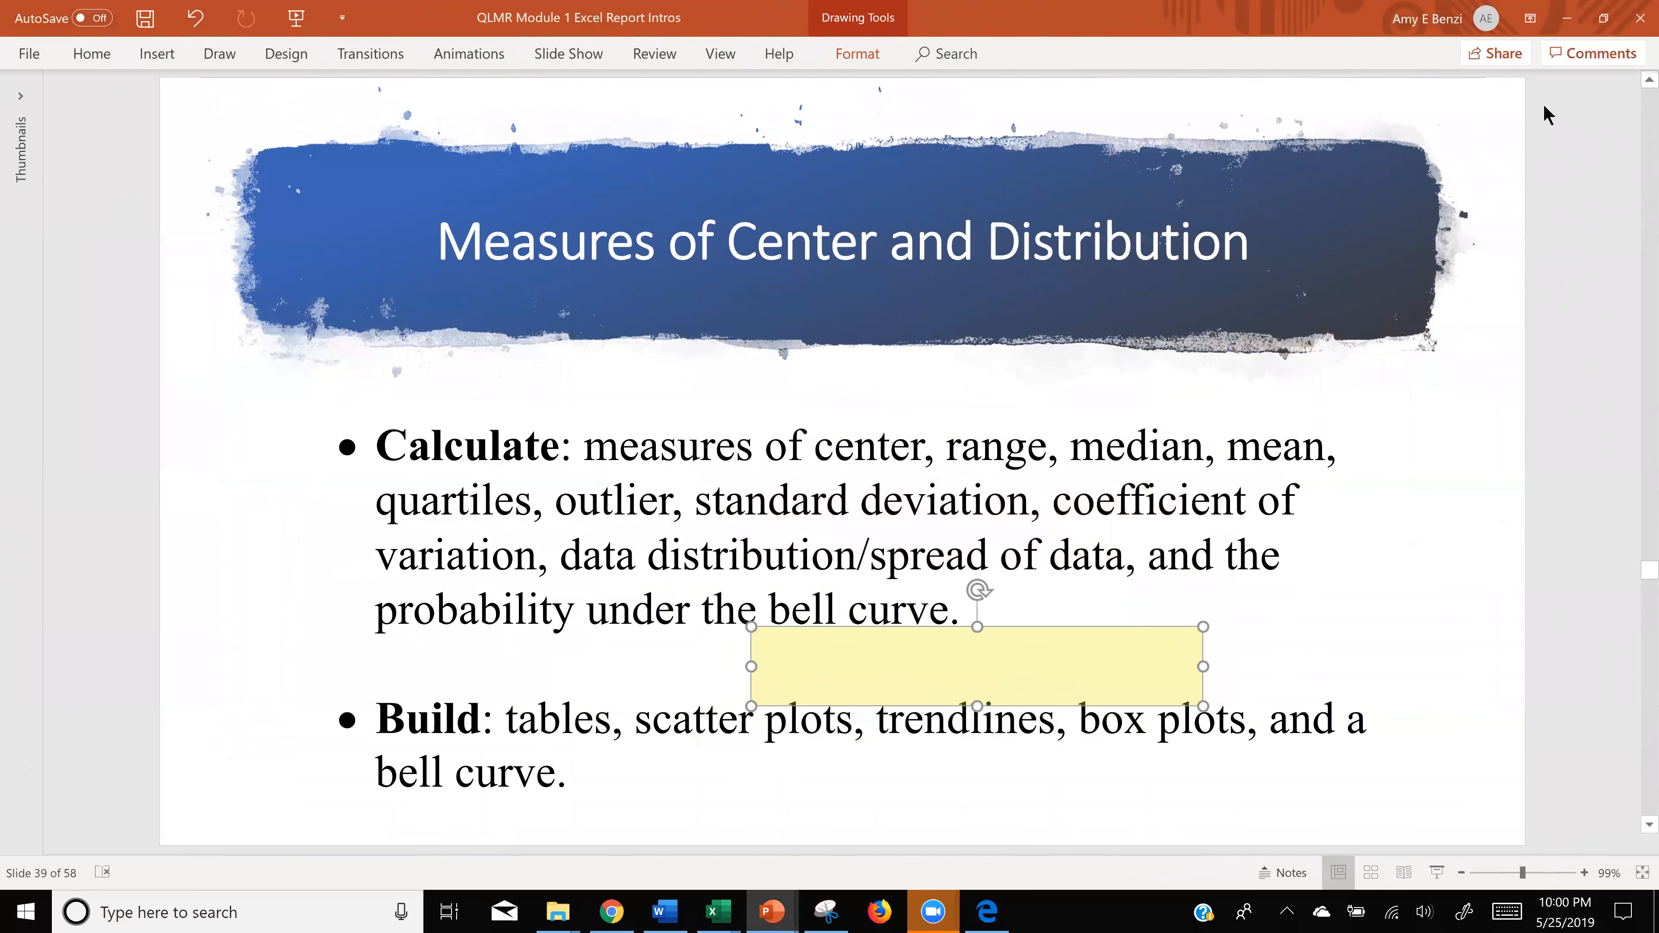
pyautogui.click(1569, 21)
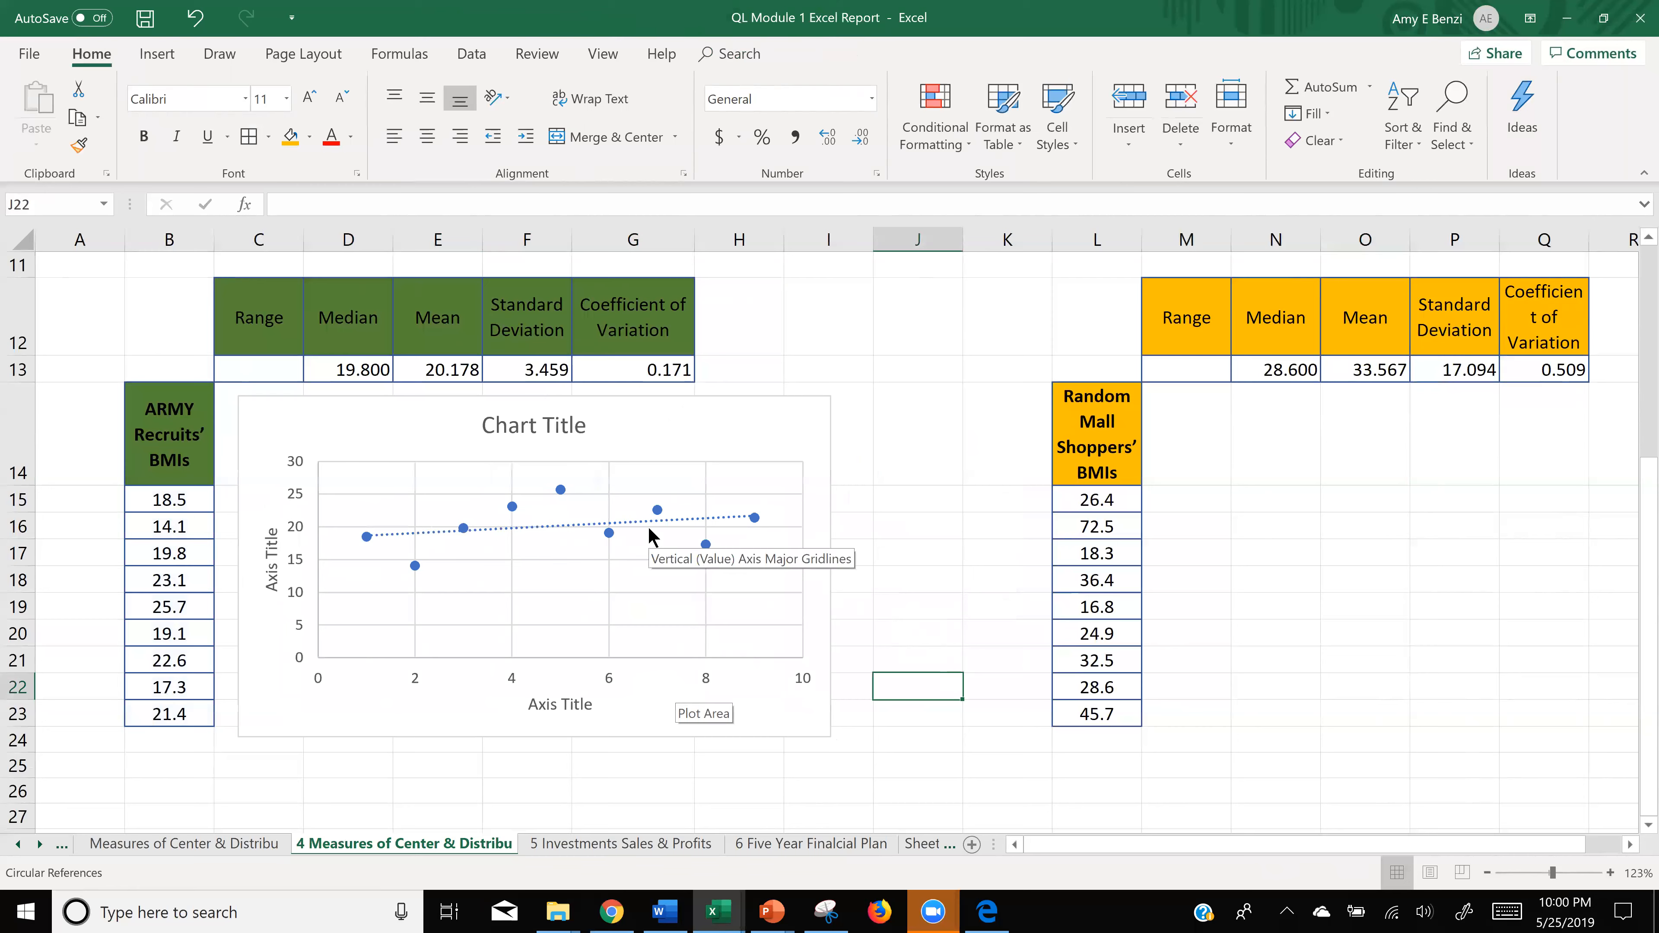
pyautogui.click(518, 433)
pyautogui.tripleClick(518, 433)
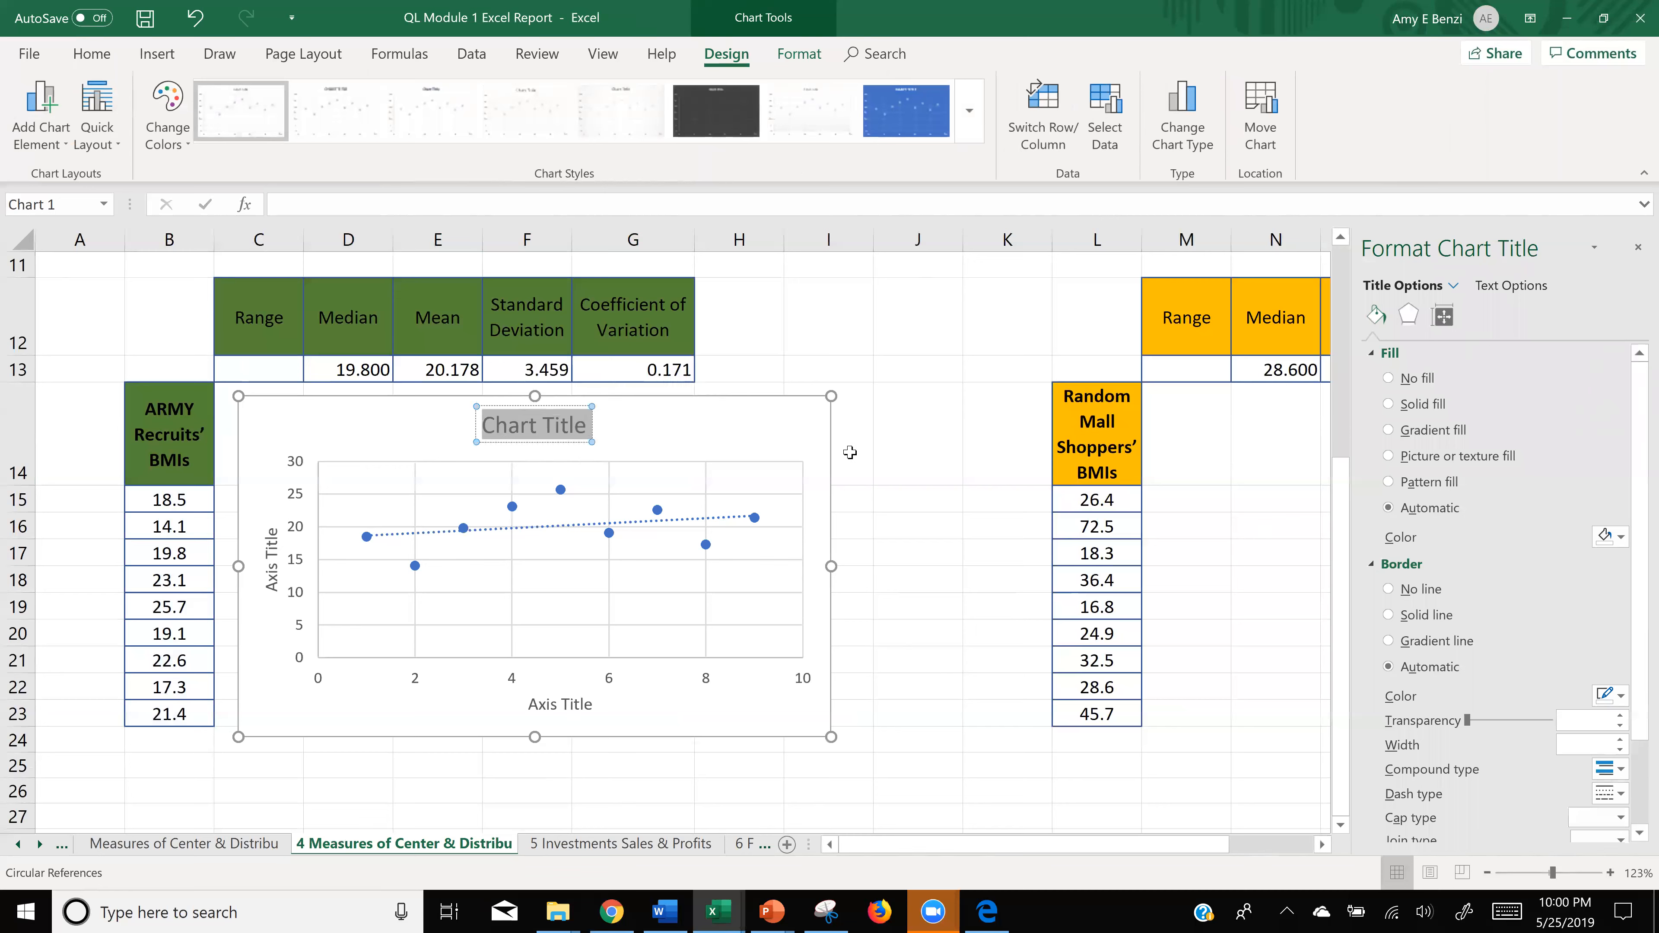
pyautogui.click(1156, 393)
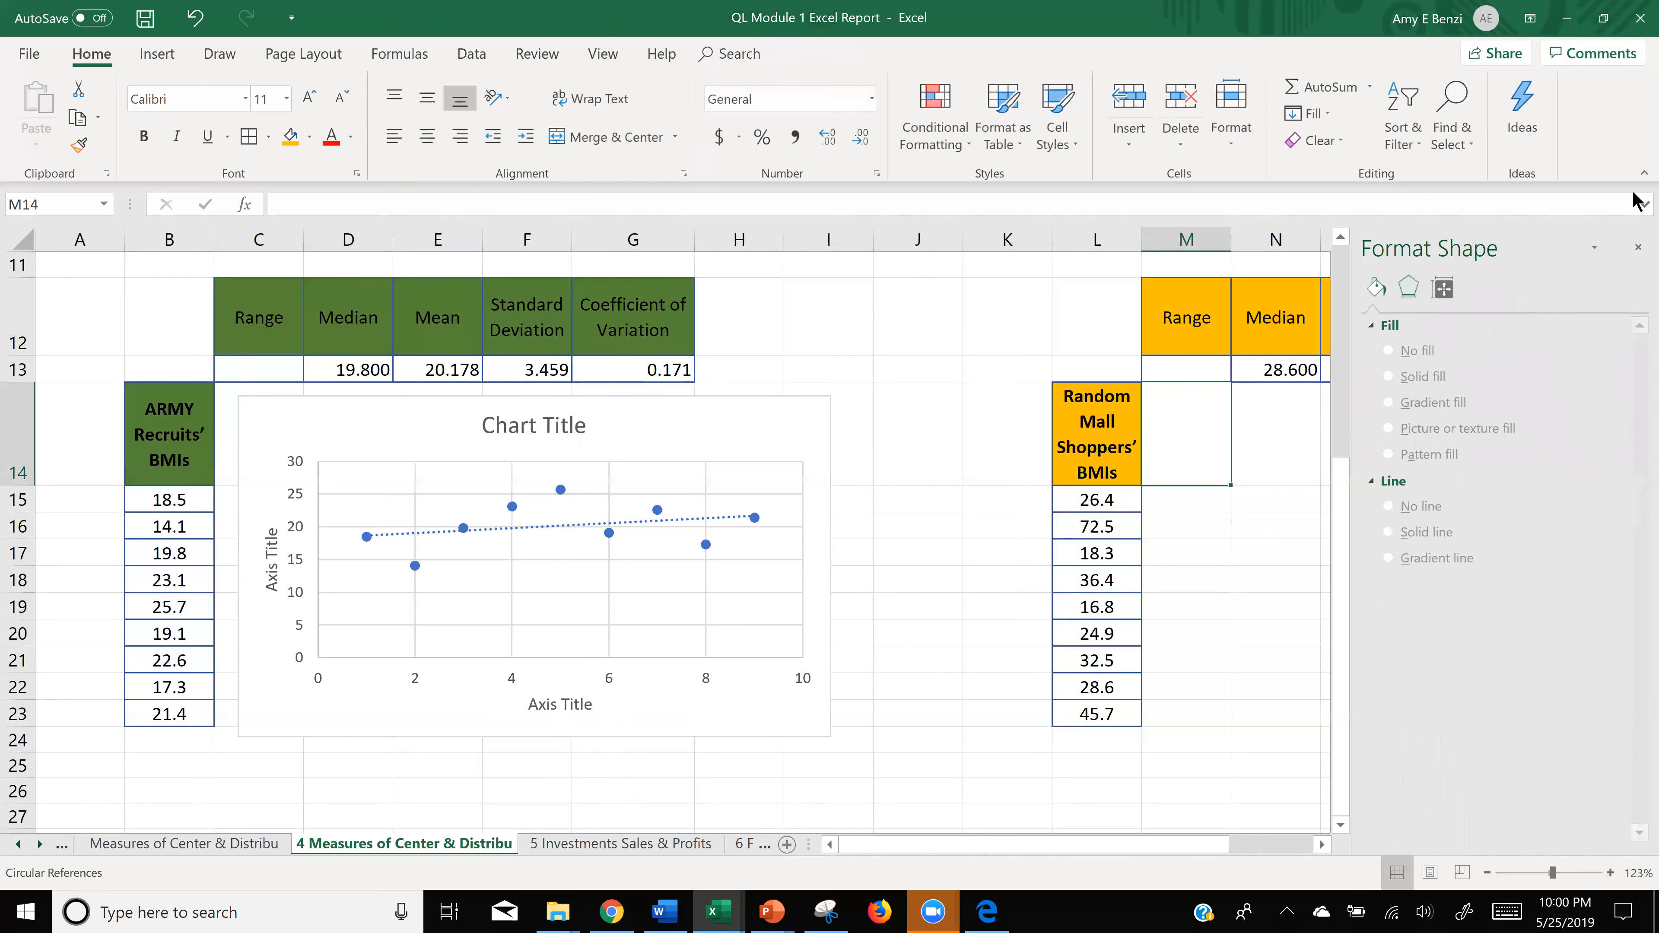
# - Close the shape formatting options so that both BMI statistics tables can be seen in full
pyautogui.click(1637, 249)
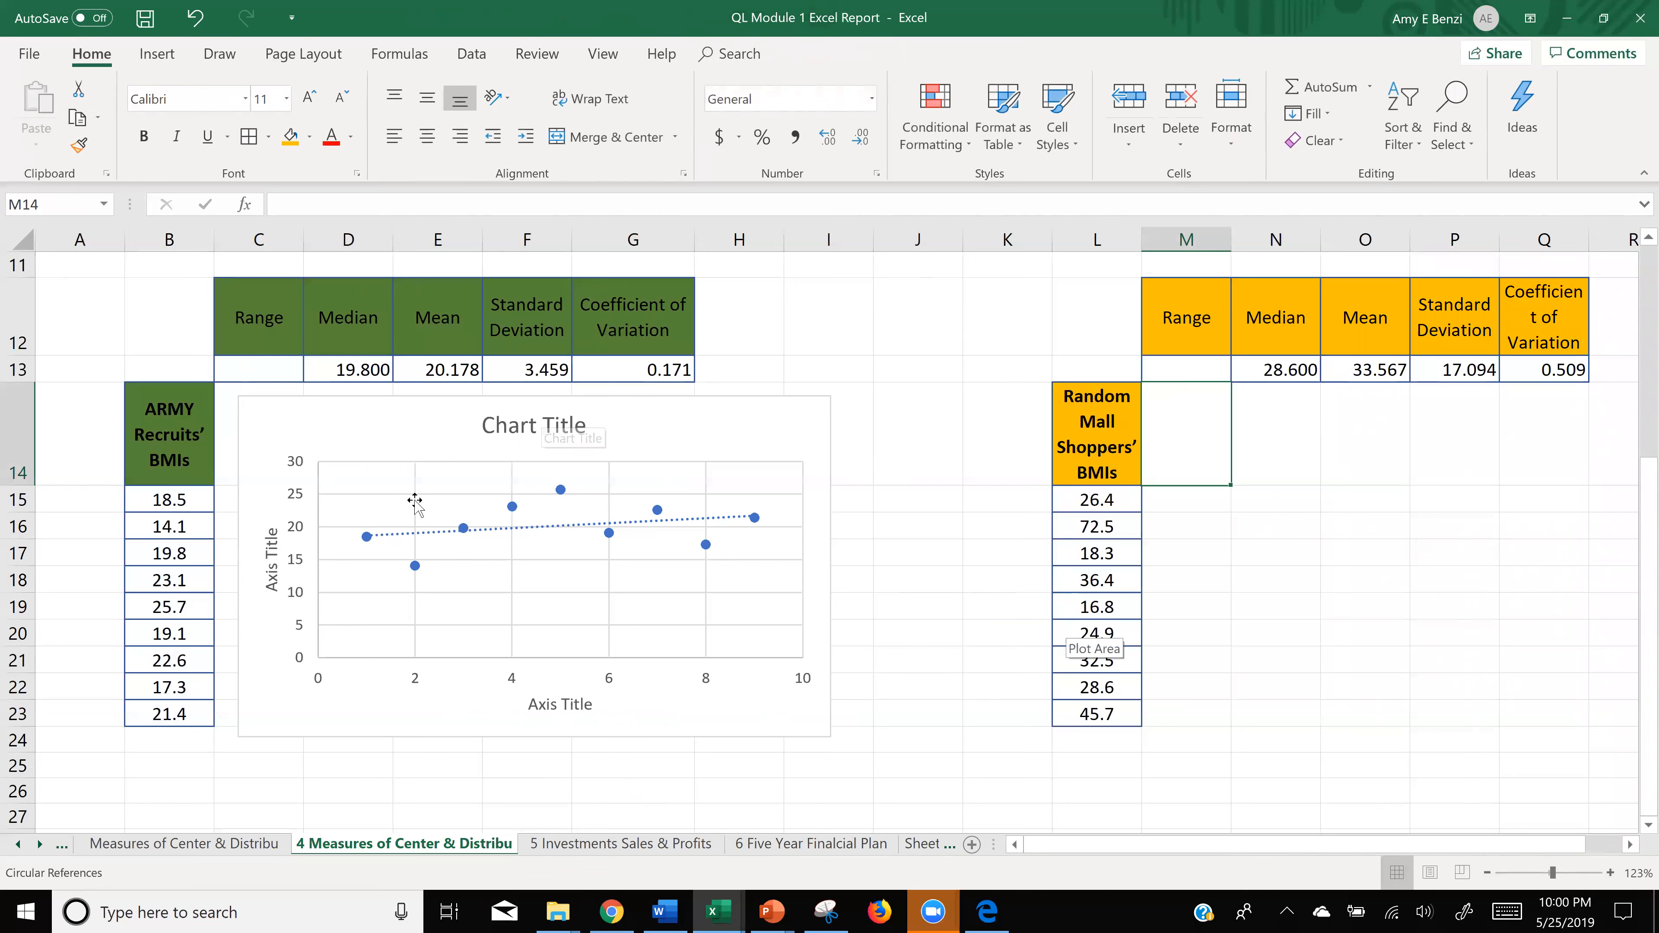
pyautogui.click(898, 523)
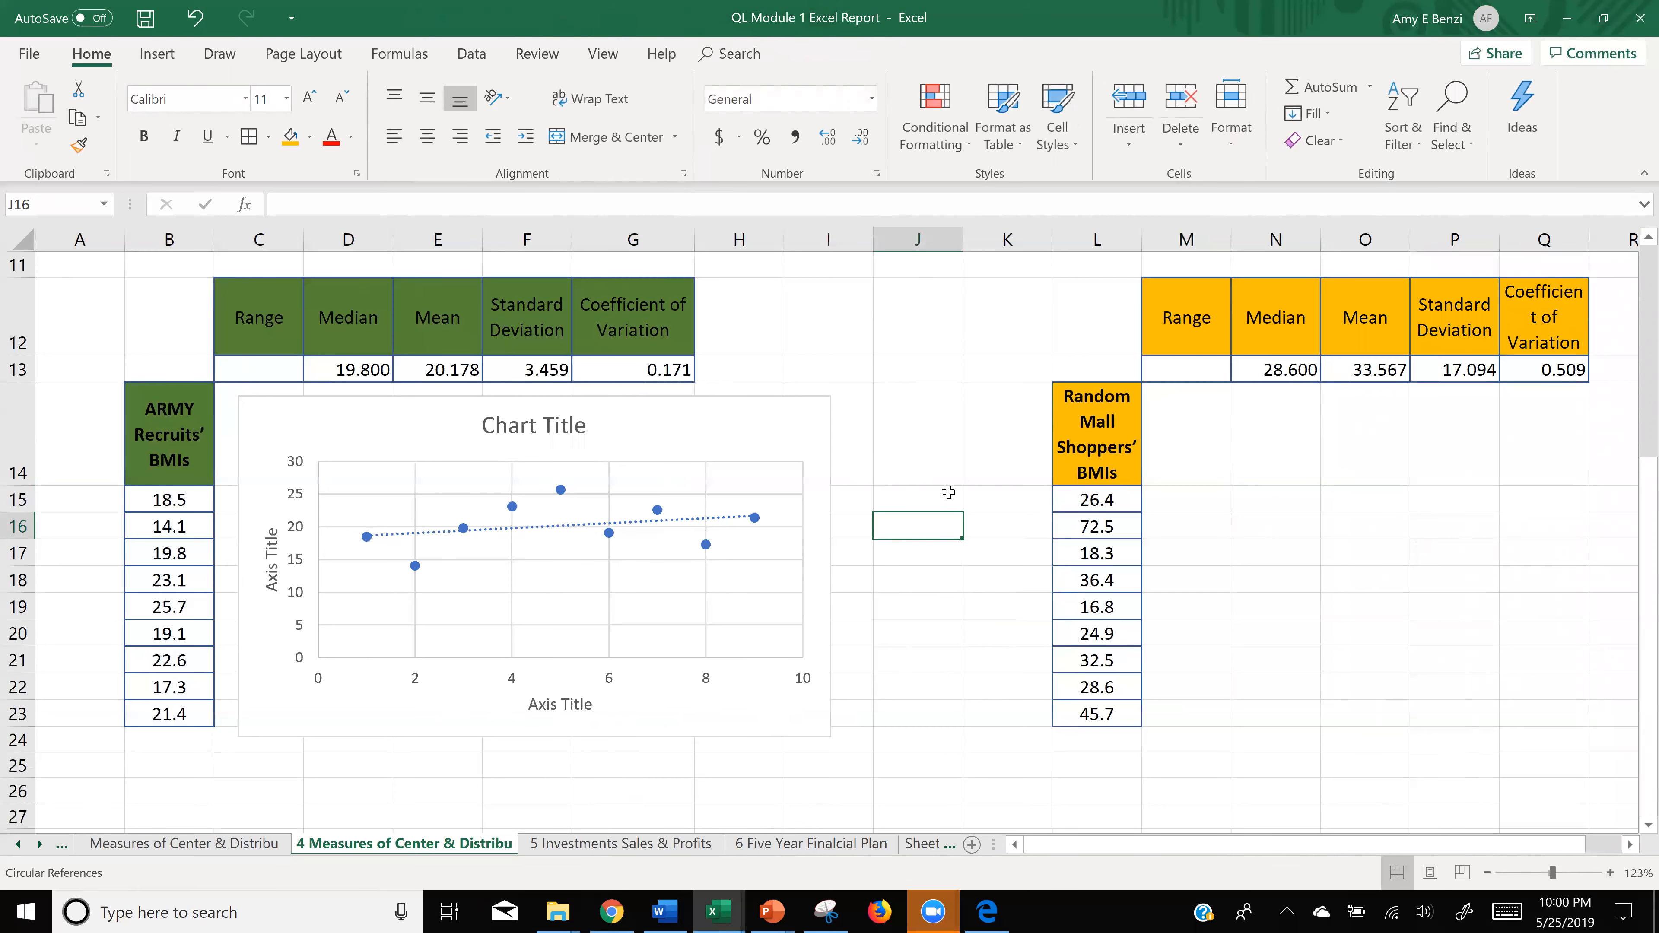
pyautogui.moveTo(1118, 846); pyautogui.dragTo(1171, 846)
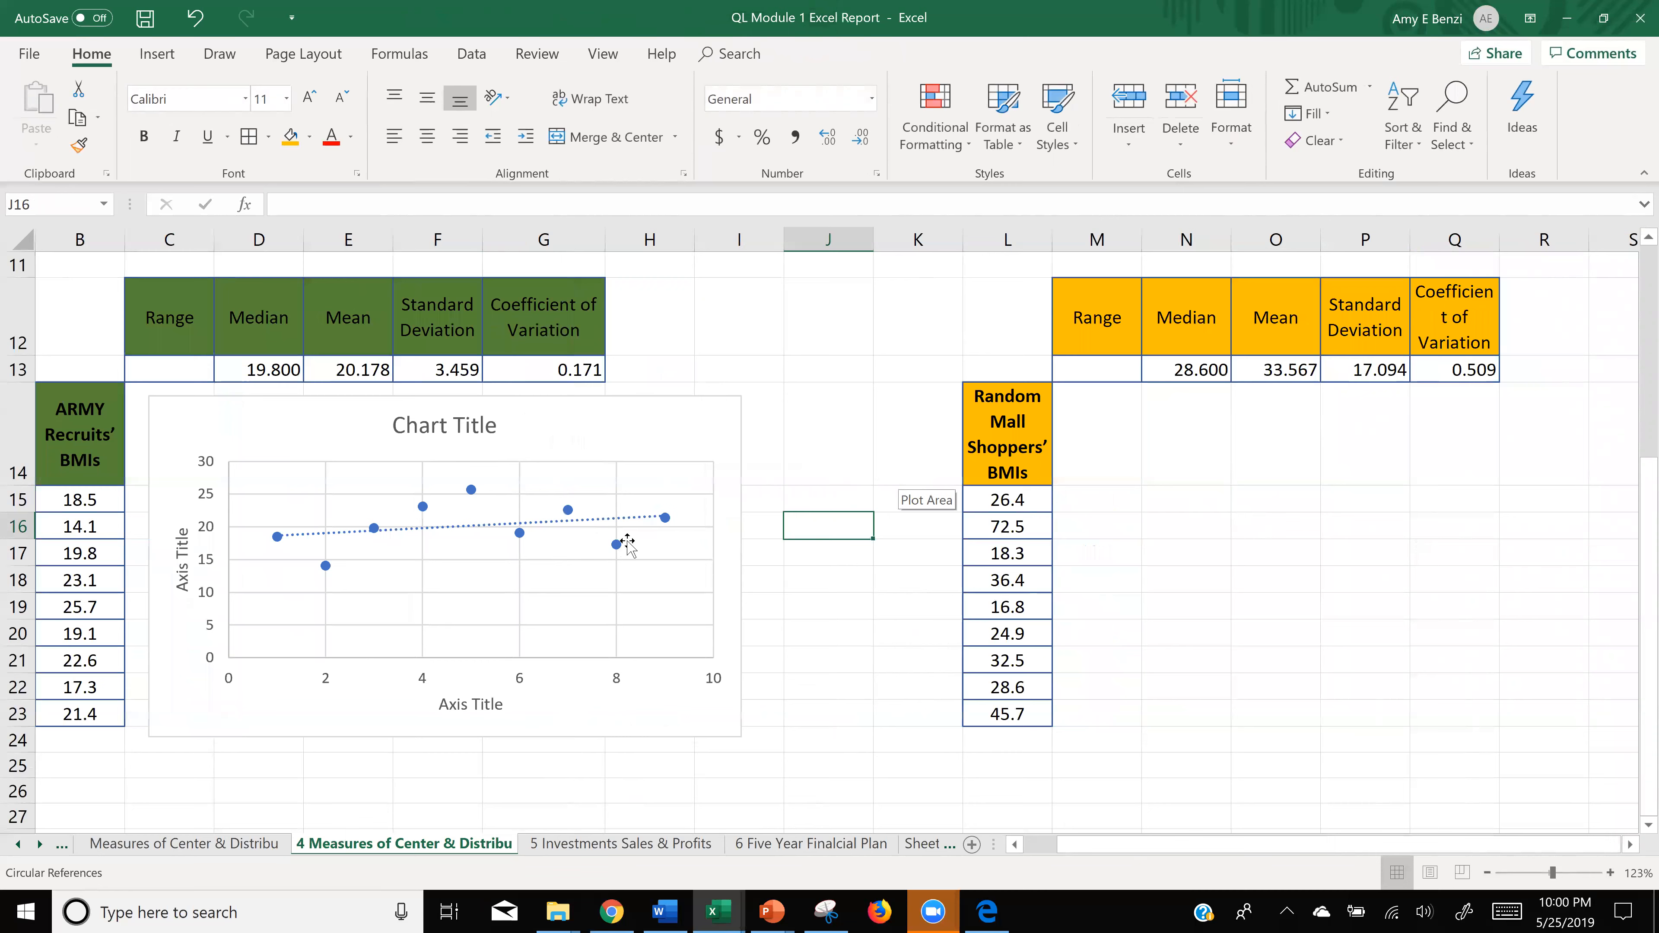
pyautogui.doubleClick(999, 530)
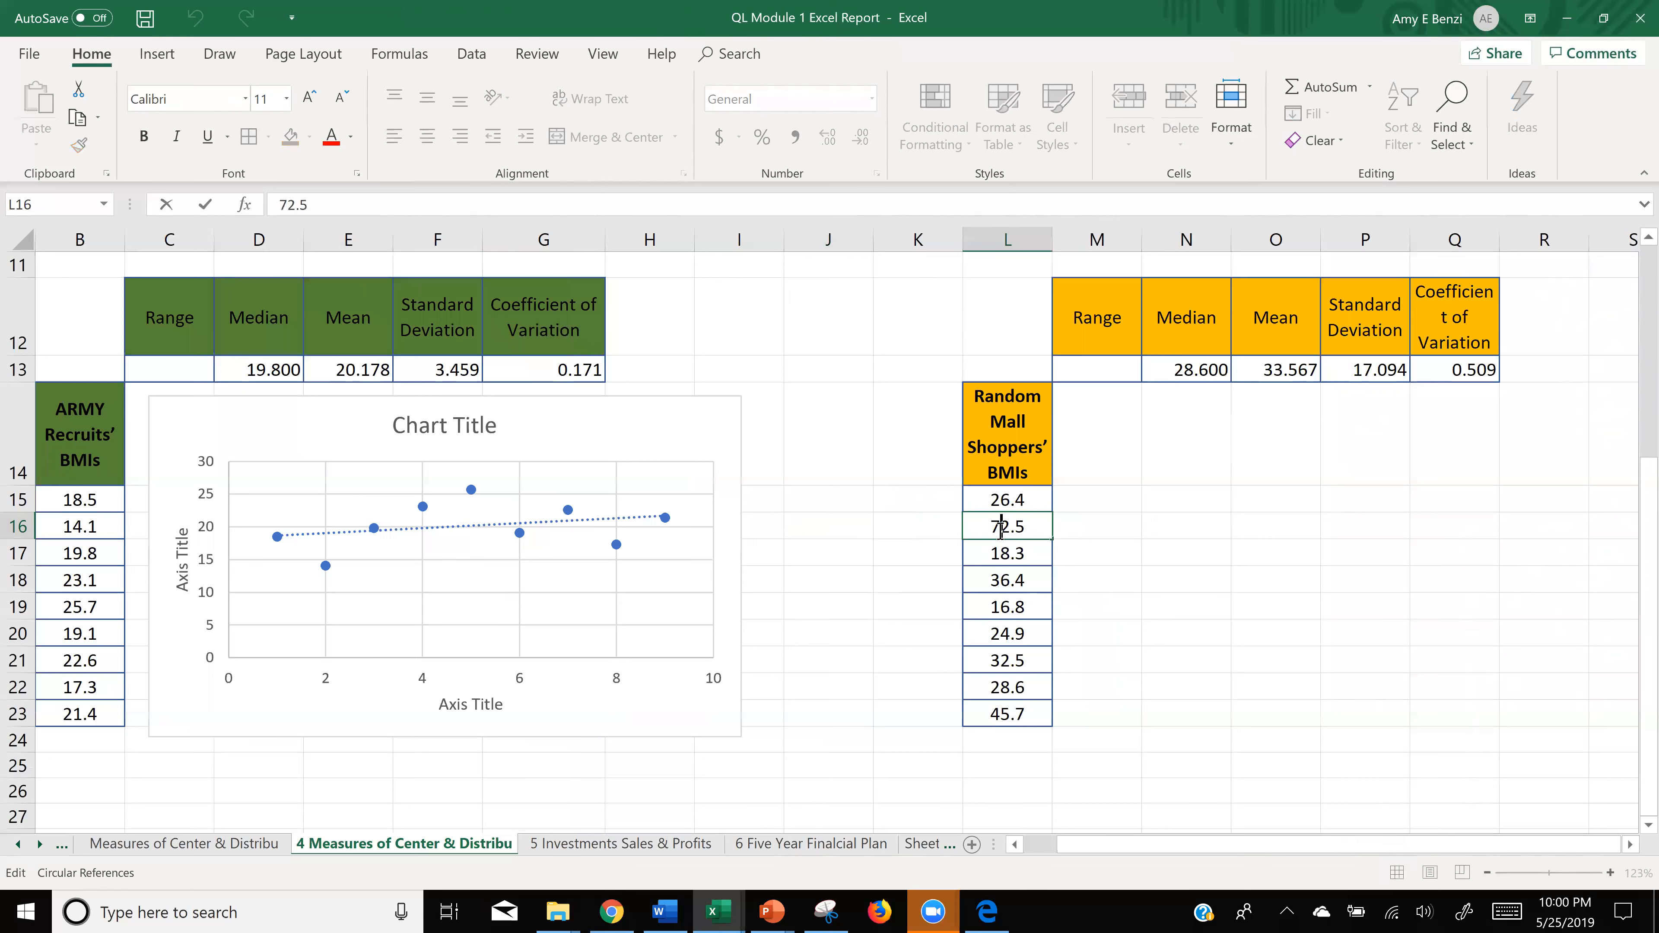
pyautogui.click(1117, 581)
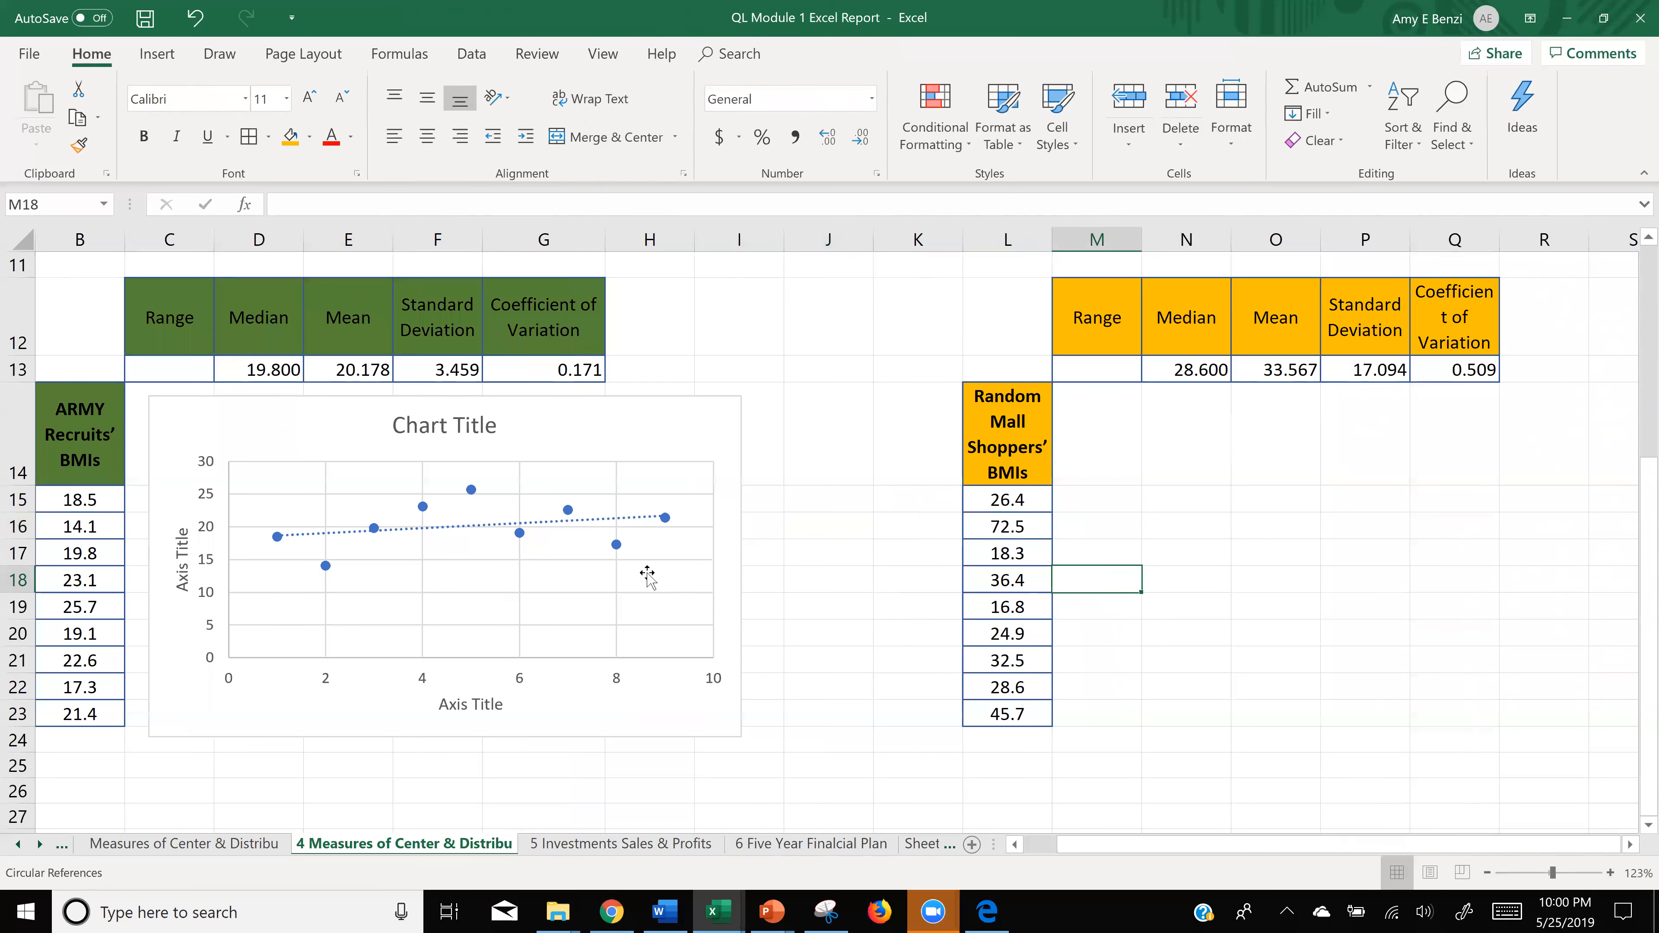
# - Delete the ARMY recruits' scatter chart that carries the placeholder title
pyautogui.moveTo(537, 445); pyautogui.dragTo(518, 435)
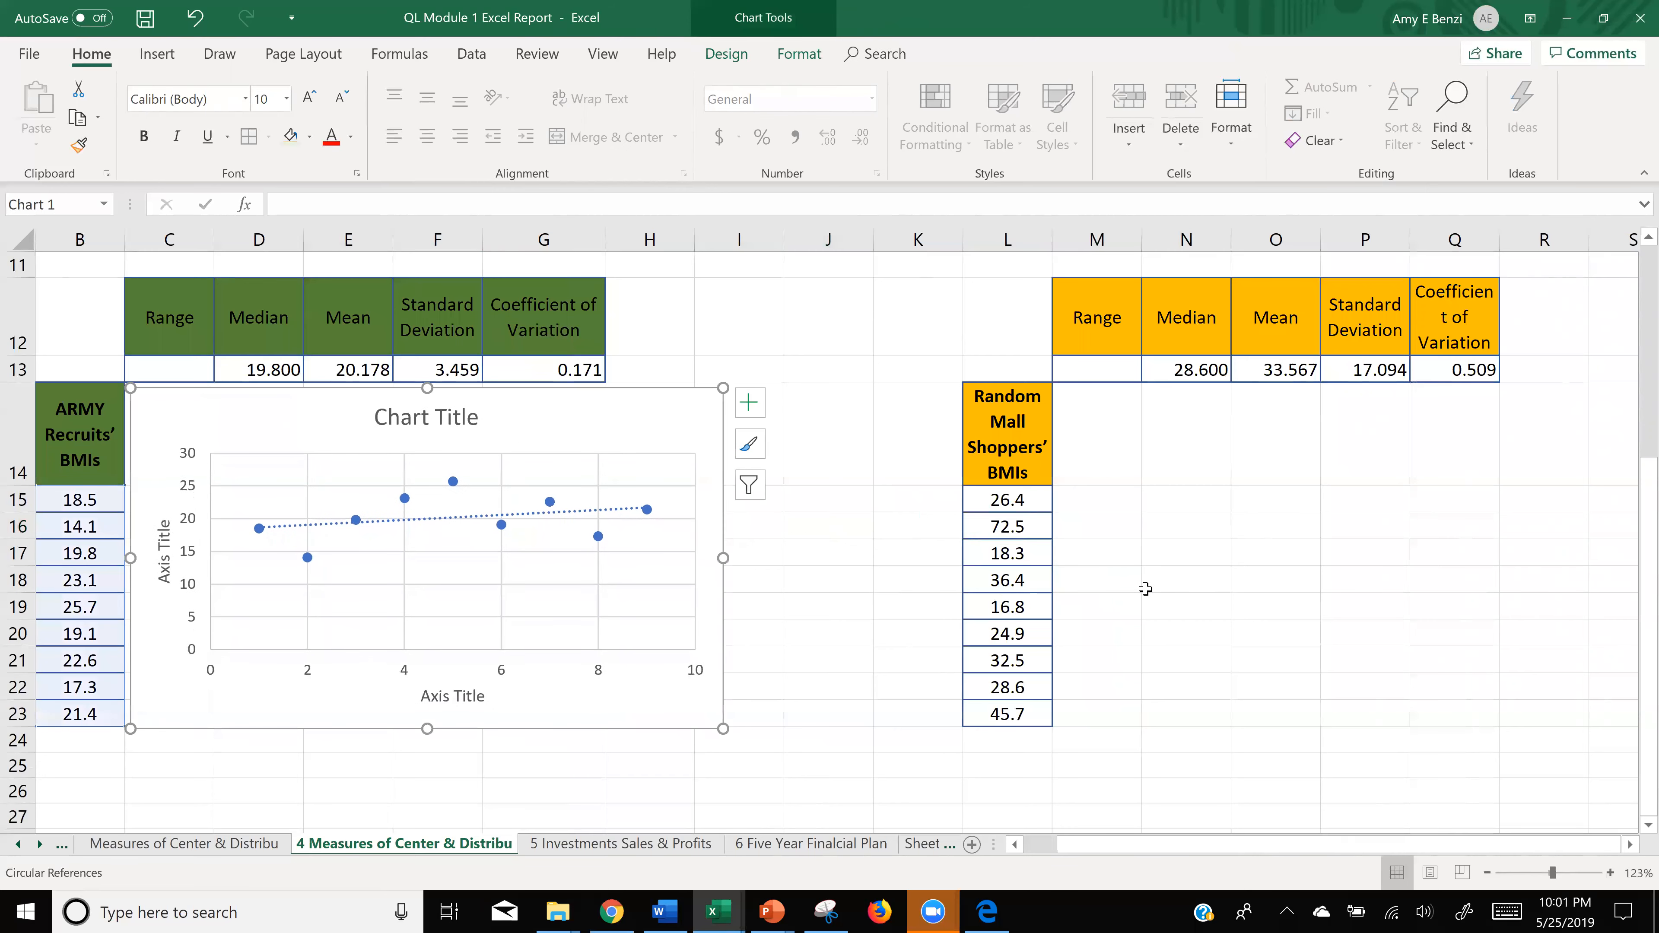
pyautogui.moveTo(1186, 842); pyautogui.dragTo(1153, 843)
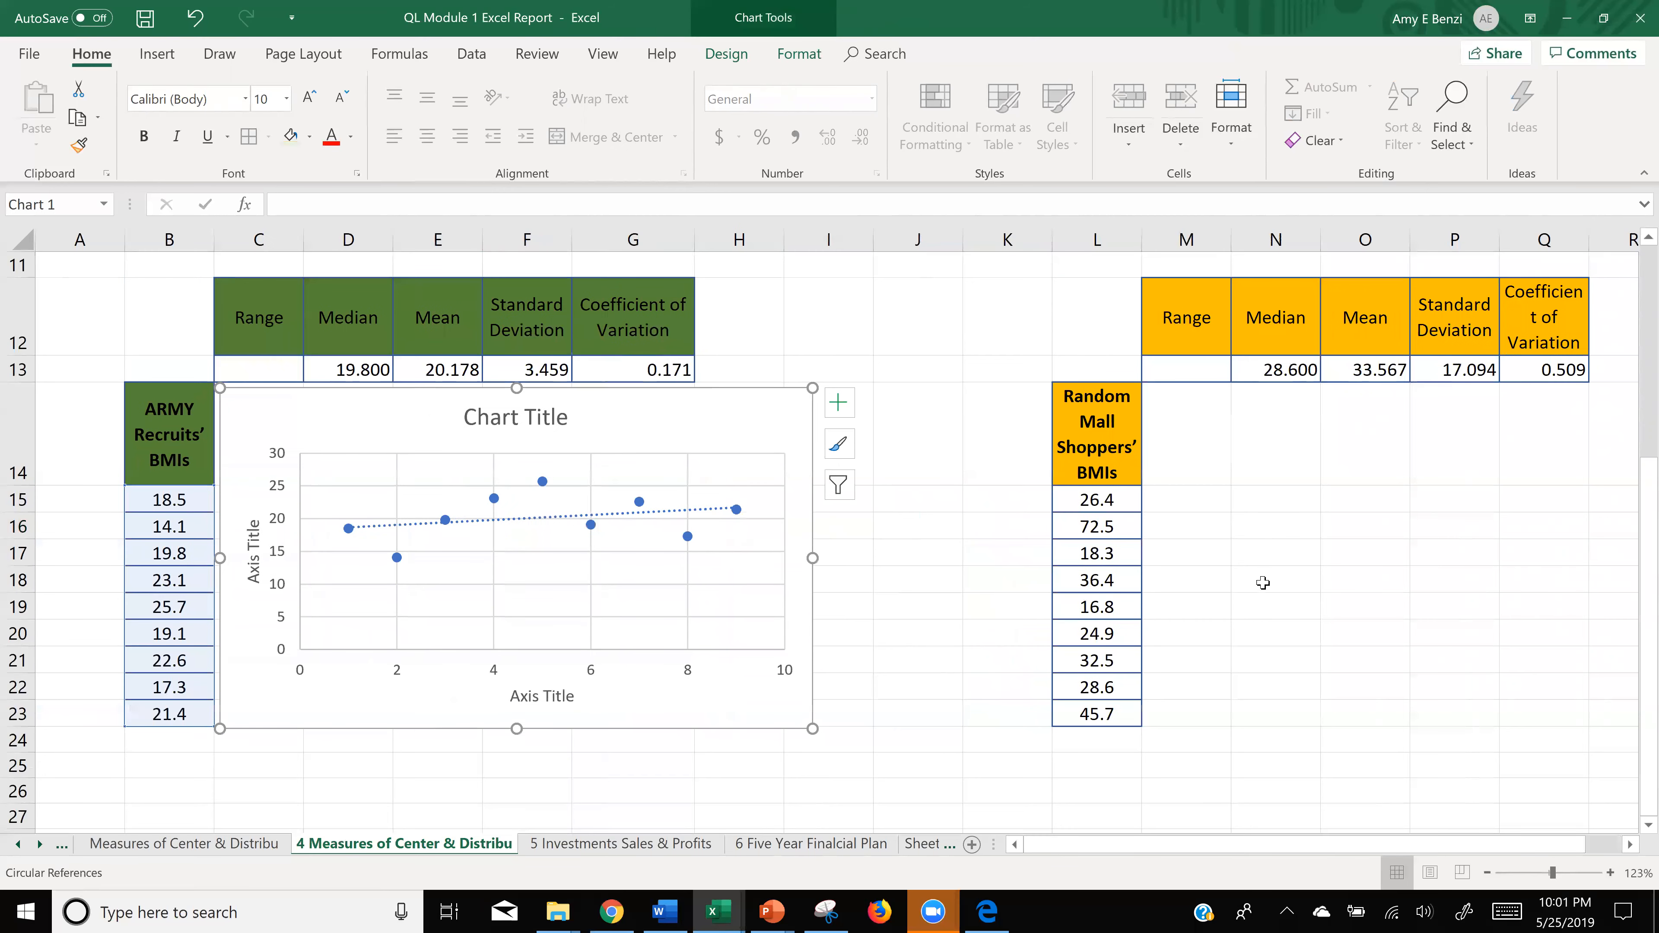
pyautogui.keyDown('ctrl'); pyautogui.scroll(-3, 1263, 583); pyautogui.keyUp('ctrl')
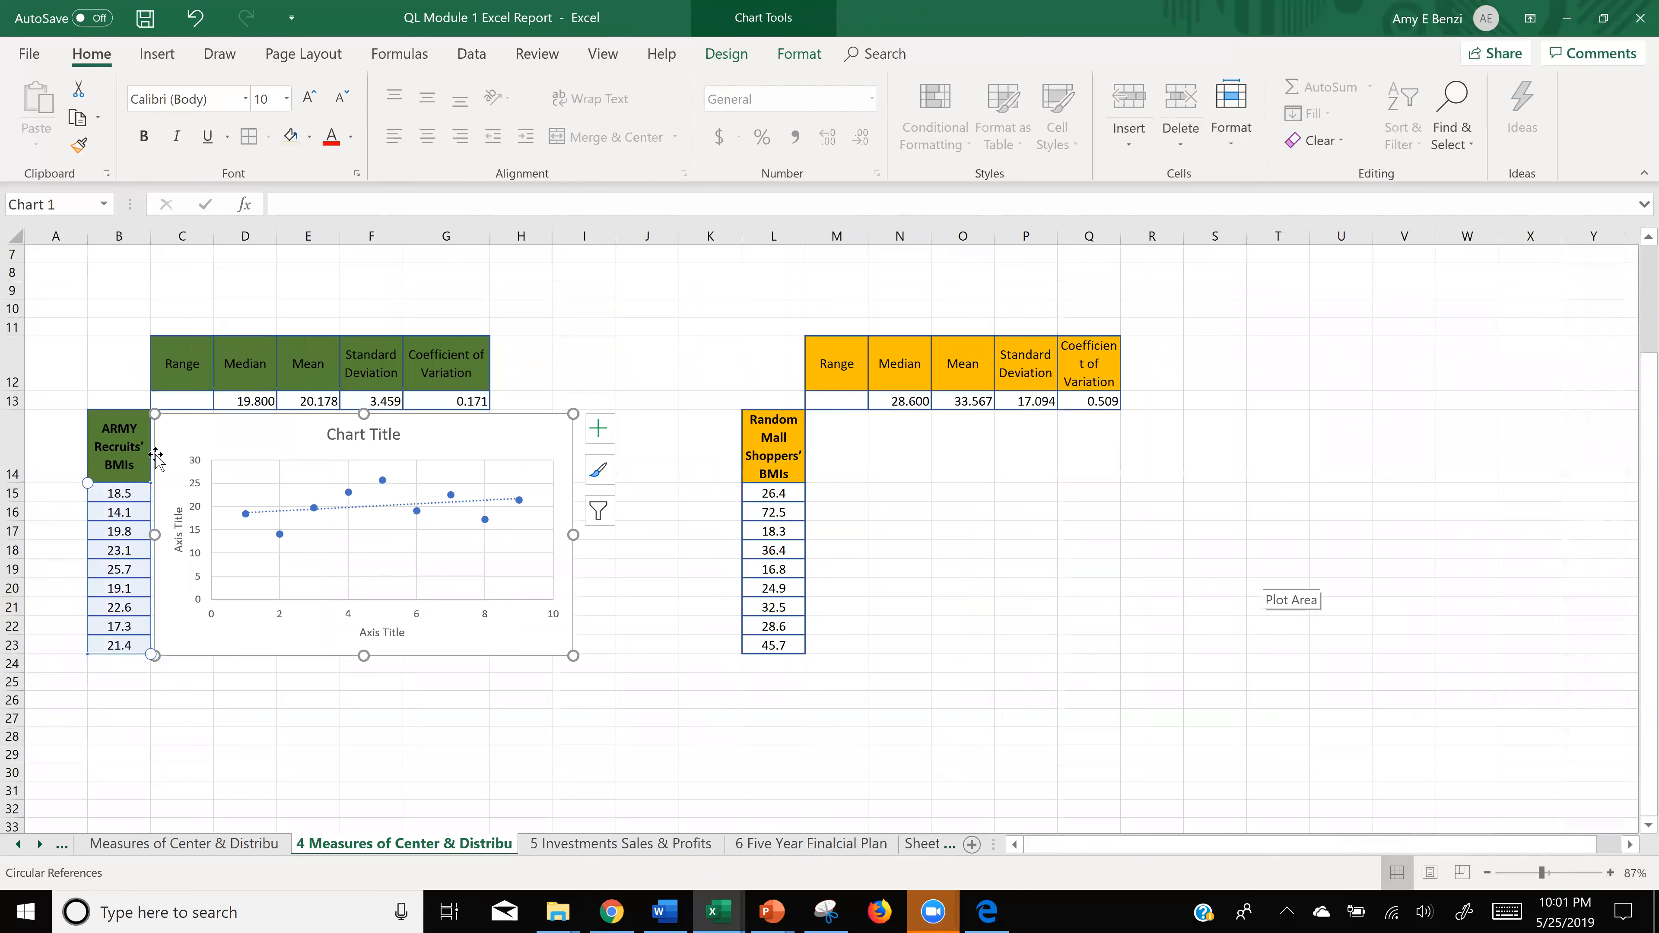
pyautogui.doubleClick(103, 456)
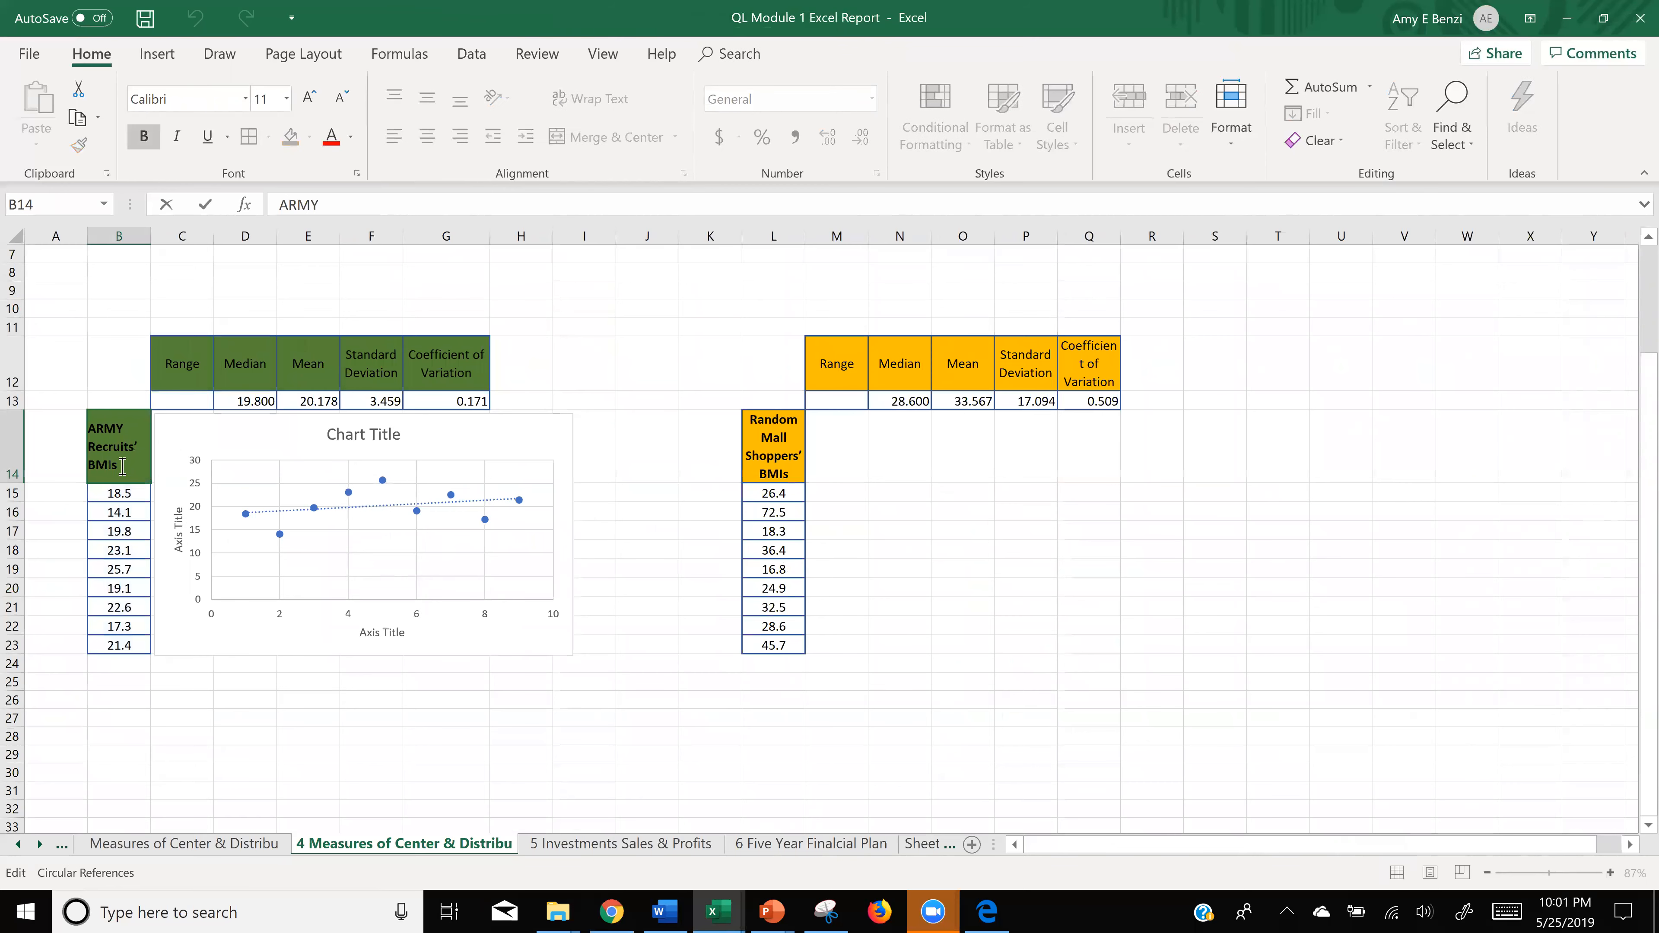
pyautogui.click(224, 436)
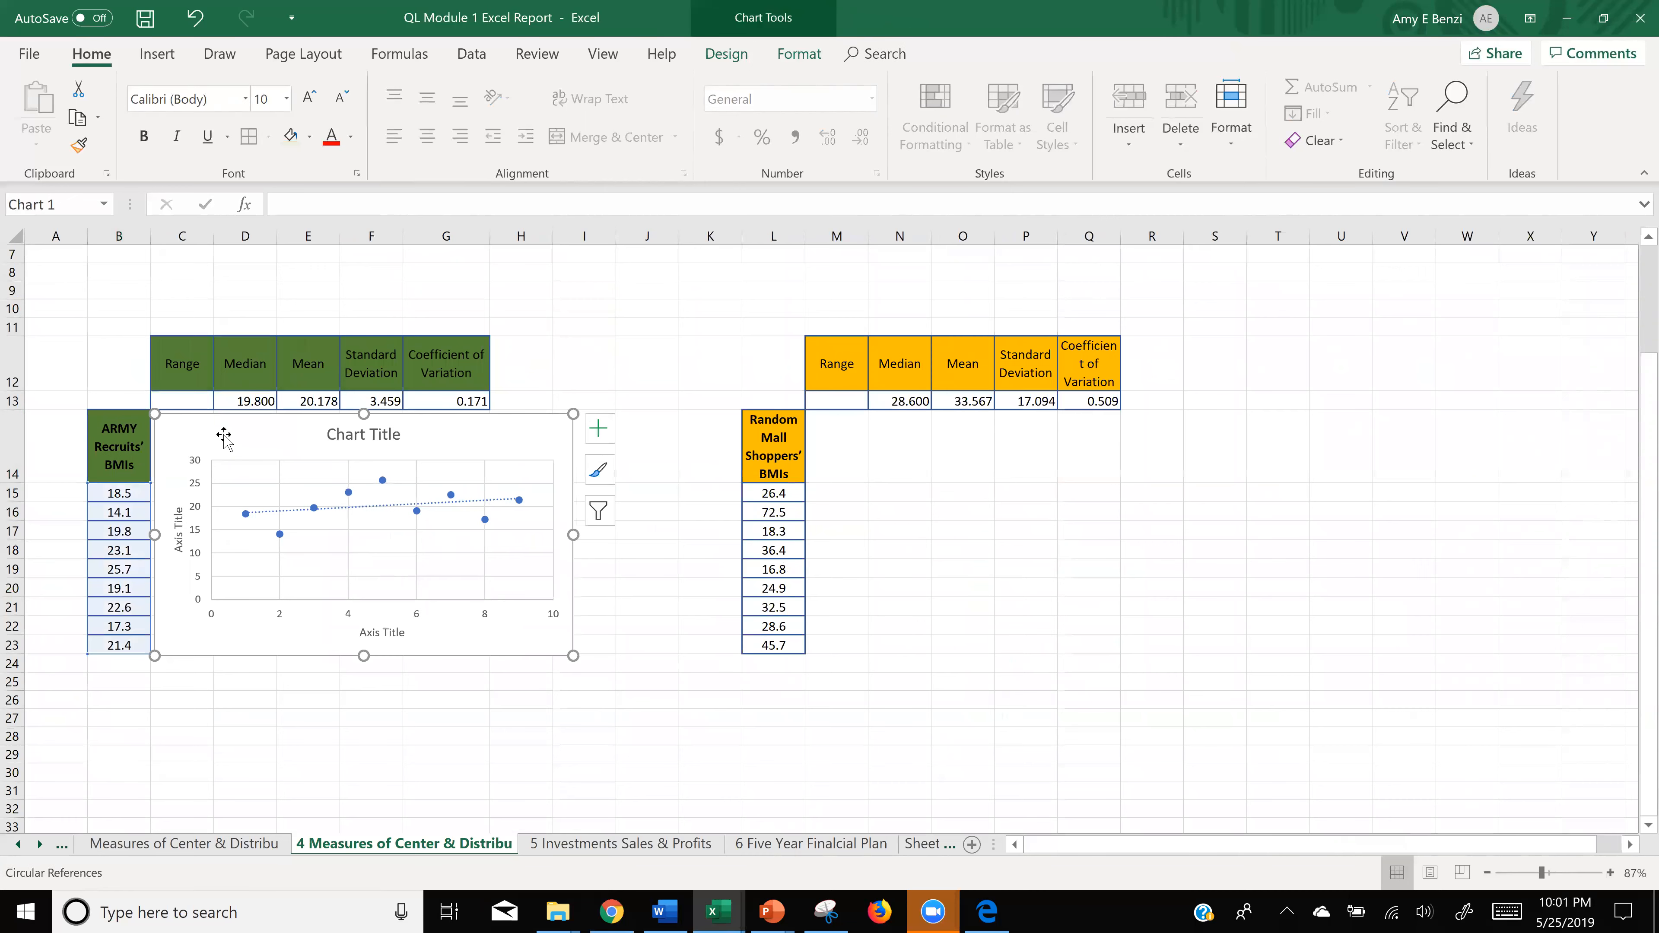
pyautogui.press('Delete')
# - Insert a scatter chart from B14:B23, including the ARMY Recruits' BMIs header, and place it beside that column below the statistics table
pyautogui.moveTo(119, 458); pyautogui.dragTo(120, 649)
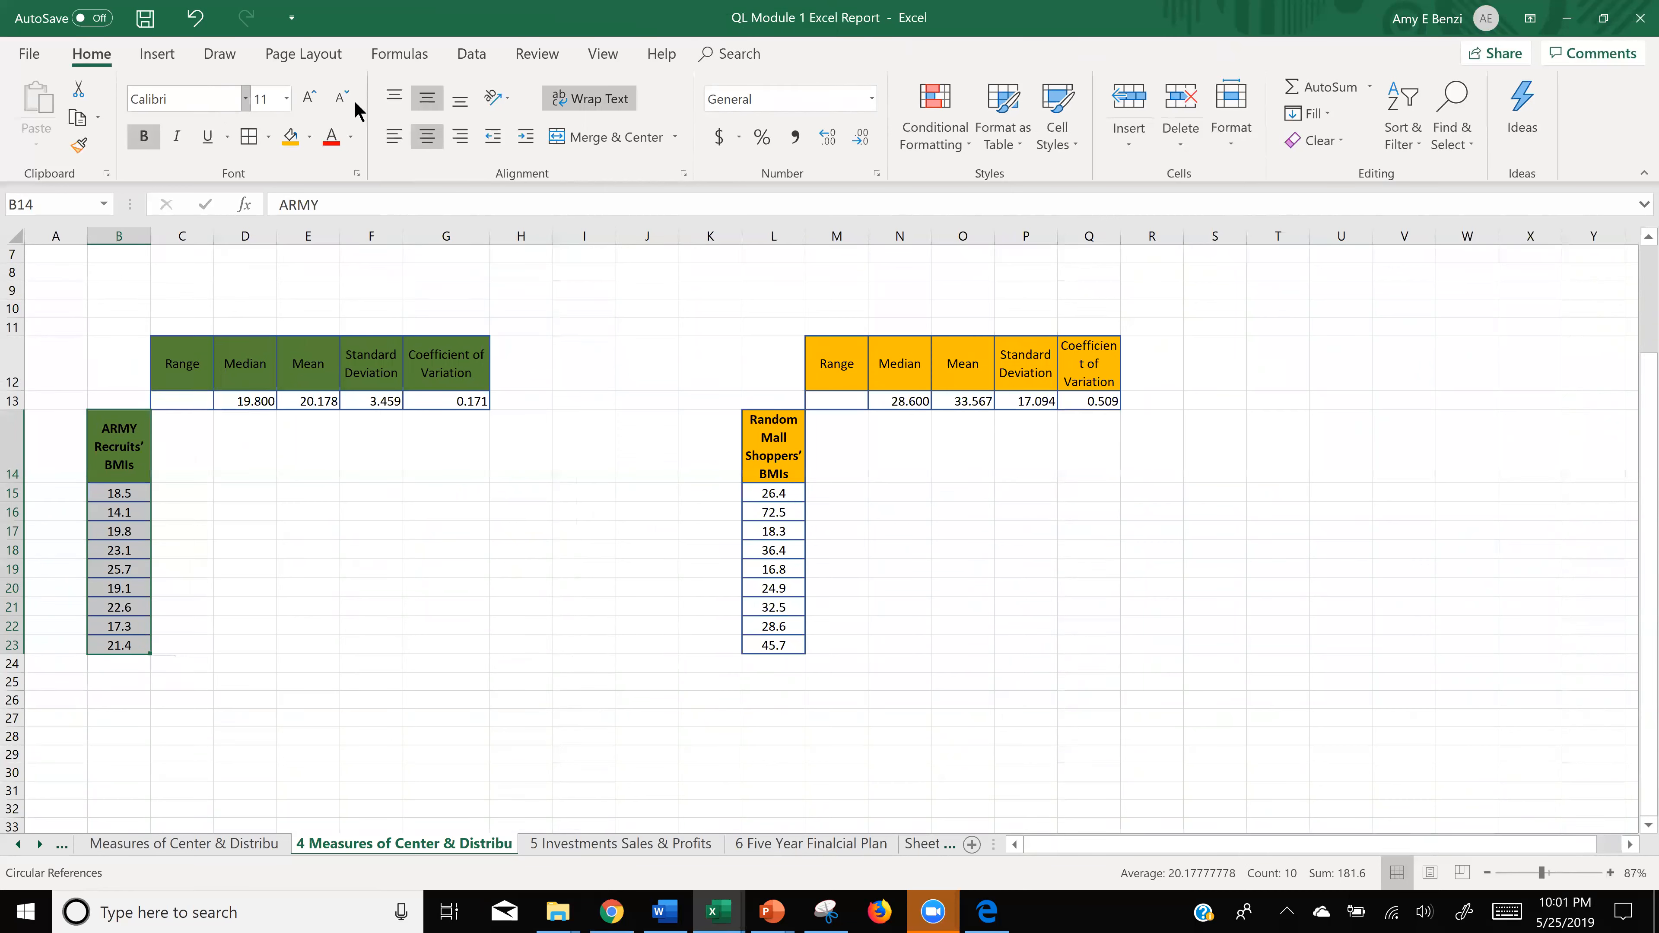
pyautogui.click(156, 54)
pyautogui.click(632, 138)
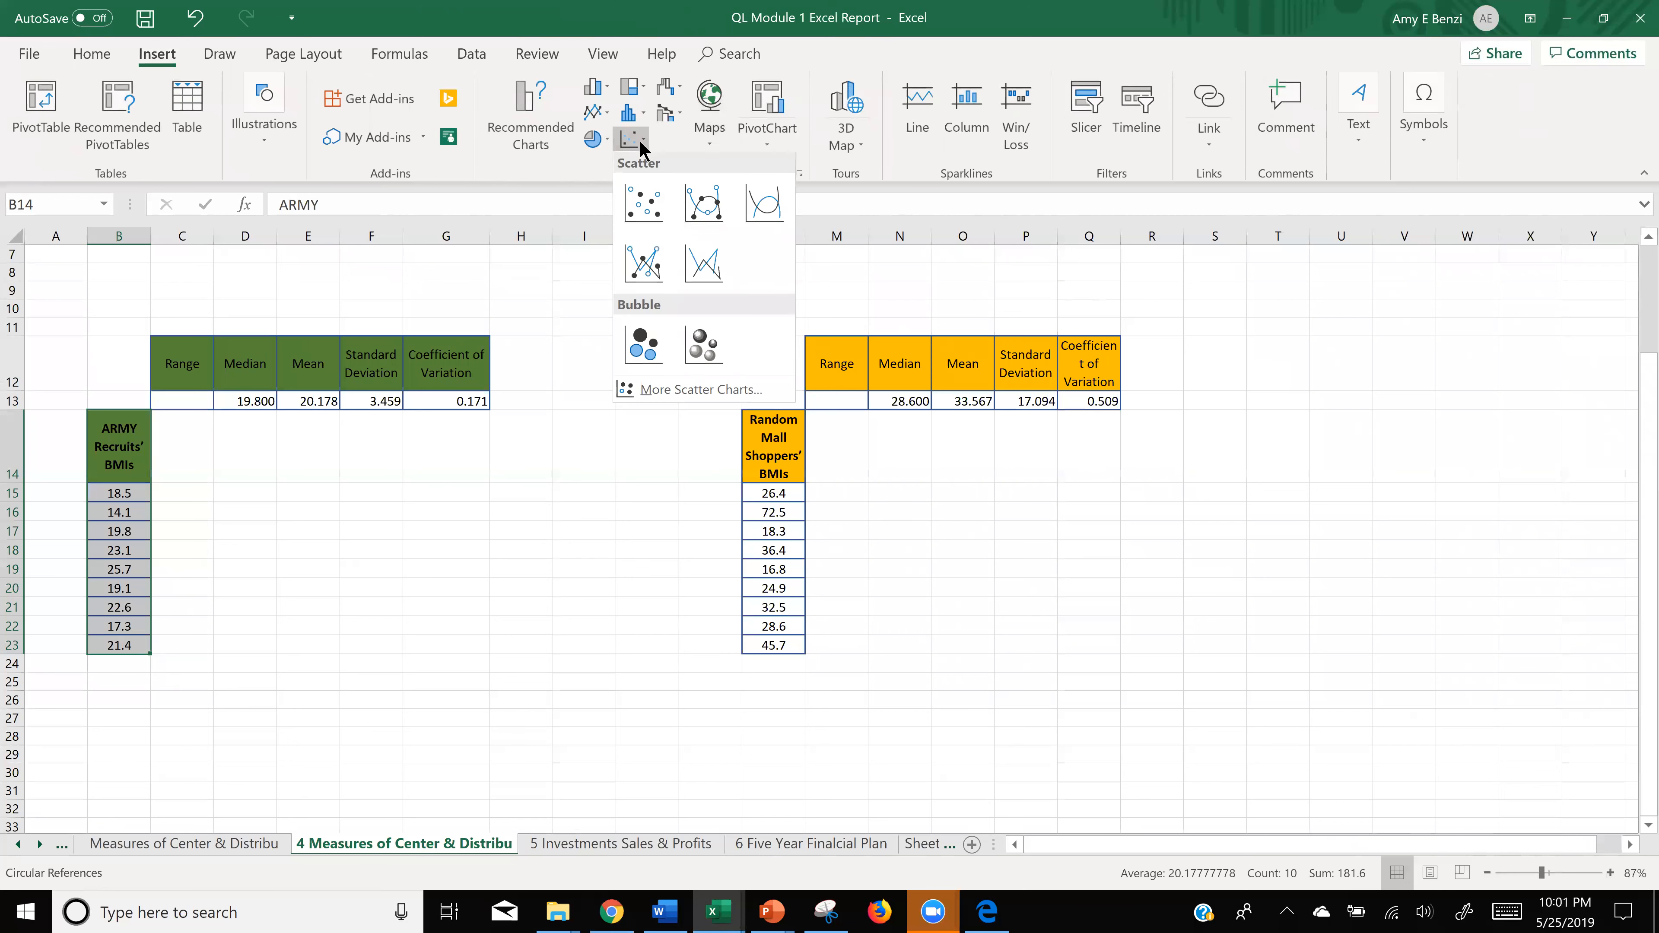
pyautogui.click(643, 200)
pyautogui.moveTo(945, 420); pyautogui.dragTo(508, 437)
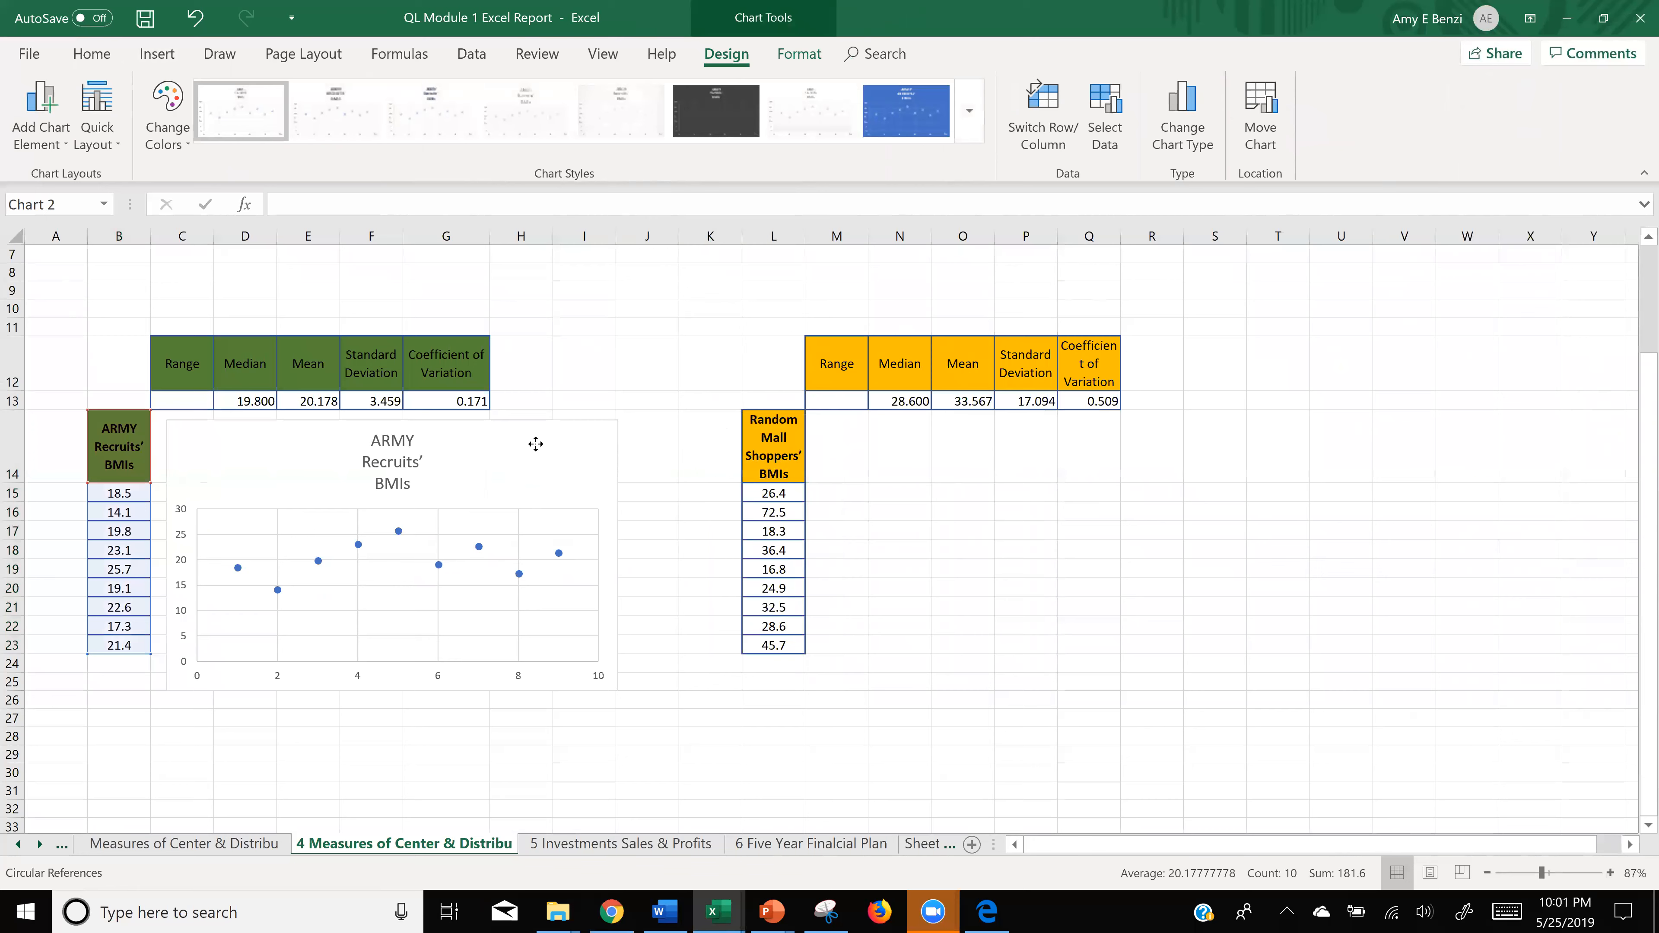
# - Add axis titles and a trendline to the new ARMY Recruits' BMIs scatter chart
pyautogui.click(655, 439)
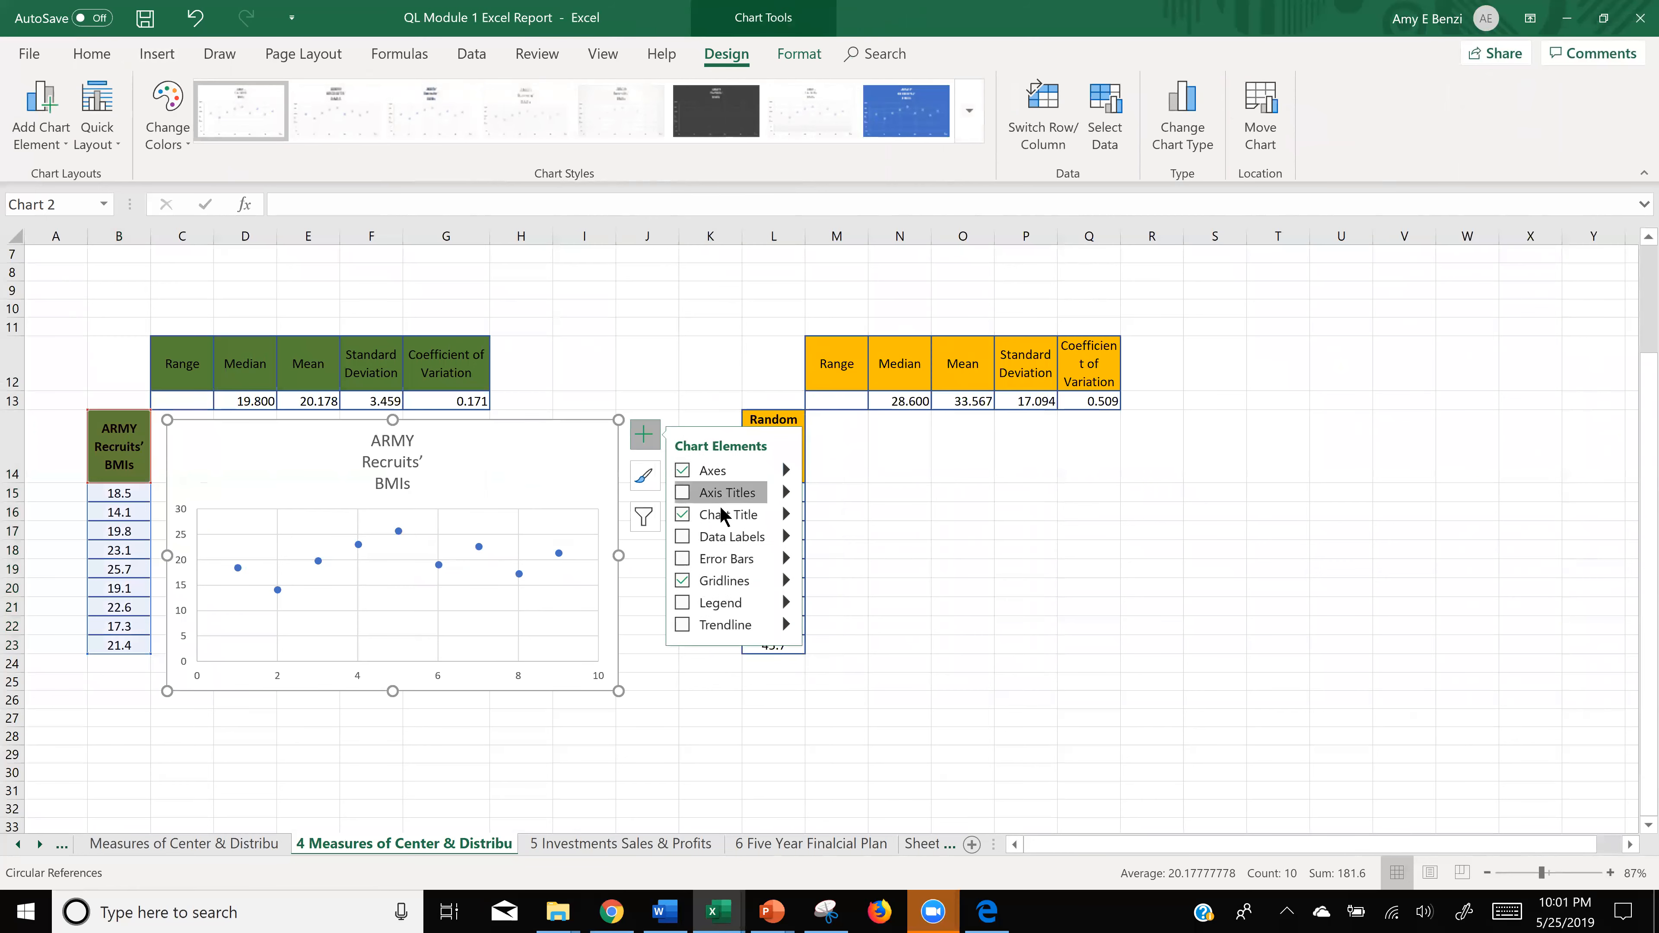
pyautogui.click(727, 493)
pyautogui.click(713, 626)
pyautogui.click(745, 750)
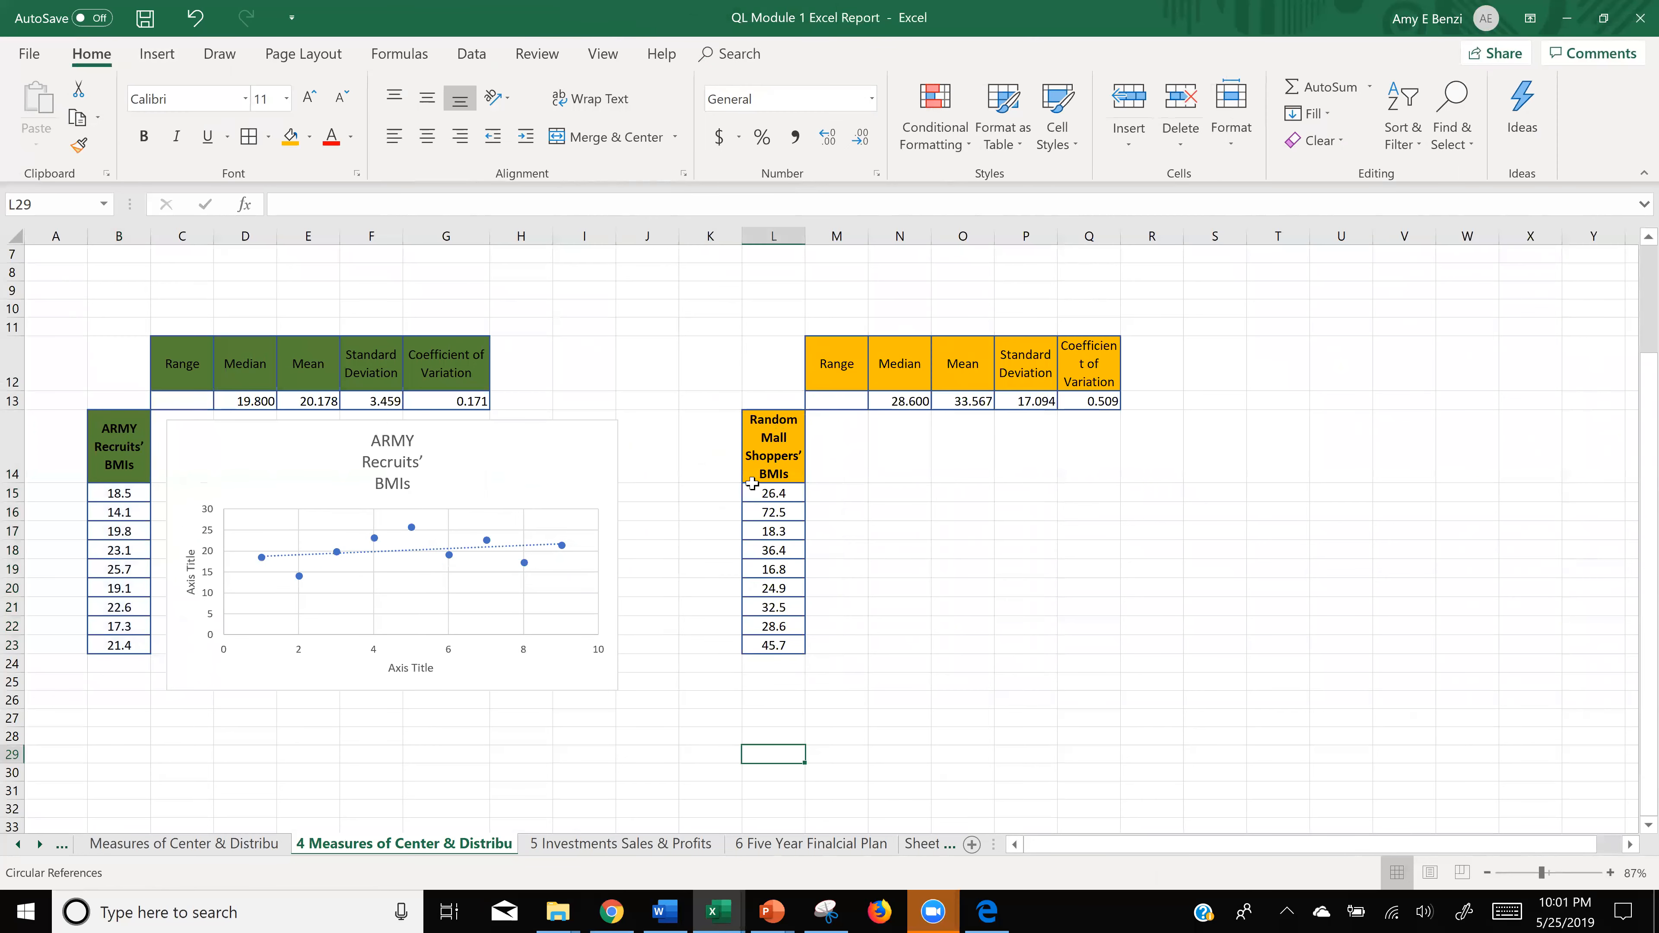
# - Insert a scatter chart from L14:L23, including the Random Mall Shoppers' BMIs header, and place it beside that column below the orange table
pyautogui.moveTo(767, 453); pyautogui.dragTo(773, 646)
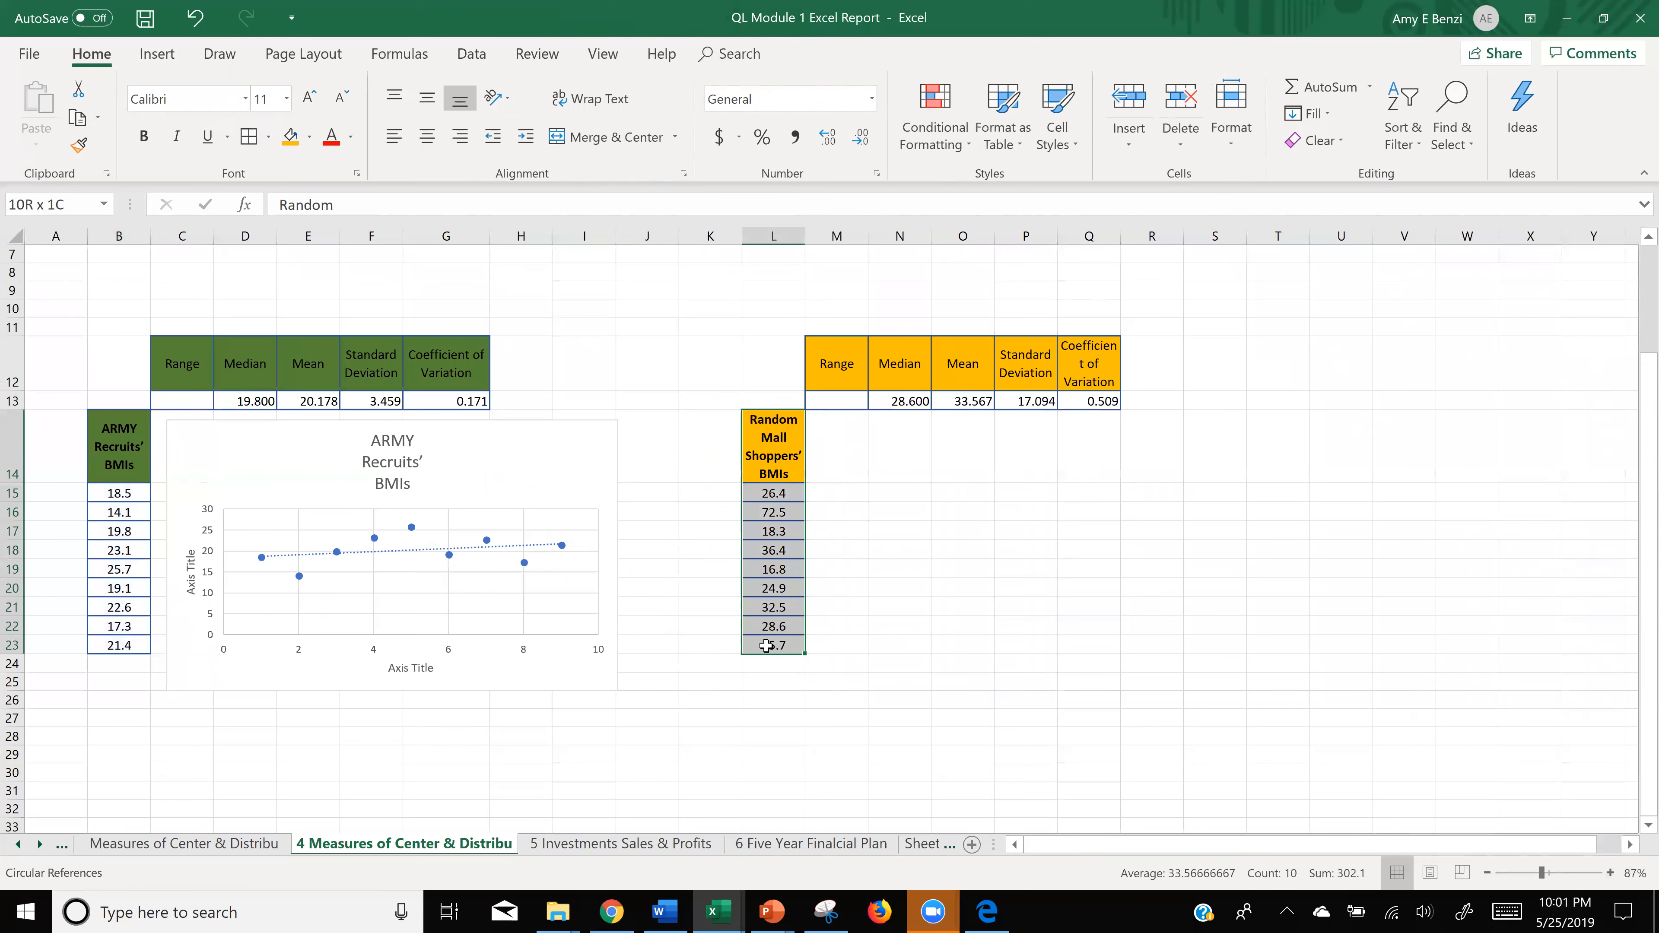
pyautogui.click(155, 54)
pyautogui.click(631, 138)
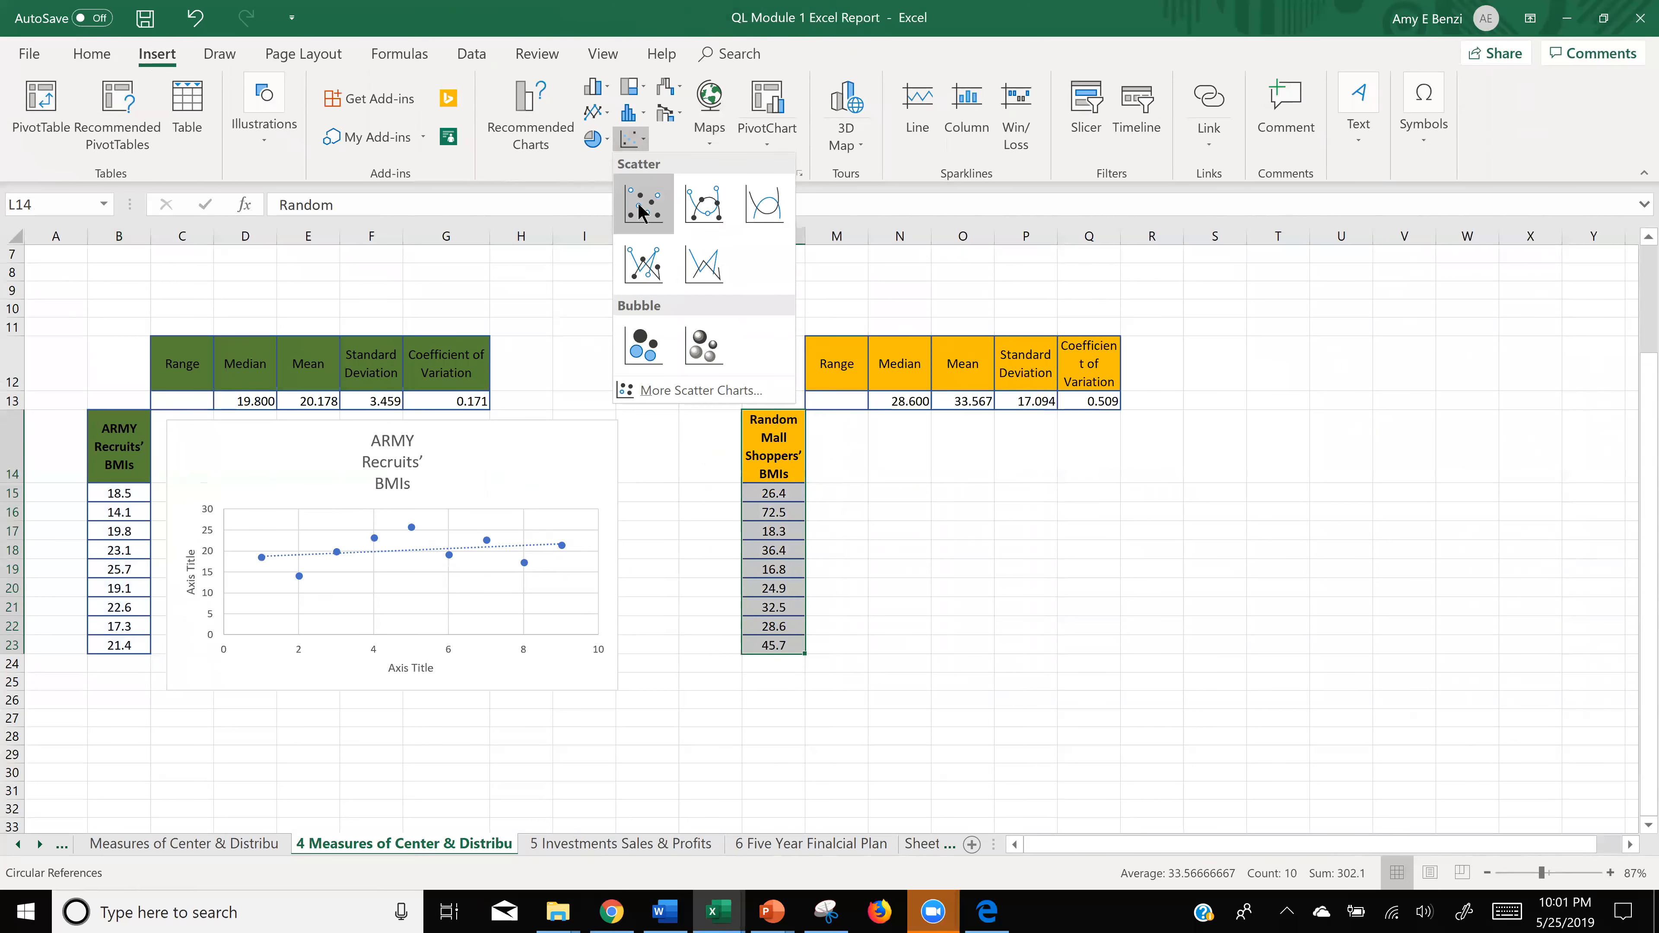
pyautogui.click(644, 211)
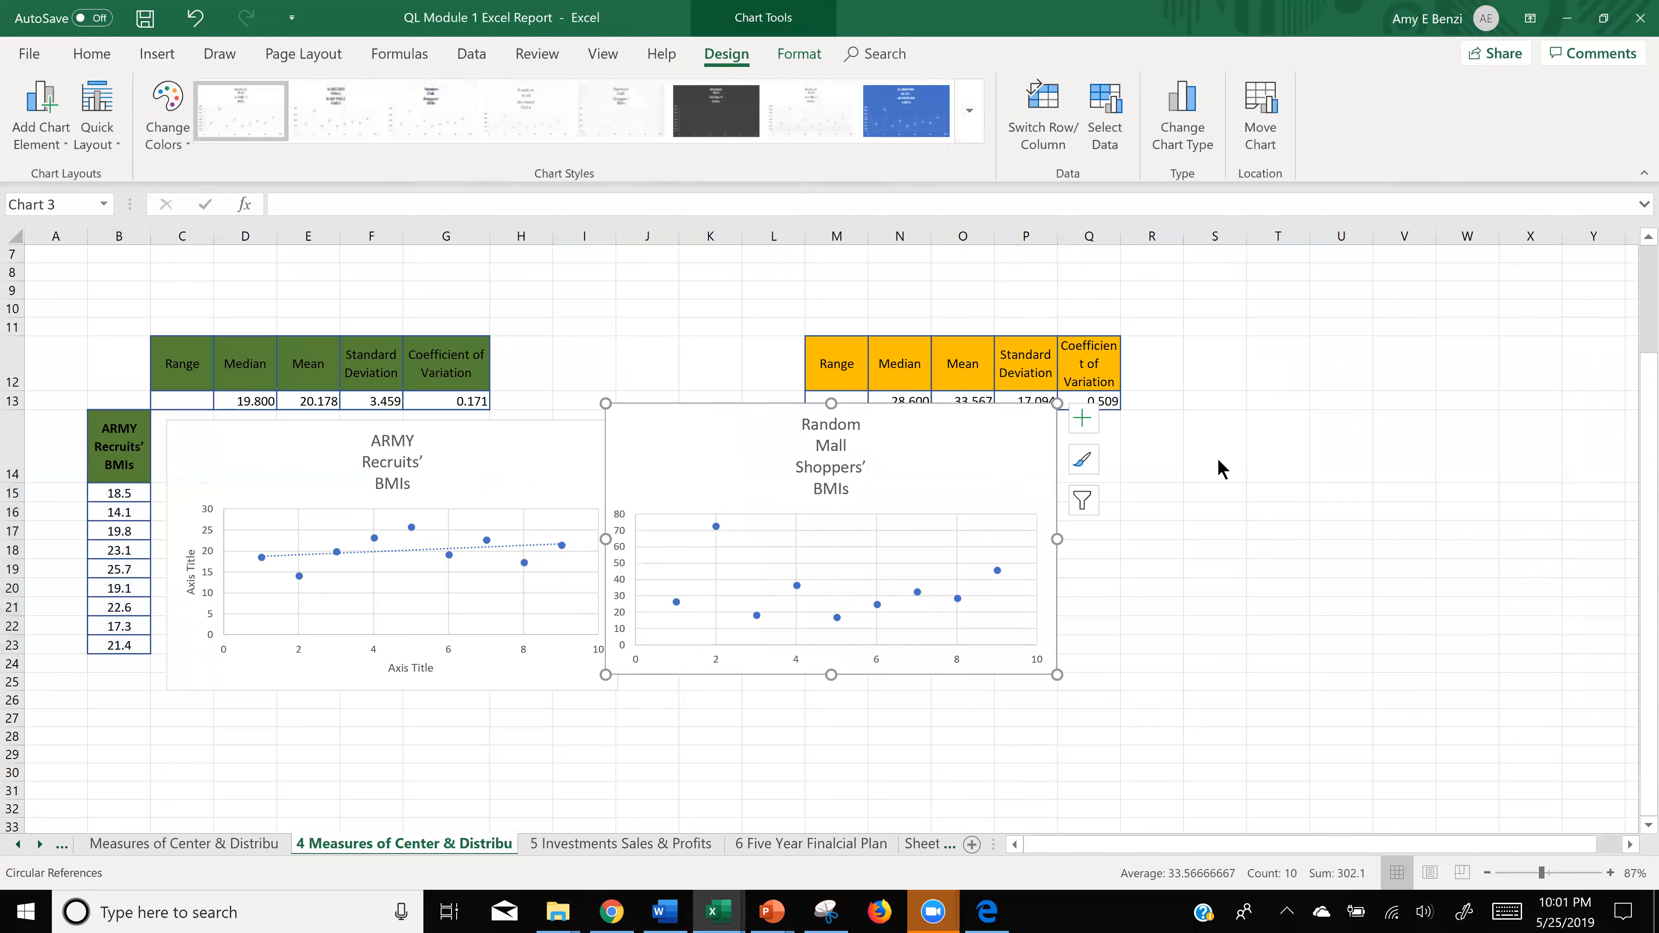
pyautogui.moveTo(1085, 440); pyautogui.dragTo(1290, 448)
# - Add axis titles and a trendline to the mall shoppers' scatter chart, leaving the legend off
pyautogui.click(1287, 438)
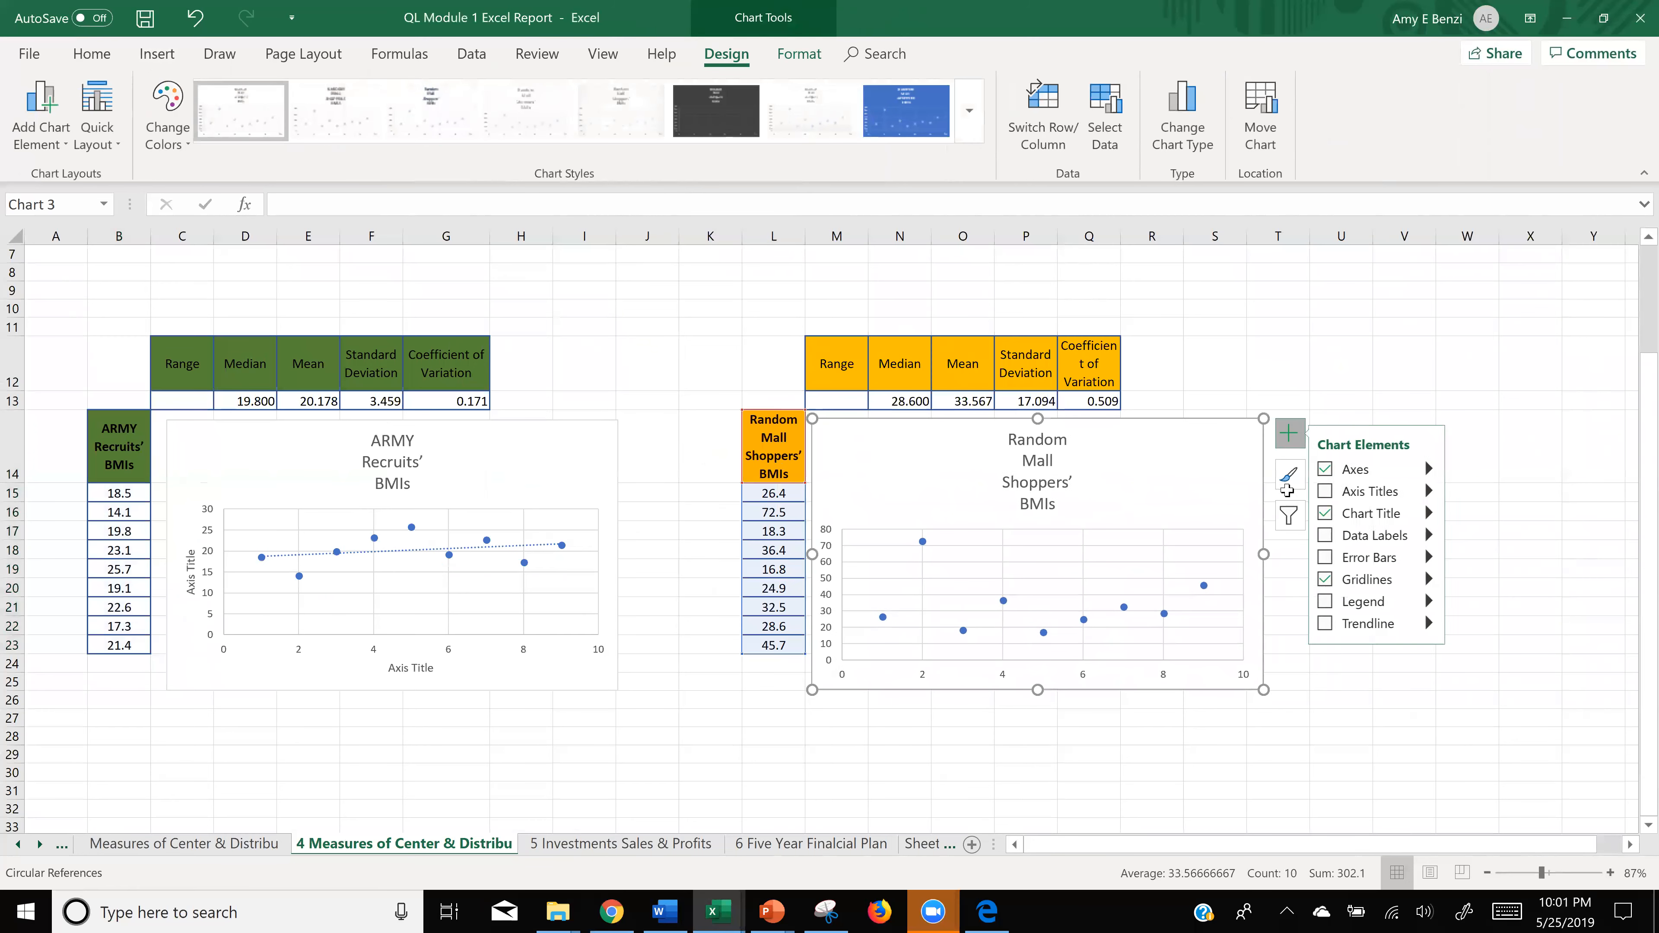
pyautogui.click(1328, 493)
pyautogui.click(1328, 602)
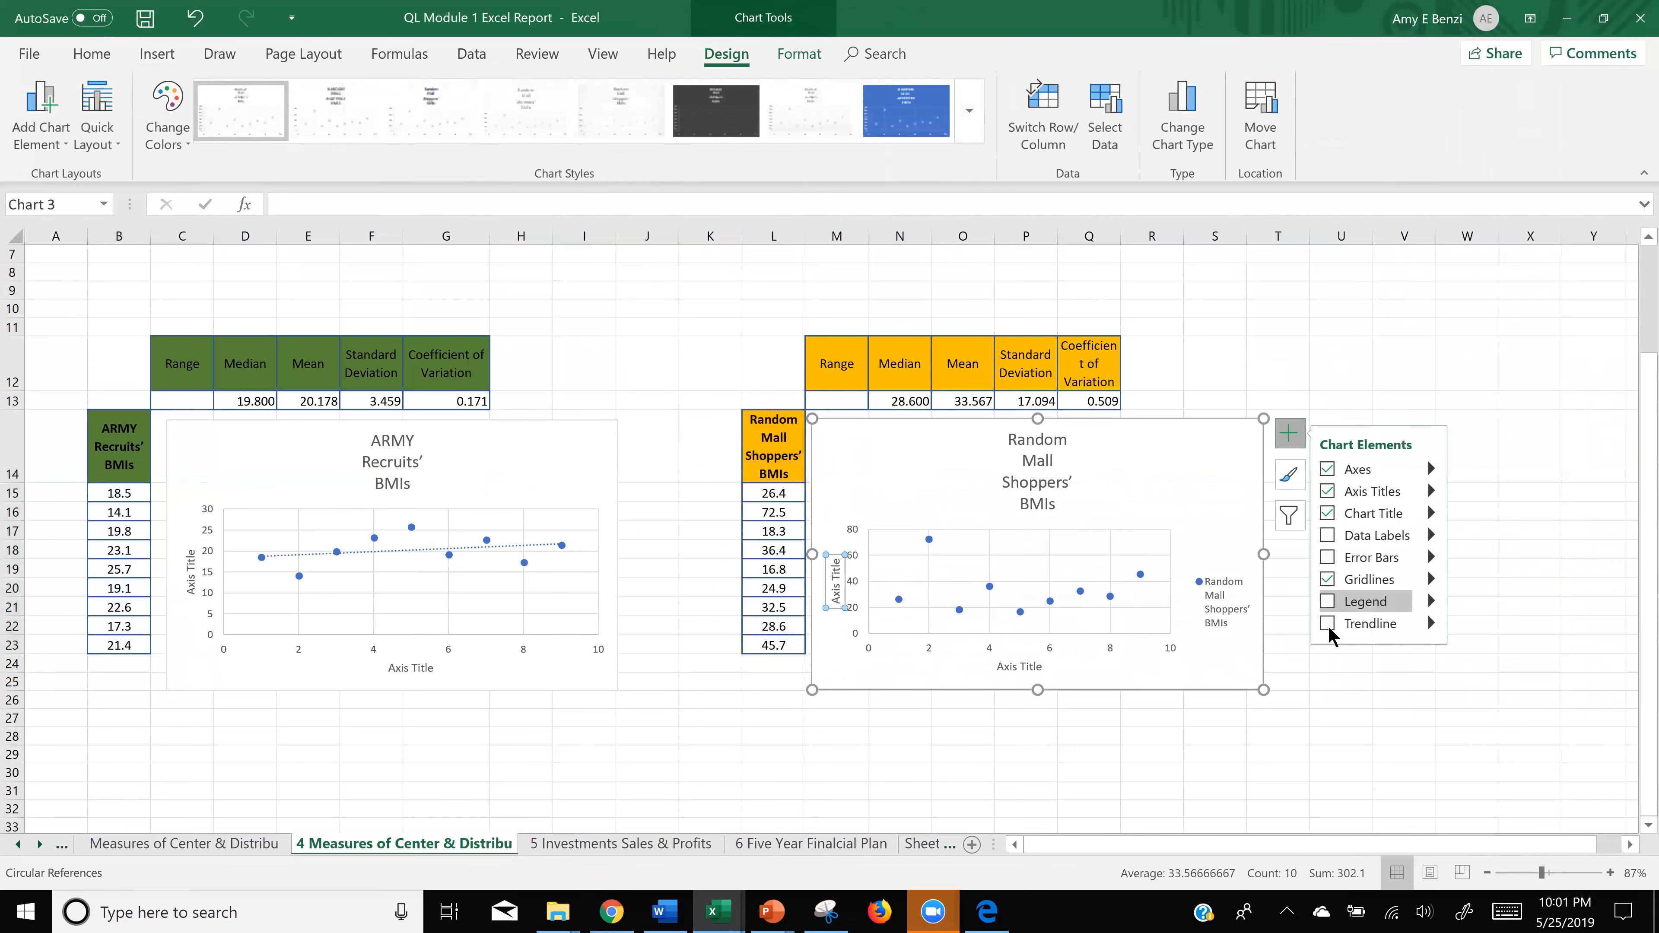
pyautogui.click(1328, 602)
pyautogui.click(1328, 623)
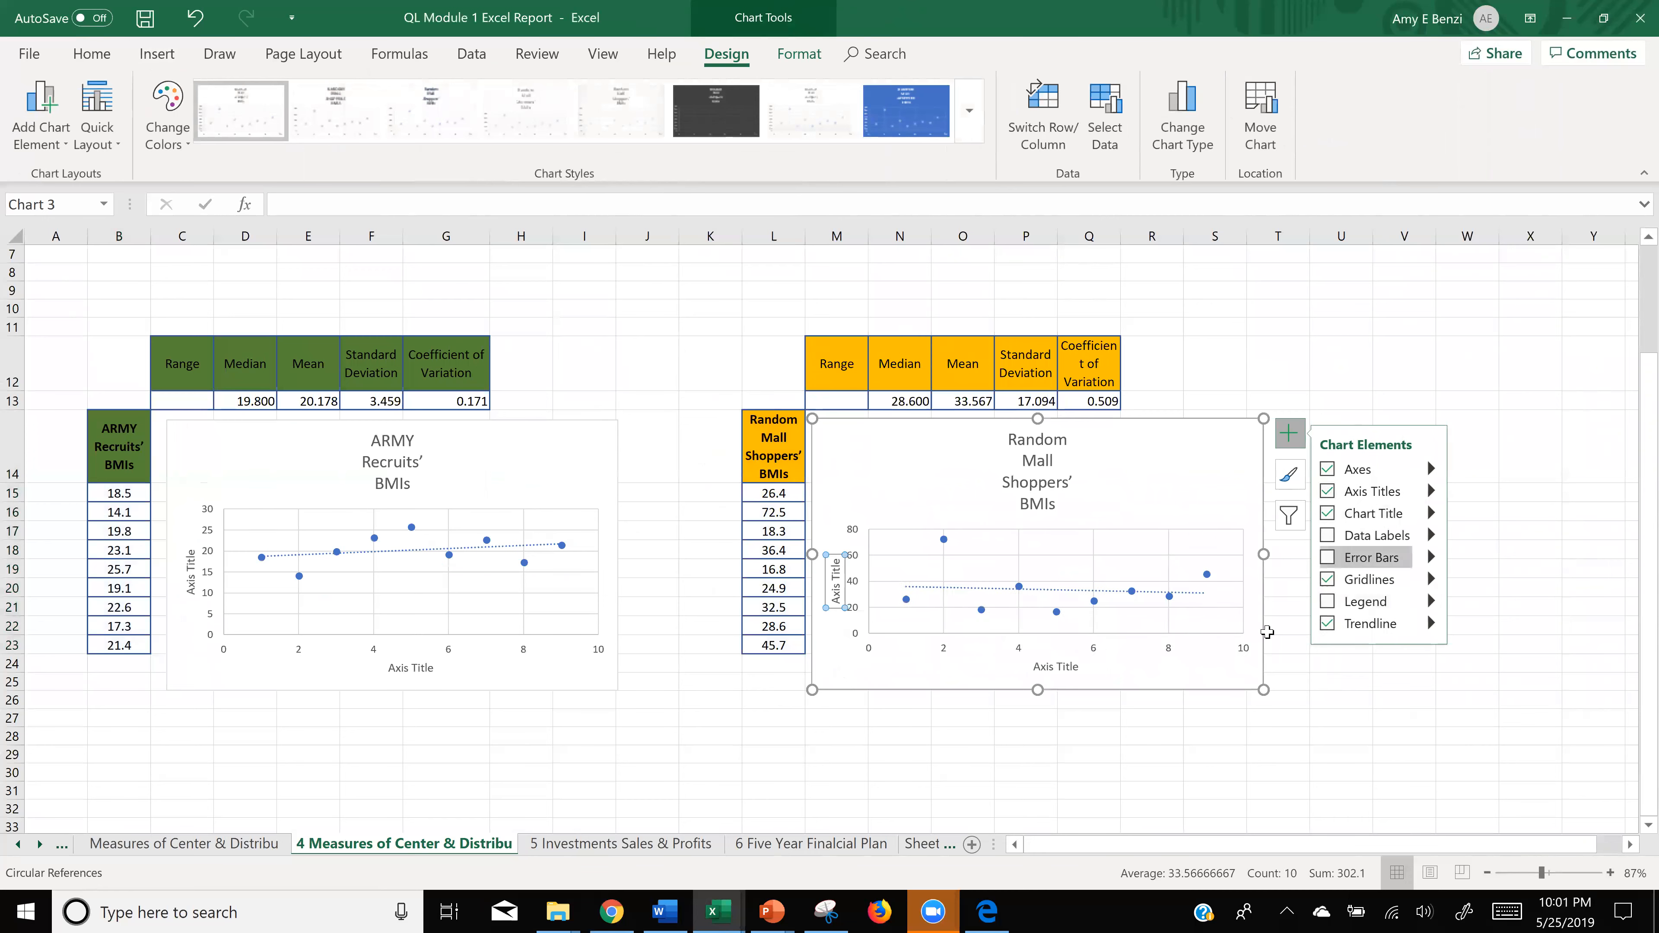
# - Try to widen the title box of the mall shoppers' scatter chart so the title takes fewer lines
pyautogui.doubleClick(1045, 488)
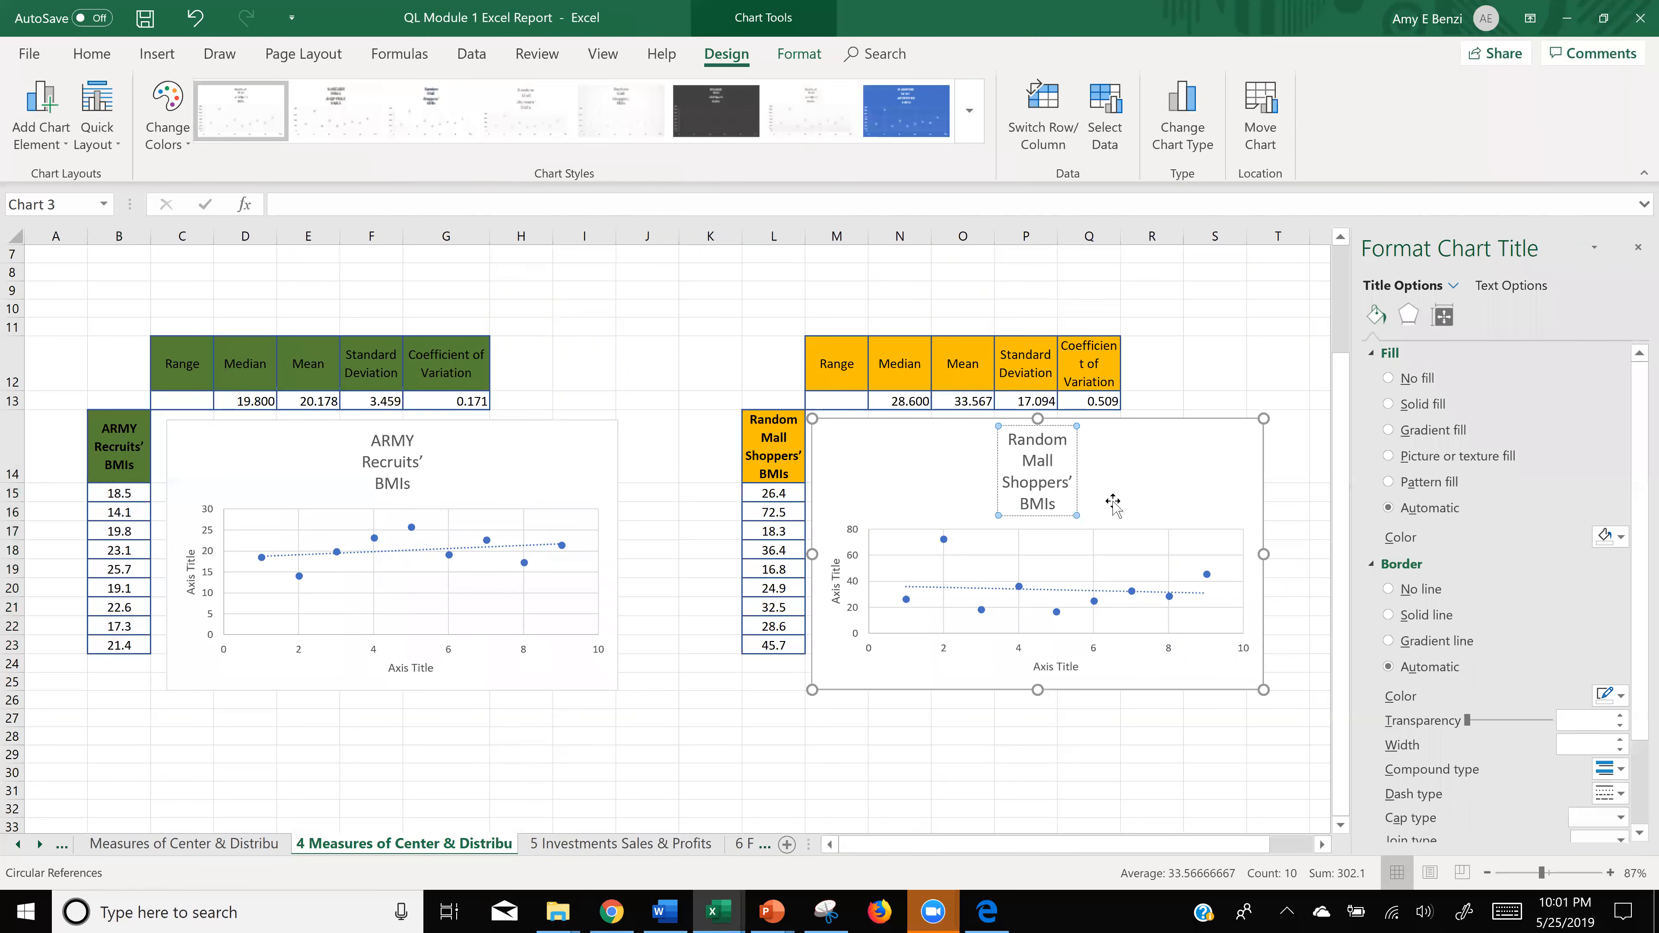
pyautogui.click(1077, 515)
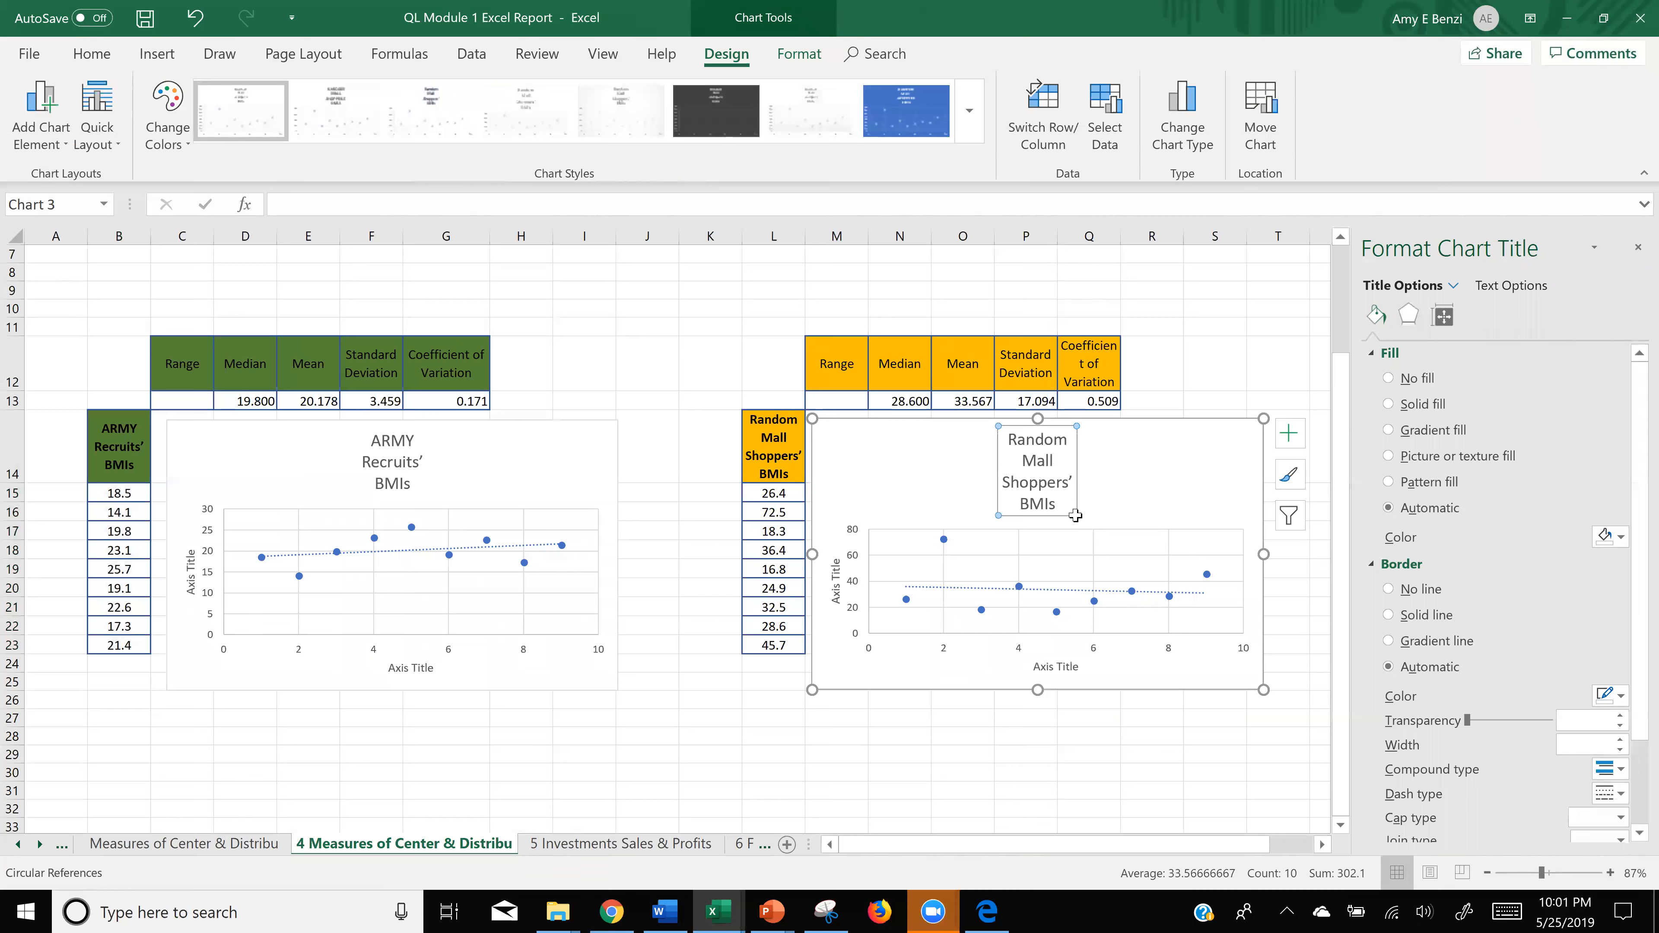
pyautogui.moveTo(1078, 488); pyautogui.dragTo(1118, 489)
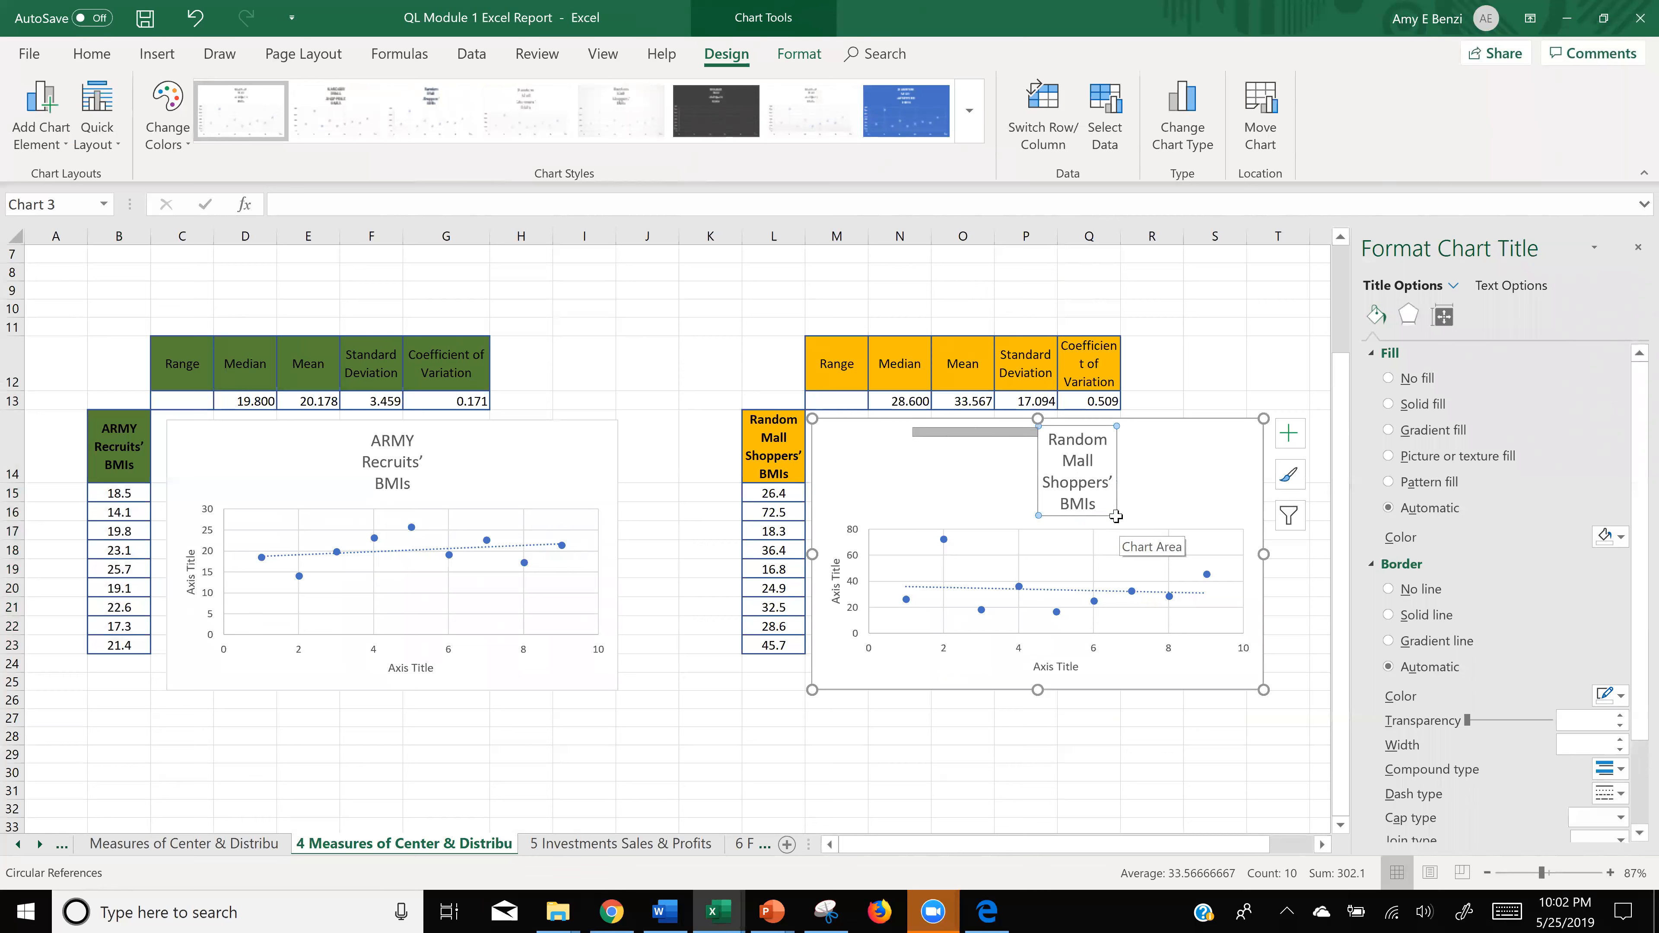
pyautogui.tripleClick(1097, 505)
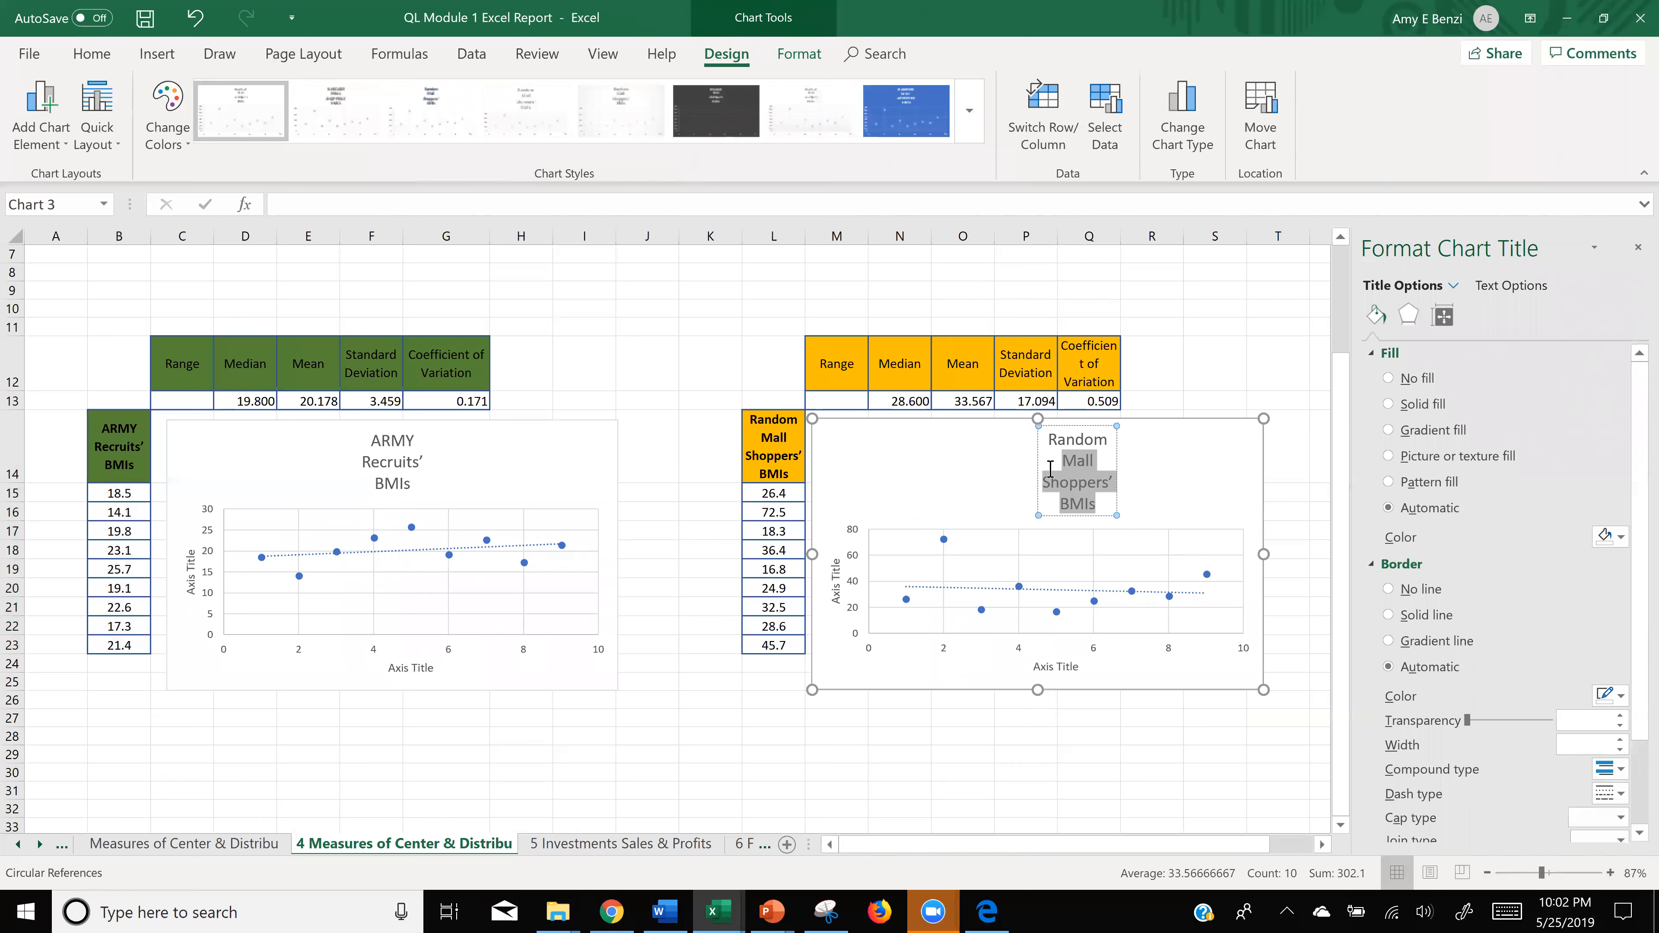
pyautogui.click(1146, 498)
pyautogui.click(1085, 475)
pyautogui.click(1085, 475)
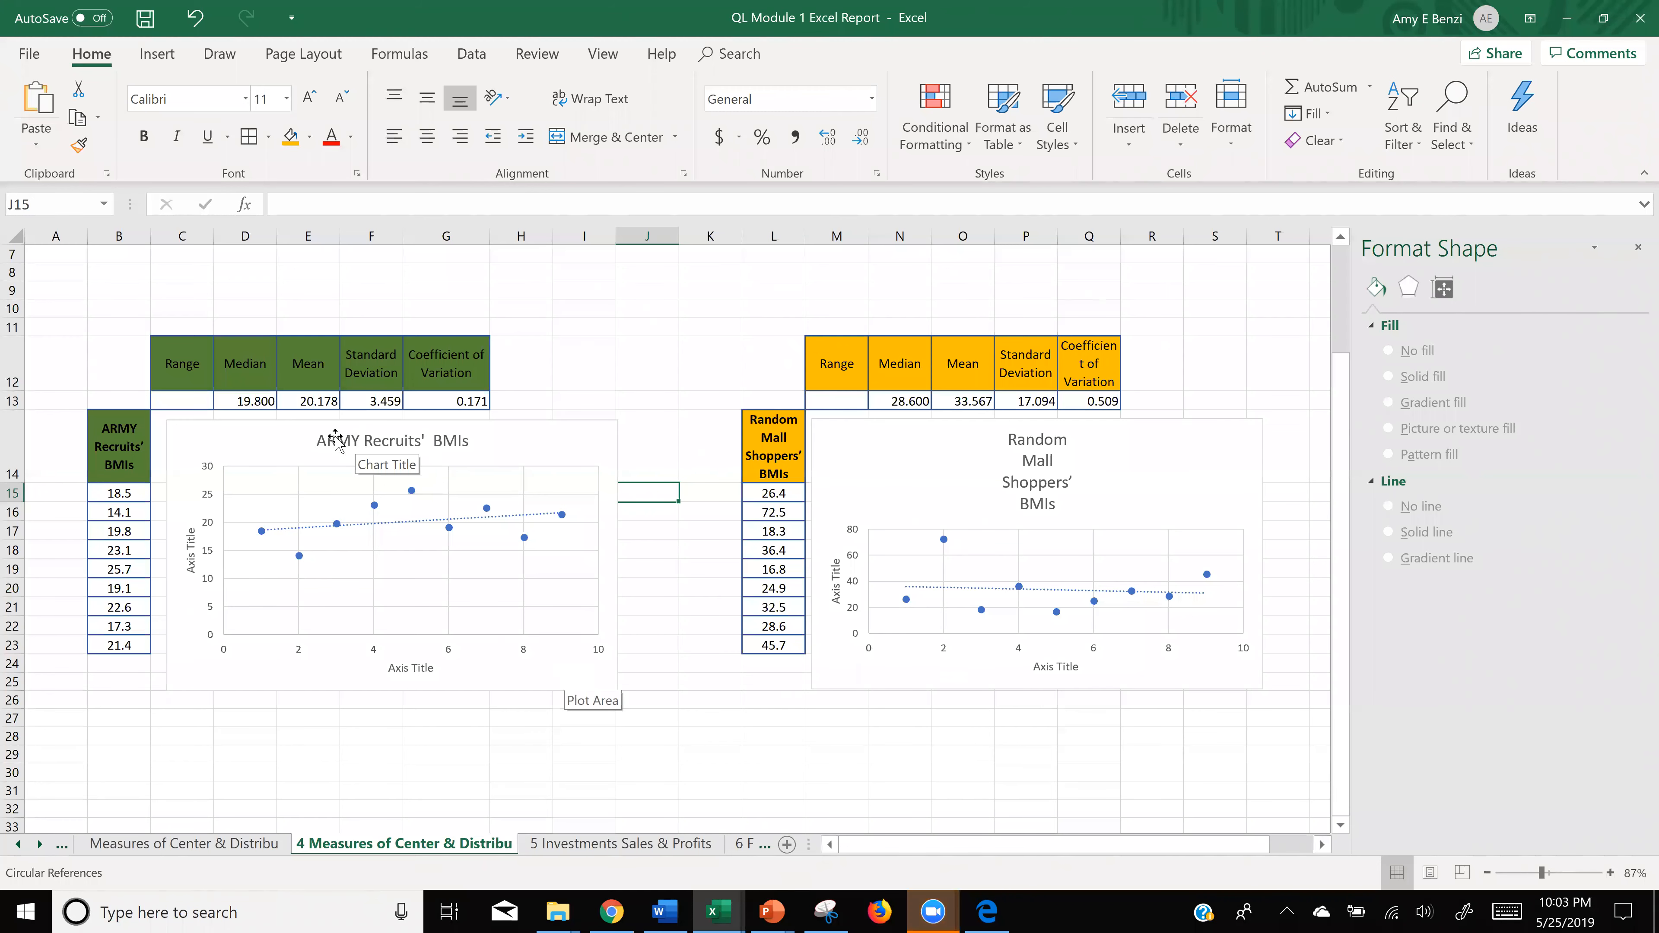
# - Move the word "Mall" up beside "Random" on the first line of the mall shoppers' chart title
pyautogui.click(1062, 472)
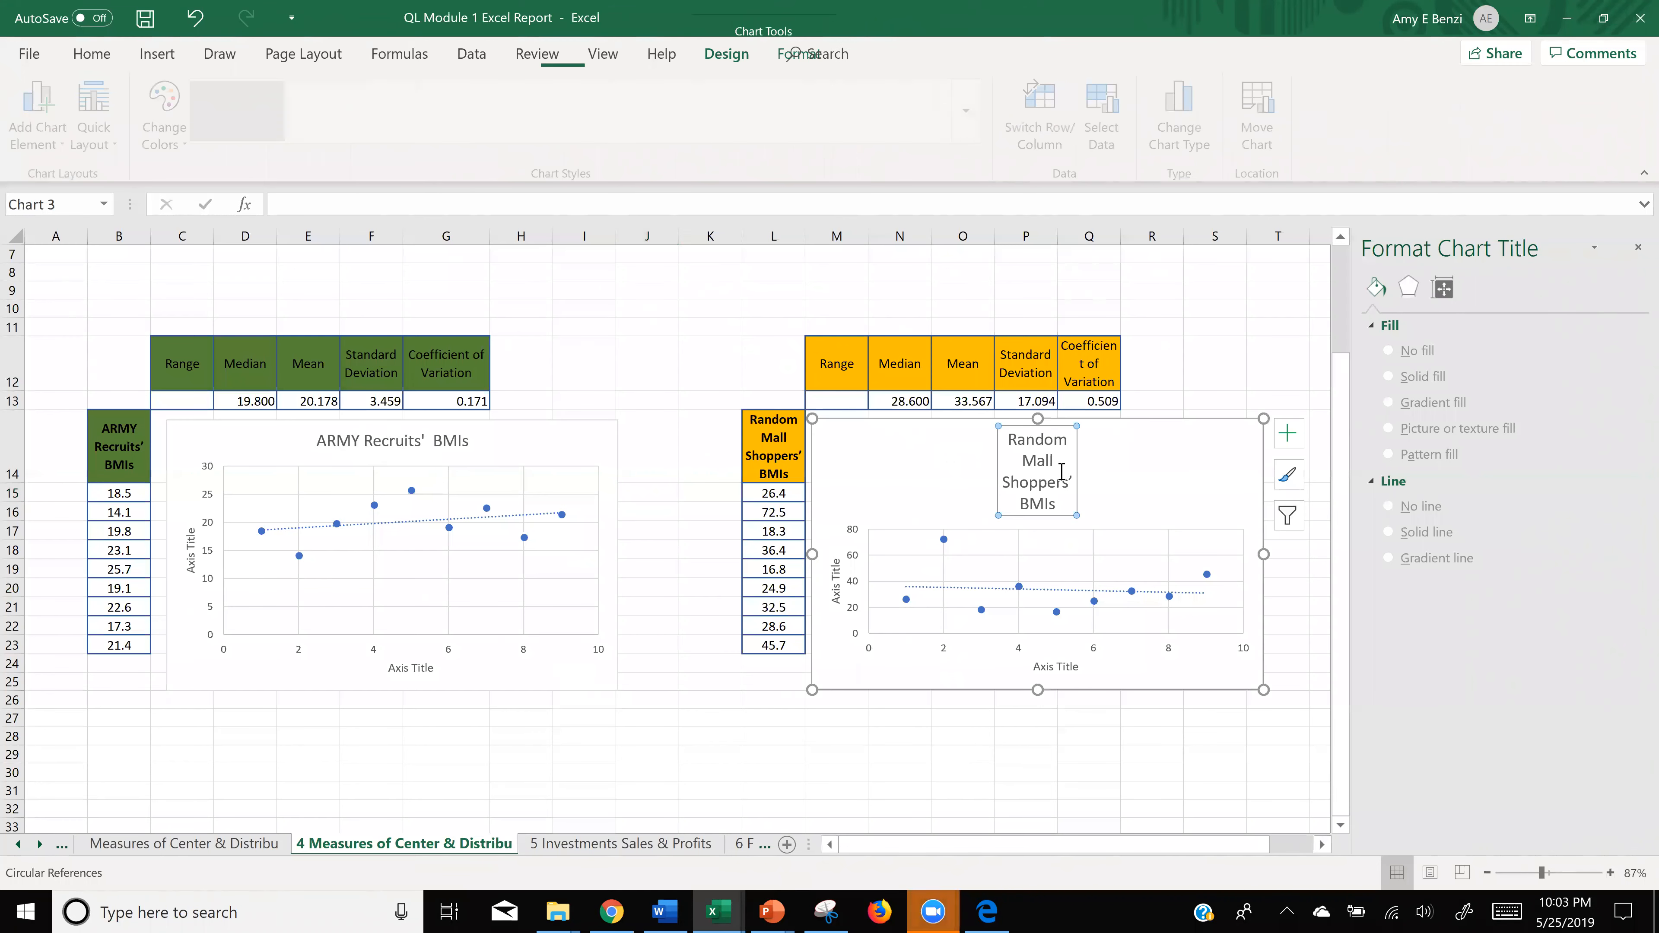
pyautogui.doubleClick(1023, 465)
pyautogui.hotkey('ctrl', 'c')
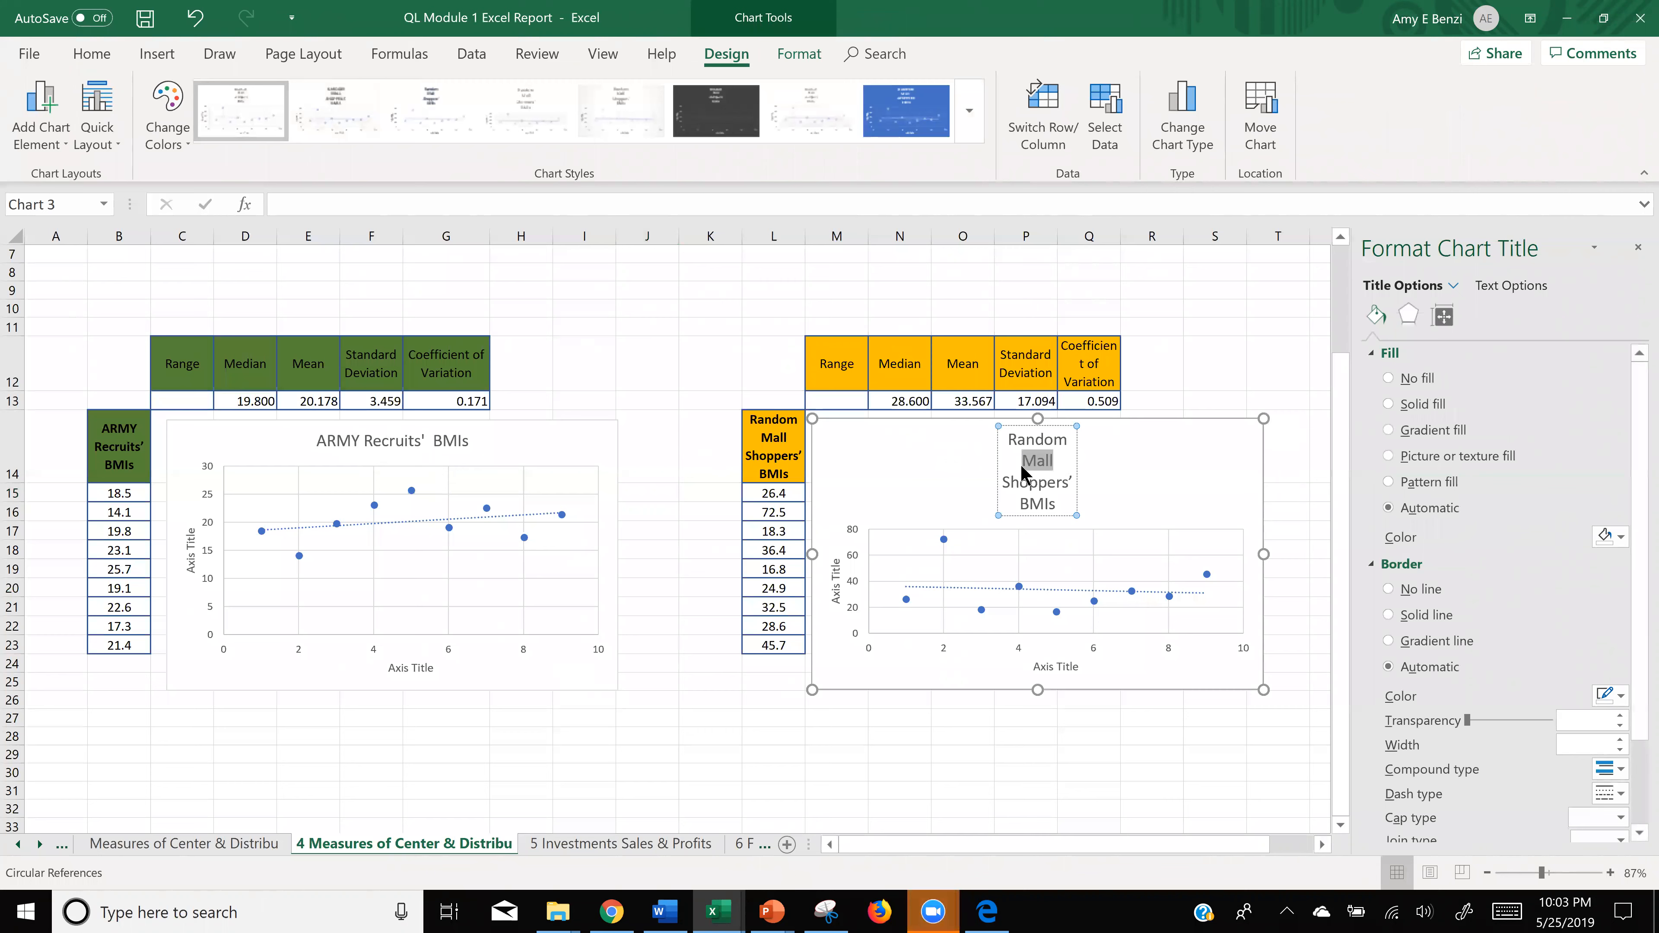
pyautogui.press('BackSpace')
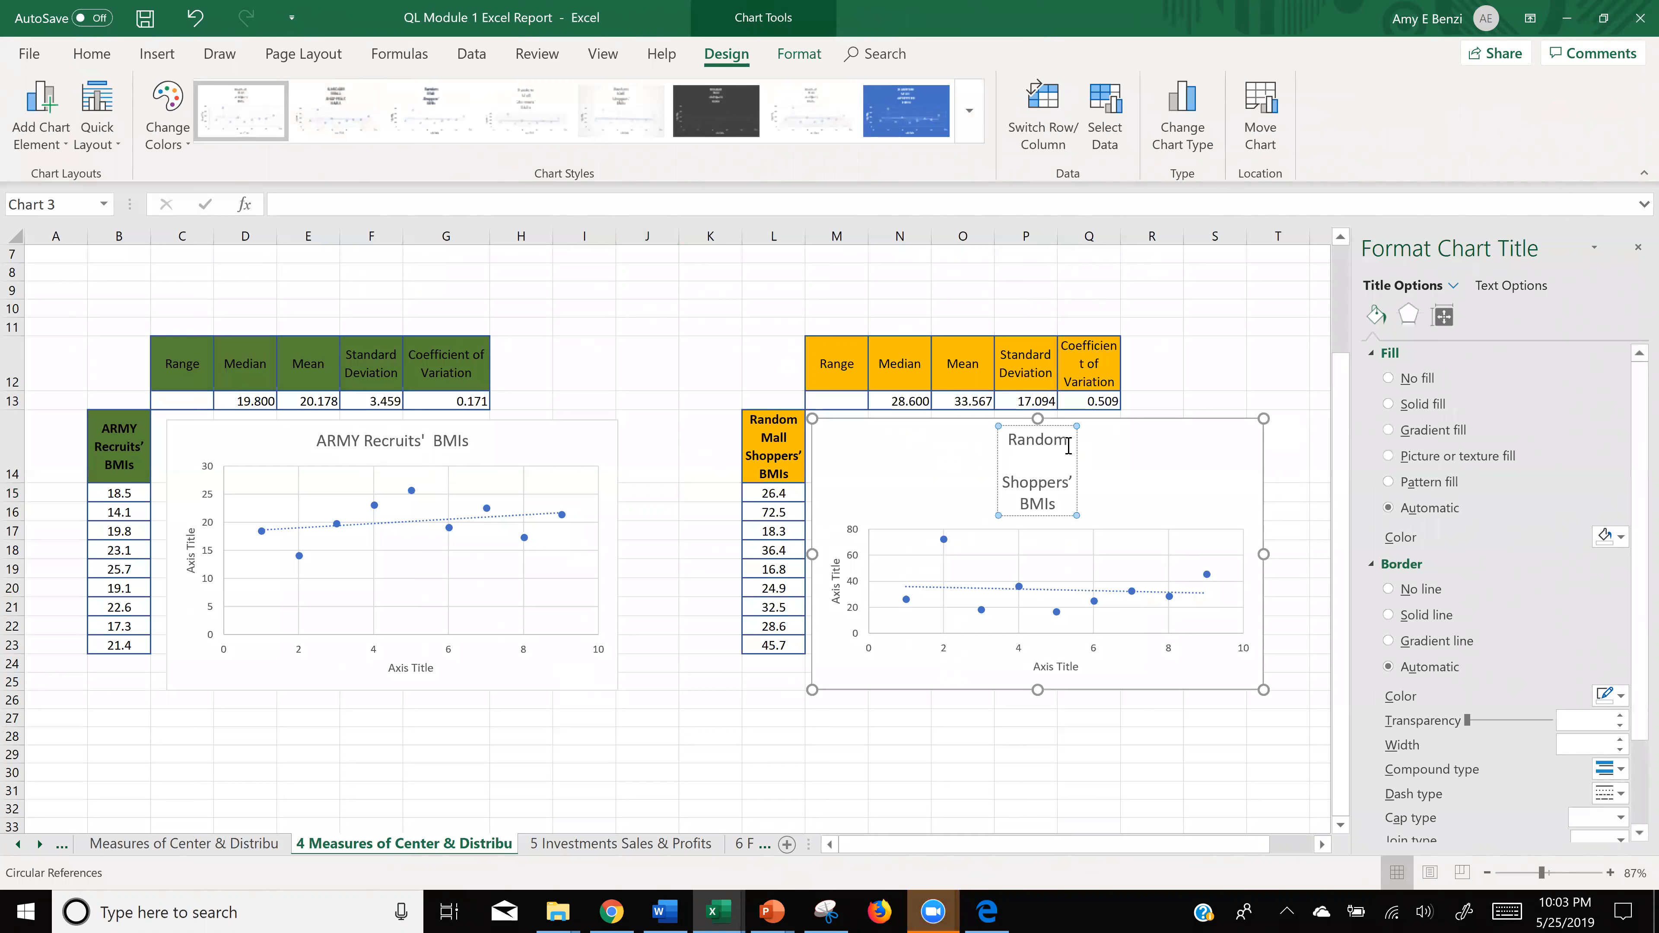
pyautogui.press('BackSpace')
pyautogui.press('BackSpace')
pyautogui.write('m')
pyautogui.hotkey('ctrl', 'v')
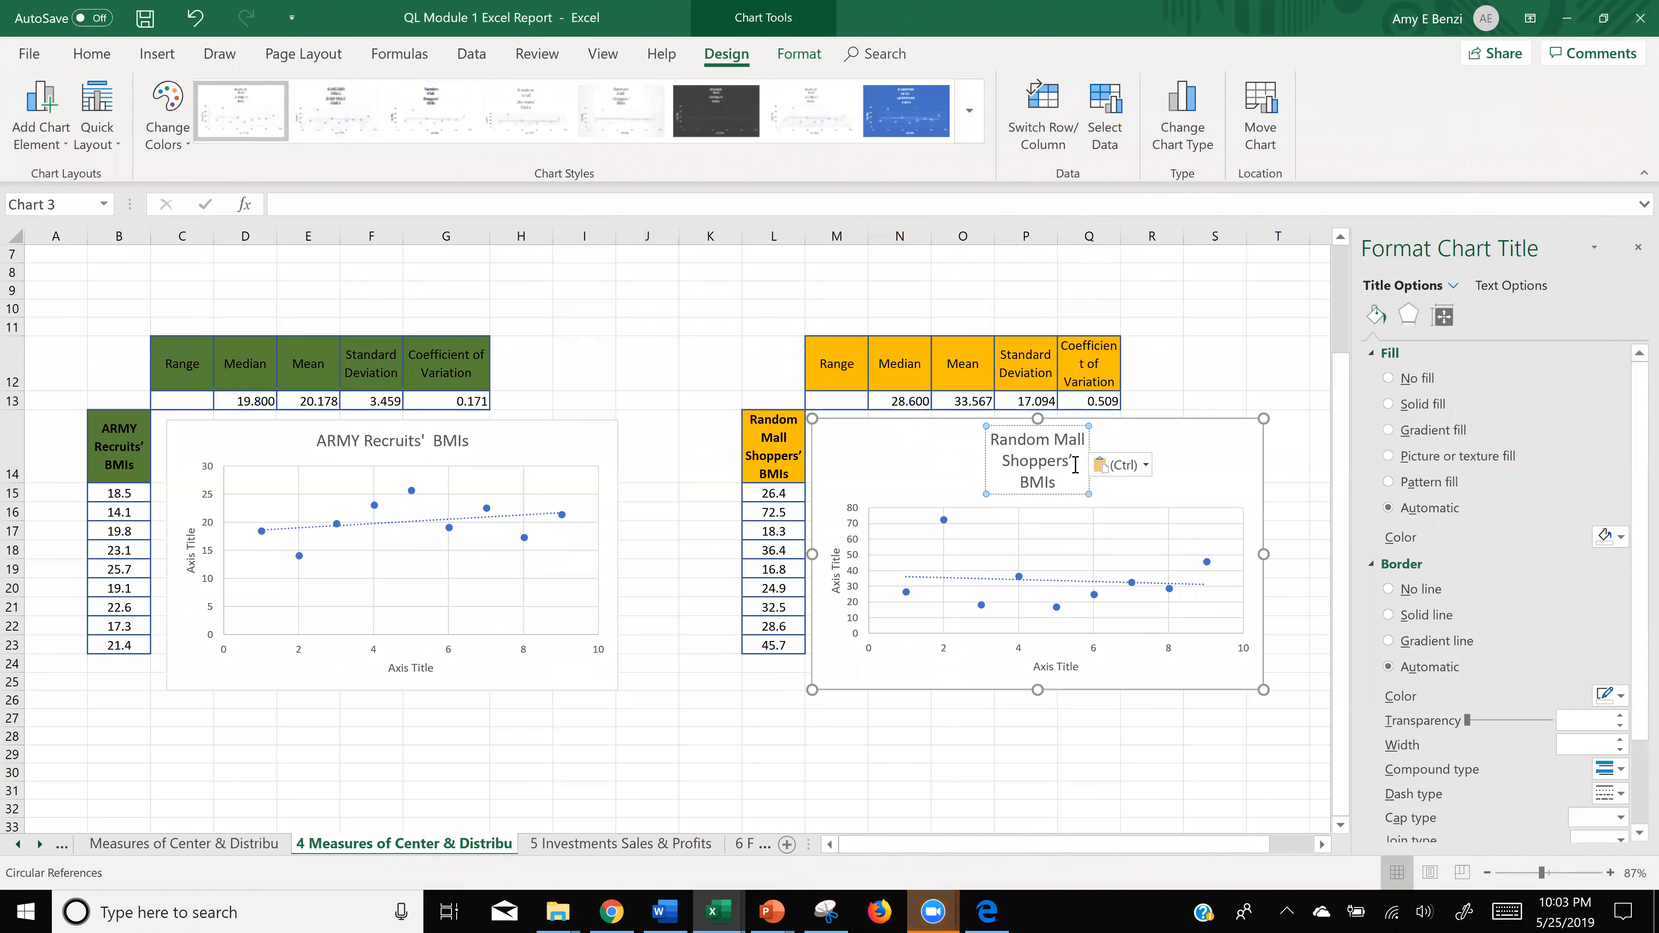
# - Bring the remaining words up so the mall shoppers' chart title reads "Random Mall Shoppers' BMIs" on one line
pyautogui.doubleClick(1059, 462)
pyautogui.hotkey('ctrl', 'c')
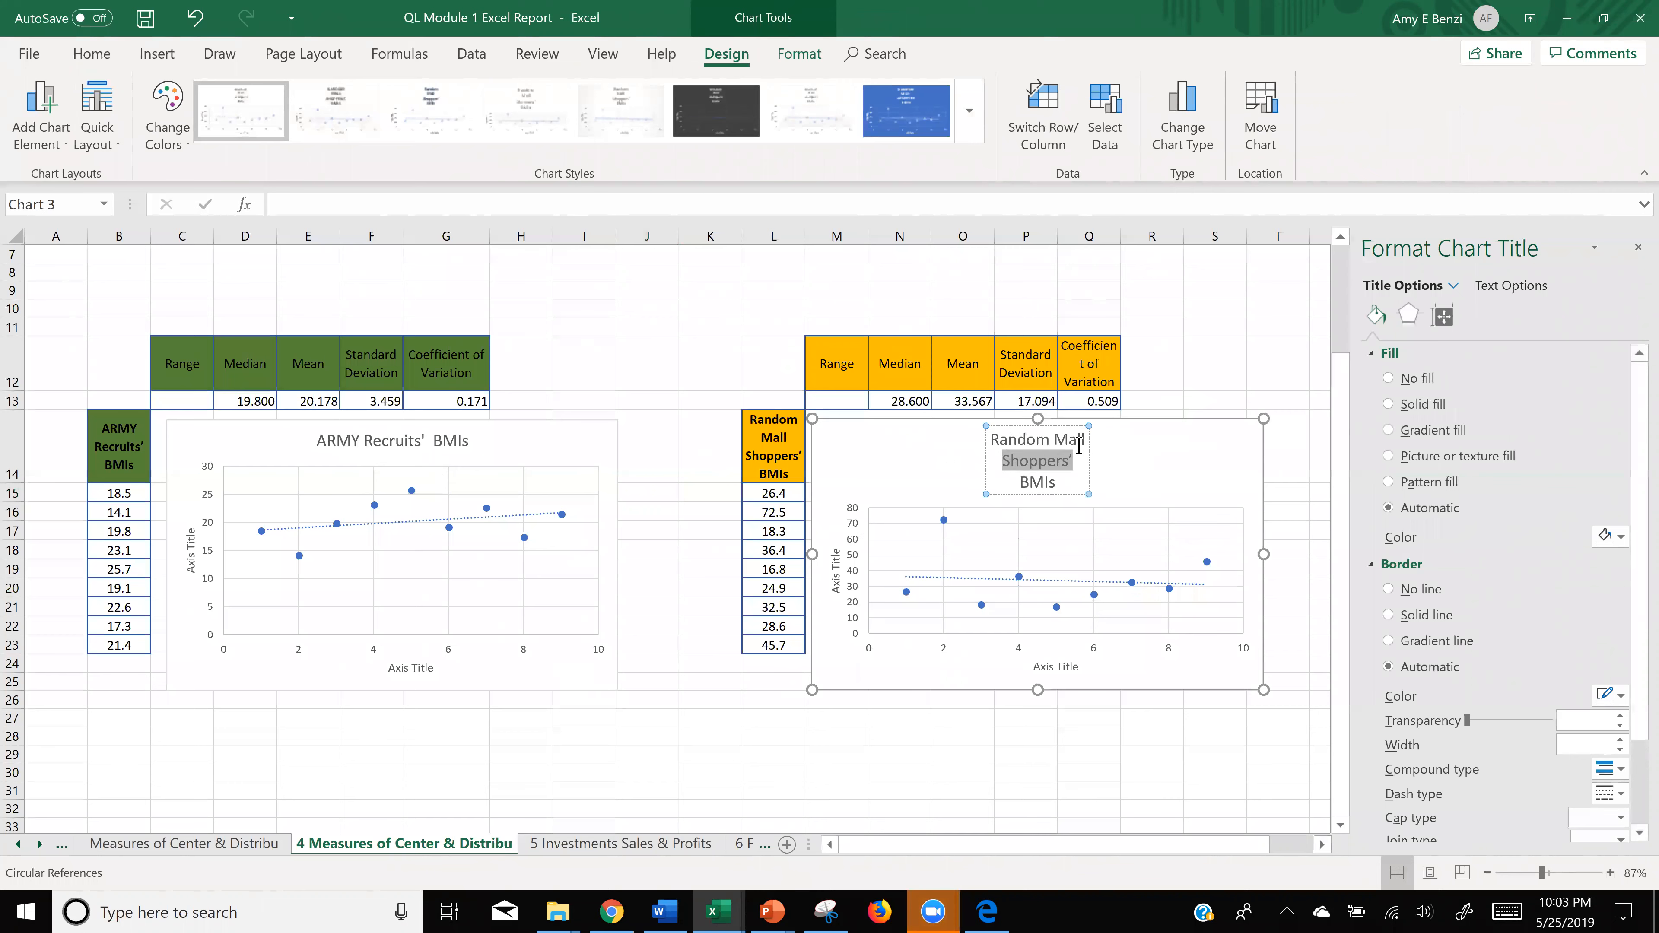
pyautogui.click(1083, 441)
pyautogui.hotkey('ctrl', 'v')
pyautogui.moveTo(1078, 461); pyautogui.dragTo(1009, 470)
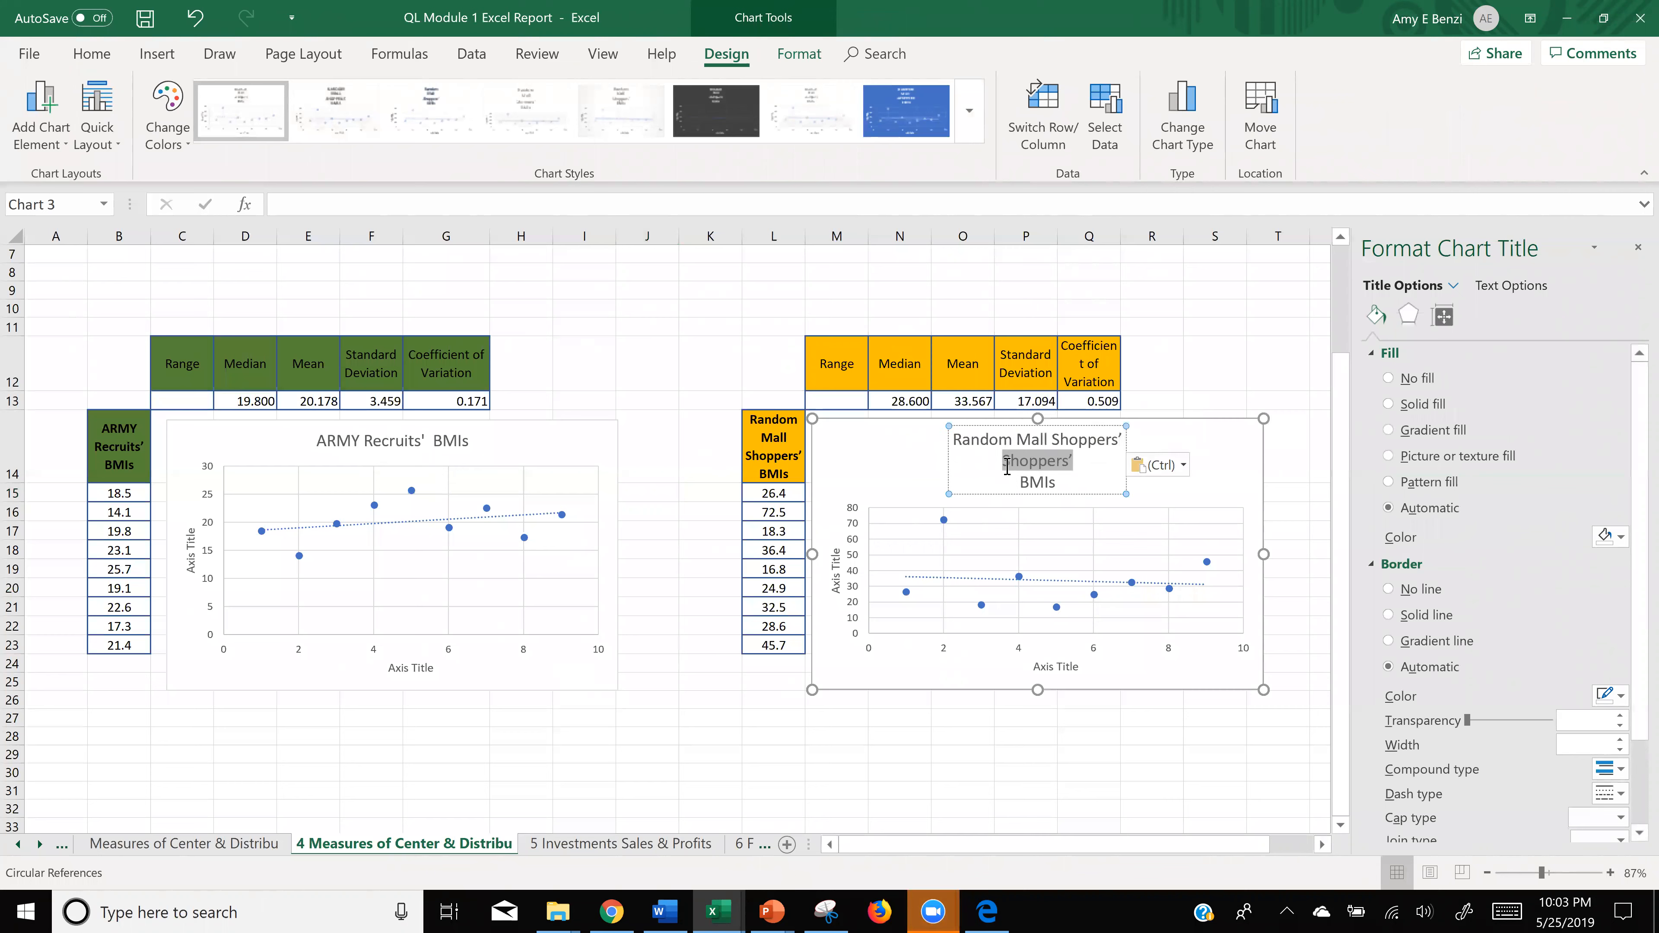
pyautogui.press('Delete')
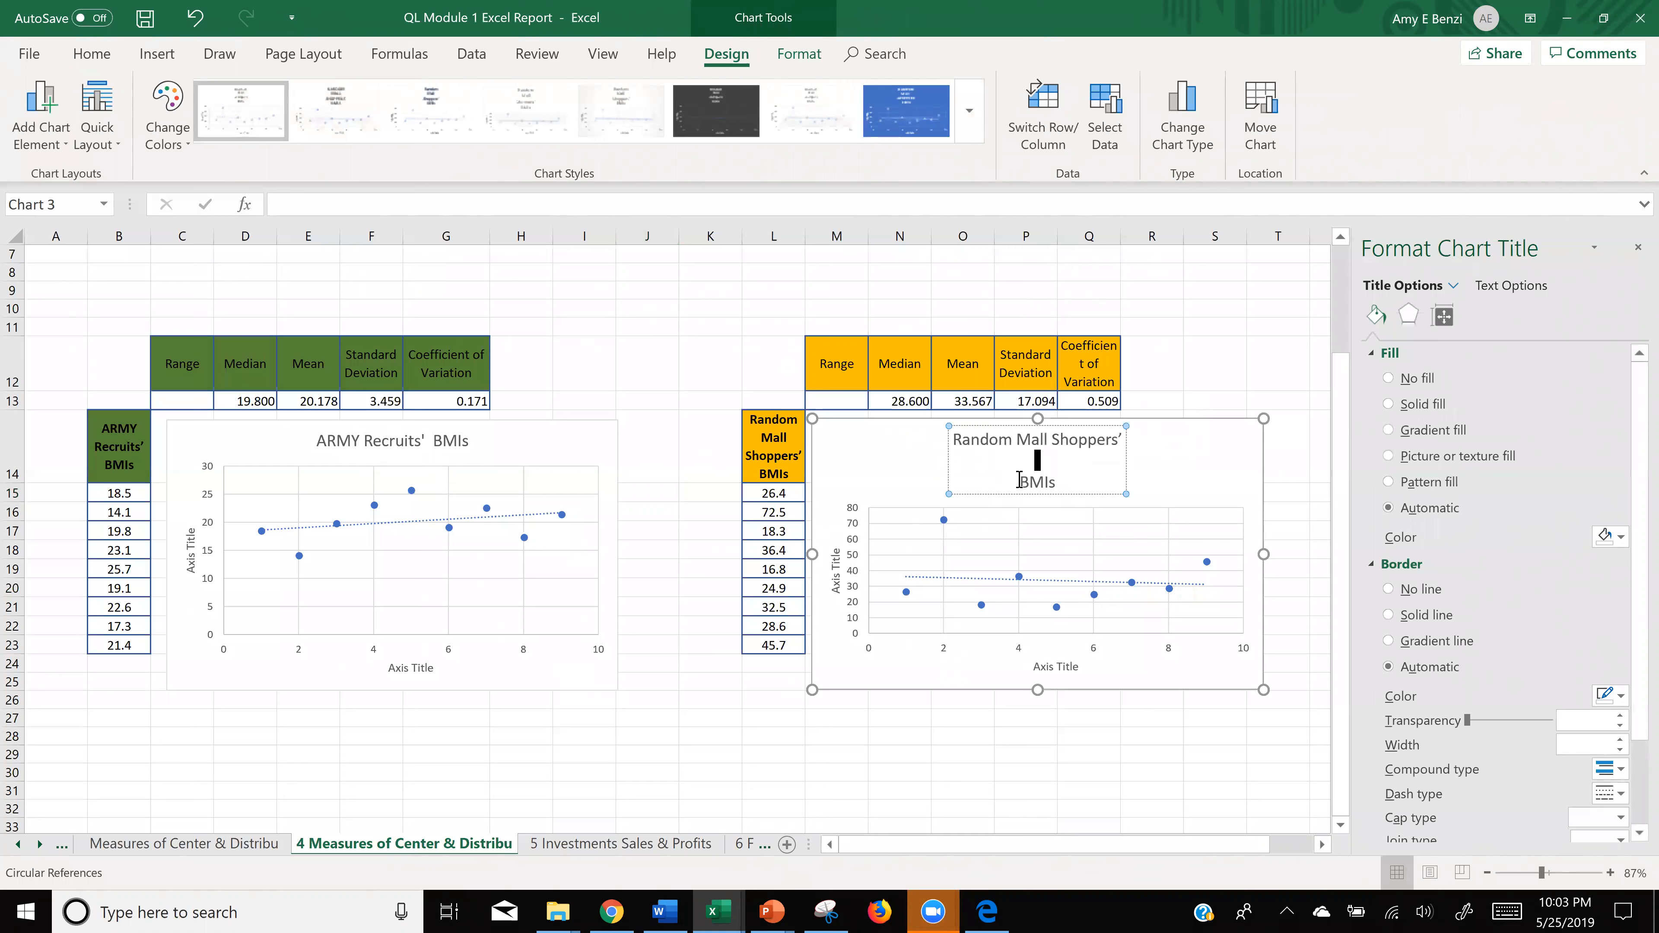
pyautogui.press('Delete')
pyautogui.press('BackSpace')
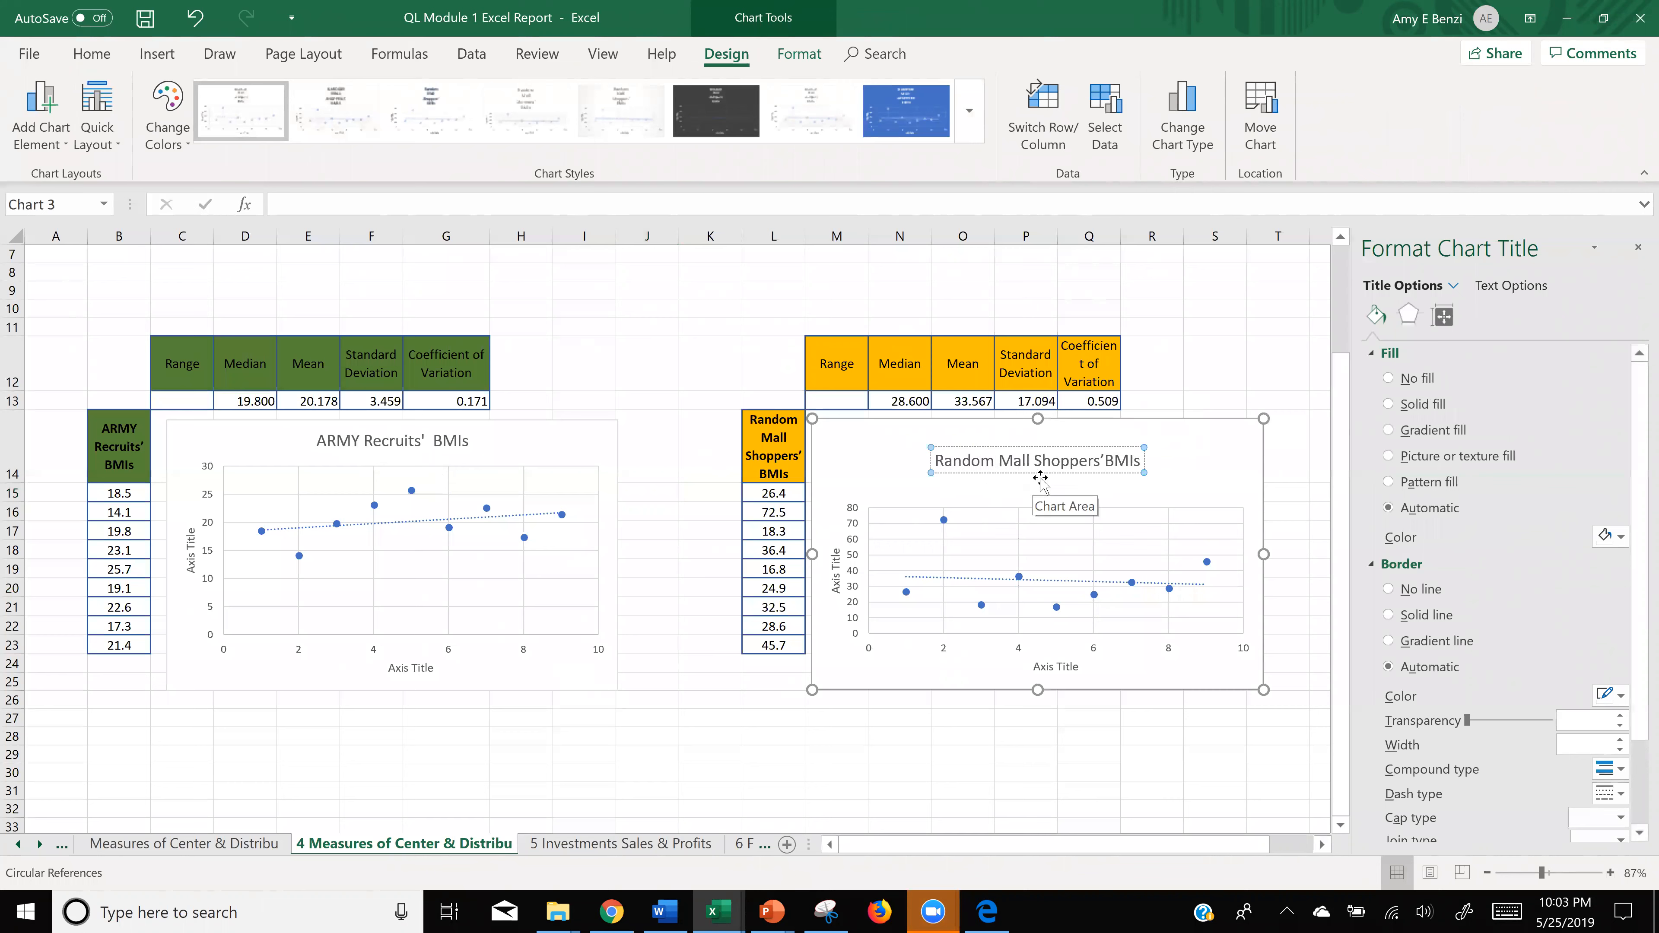
pyautogui.press('Escape')
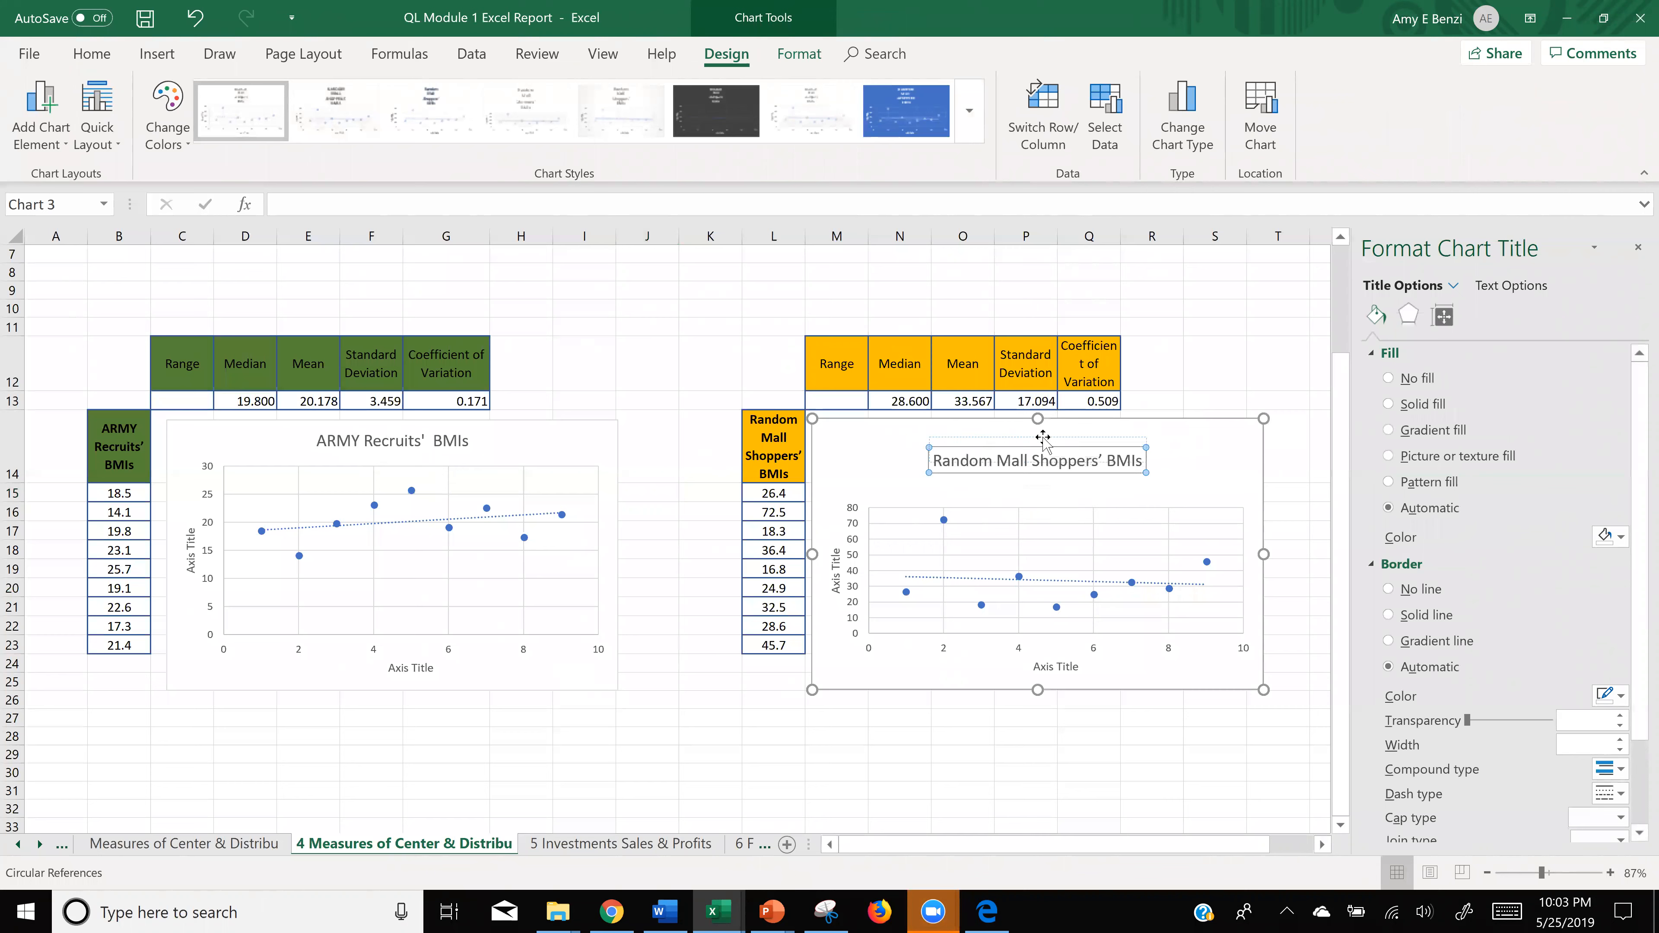
# - Move the mall shoppers' chart title up to the chart's top edge and close the title formatting options
pyautogui.moveTo(1048, 443); pyautogui.dragTo(1047, 464)
pyautogui.click(1045, 442)
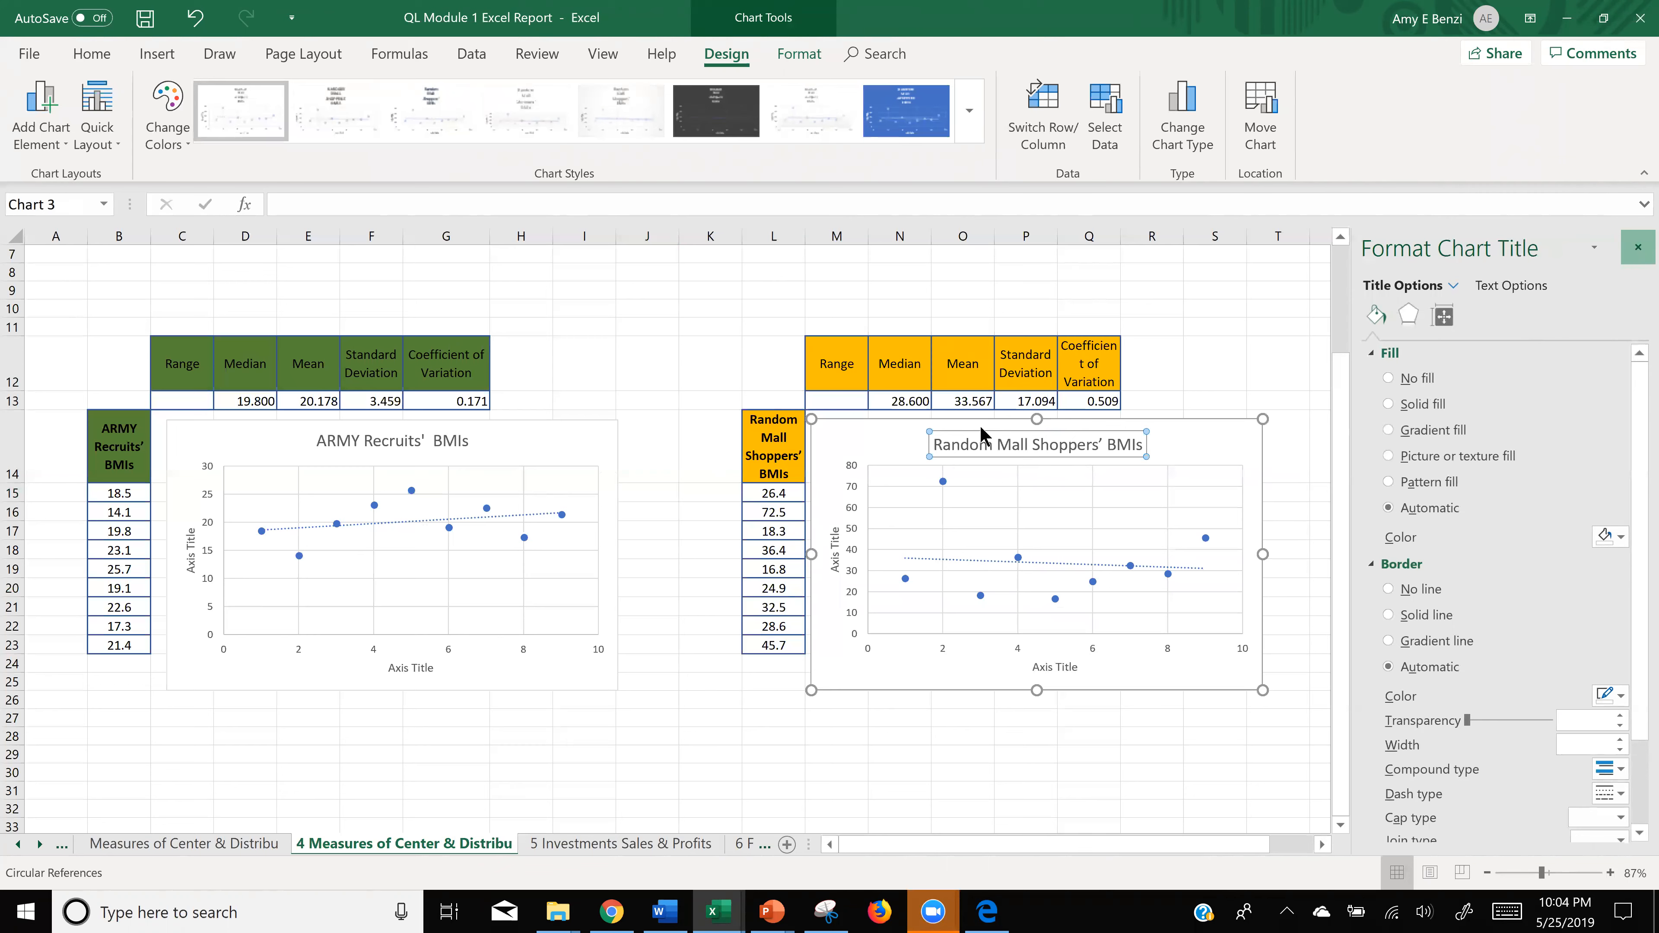
pyautogui.click(1637, 248)
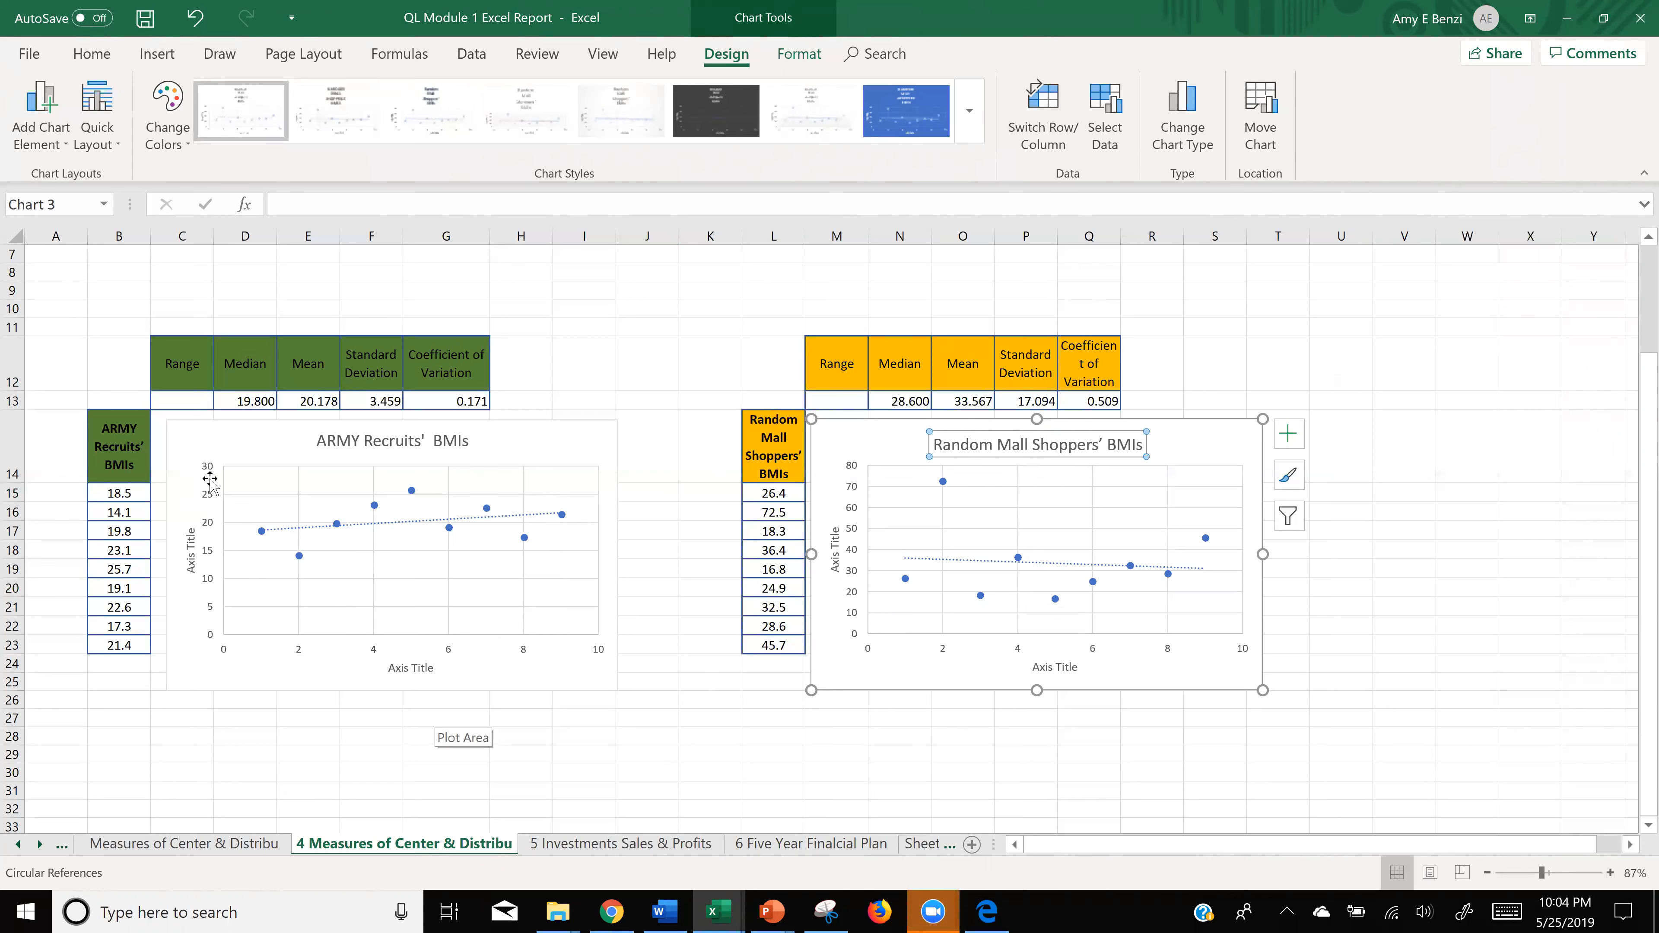
# - Set the vertical axis maximum of the ARMY recruits' chart to 80
pyautogui.doubleClick(208, 503)
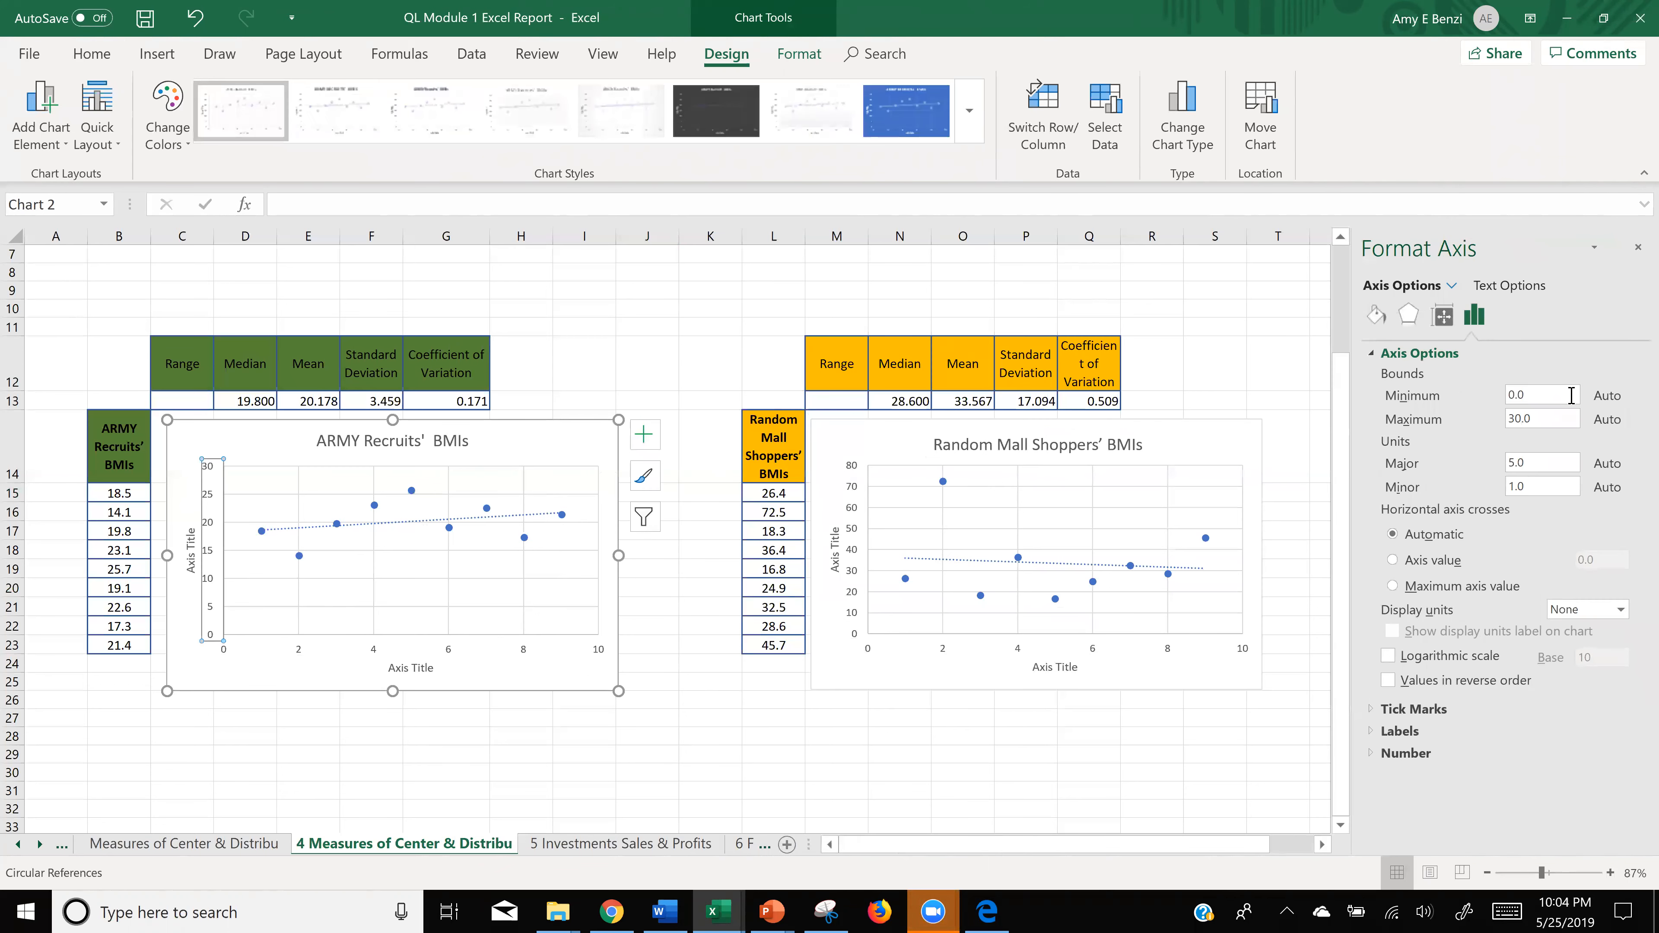
pyautogui.click(1513, 421)
pyautogui.write('8')
pyautogui.press('Return')
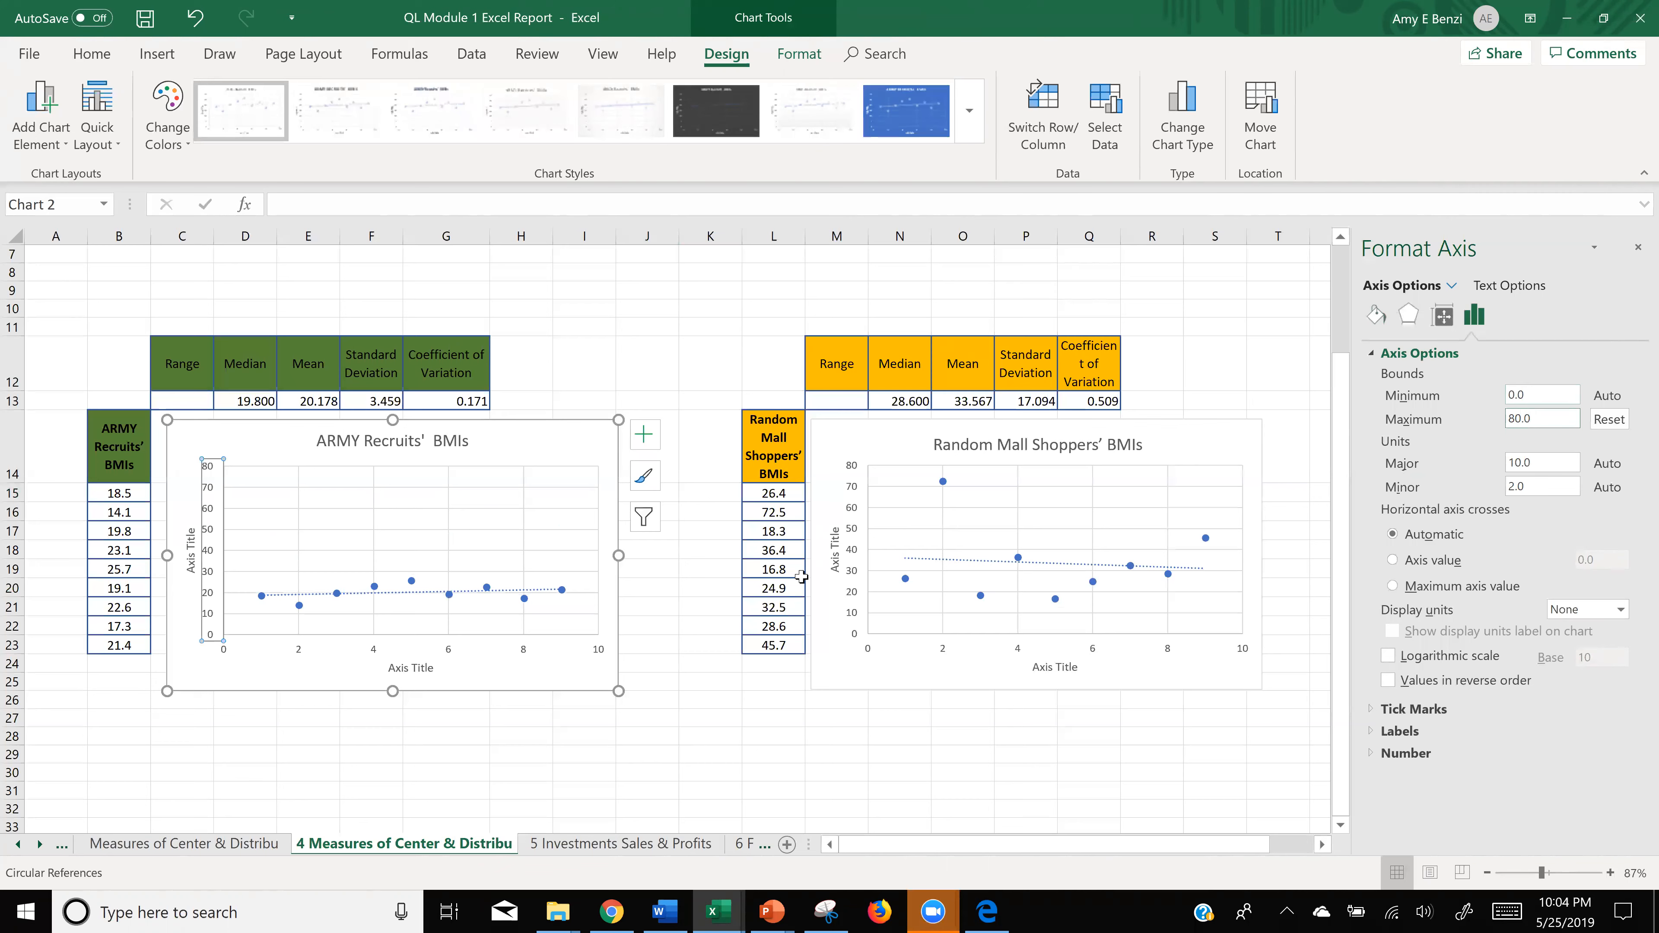
pyautogui.click(1639, 247)
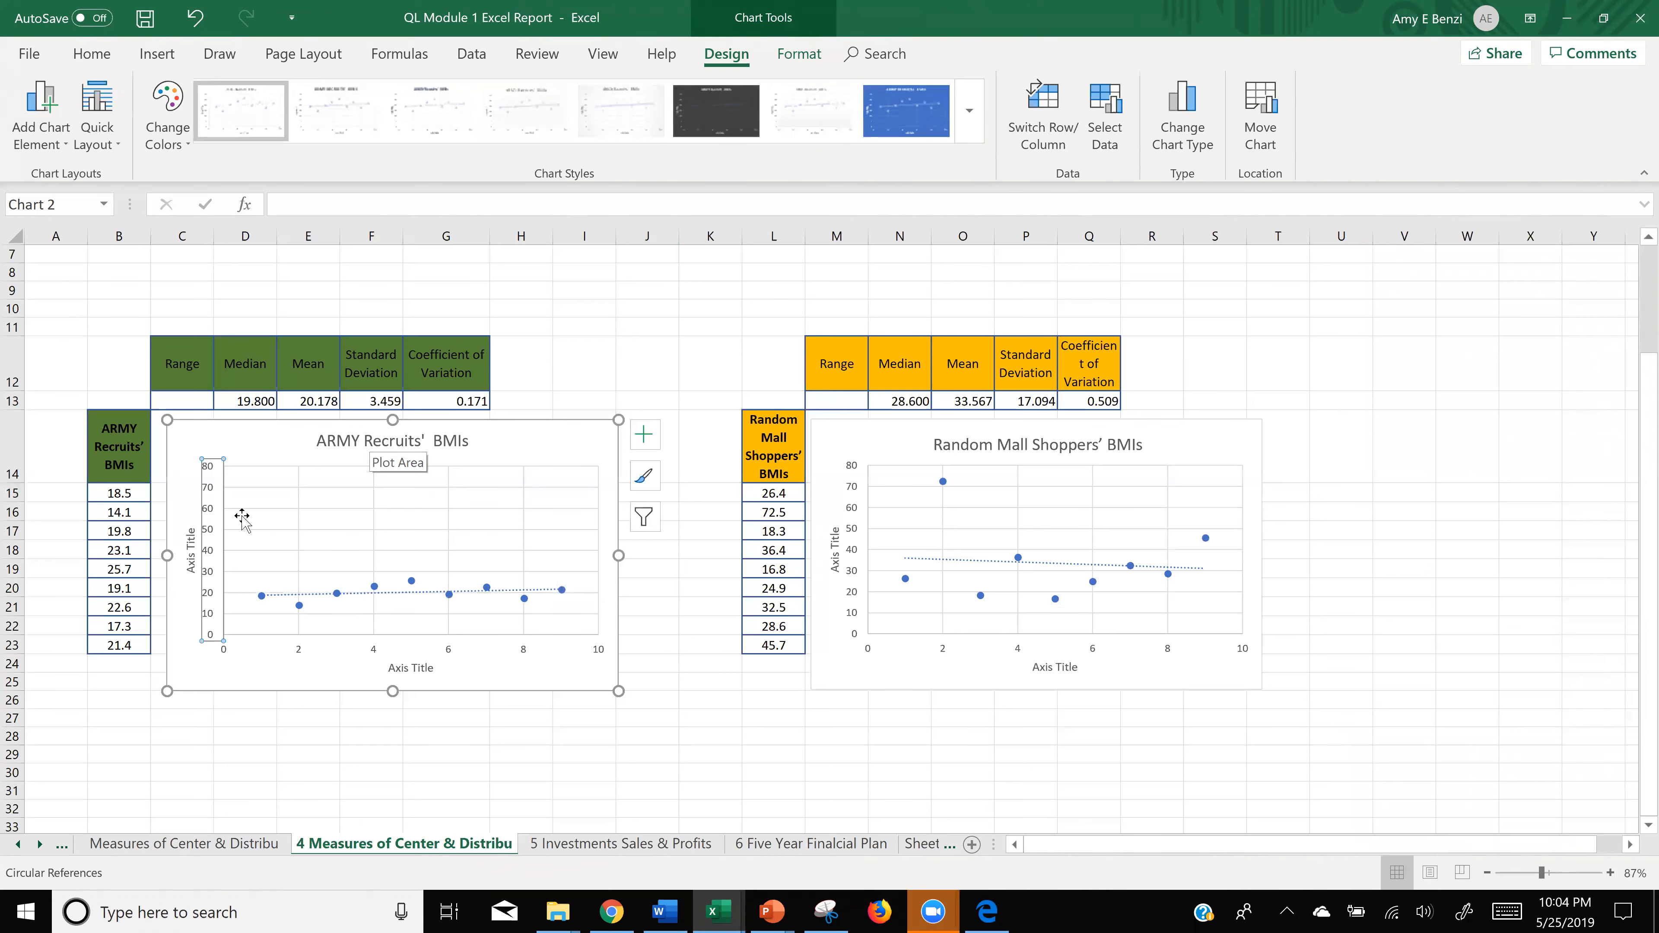
# - Title the ARMY recruits' chart axes "People" horizontally and "BMI" vertically
pyautogui.click(410, 668)
pyautogui.doubleClick(410, 668)
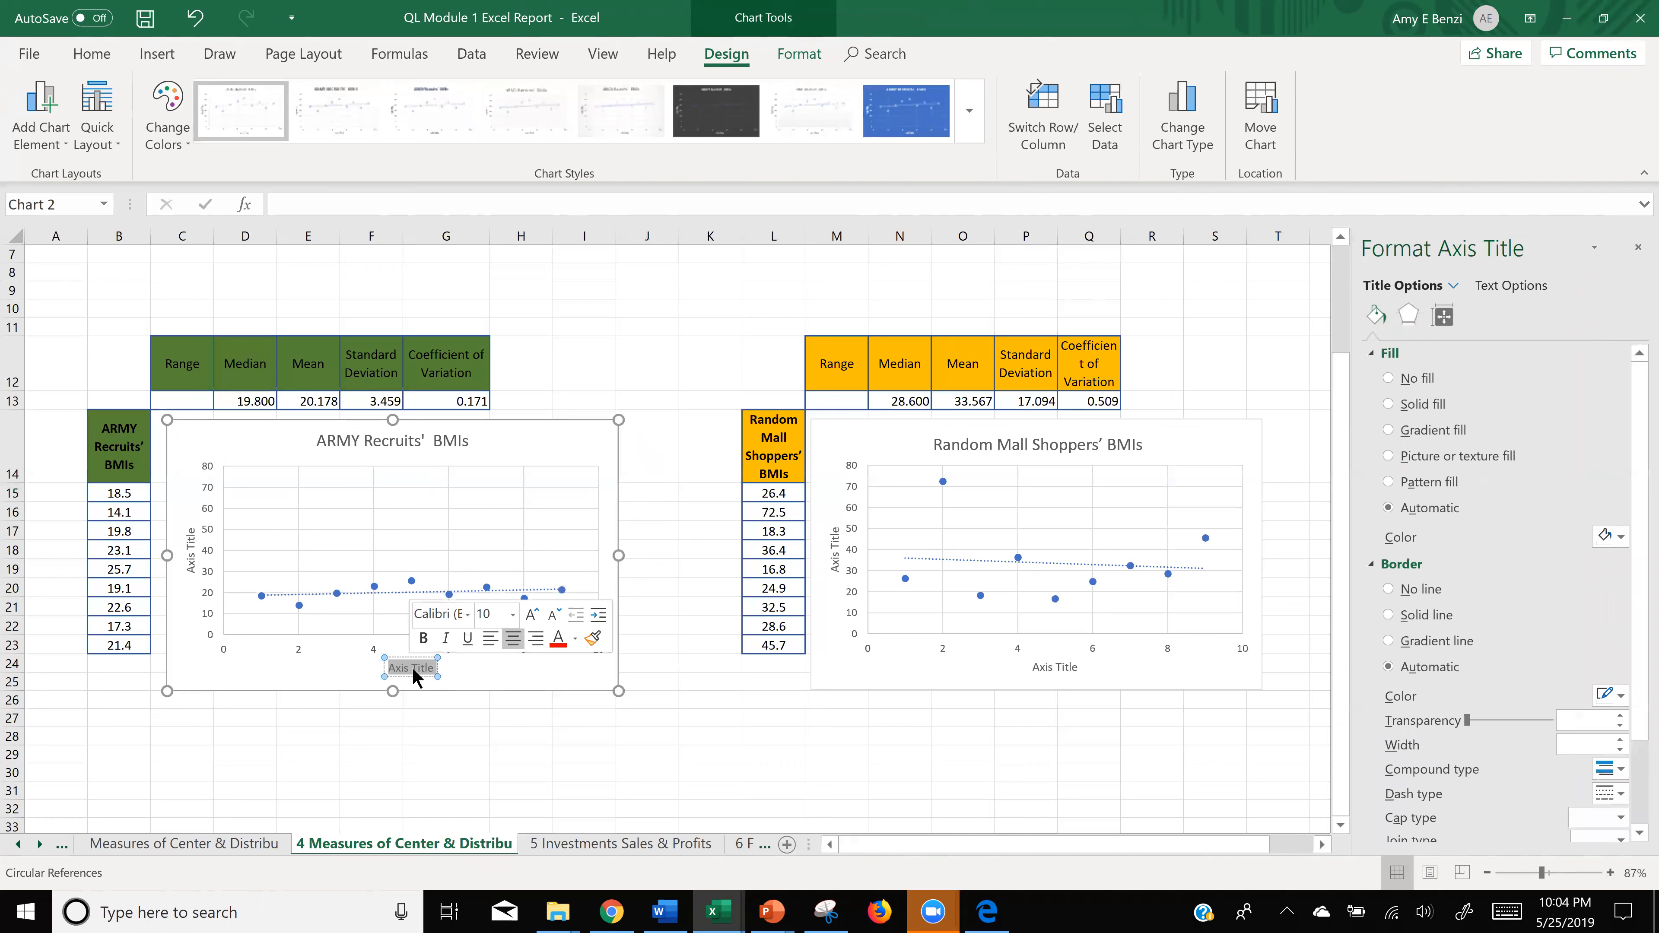
pyautogui.write('P')
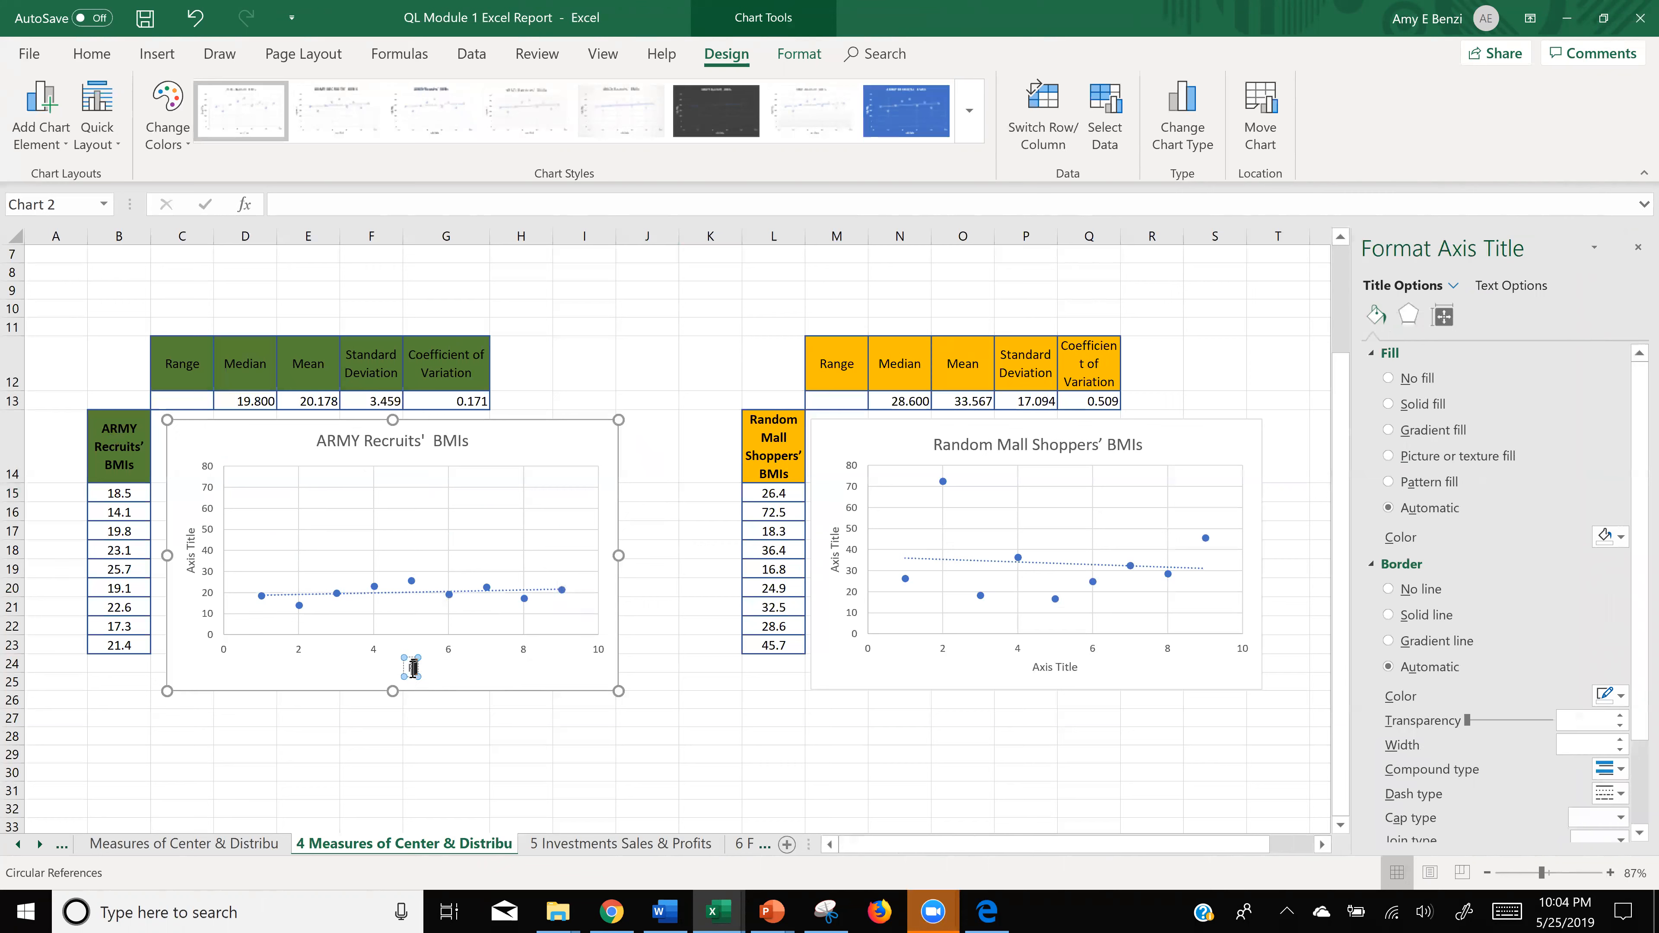
pyautogui.write('eople')
pyautogui.doubleClick(187, 553)
pyautogui.moveTo(188, 528); pyautogui.dragTo(196, 577)
pyautogui.write('BMI')
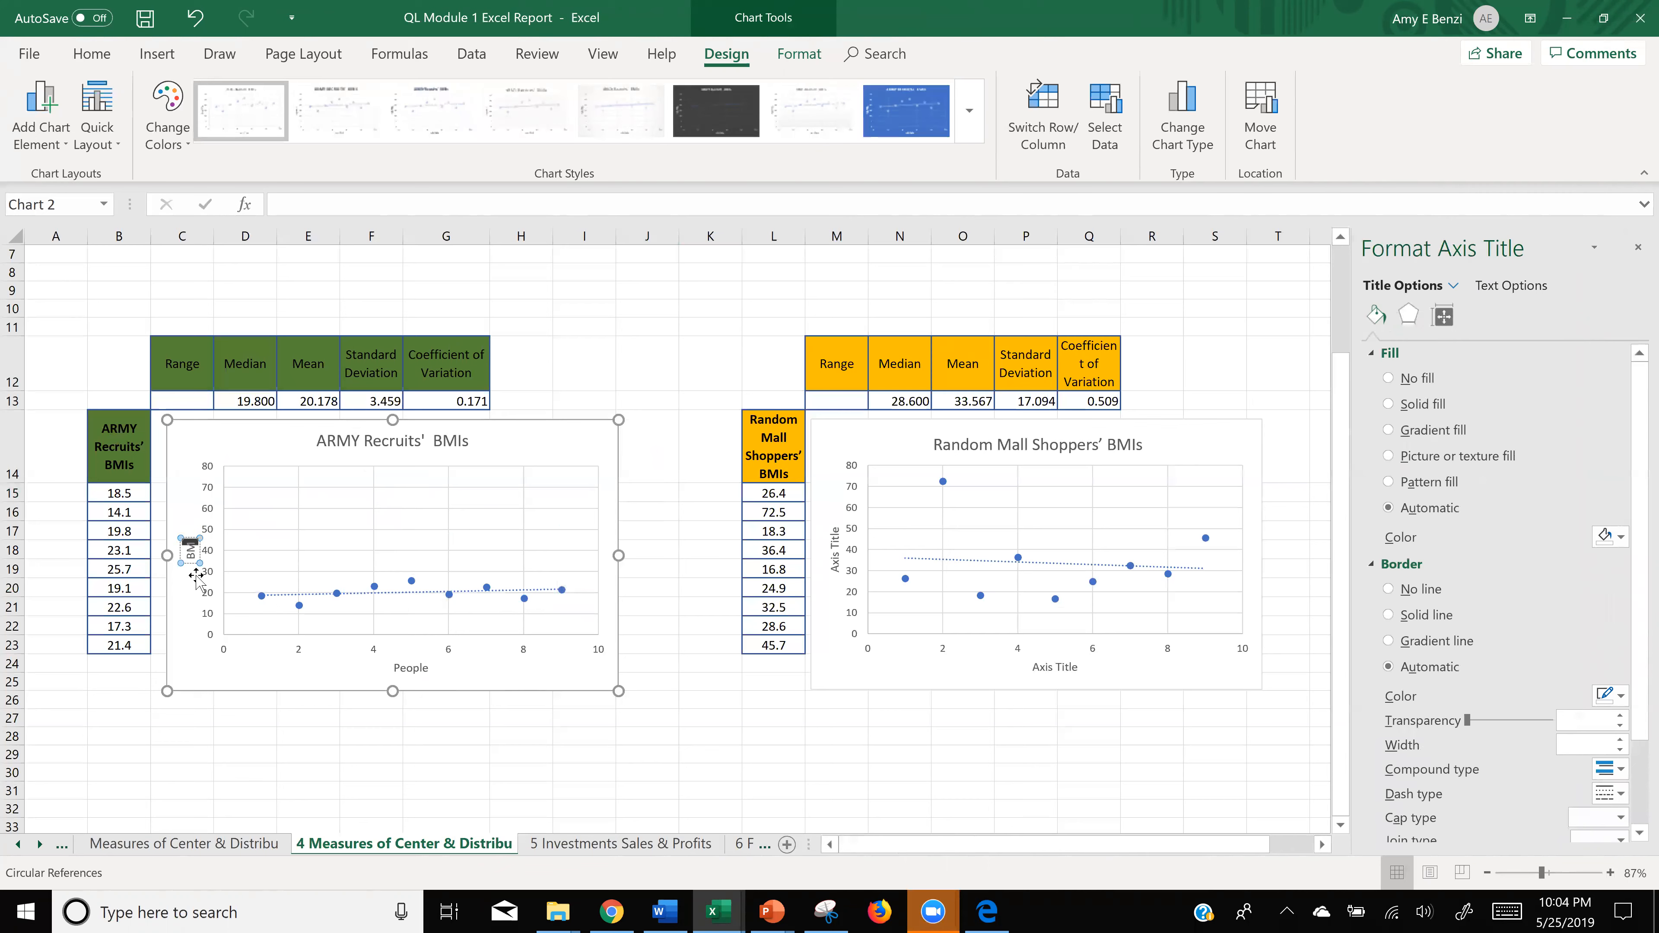
pyautogui.click(181, 753)
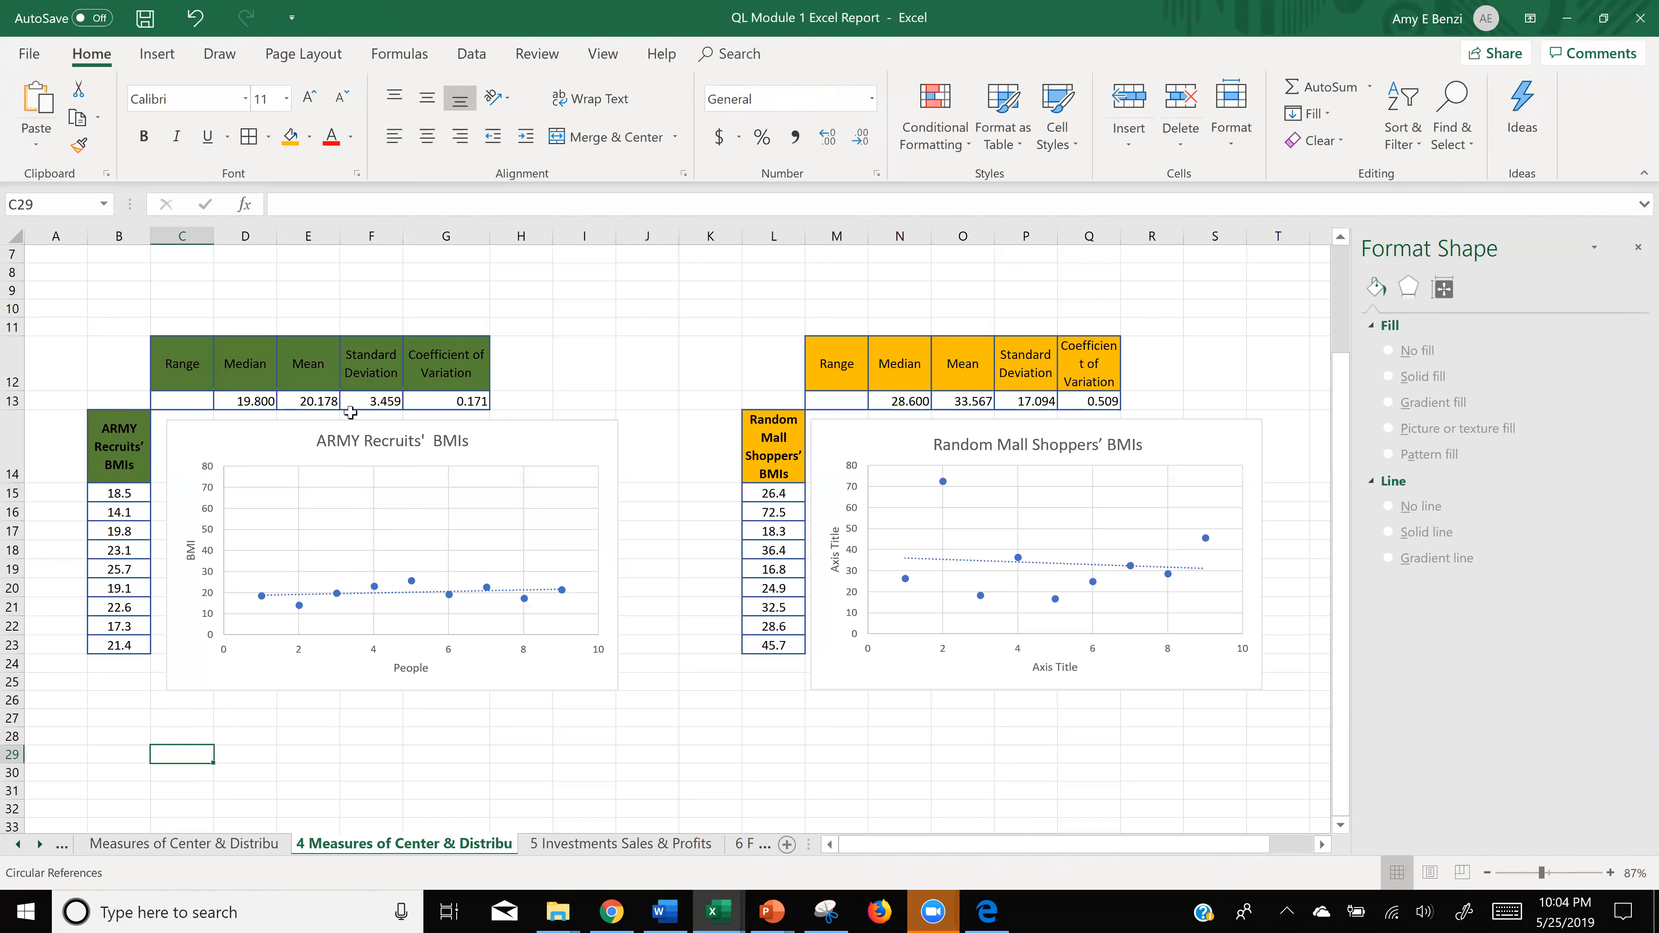
# - Examine both scatter charts alongside their statistics tables, including the mall shoppers' median and mean in N13:O13
pyautogui.keyDown('ctrl'); pyautogui.scroll(3, 368, 417); pyautogui.keyUp('ctrl')
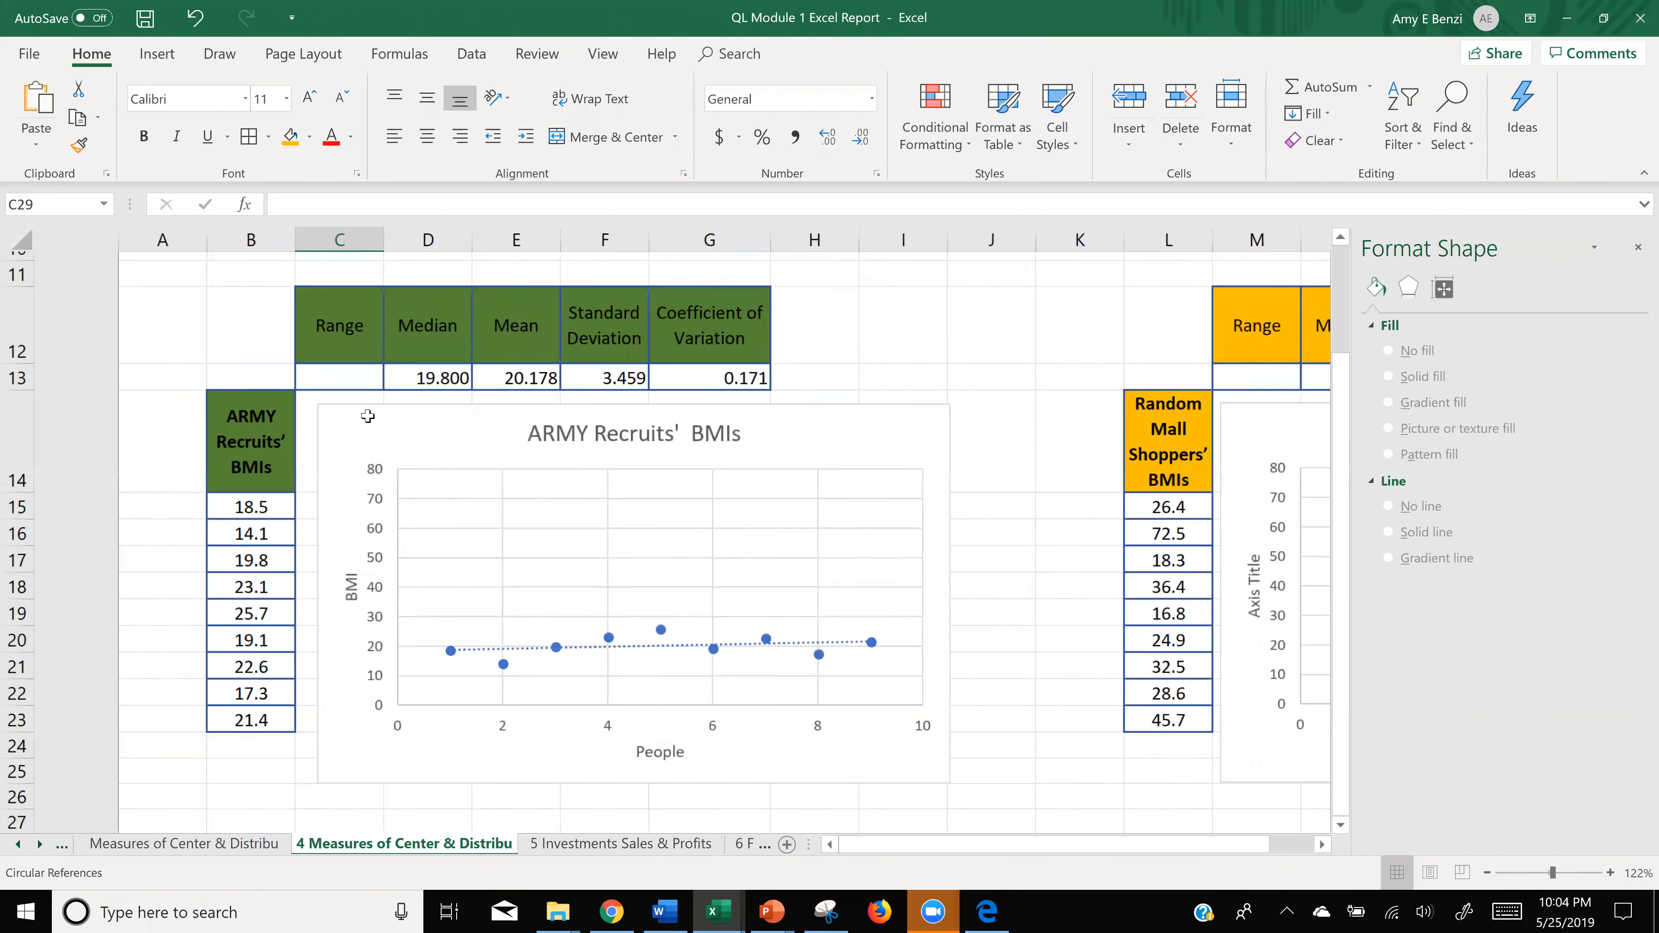
pyautogui.click(1636, 248)
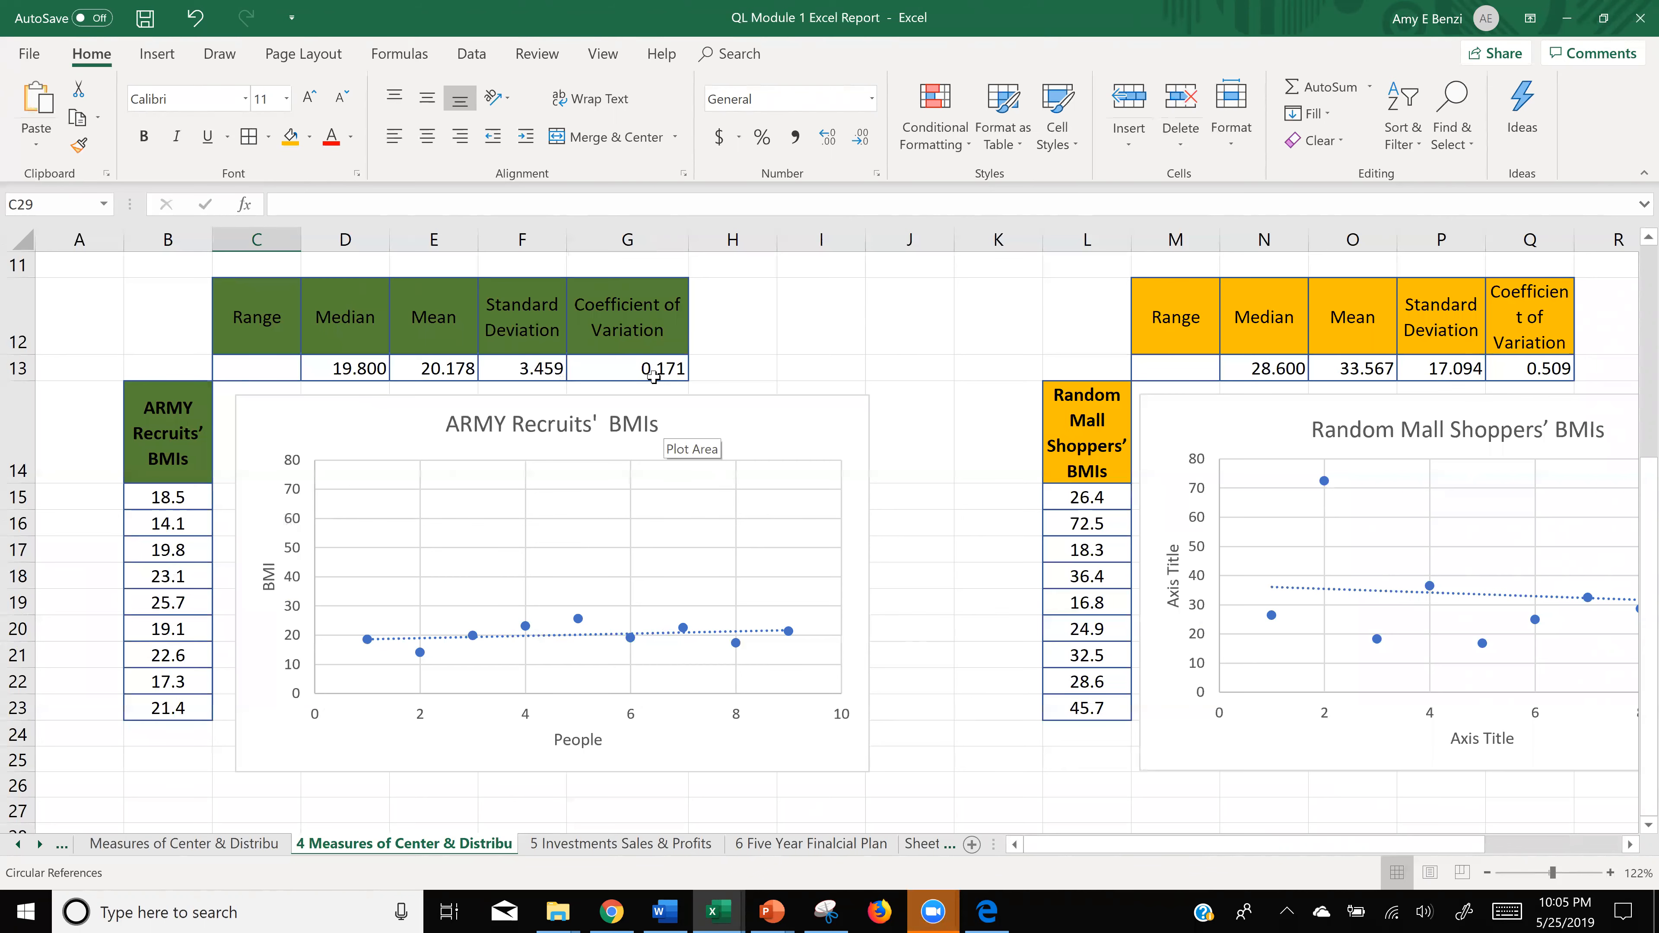
pyautogui.moveTo(1061, 844); pyautogui.dragTo(1087, 846)
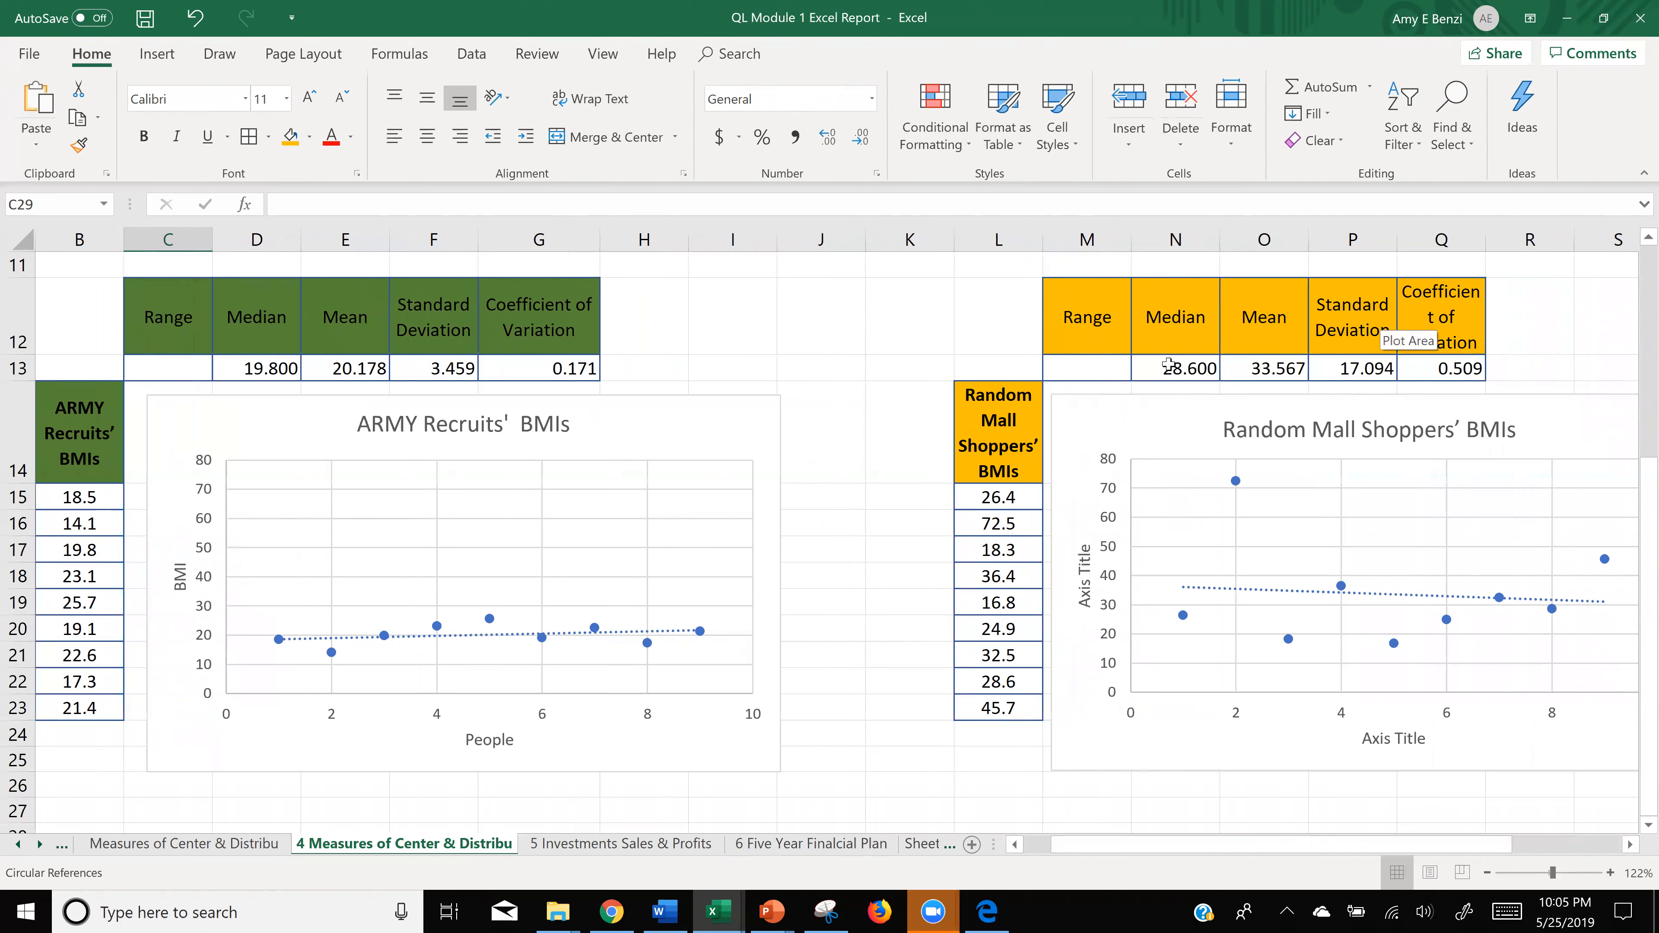
pyautogui.moveTo(1178, 372)
pyautogui.mouseDown()
pyautogui.moveTo(1268, 364)
pyautogui.moveTo(1176, 370)
pyautogui.mouseUp()
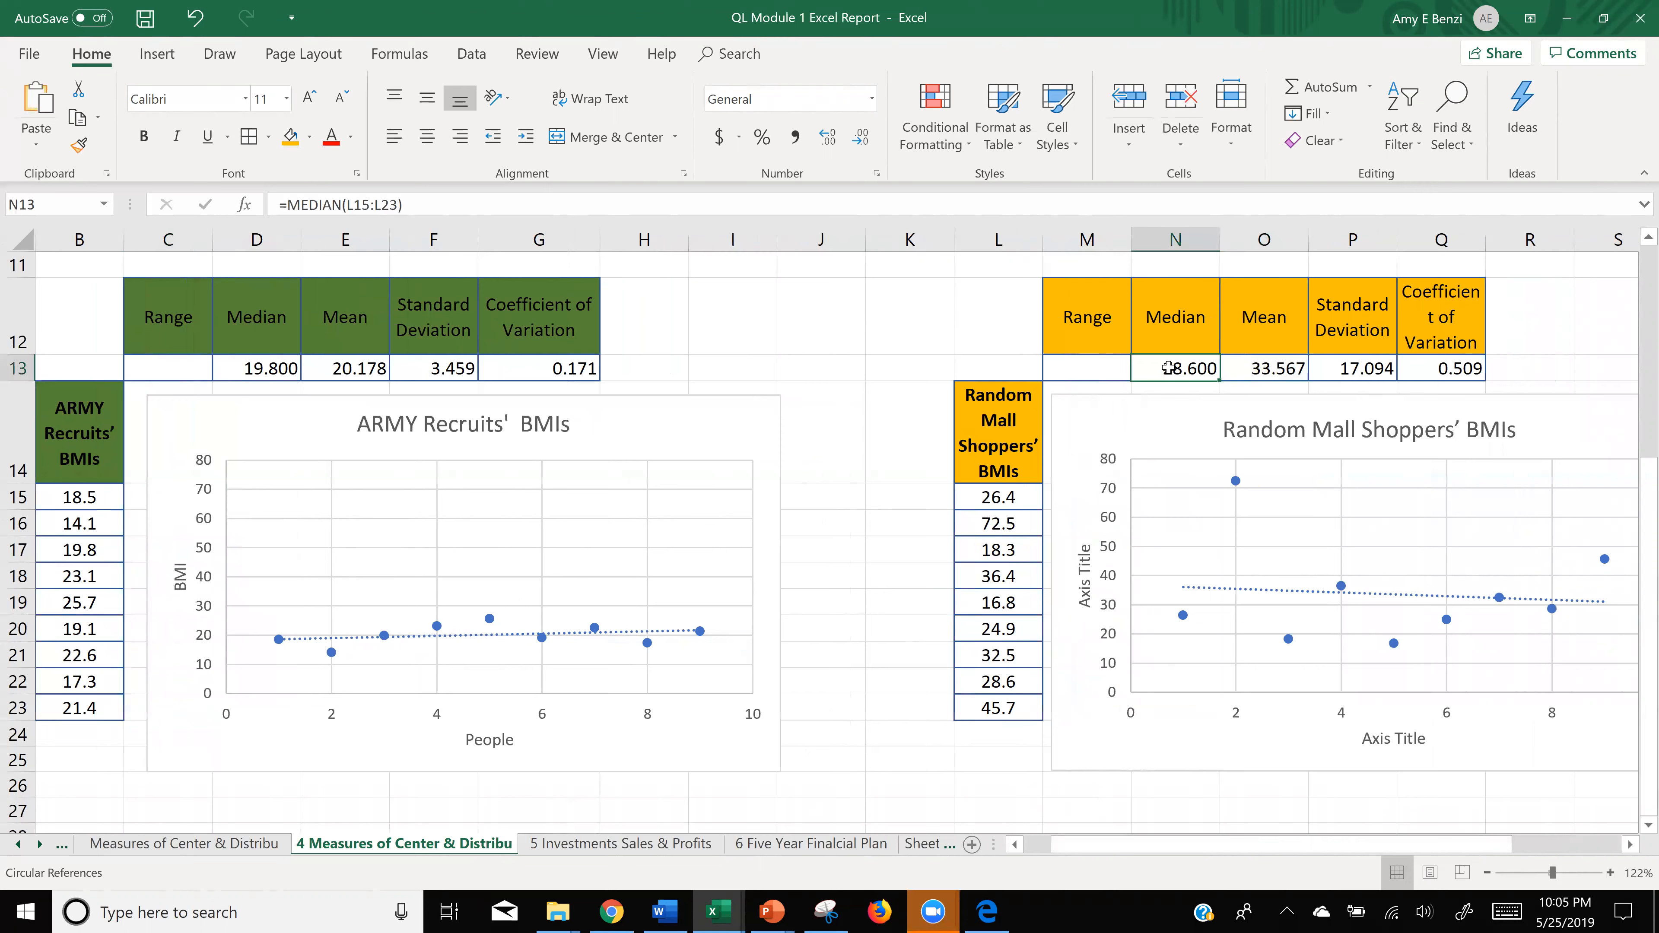
pyautogui.keyDown('shift'); pyautogui.click(1261, 364); pyautogui.keyUp('shift')
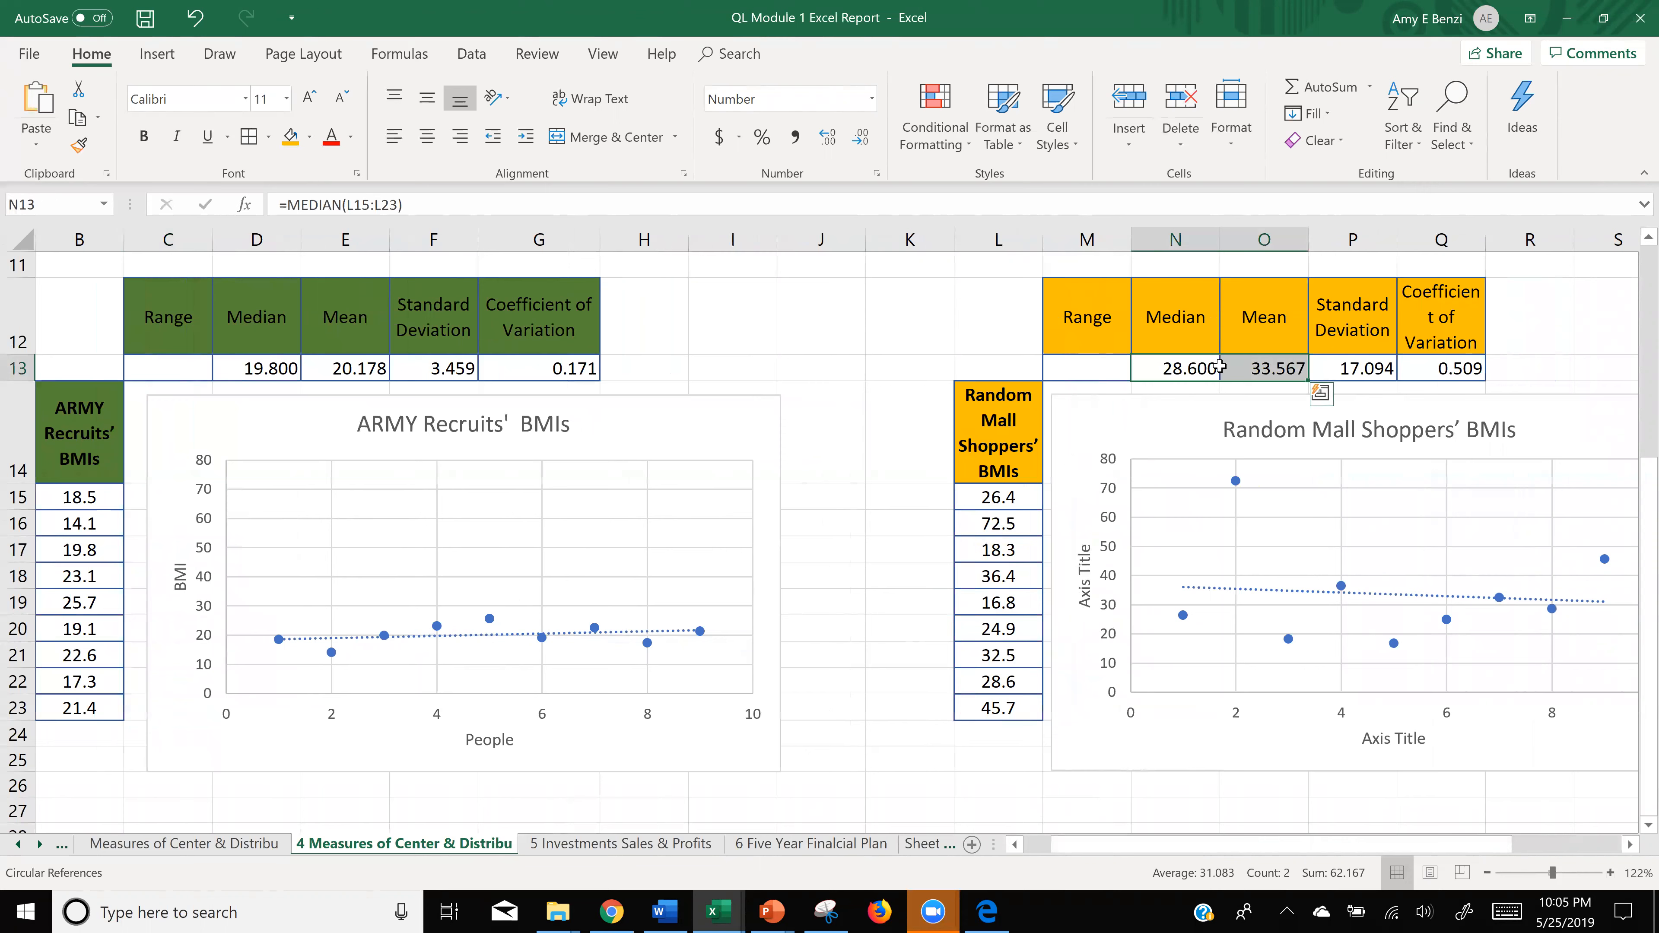
pyautogui.click(1174, 373)
pyautogui.moveTo(1174, 374); pyautogui.dragTo(1207, 369)
# - Copy both BMI columns with their headers, B14:B23 and L14:L23, to the area starting at B29
pyautogui.keyDown('ctrl'); pyautogui.scroll(-3, 852, 584); pyautogui.keyUp('ctrl')
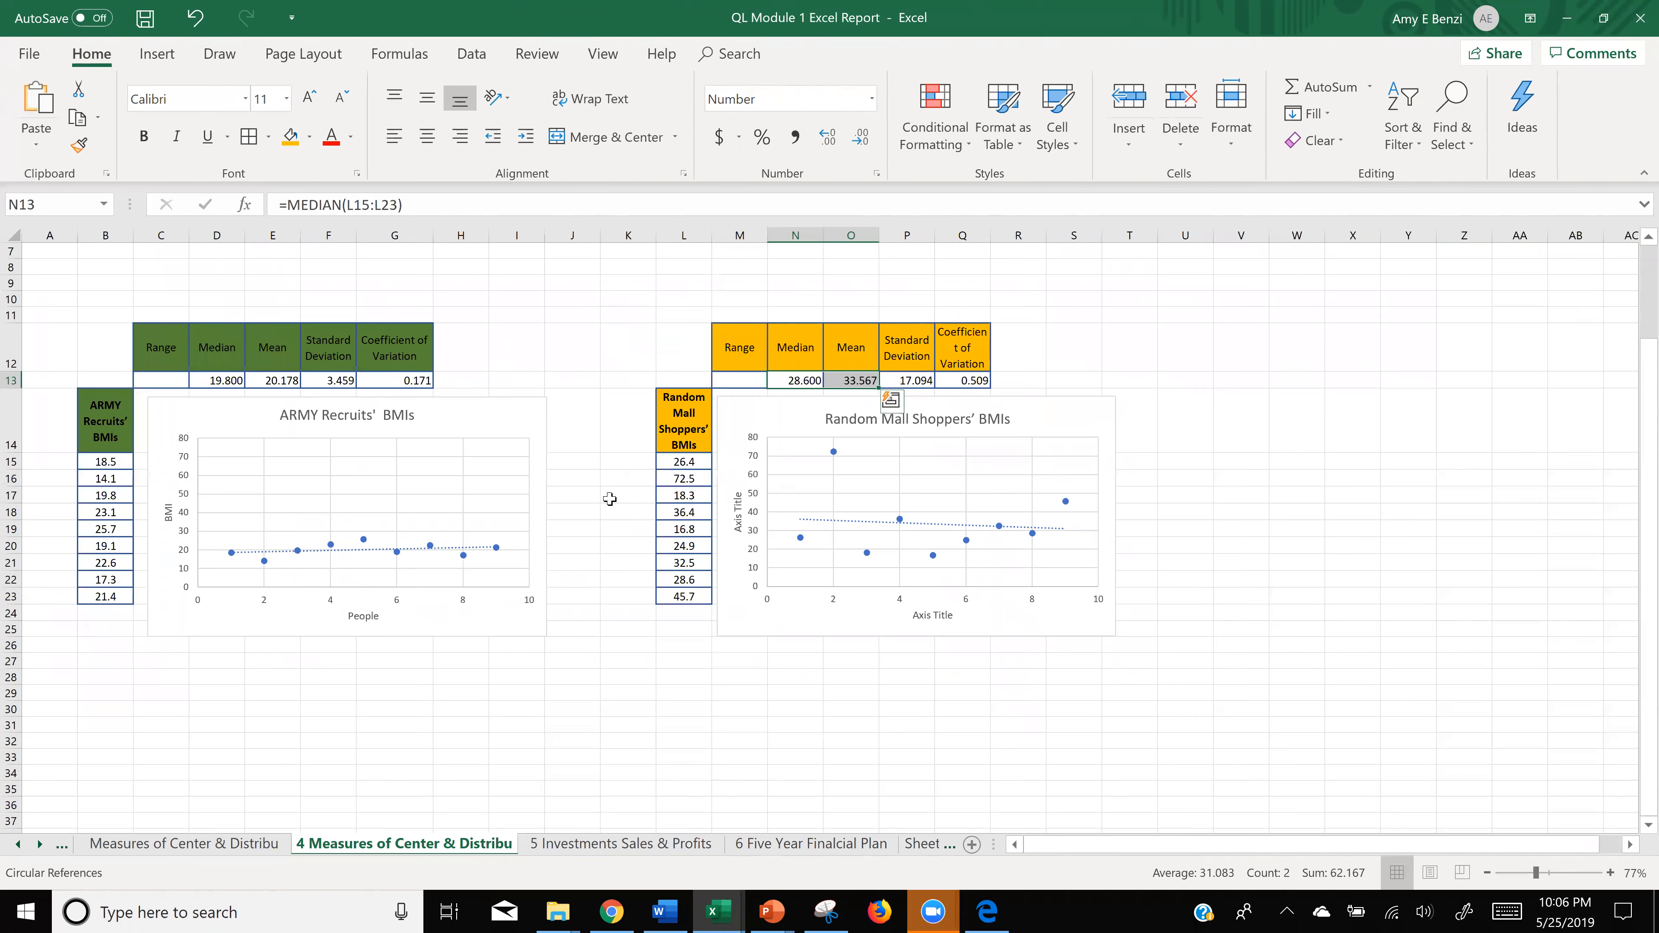
pyautogui.keyDown('ctrl'); pyautogui.scroll(-1, 1228, 502); pyautogui.keyUp('ctrl')
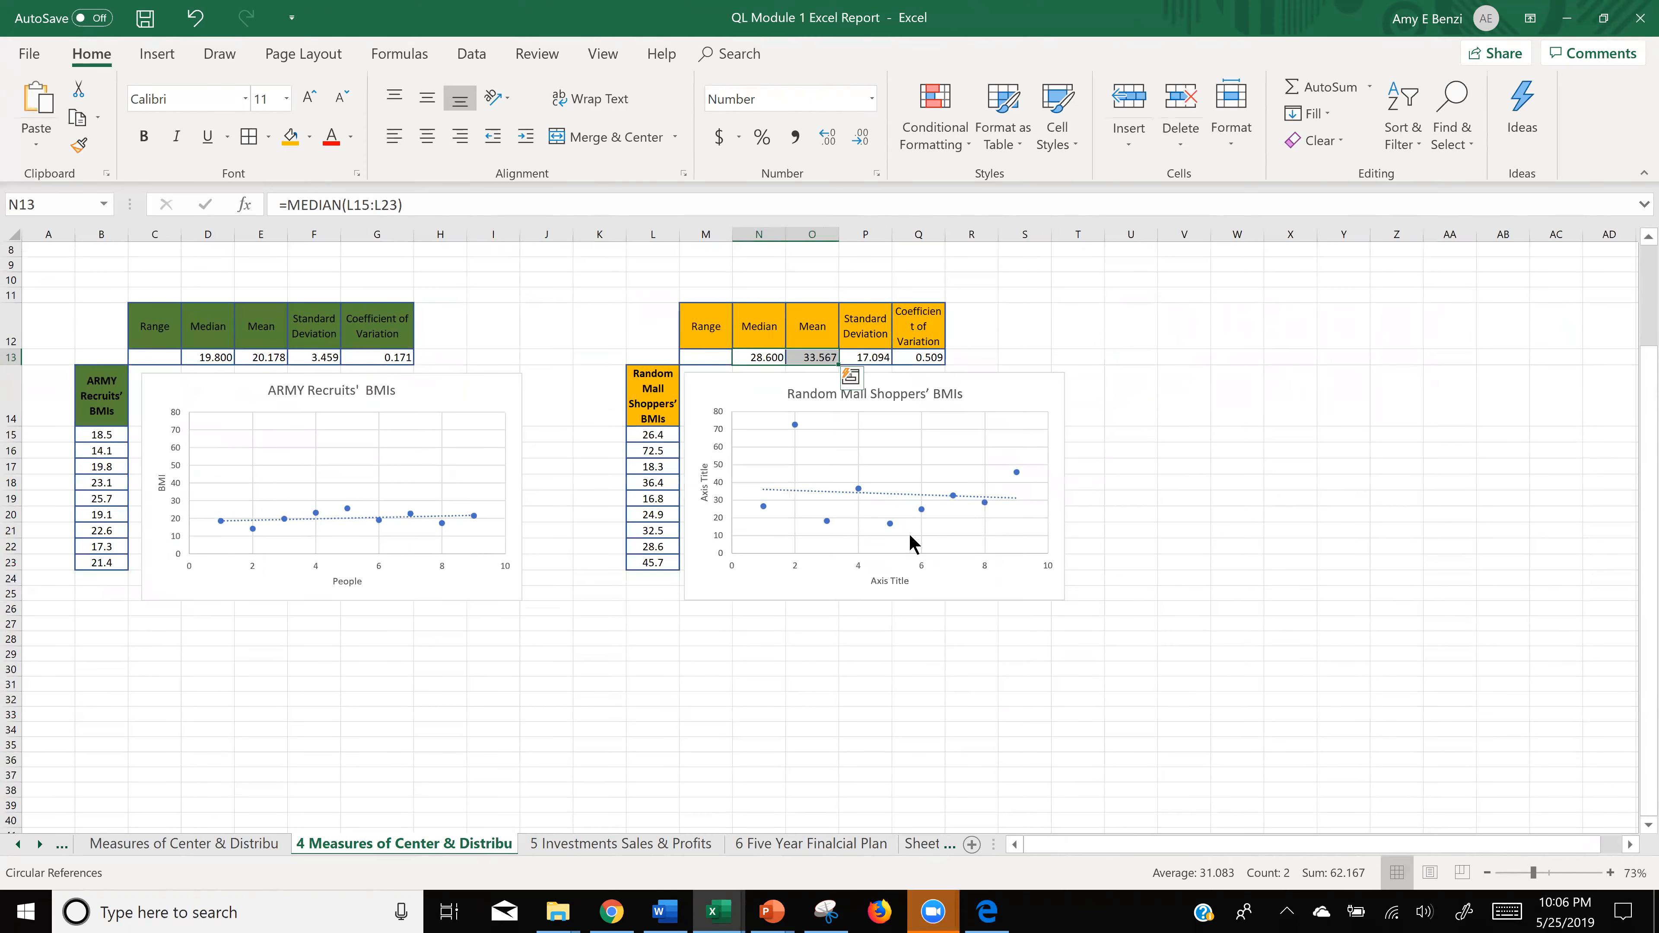
pyautogui.moveTo(93, 409); pyautogui.dragTo(101, 562)
pyautogui.keyDown('ctrl'); pyautogui.moveTo(652, 393); pyautogui.dragTo(647, 569); pyautogui.keyUp('ctrl')
pyautogui.hotkey('ctrl', 'c')
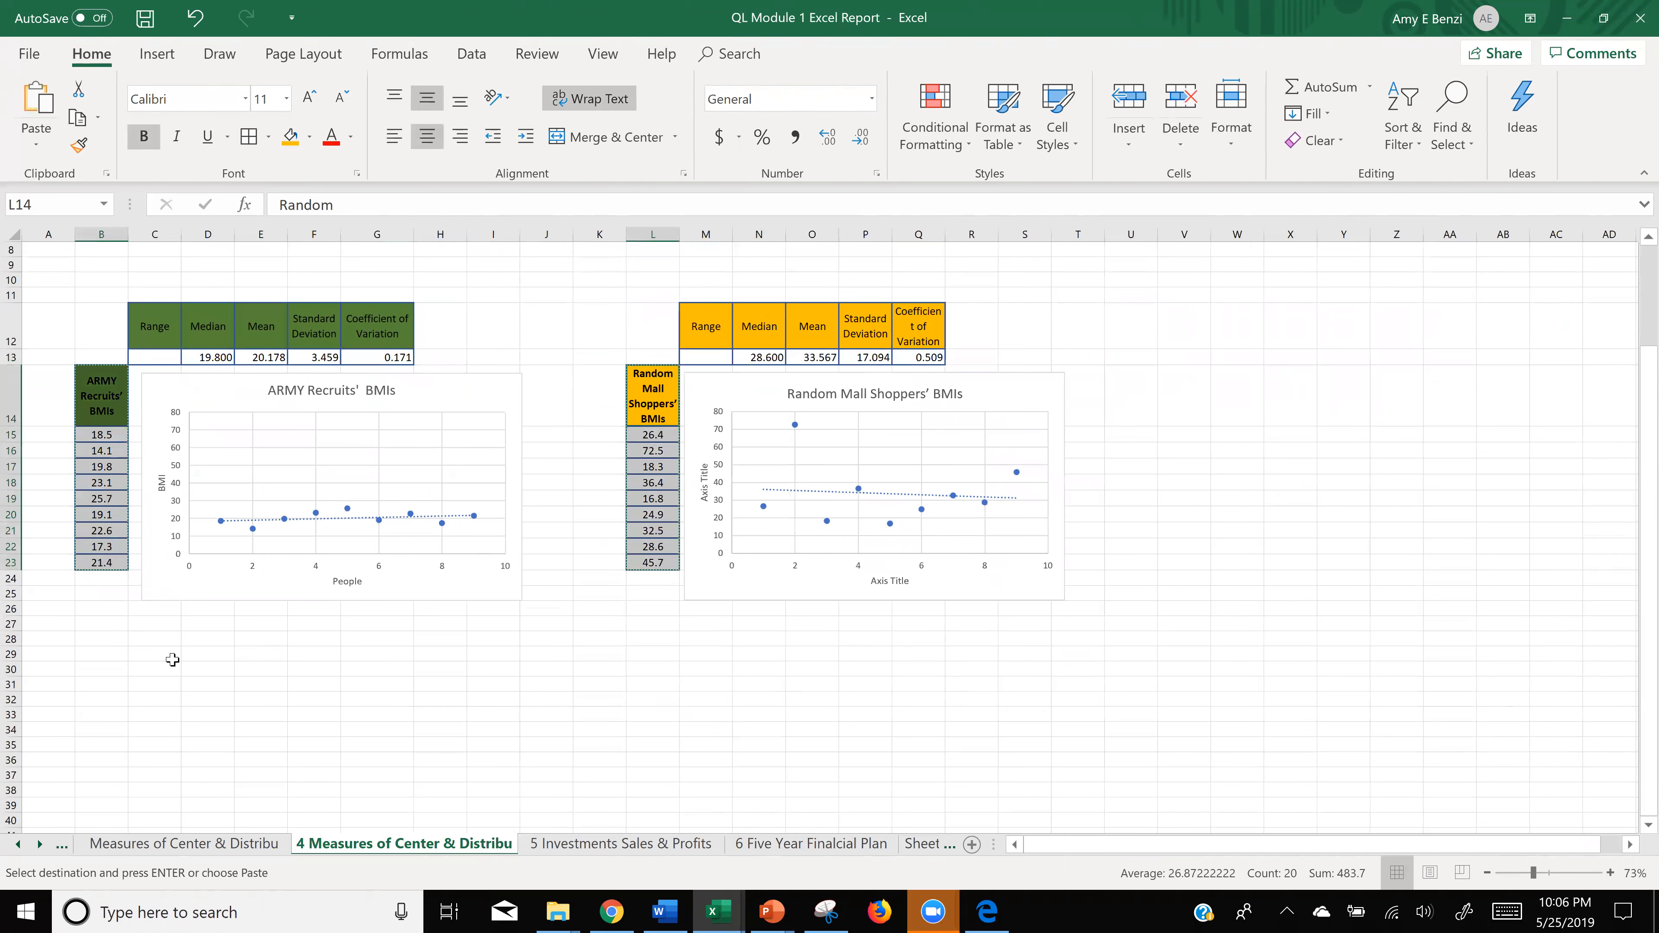
pyautogui.moveTo(99, 651); pyautogui.dragTo(90, 784)
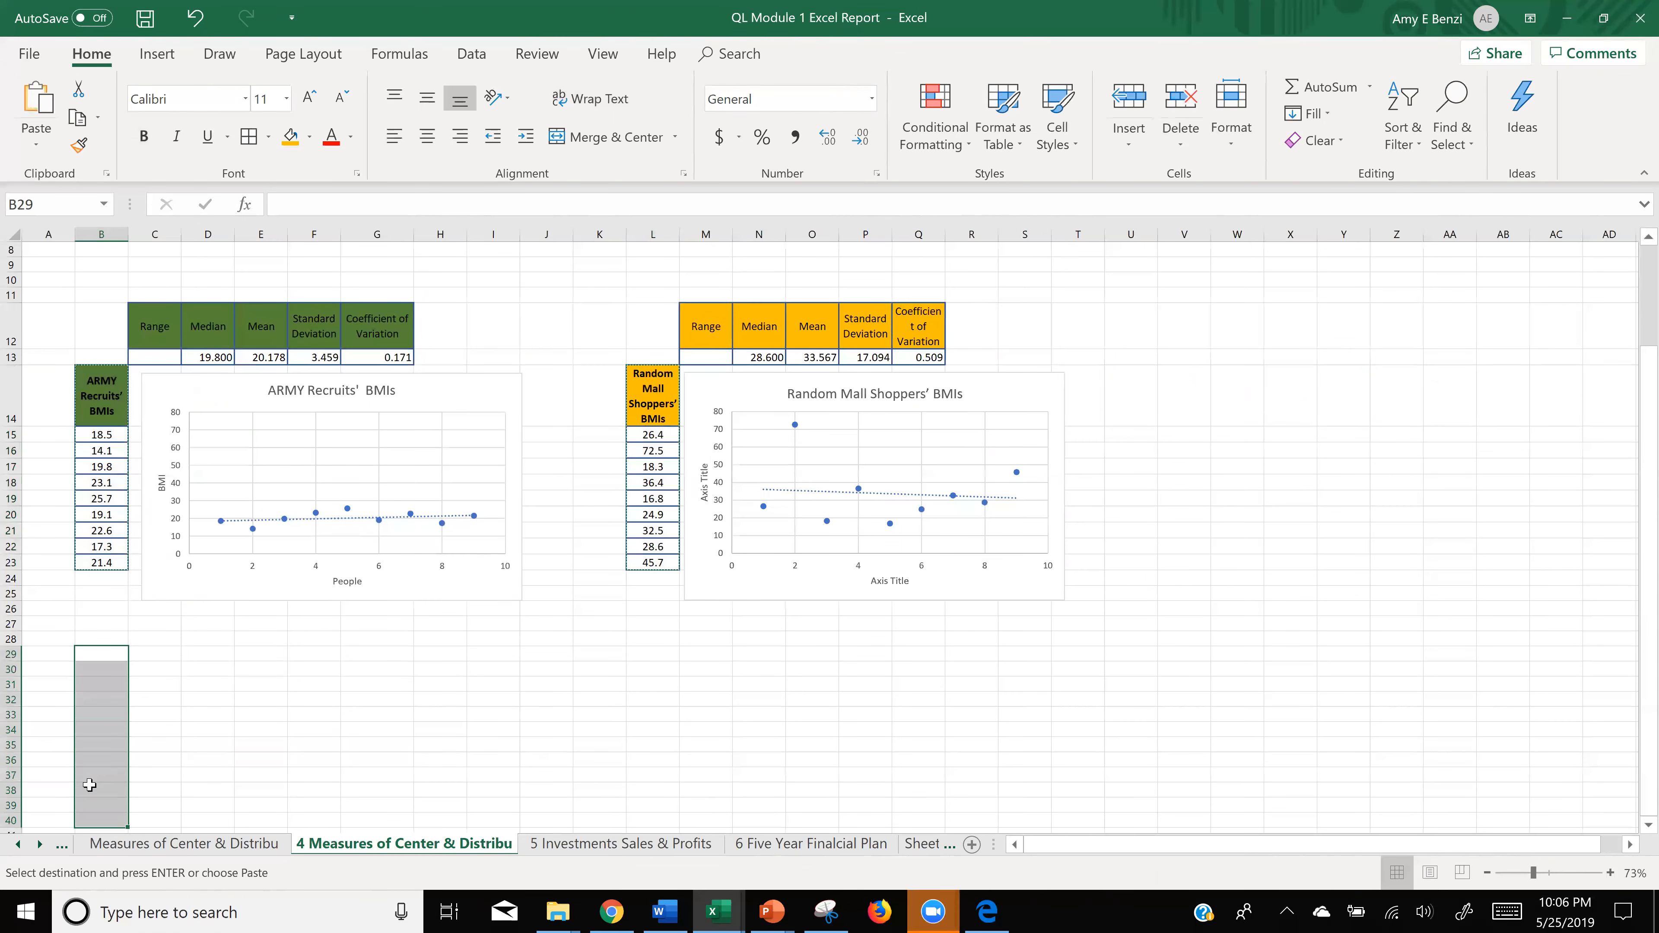
pyautogui.hotkey('ctrl', 'v')
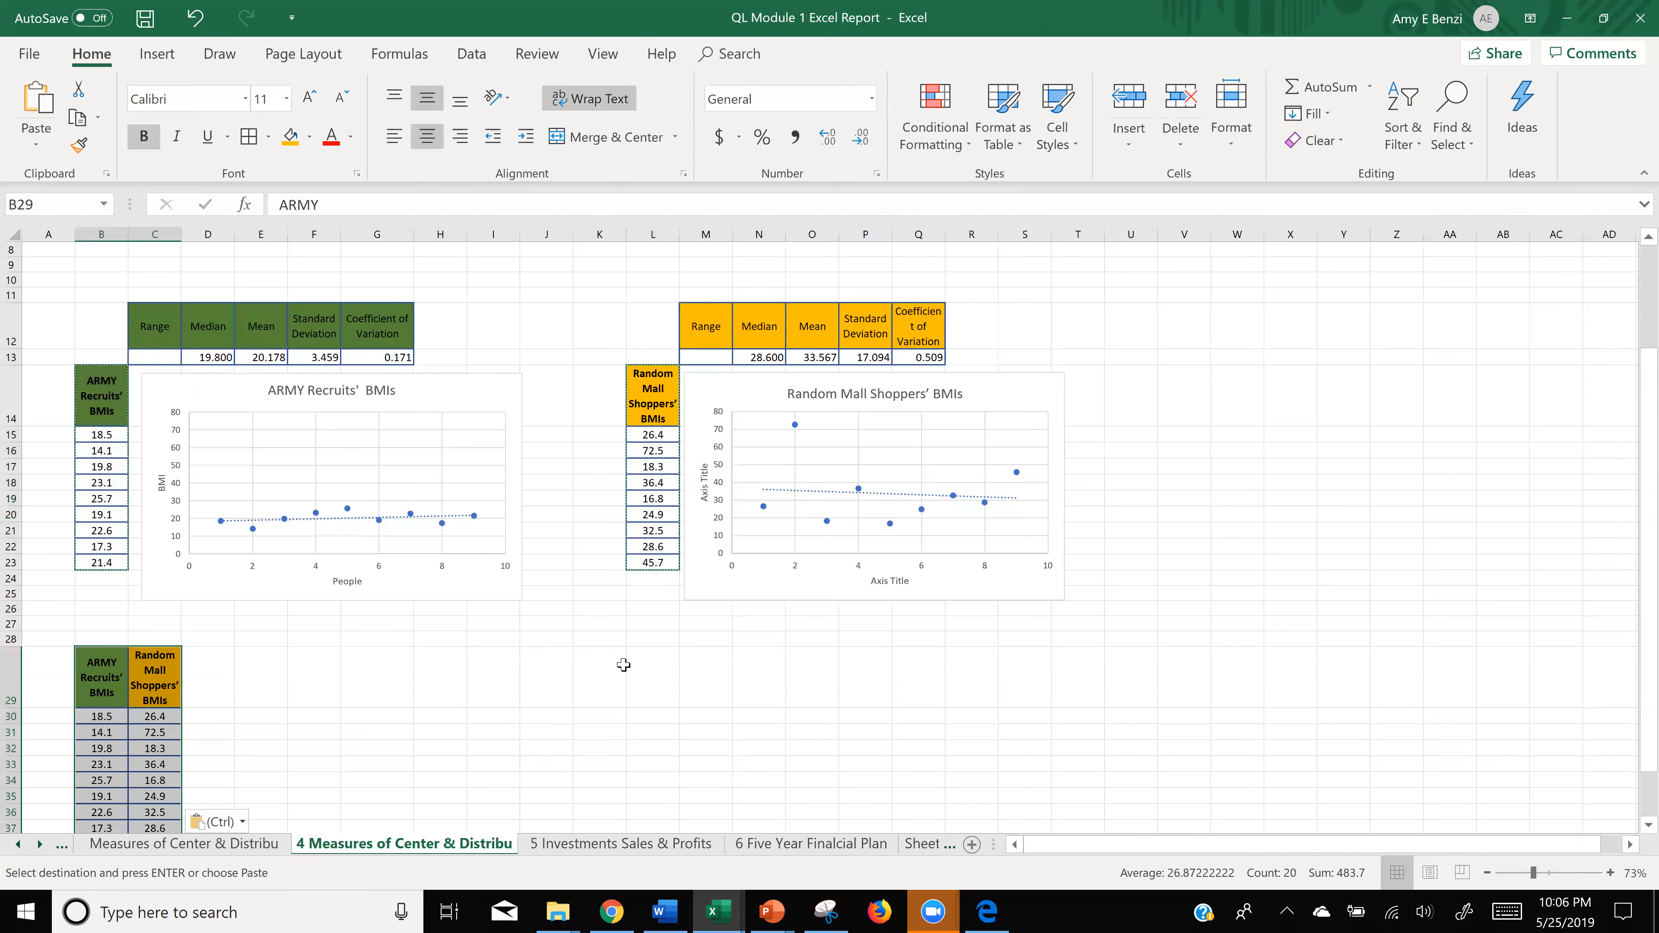
pyautogui.scroll(-1, 623, 669)
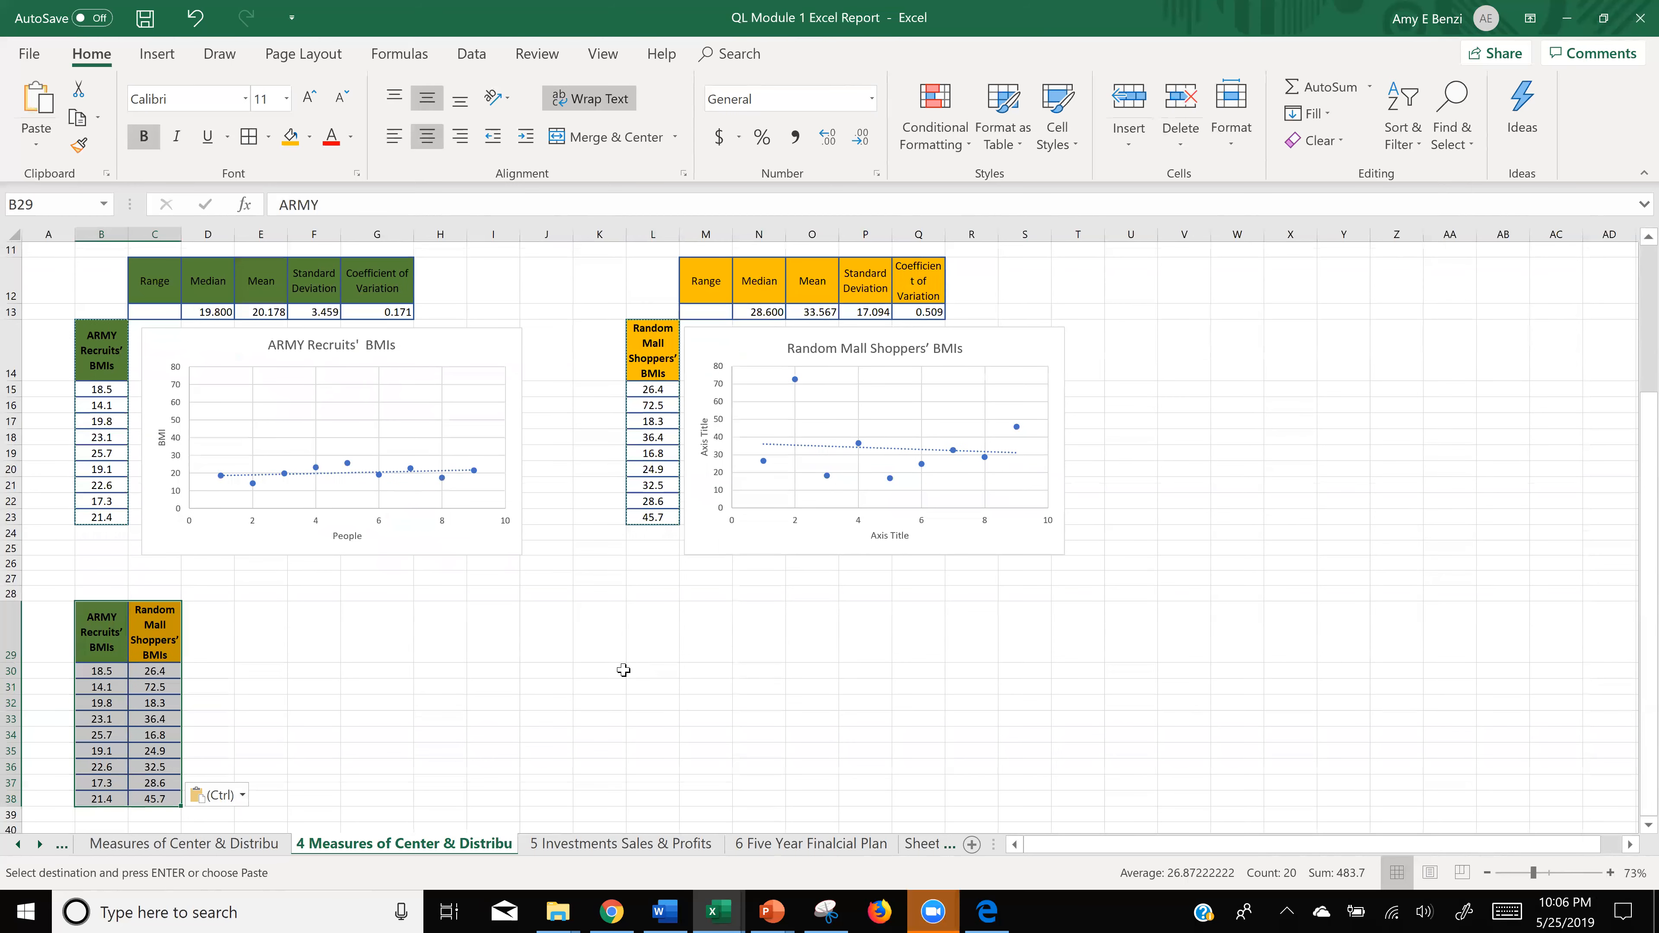
pyautogui.scroll(-1, 622, 669)
pyautogui.click(419, 608)
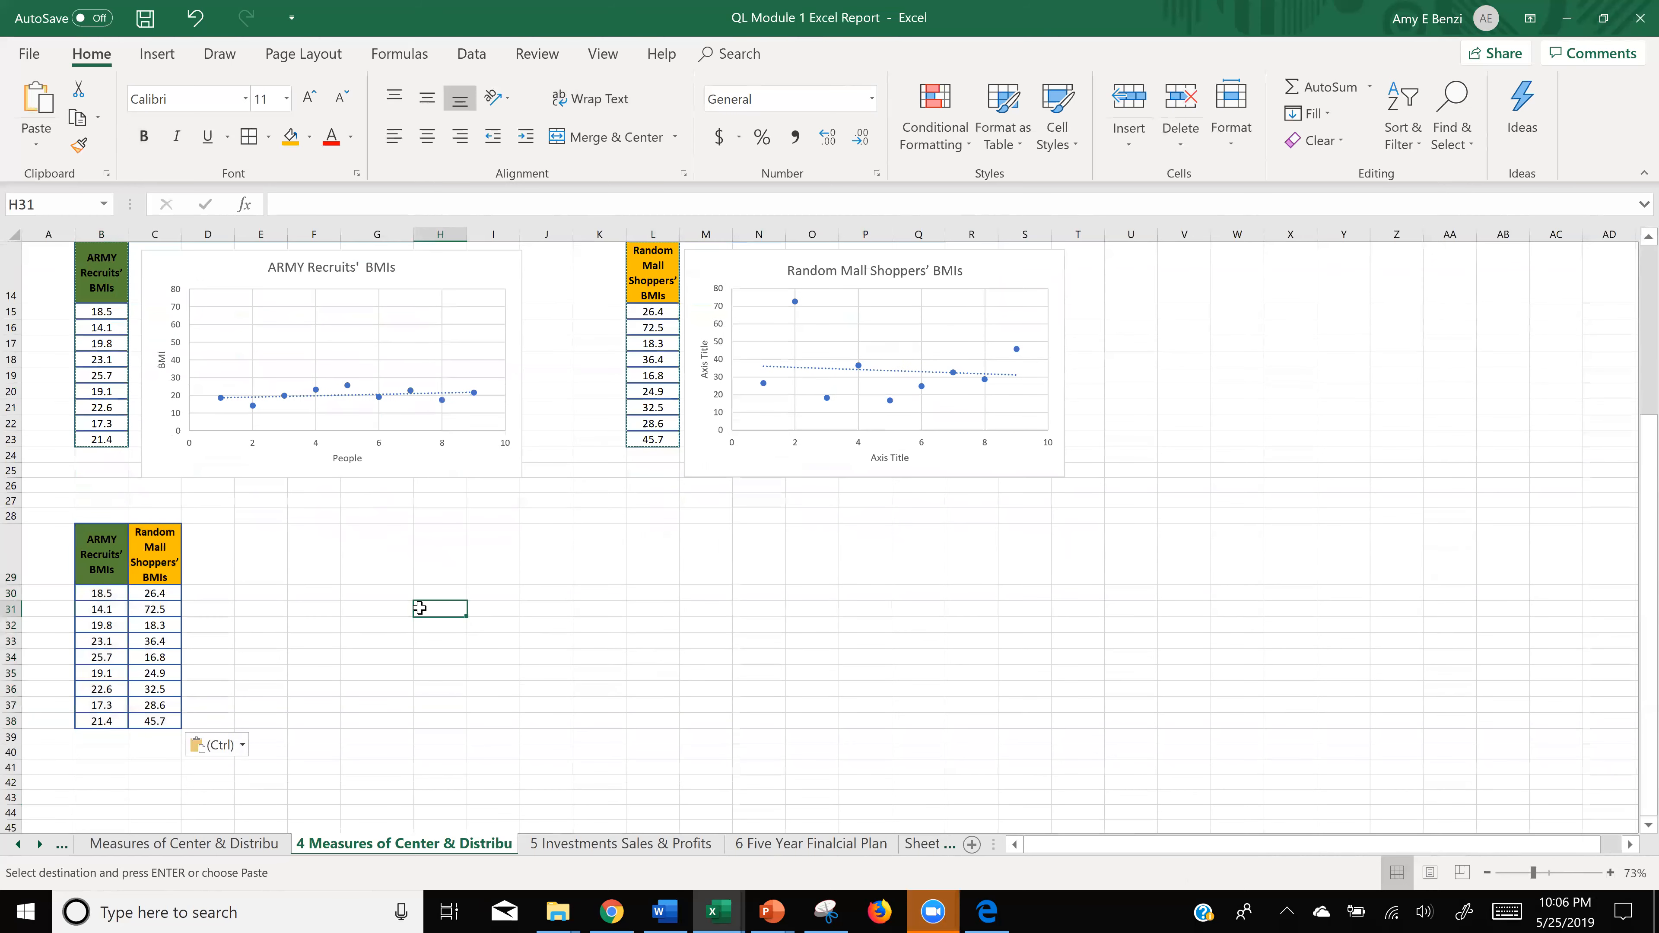
# - Move the copied mall shoppers' BMI column from C29:C38 to L29:L38, beneath the original mall column
pyautogui.click(155, 547)
pyautogui.moveTo(141, 715); pyautogui.dragTo(144, 714)
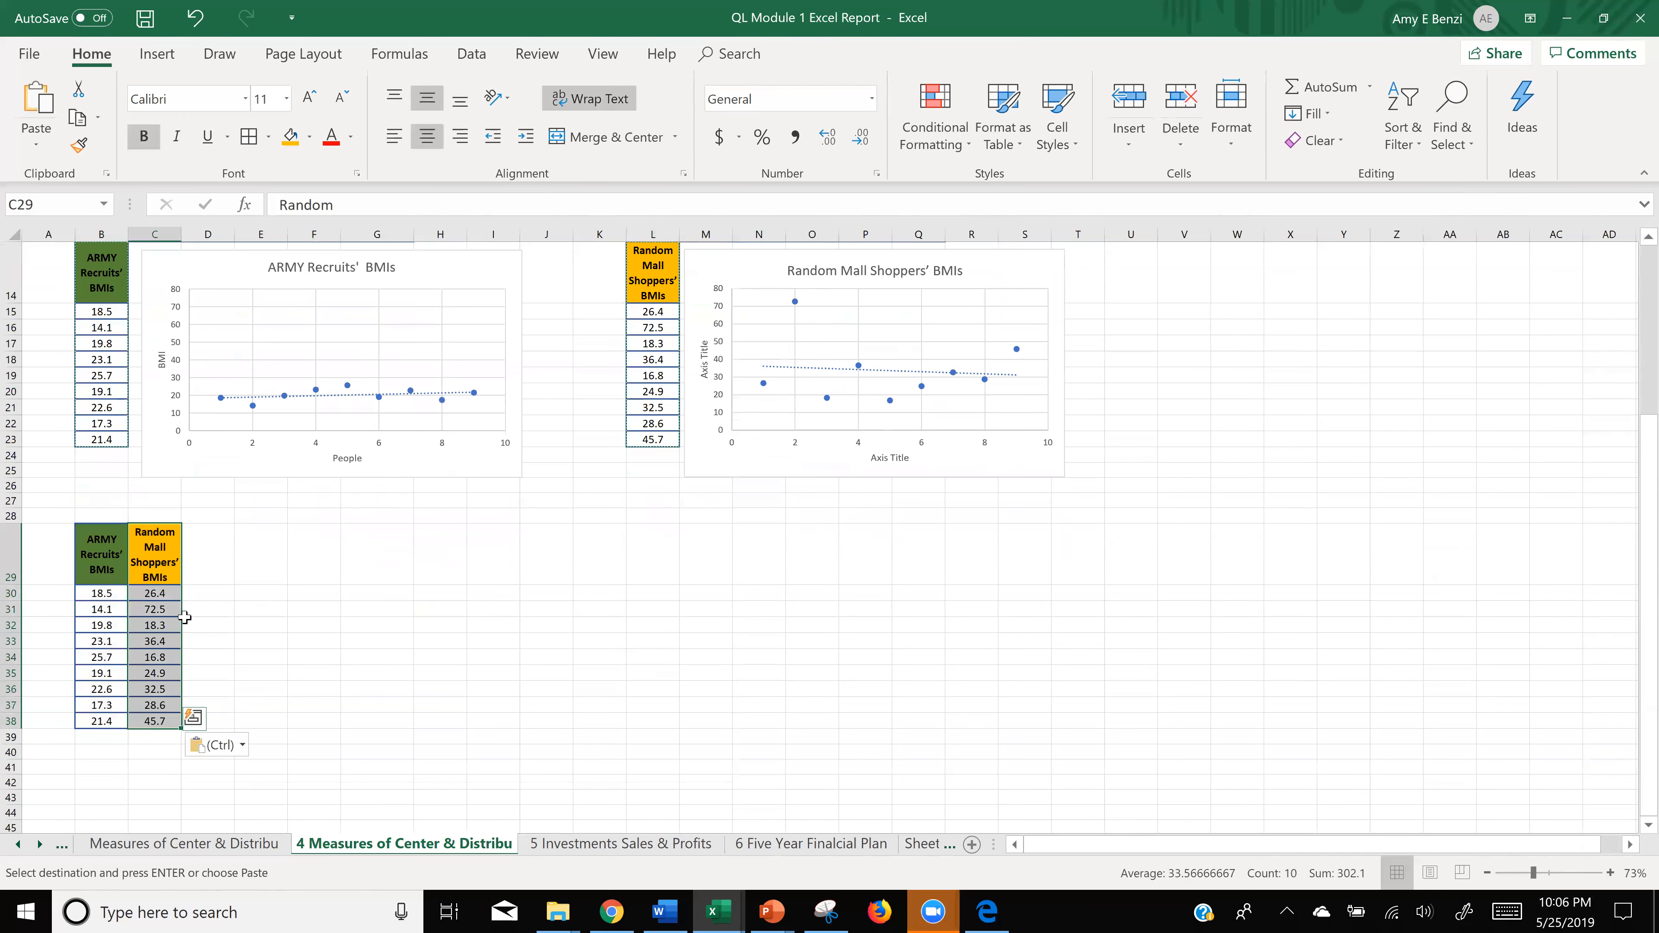
pyautogui.moveTo(182, 616); pyautogui.dragTo(676, 621)
pyautogui.click(822, 658)
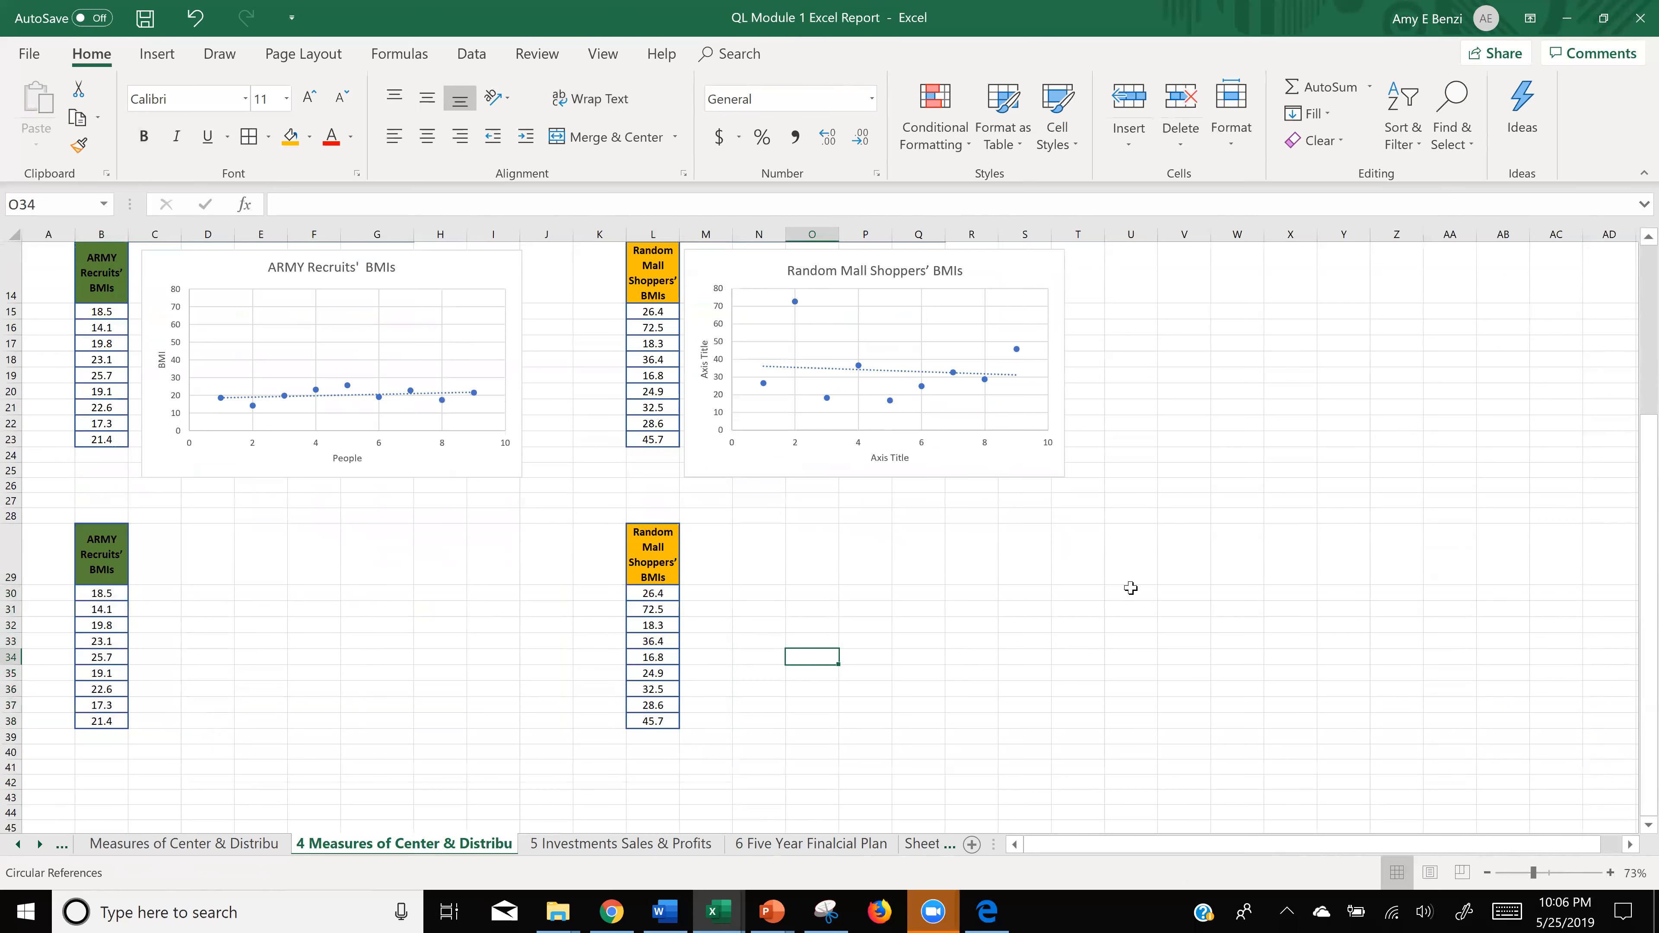
# - Sort the copied ARMY recruits' BMIs in B30:B38 from largest to smallest
pyautogui.scroll(5, 1130, 588)
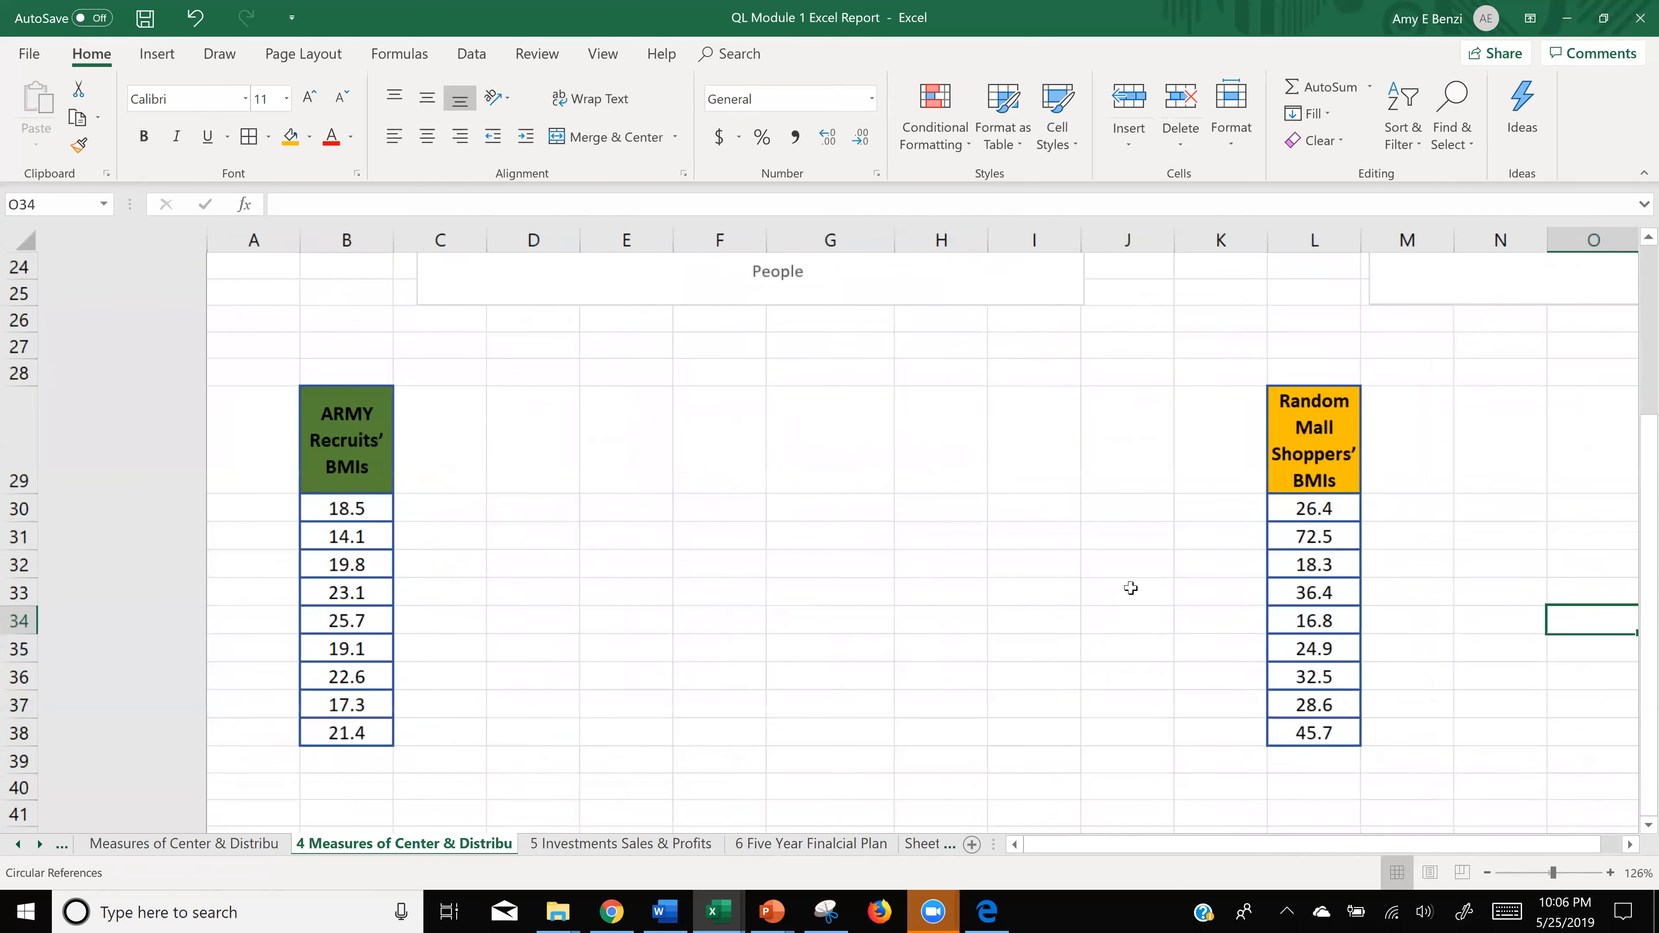
pyautogui.scroll(1, 1130, 588)
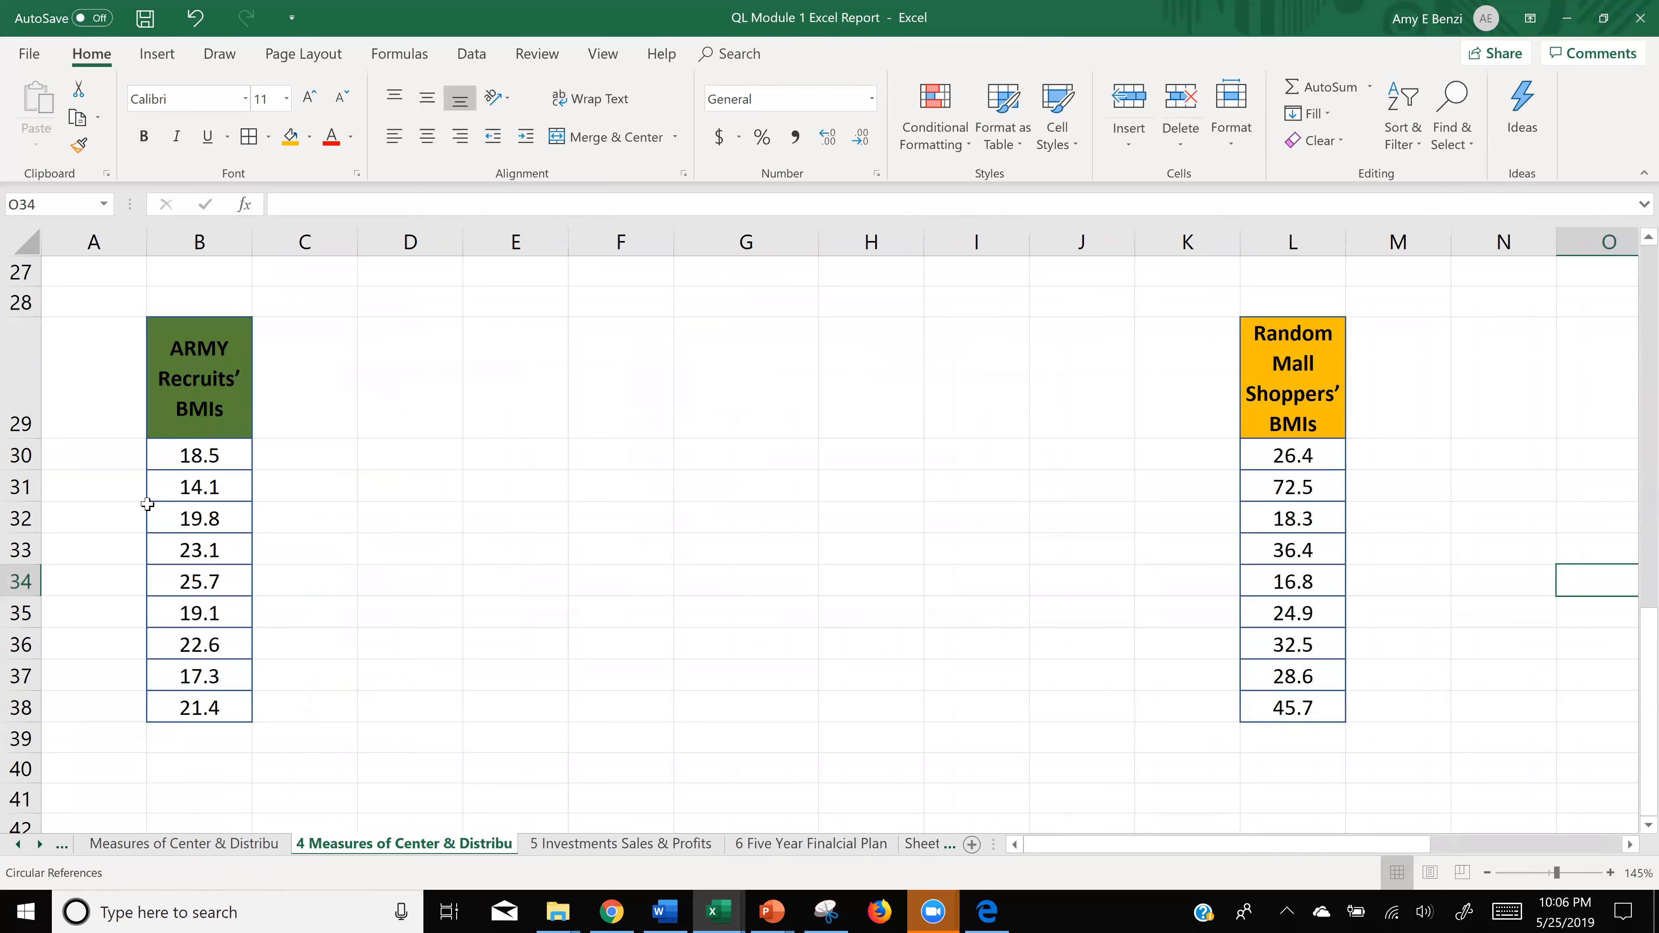
pyautogui.moveTo(185, 456); pyautogui.dragTo(193, 708)
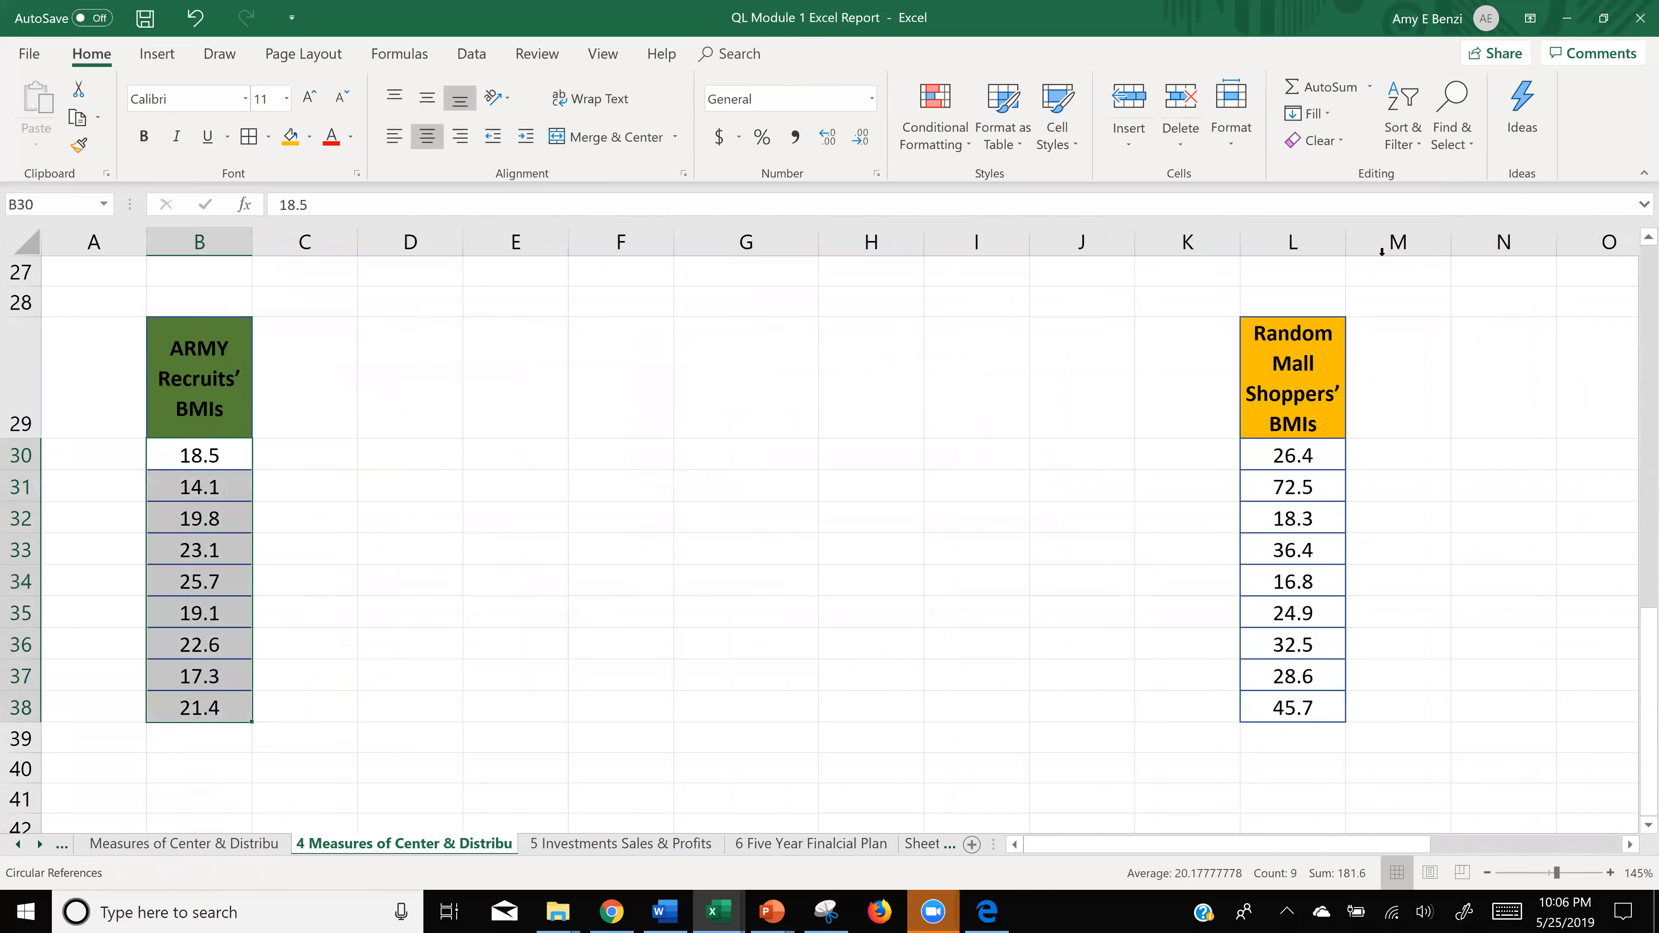
pyautogui.click(1403, 145)
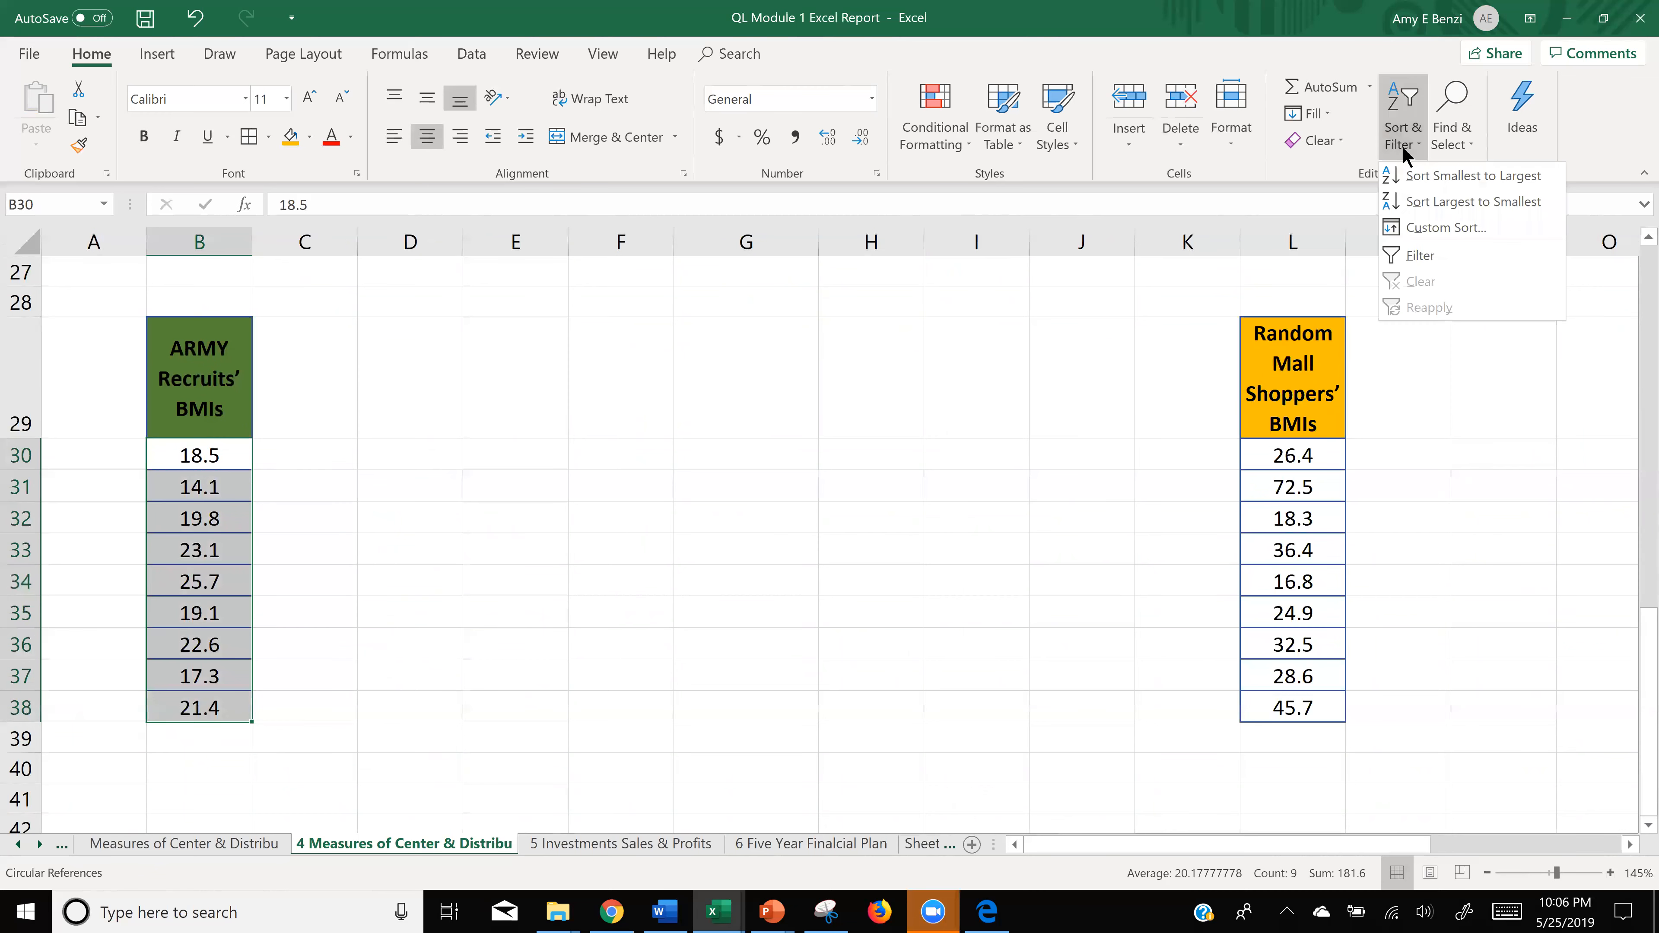
pyautogui.click(1414, 206)
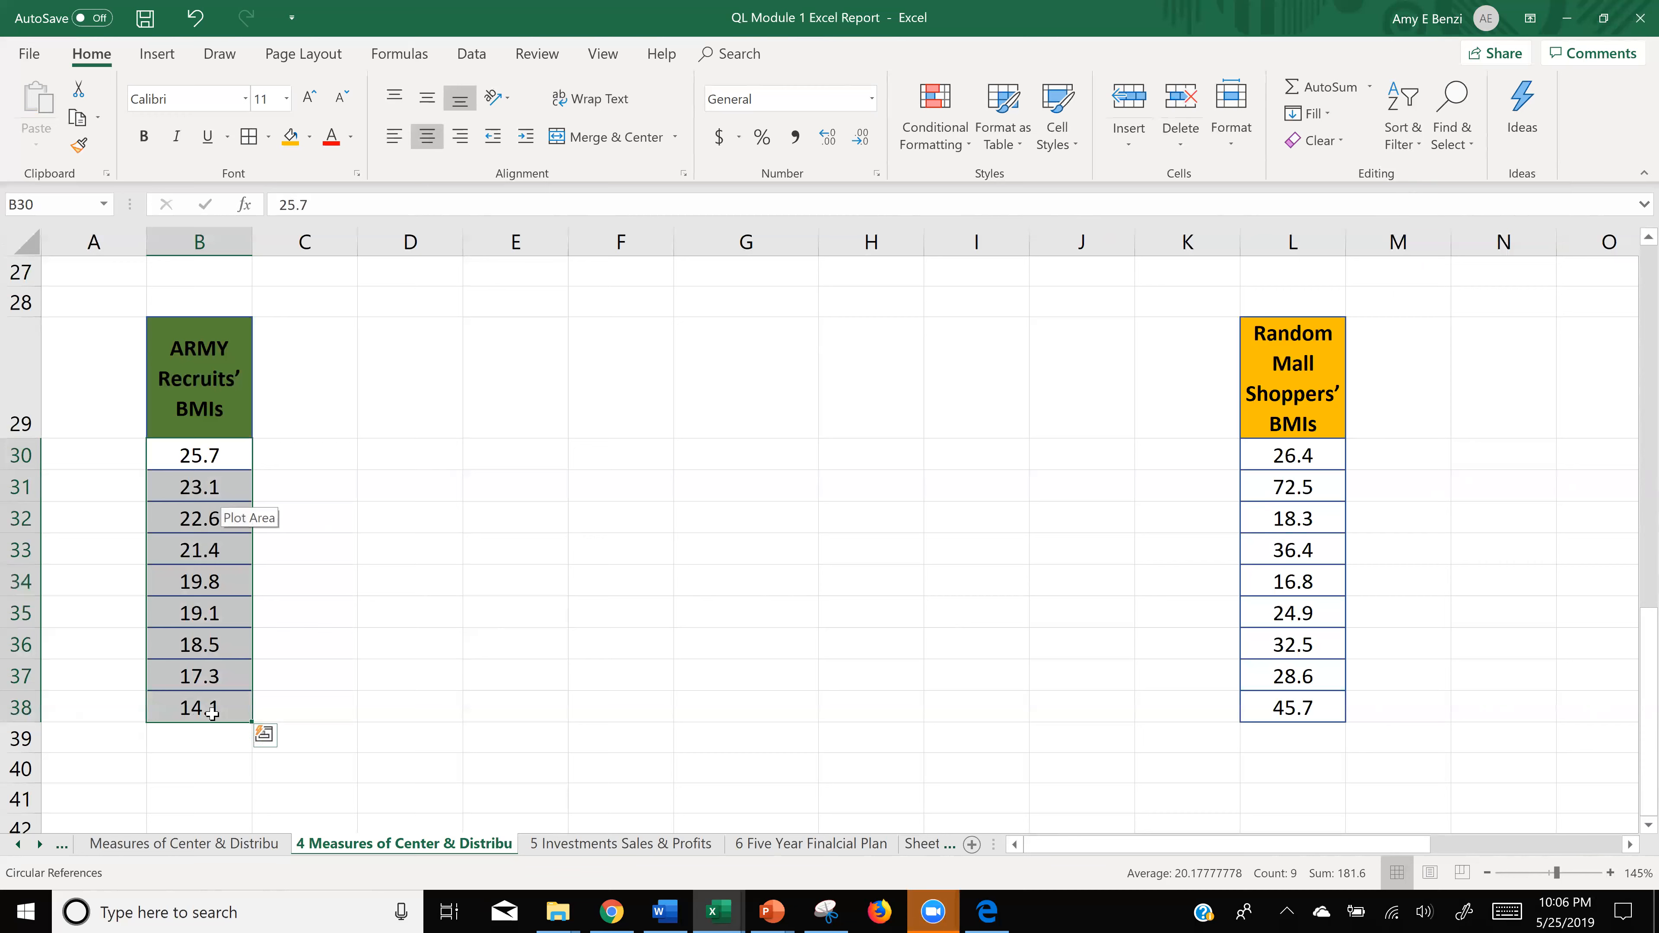
# - Sort the copied mall shoppers' BMIs in L30:L38 from largest to smallest
pyautogui.moveTo(1251, 459); pyautogui.dragTo(1284, 709)
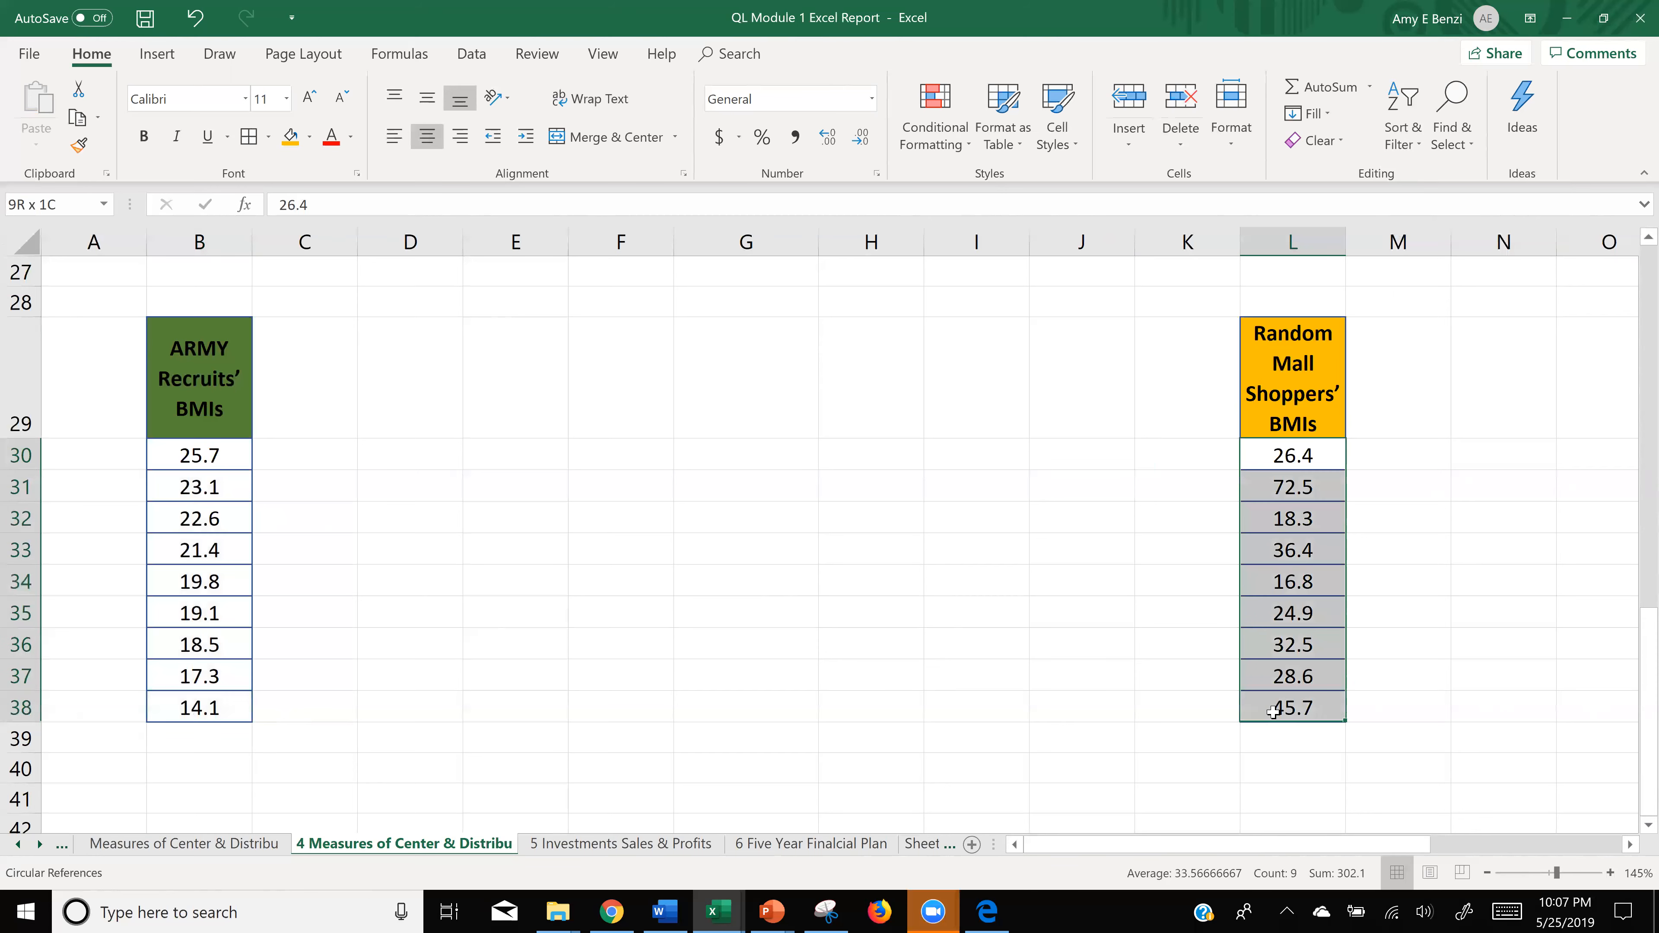
pyautogui.click(1387, 144)
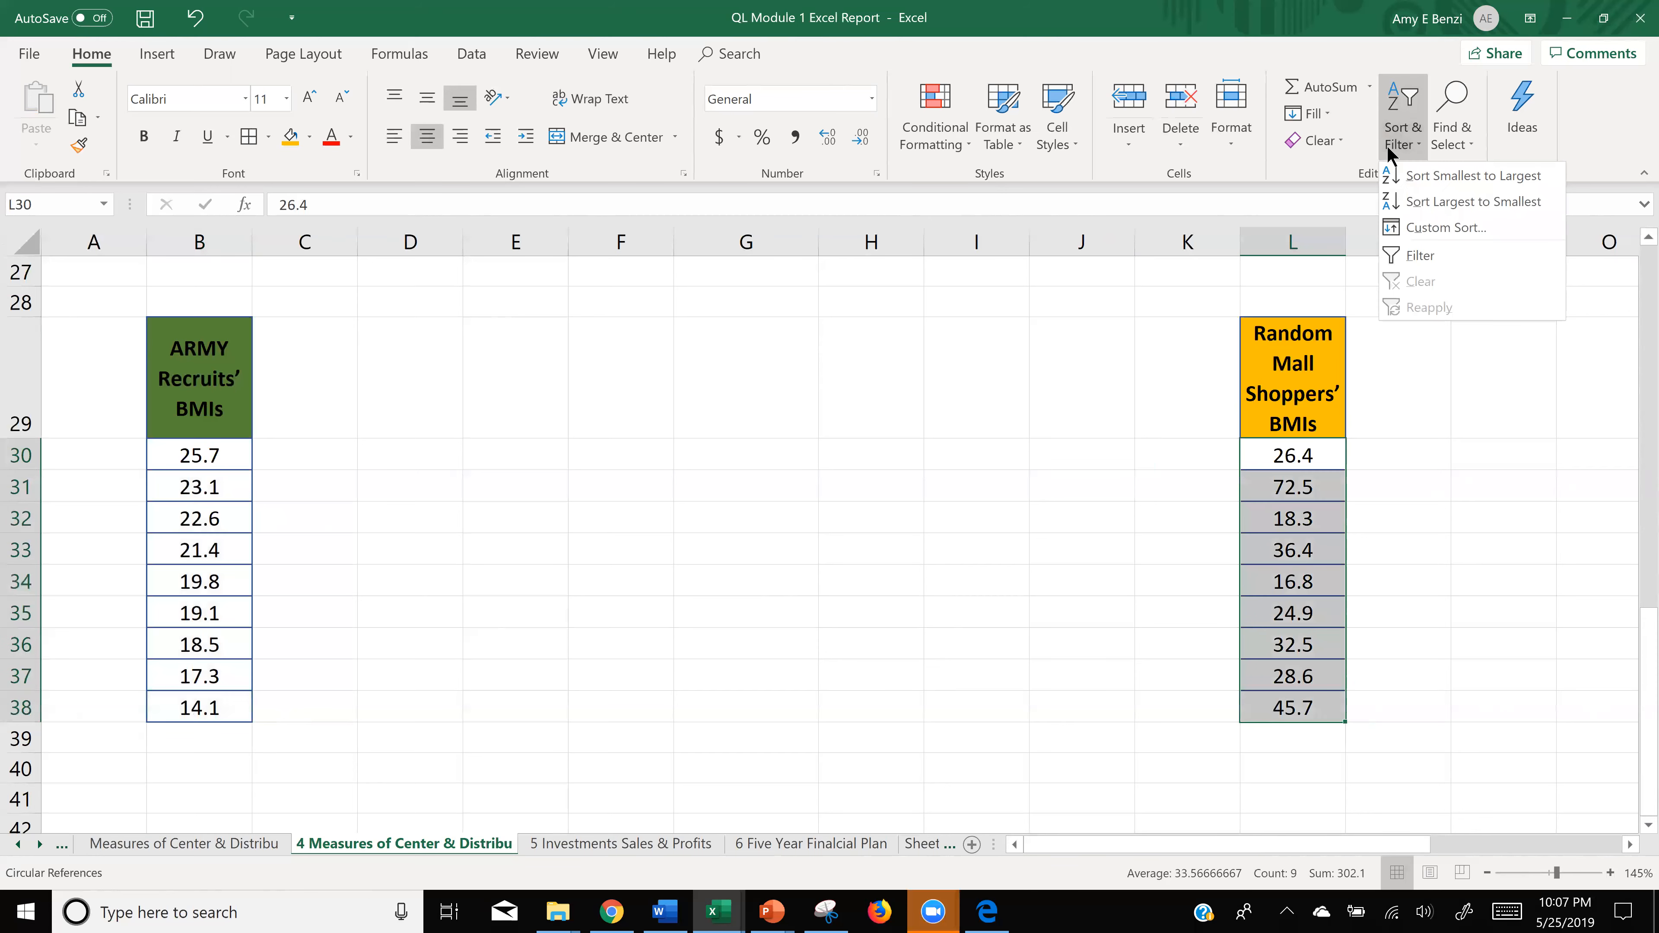
pyautogui.click(1411, 202)
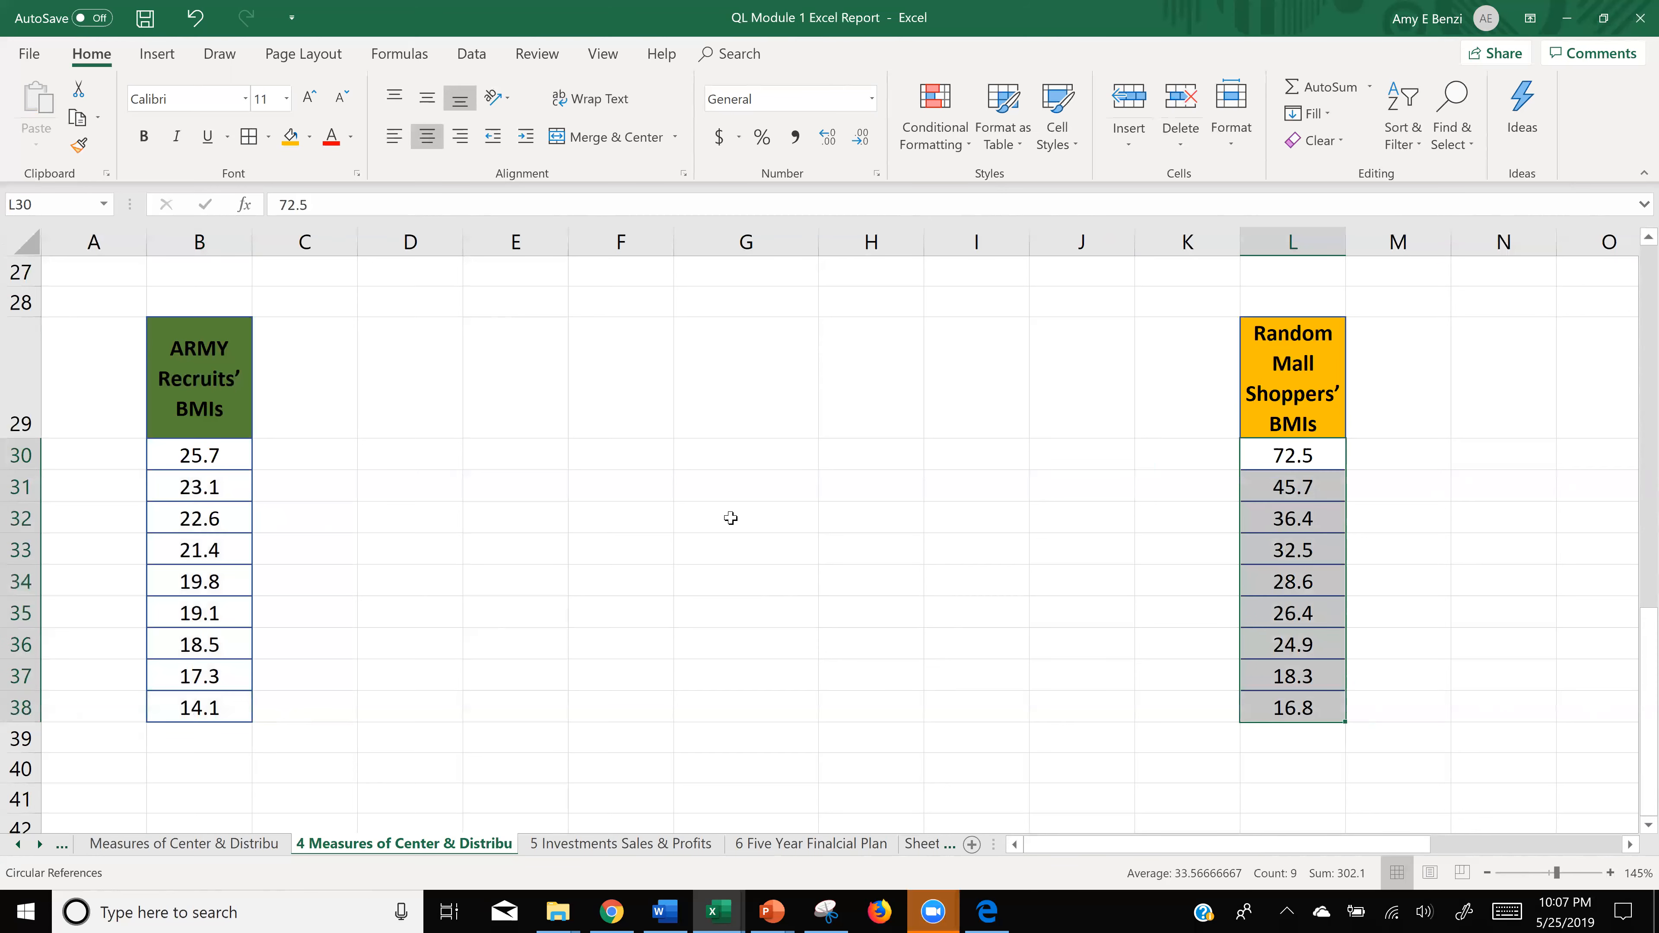
pyautogui.click(744, 425)
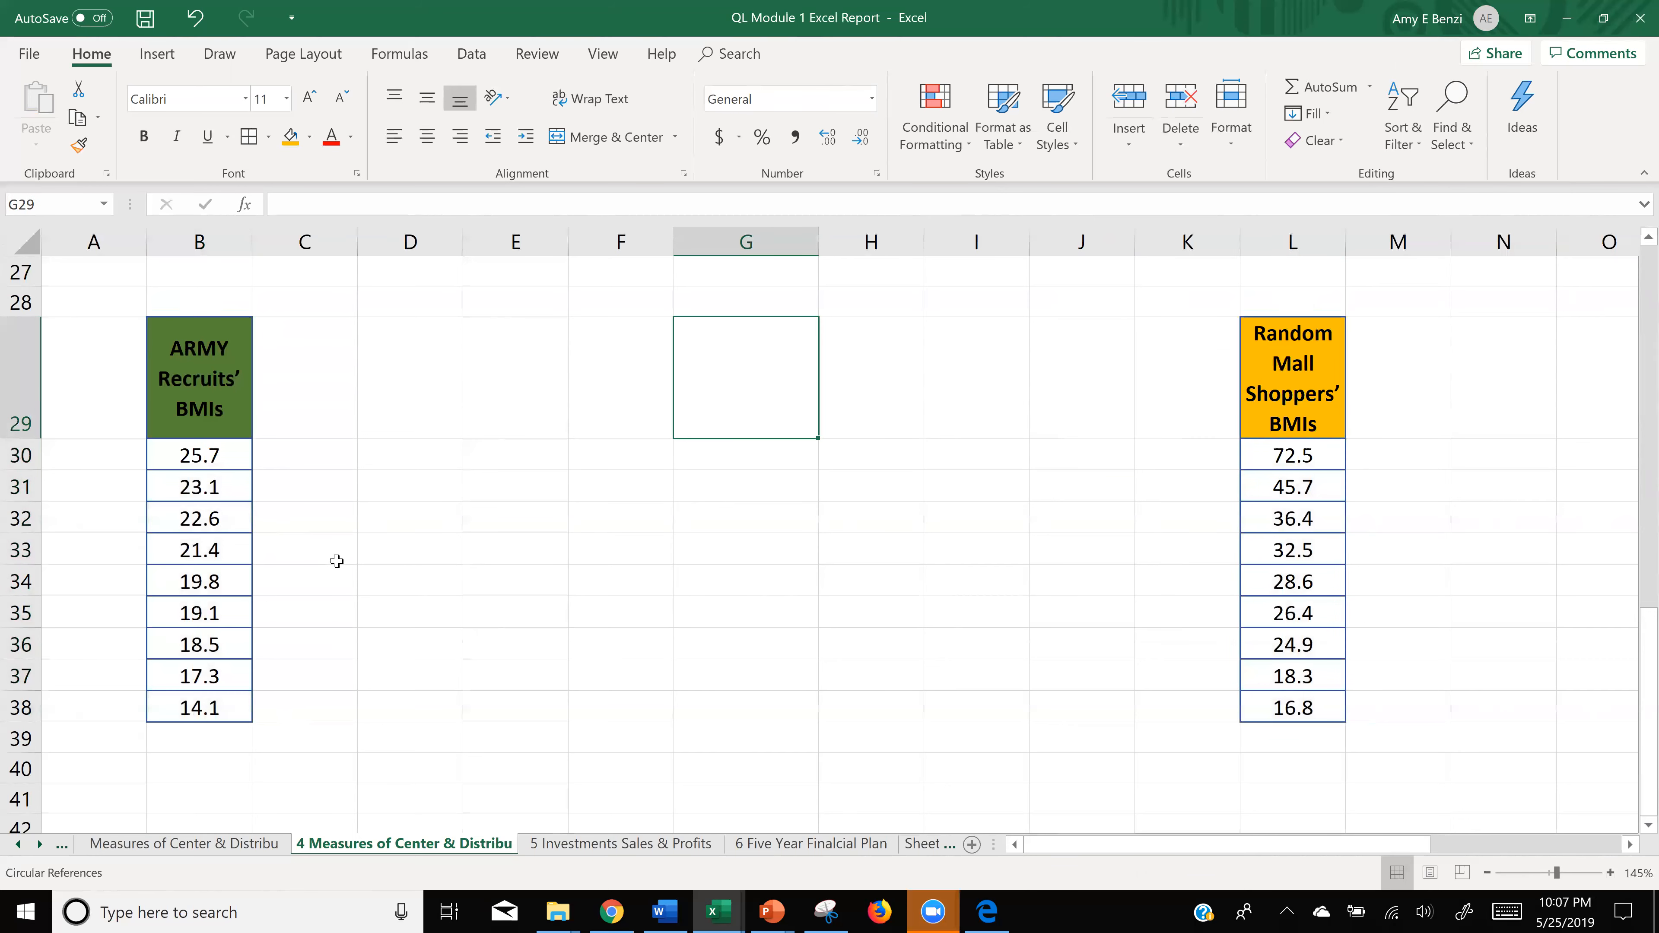
# - Fill the middle sorted ARMY BMI in B34 with light green and label it "Median" in C34
pyautogui.click(196, 580)
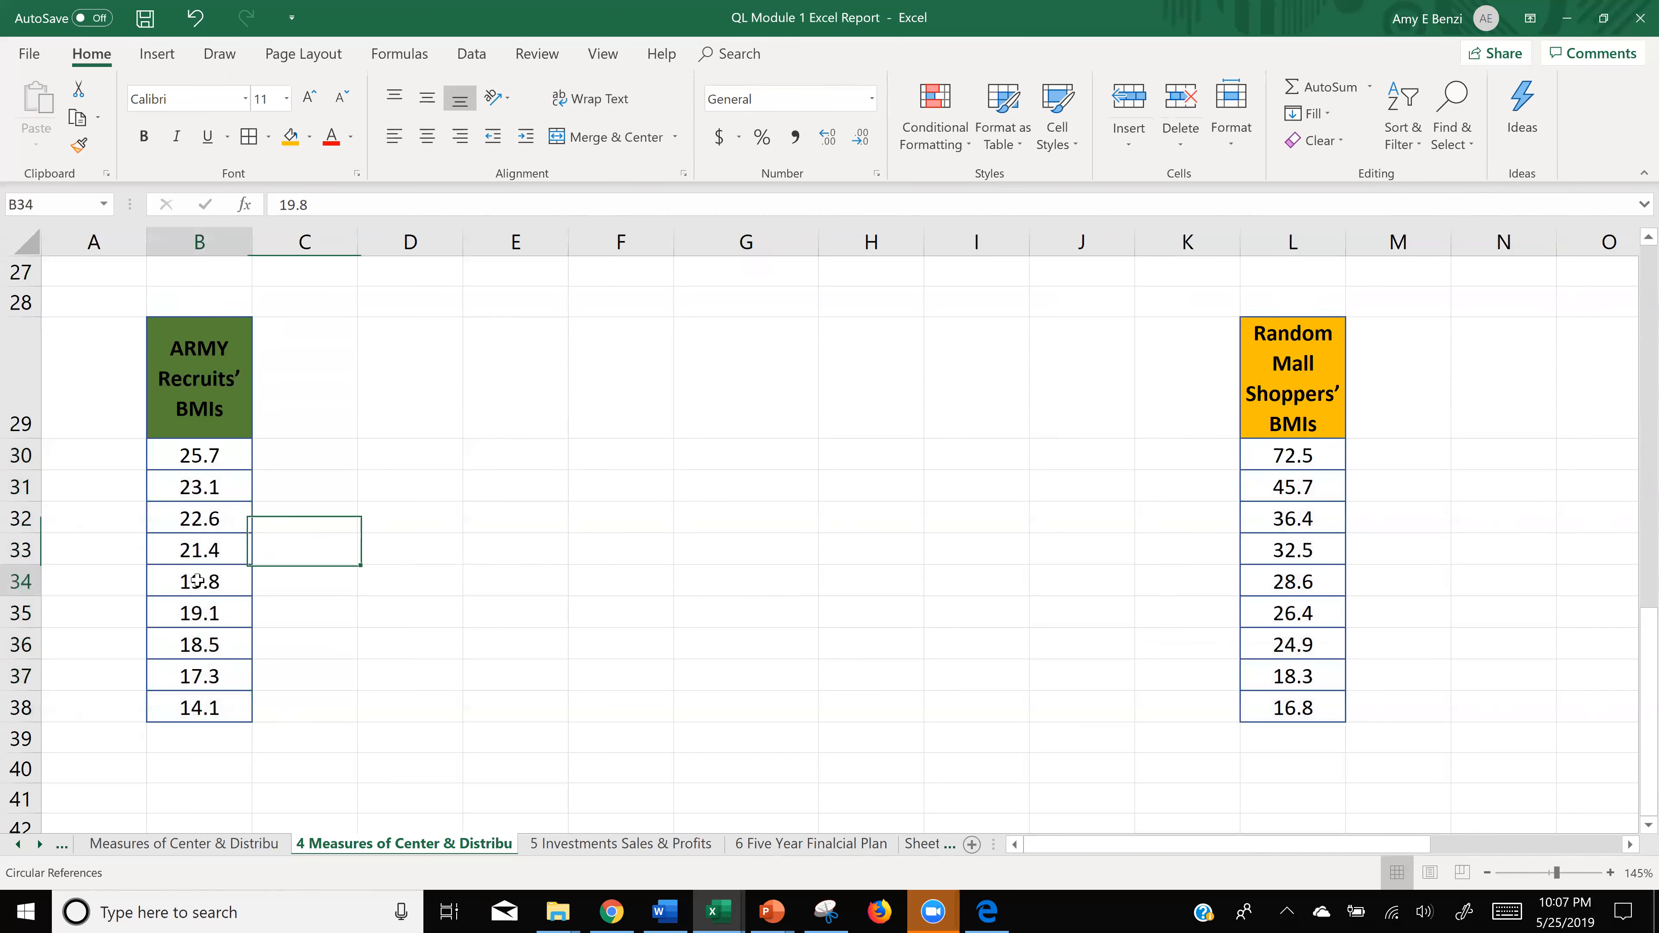
pyautogui.click(309, 136)
pyautogui.click(428, 223)
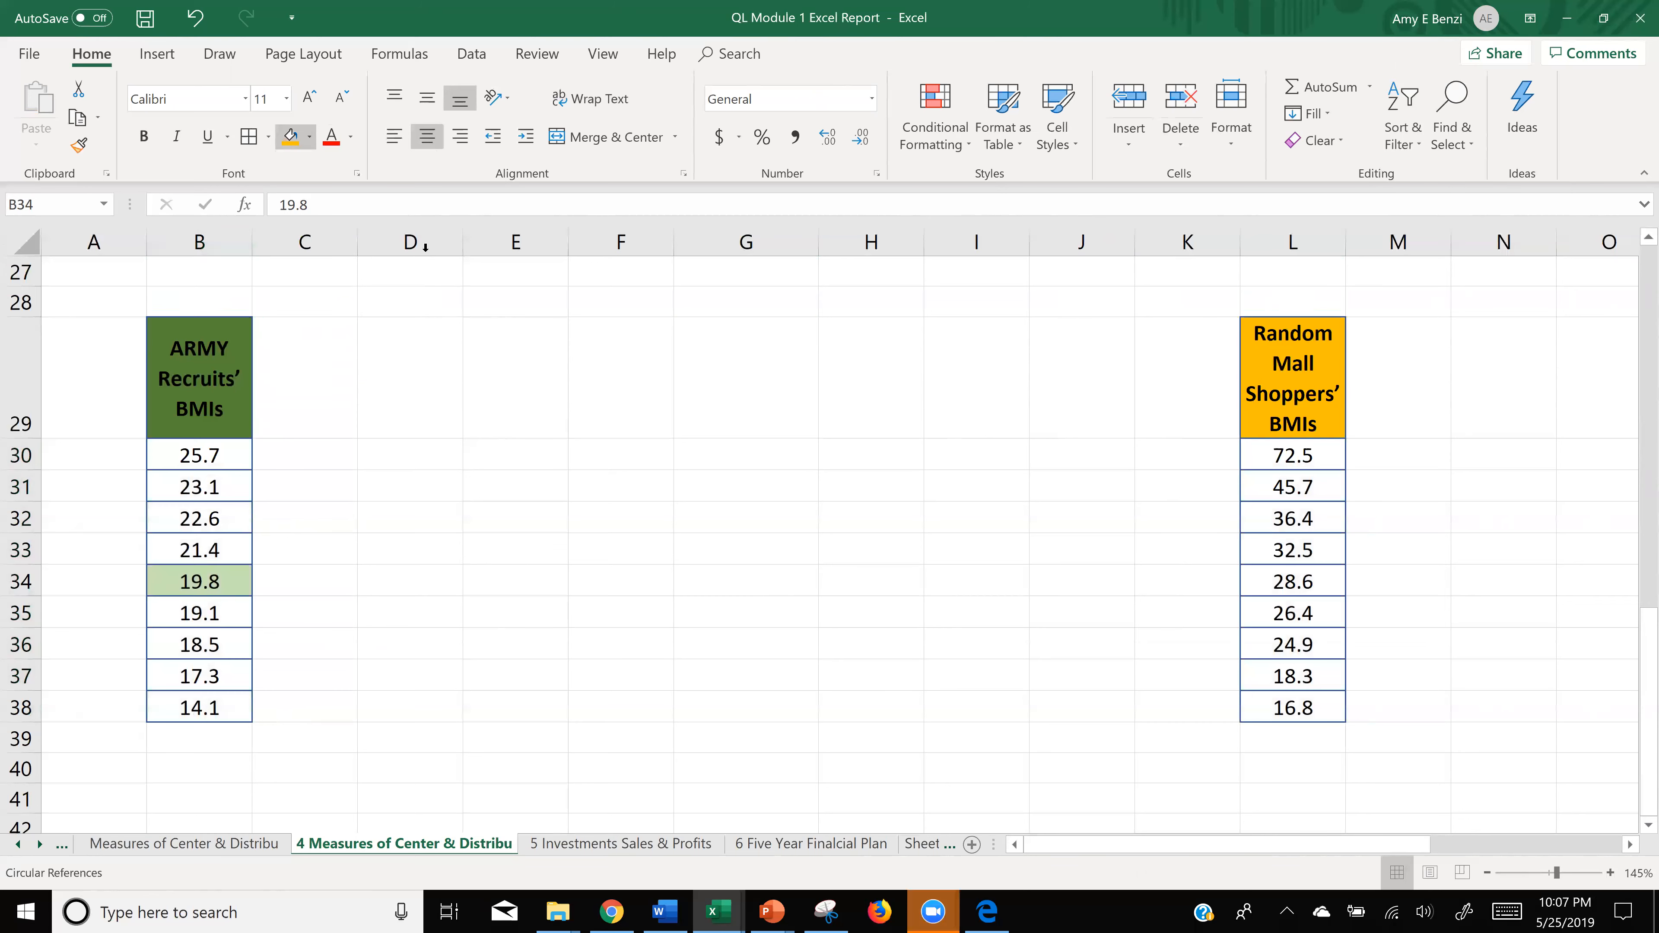
pyautogui.doubleClick(268, 575)
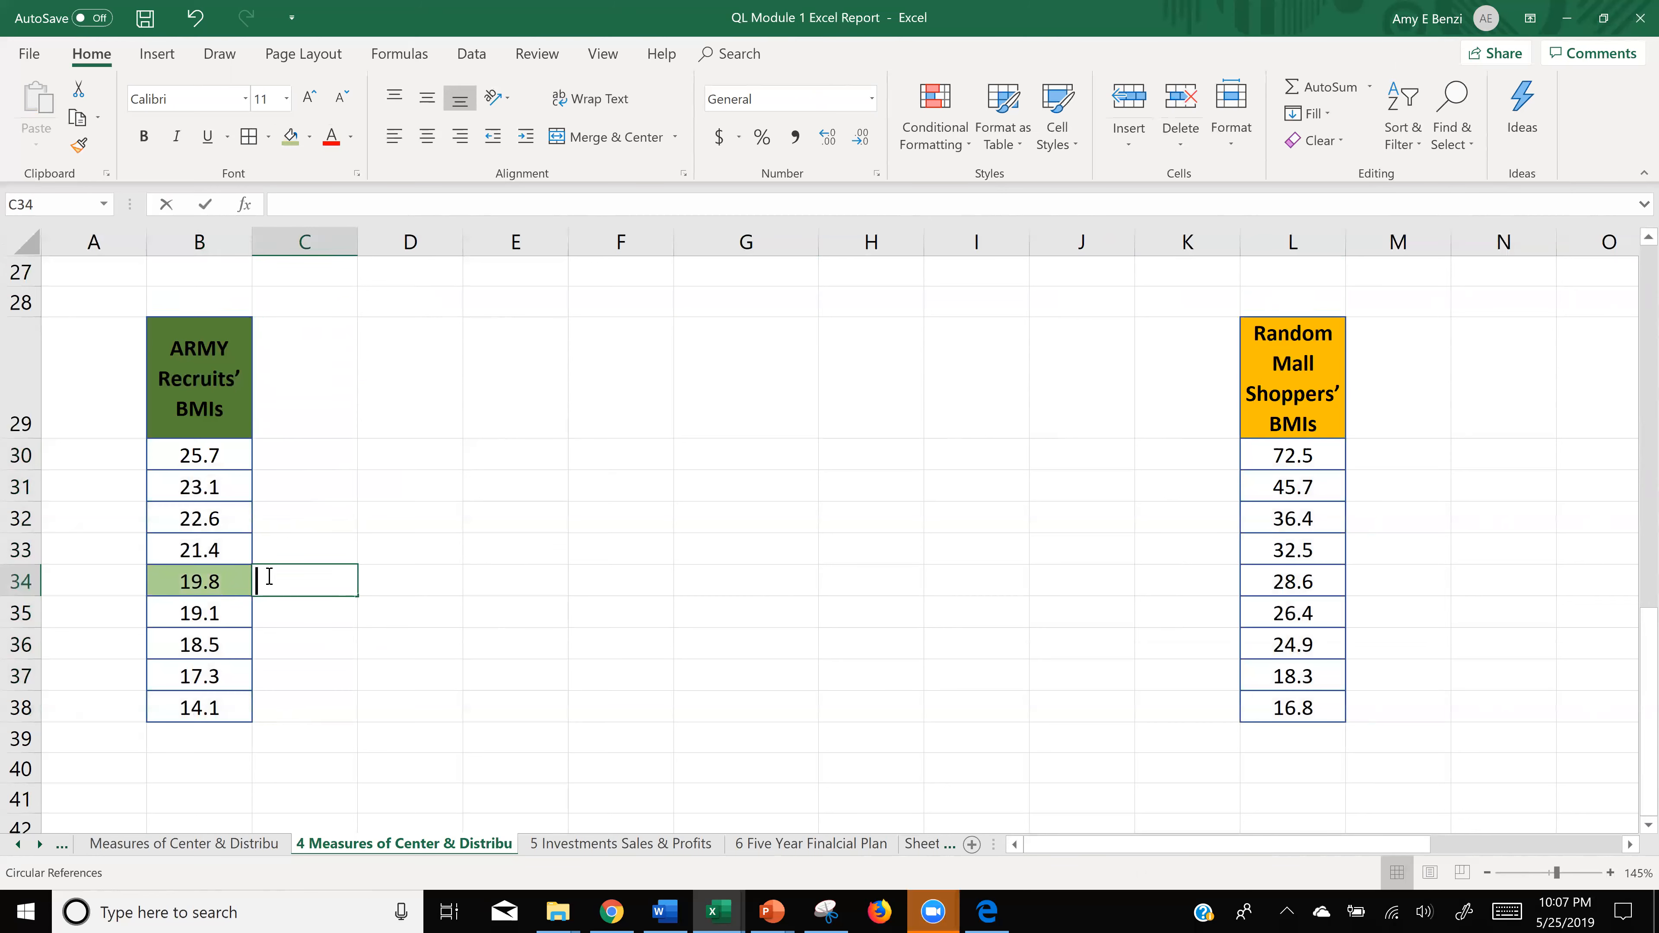
pyautogui.write('Median')
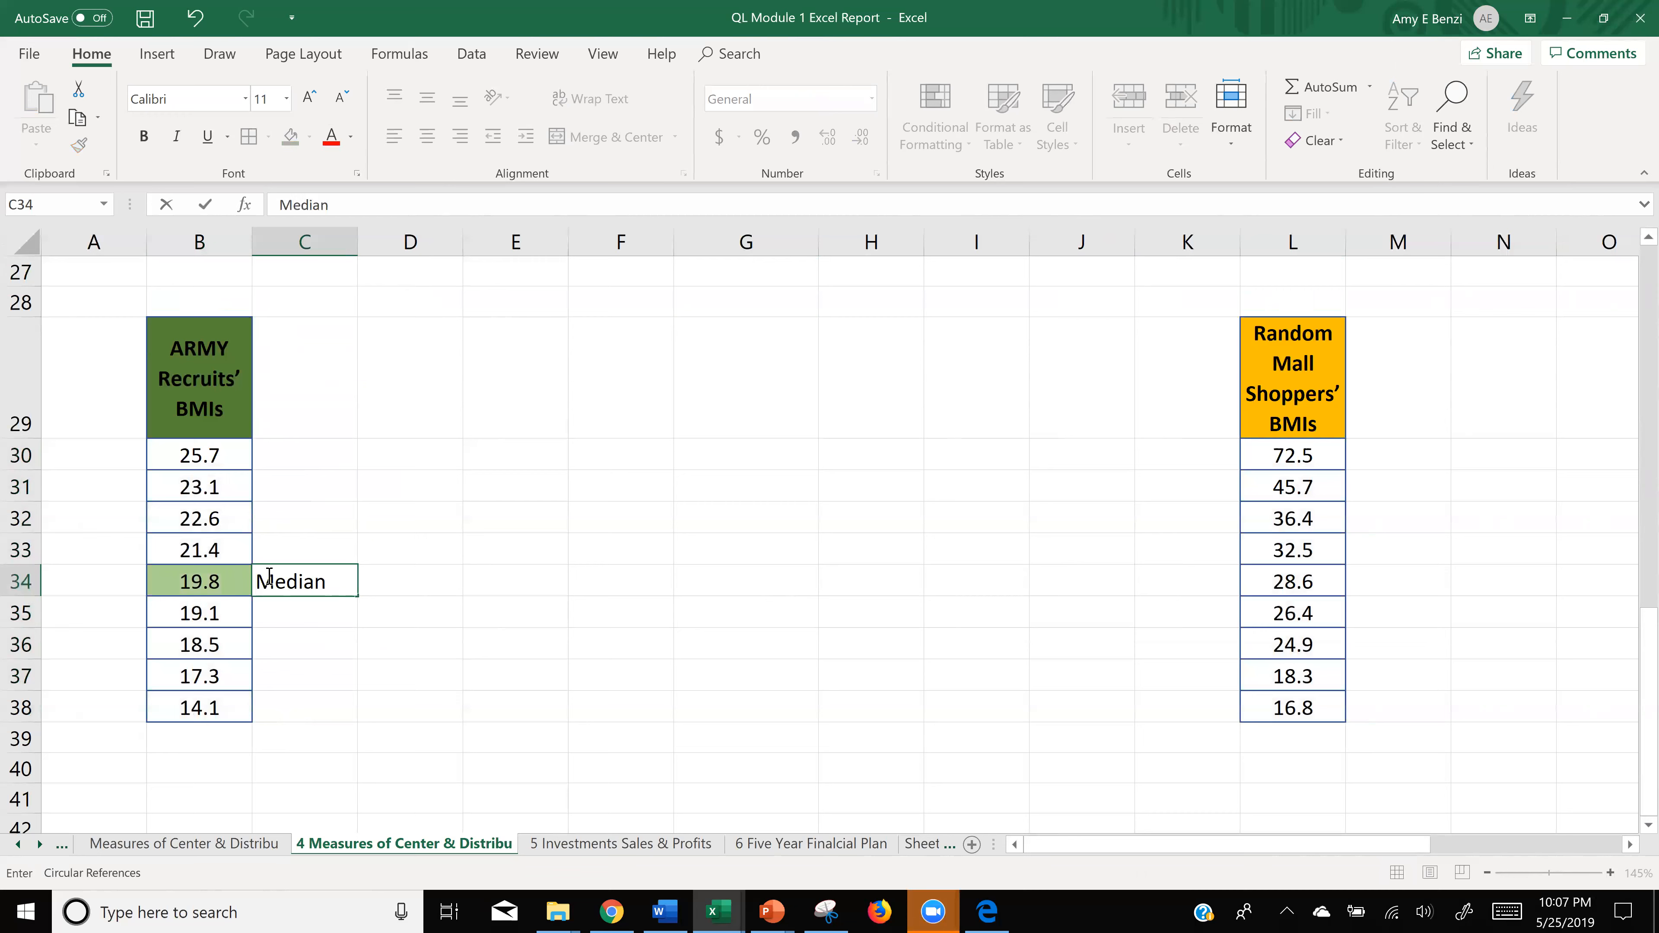
# - Enter a formula in D34 referencing B34, and fill C34:D34 with the same light green
pyautogui.doubleClick(384, 580)
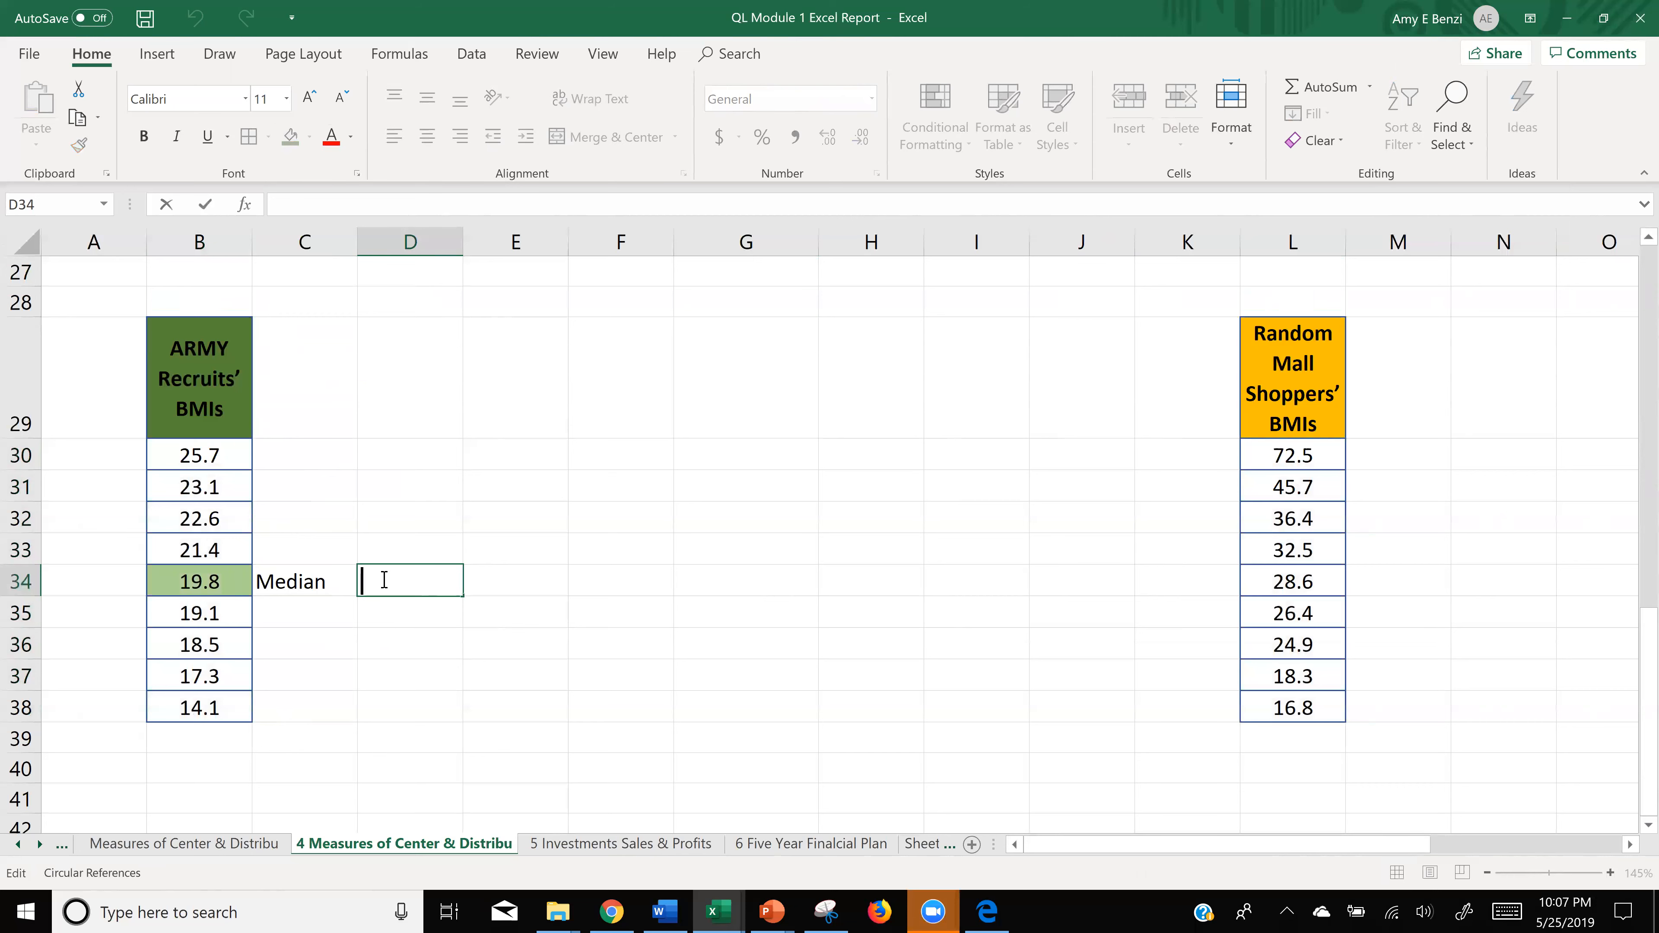
pyautogui.write('=')
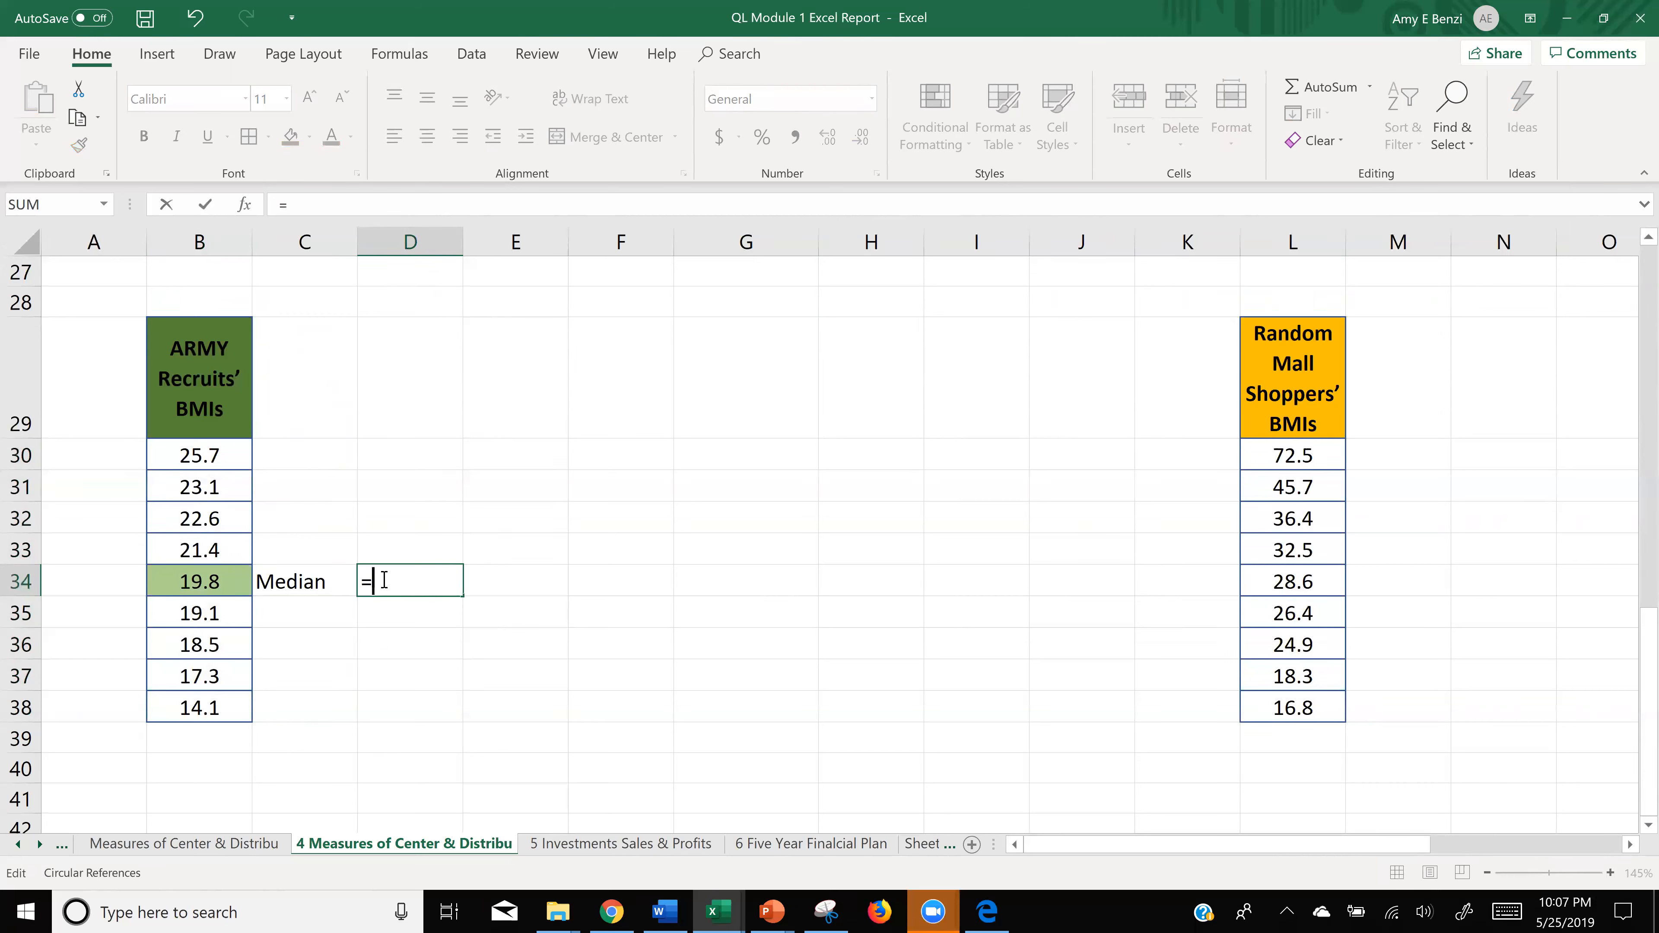
pyautogui.click(191, 583)
pyautogui.press('Return')
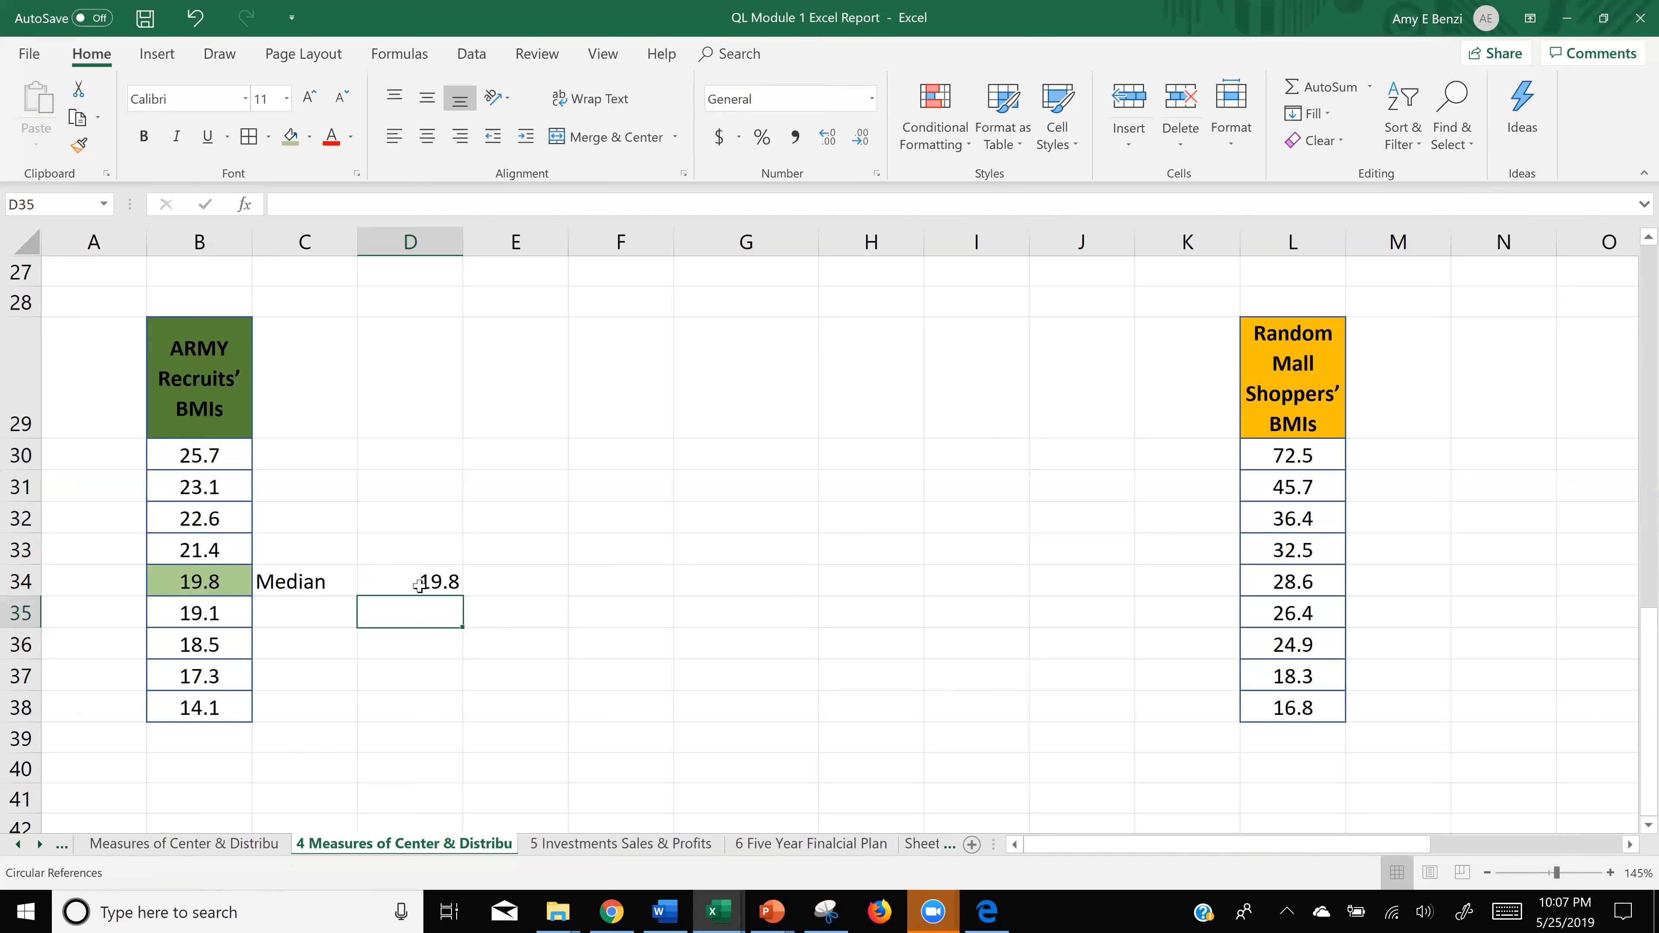
pyautogui.moveTo(261, 584); pyautogui.dragTo(419, 583)
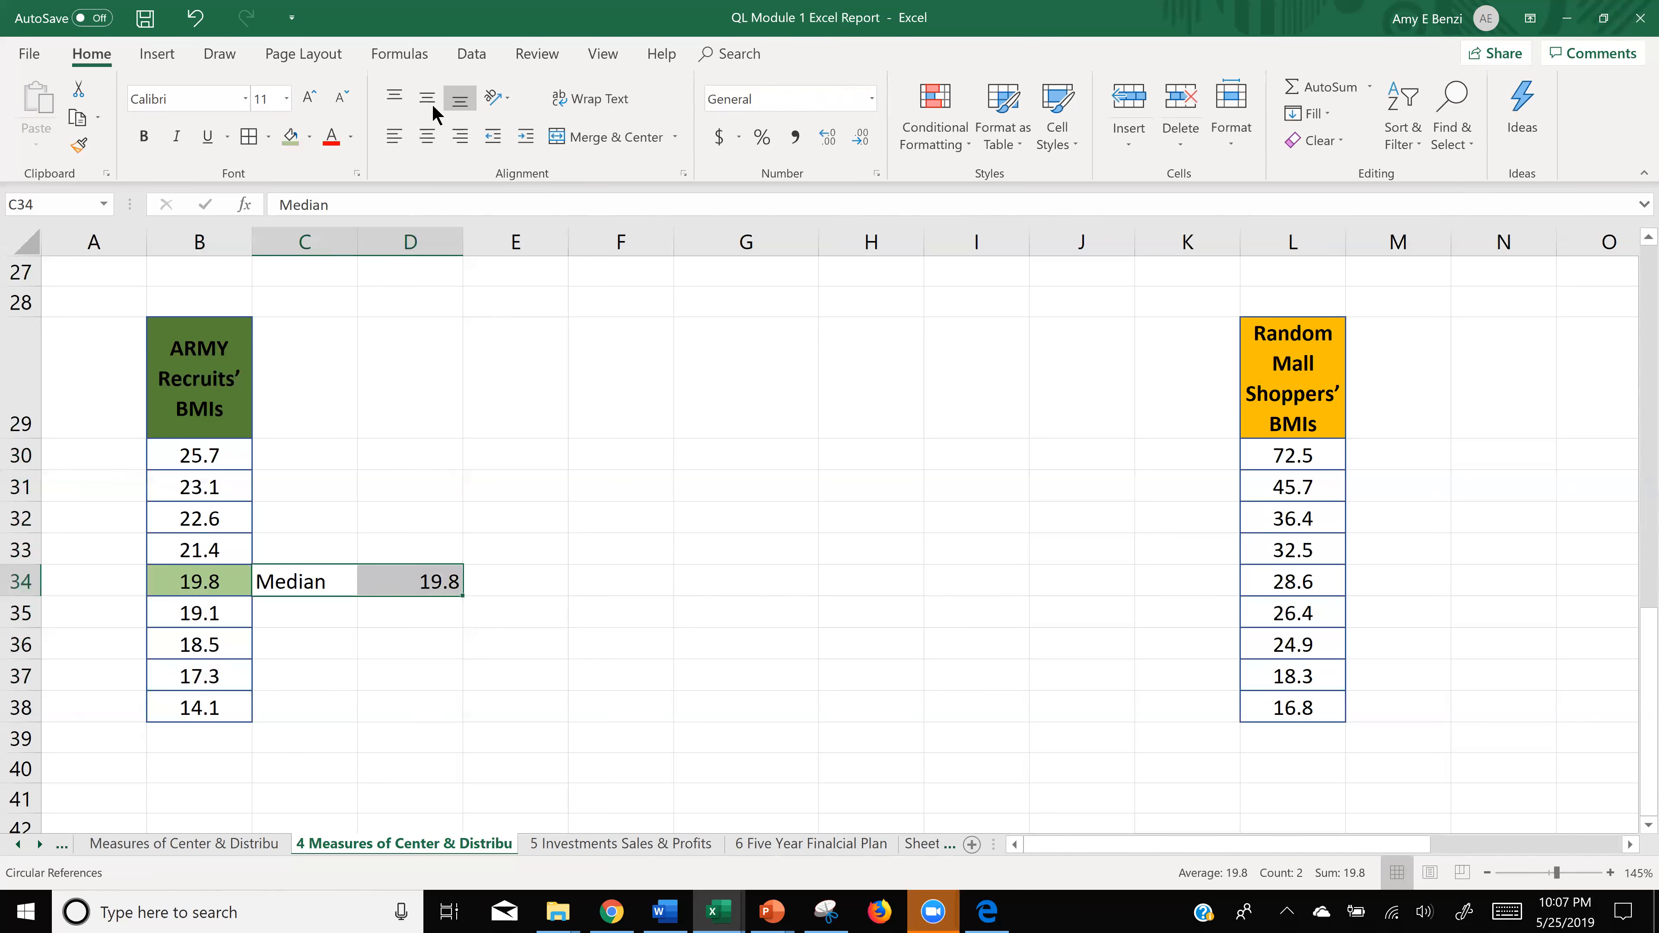
pyautogui.click(294, 135)
# - Show the ARMY recruits' median in D13 with one decimal place
pyautogui.scroll(1, 608, 535)
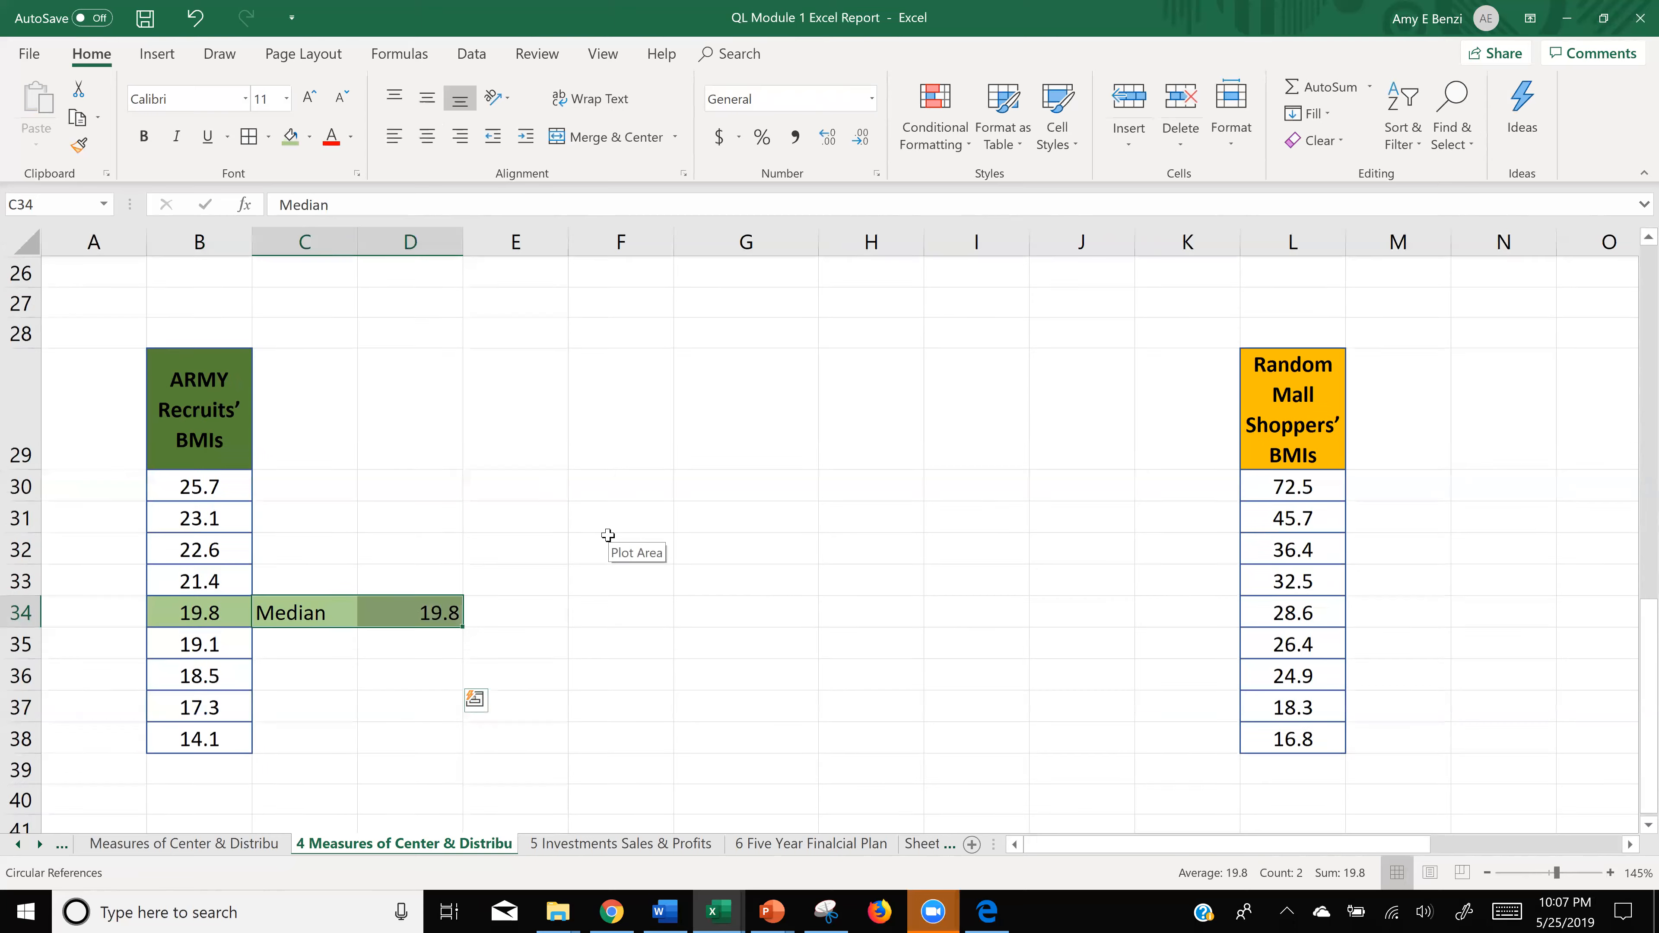
pyautogui.scroll(5, 607, 535)
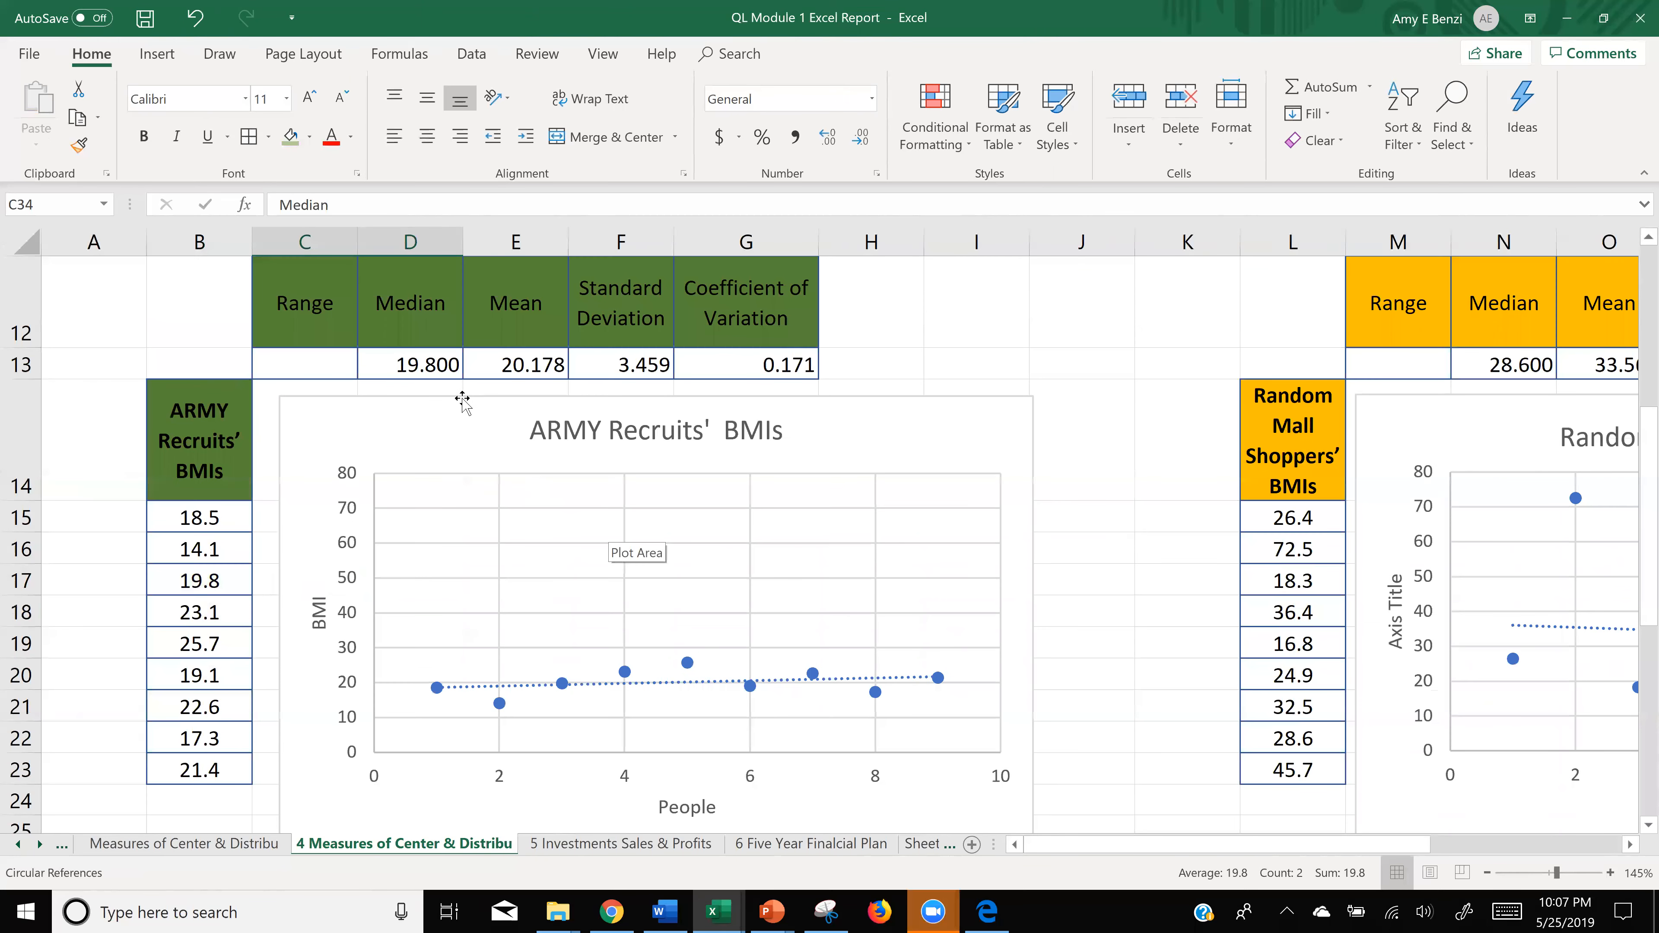
pyautogui.click(426, 366)
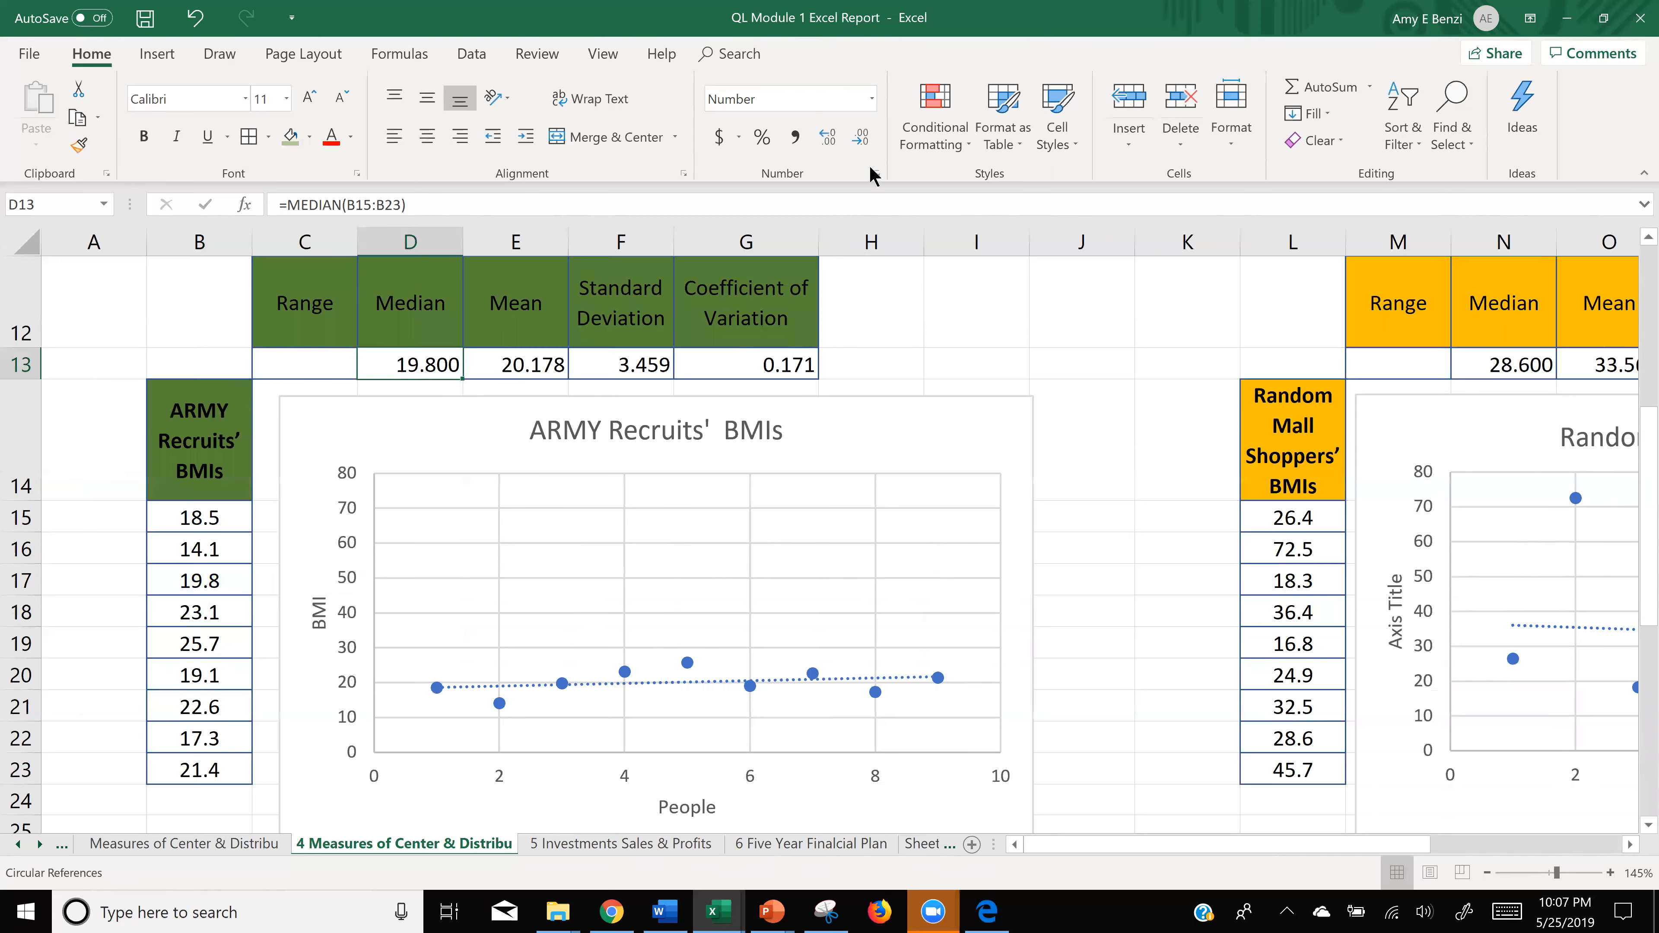
pyautogui.click(860, 137)
pyautogui.click(860, 137)
pyautogui.scroll(-1, 530, 530)
pyautogui.scroll(1, 459, 493)
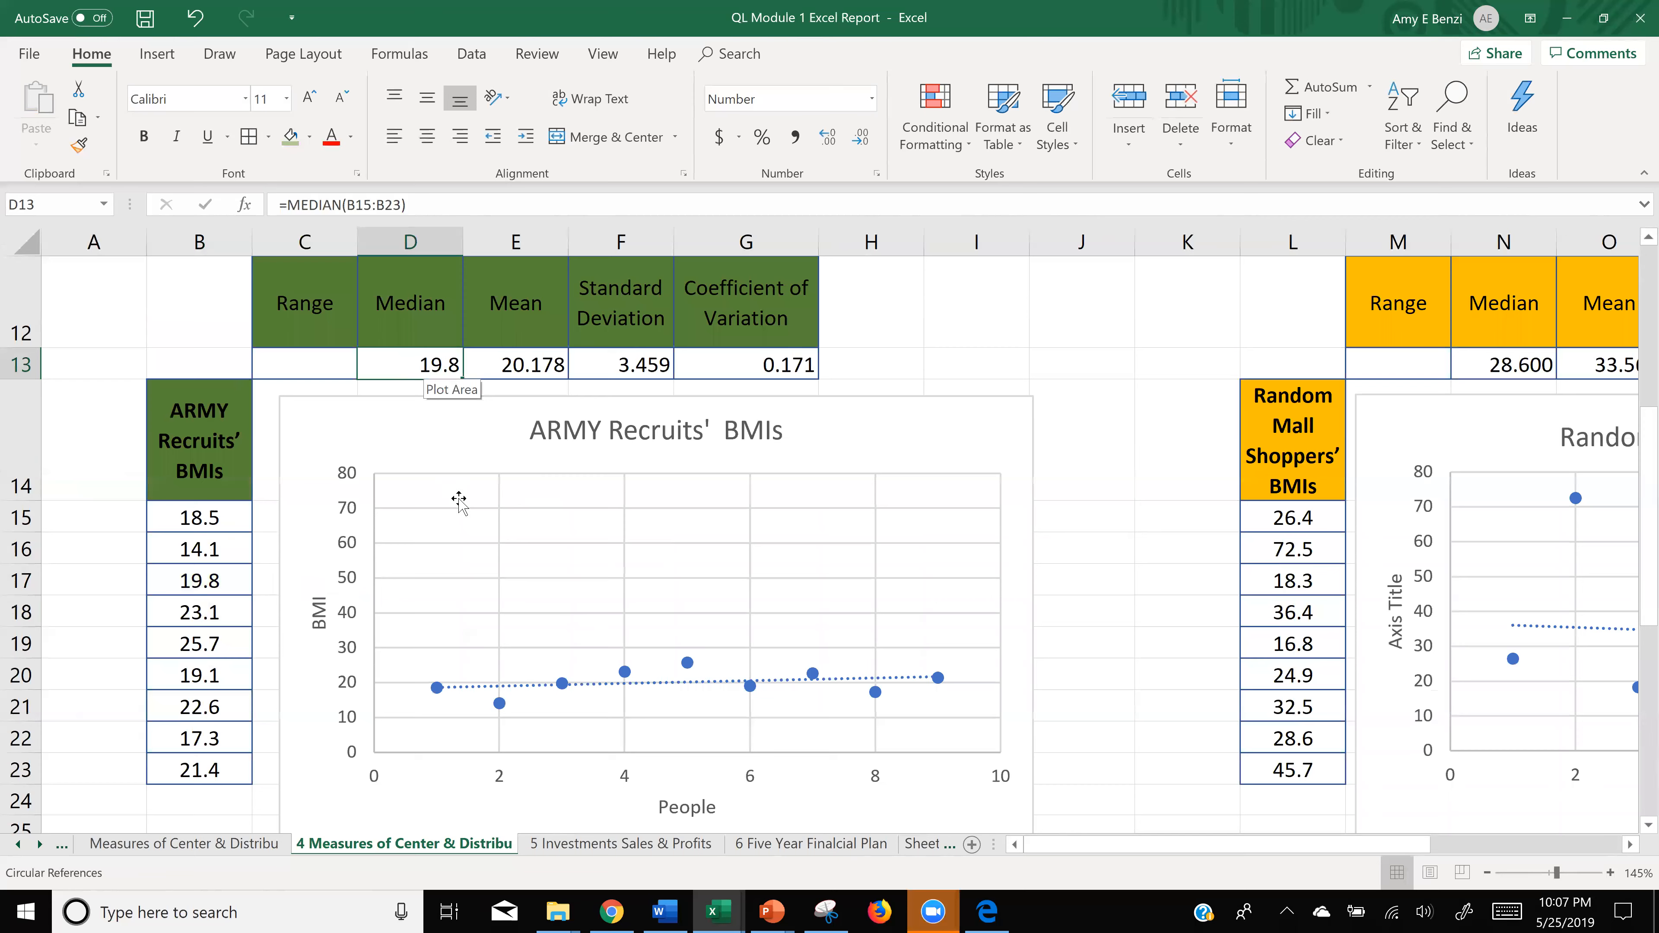
# - Shade the quartile pairs B31:B32 and B36:B37 in the sorted ARMY column with the same light green
pyautogui.scroll(-1, 527, 540)
pyautogui.scroll(-3, 407, 707)
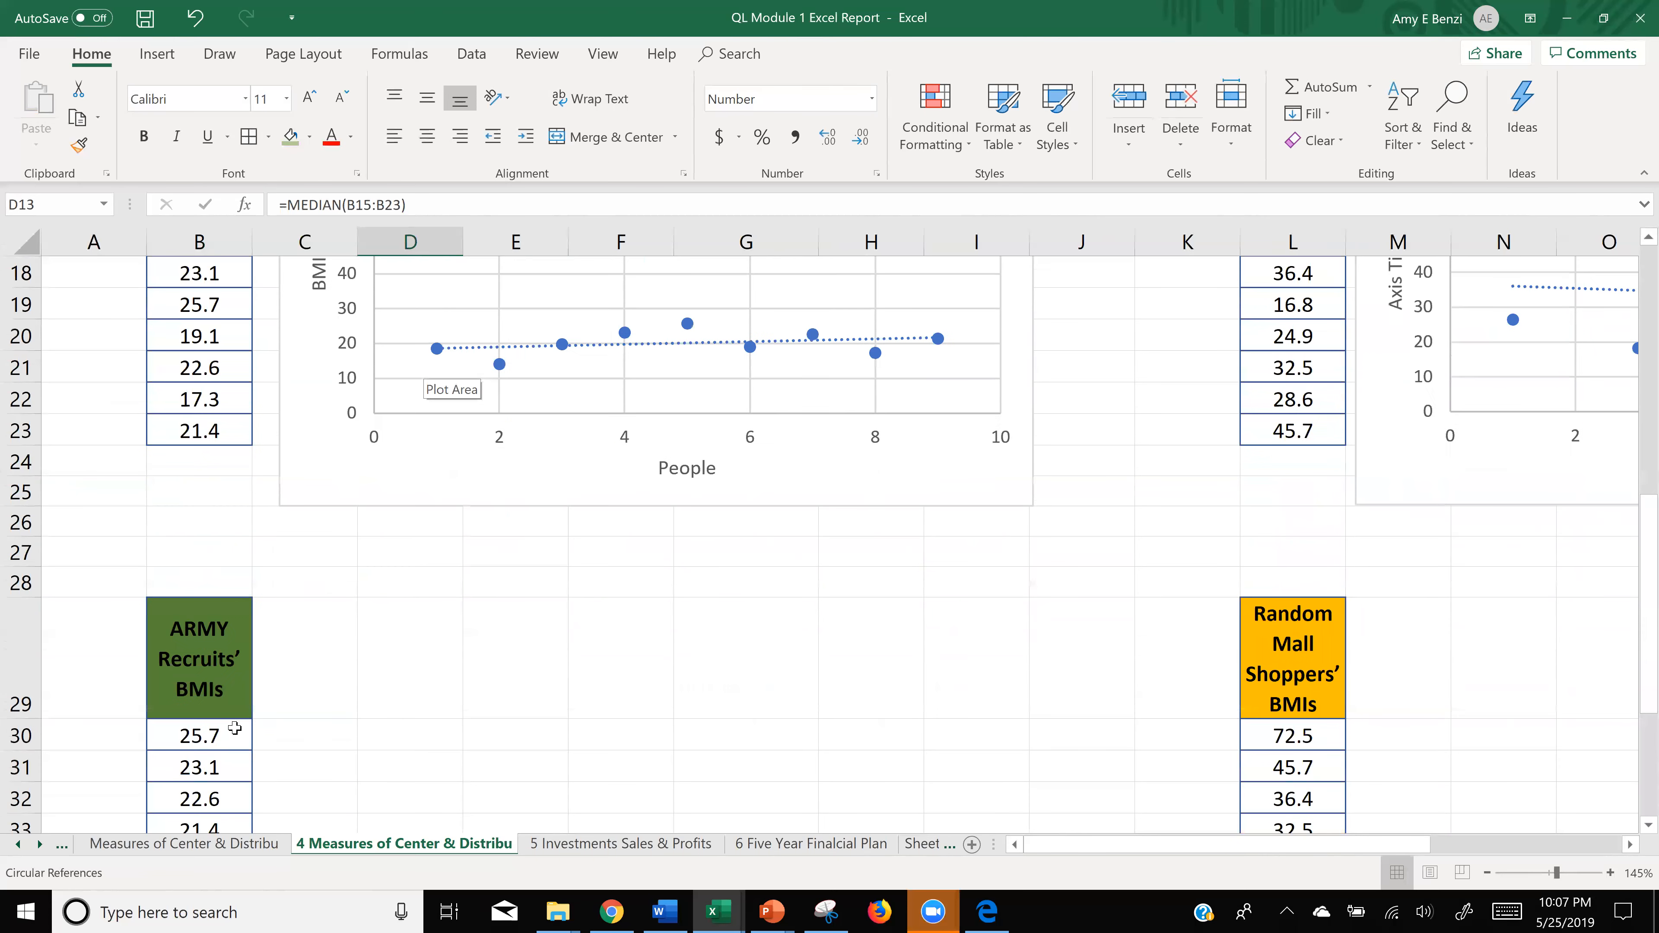
pyautogui.scroll(-2, 297, 718)
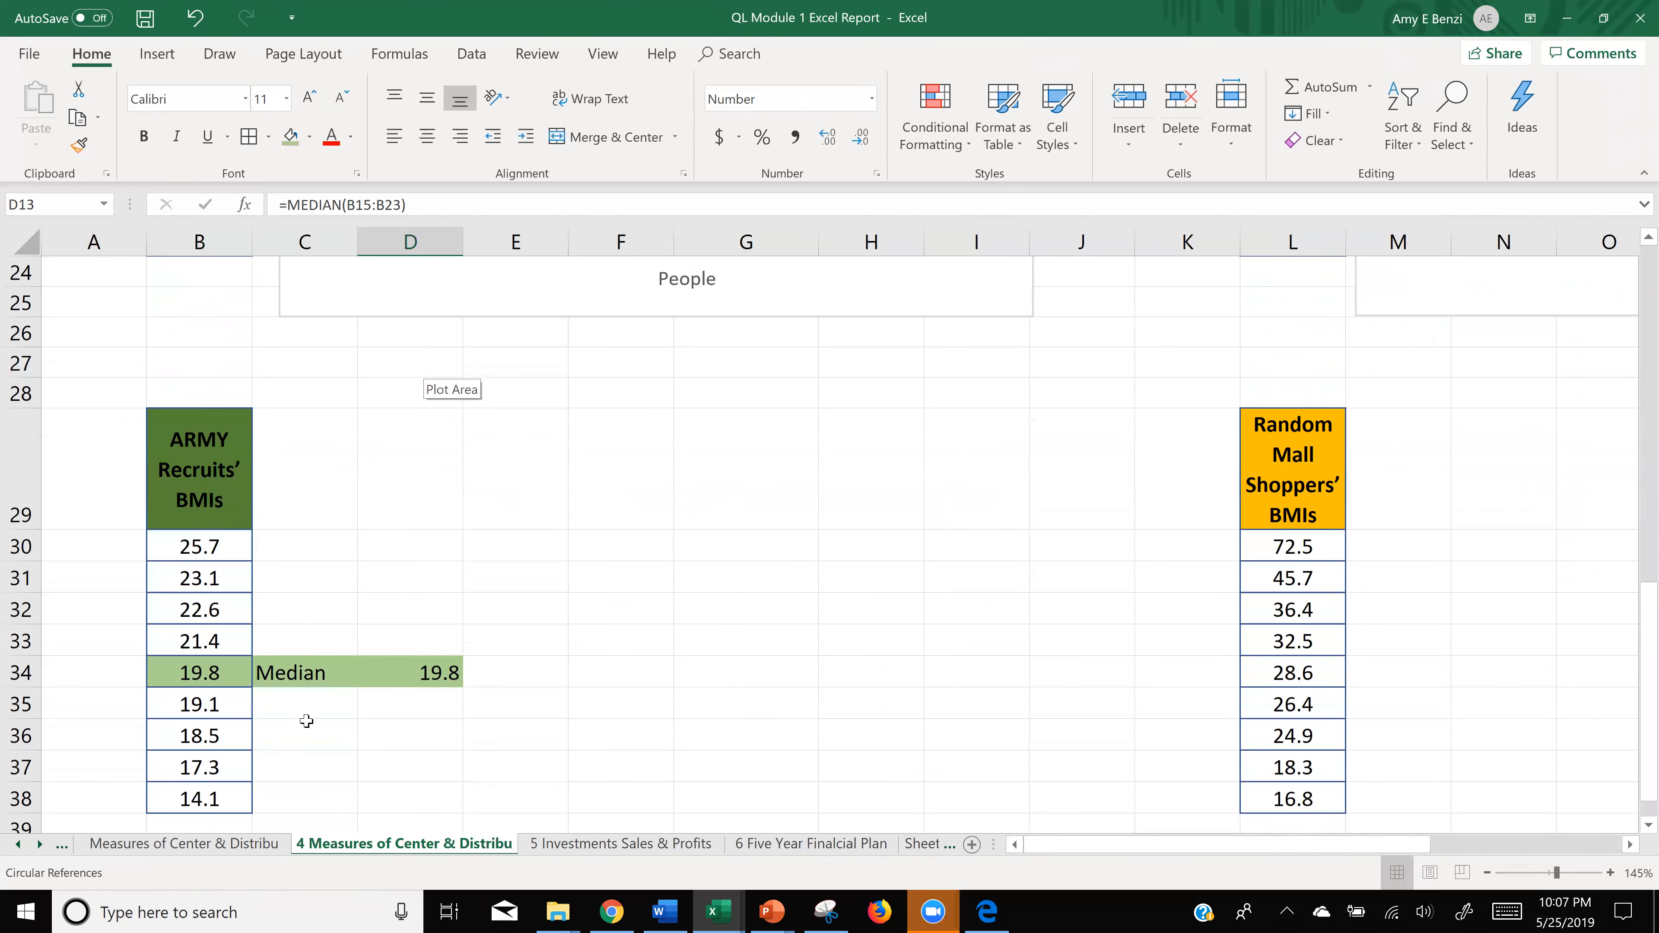
pyautogui.scroll(-1, 445, 623)
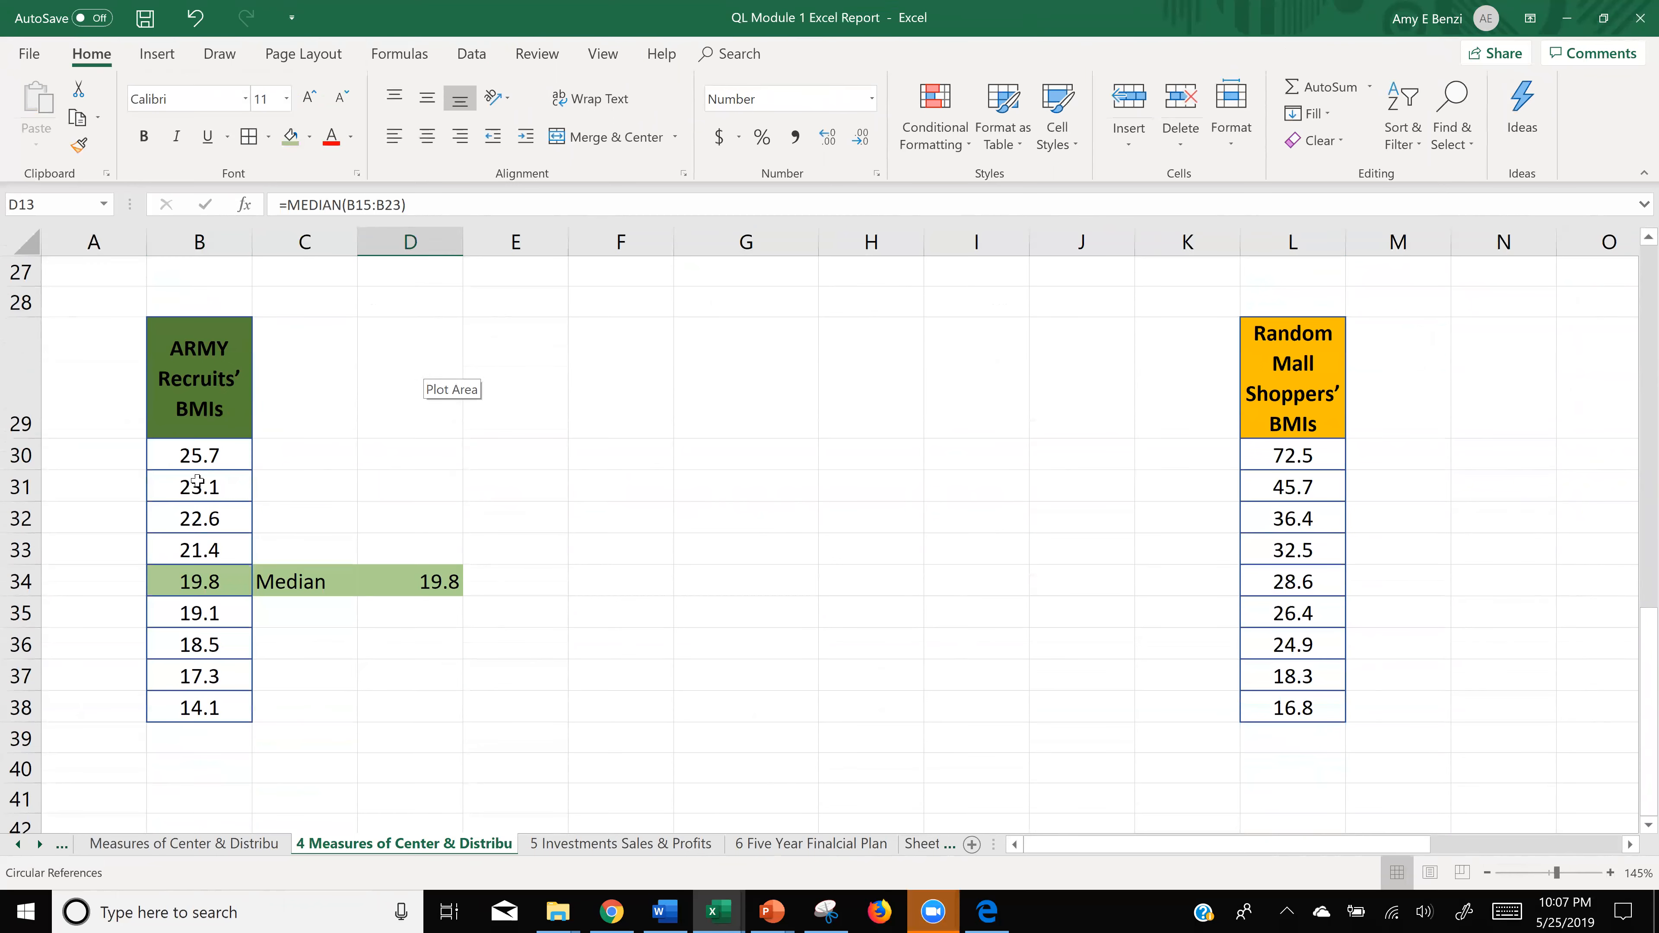
pyautogui.moveTo(212, 485); pyautogui.dragTo(211, 516)
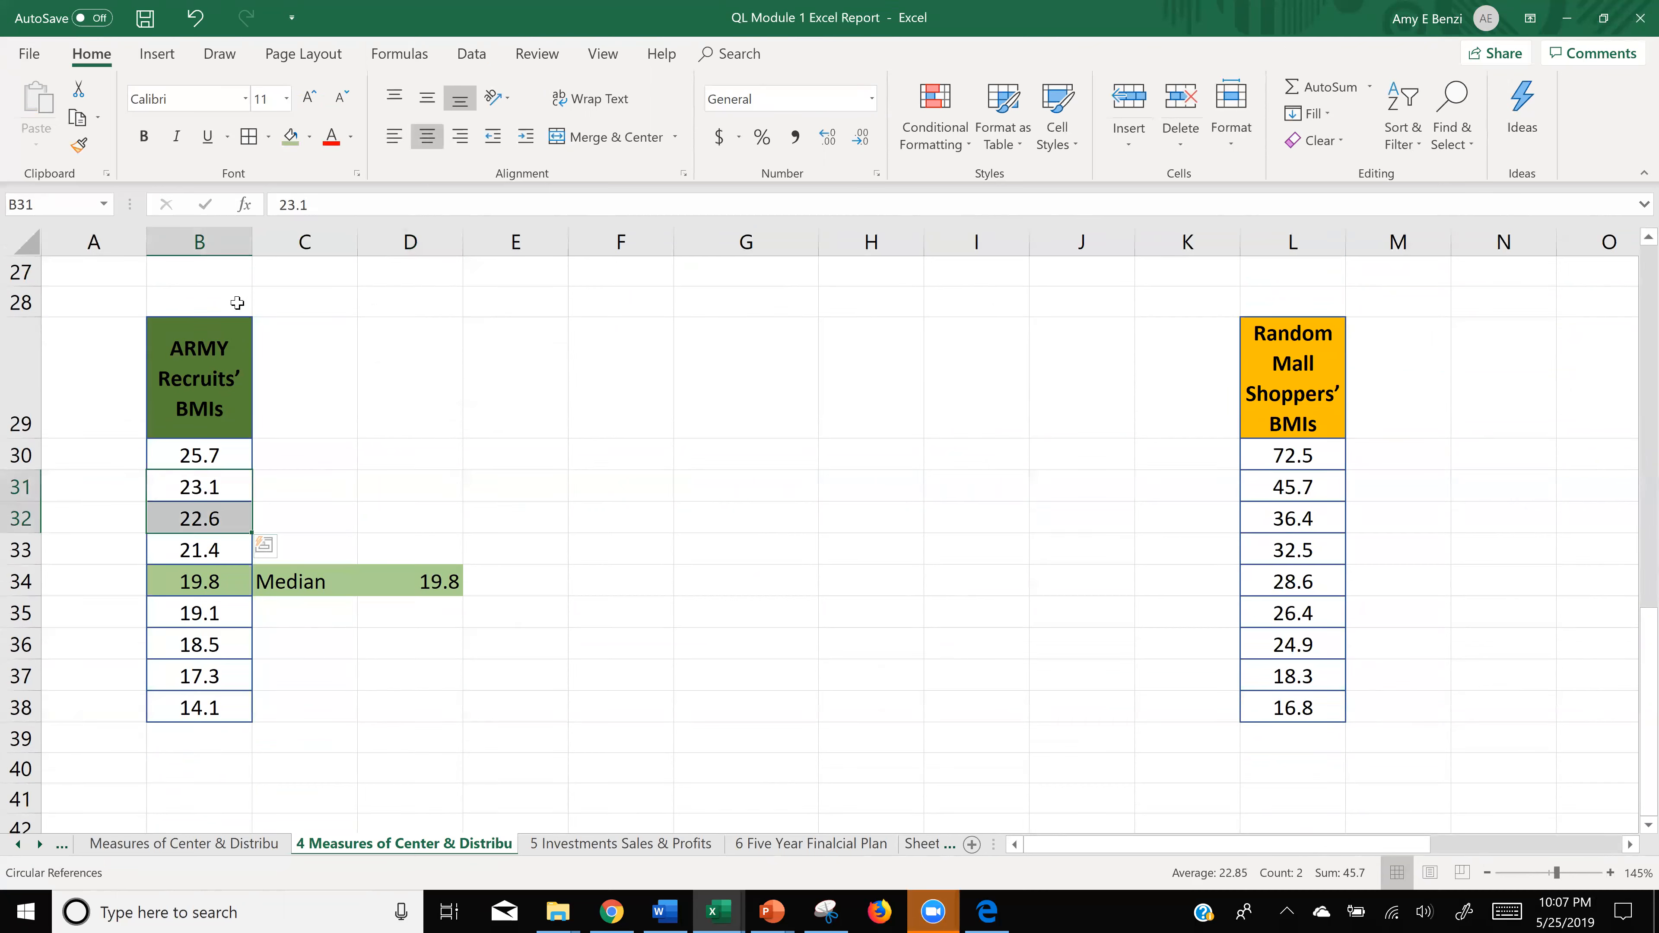
pyautogui.click(291, 133)
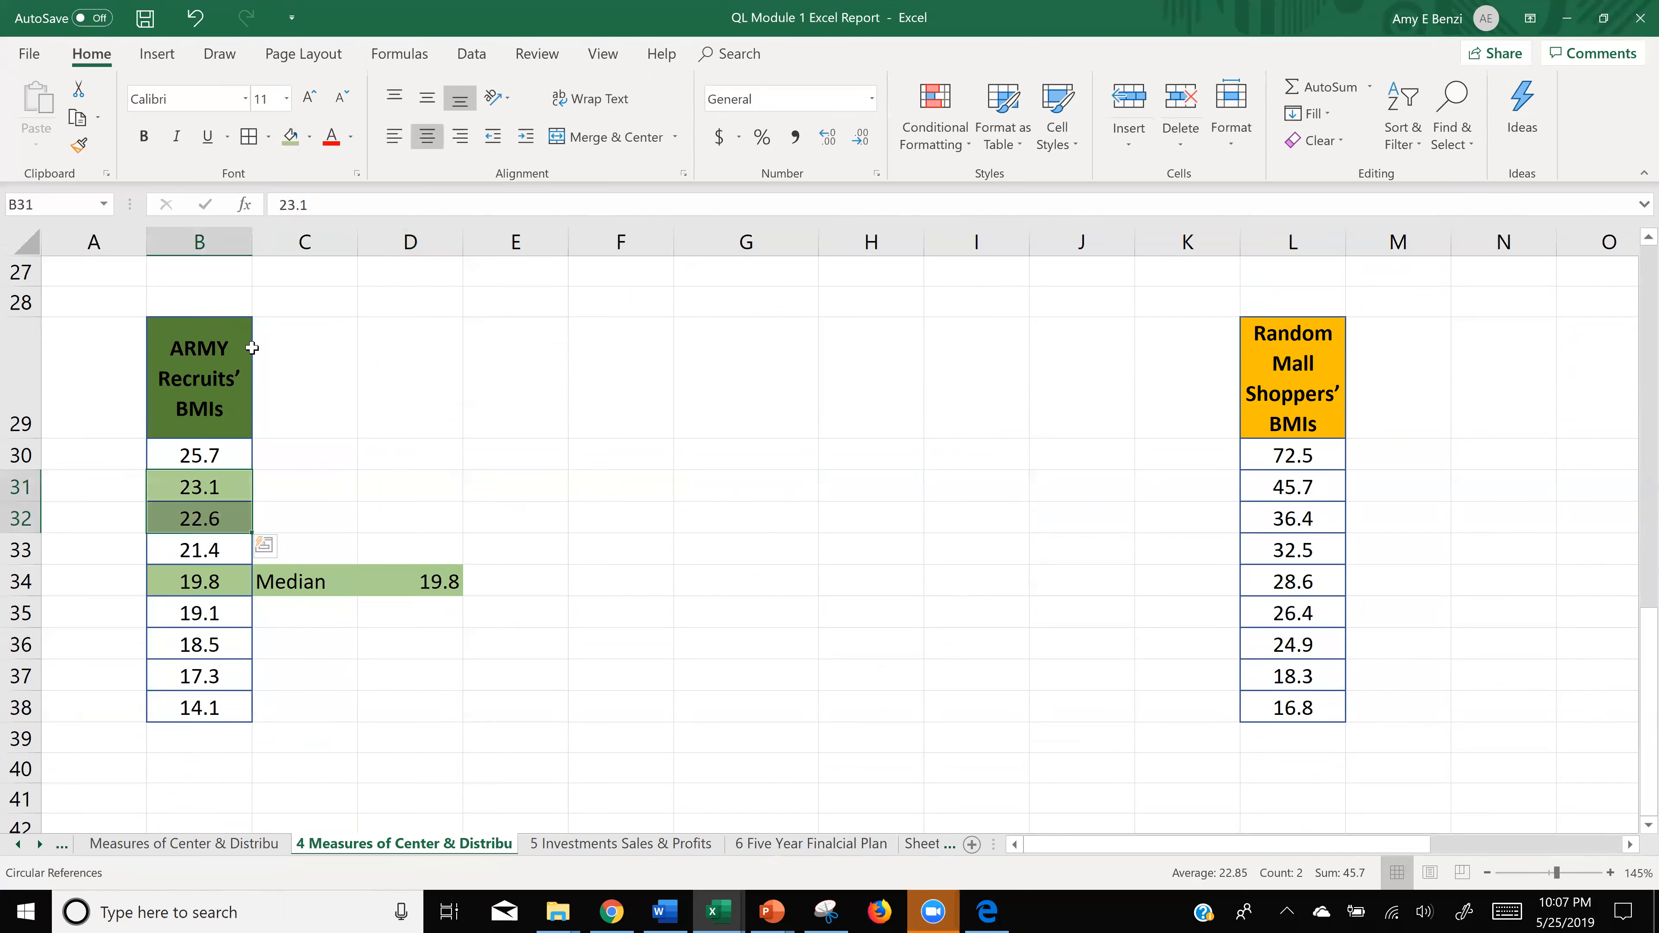
pyautogui.click(195, 645)
pyautogui.moveTo(195, 645); pyautogui.dragTo(196, 677)
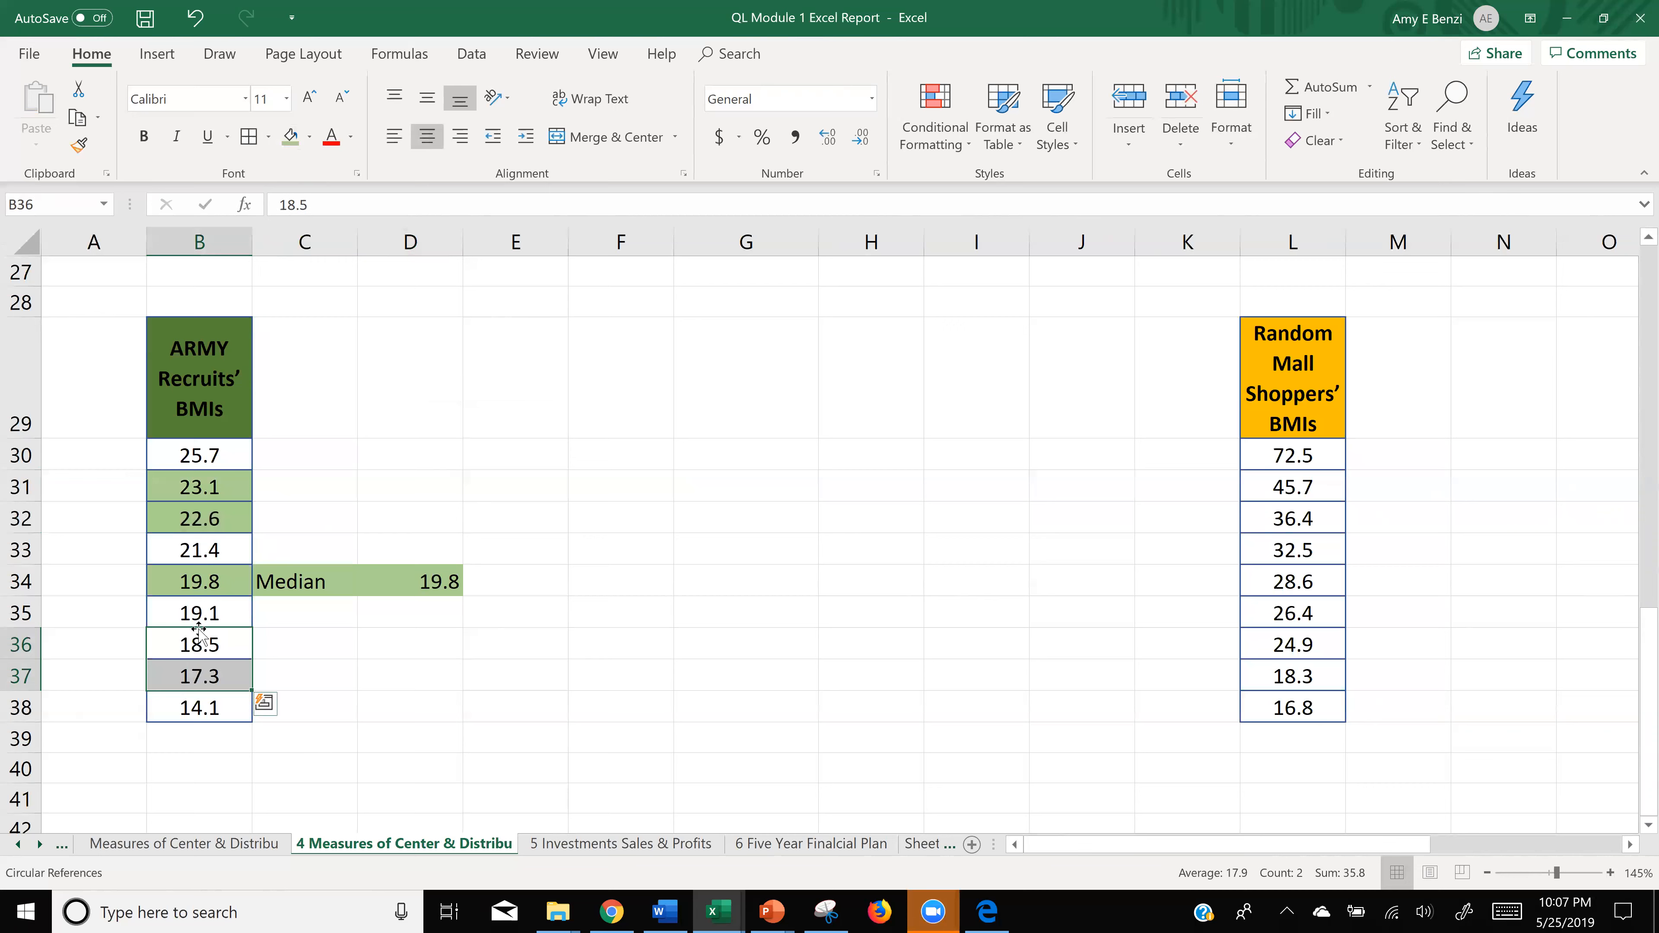
pyautogui.click(287, 134)
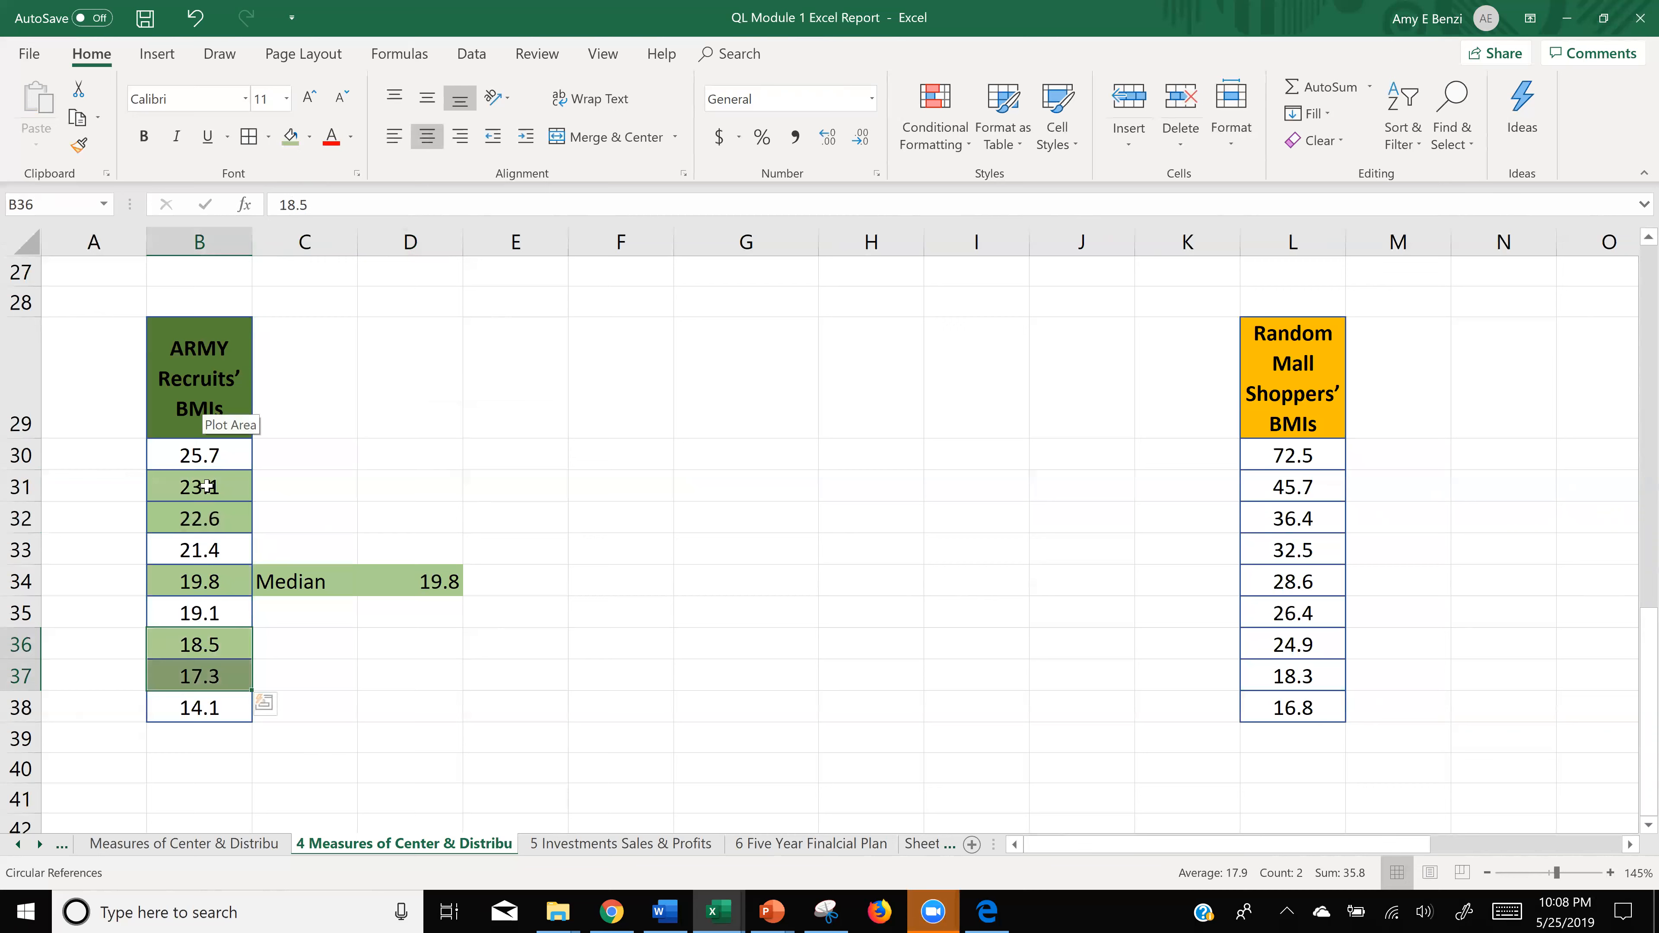
# - Merge and center C31:C32 beside the upper shaded pair and label it "Q3"
pyautogui.moveTo(296, 487); pyautogui.dragTo(296, 520)
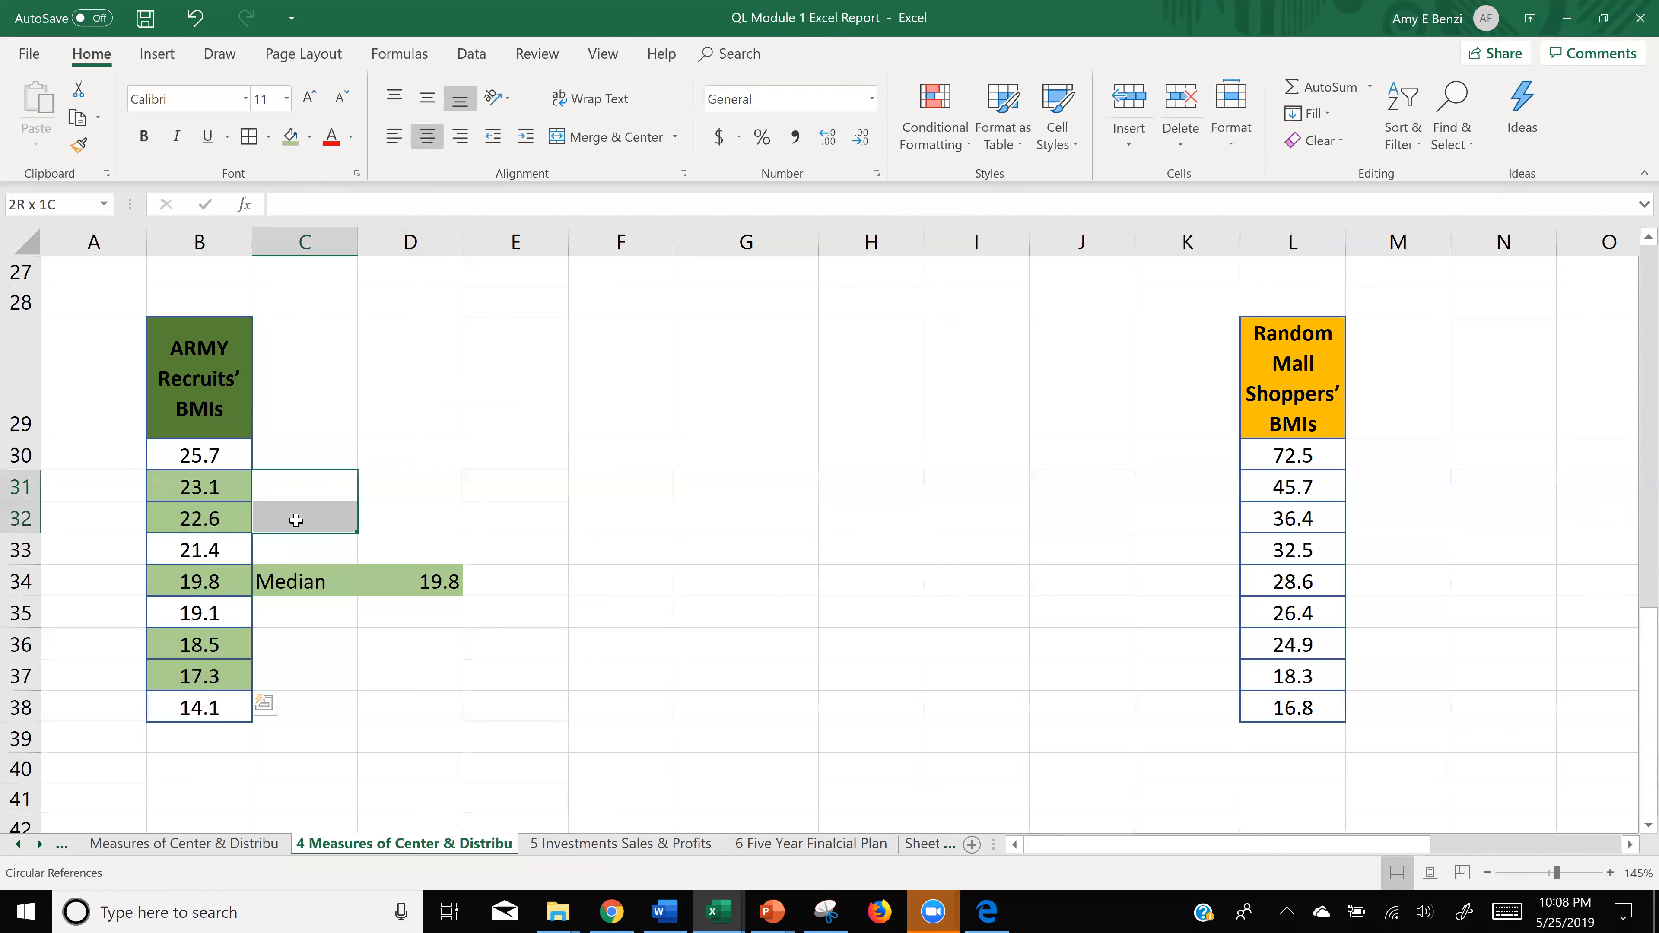
pyautogui.moveTo(296, 520); pyautogui.dragTo(296, 519)
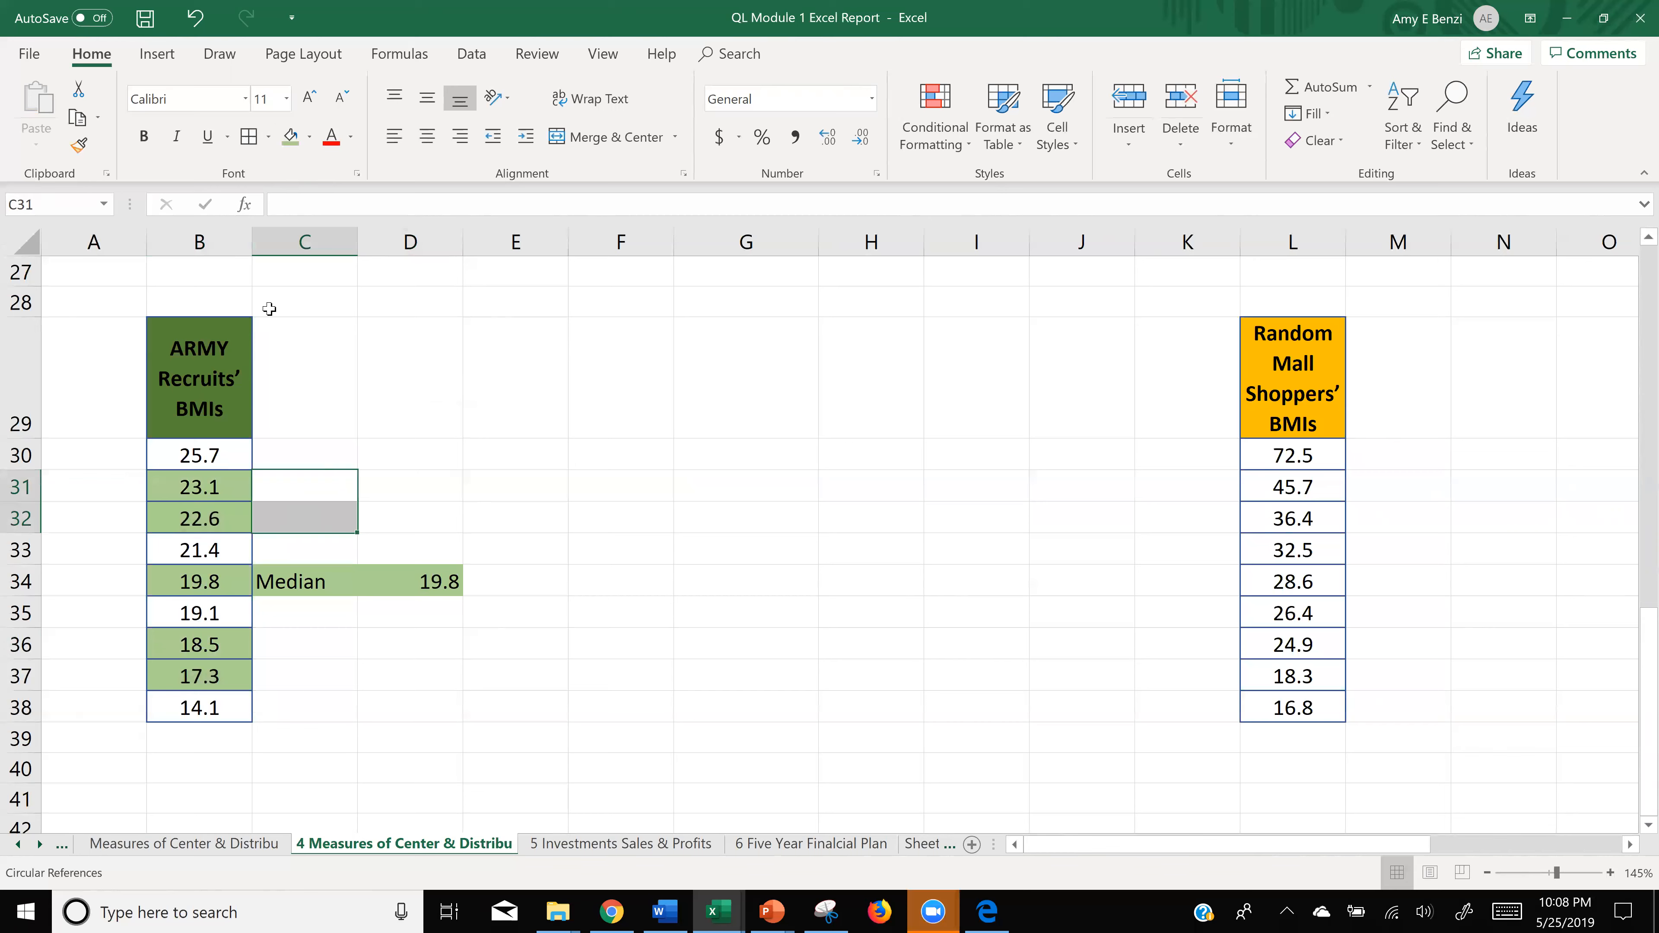
pyautogui.click(601, 144)
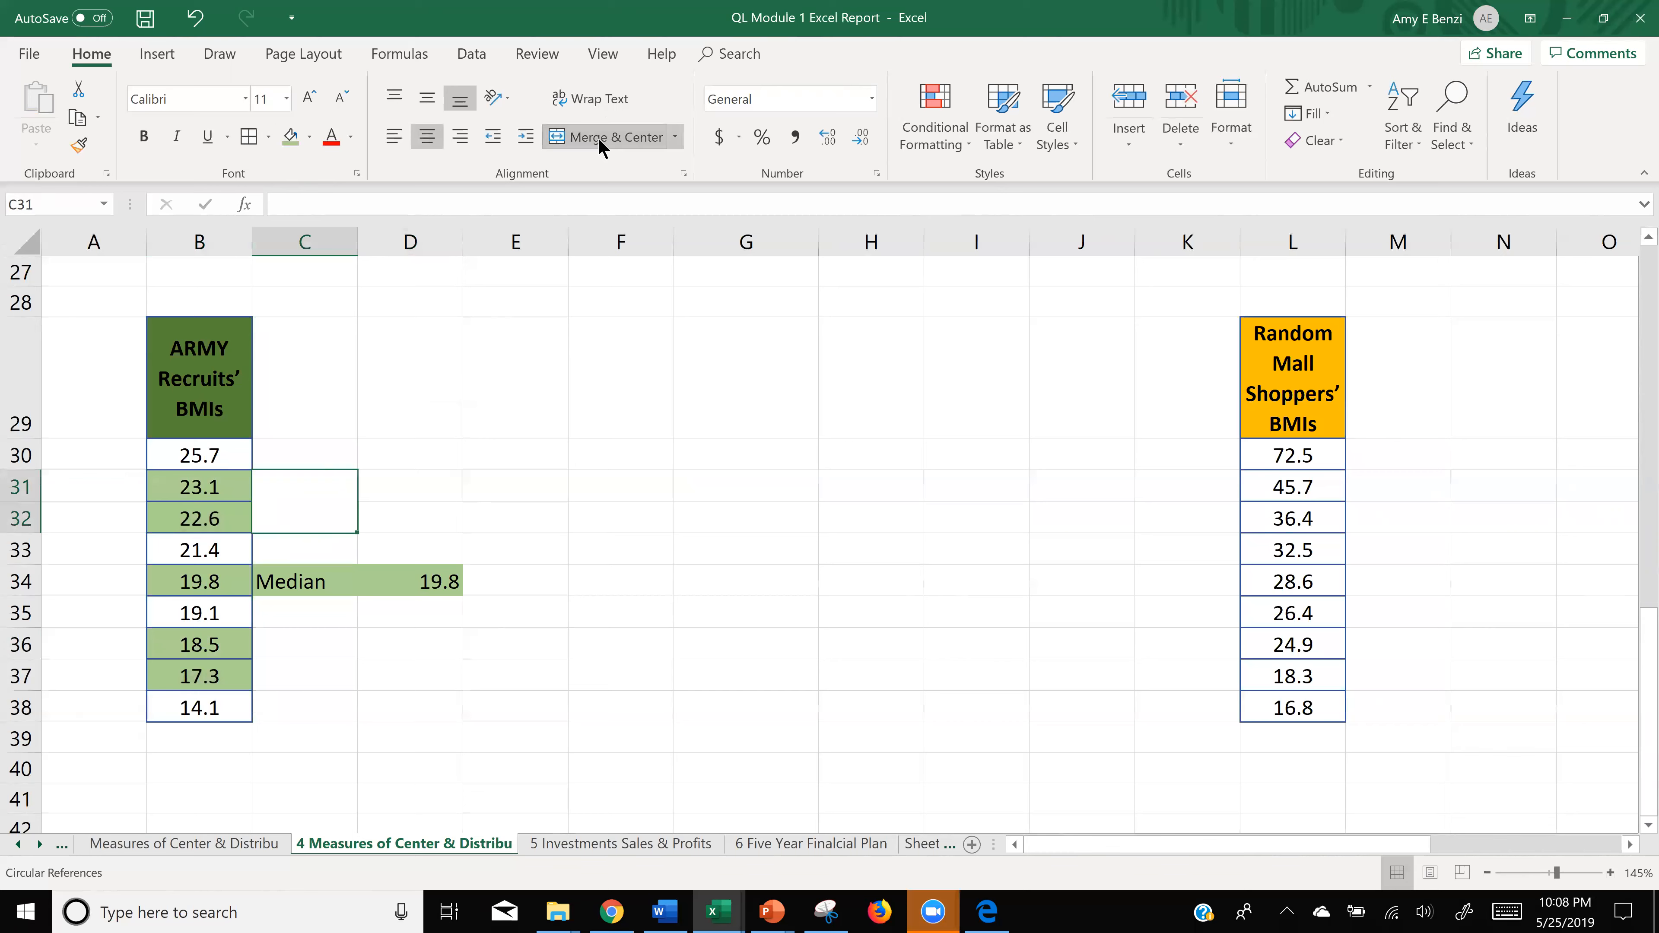
pyautogui.doubleClick(309, 494)
pyautogui.write('Q3')
pyautogui.press('Return')
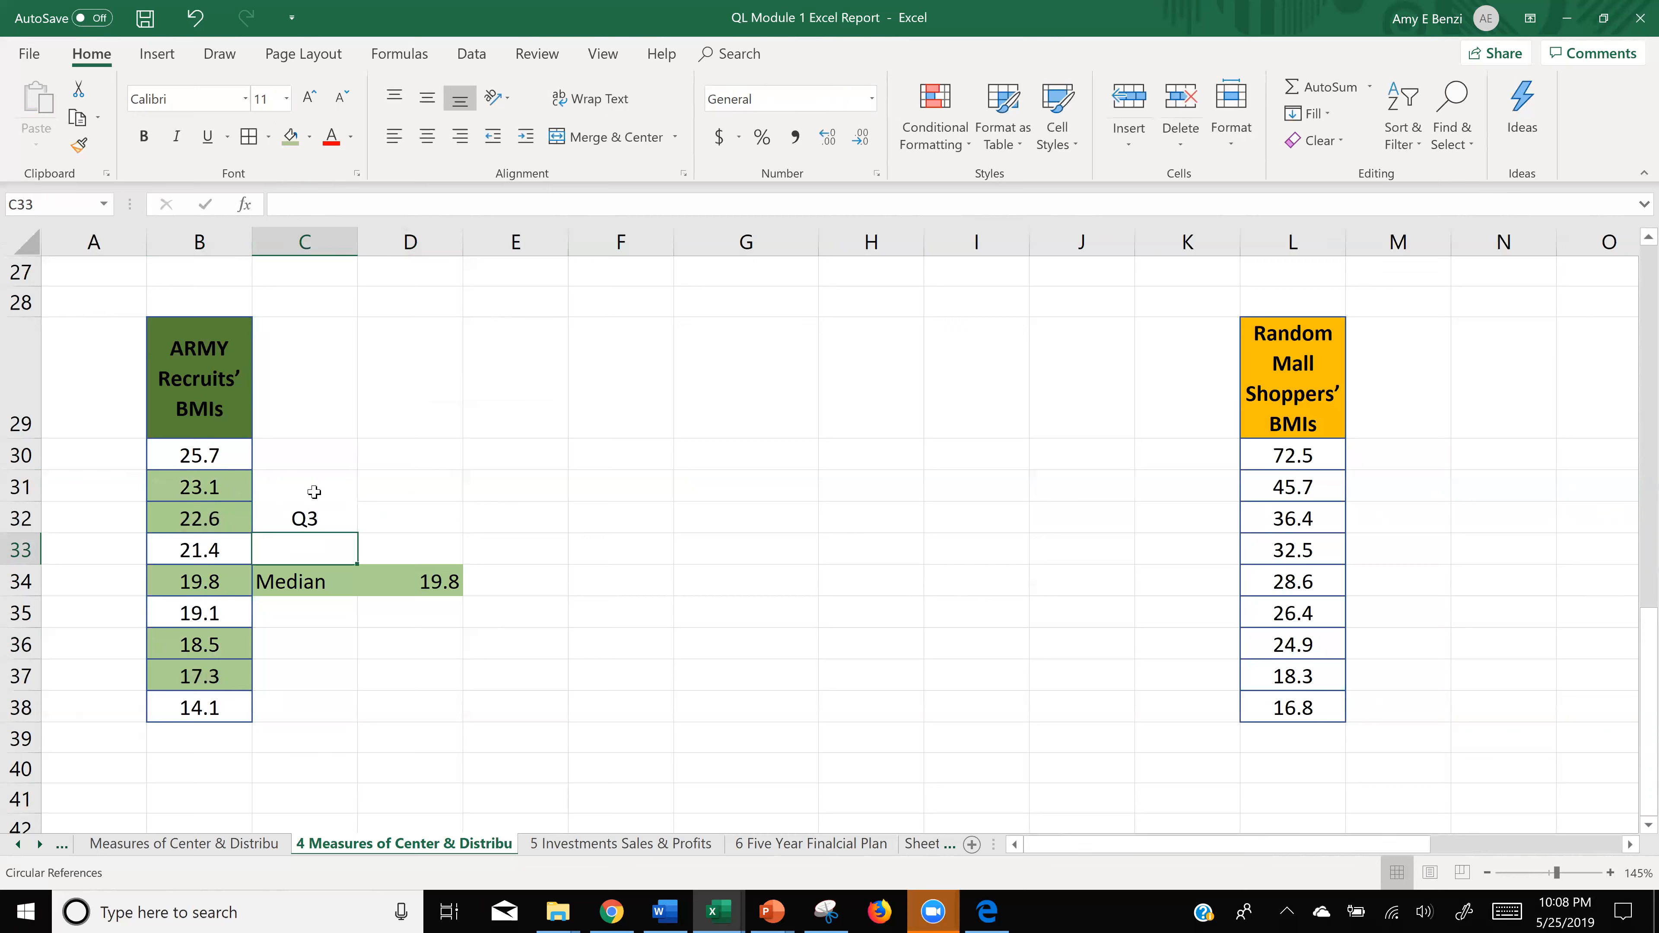
pyautogui.click(314, 492)
# - Merge and center D31:D32 and calculate Q3 there with =SUM(B31:B32)/2
pyautogui.moveTo(416, 487); pyautogui.dragTo(412, 517)
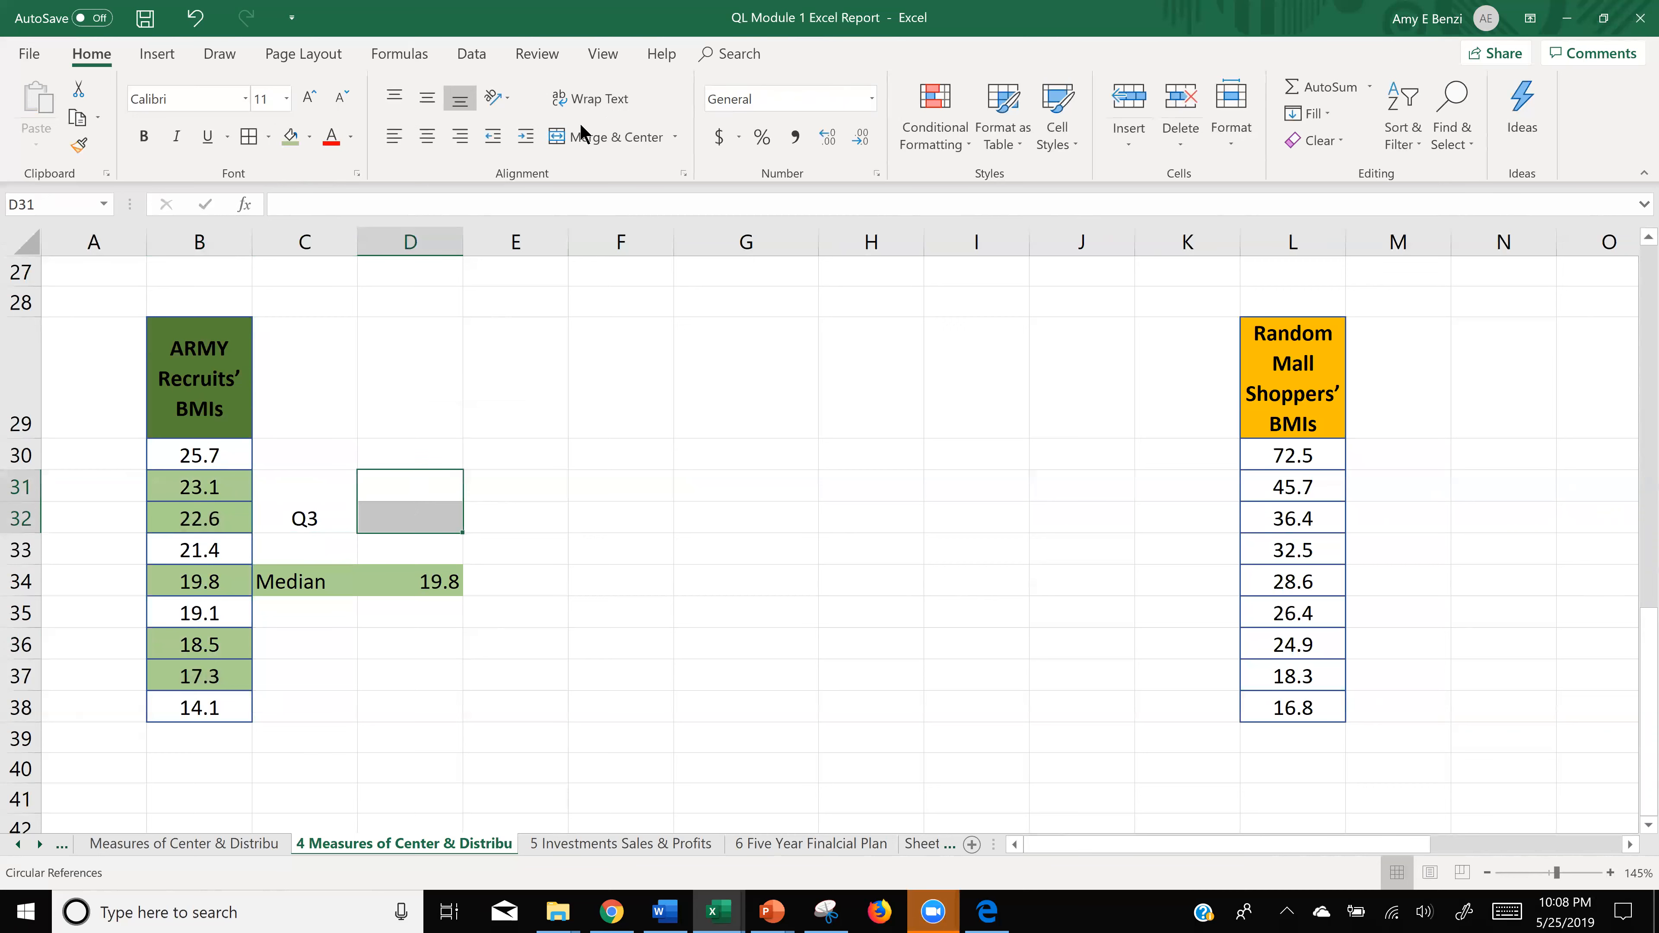
pyautogui.click(614, 136)
pyautogui.doubleClick(416, 521)
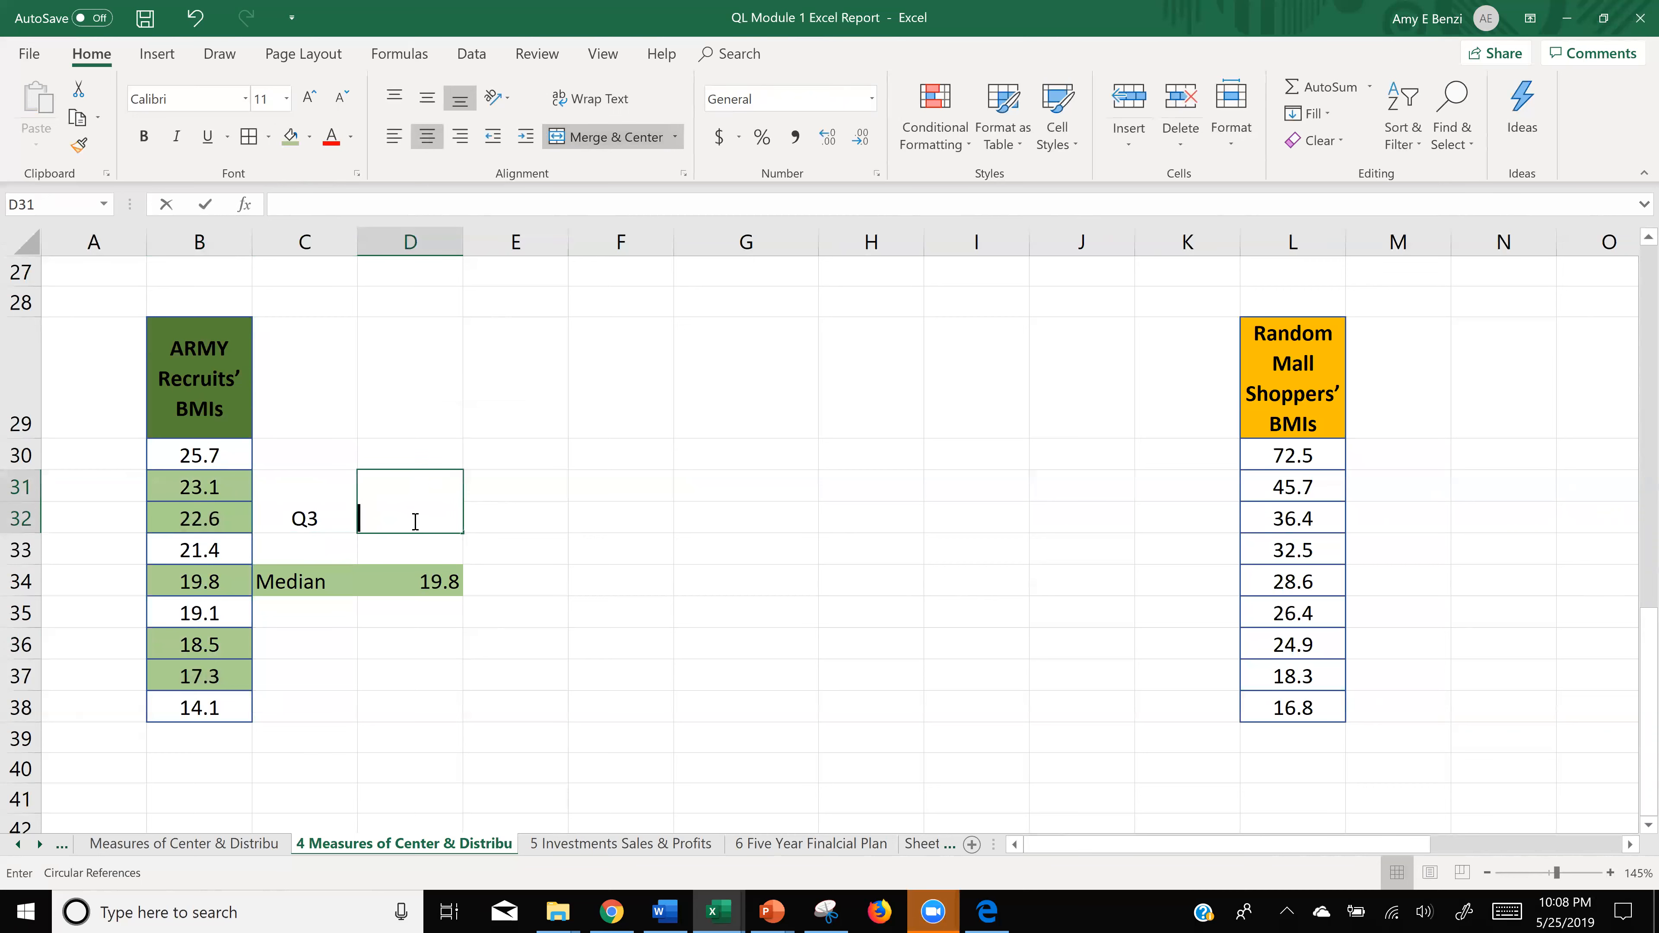
pyautogui.write('=')
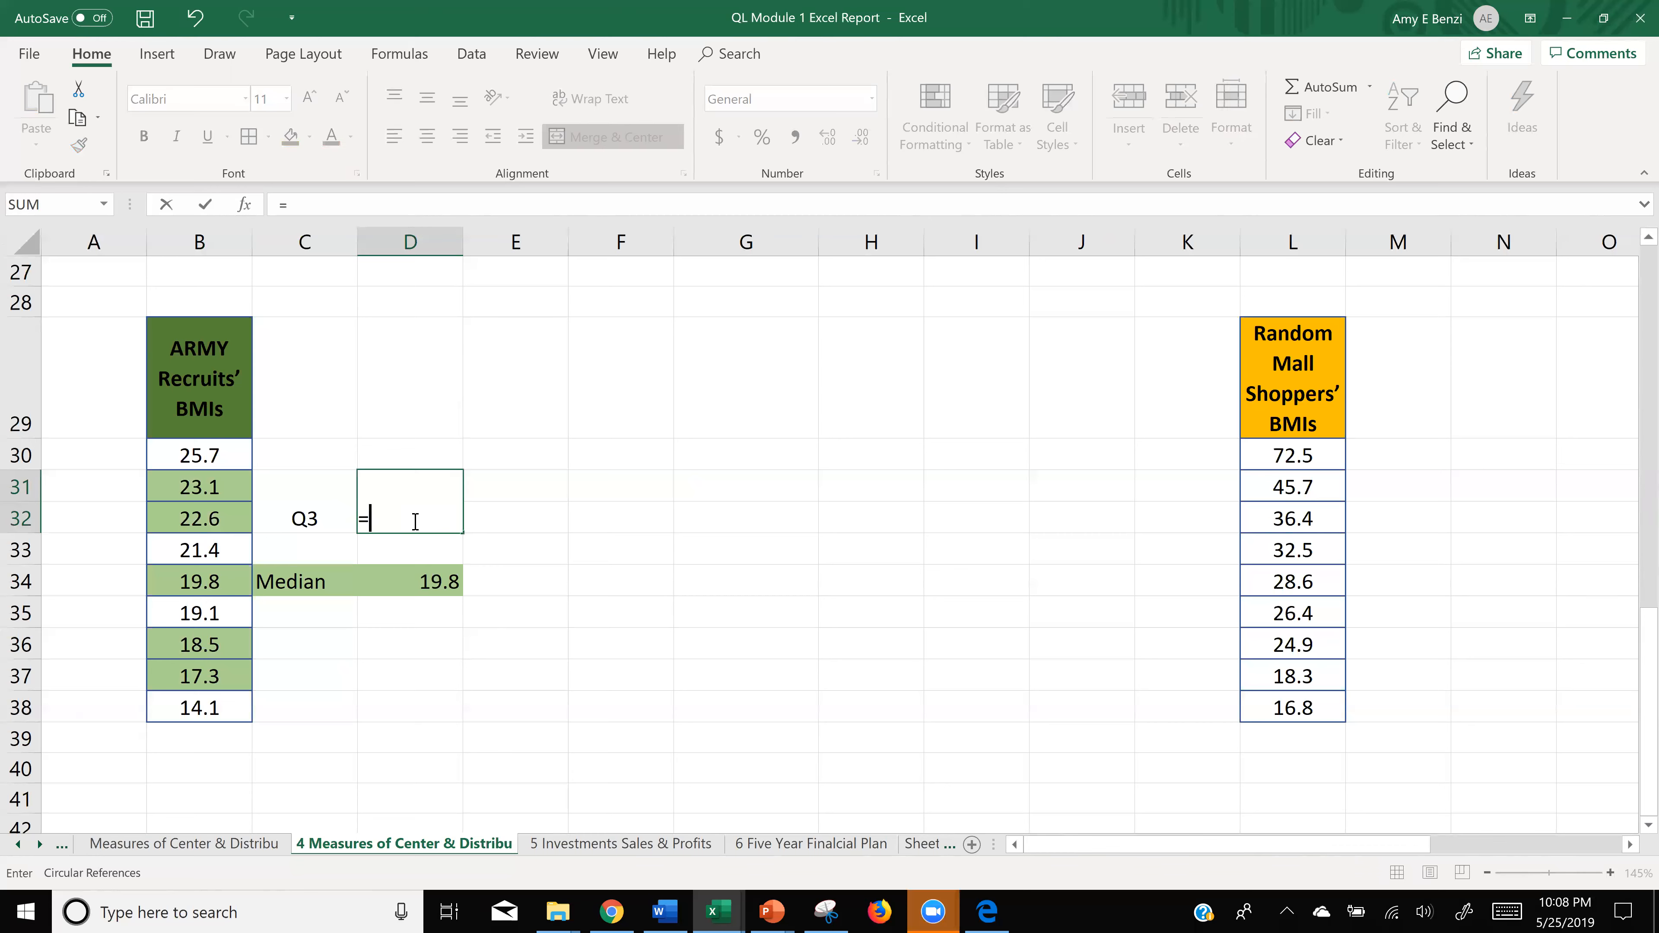
pyautogui.write('sum')
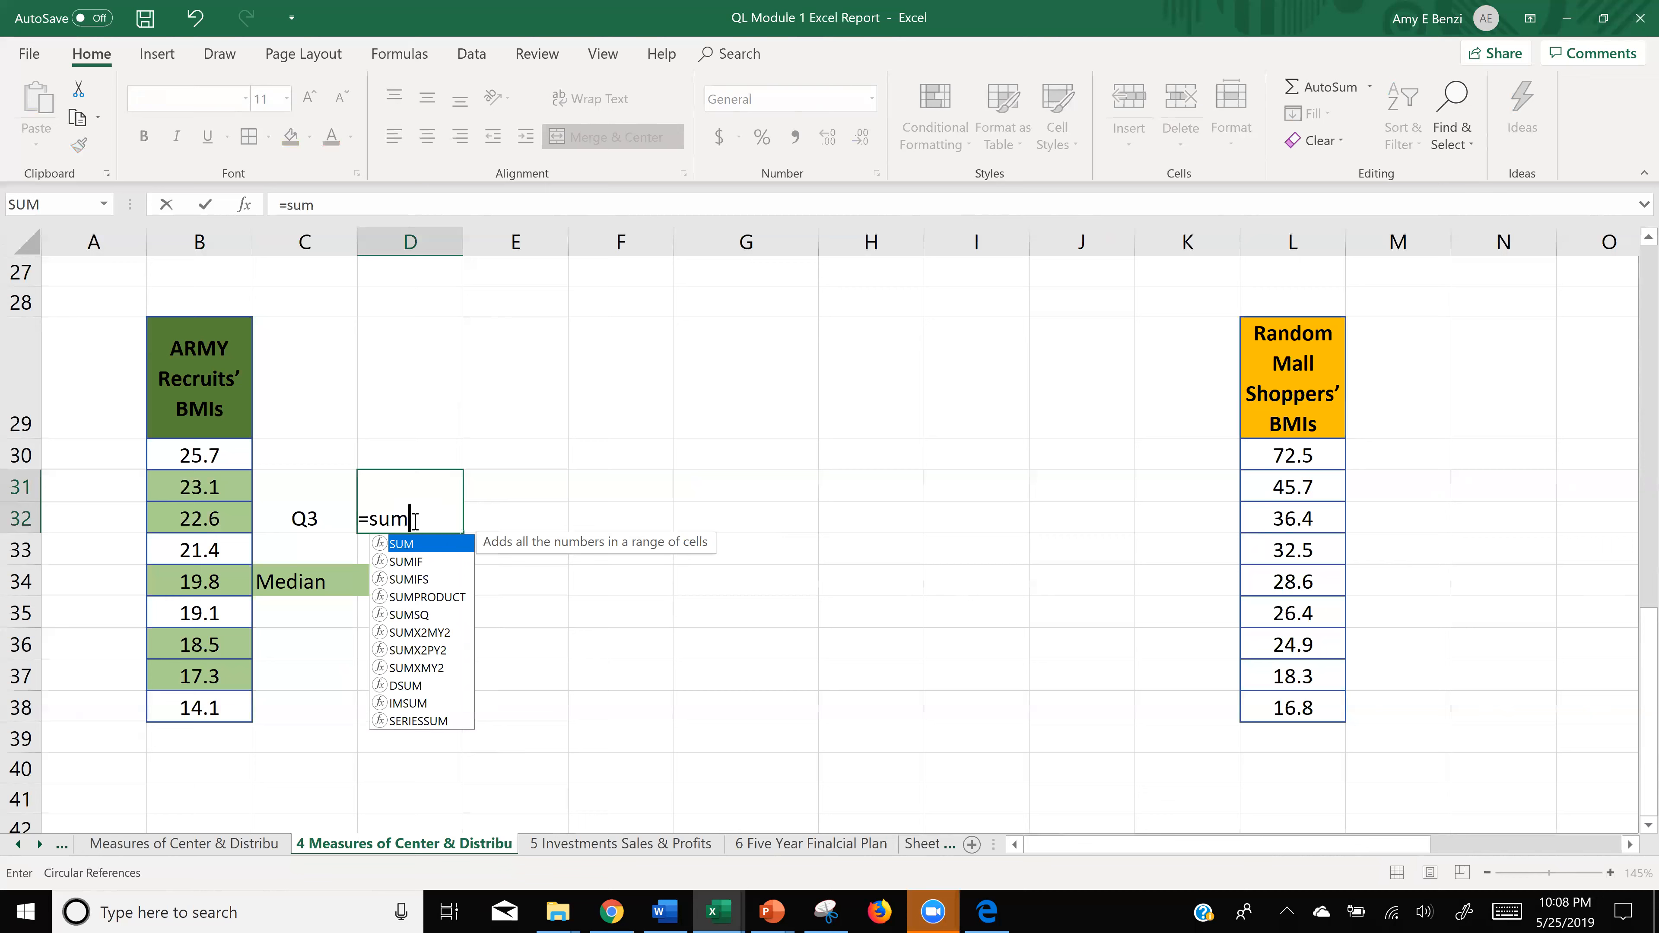
pyautogui.doubleClick(397, 548)
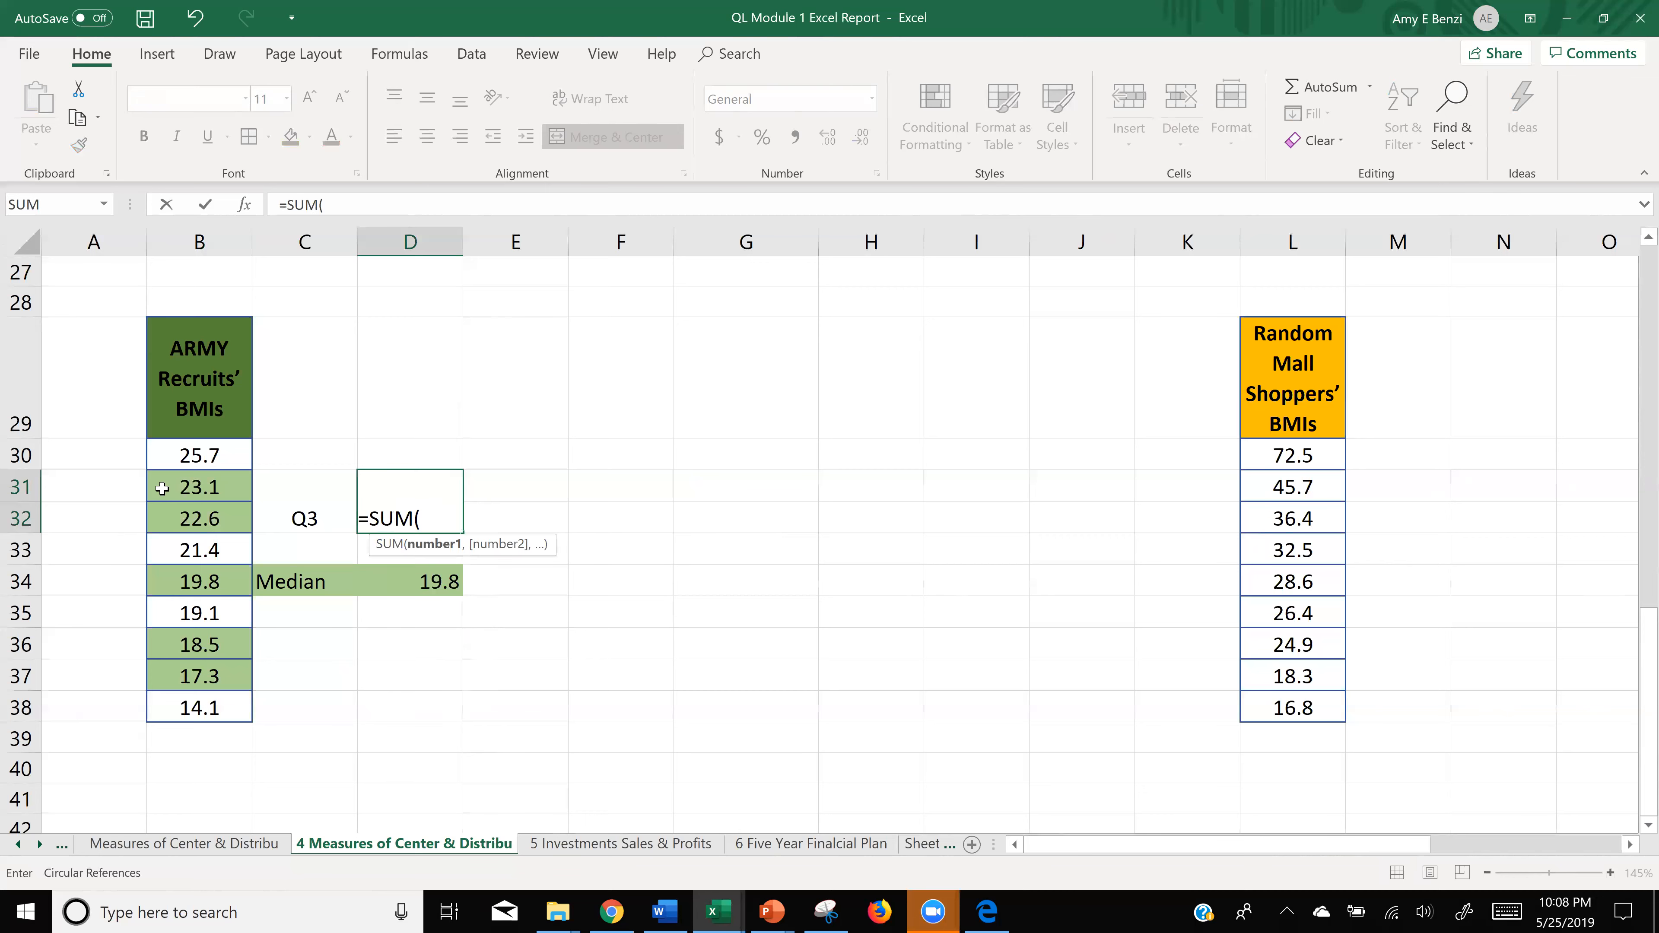
pyautogui.moveTo(200, 494); pyautogui.dragTo(200, 520)
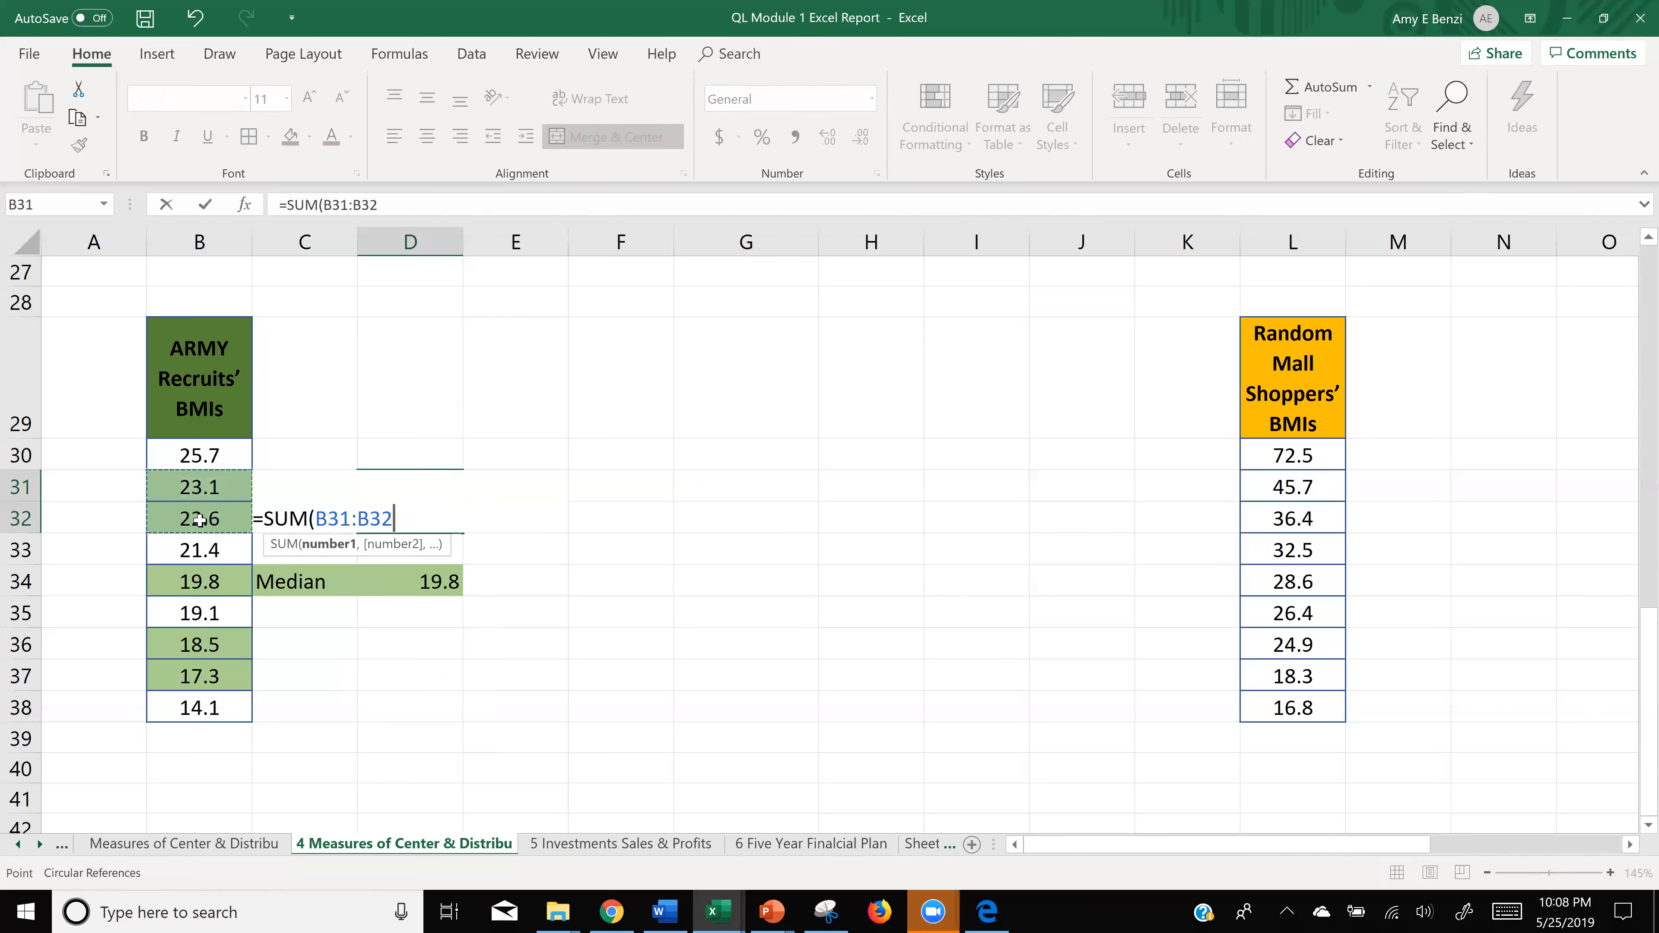
pyautogui.write(')')
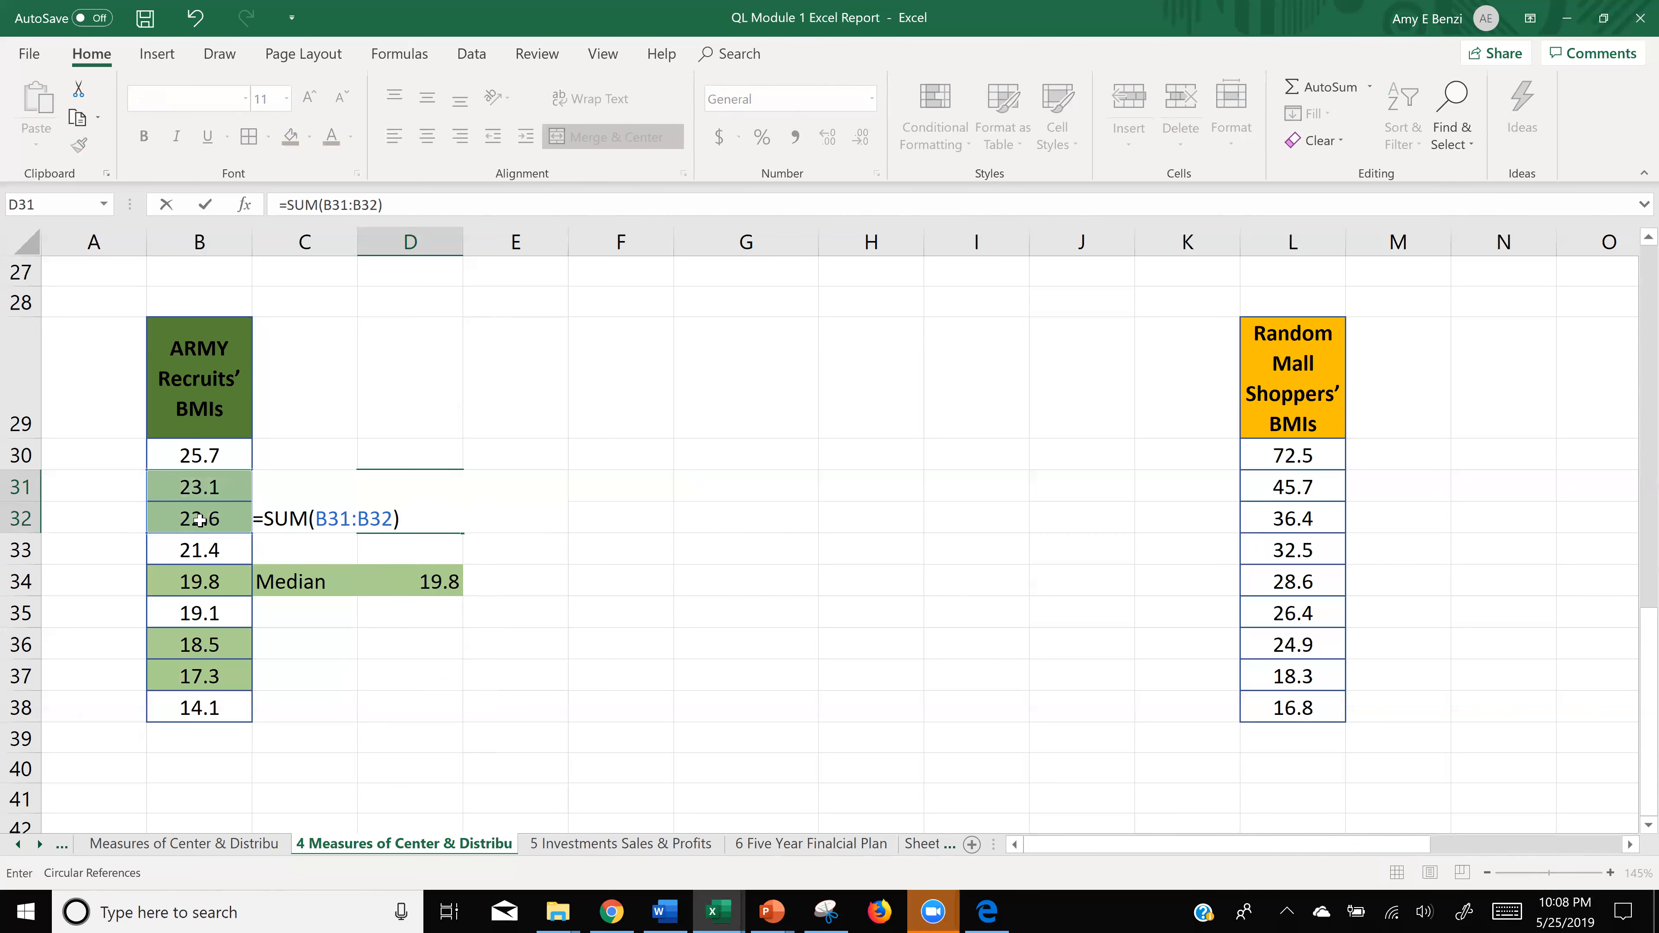
pyautogui.write('/2')
pyautogui.press('Return')
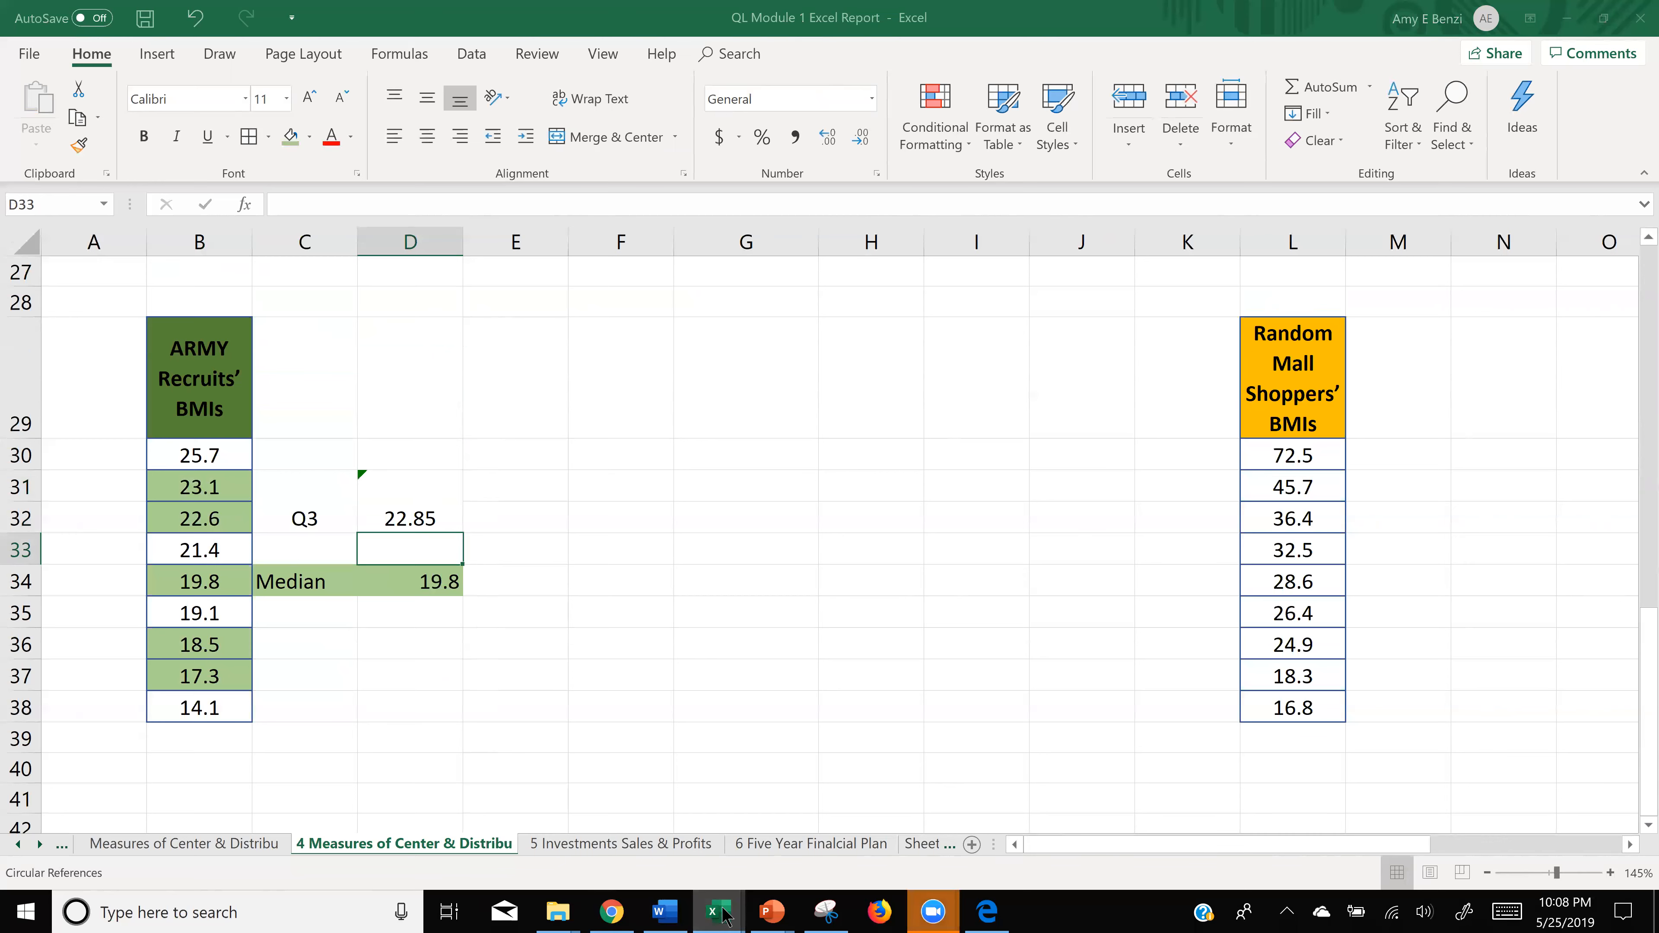
# - Switch to the sample Module 1 QL 4841 s2019 workbook to consult its section on distributions of data
pyautogui.moveTo(723, 916)
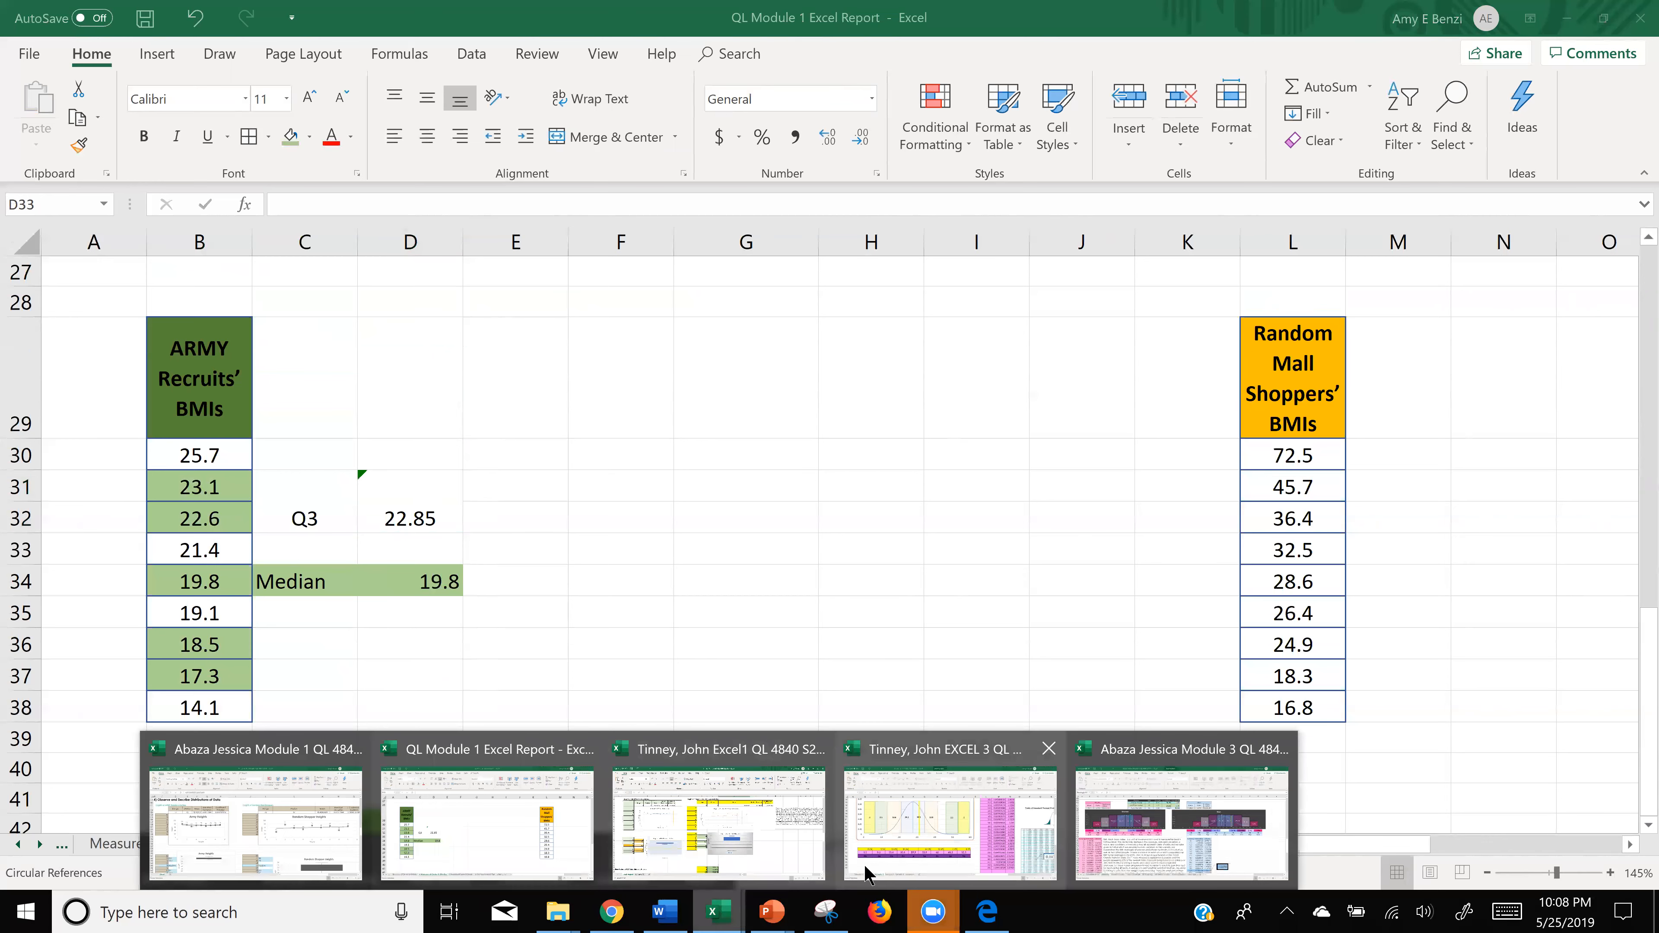
pyautogui.click(884, 853)
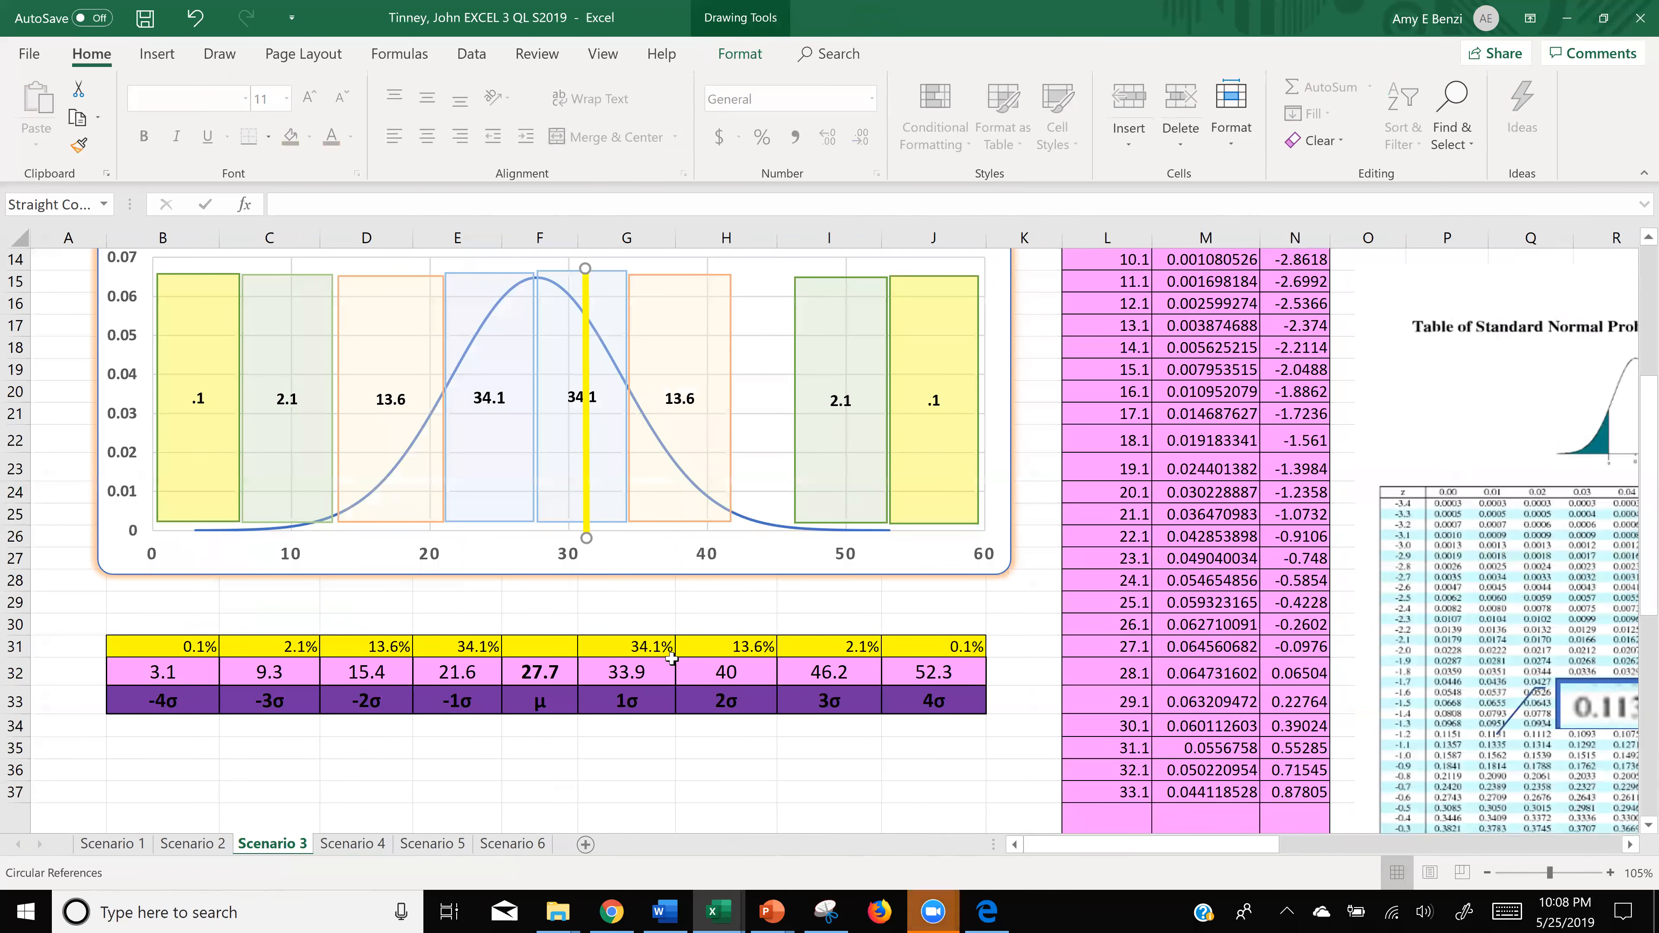
pyautogui.moveTo(718, 913)
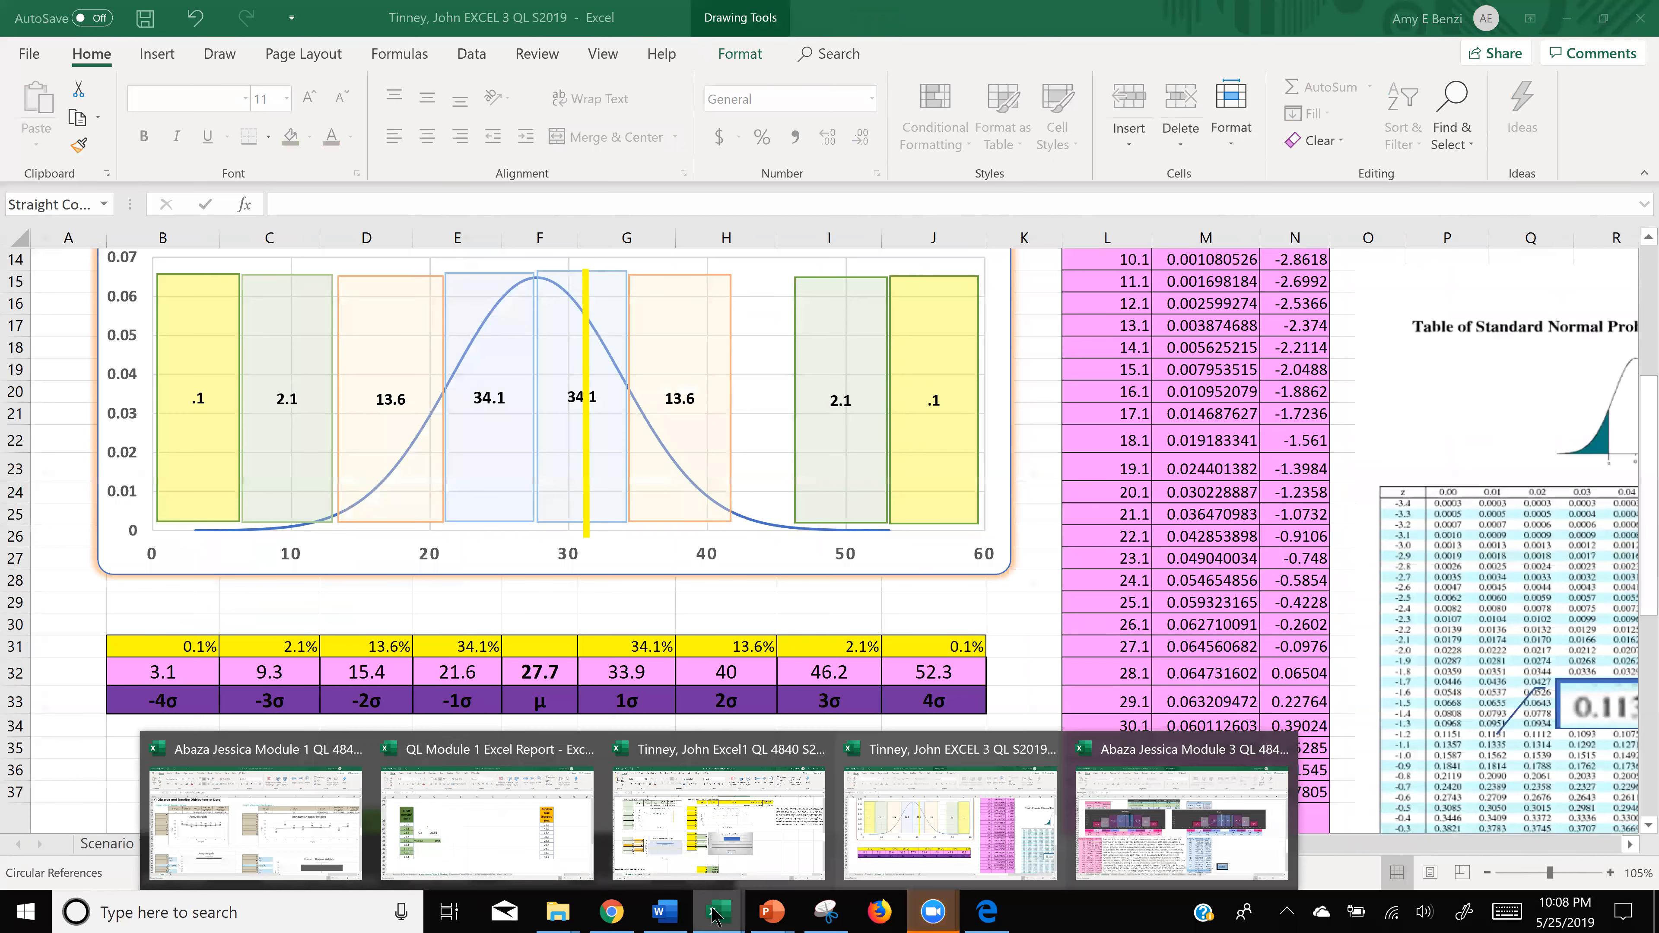
pyautogui.click(282, 840)
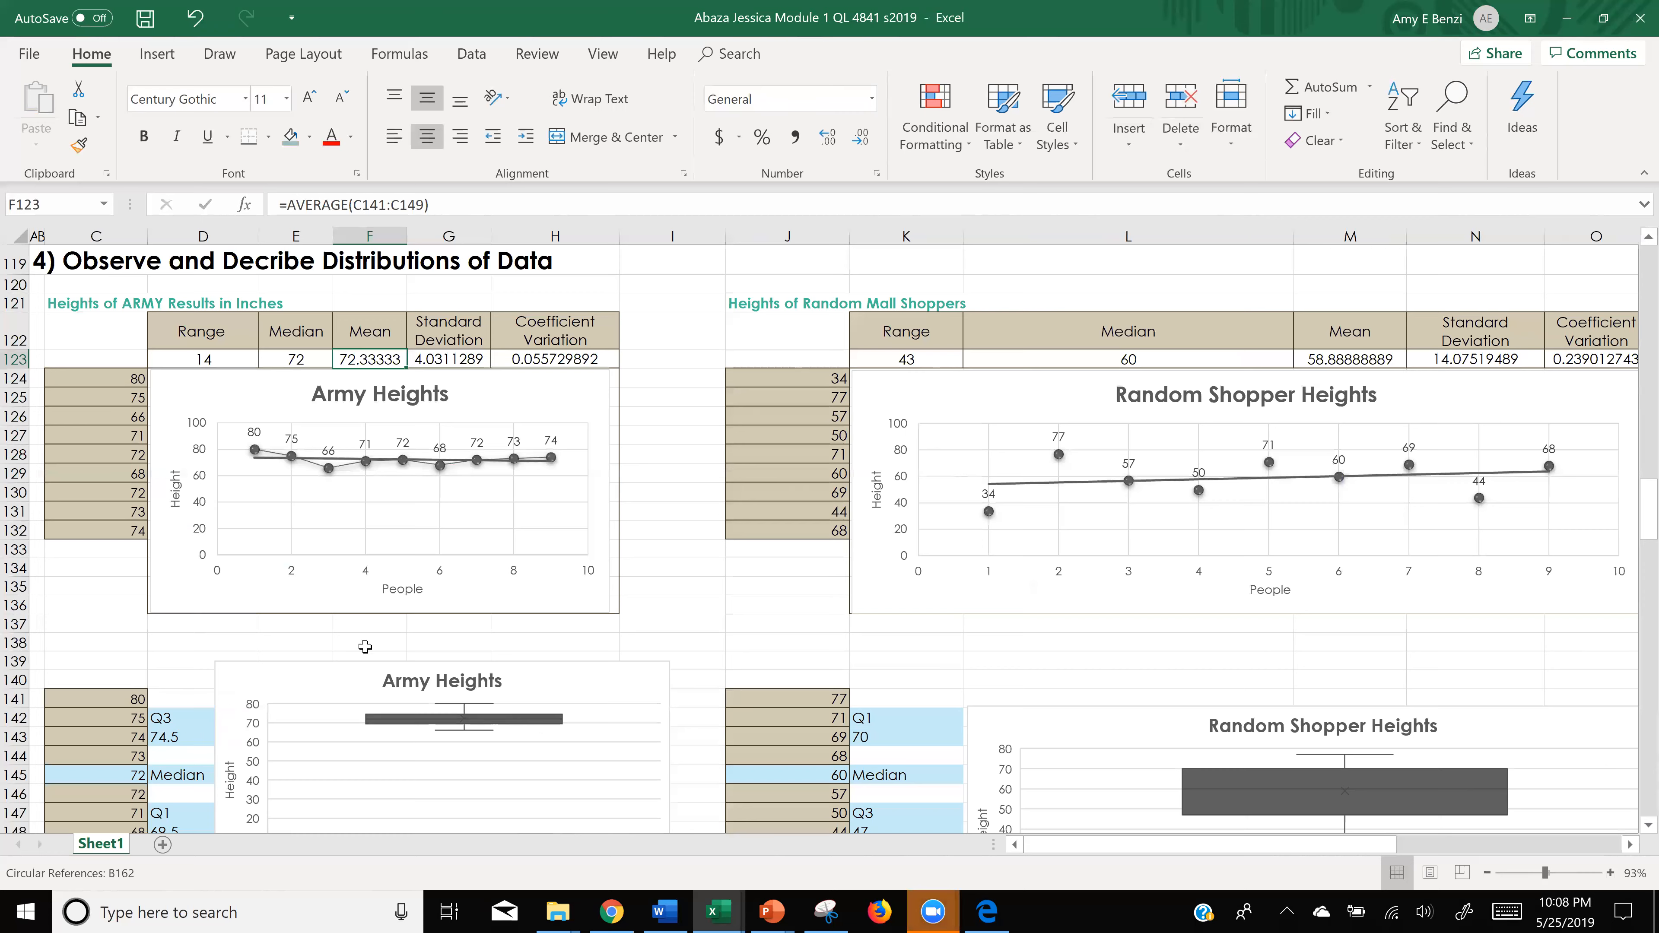
# - Examine the Q3 formula in D143 beside the sorted Army heights and the cells it averages
pyautogui.scroll(-5, 723, 526)
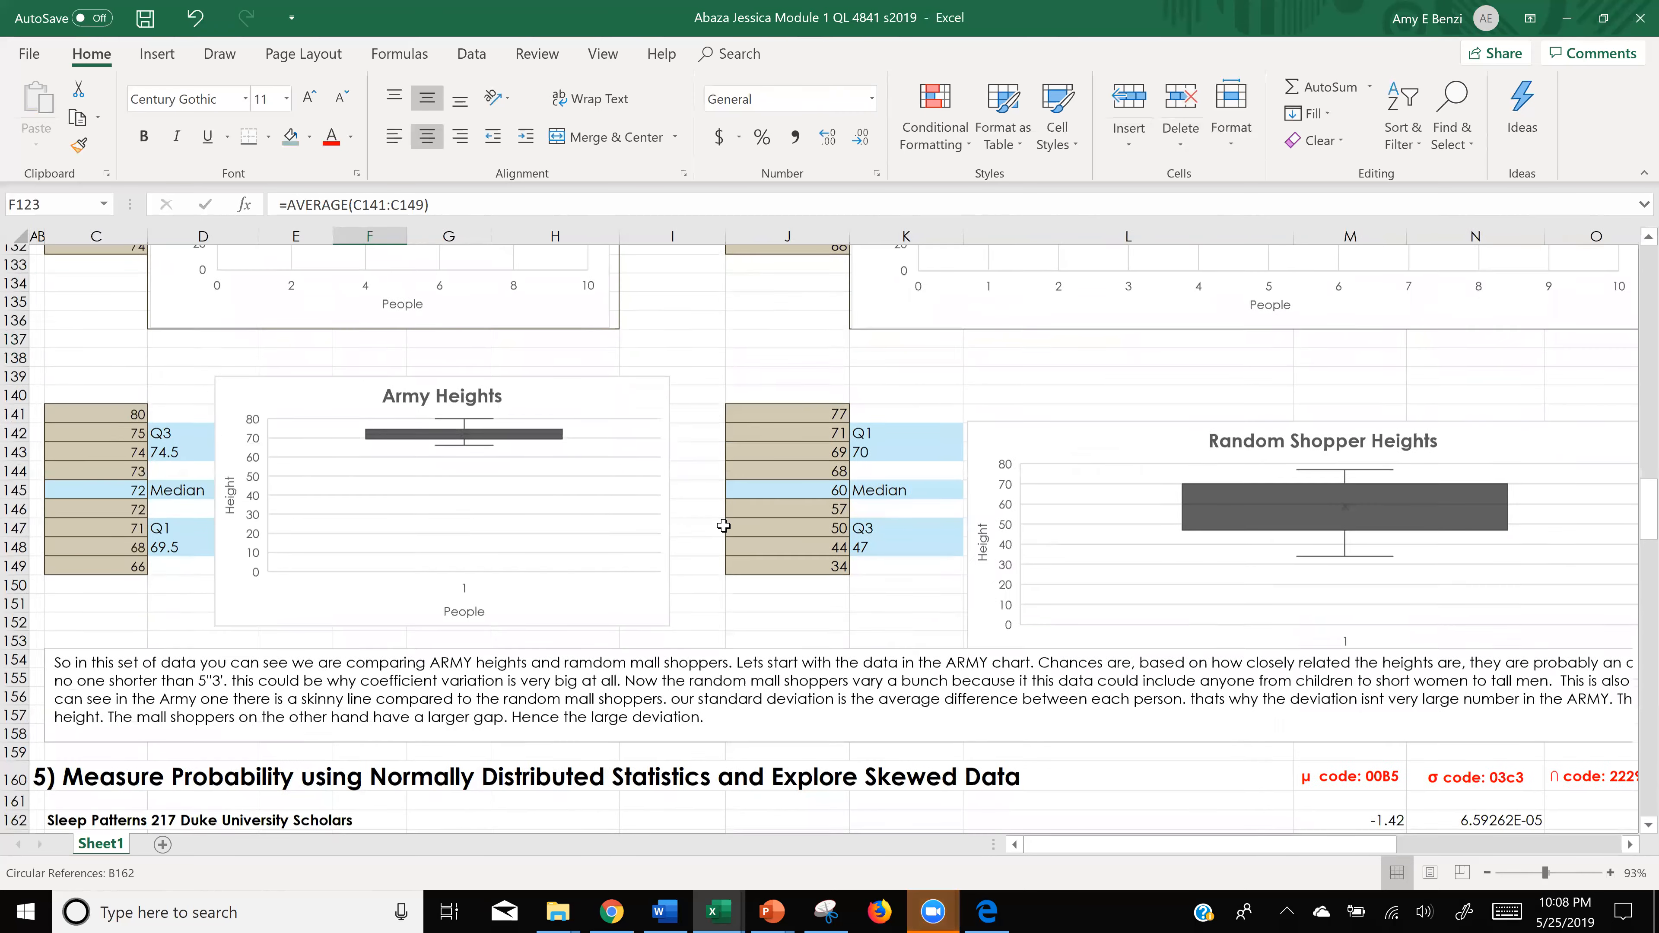
pyautogui.keyDown('ctrl'); pyautogui.scroll(13, 247, 453); pyautogui.keyUp('ctrl')
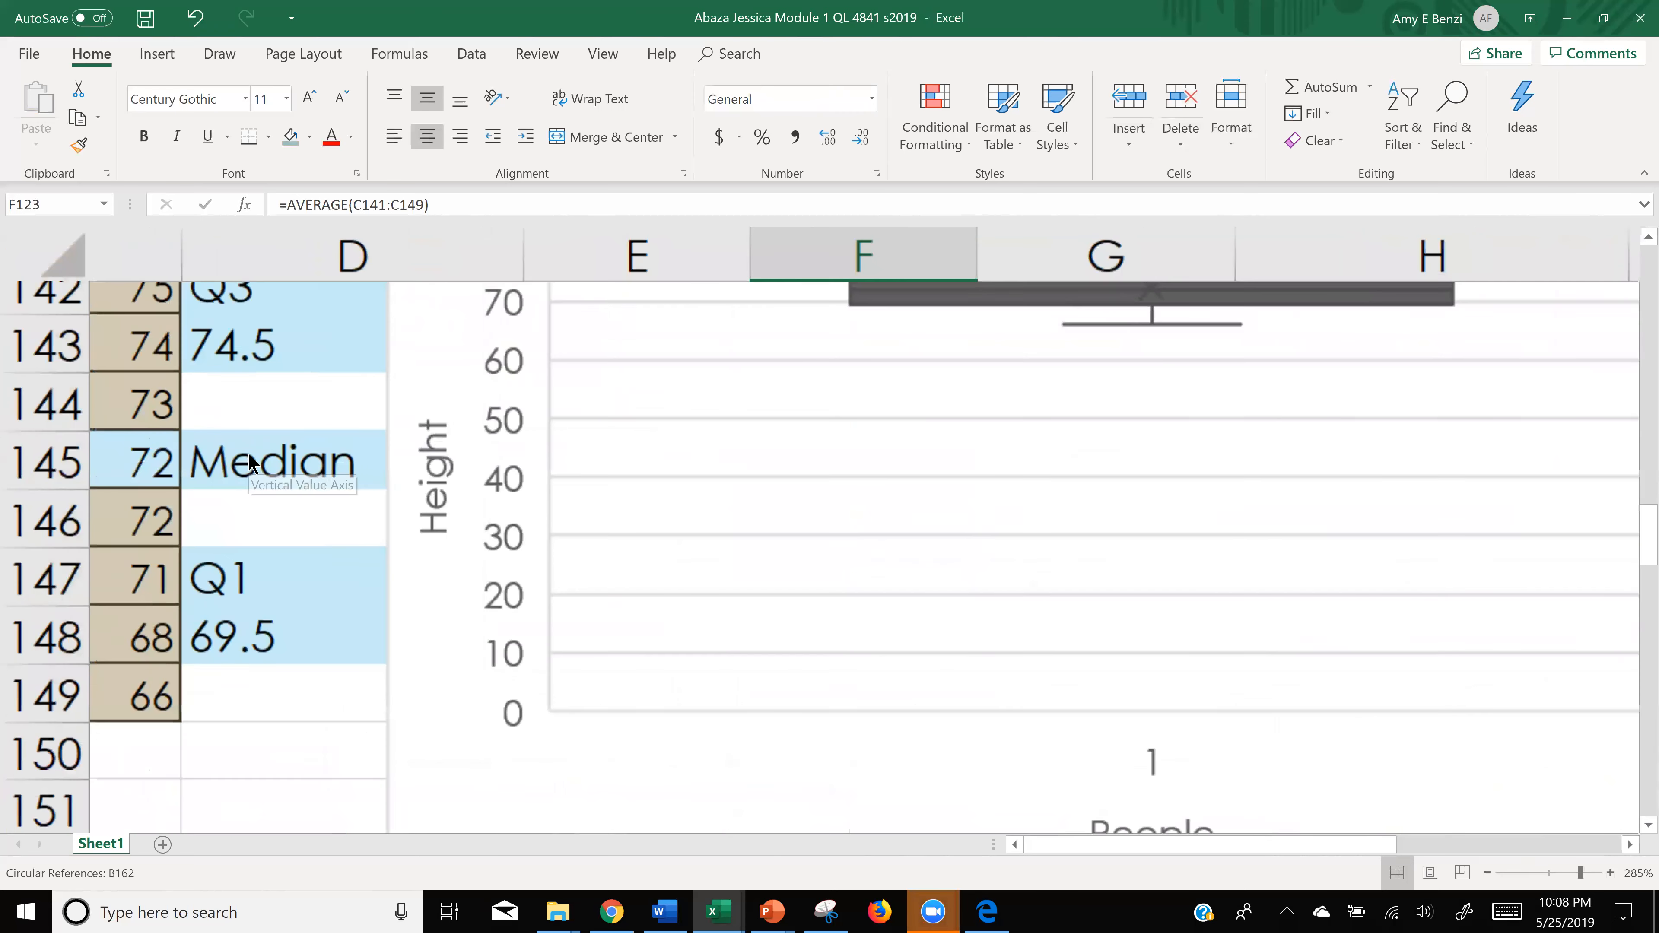
pyautogui.scroll(1, 118, 466)
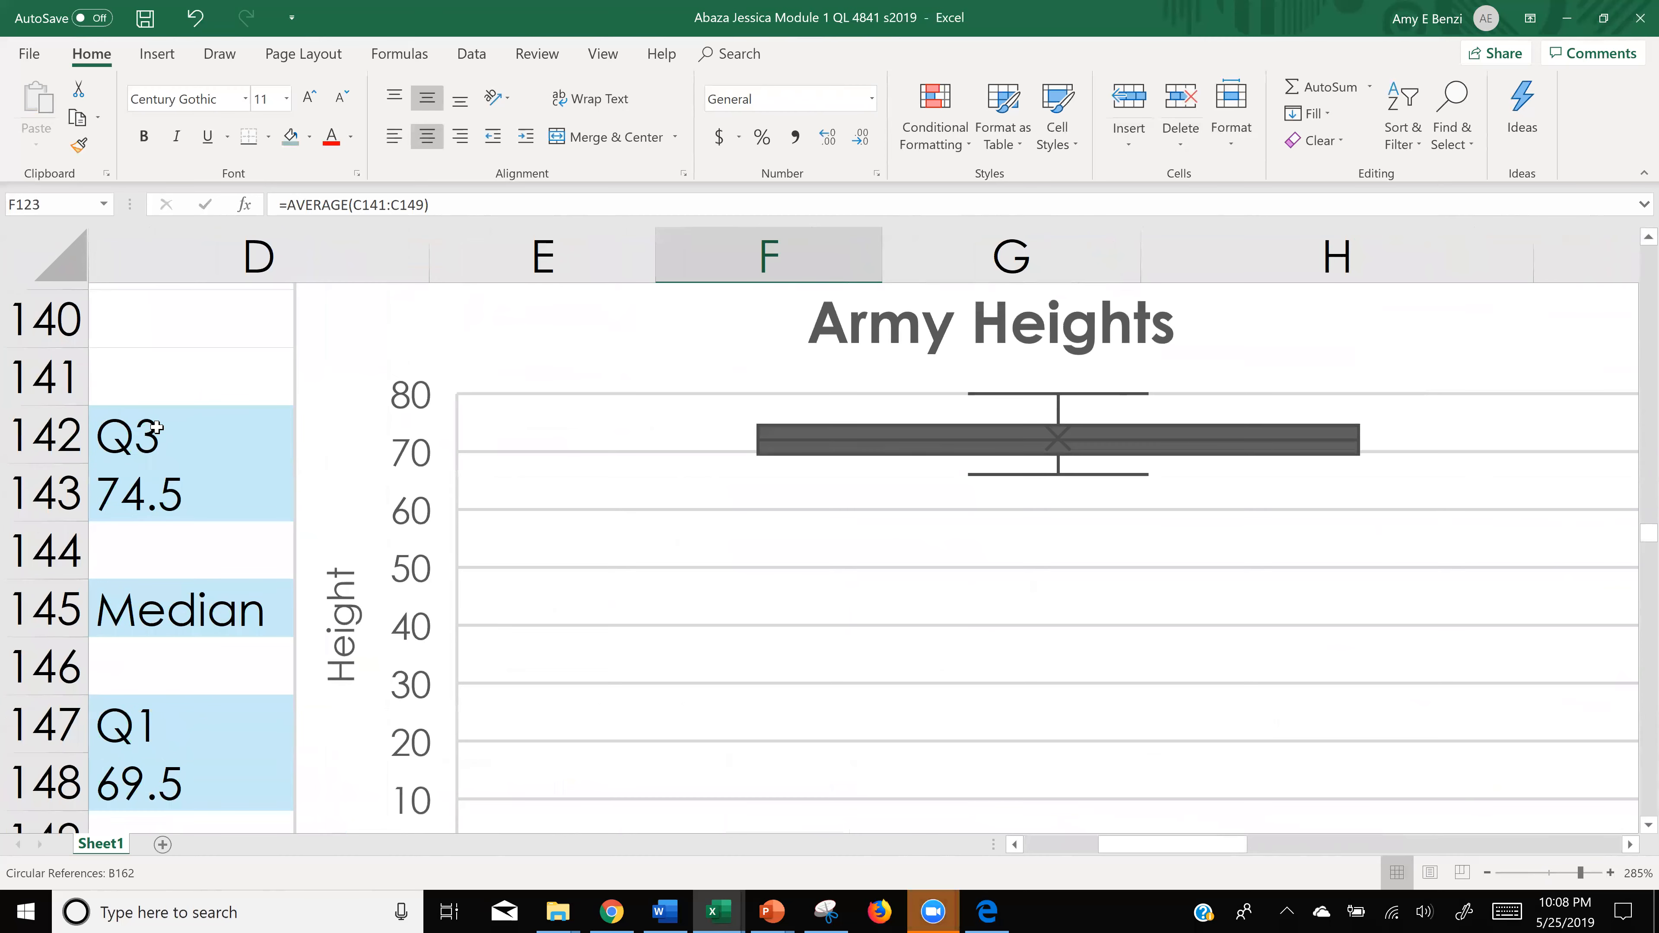
pyautogui.doubleClick(157, 428)
pyautogui.click(163, 489)
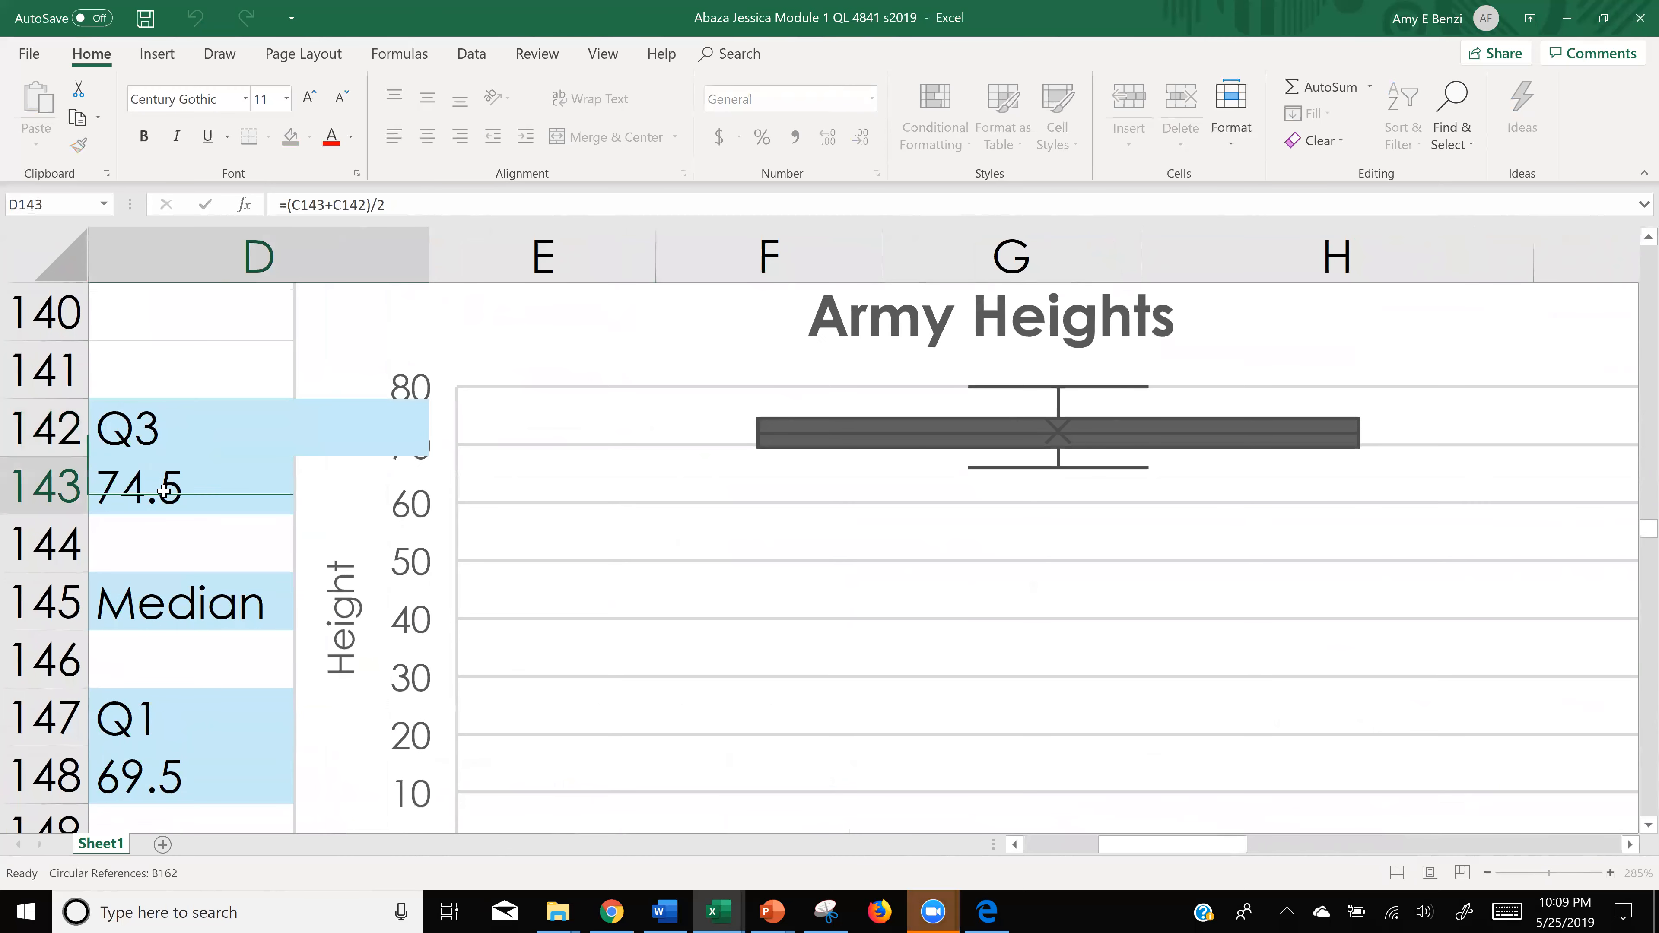
pyautogui.doubleClick(163, 489)
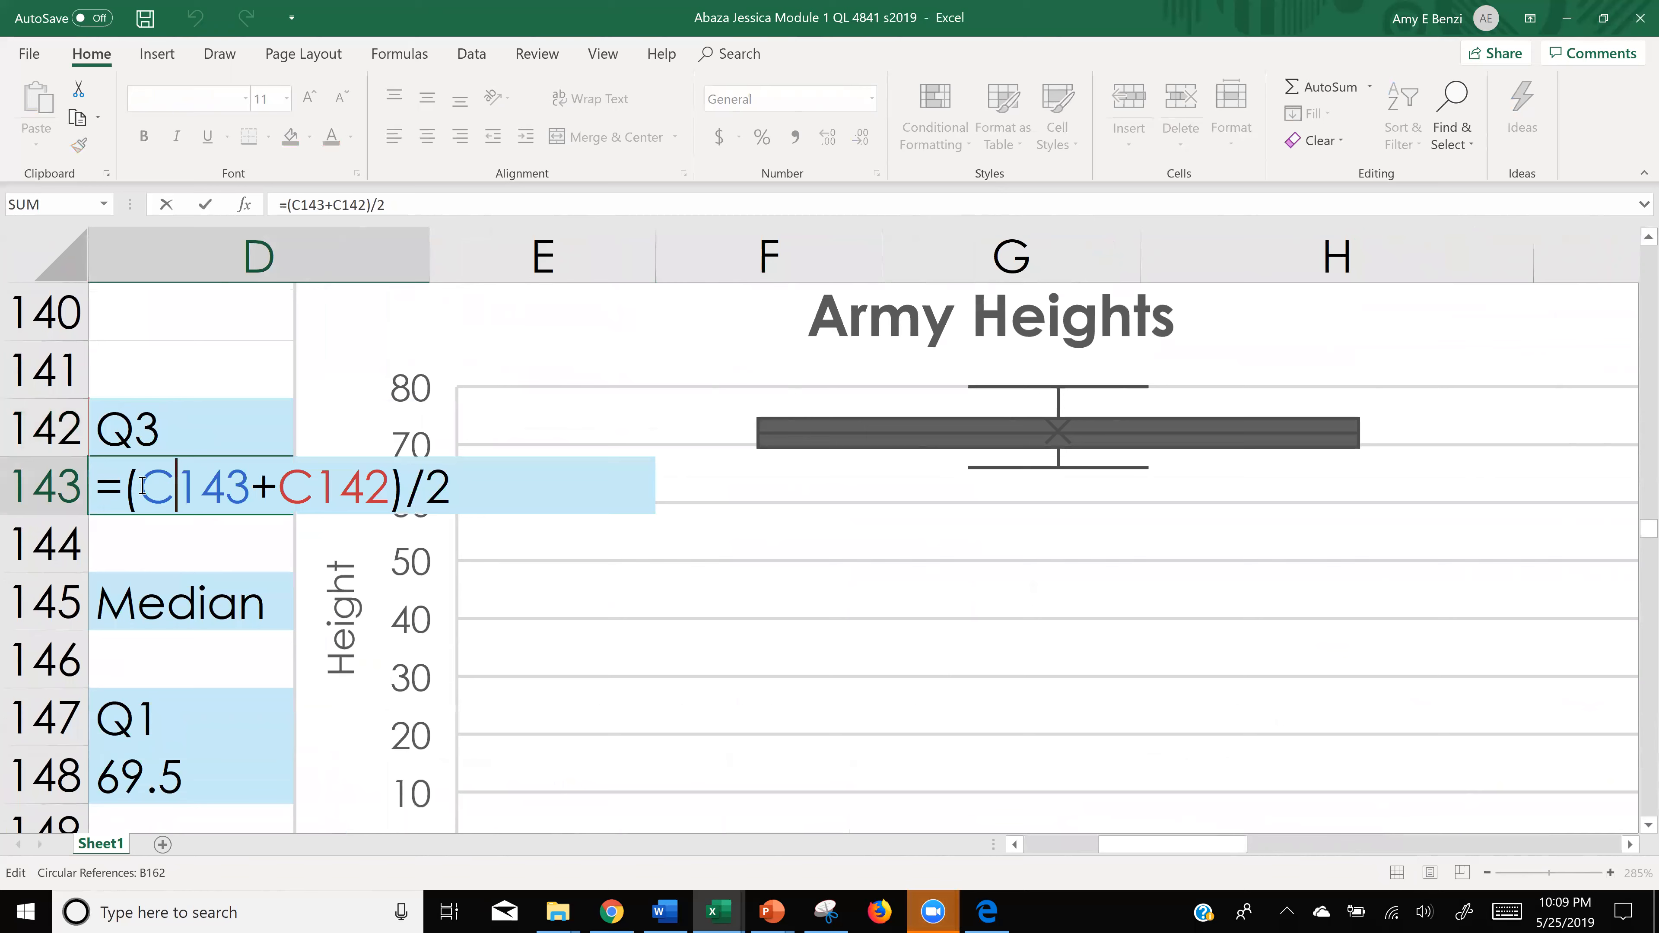
pyautogui.moveTo(1181, 845); pyautogui.dragTo(1057, 854)
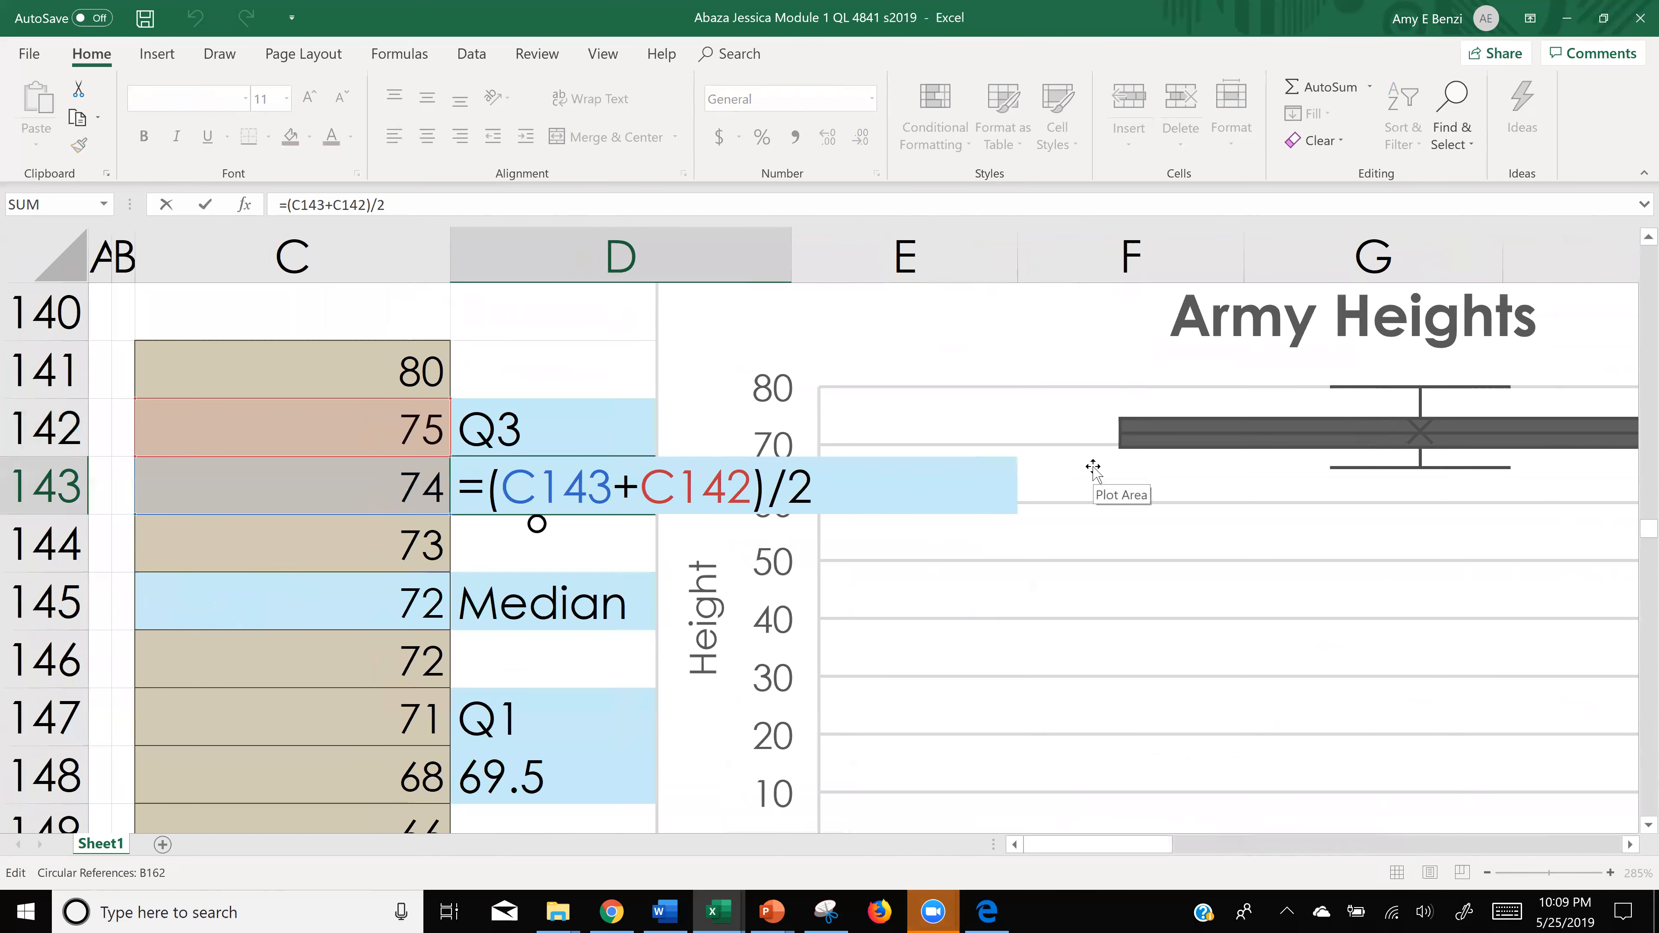
pyautogui.press('Return')
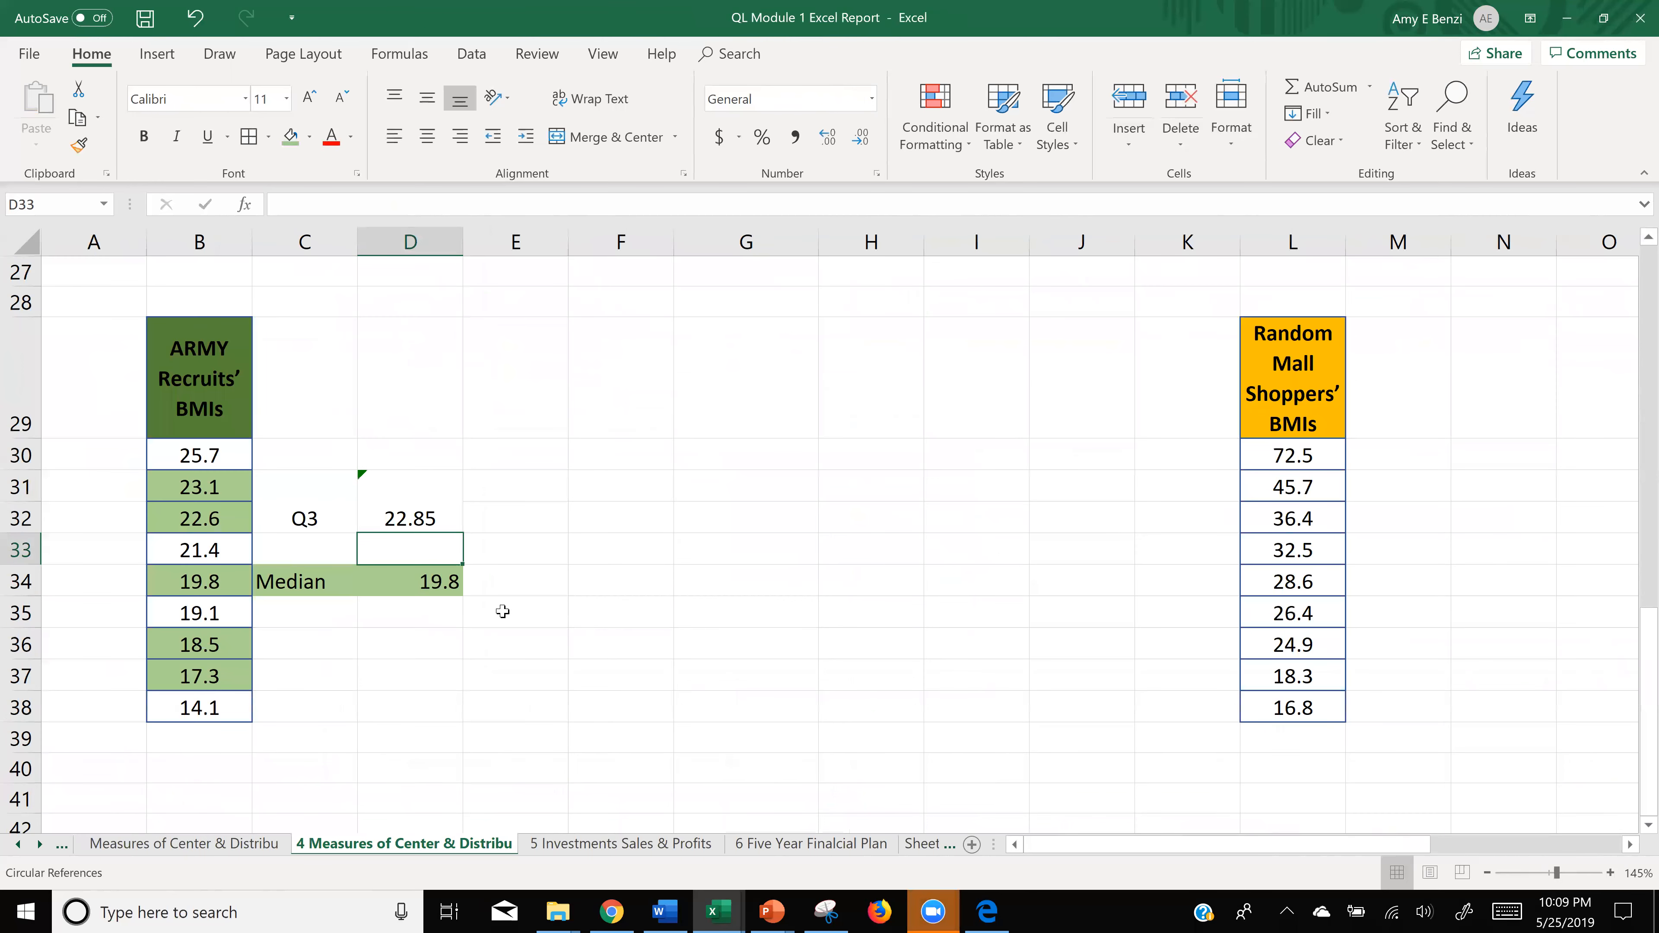
# - In the report workbook, middle-align the Q3 label and value in C31:D32 vertically and fill them light green
pyautogui.moveTo(304, 515); pyautogui.dragTo(385, 516)
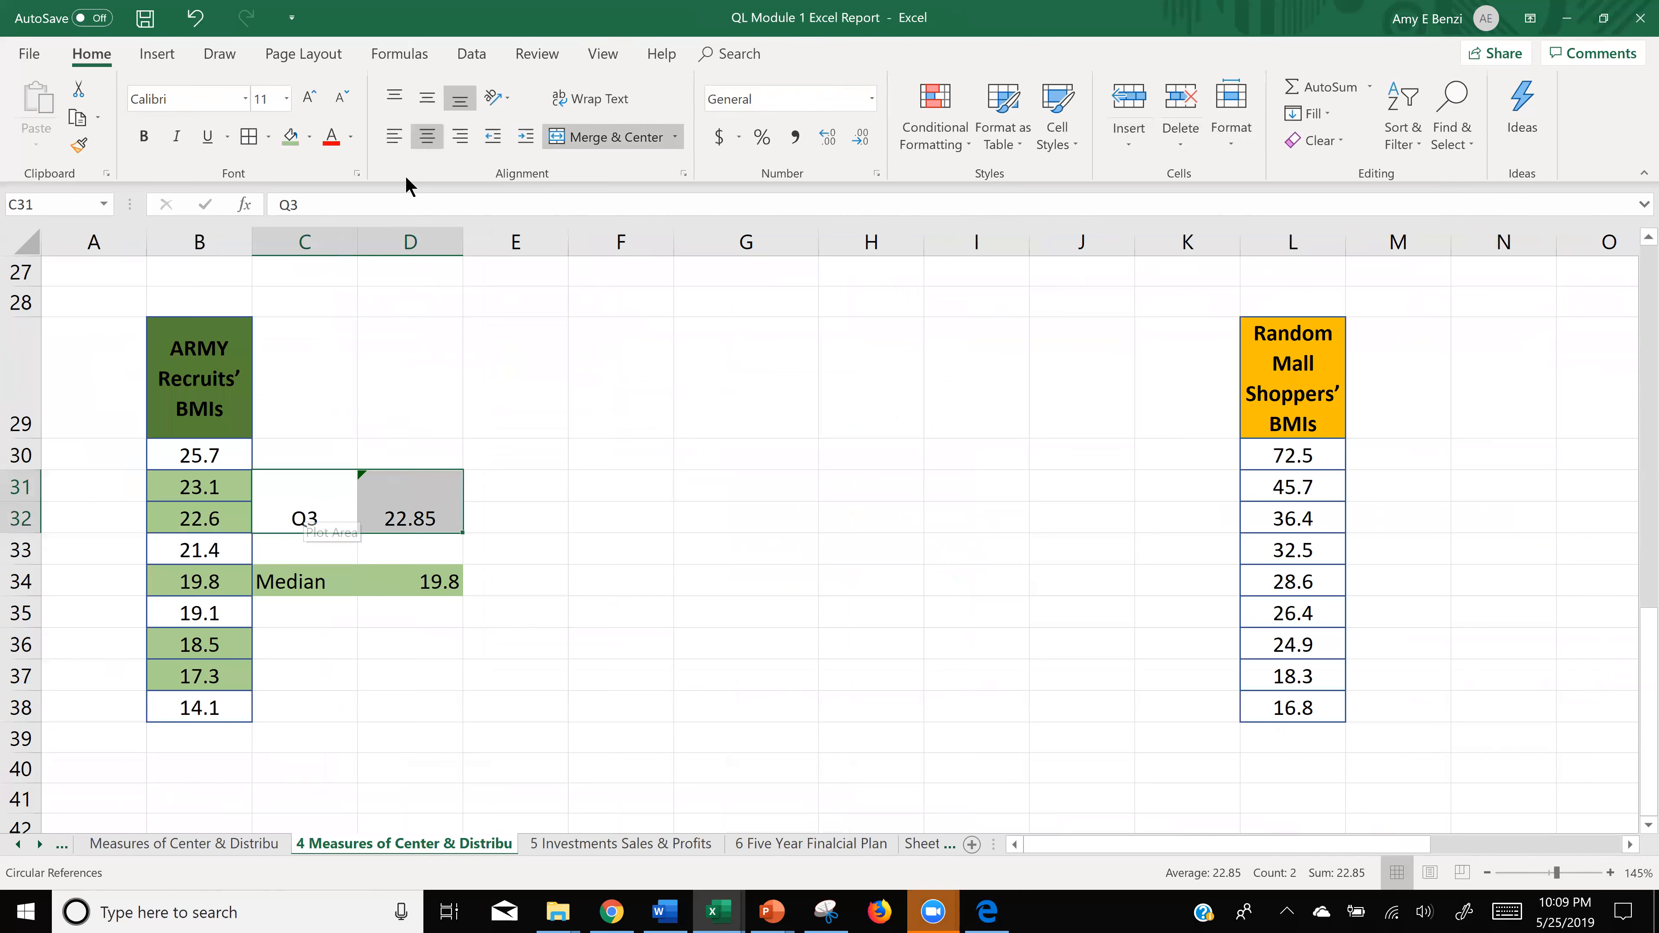
pyautogui.click(428, 98)
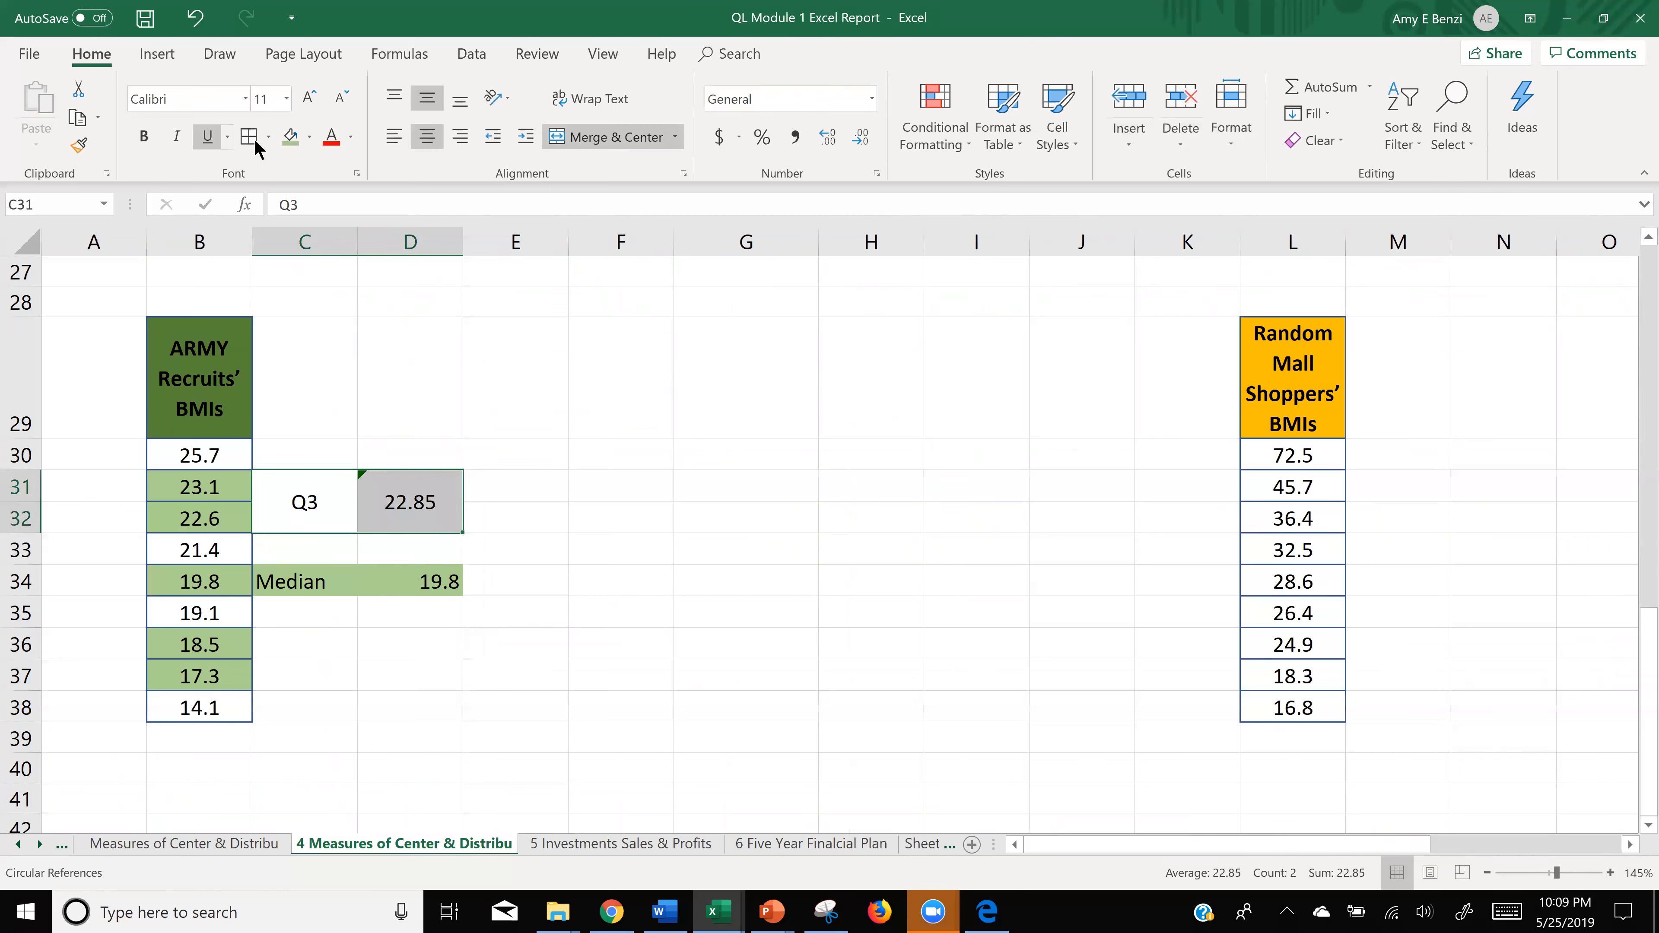
pyautogui.click(287, 139)
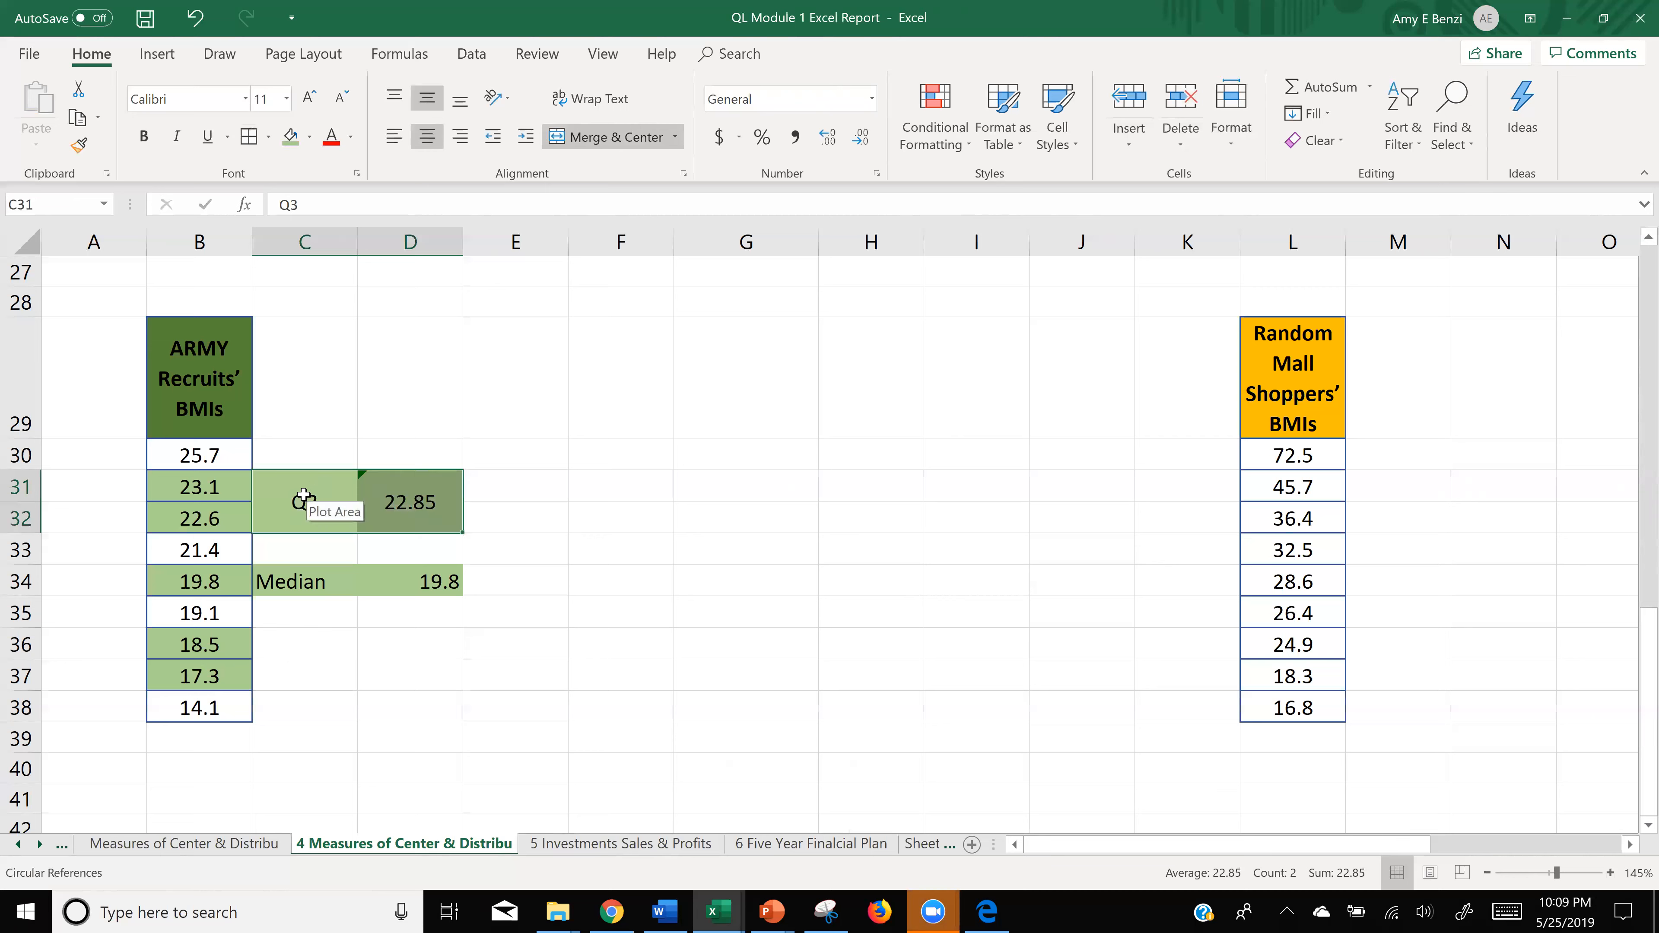
# - Copy the Q3 label and value block to C36:D37 beside the lower shaded pair
pyautogui.hotkey('ctrl', 'c')
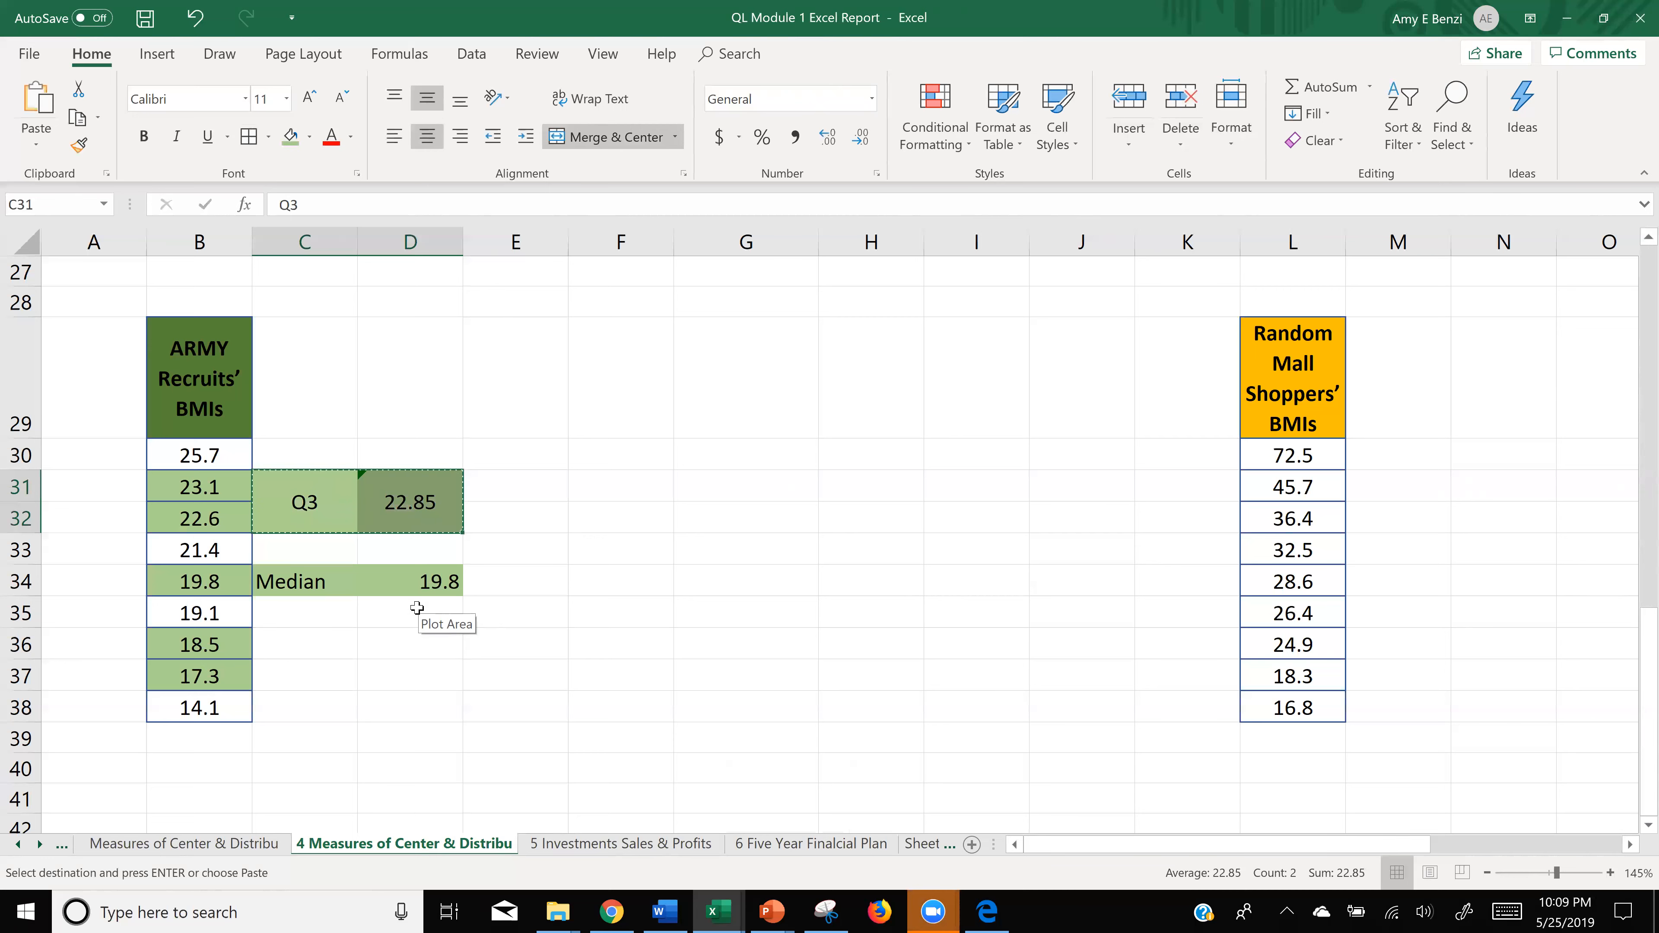
pyautogui.moveTo(299, 645); pyautogui.dragTo(382, 684)
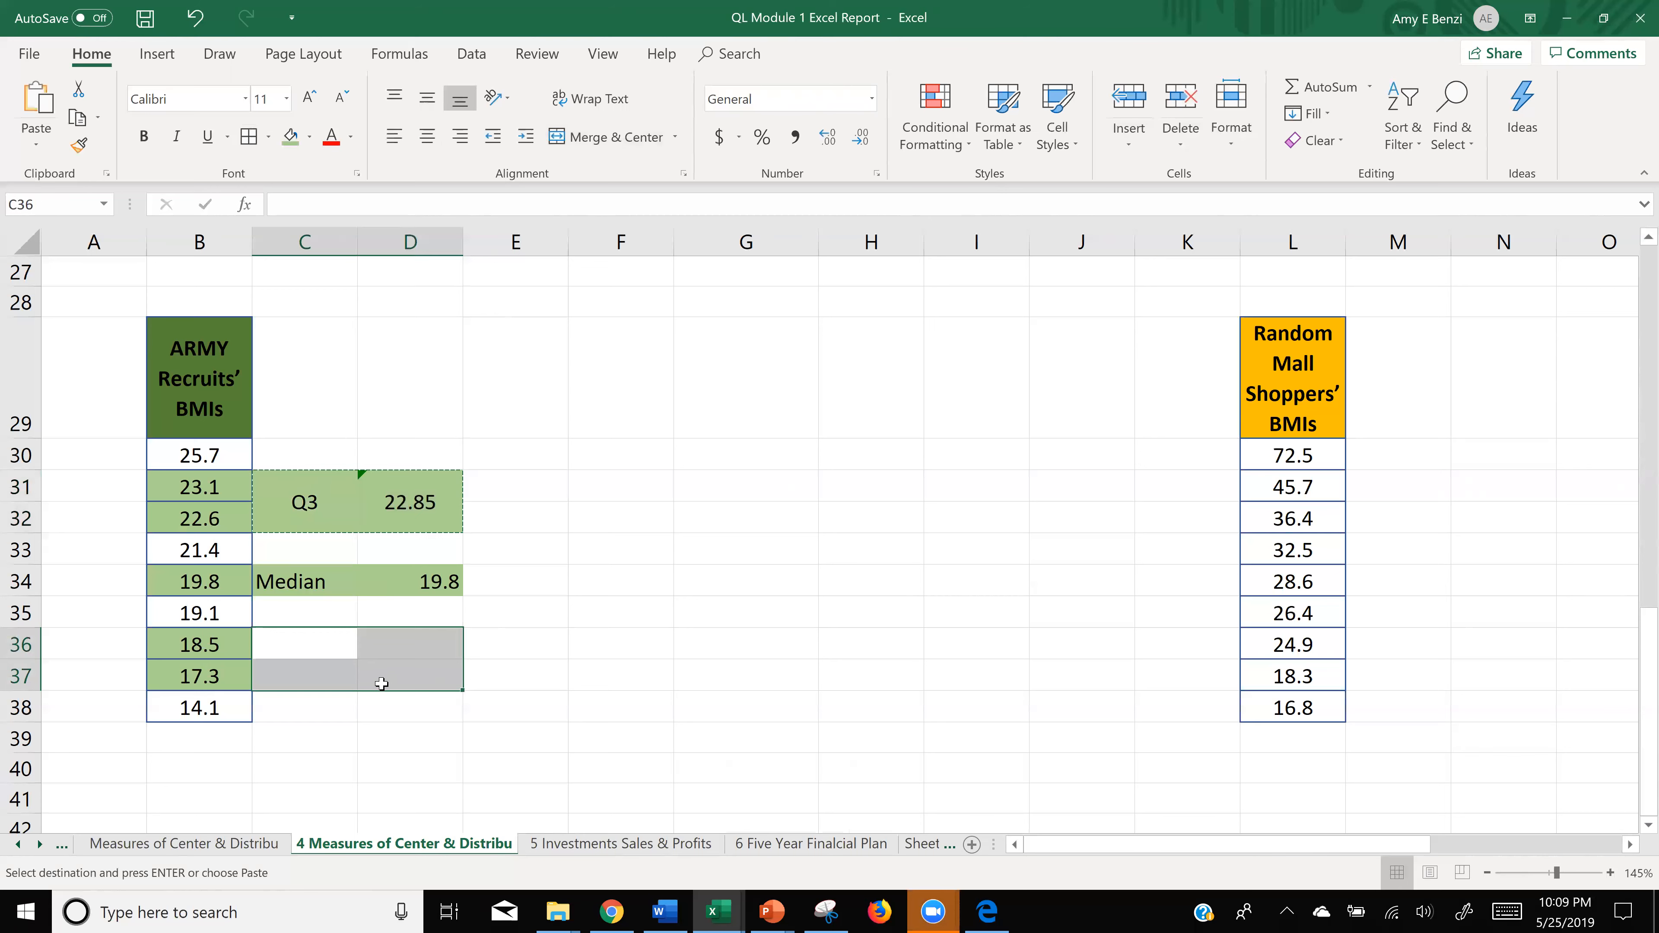
pyautogui.hotkey('ctrl', 'v')
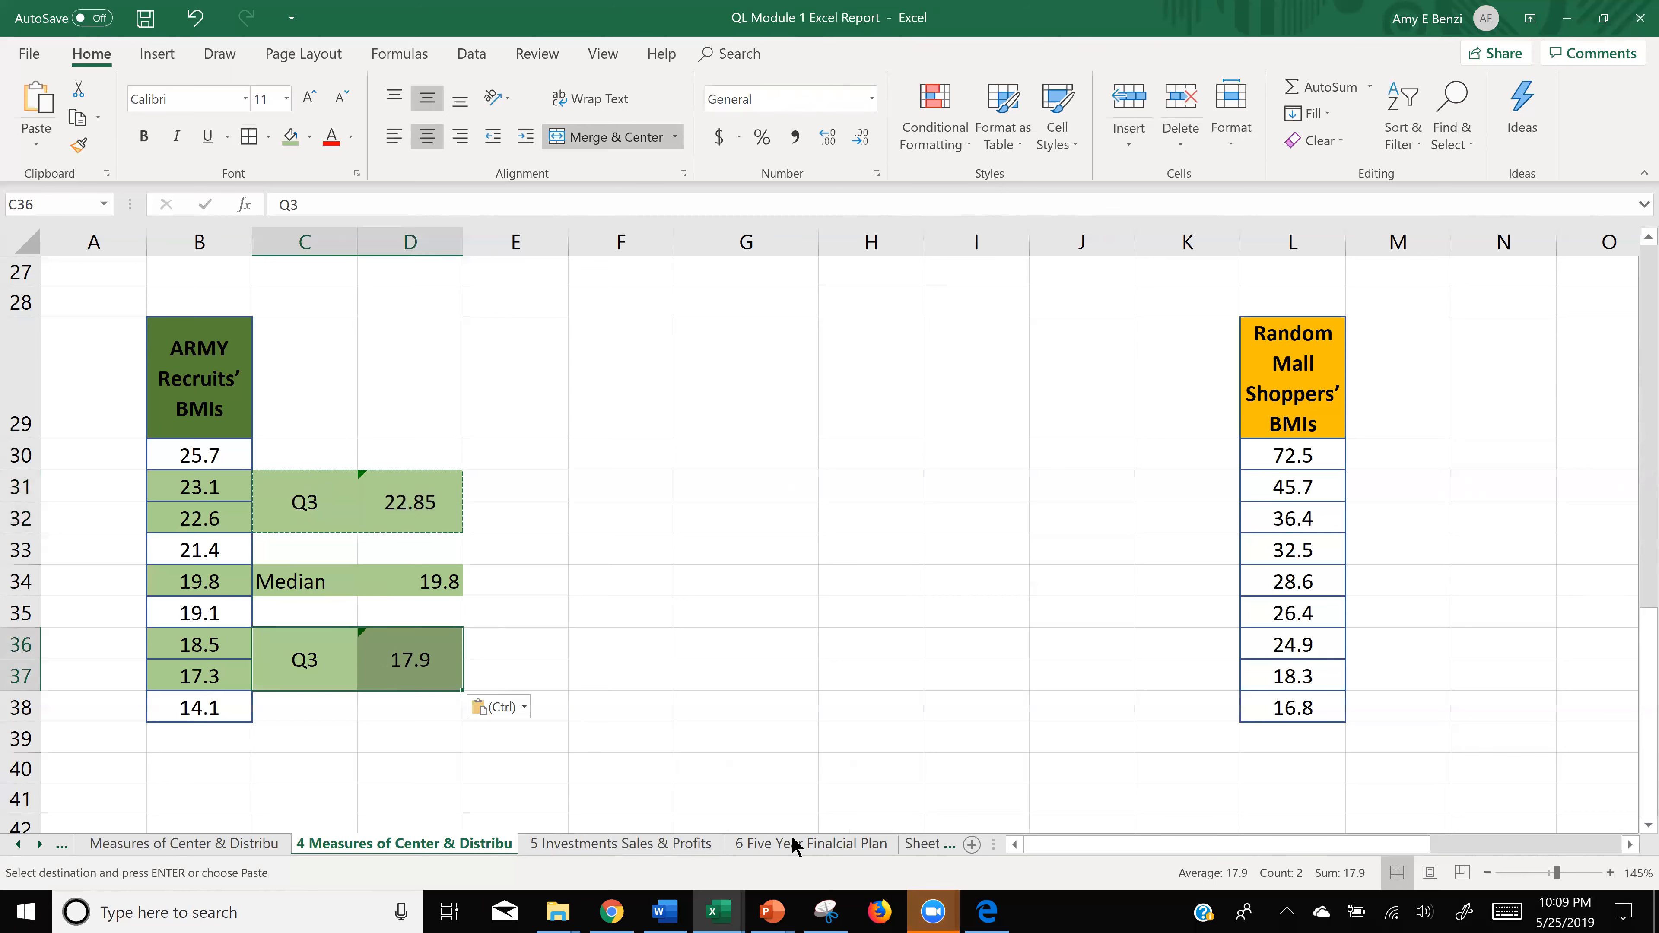
# - Add cell borders to the upper quartile, median and lower quartile blocks in columns C and D
pyautogui.moveTo(326, 511); pyautogui.dragTo(442, 510)
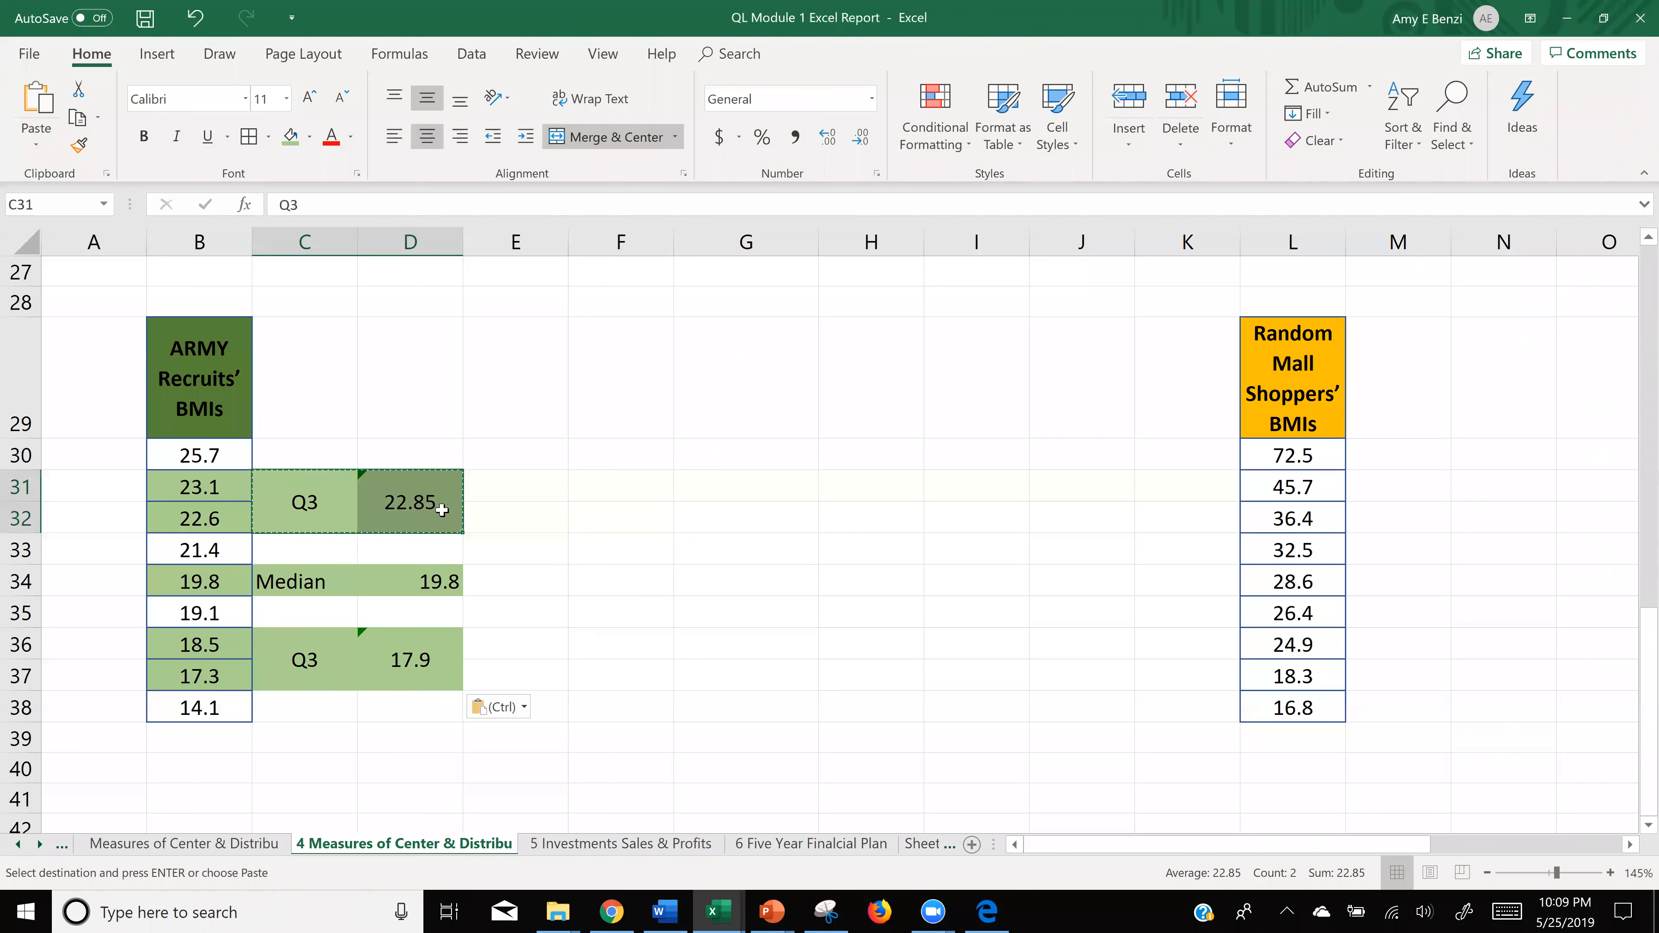
pyautogui.keyDown('ctrl'); pyautogui.click(320, 581); pyautogui.keyUp('ctrl')
pyautogui.moveTo(326, 655); pyautogui.dragTo(442, 652)
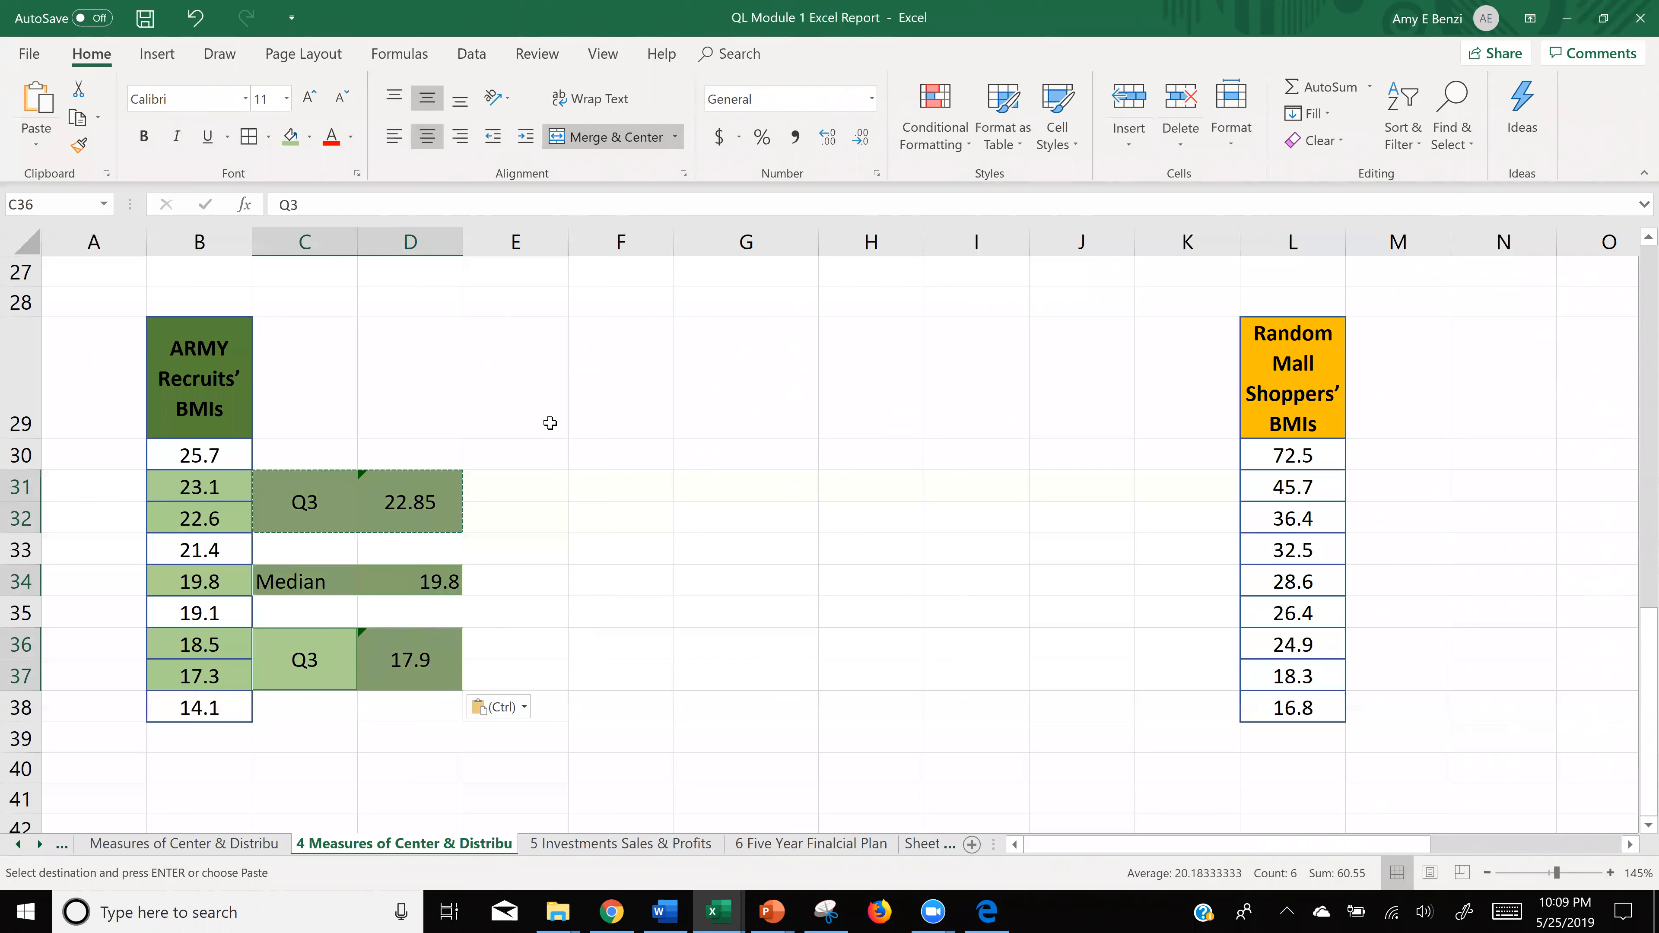
pyautogui.click(248, 134)
pyautogui.click(639, 592)
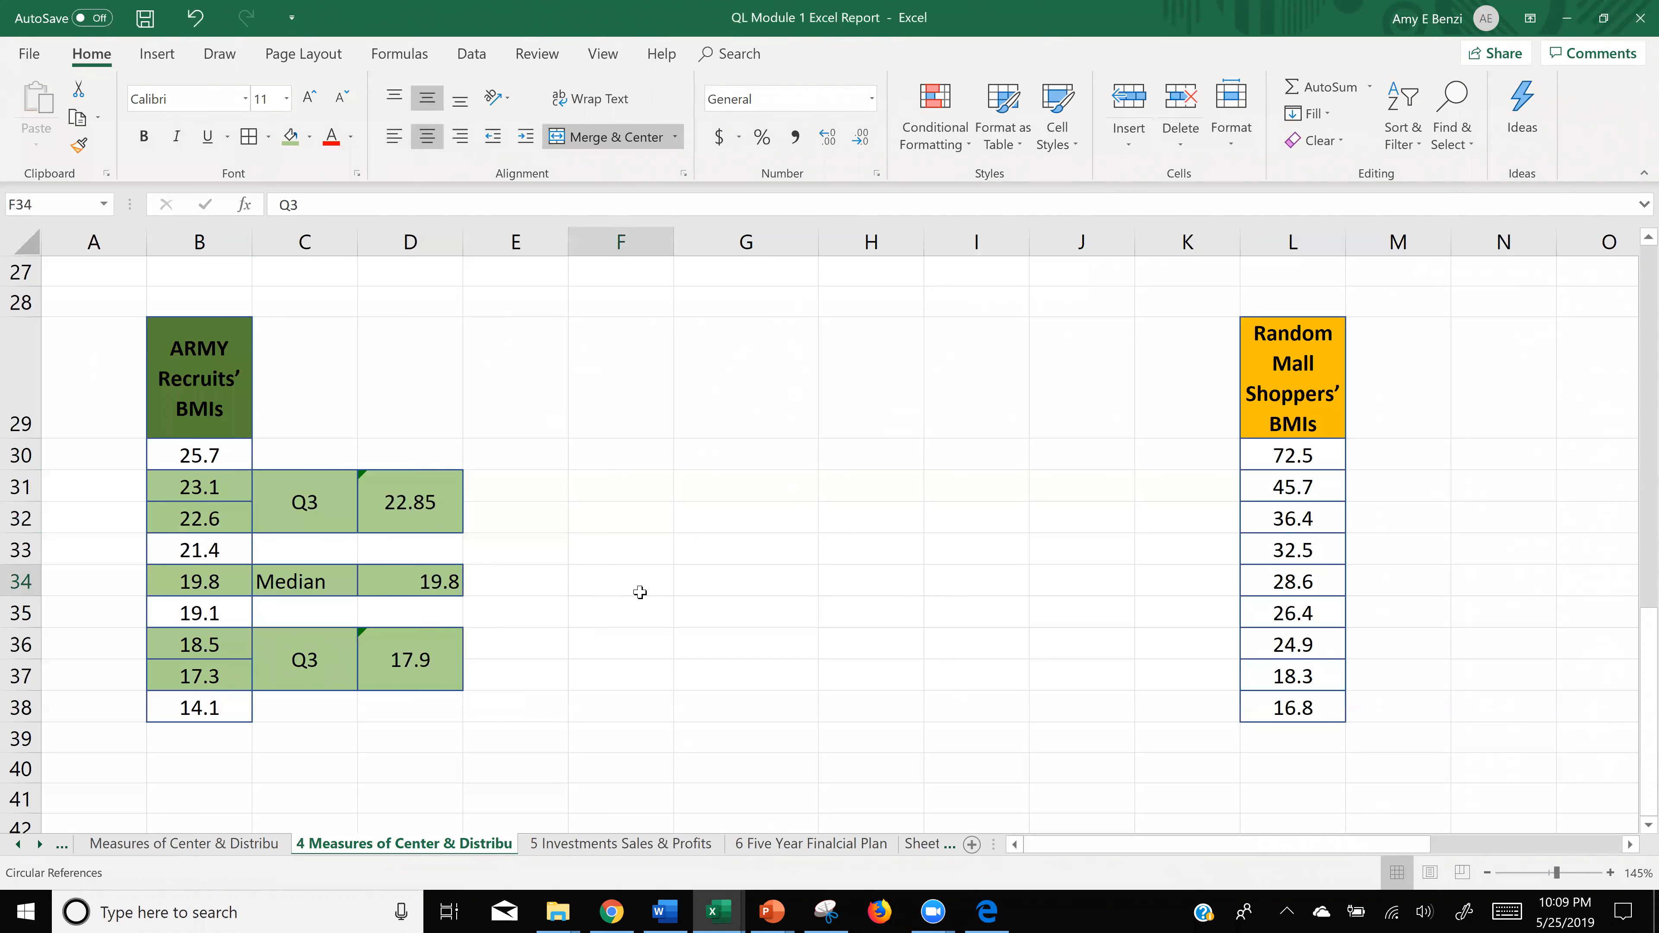
pyautogui.moveTo(302, 494); pyautogui.dragTo(409, 503)
pyautogui.moveTo(320, 585); pyautogui.dragTo(373, 592)
pyautogui.moveTo(352, 653); pyautogui.dragTo(391, 668)
pyautogui.hotkey('ctrl', 'c')
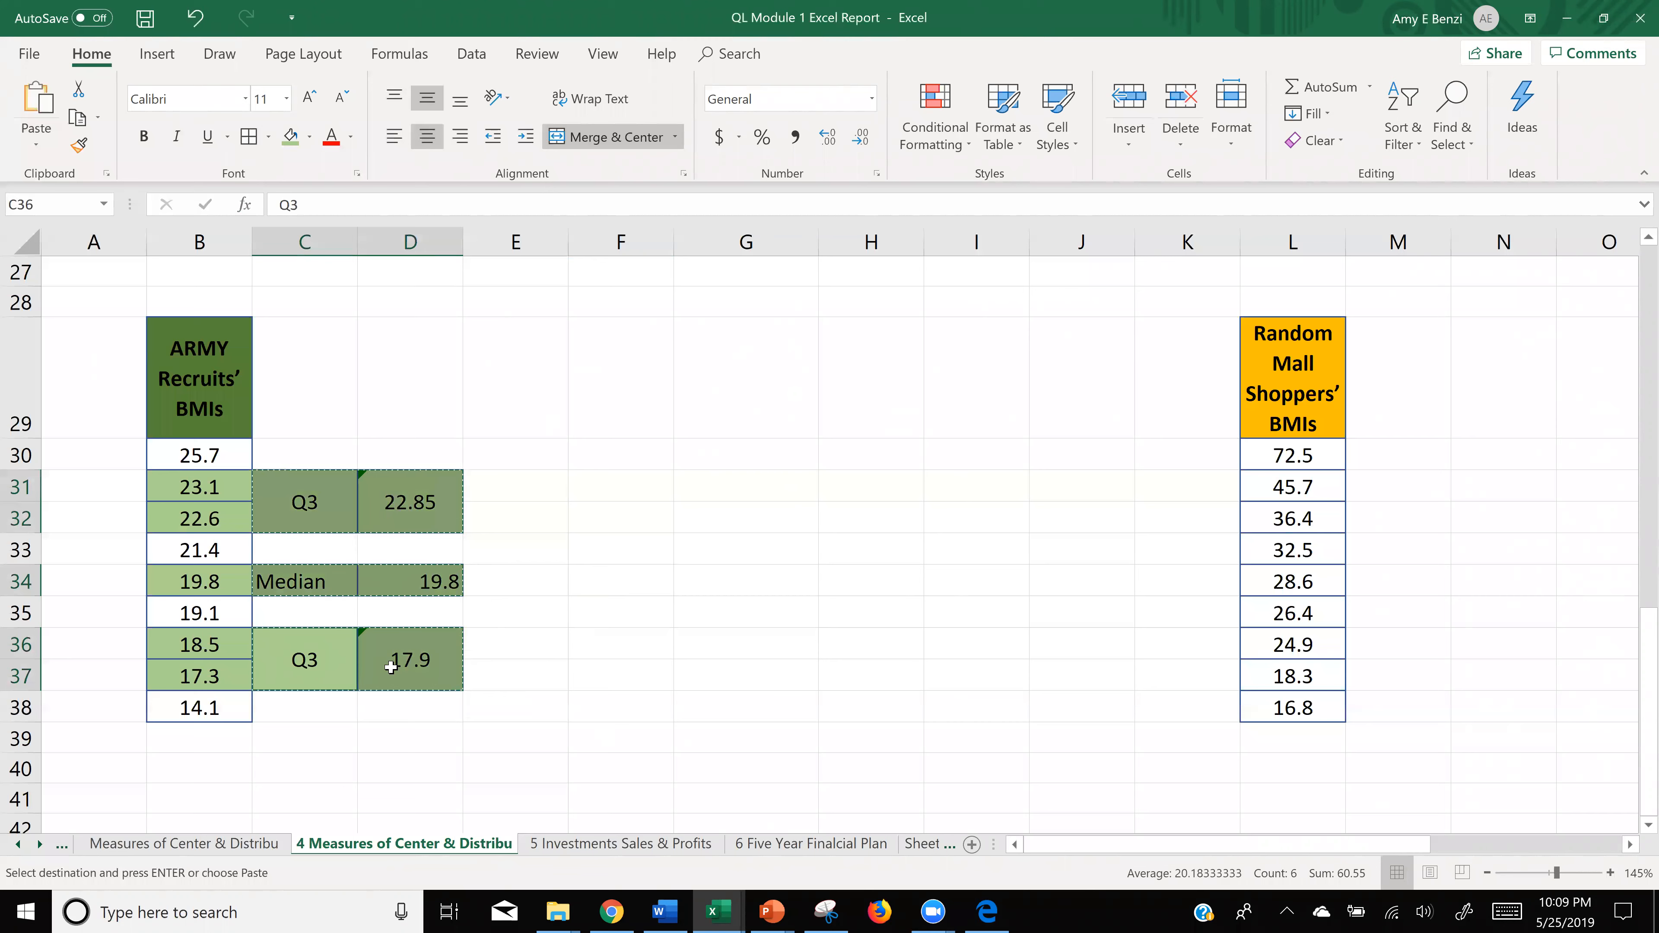
# - Relabel the lower quartile block in C36 as "Q1" and check that its formula in D36 uses B36:B37
pyautogui.click(317, 657)
pyautogui.moveTo(319, 661); pyautogui.dragTo(307, 657)
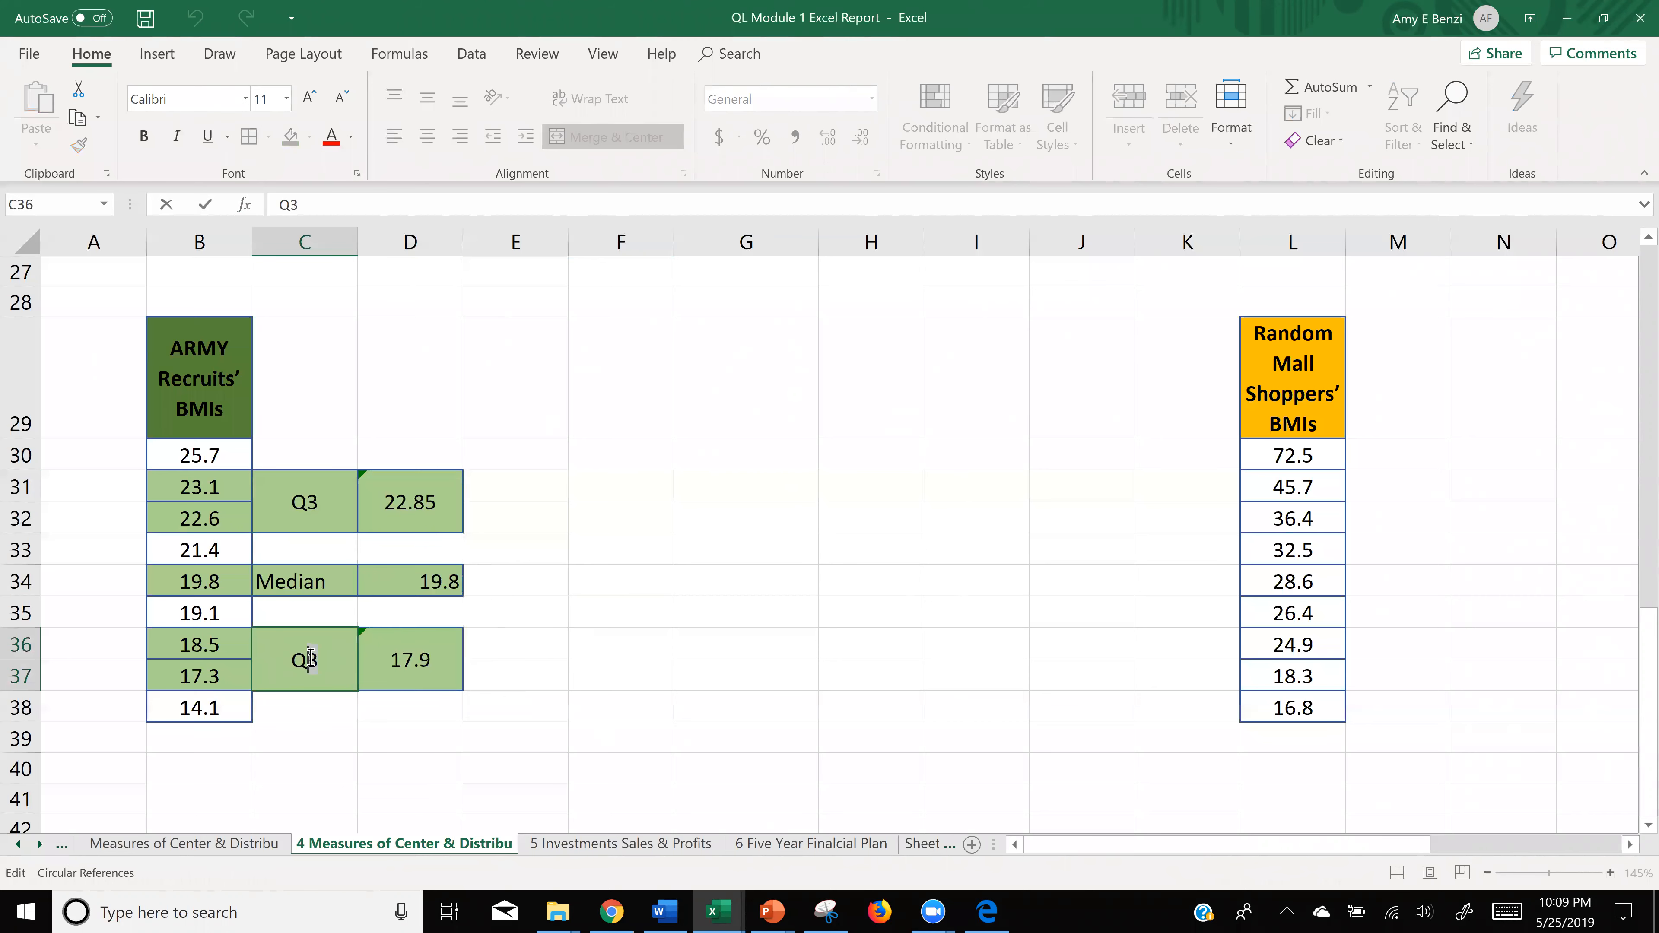
pyautogui.write('1')
pyautogui.click(412, 672)
pyautogui.doubleClick(412, 673)
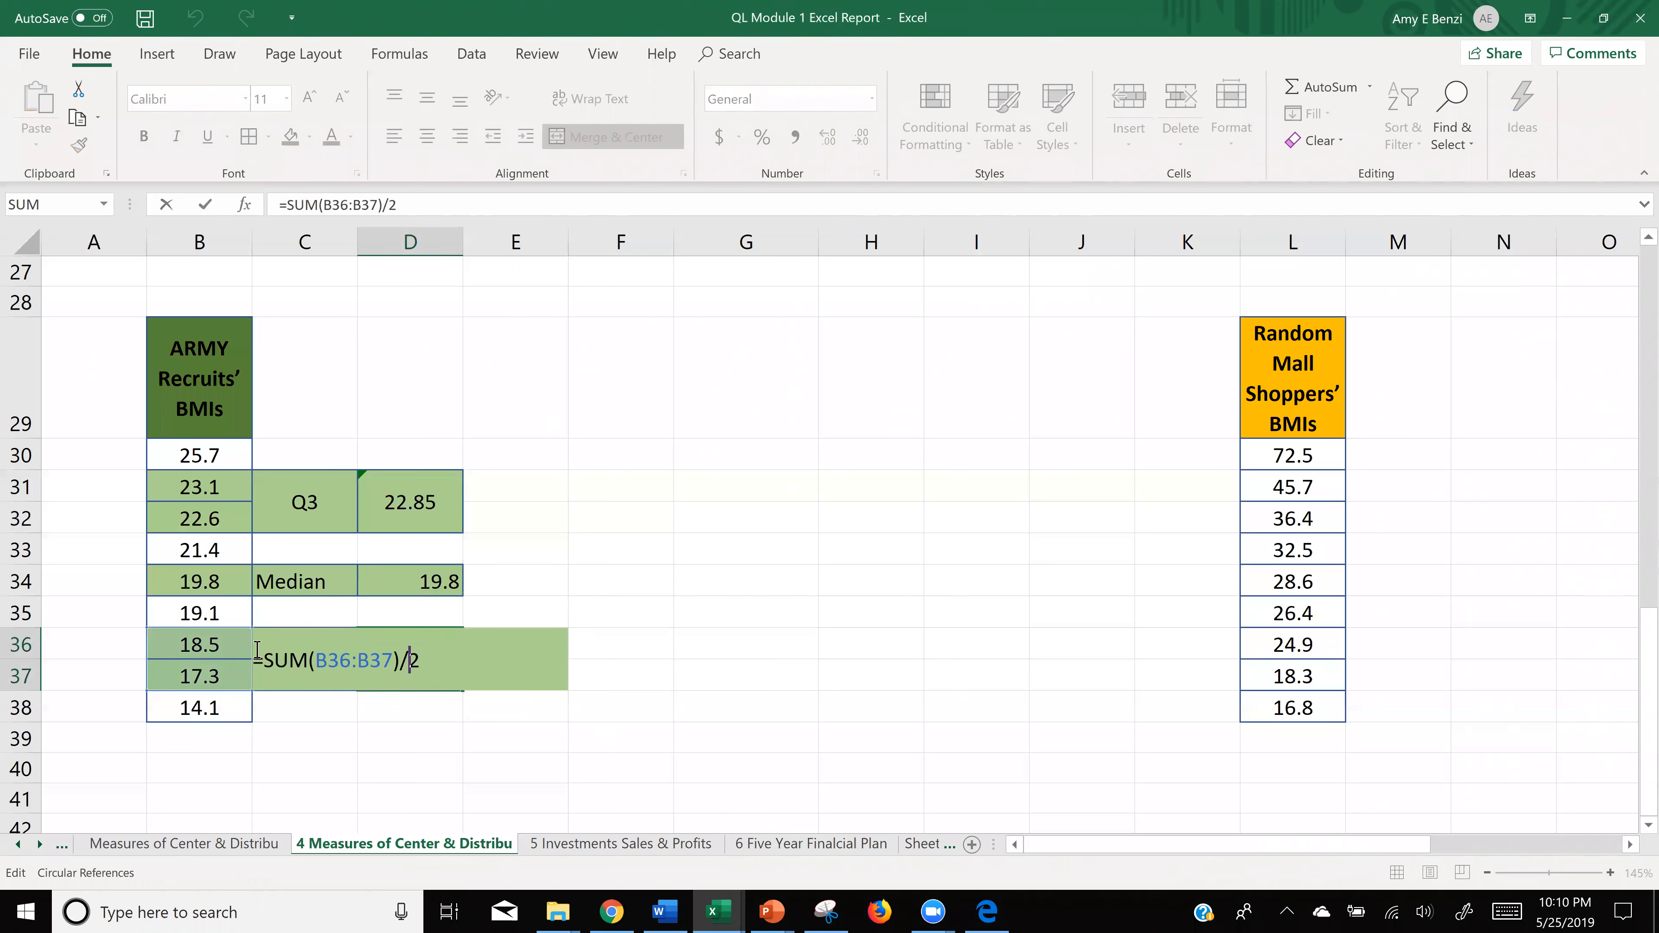
pyautogui.press('Return')
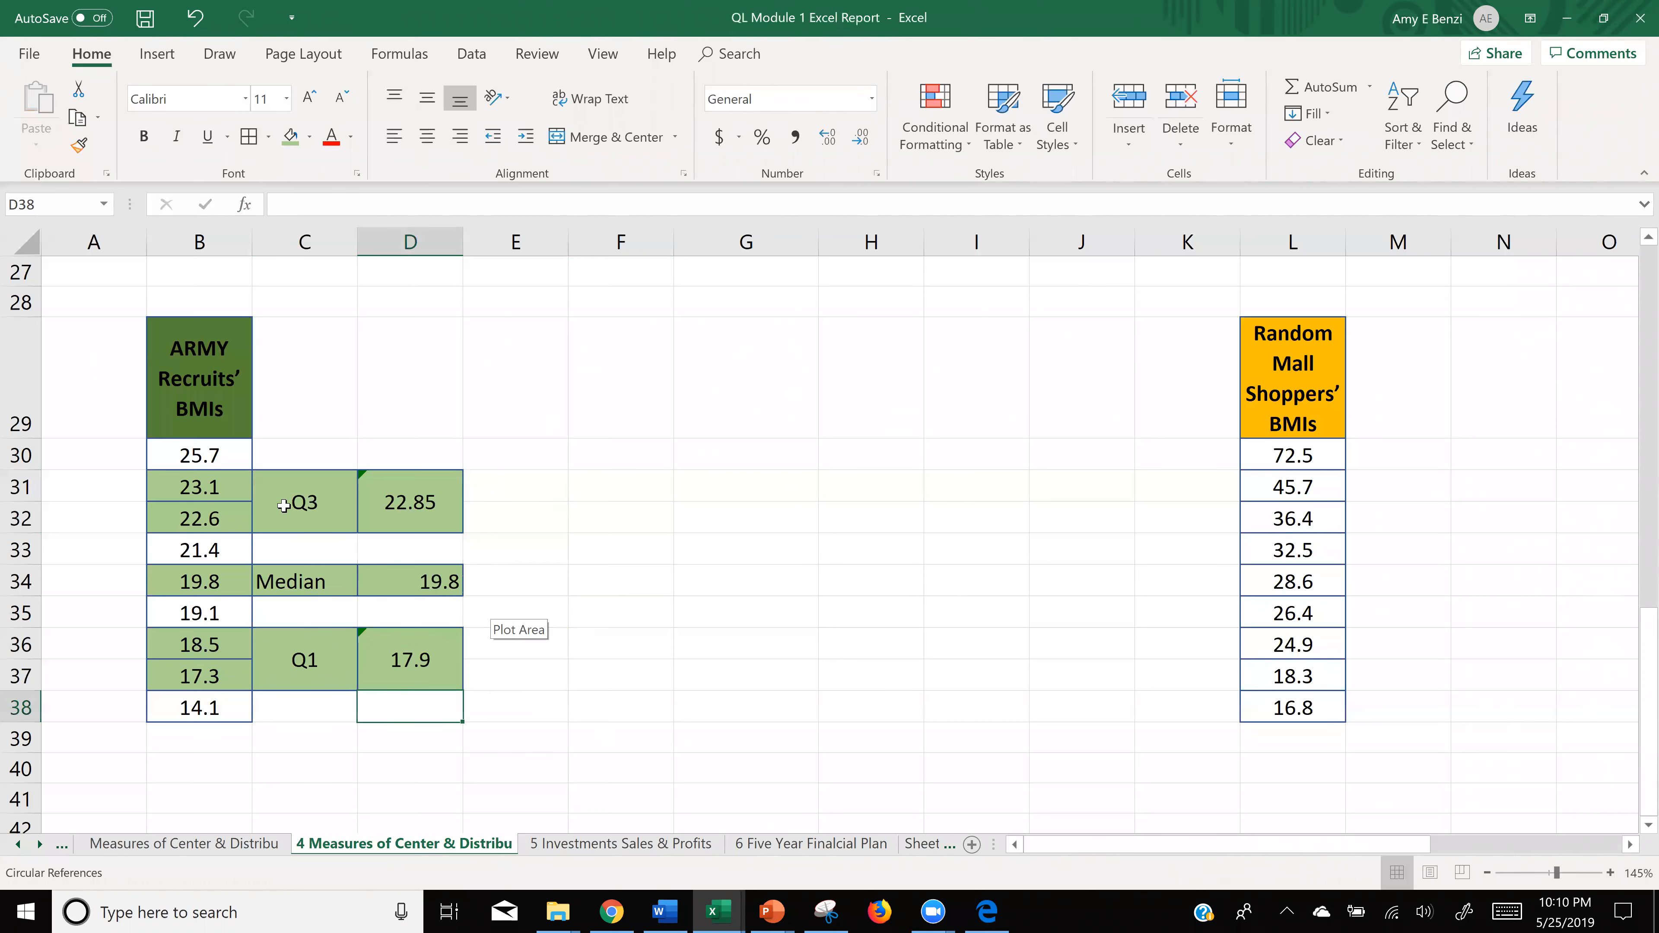
# - Copy the ARMY quartile and median blocks in C31:D37 to M31:N37 beside the sorted mall shoppers' BMIs
pyautogui.moveTo(306, 504); pyautogui.dragTo(408, 669)
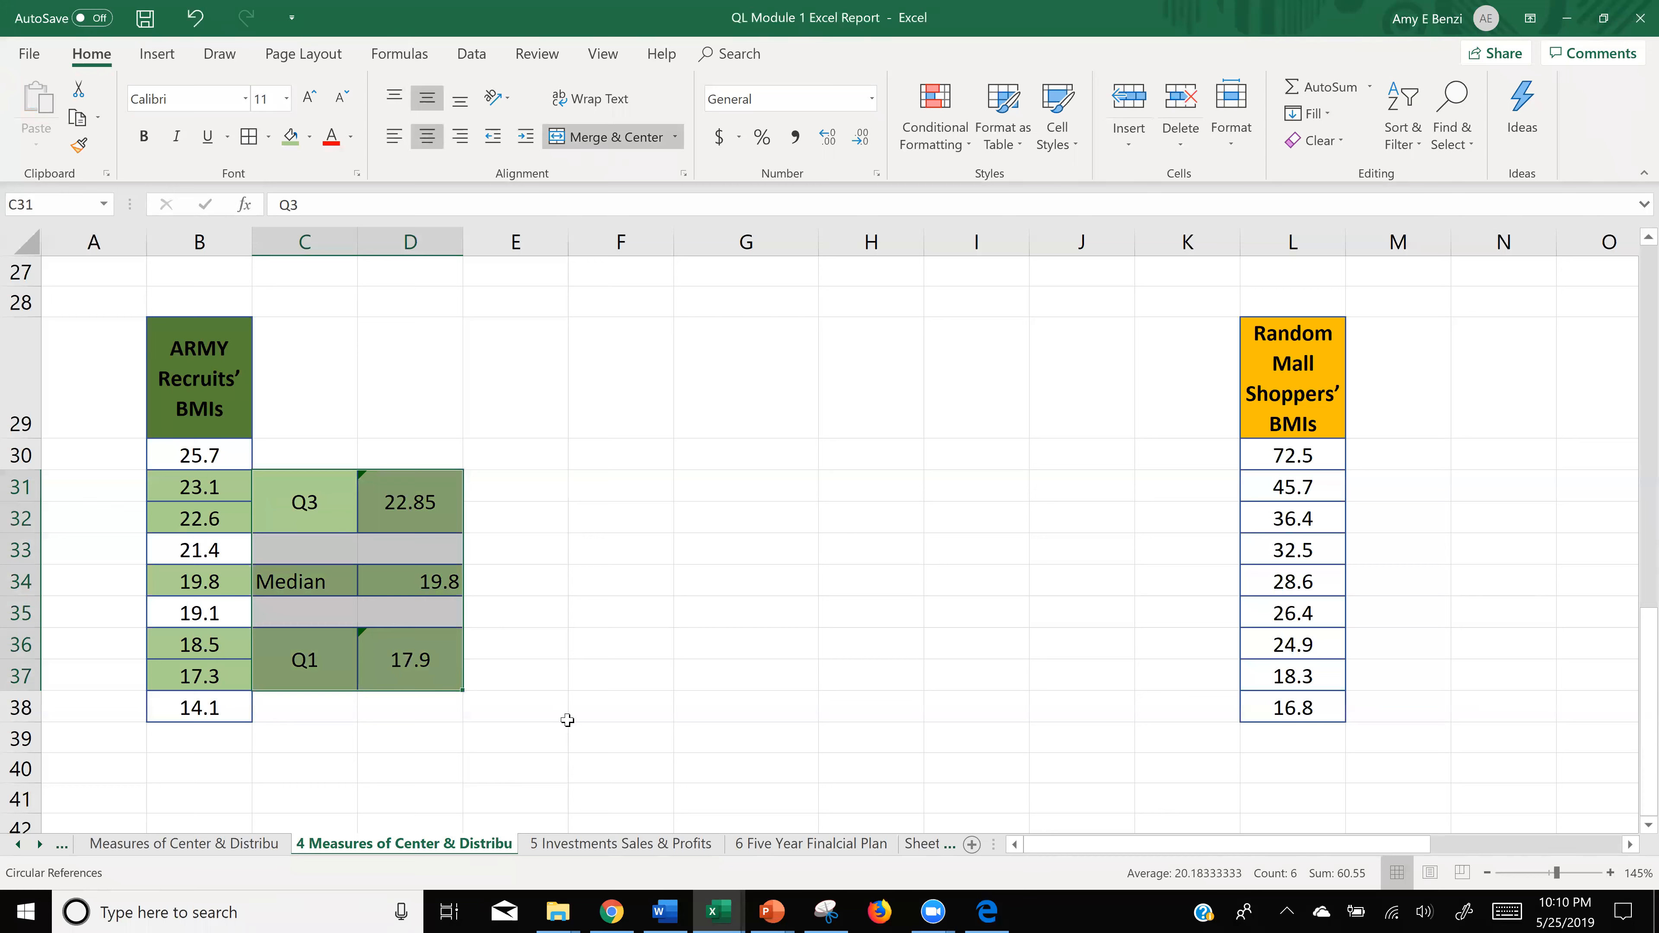
pyautogui.hotkey('ctrl', 'c')
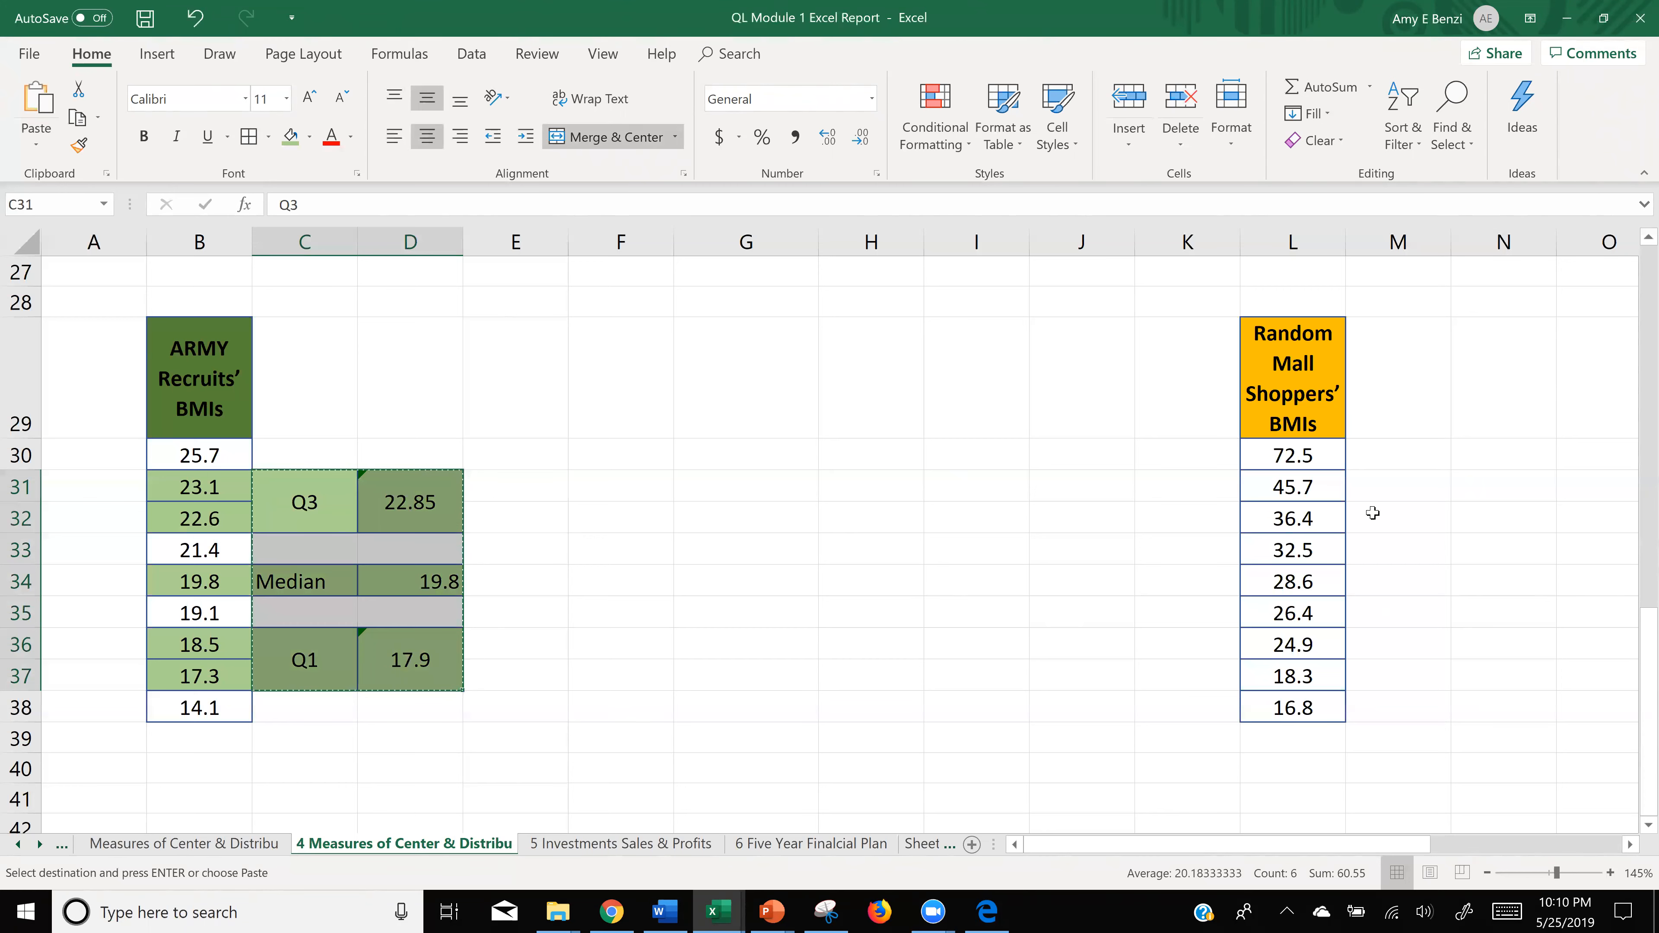
pyautogui.moveTo(1388, 498); pyautogui.dragTo(1472, 670)
pyautogui.hotkey('ctrl', 'v')
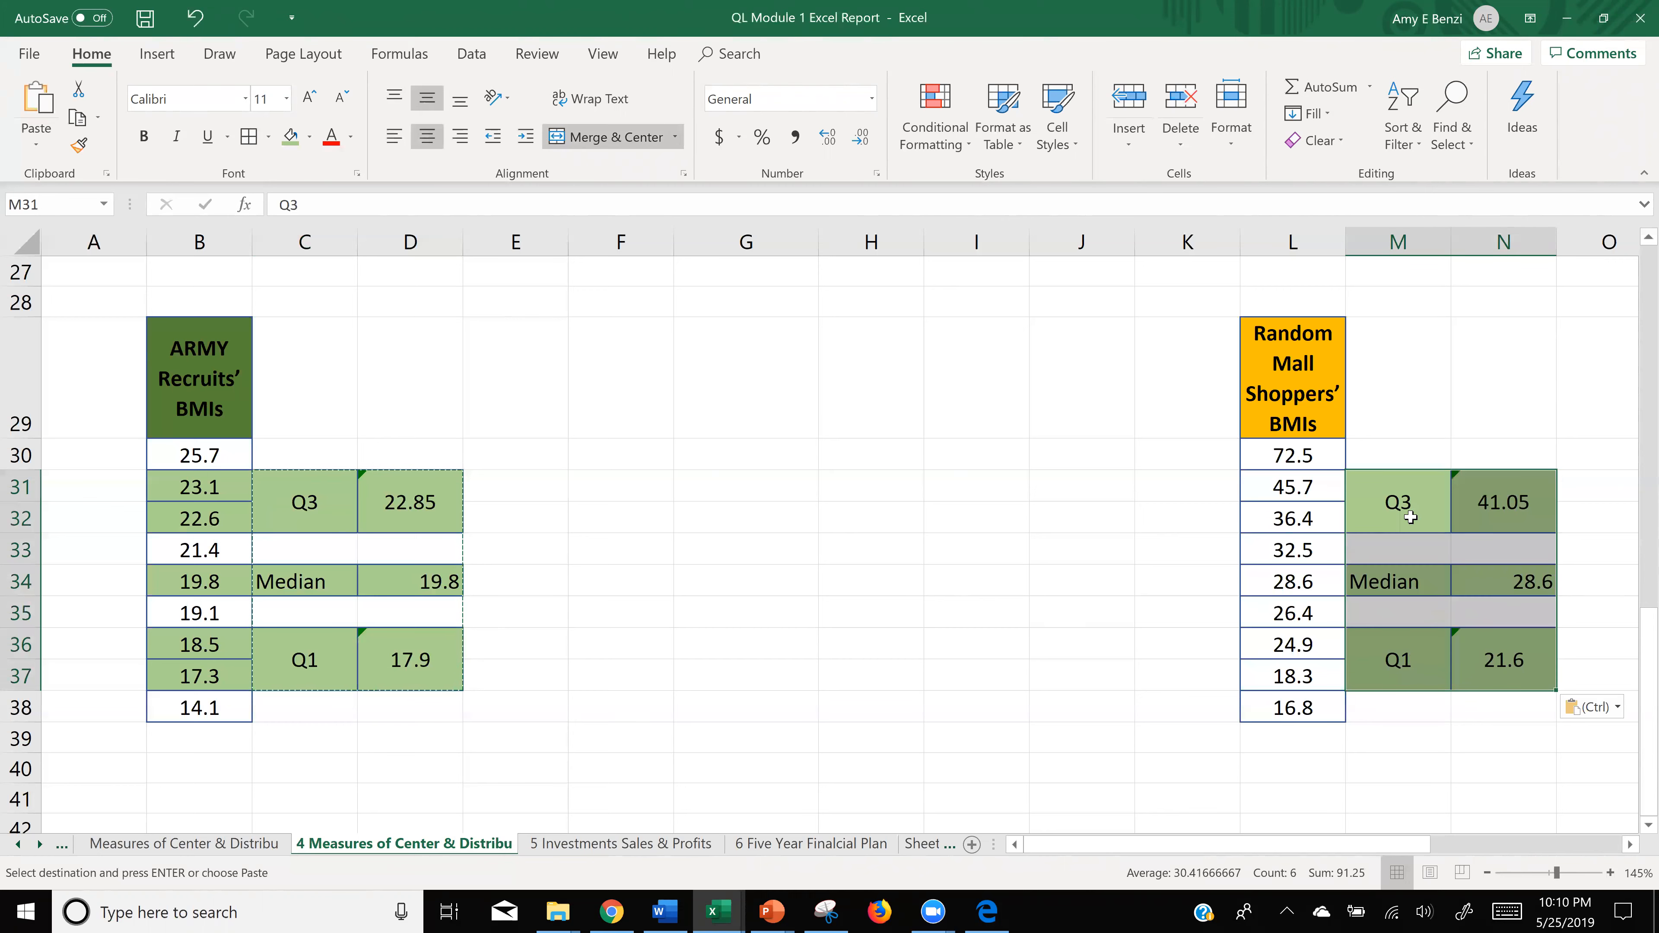
# - Fill the mall shoppers' Q3, Median and Q1 blocks in columns M and N with standard orange
pyautogui.moveTo(1395, 506); pyautogui.dragTo(1456, 519)
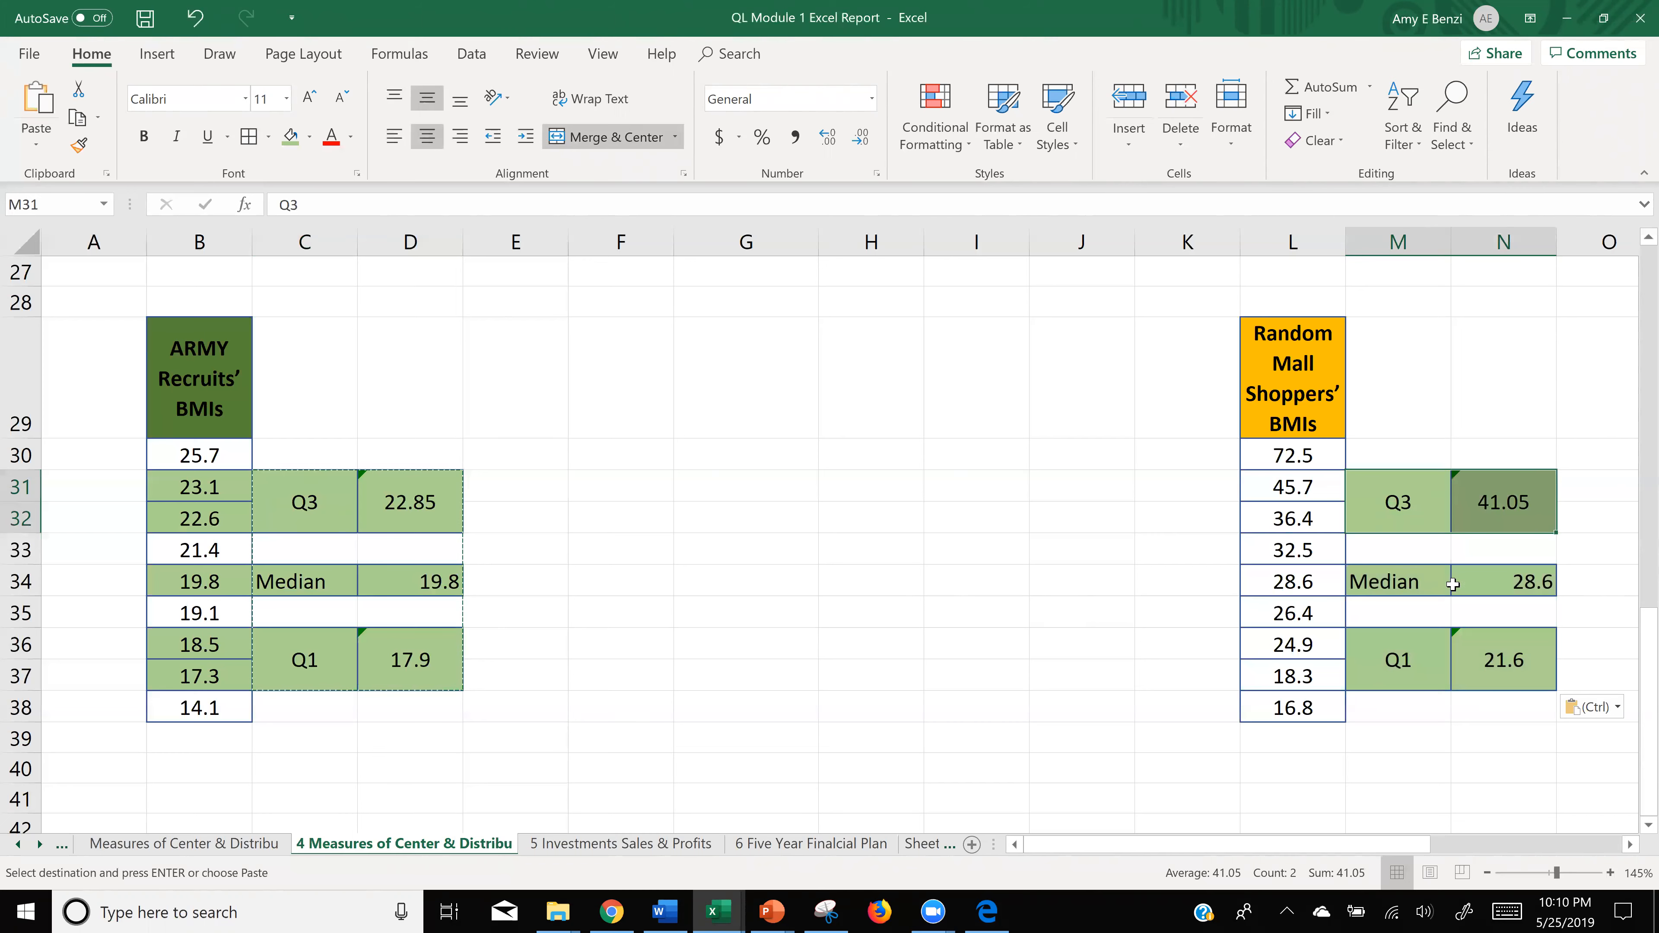
pyautogui.moveTo(1447, 581); pyautogui.dragTo(1463, 583)
pyautogui.moveTo(1449, 649); pyautogui.dragTo(1460, 646)
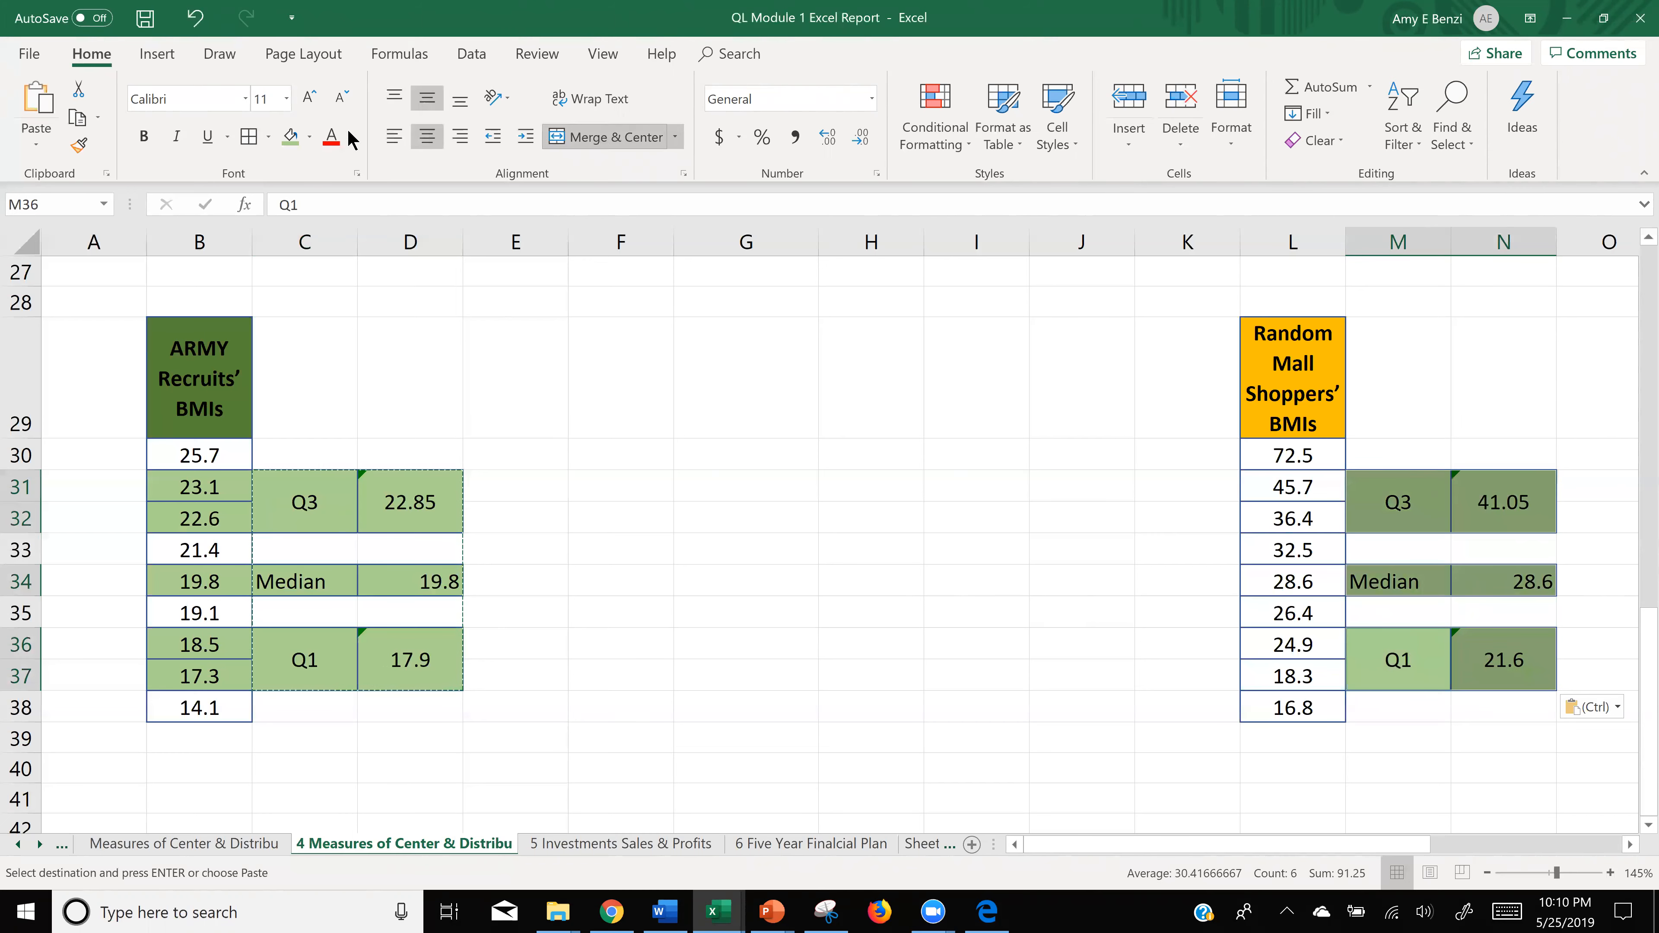
pyautogui.click(310, 145)
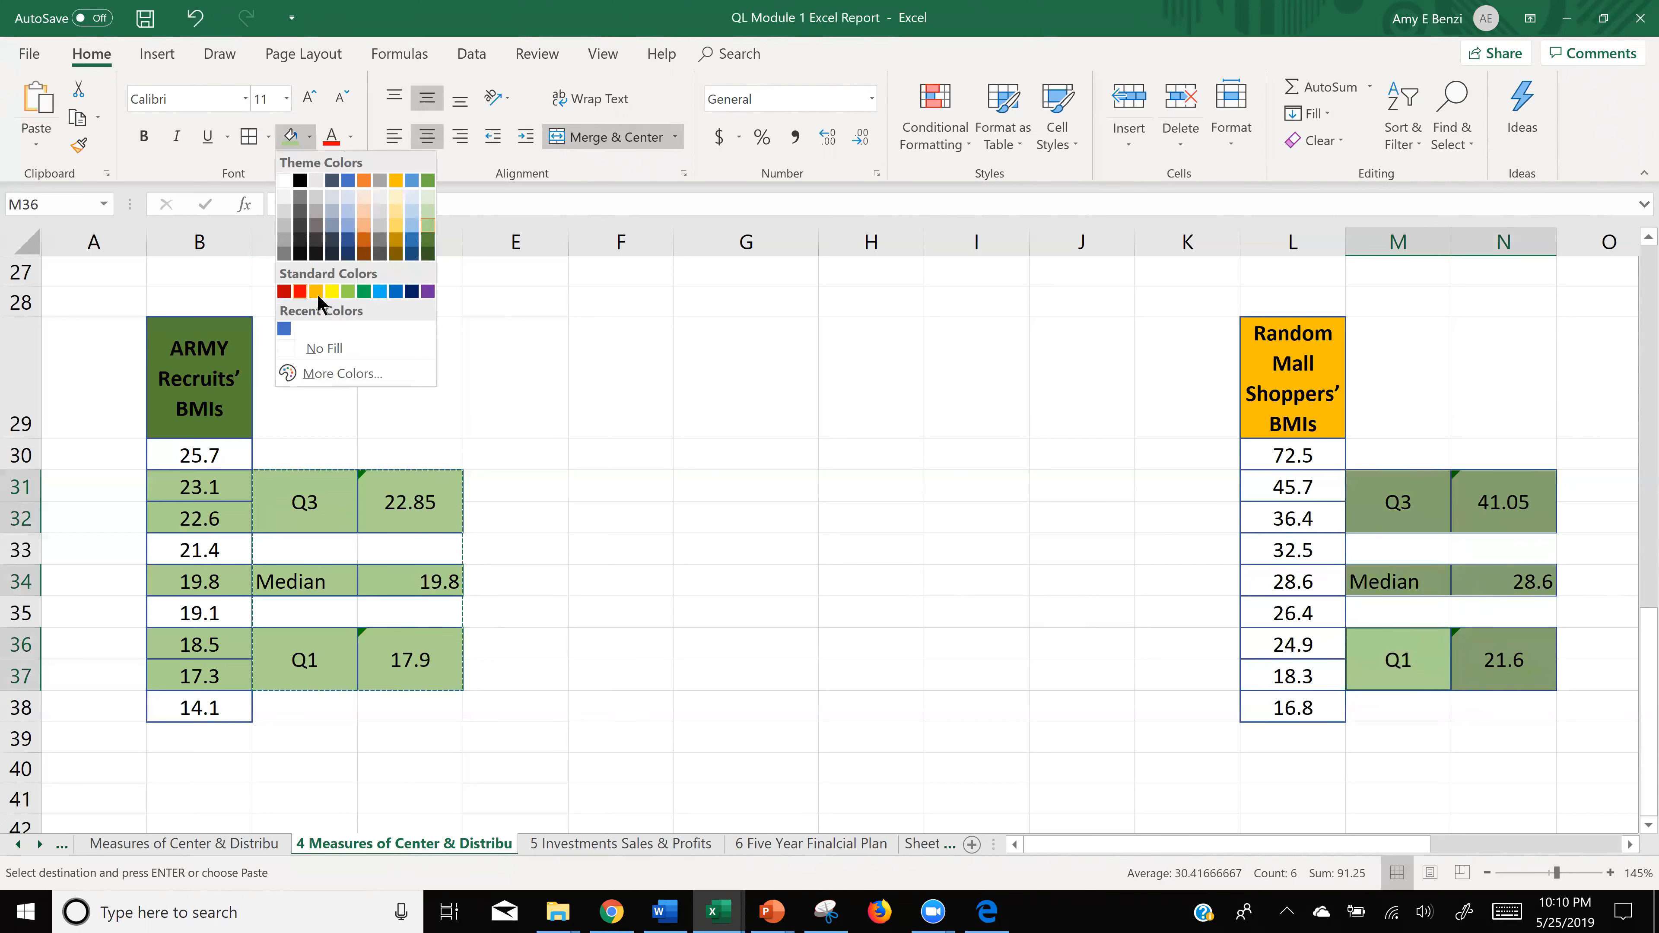
pyautogui.click(317, 293)
pyautogui.click(1333, 766)
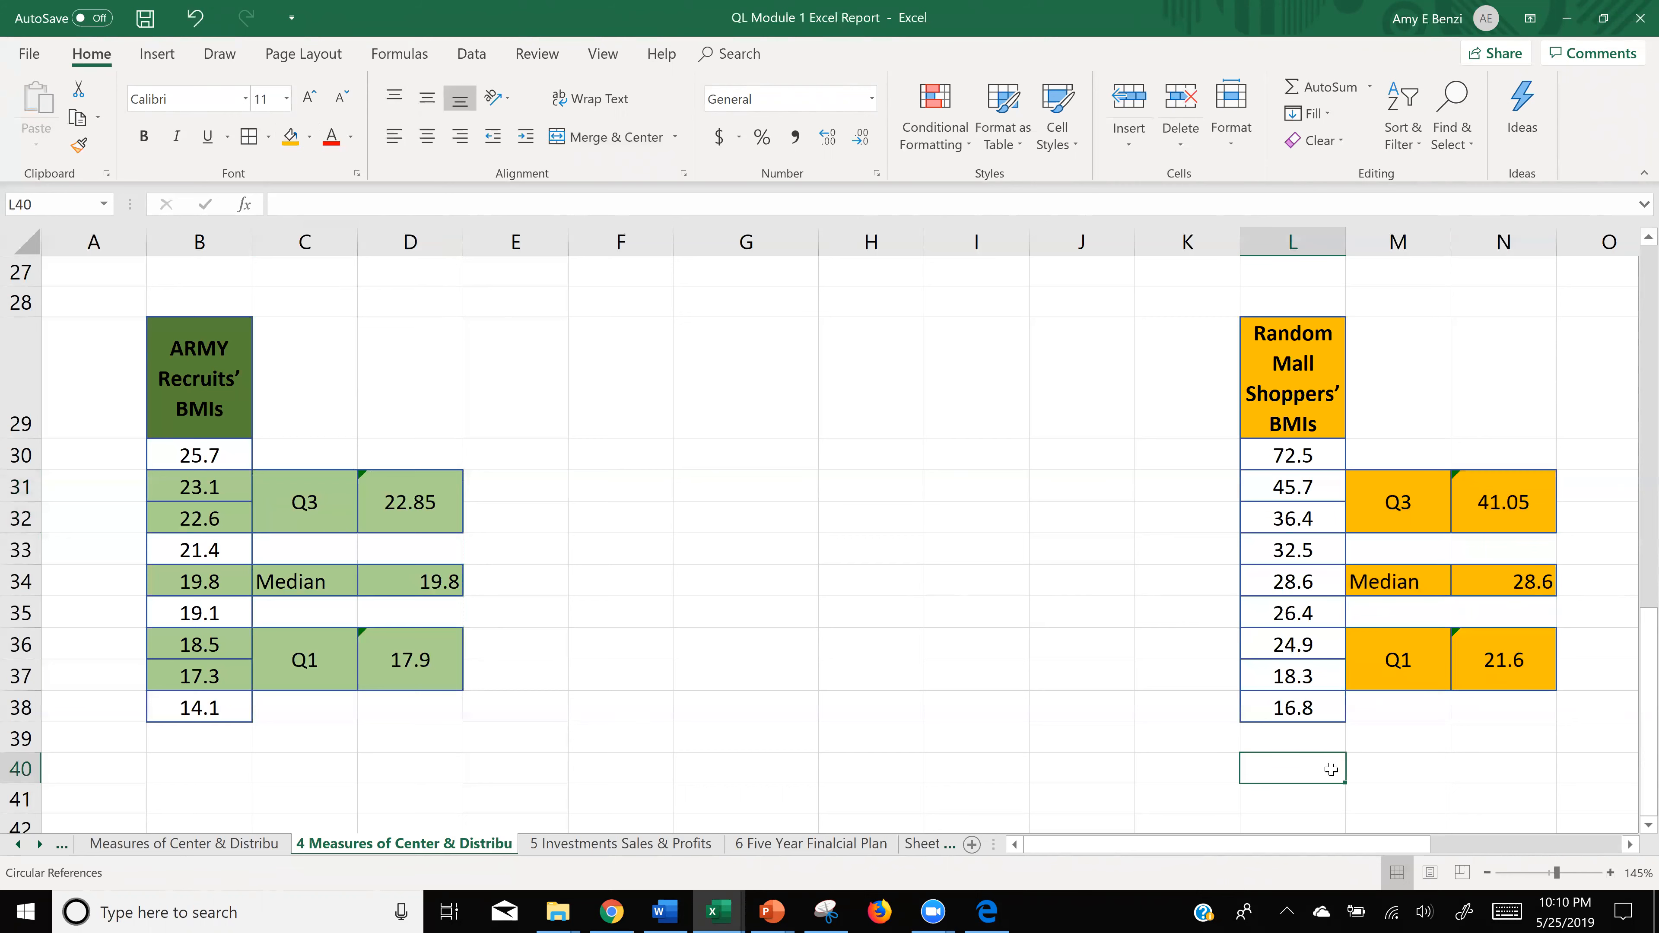
# - Shade L31:L32, L34 and L36:L37 in the sorted mall shoppers' column with the same orange
pyautogui.moveTo(1315, 486); pyautogui.dragTo(1303, 522)
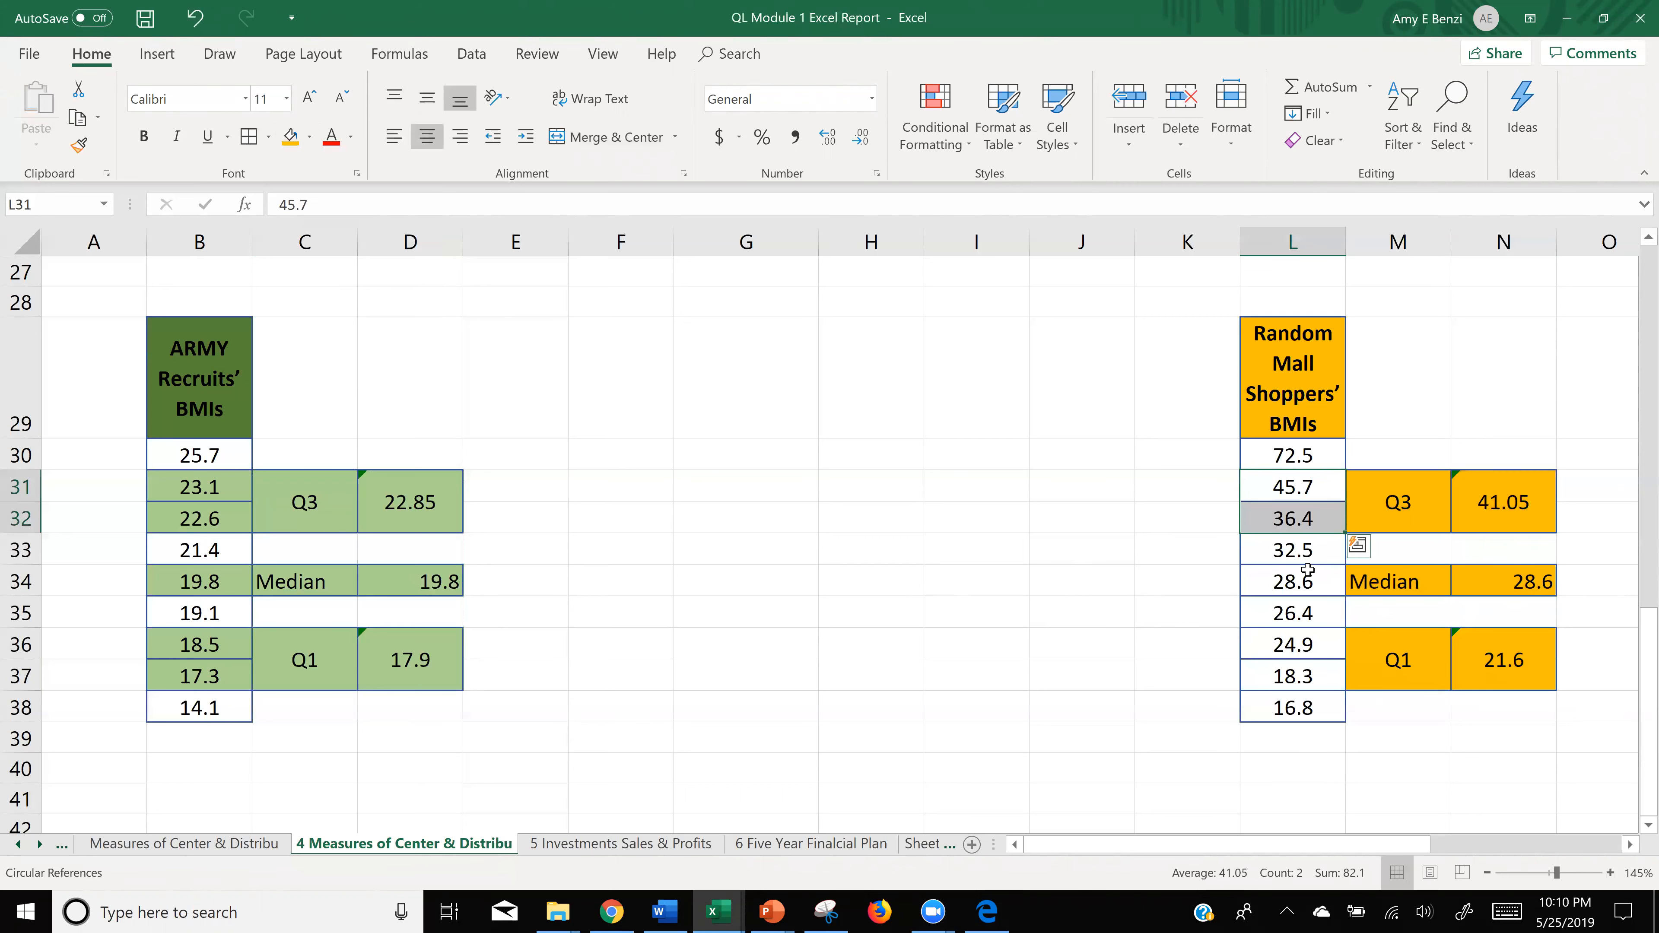
pyautogui.keyDown('ctrl'); pyautogui.click(1303, 578); pyautogui.keyUp('ctrl')
pyautogui.moveTo(1302, 644); pyautogui.dragTo(1298, 676)
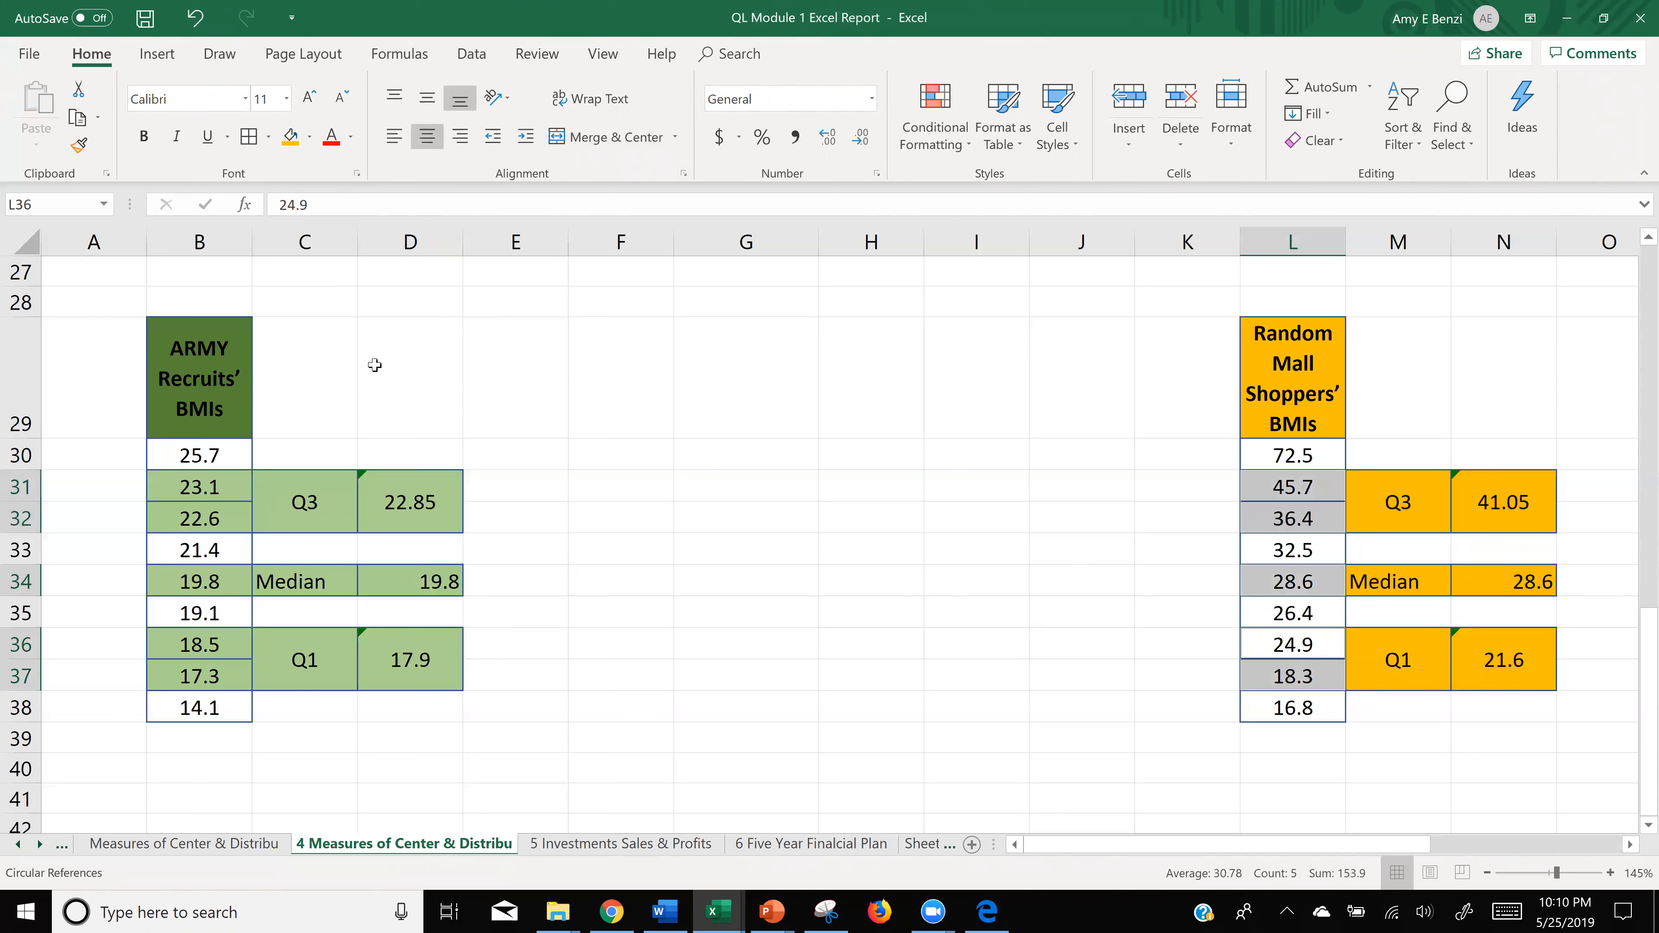
pyautogui.click(288, 143)
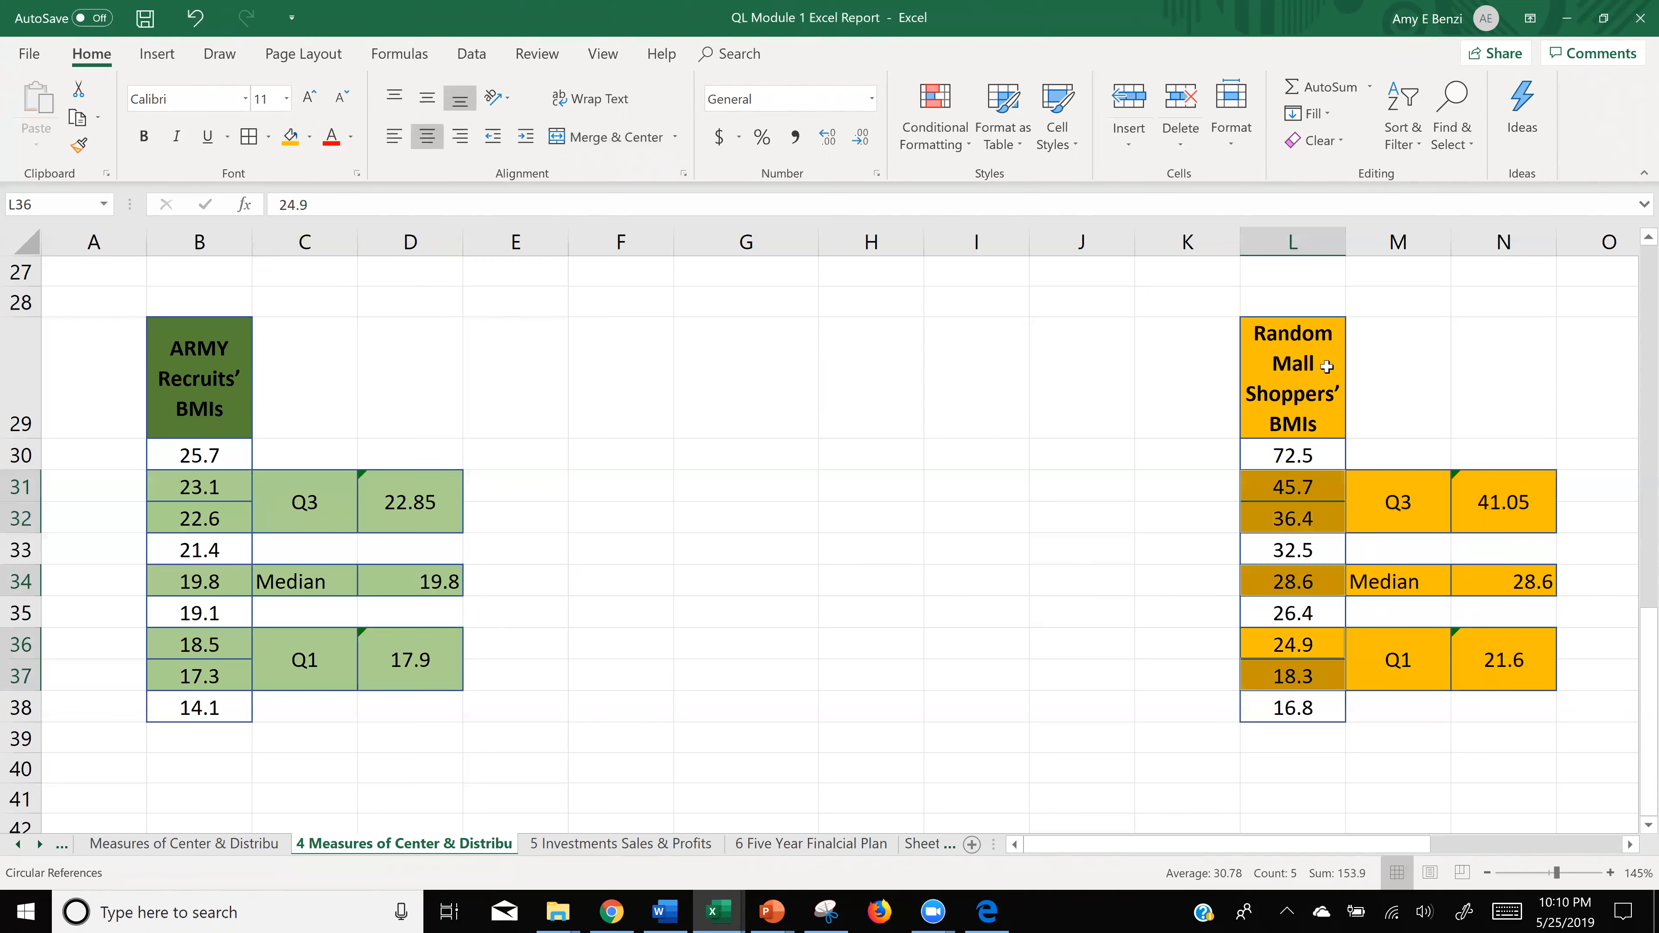
pyautogui.click(1051, 569)
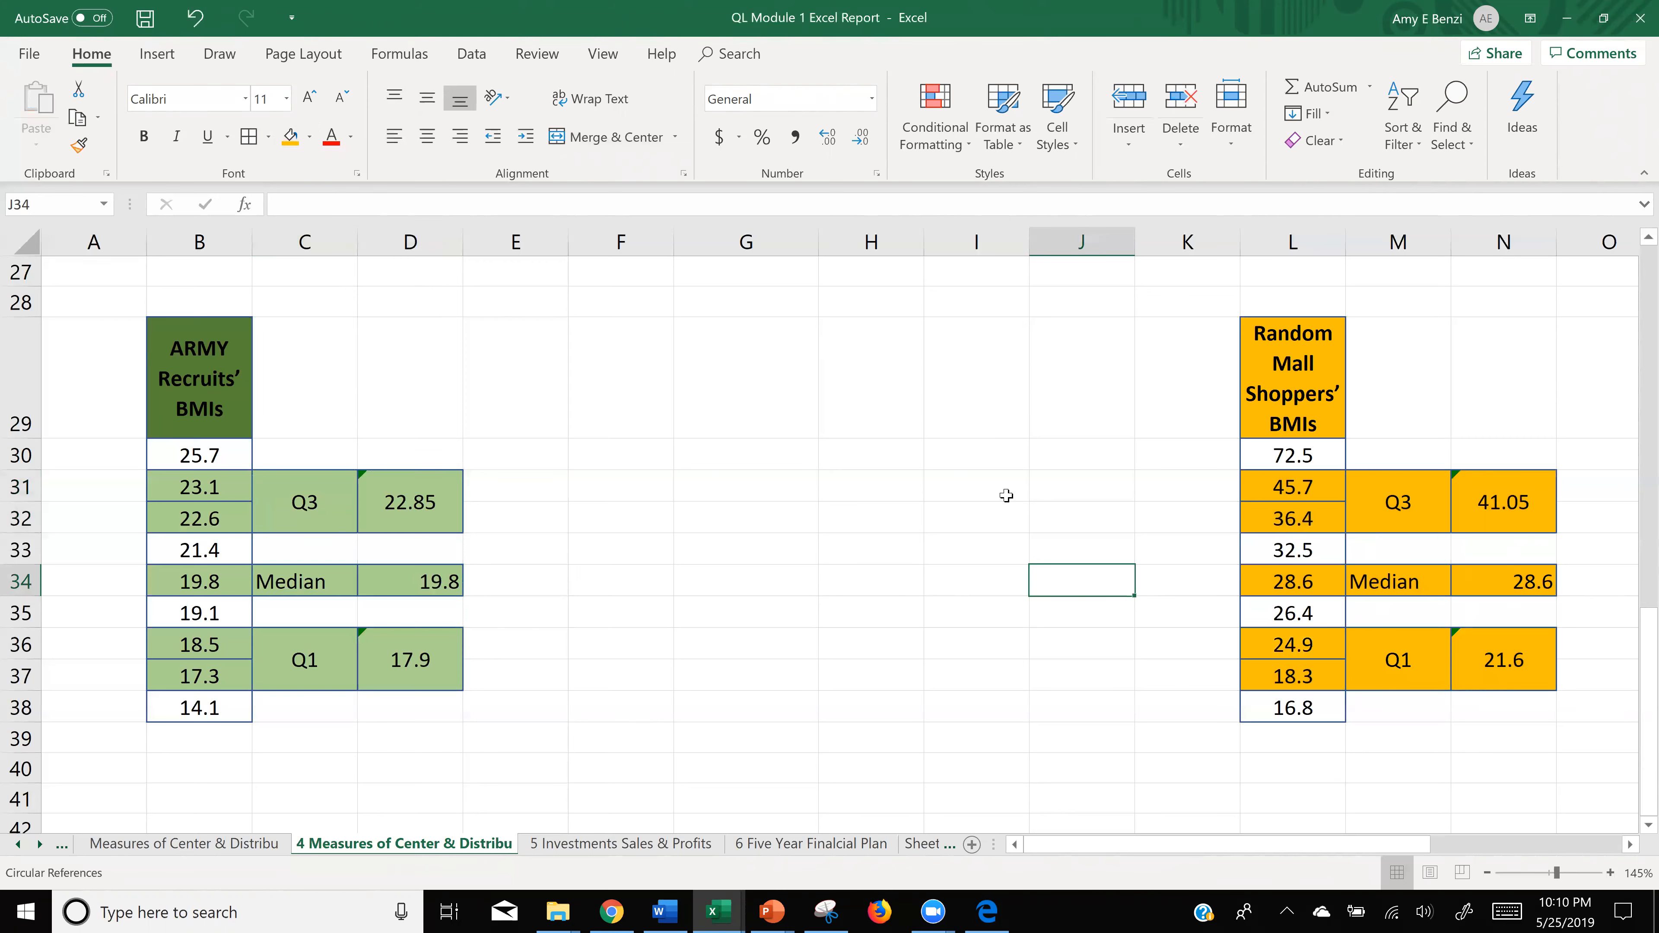
# - Select the sorted ARMY BMIs in B30:B38 and open the scatter chart choices for them
pyautogui.scroll(-4, 1006, 495)
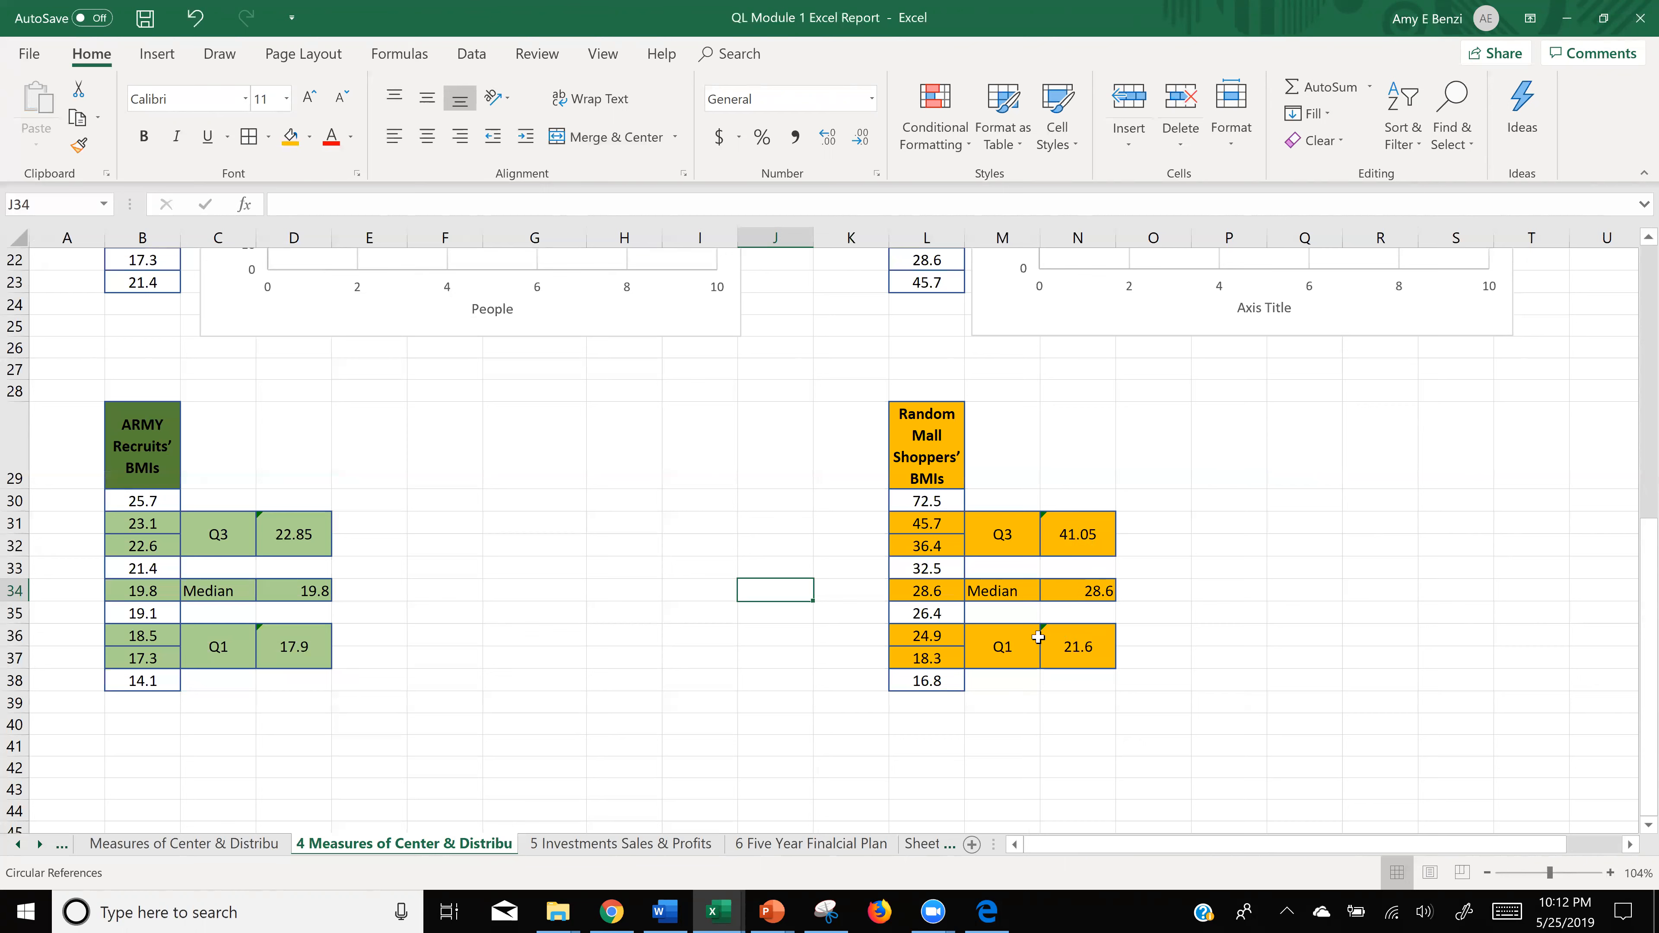
pyautogui.click(523, 675)
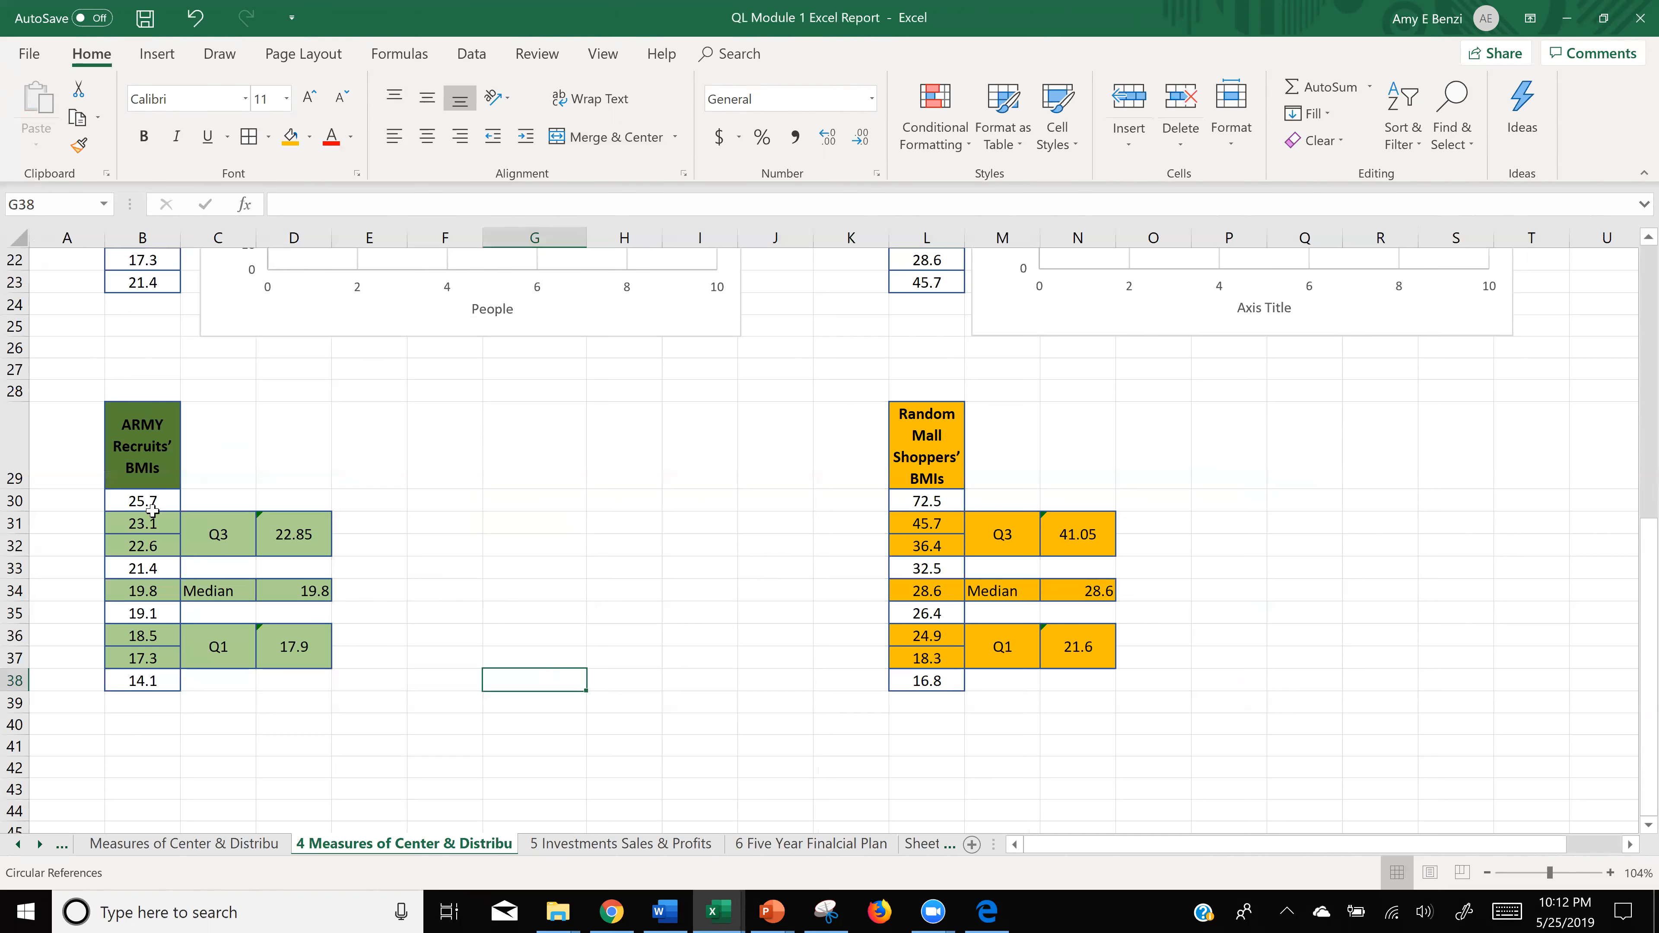
pyautogui.moveTo(147, 502); pyautogui.dragTo(164, 683)
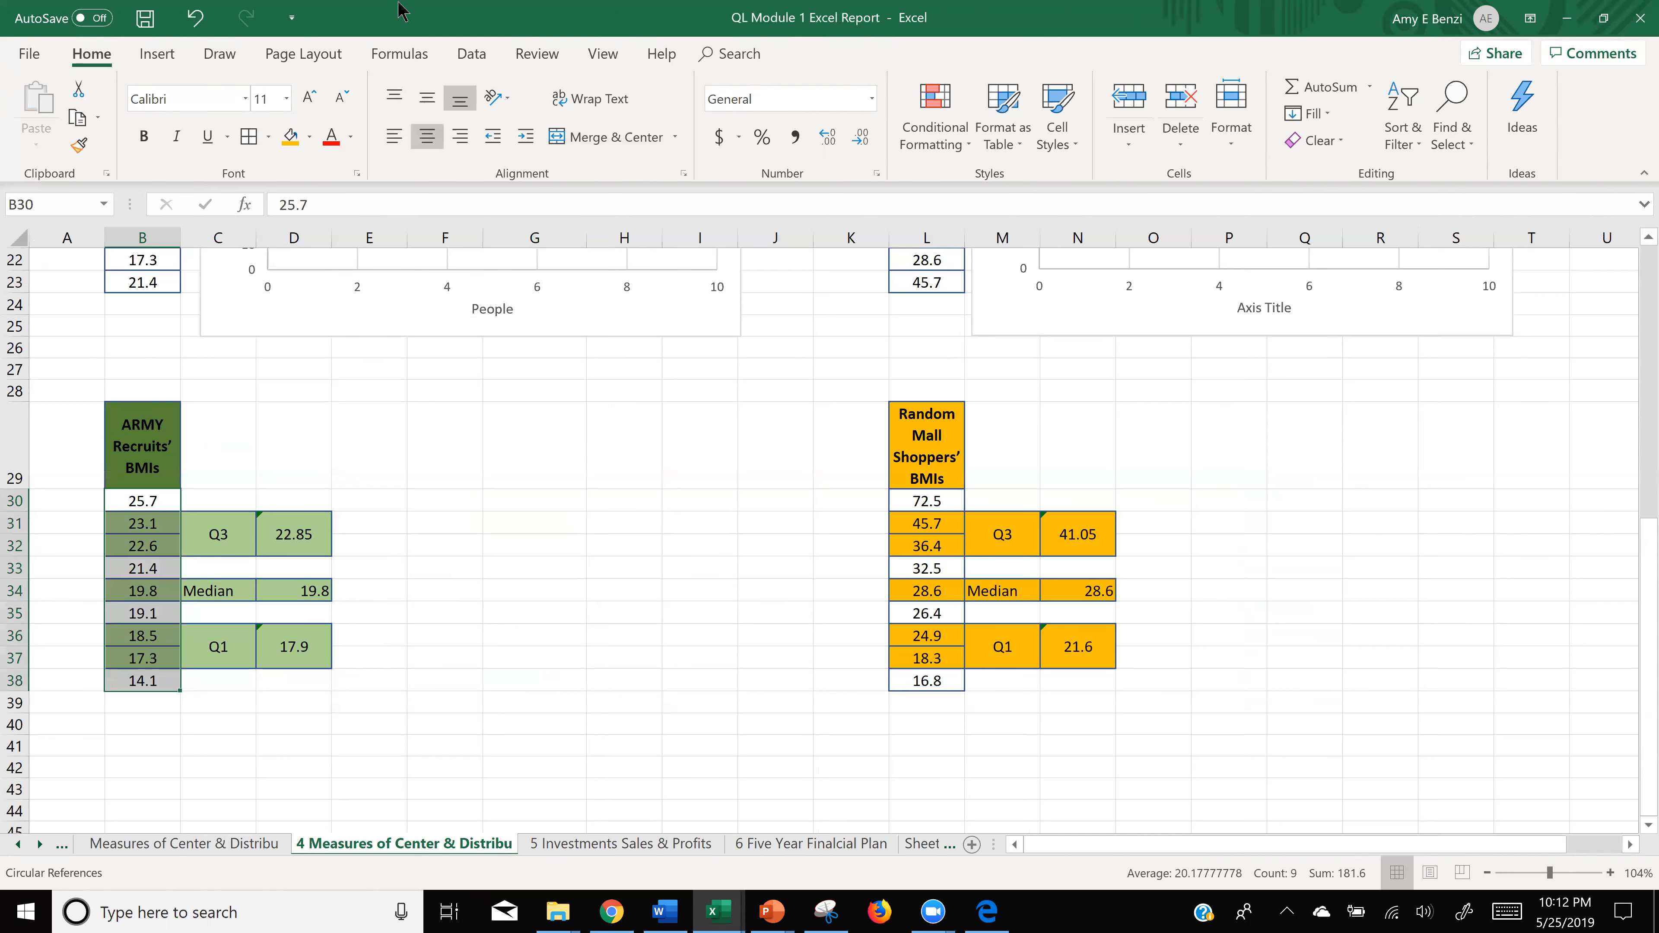
pyautogui.click(157, 55)
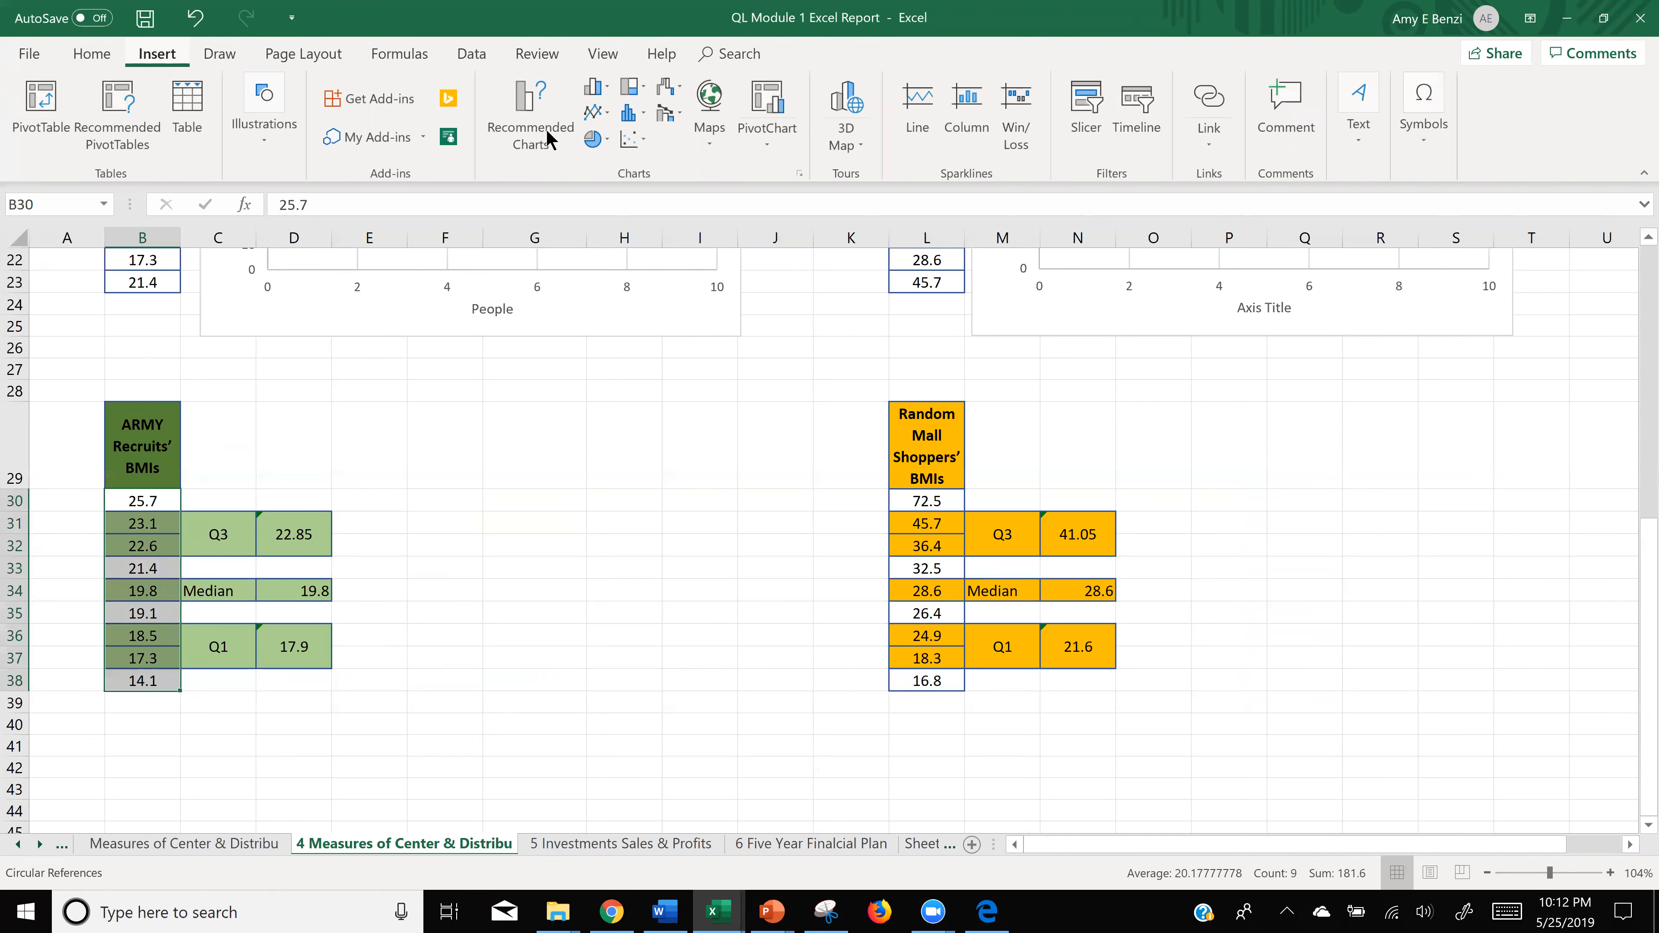
pyautogui.click(627, 139)
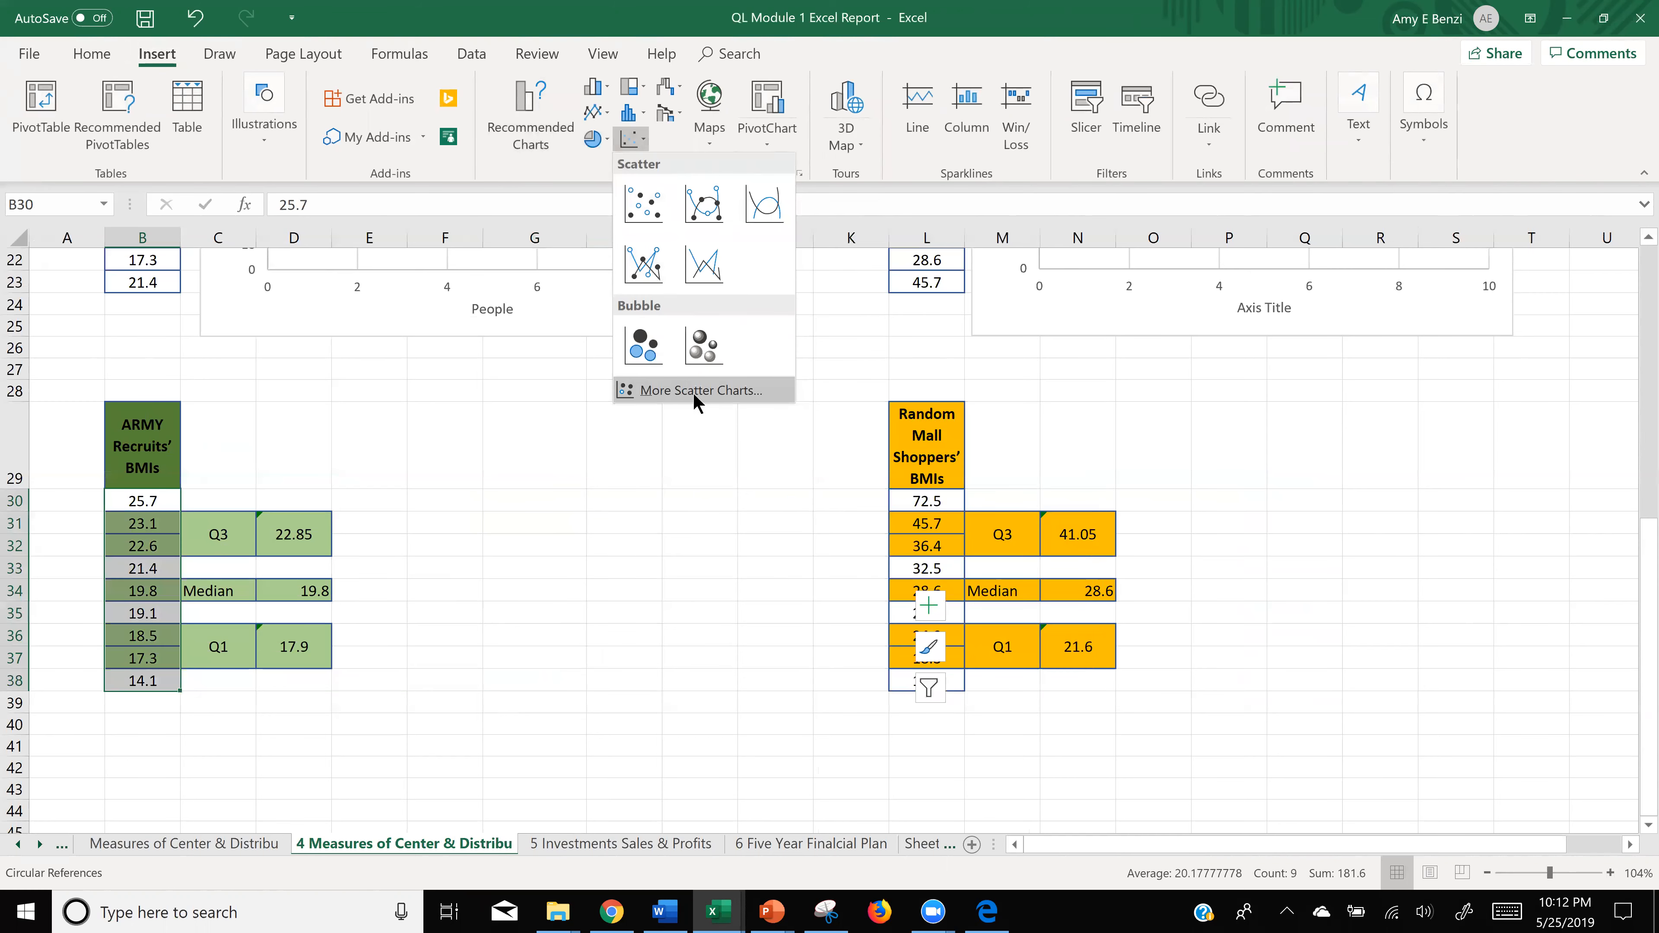
# - Insert a Box and Whisker chart of the ARMY Recruits' BMIs and place it between the two data tables
pyautogui.click(660, 391)
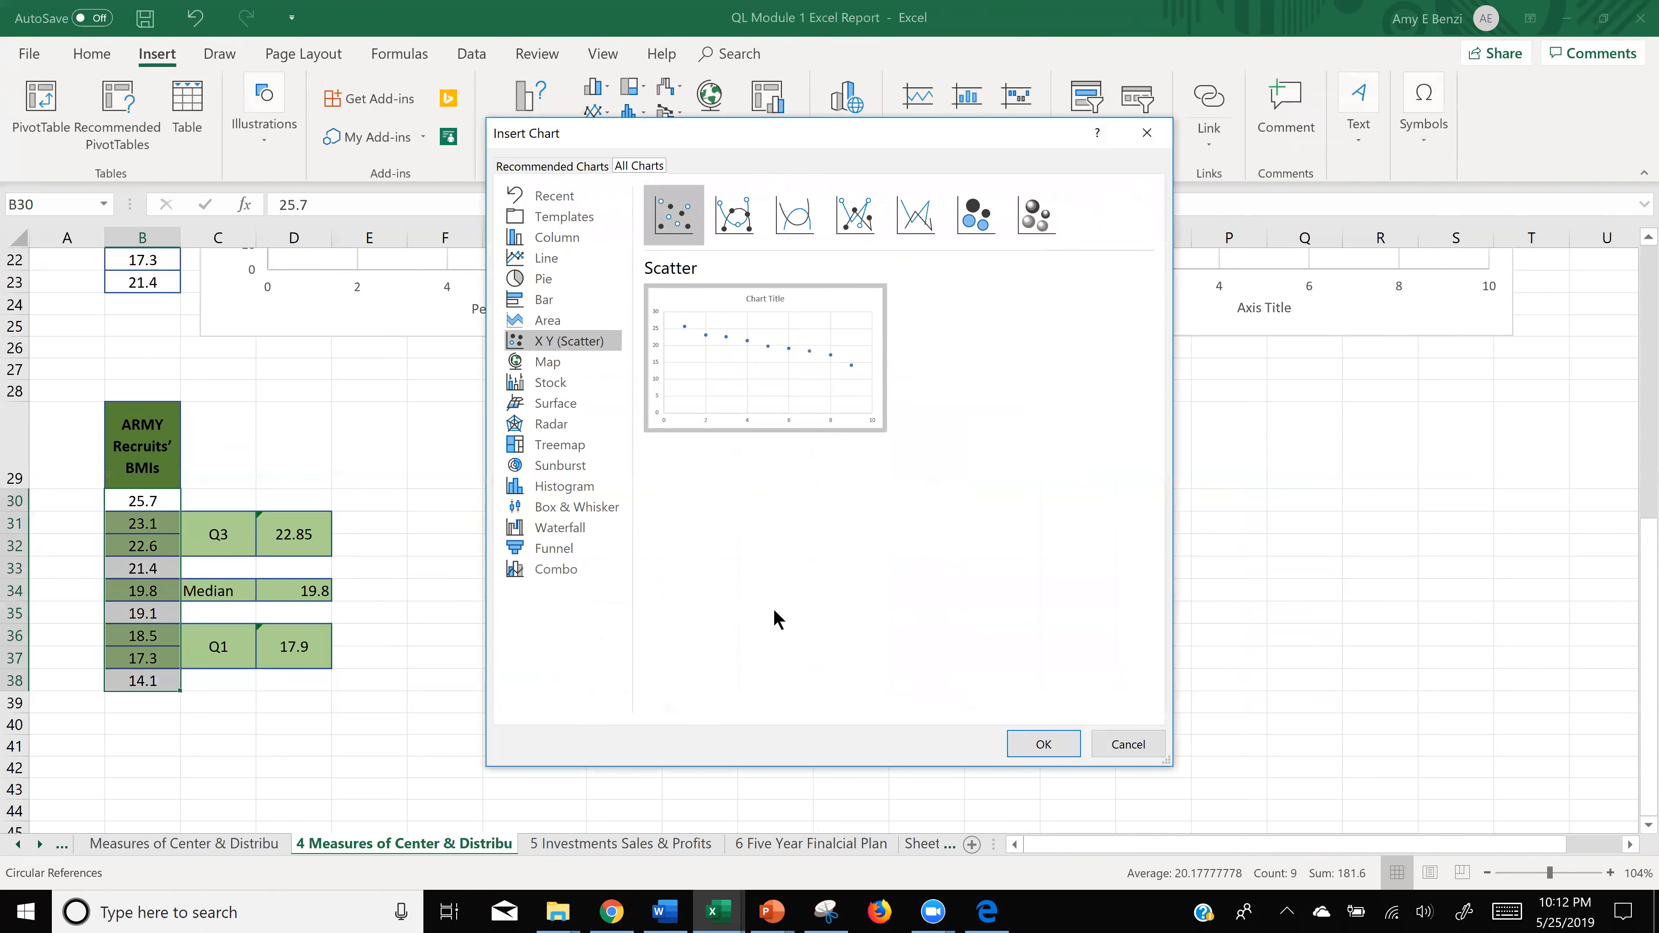
pyautogui.click(572, 509)
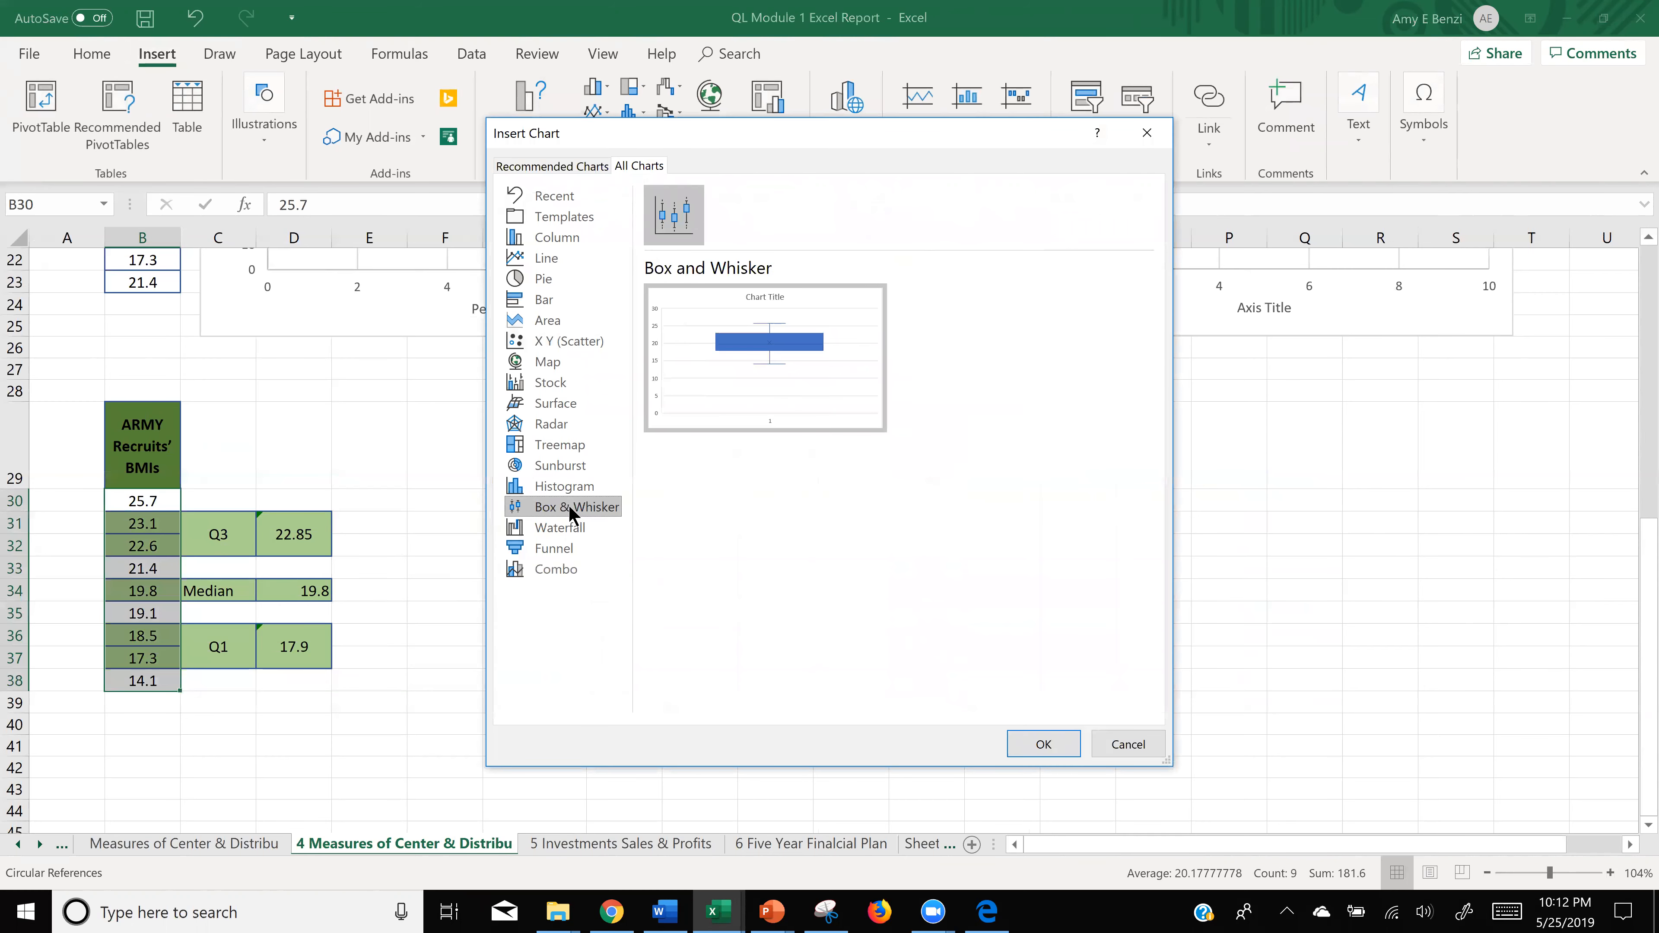
pyautogui.click(1046, 745)
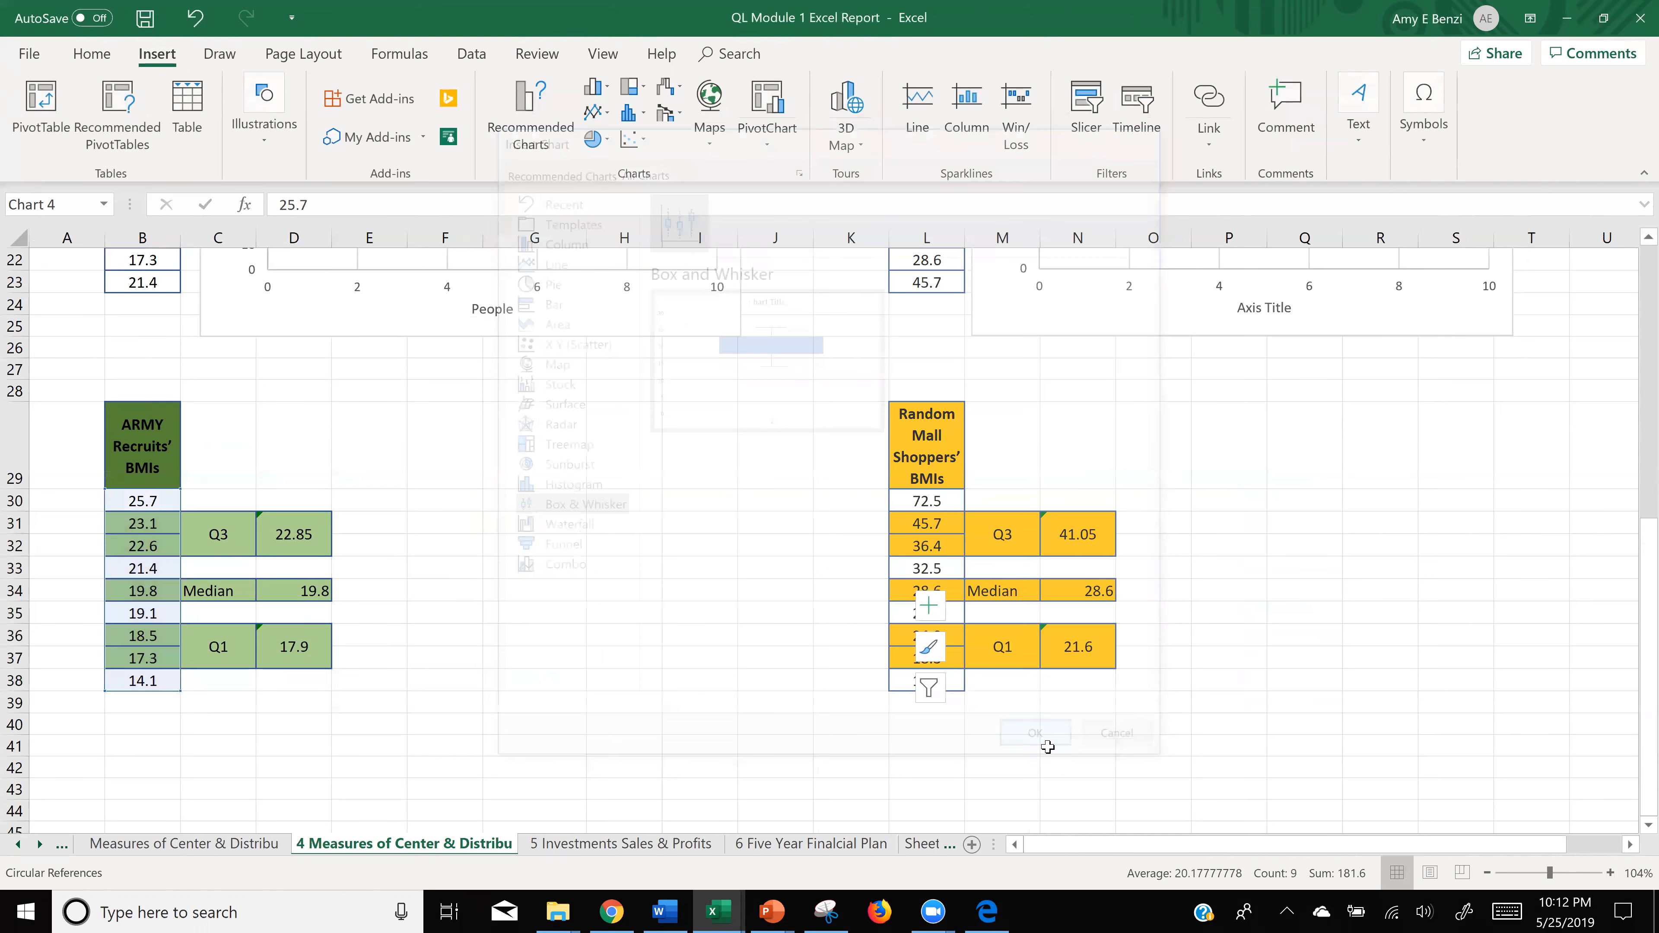
pyautogui.moveTo(983, 409); pyautogui.dragTo(759, 415)
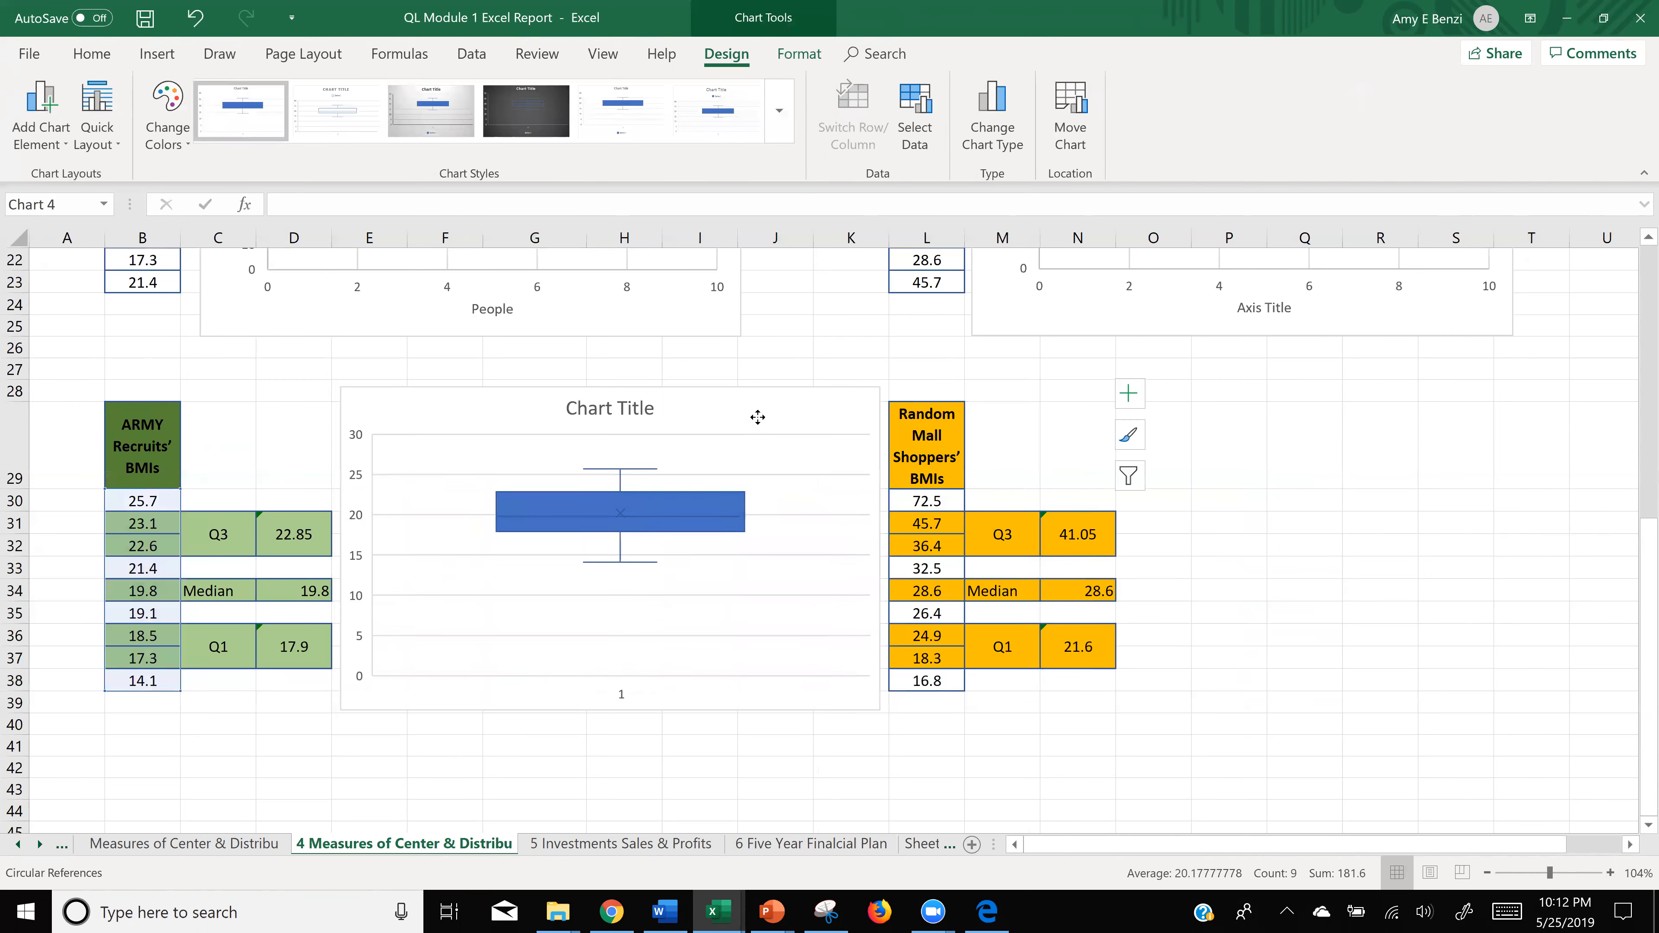
pyautogui.moveTo(878, 452); pyautogui.dragTo(878, 457)
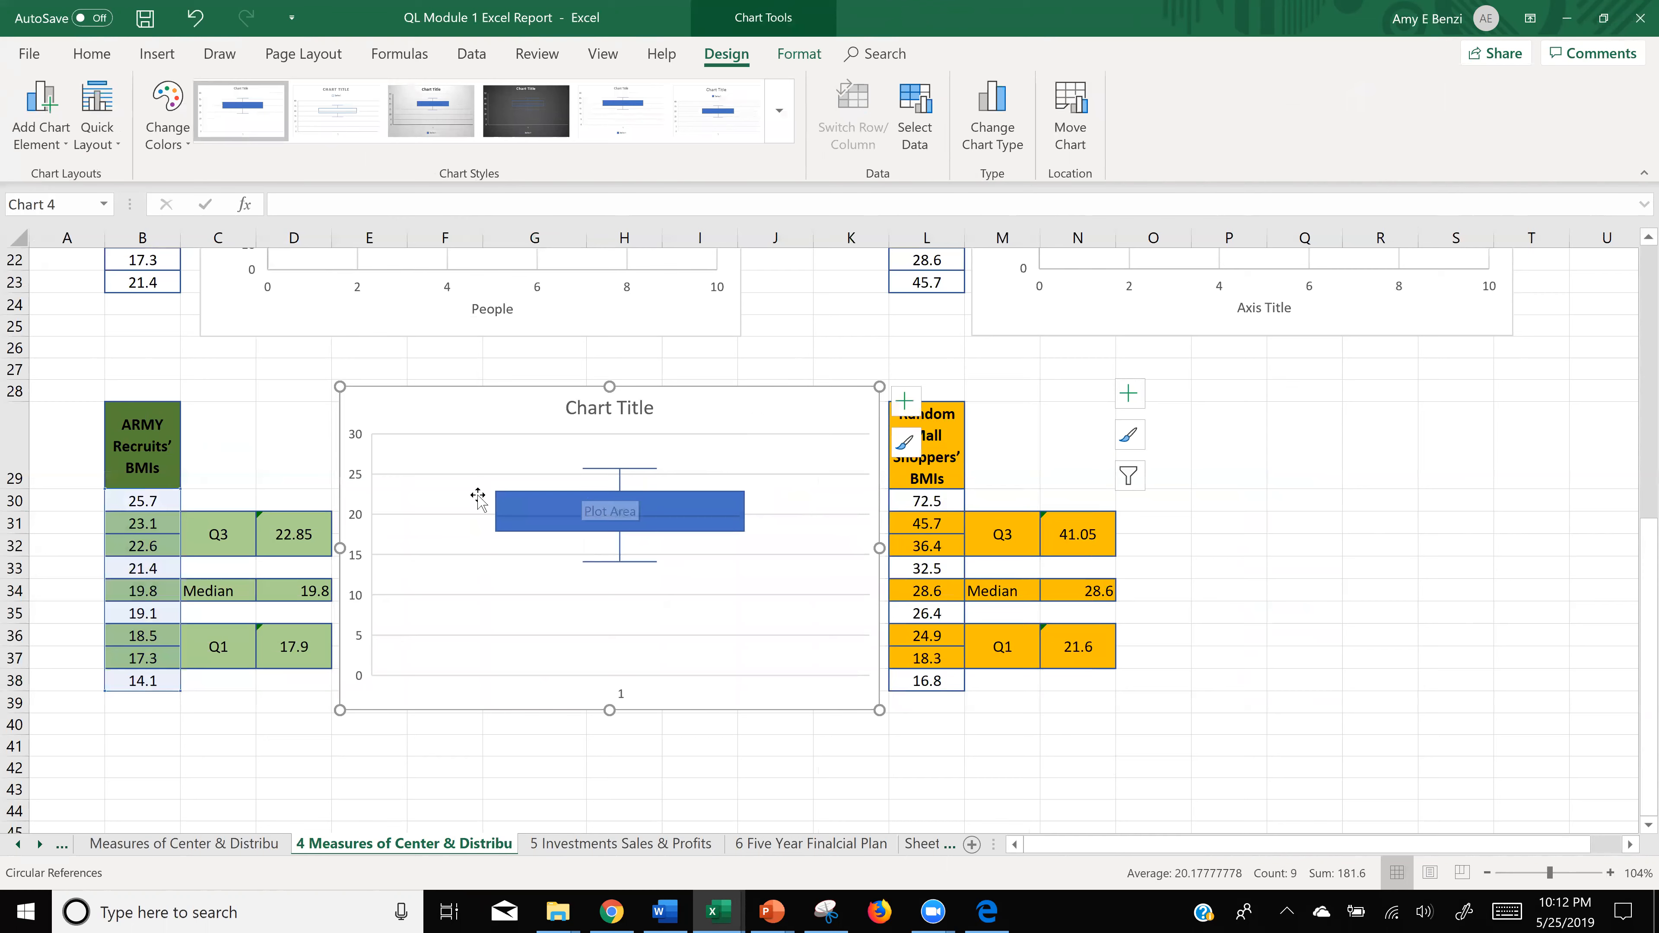
# - Insert a Box and Whisker chart of the Random Mall Shoppers' BMIs in L30:L38 and place it beside that table's quartile cells
pyautogui.moveTo(927, 502); pyautogui.dragTo(918, 683)
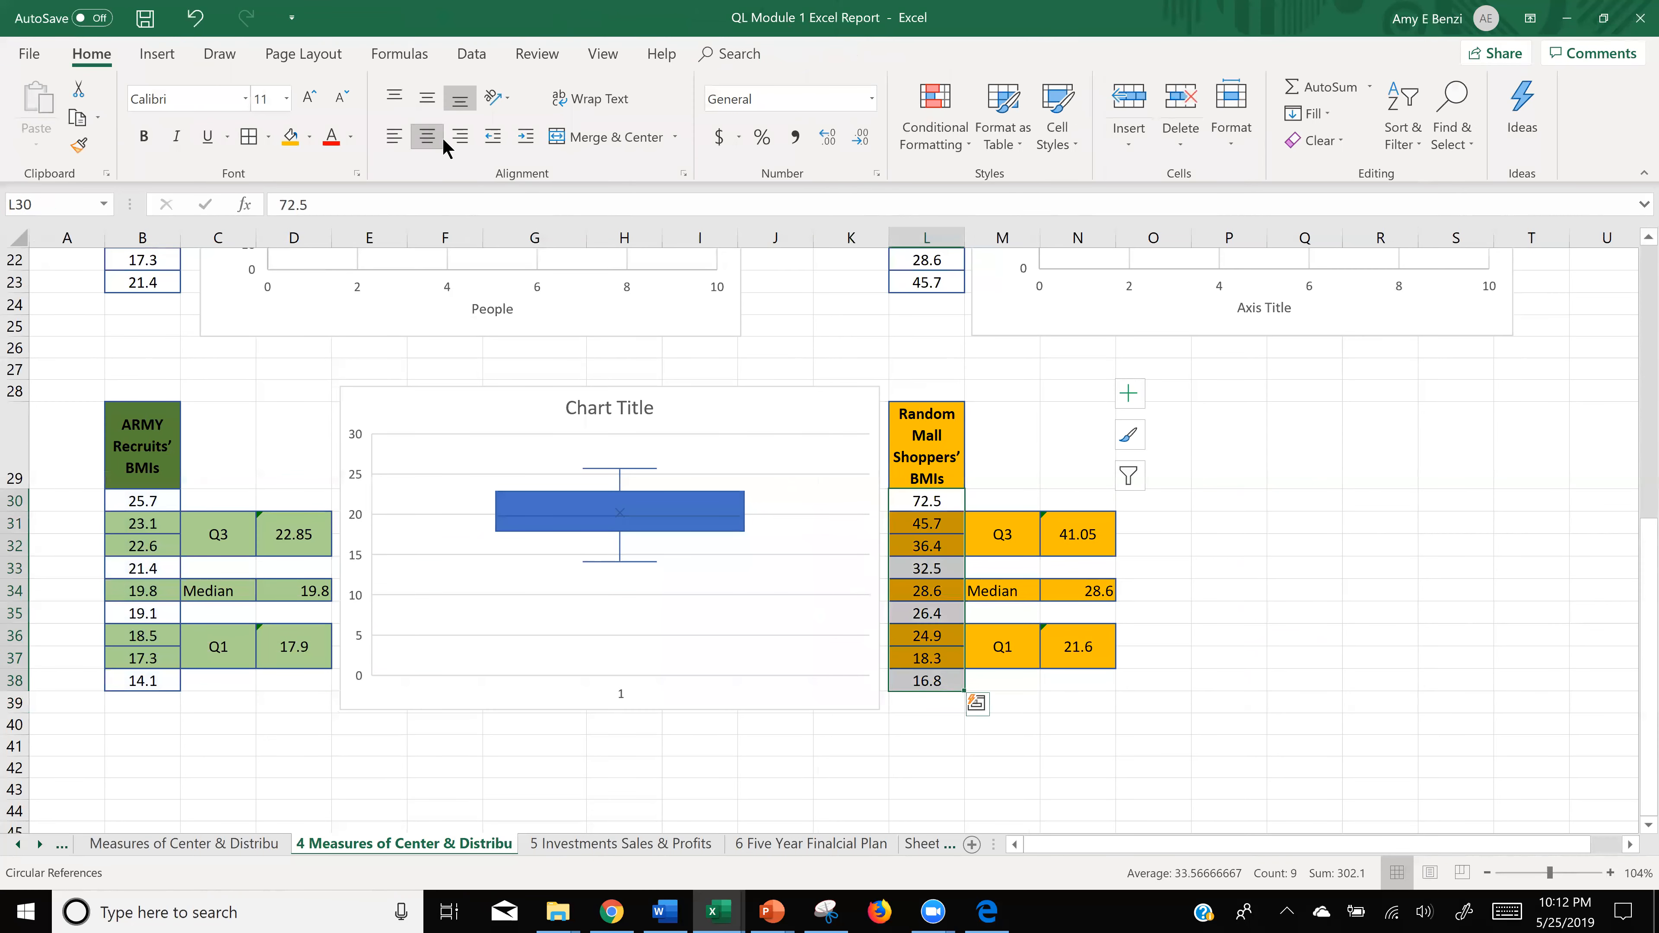
pyautogui.click(157, 54)
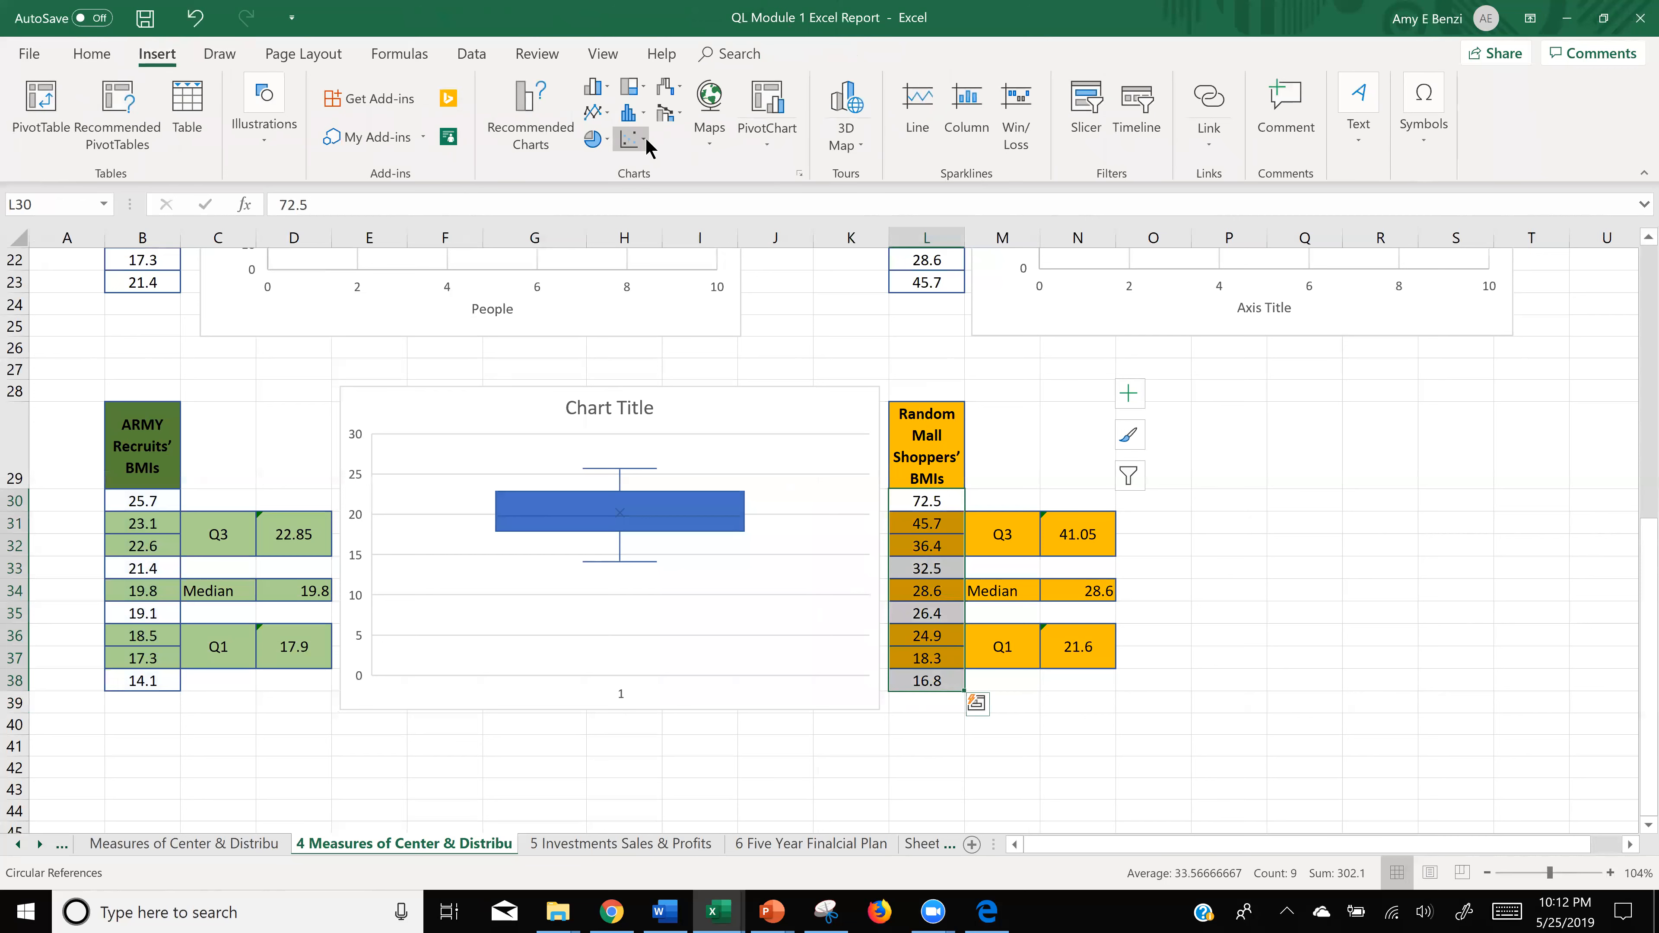
pyautogui.click(631, 139)
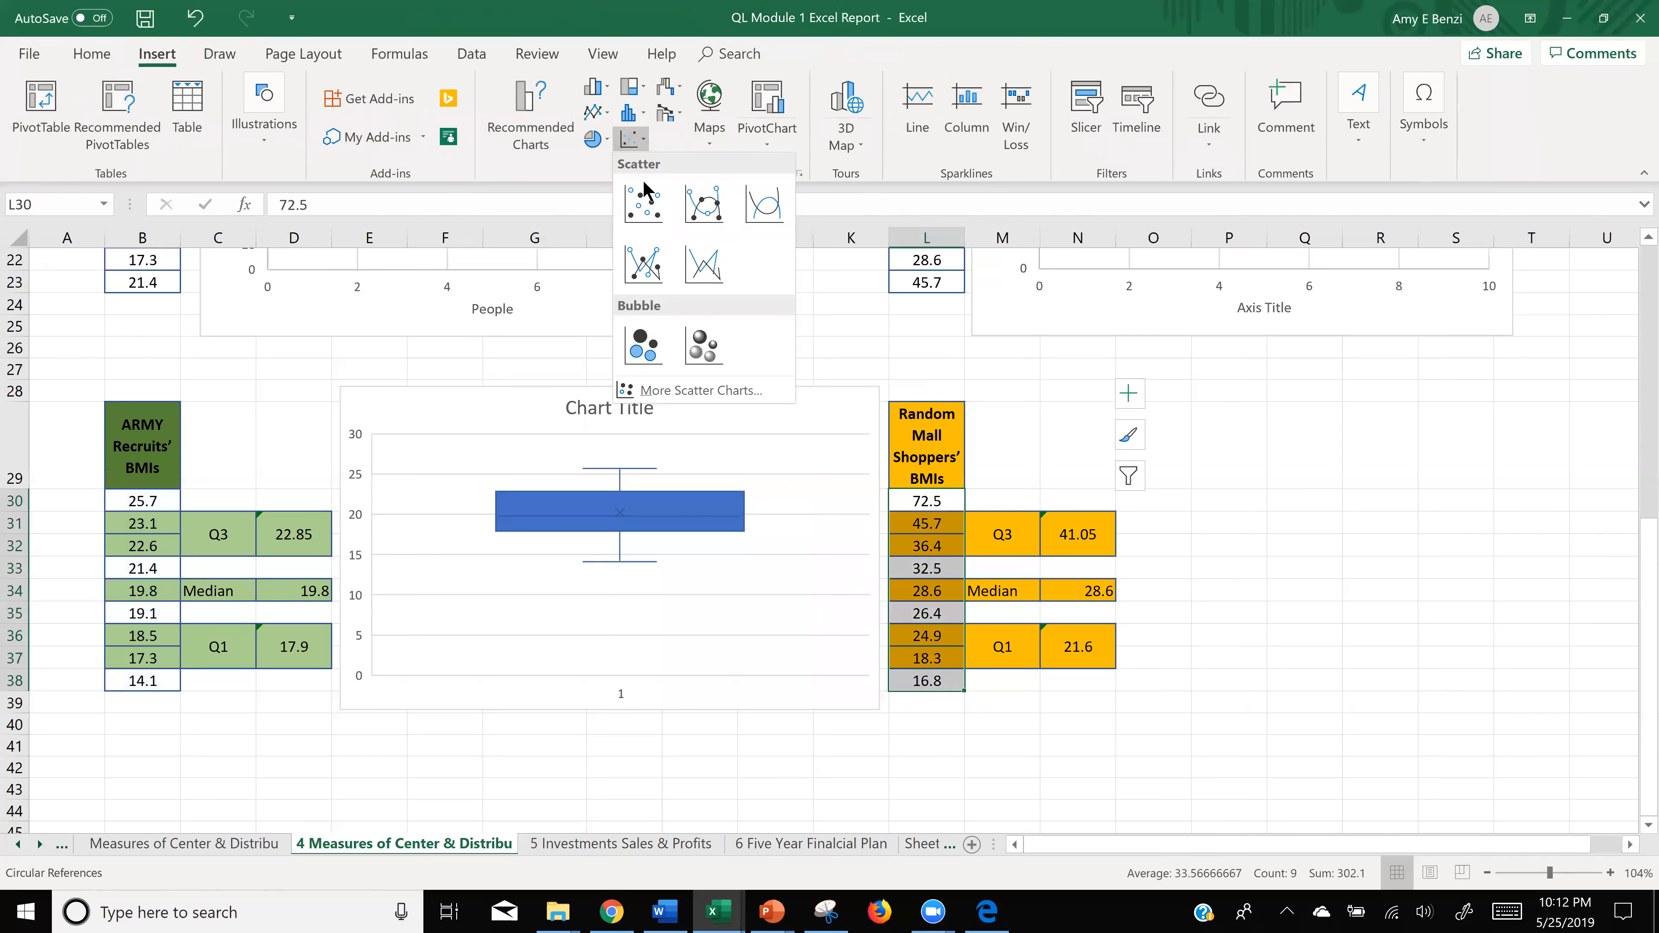
pyautogui.click(661, 392)
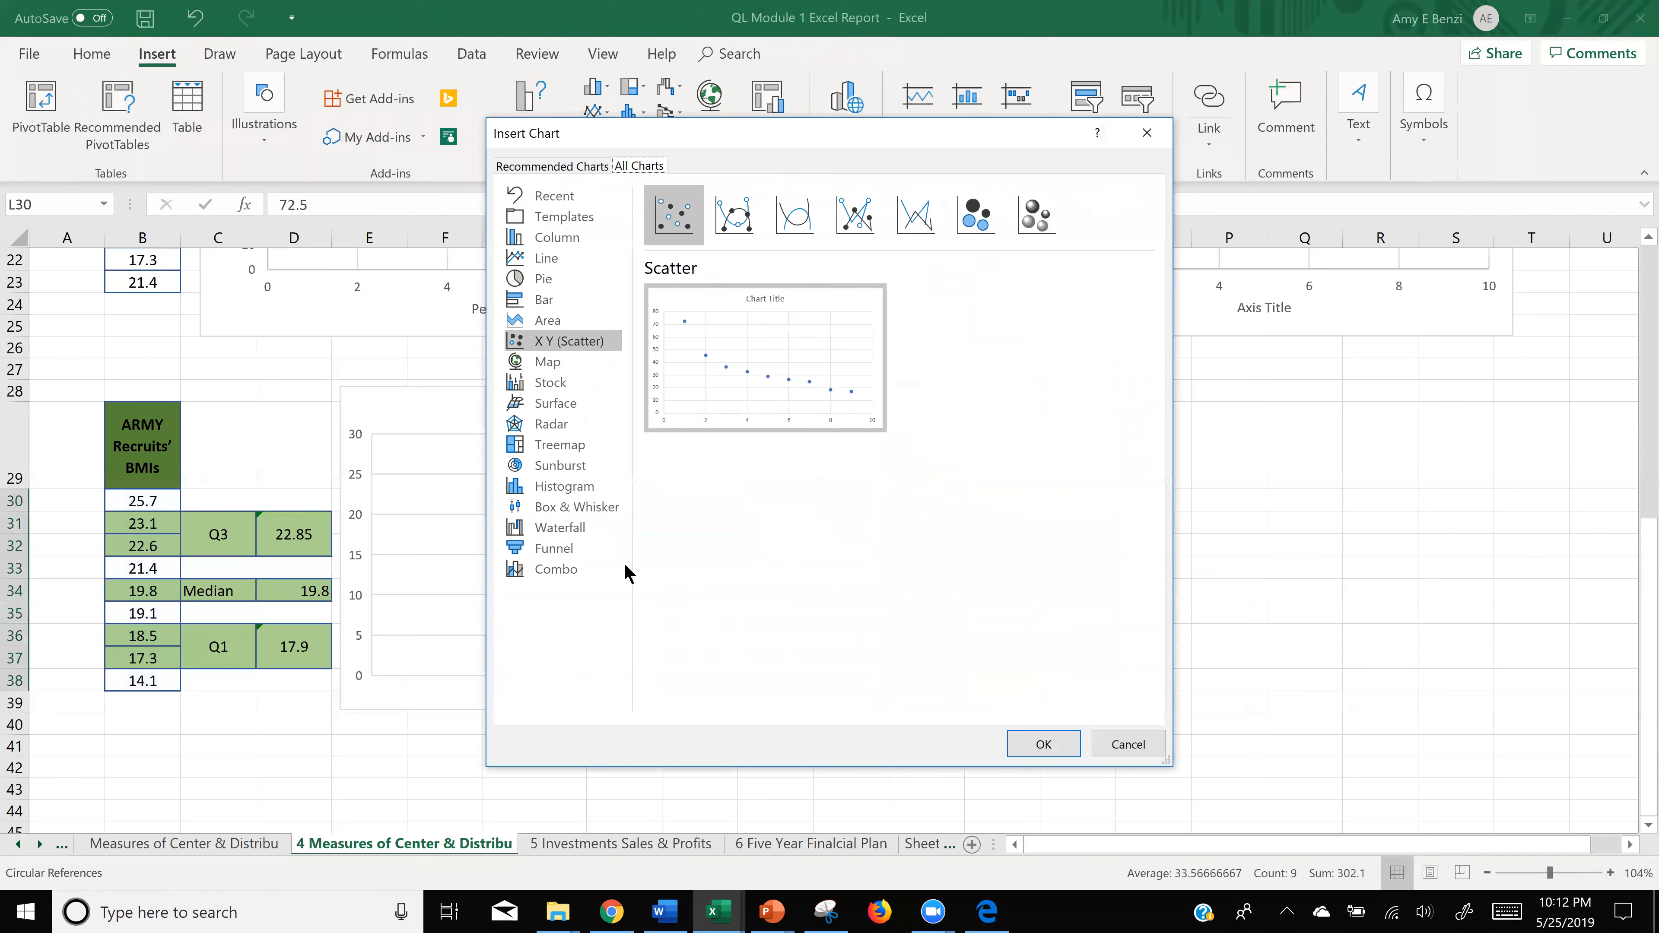
pyautogui.click(586, 507)
pyautogui.click(1042, 744)
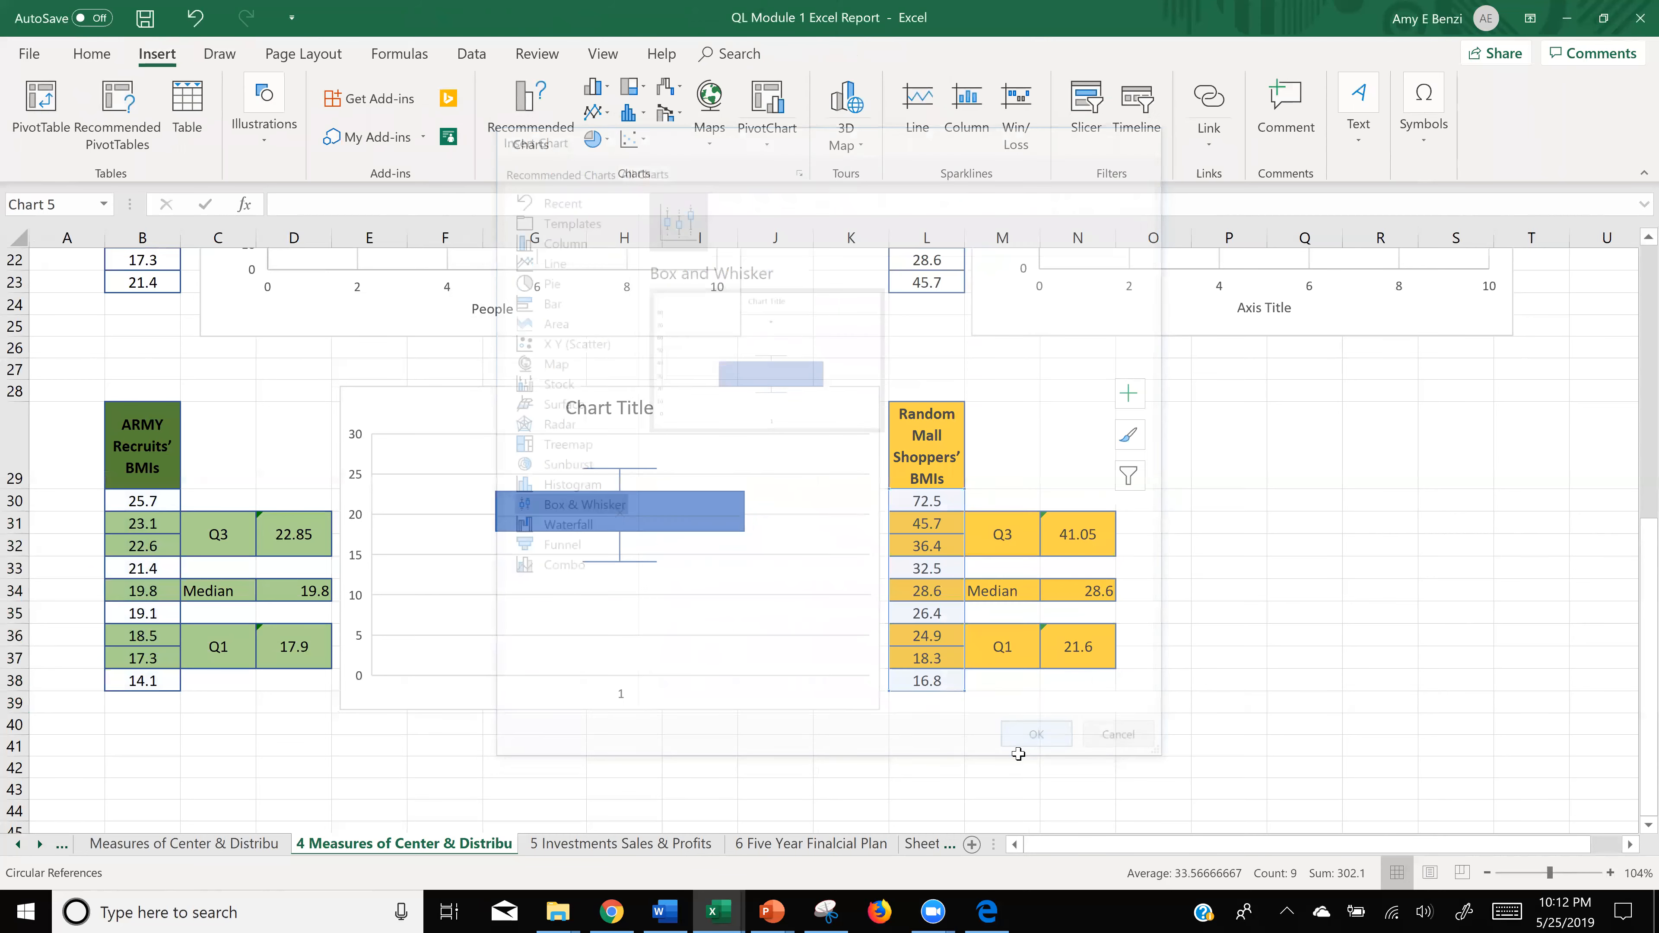
pyautogui.moveTo(1221, 428); pyautogui.dragTo(1500, 411)
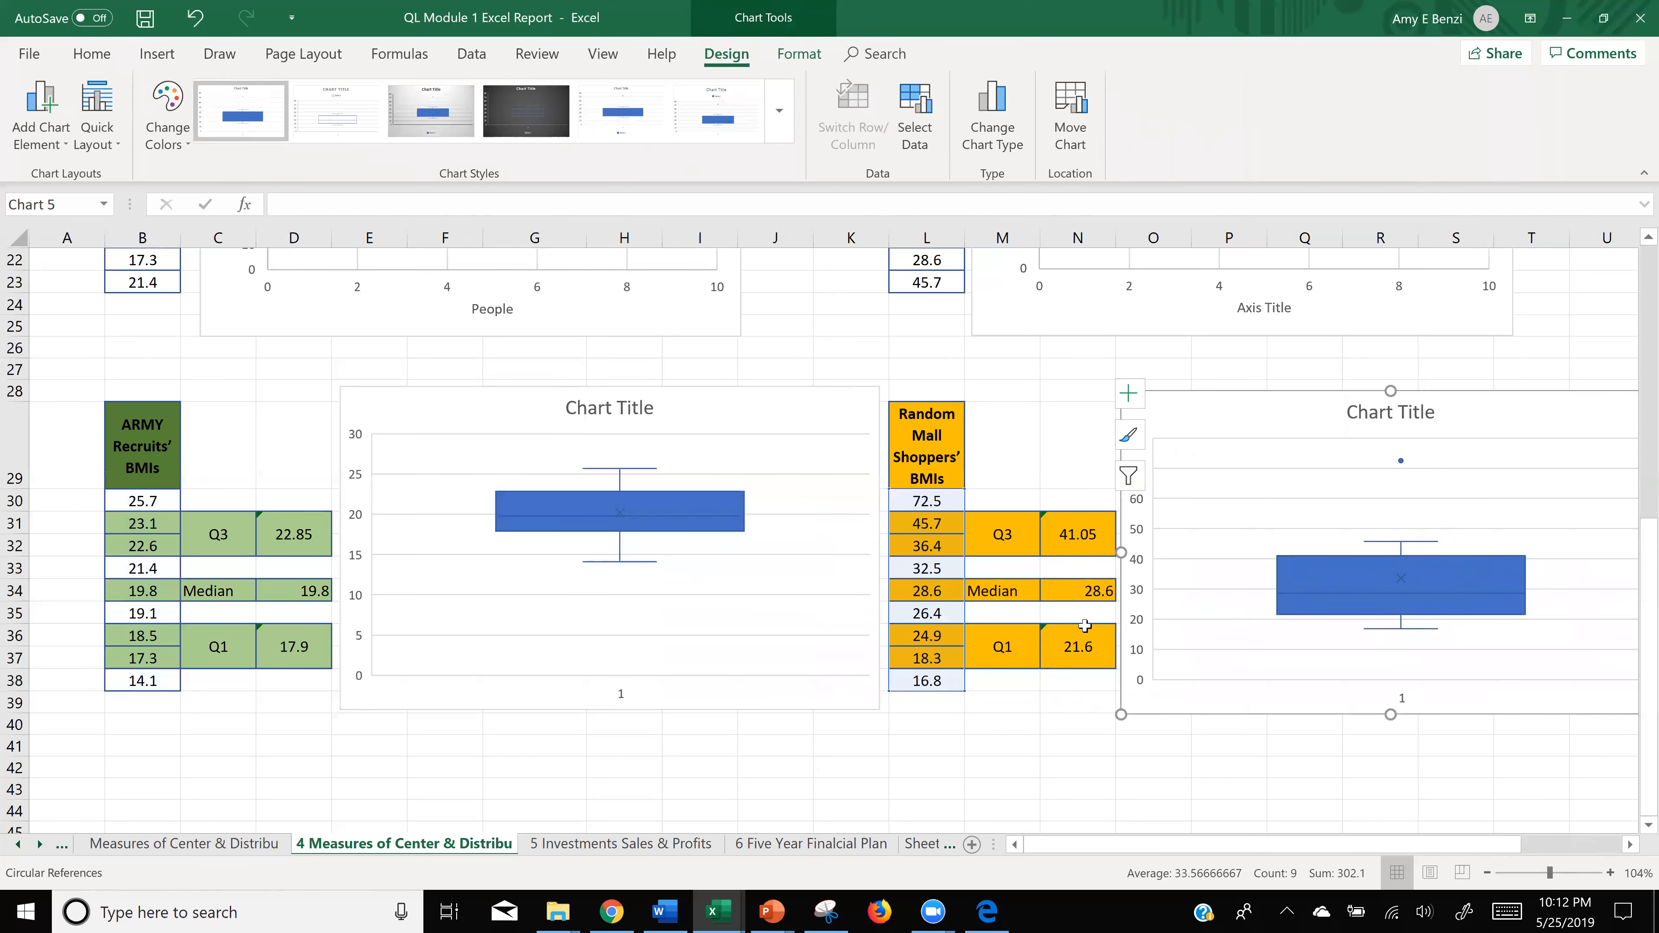
pyautogui.click(1042, 771)
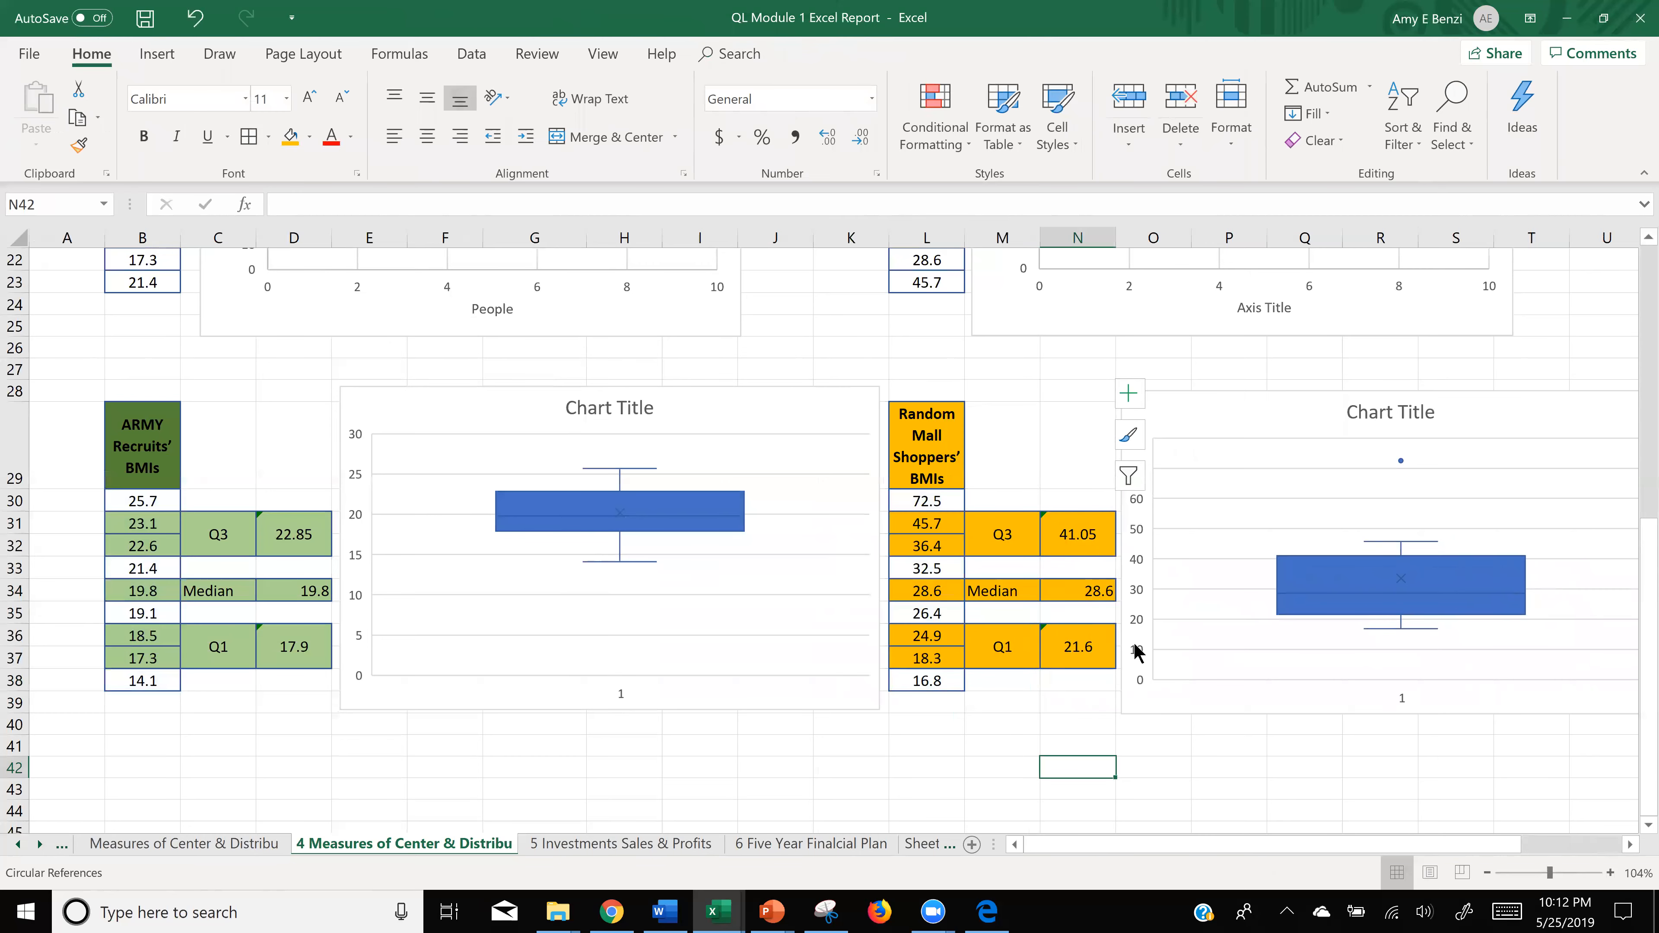
# - Set the maximum bound of the vertical axis on the ARMY Recruits' box plot to 80
pyautogui.scroll(-1, 1165, 709)
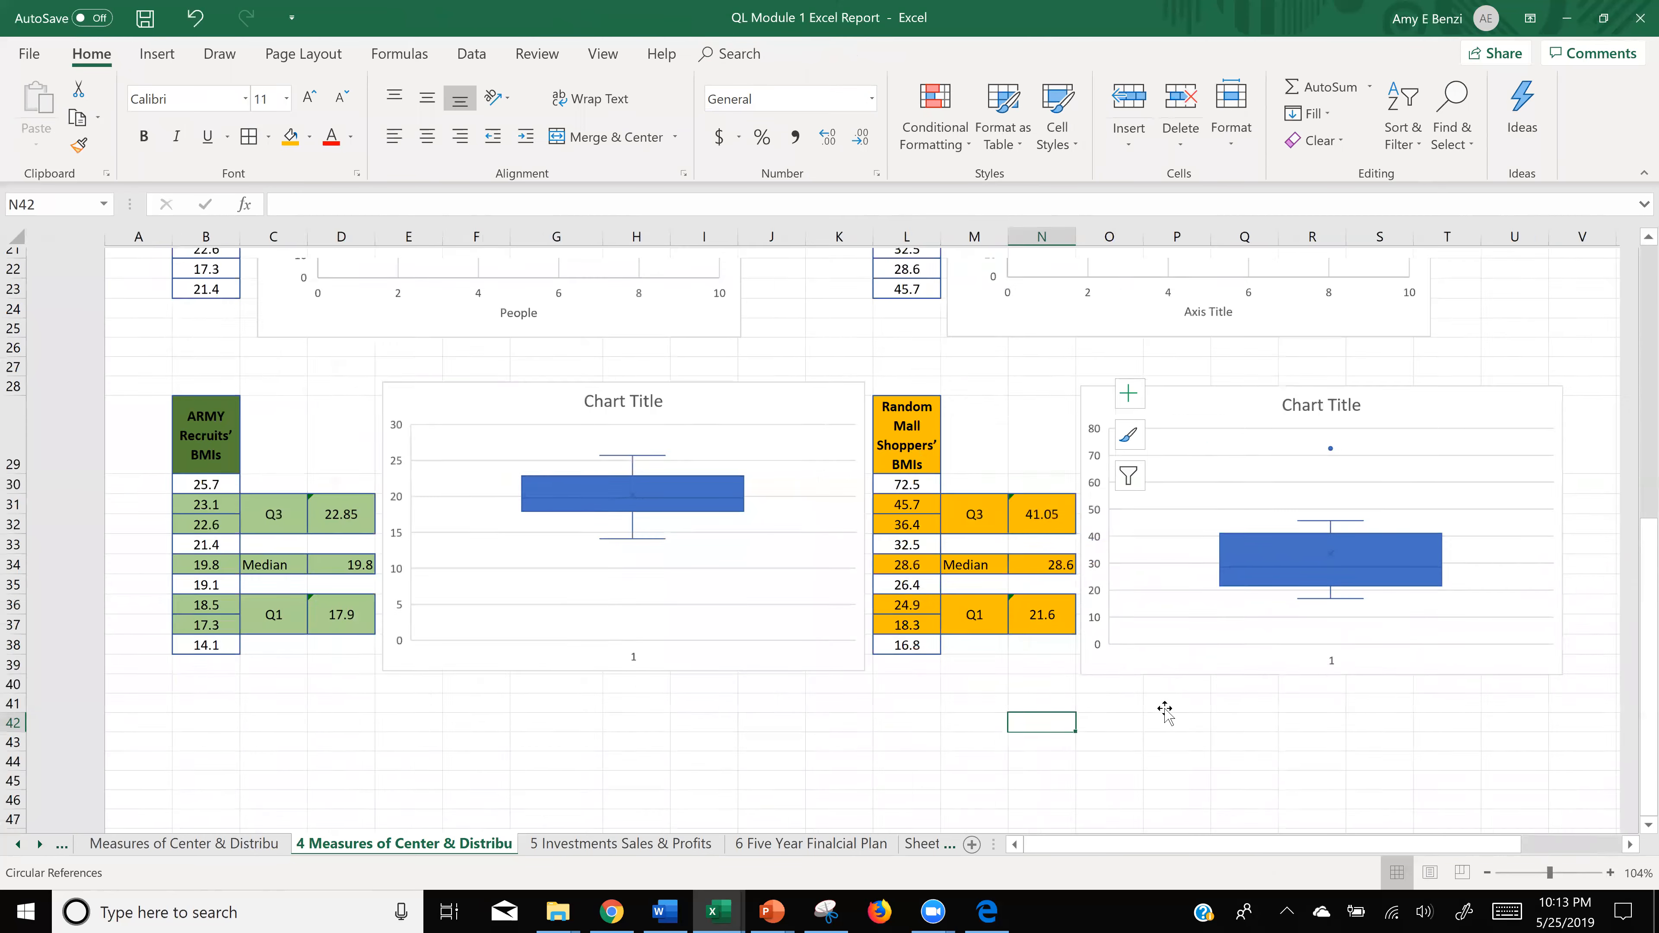
pyautogui.scroll(-3, 1000, 581)
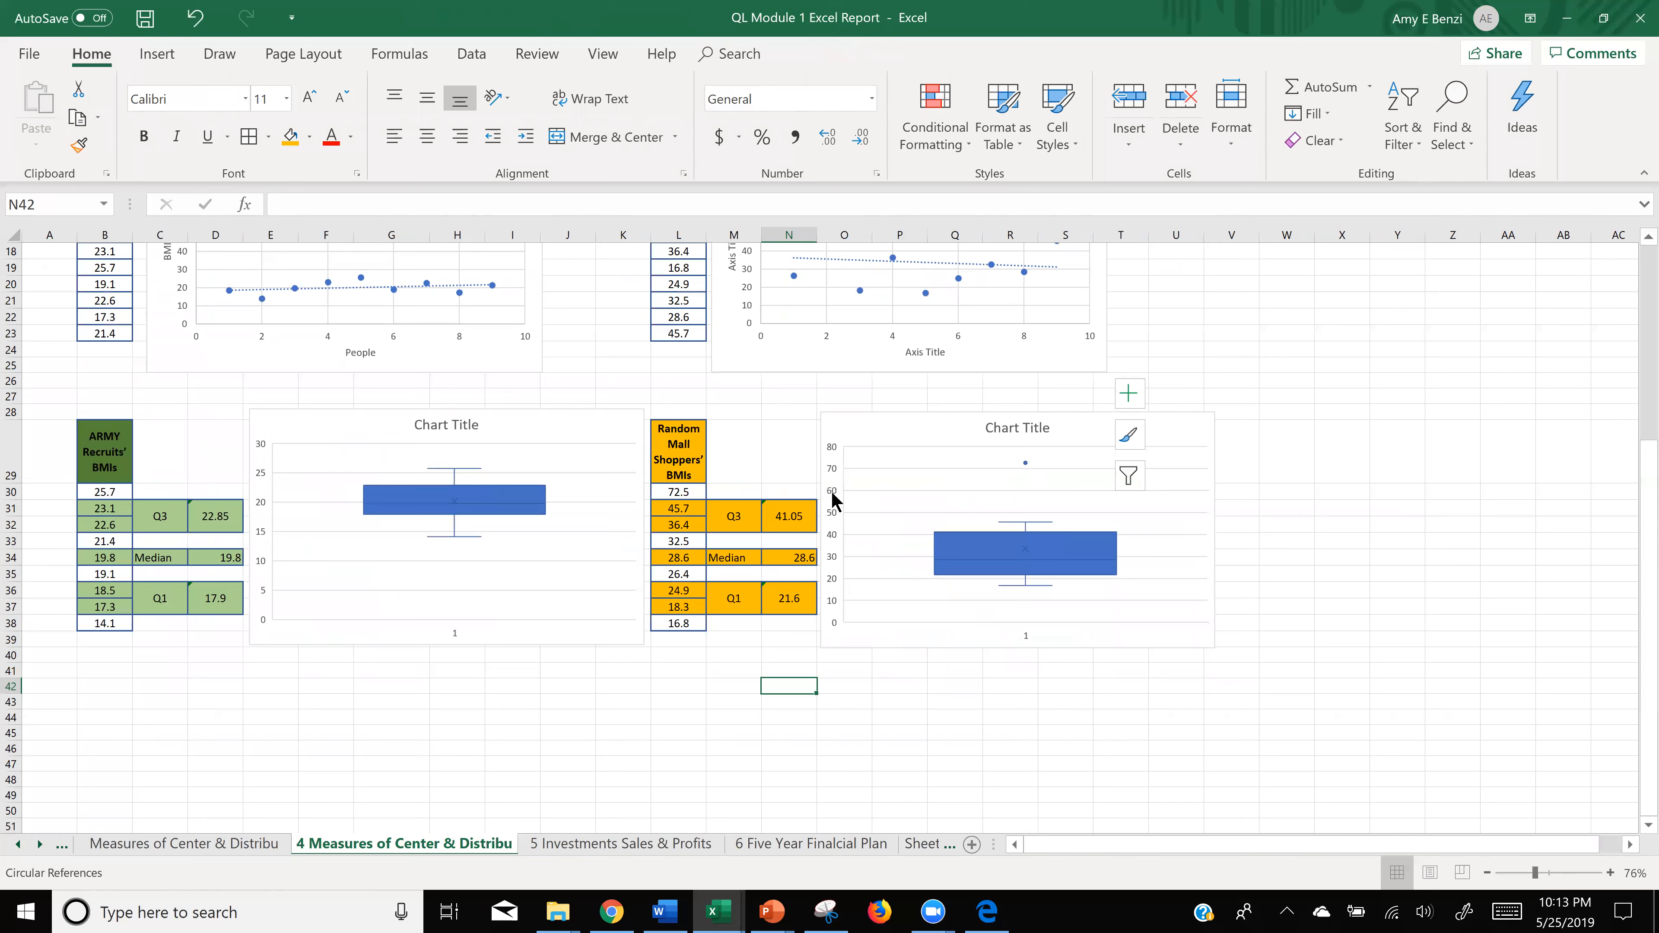
pyautogui.click(257, 548)
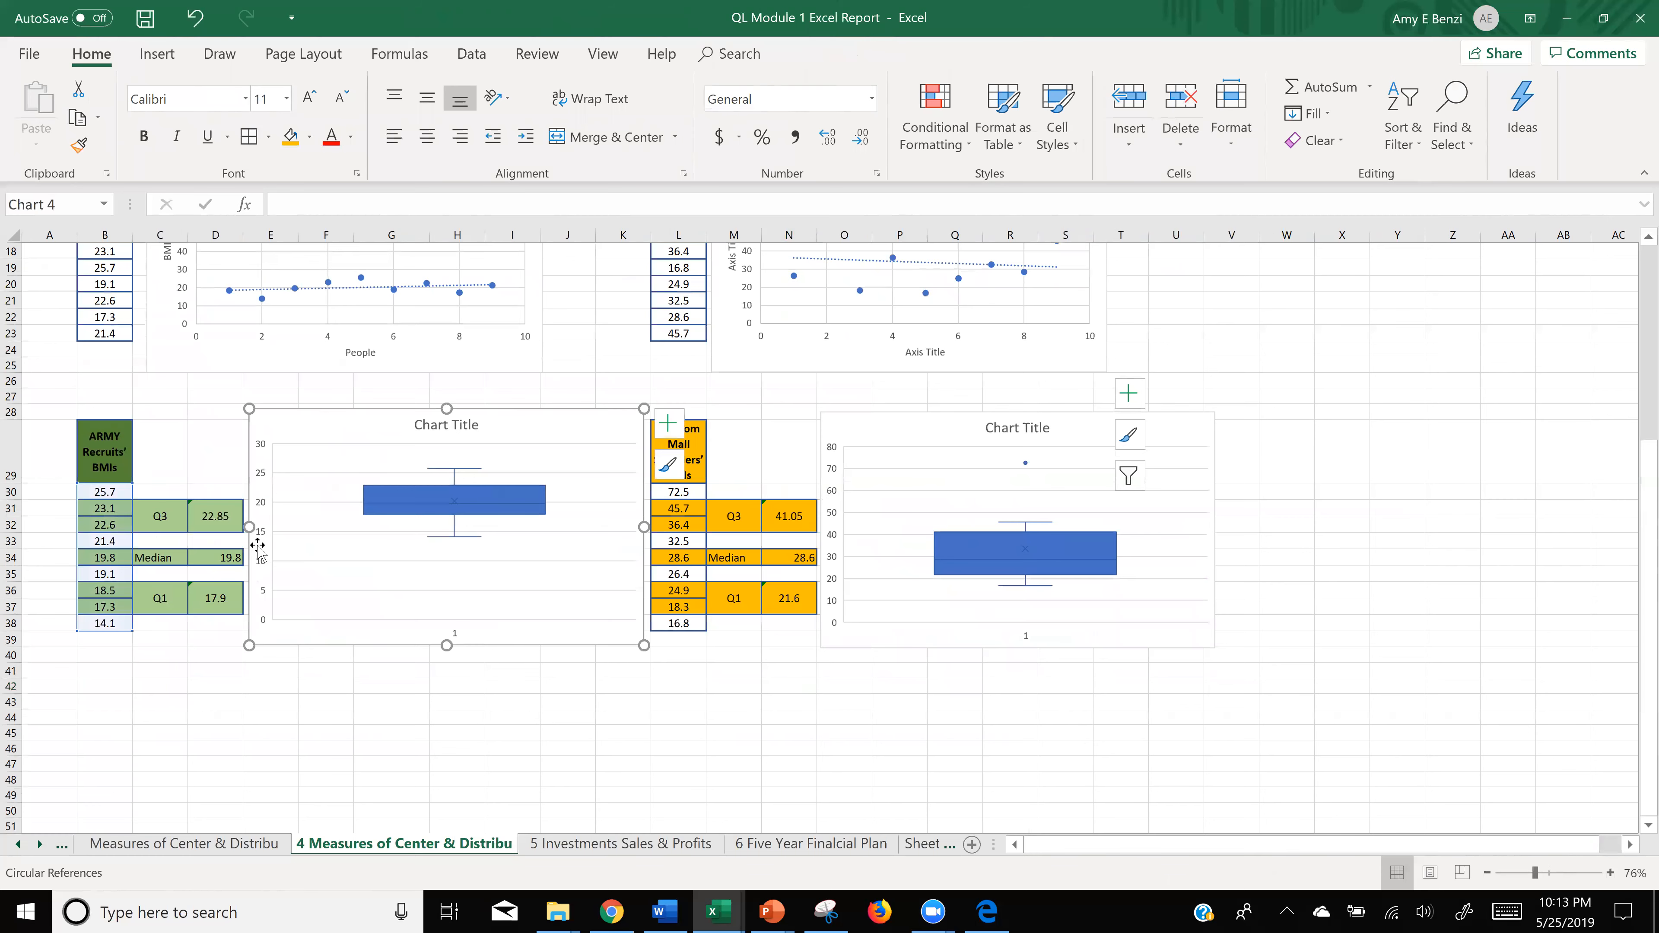
pyautogui.doubleClick(259, 536)
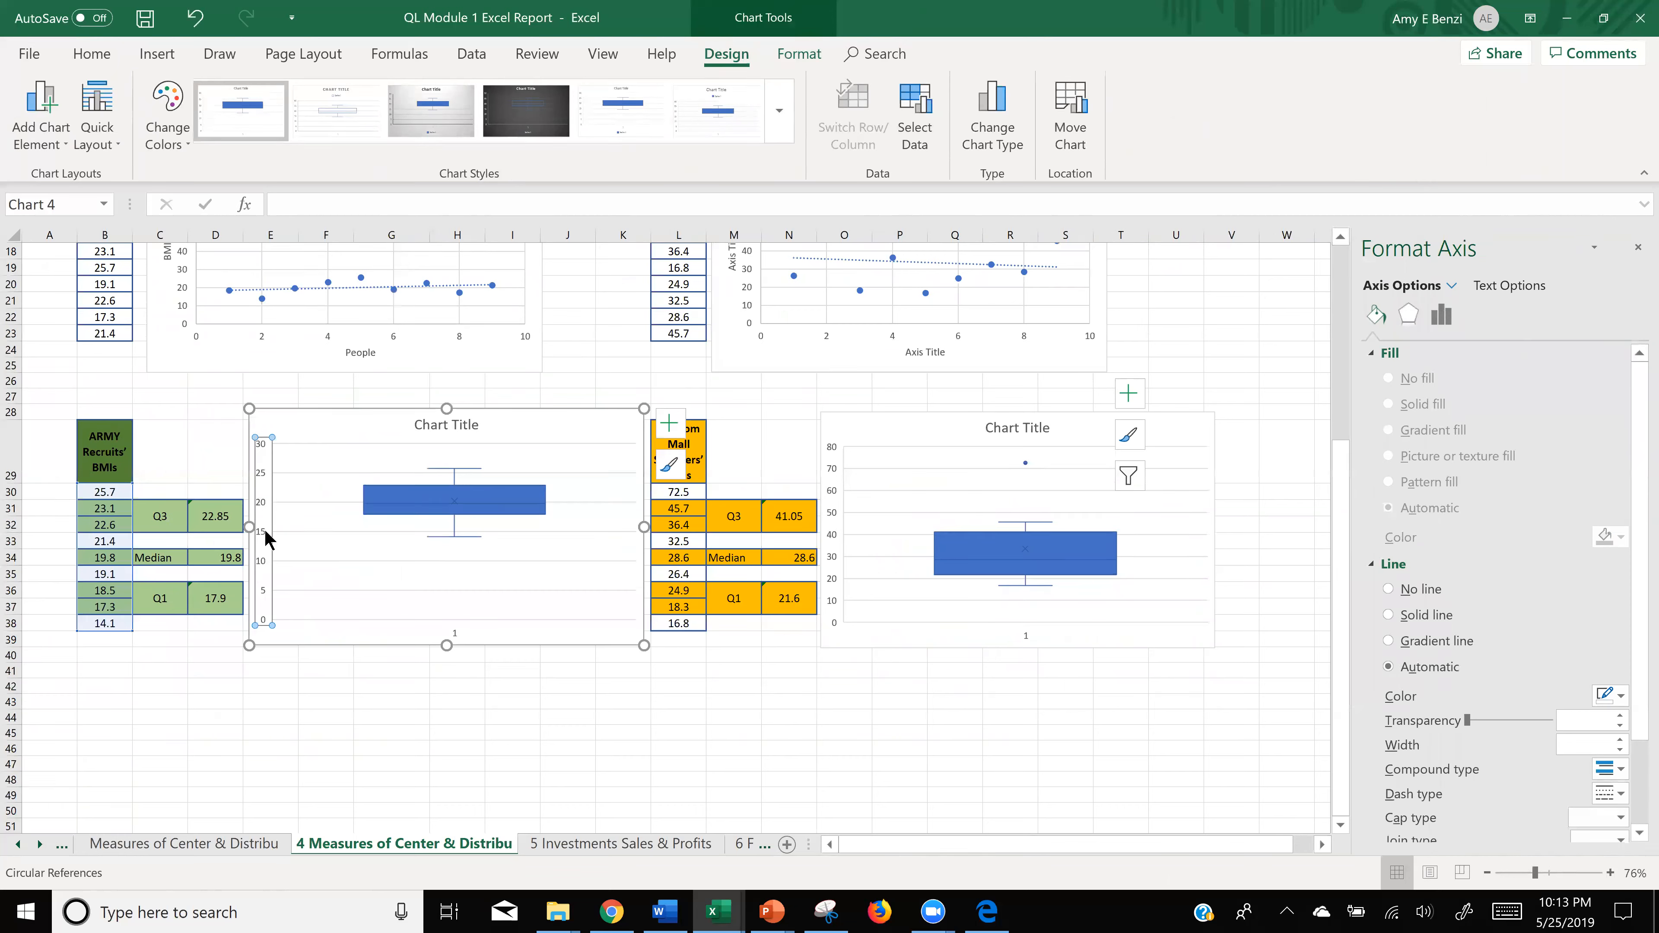
pyautogui.click(1443, 321)
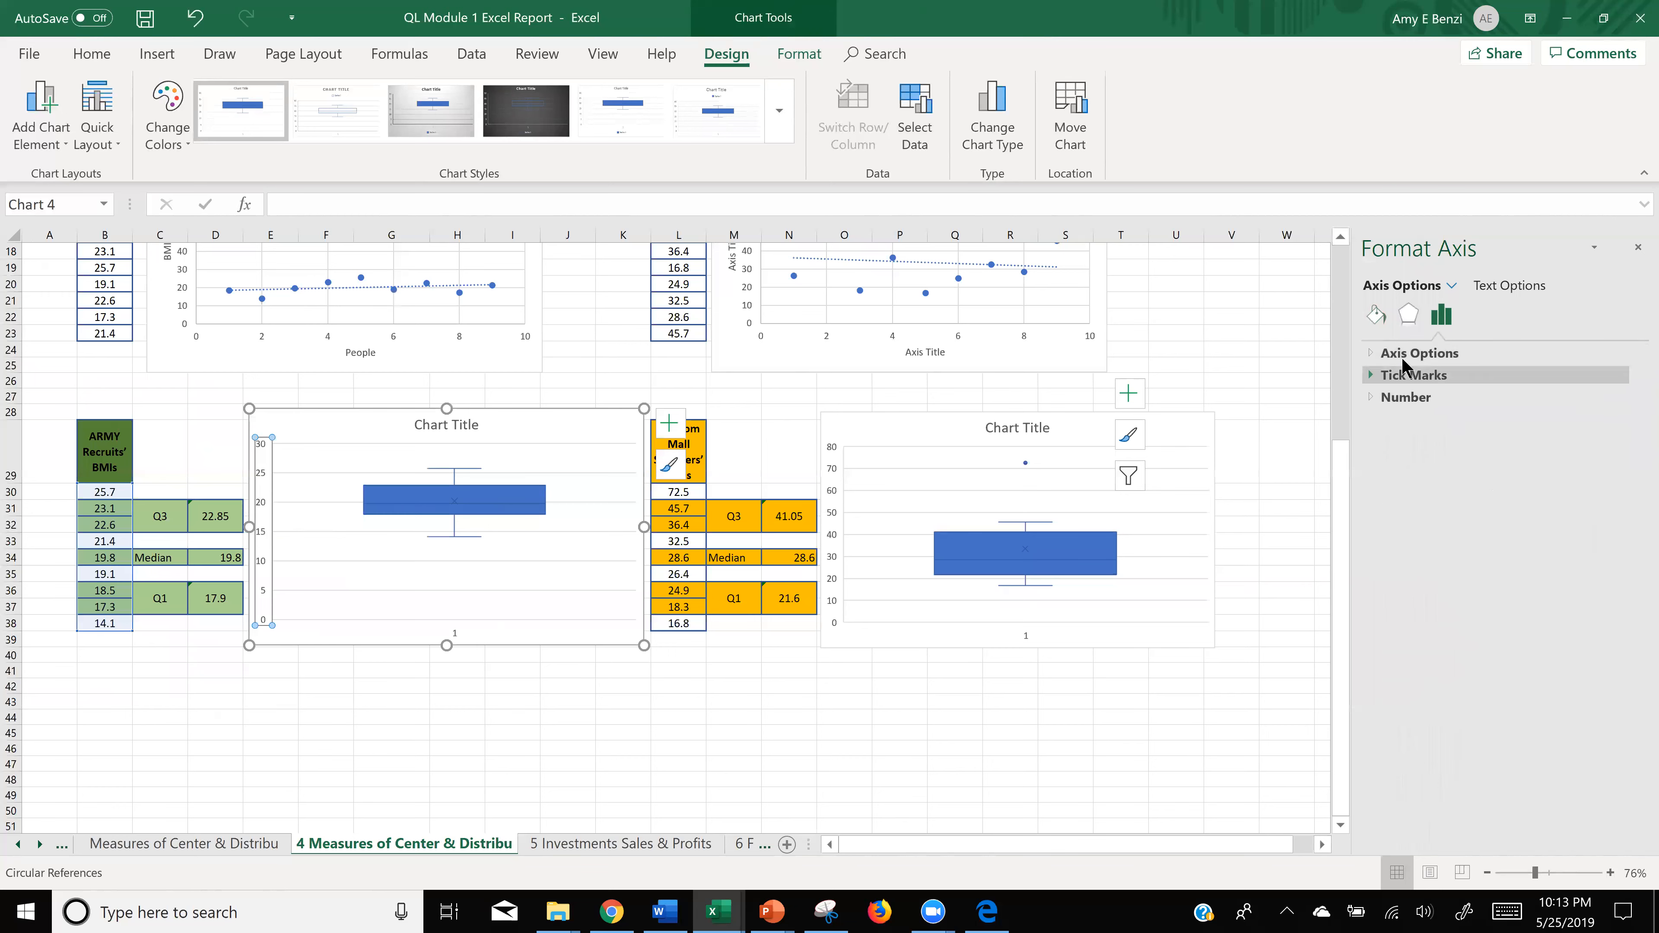
pyautogui.click(1403, 356)
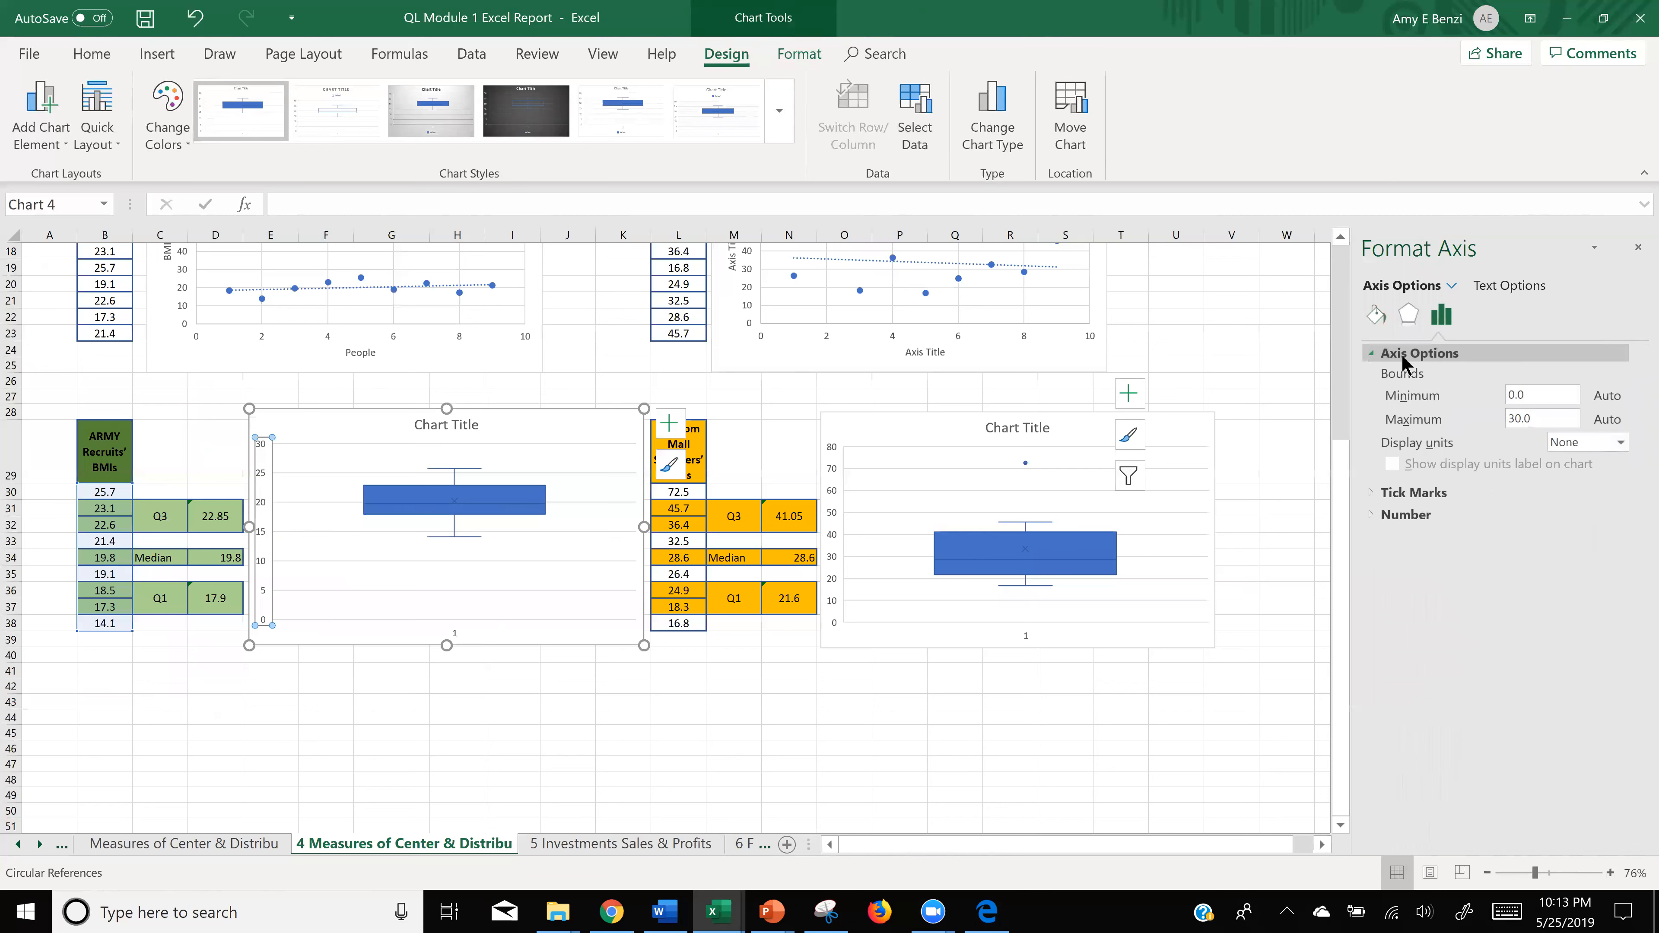
pyautogui.click(1515, 421)
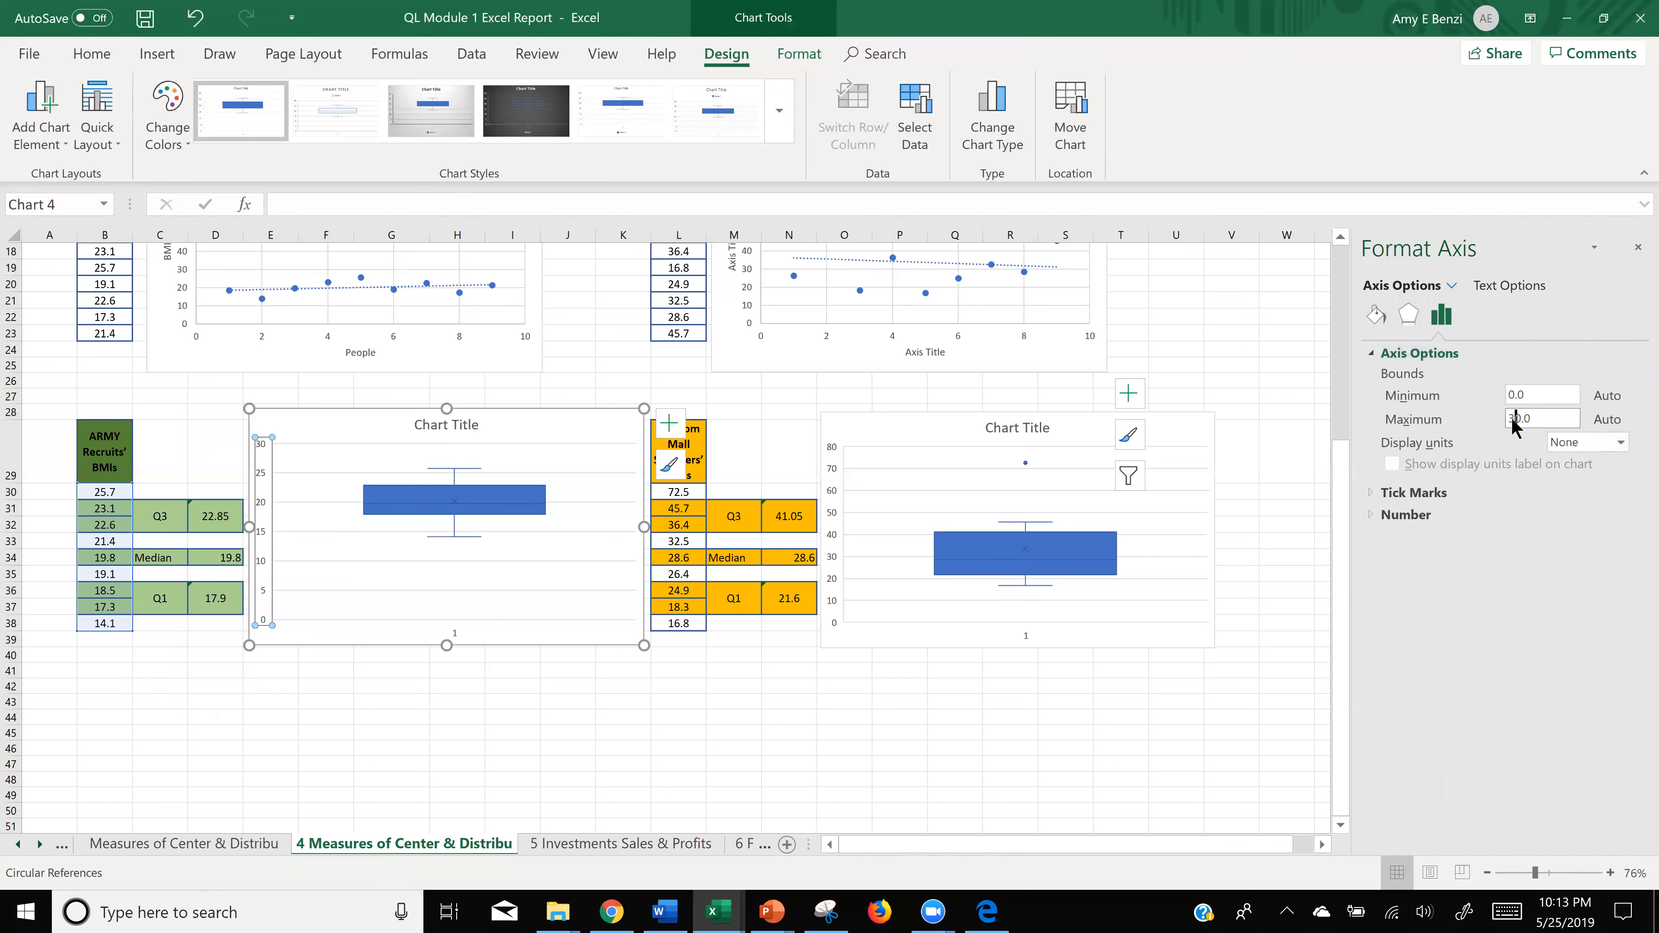
pyautogui.write('8')
pyautogui.press('Return')
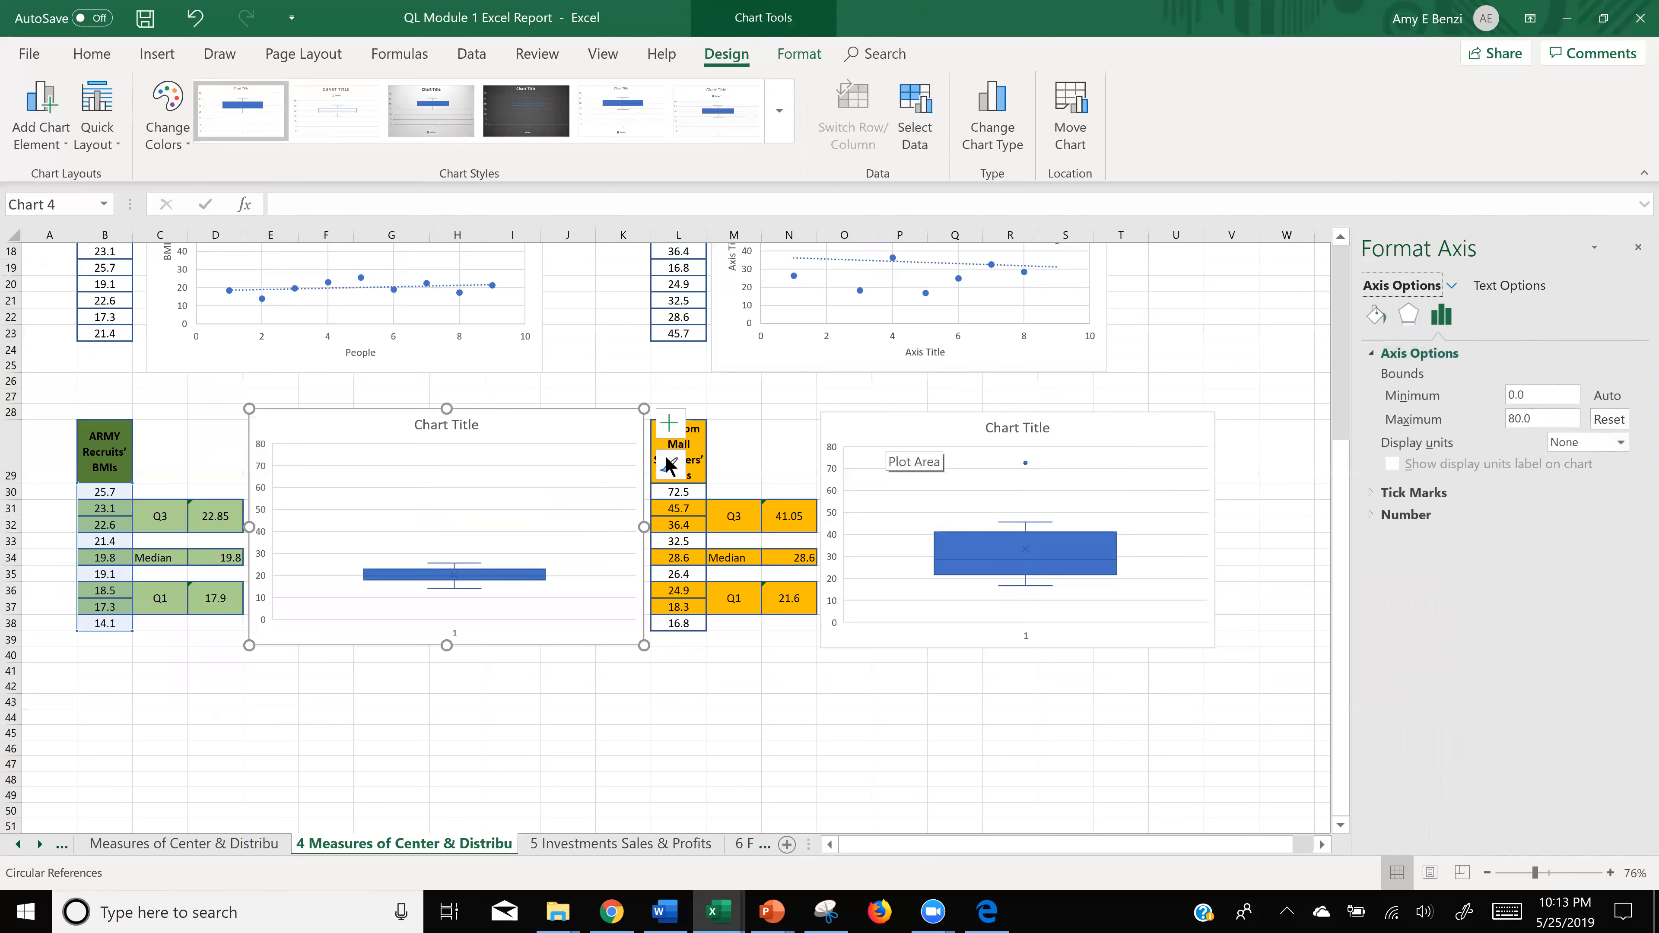
# - Move the mall shoppers' box plot up slightly and add axis titles to it
pyautogui.click(898, 434)
pyautogui.moveTo(971, 433); pyautogui.dragTo(971, 415)
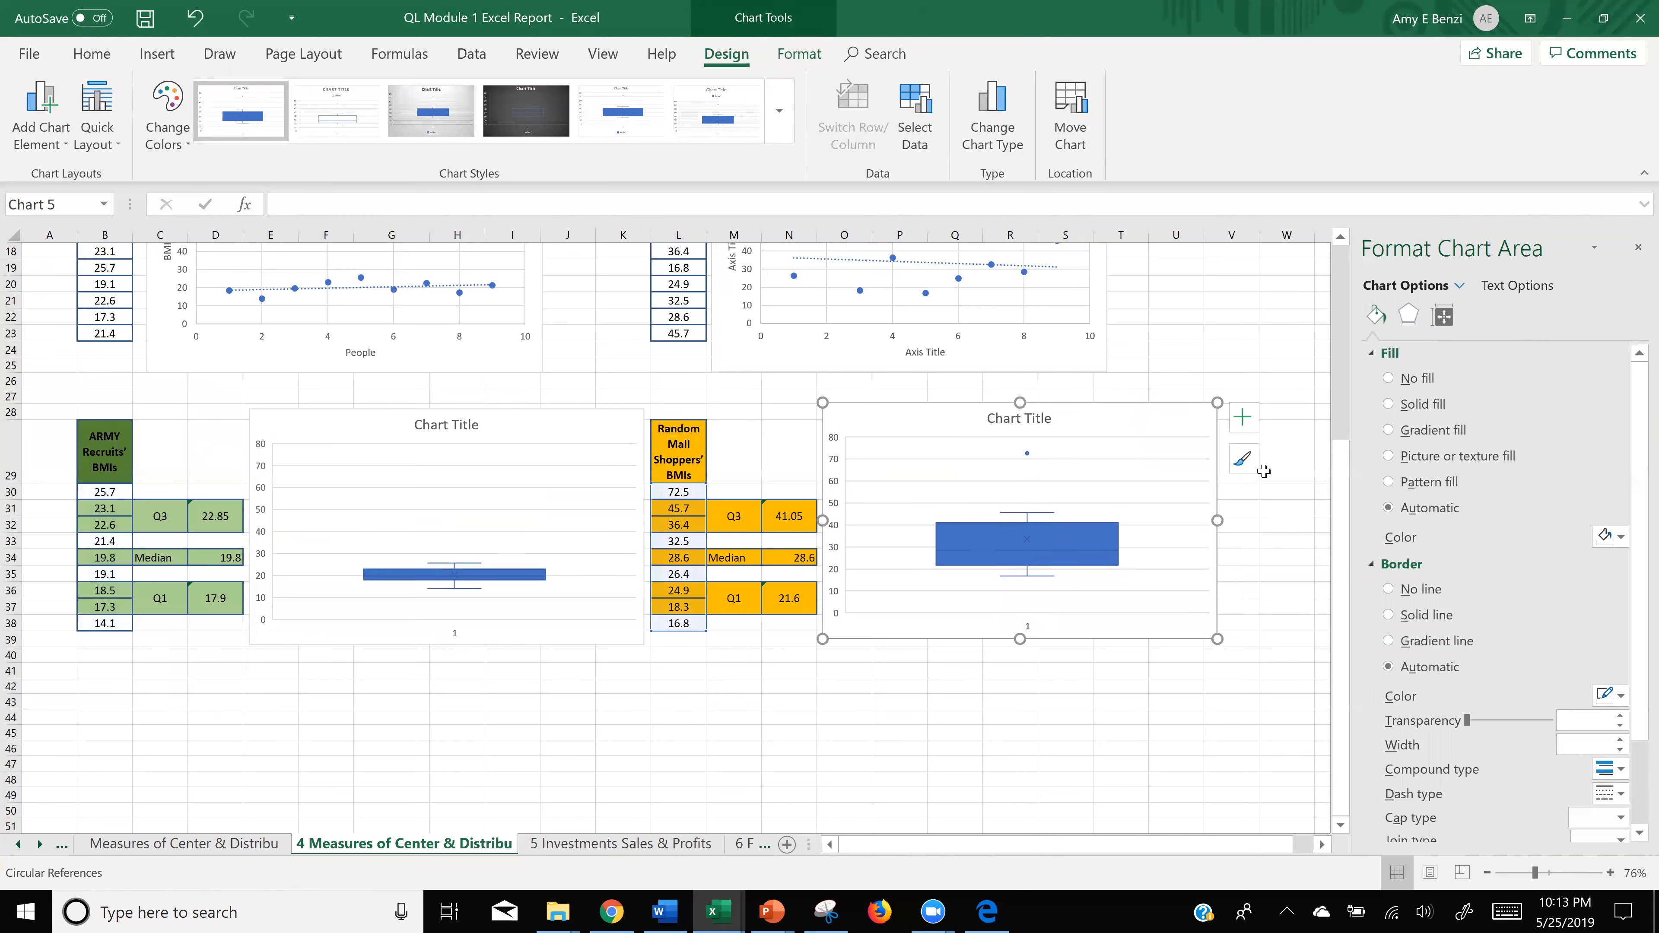
pyautogui.click(1243, 419)
pyautogui.click(1281, 475)
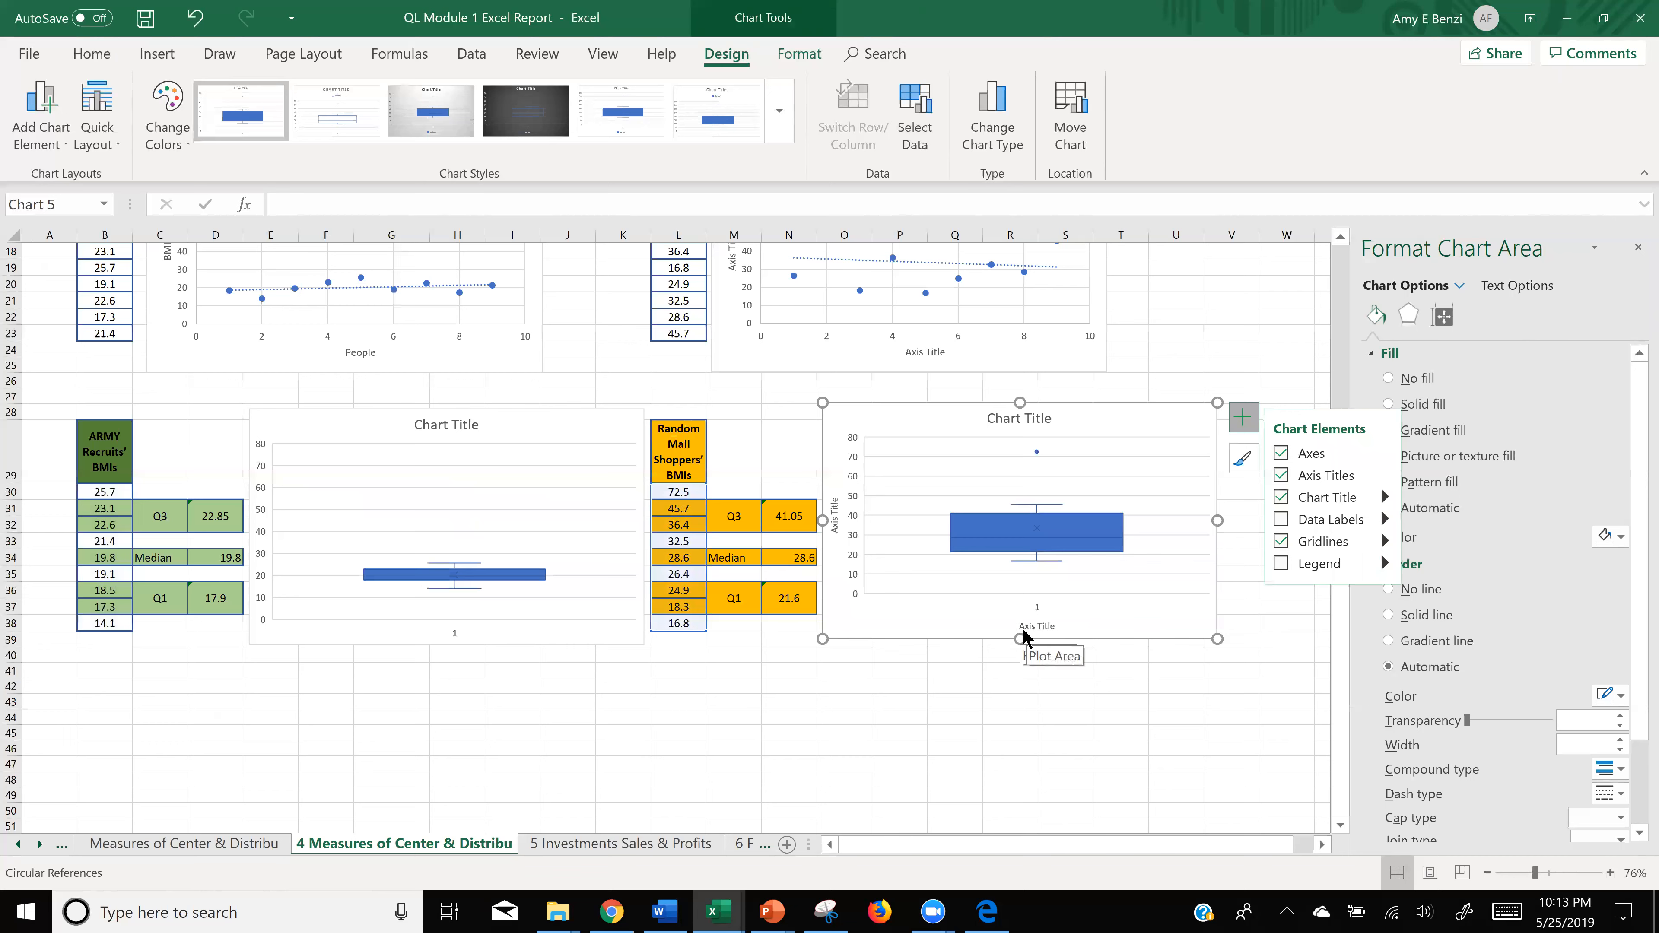
# - Clear the horizontal axis title text on the mall shoppers' box plot
pyautogui.click(1023, 627)
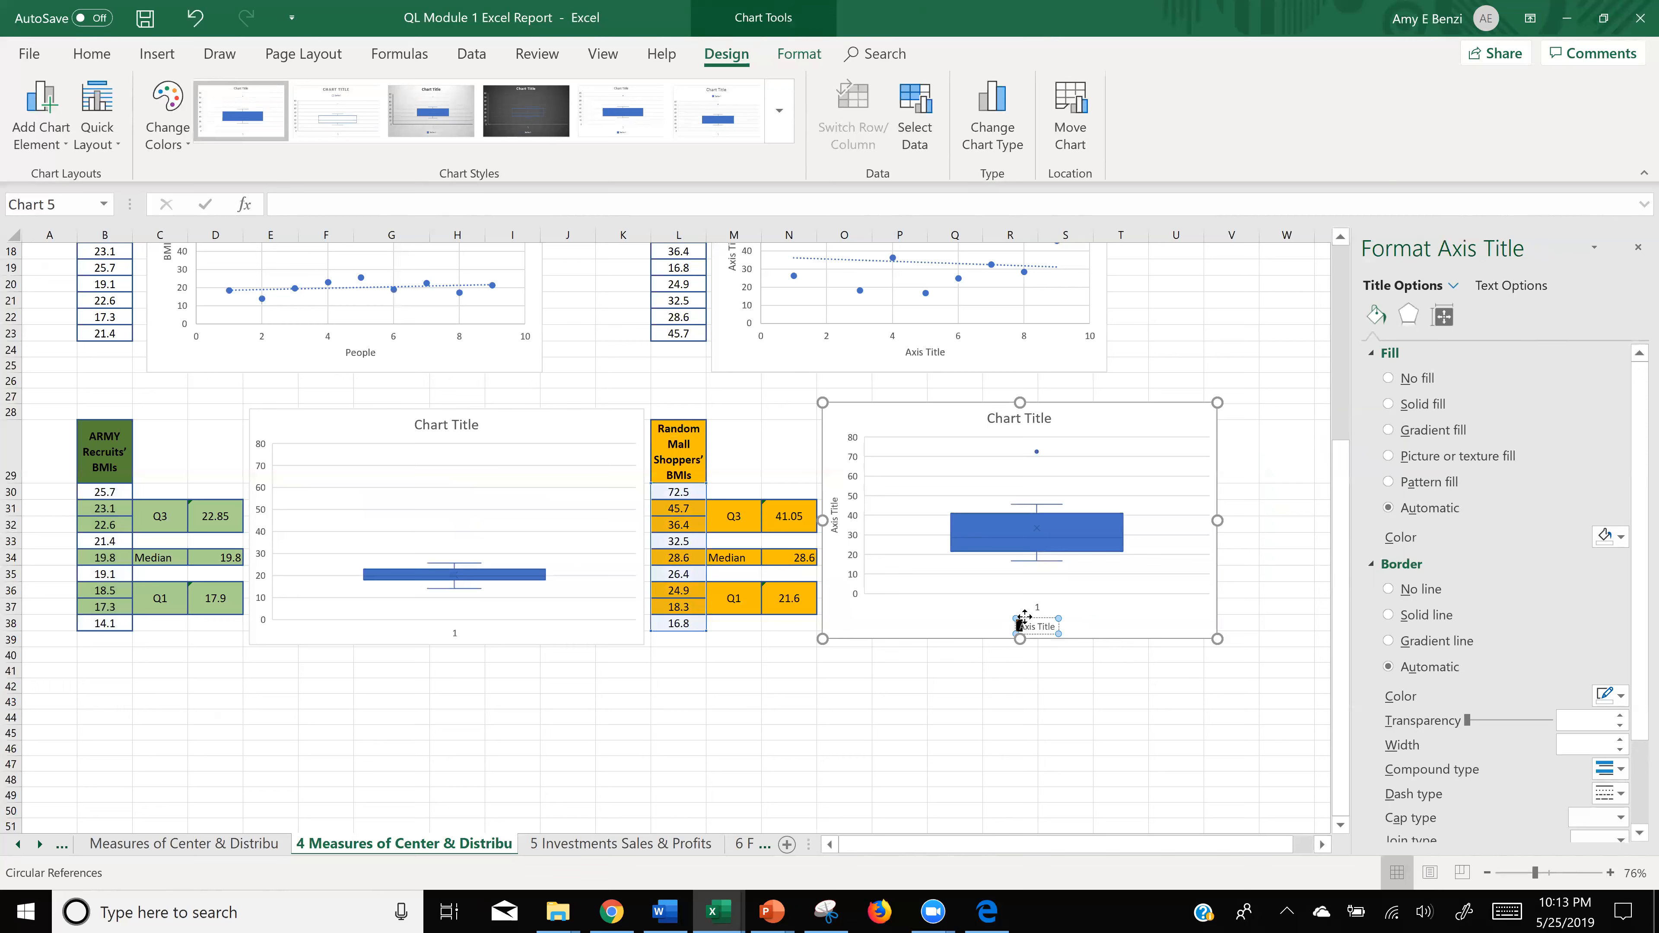
pyautogui.press('BackSpace')
pyautogui.press('BackSpace')
pyautogui.click(1044, 616)
pyautogui.click(1039, 628)
pyautogui.press('BackSpace')
pyautogui.press('BackSpace')
pyautogui.press('BackSpace')
pyautogui.moveTo(1044, 628); pyautogui.dragTo(1026, 628)
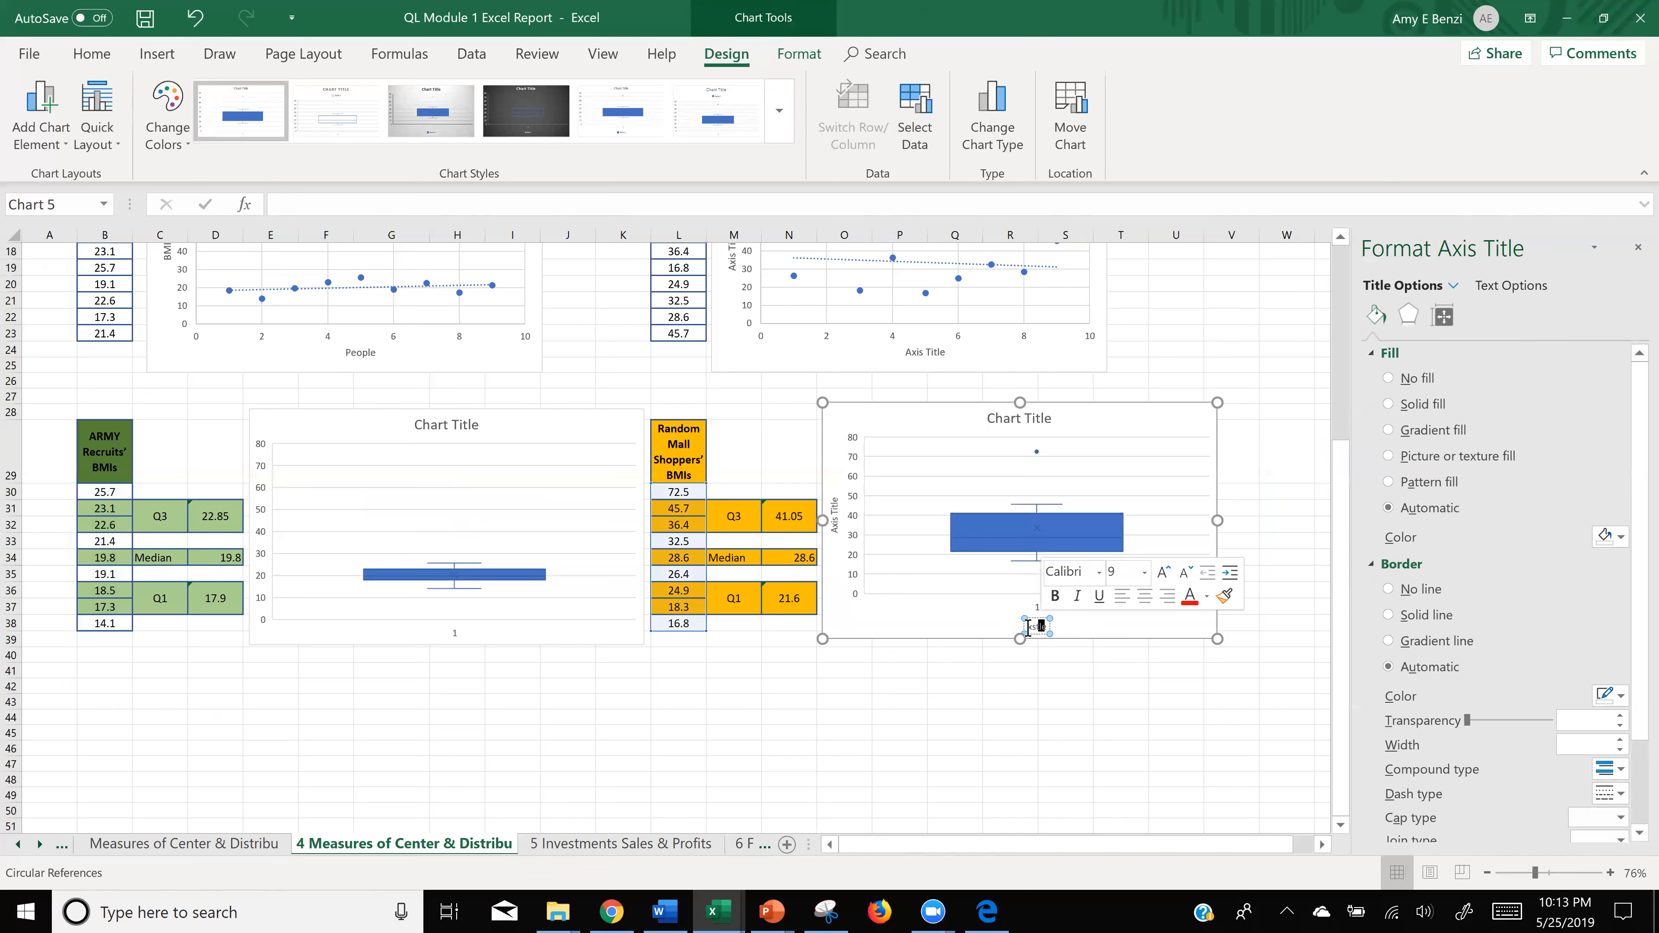
pyautogui.press('BackSpace')
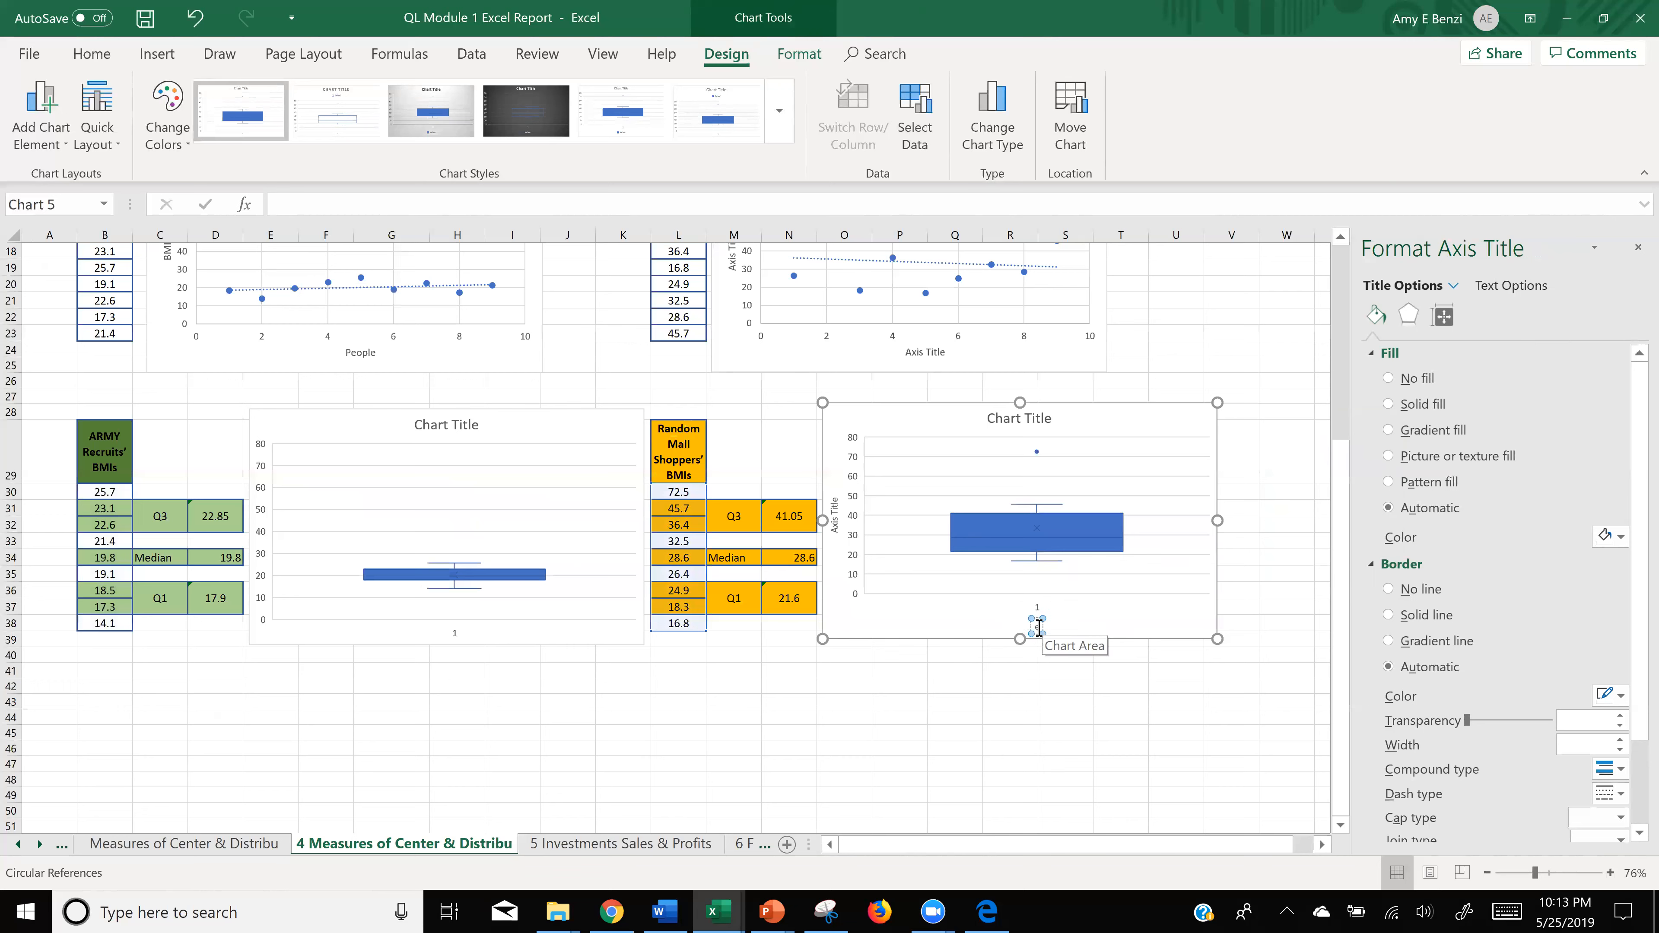
pyautogui.click(1016, 672)
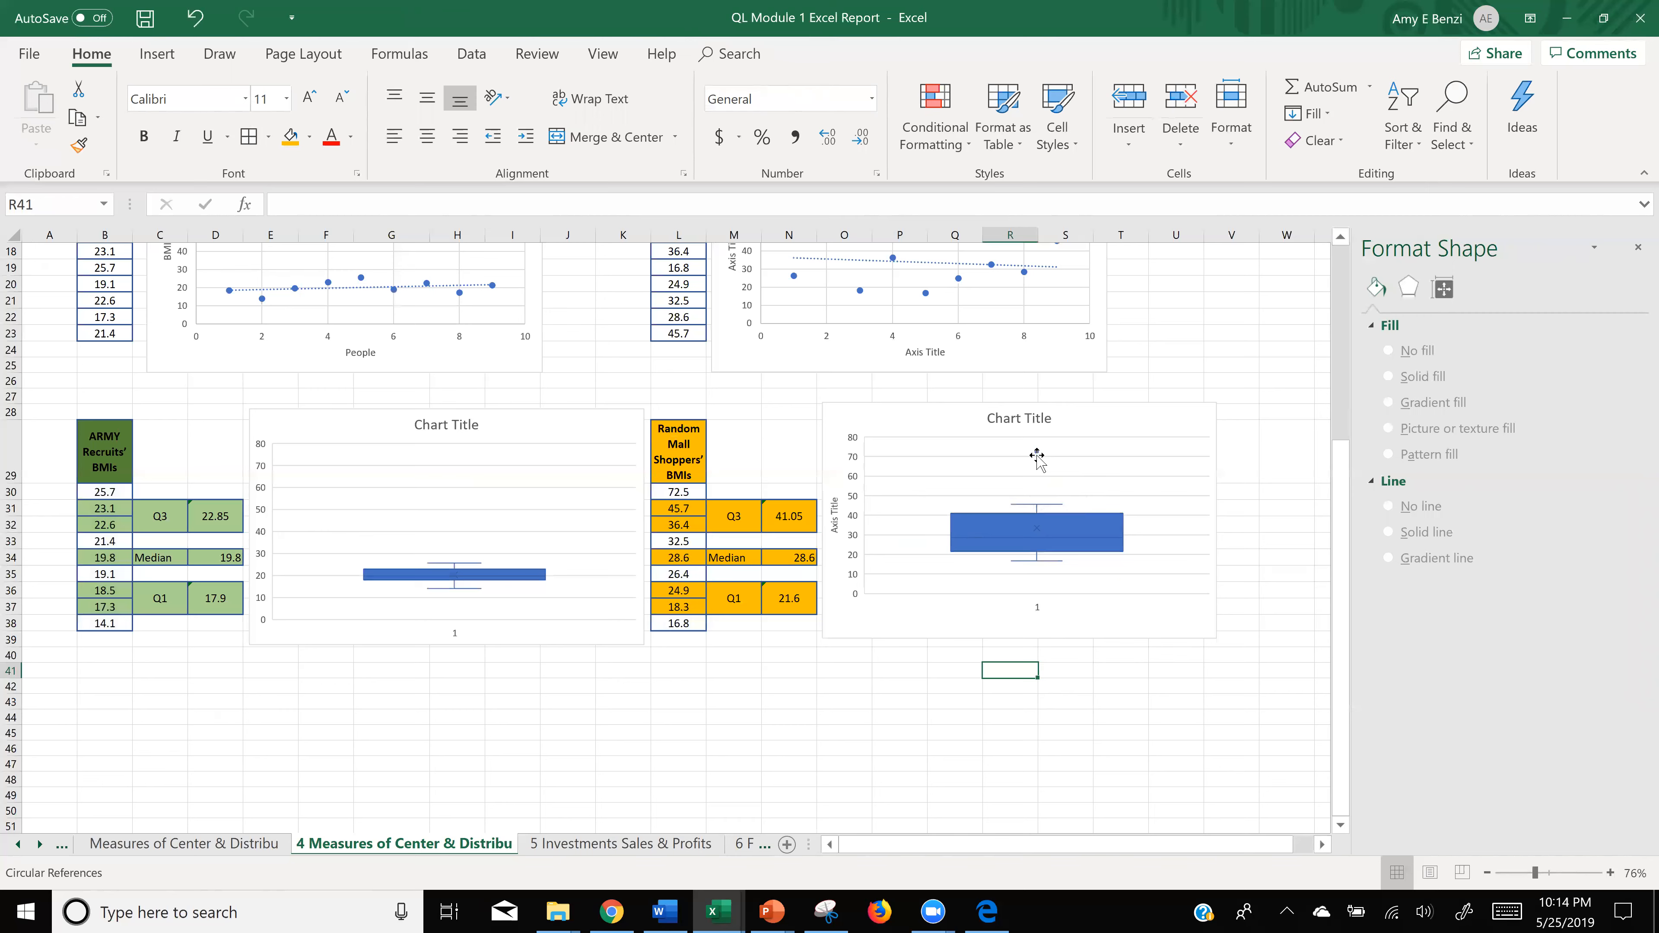
# - Try 70 as the highest mall shopper BMI in L30 to test its effect on the outlier, and undo the change
pyautogui.keyDown('ctrl'); pyautogui.scroll(4, 1141, 511); pyautogui.keyUp('ctrl')
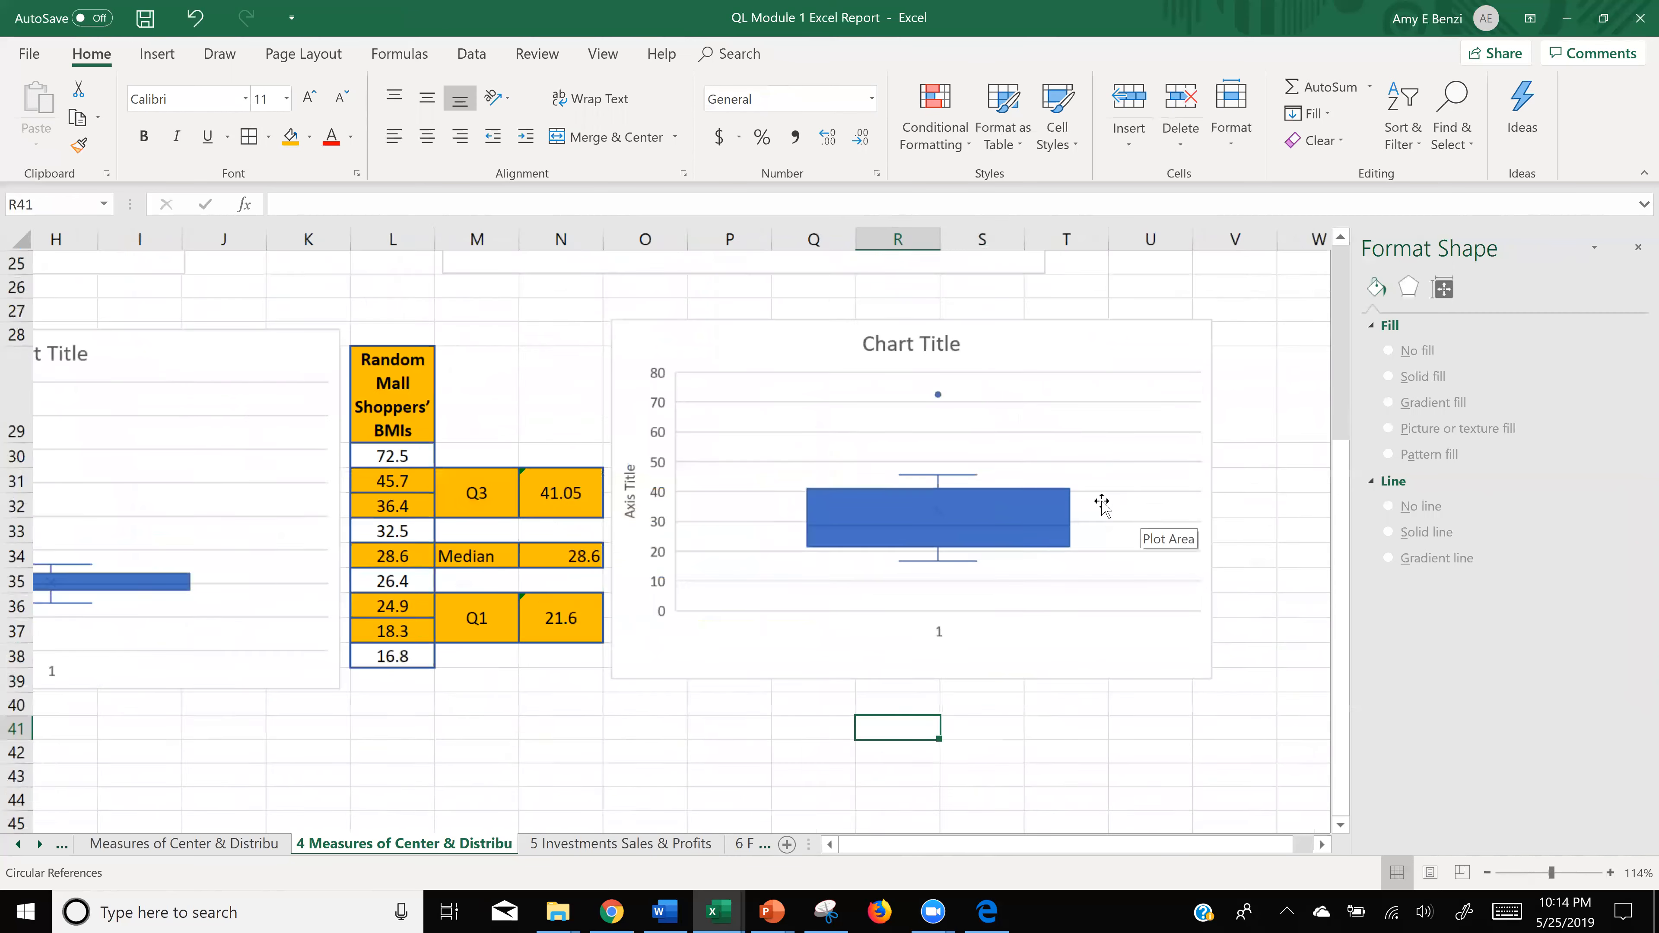
pyautogui.keyDown('ctrl'); pyautogui.scroll(2, 1102, 505); pyautogui.keyUp('ctrl')
pyautogui.moveTo(881, 395)
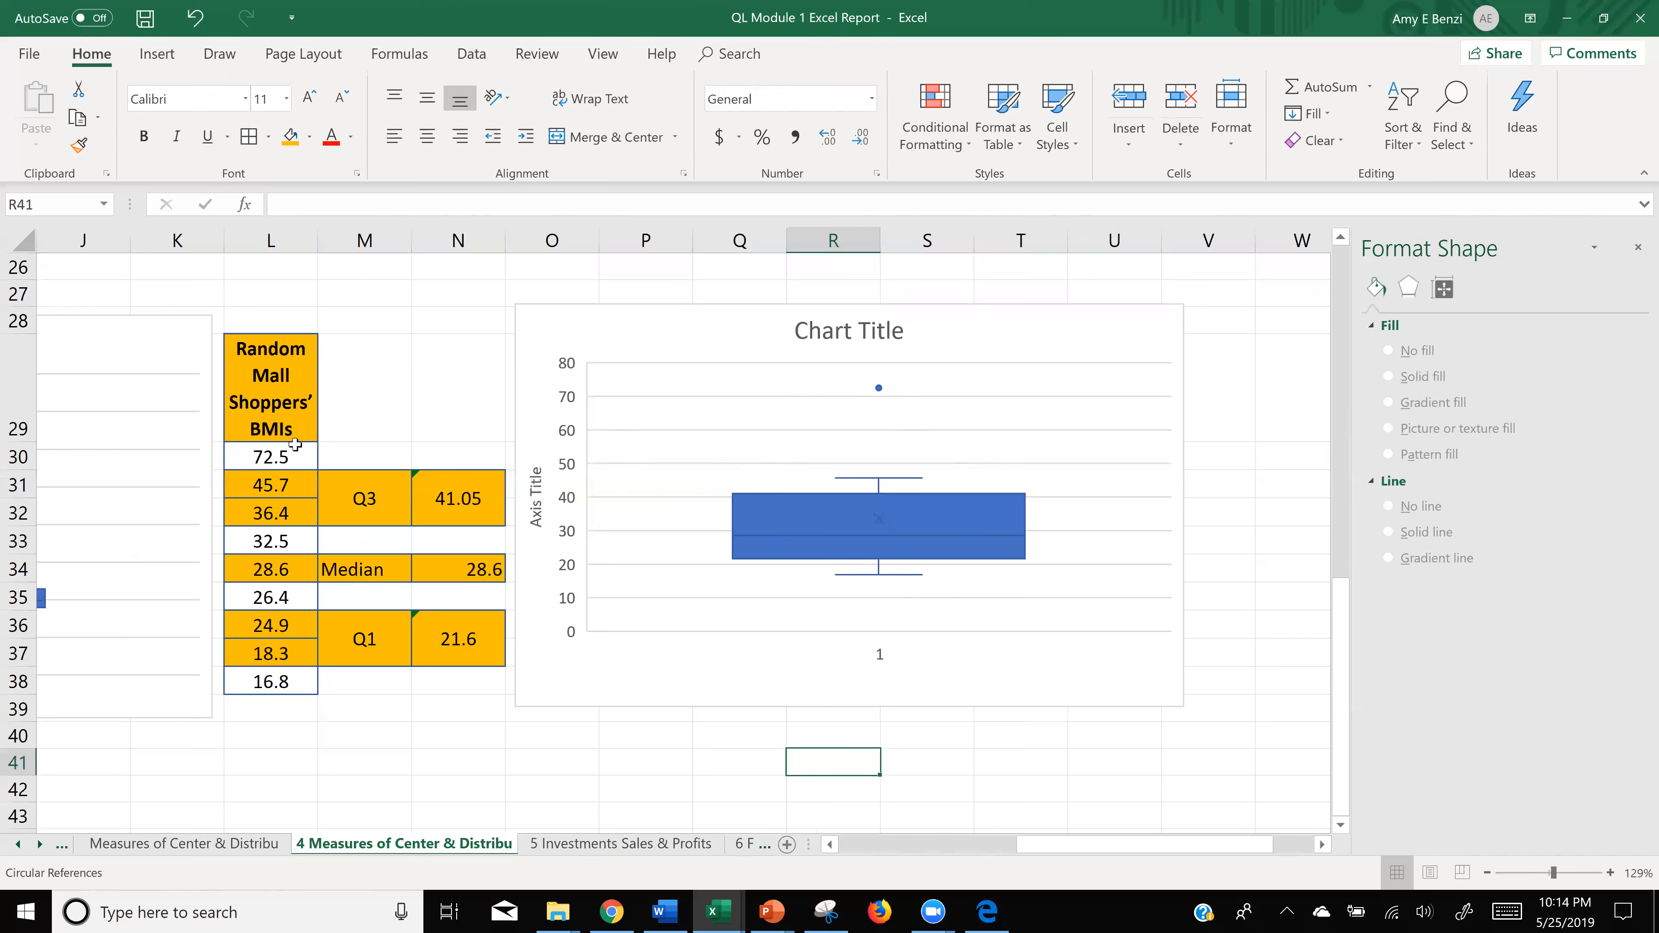
pyautogui.doubleClick(262, 461)
pyautogui.moveTo(289, 458); pyautogui.dragTo(262, 459)
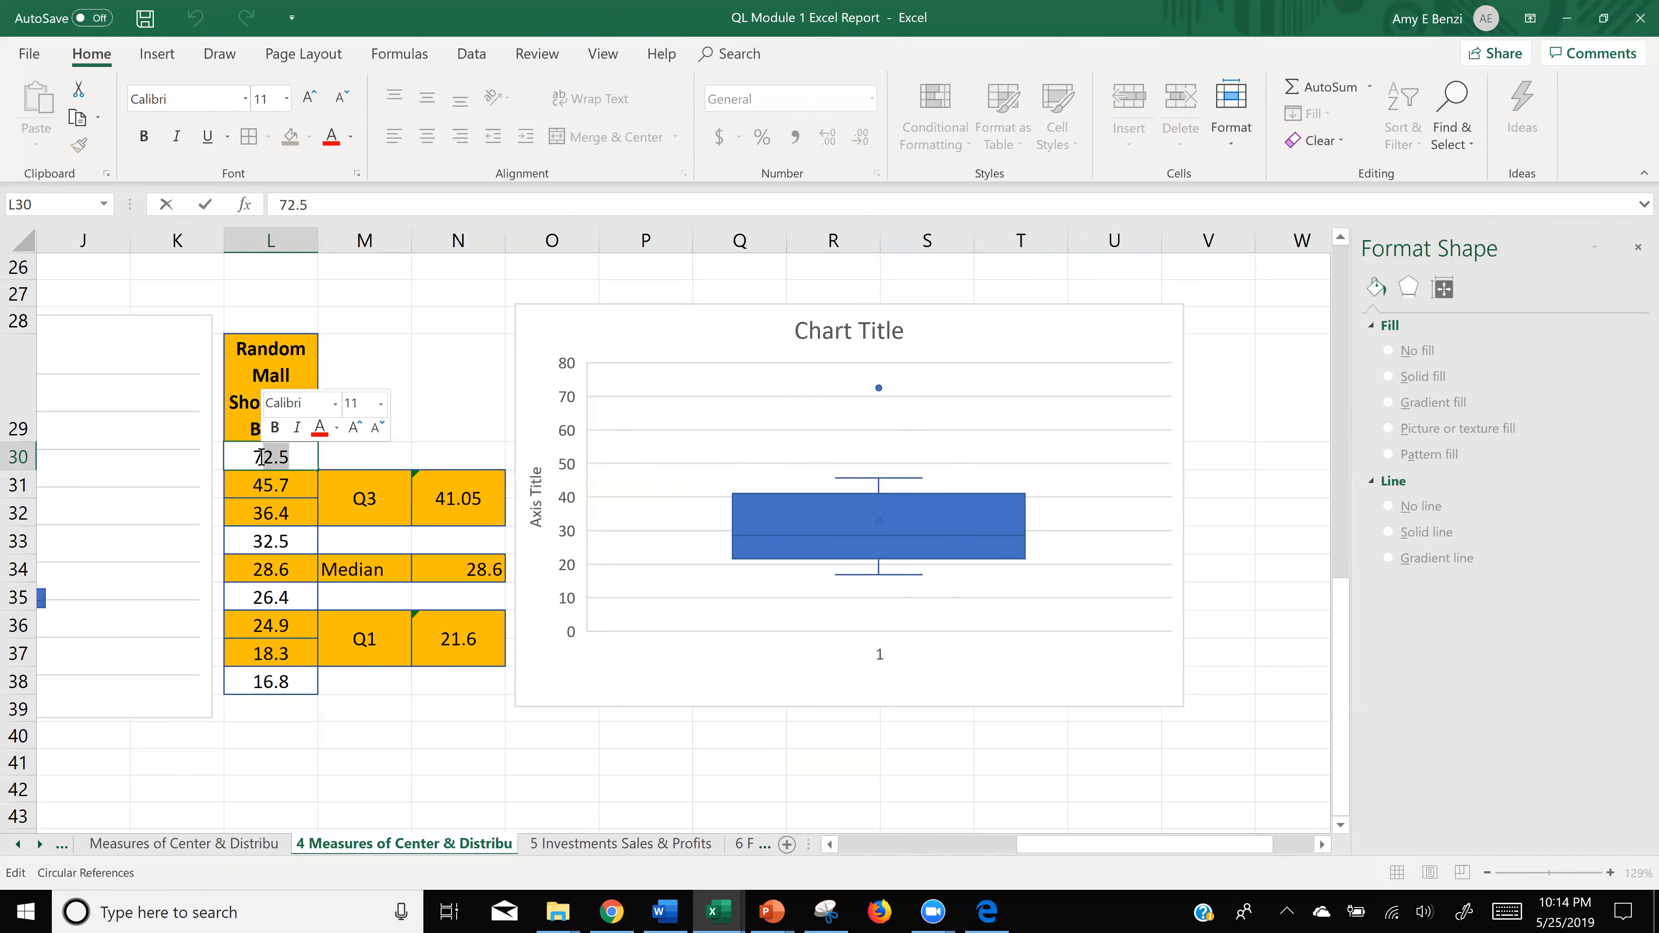
pyautogui.write('0')
pyautogui.press('Return')
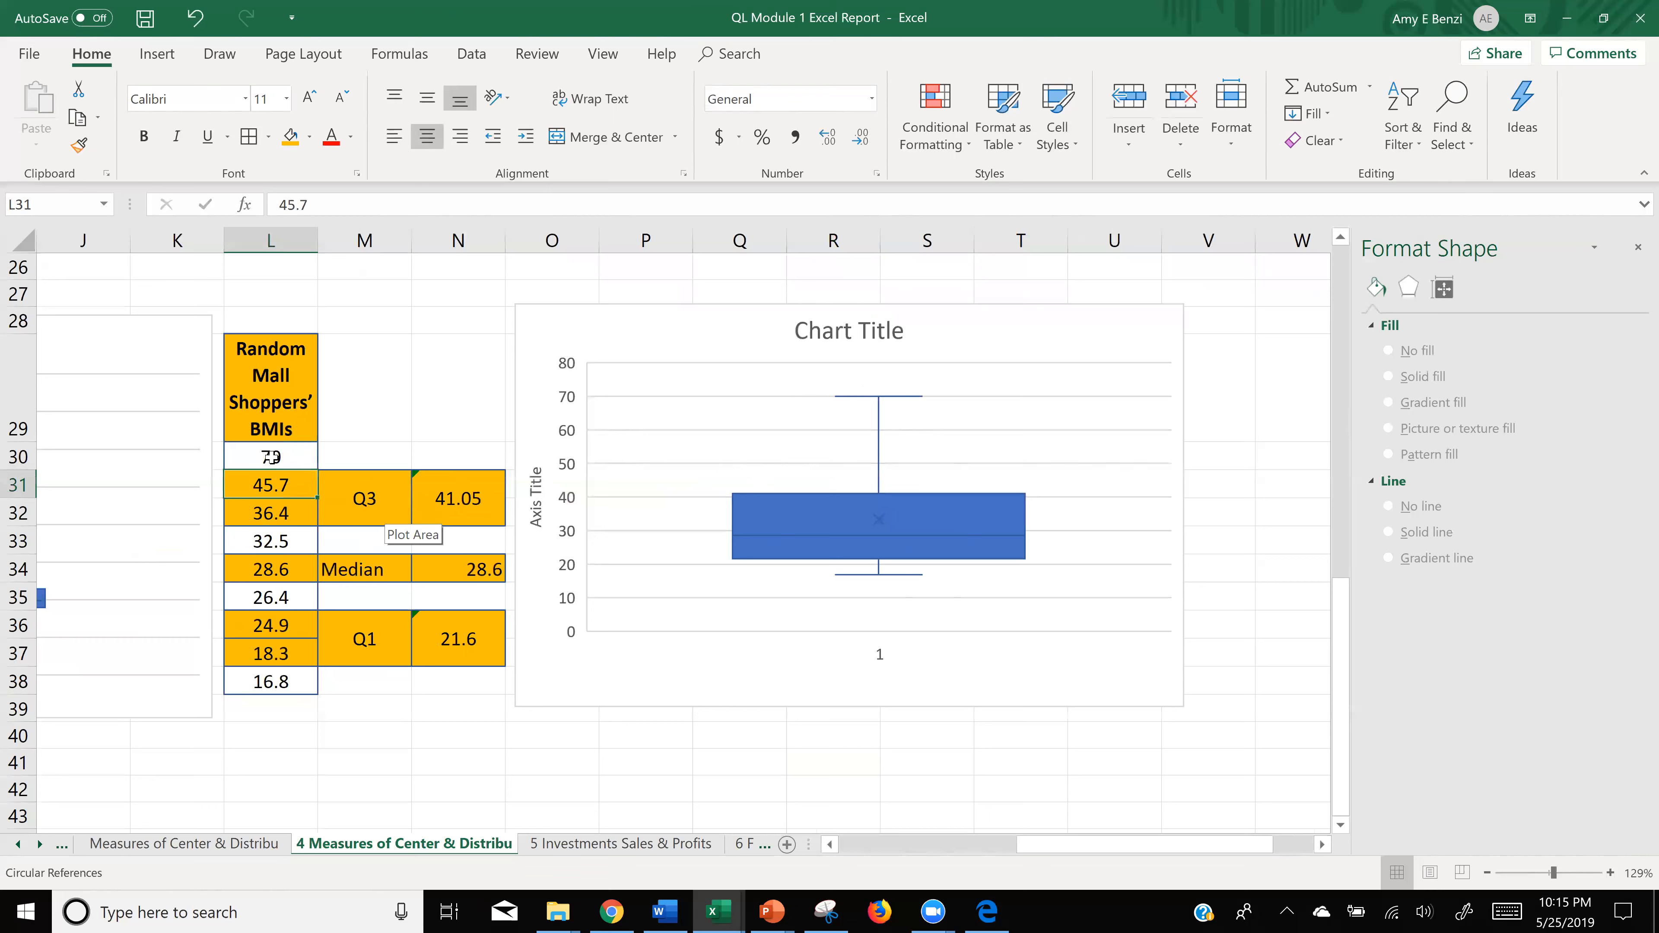
pyautogui.click(200, 23)
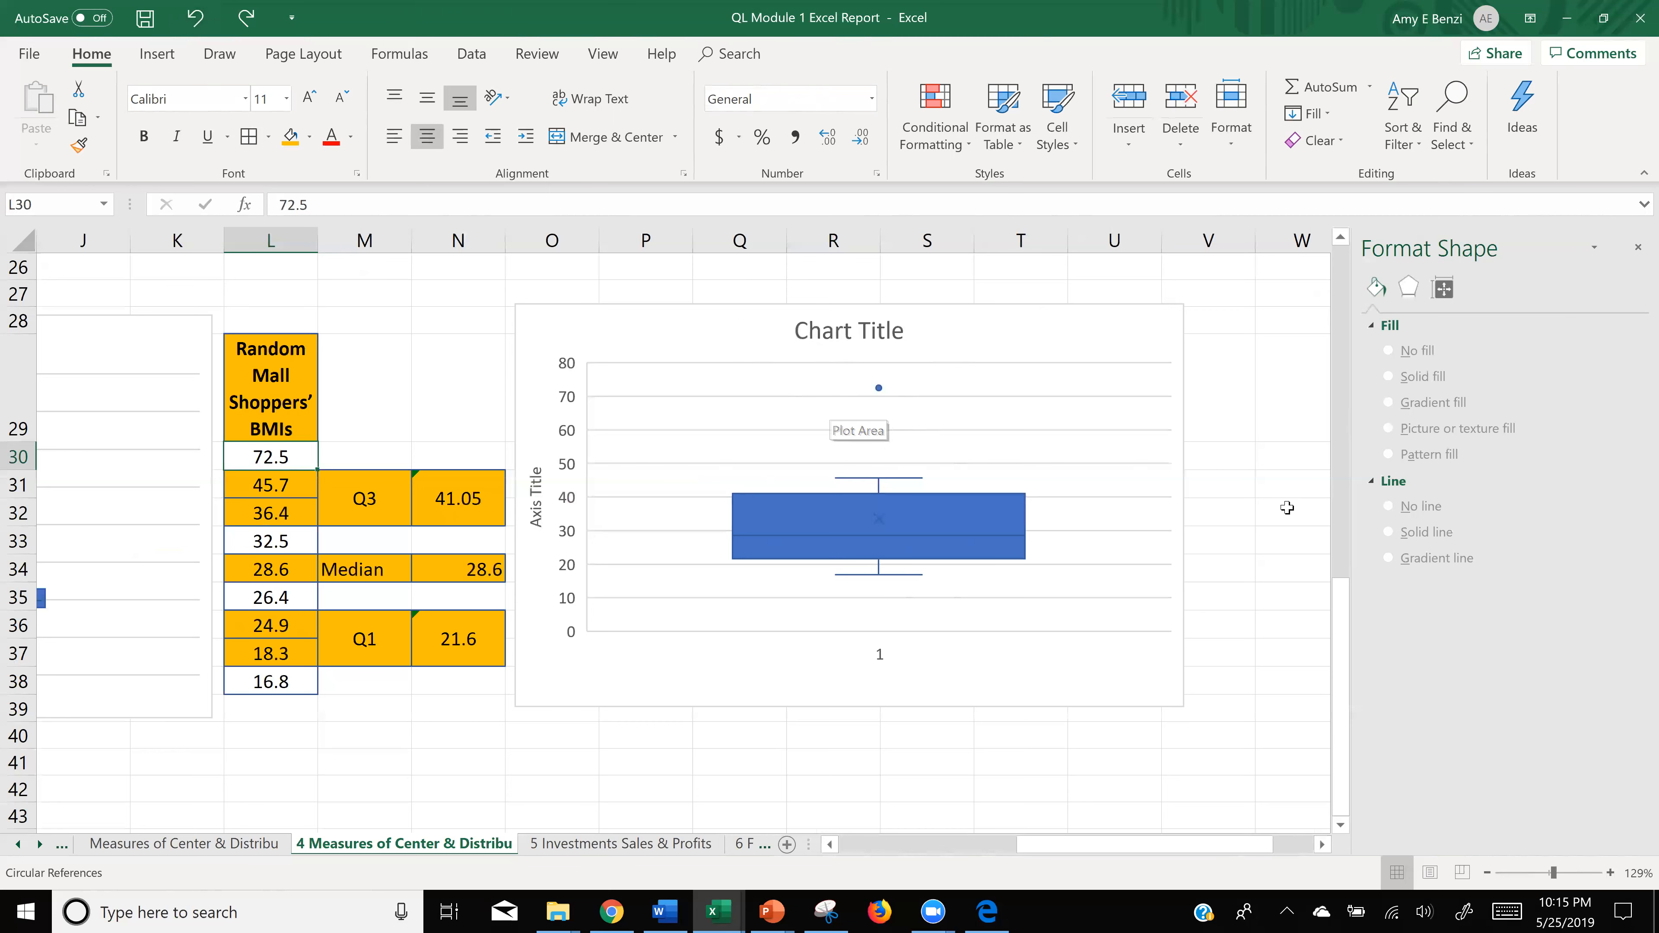
# - Close the Format Shape pane
pyautogui.click(1636, 245)
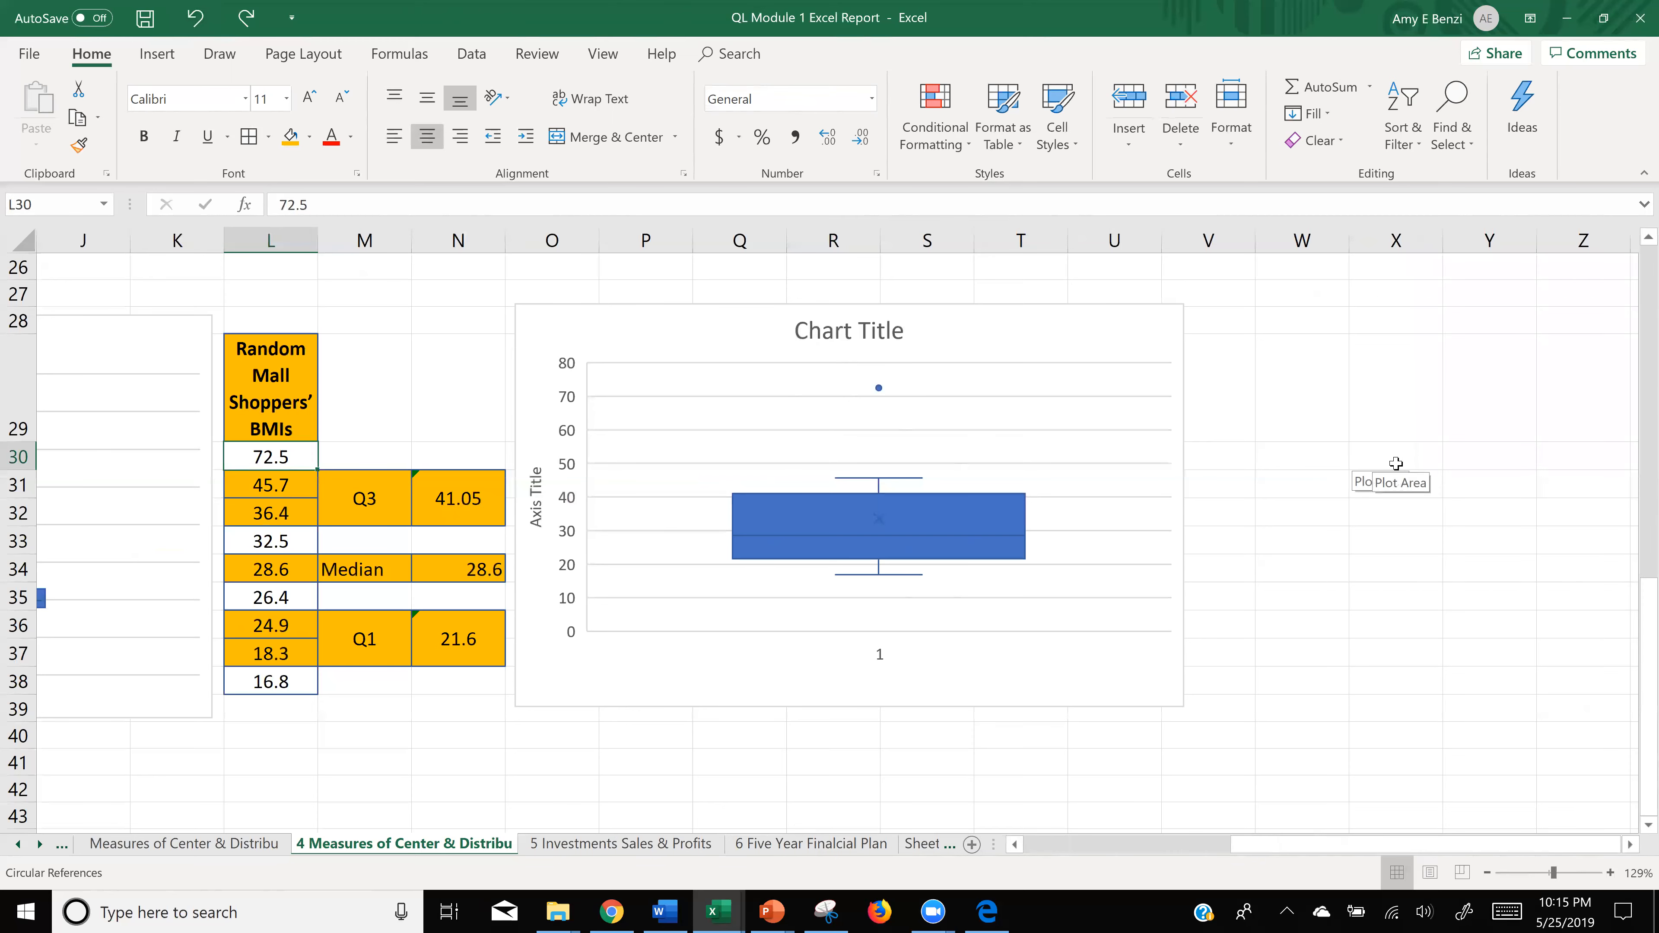
pyautogui.scroll(-3, 1396, 464)
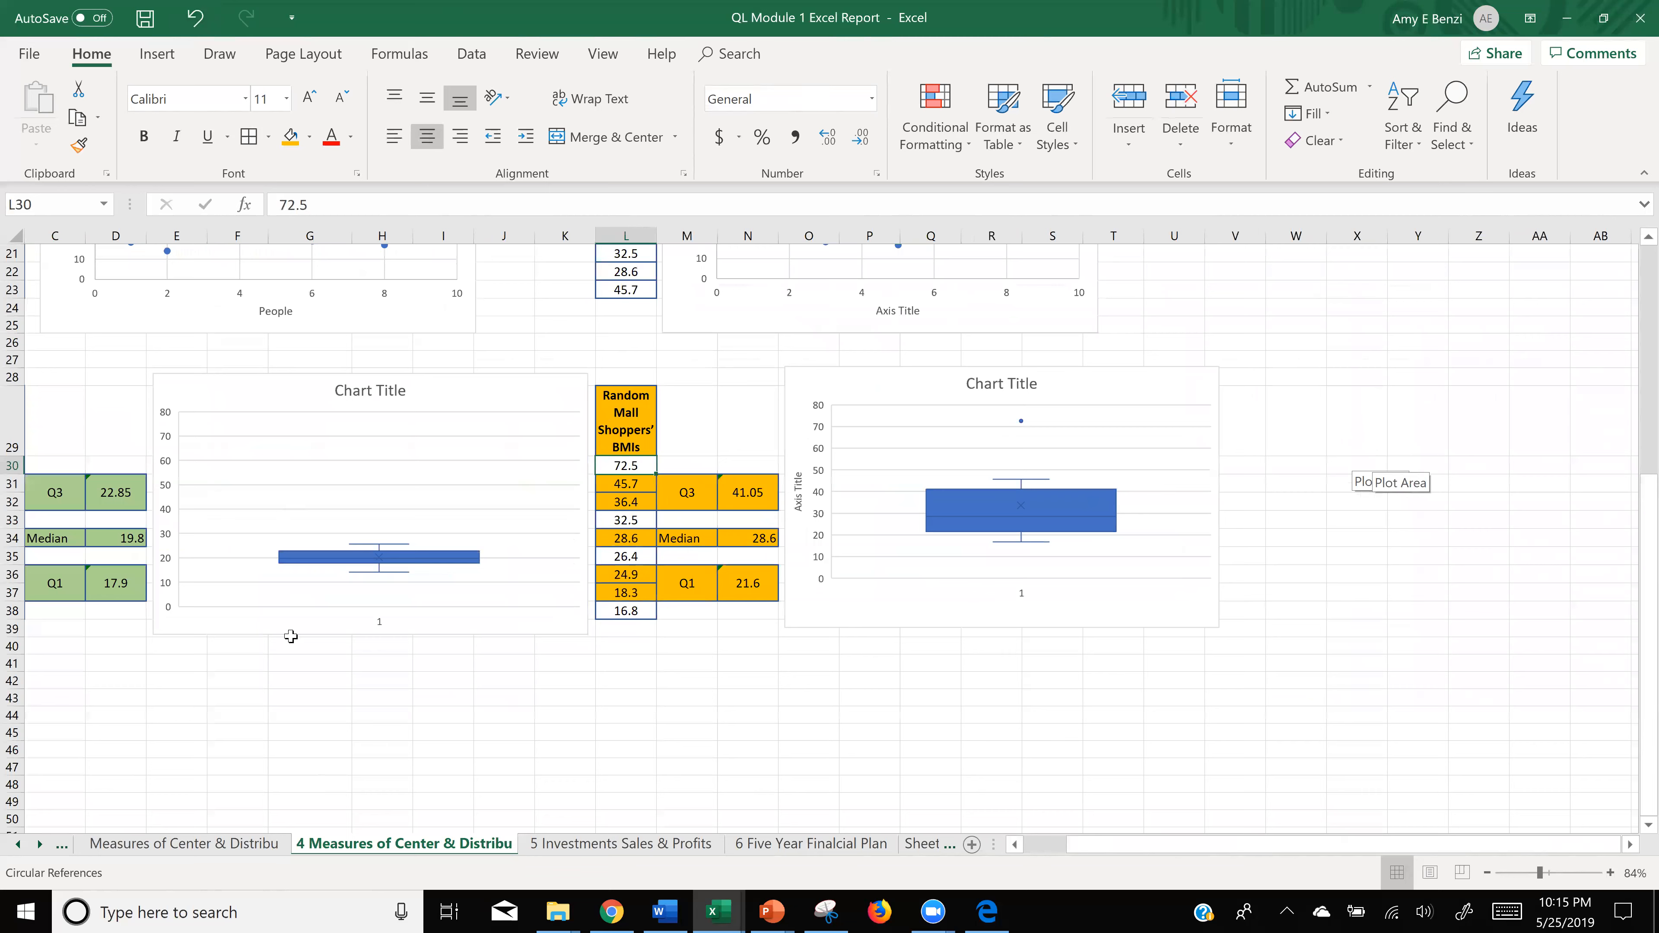
# - Switch to the student's Module 1 QL 4841 workbook, examine its bell curve and skewed household income chart, and return to the report workbook
pyautogui.click(726, 915)
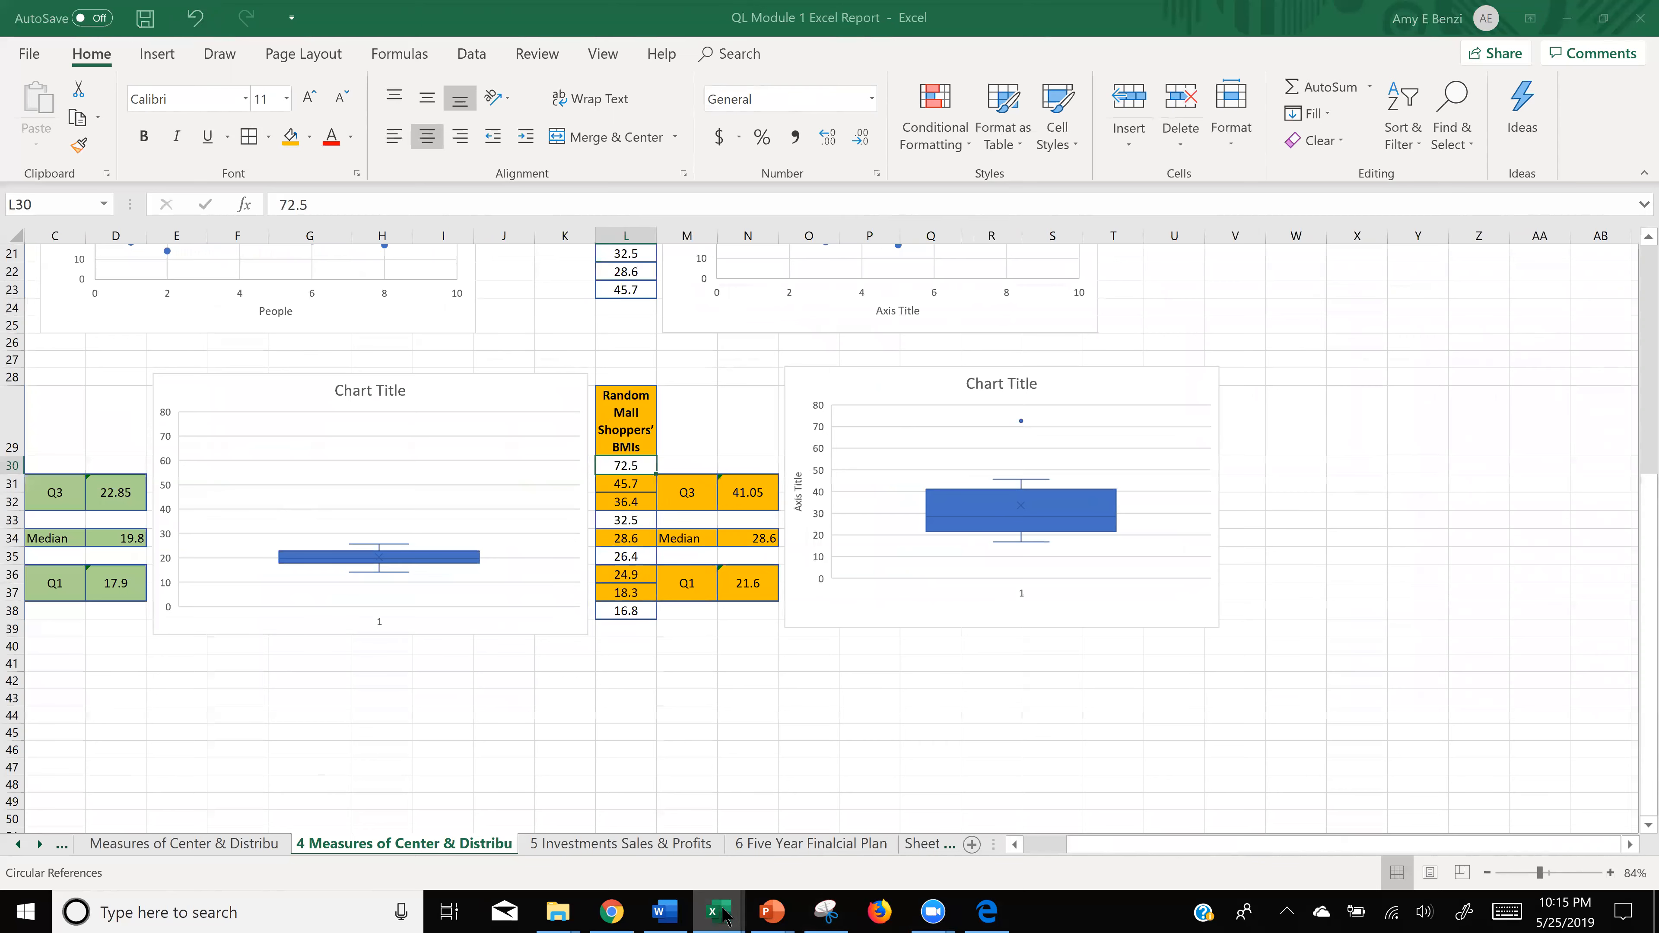
pyautogui.moveTo(255, 825)
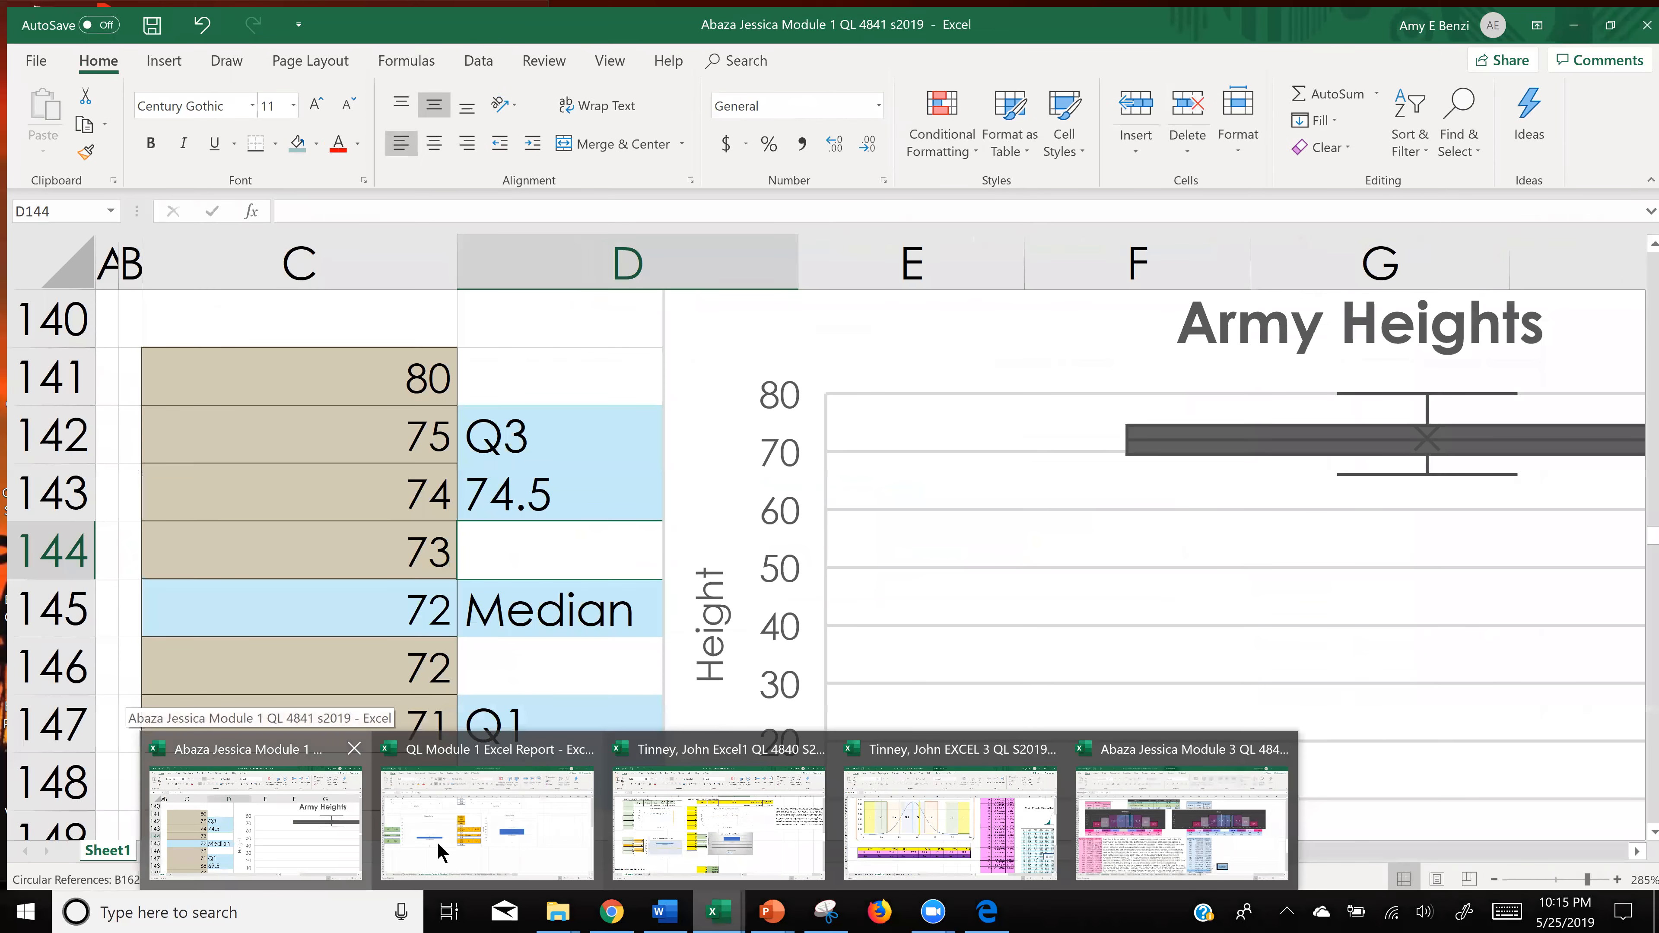
pyautogui.keyDown('ctrl'); pyautogui.scroll(-10, 796, 677); pyautogui.keyUp('ctrl')
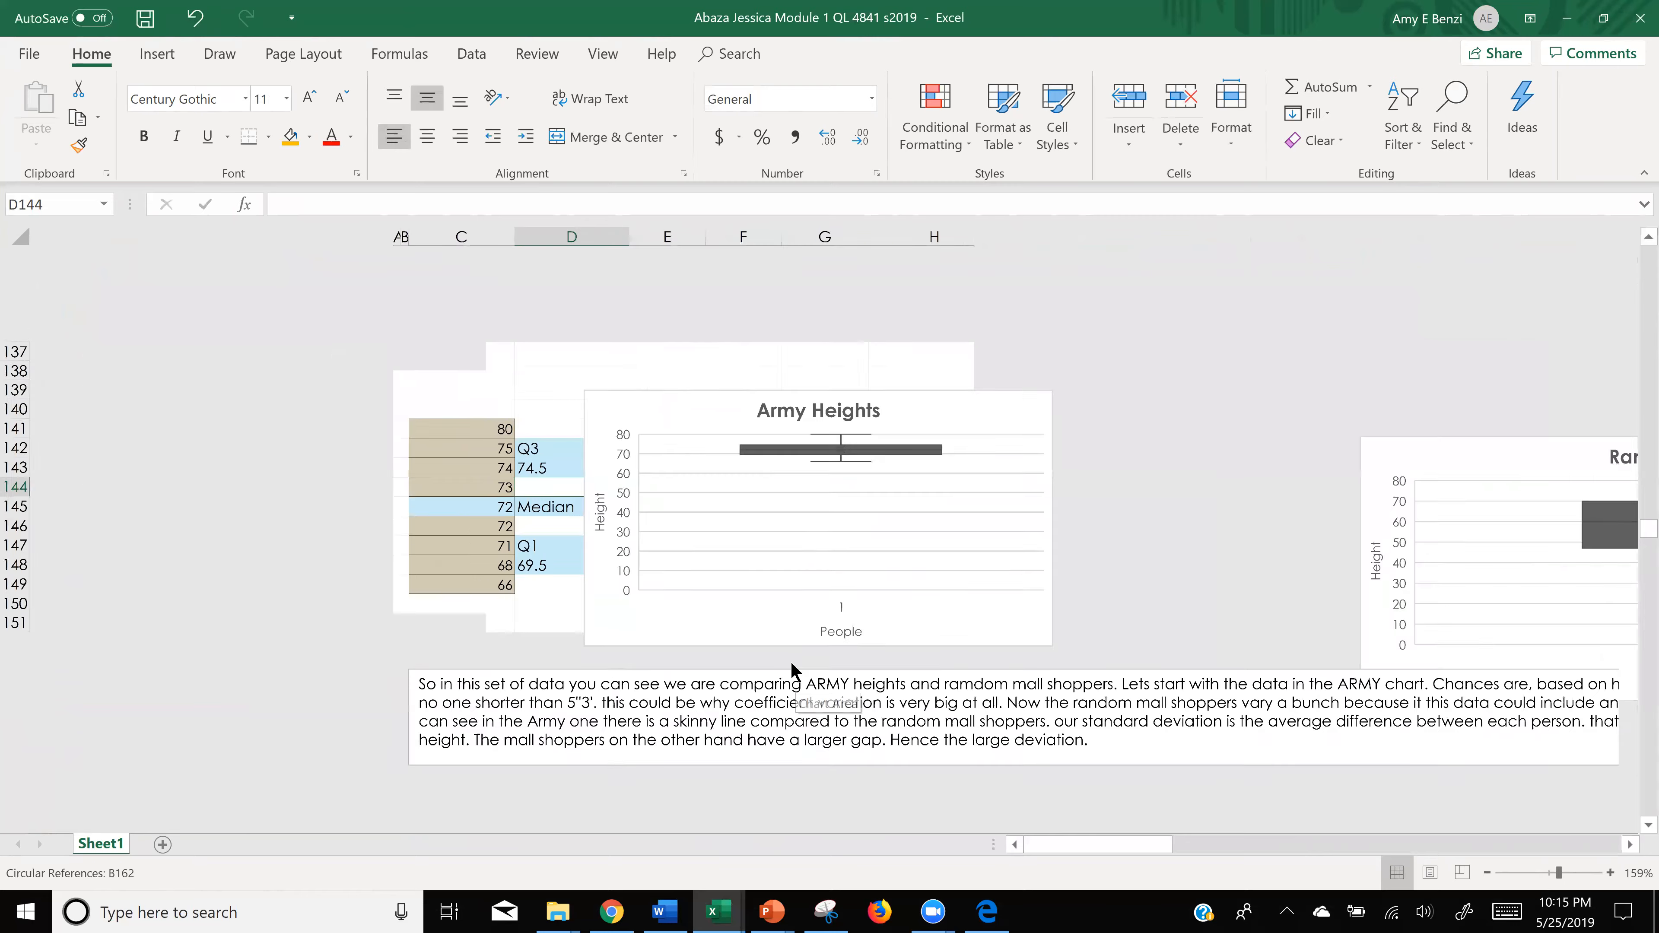
pyautogui.scroll(-4, 800, 630)
pyautogui.scroll(-11, 801, 631)
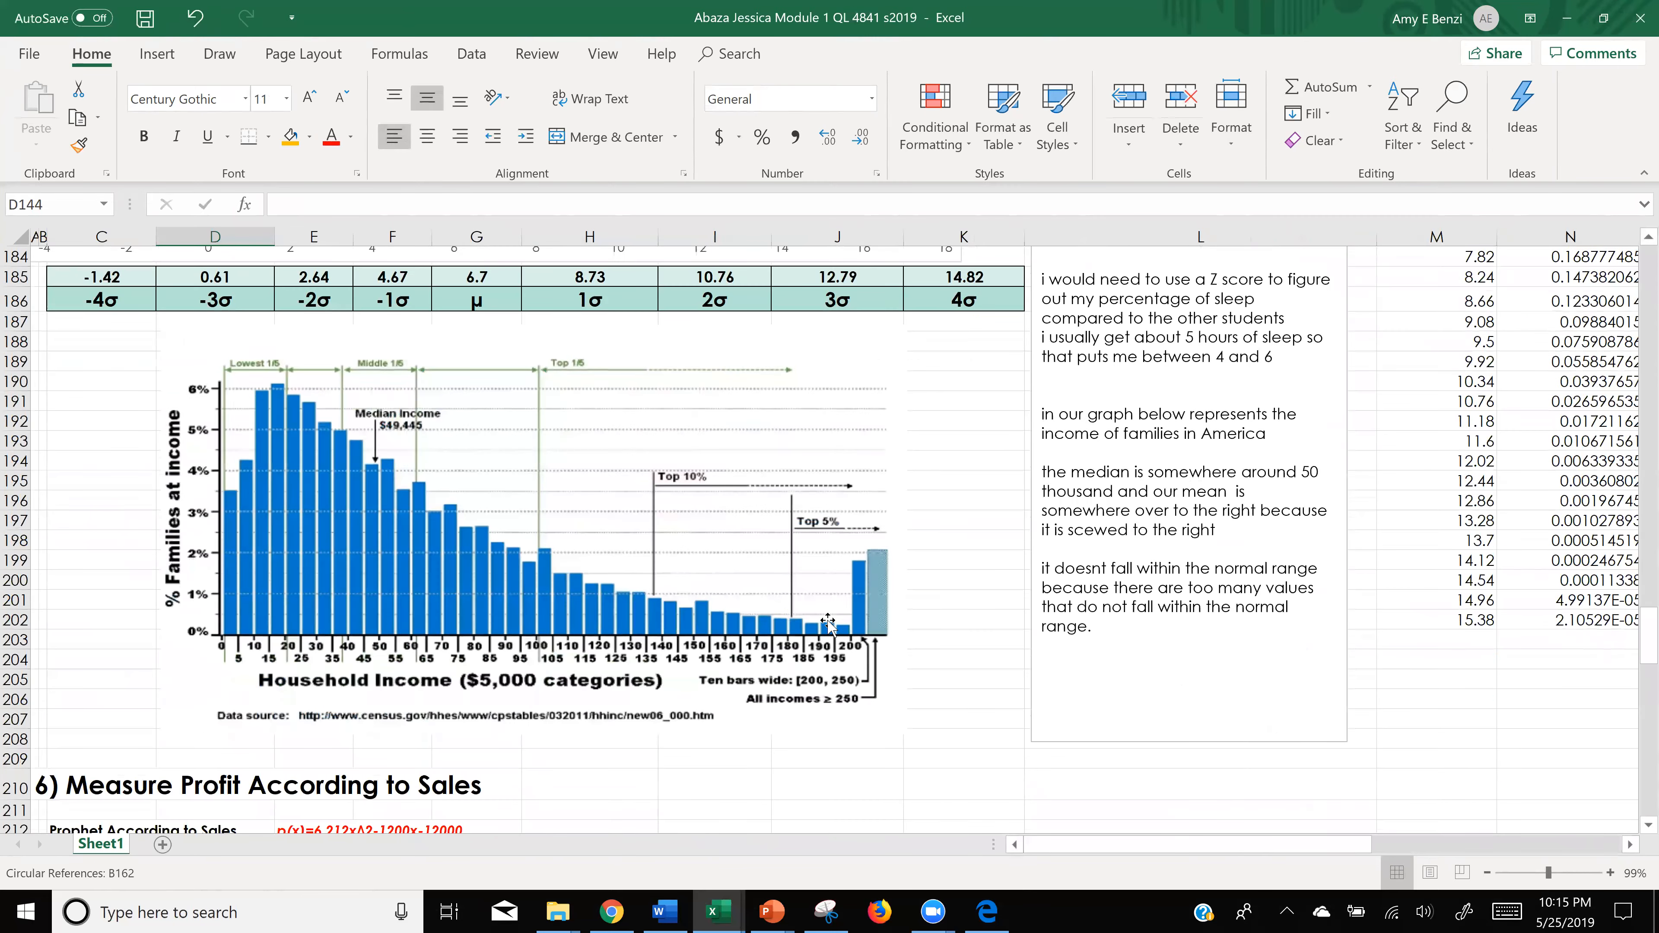
pyautogui.keyDown('ctrl'); pyautogui.scroll(3, 827, 621); pyautogui.keyUp('ctrl')
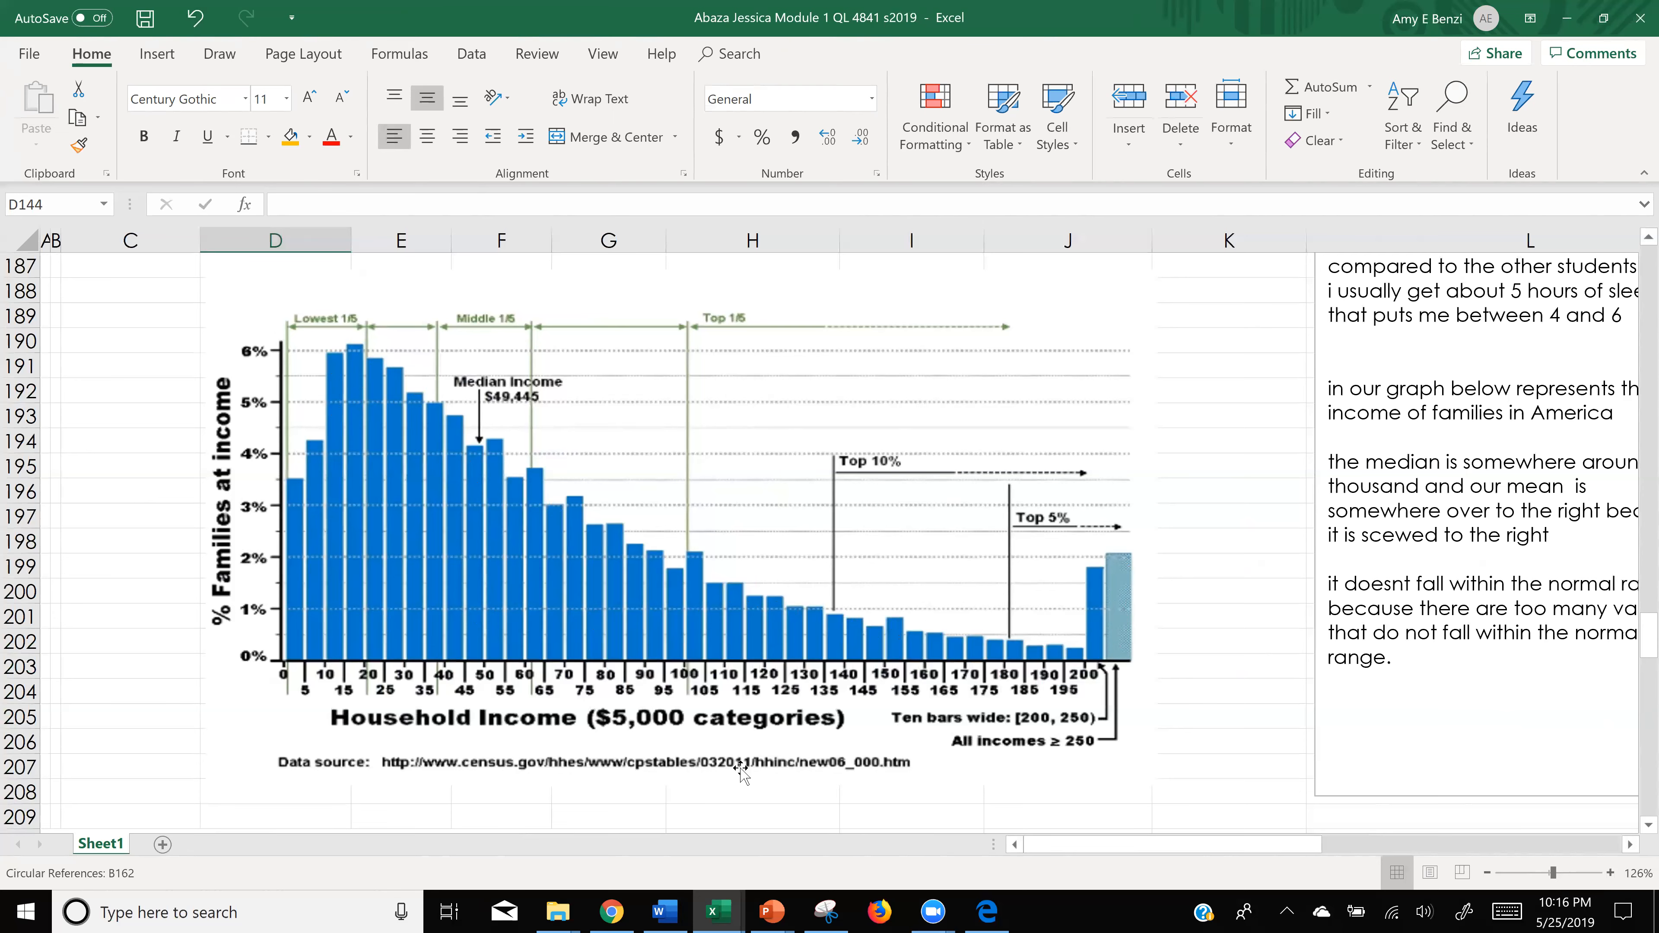
pyautogui.scroll(4, 739, 515)
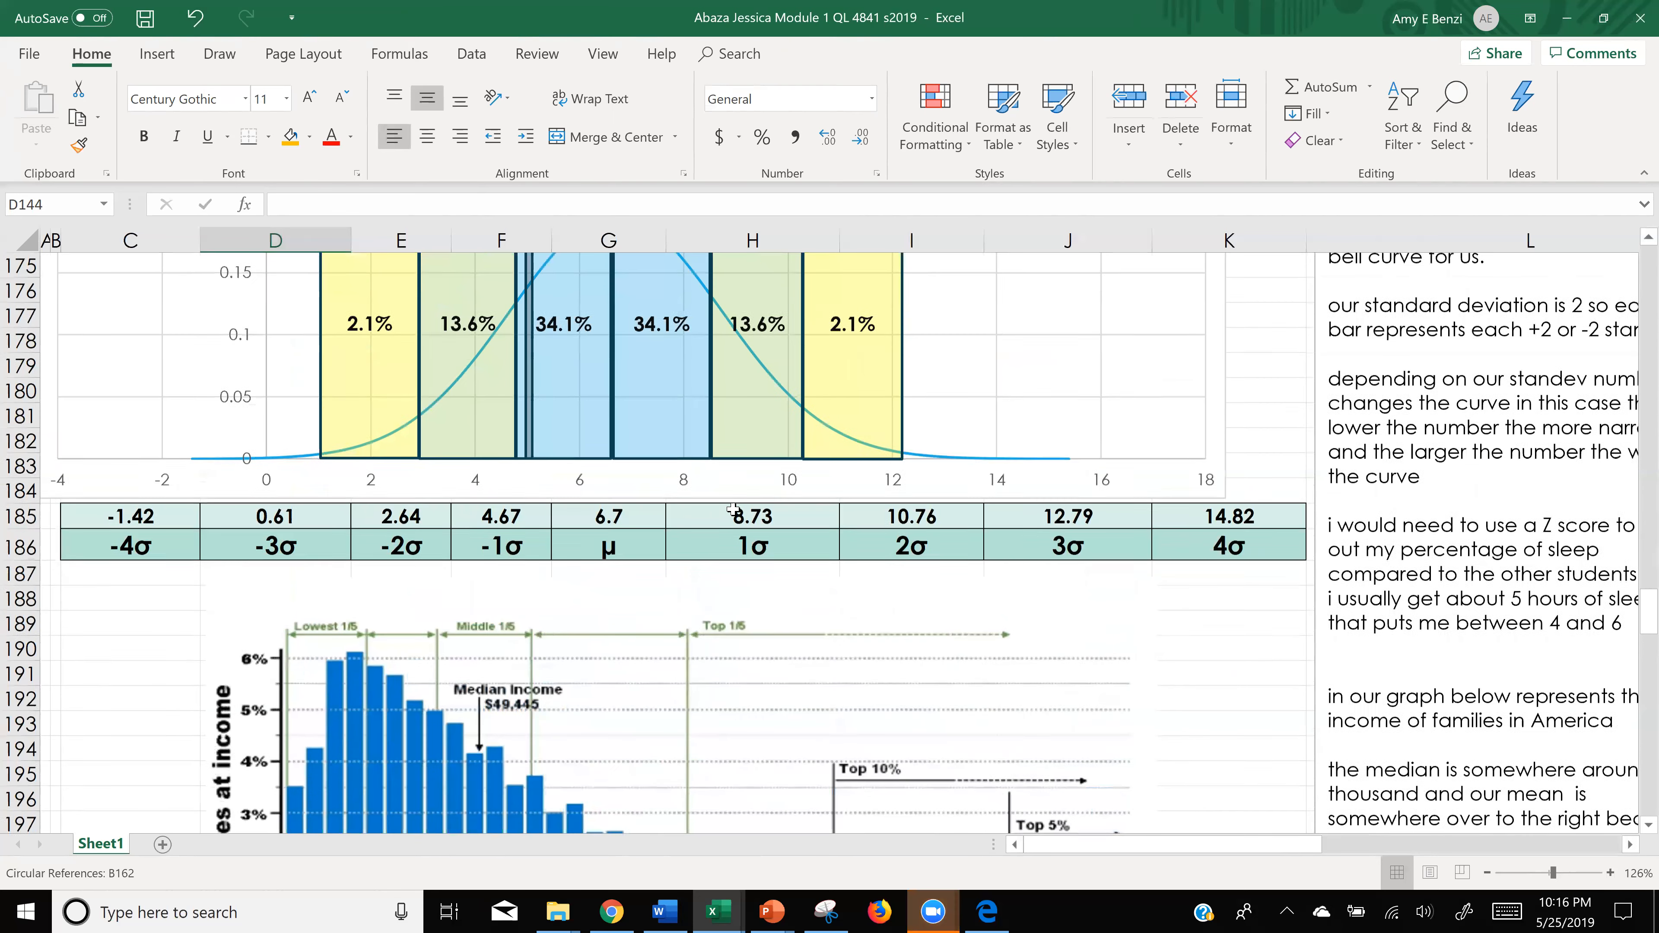
pyautogui.scroll(1, 732, 513)
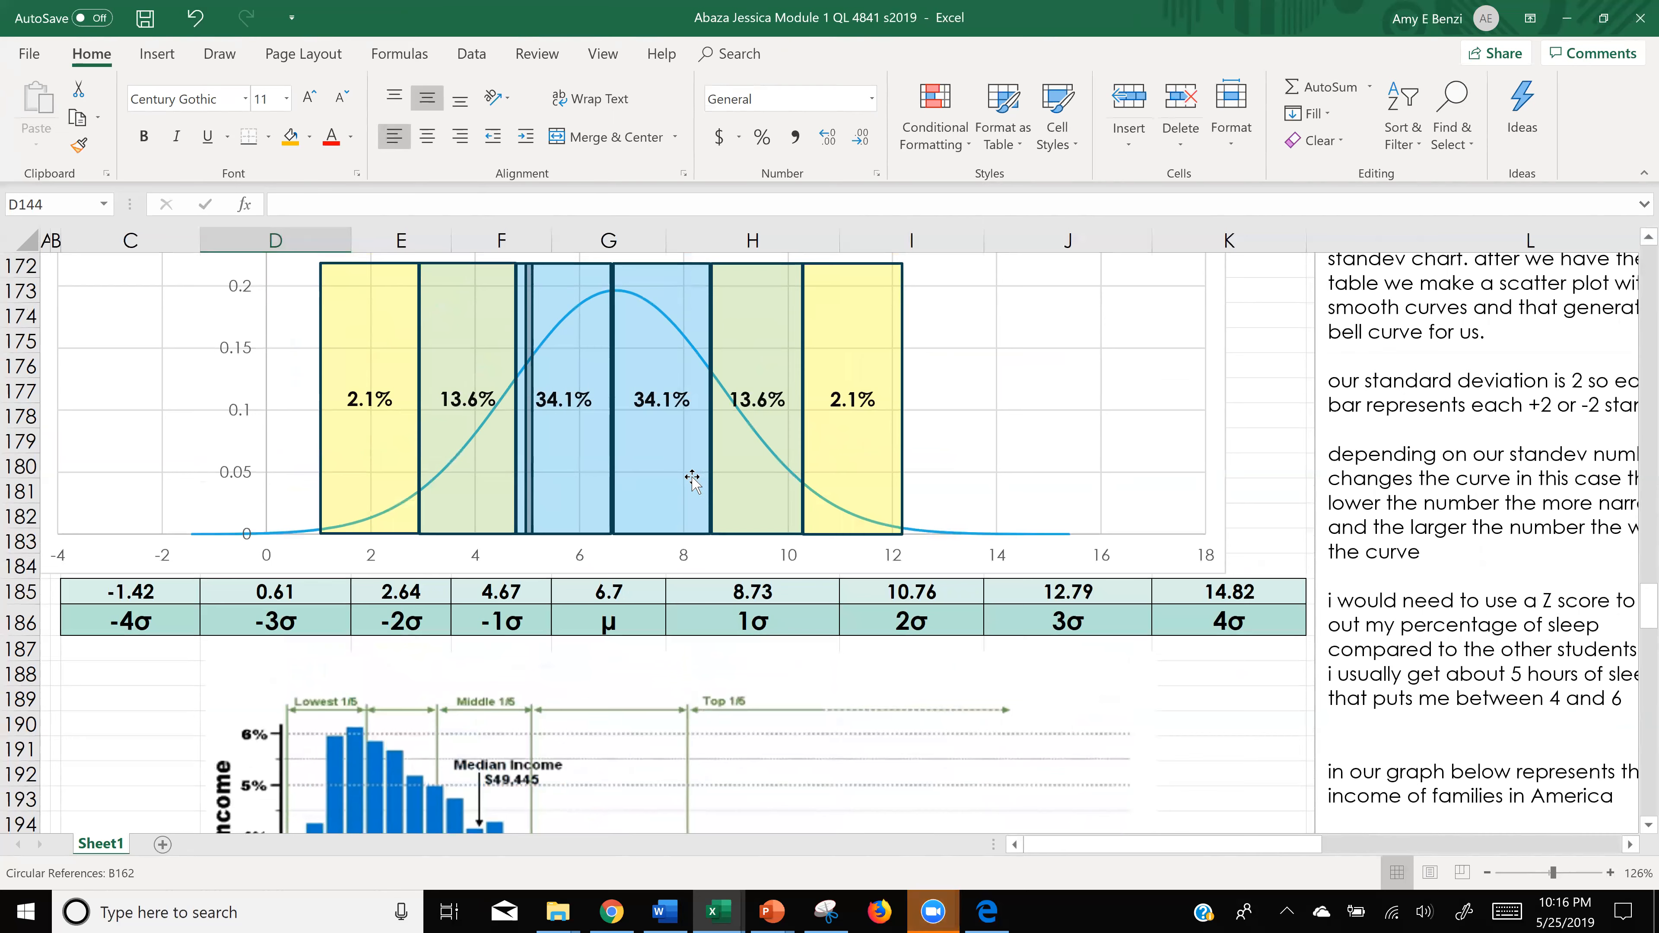
pyautogui.scroll(-3, 718, 490)
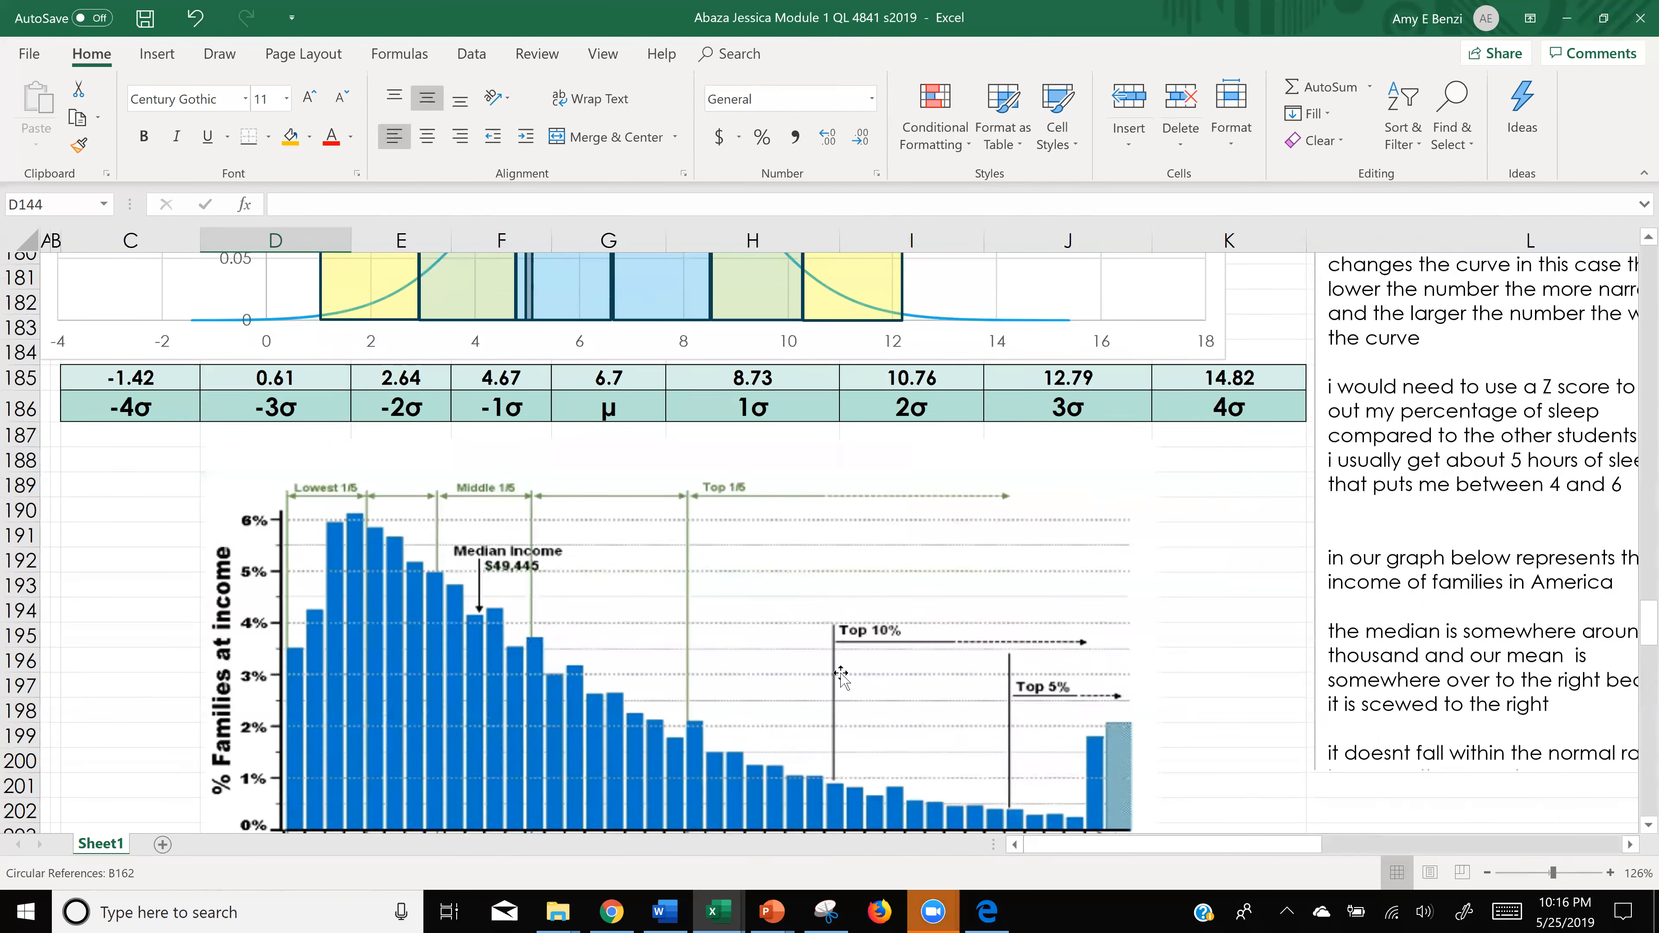
pyautogui.scroll(-2, 840, 677)
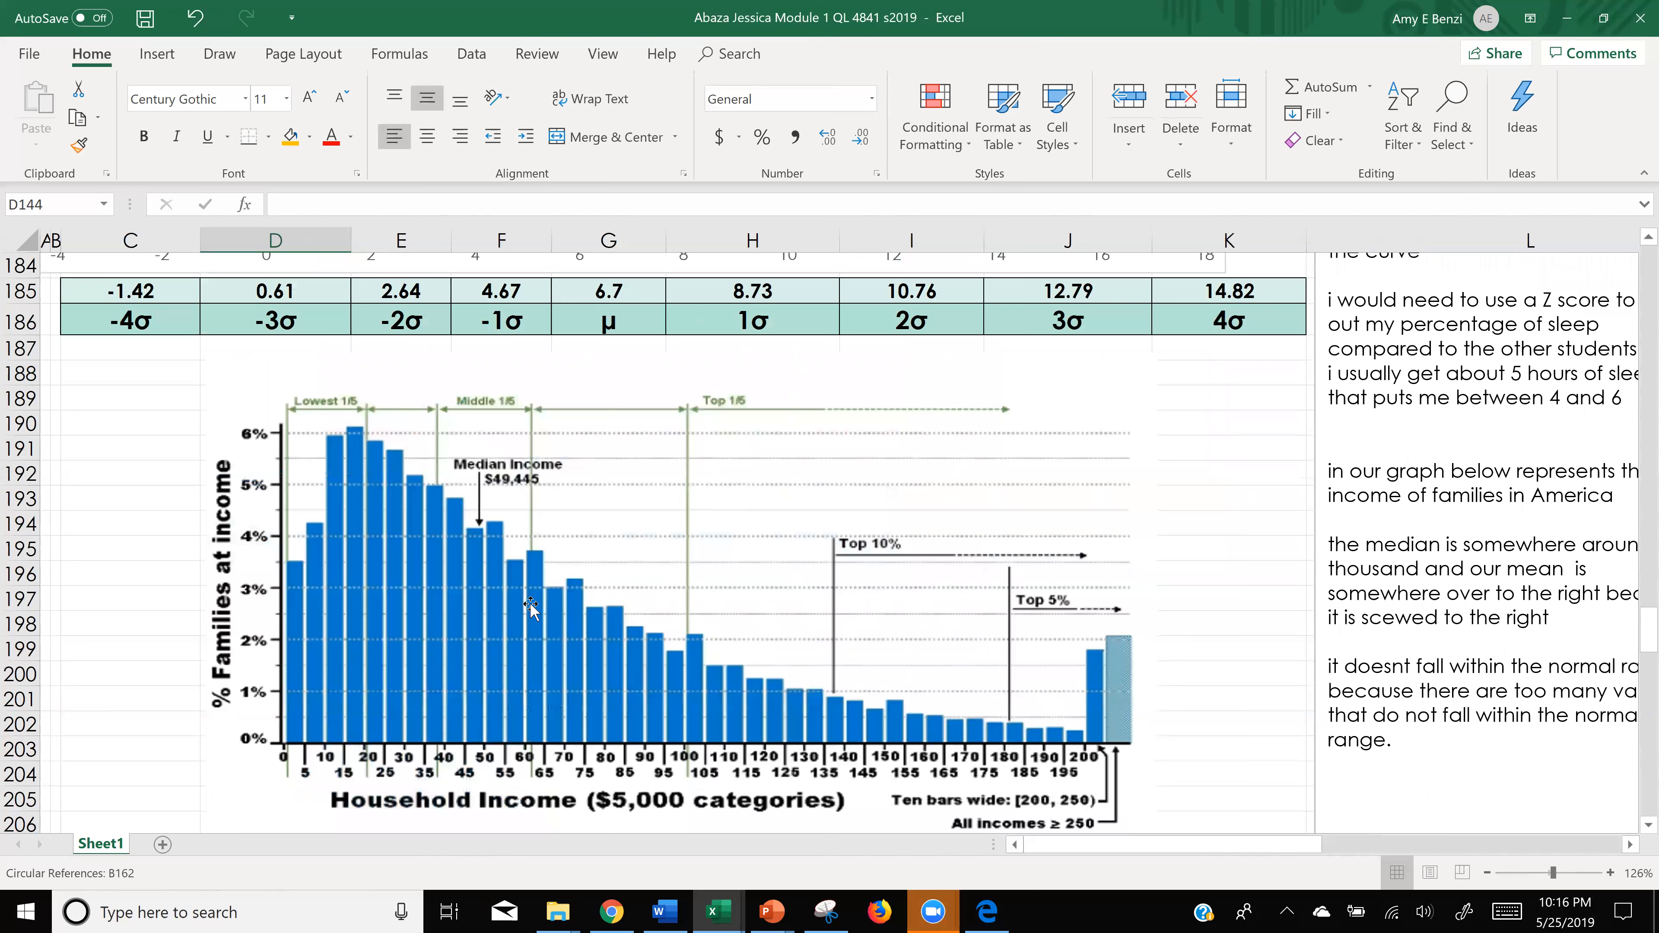
pyautogui.click(1562, 30)
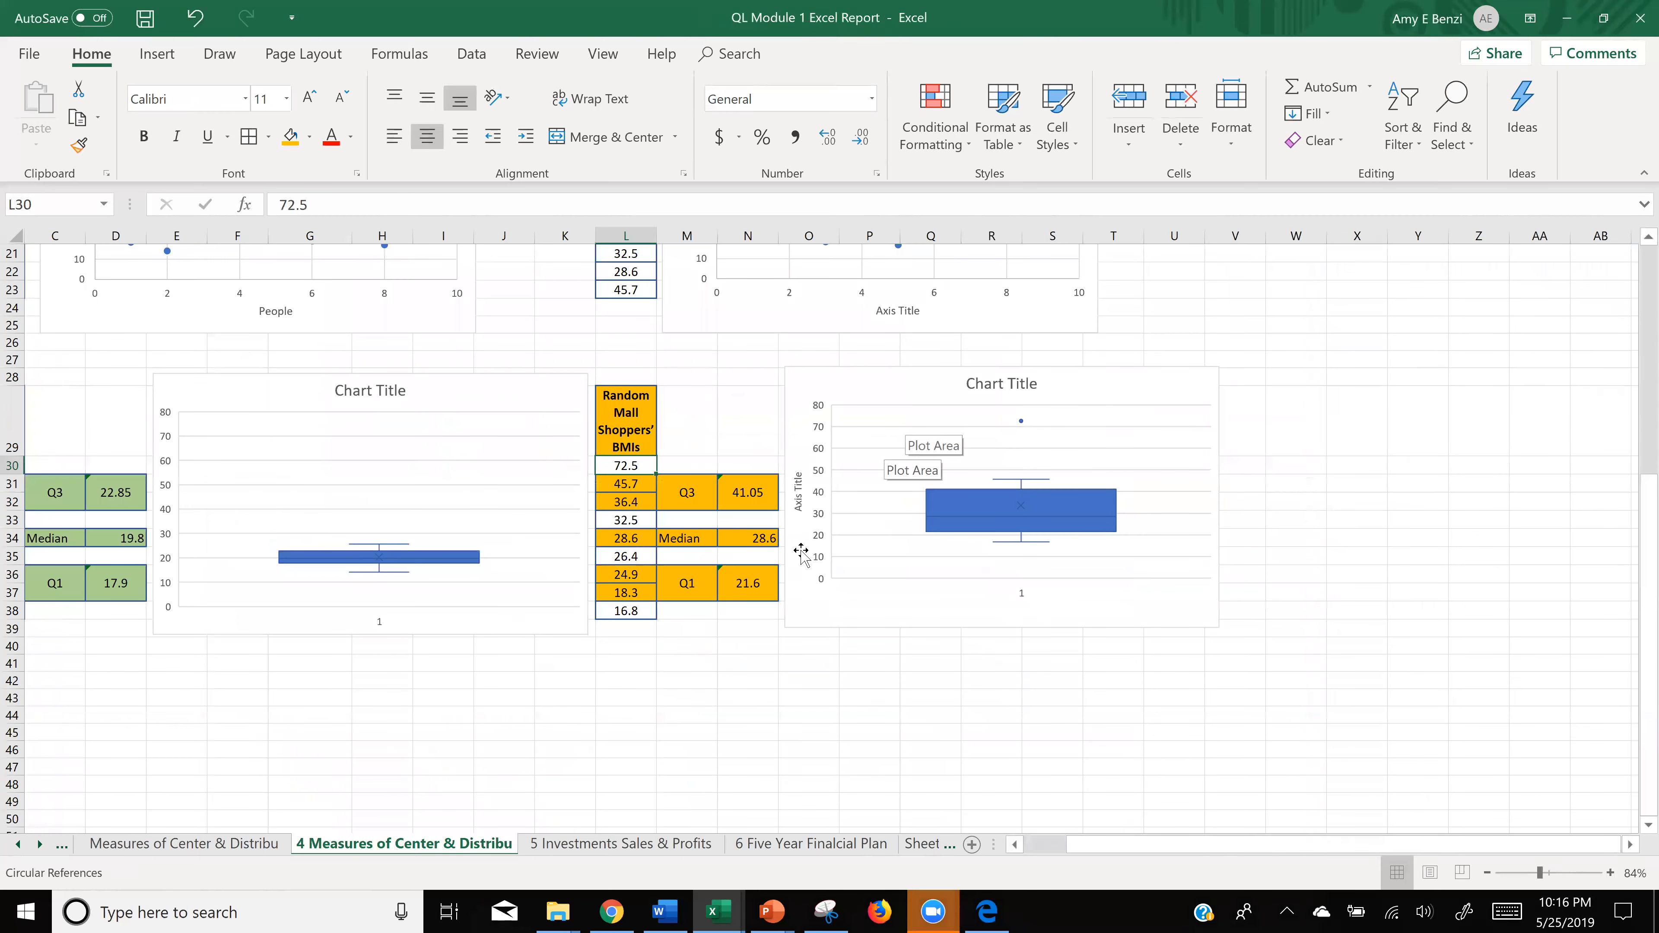
# - Compare the scatter plots with the box plots and review the mall shoppers' ordered BMIs in L30:L38
pyautogui.scroll(3, 799, 556)
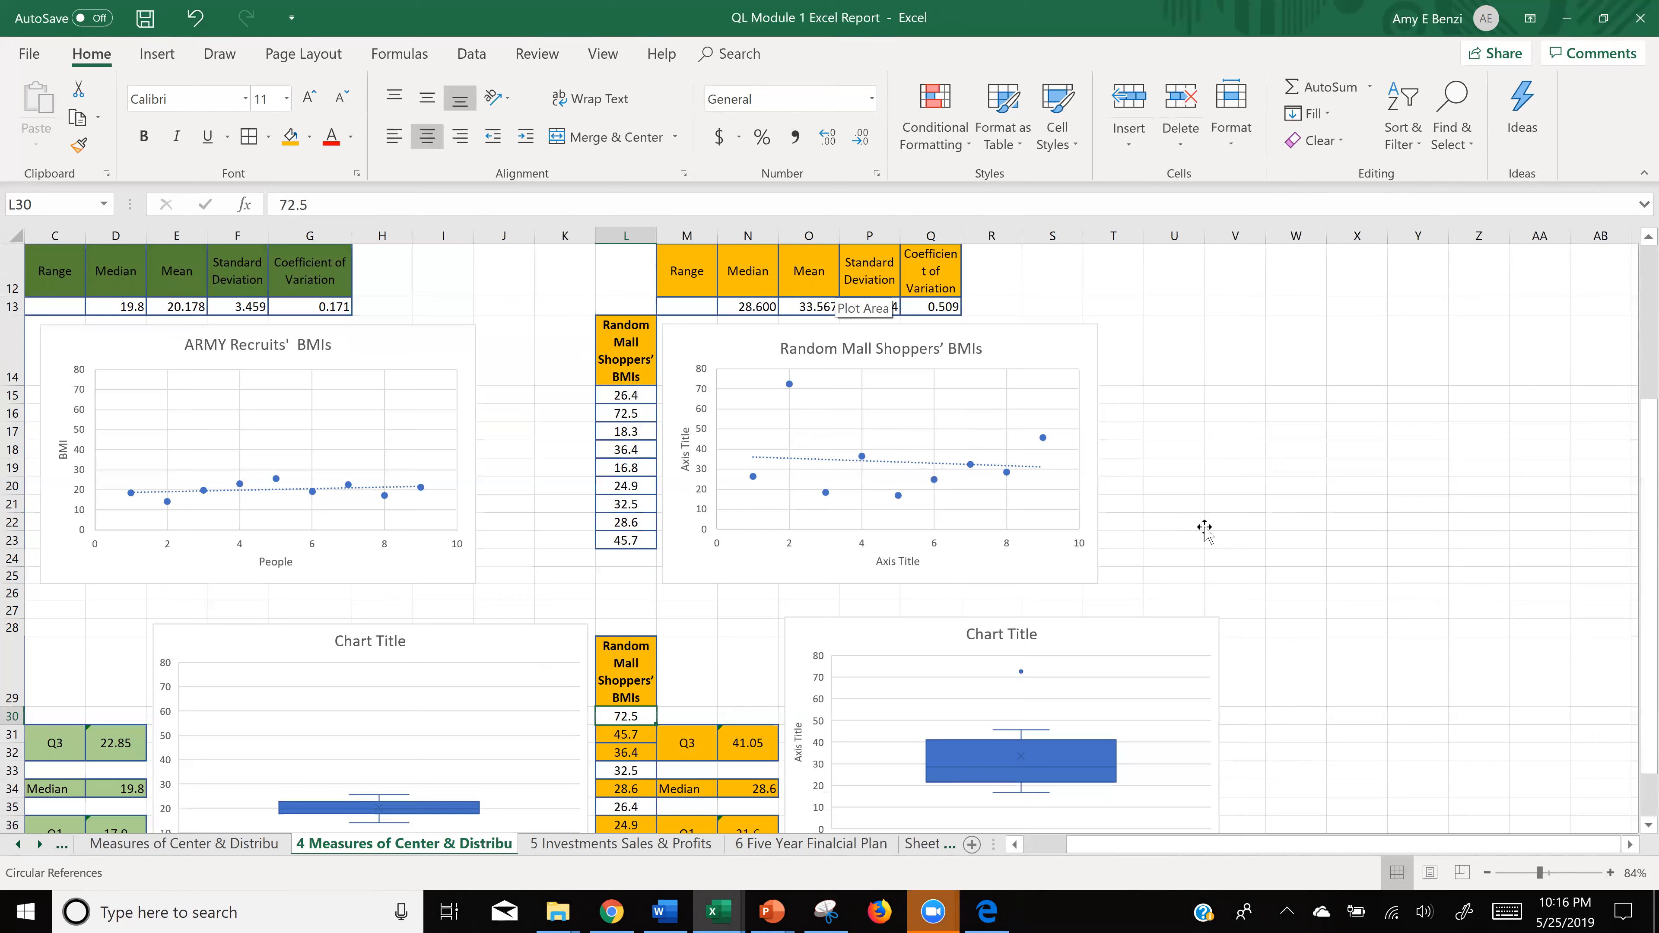
pyautogui.scroll(-2, 1204, 526)
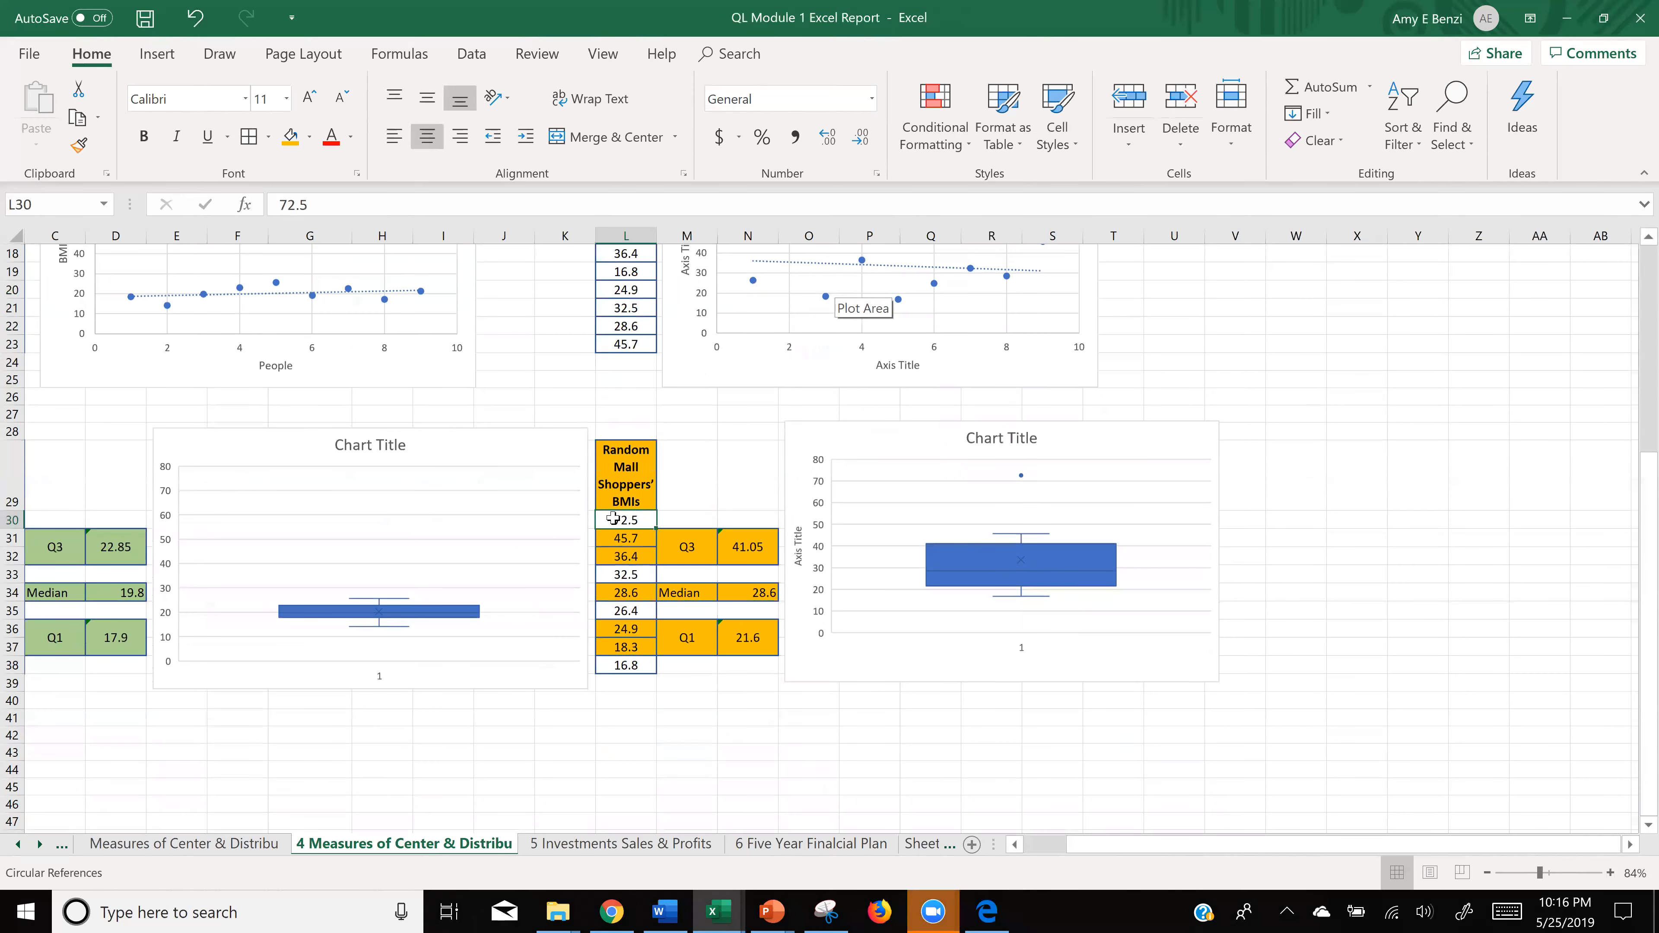
pyautogui.moveTo(1120, 844); pyautogui.dragTo(1055, 845)
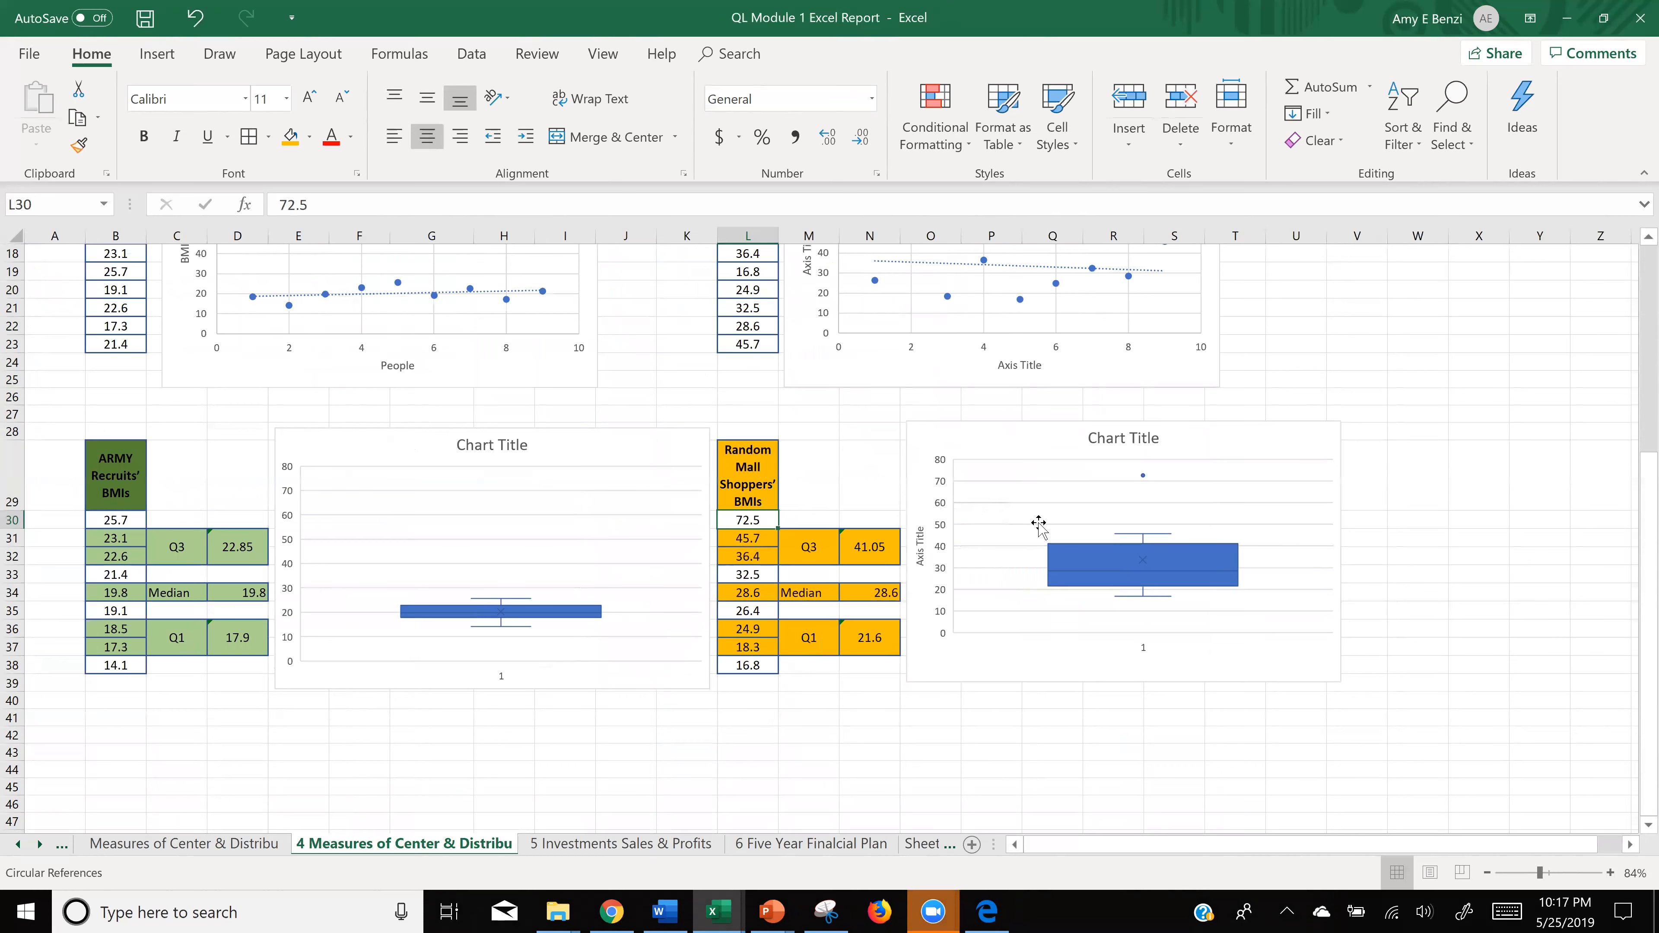
pyautogui.moveTo(742, 521); pyautogui.dragTo(741, 667)
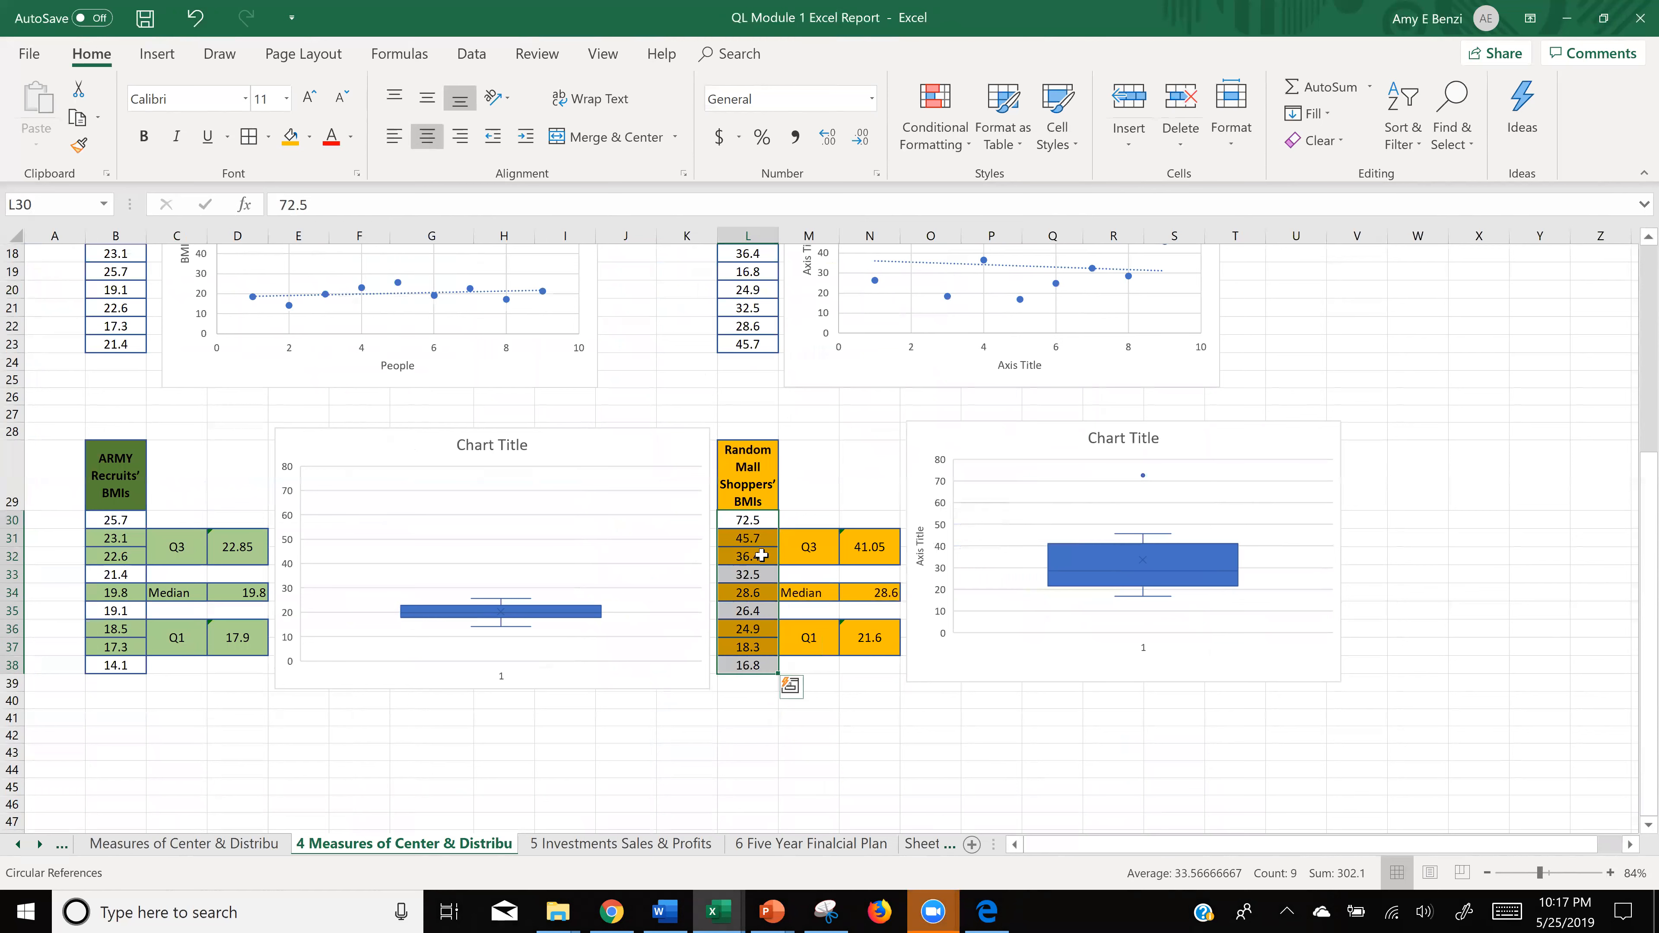
pyautogui.moveTo(741, 520); pyautogui.dragTo(744, 664)
pyautogui.click(989, 802)
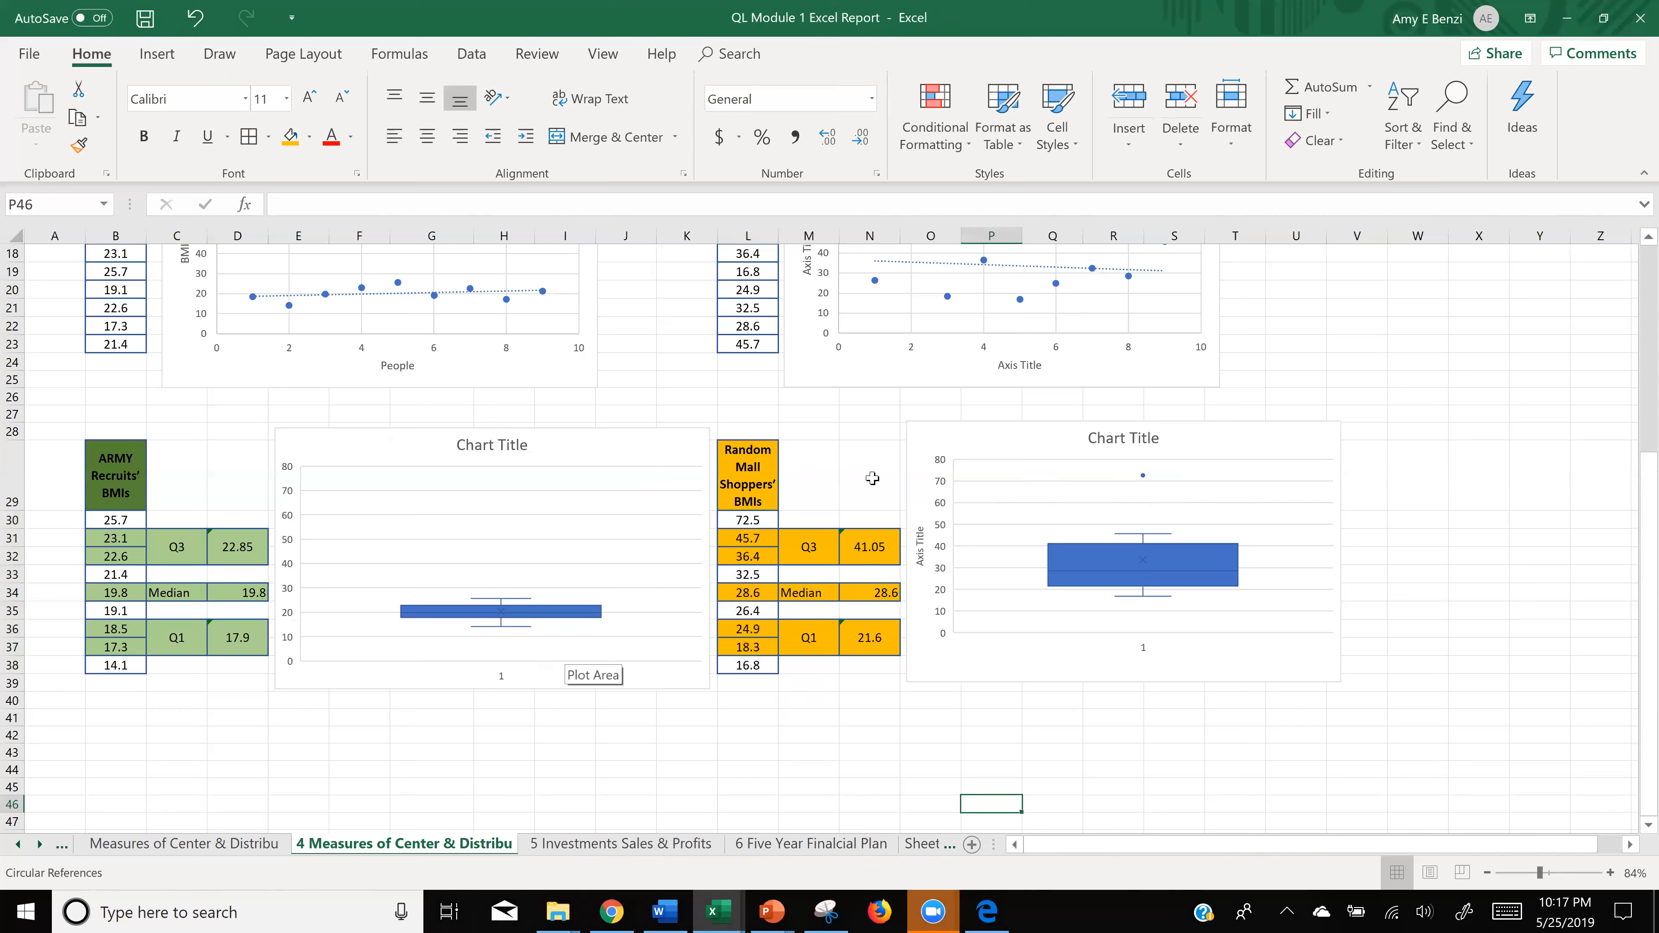
# - Highlight the mall shoppers' outlier BMI in L30 with a dark red fill
pyautogui.click(762, 517)
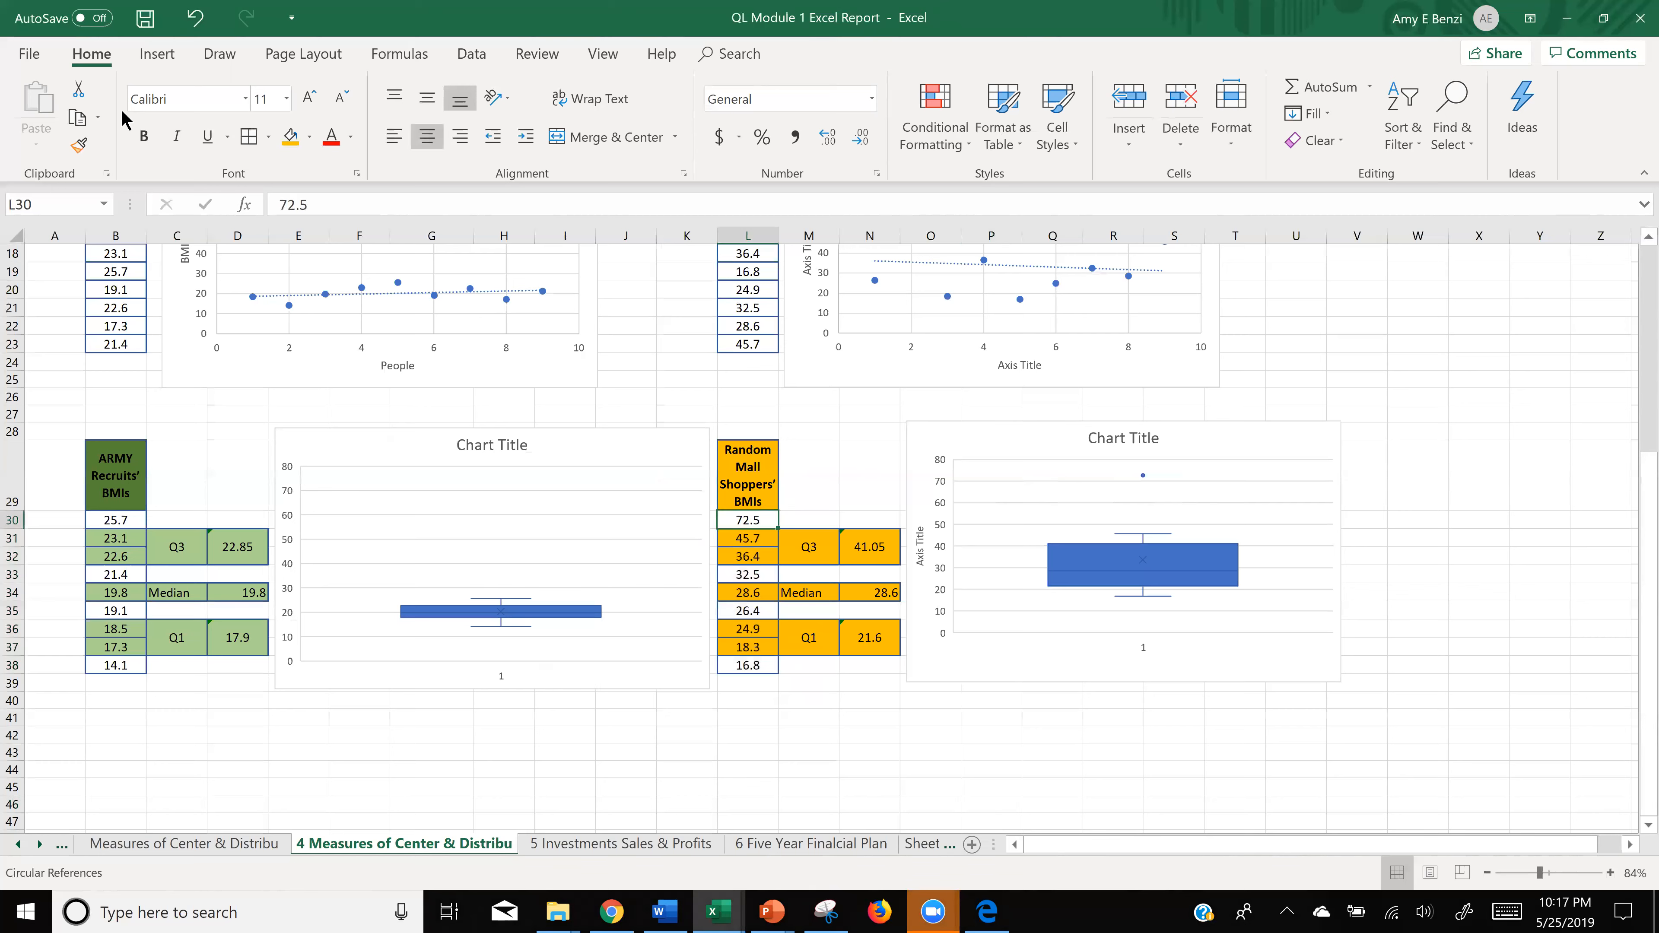
pyautogui.click(310, 139)
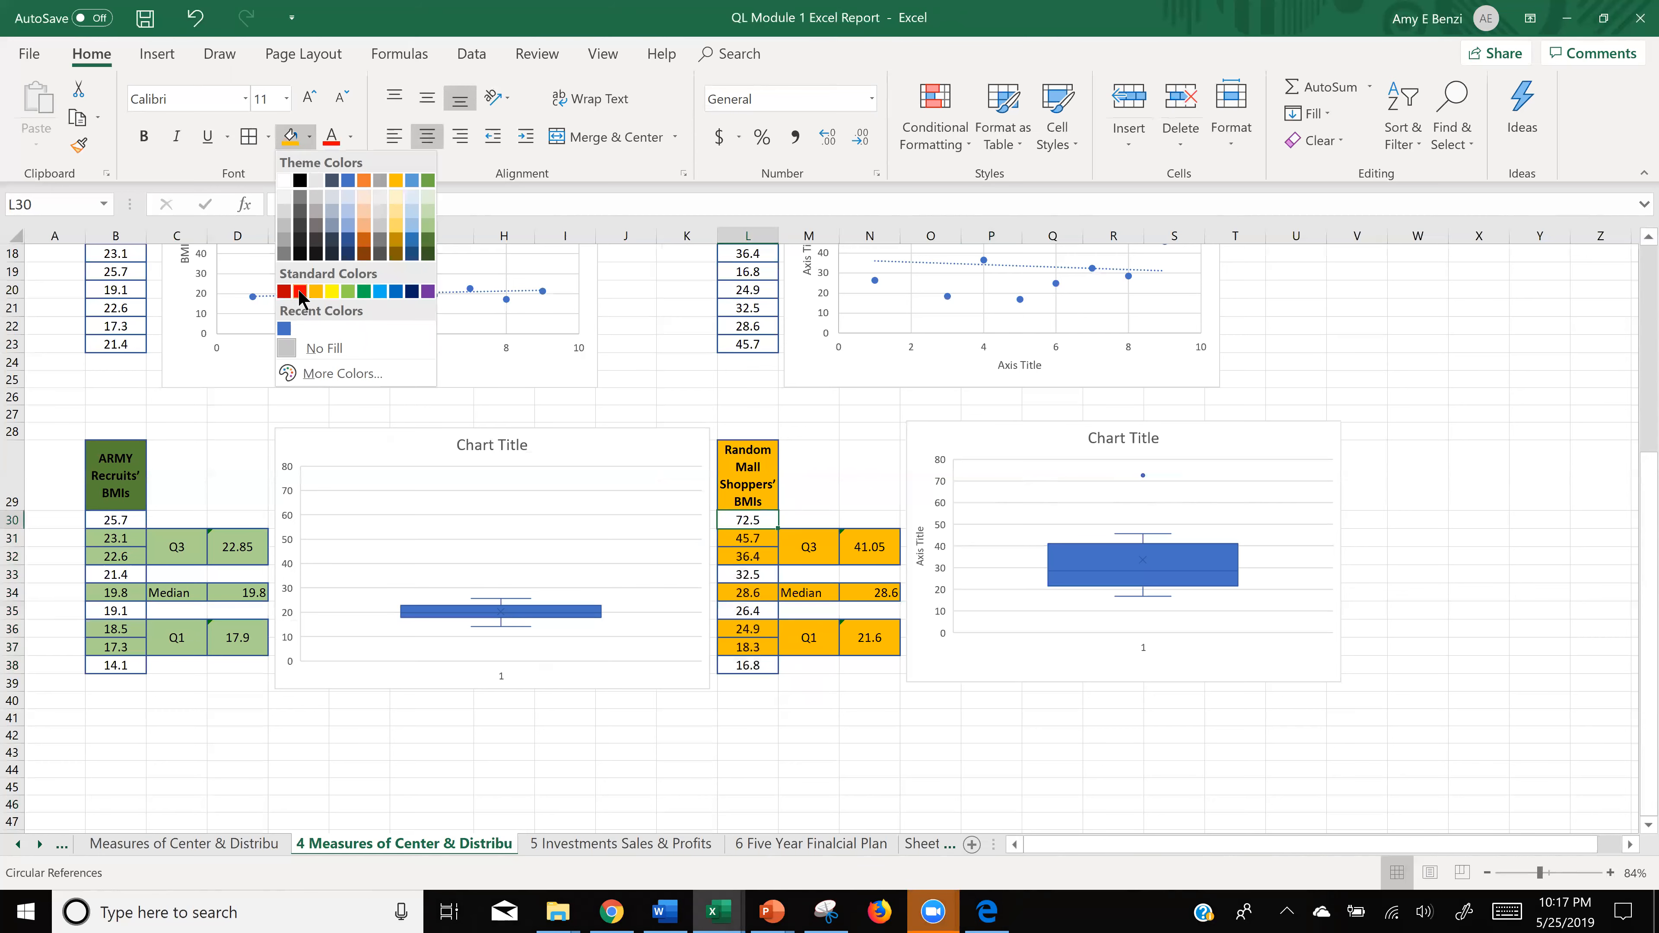
pyautogui.click(283, 292)
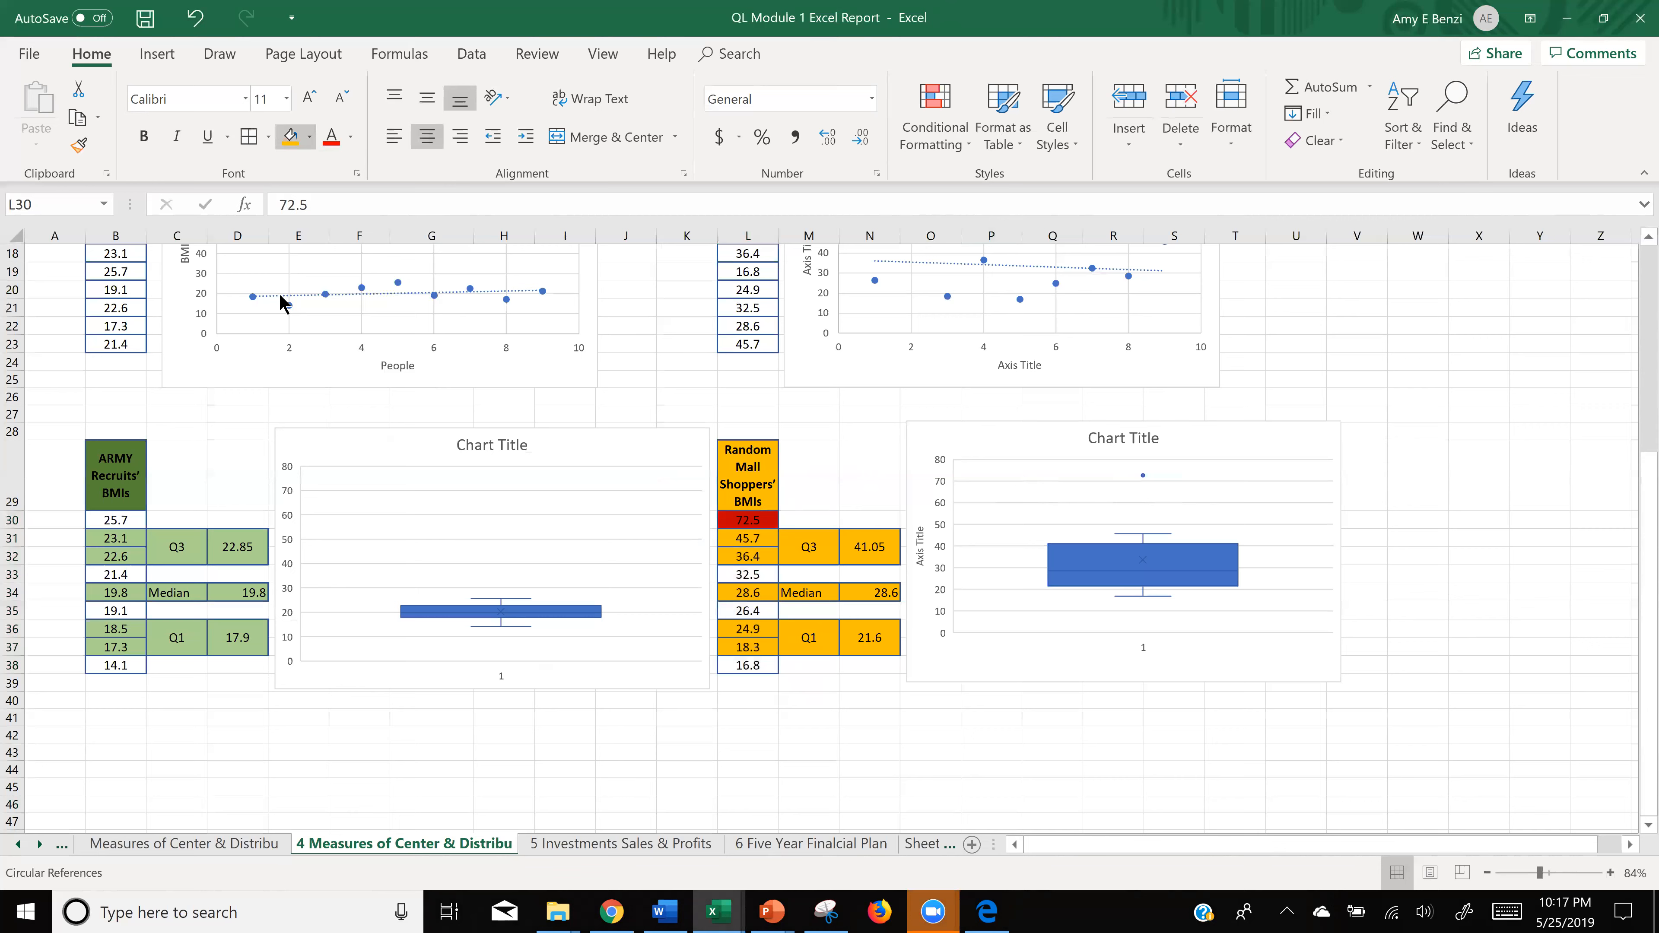
pyautogui.click(825, 721)
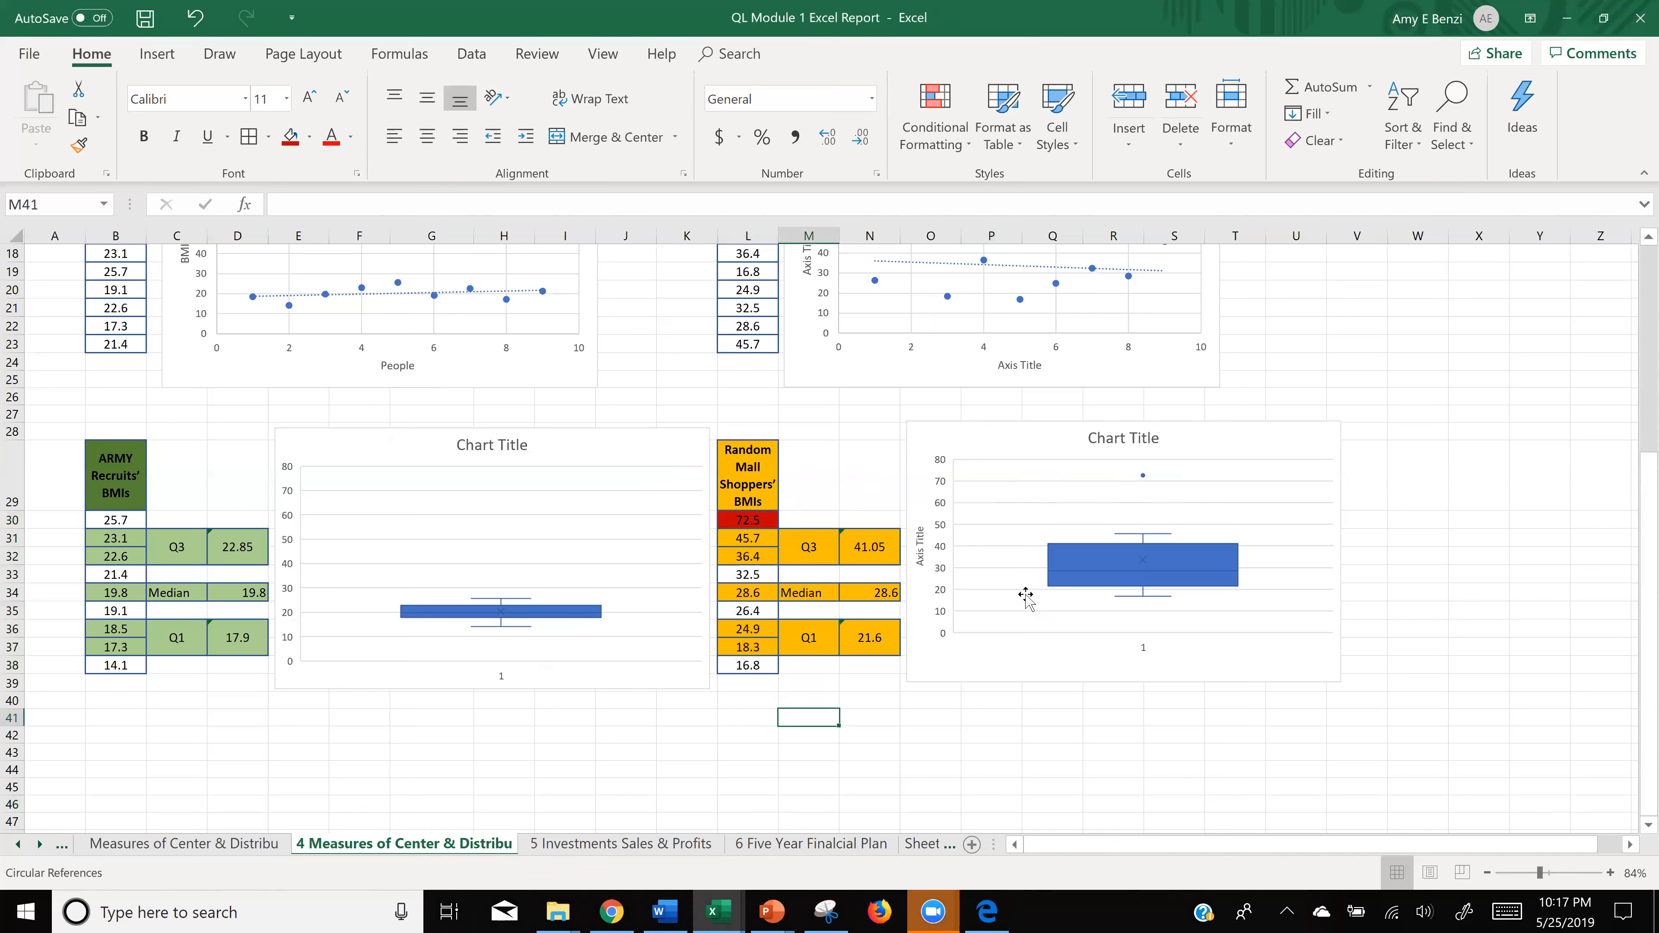
# - Review both pairs of charts, switch to the assignment PDF in Chrome, and read part j about the standard deviation chart
pyautogui.scroll(4, 1045, 588)
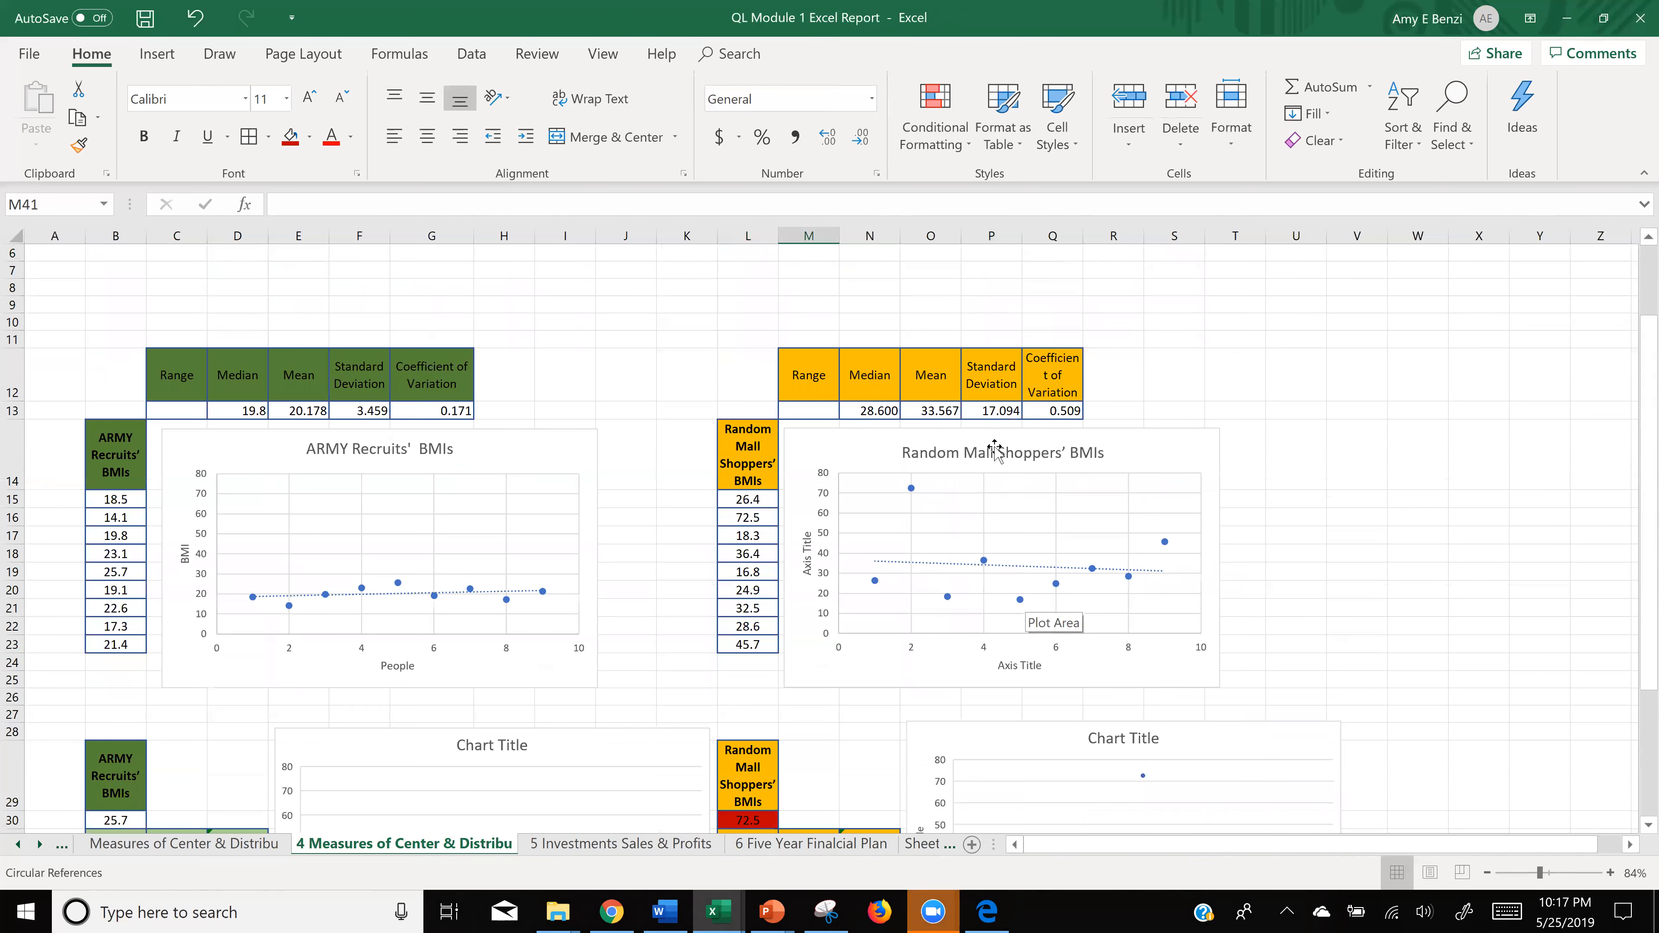
pyautogui.scroll(-3, 1401, 599)
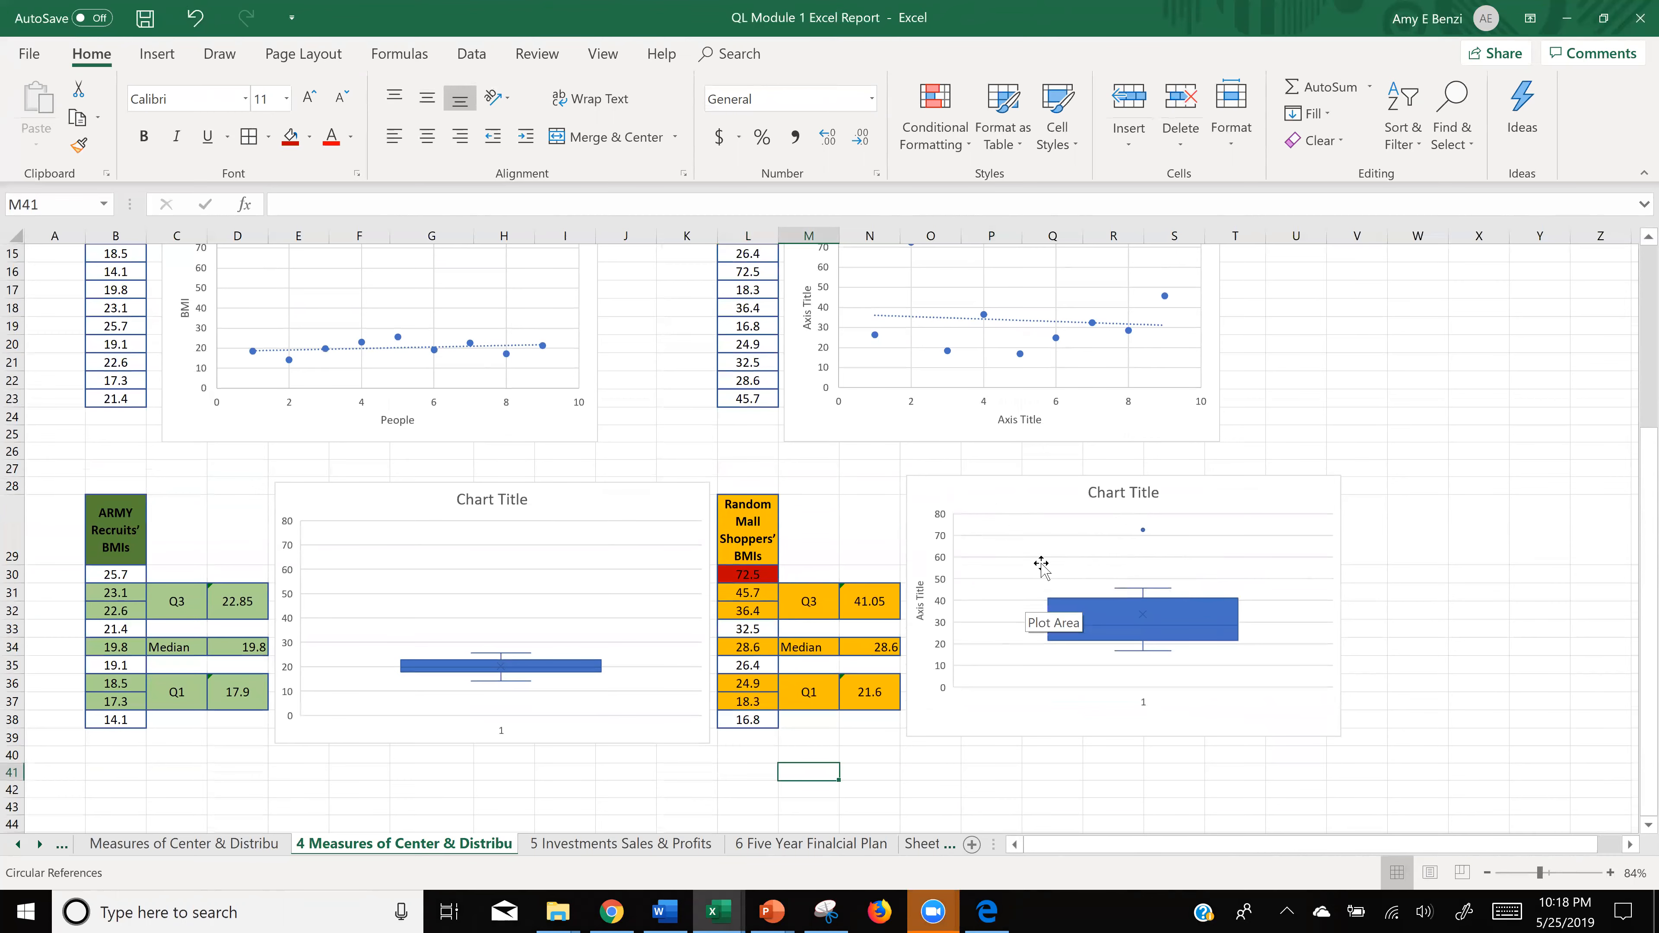
pyautogui.scroll(-5, 1041, 563)
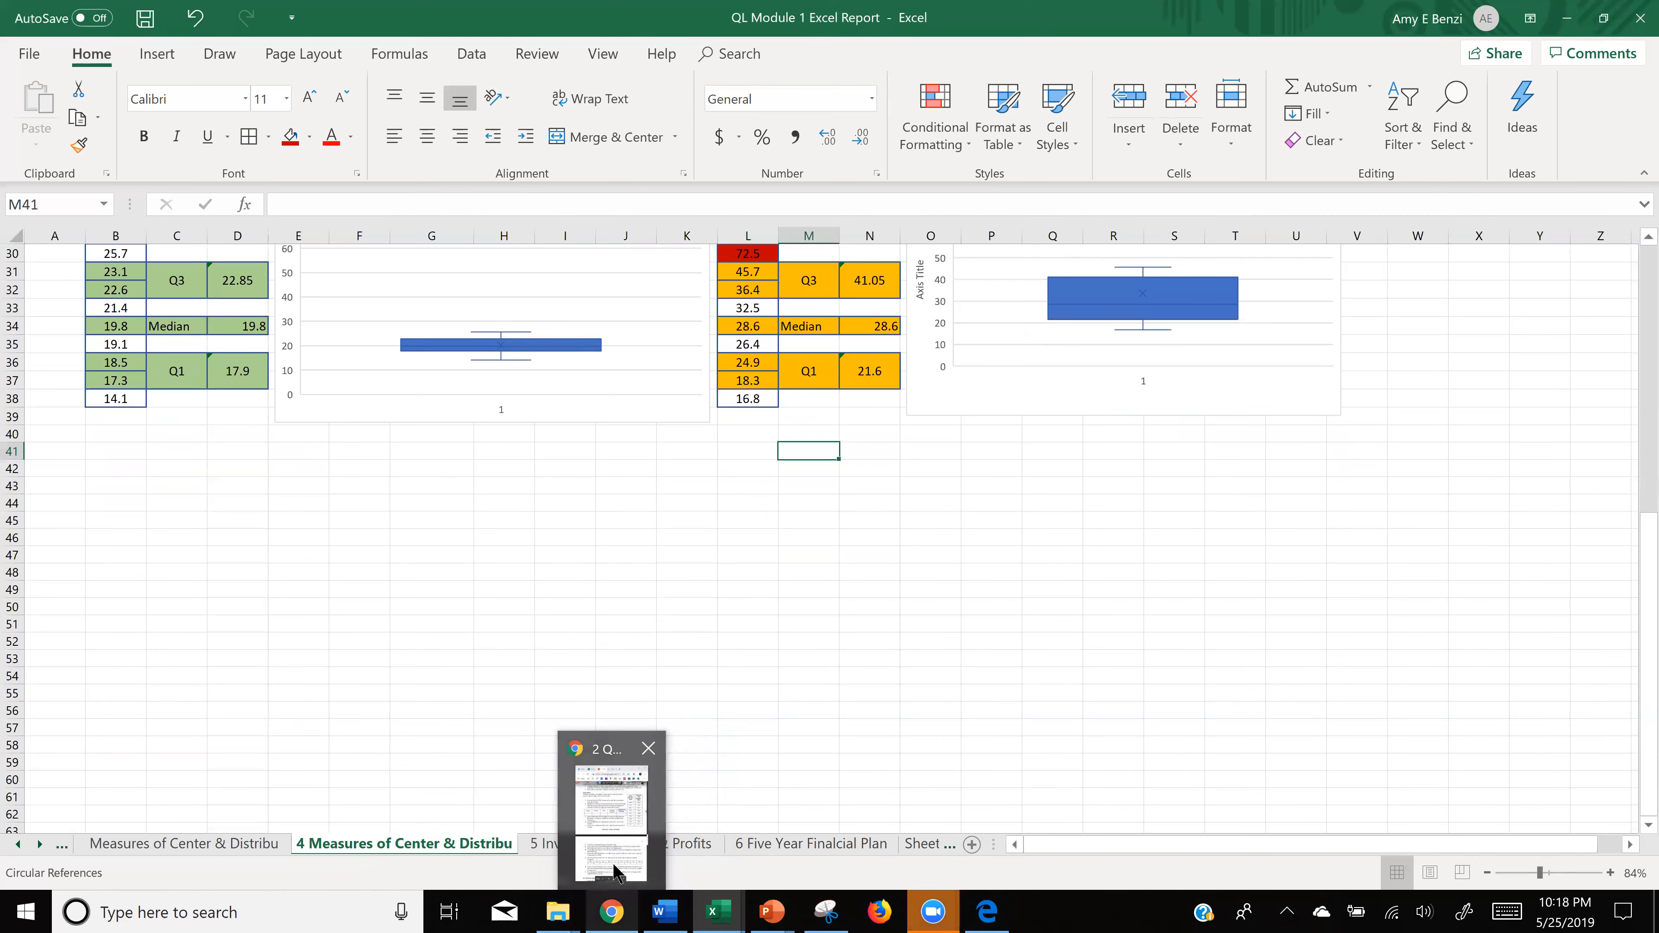
pyautogui.click(614, 866)
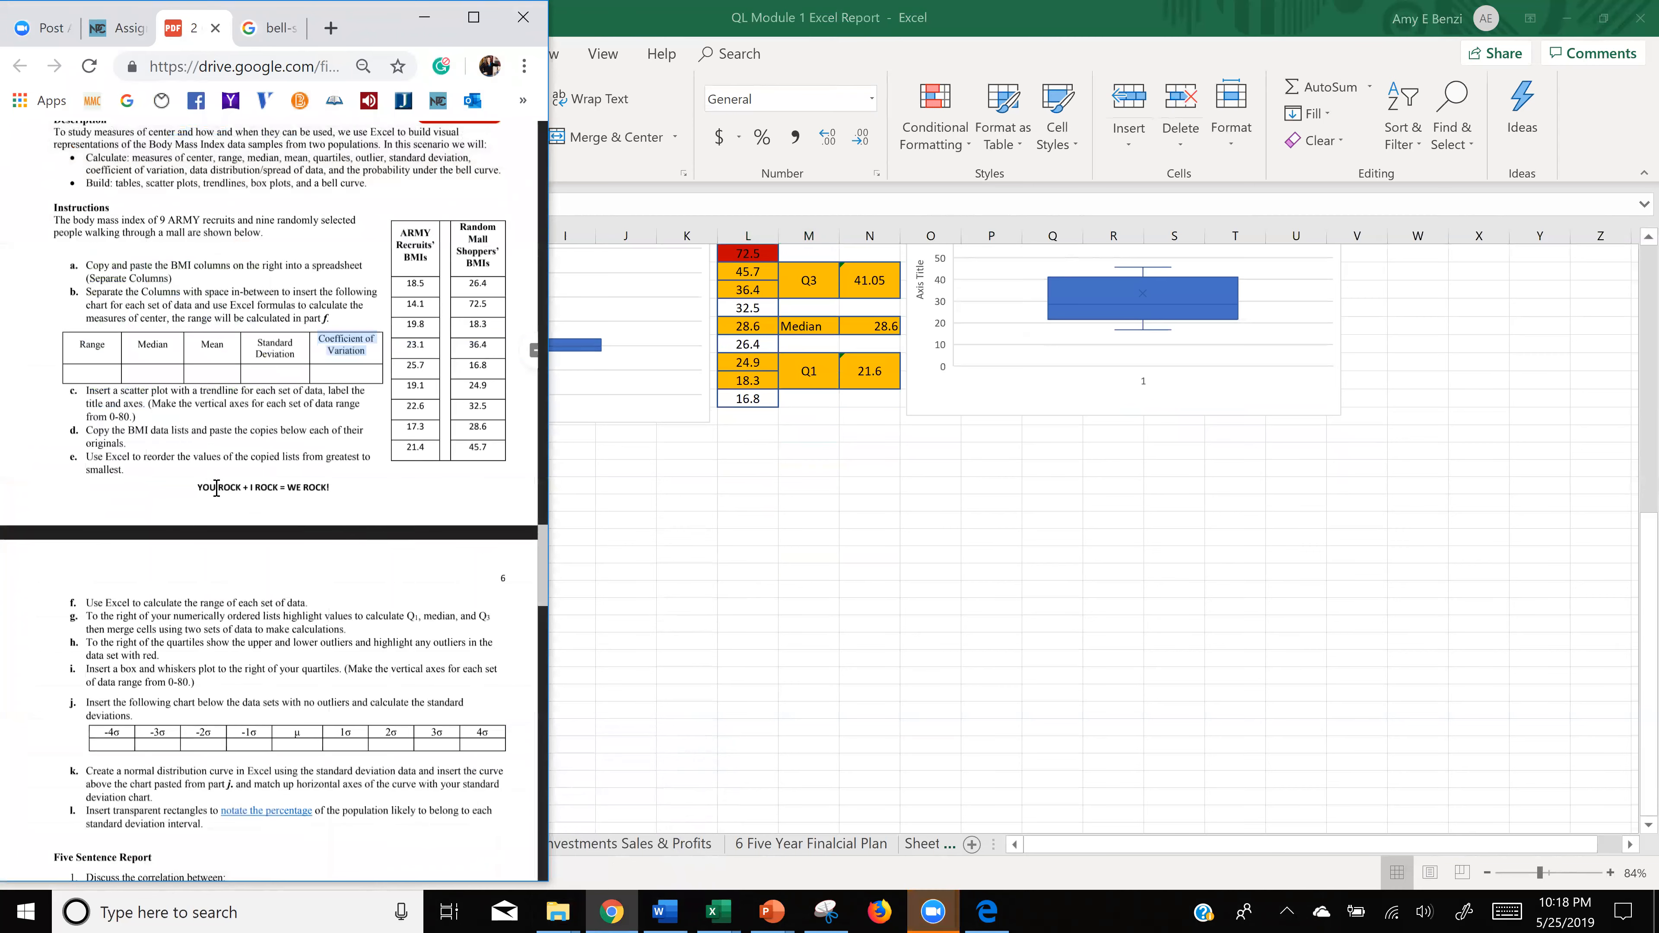
pyautogui.scroll(-3, 212, 393)
pyautogui.scroll(3, 216, 489)
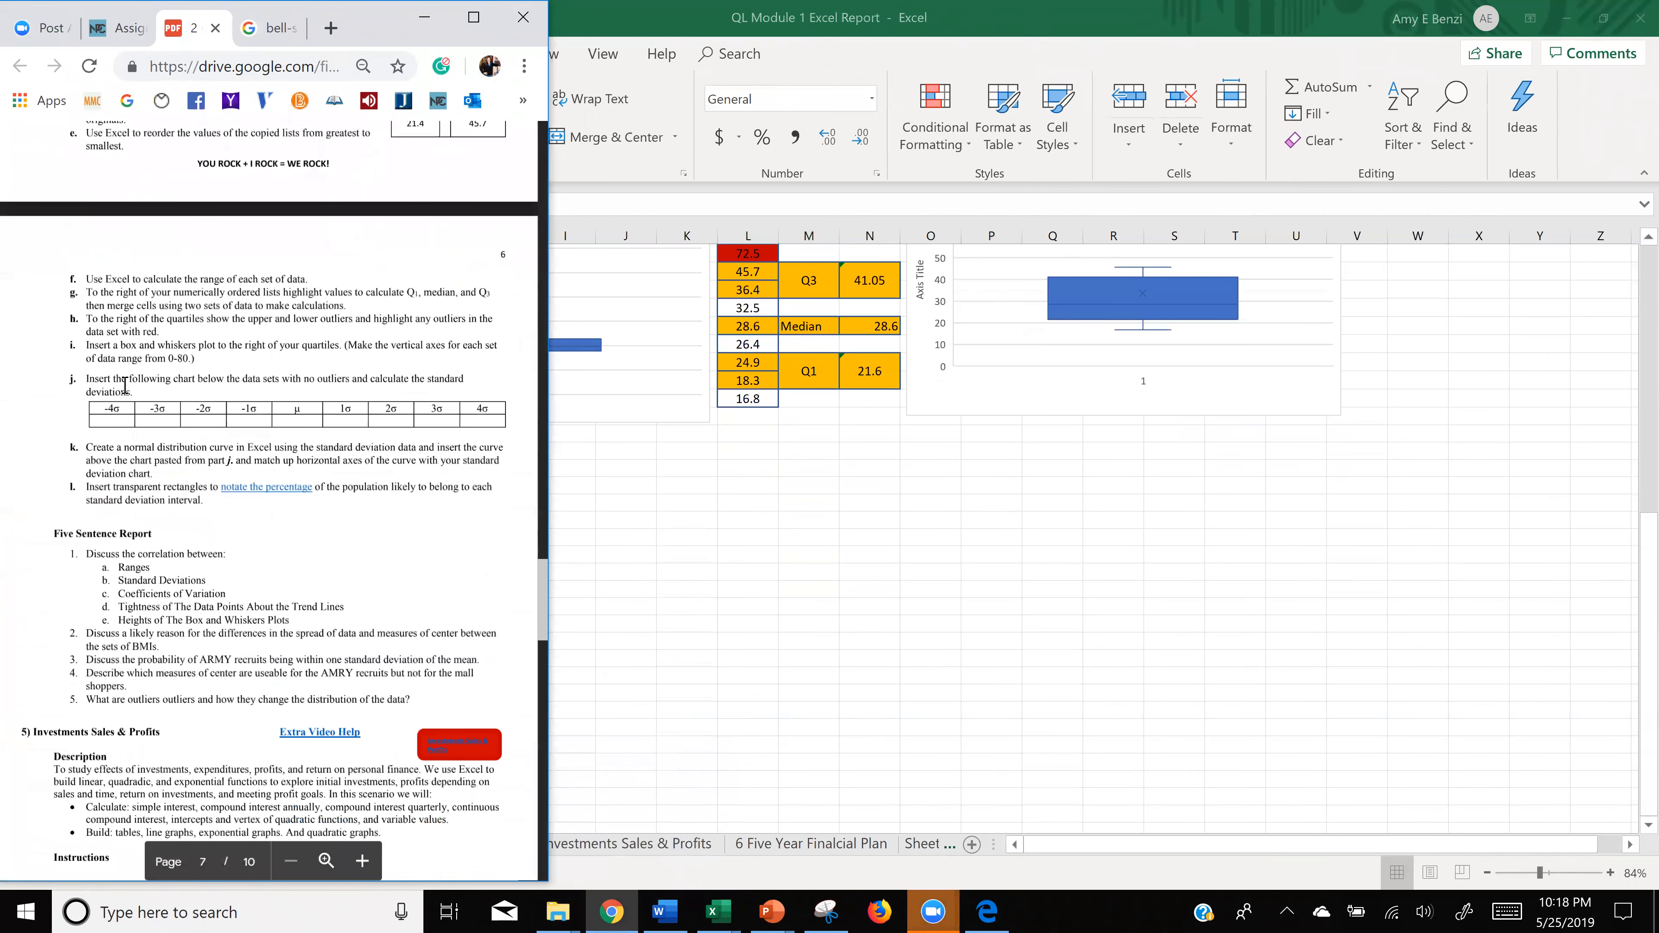
pyautogui.scroll(-3, 200, 630)
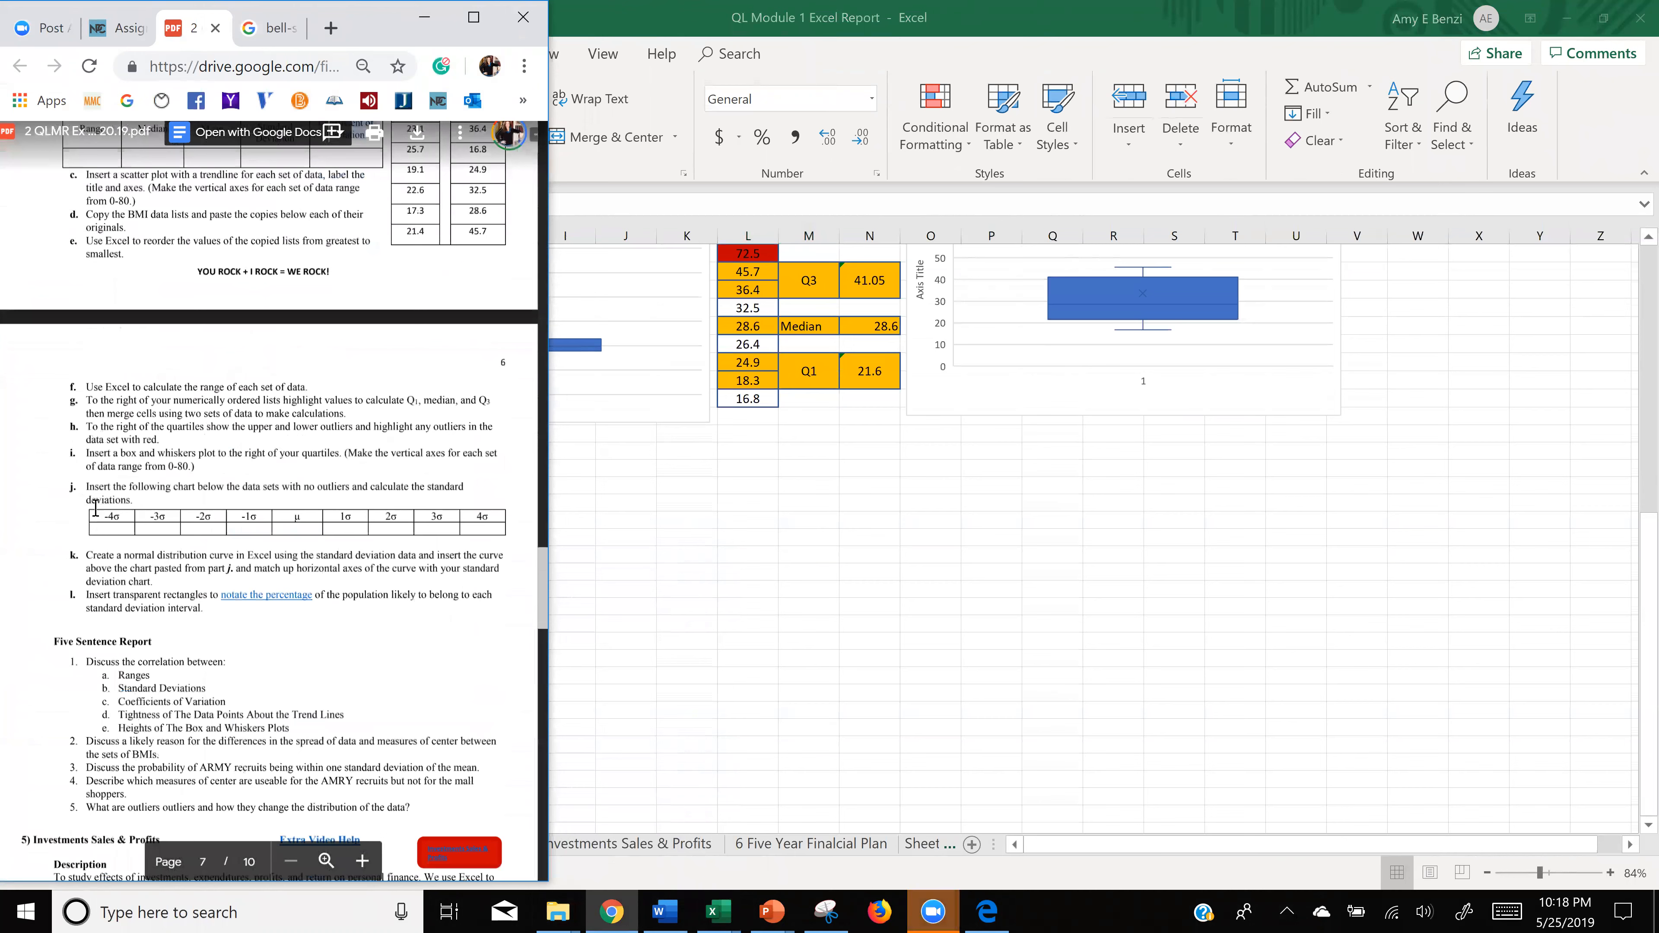
# - Copy the standard deviation chart's header row, from -4σ through μ to 4σ, from part j of the instructions
pyautogui.doubleClick(100, 514)
pyautogui.click(101, 516)
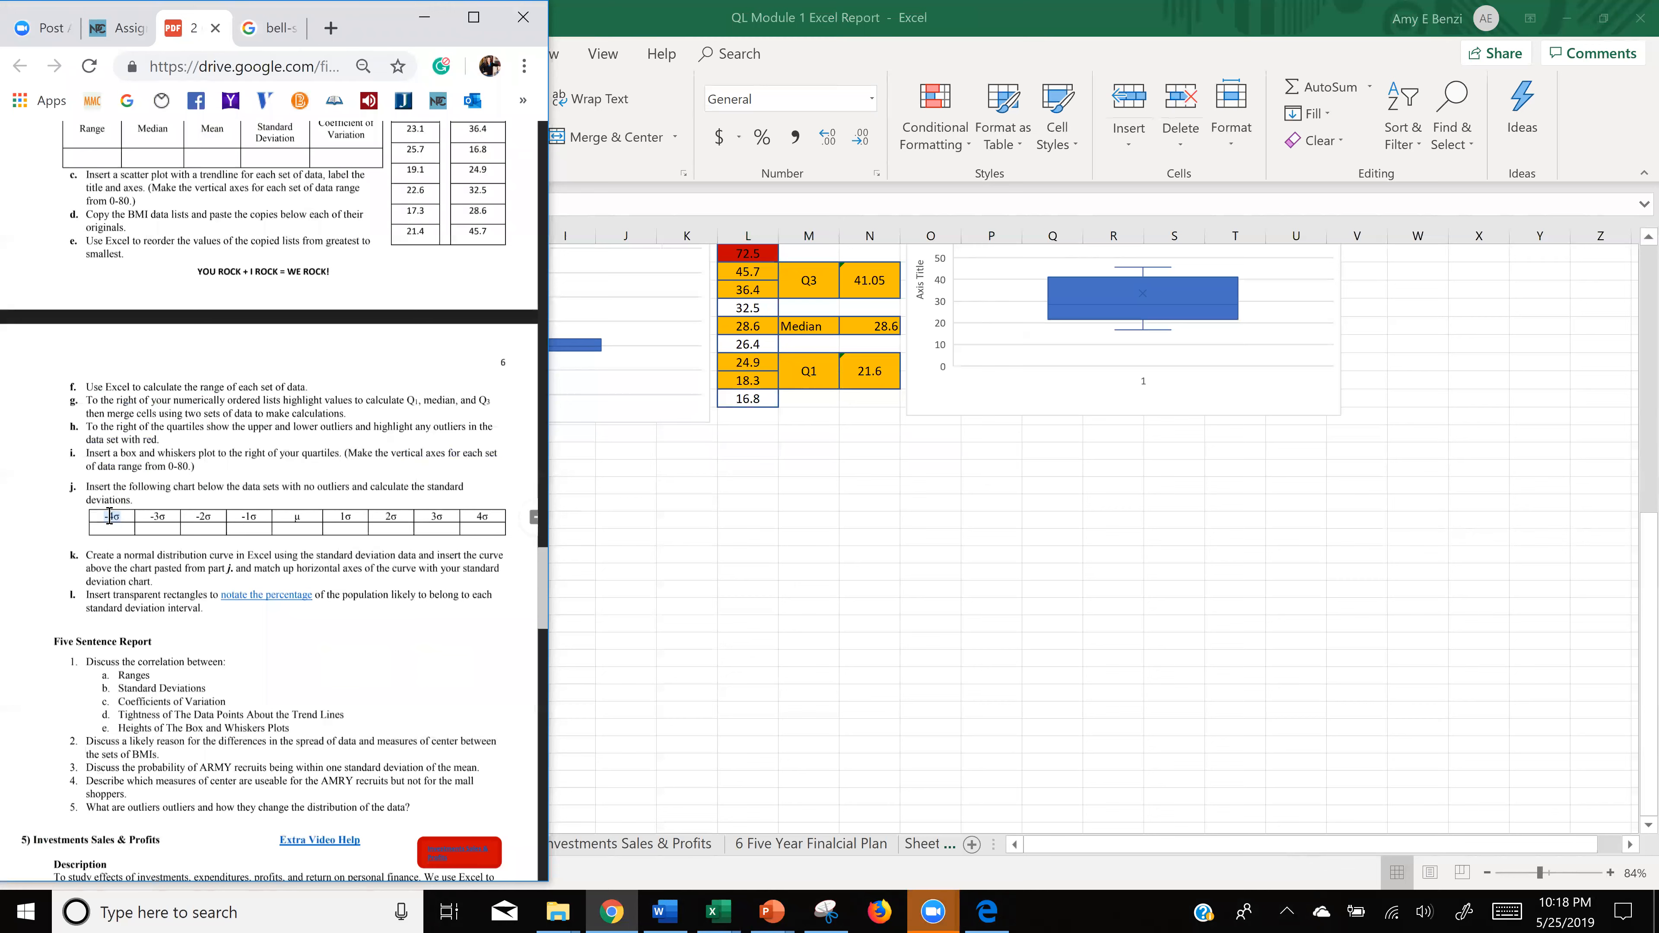
pyautogui.click(105, 514)
pyautogui.moveTo(262, 522); pyautogui.dragTo(97, 517)
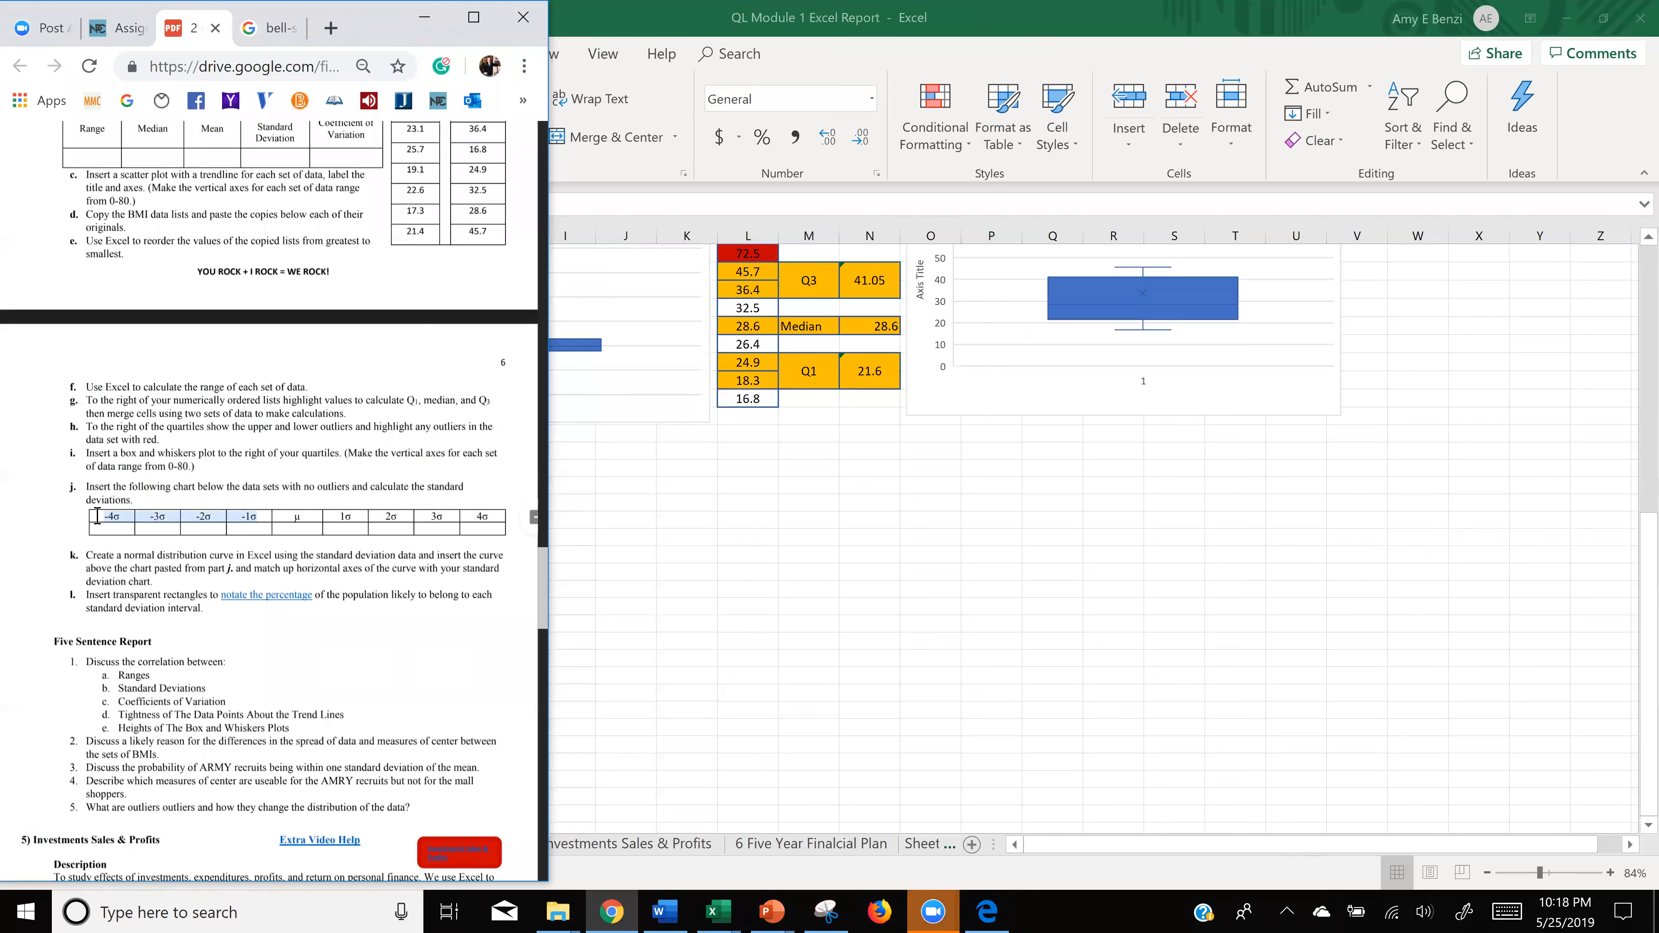
pyautogui.moveTo(493, 516); pyautogui.dragTo(102, 516)
pyautogui.hotkey('ctrl', 'c')
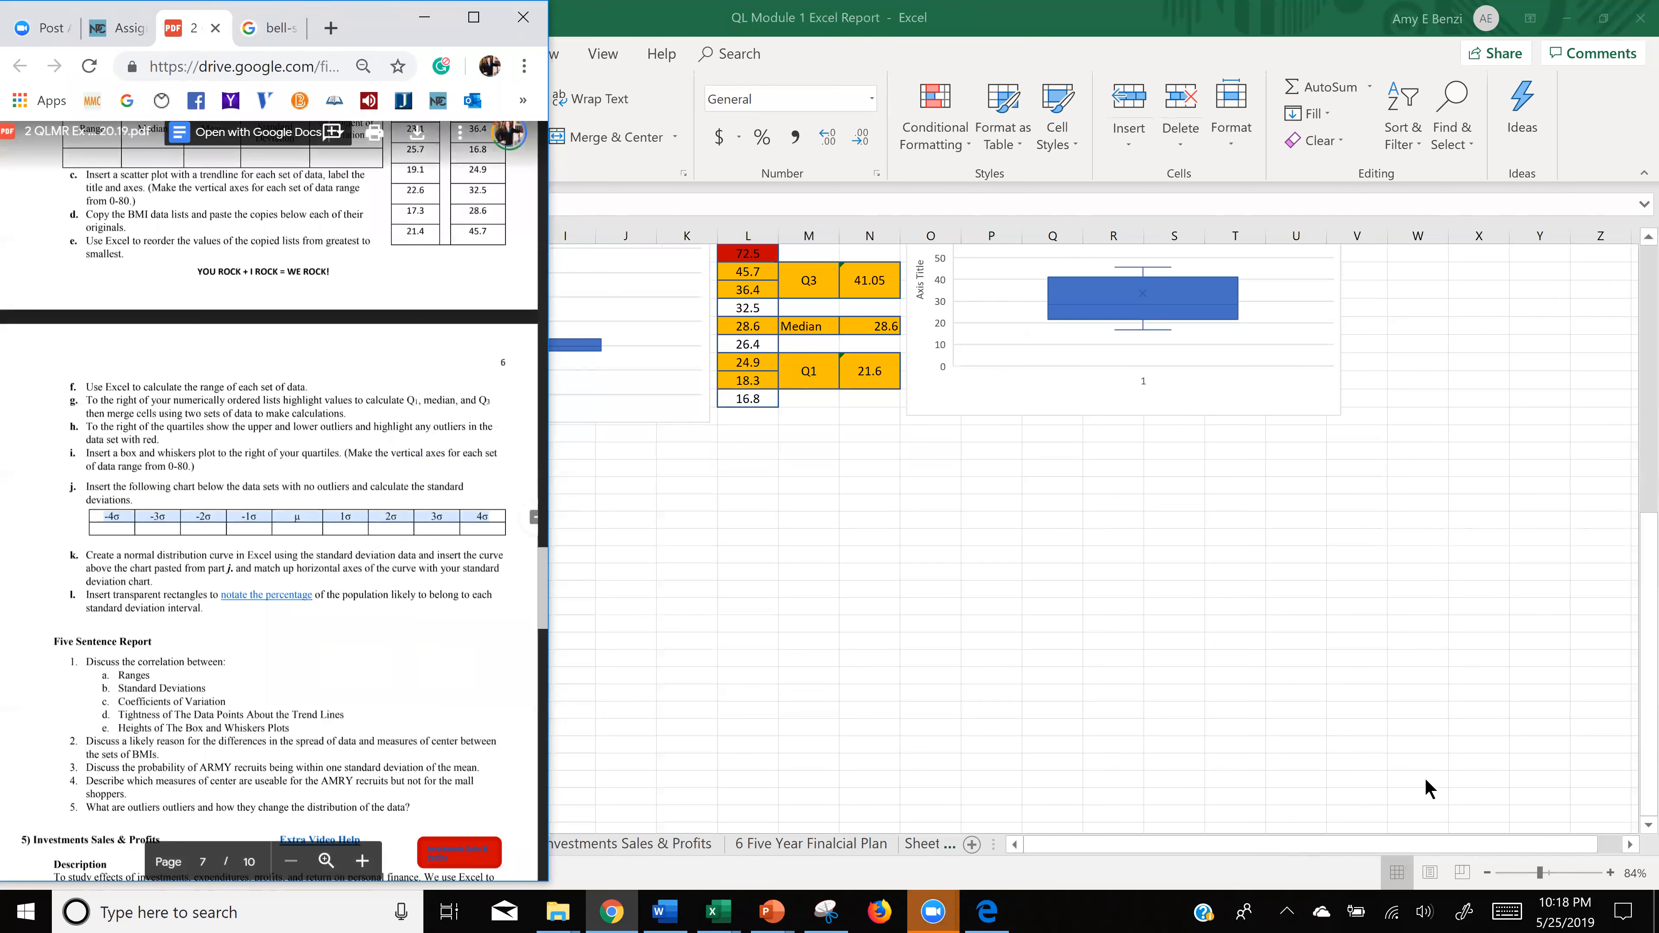
# - Switch back to the Excel workbook and review the scatter plots, box plots and the blank area beneath the BMI lists
pyautogui.click(626, 651)
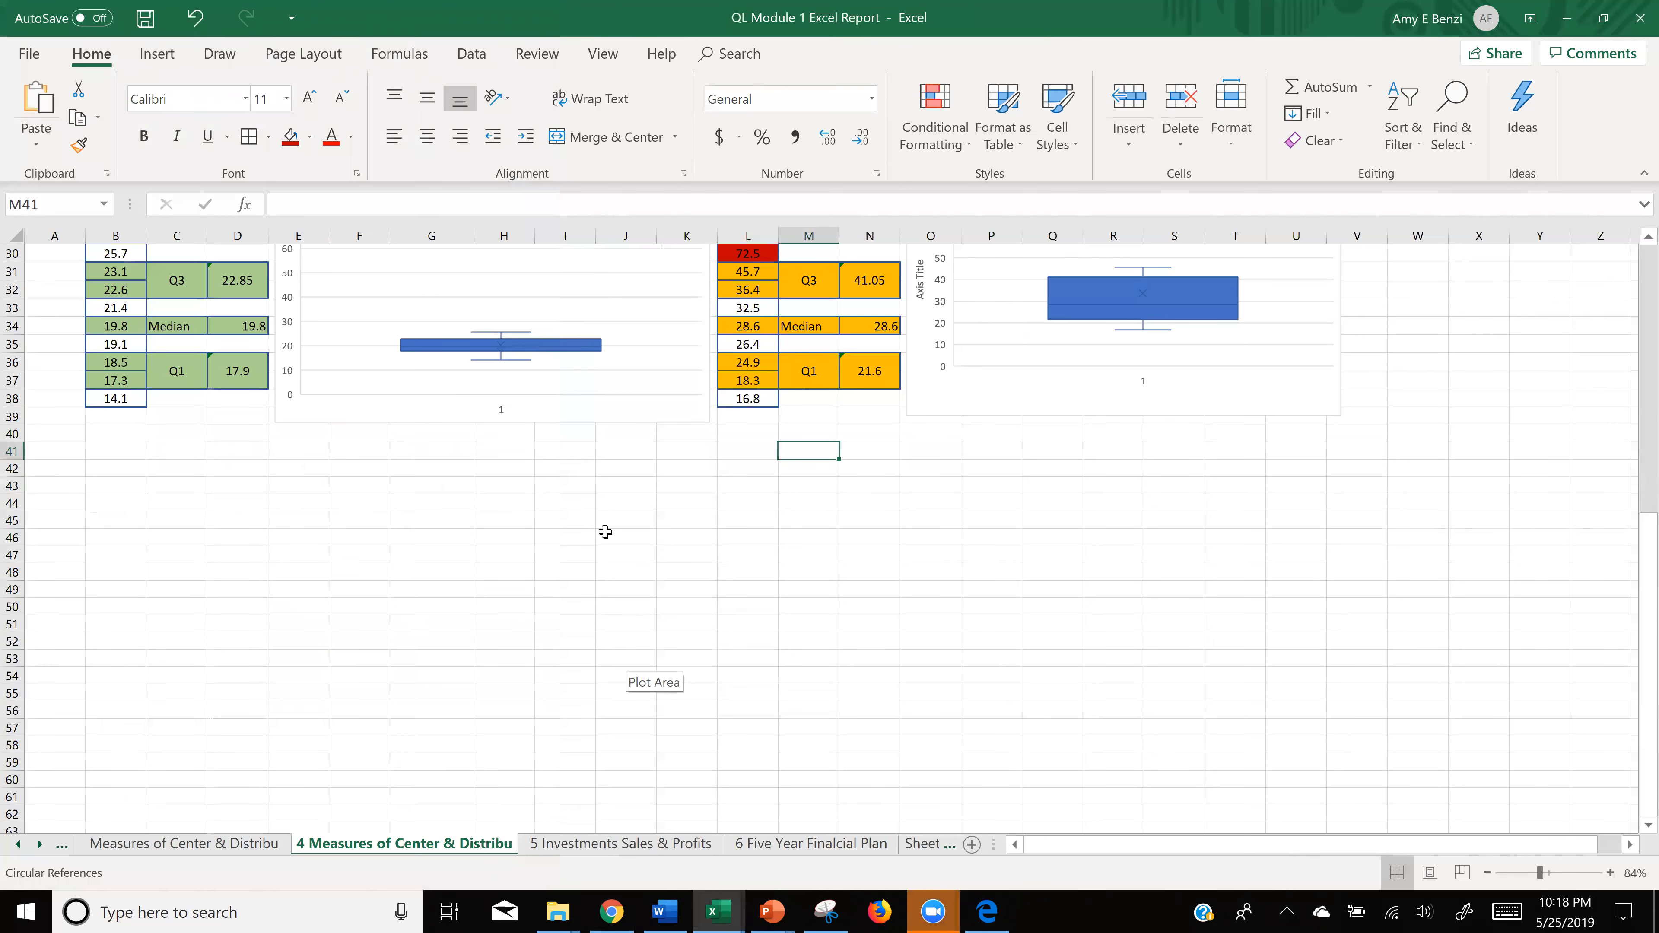
pyautogui.scroll(-1, 631, 528)
pyautogui.scroll(1, 635, 530)
pyautogui.scroll(-1, 963, 546)
pyautogui.scroll(-1, 962, 546)
pyautogui.scroll(1, 962, 547)
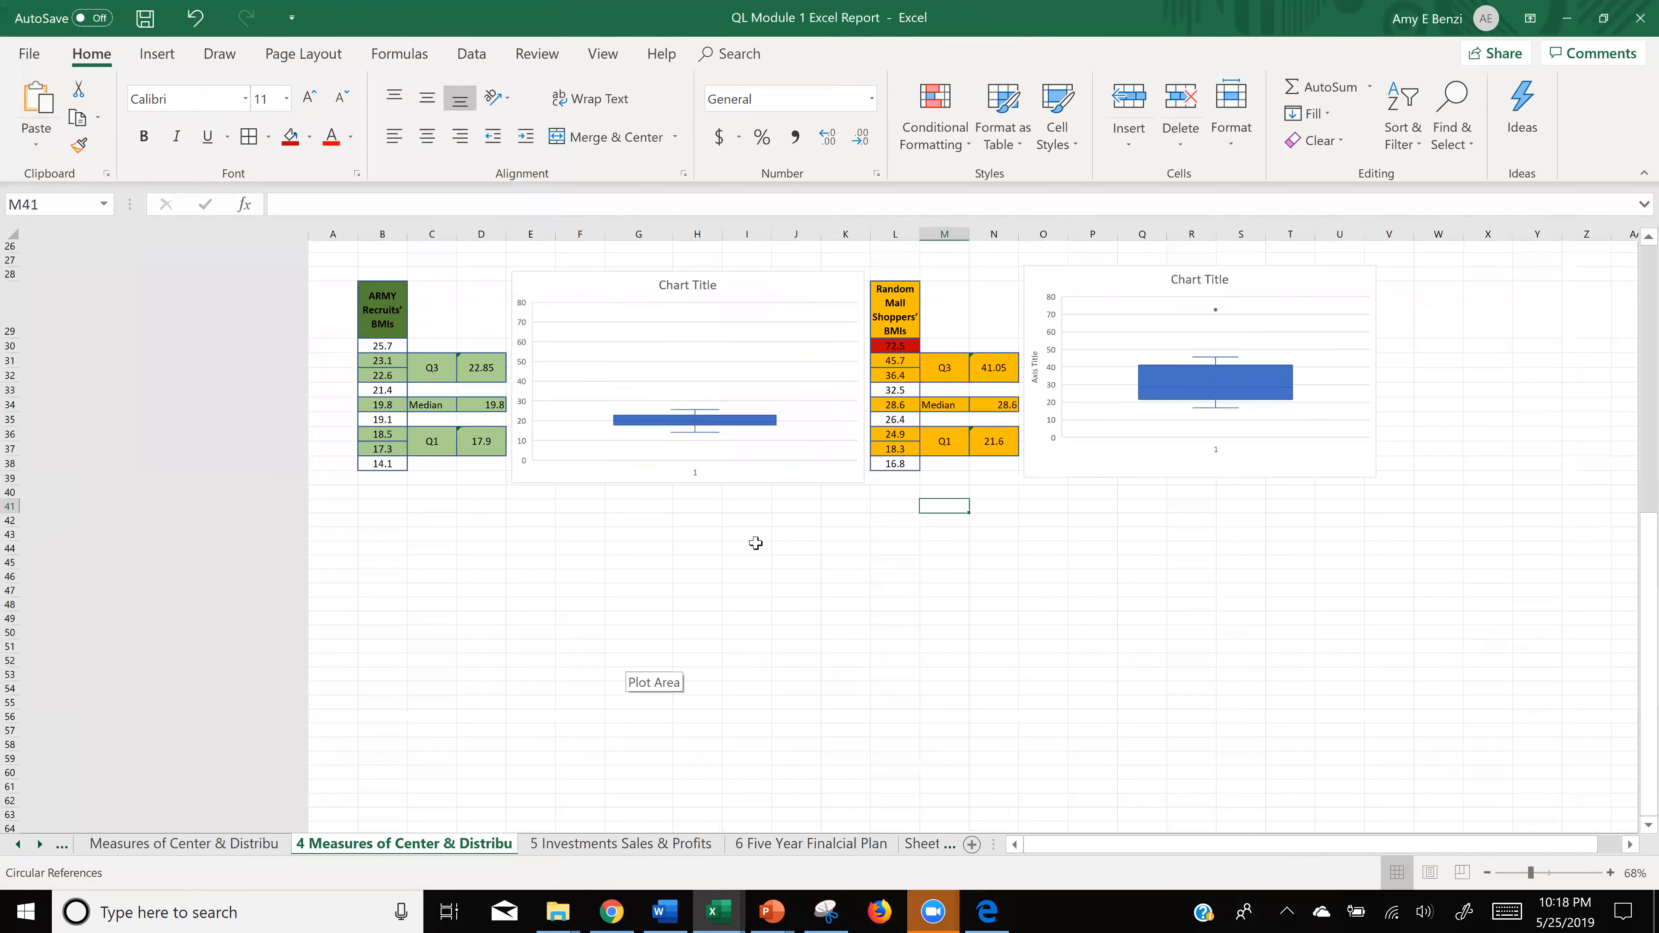
pyautogui.scroll(7, 535, 629)
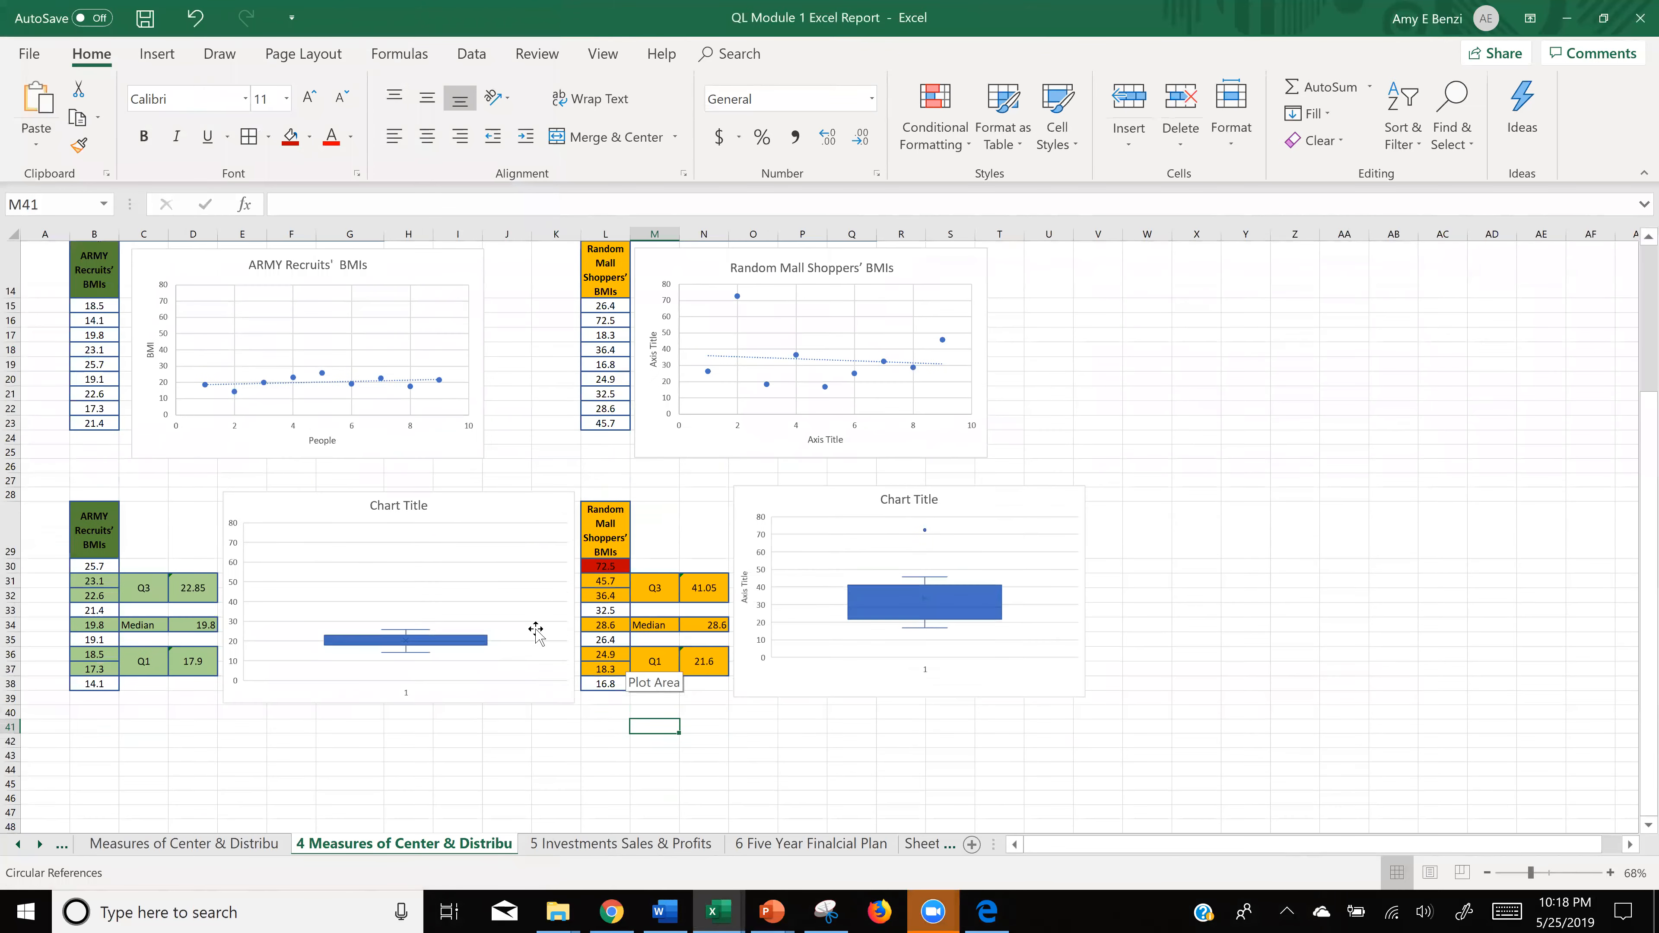
pyautogui.scroll(-6, 535, 629)
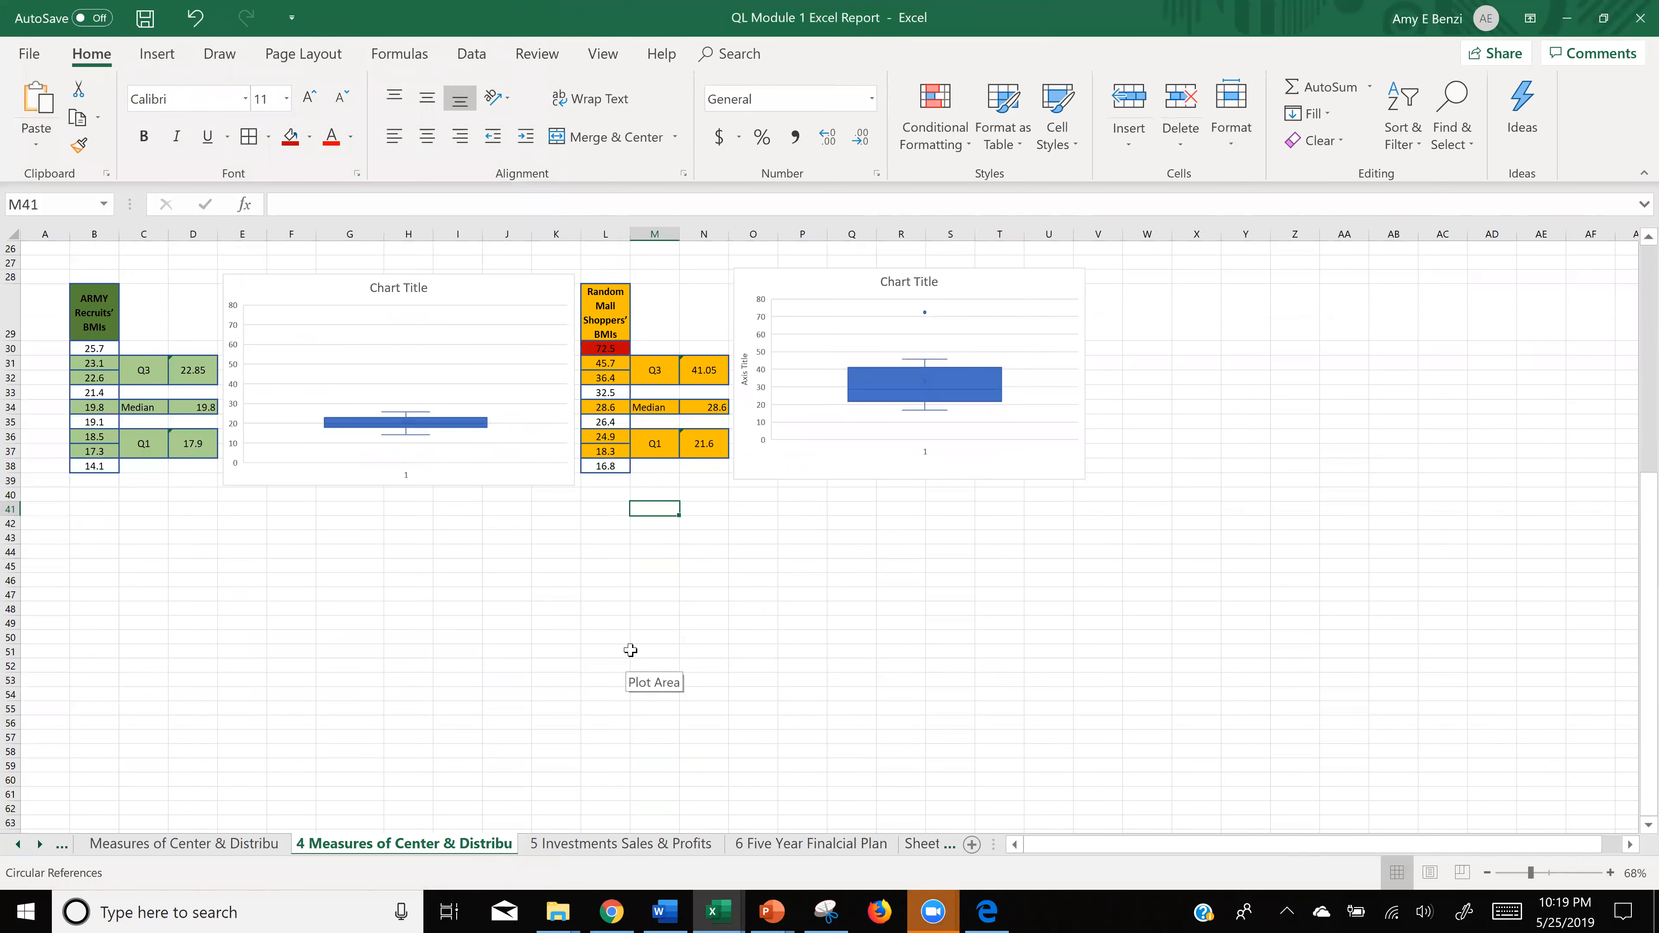
pyautogui.scroll(3, 631, 651)
pyautogui.scroll(3, 630, 650)
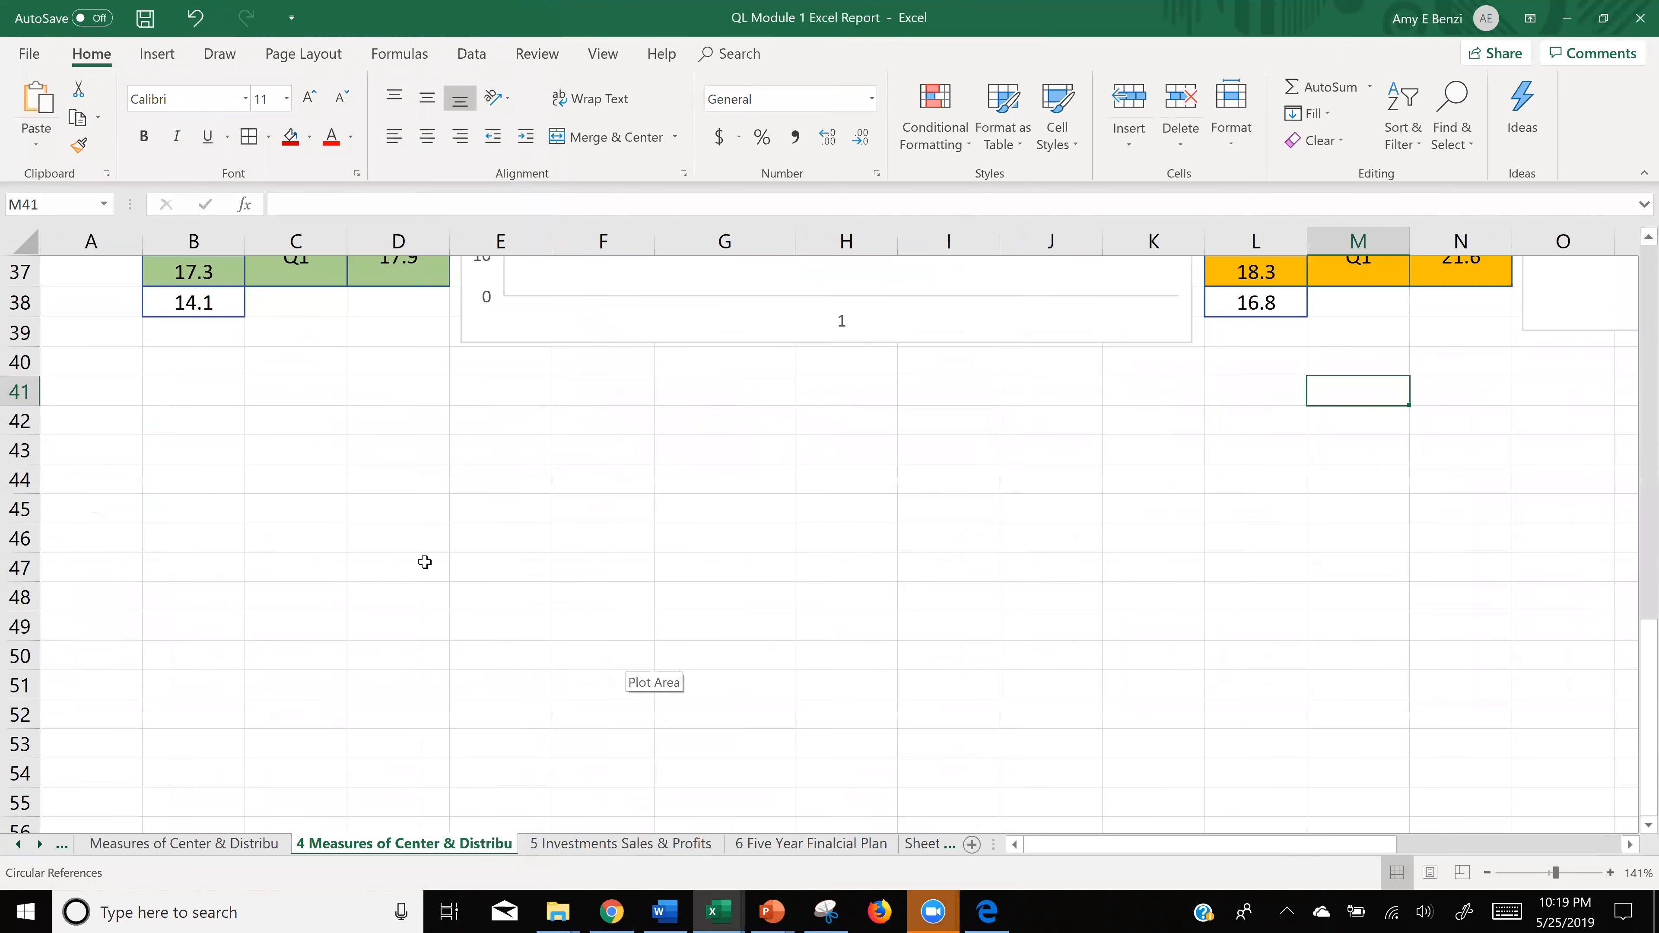
# - Paste the copied header row into D47, copy the labels from -3σ to 4σ, and remove them from the cell
pyautogui.click(411, 569)
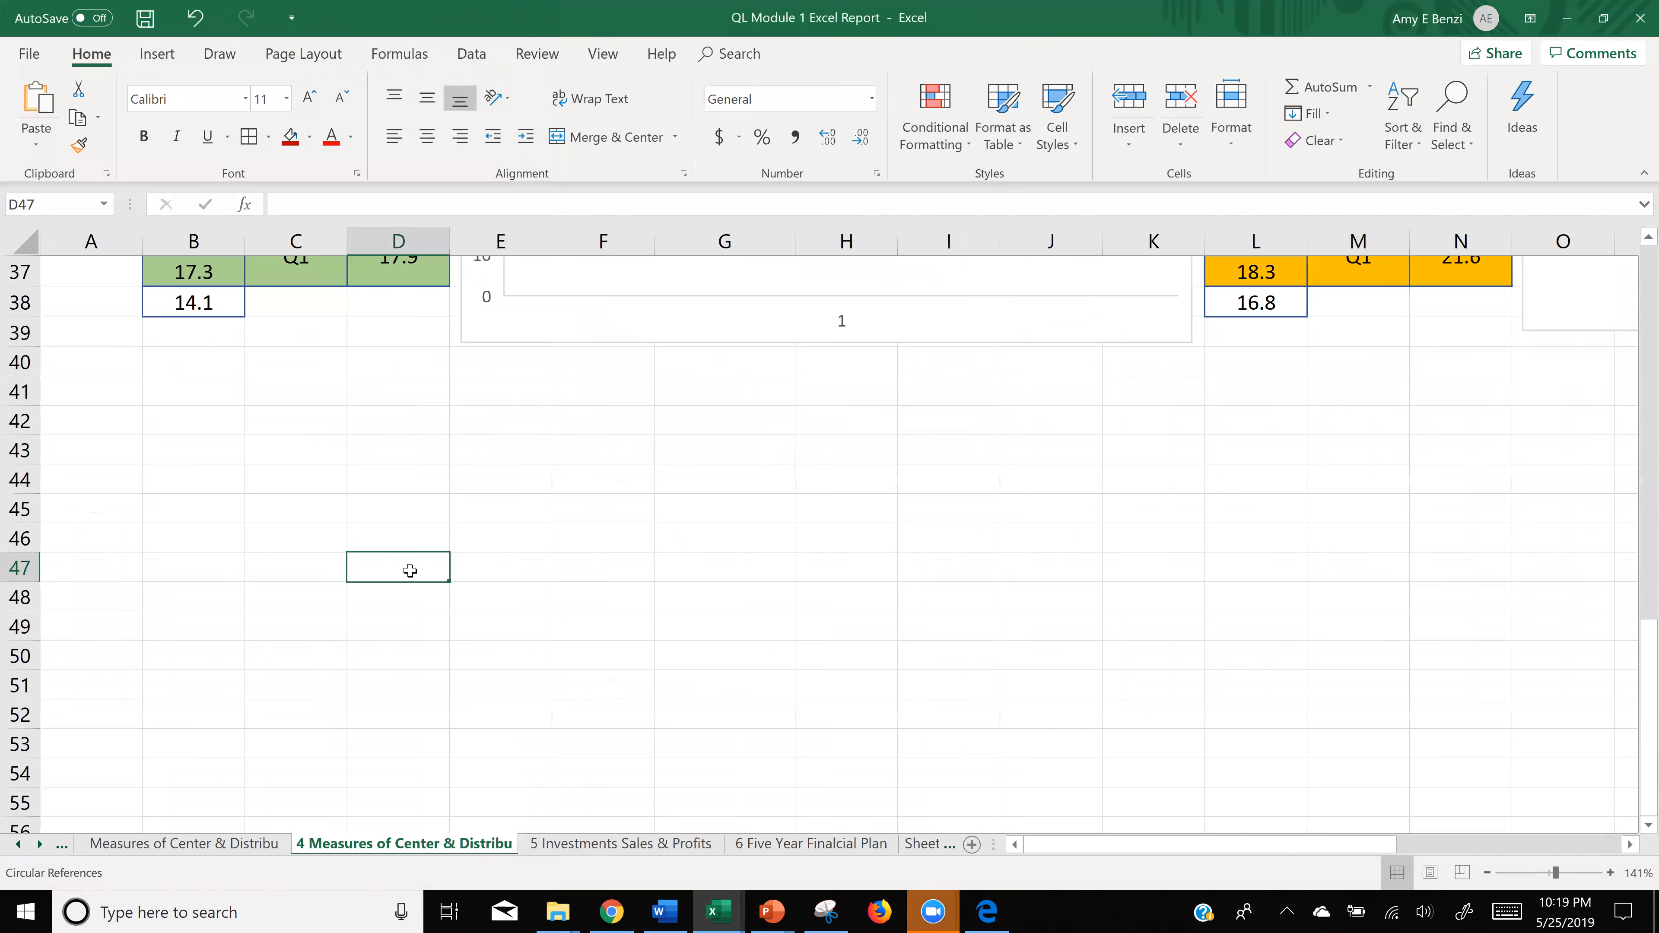
pyautogui.hotkey('ctrl', 'v')
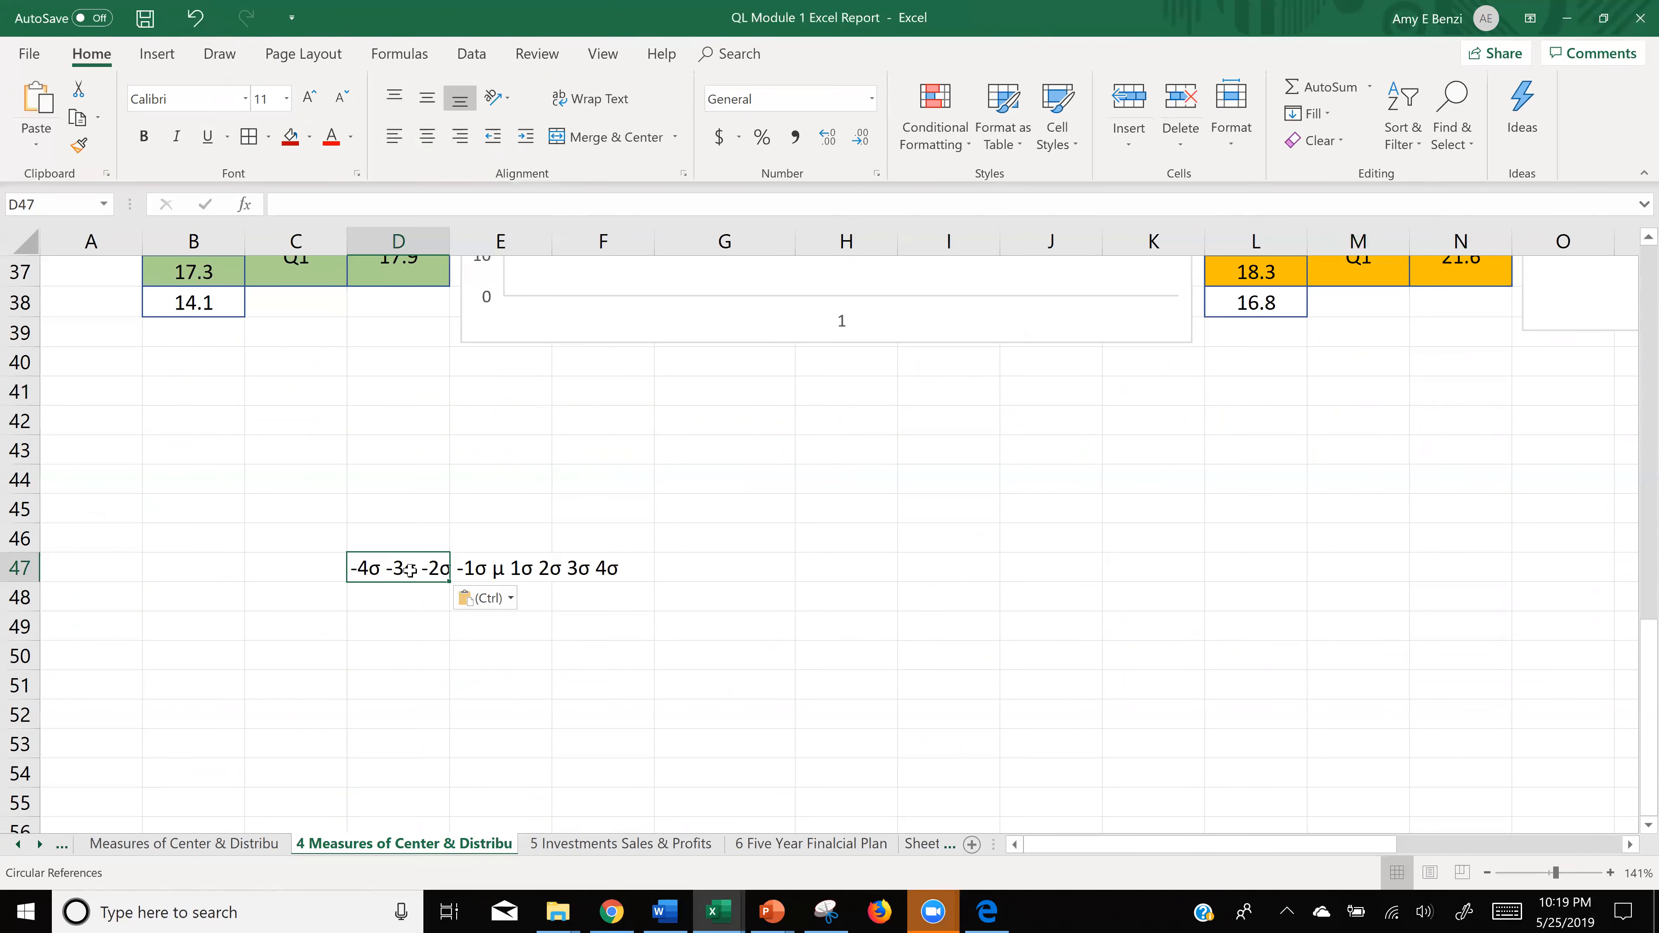
pyautogui.doubleClick(358, 568)
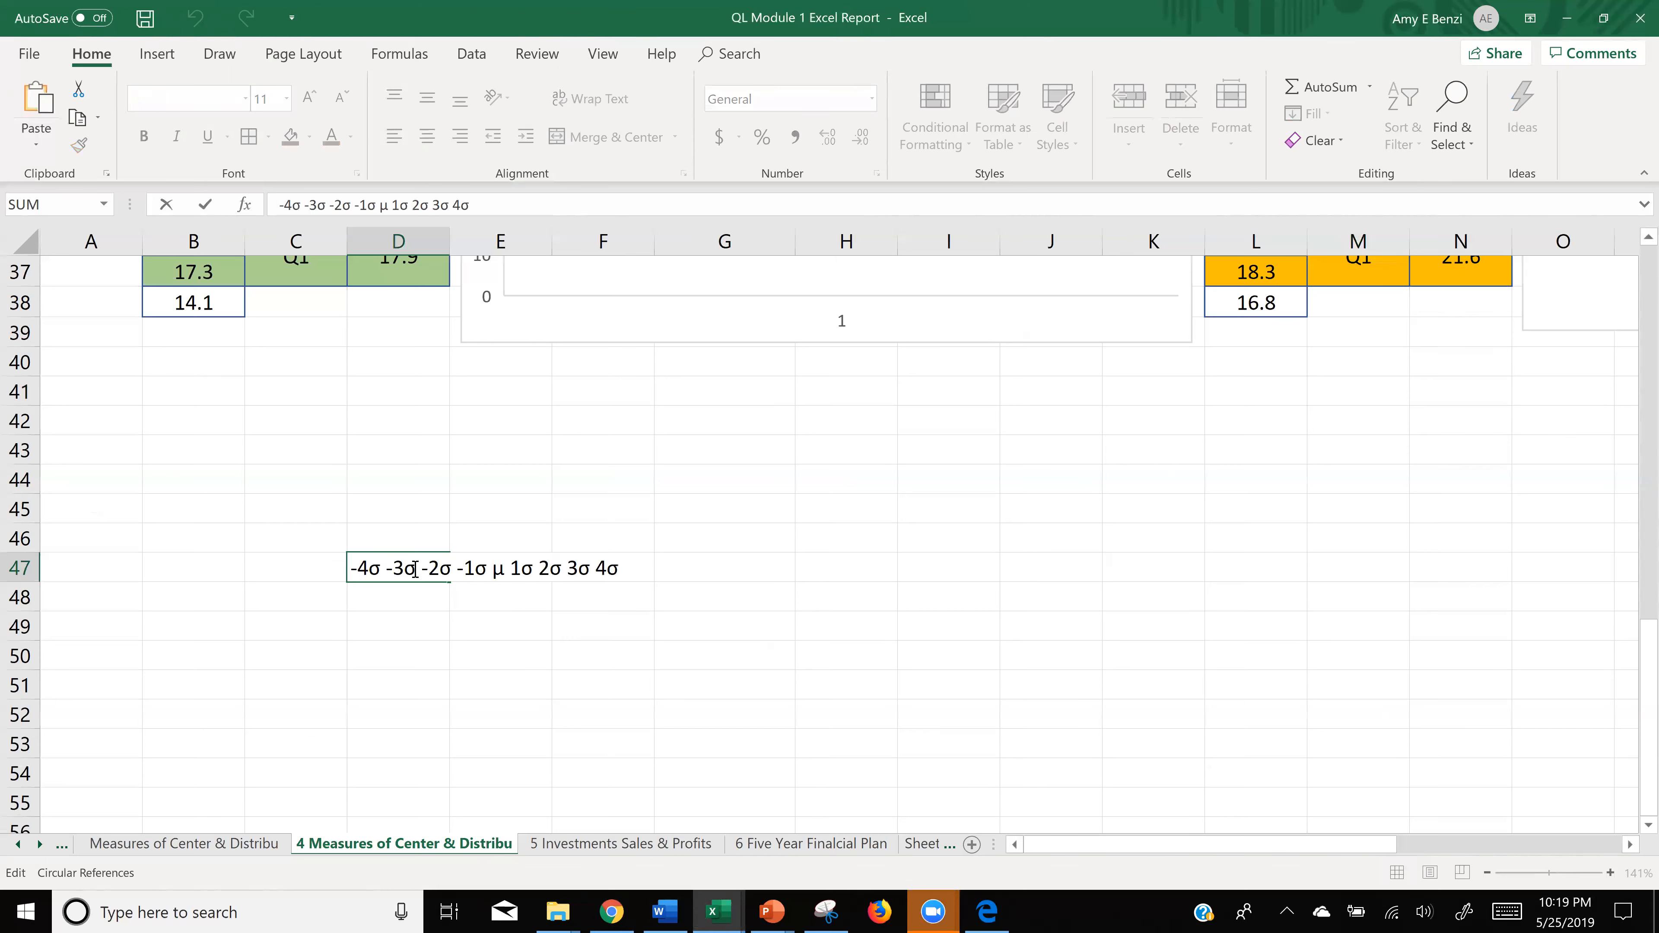
pyautogui.moveTo(415, 568); pyautogui.dragTo(685, 585)
pyautogui.hotkey('ctrl', 'c')
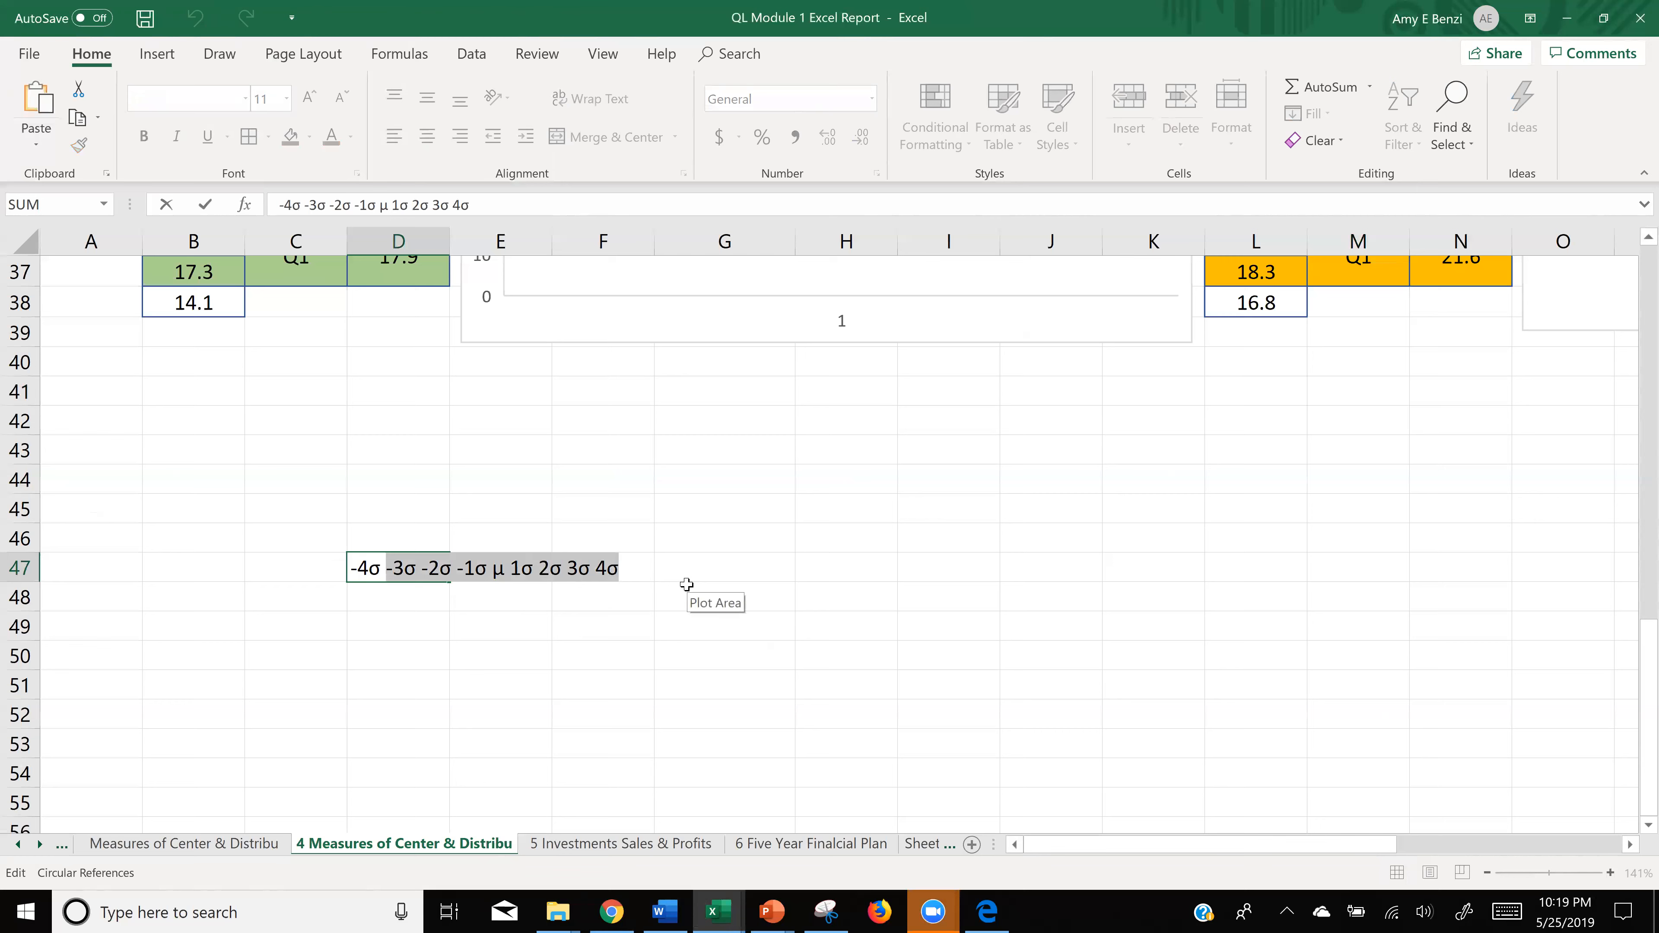
pyautogui.press('BackSpace')
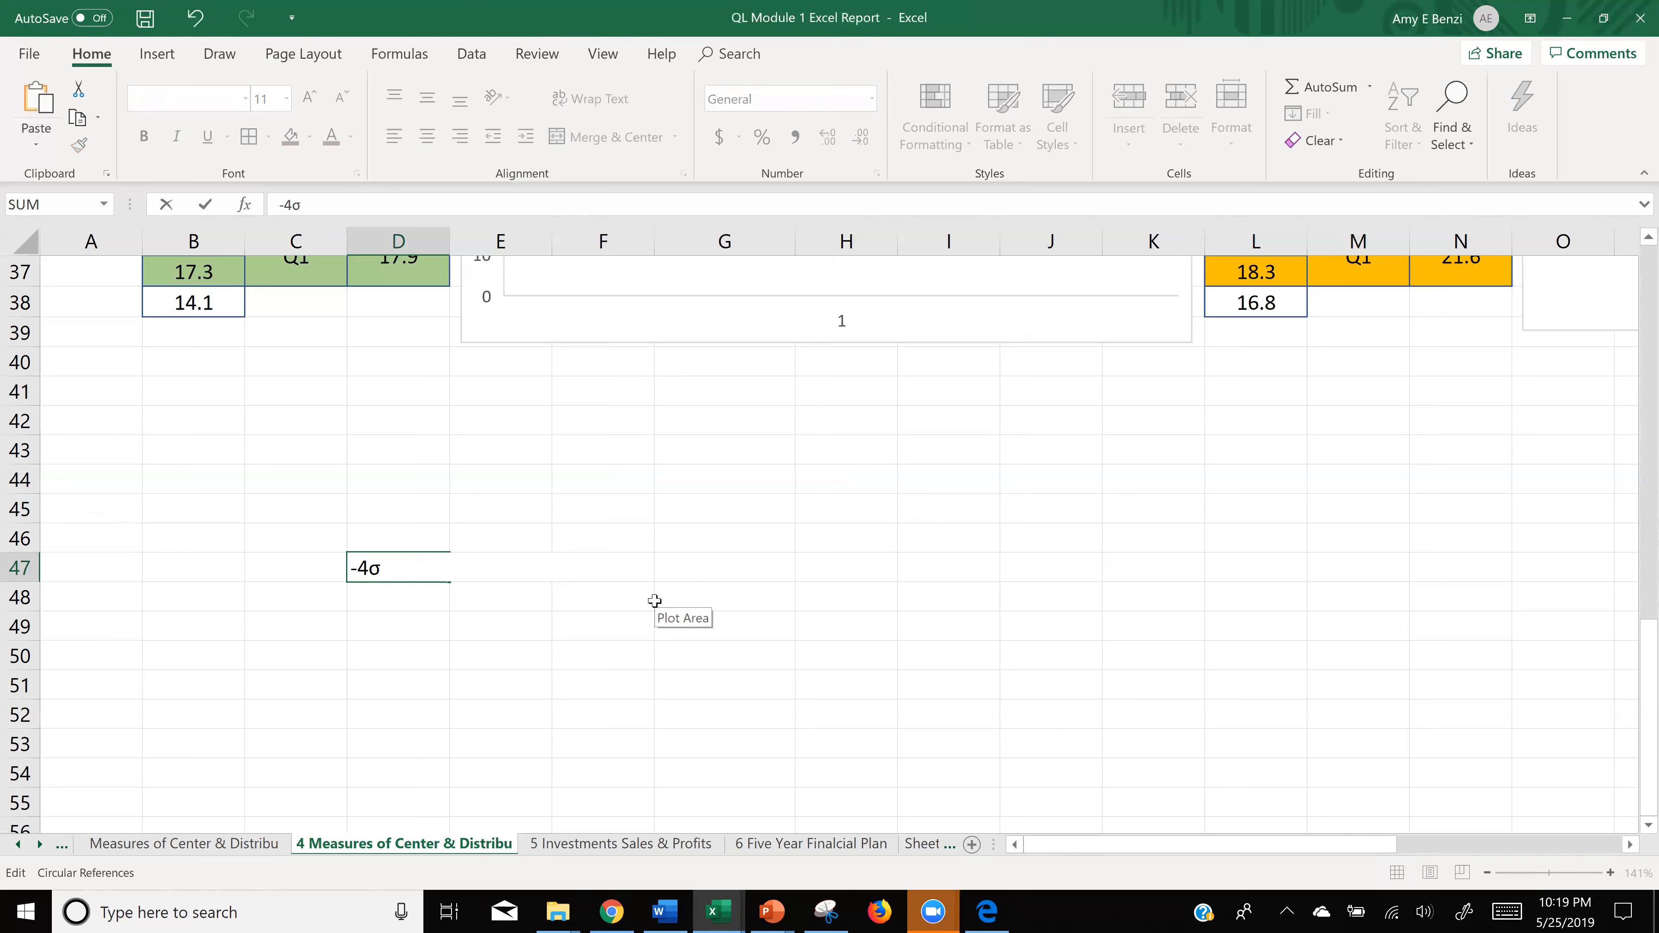
# - Enter the -4σ label in D47 as text by putting an apostrophe in front of it
pyautogui.press('Return')
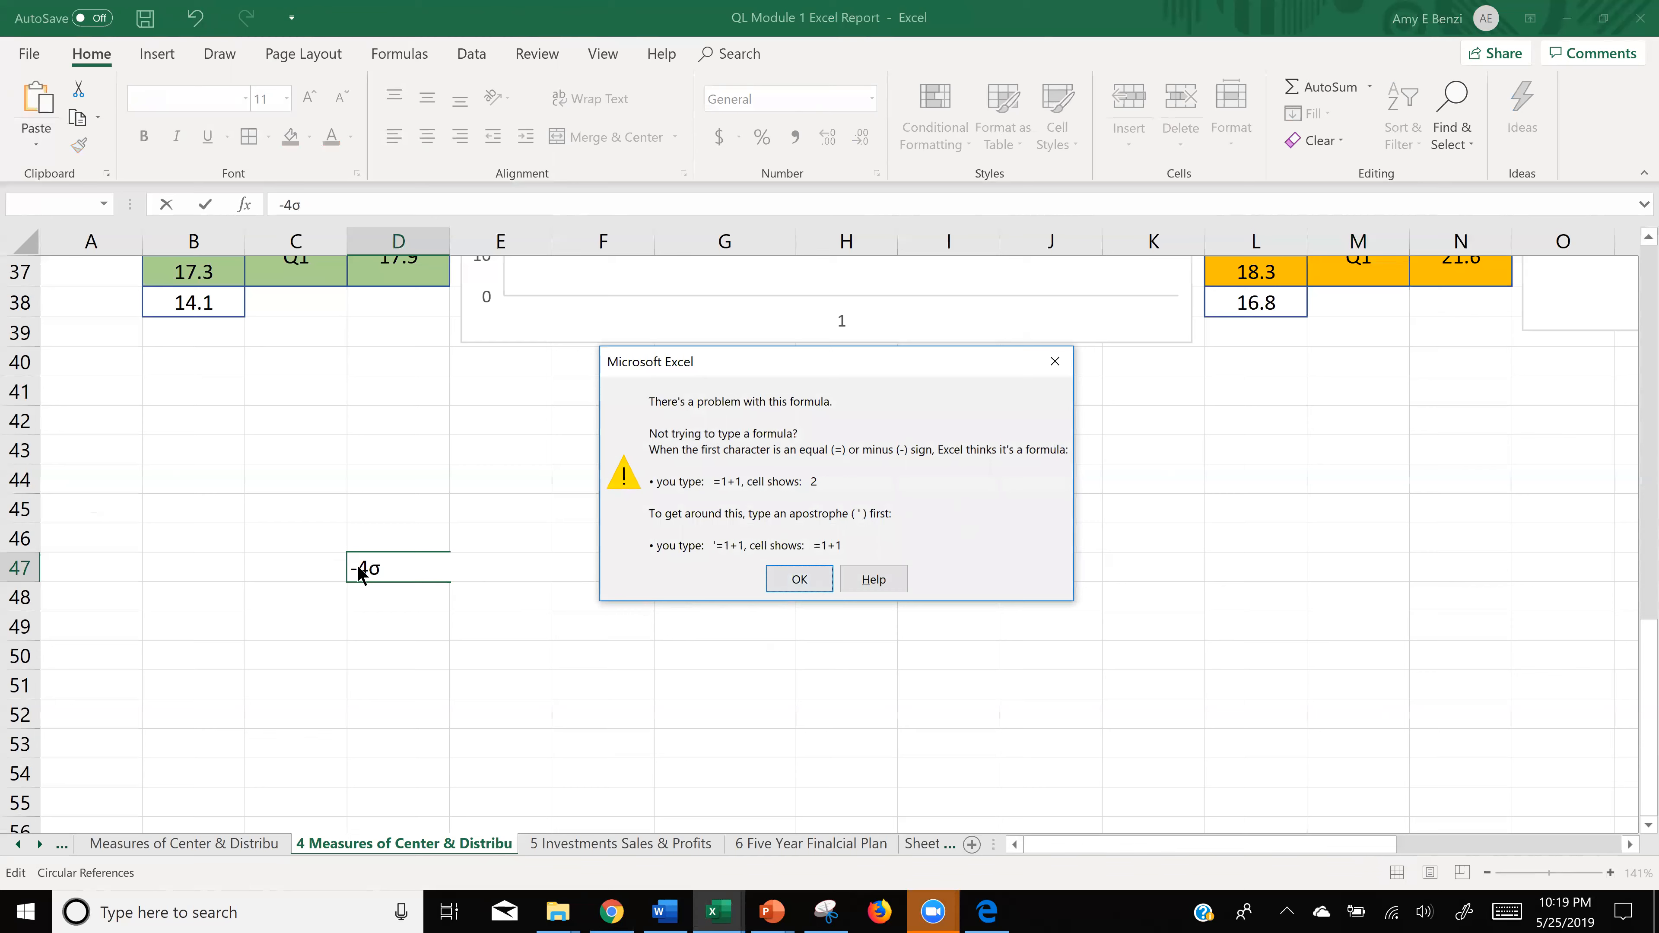
pyautogui.click(800, 582)
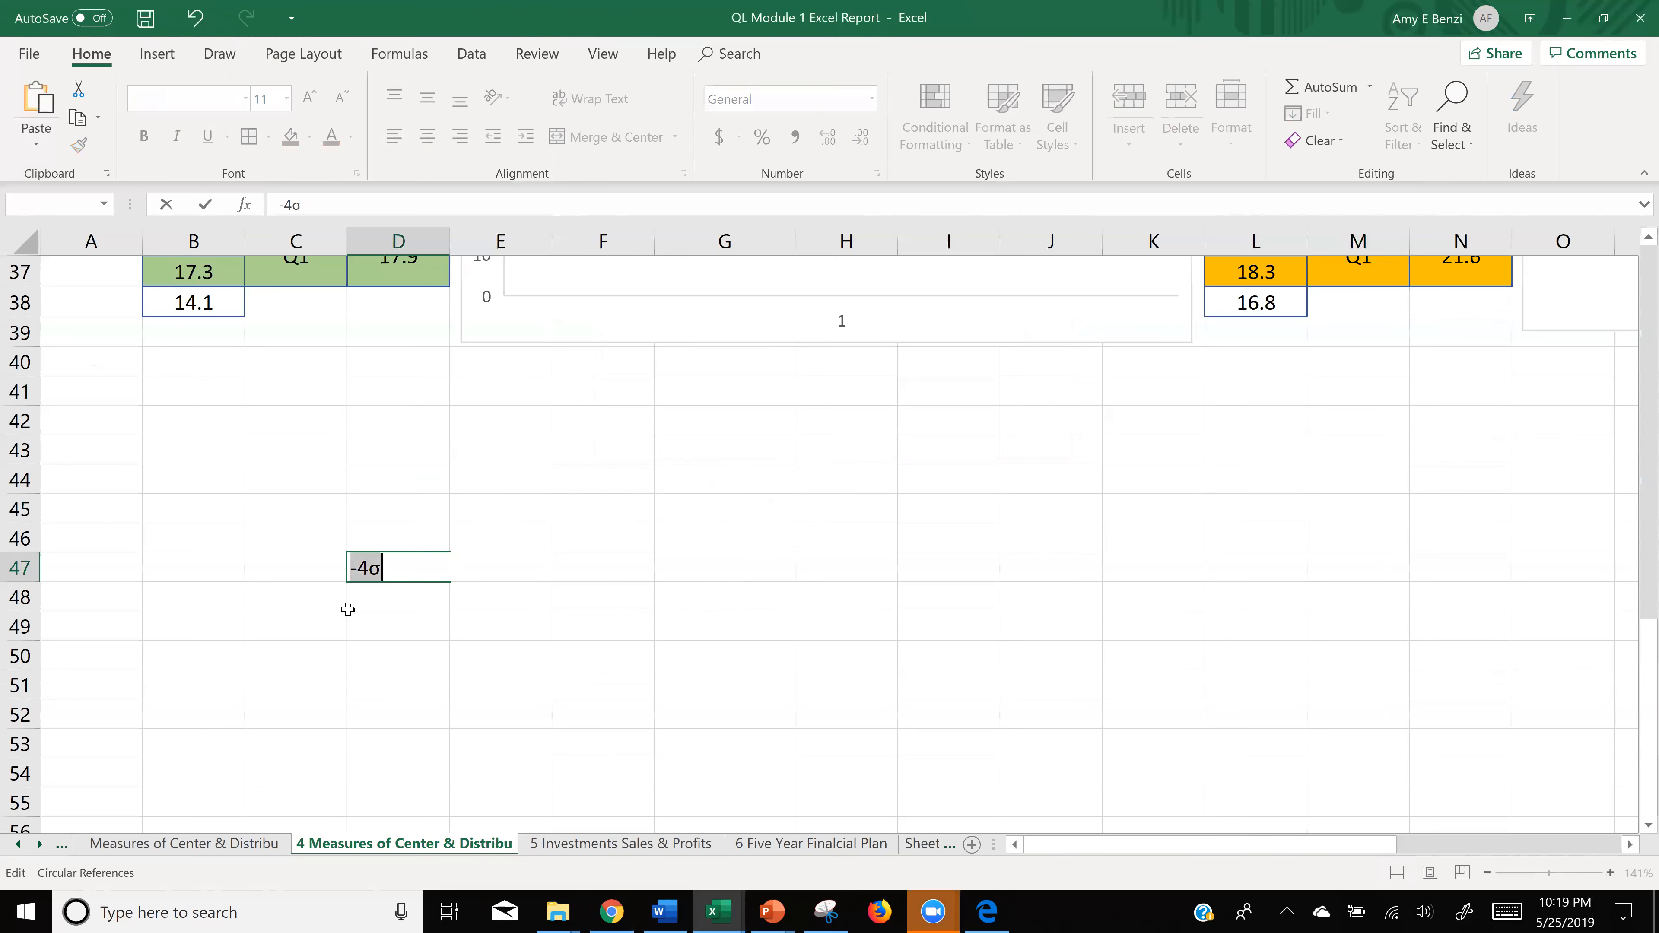
pyautogui.click(352, 571)
pyautogui.write("'")
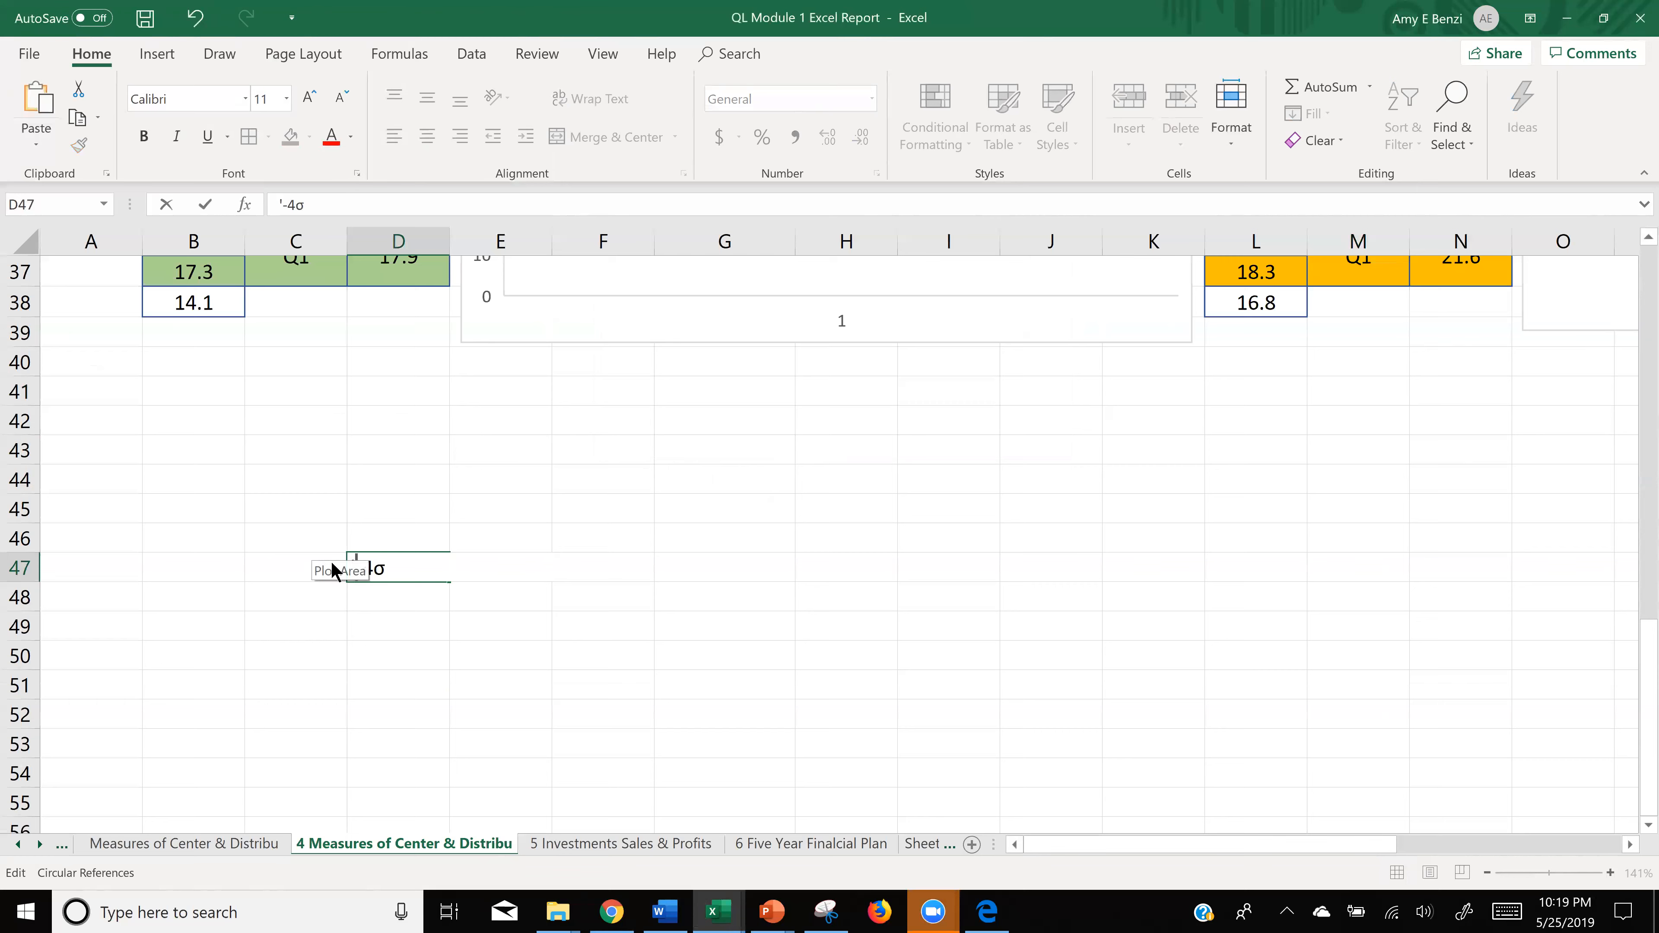
pyautogui.press('Return')
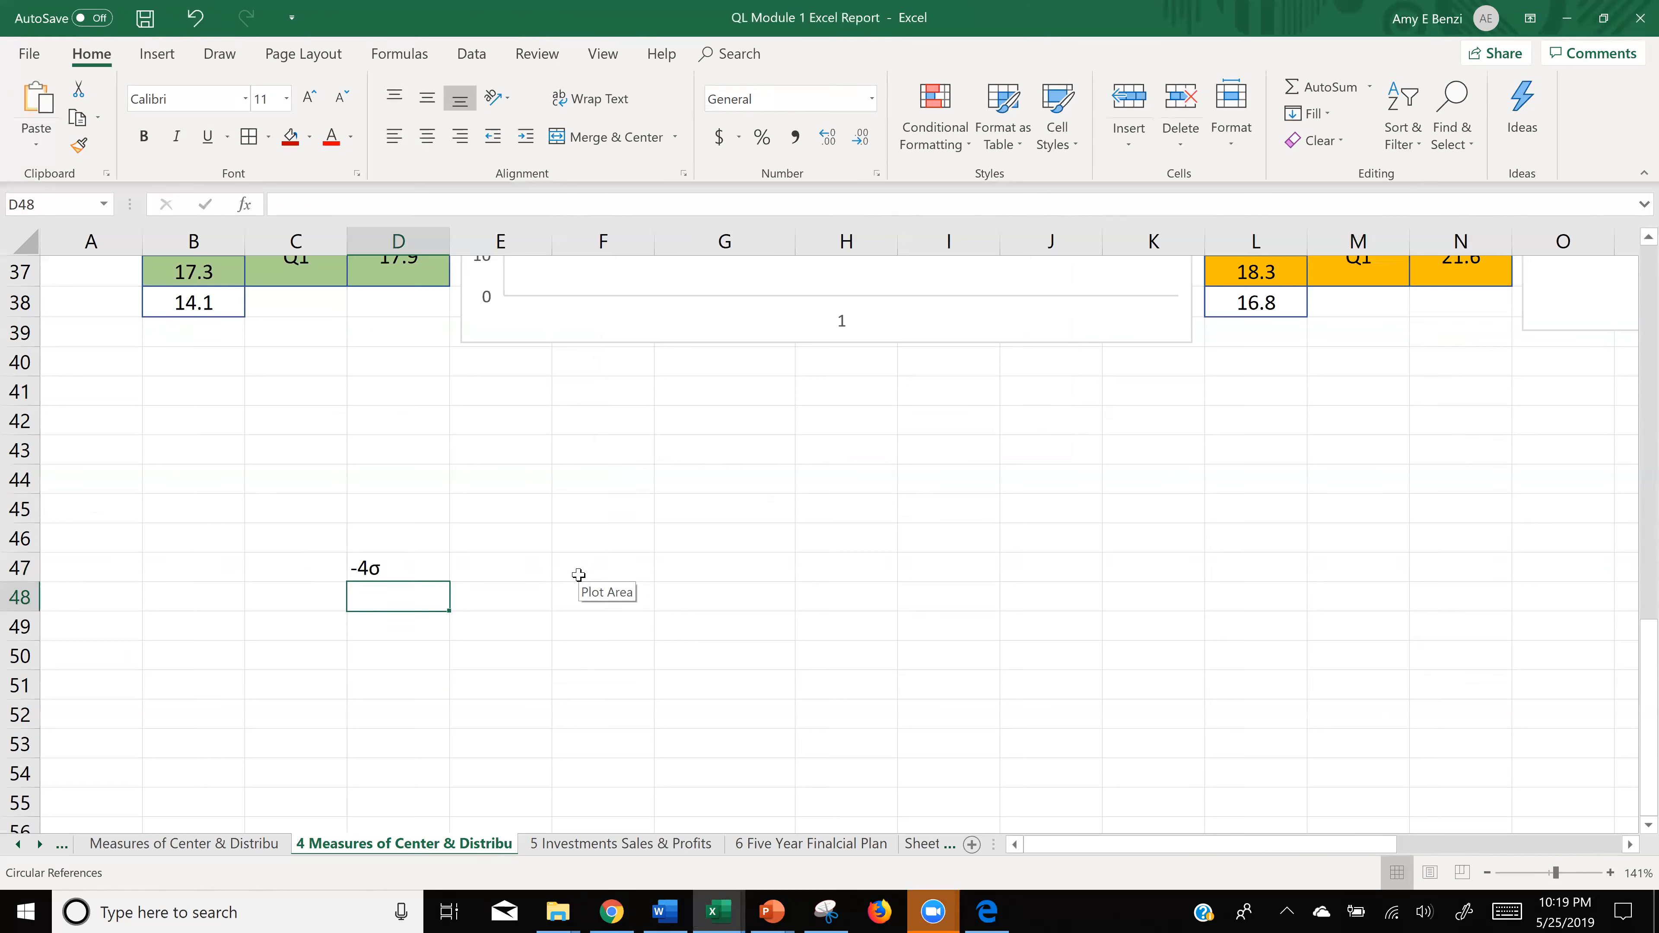
# - Paste the remaining labels into E47 and put an apostrophe before each of -3σ, -2σ and -1σ
pyautogui.doubleClick(505, 575)
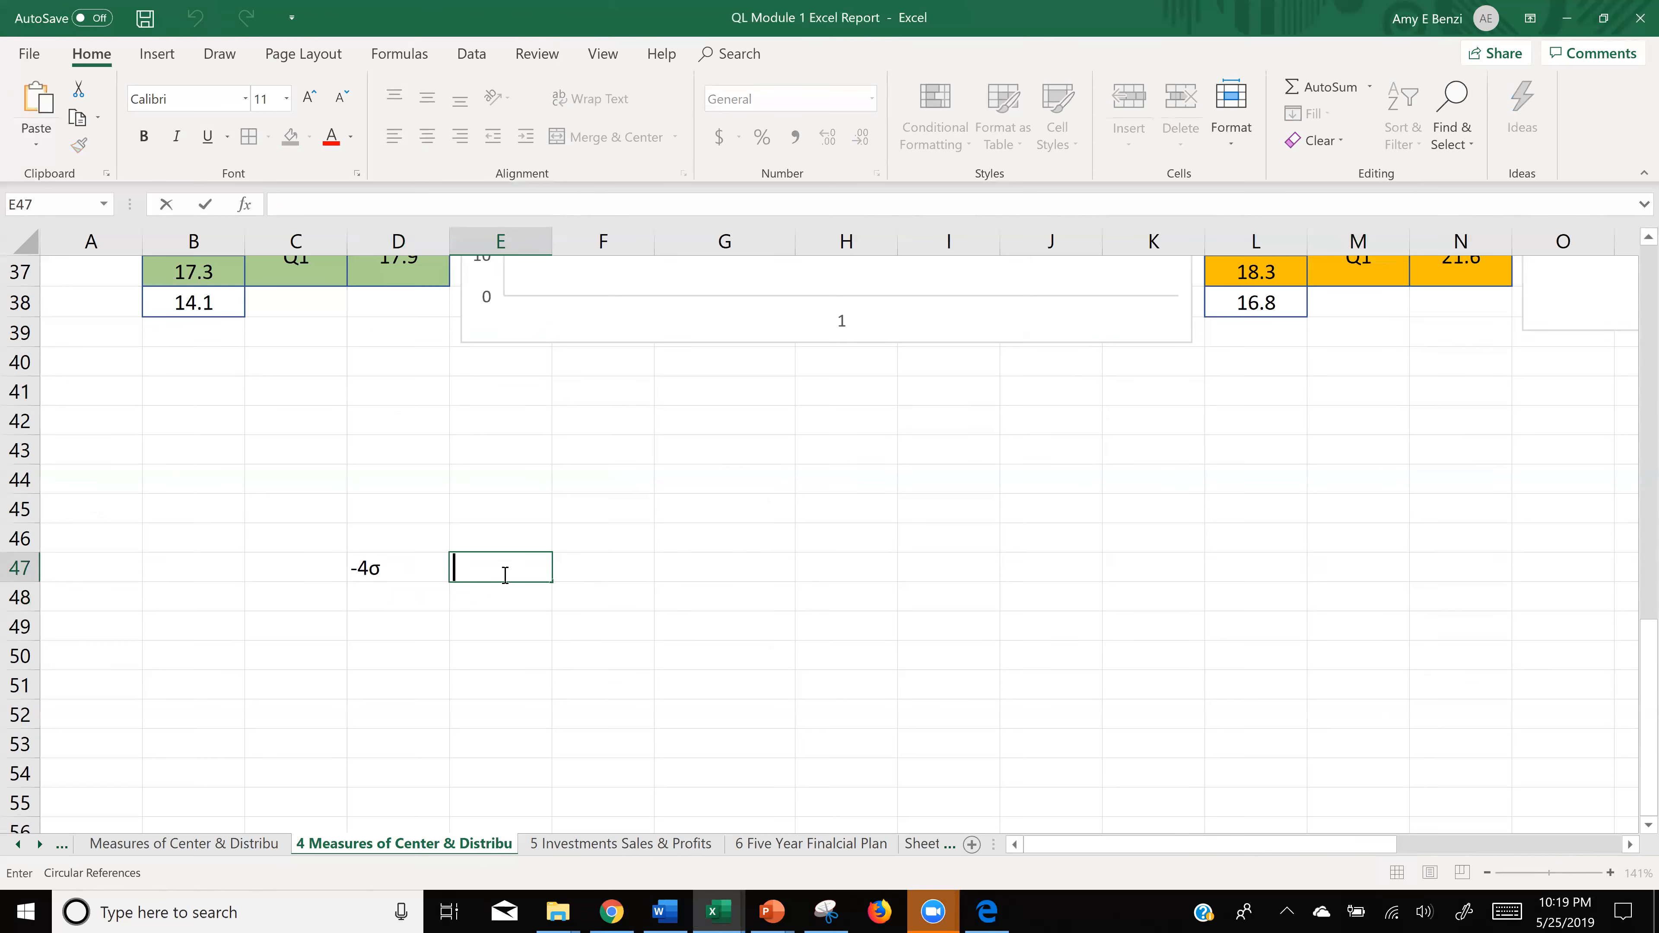
pyautogui.hotkey('ctrl', 'v')
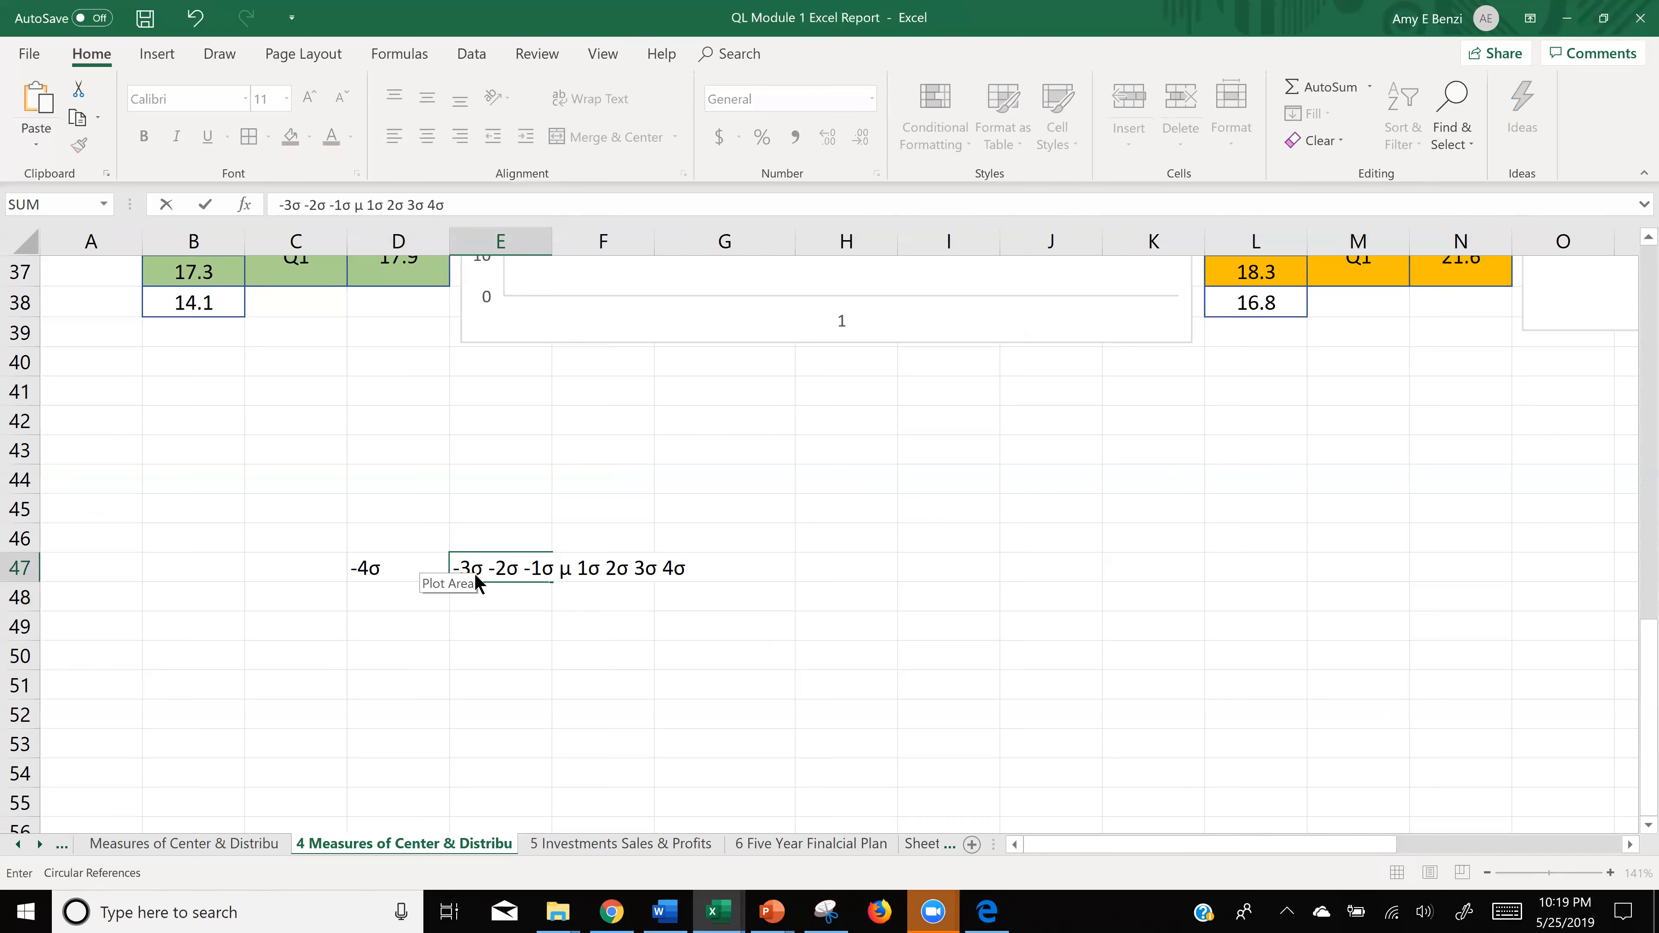
pyautogui.click(453, 568)
pyautogui.write("'")
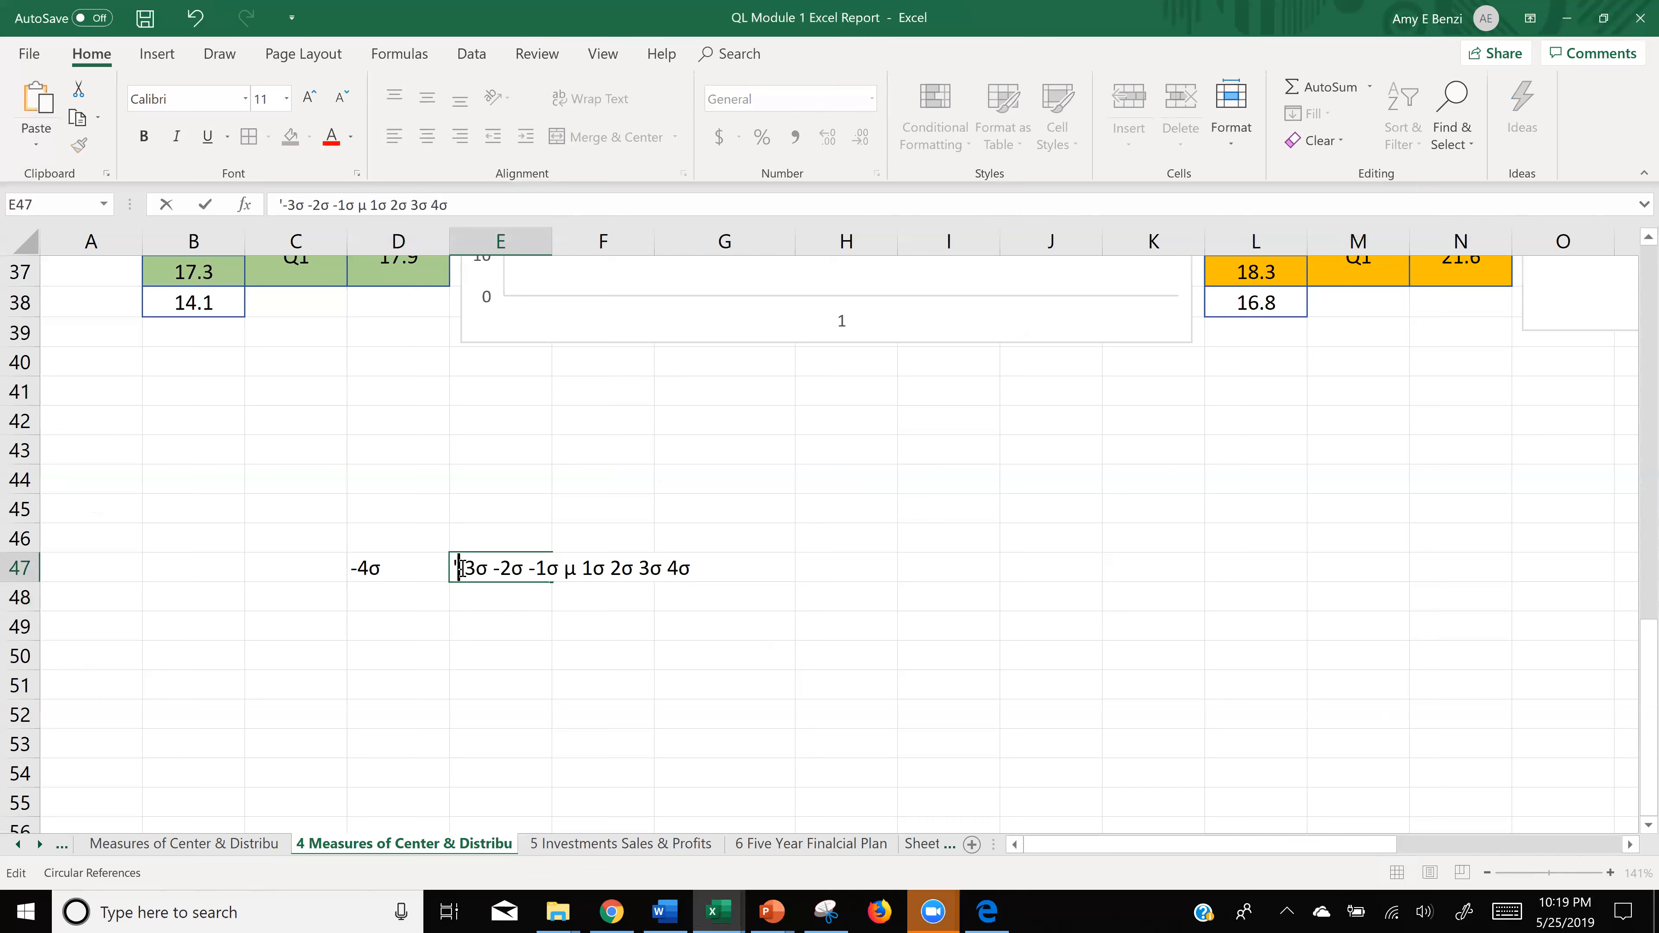
pyautogui.click(495, 568)
pyautogui.write("'")
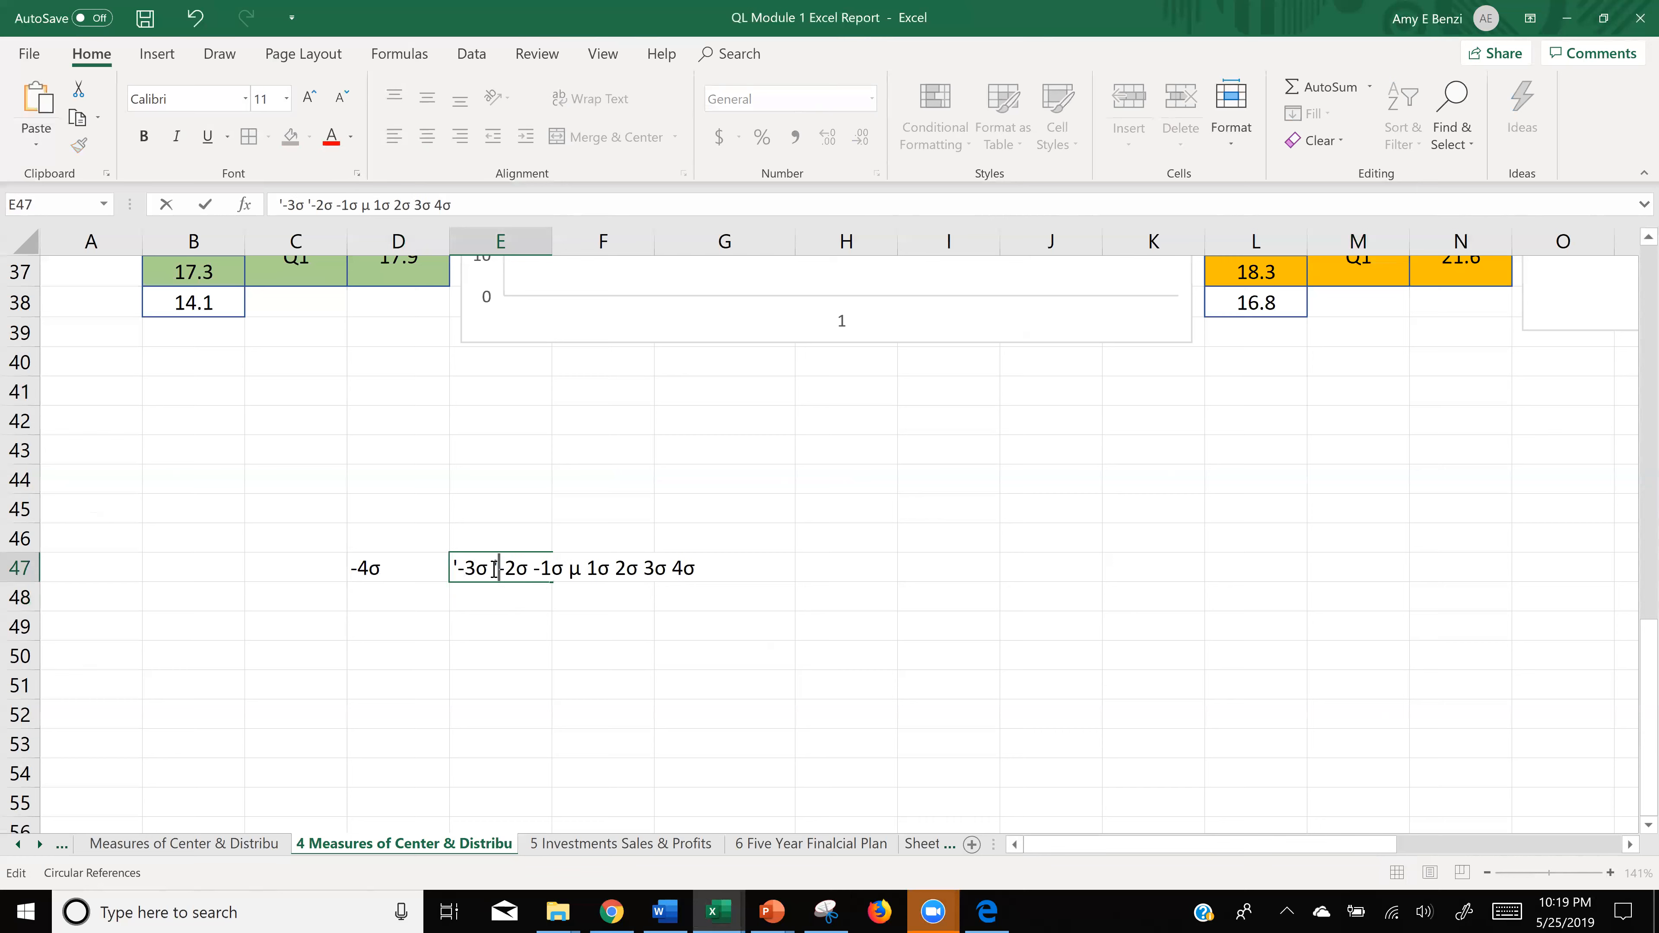
pyautogui.click(535, 568)
pyautogui.write("'")
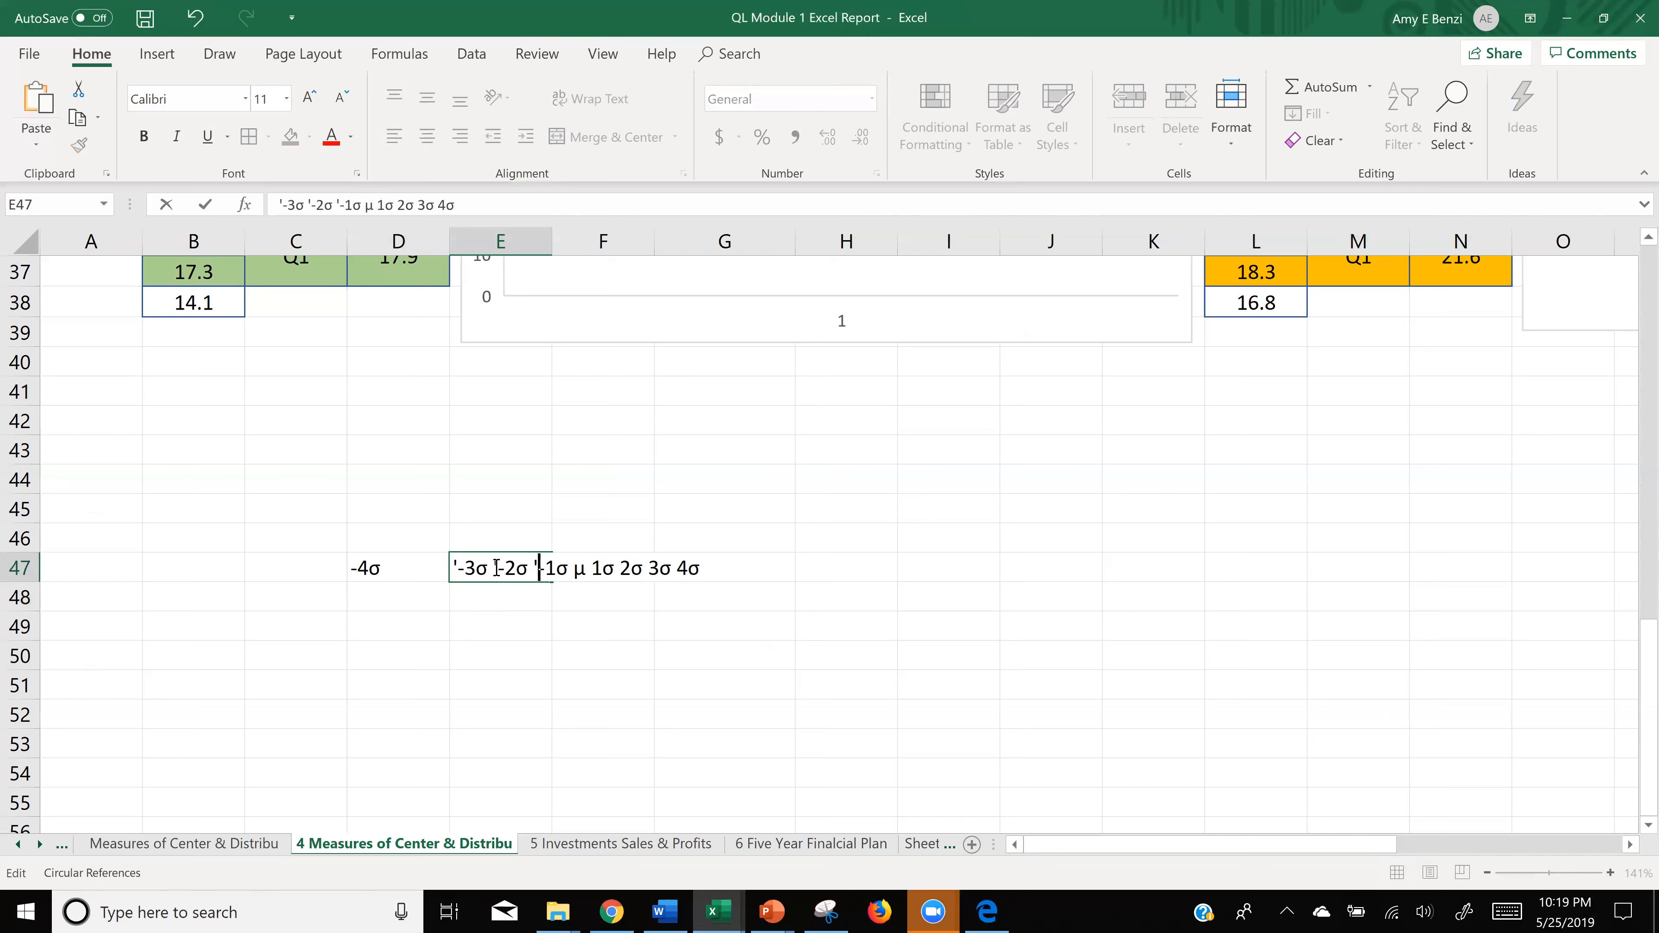
# - Copy the labels from -2σ to 4σ out of E47 and delete them there, leaving only -3σ
pyautogui.moveTo(494, 567); pyautogui.dragTo(780, 577)
pyautogui.hotkey('ctrl', 'c')
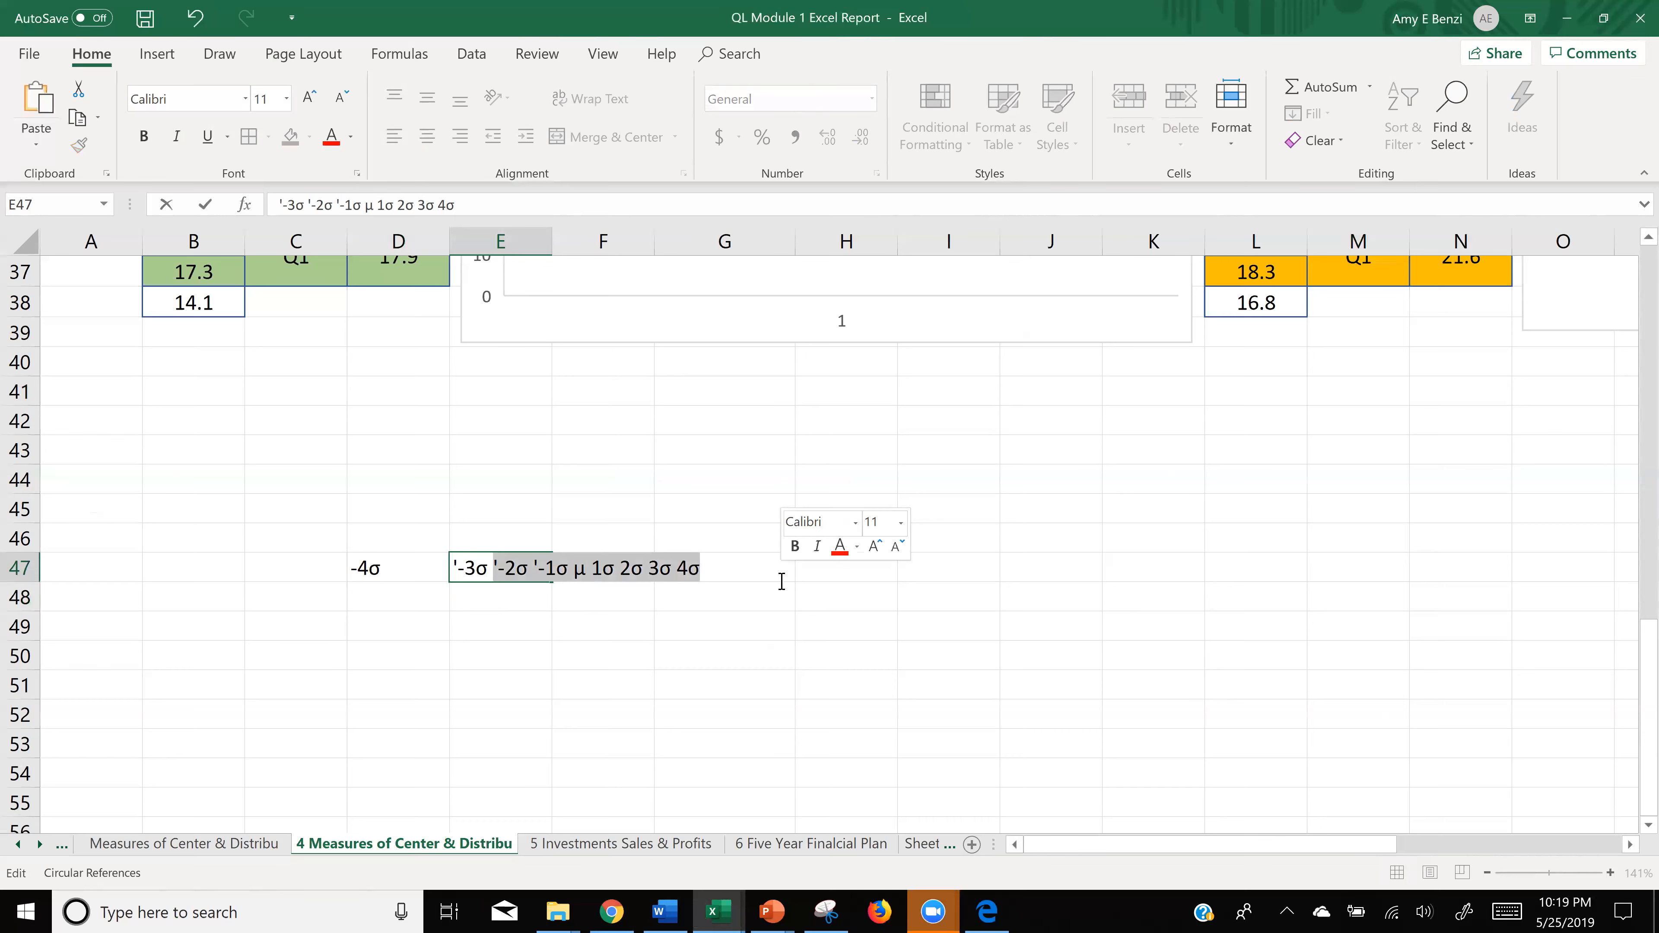
pyautogui.press('Delete')
pyautogui.click(666, 596)
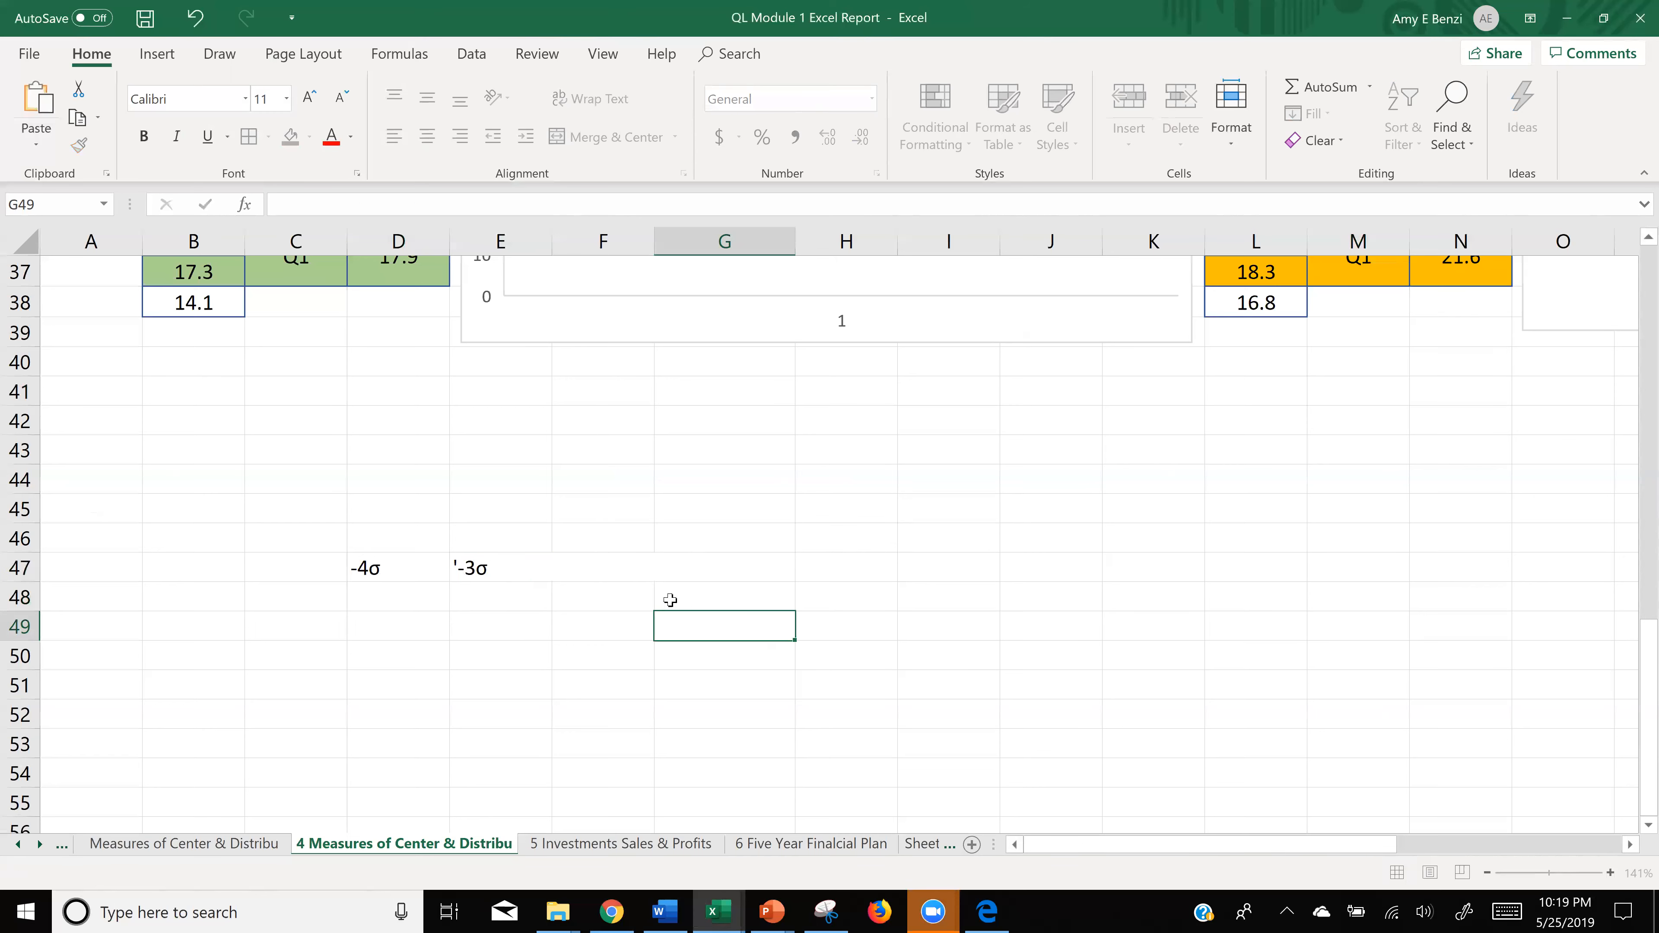
# - Paste the labels into F47, copy those from -1σ to 4σ, and delete them so only -2σ stays
pyautogui.click(612, 569)
pyautogui.hotkey('ctrl', 'v')
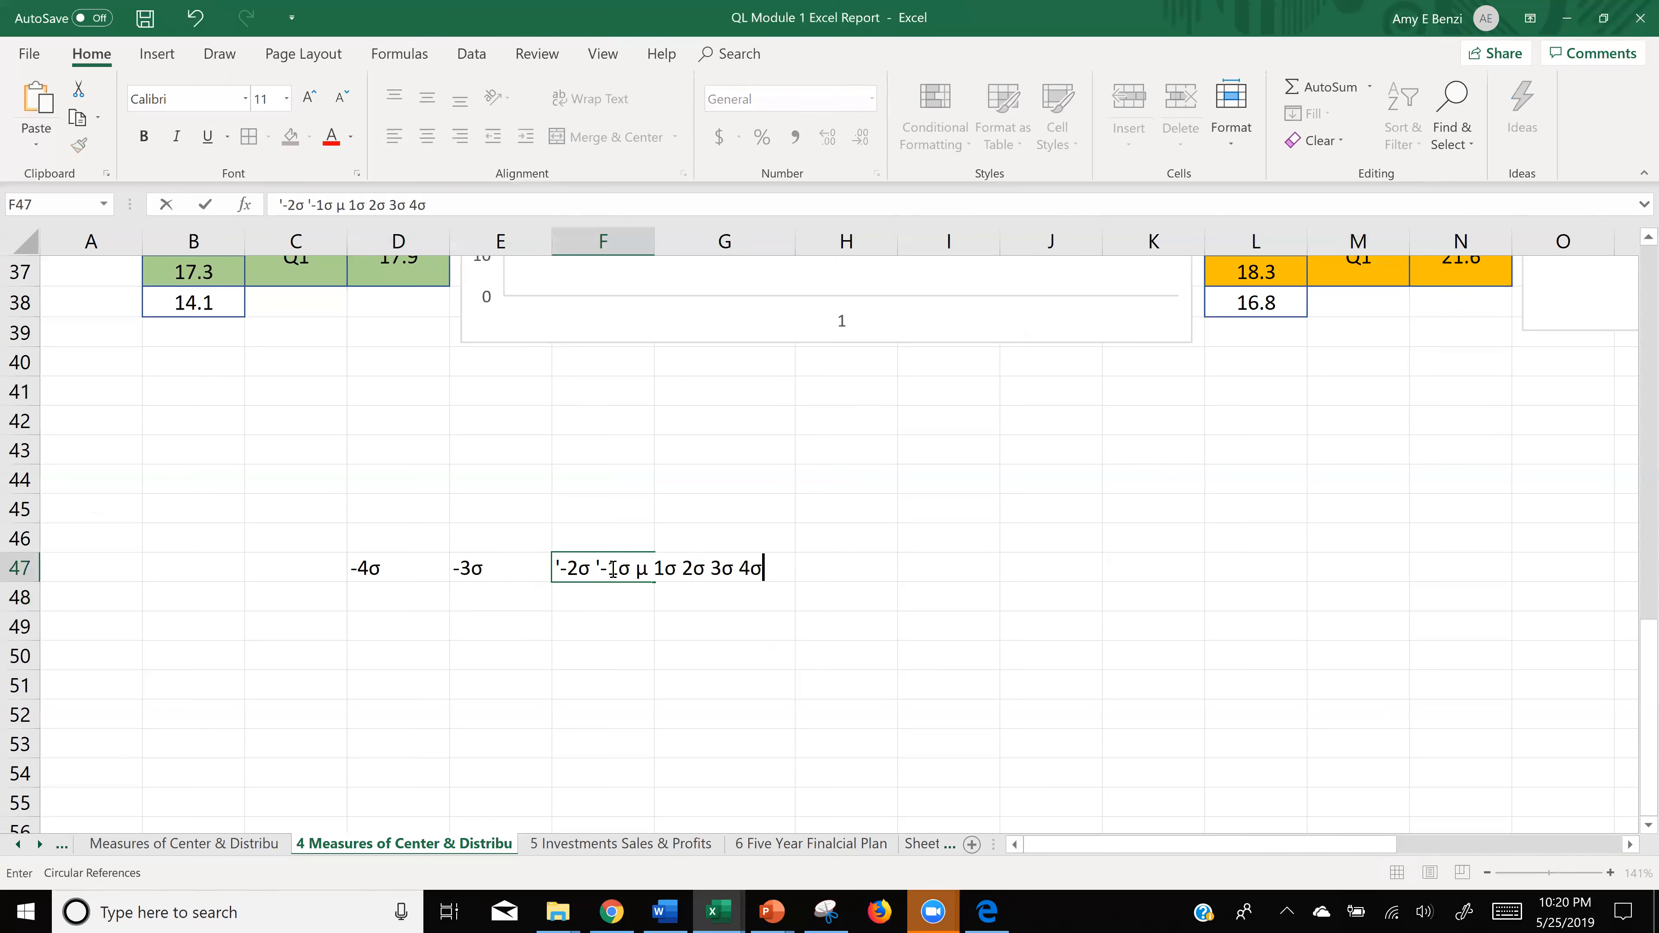
pyautogui.moveTo(597, 568); pyautogui.dragTo(761, 581)
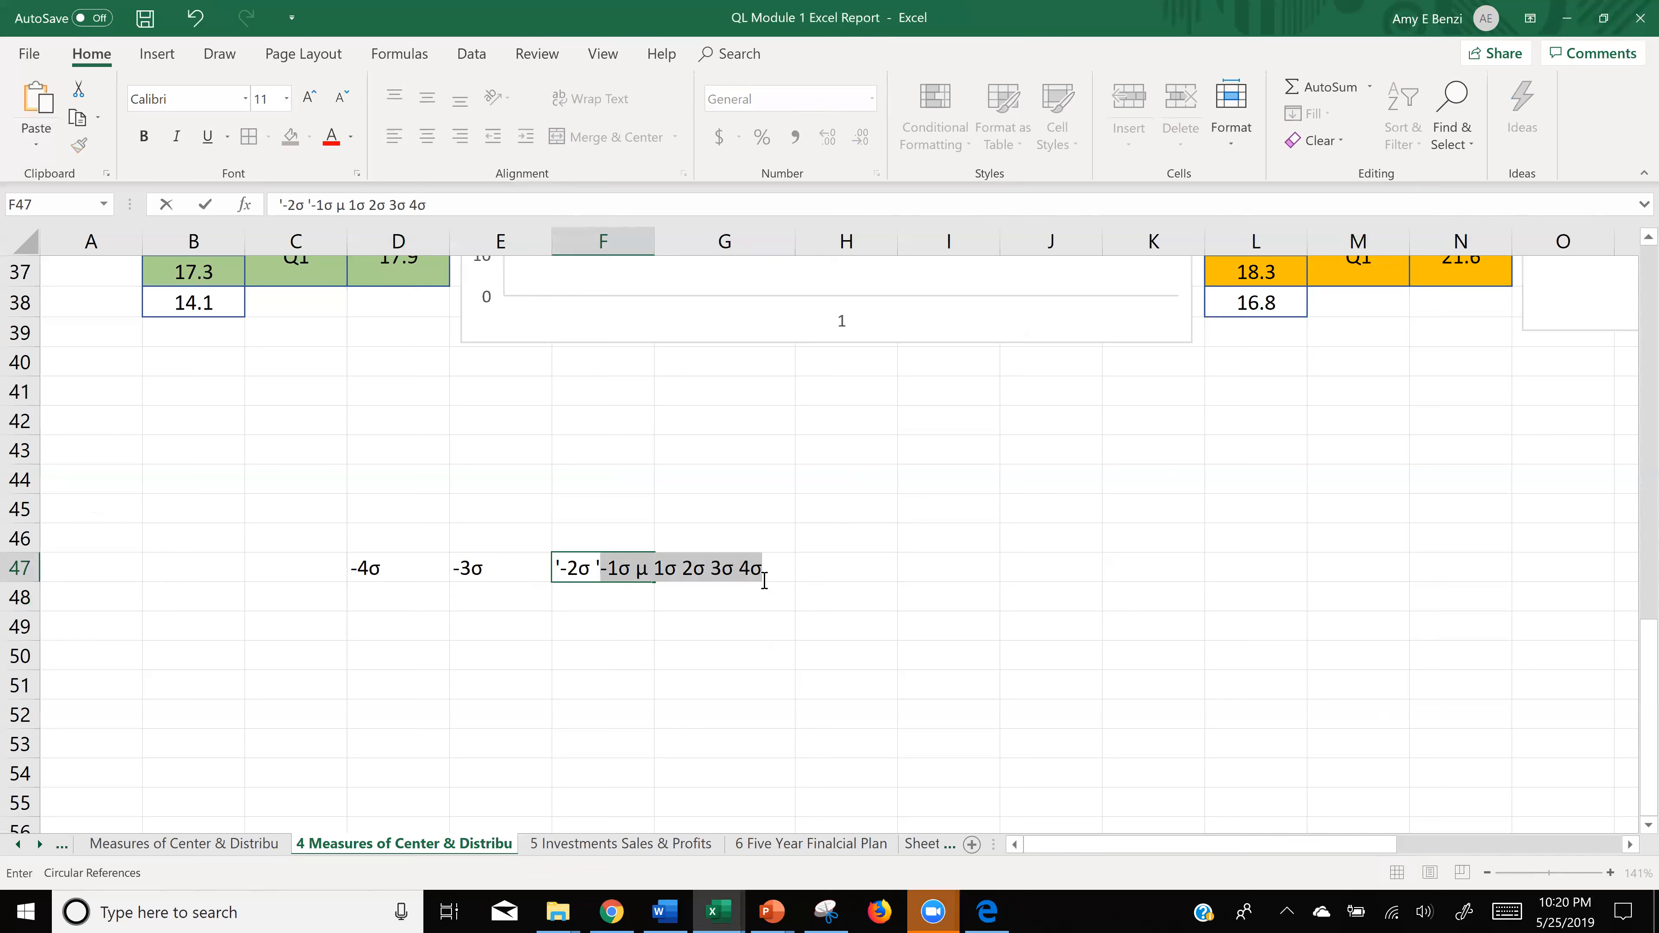
pyautogui.moveTo(596, 568); pyautogui.dragTo(781, 577)
pyautogui.hotkey('ctrl', 'c')
pyautogui.press('Delete')
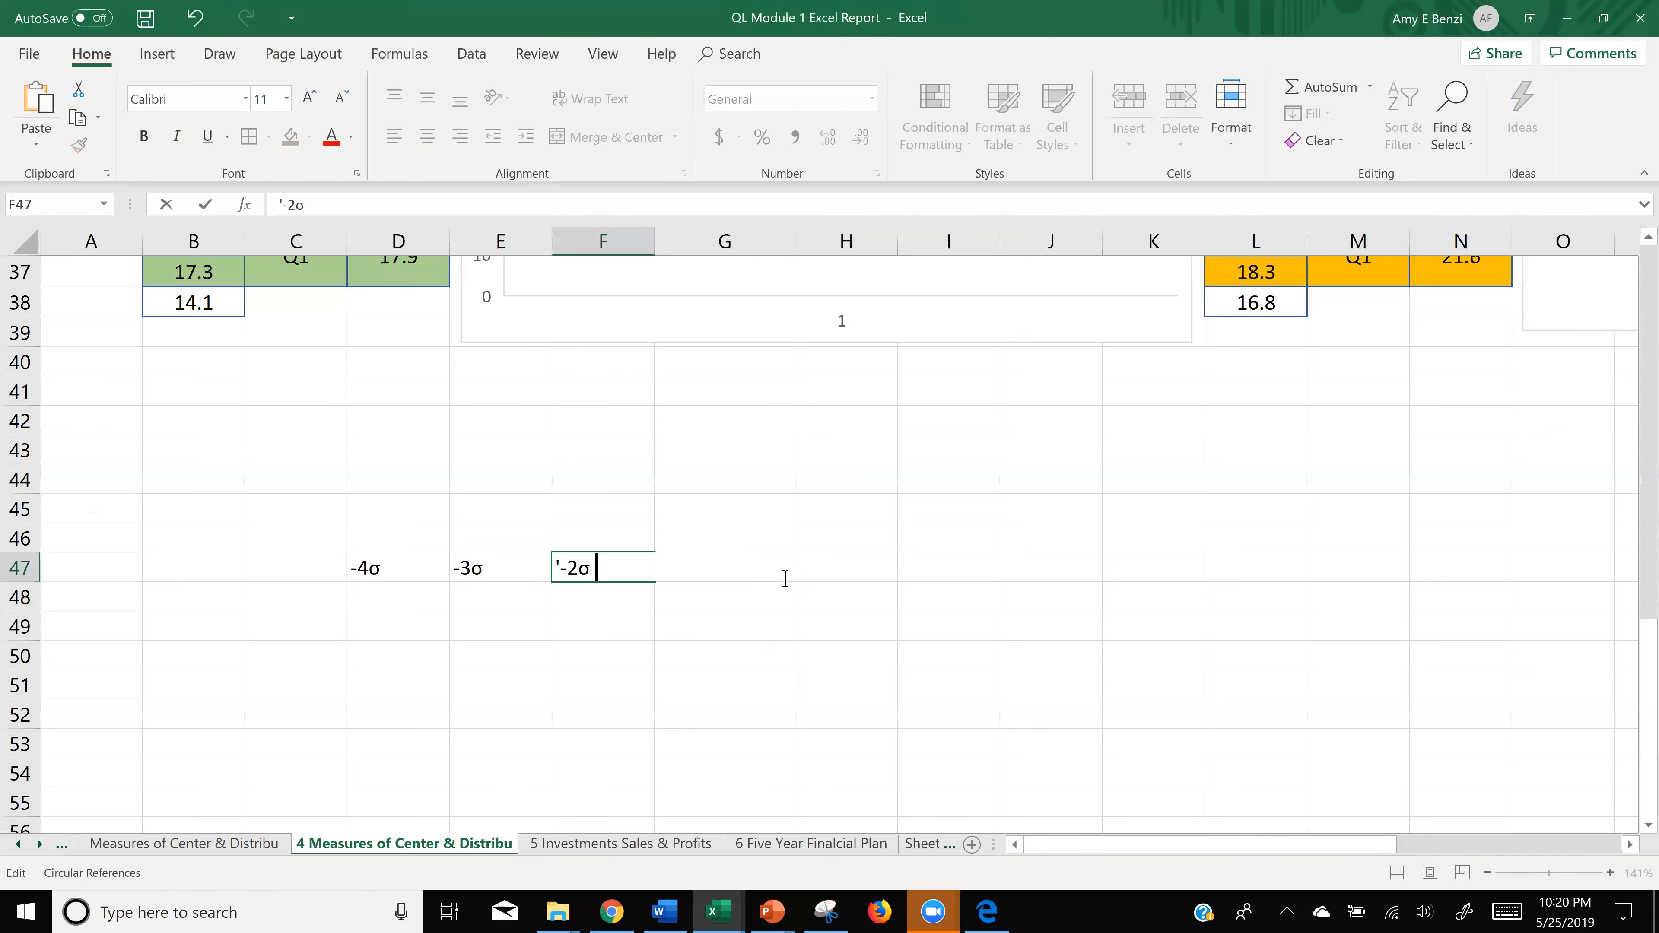
# - Paste the labels into G47 and cut those from μ to 4σ, leaving only -1σ
pyautogui.doubleClick(744, 568)
pyautogui.click(737, 605)
pyautogui.doubleClick(735, 571)
pyautogui.hotkey('ctrl', 'v')
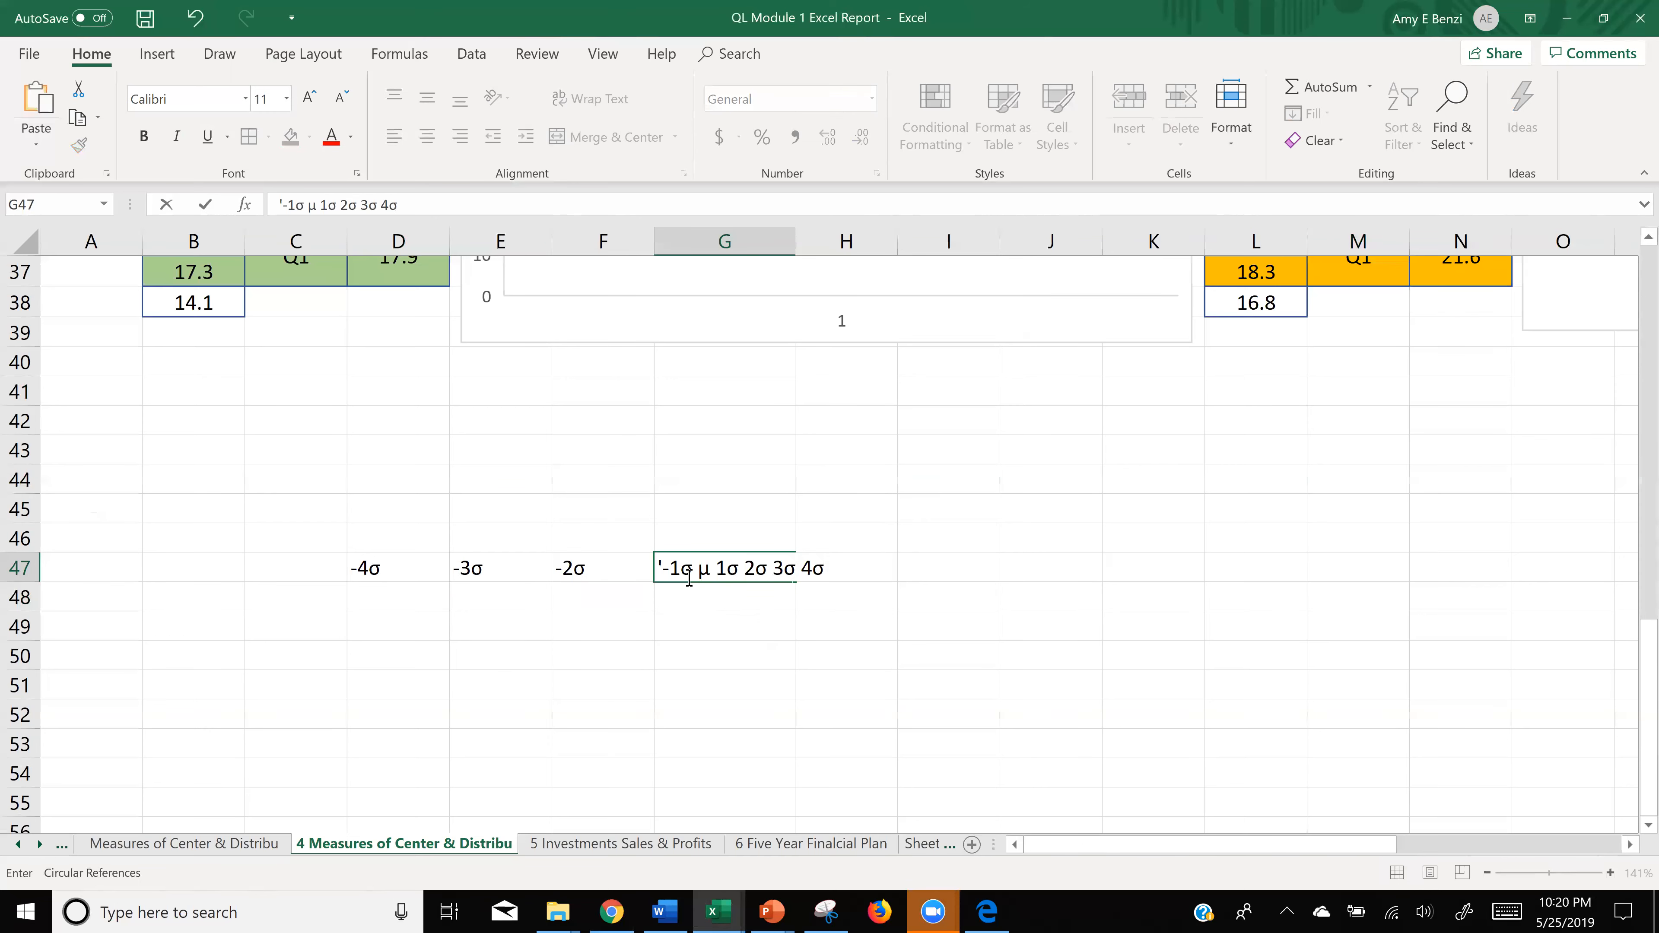
pyautogui.moveTo(698, 568); pyautogui.dragTo(851, 575)
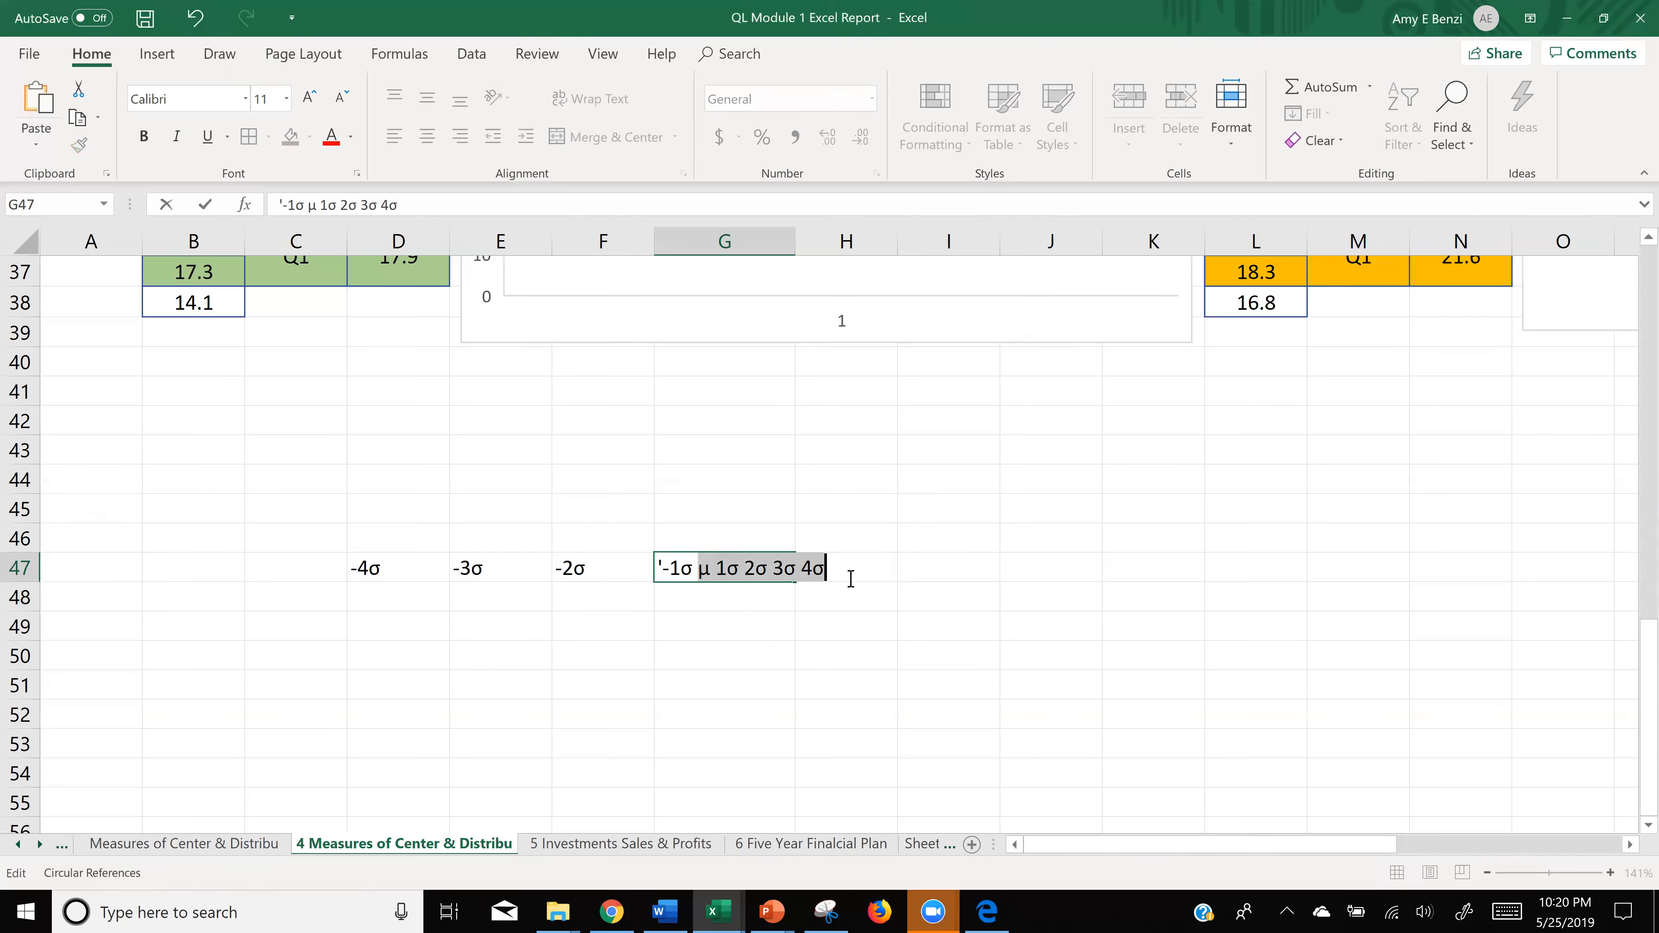
pyautogui.hotkey('ctrl', 'x')
# - Paste the labels into H47 and cut those from 1σ to 4σ, leaving only μ
pyautogui.click(823, 632)
pyautogui.click(844, 567)
pyautogui.hotkey('ctrl', 'v')
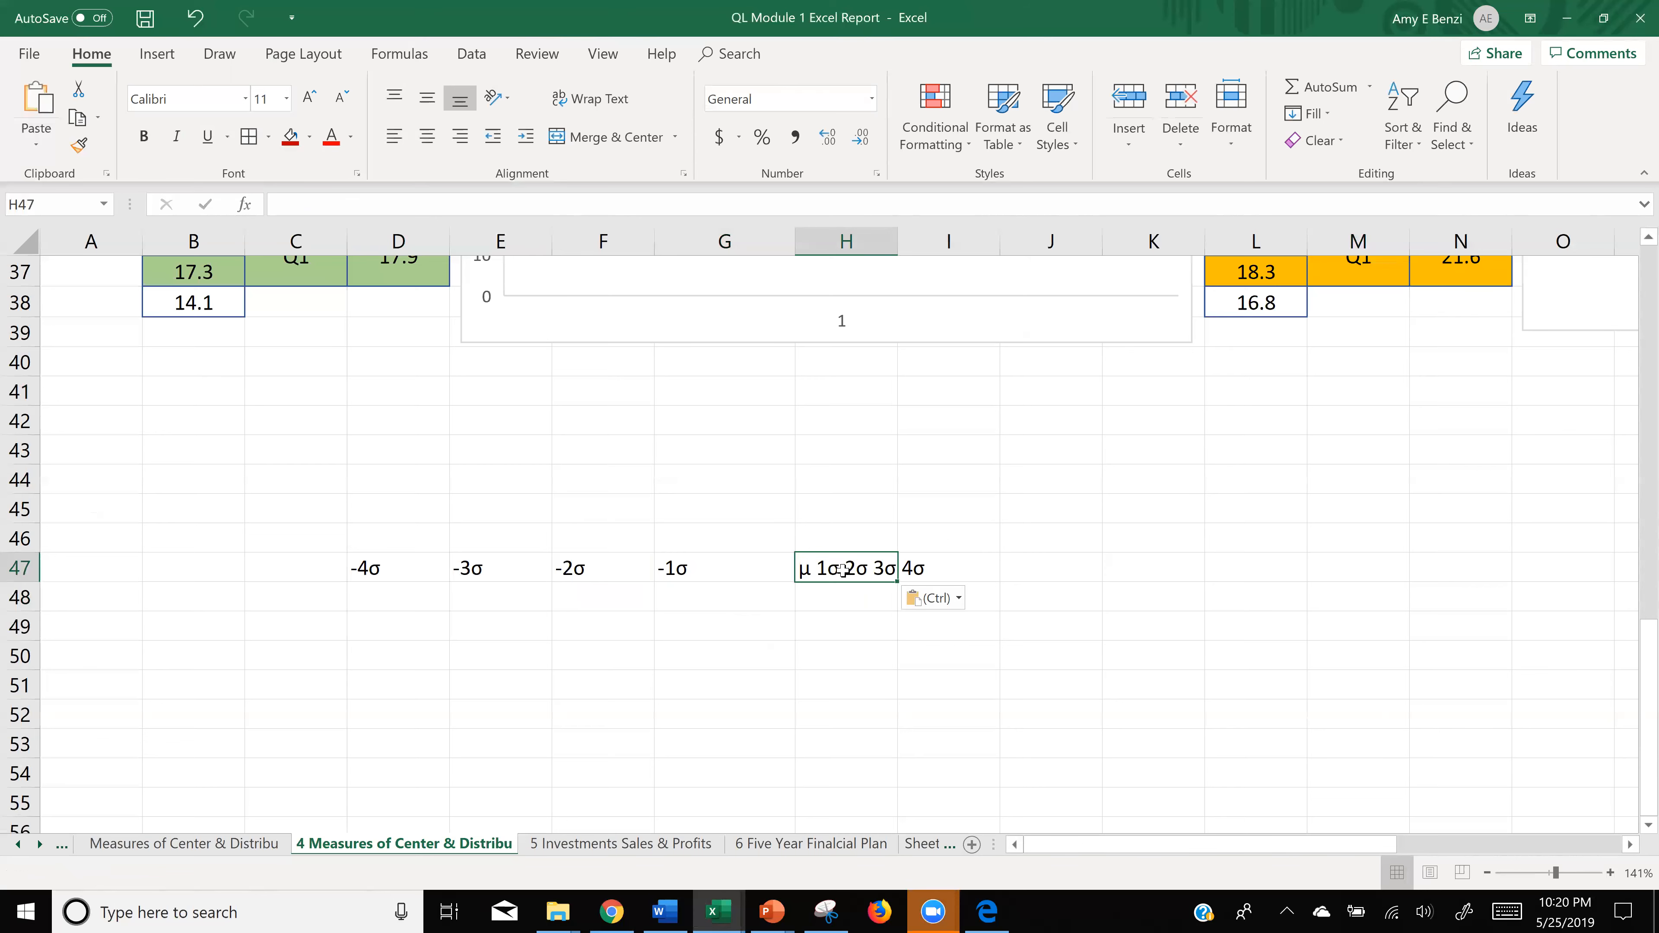
pyautogui.doubleClick(818, 569)
pyautogui.moveTo(818, 569); pyautogui.dragTo(1158, 574)
pyautogui.hotkey('ctrl', 'x')
# - Paste the labels into I47 and take out those from 2σ to 4σ, leaving only 1σ
pyautogui.hotkey('ctrl', 'v')
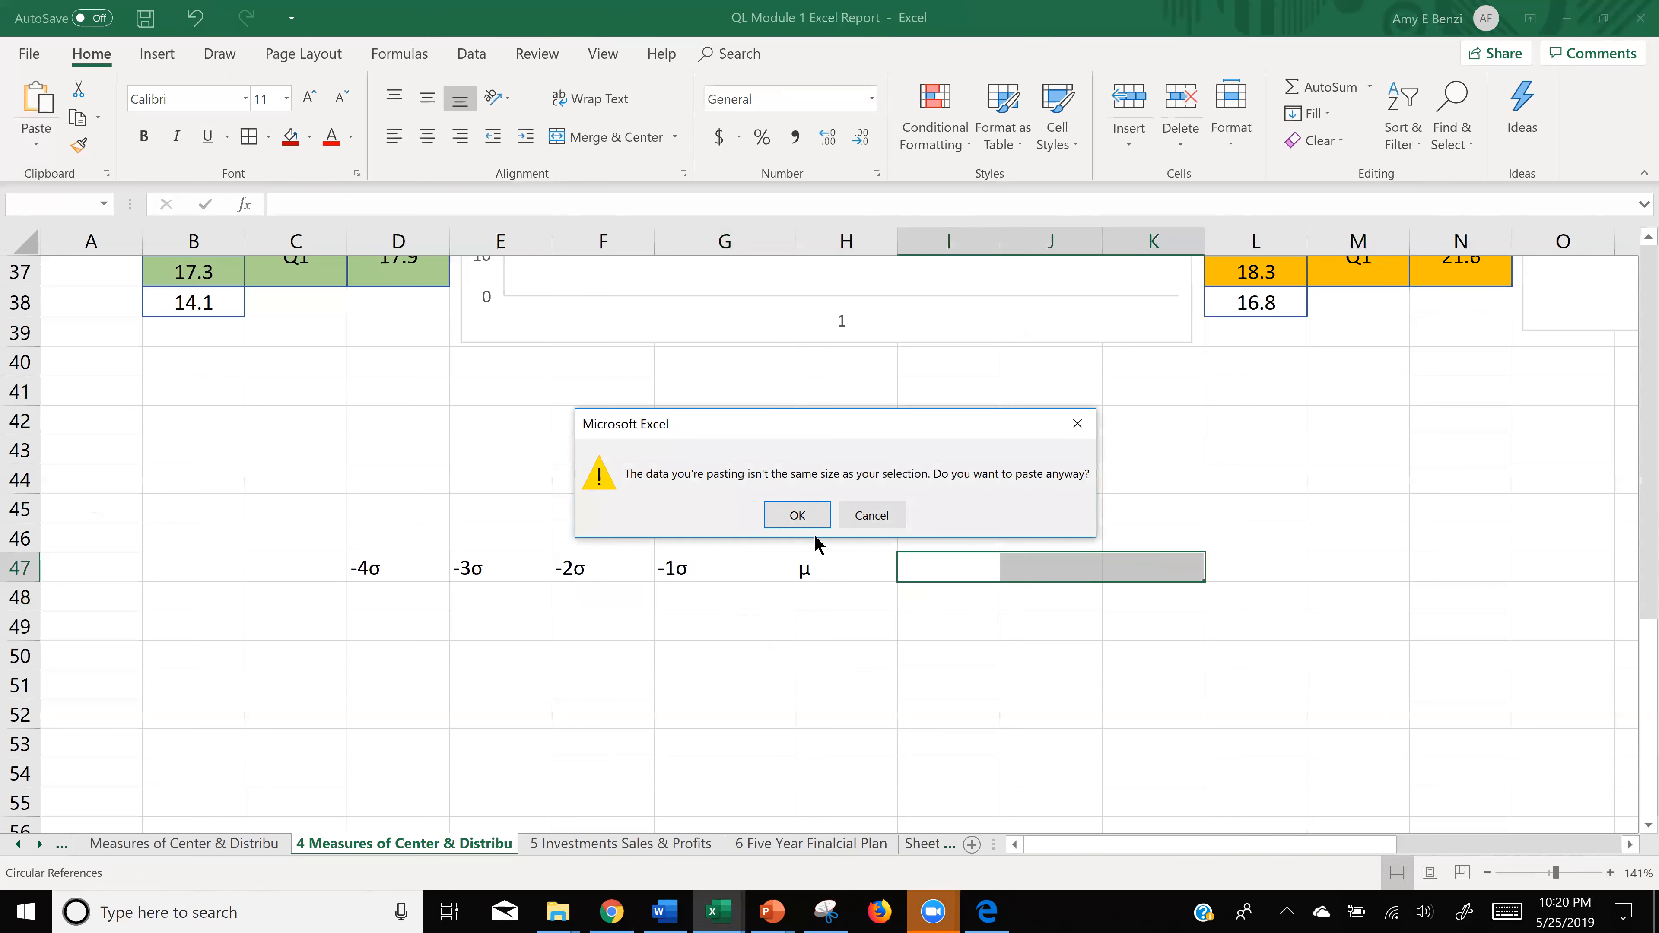
pyautogui.click(793, 510)
pyautogui.click(929, 621)
pyautogui.click(928, 568)
pyautogui.doubleClick(933, 566)
pyautogui.moveTo(933, 566); pyautogui.dragTo(1081, 567)
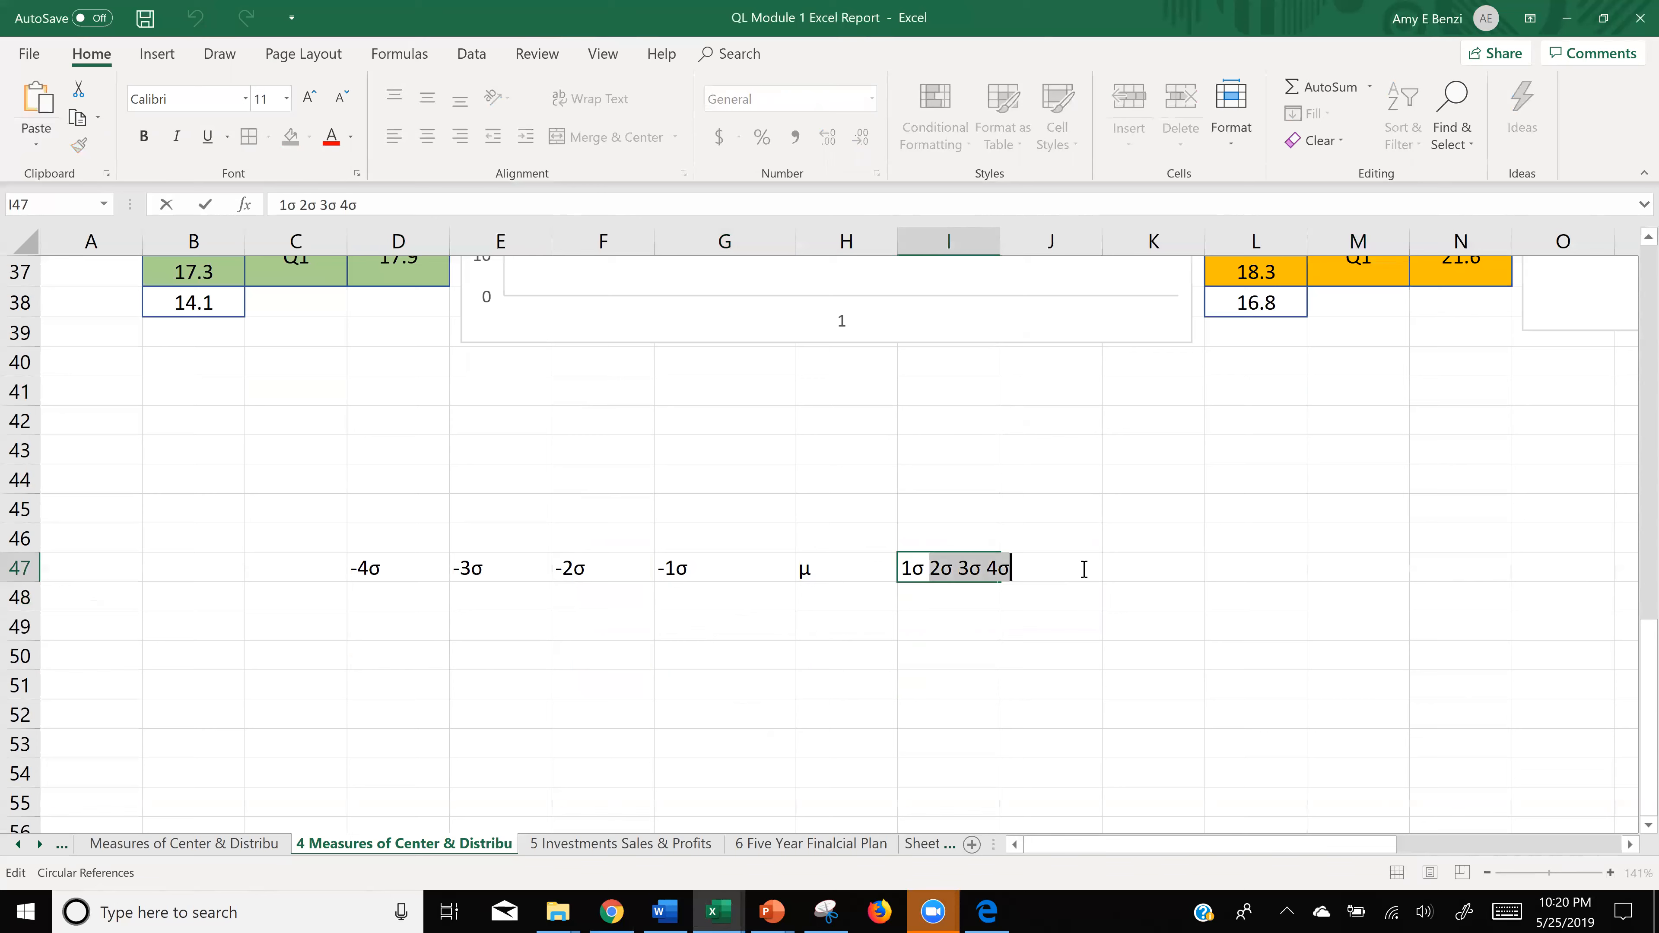
pyautogui.press('Delete')
# - Paste the labels into J47 and take out 3σ and 4σ, leaving only 2σ
pyautogui.click(1055, 652)
pyautogui.doubleClick(1048, 570)
pyautogui.hotkey('ctrl', 'v')
pyautogui.click(1040, 624)
pyautogui.doubleClick(1038, 569)
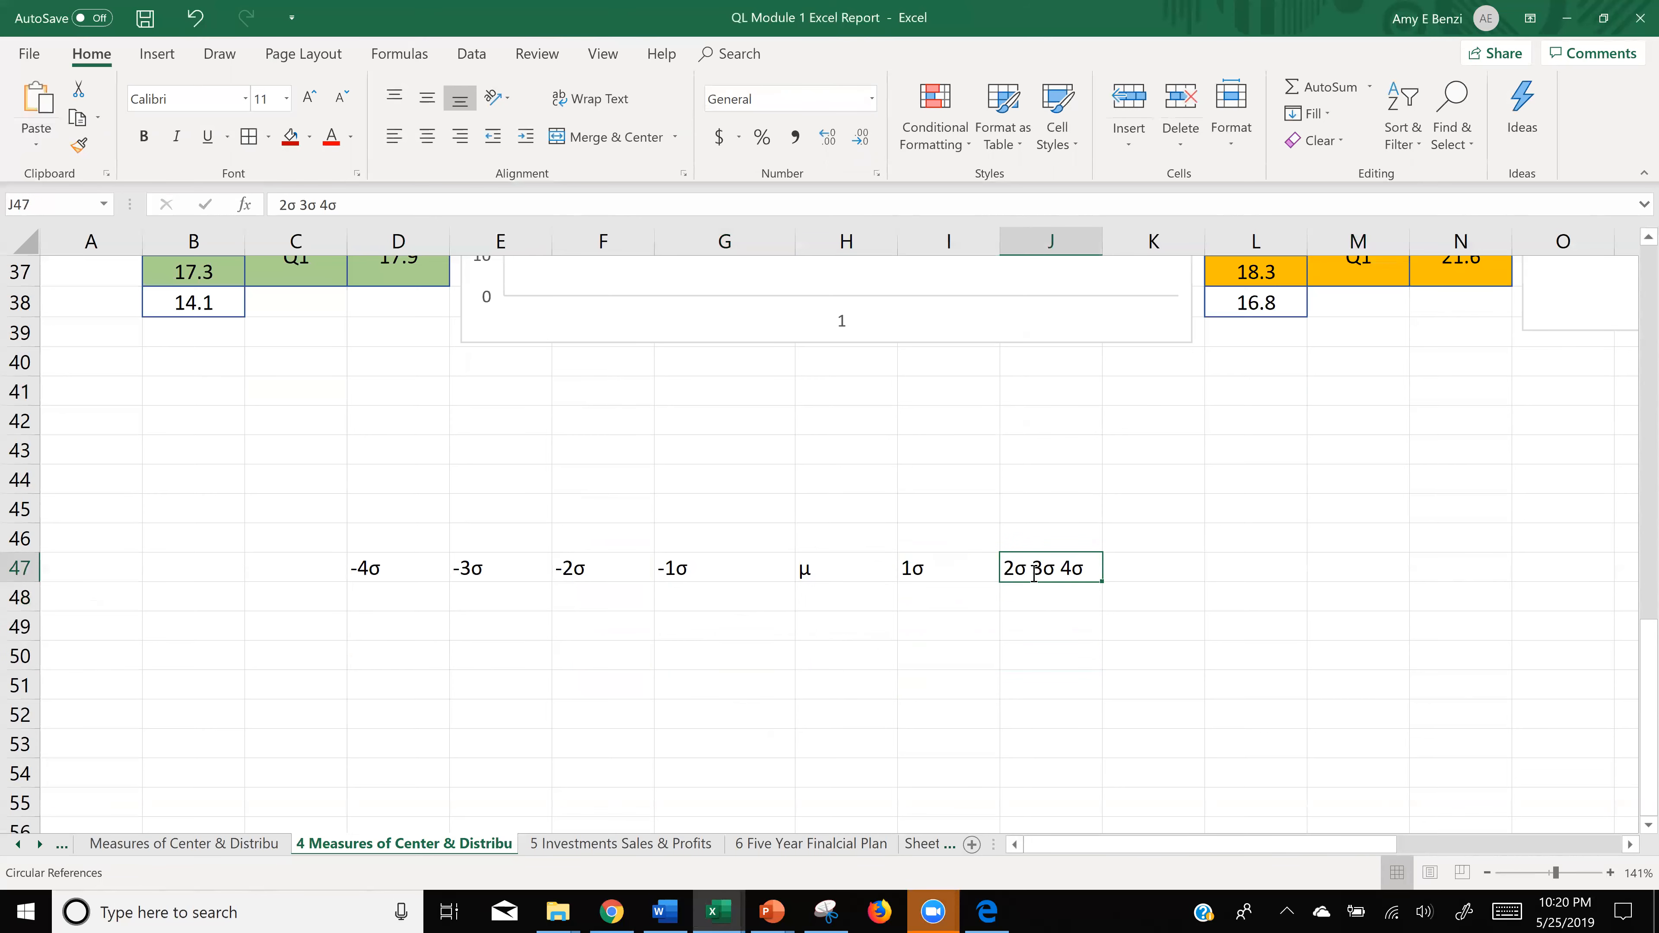
pyautogui.moveTo(1035, 567); pyautogui.dragTo(1164, 572)
pyautogui.press('Delete')
# - Split the last two labels so that K47 holds 3σ and L47 holds 4σ
pyautogui.doubleClick(1140, 568)
pyautogui.hotkey('ctrl', 'v')
pyautogui.hotkey('ctrl', 'x')
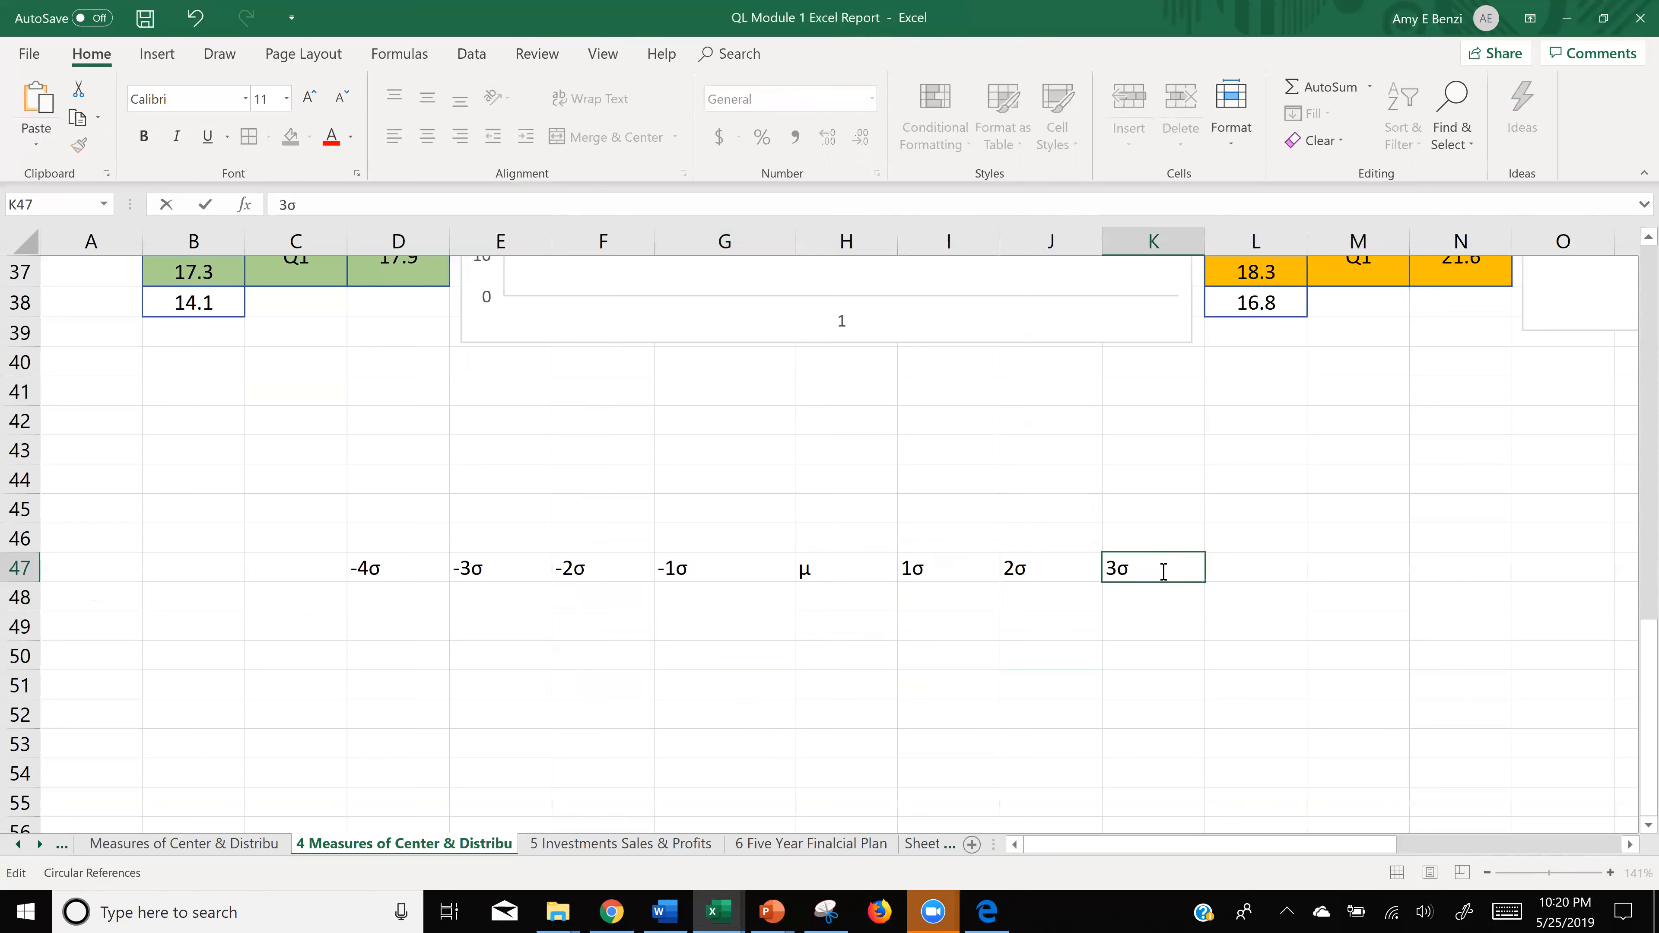
pyautogui.click(1234, 567)
pyautogui.hotkey('ctrl', 'v')
pyautogui.click(1173, 674)
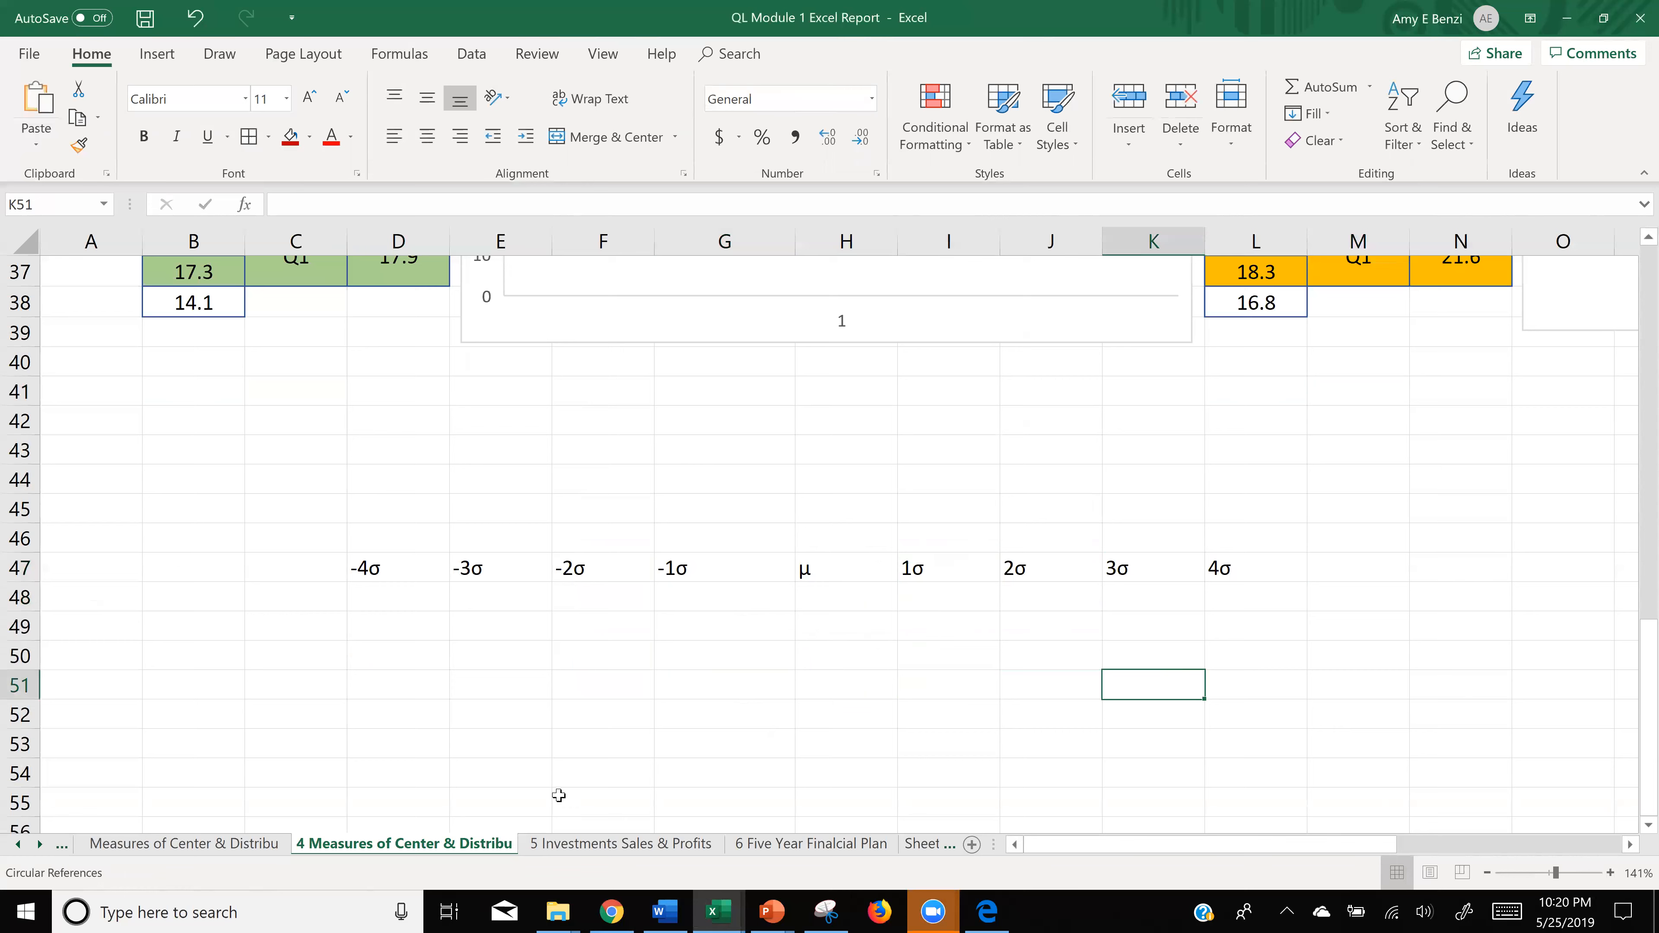
# - Apply borders to every cell in D47:L48 and align the contents vertically to the middle
pyautogui.moveTo(382, 563); pyautogui.dragTo(1308, 612)
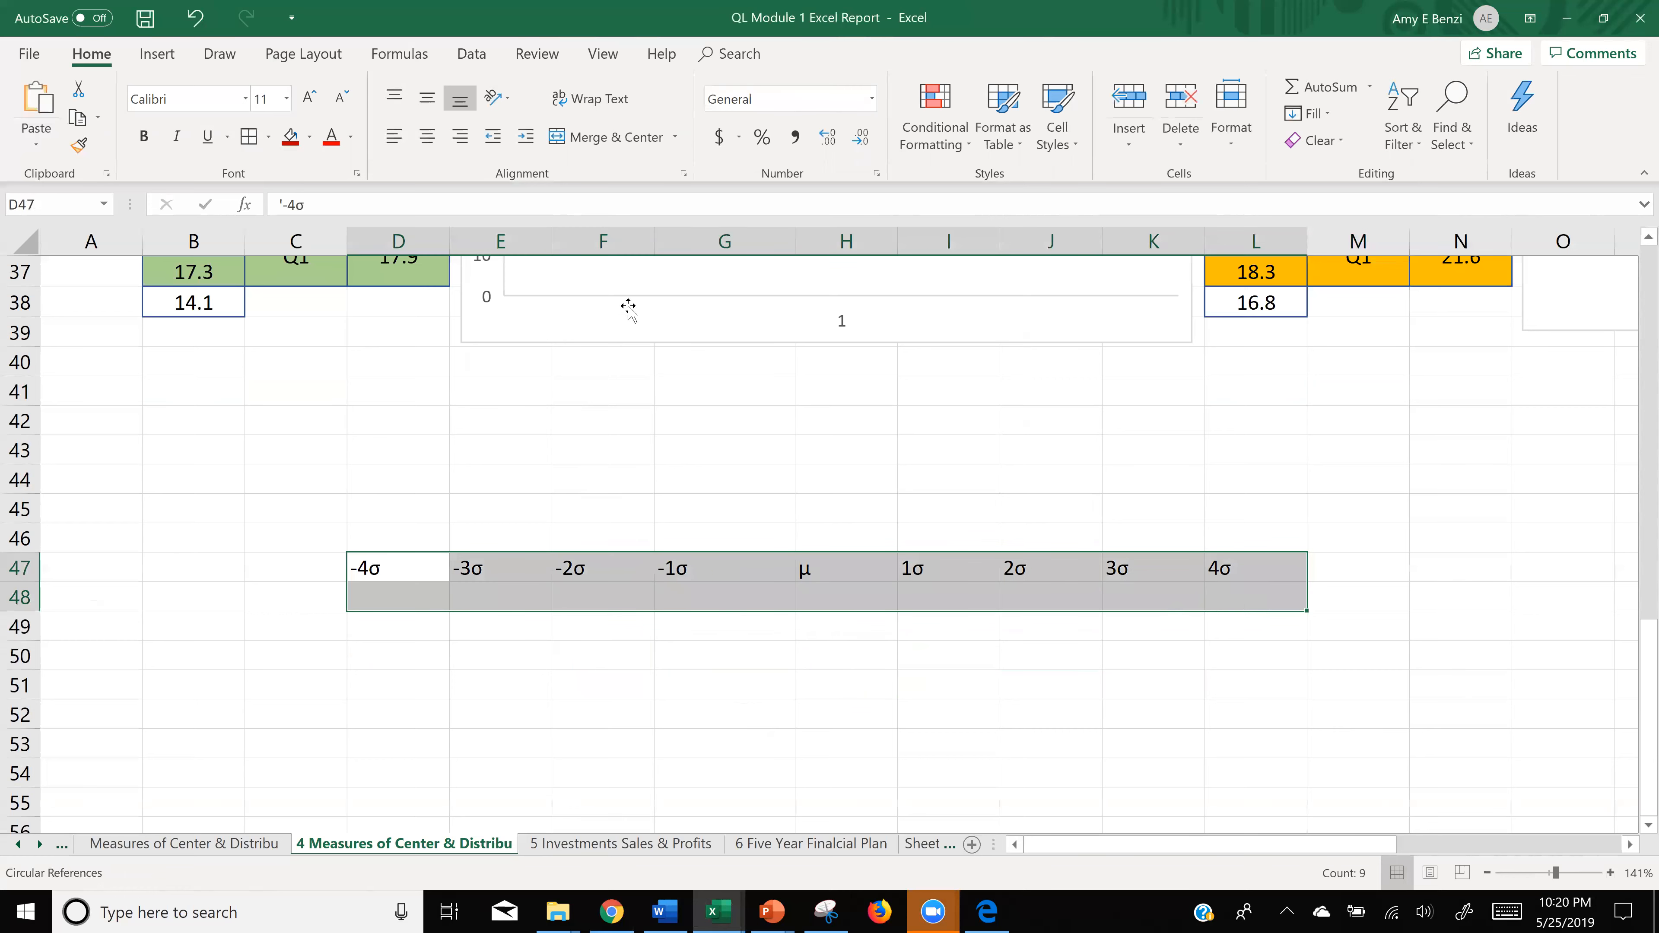
pyautogui.click(248, 137)
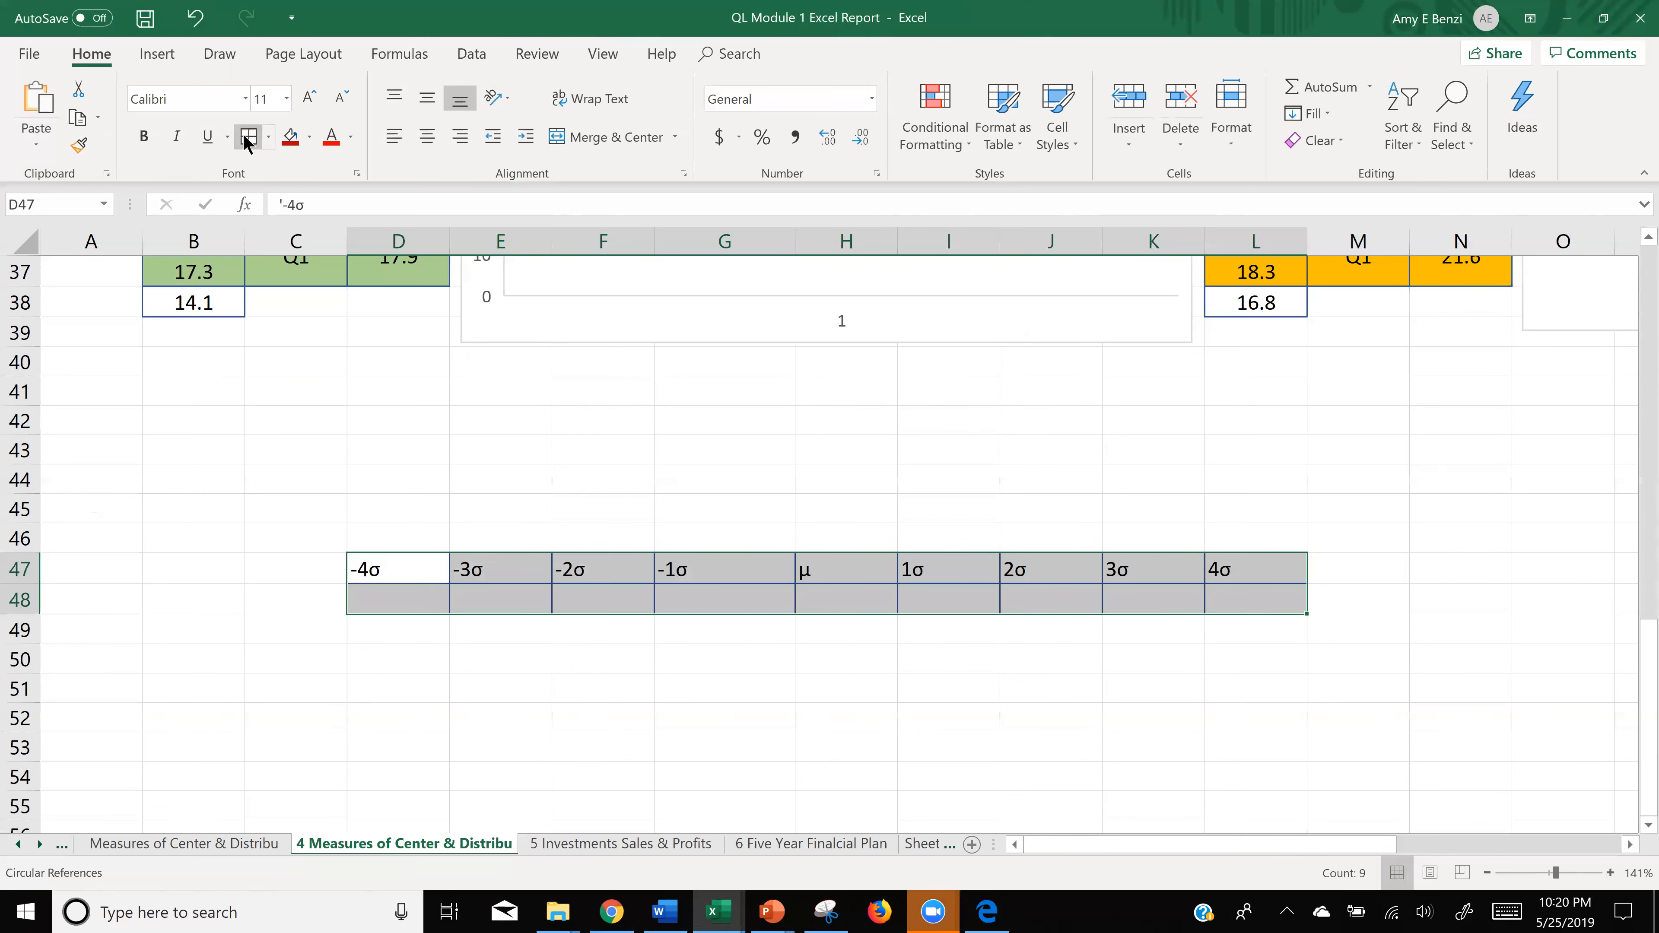
pyautogui.click(415, 107)
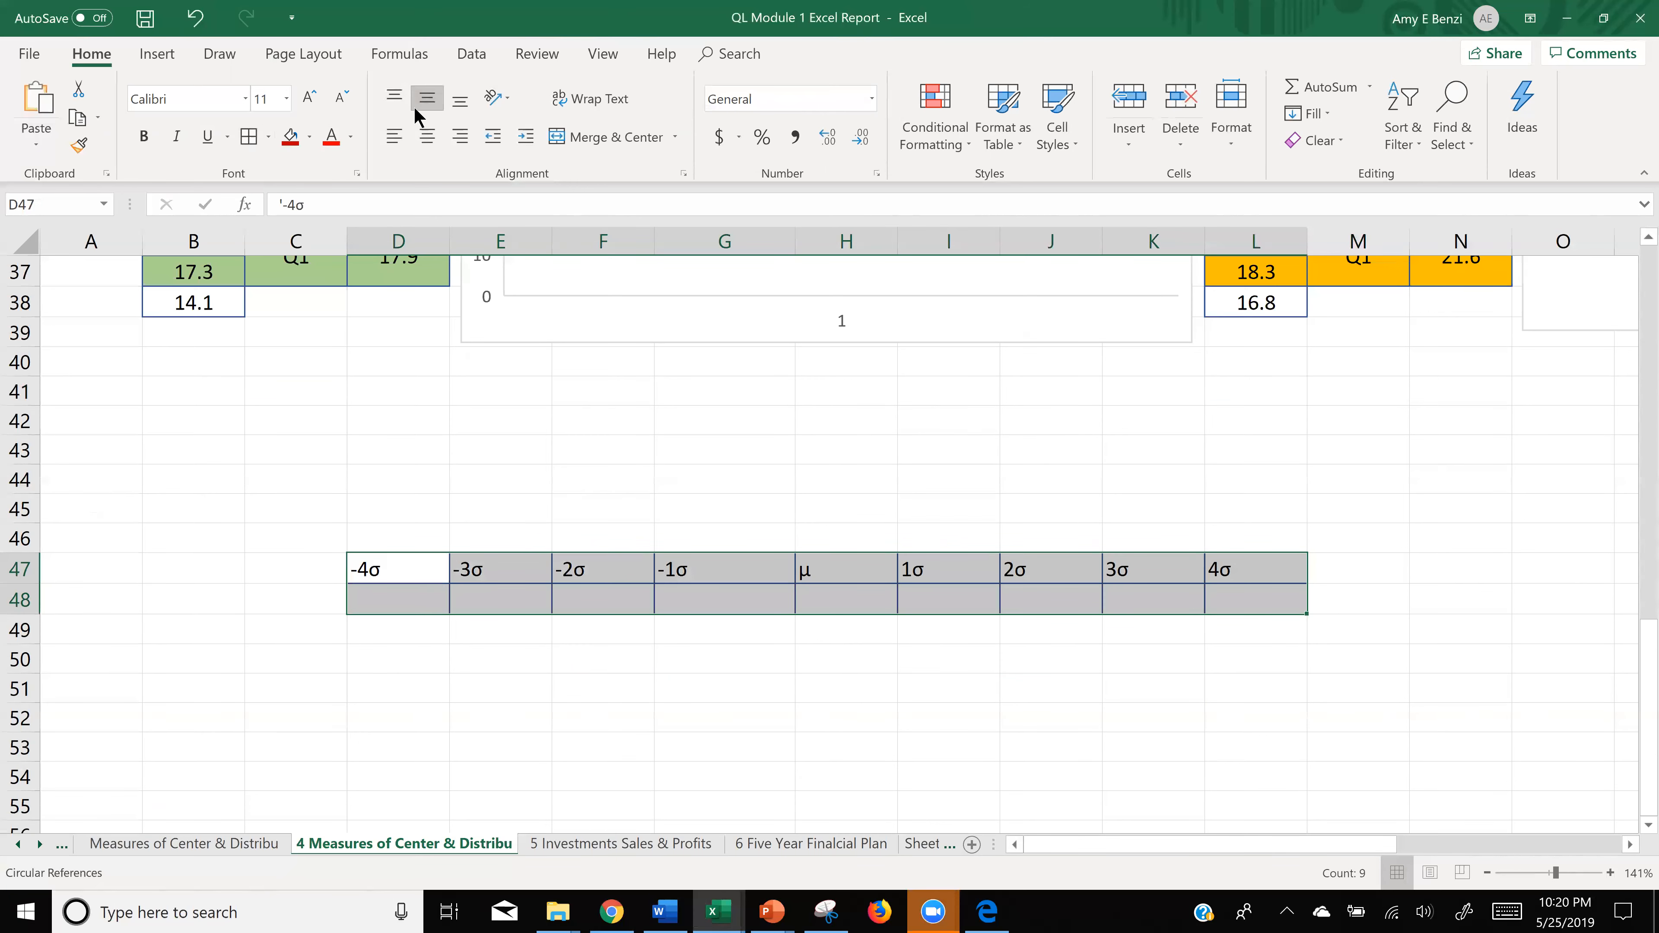
# - Center the contents of D47:L48 horizontally and format the labels in D47:L47 as bold on a light green fill
pyautogui.click(428, 139)
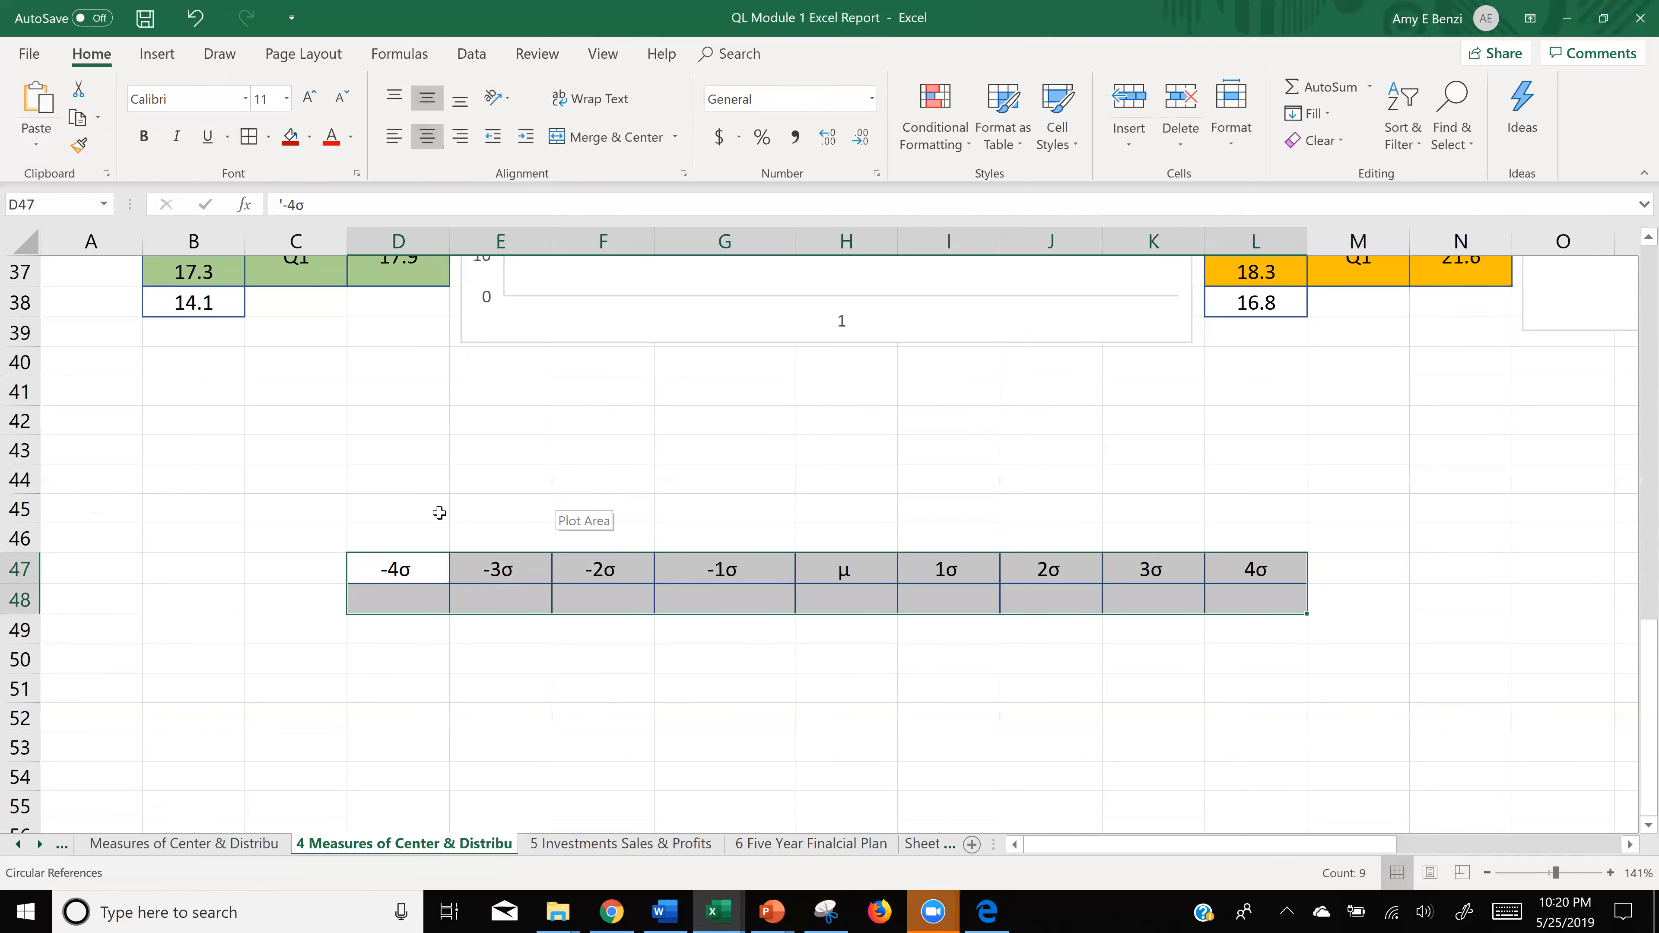
pyautogui.moveTo(400, 572); pyautogui.dragTo(1240, 572)
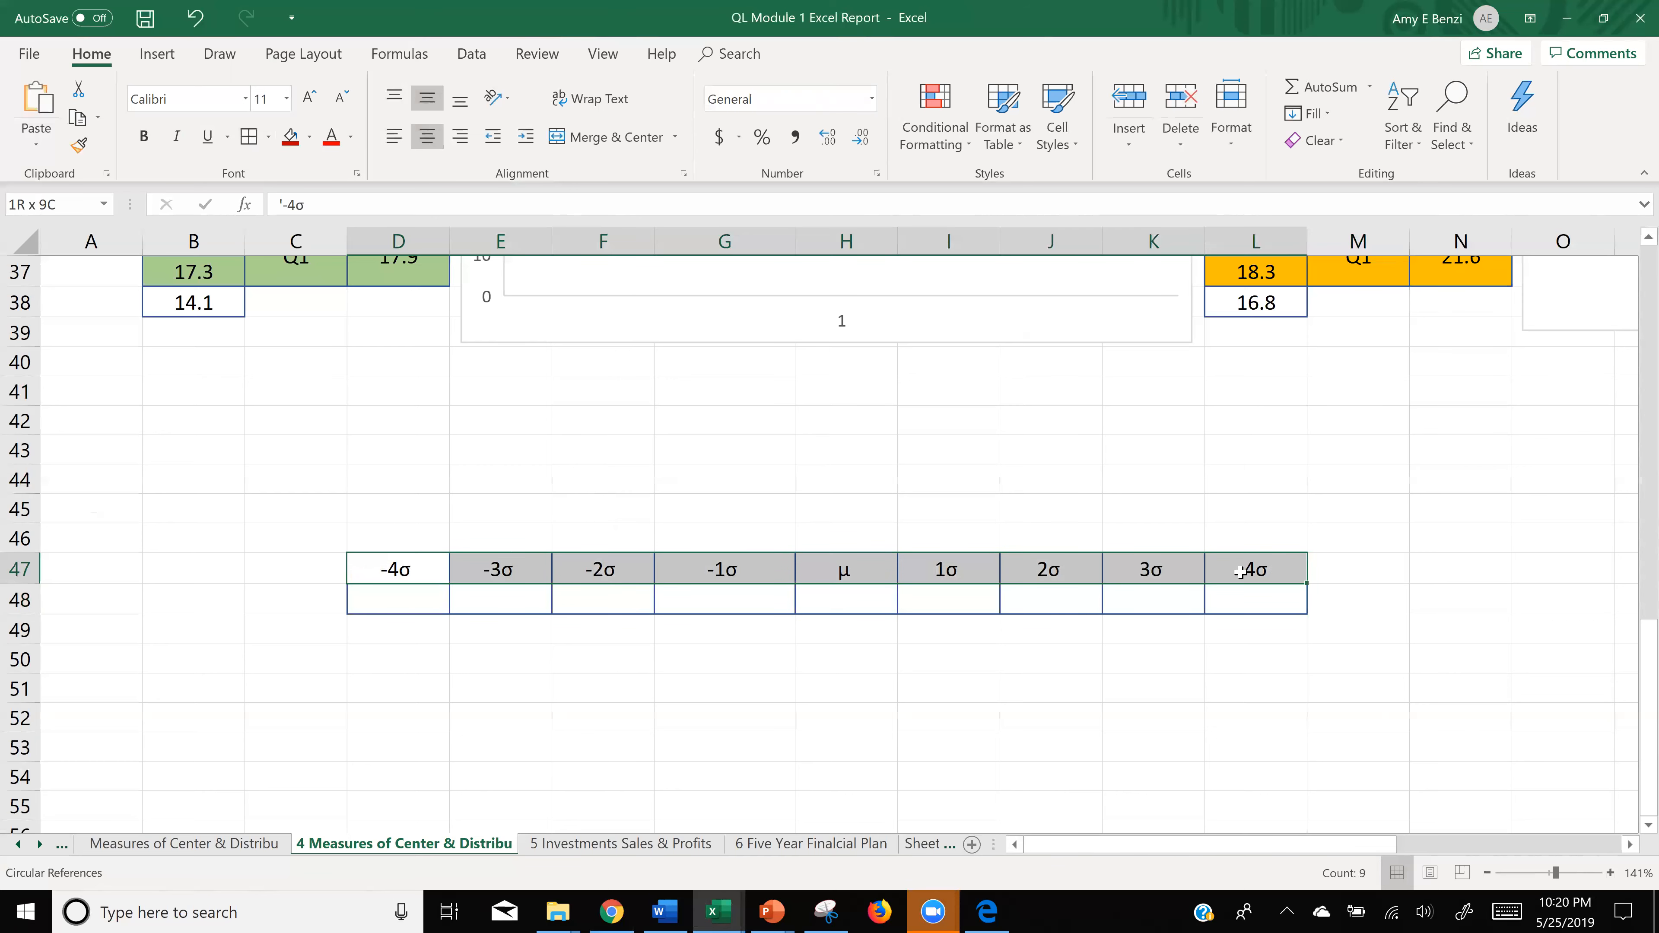
pyautogui.click(144, 136)
pyautogui.click(310, 137)
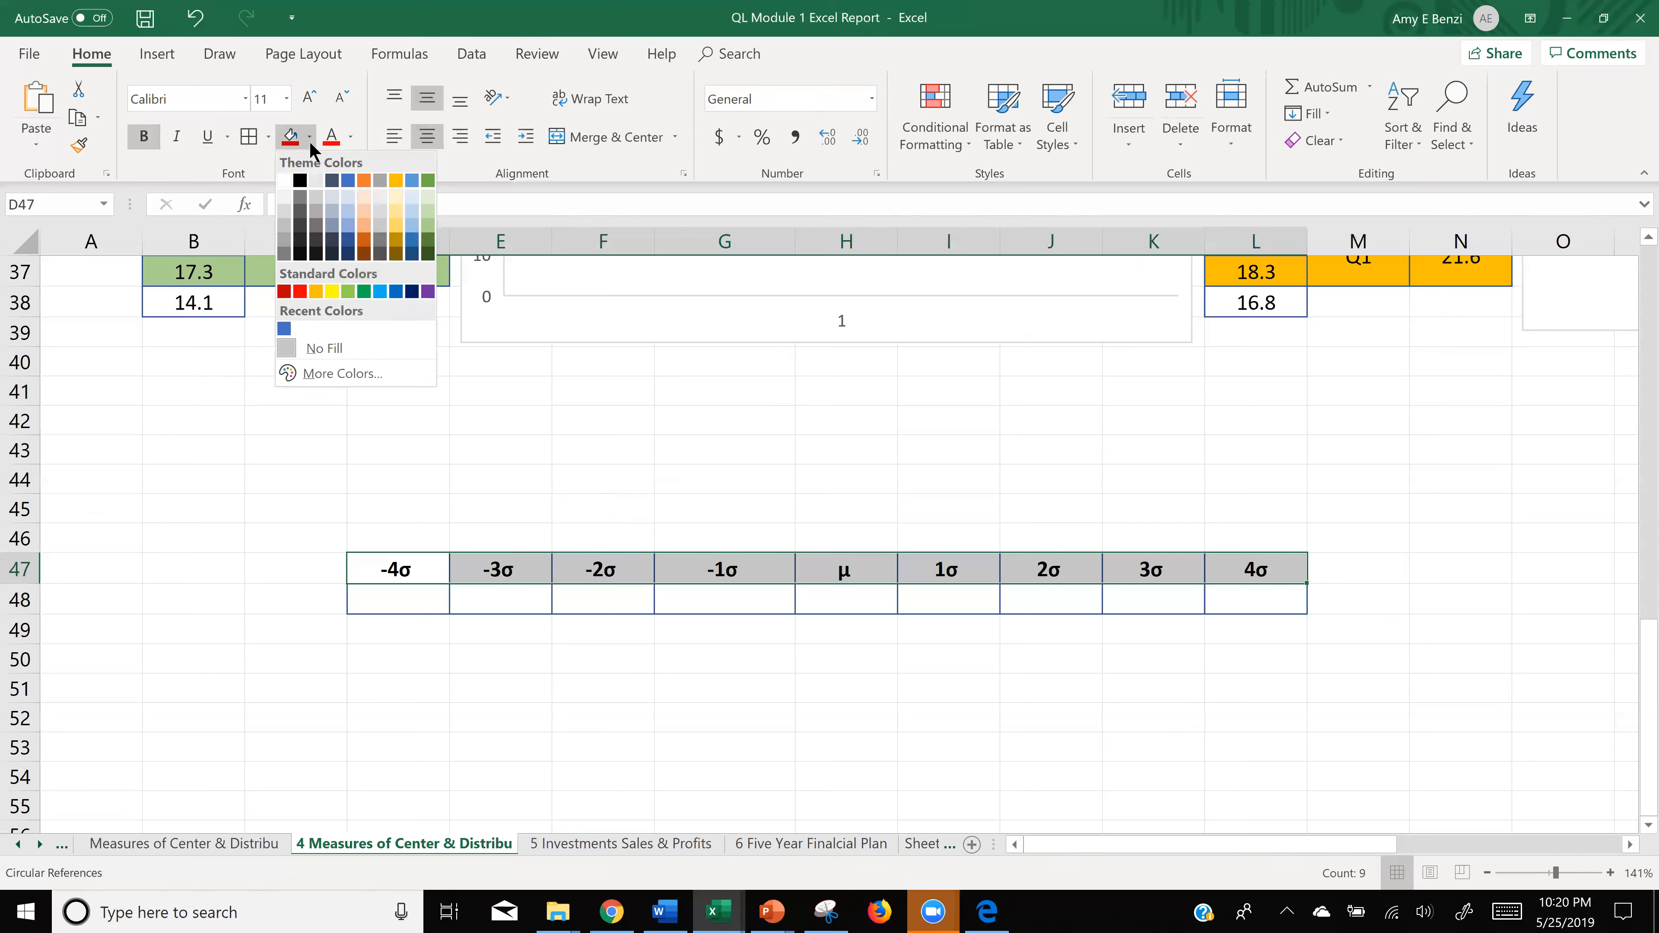
pyautogui.click(427, 205)
pyautogui.click(638, 535)
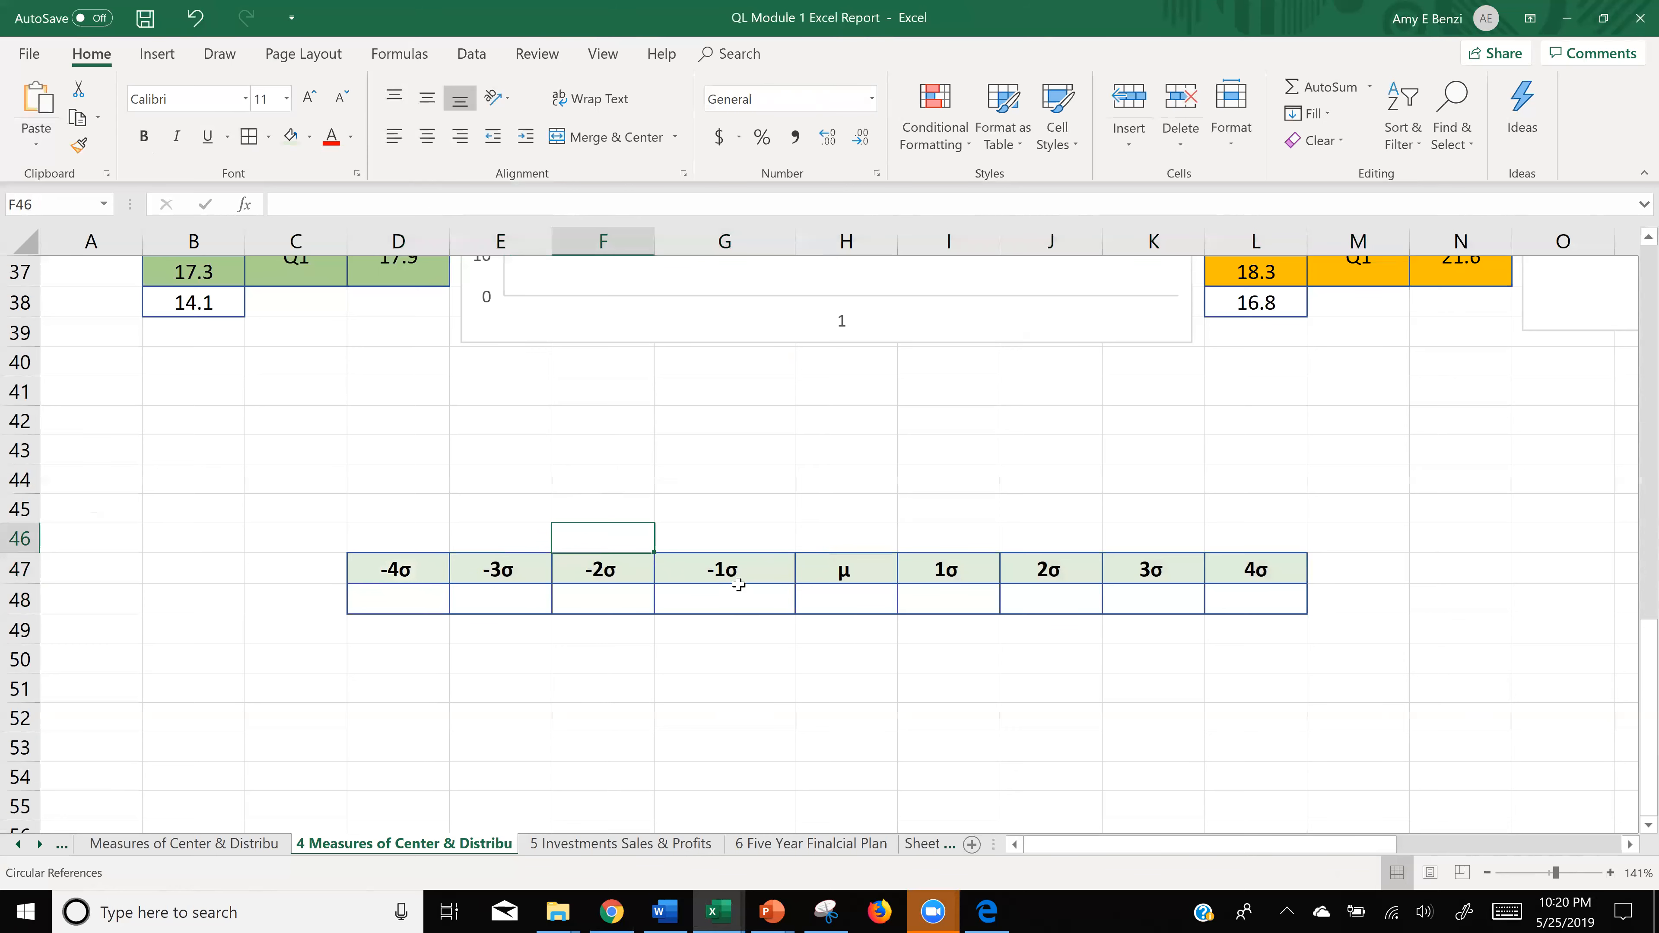
# - Link the μ value in H48 to the ARMY Recruits' mean in E13
pyautogui.scroll(1, 1055, 545)
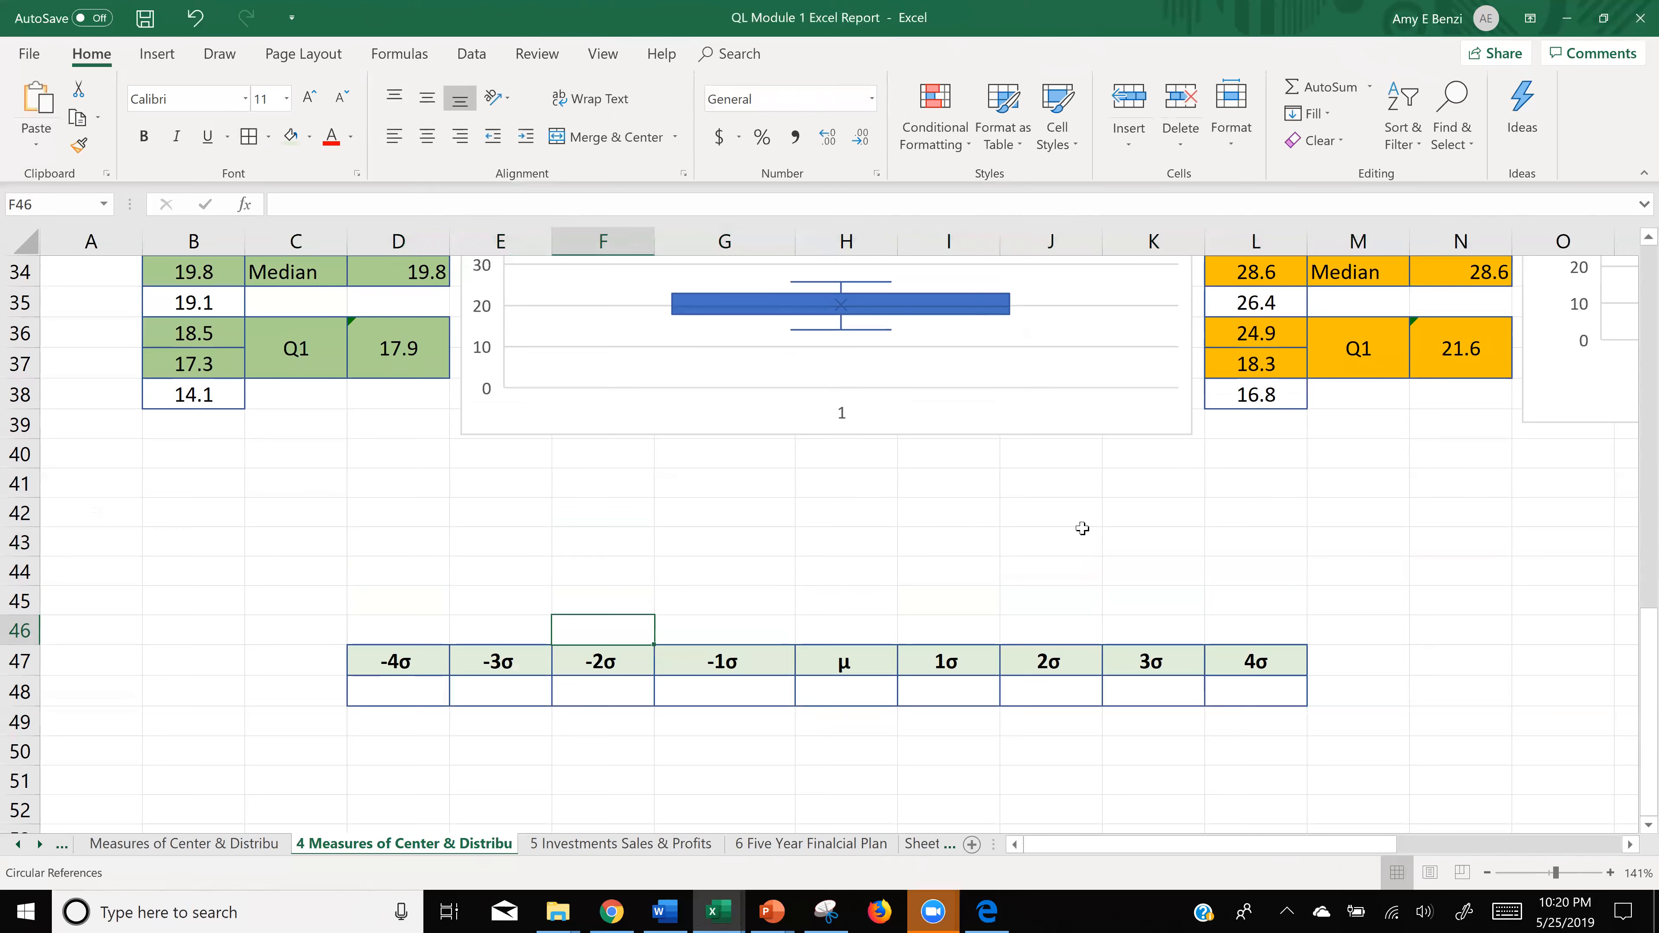
pyautogui.scroll(-5, 1083, 528)
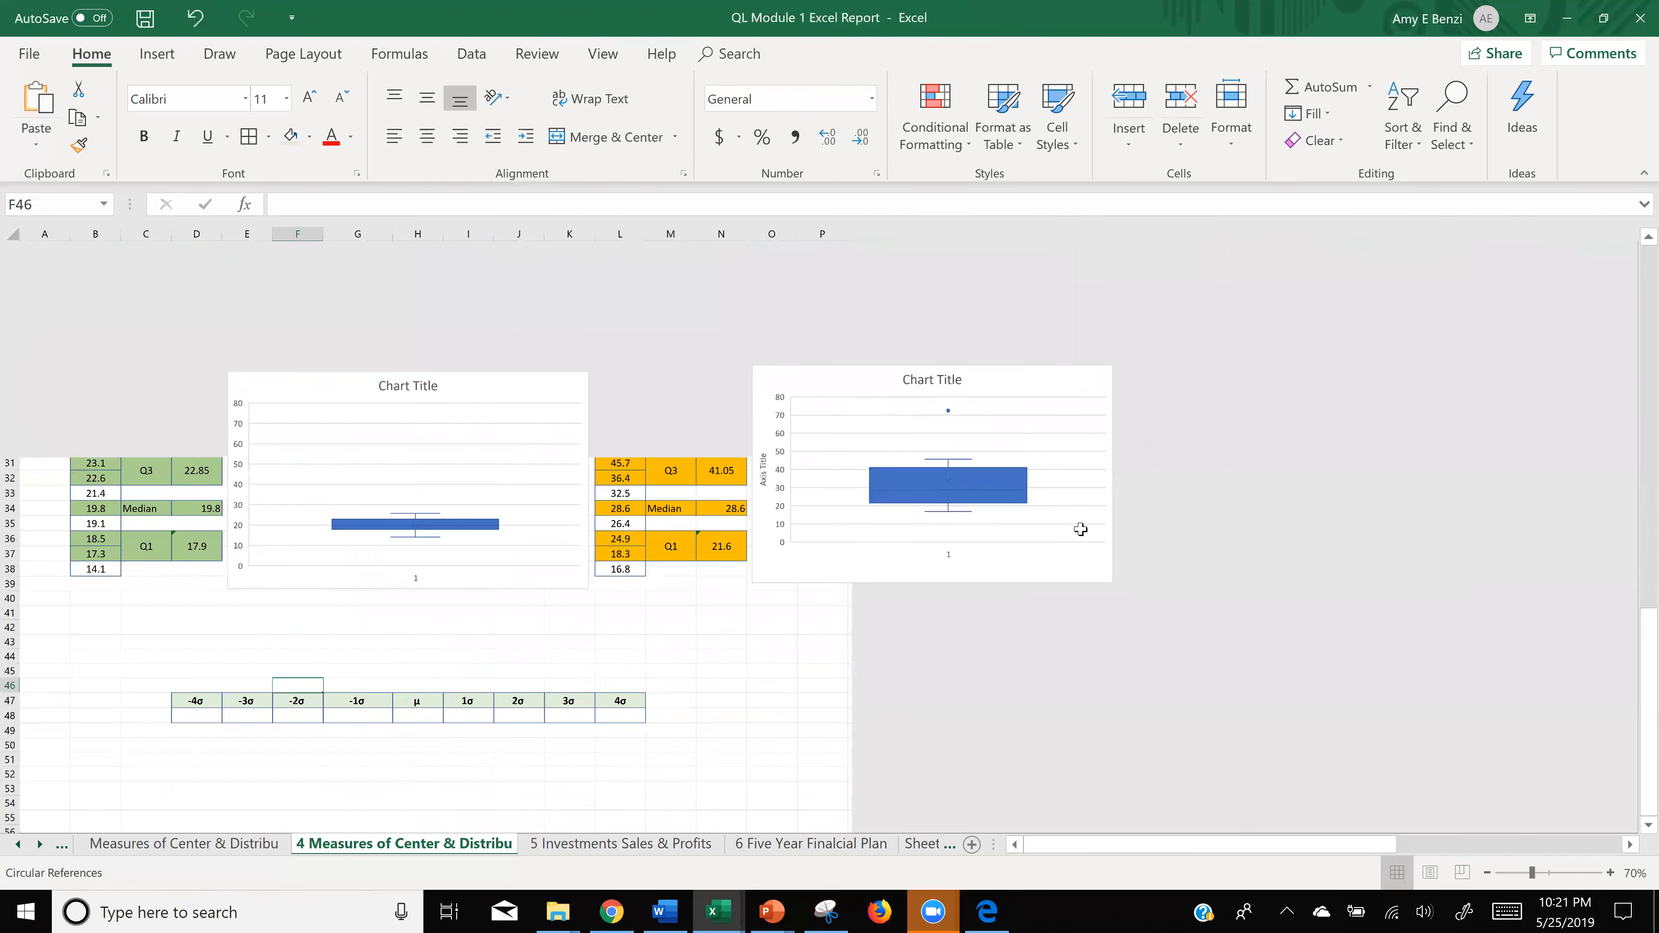
pyautogui.scroll(-1, 1079, 530)
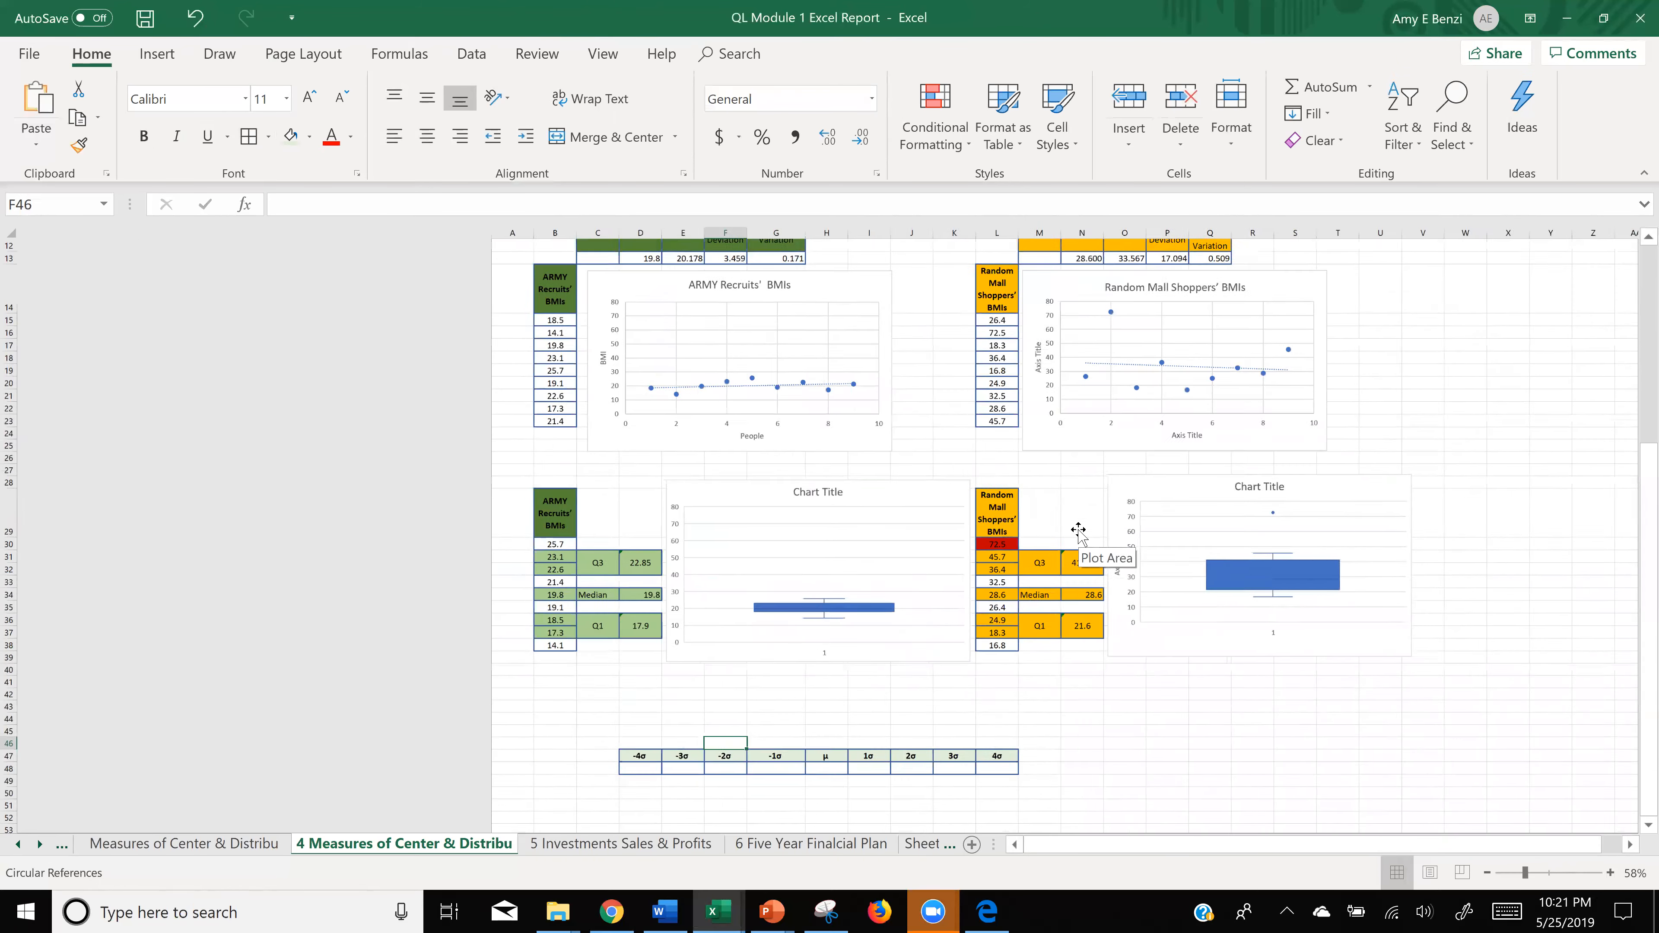
pyautogui.scroll(-1, 1071, 531)
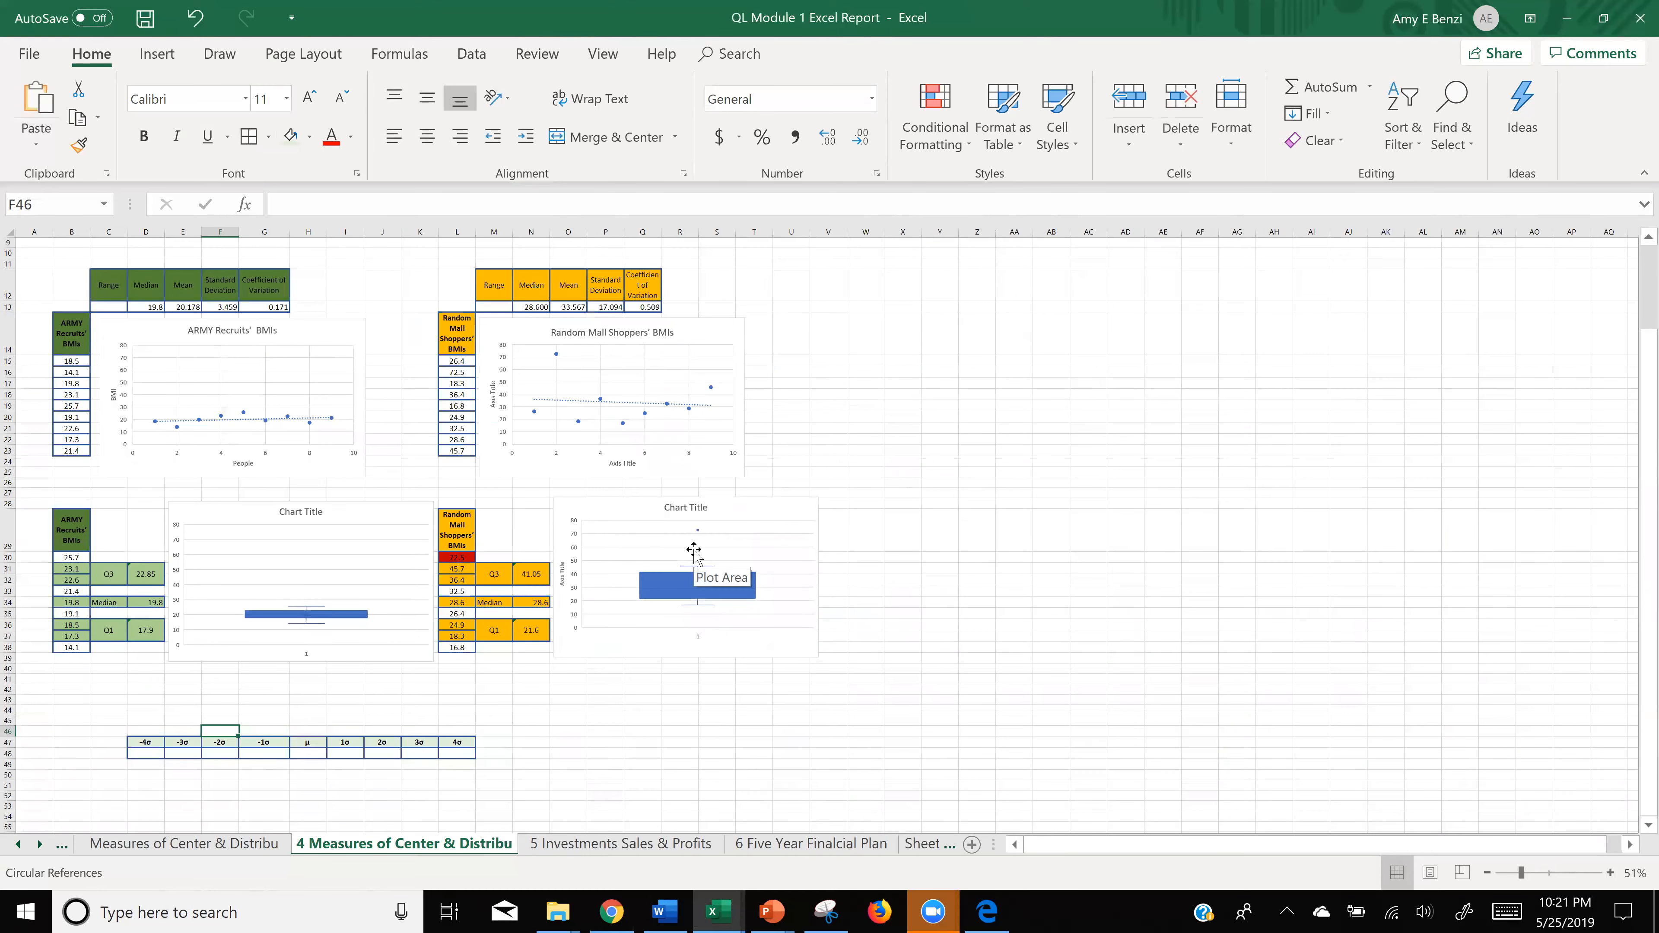
pyautogui.scroll(1, 694, 552)
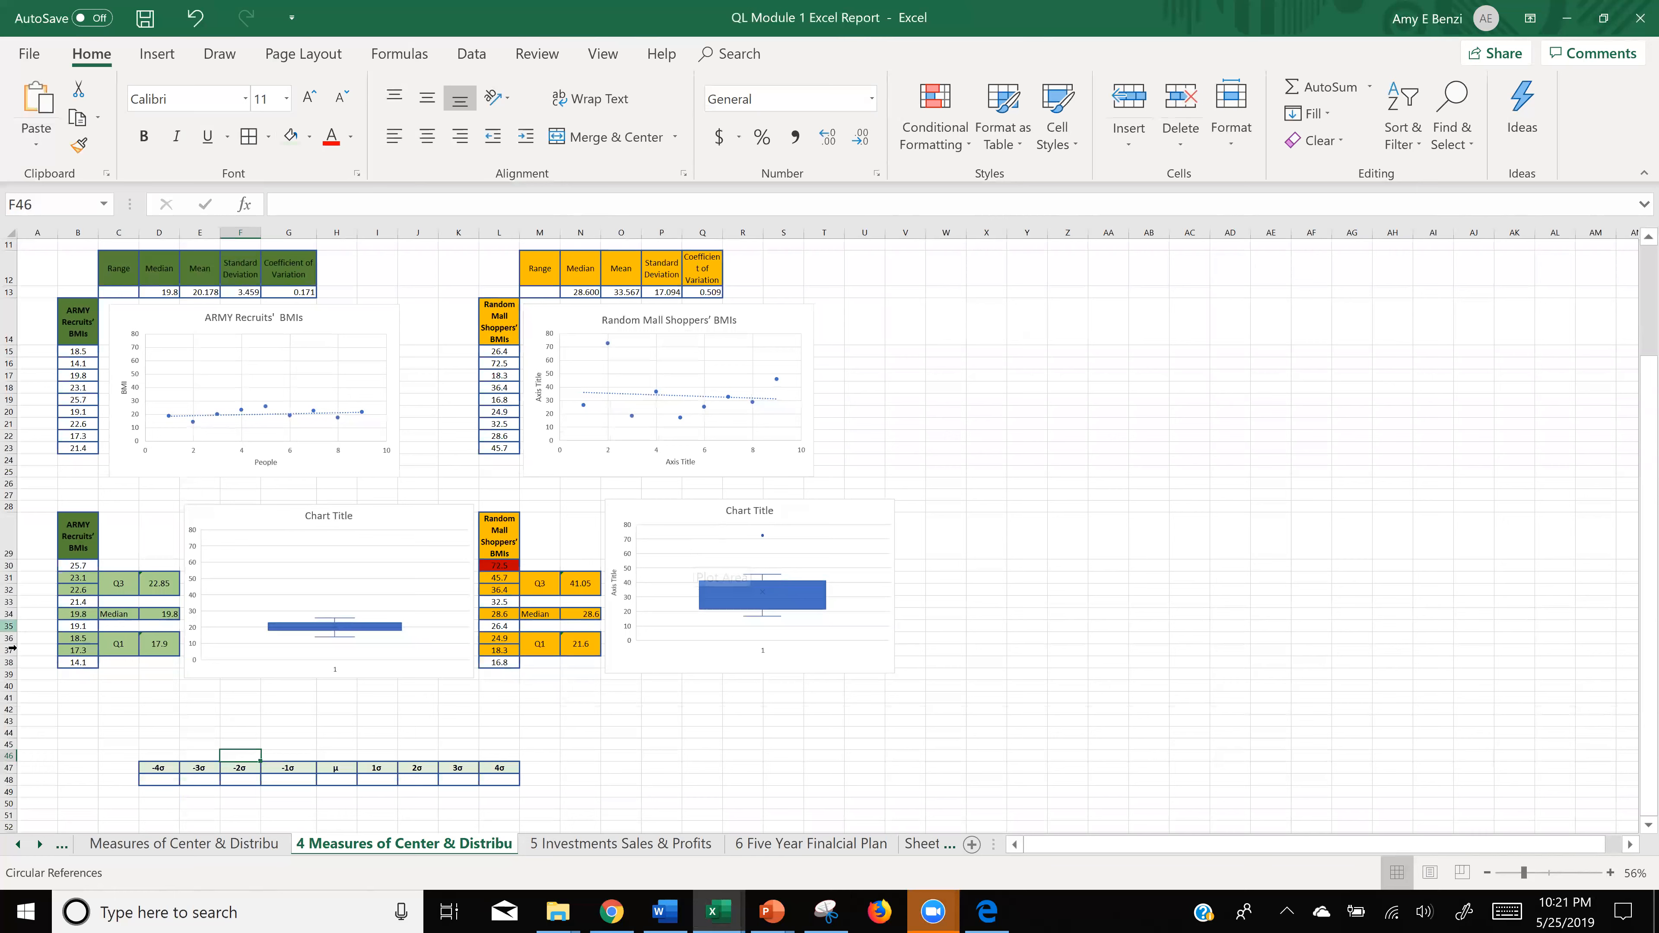
pyautogui.click(347, 779)
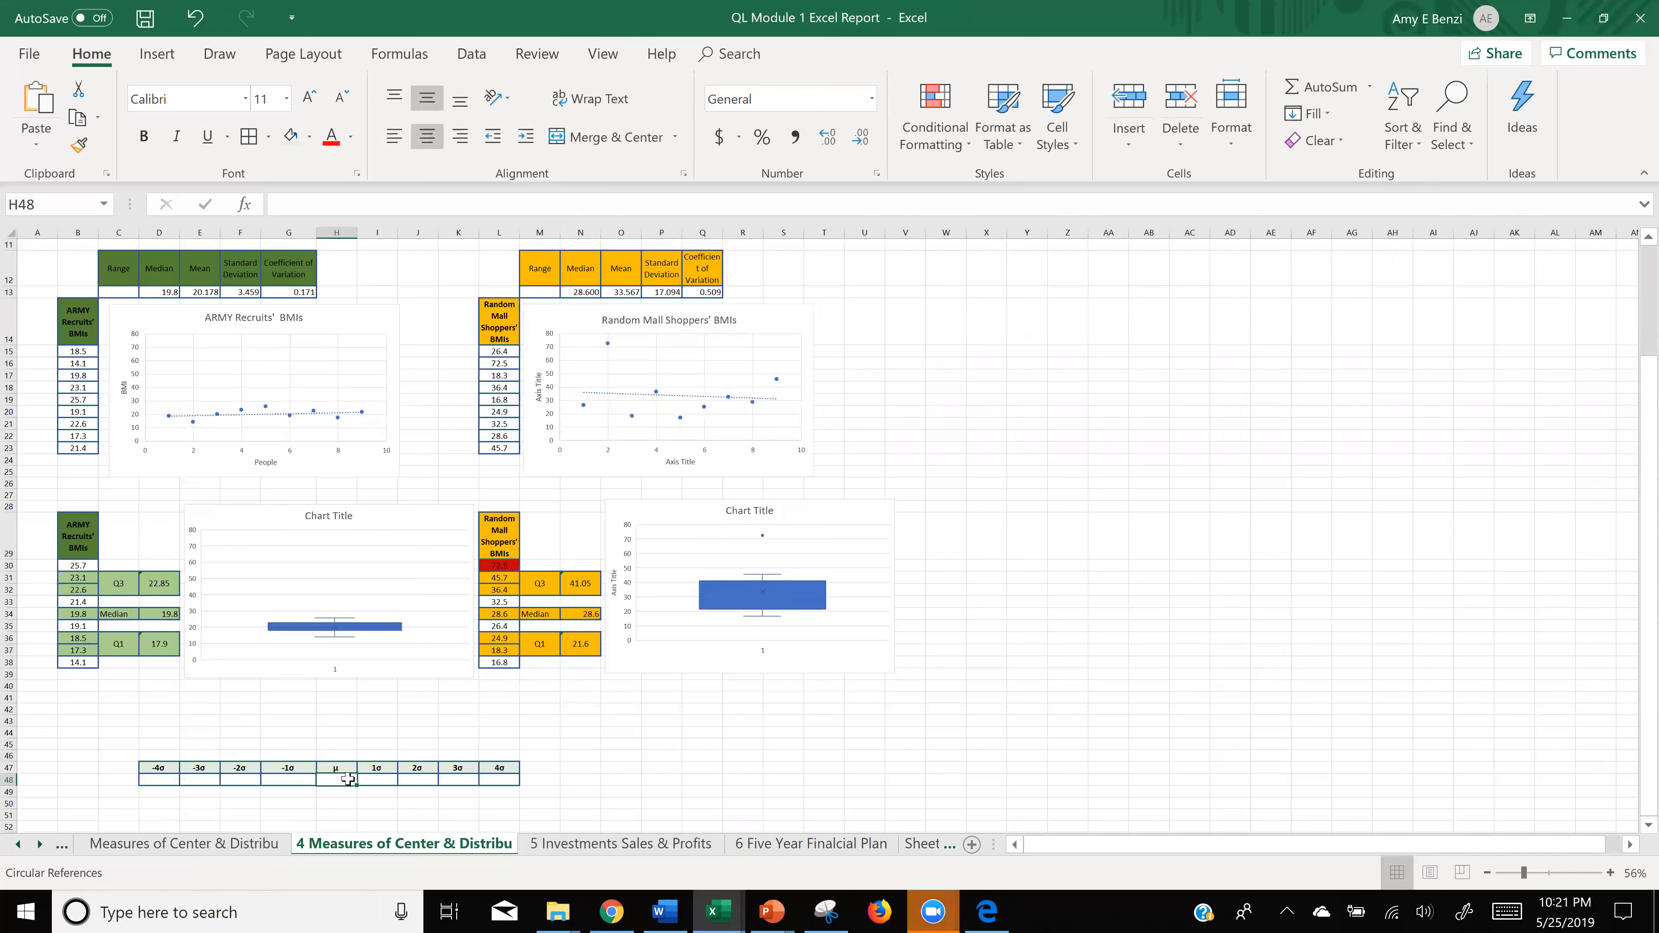
pyautogui.write('=')
pyautogui.click(201, 290)
pyautogui.press('Return')
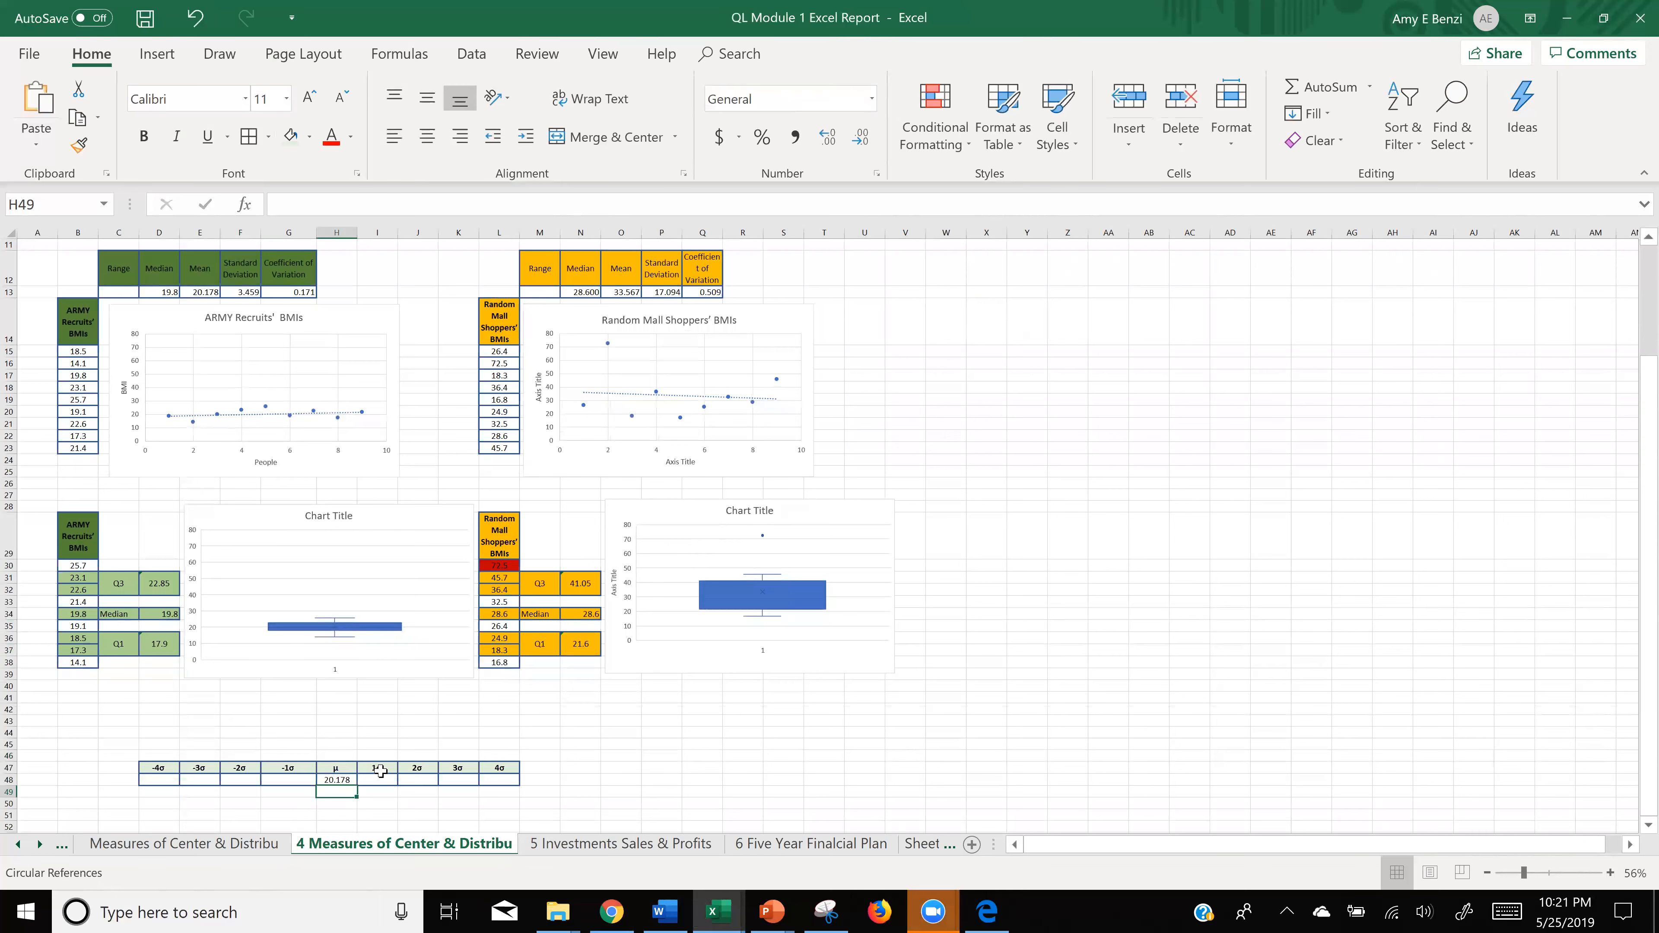
pyautogui.click(371, 779)
pyautogui.write('=')
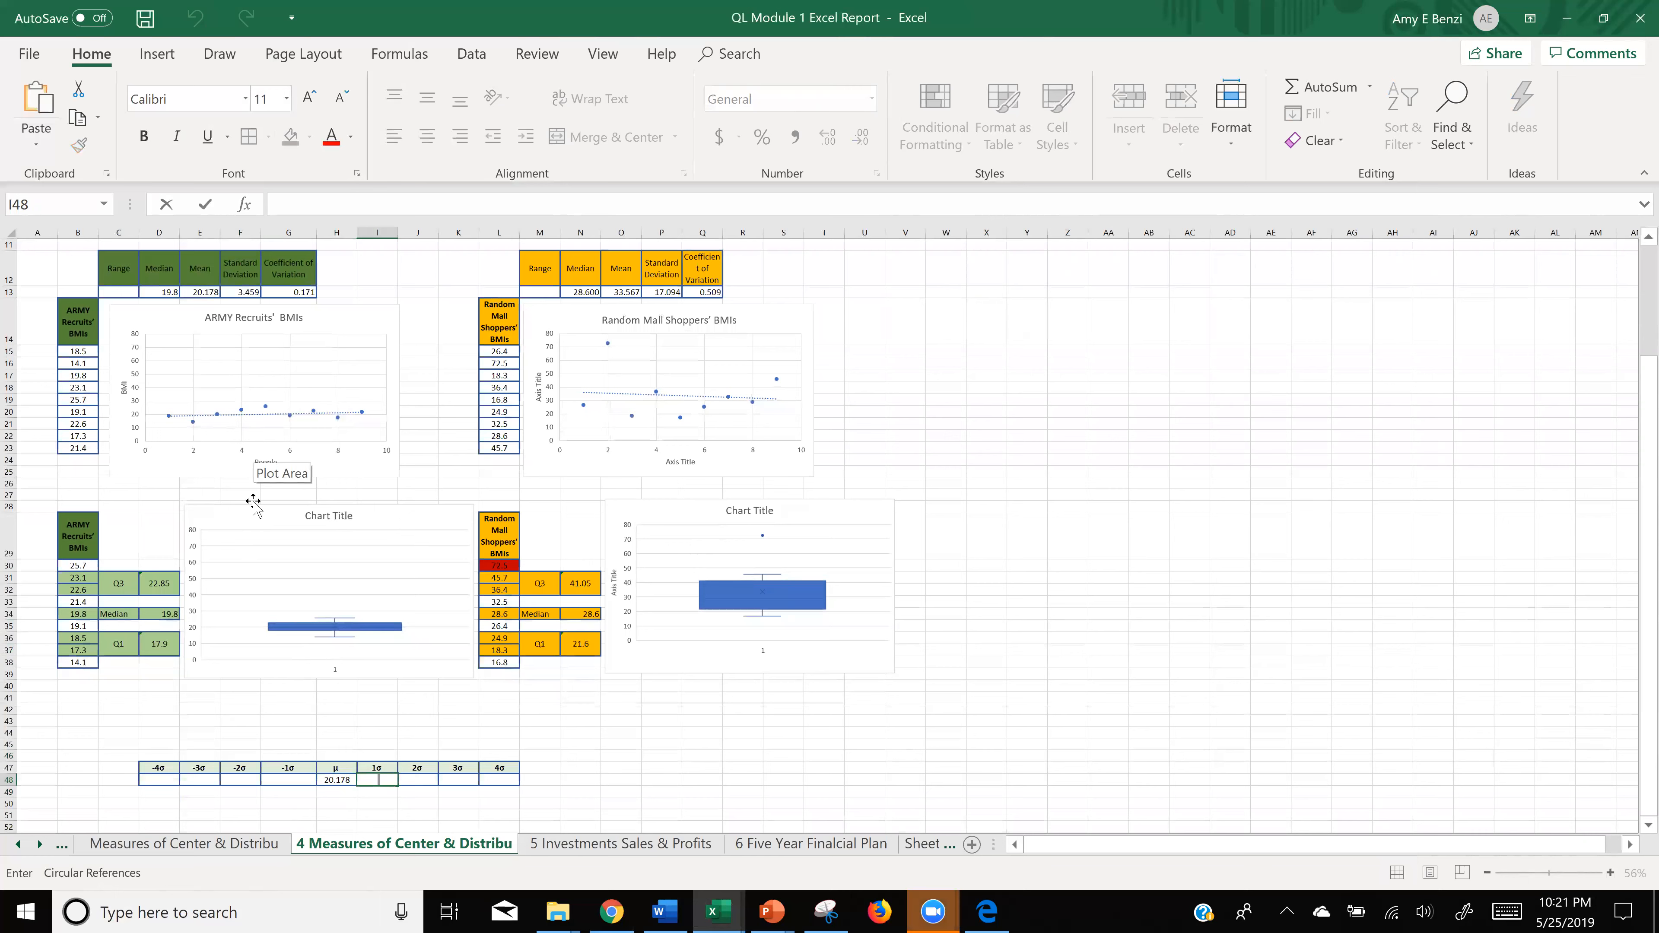
pyautogui.click(204, 292)
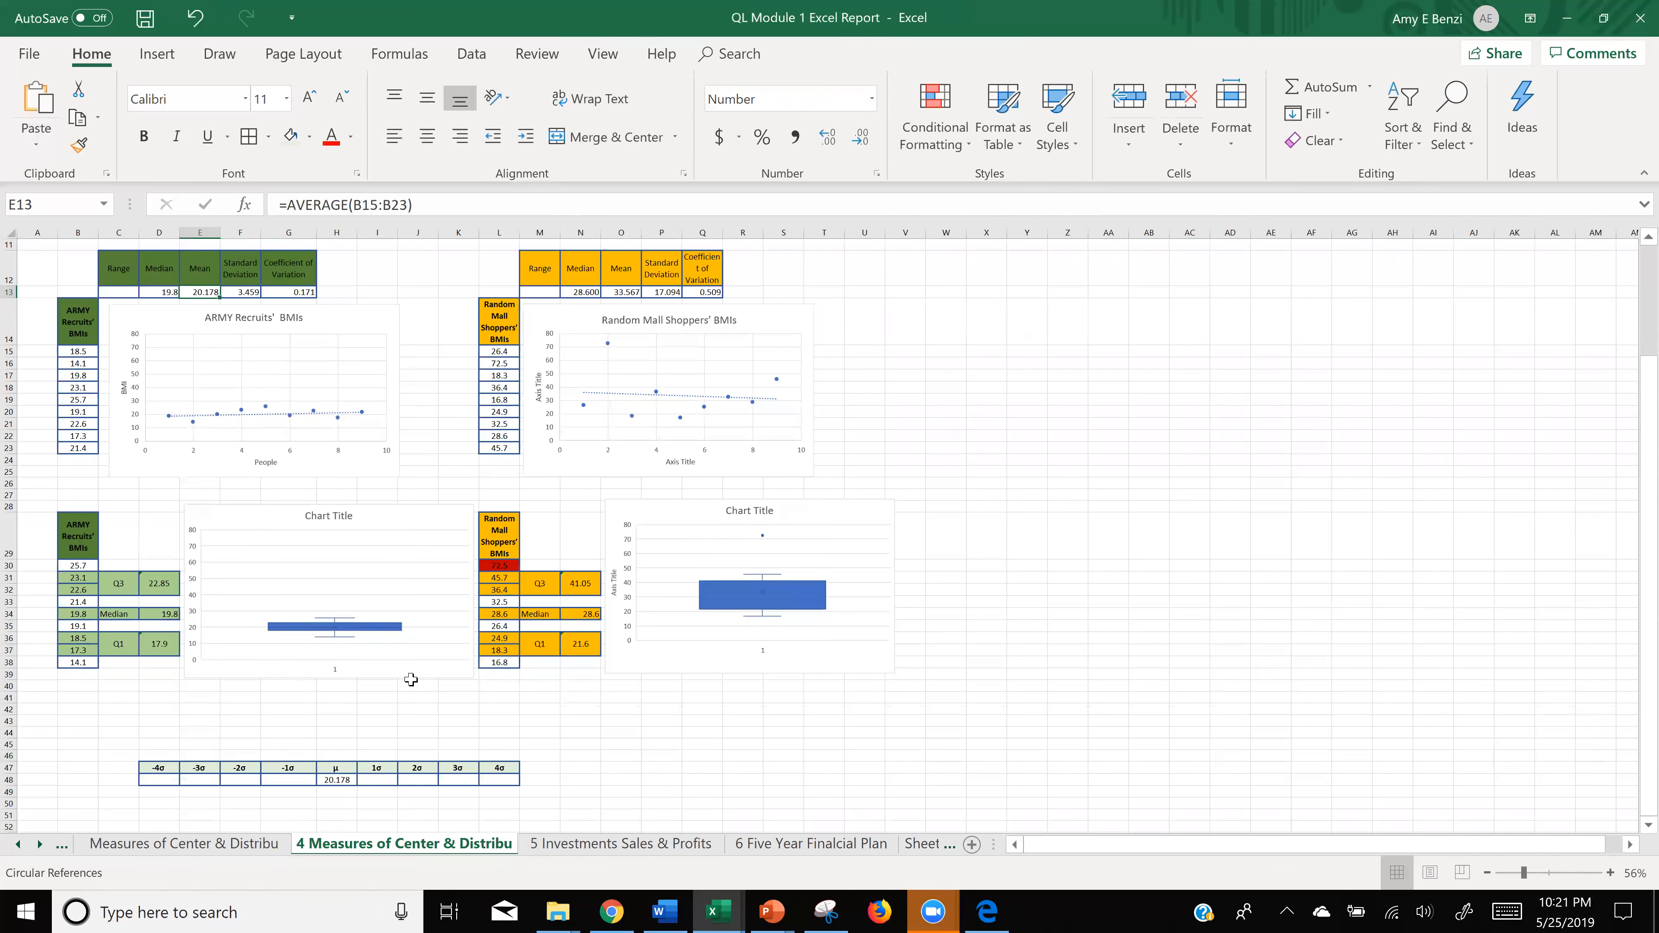
# - Calculate the 1σ value in I48 with the formula =E13+F13, adding the standard deviation to the mean
pyautogui.doubleClick(376, 780)
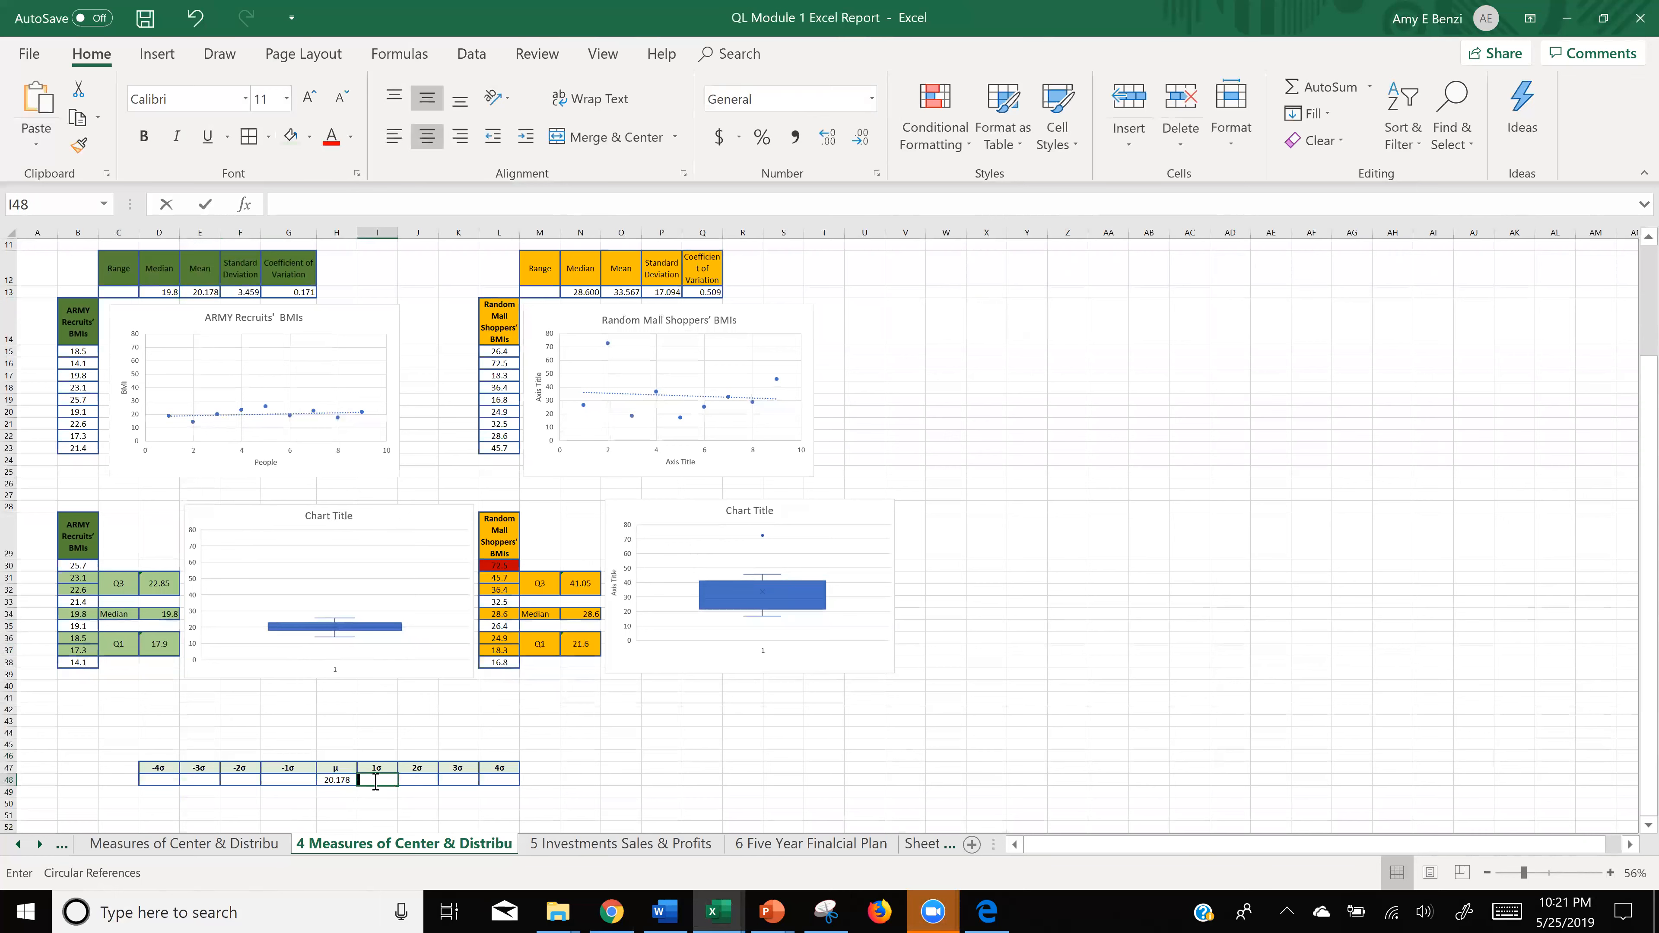
pyautogui.write('=')
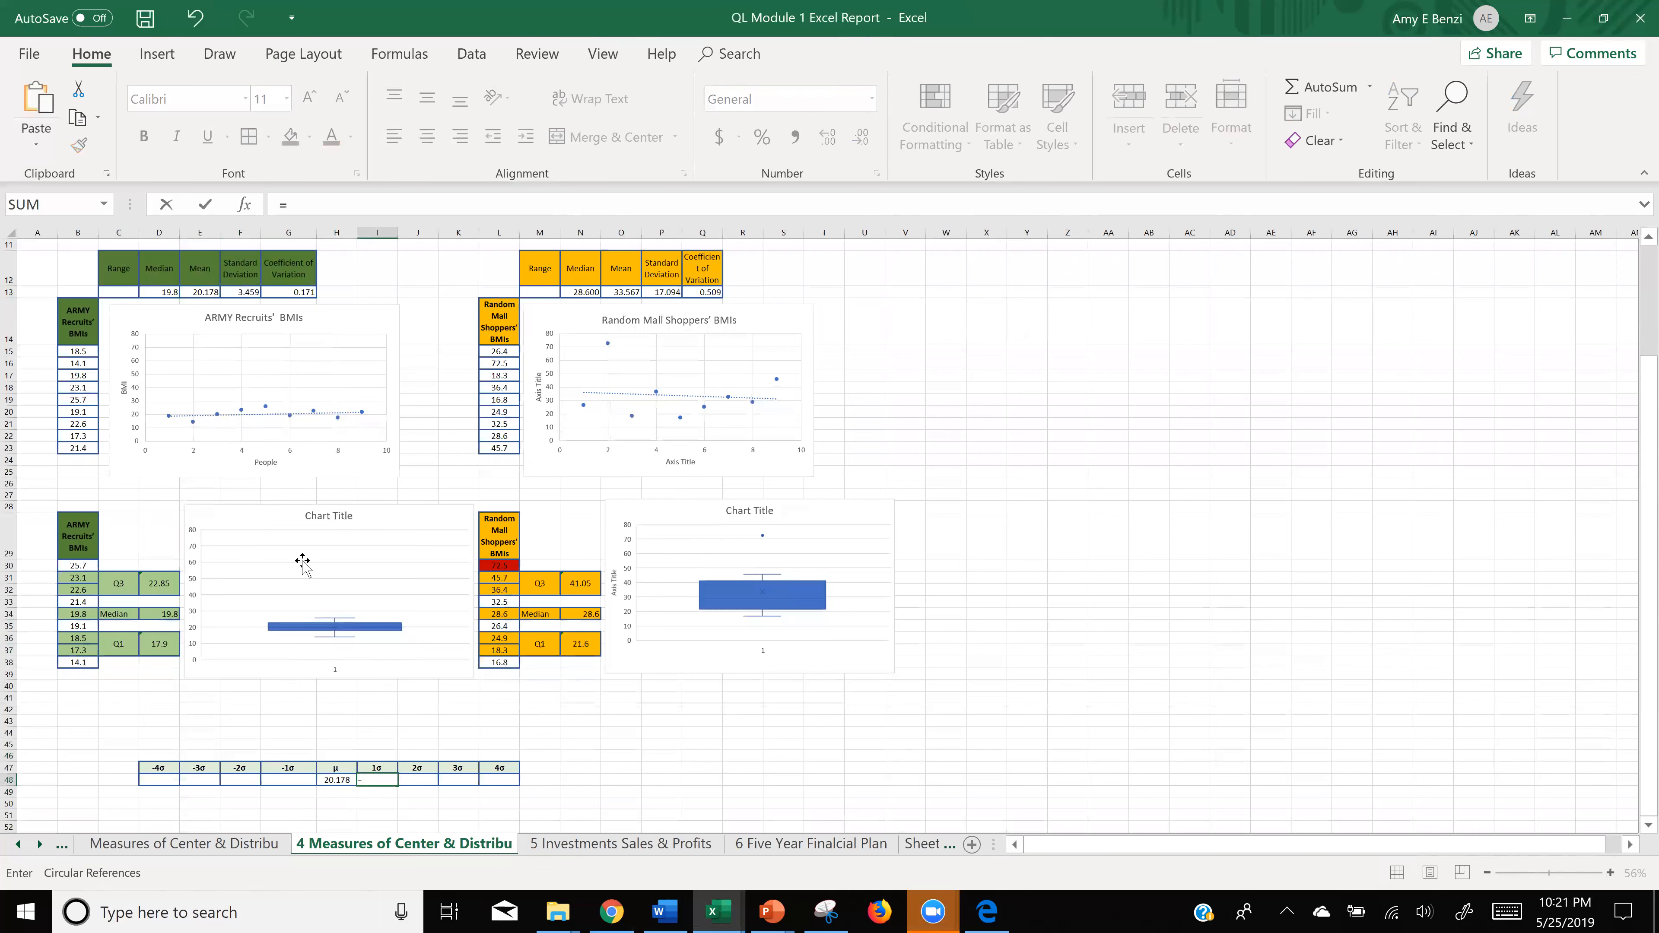
pyautogui.click(209, 293)
pyautogui.write('+')
pyautogui.click(251, 293)
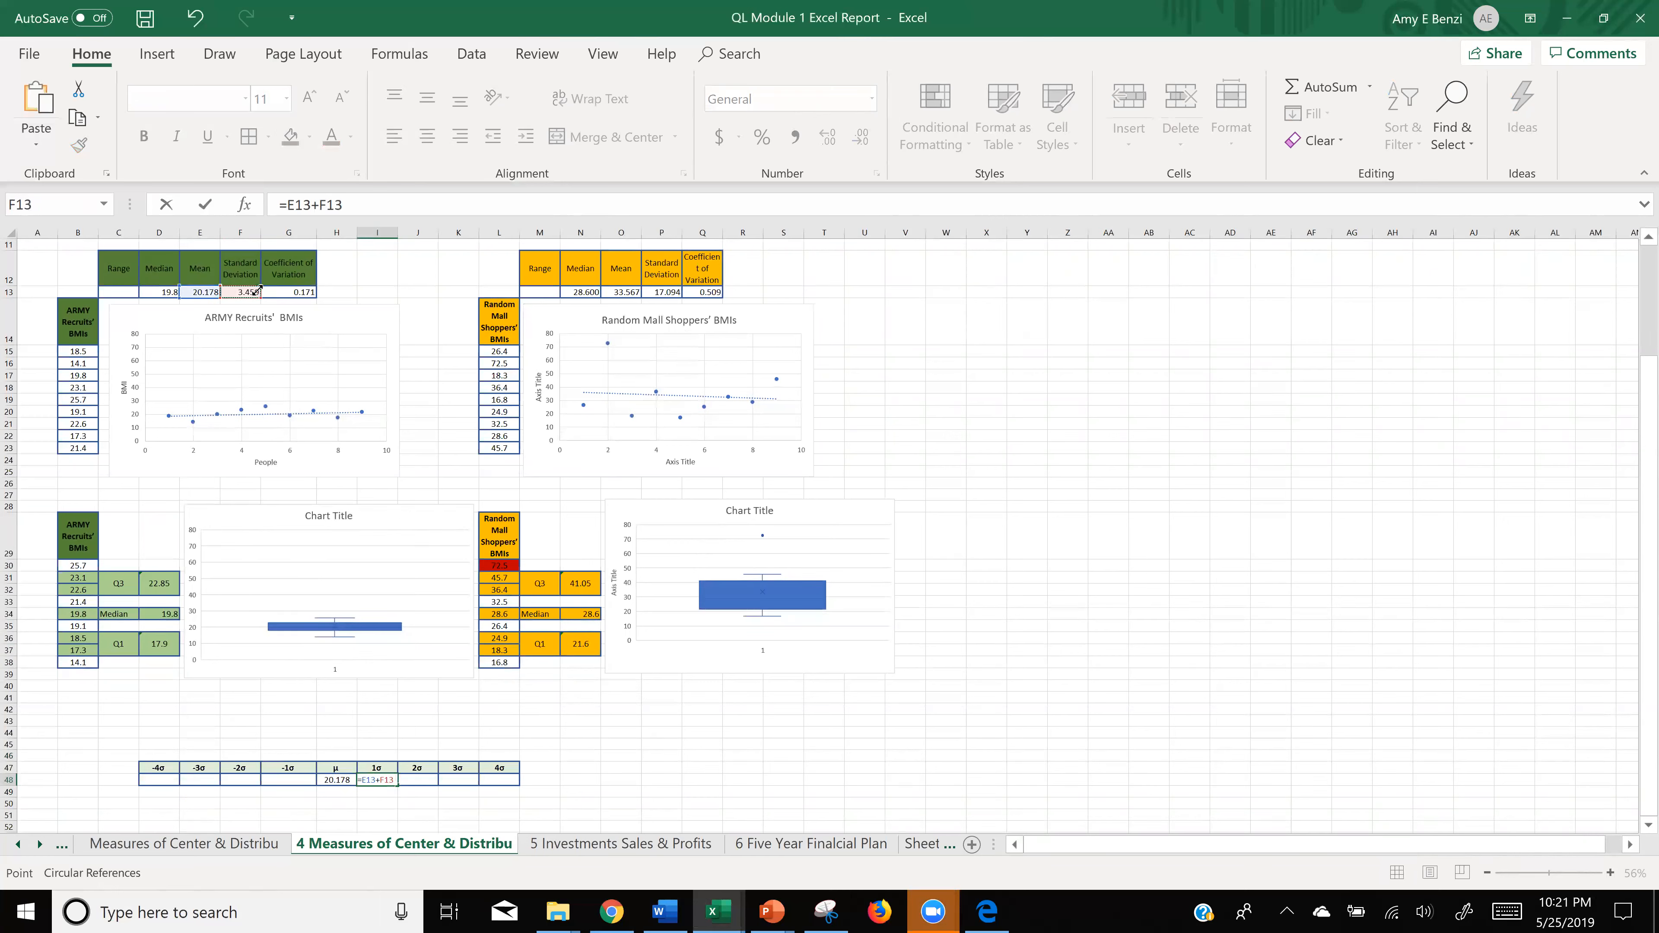
pyautogui.press('Return')
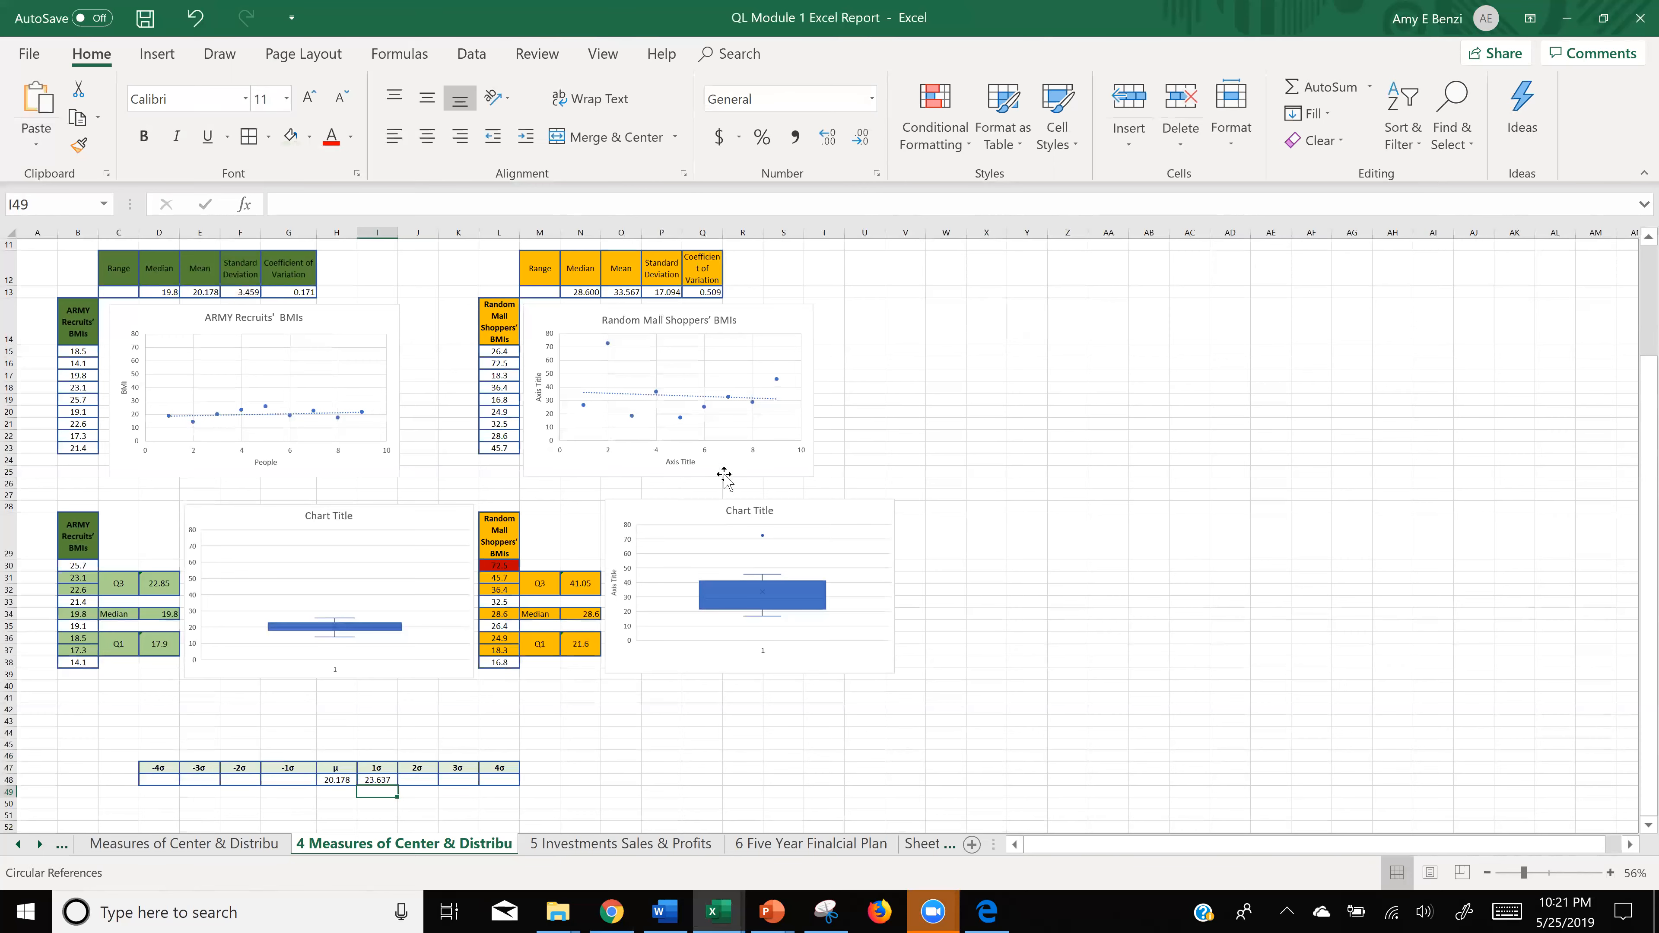
# - Make the mean reference in the 1σ formula in I48 absolute, as $E$13
pyautogui.scroll(6, 938, 542)
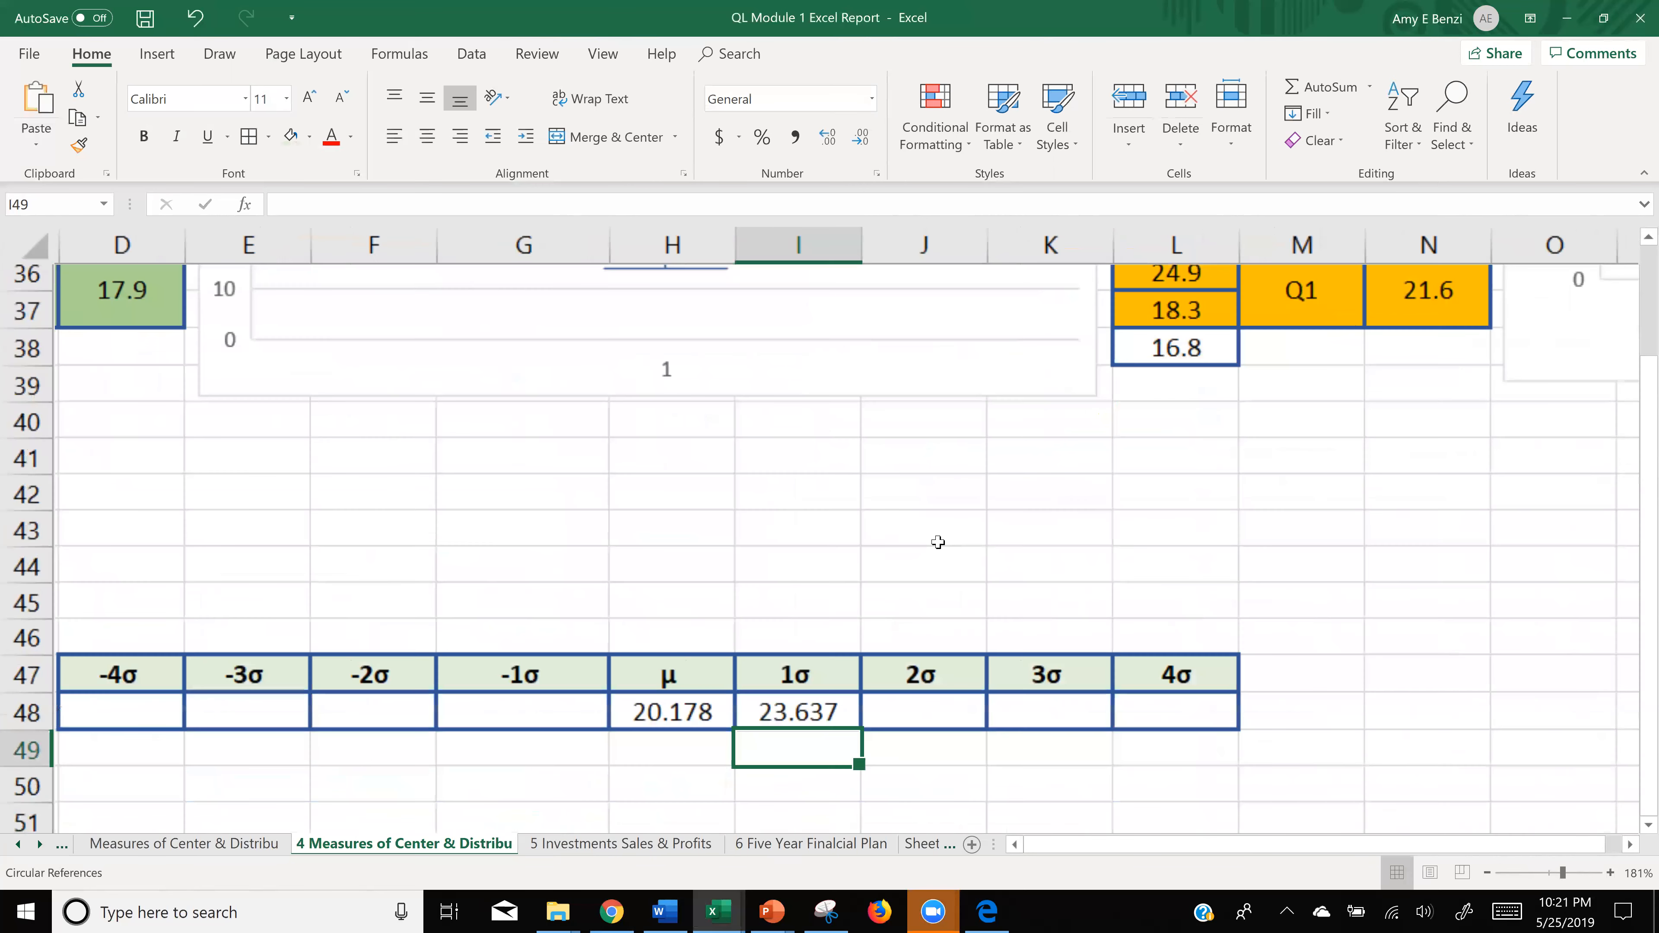
pyautogui.scroll(2, 944, 542)
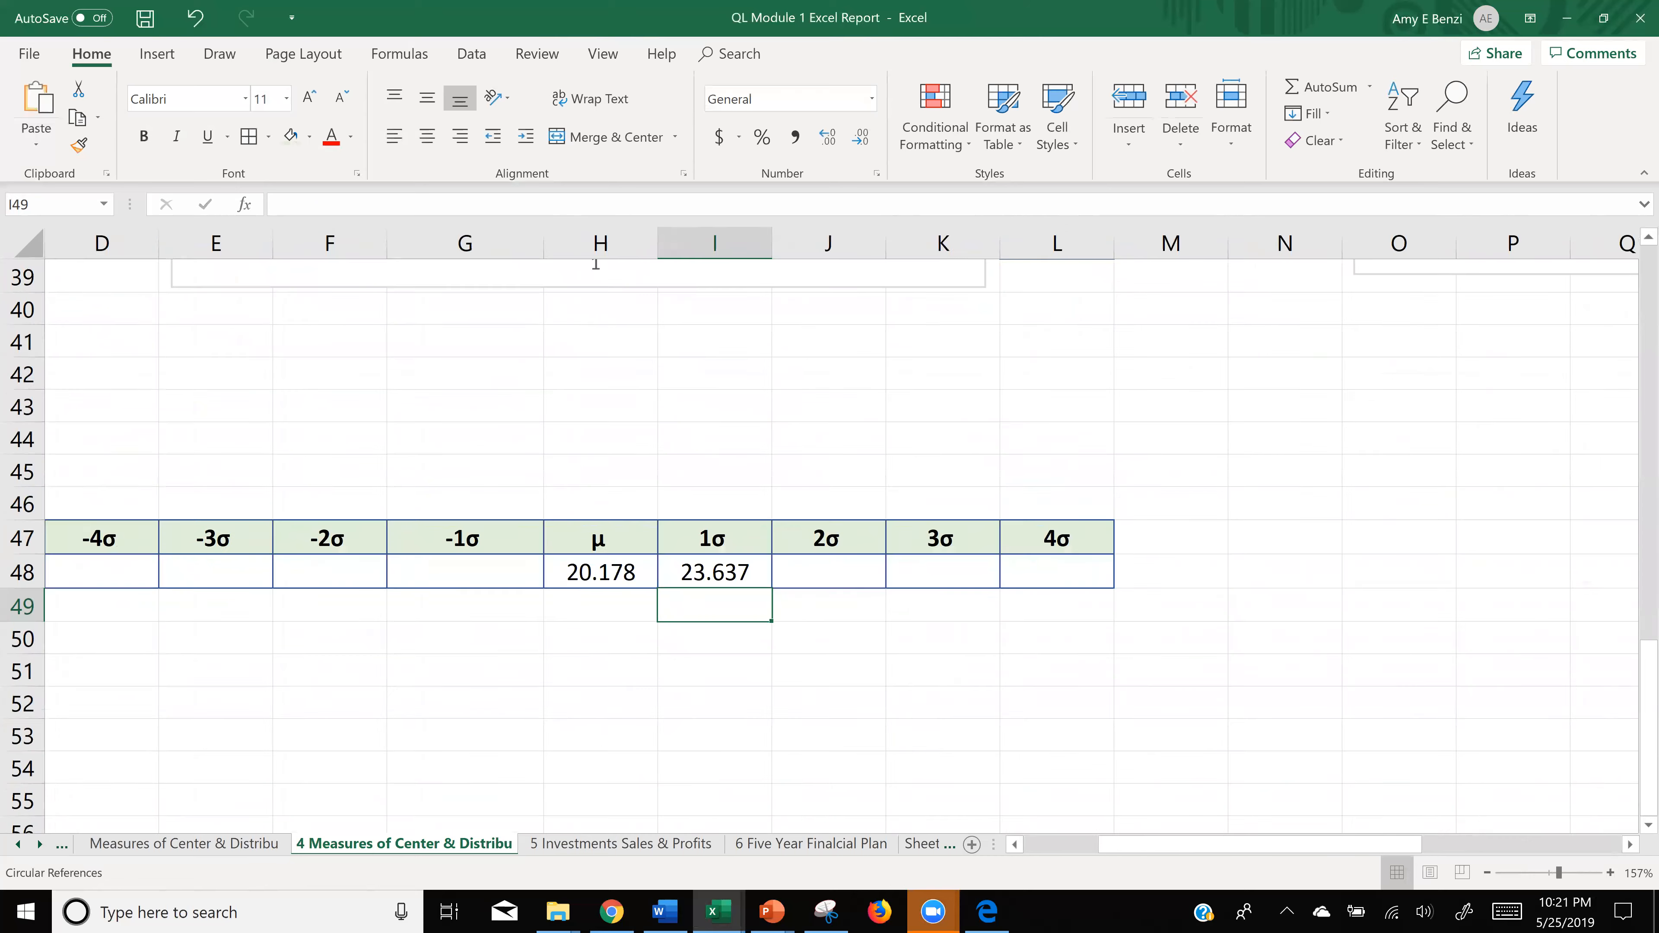
pyautogui.scroll(-1, 999, 684)
pyautogui.hscroll(-2, 900, 611)
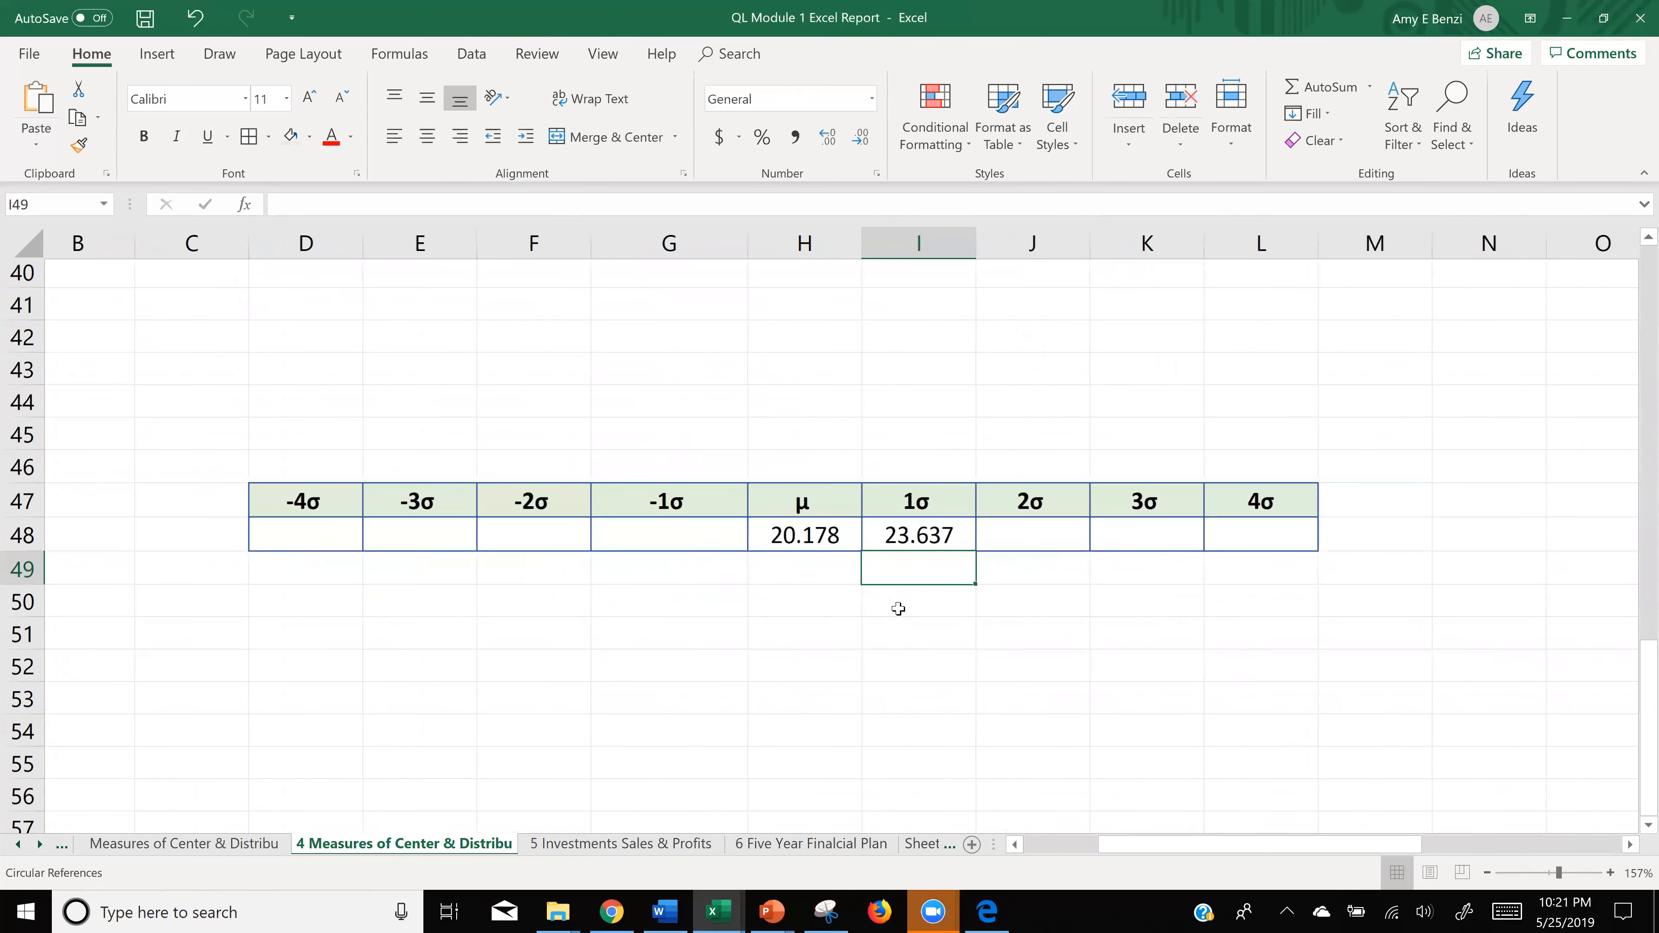
pyautogui.doubleClick(923, 541)
pyautogui.click(900, 539)
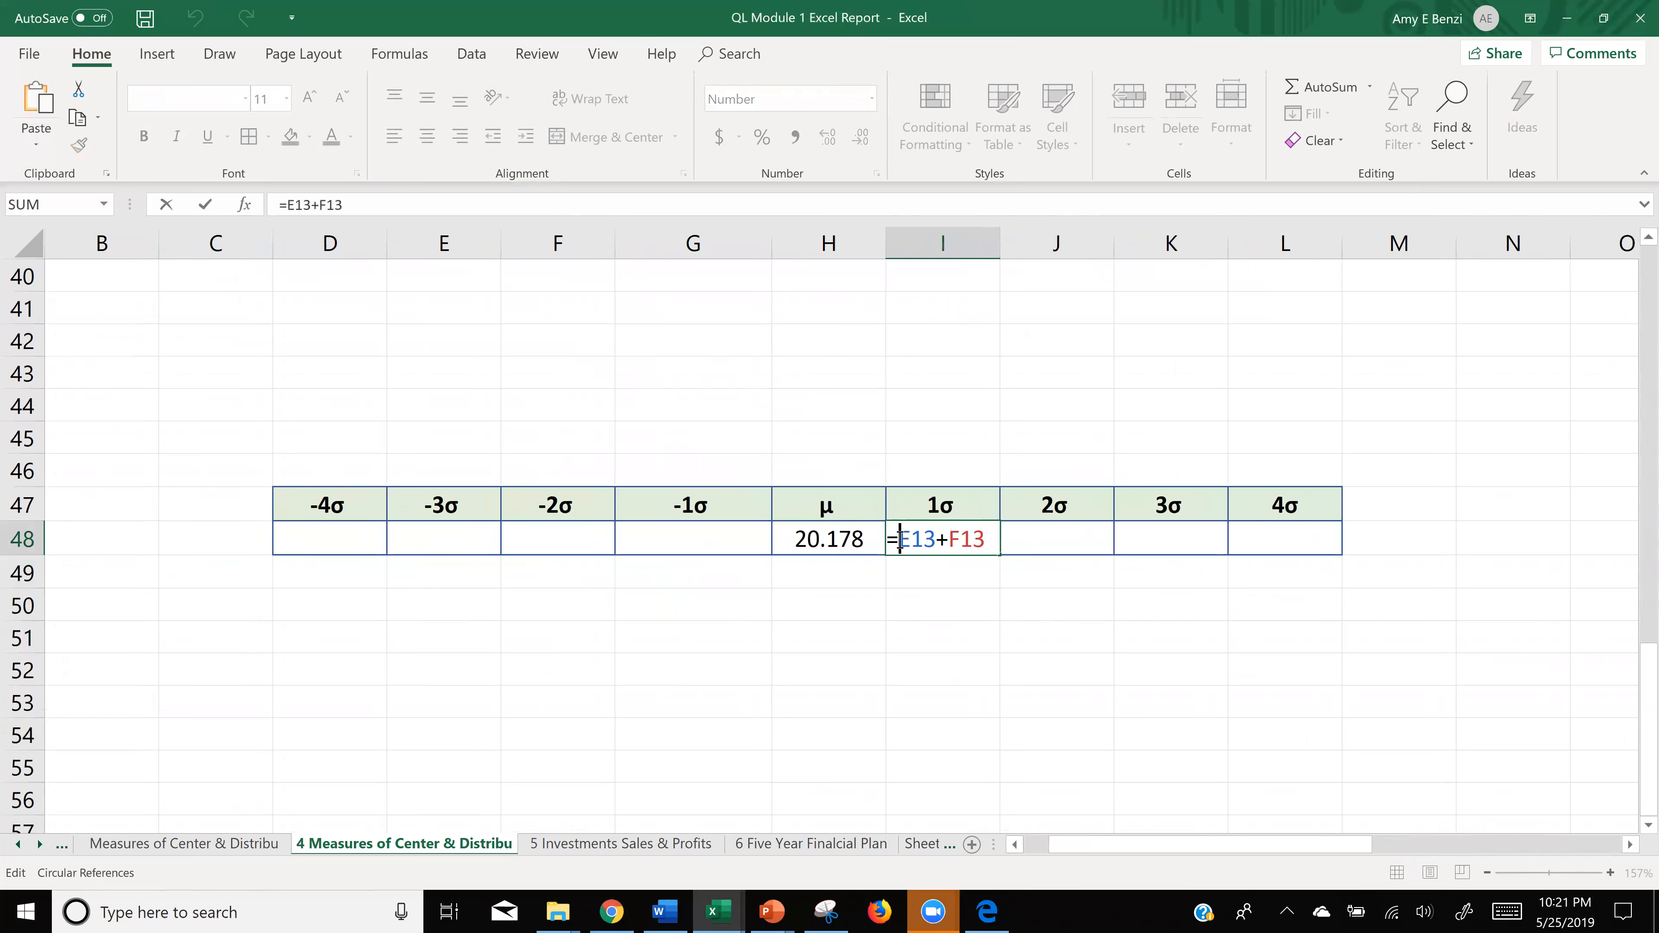
pyautogui.write('$')
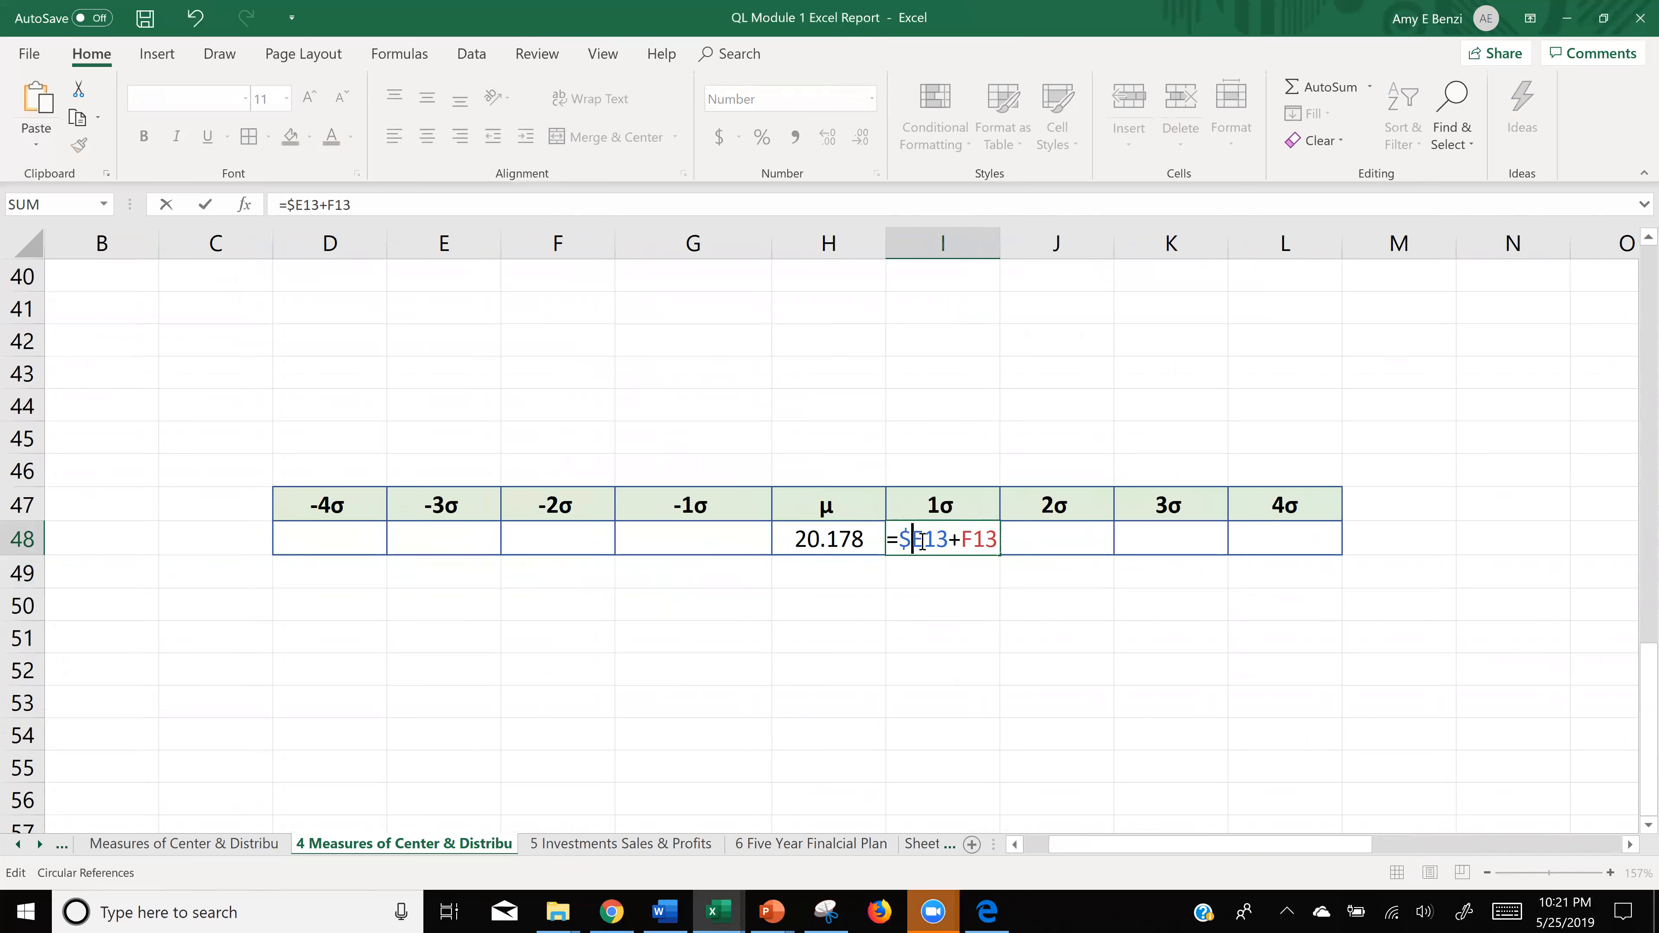
pyautogui.click(925, 540)
pyautogui.write('#')
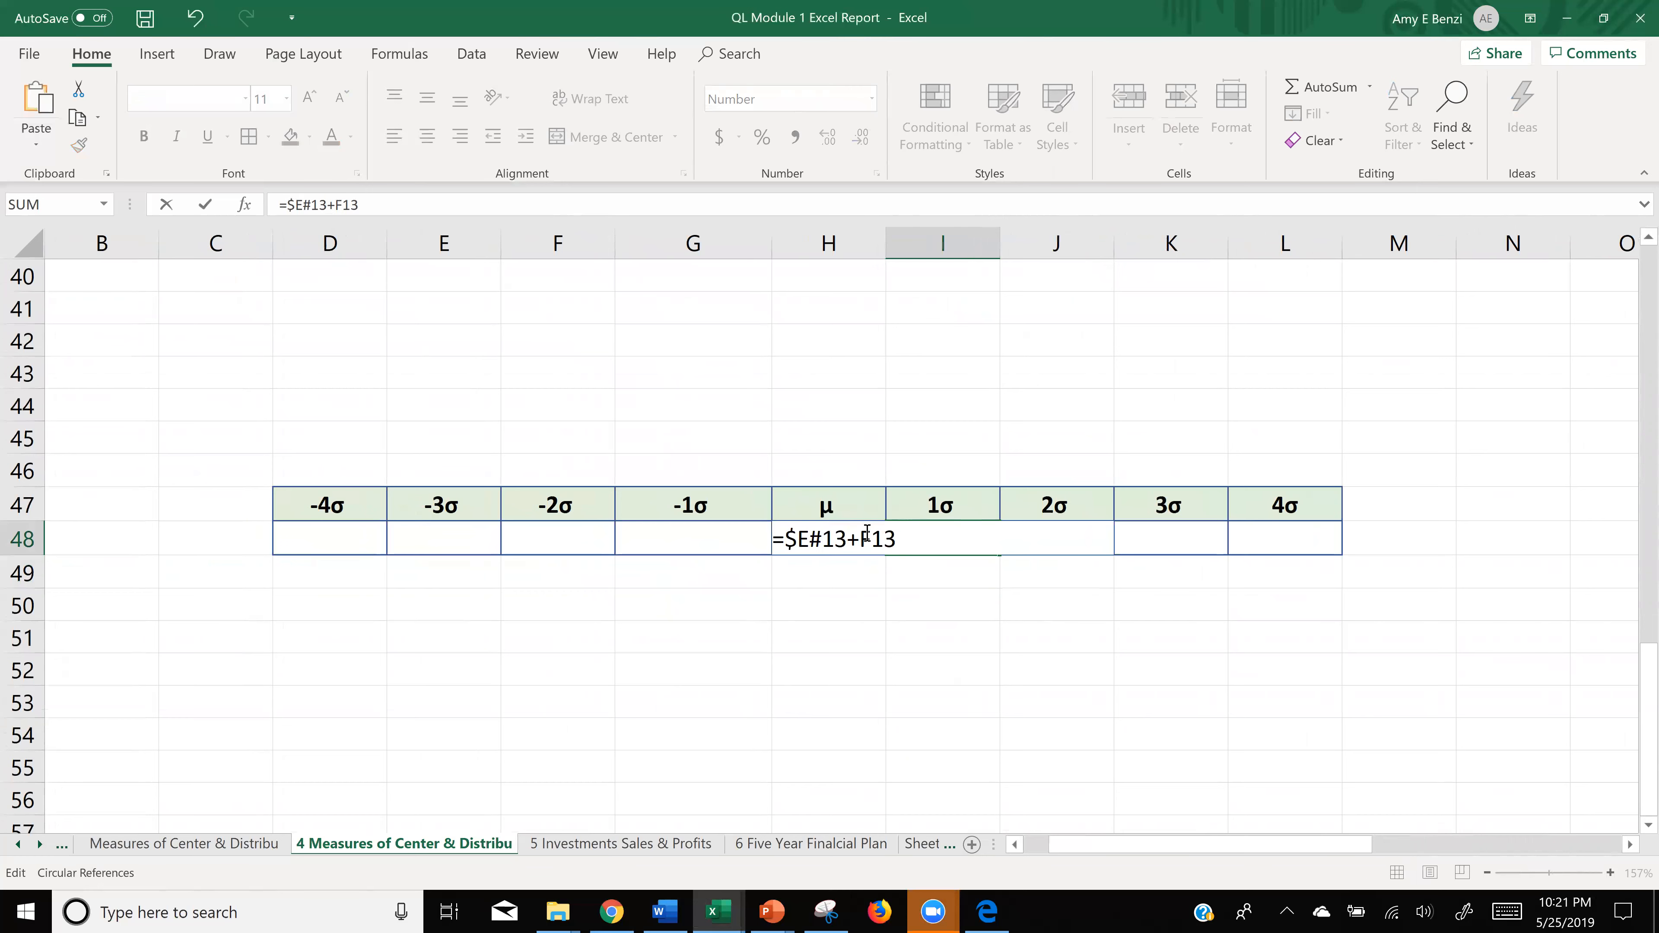
pyautogui.press('BackSpace')
pyautogui.write('$')
# - Make the standard deviation reference in I48 absolute as well, so the formula reads =$E$13+$F$13
pyautogui.click(860, 538)
pyautogui.write('$')
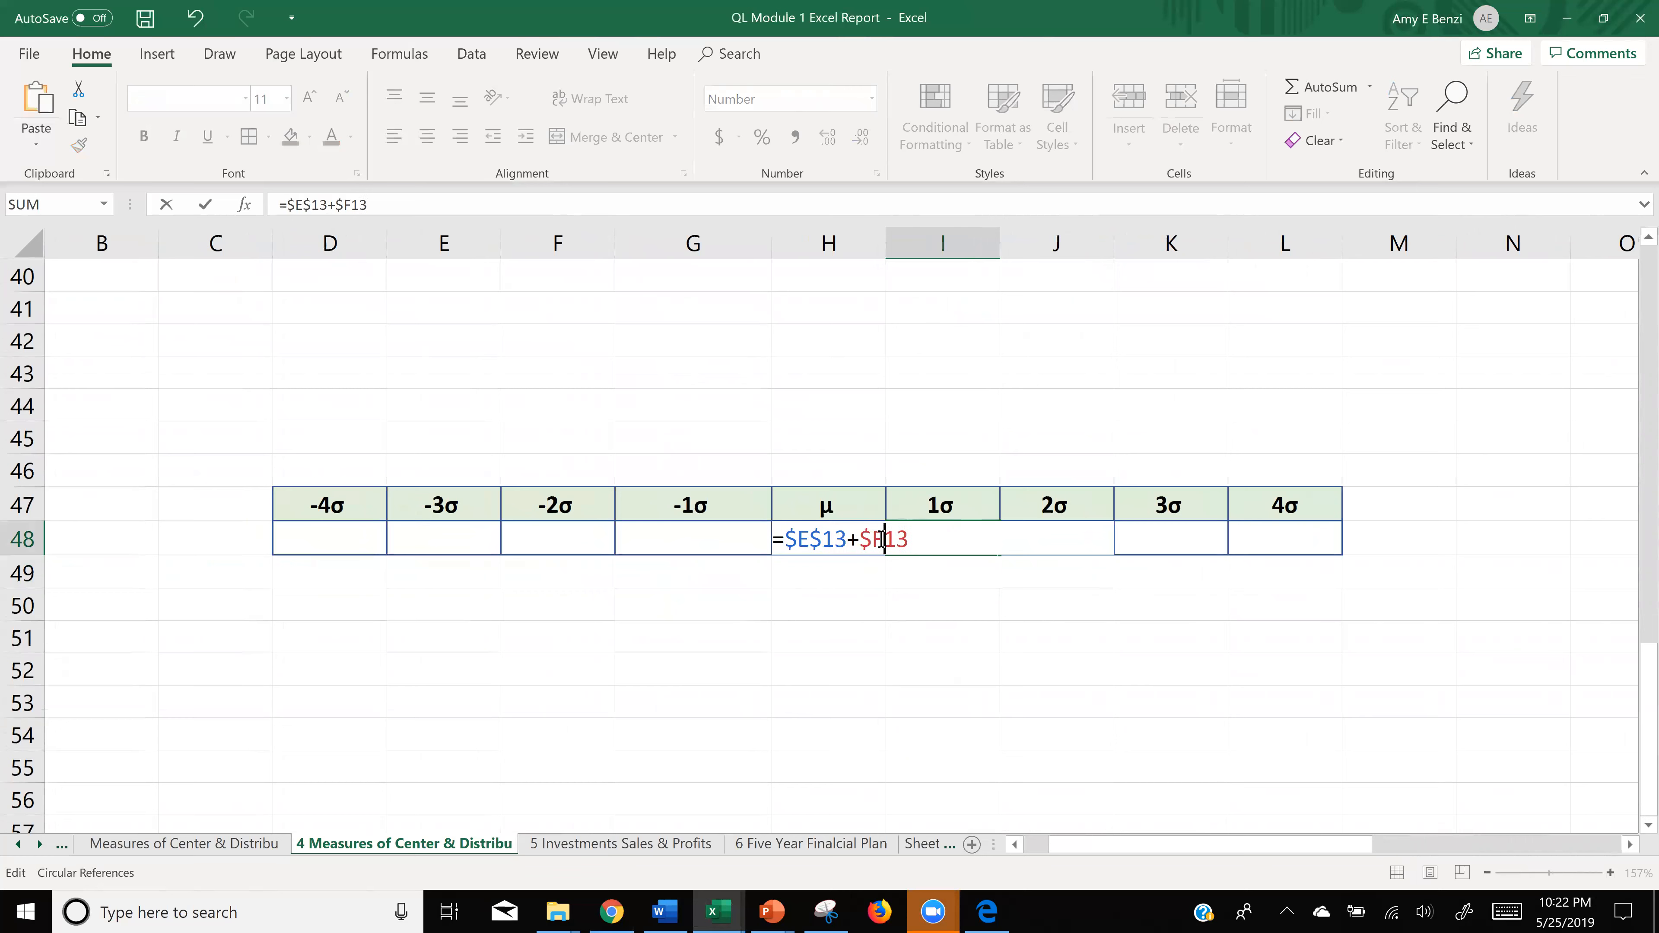
pyautogui.click(881, 538)
pyautogui.write('$')
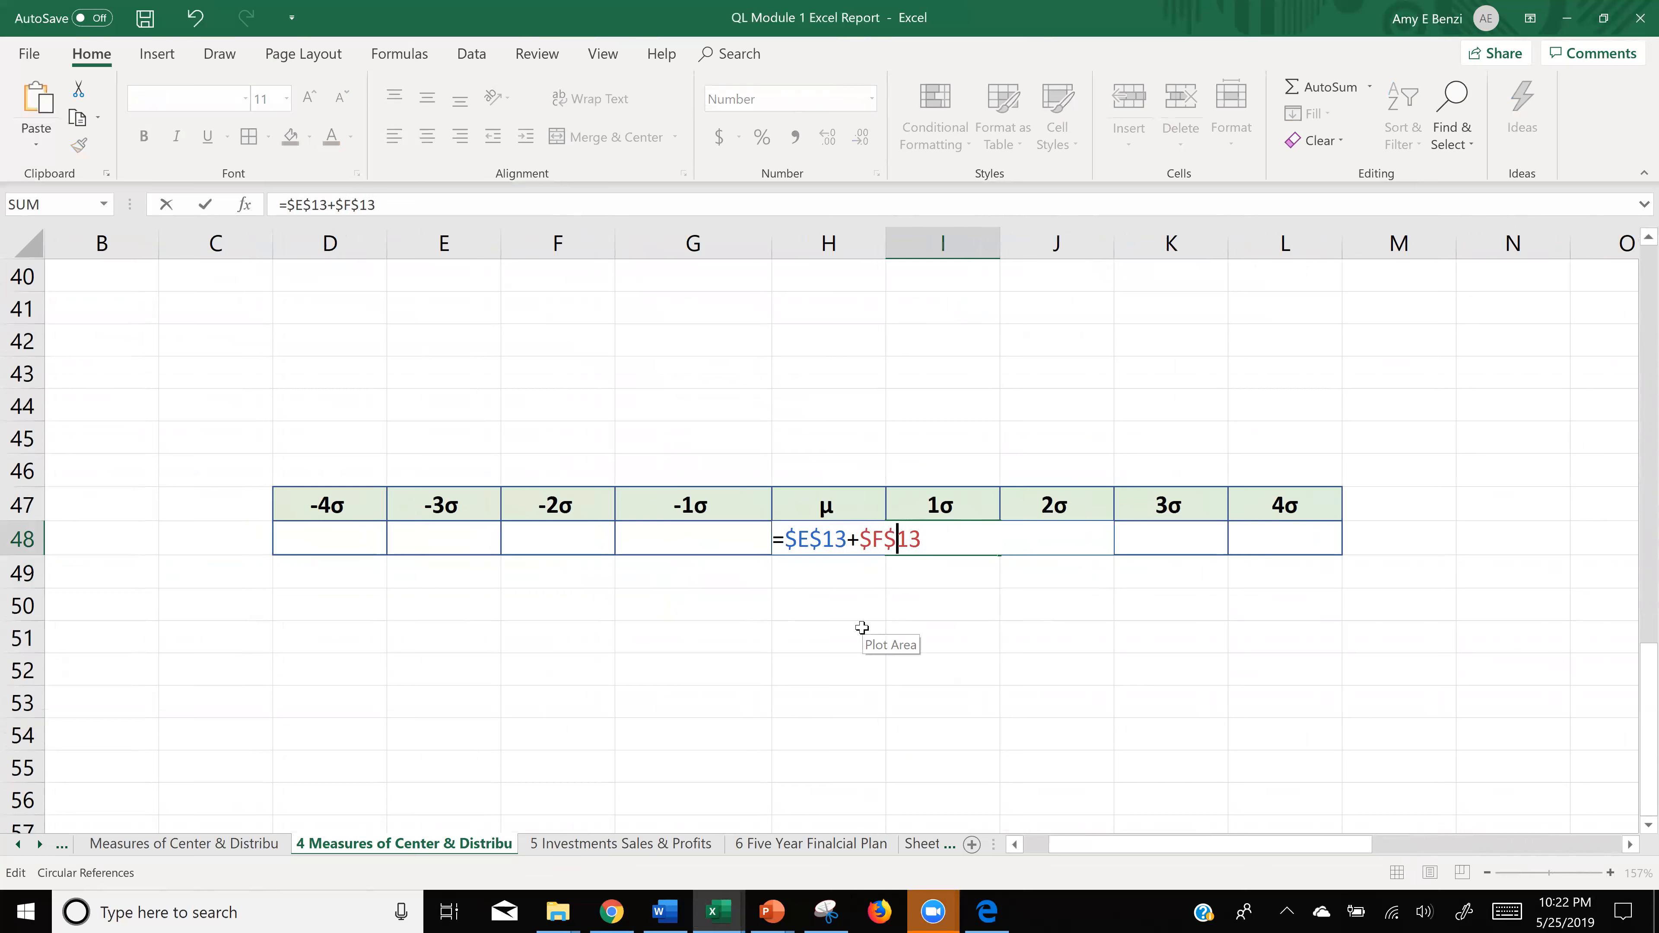
pyautogui.press('Return')
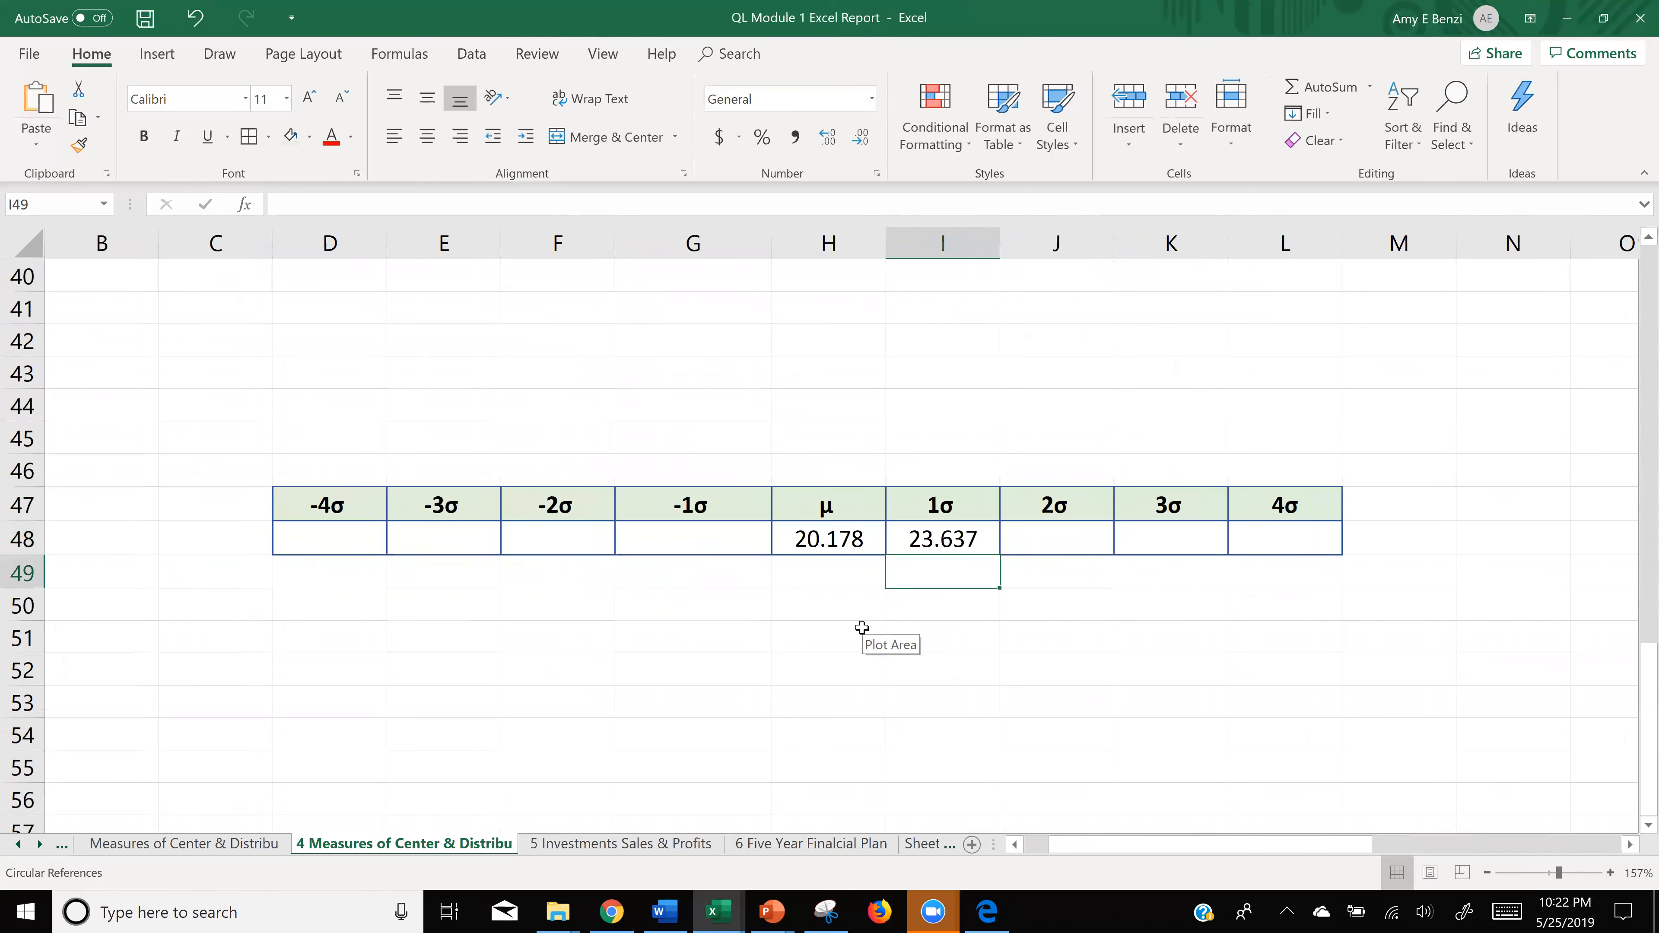
# - Fill the 1σ formula from I48 across to L48 and change the 2σ formula in J48 to =$E$13+2*$F$13
pyautogui.click(965, 539)
pyautogui.moveTo(999, 553); pyautogui.dragTo(1330, 547)
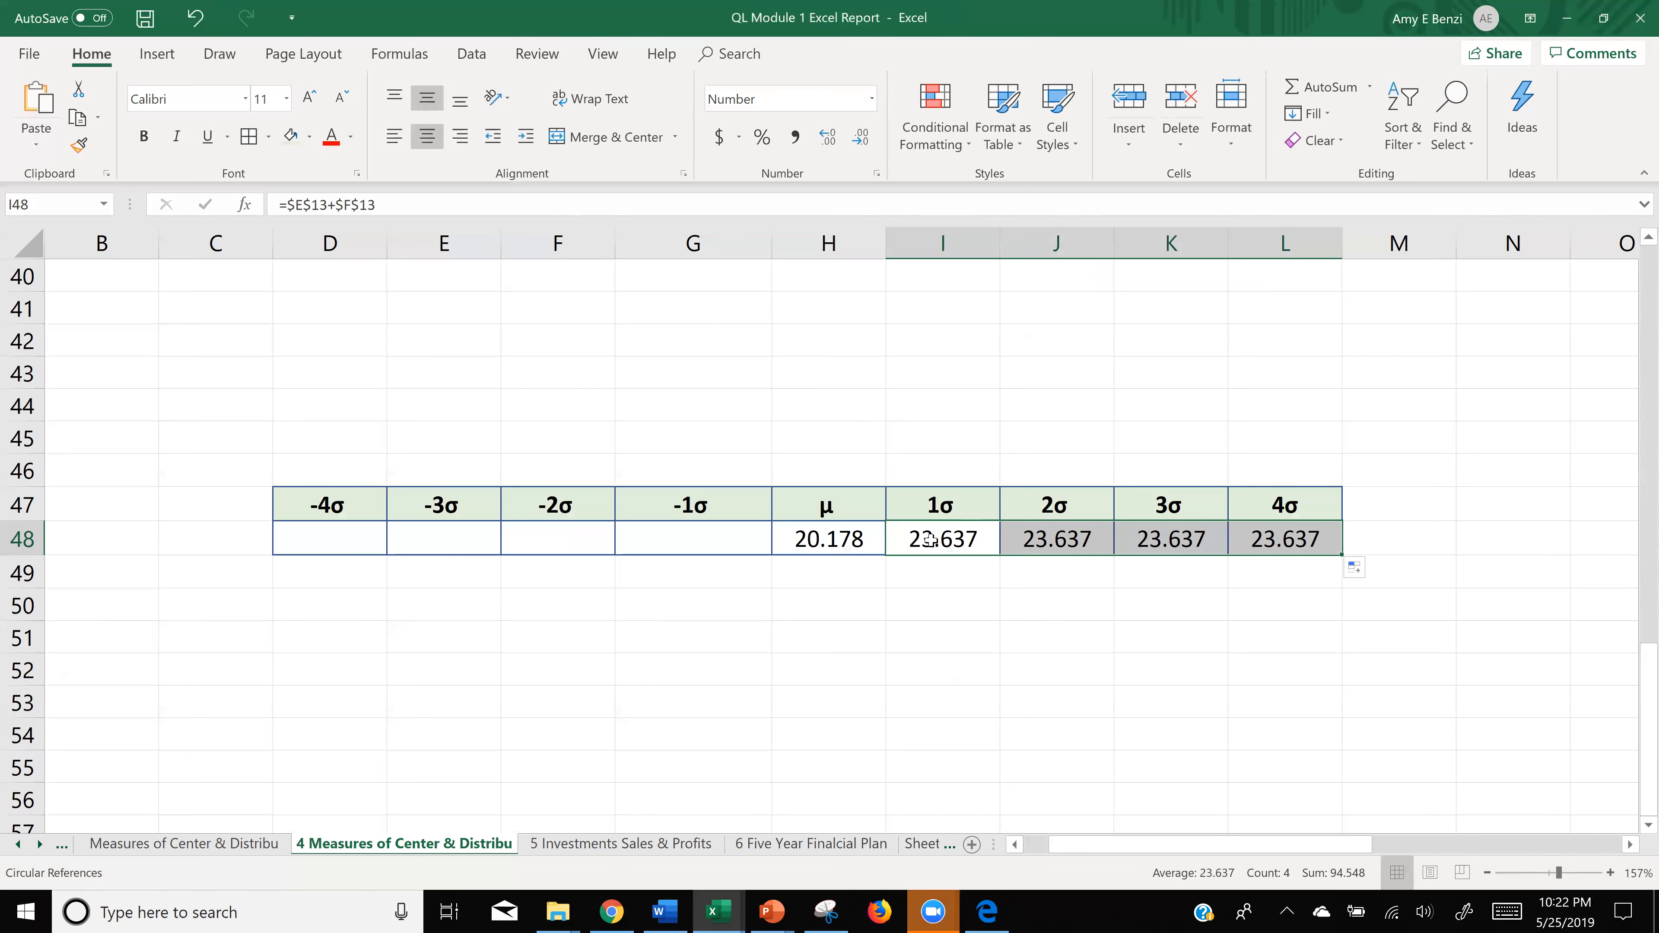
pyautogui.hotkey('ctrl', 'z')
pyautogui.press('F2')
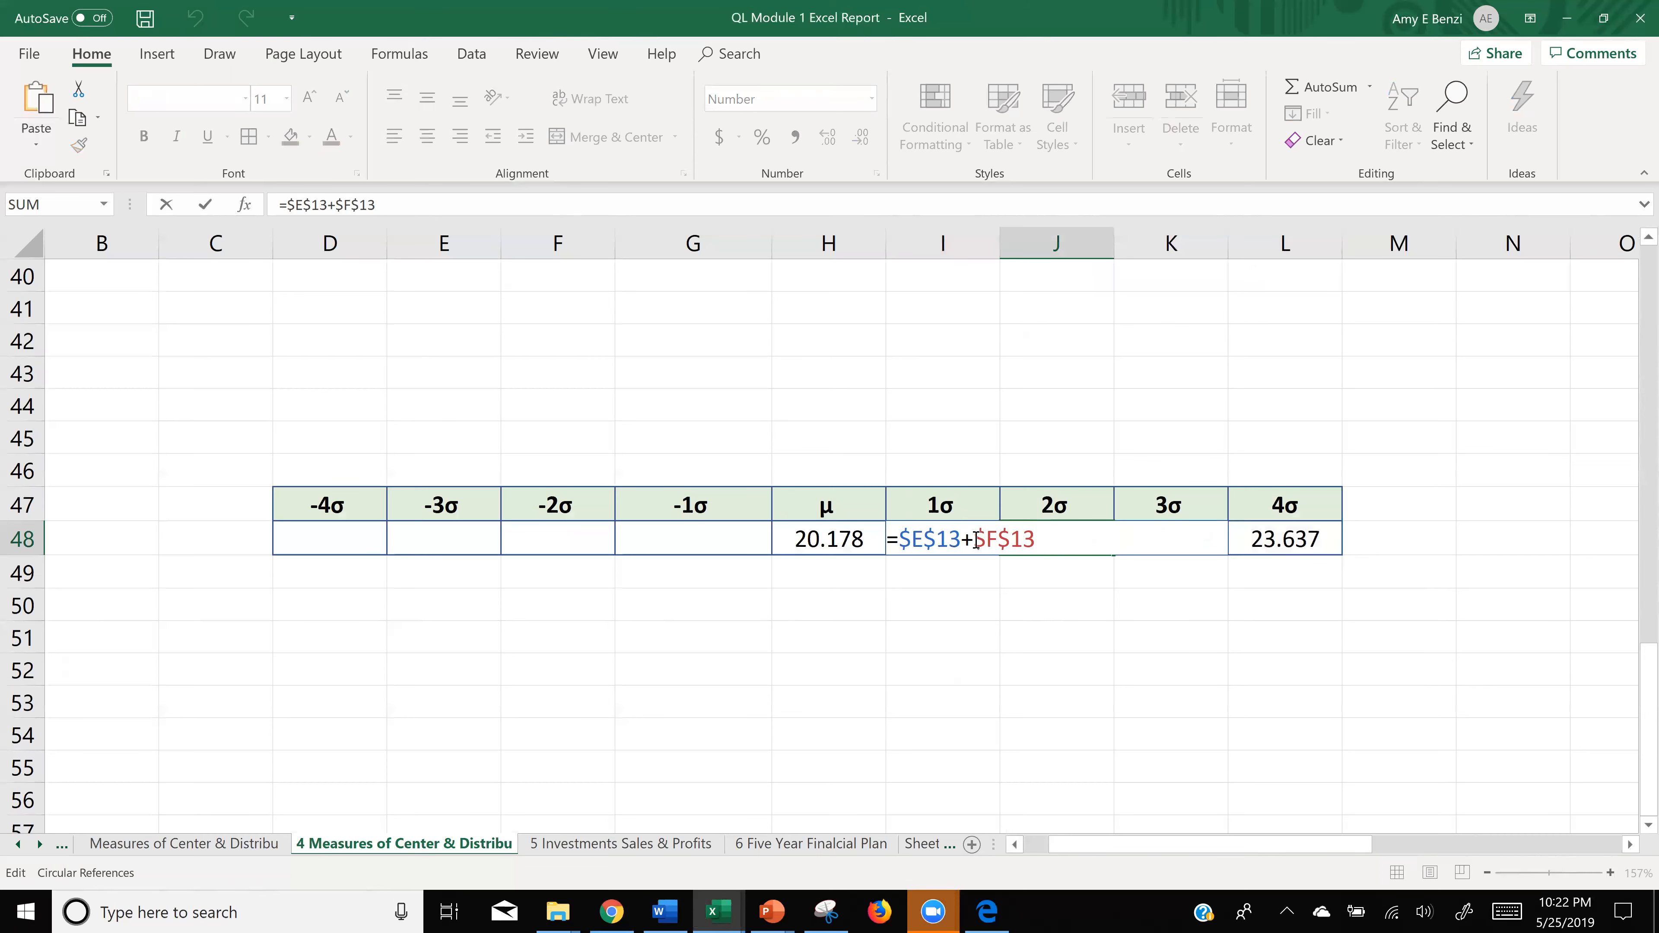
pyautogui.write('2*')
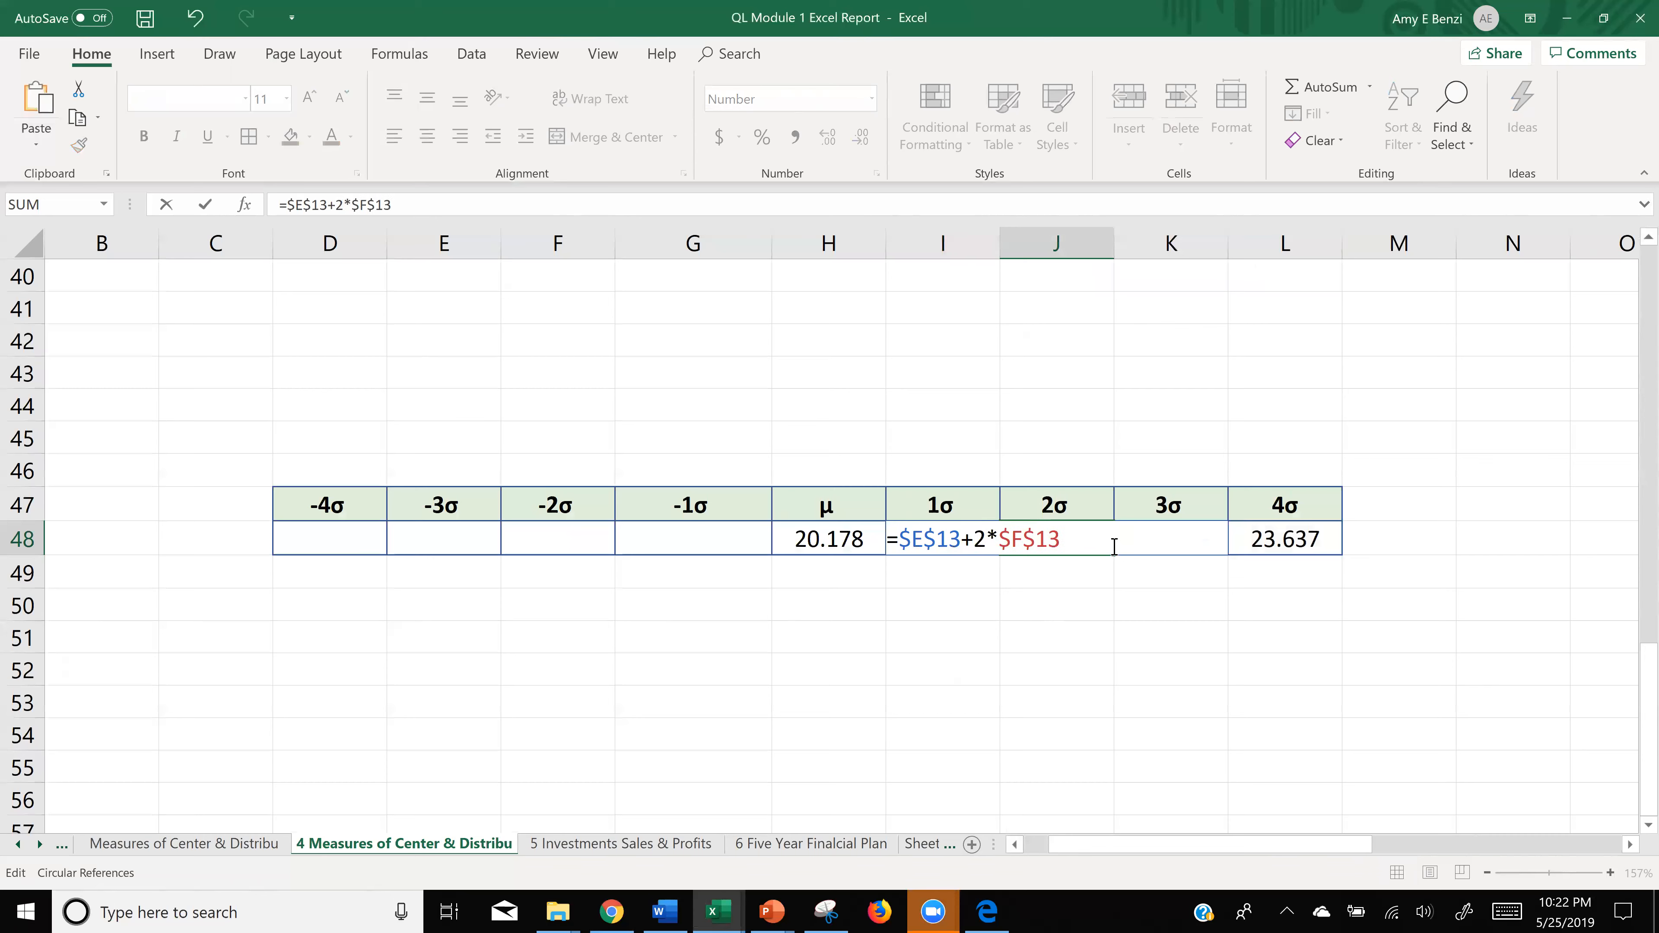
pyautogui.press('Return')
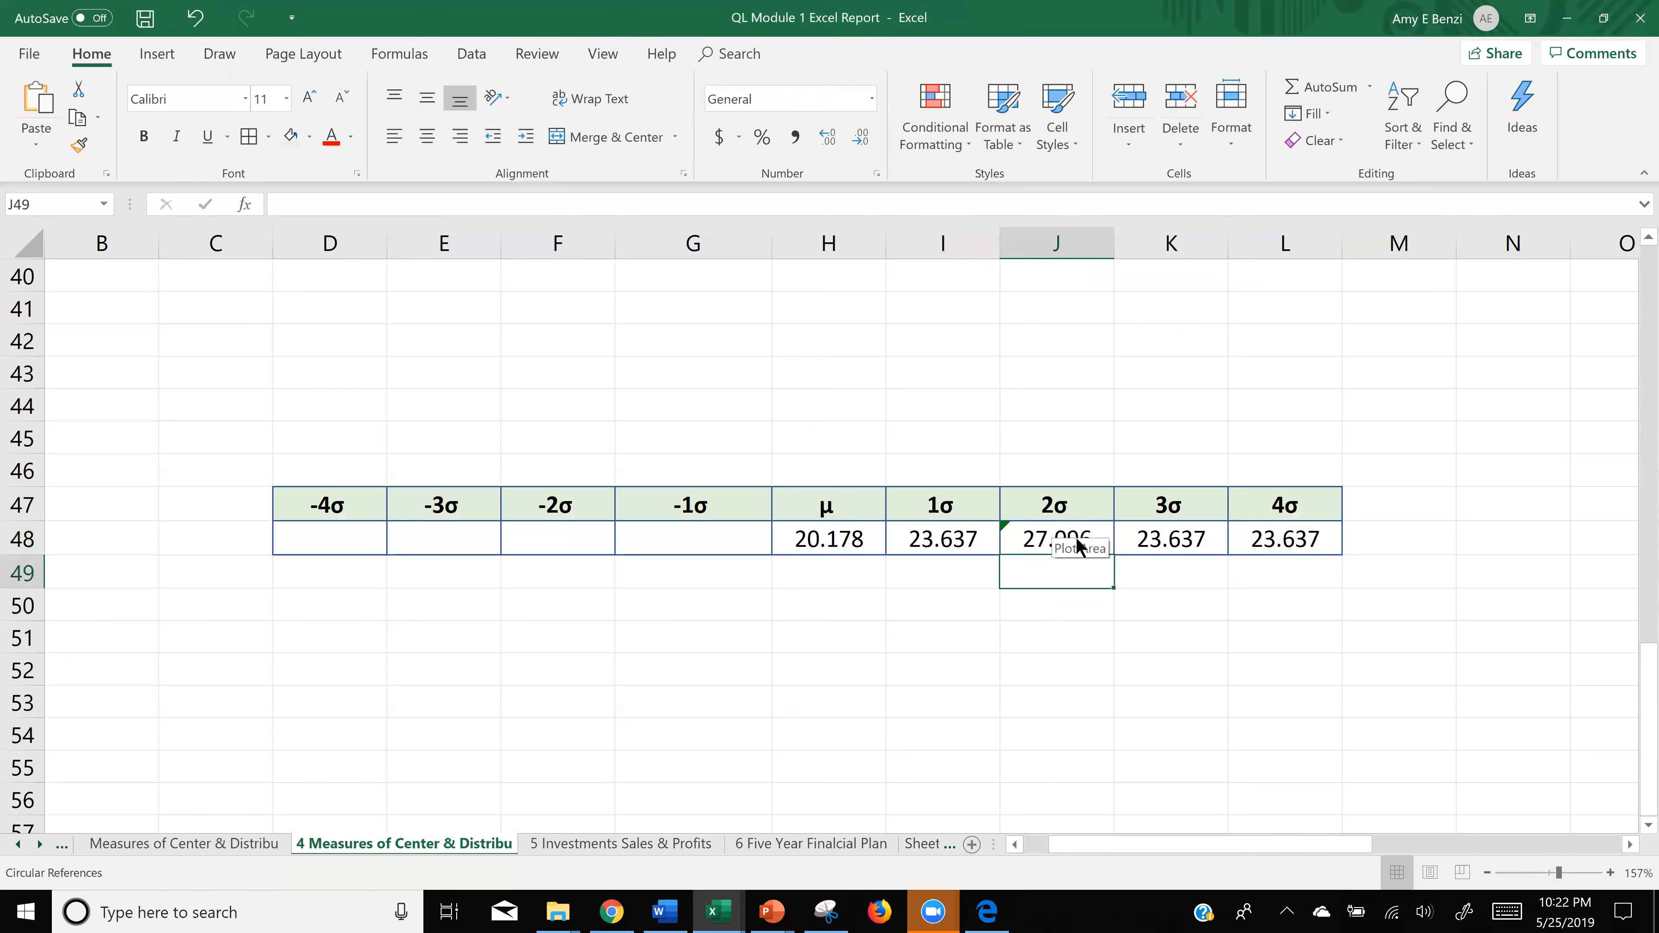
pyautogui.doubleClick(1137, 539)
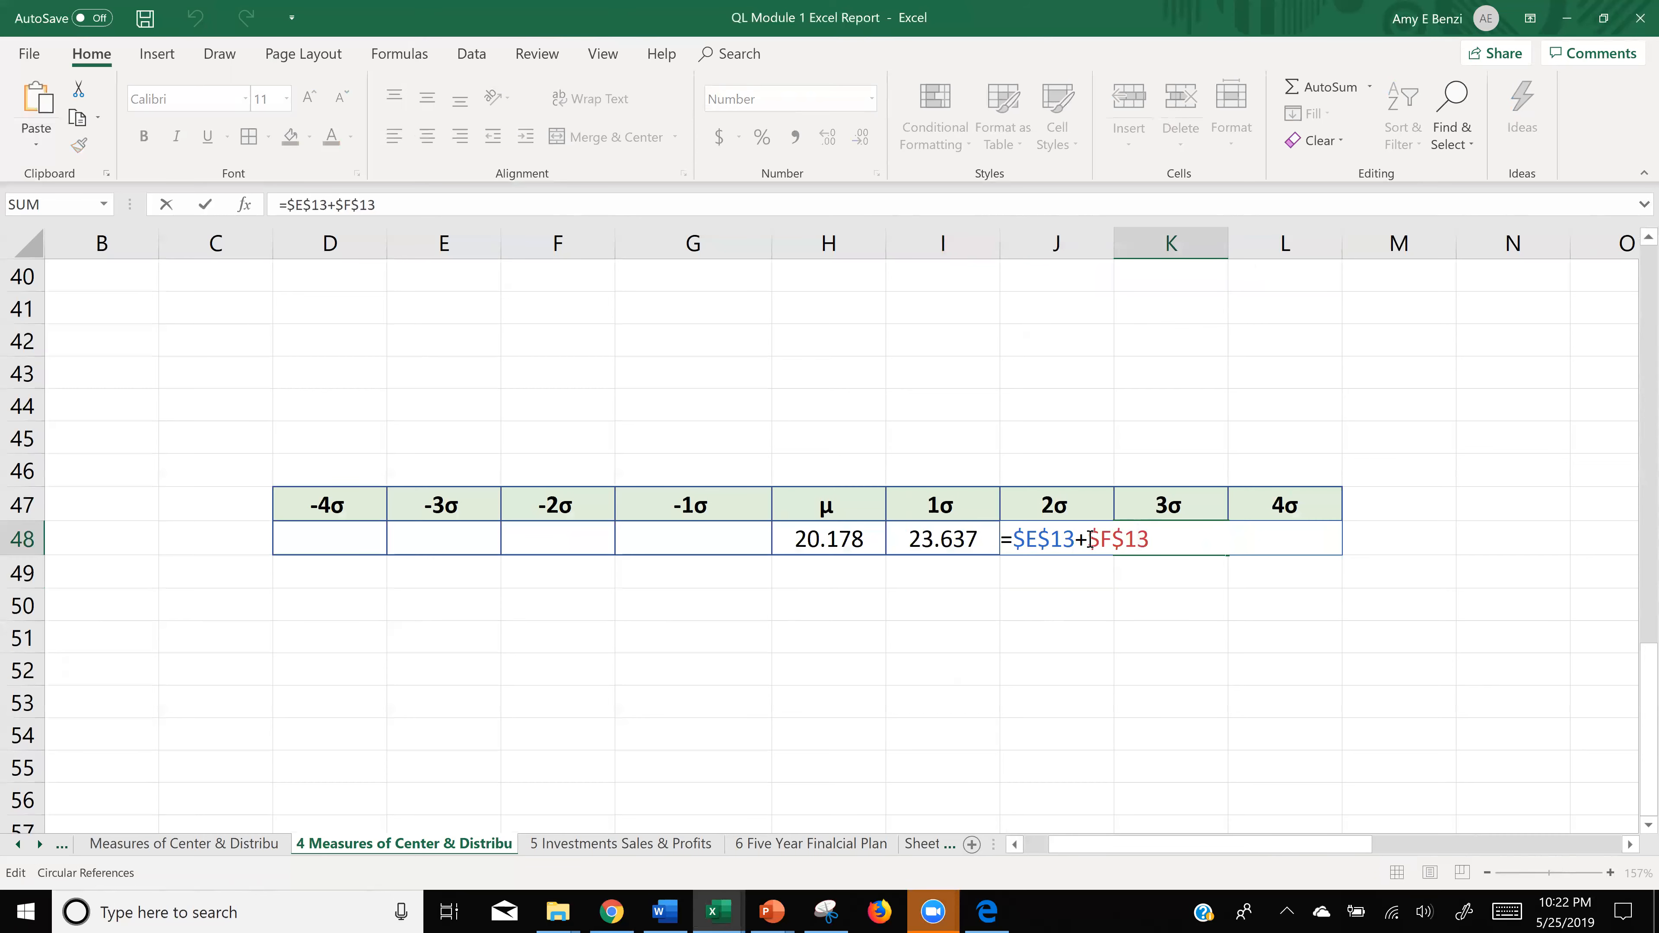
pyautogui.doubleClick(944, 537)
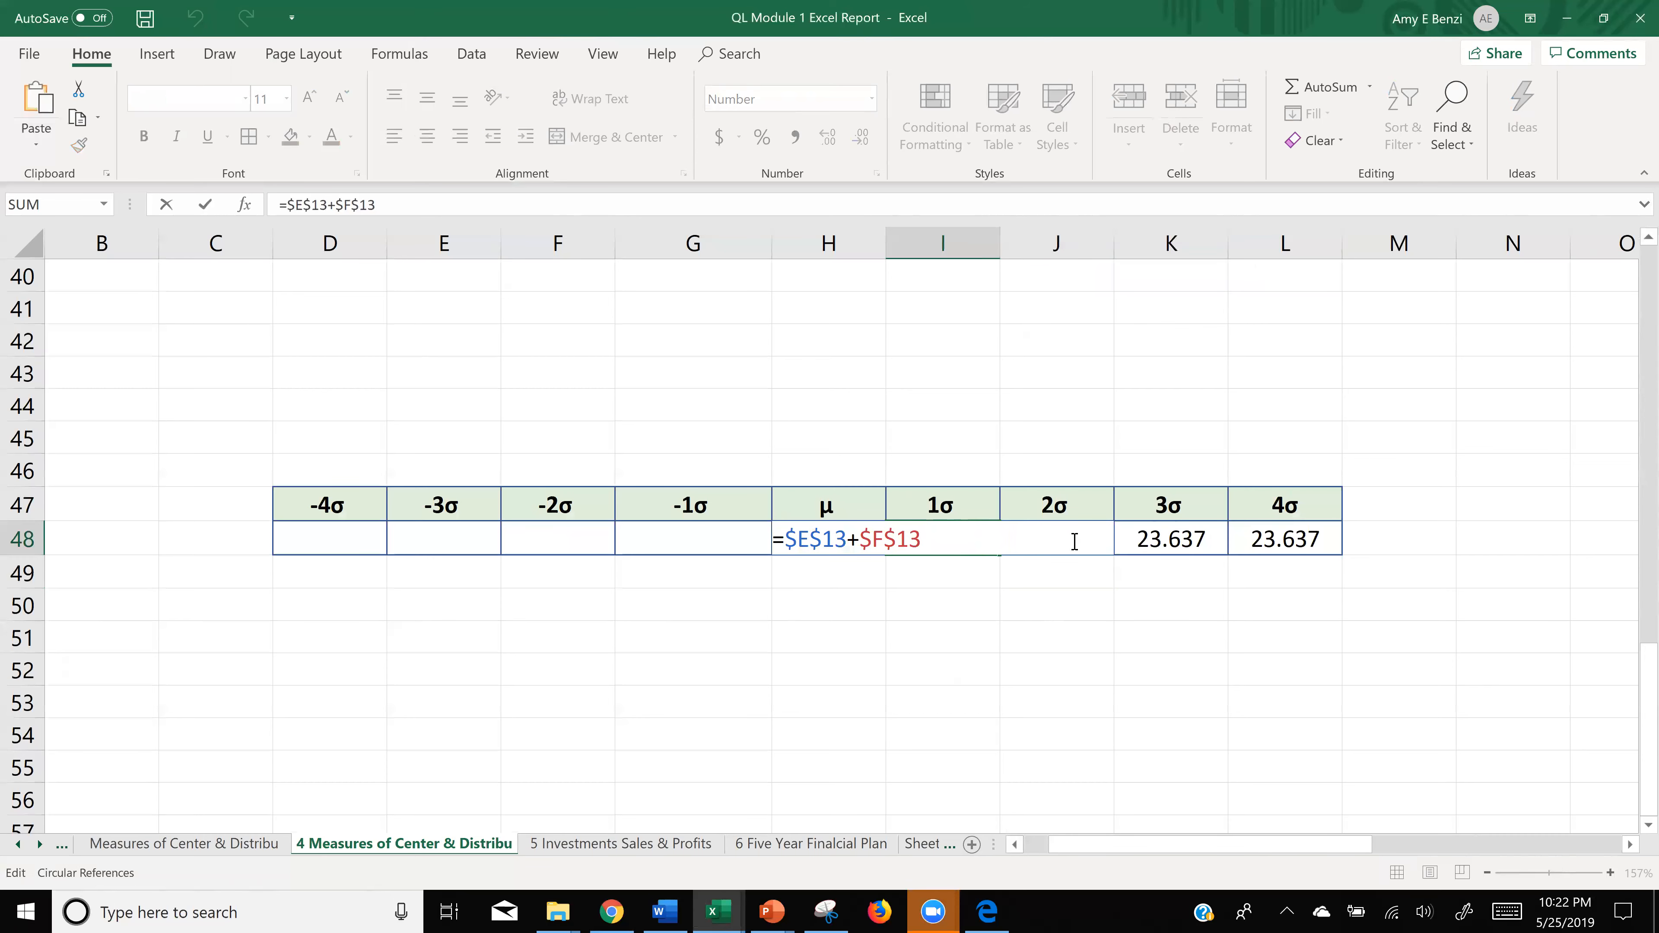
pyautogui.press('Return')
# - Copy the multiplier 2* from the 2σ formula in J48, leaving that formula as it is
pyautogui.click(1002, 539)
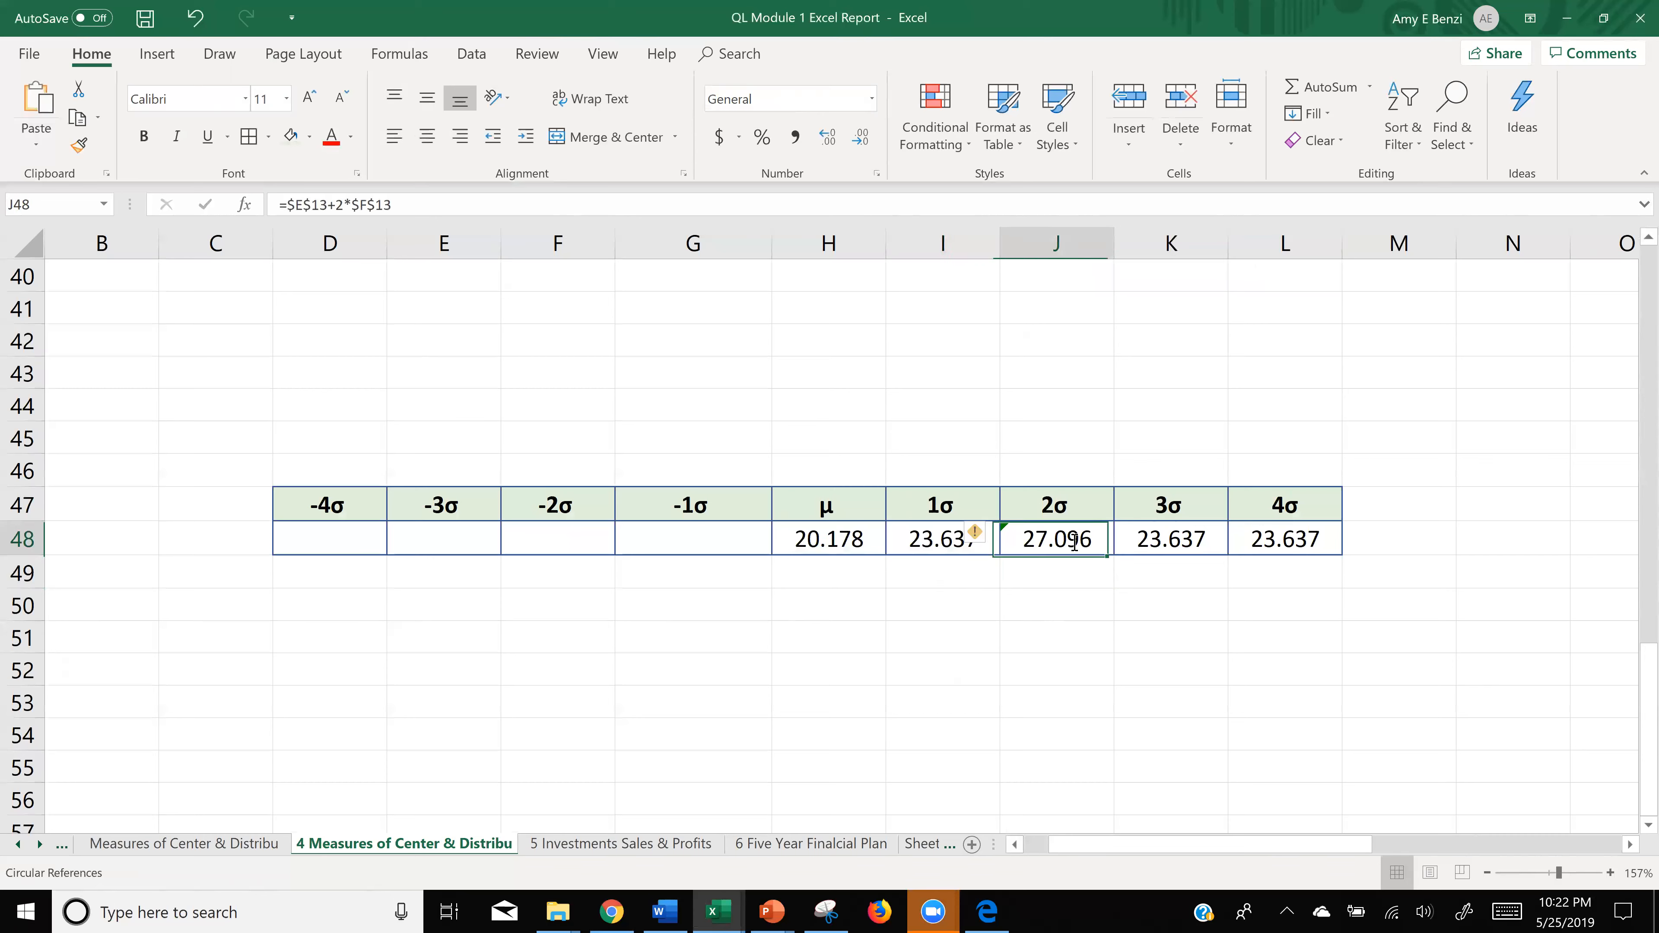
pyautogui.doubleClick(999, 539)
pyautogui.moveTo(999, 537); pyautogui.dragTo(974, 540)
pyautogui.rightClick(990, 550)
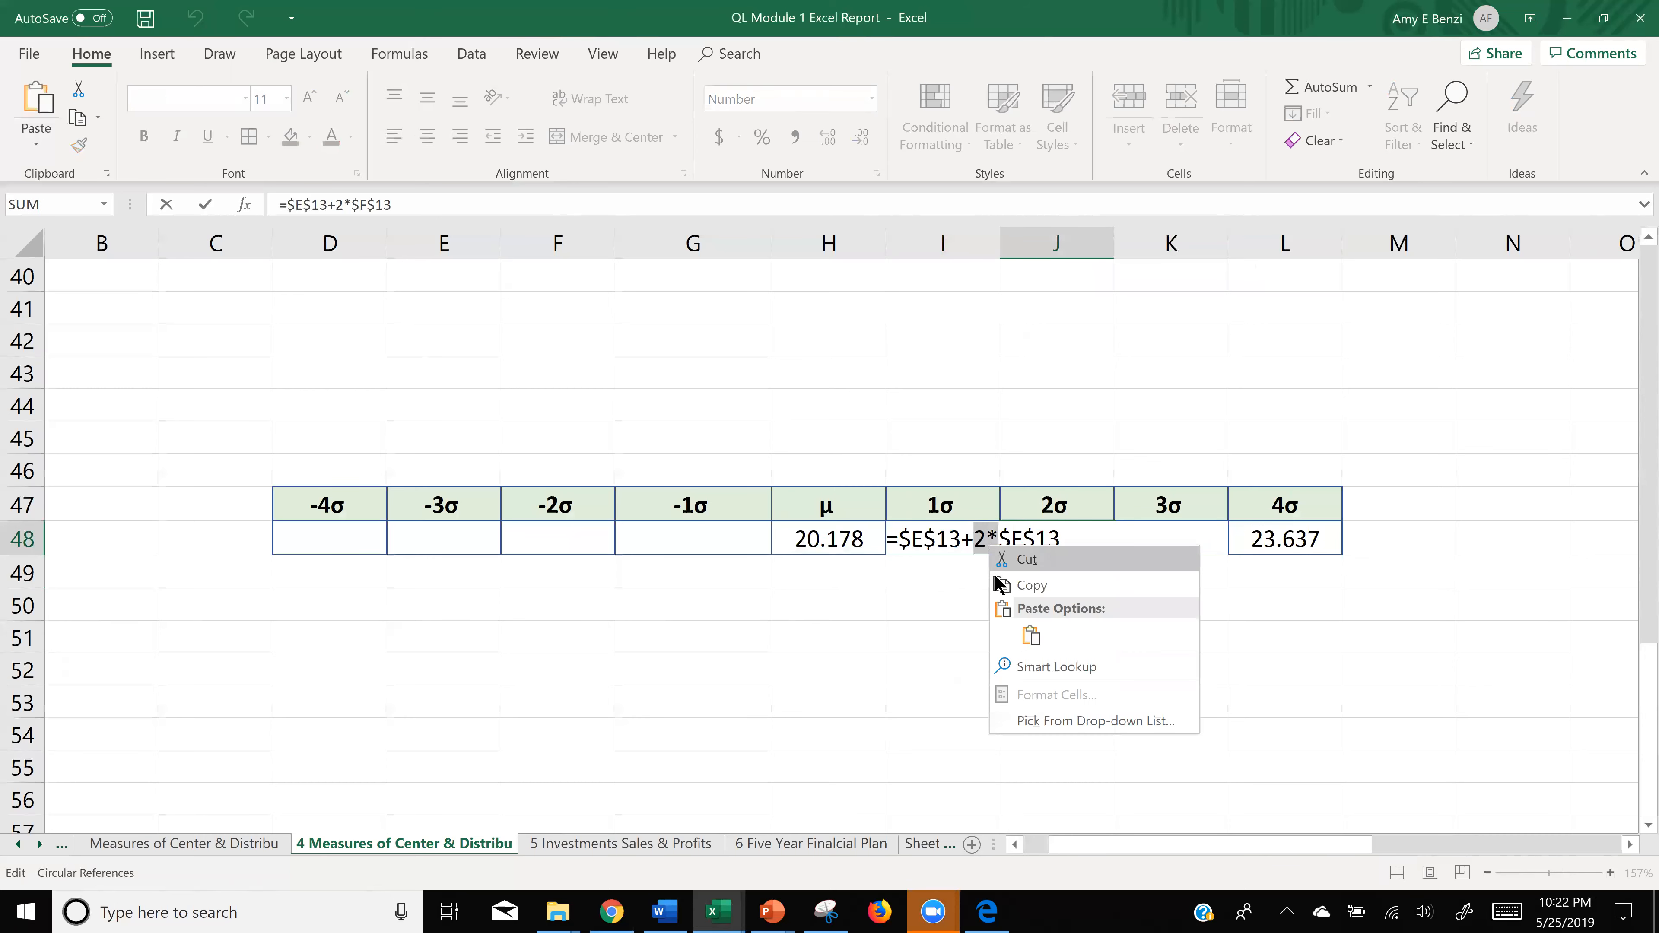
pyautogui.click(1012, 583)
pyautogui.press('Return')
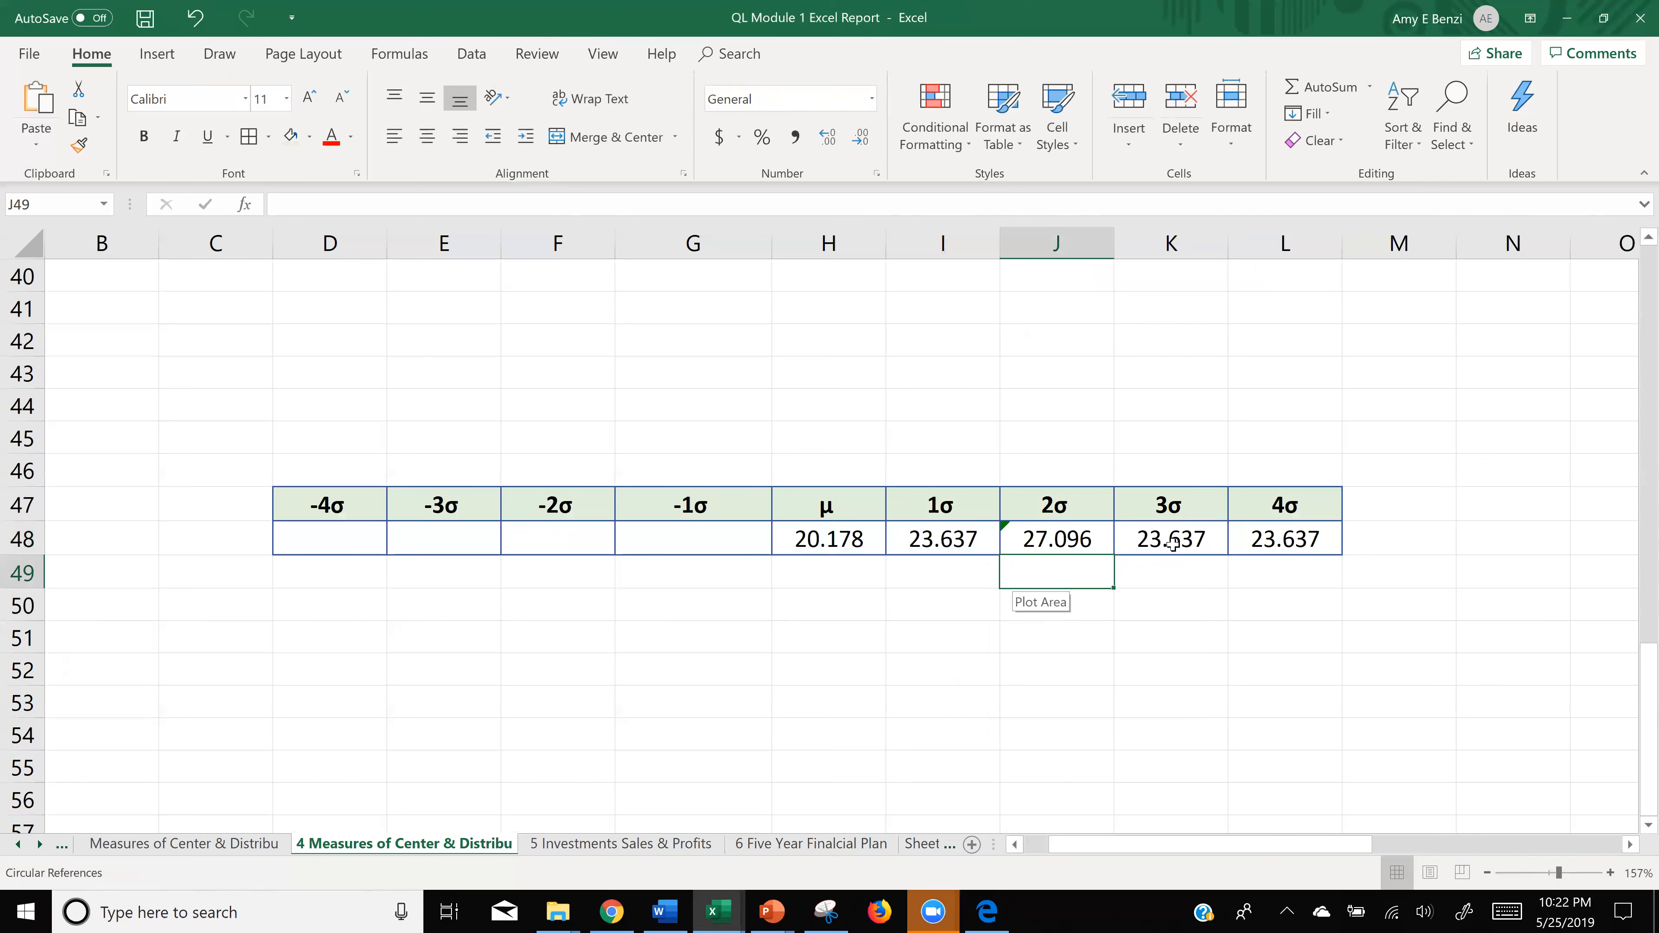
# - Change the 3σ formula in K48 to =$E$13+3*$F$13
pyautogui.doubleClick(1169, 540)
pyautogui.click(1087, 541)
pyautogui.hotkey('ctrl', 'v')
pyautogui.moveTo(1089, 542); pyautogui.dragTo(1093, 542)
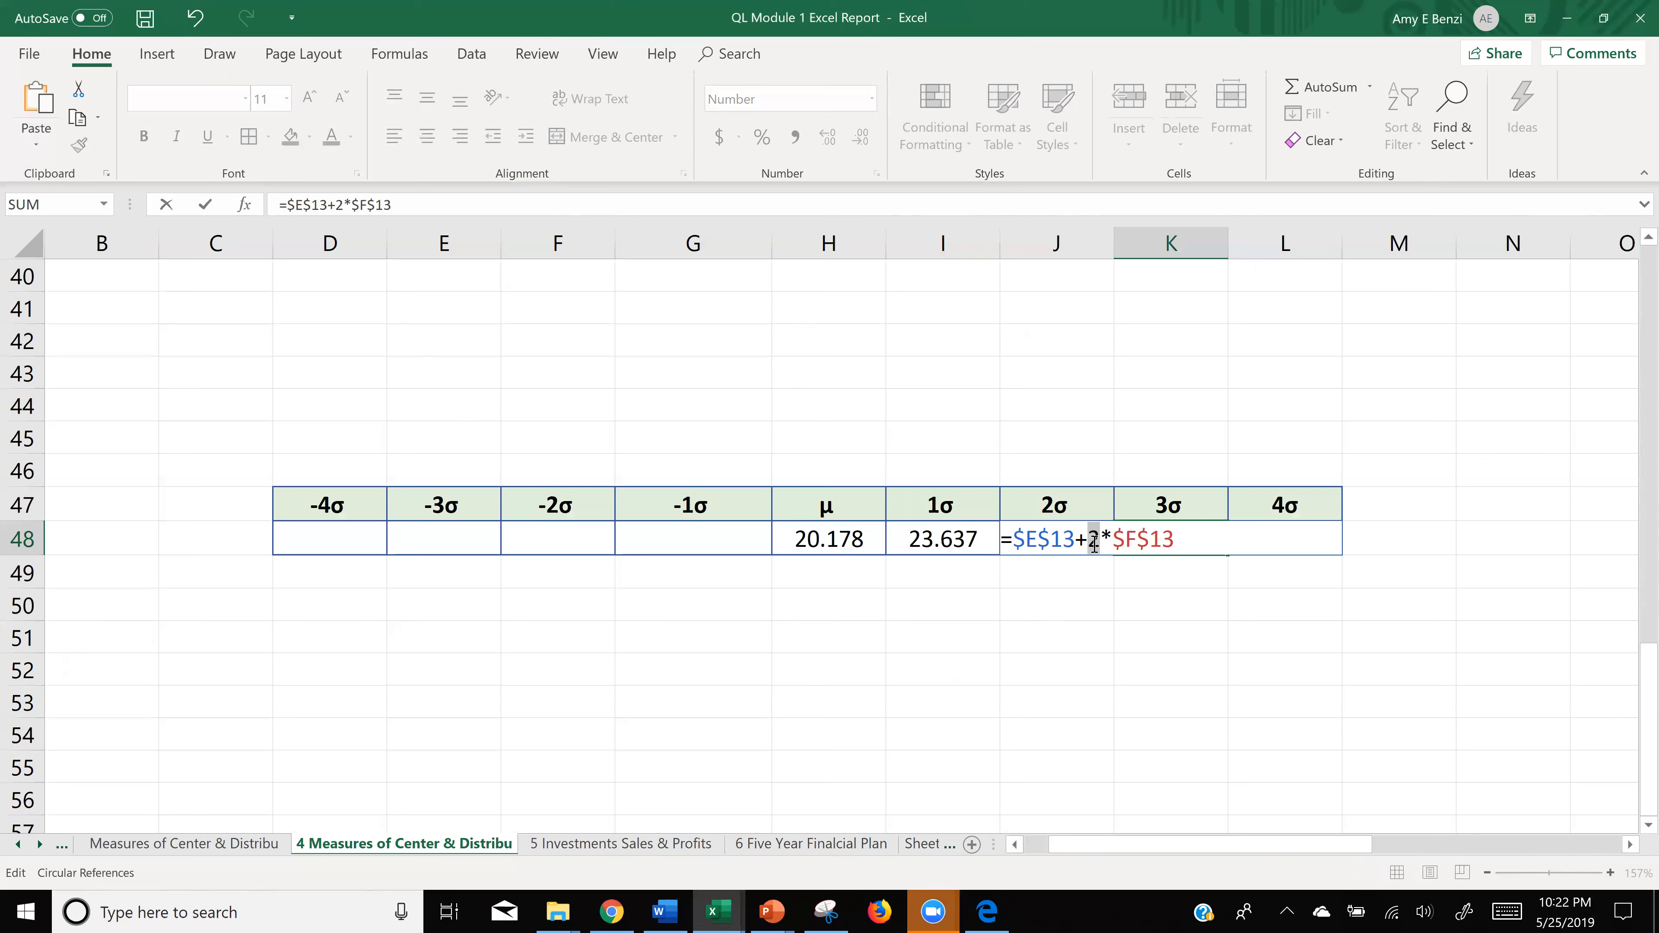
pyautogui.write('3')
pyautogui.press('Return')
# - Change the 4σ formula in L48 to =$E$13+4*$F$13
pyautogui.doubleClick(1286, 548)
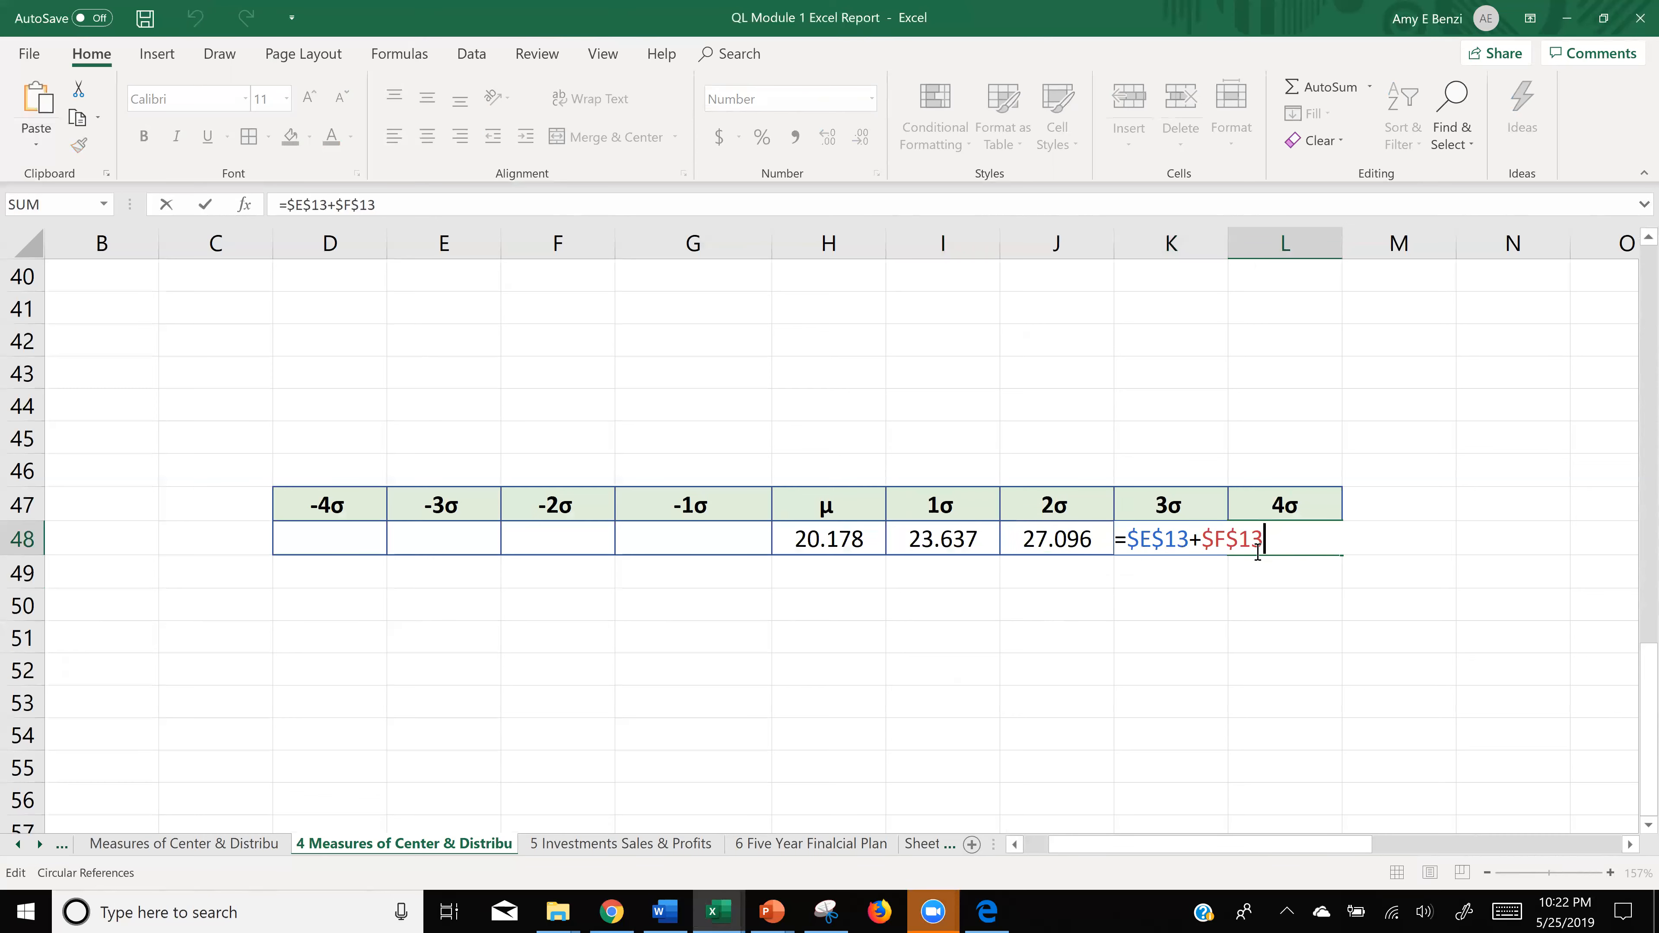
pyautogui.doubleClick(1206, 539)
pyautogui.write('4')
pyautogui.press('Return')
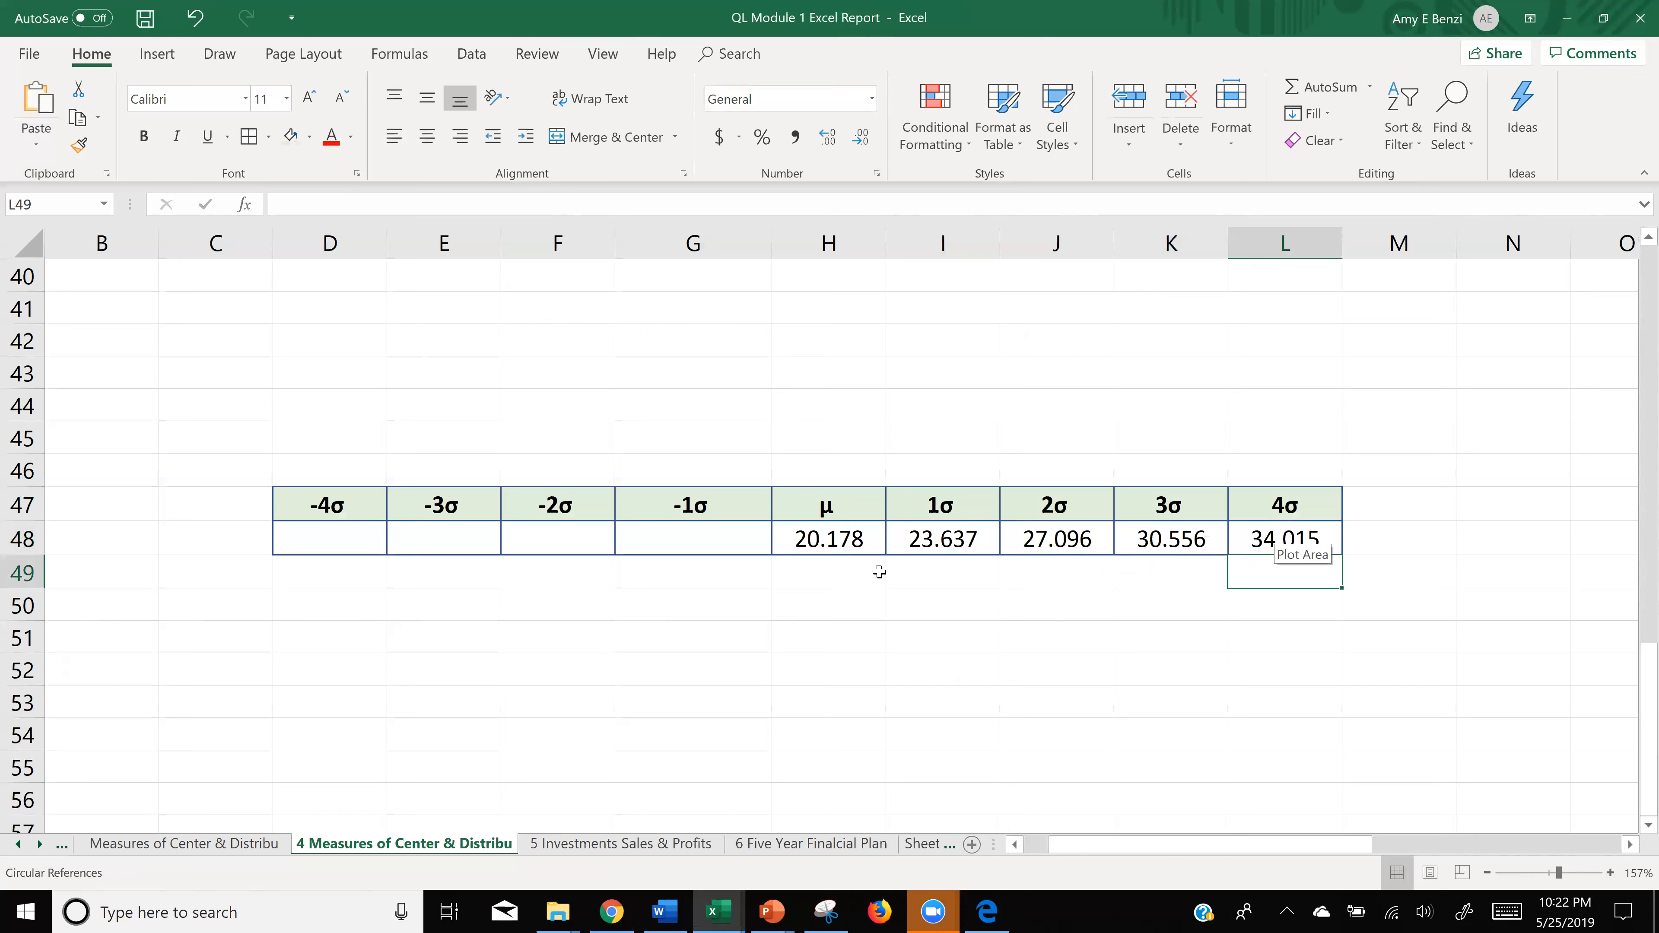
# - Copy the 1σ formula from I48 into the -1σ cell G48 and the 2σ formula from J48 into the -2σ cell F48
pyautogui.click(932, 539)
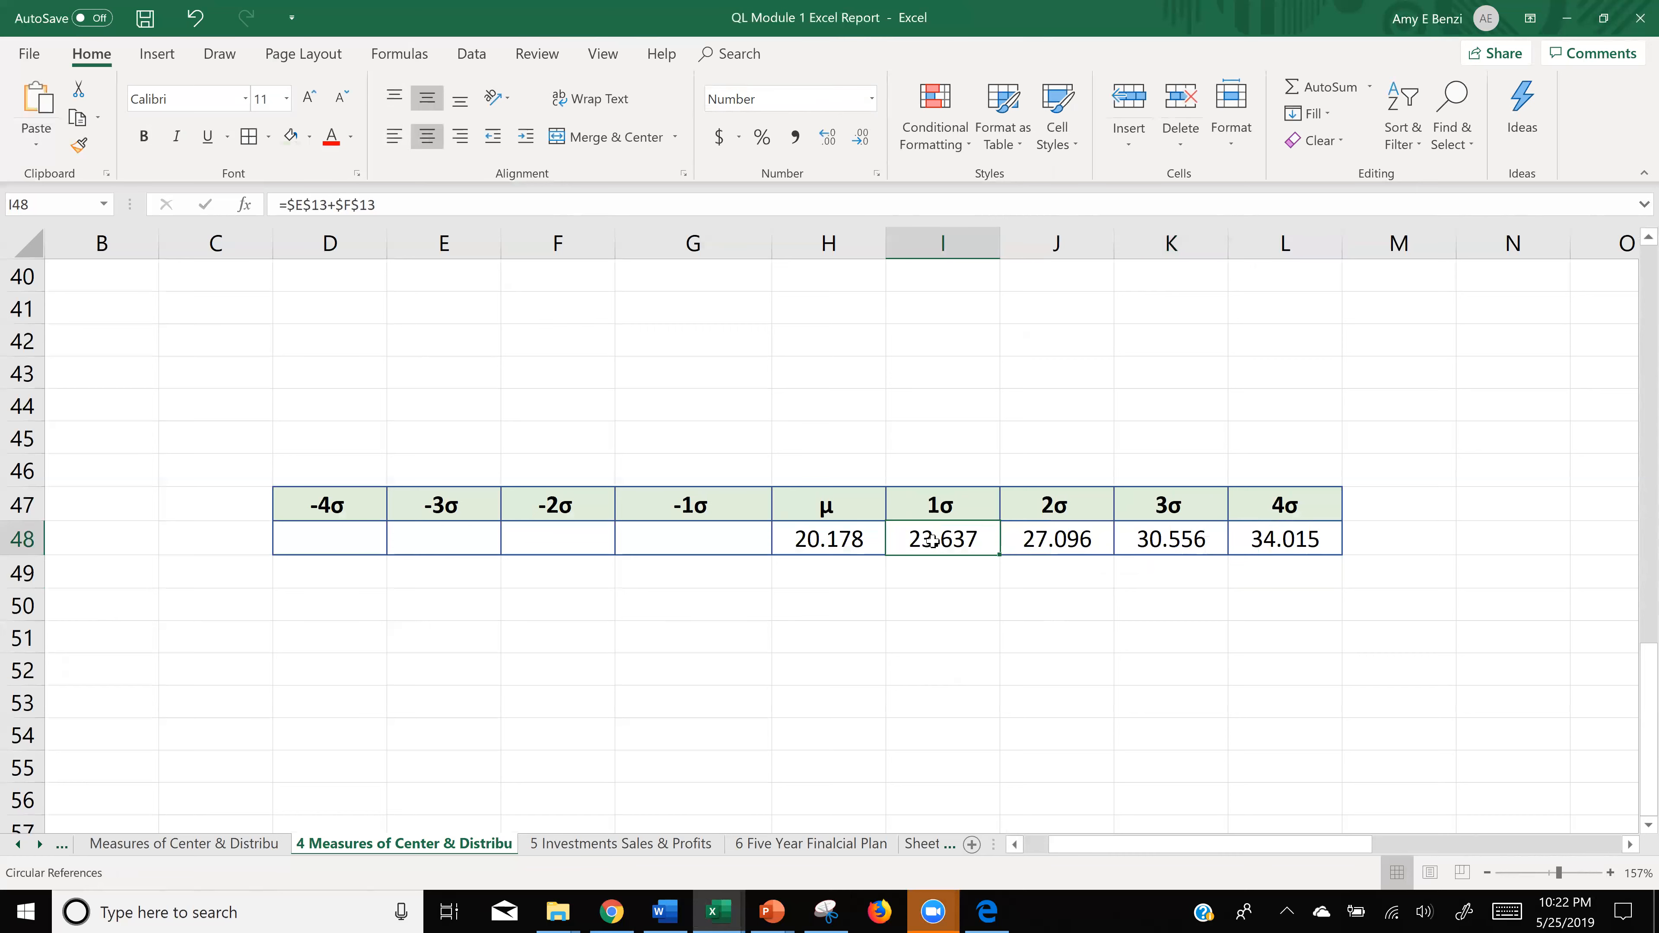
pyautogui.hotkey('ctrl', 'c')
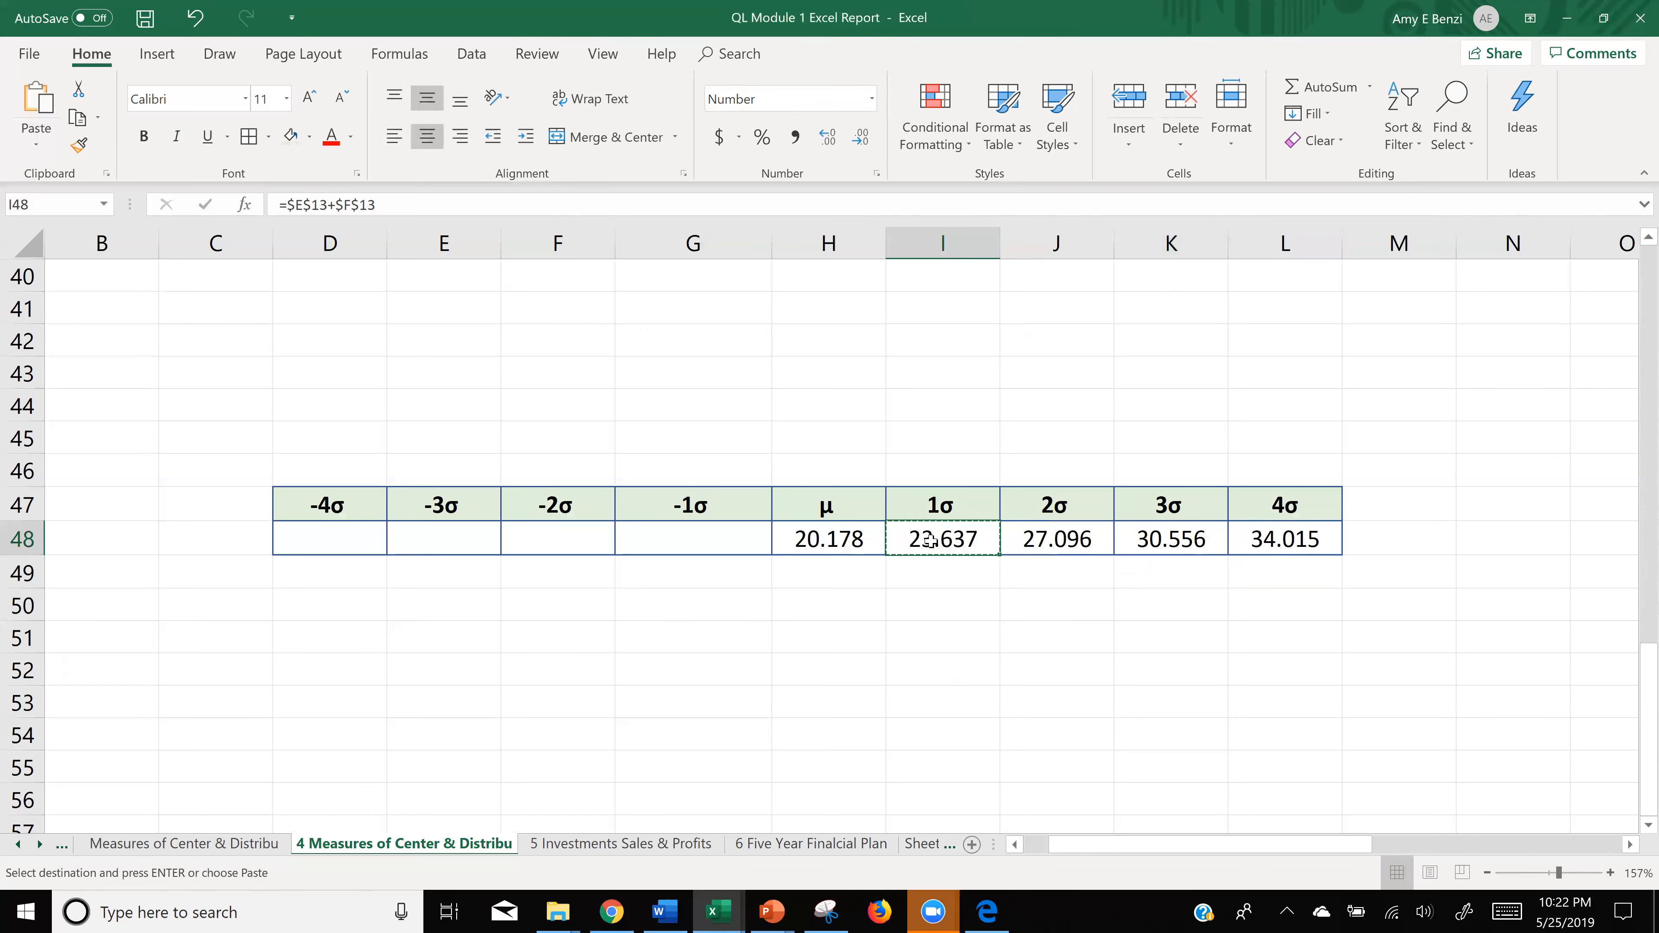
pyautogui.click(664, 537)
pyautogui.hotkey('ctrl', 'v')
pyautogui.click(1035, 548)
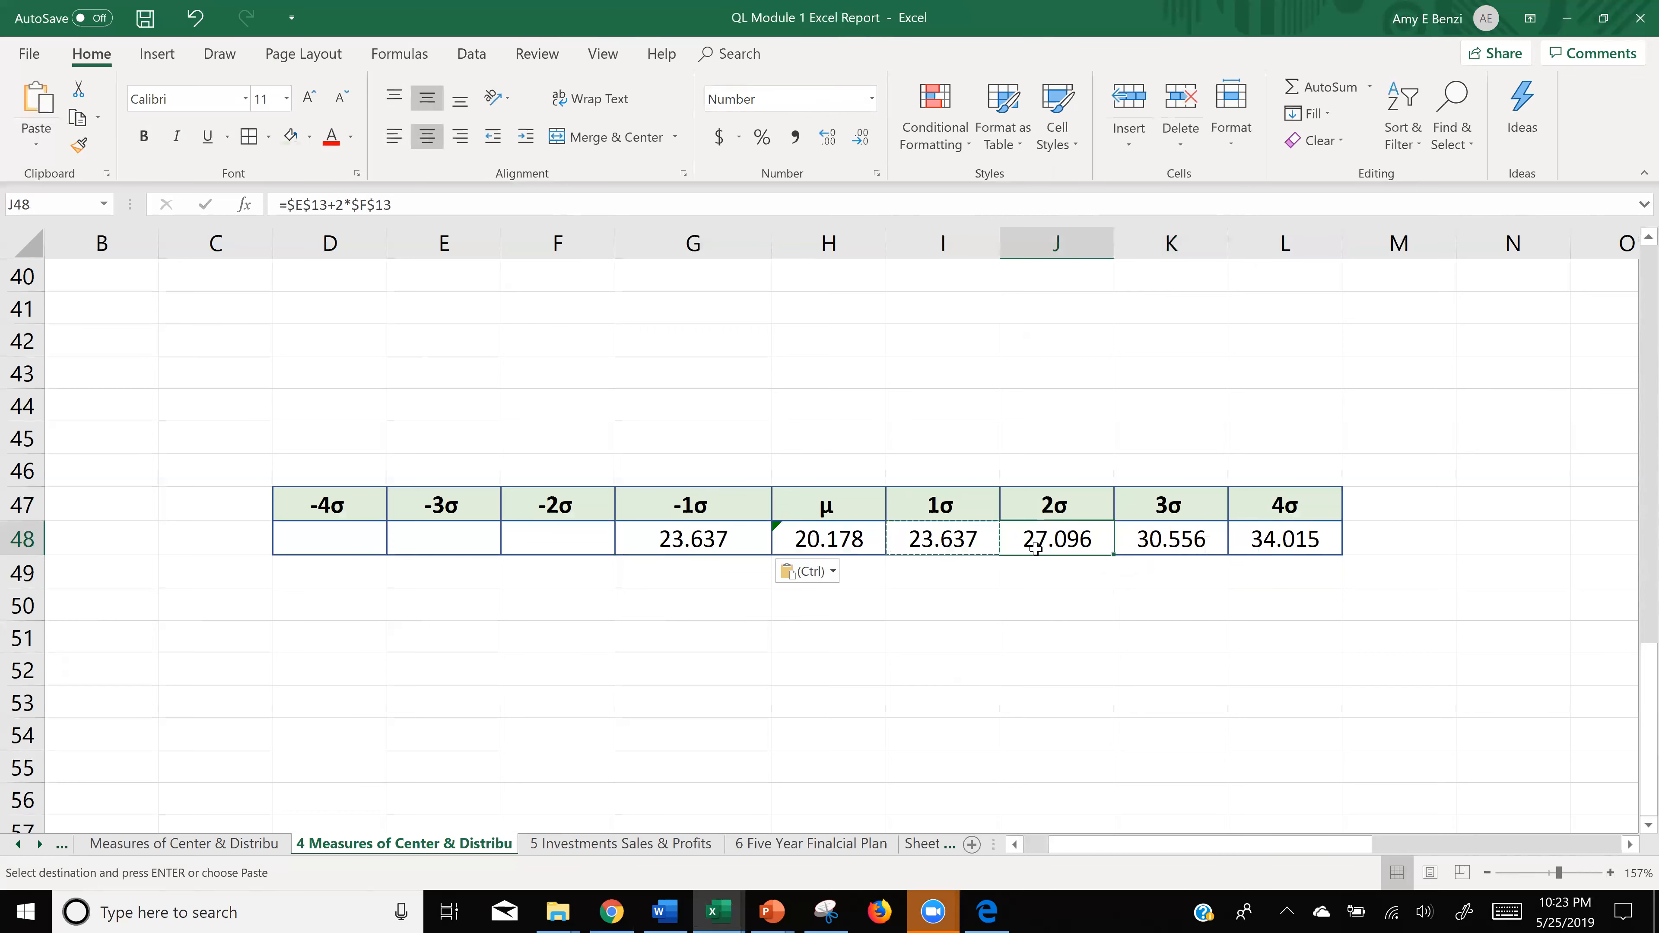
pyautogui.hotkey('ctrl', 'c')
pyautogui.click(555, 544)
pyautogui.hotkey('ctrl', 'v')
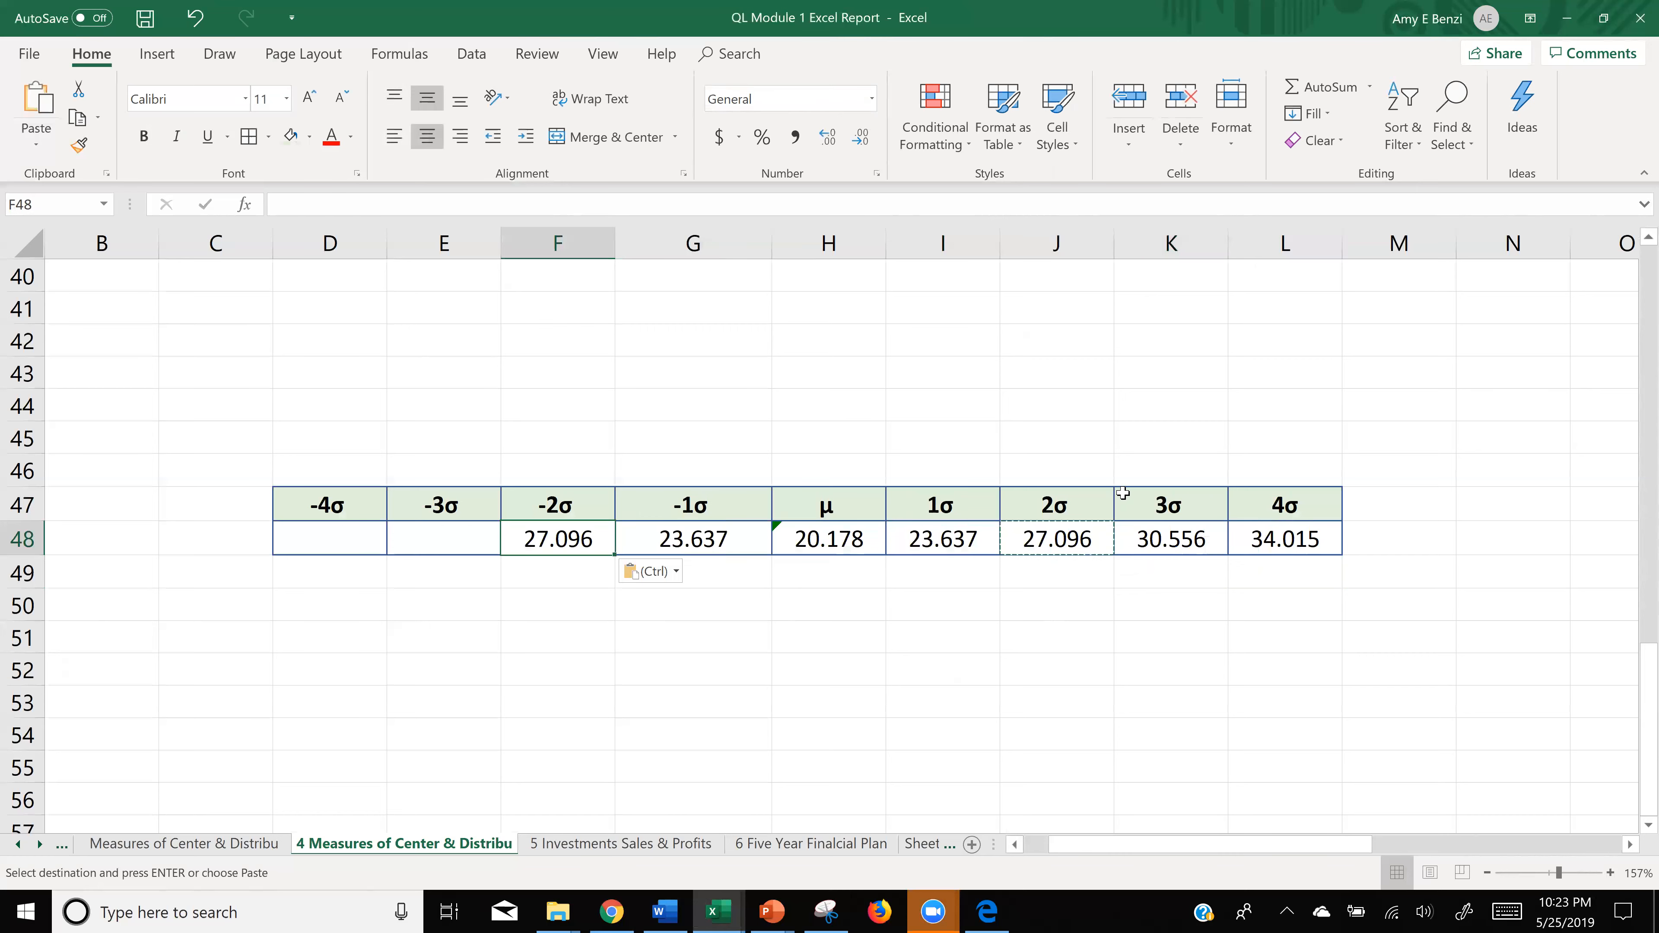
# - Copy the 3σ formula from K48 into the -3σ cell E48 and the 4σ formula from L48 into the -4σ cell D48
pyautogui.click(1161, 542)
pyautogui.hotkey('ctrl', 'c')
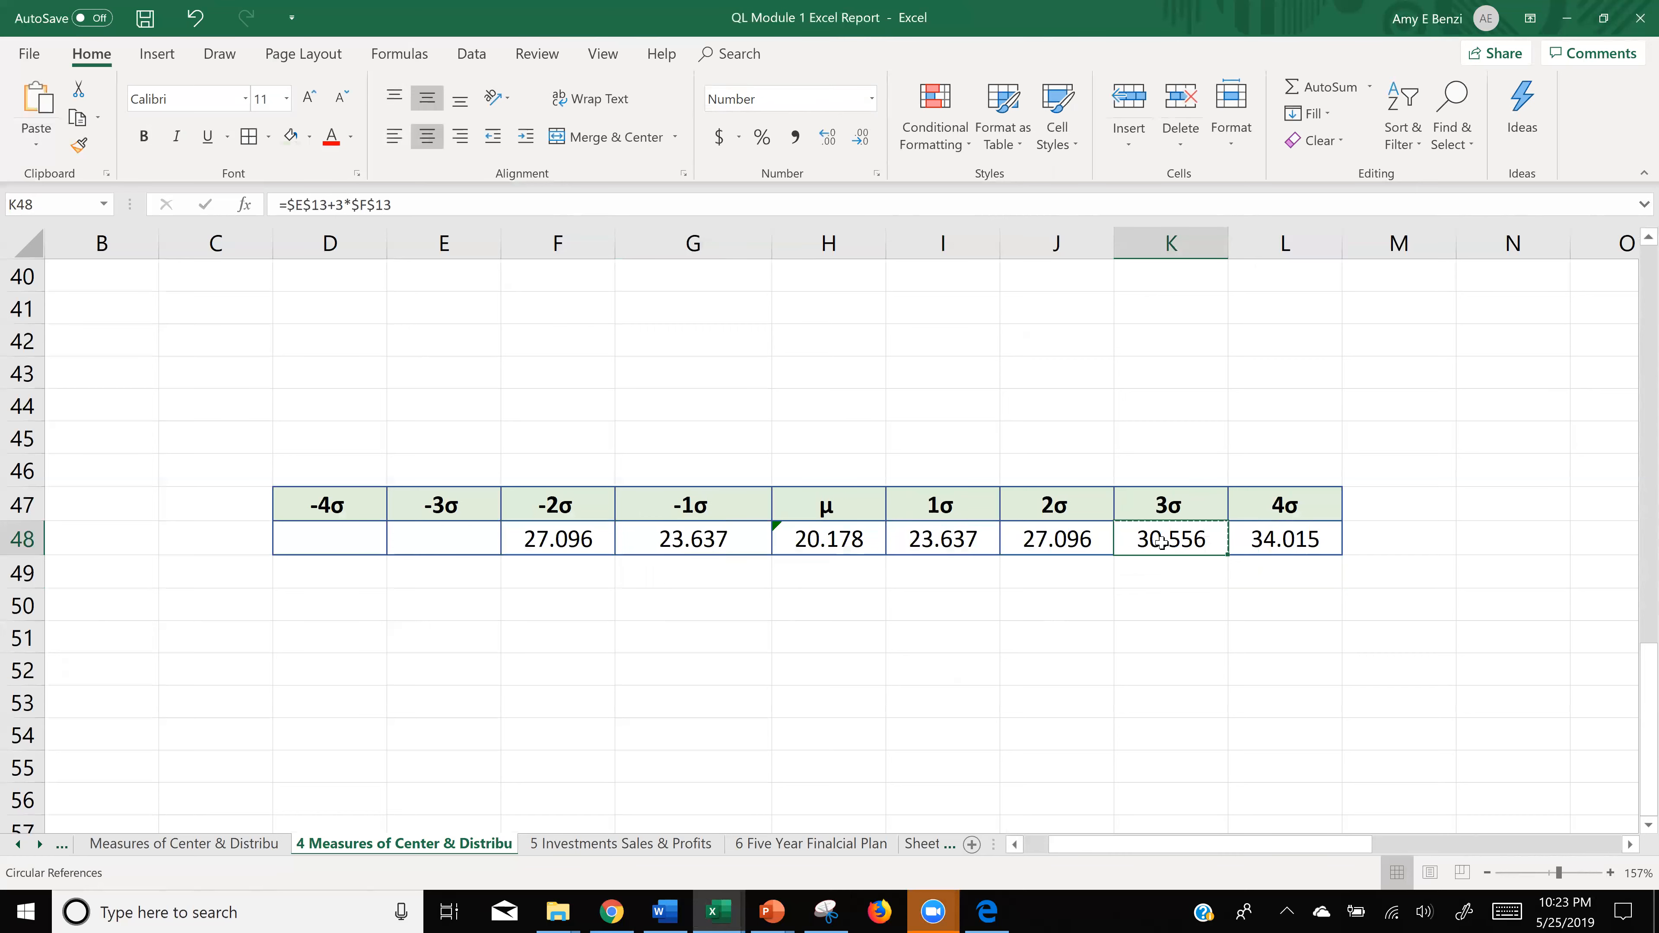
pyautogui.click(457, 547)
pyautogui.hotkey('ctrl', 'v')
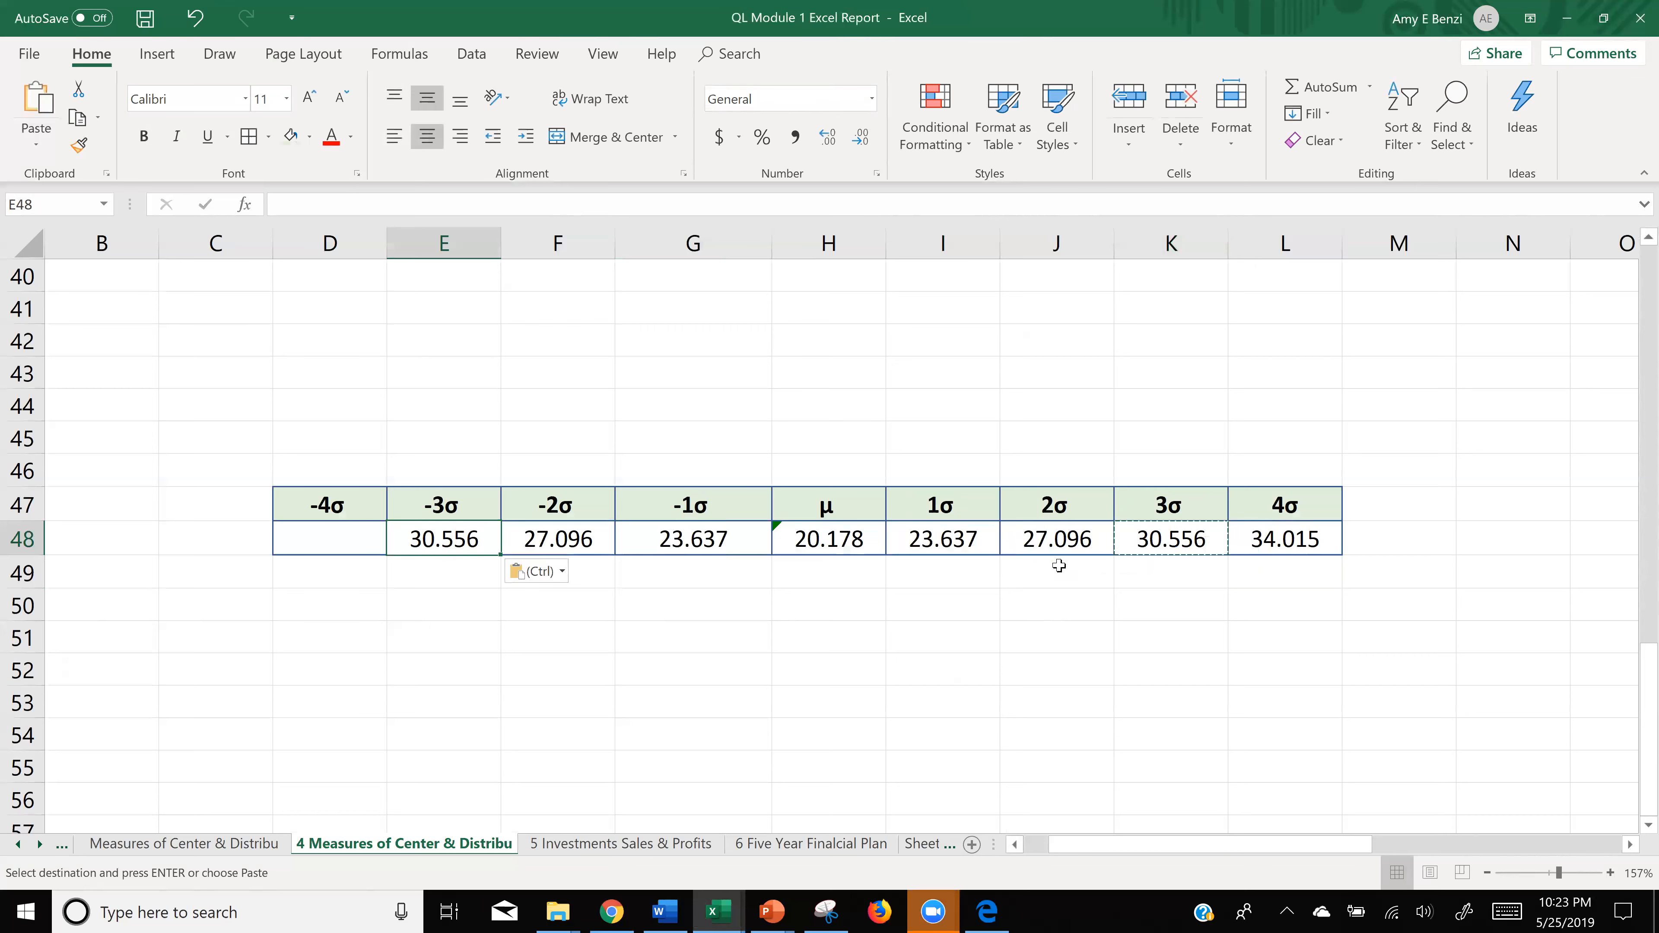
pyautogui.click(1290, 537)
pyautogui.hotkey('ctrl', 'c')
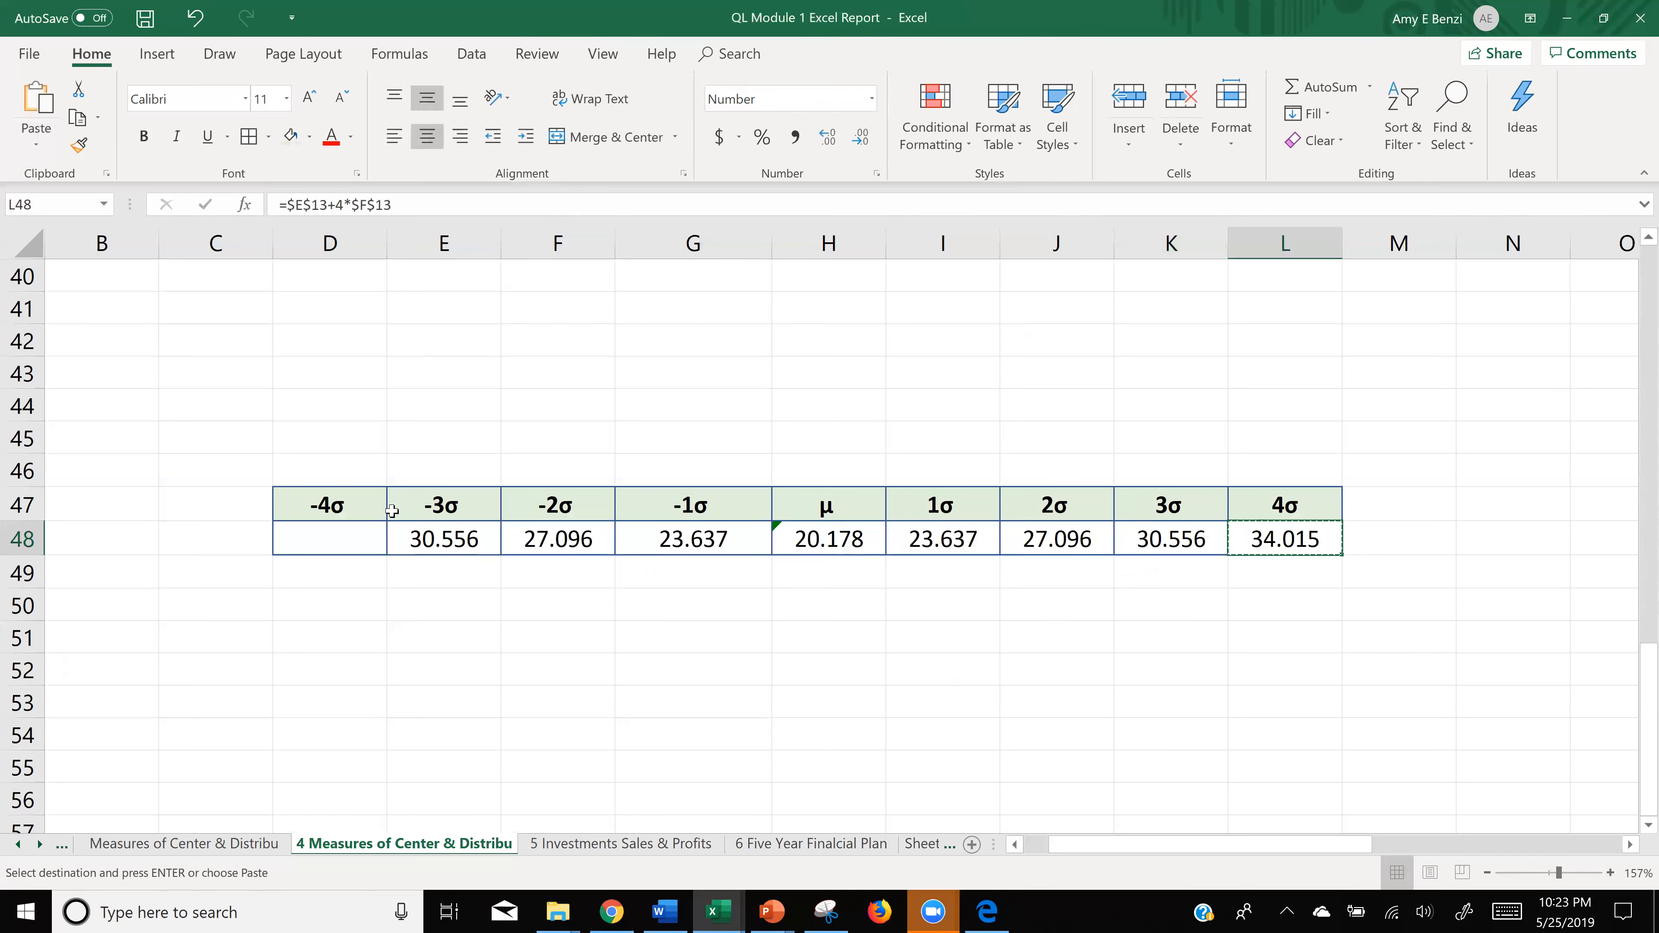
pyautogui.click(320, 532)
pyautogui.hotkey('ctrl', 'v')
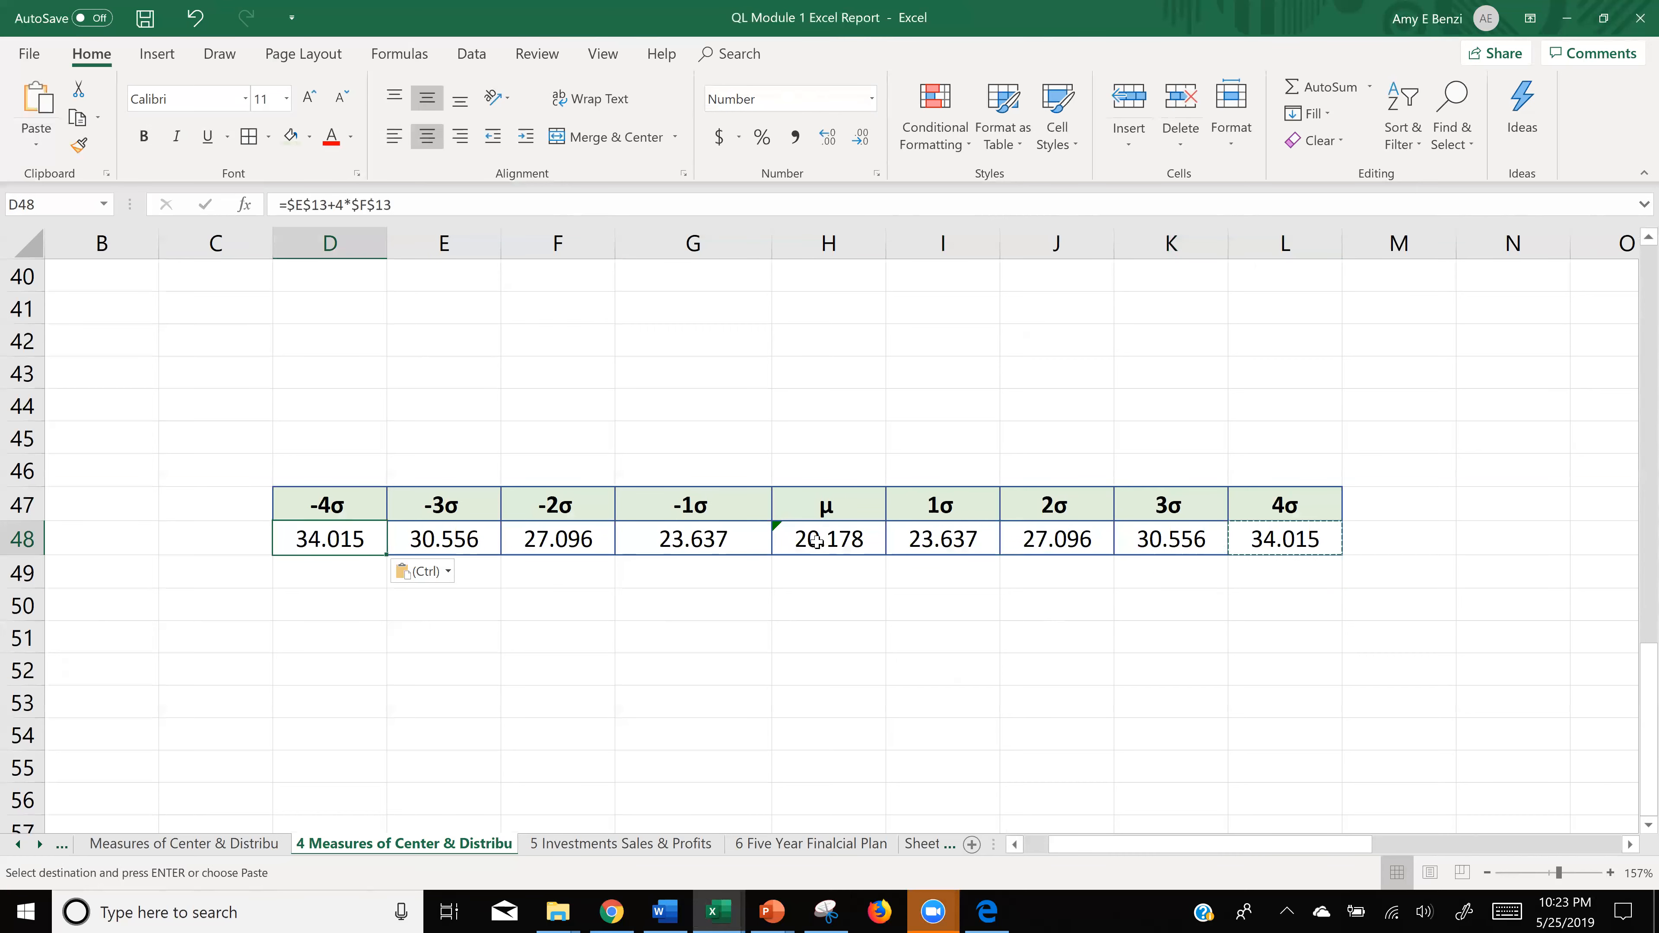
# - Change the -1σ formula in G48 to subtract the standard deviation, as =$E$13-$F$13
pyautogui.doubleClick(712, 539)
pyautogui.doubleClick(695, 543)
pyautogui.write('-')
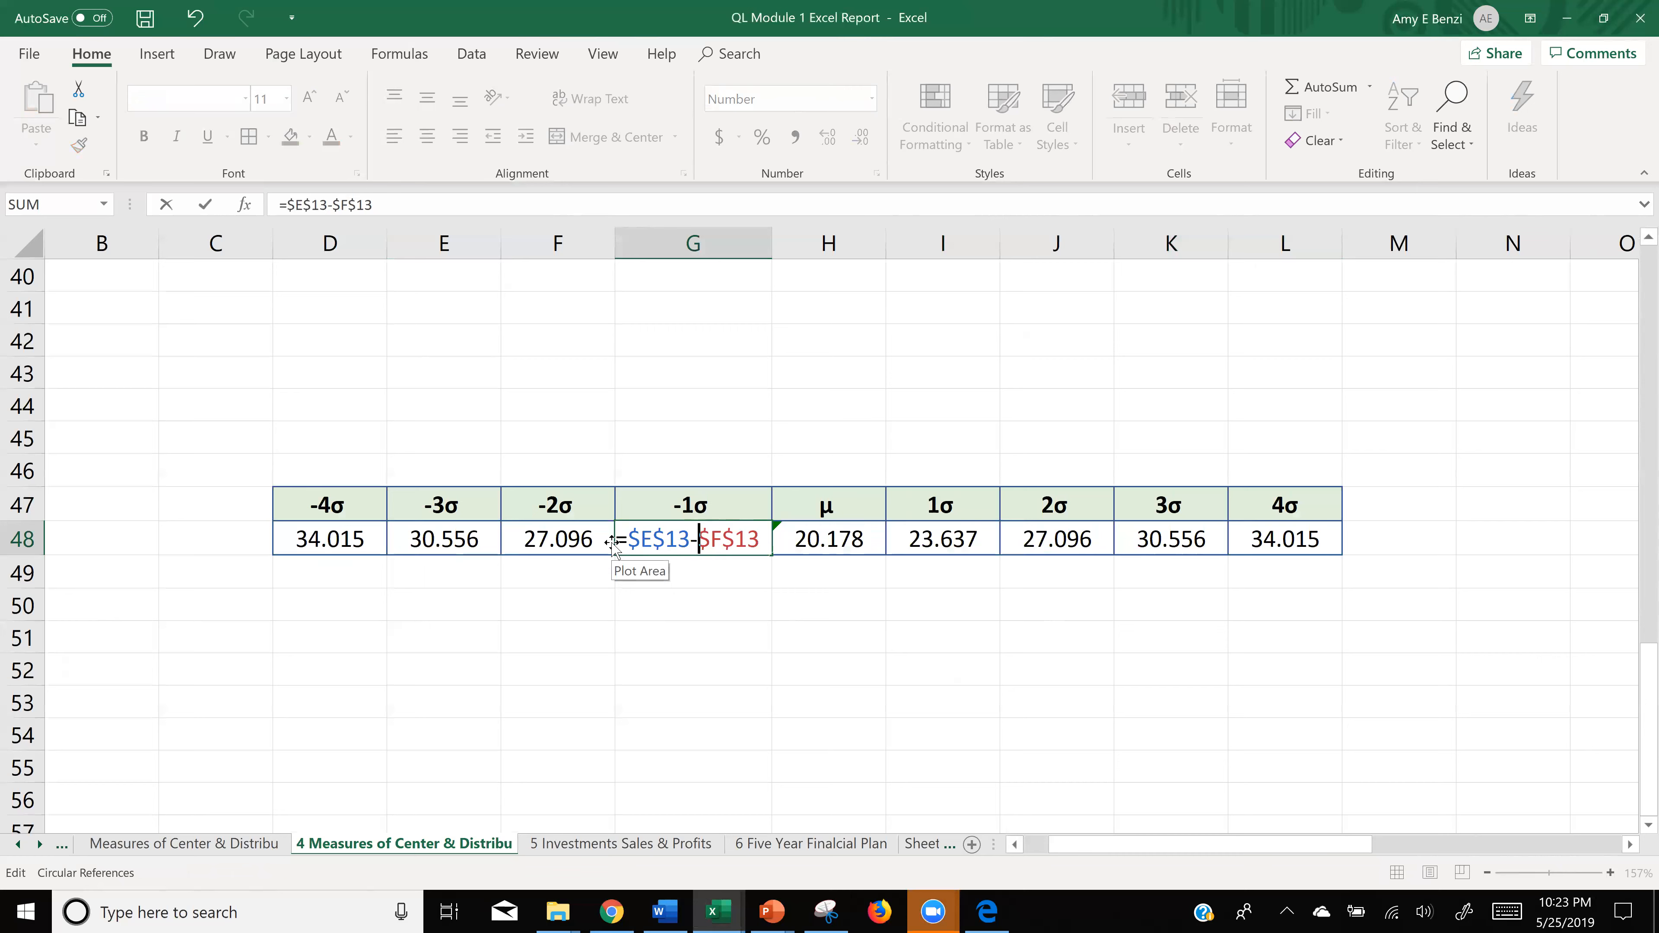
pyautogui.click(542, 538)
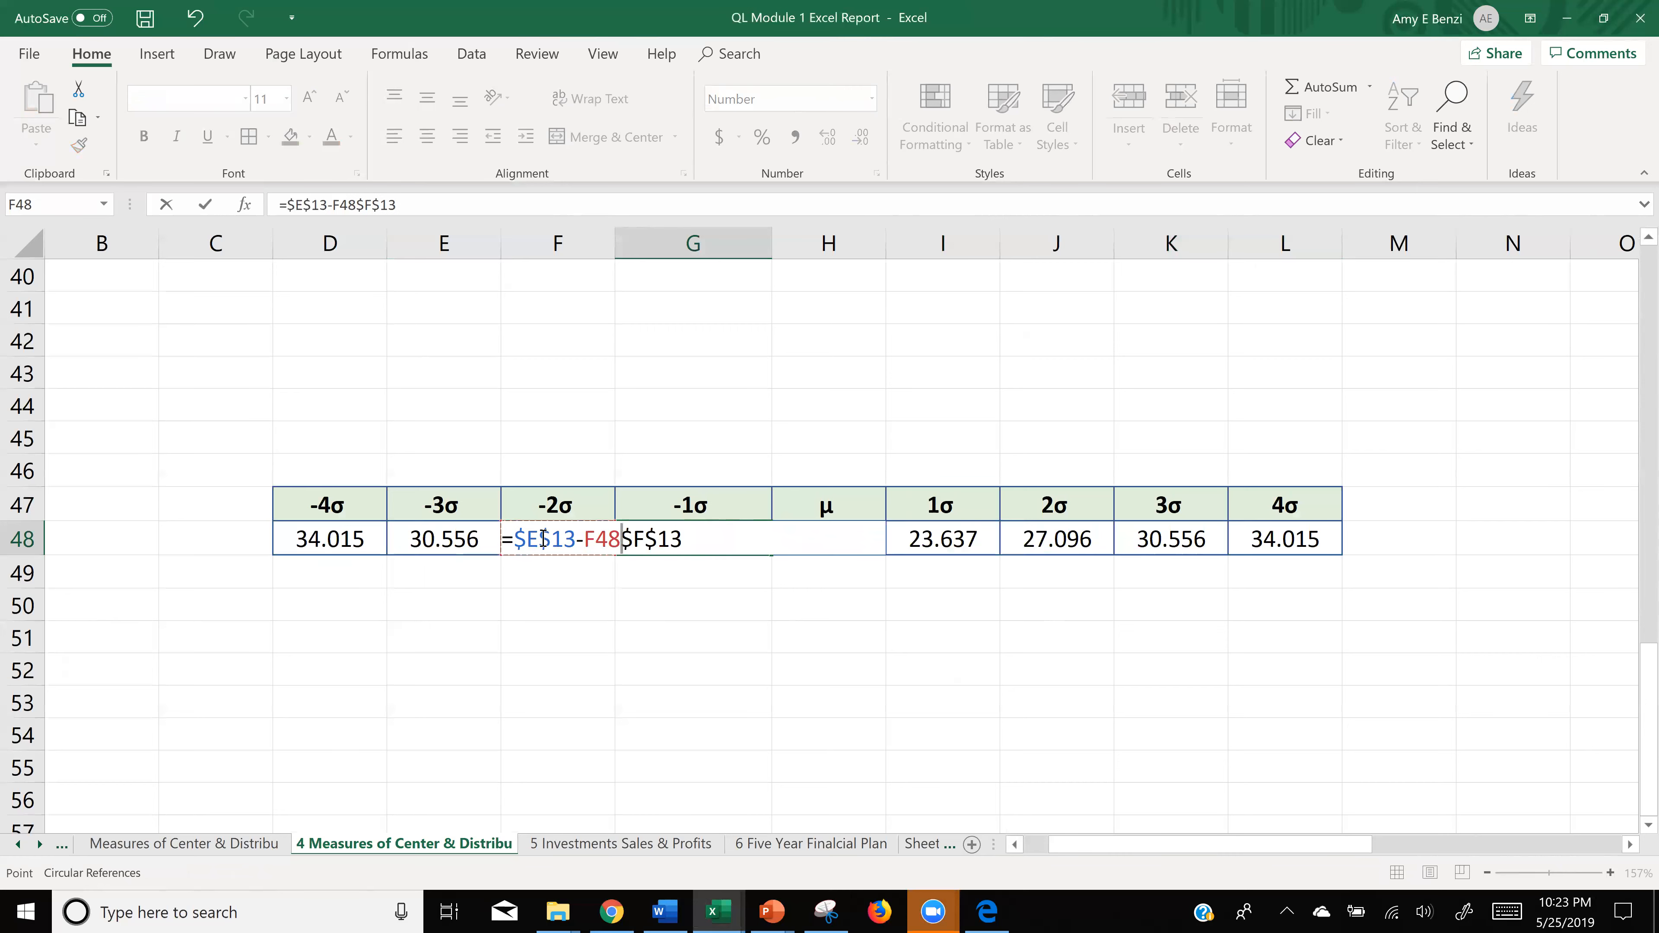
pyautogui.press('BackSpace')
pyautogui.press('BackSpace')
pyautogui.press('BackSpace')
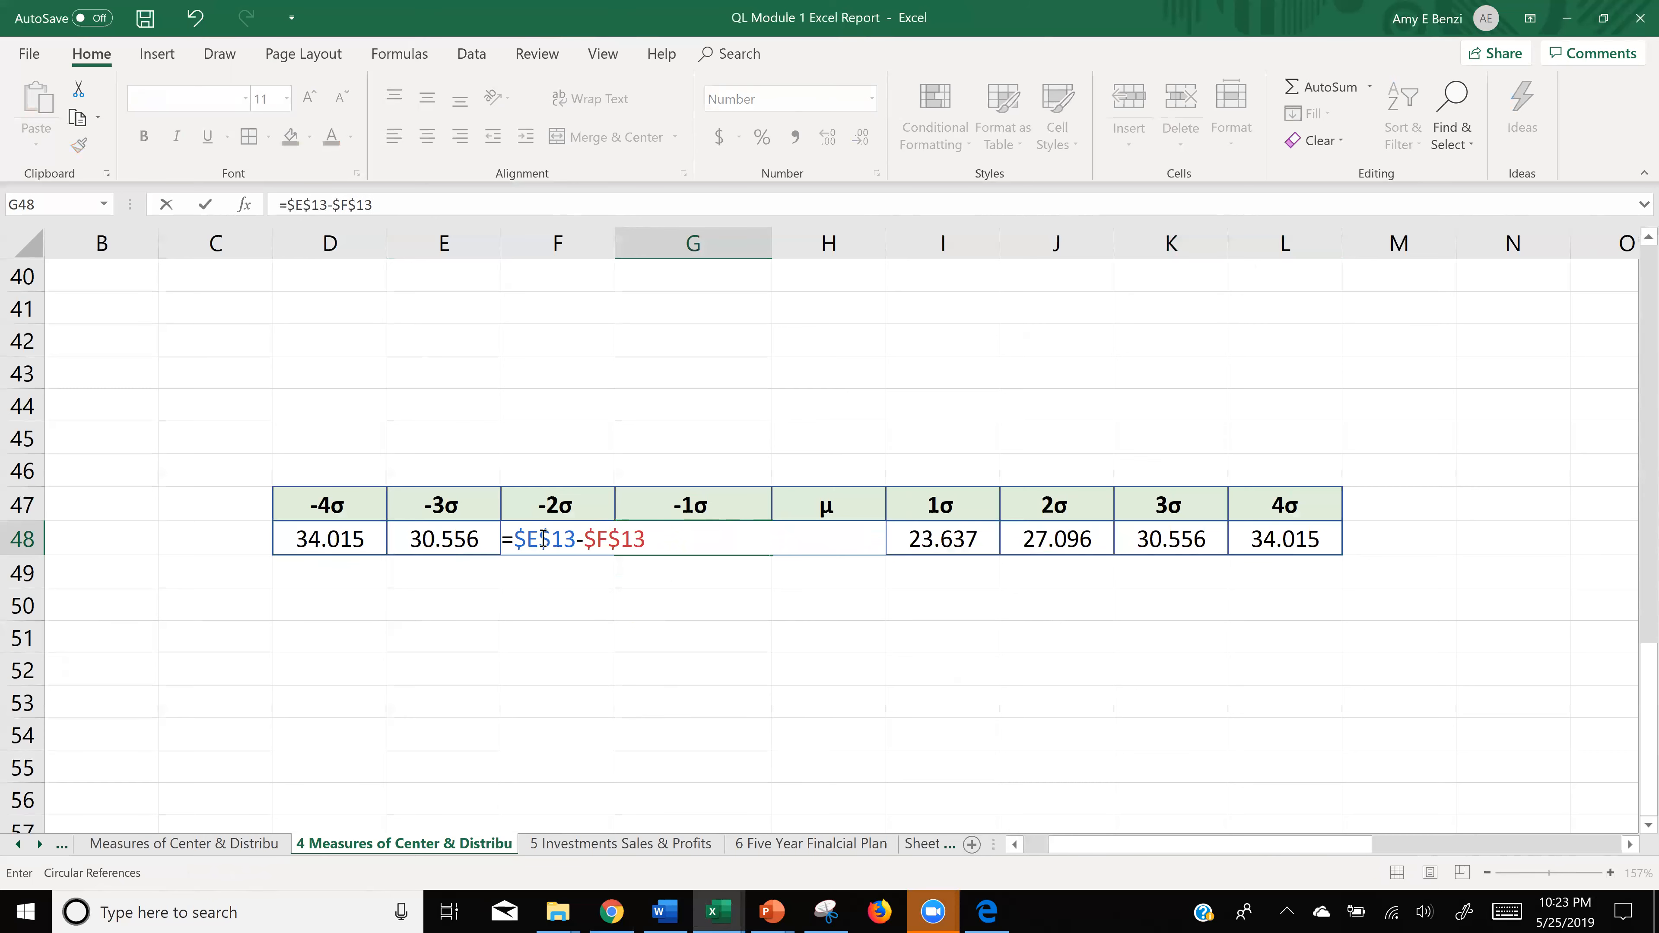
pyautogui.press('Return')
# - Change the -2σ formula in F48 to =$E$13-2*$F$13
pyautogui.click(549, 538)
pyautogui.doubleClick(551, 538)
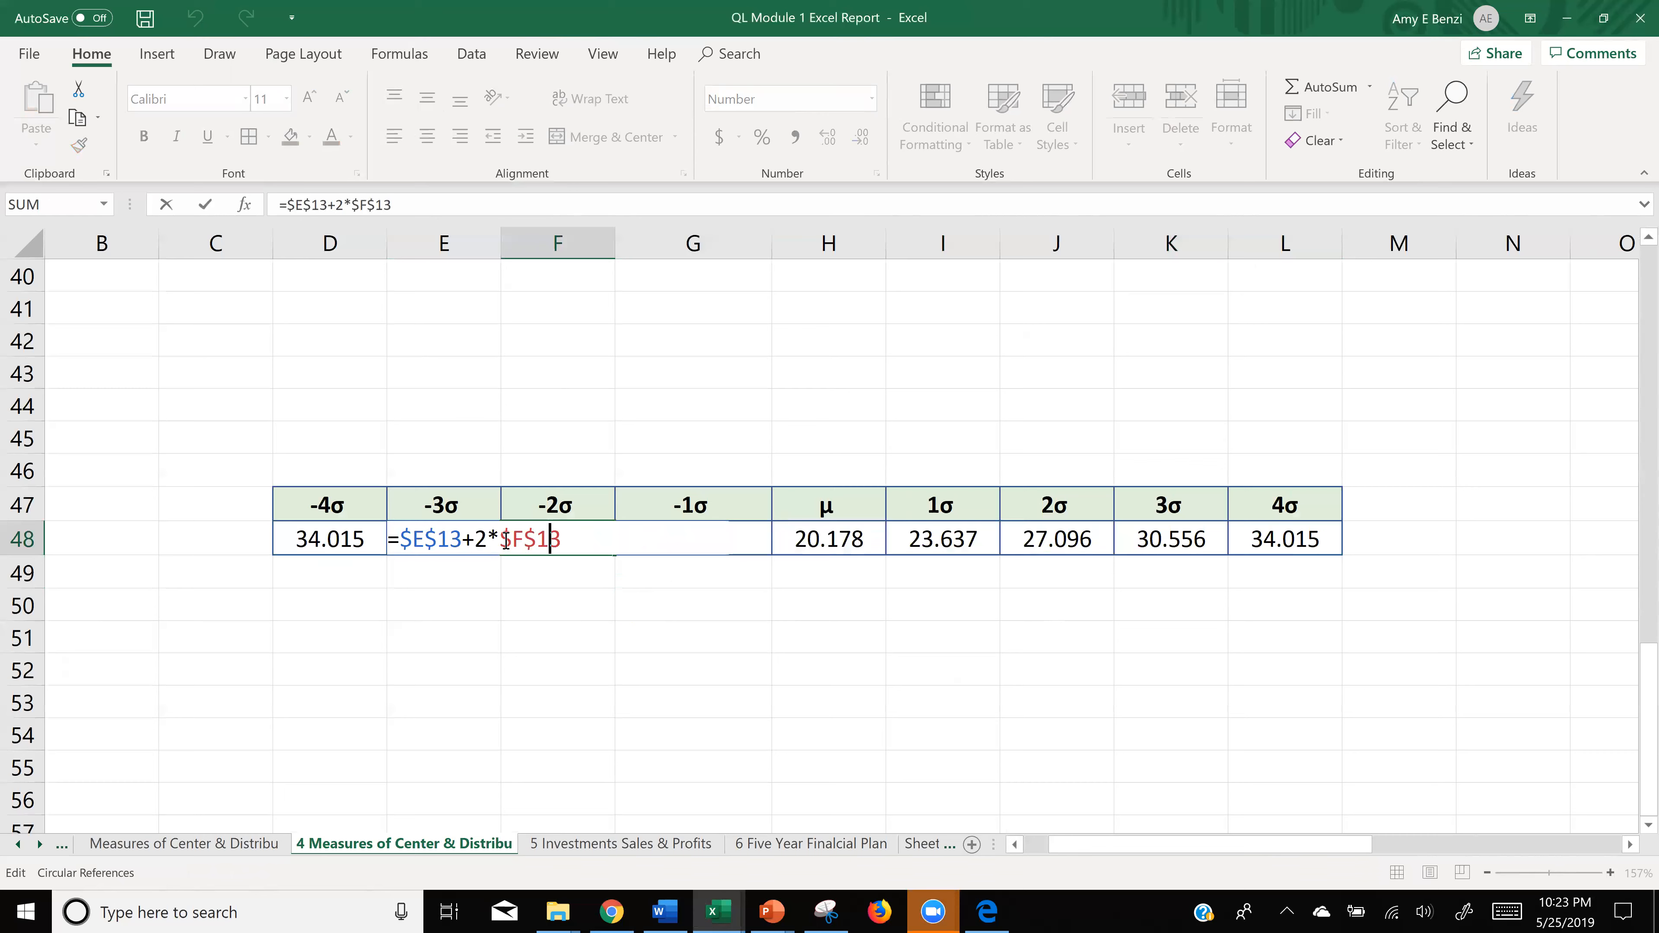
pyautogui.doubleClick(461, 540)
pyautogui.write('-')
pyautogui.press('Return')
# - Change the -3σ formula in E48 to =$E$13-3*$F$13
pyautogui.click(457, 539)
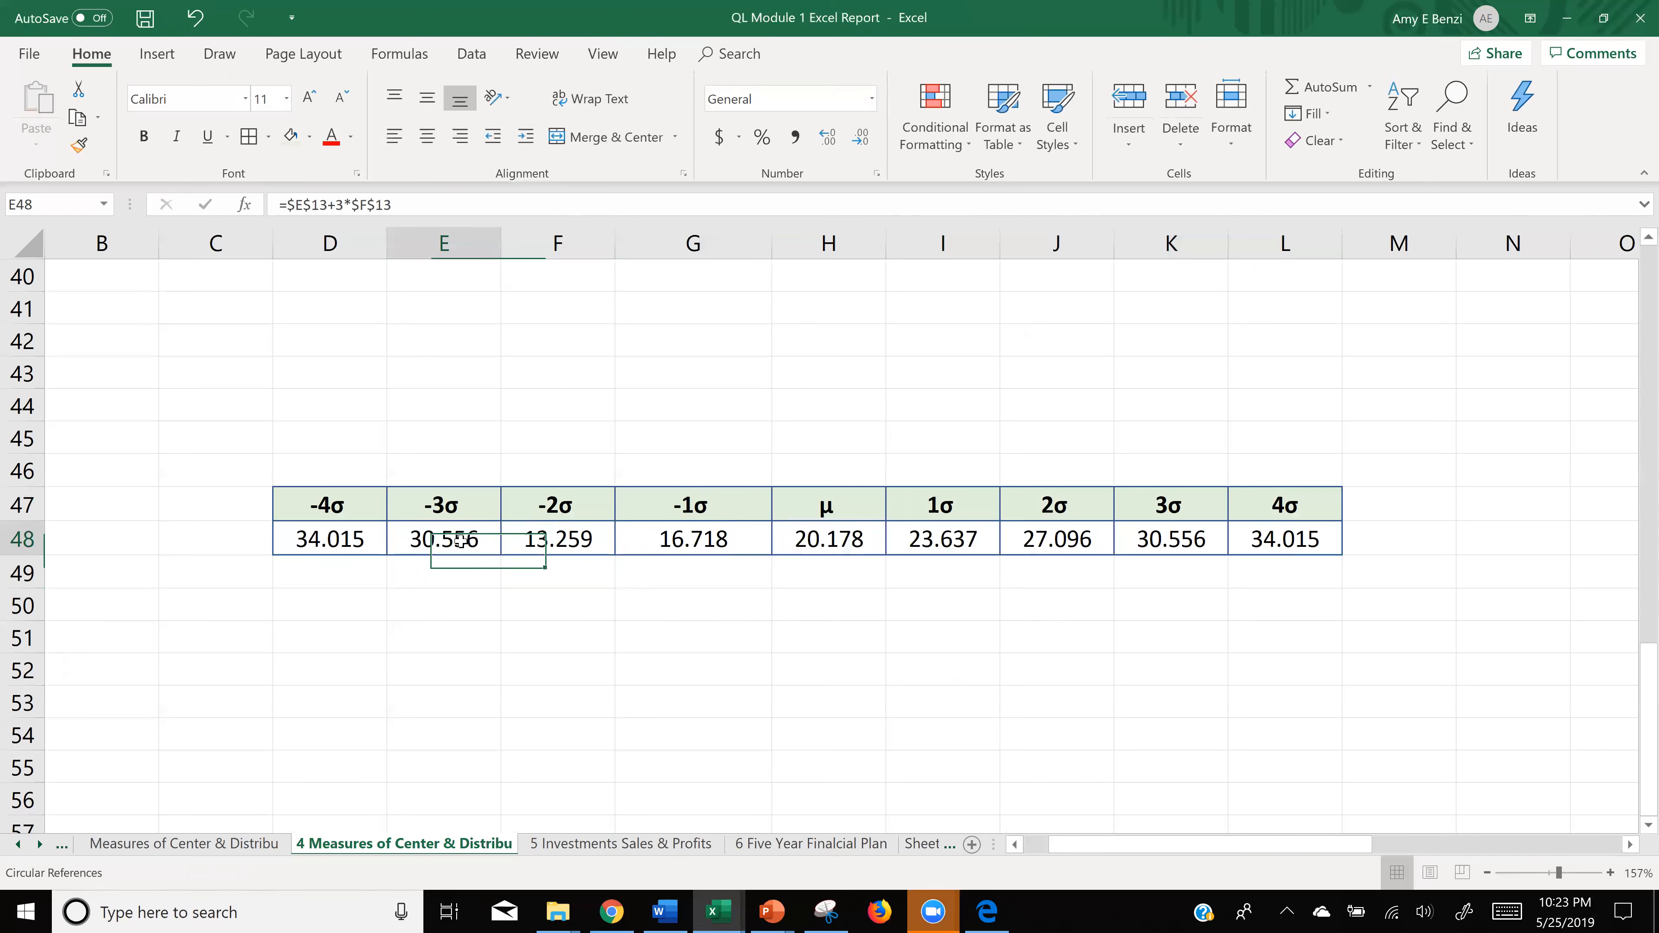
pyautogui.doubleClick(457, 539)
pyautogui.doubleClick(359, 540)
pyautogui.write('-')
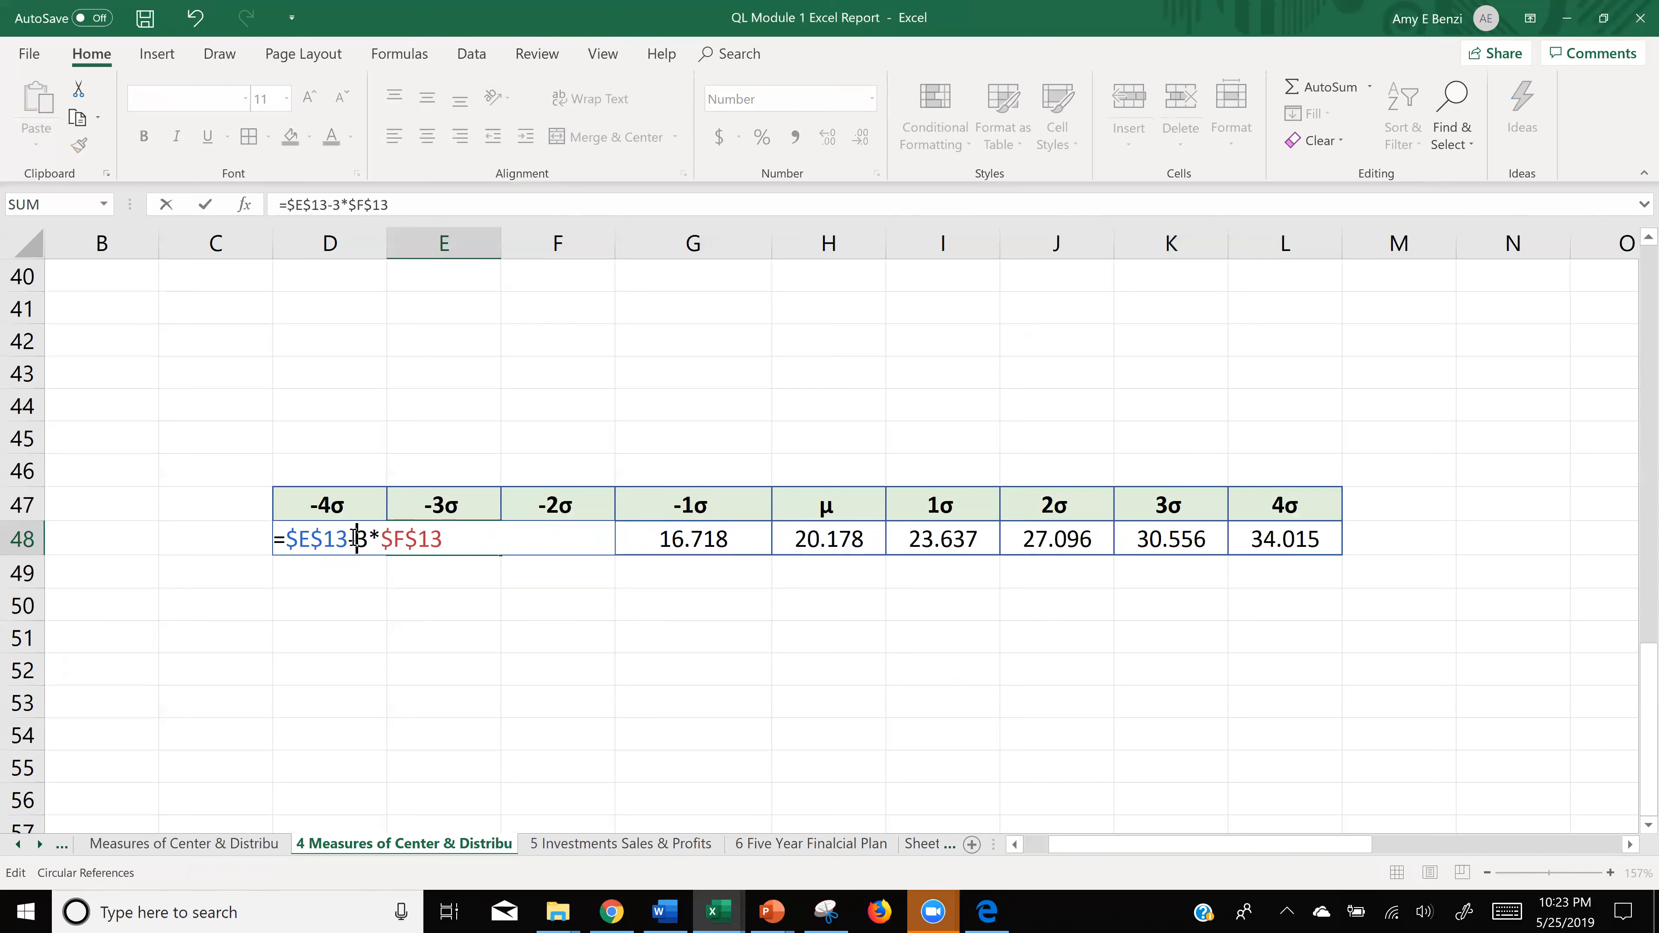
pyautogui.press('Return')
# - Change the -4σ formula in D48 to =$E$13-4*$F$13
pyautogui.click(353, 537)
pyautogui.doubleClick(353, 537)
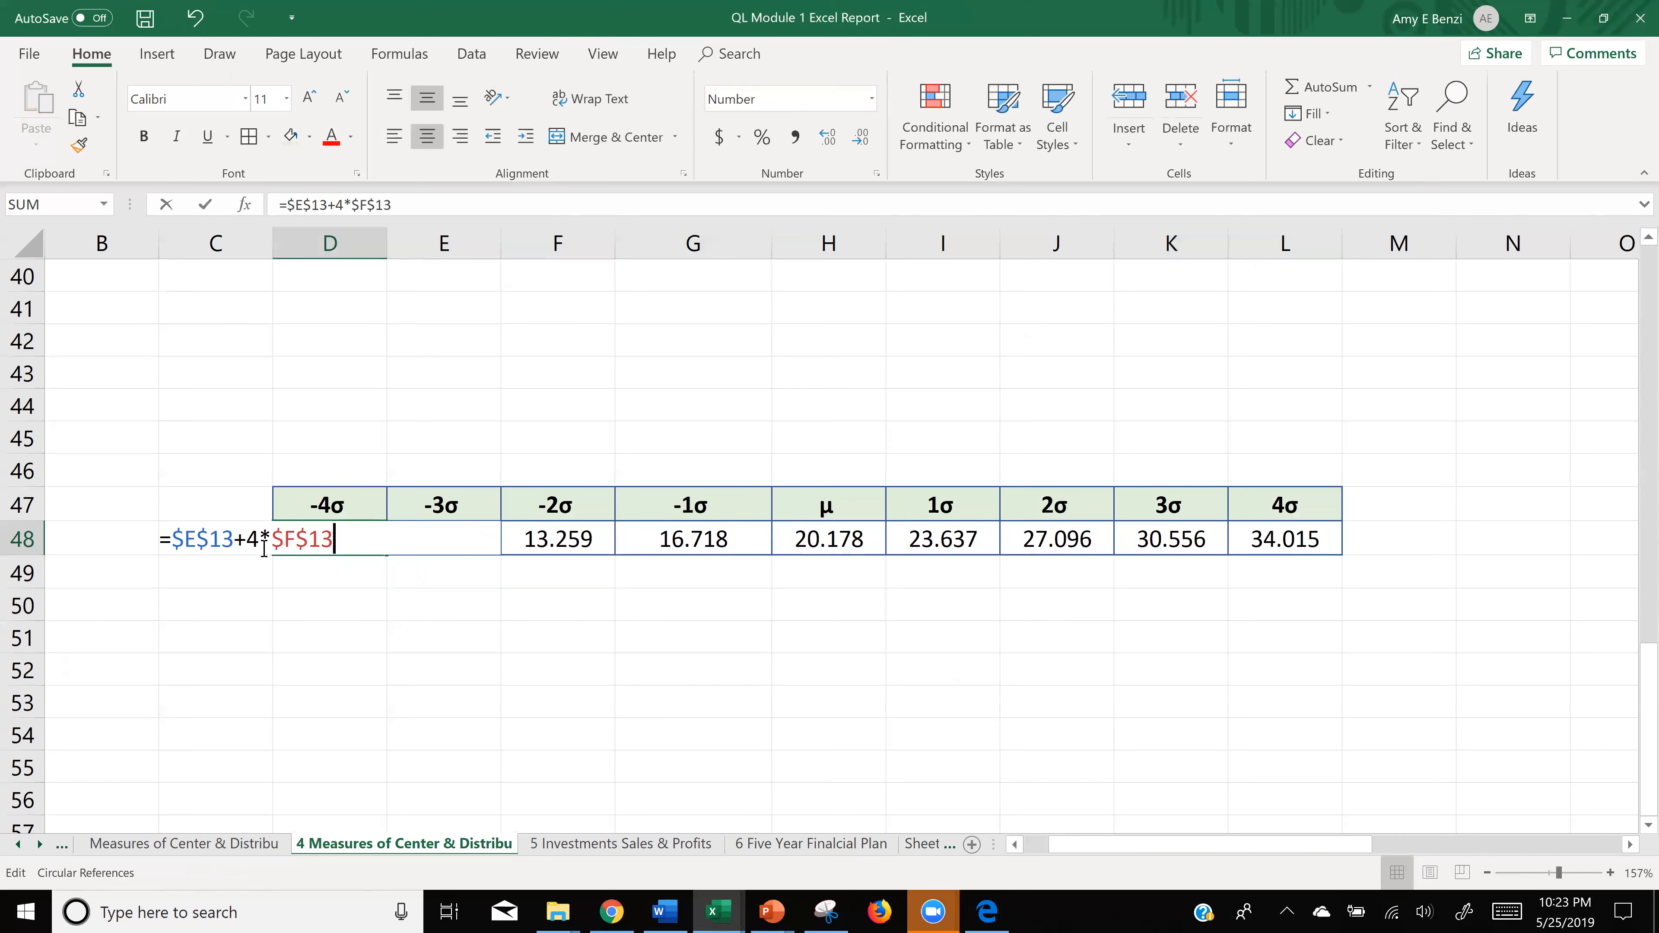
pyautogui.doubleClick(239, 540)
pyautogui.write('-')
pyautogui.press('Return')
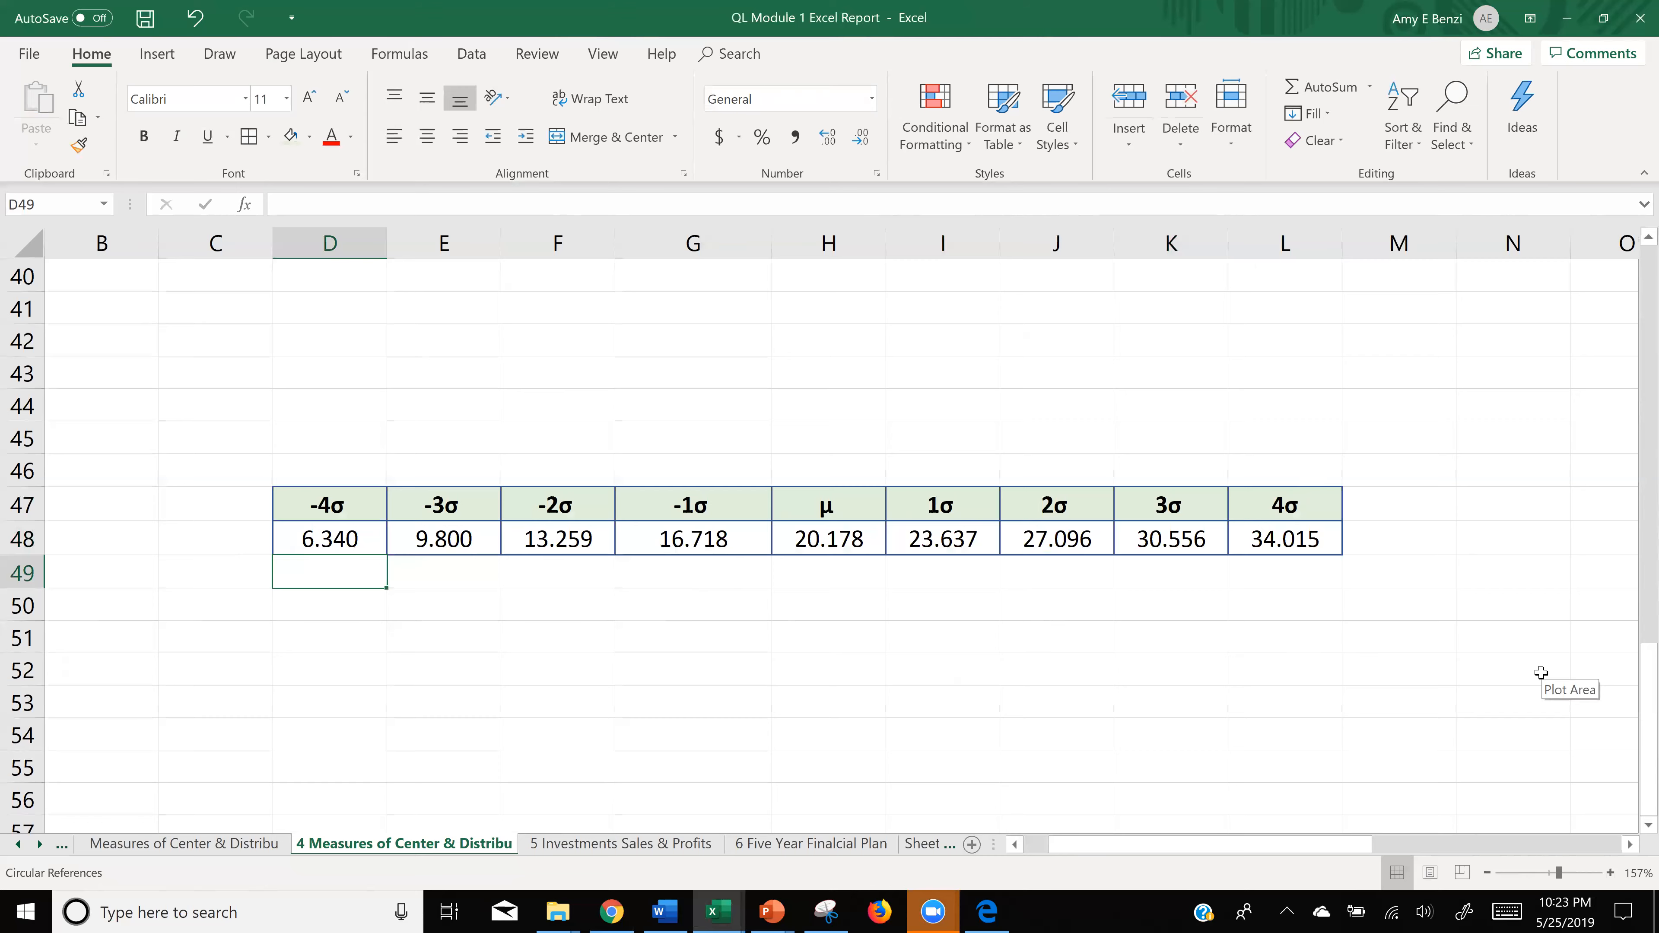
# - Review the completed sigma table in rows 47 and 48 against the ARMY Recruits' mean and standard deviation in row 13
pyautogui.scroll(-5, 1542, 672)
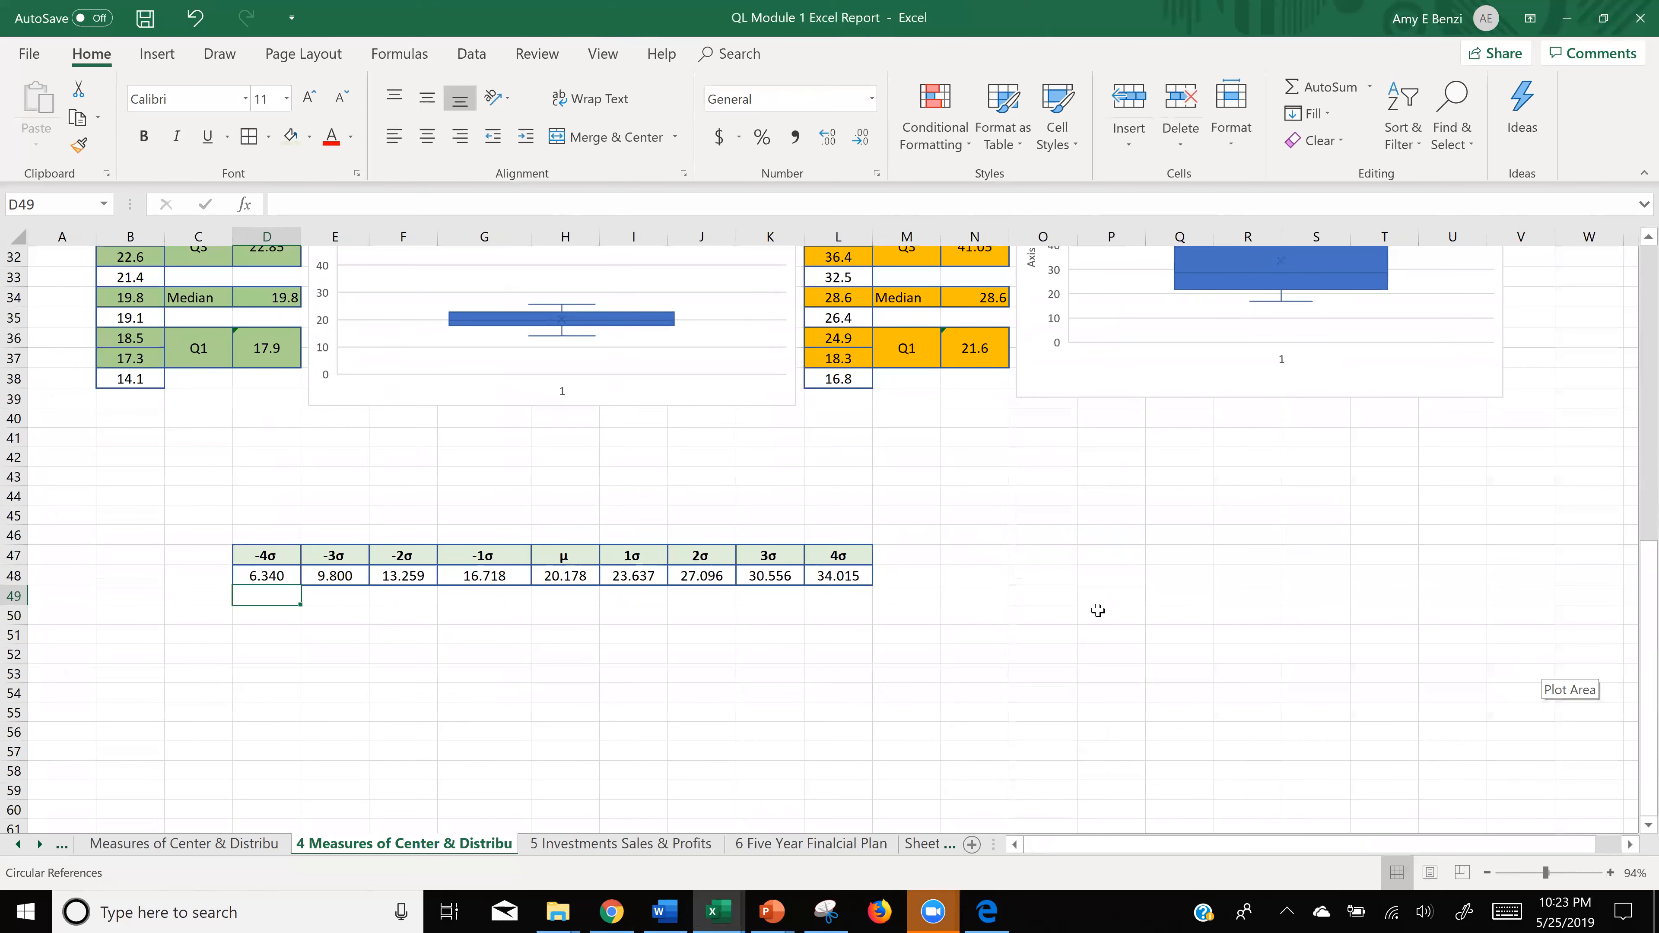
pyautogui.scroll(1, 1236, 610)
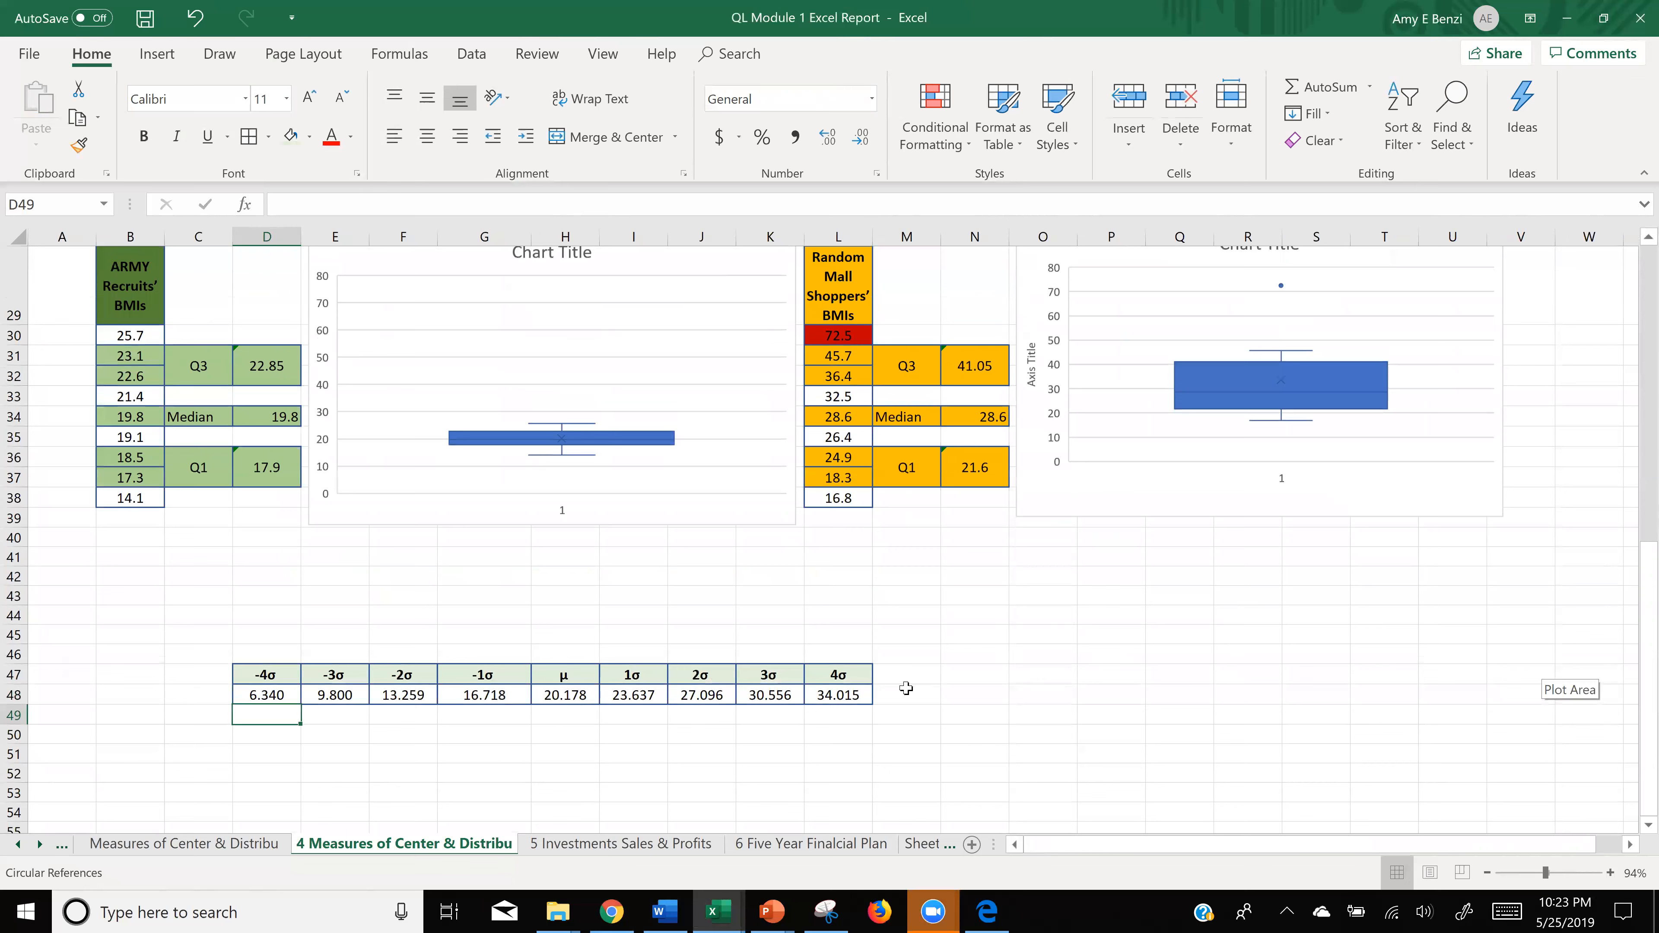
pyautogui.scroll(7, 930, 690)
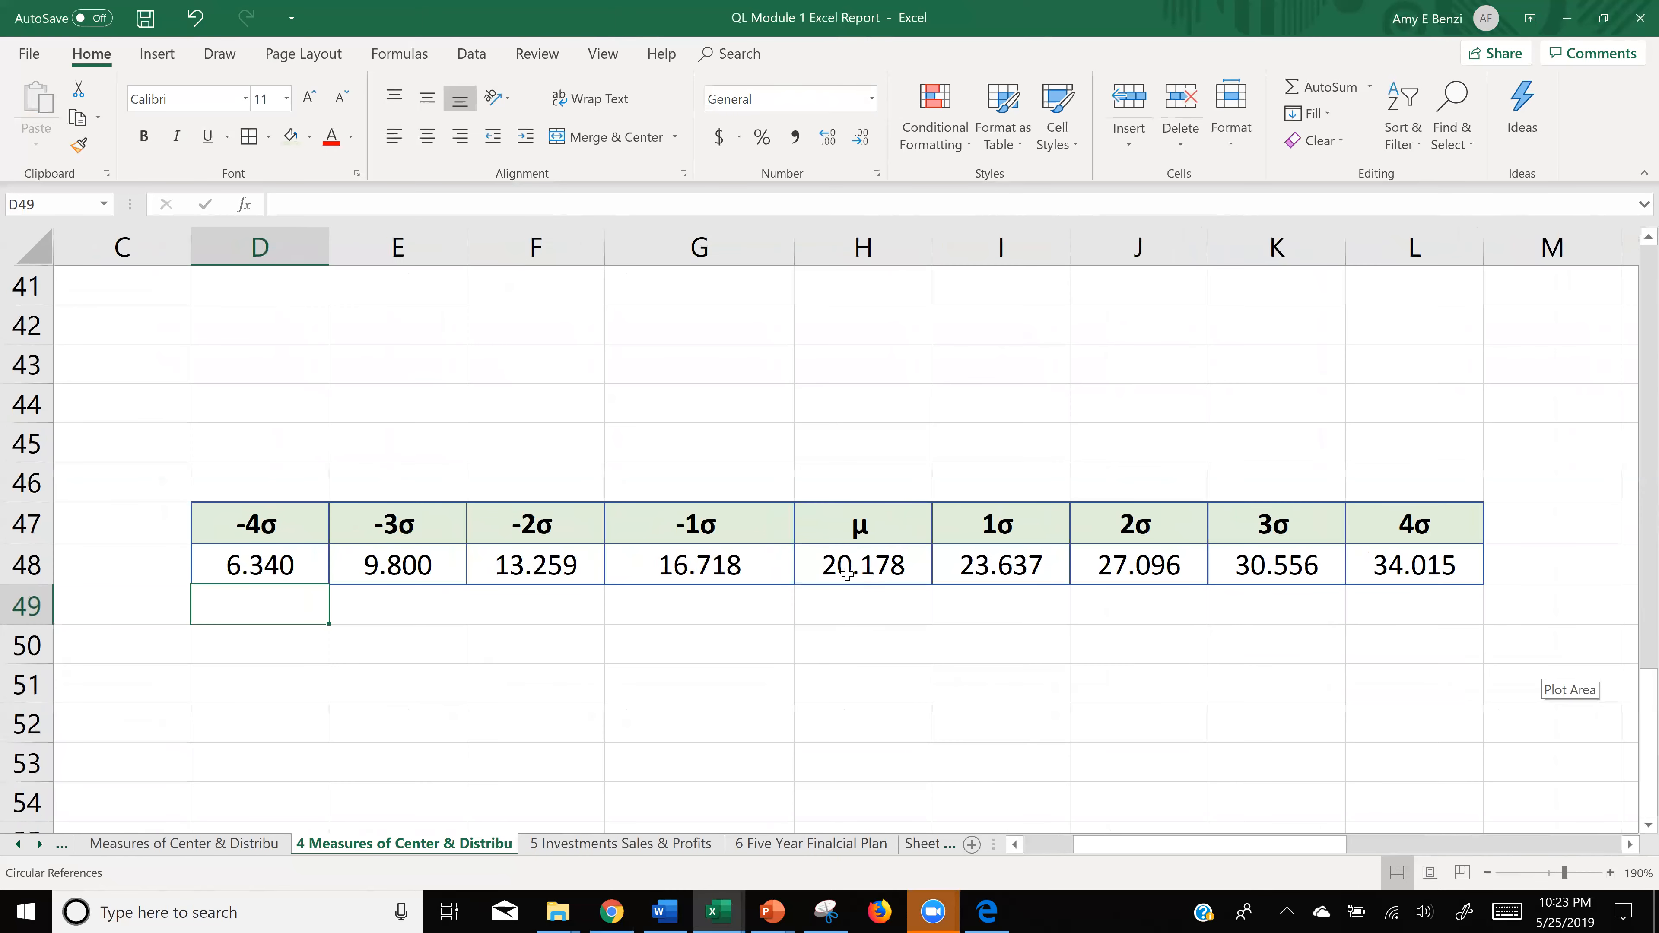
pyautogui.scroll(5, 807, 586)
pyautogui.scroll(7, 808, 587)
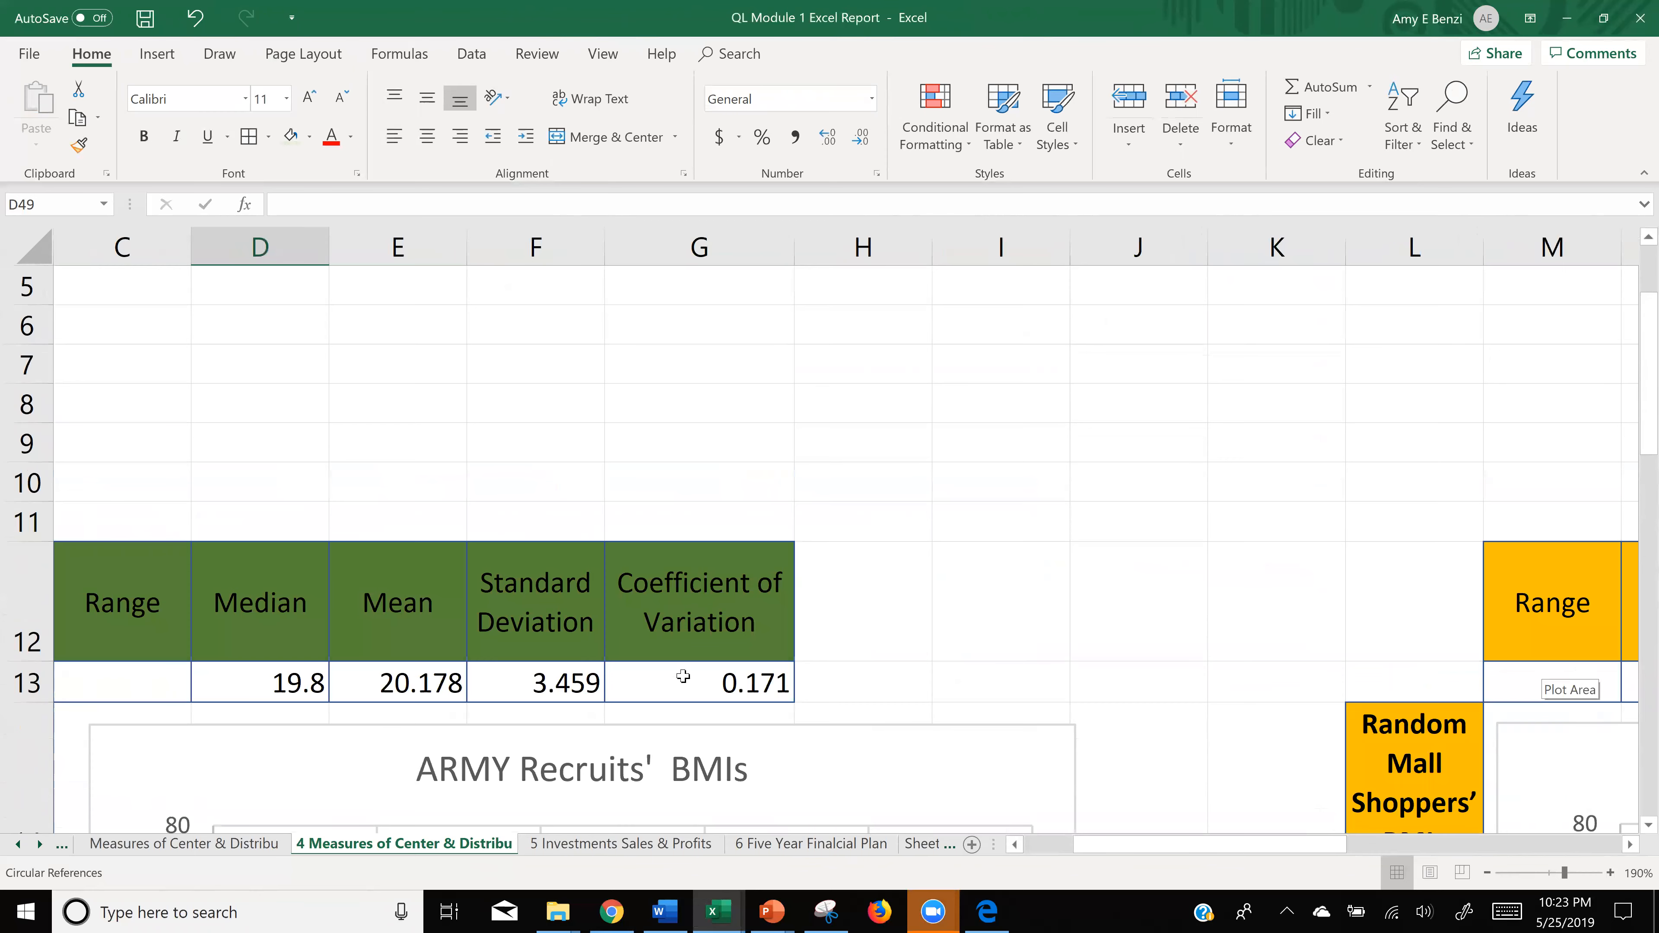
pyautogui.scroll(-10, 683, 676)
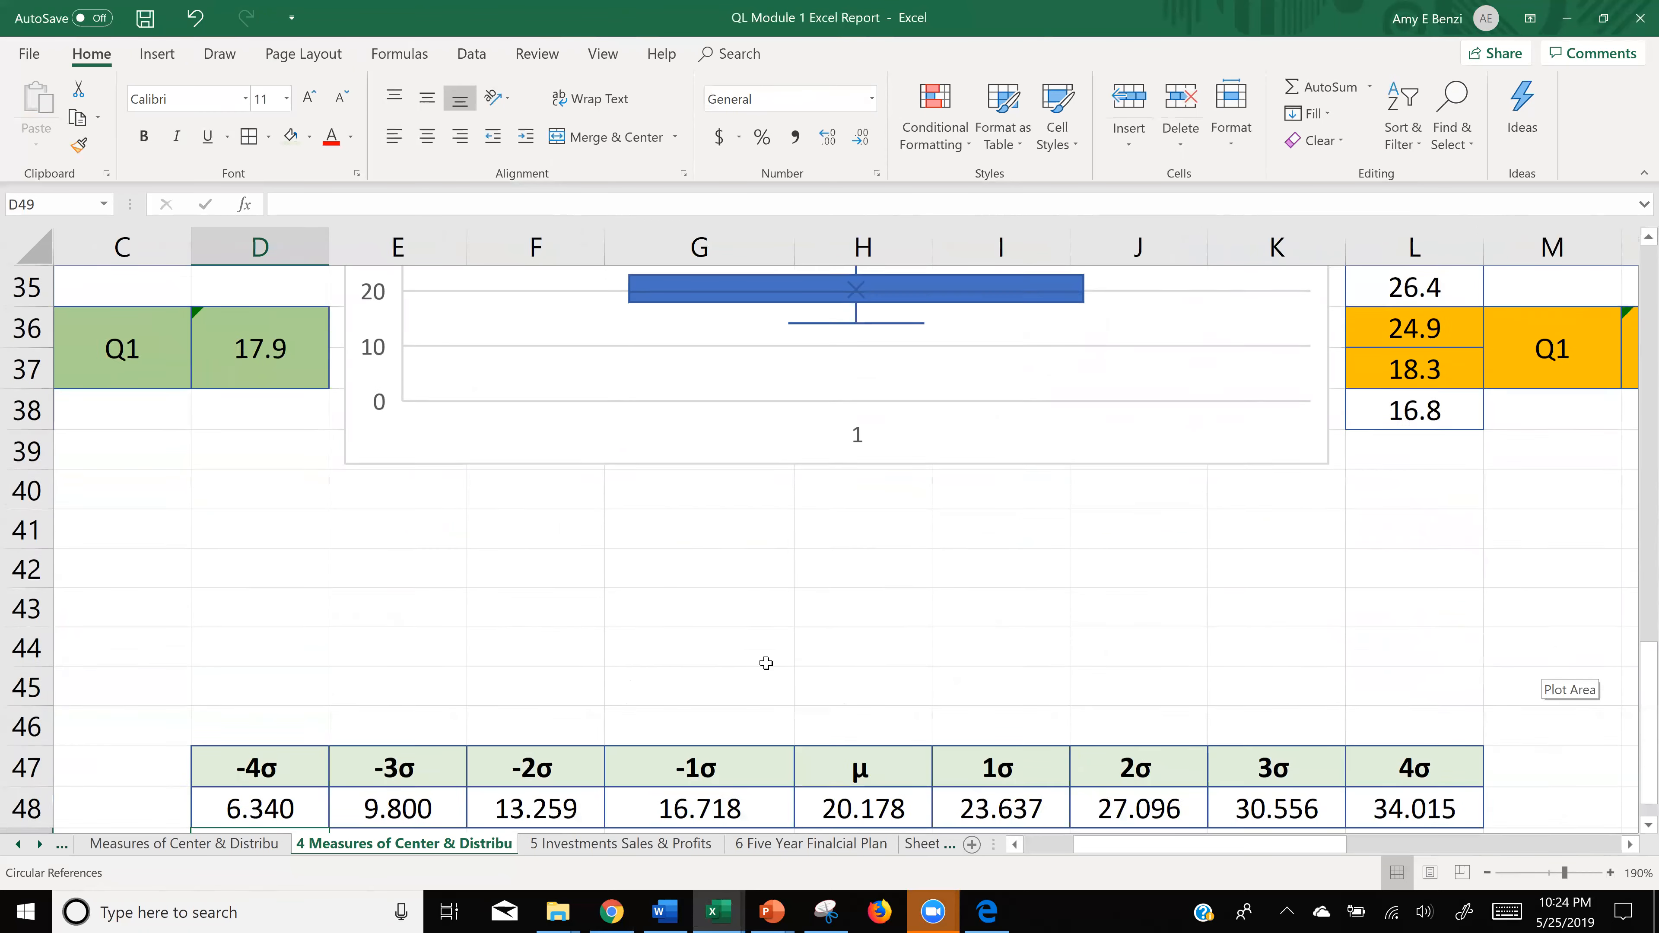
pyautogui.scroll(-3, 766, 663)
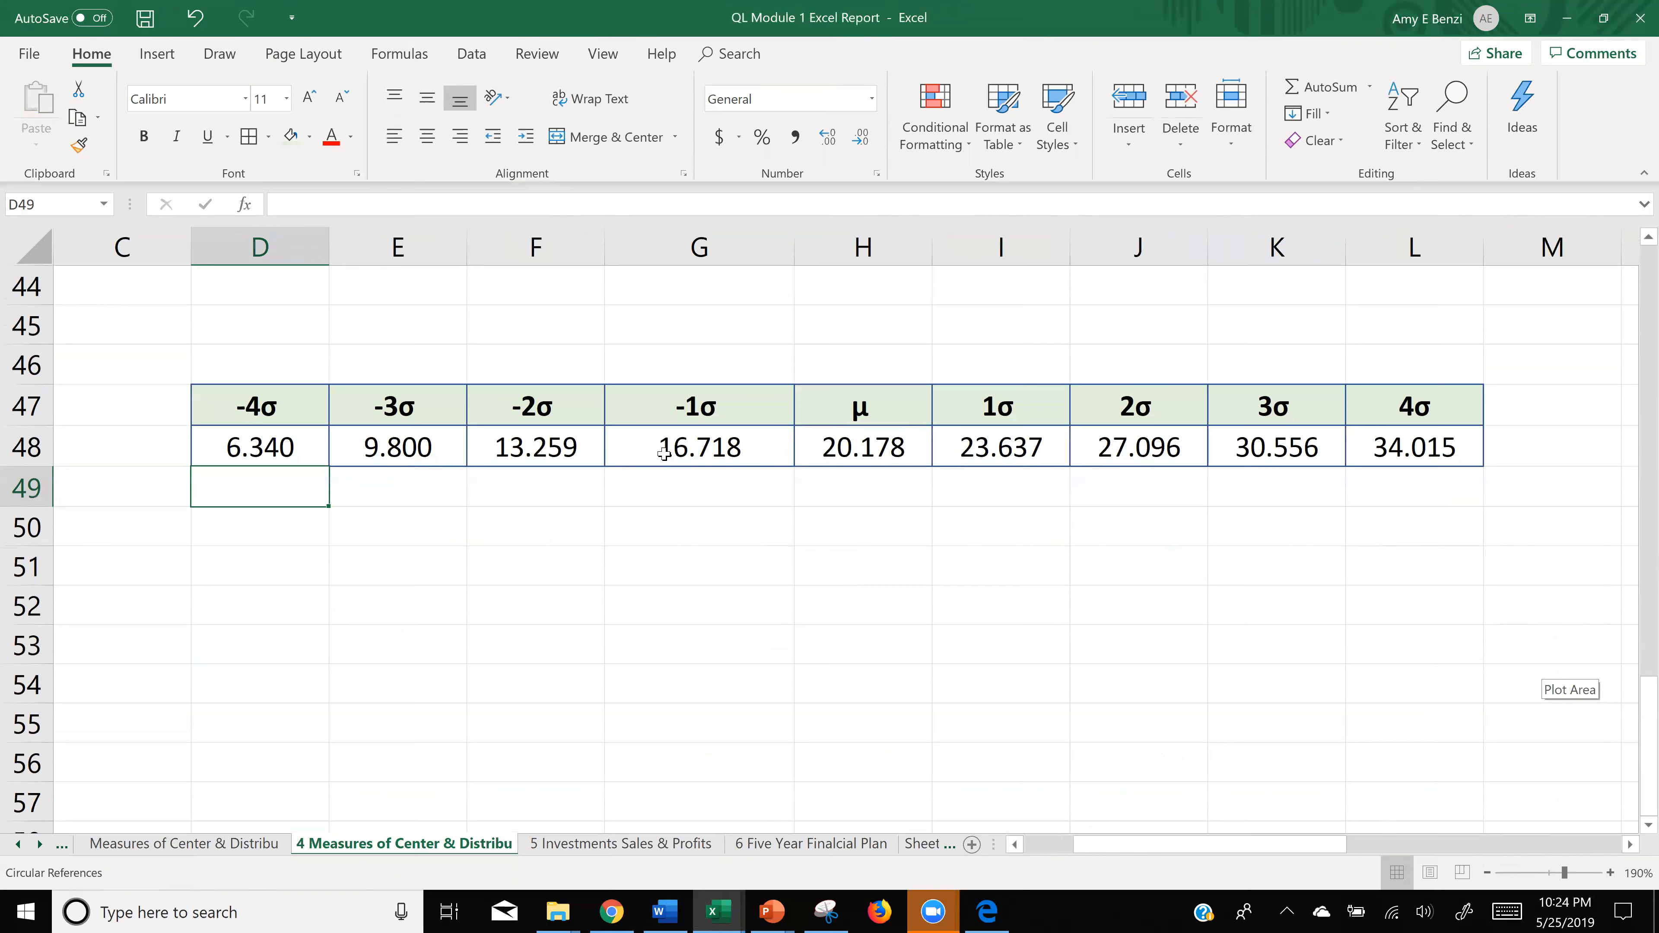
pyautogui.click(633, 515)
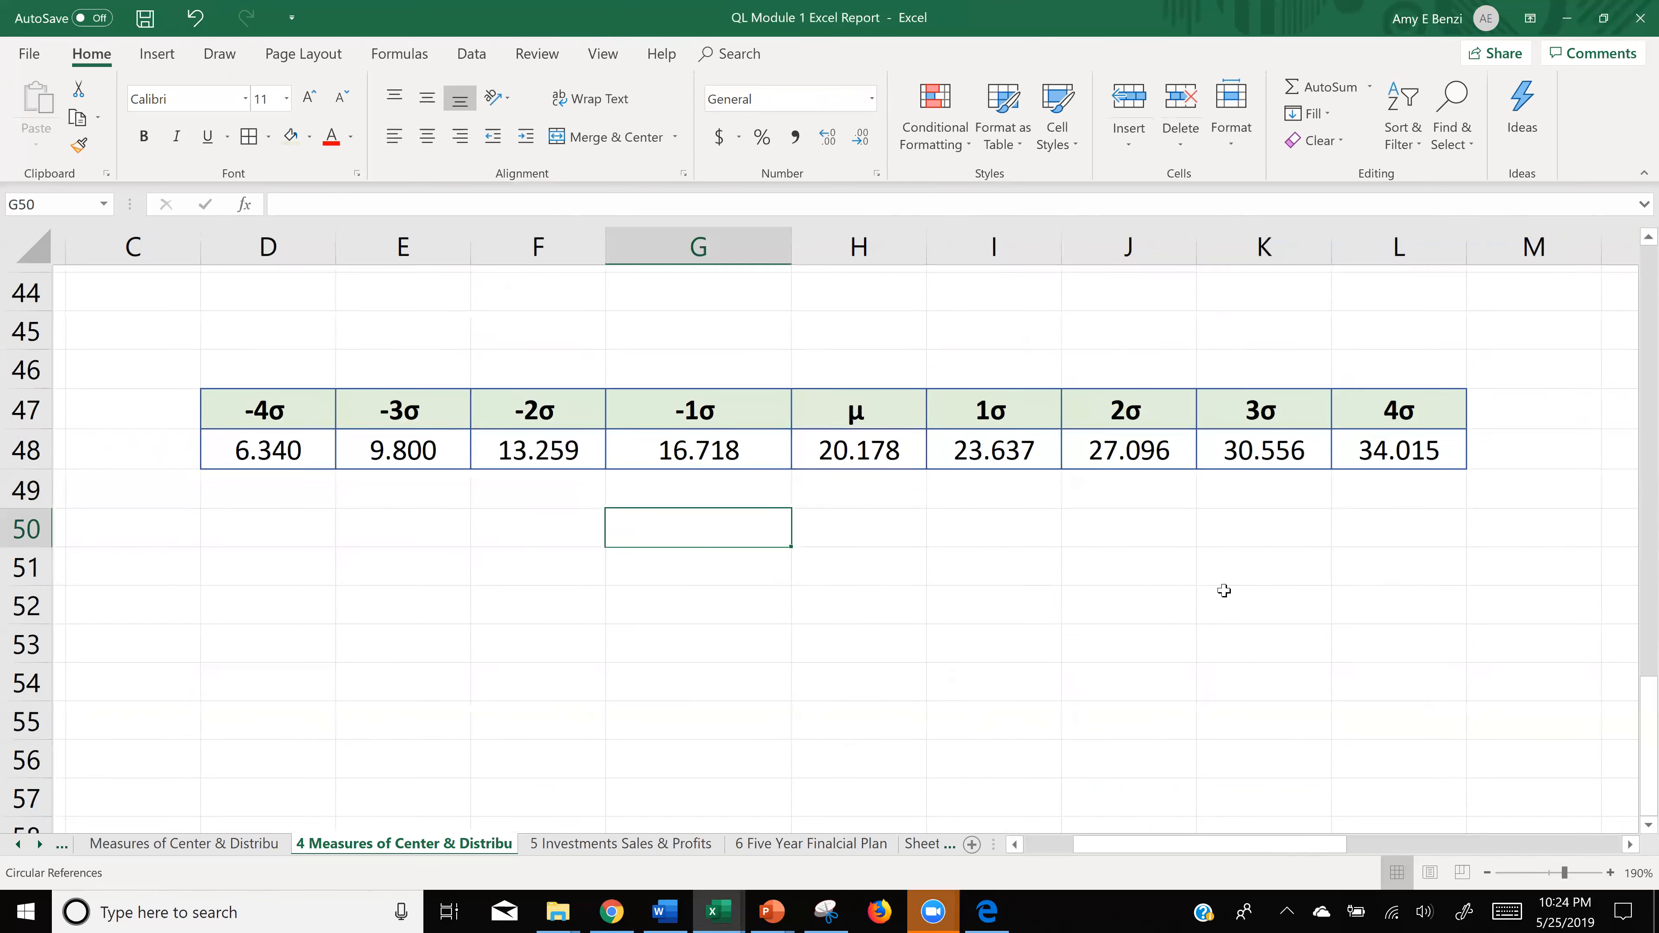
pyautogui.keyDown('ctrl'); pyautogui.scroll(-6, 1226, 592); pyautogui.keyUp('ctrl')
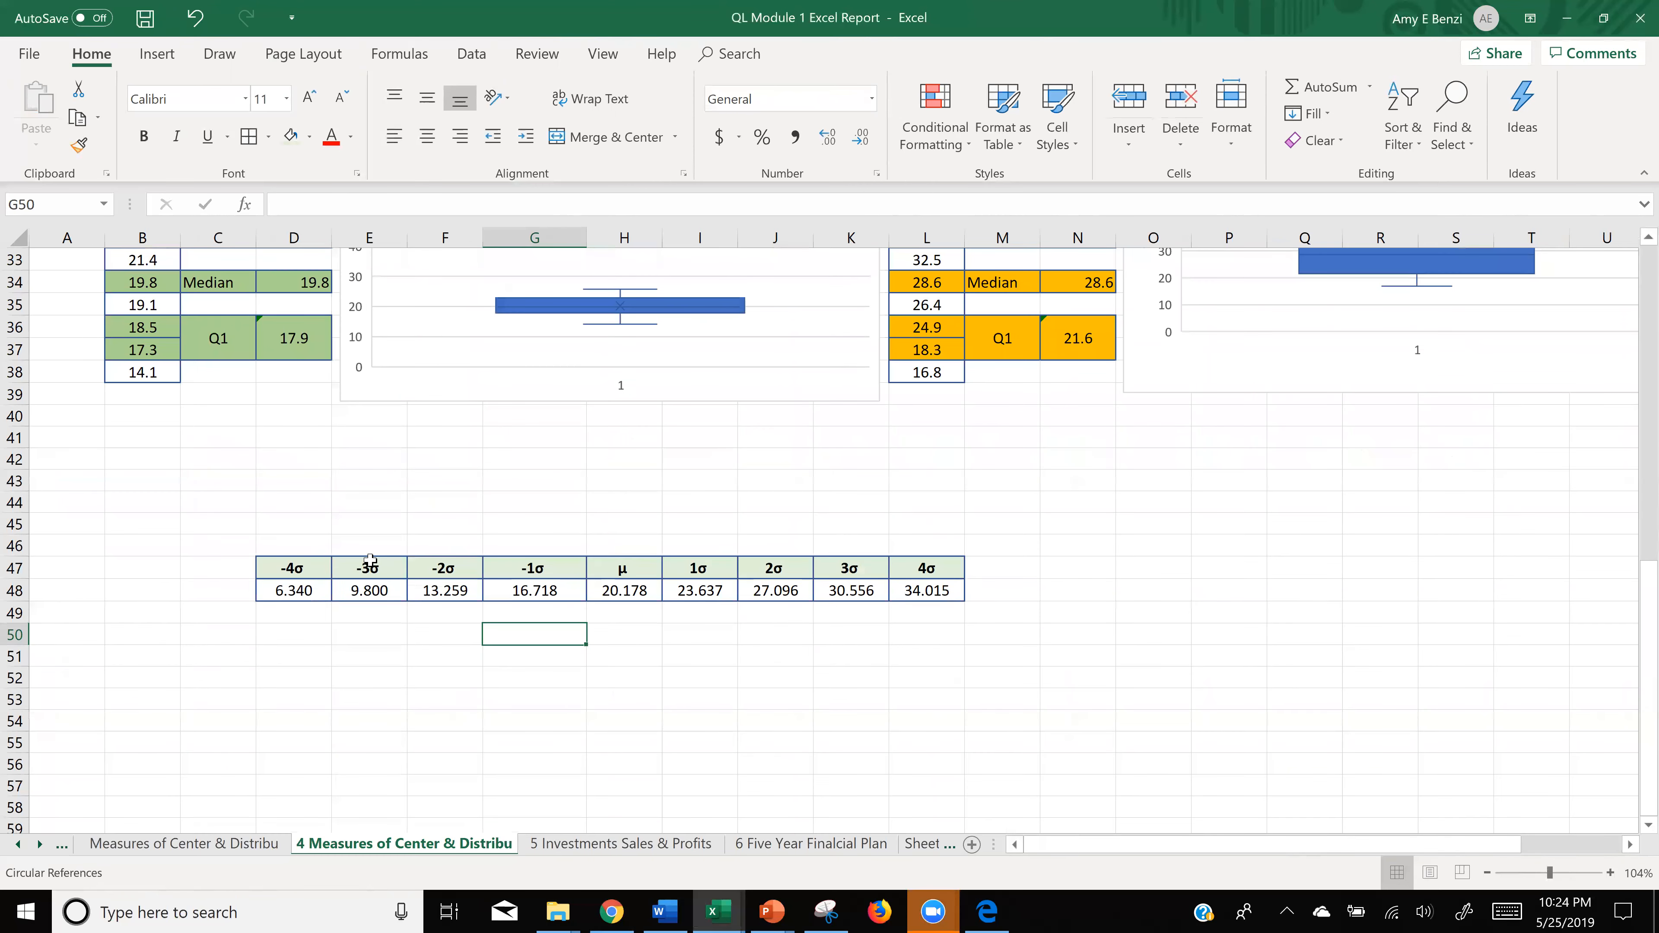
pyautogui.scroll(-2, 314, 566)
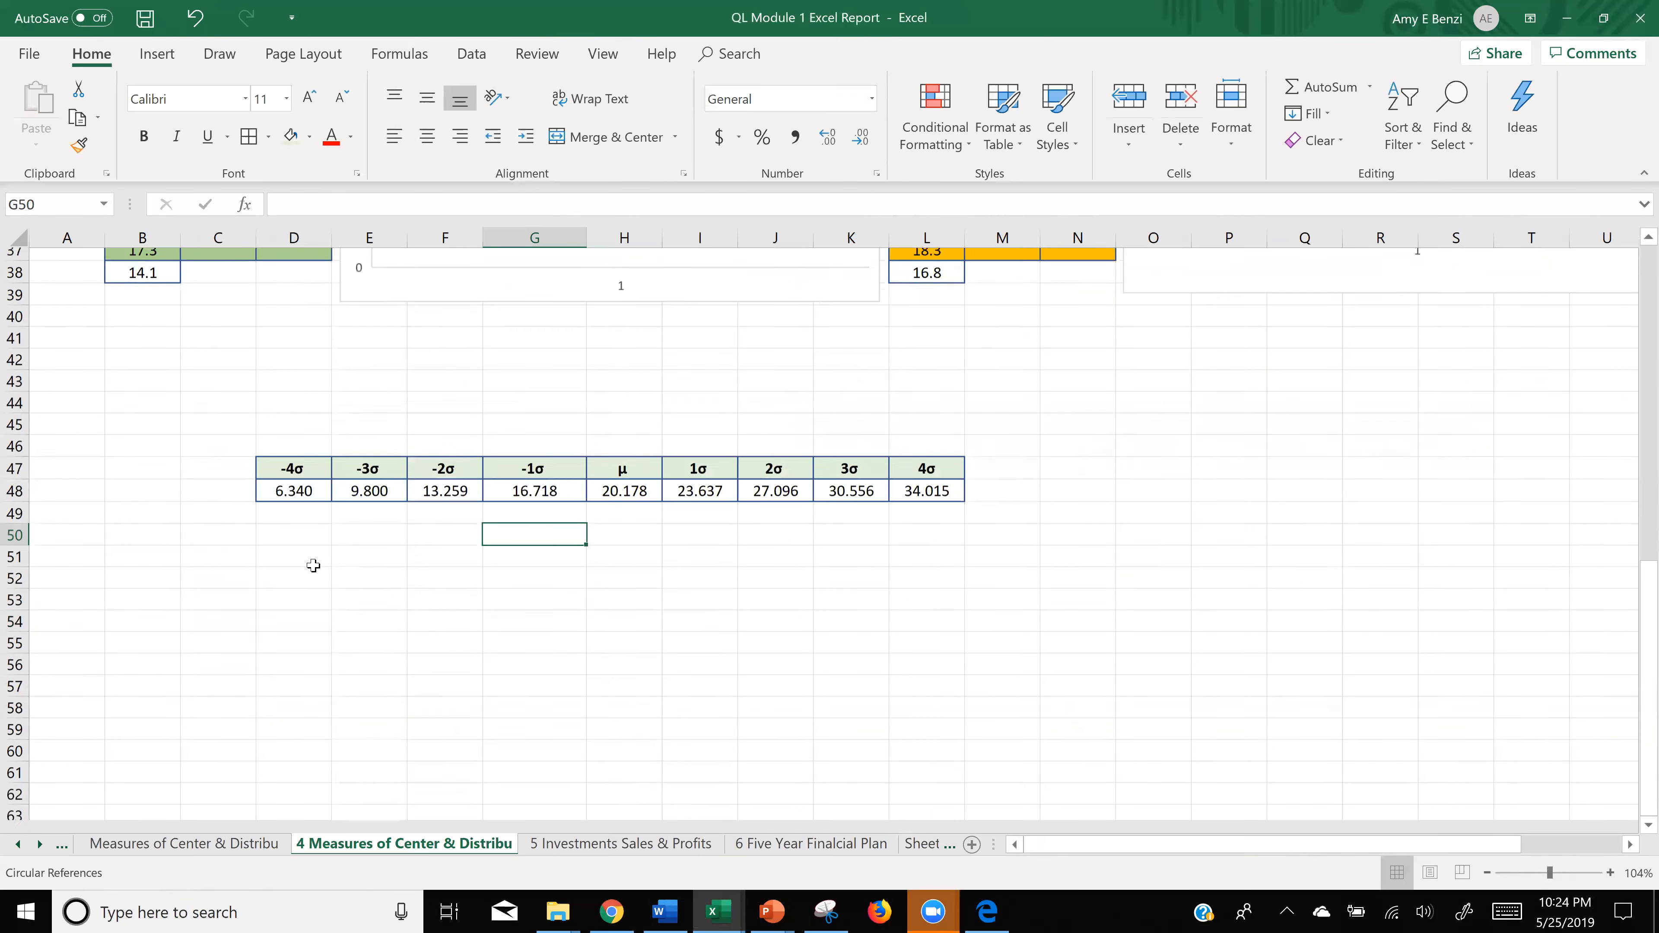
# - Examine the Women's bell curve above its sigma table on the BMI&Me sheet of the Module 3 workbook, and close that workbook
pyautogui.click(724, 914)
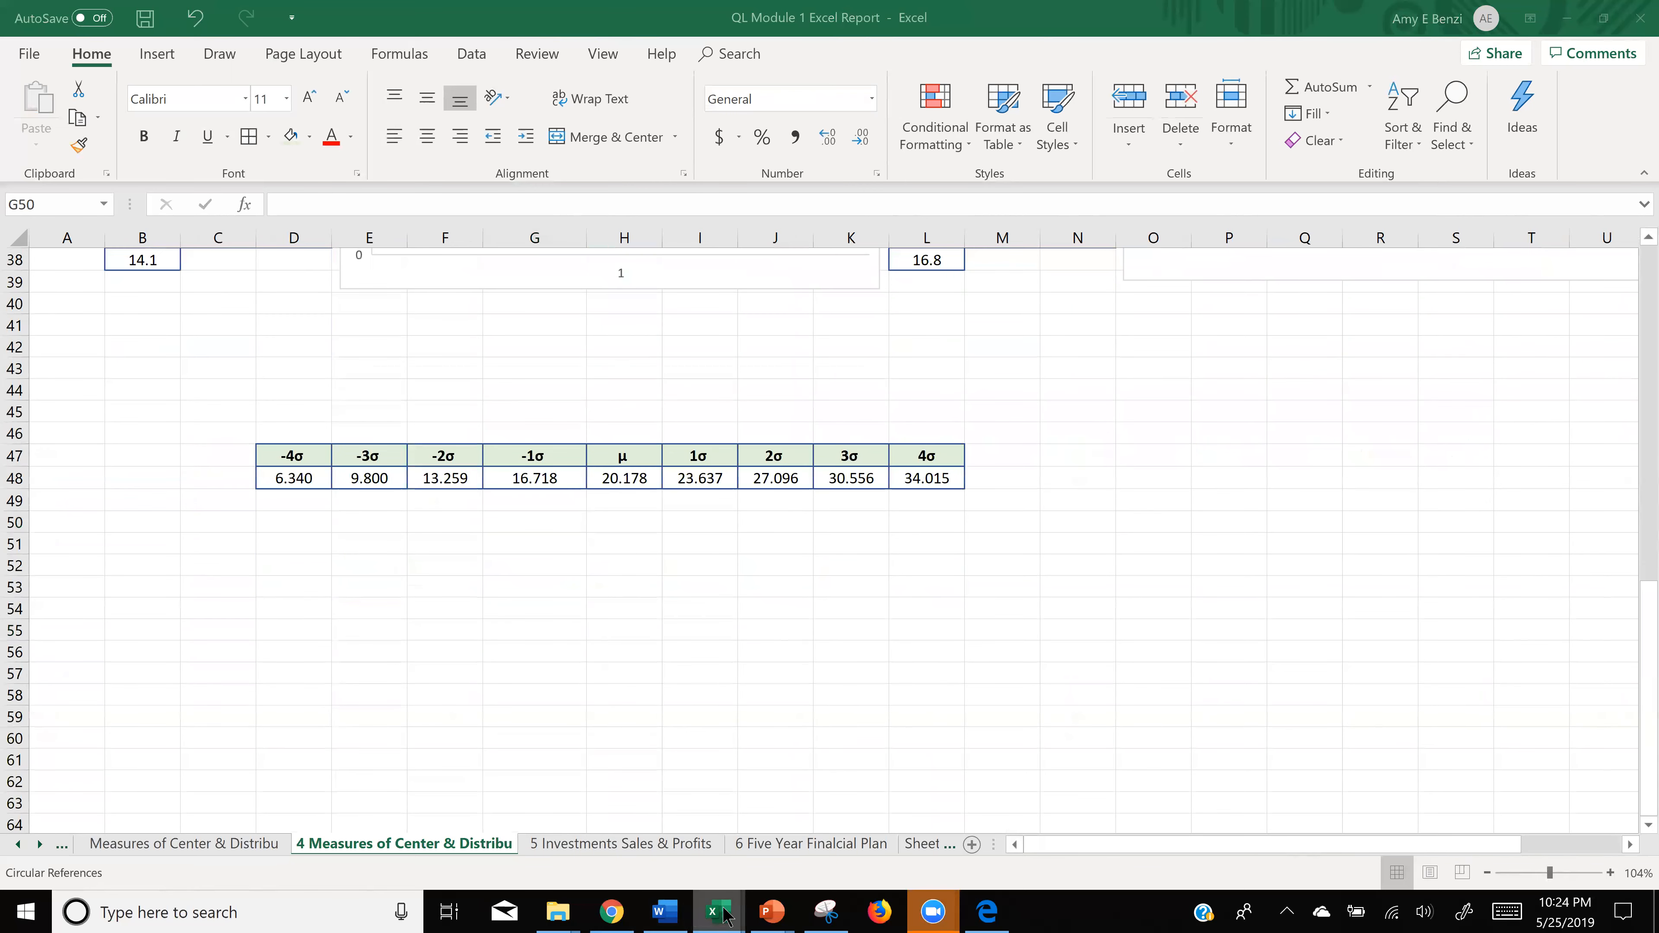
pyautogui.click(1144, 848)
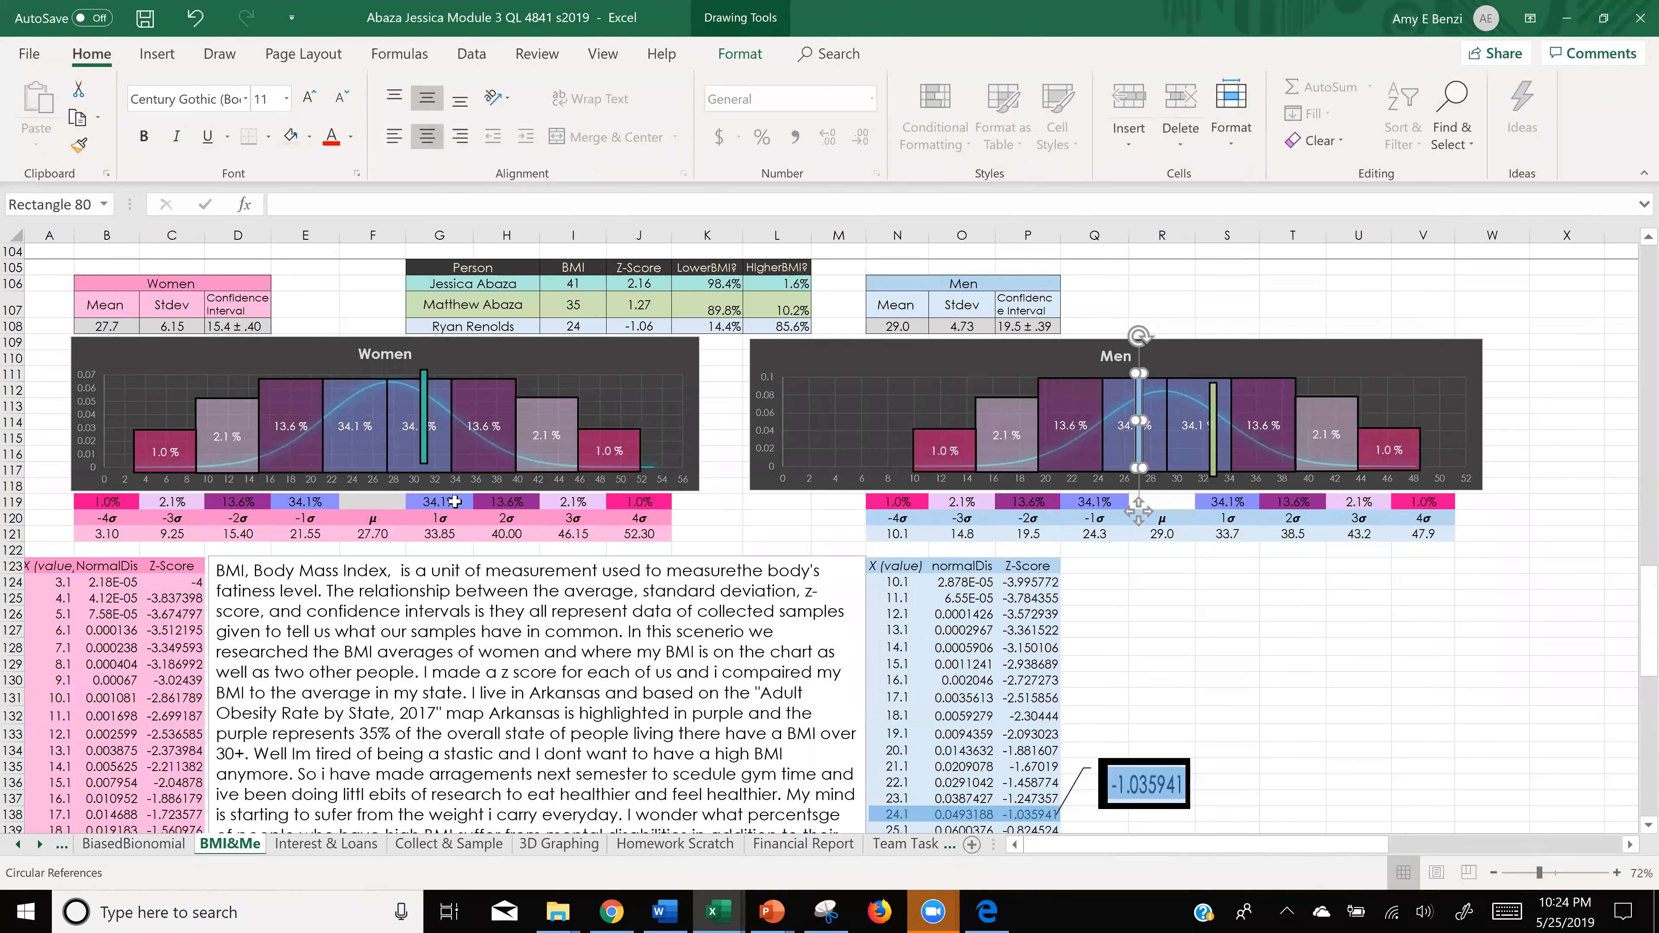
pyautogui.keyDown('ctrl'); pyautogui.scroll(4, 454, 501); pyautogui.keyUp('ctrl')
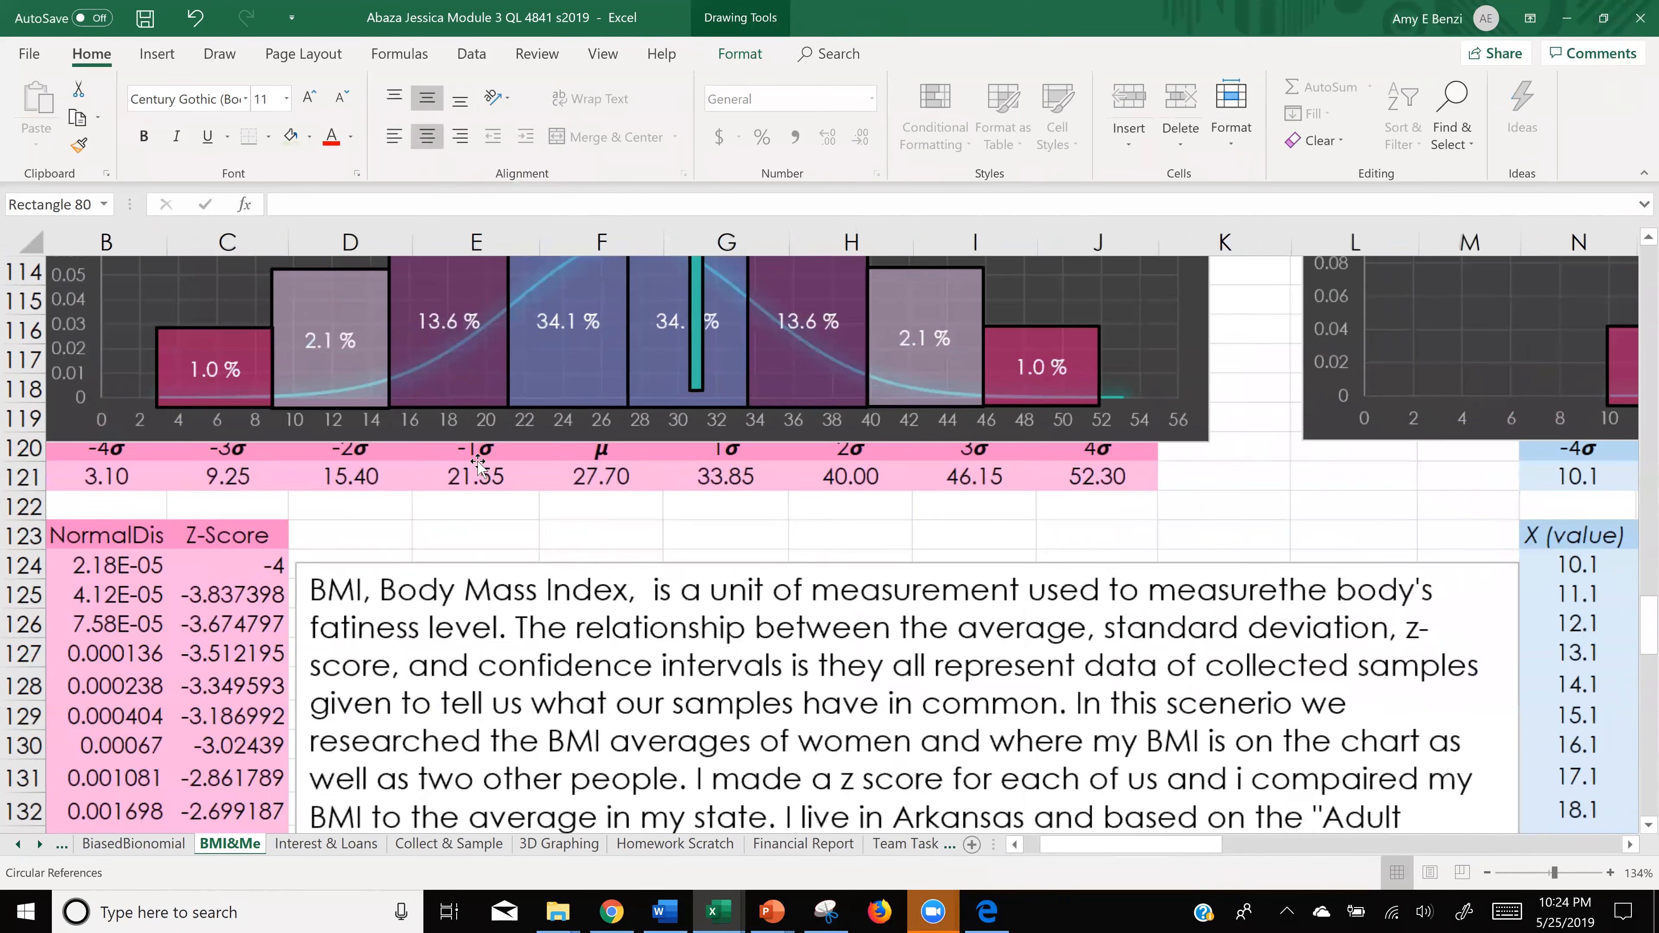
pyautogui.scroll(2, 495, 399)
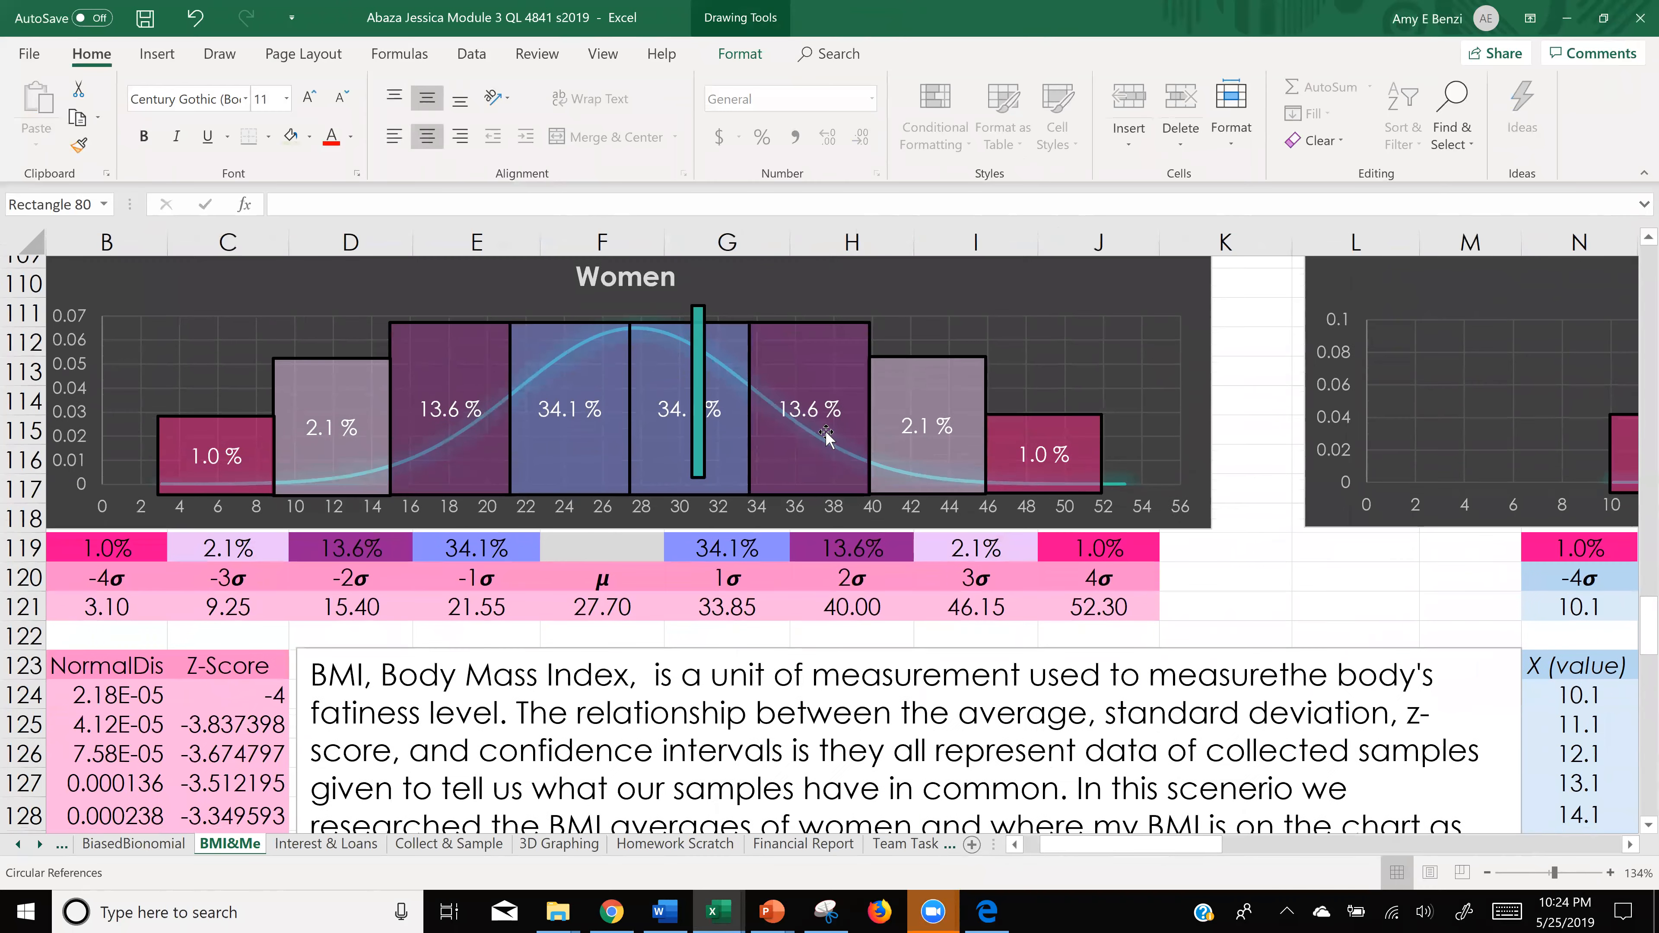
pyautogui.click(1638, 18)
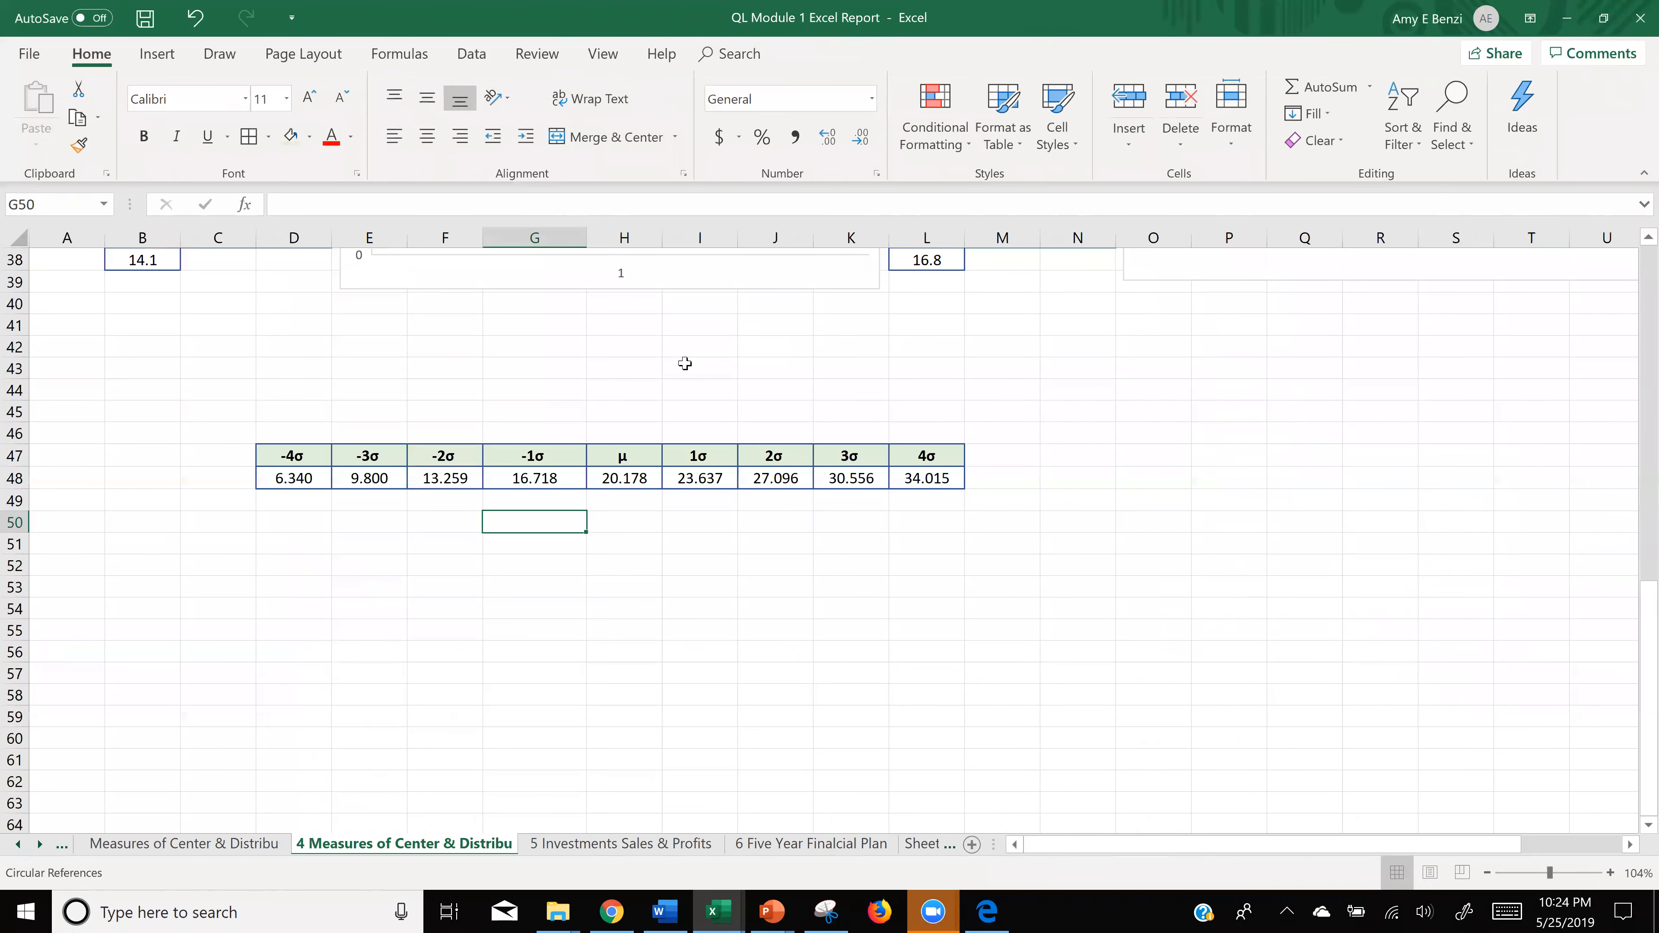
# - Move the sigma table from D47:L48 down to D56:L57, leaving empty space above it
pyautogui.moveTo(310, 459); pyautogui.dragTo(842, 682)
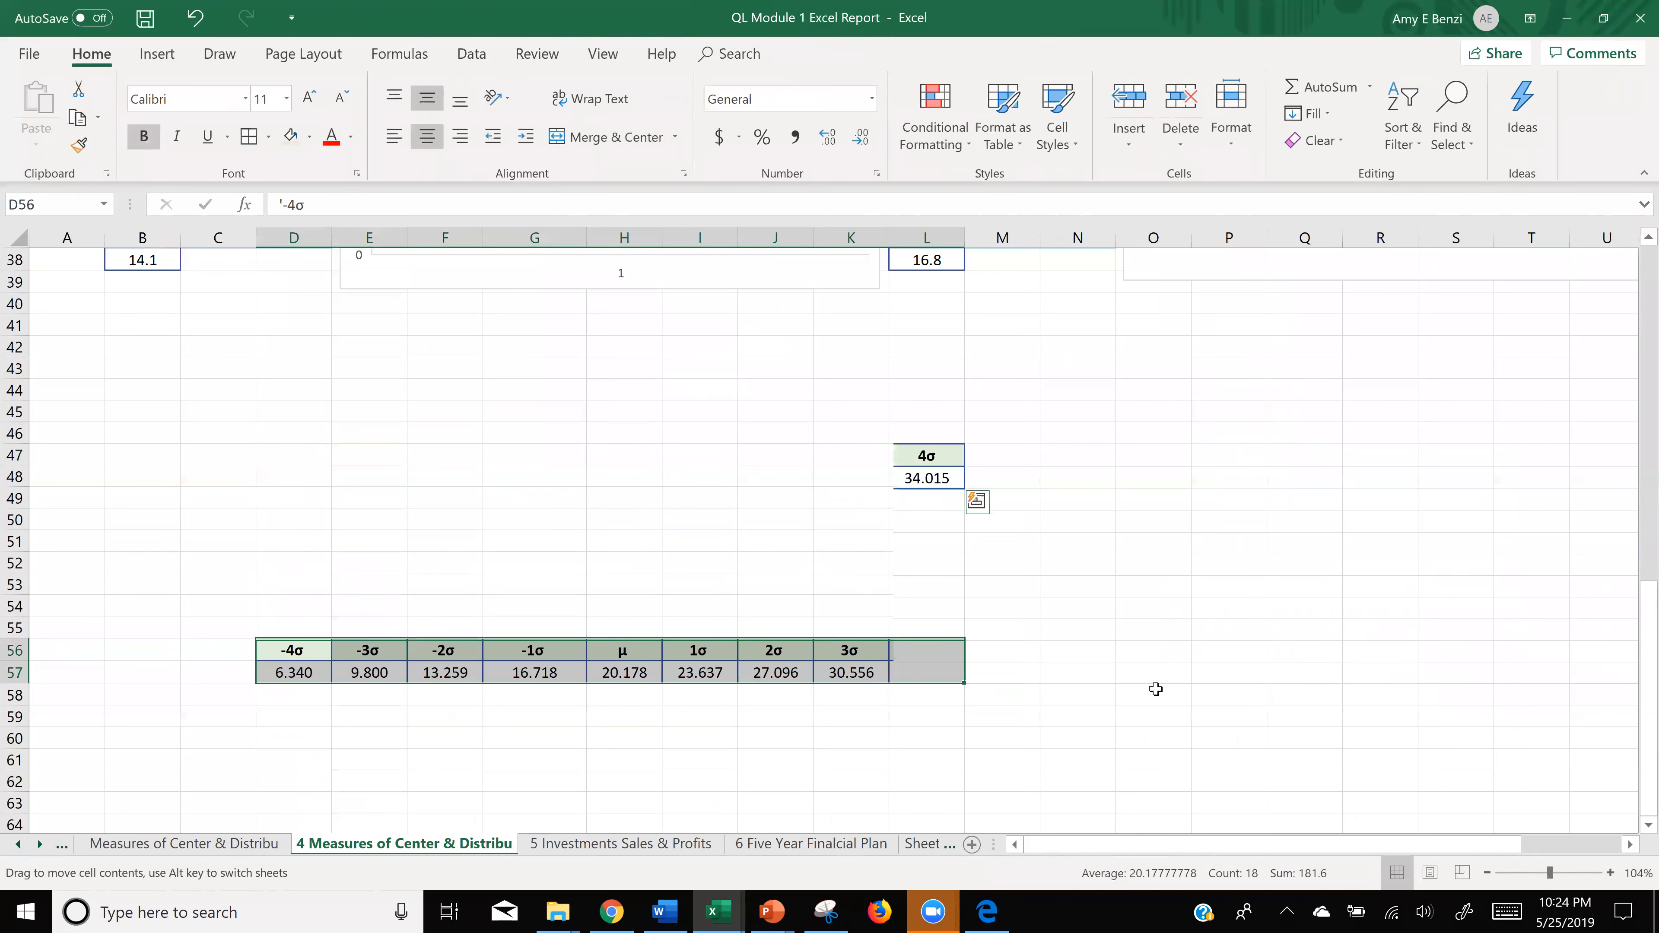
pyautogui.click(1169, 699)
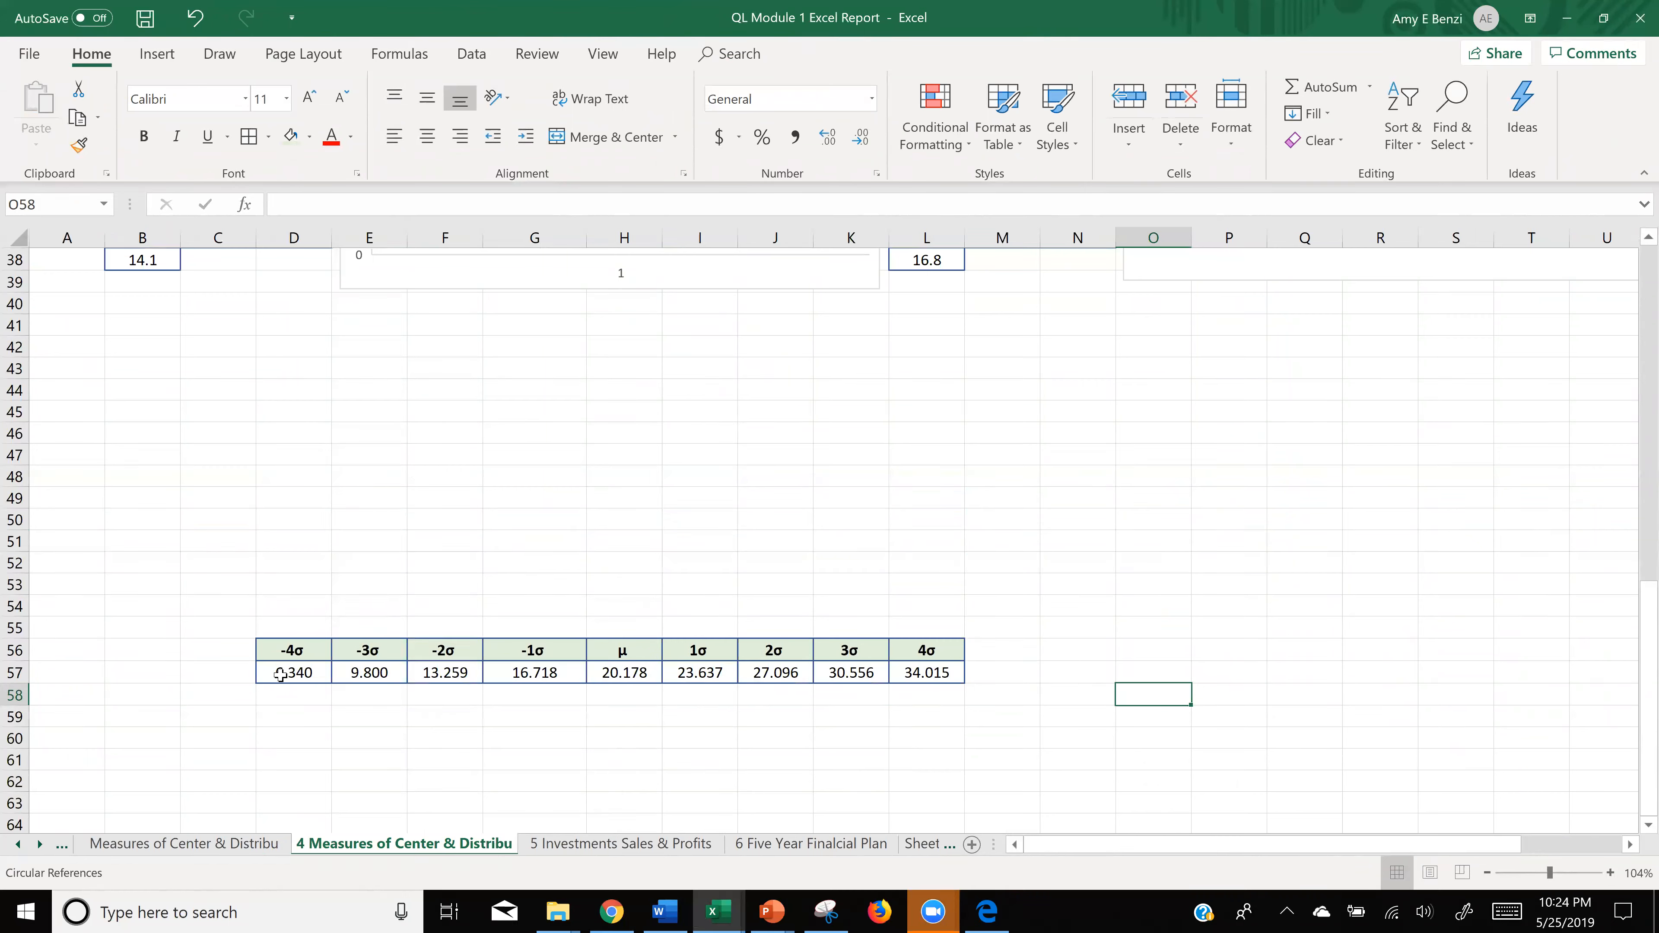
# - Reduce the sigma values in D57:L57 to one decimal place
pyautogui.moveTo(285, 672); pyautogui.dragTo(928, 677)
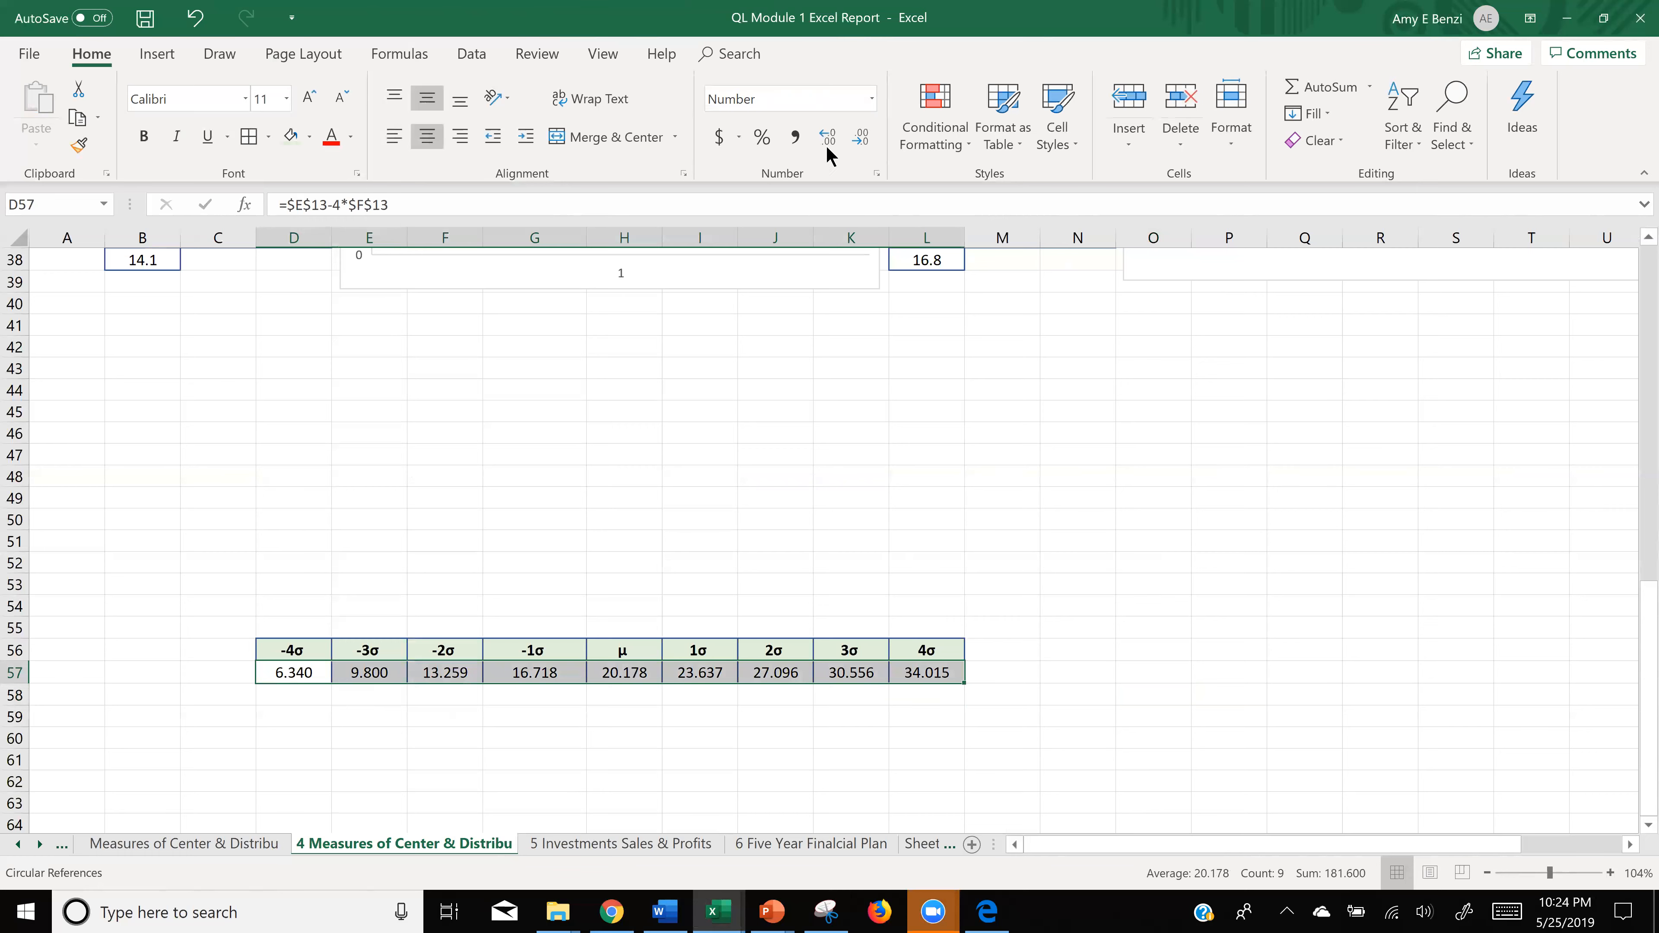
pyautogui.click(860, 142)
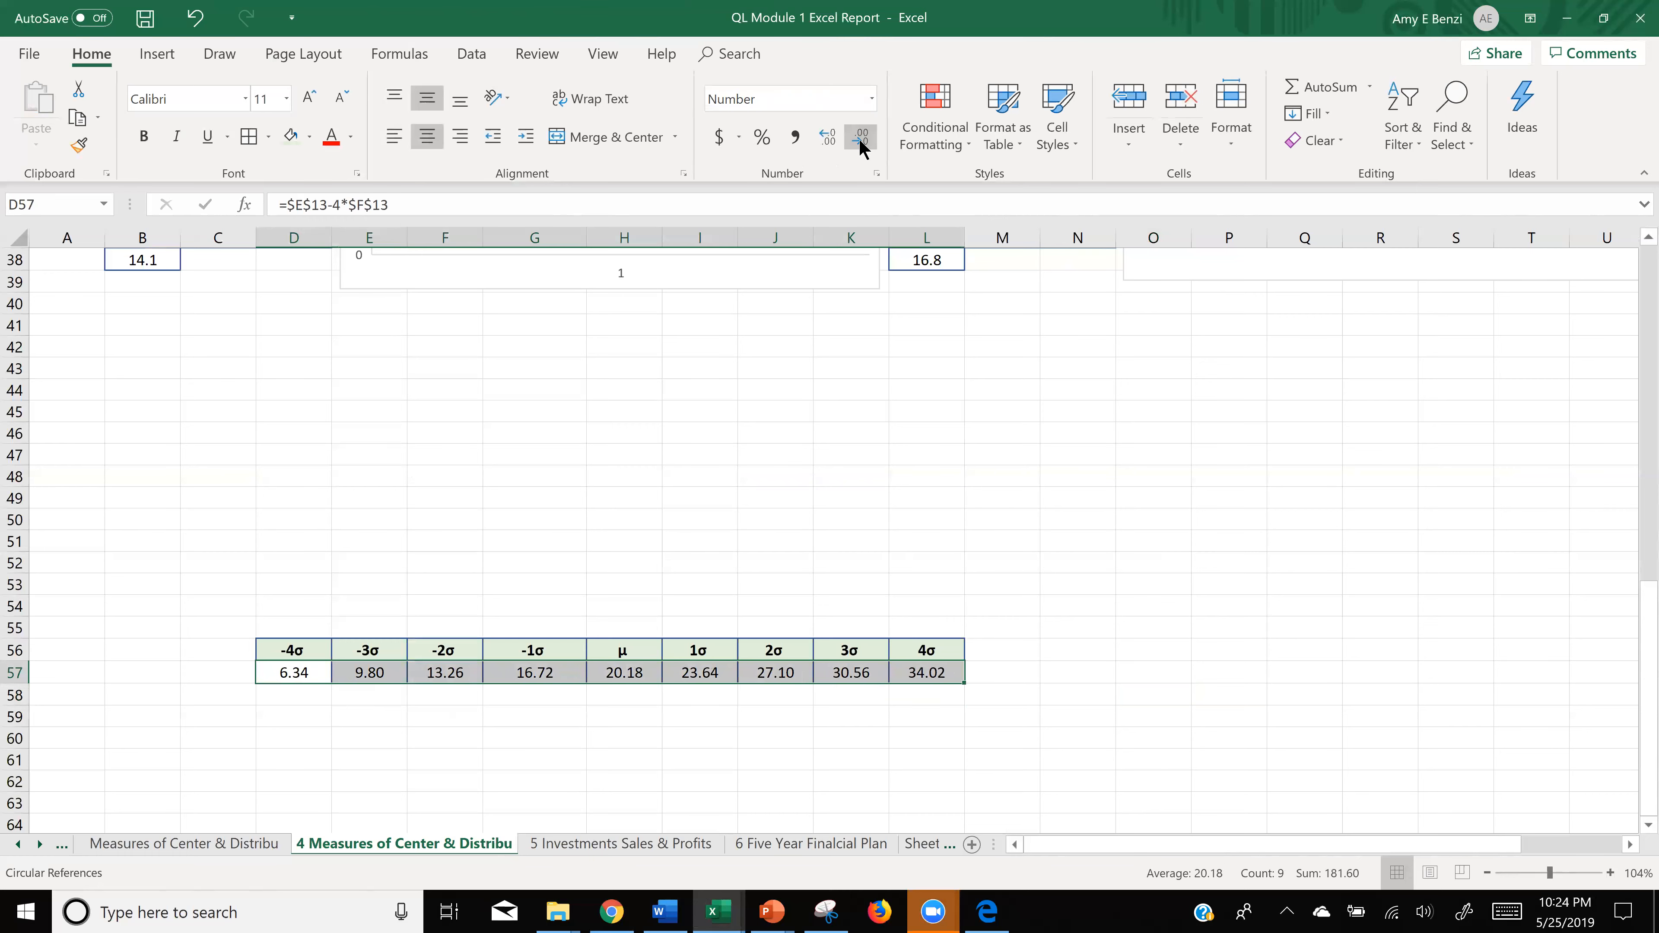
pyautogui.click(859, 143)
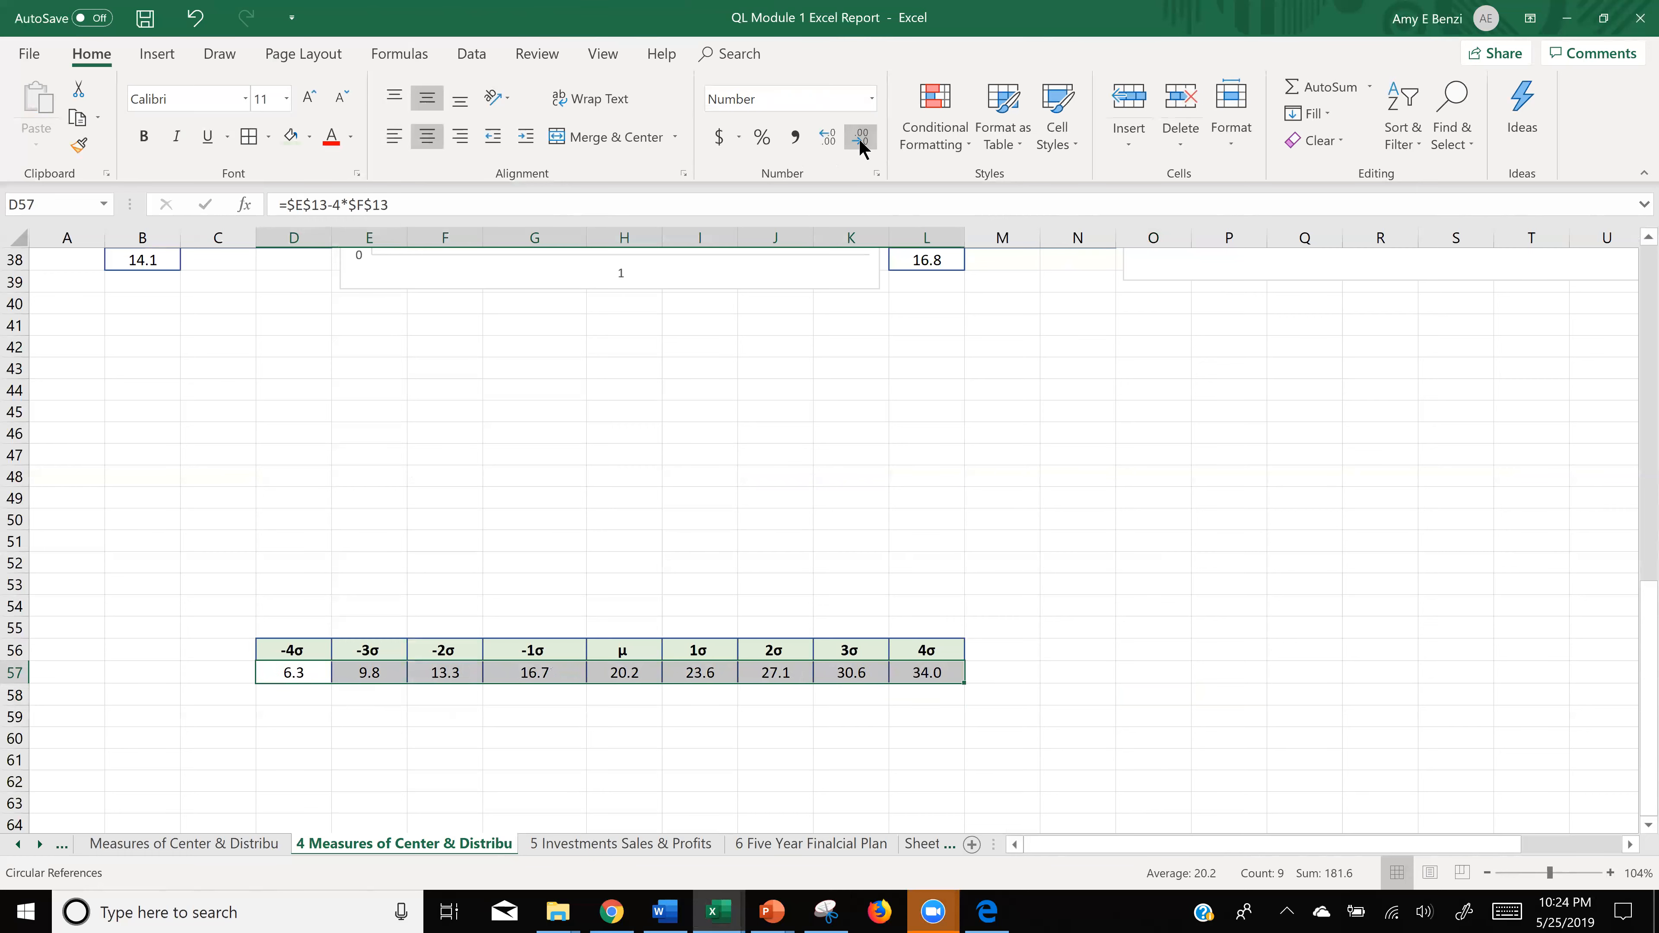
pyautogui.click(1075, 676)
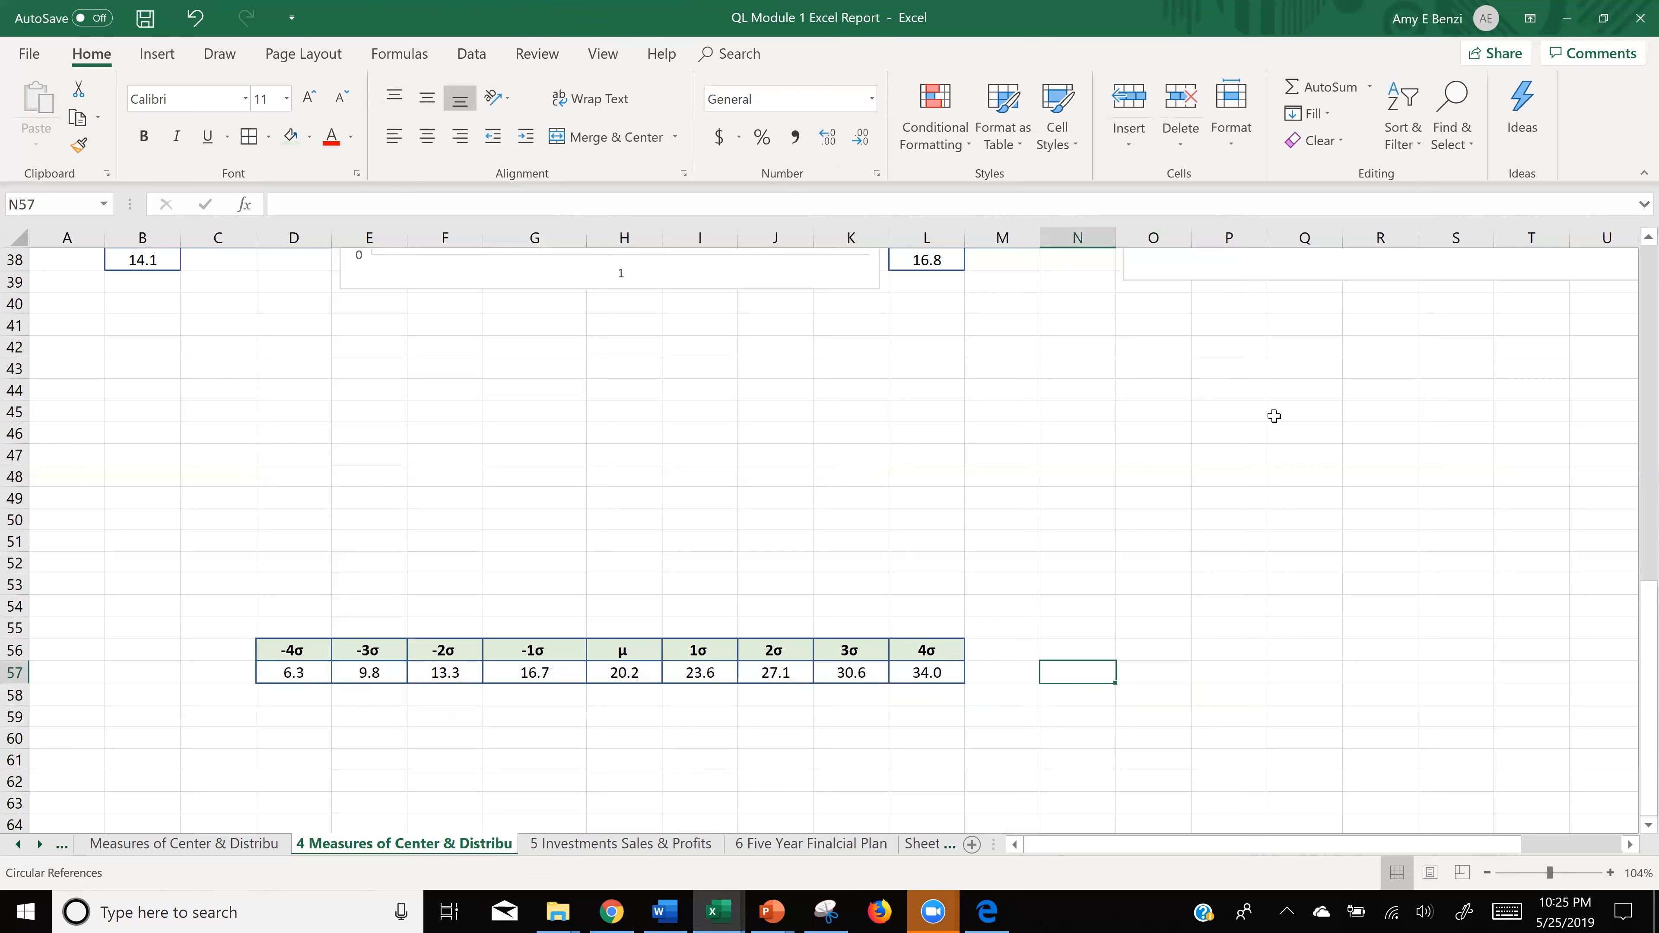
# - Start an x-value series with =D57 in O42 and =O42+2 in O43
pyautogui.click(1165, 348)
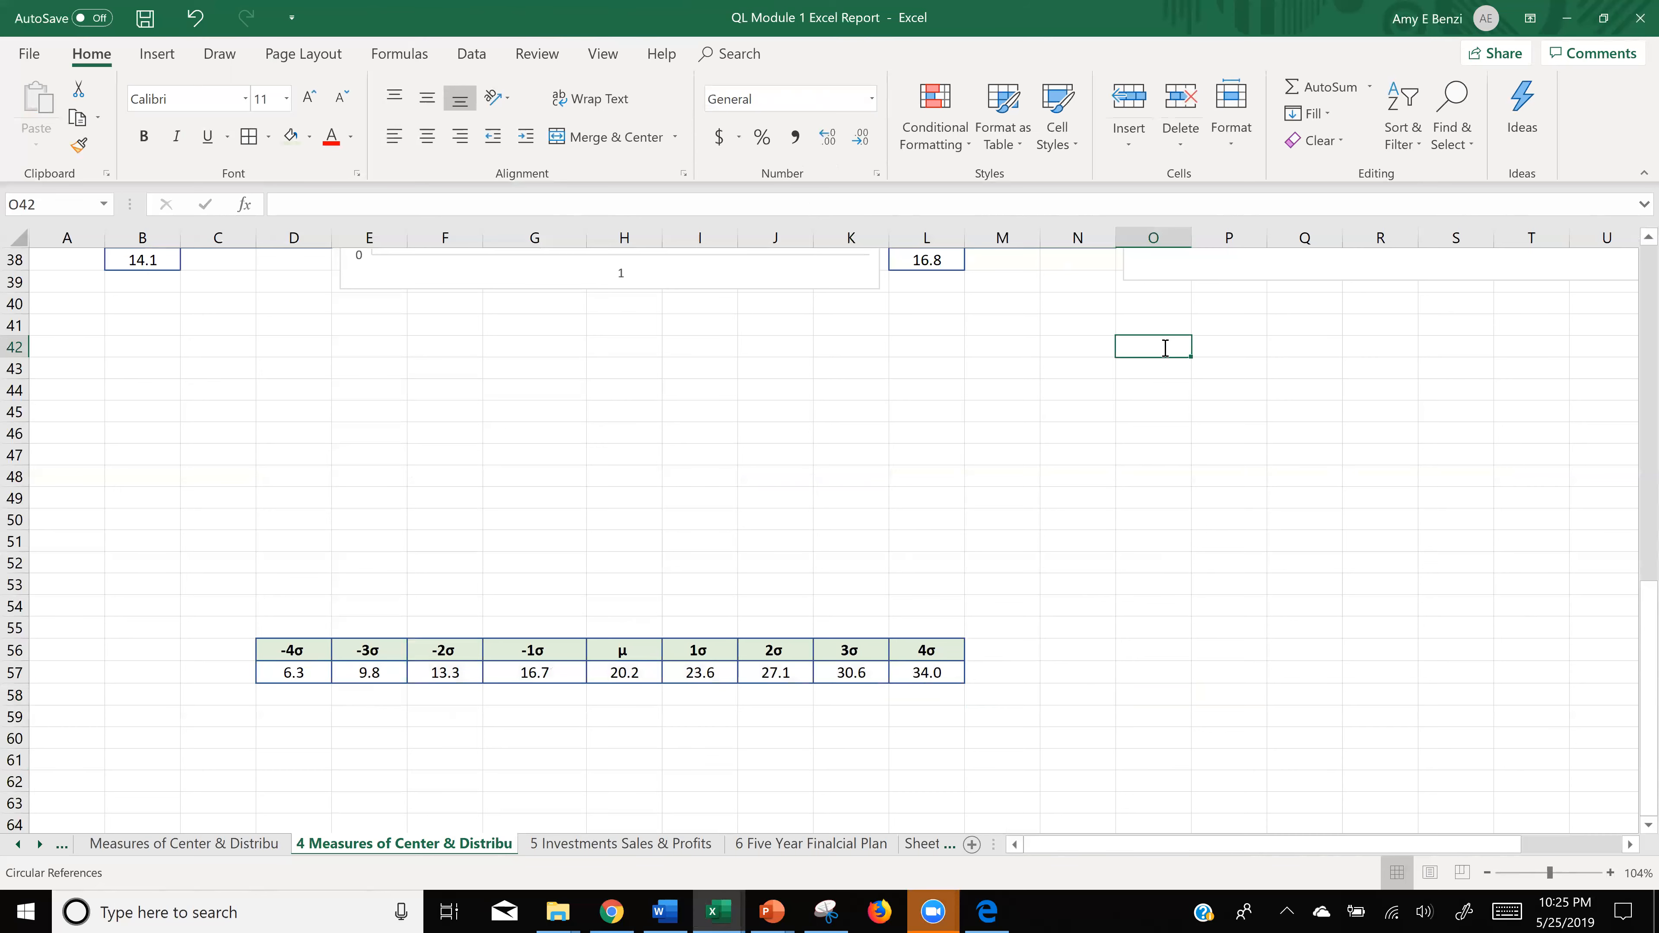
pyautogui.write('=')
pyautogui.click(277, 676)
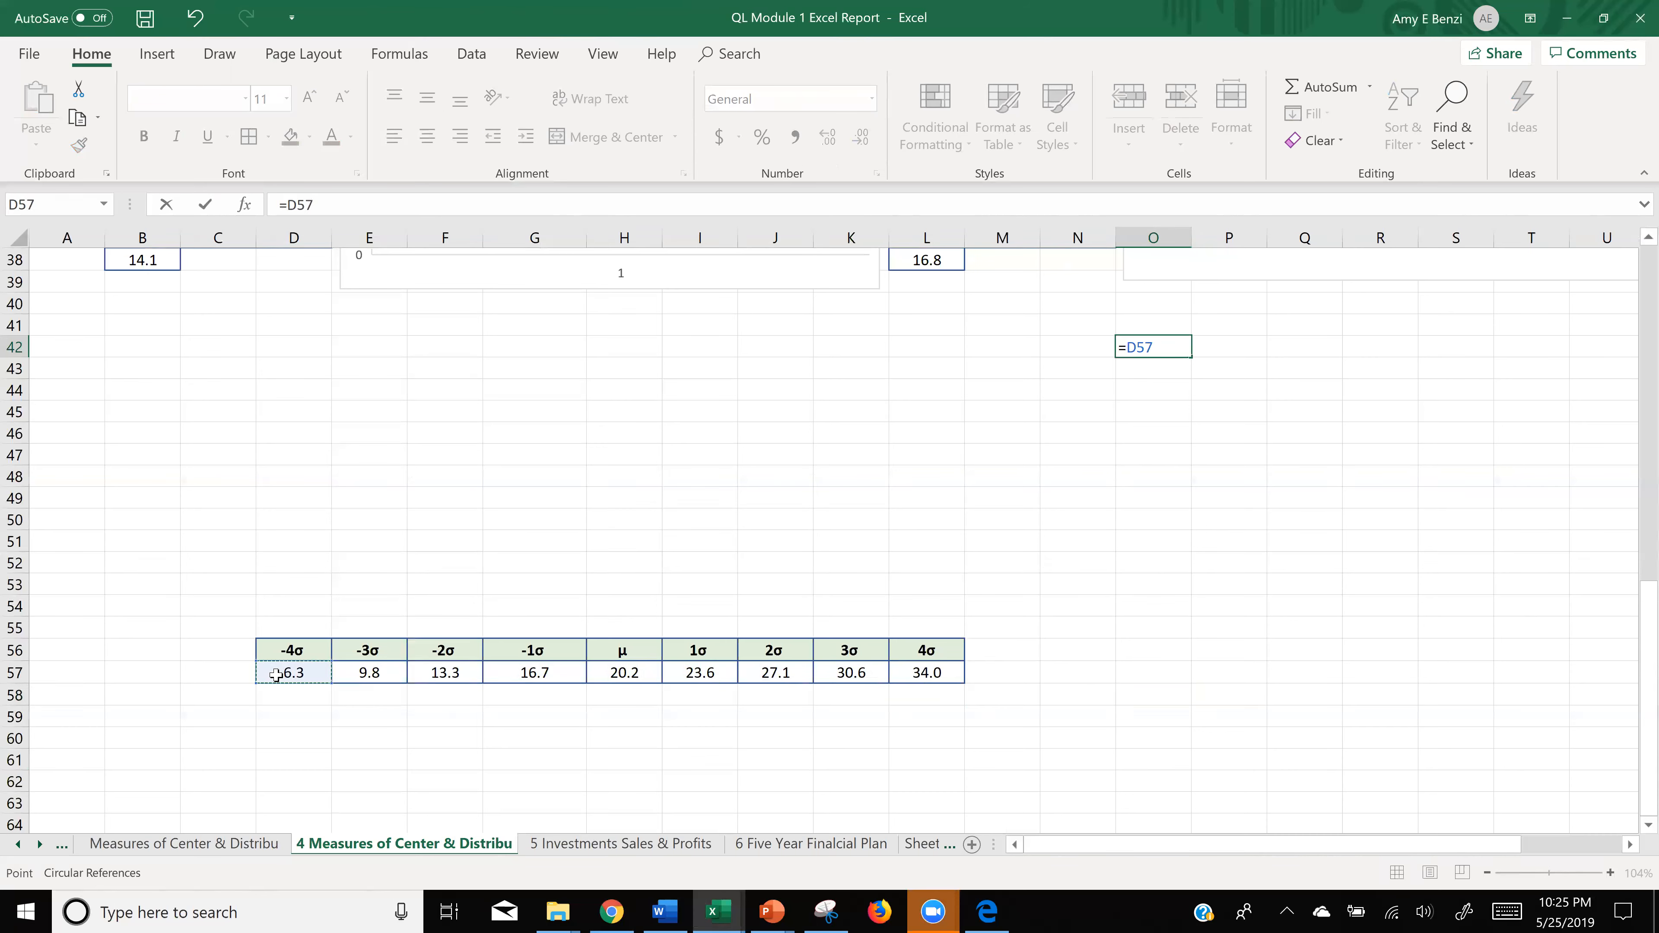
pyautogui.press('Return')
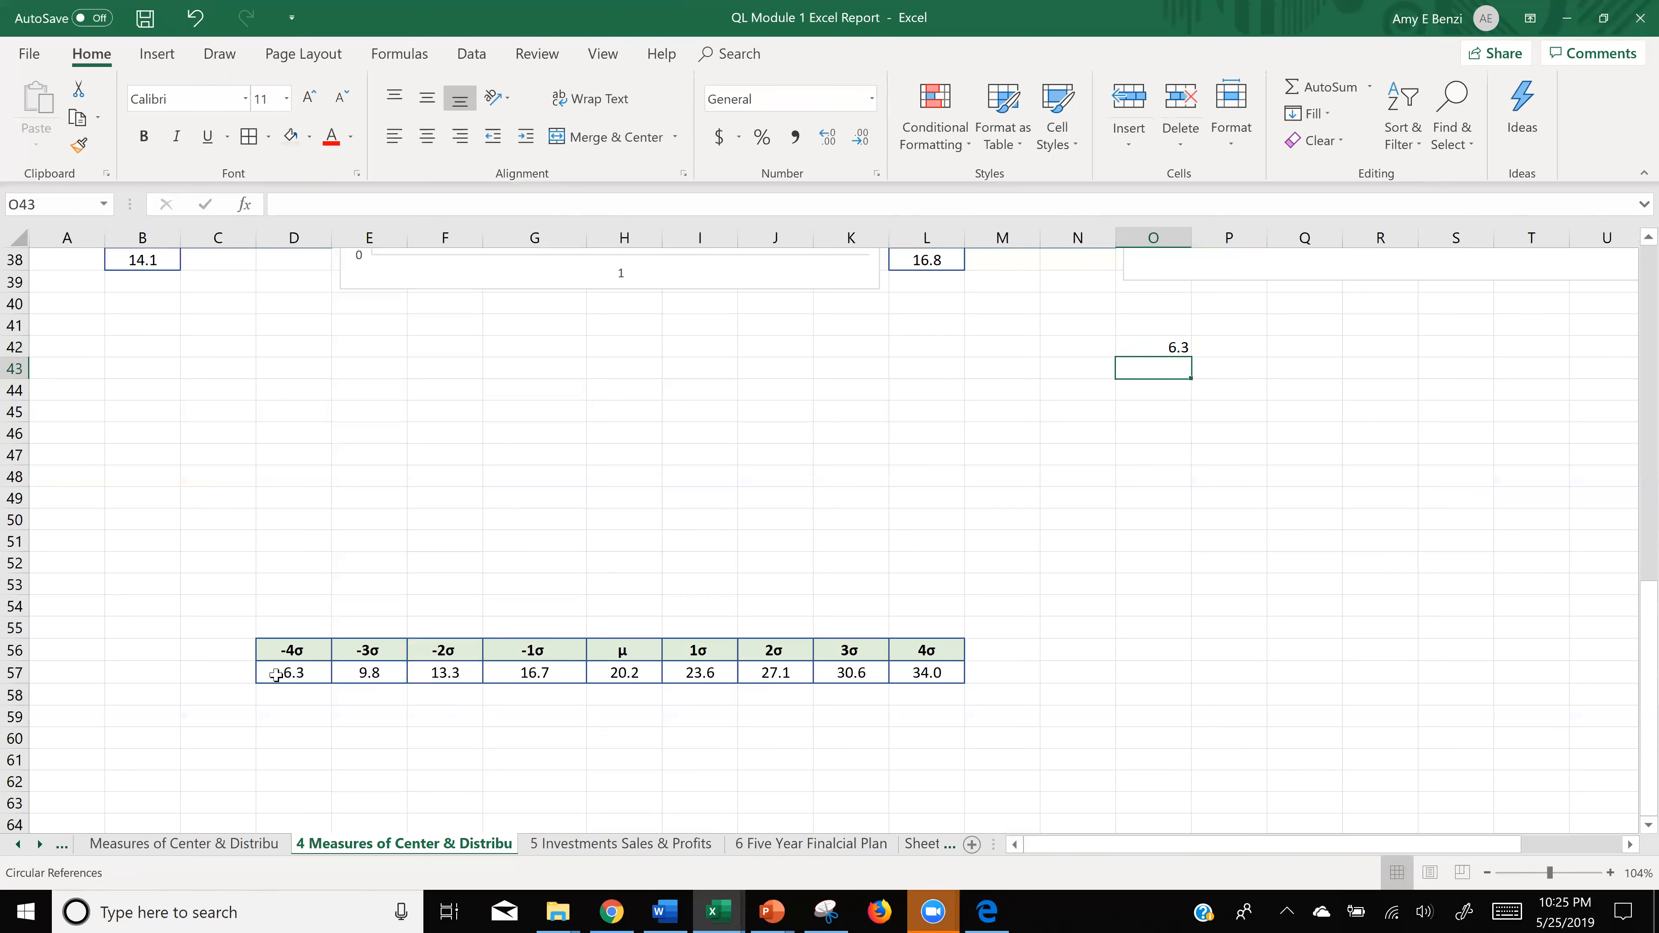
pyautogui.doubleClick(1147, 372)
pyautogui.write('=')
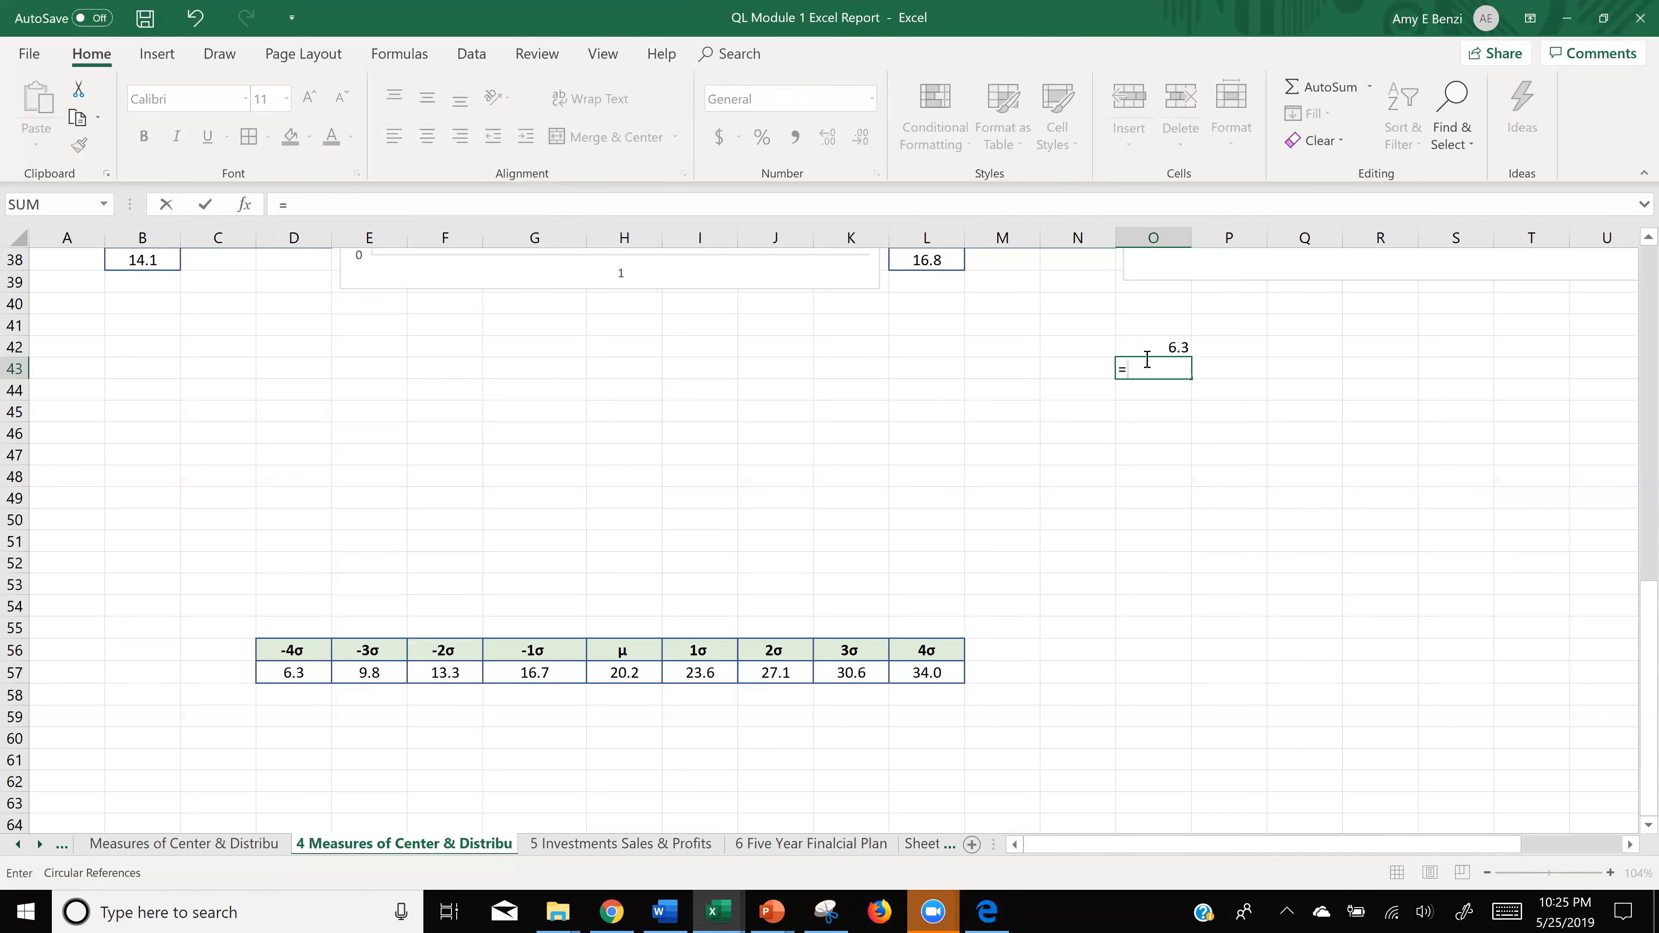
pyautogui.click(1149, 346)
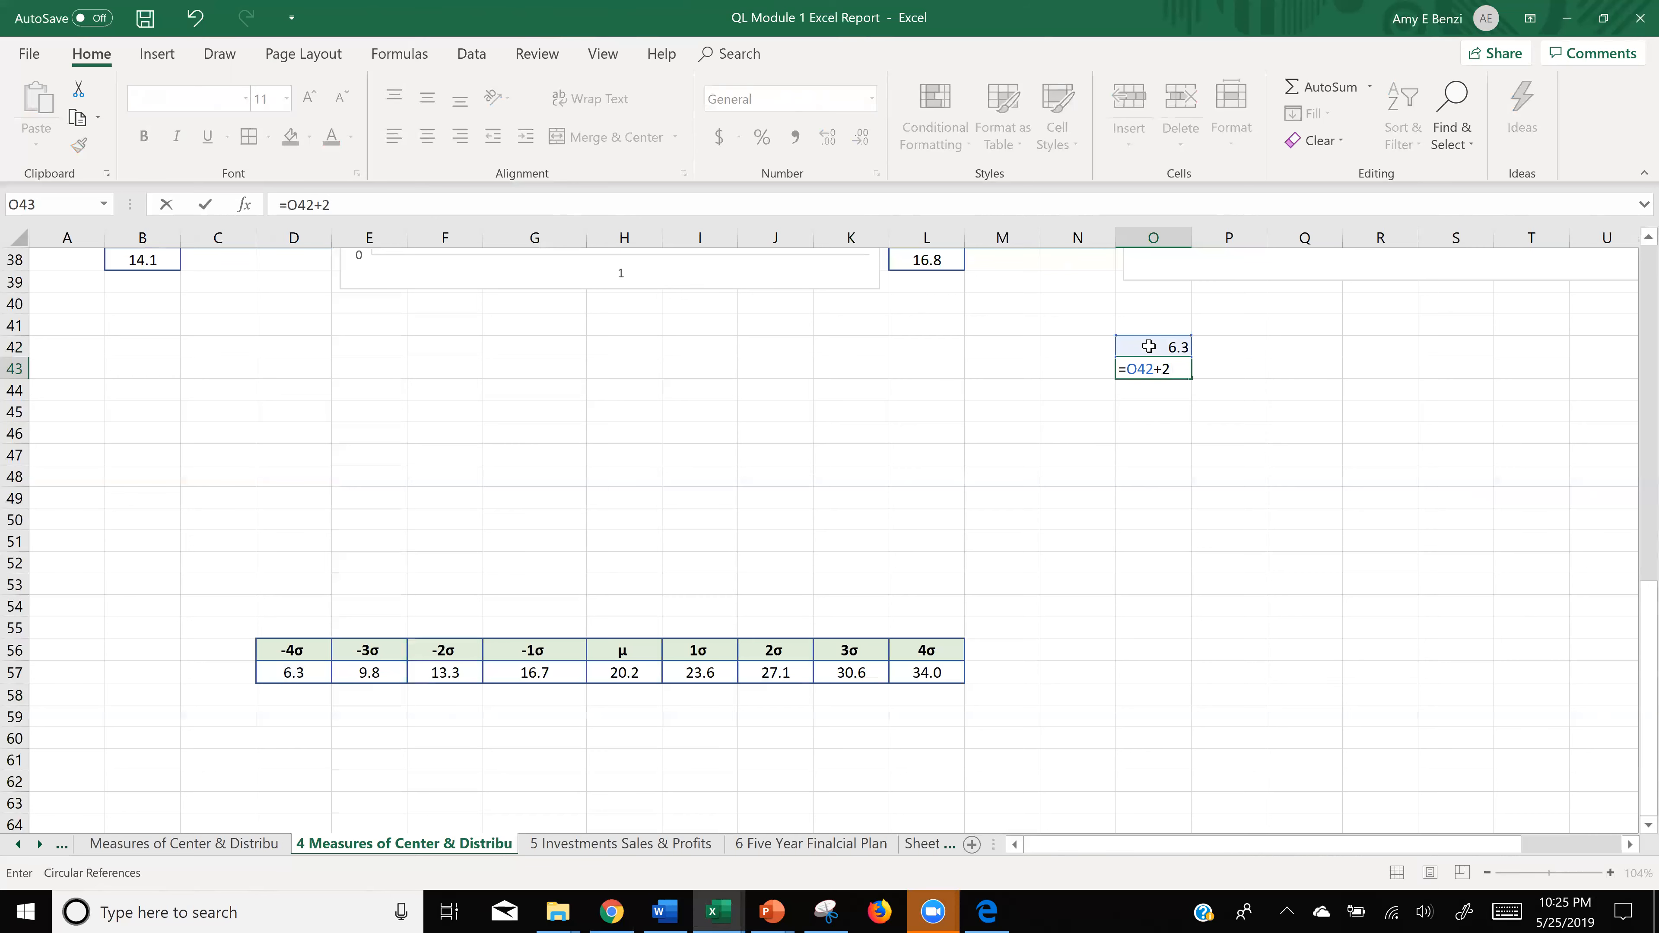
pyautogui.press('Return')
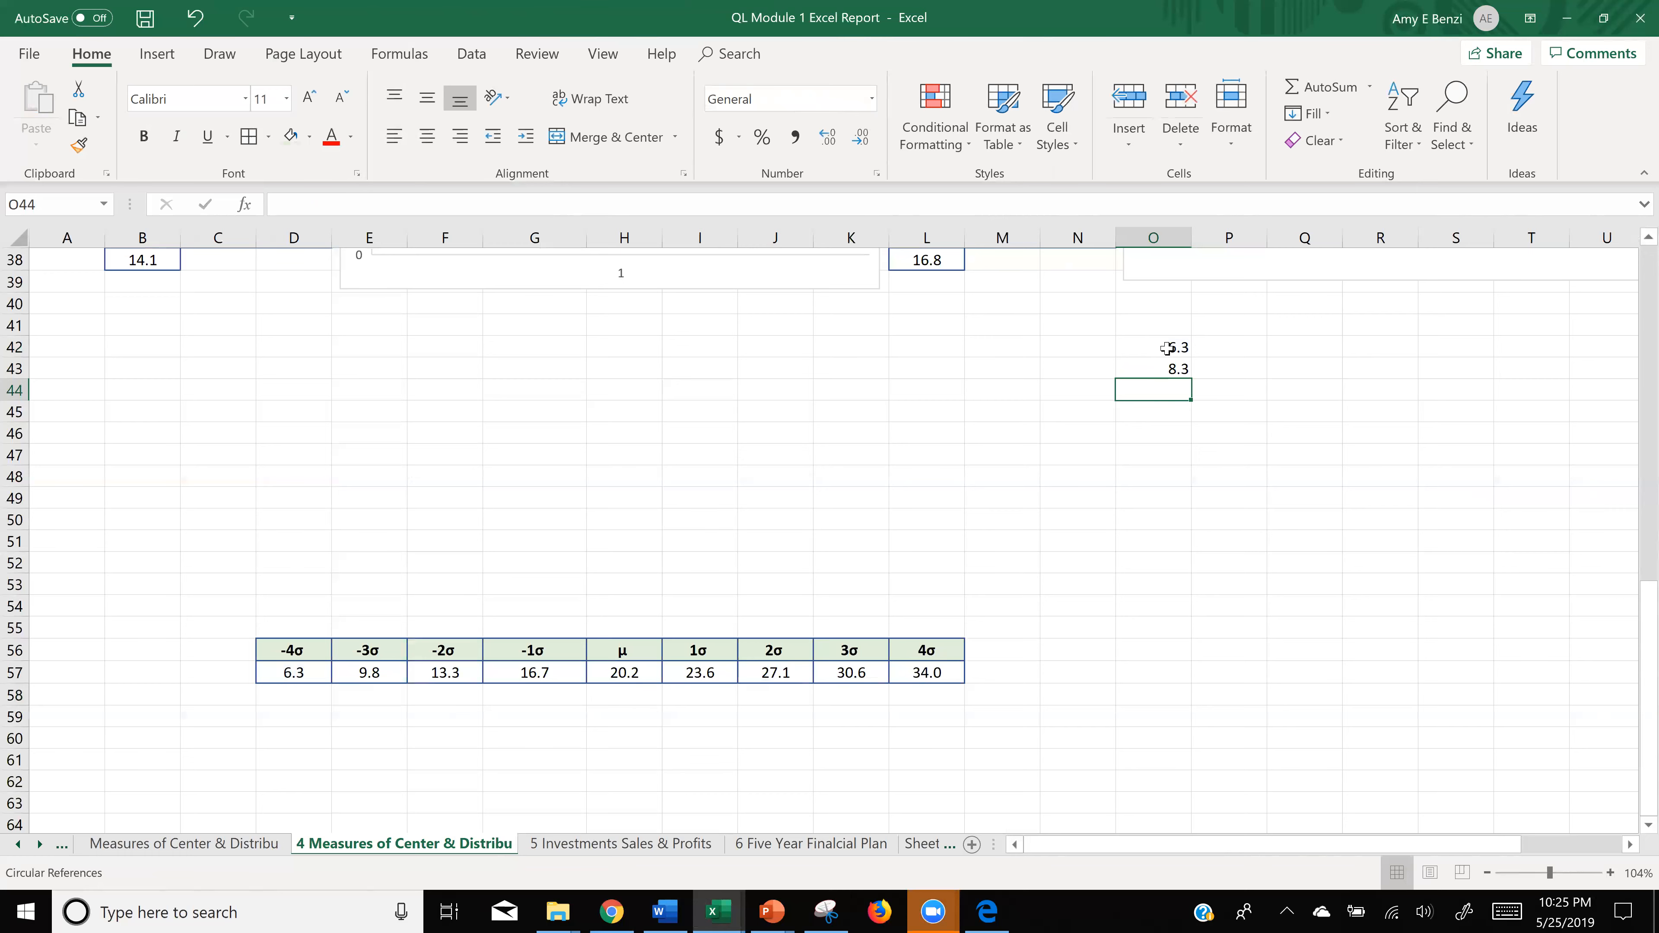
# - Try to extend the series through O55 by filling from both O42 and O43, re-entering =O42+2 in O43 between attempts
pyautogui.moveTo(1170, 345); pyautogui.dragTo(1191, 636)
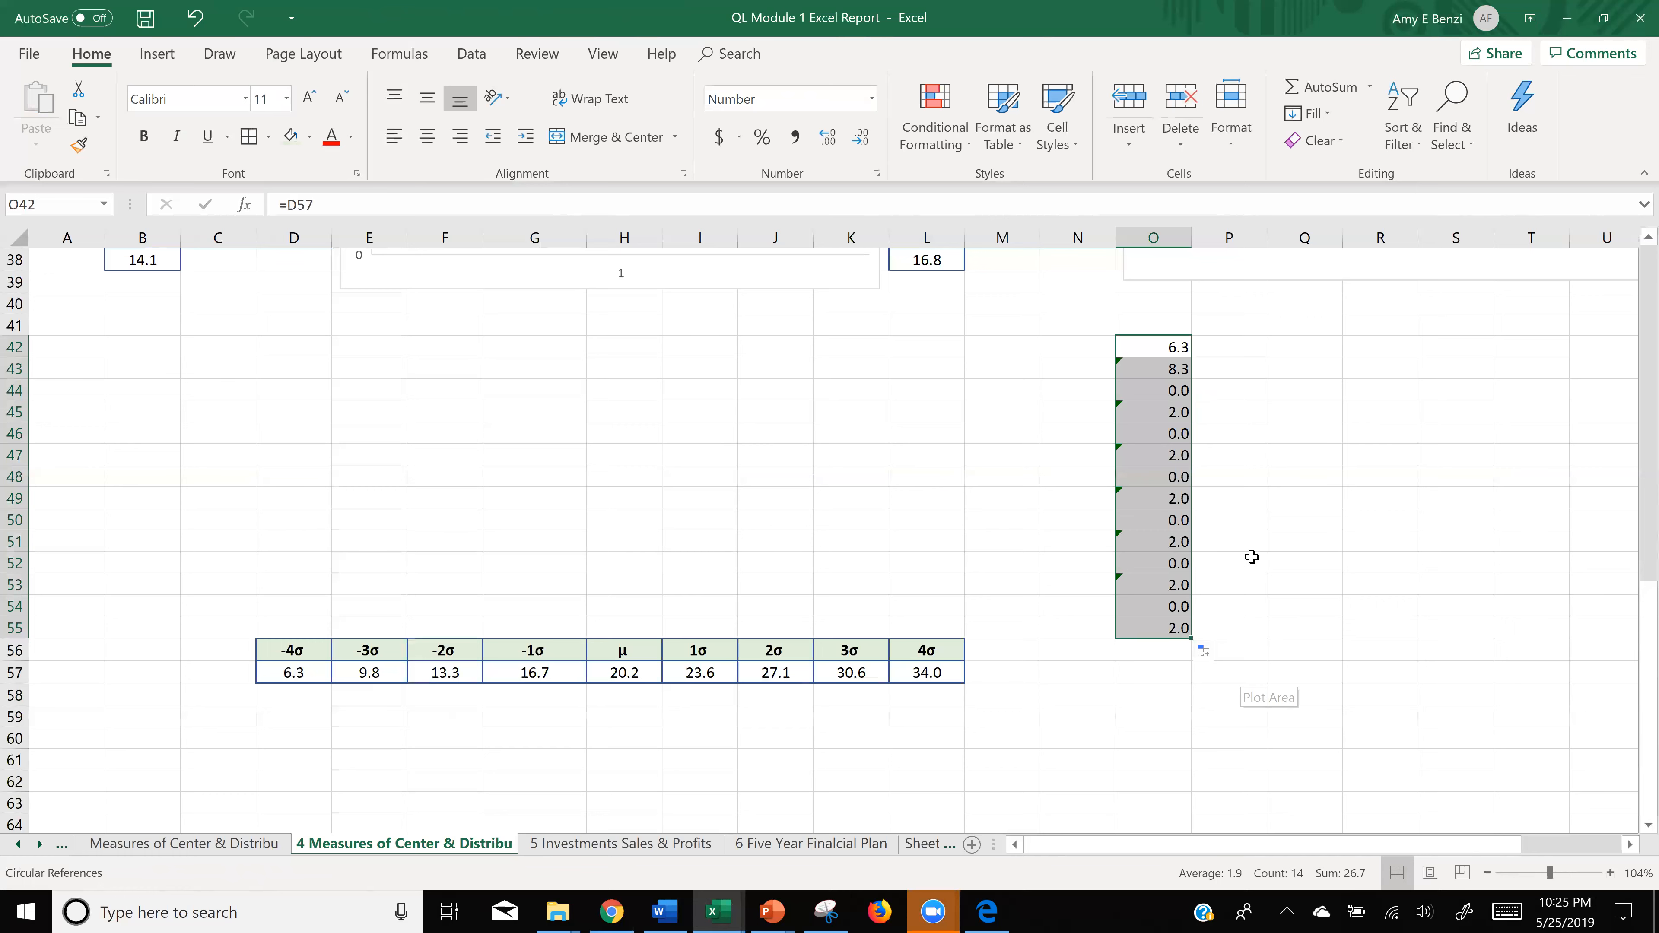
pyautogui.click(1156, 349)
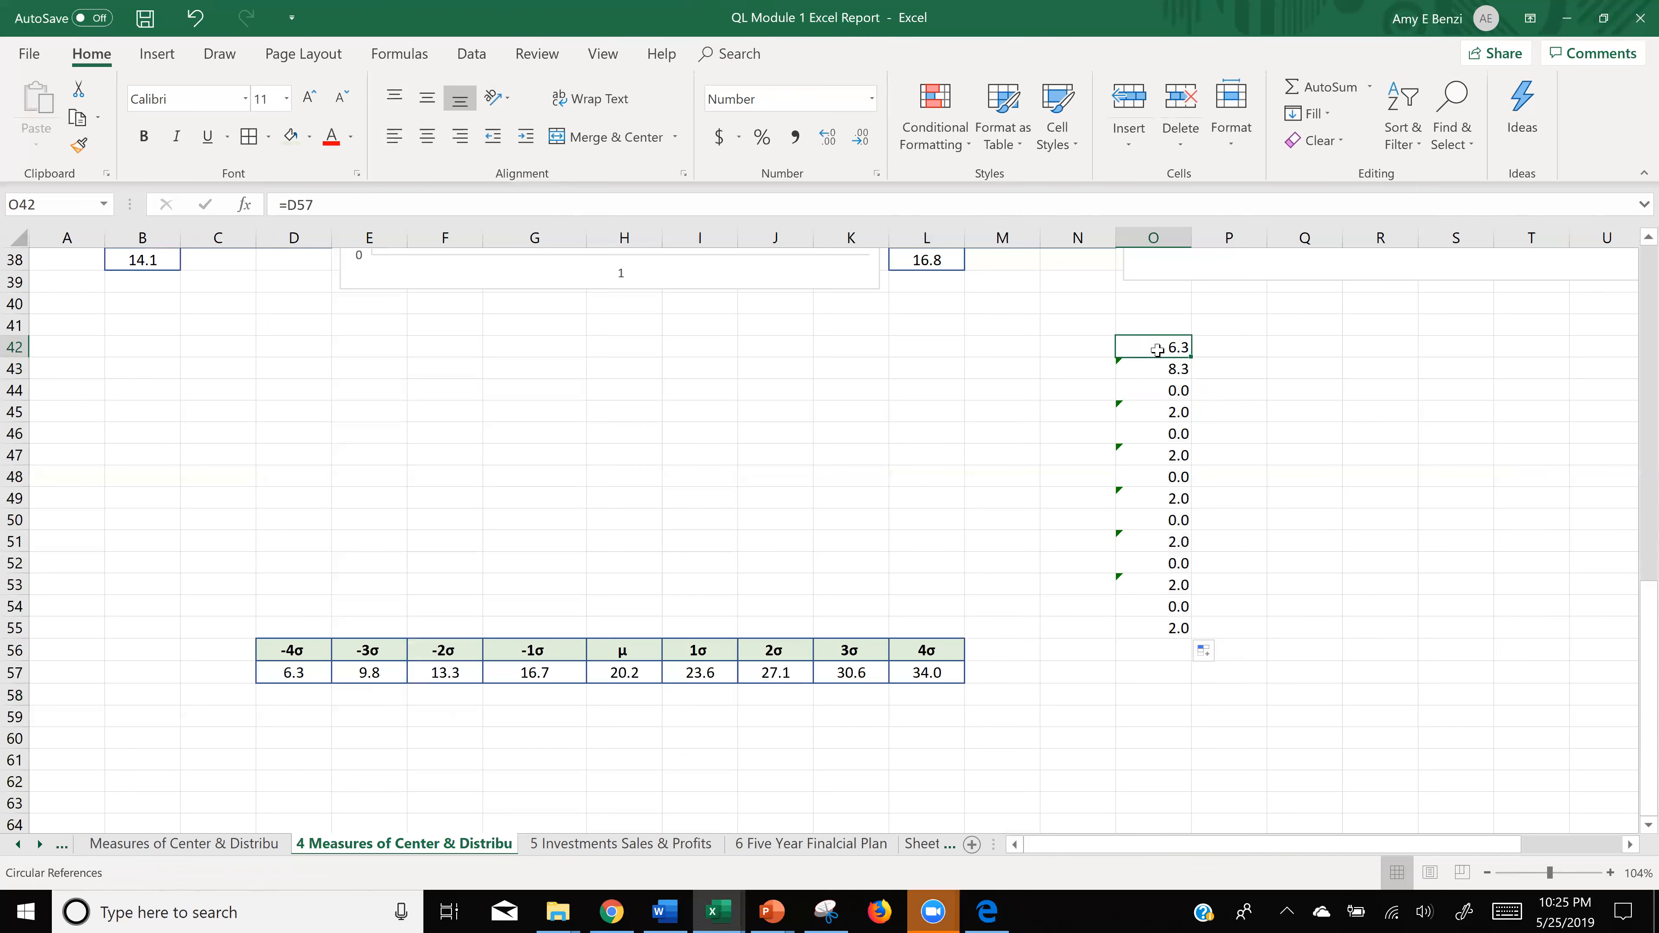
pyautogui.moveTo(1157, 349); pyautogui.dragTo(1169, 369)
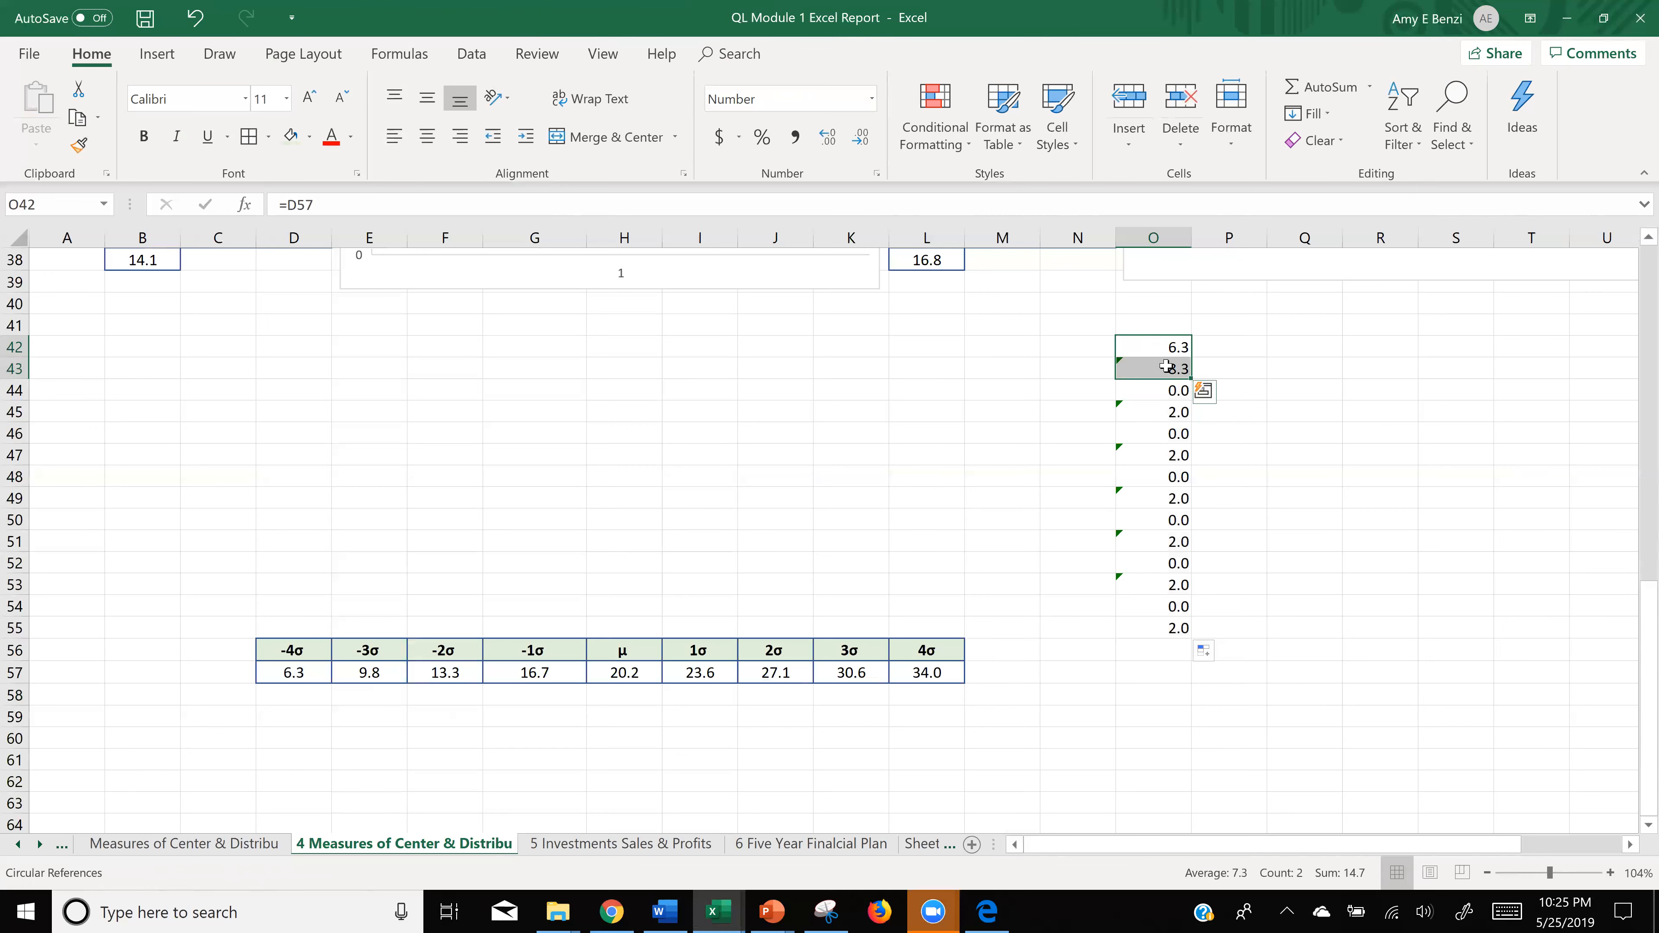
pyautogui.click(1167, 367)
pyautogui.write('=O42+2')
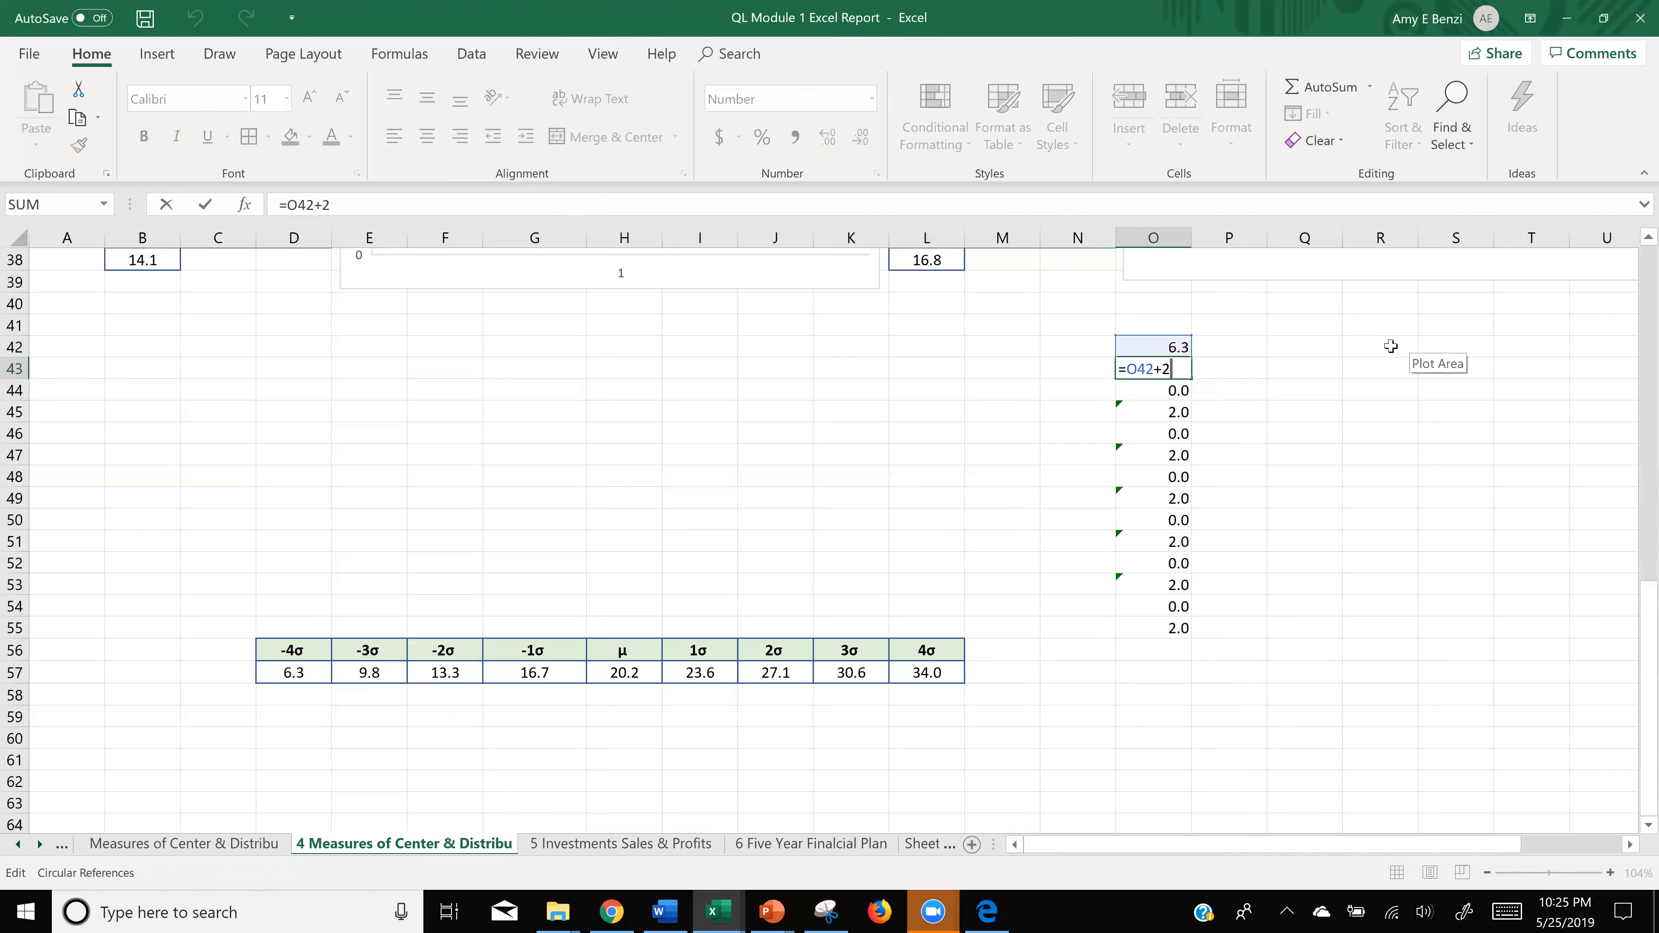
pyautogui.press('Return')
pyautogui.moveTo(1172, 350); pyautogui.dragTo(1193, 638)
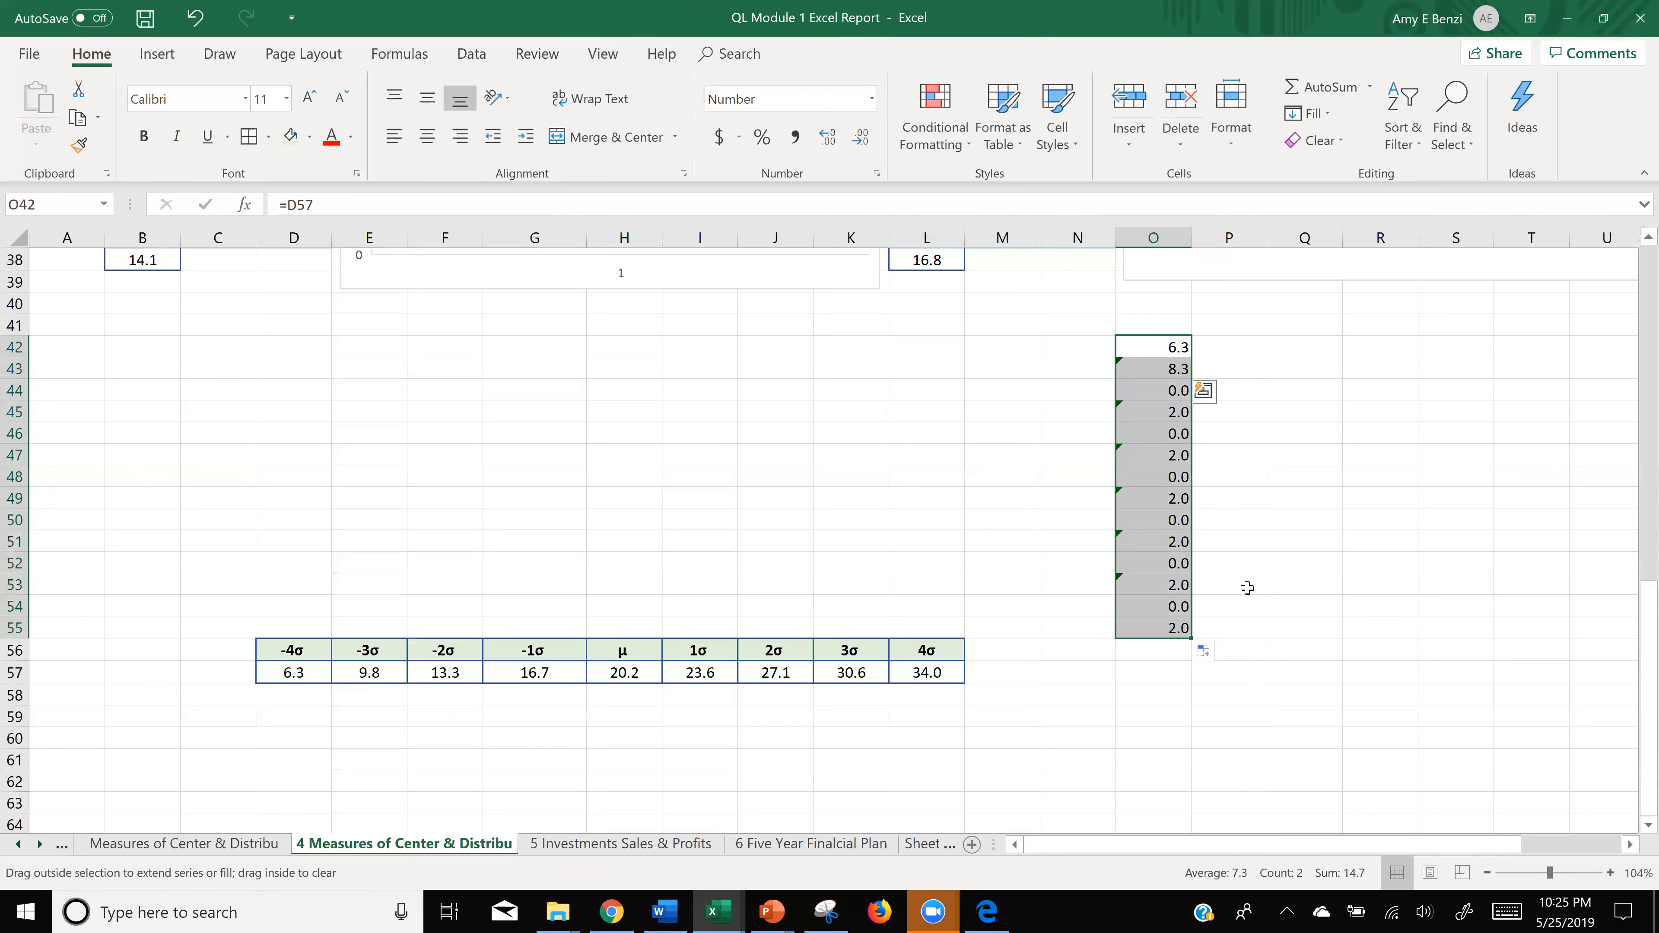
pyautogui.click(1300, 568)
pyautogui.click(1226, 436)
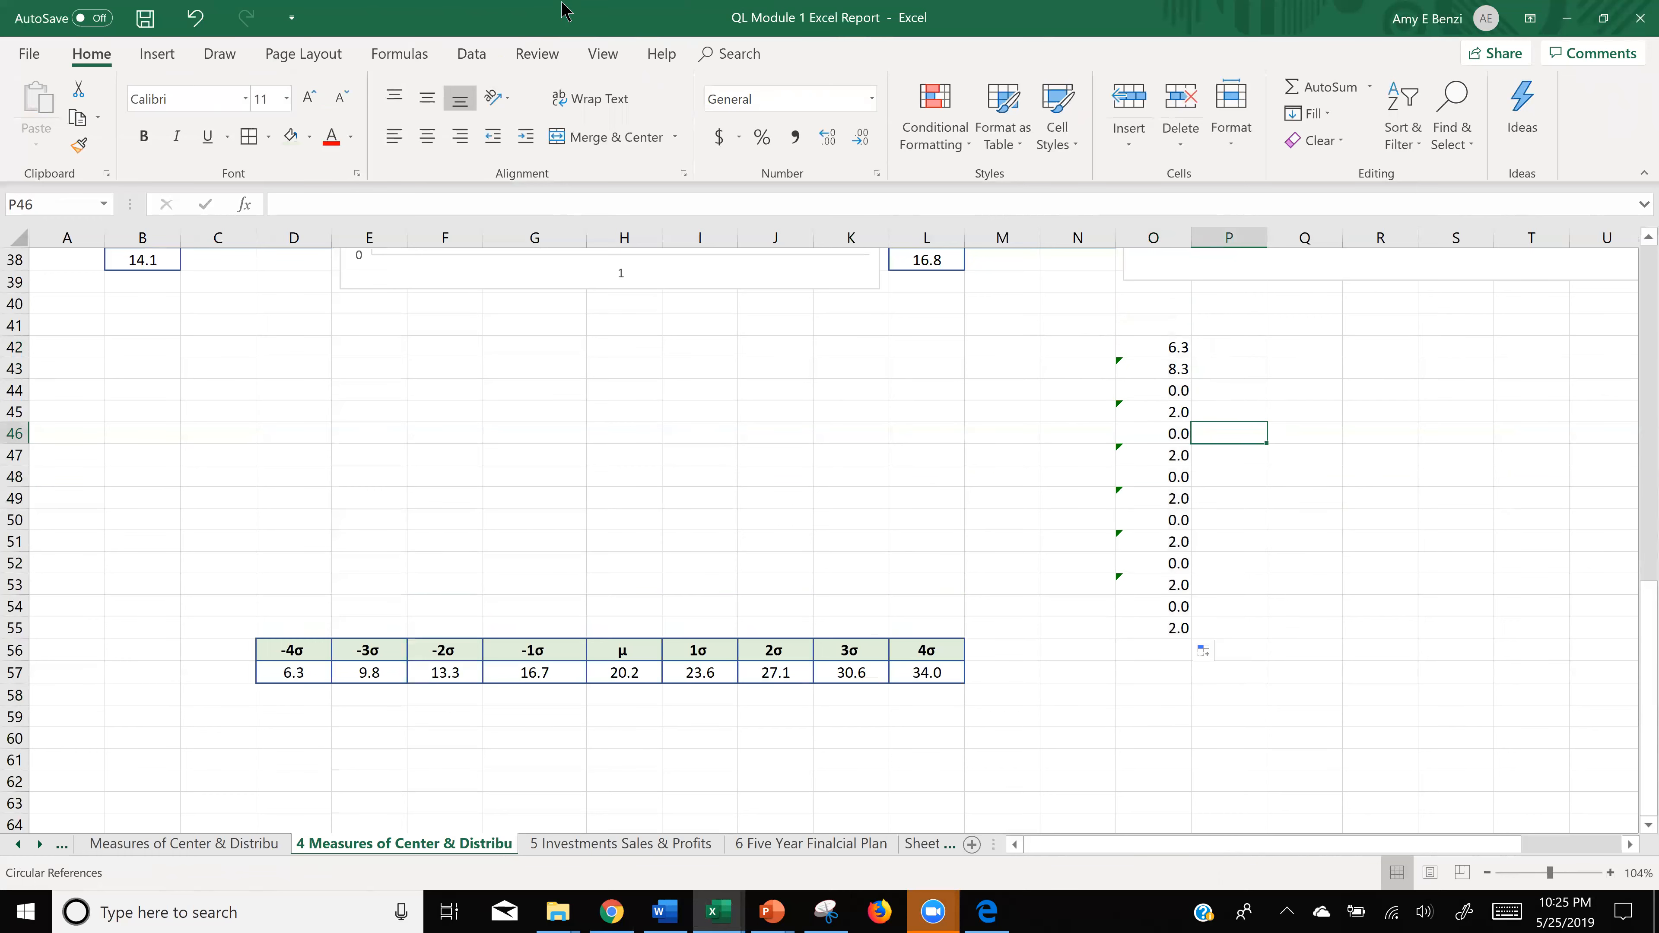
# - Undo the column O fills back to the two starting cells O42 and O43
pyautogui.click(194, 21)
pyautogui.click(194, 21)
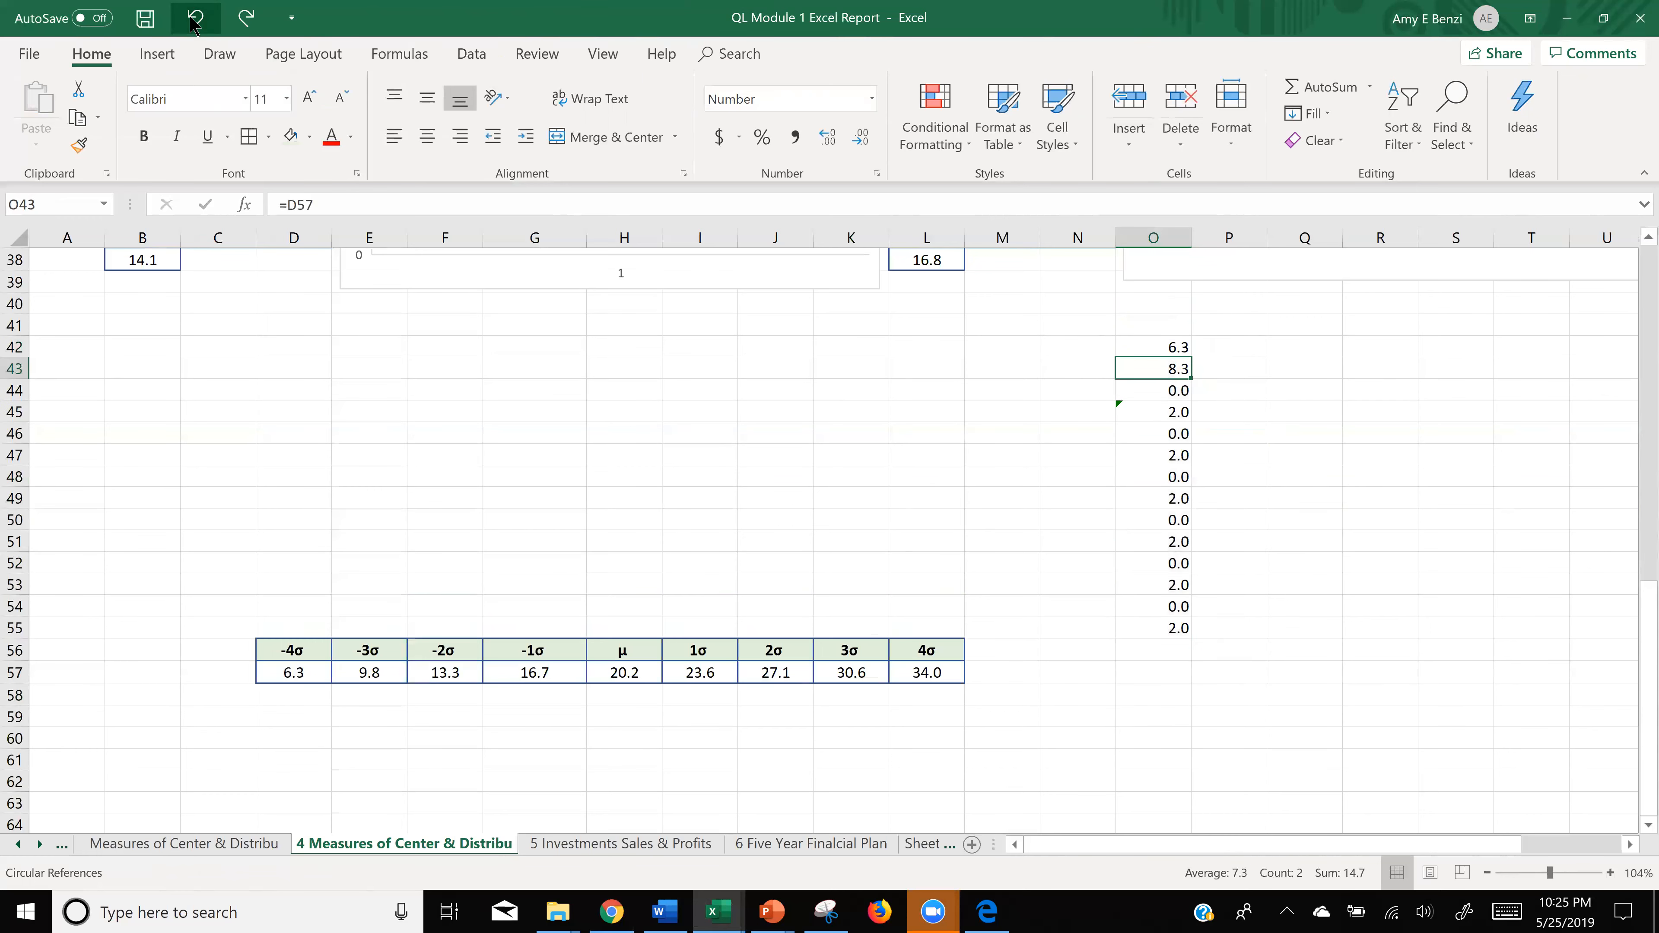
pyautogui.click(194, 21)
pyautogui.click(194, 21)
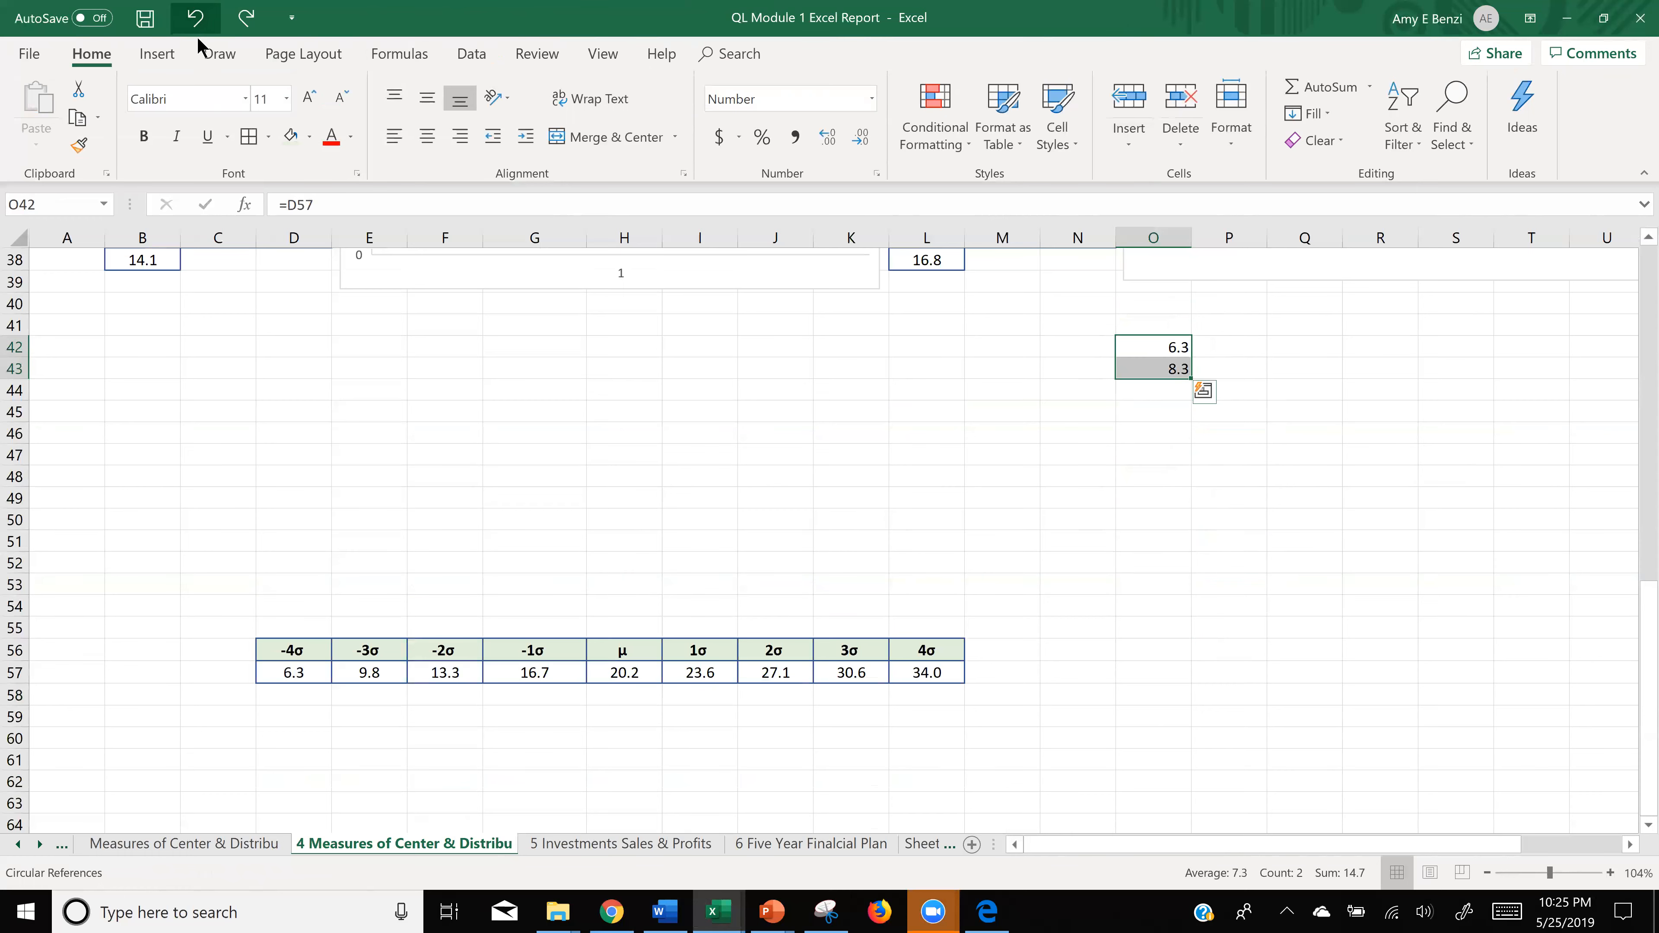
# - Confirm =O42+2 in O43 and fill only that formula down through O56
pyautogui.click(1091, 433)
pyautogui.click(1170, 369)
pyautogui.write('=O42+2')
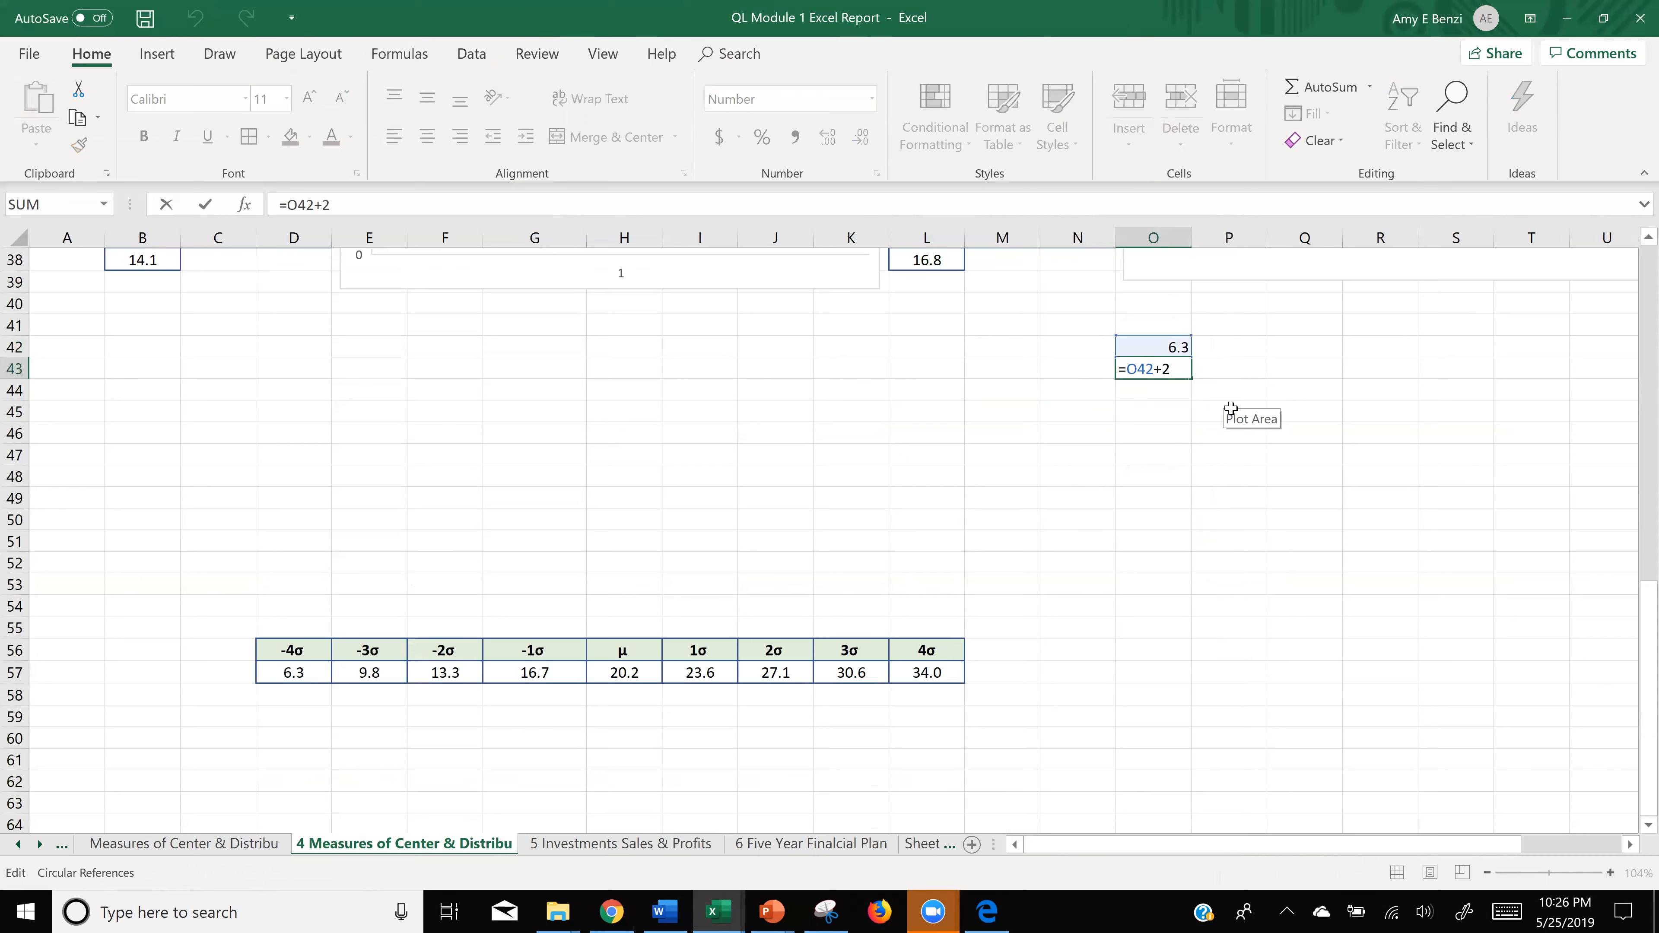
pyautogui.press('Return')
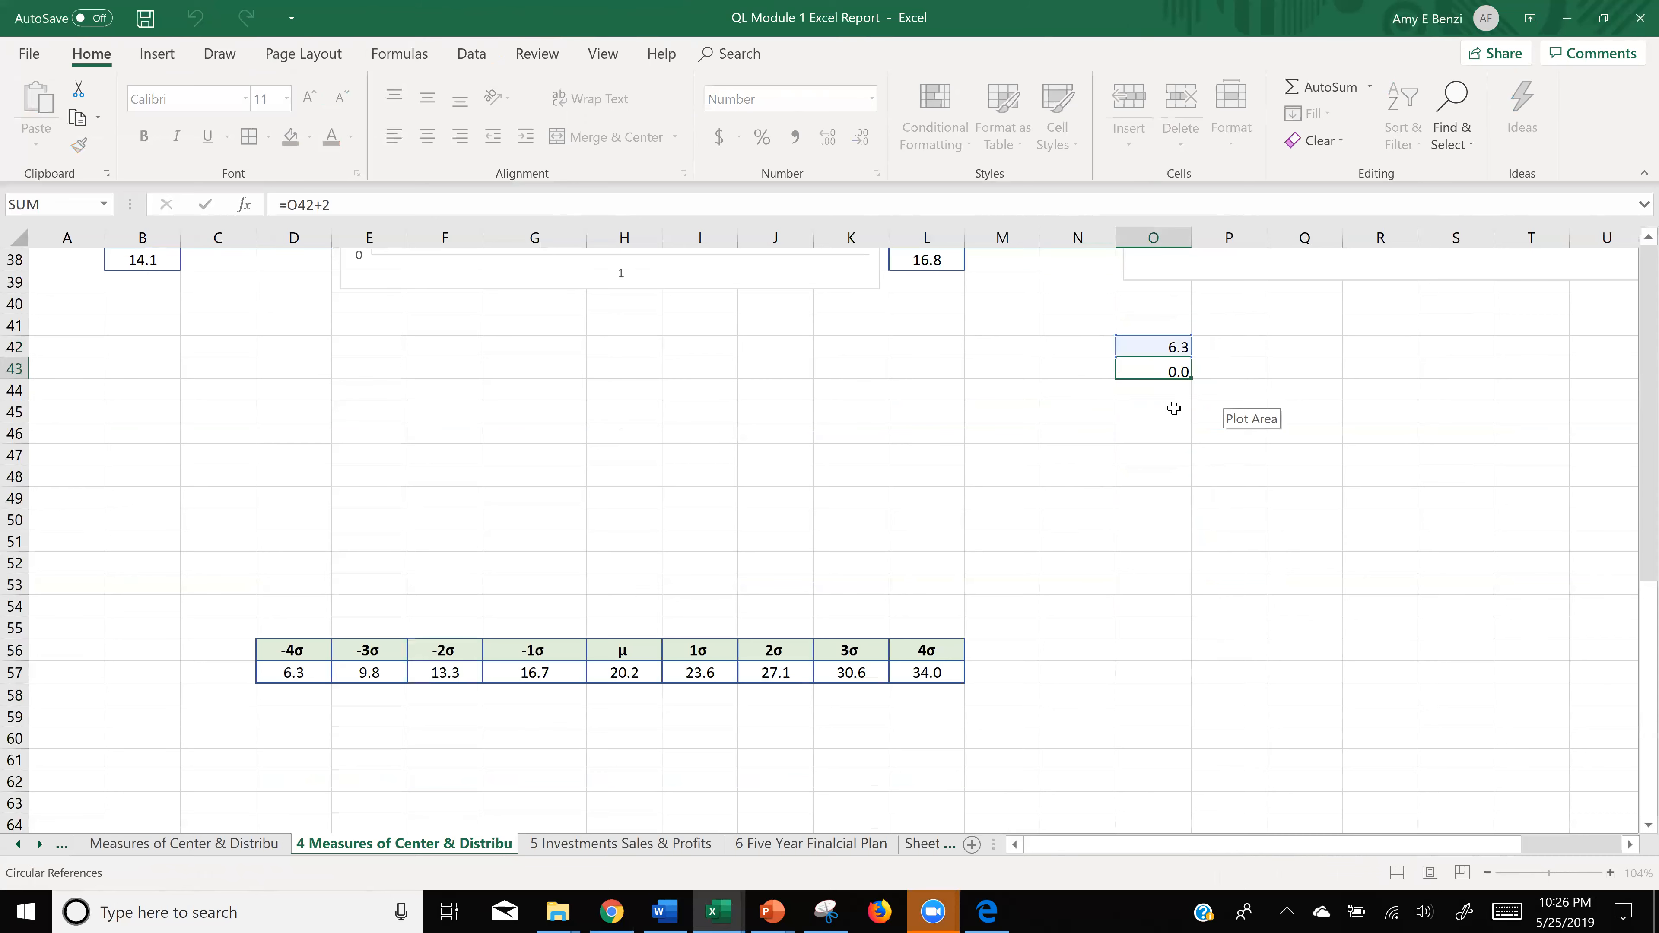
pyautogui.click(1174, 369)
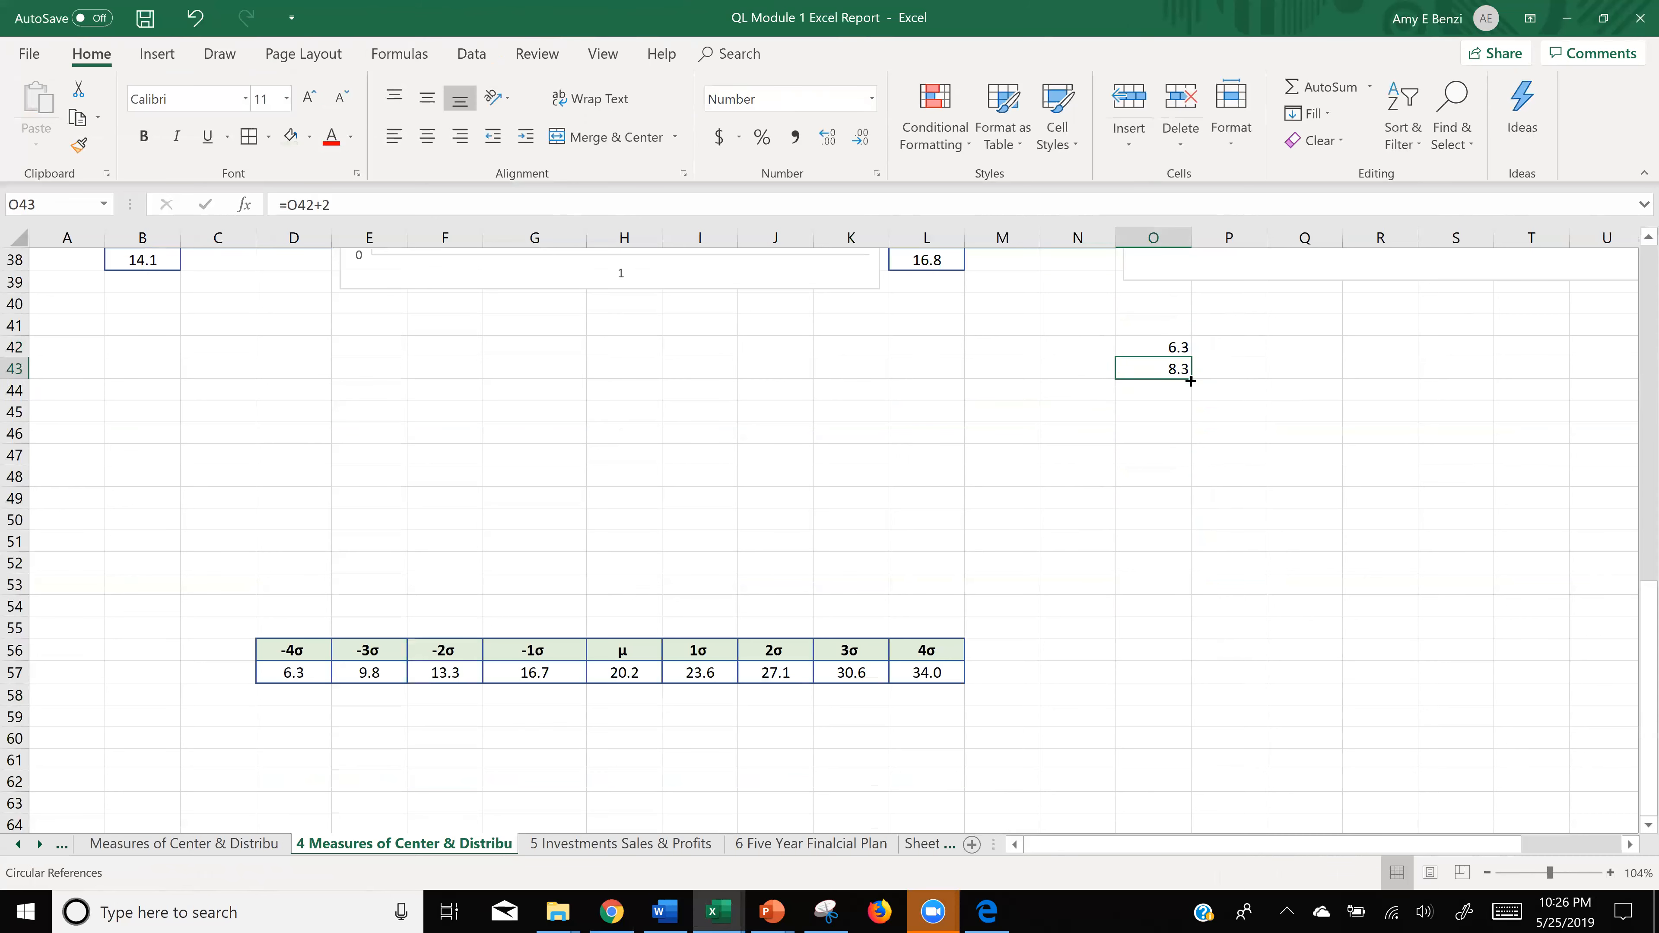
pyautogui.moveTo(1172, 345); pyautogui.dragTo(1171, 368)
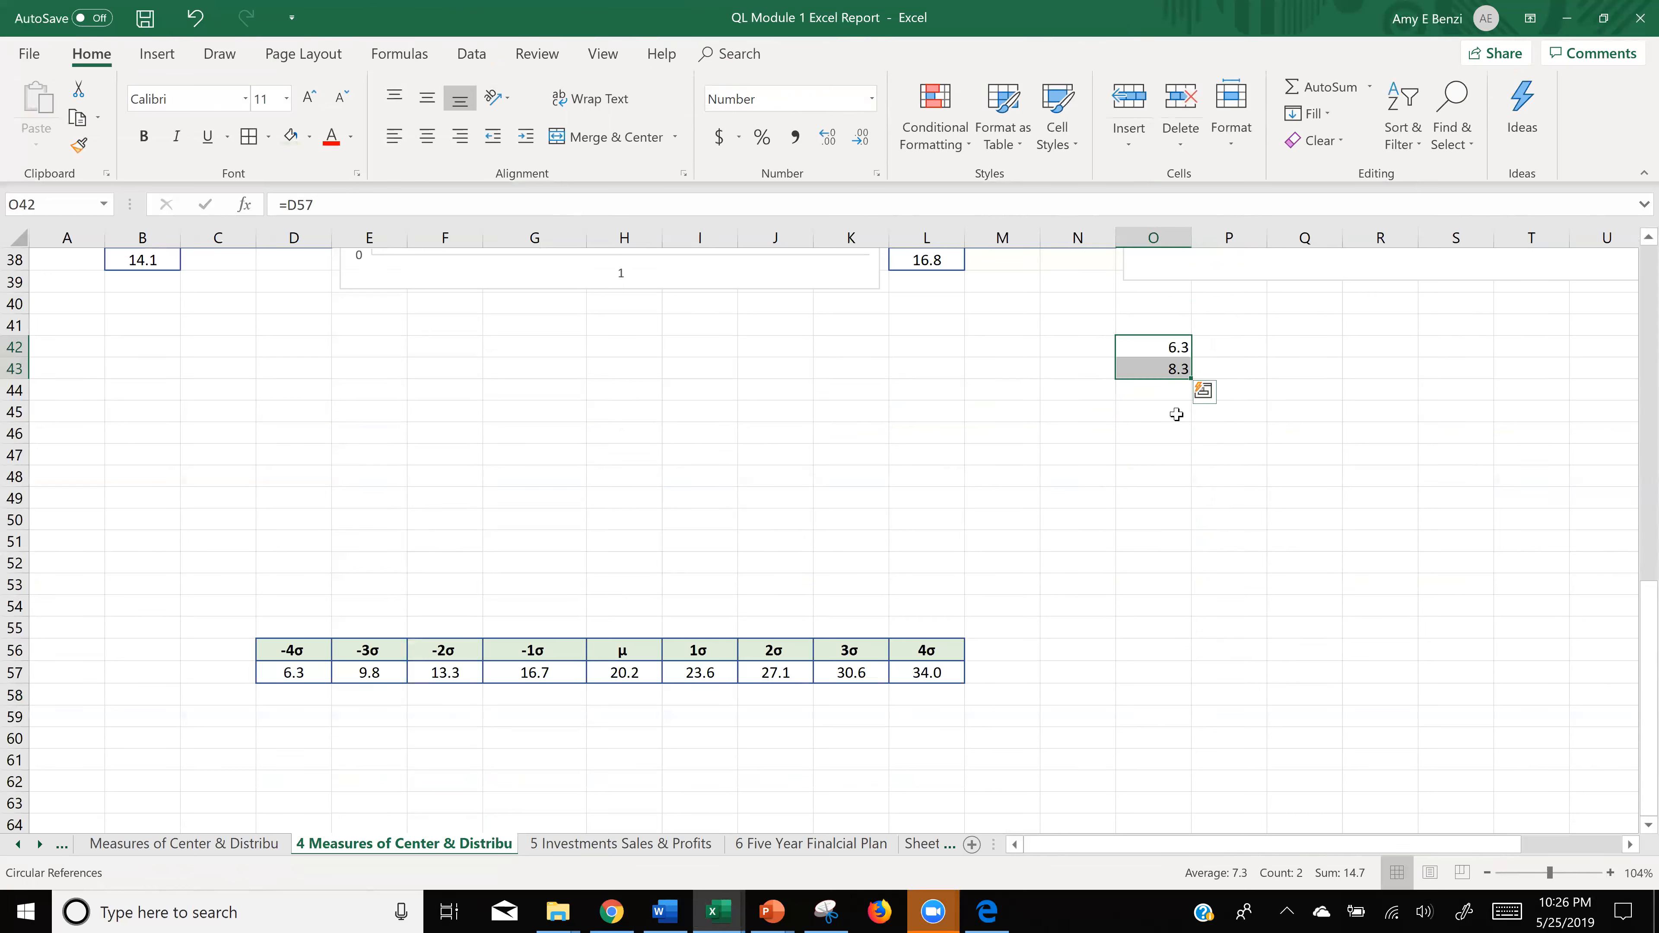
pyautogui.click(1166, 452)
pyautogui.click(1169, 369)
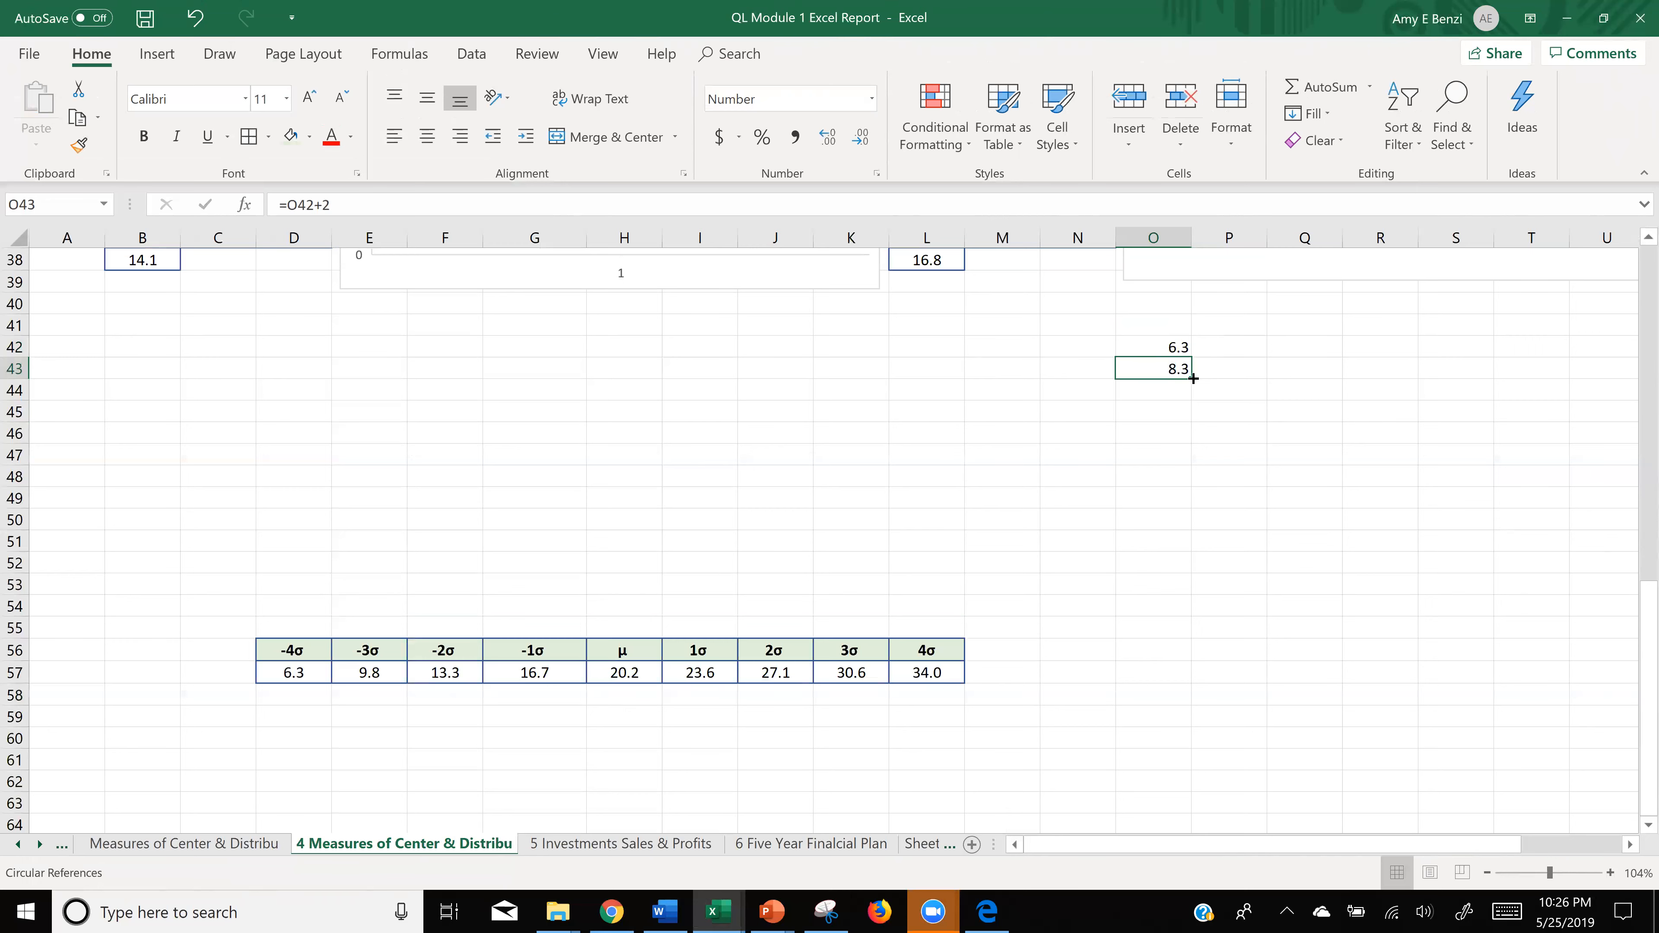
pyautogui.moveTo(1191, 380); pyautogui.dragTo(1190, 671)
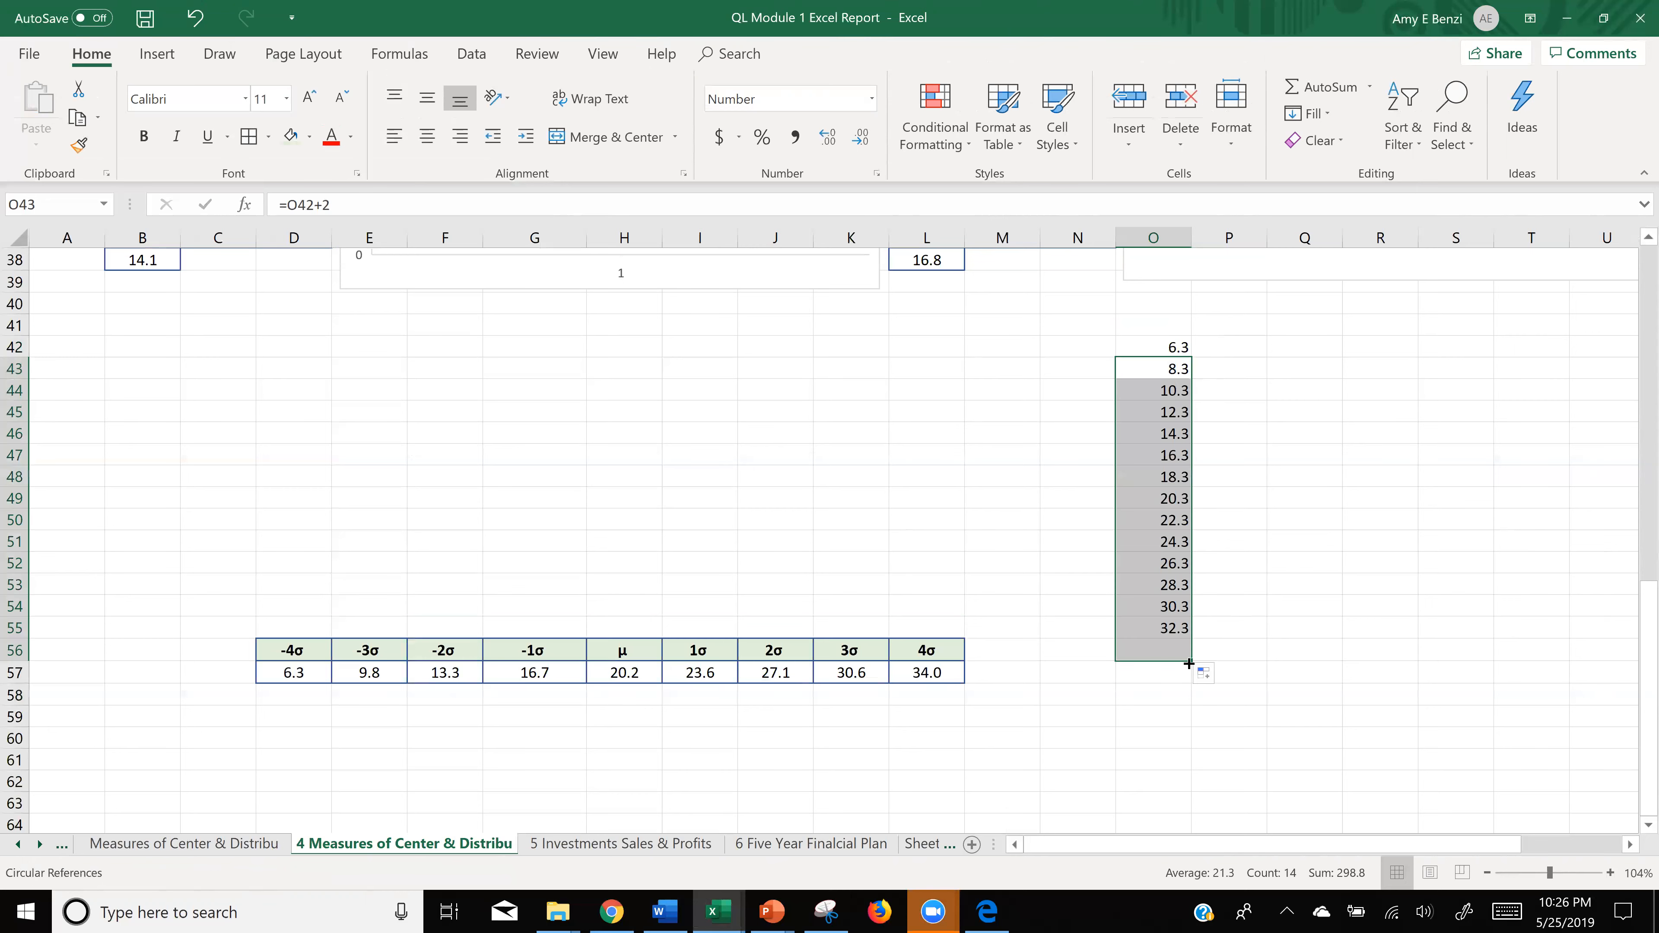
pyautogui.click(1259, 667)
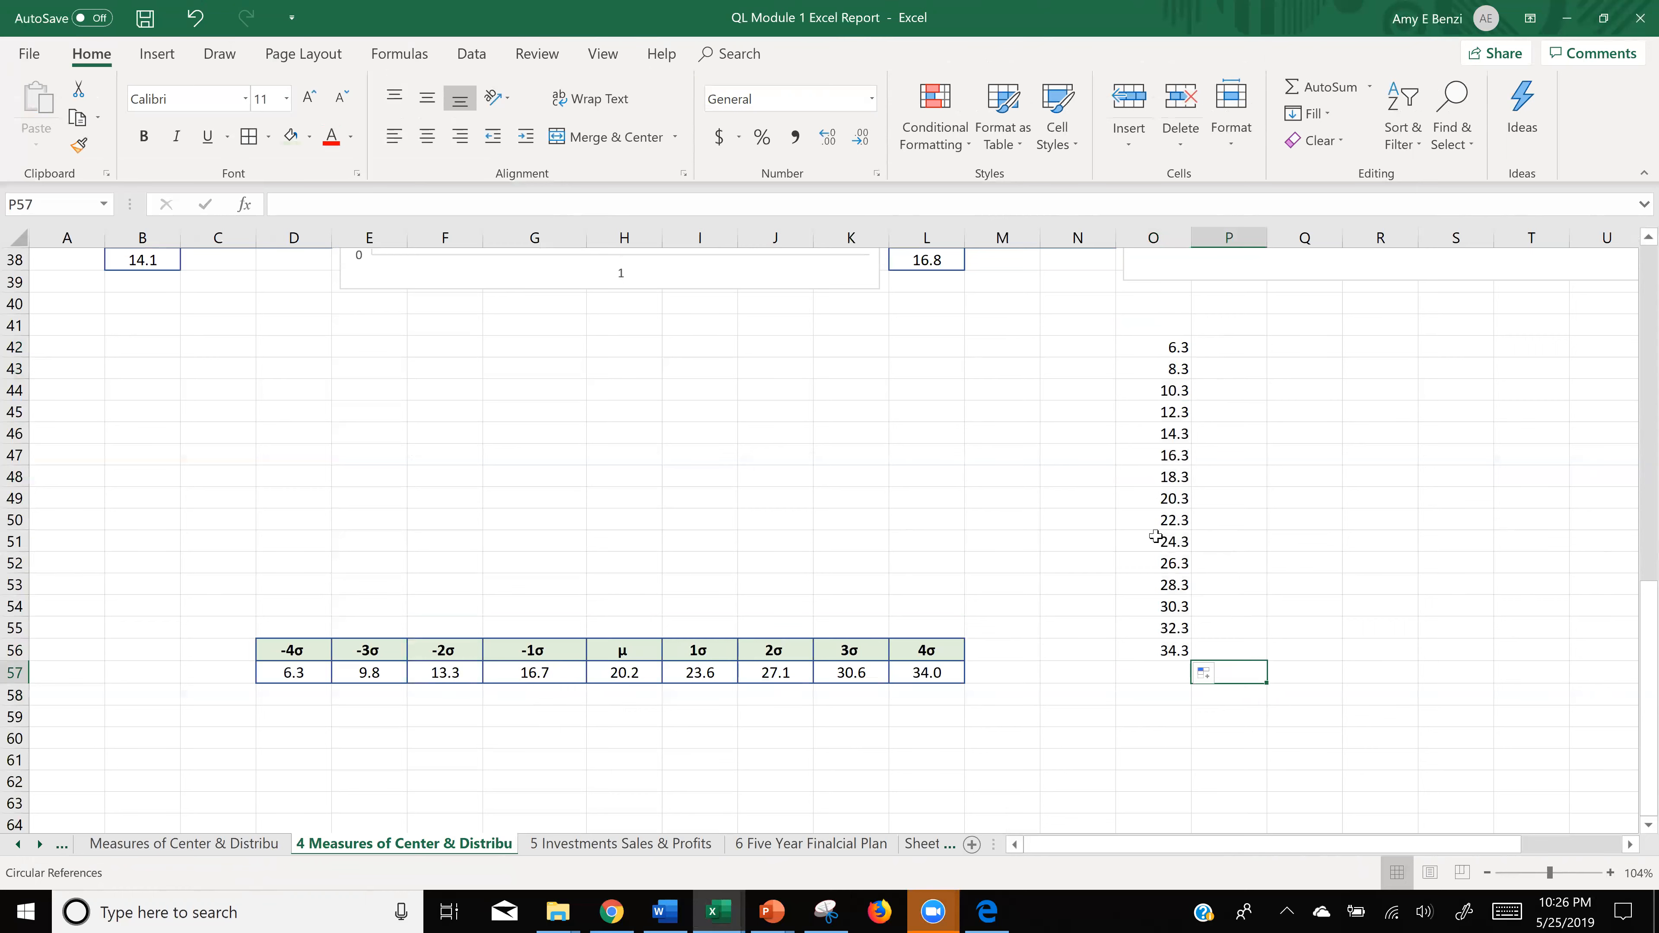
# - Apply cell borders to the two-column range O42:P56
pyautogui.click(1250, 353)
pyautogui.moveTo(1172, 346); pyautogui.dragTo(1225, 653)
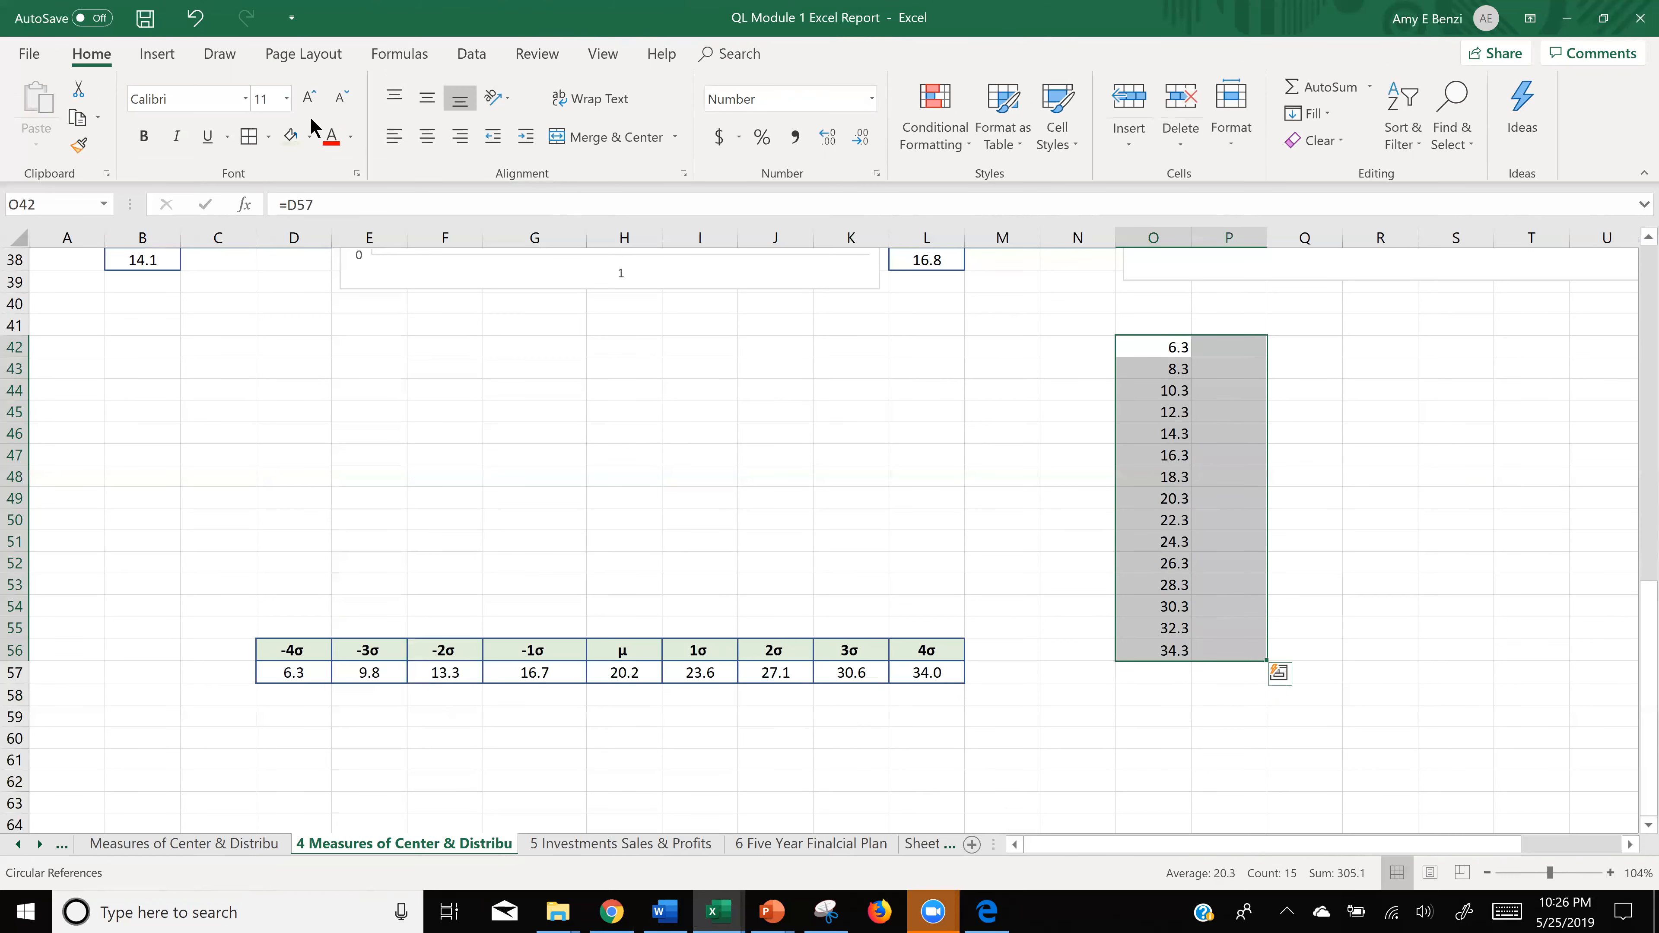
pyautogui.click(246, 138)
pyautogui.click(1166, 412)
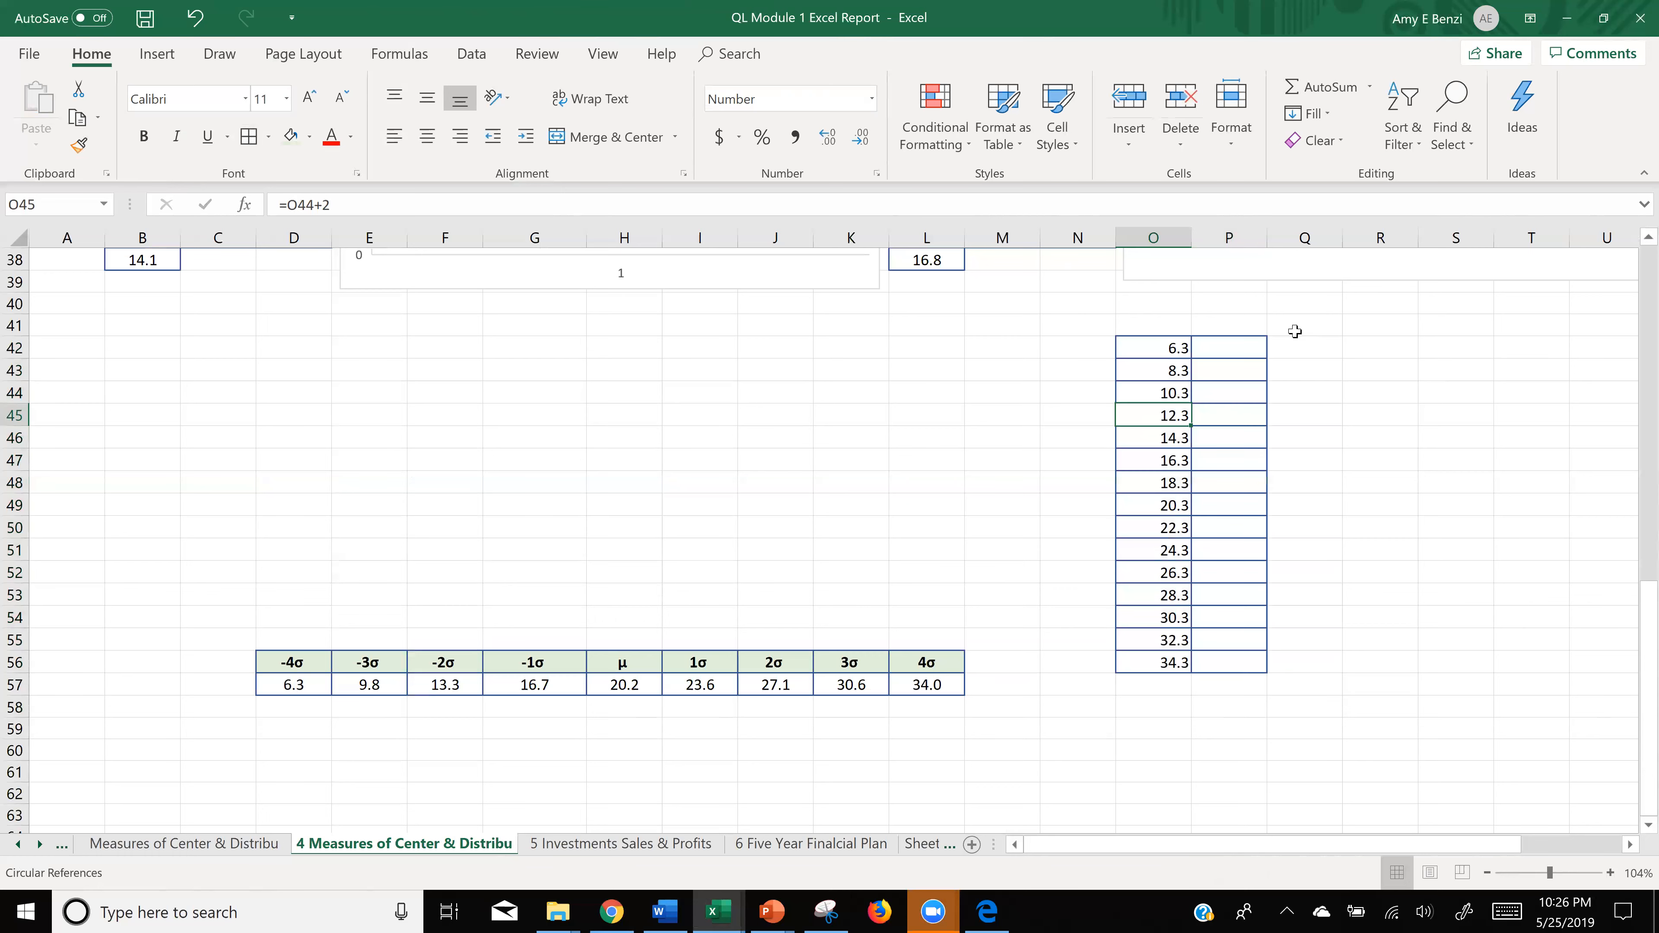
# - Start a NORM.DIST formula in P42 with O42 as the x value
pyautogui.doubleClick(1234, 350)
pyautogui.write('=')
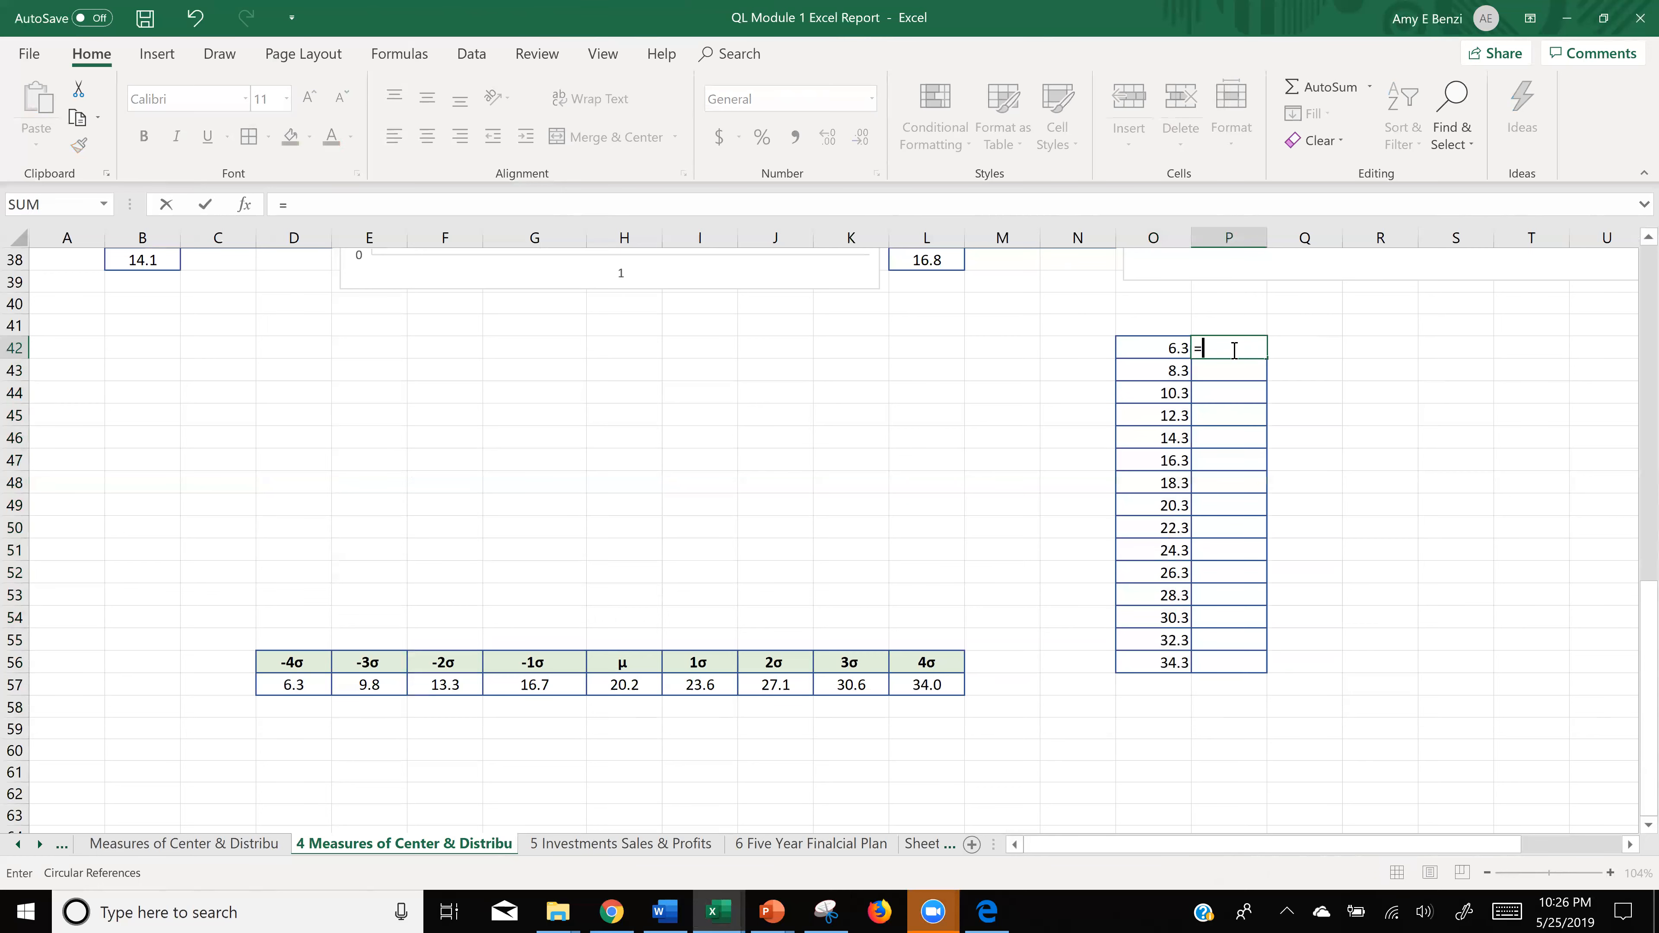
pyautogui.write('nor')
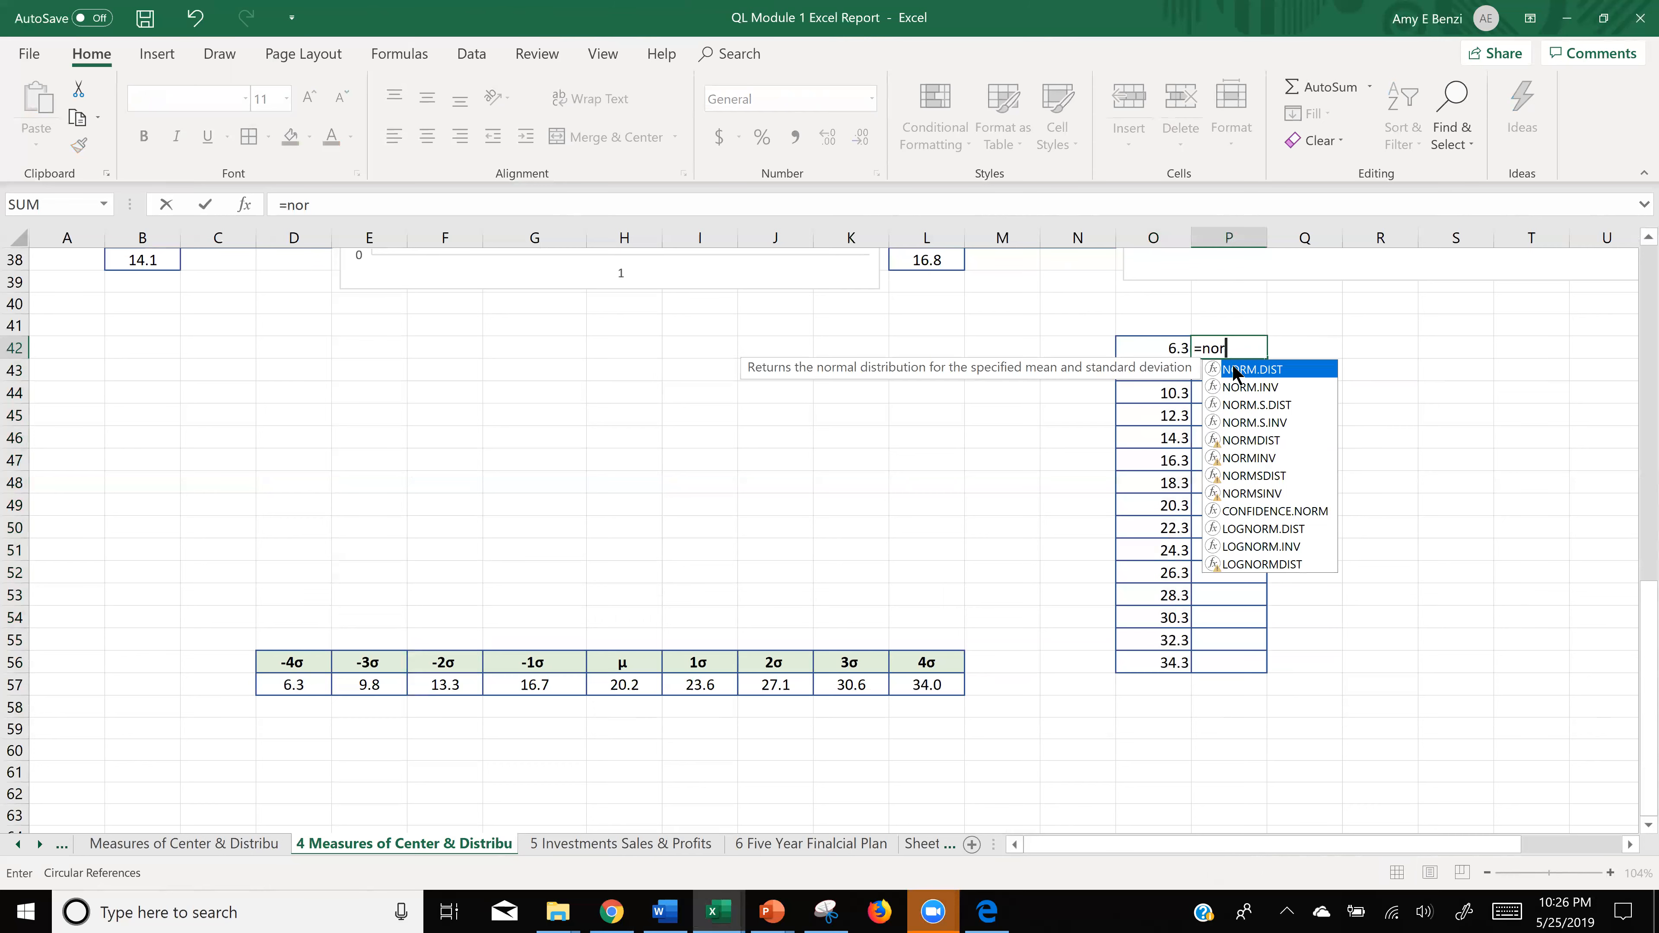
pyautogui.doubleClick(1279, 371)
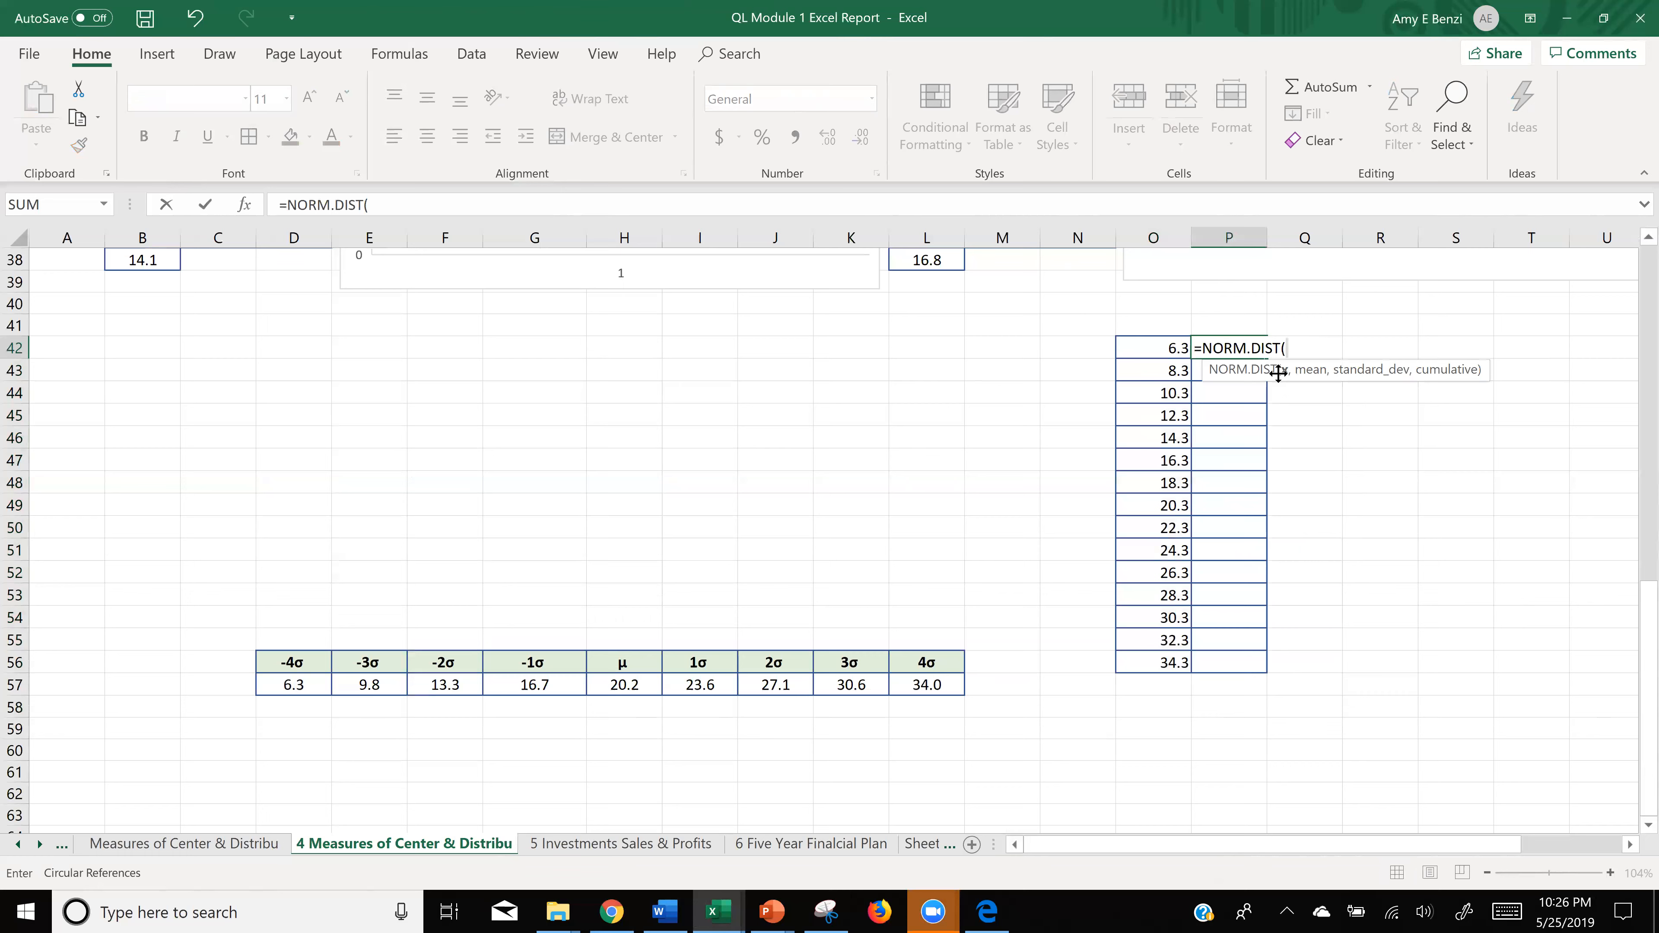
pyautogui.click(1169, 351)
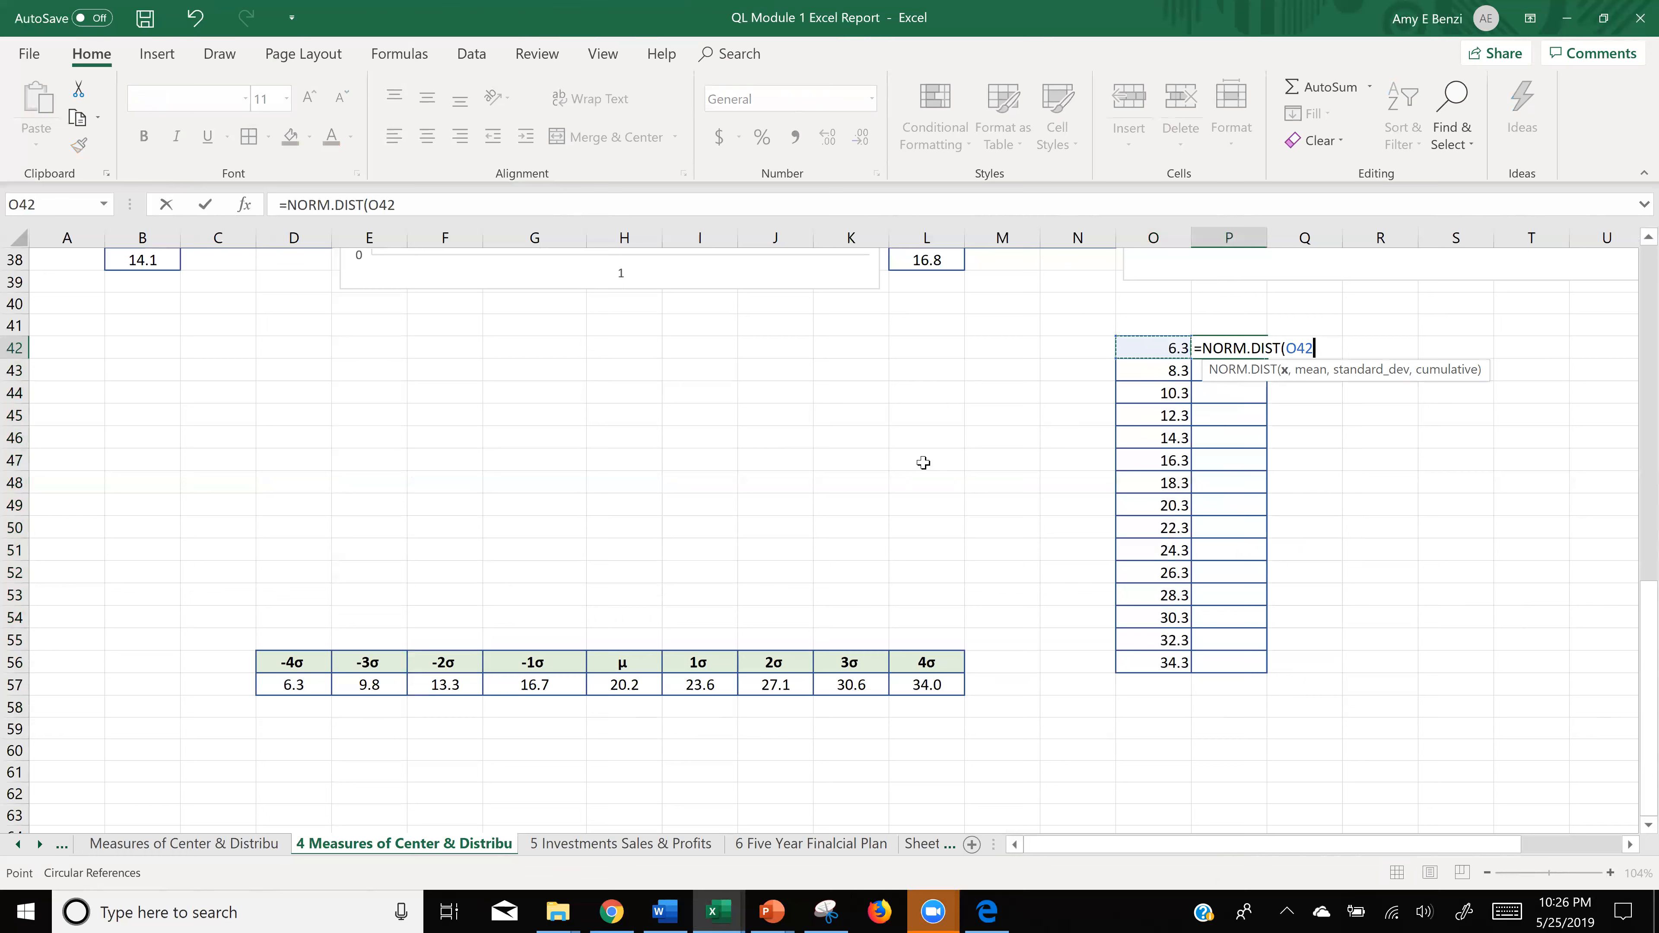
pyautogui.write(',')
# - Complete the NORM.DIST arguments with the ARMY Recruits' mean in E13, standard deviation in F13, and FALSE for the probability mass function
pyautogui.scroll(3, 817, 455)
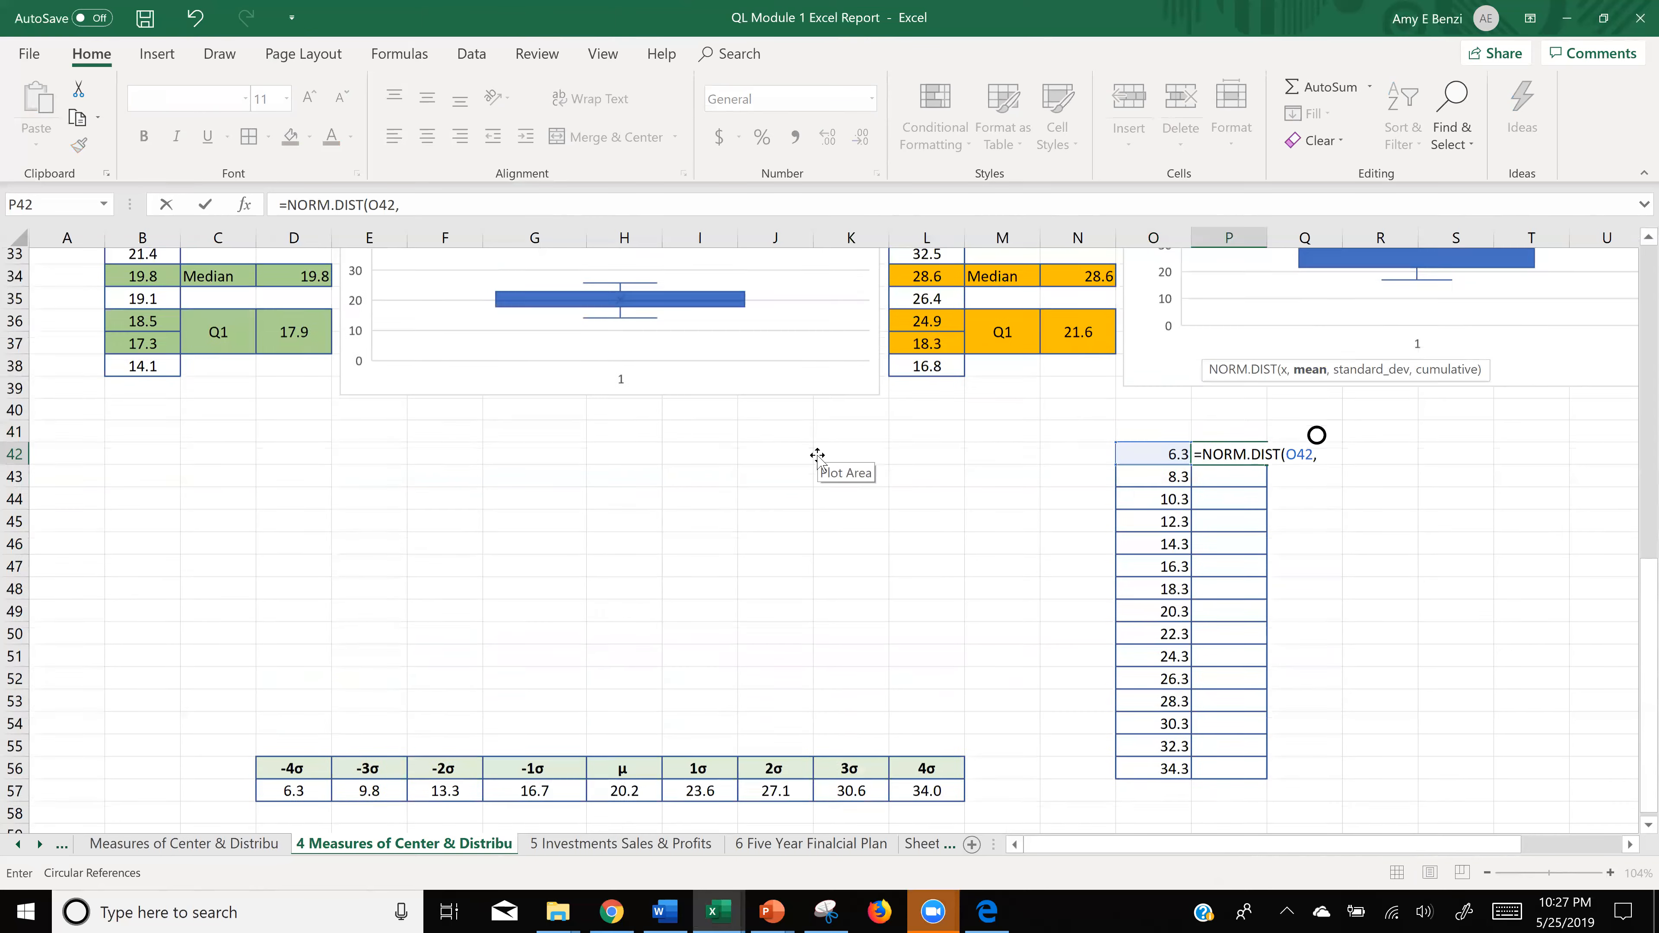
pyautogui.scroll(8, 817, 455)
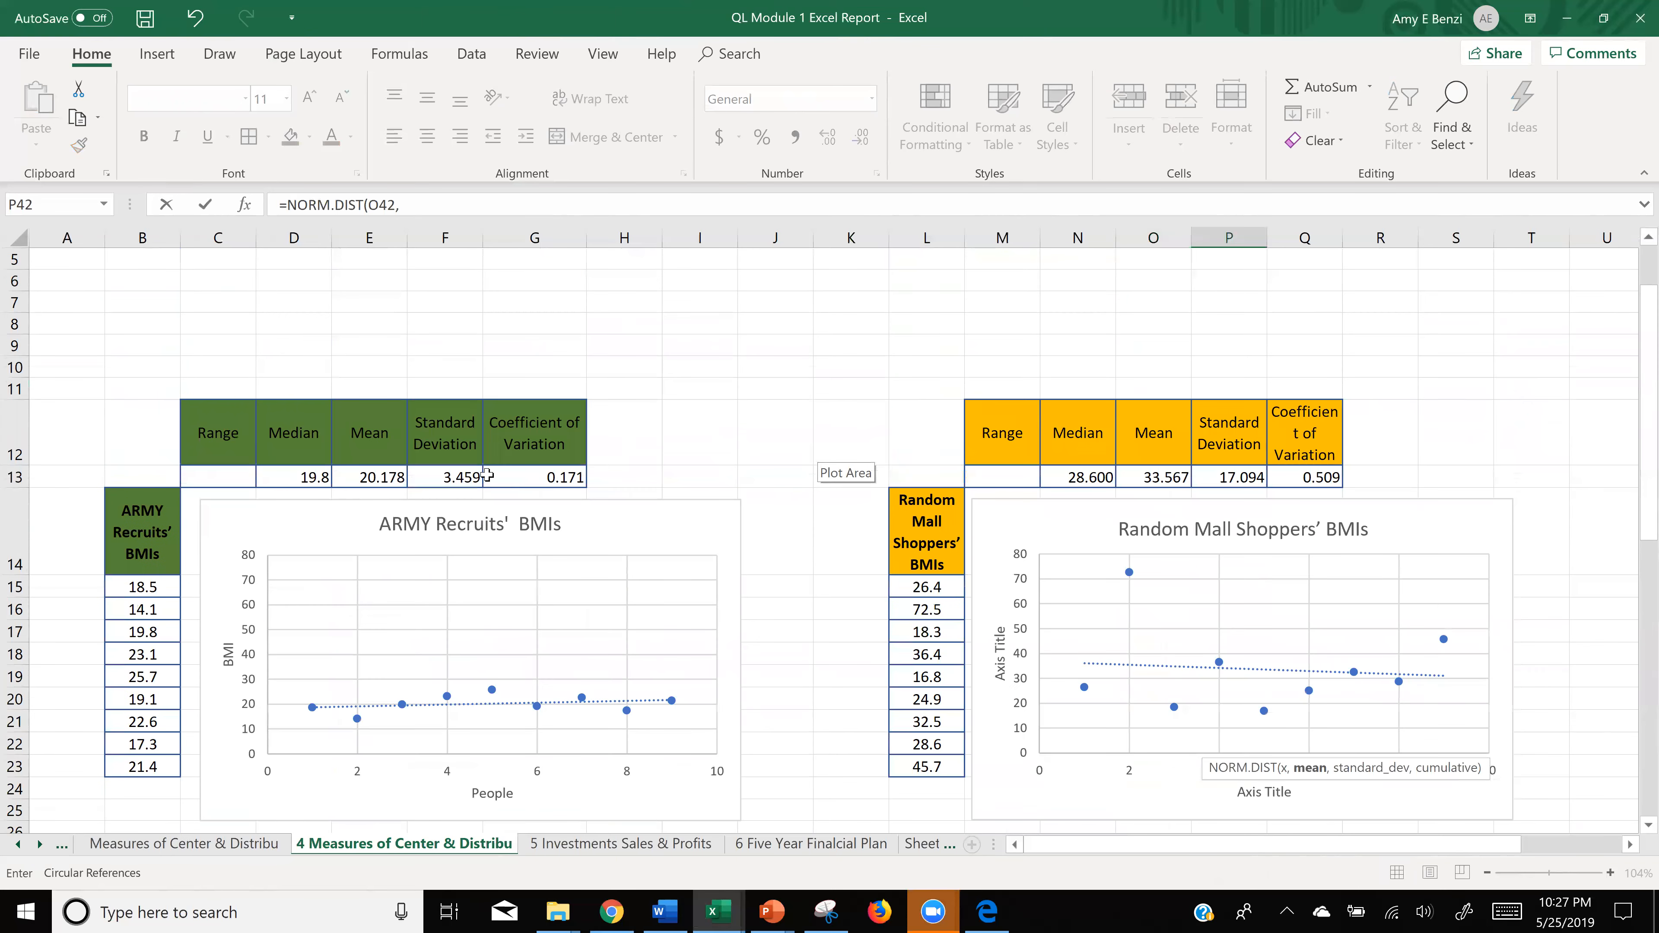
pyautogui.click(380, 478)
pyautogui.write(',')
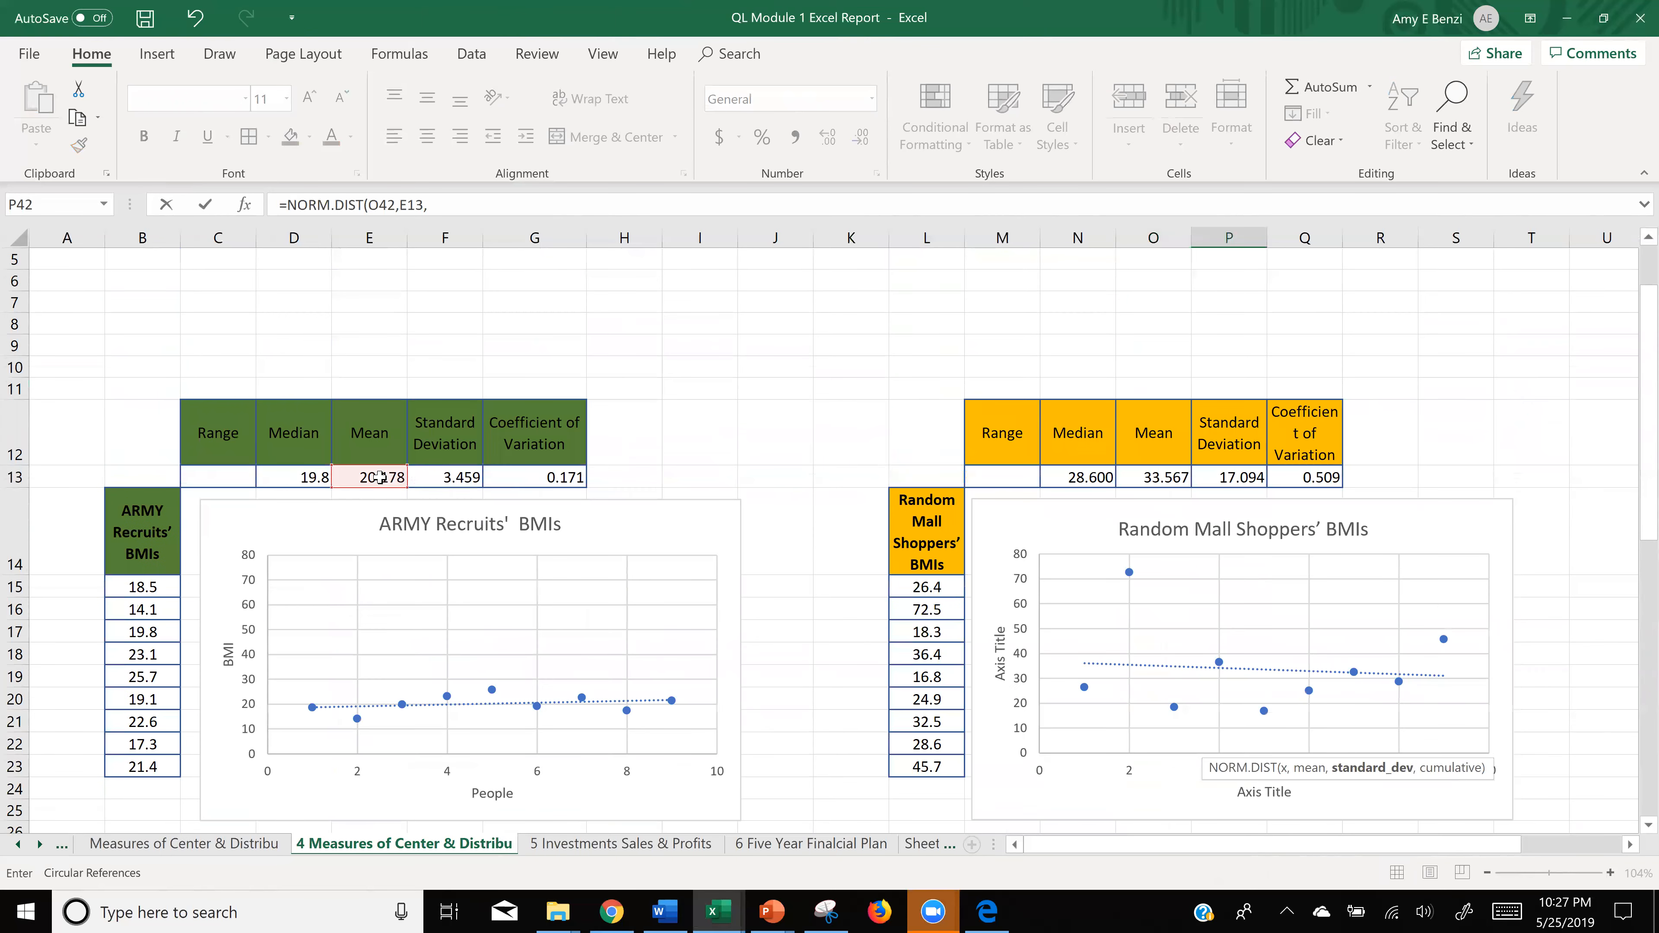
pyautogui.click(431, 480)
pyautogui.moveTo(1639, 445); pyautogui.dragTo(1633, 729)
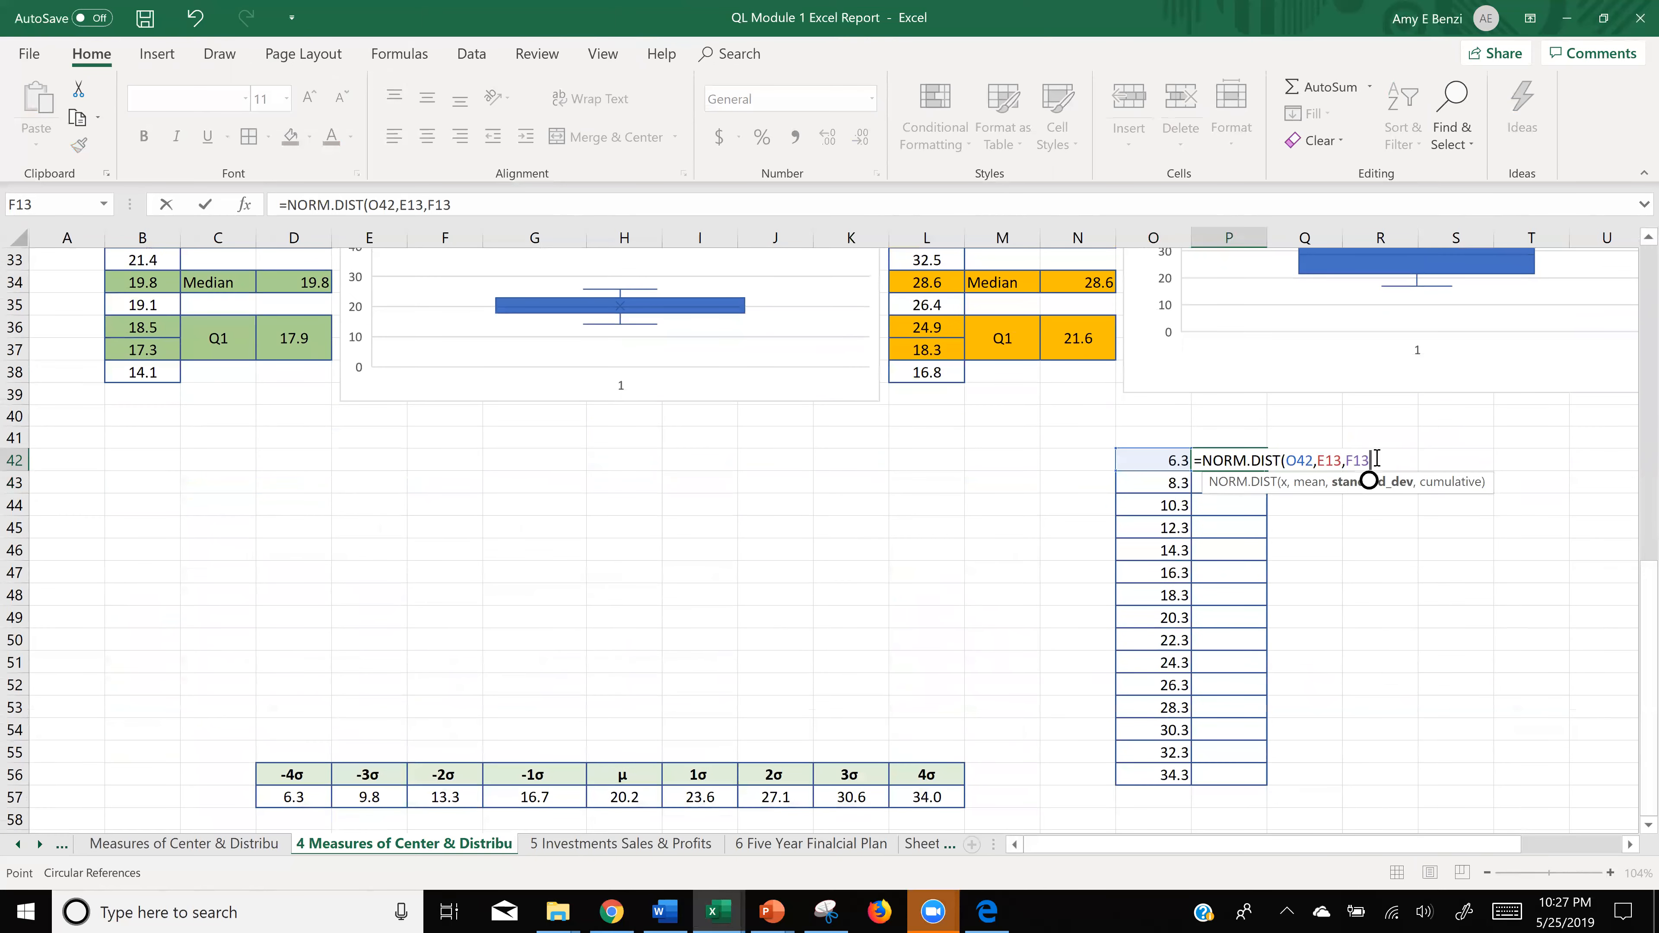
pyautogui.write(',')
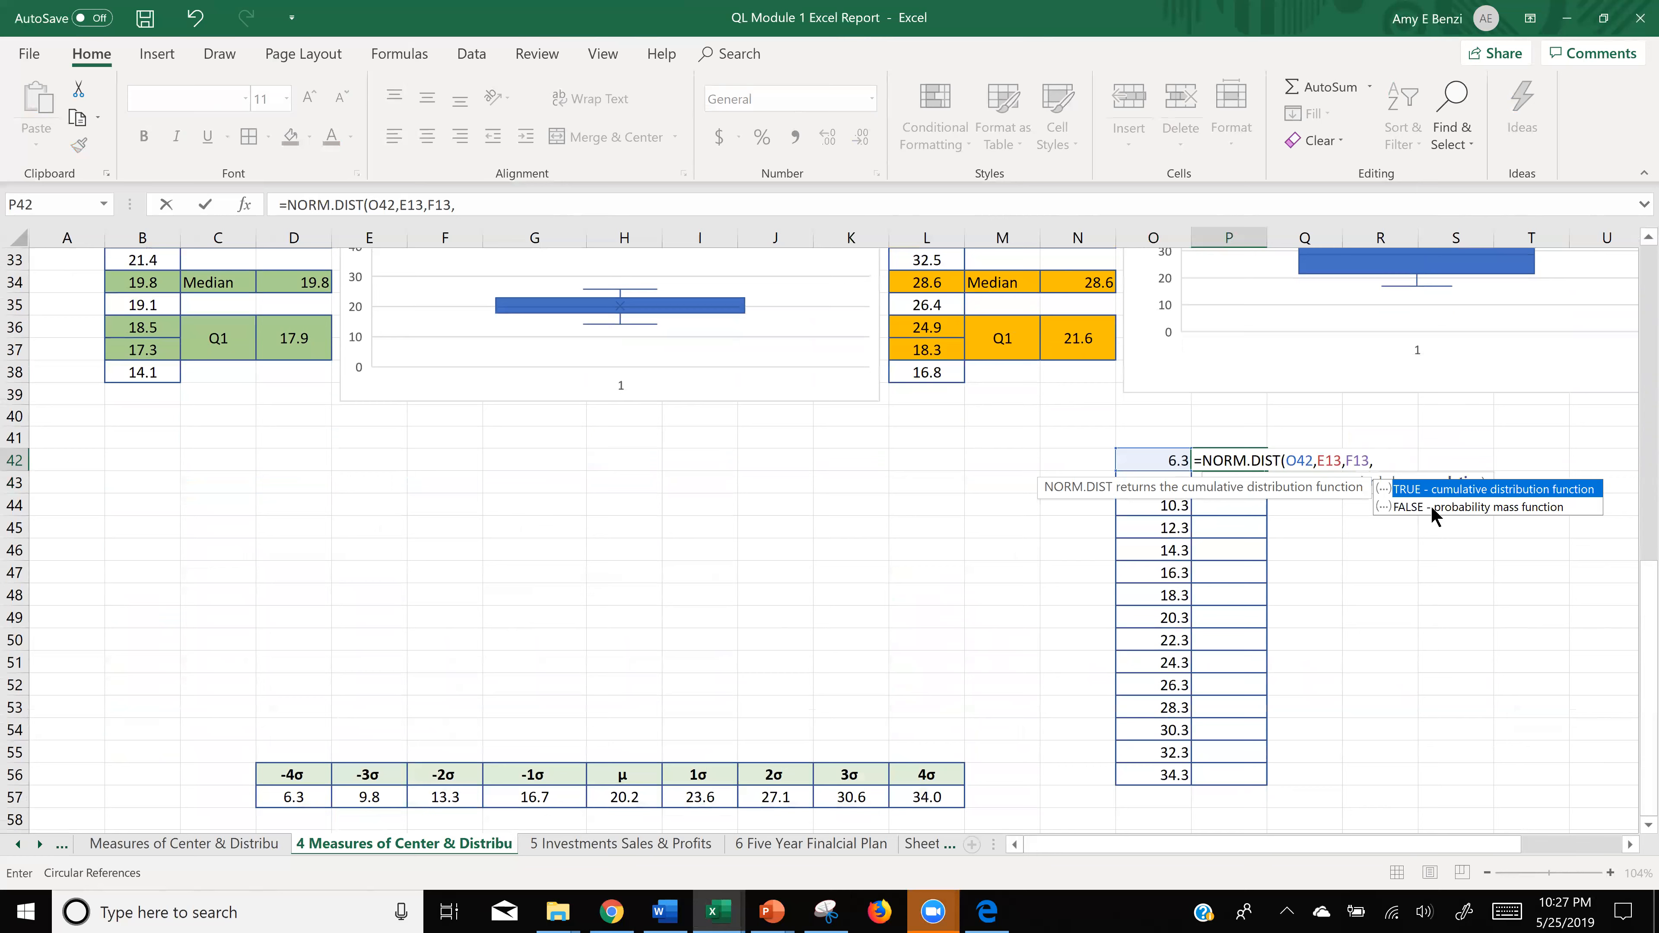
pyautogui.click(1407, 506)
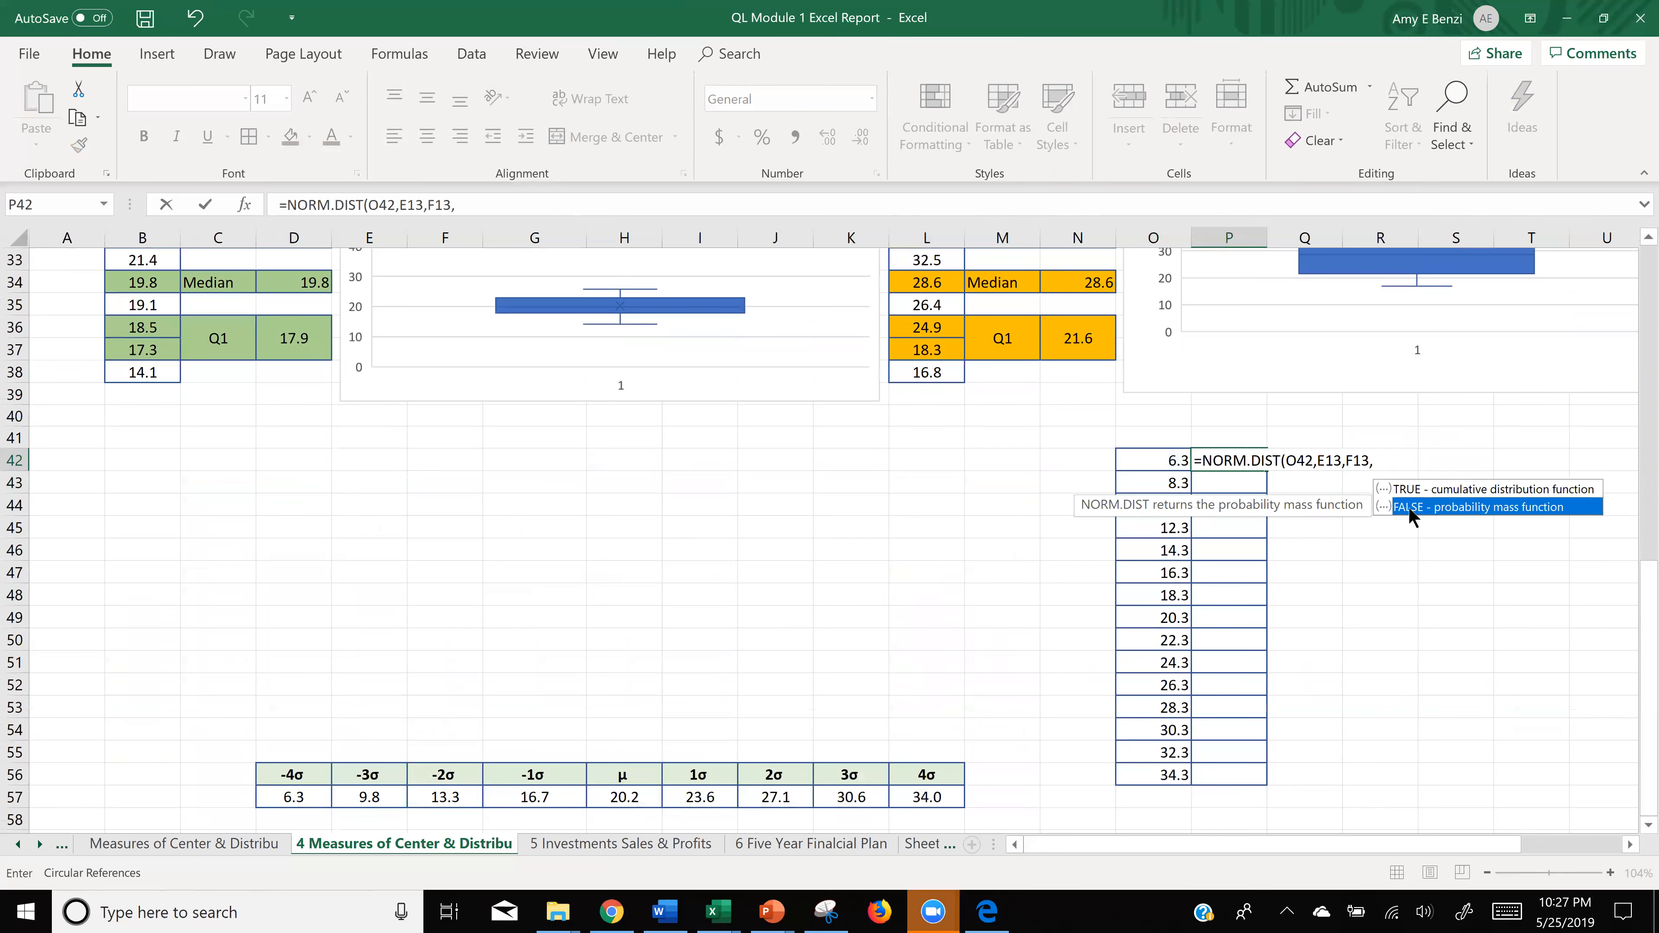
pyautogui.doubleClick(1408, 506)
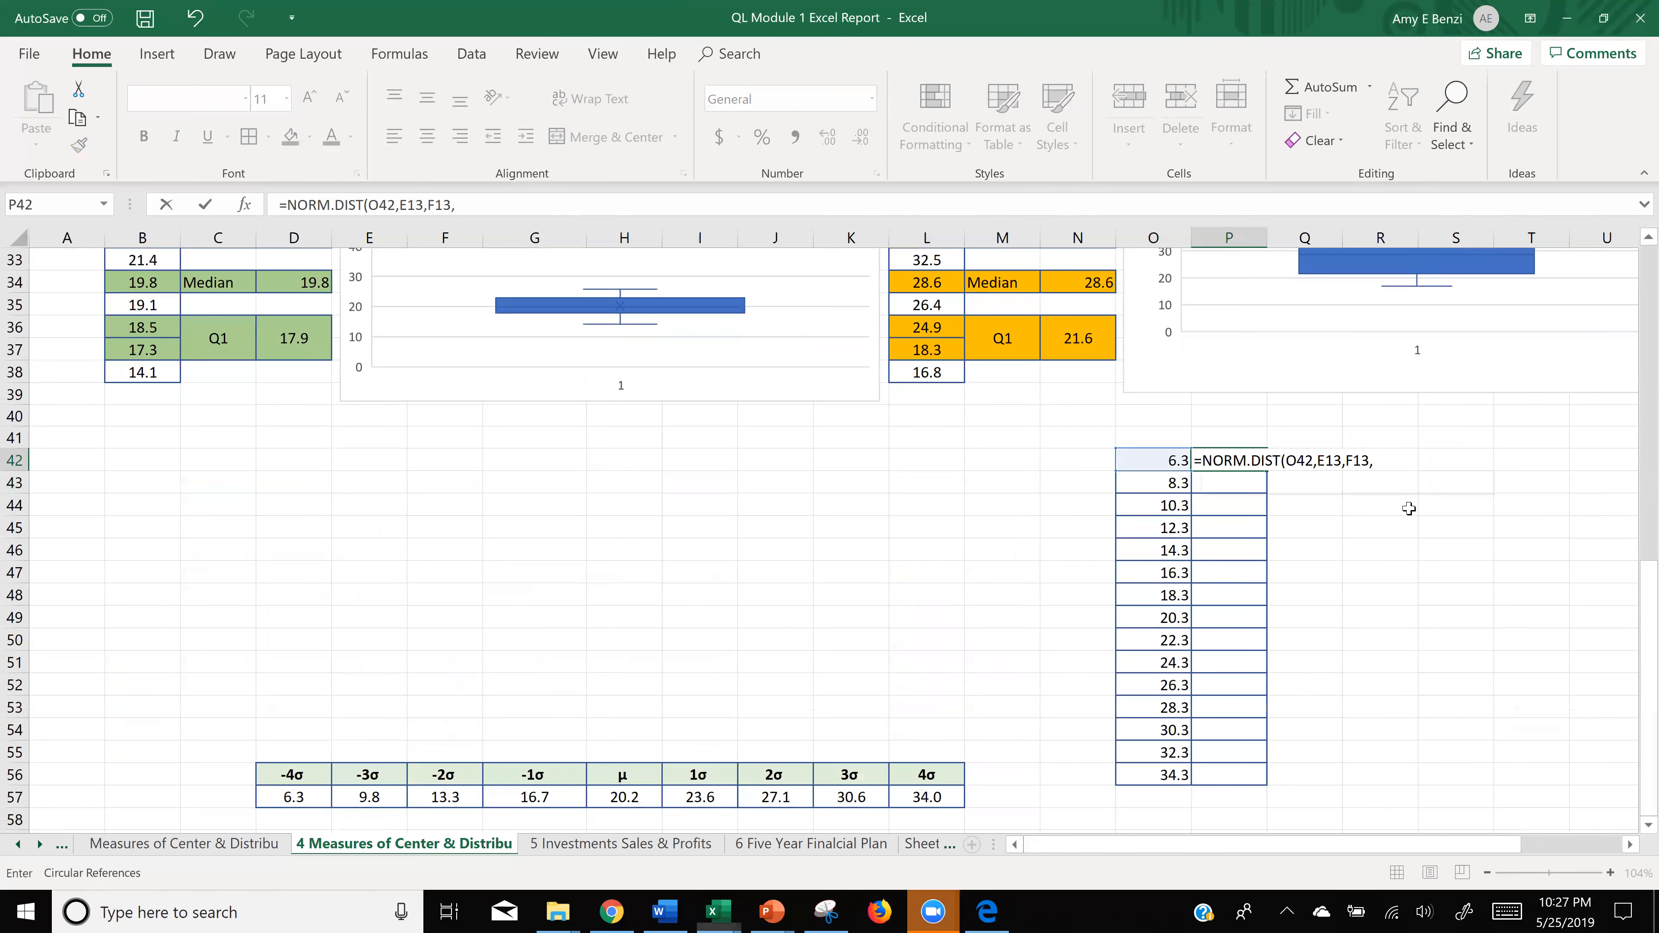
# - Make the mean and standard deviation references absolute as $E$13 and $F$13, and fill the formula from P42 down through P56
pyautogui.click(1318, 459)
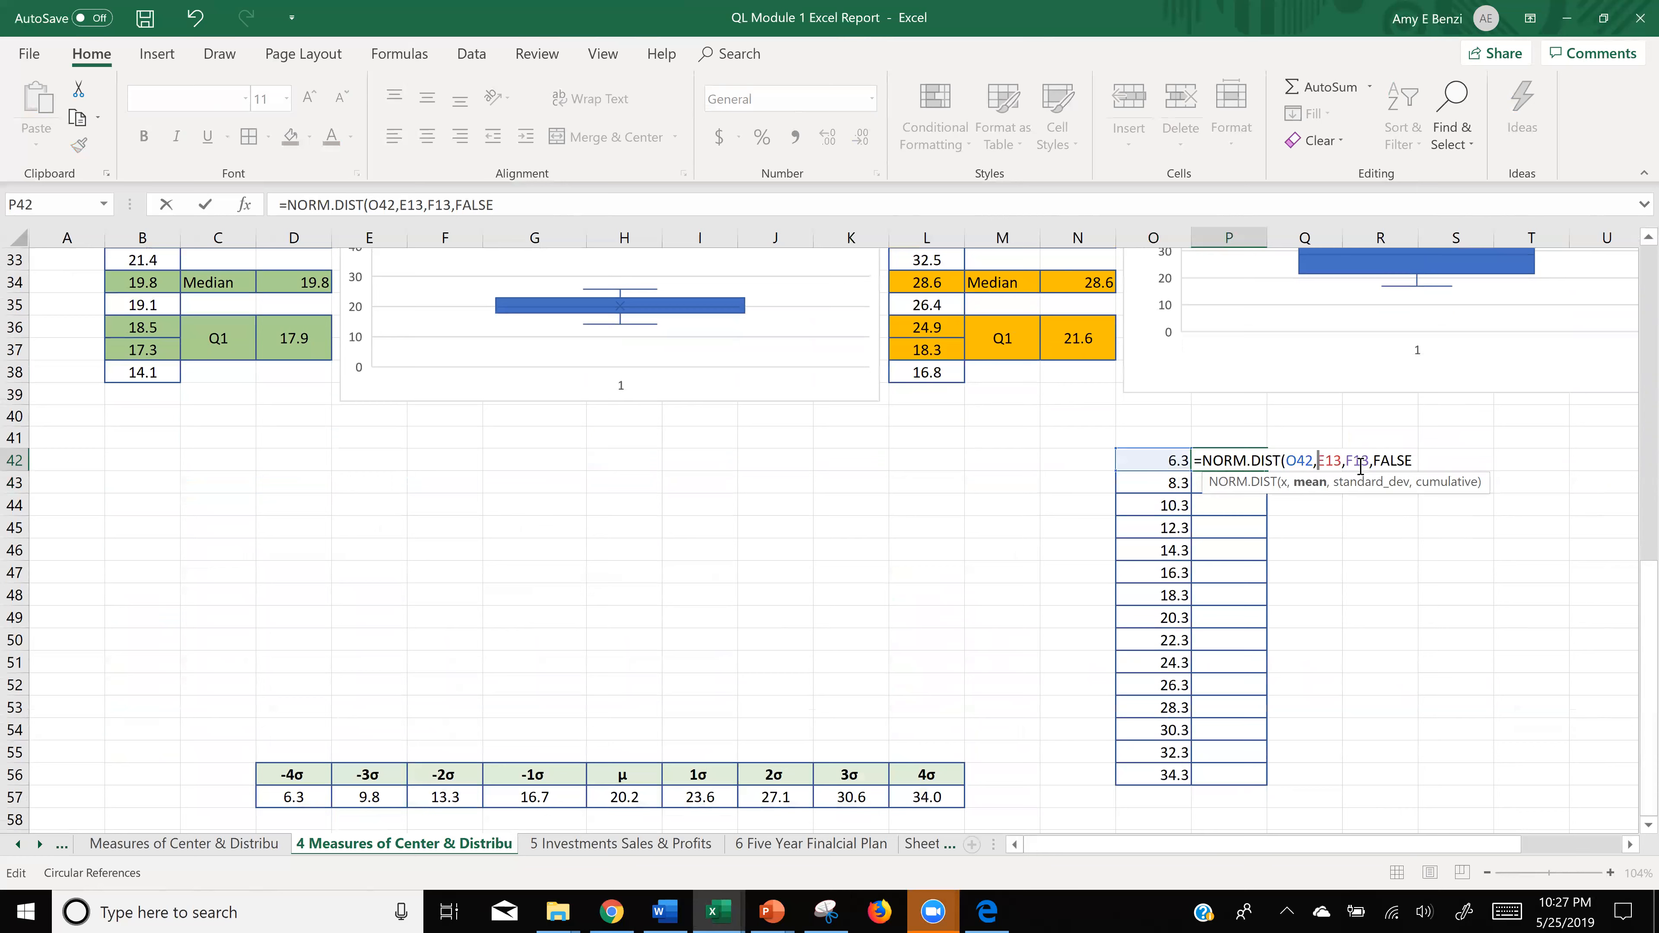
pyautogui.write('$')
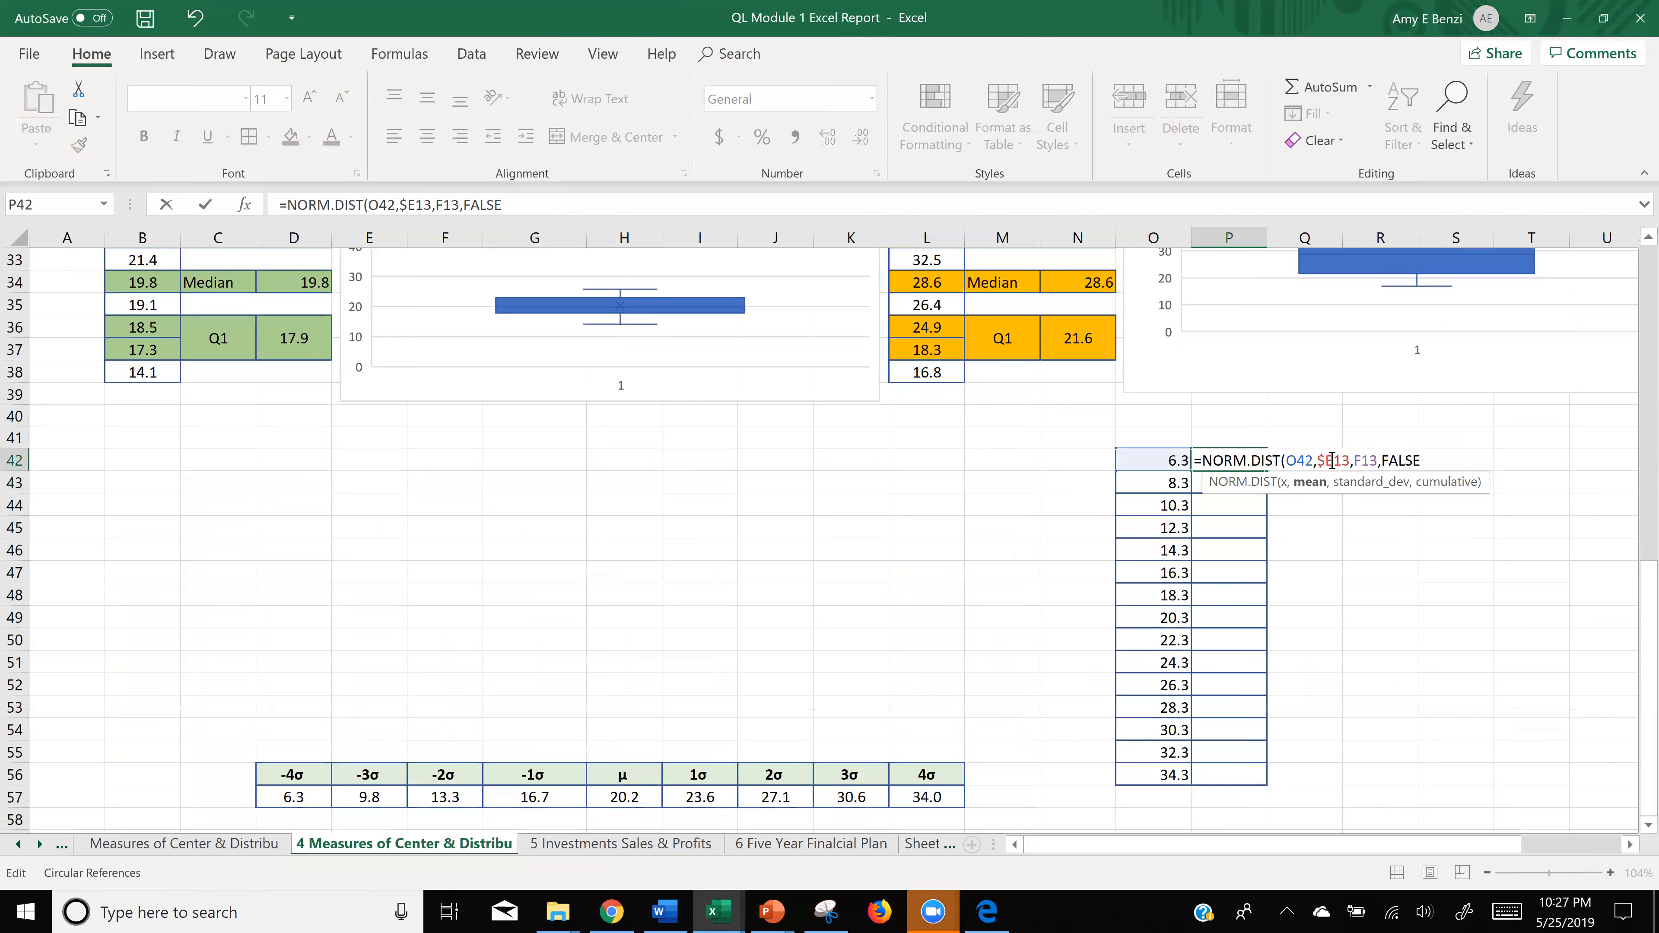
pyautogui.click(1335, 459)
pyautogui.write('$')
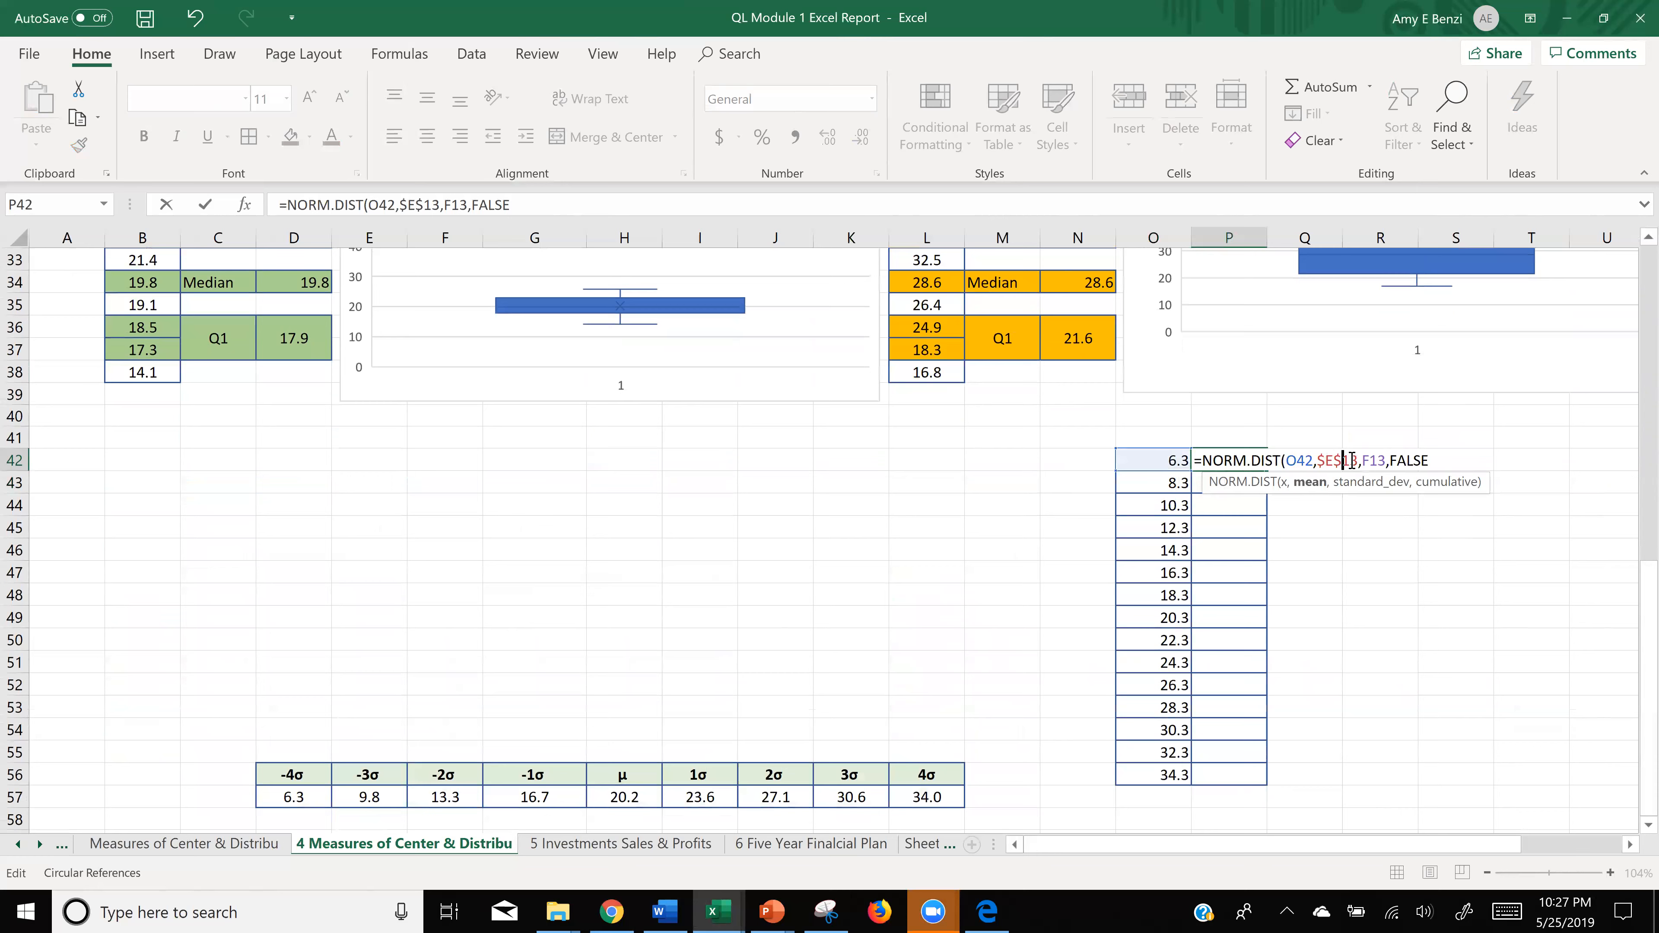
pyautogui.click(1363, 459)
pyautogui.write('$')
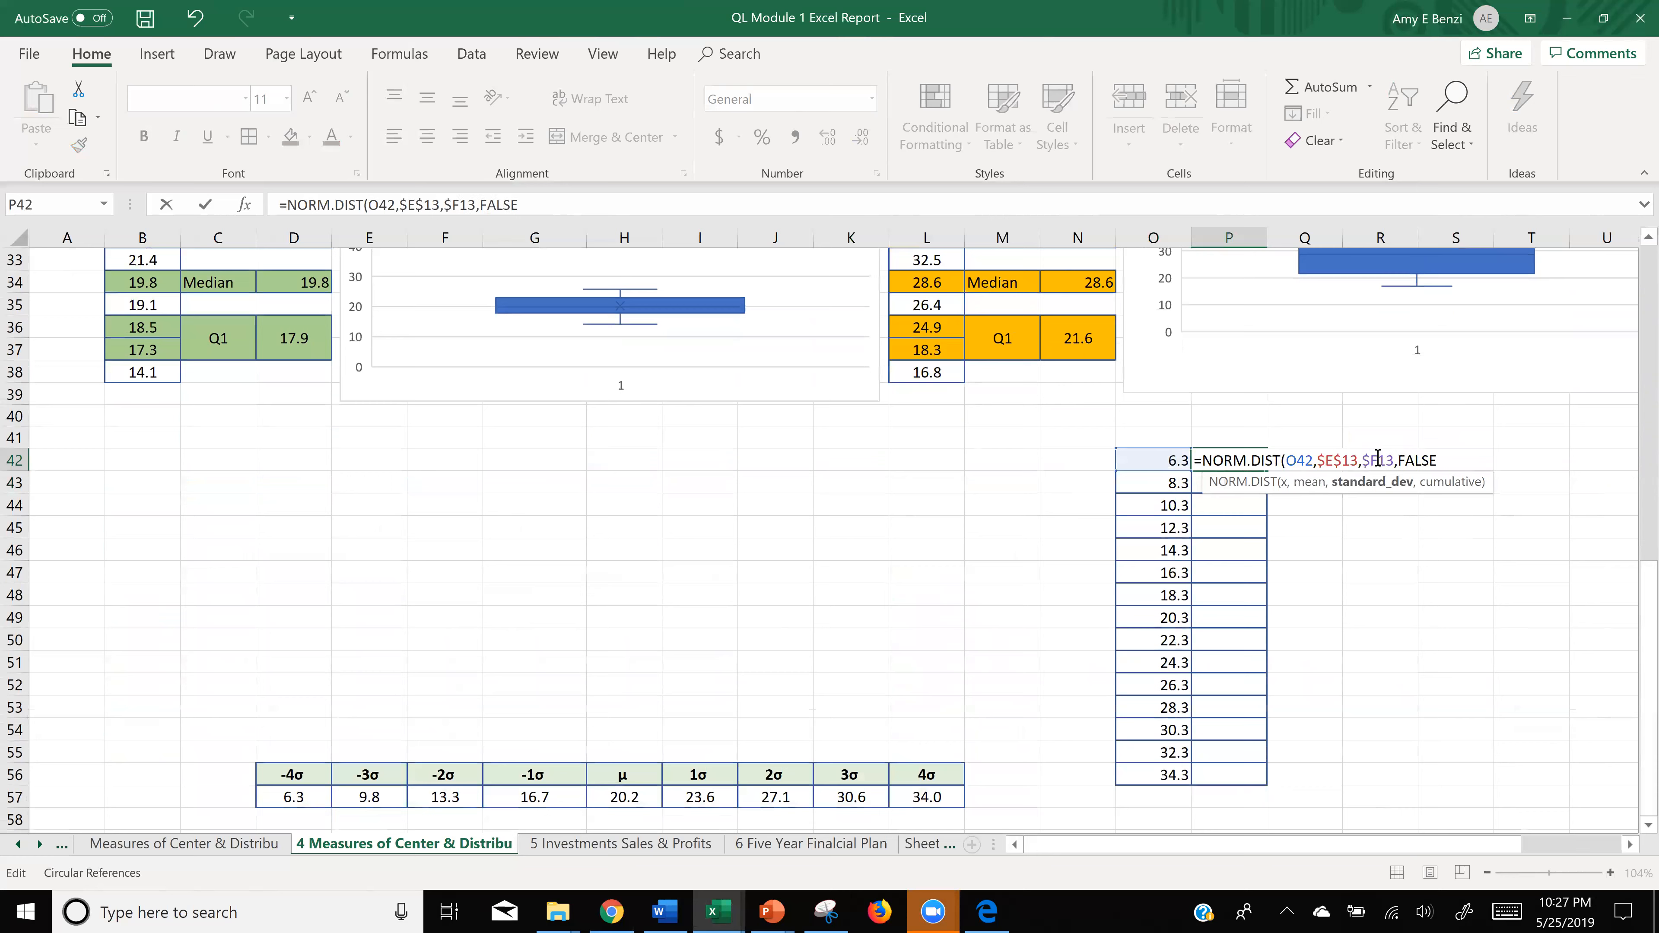
pyautogui.click(1376, 459)
pyautogui.write('$')
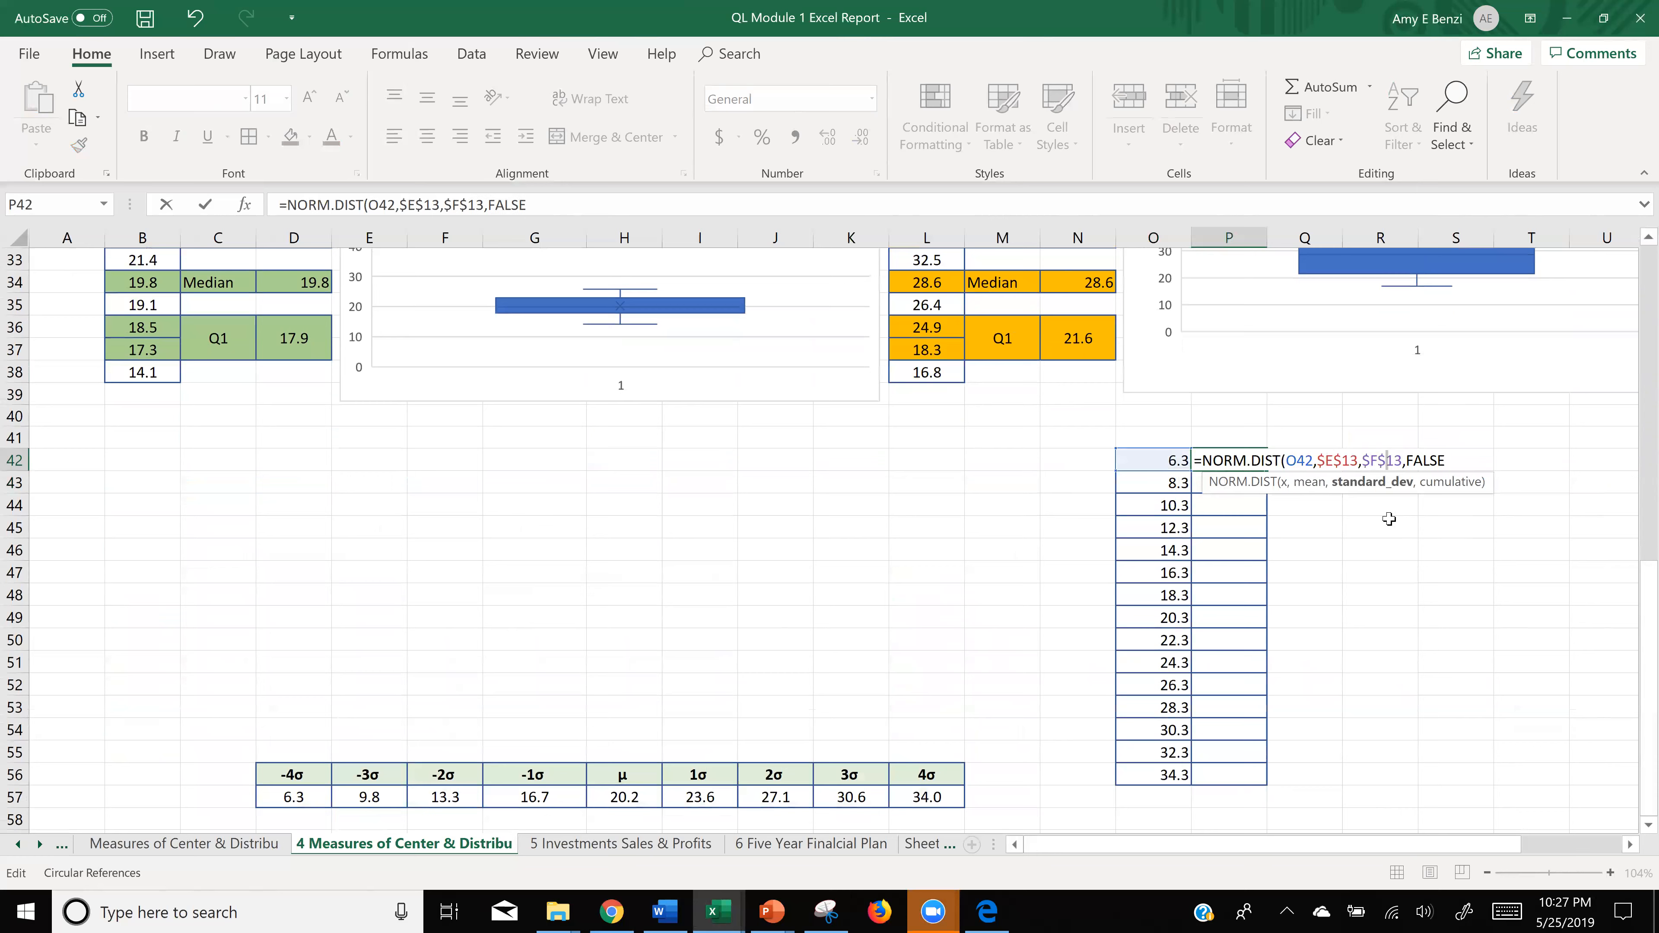
pyautogui.hotkey('ctrl', 'Return')
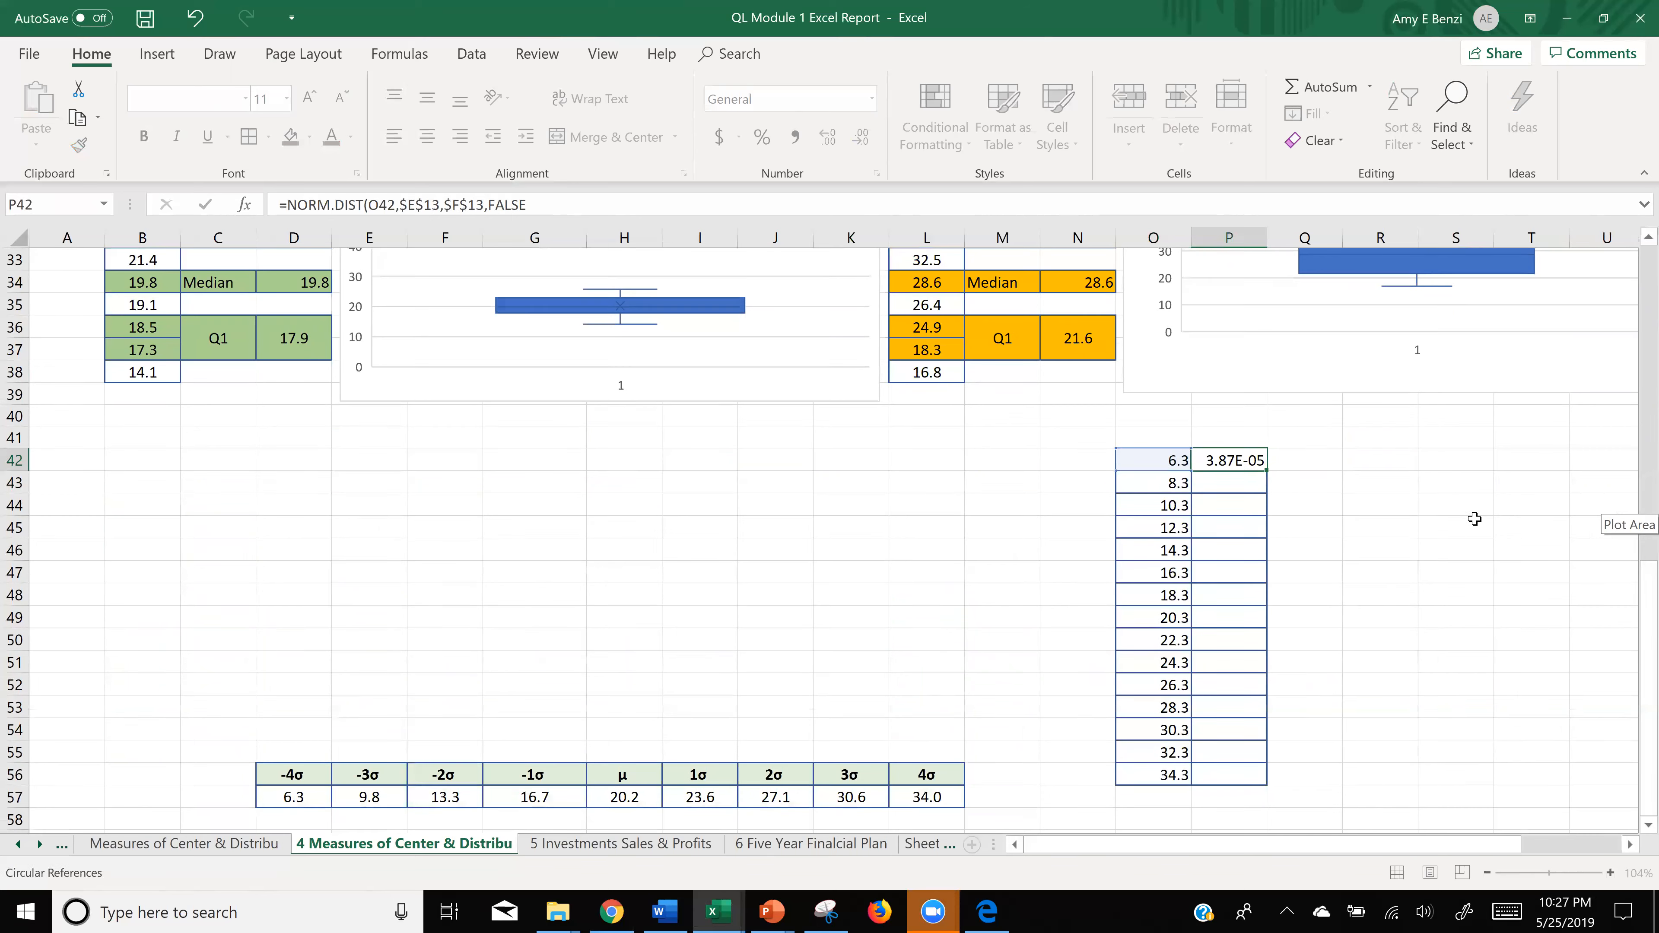
pyautogui.doubleClick(1290, 471)
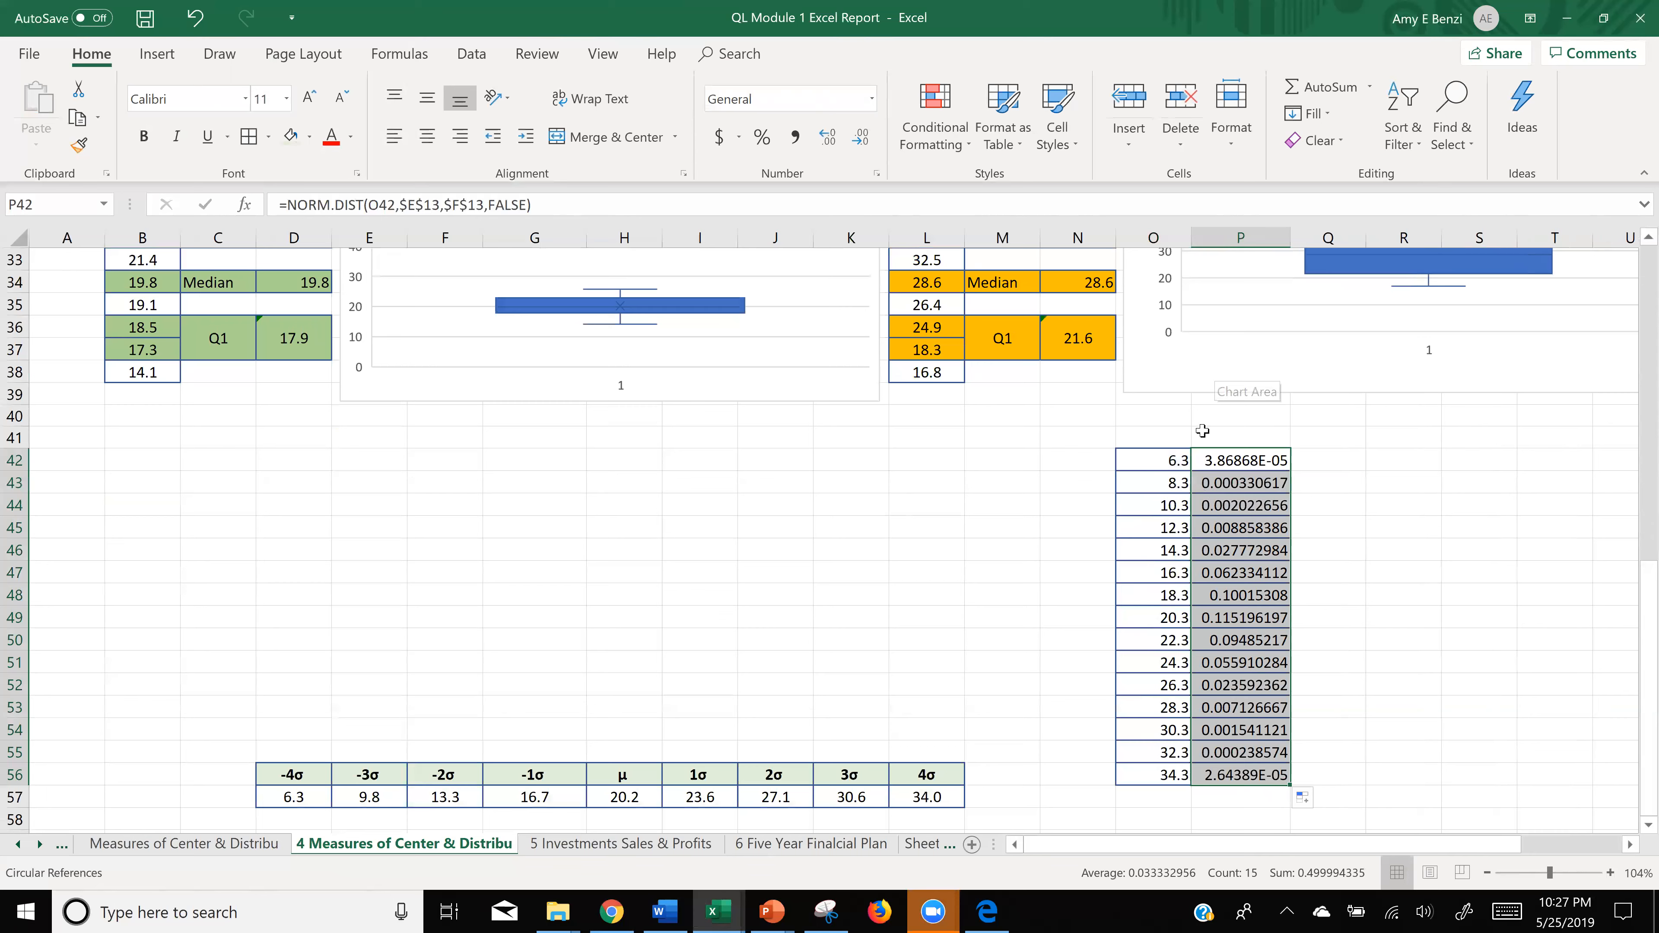
# - Insert a smooth-line scatter chart without markers from O42:P56 and place it directly above the sigma table
pyautogui.moveTo(1167, 465); pyautogui.dragTo(1183, 788)
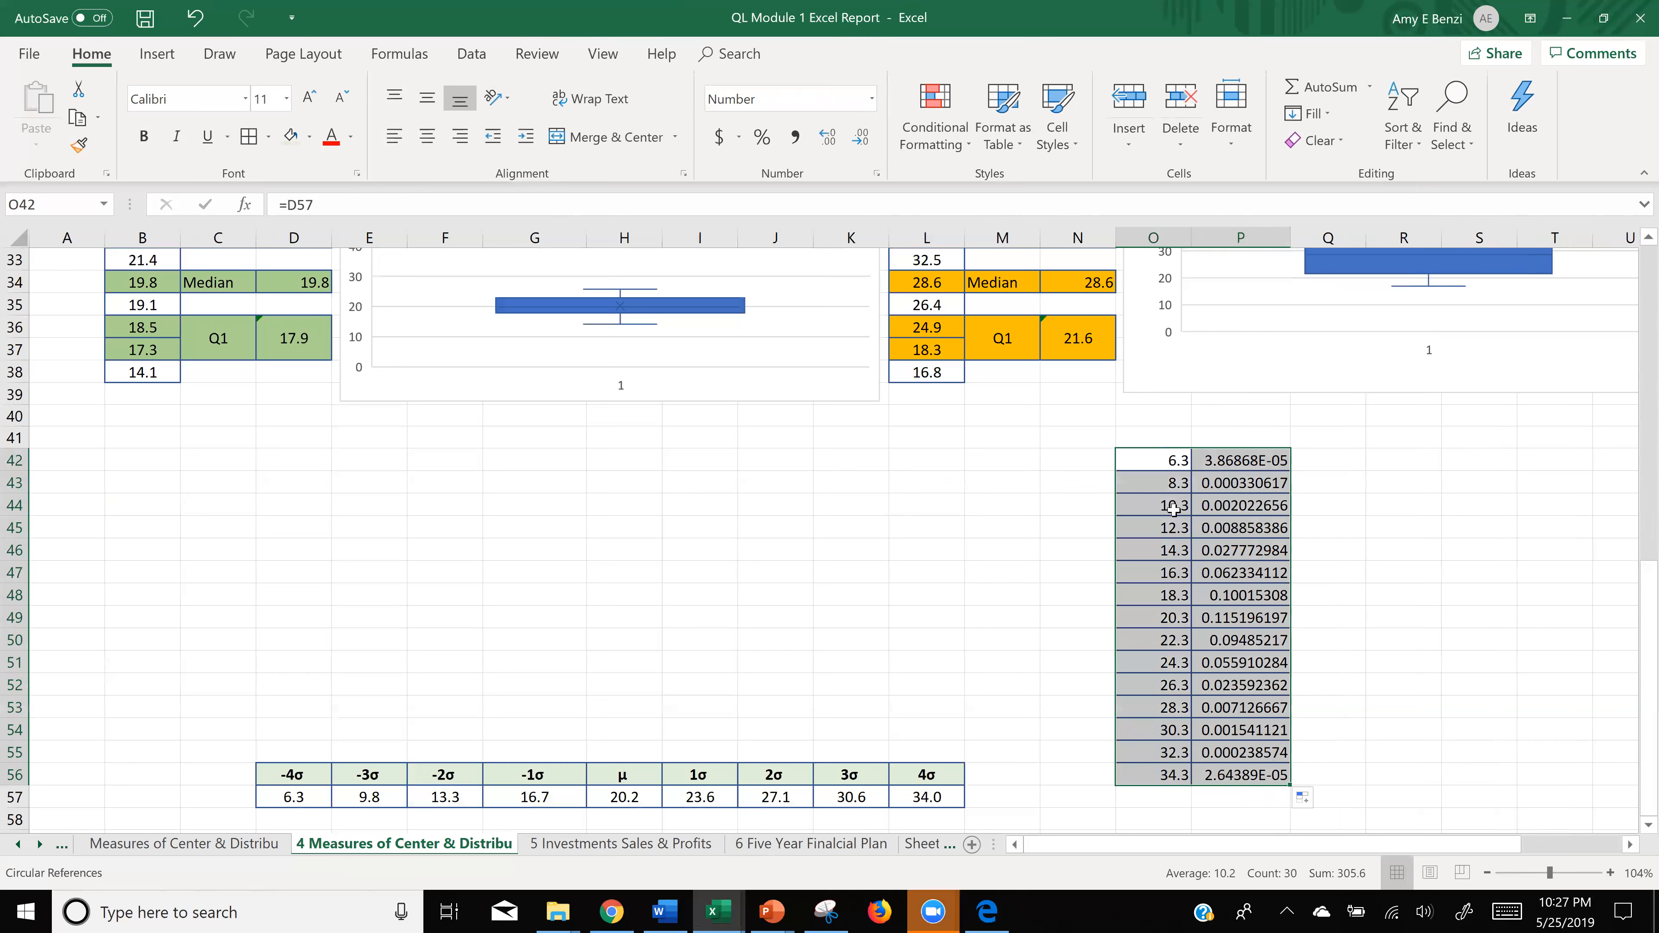
pyautogui.click(157, 54)
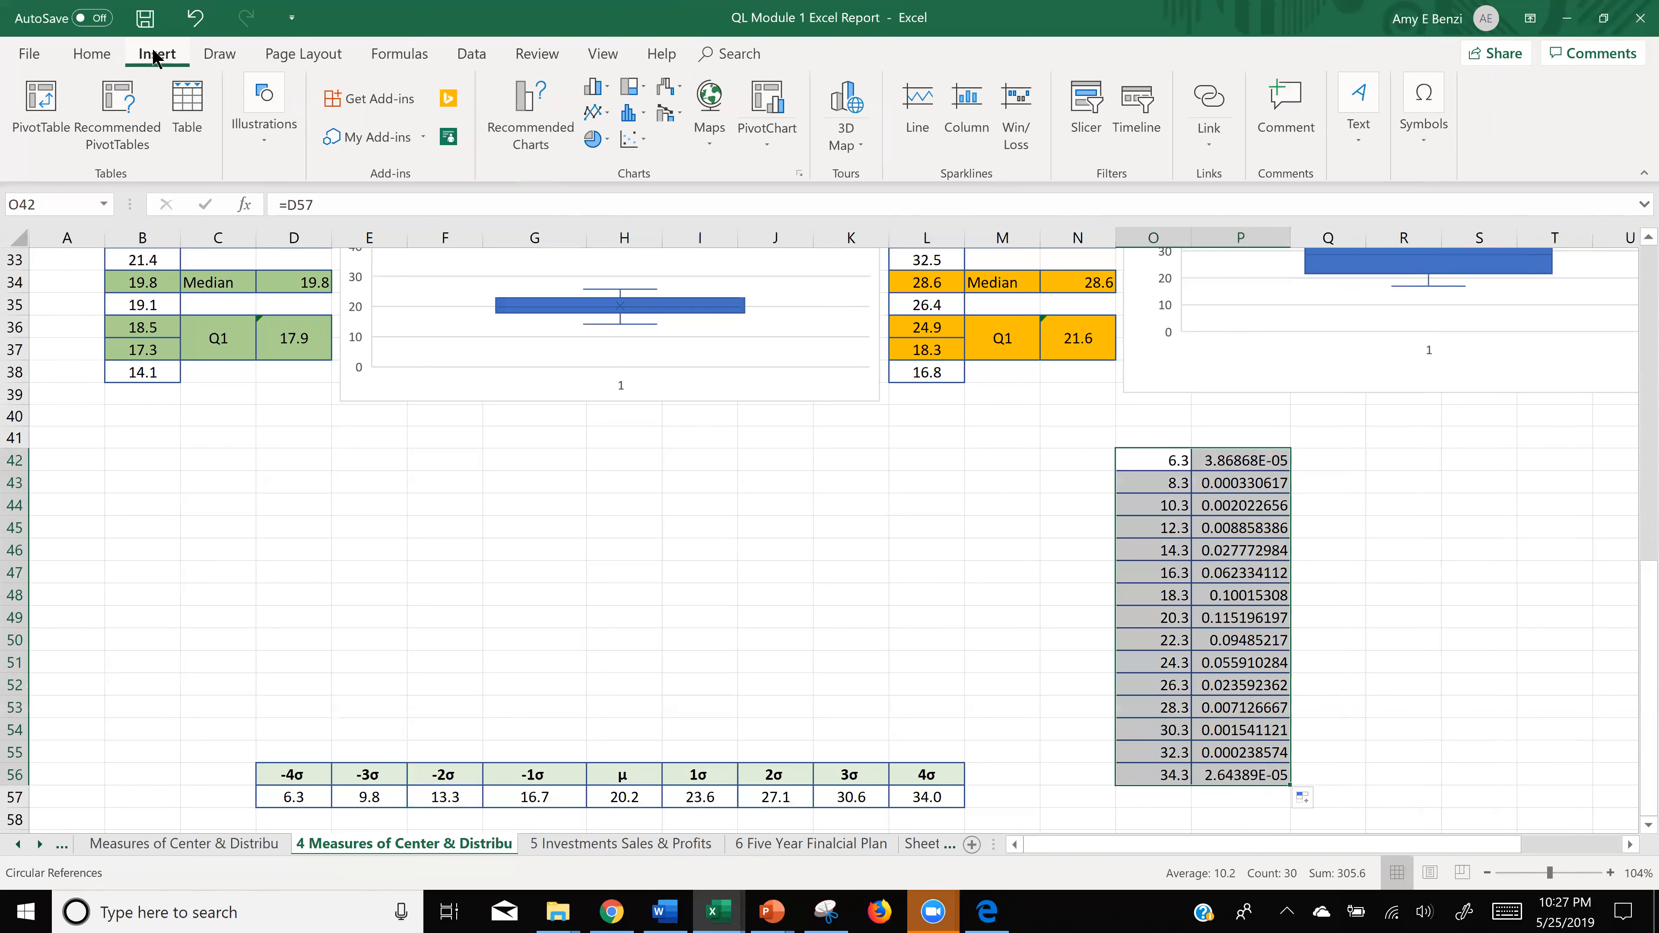
pyautogui.click(642, 140)
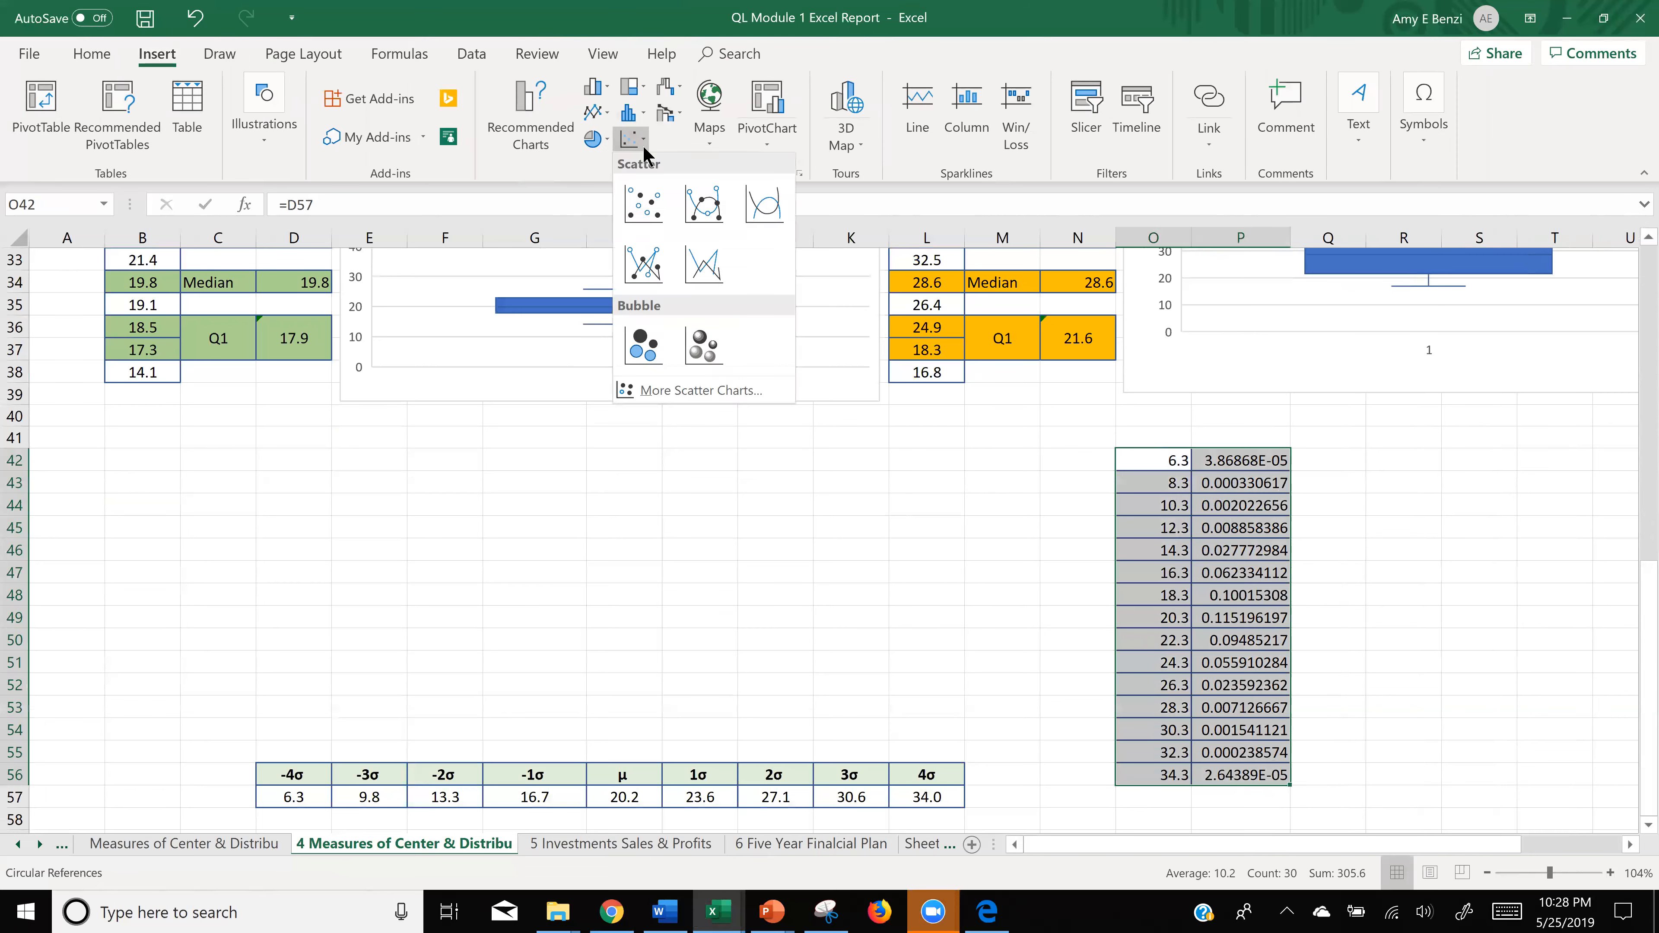
pyautogui.click(766, 206)
pyautogui.moveTo(796, 417); pyautogui.dragTo(566, 461)
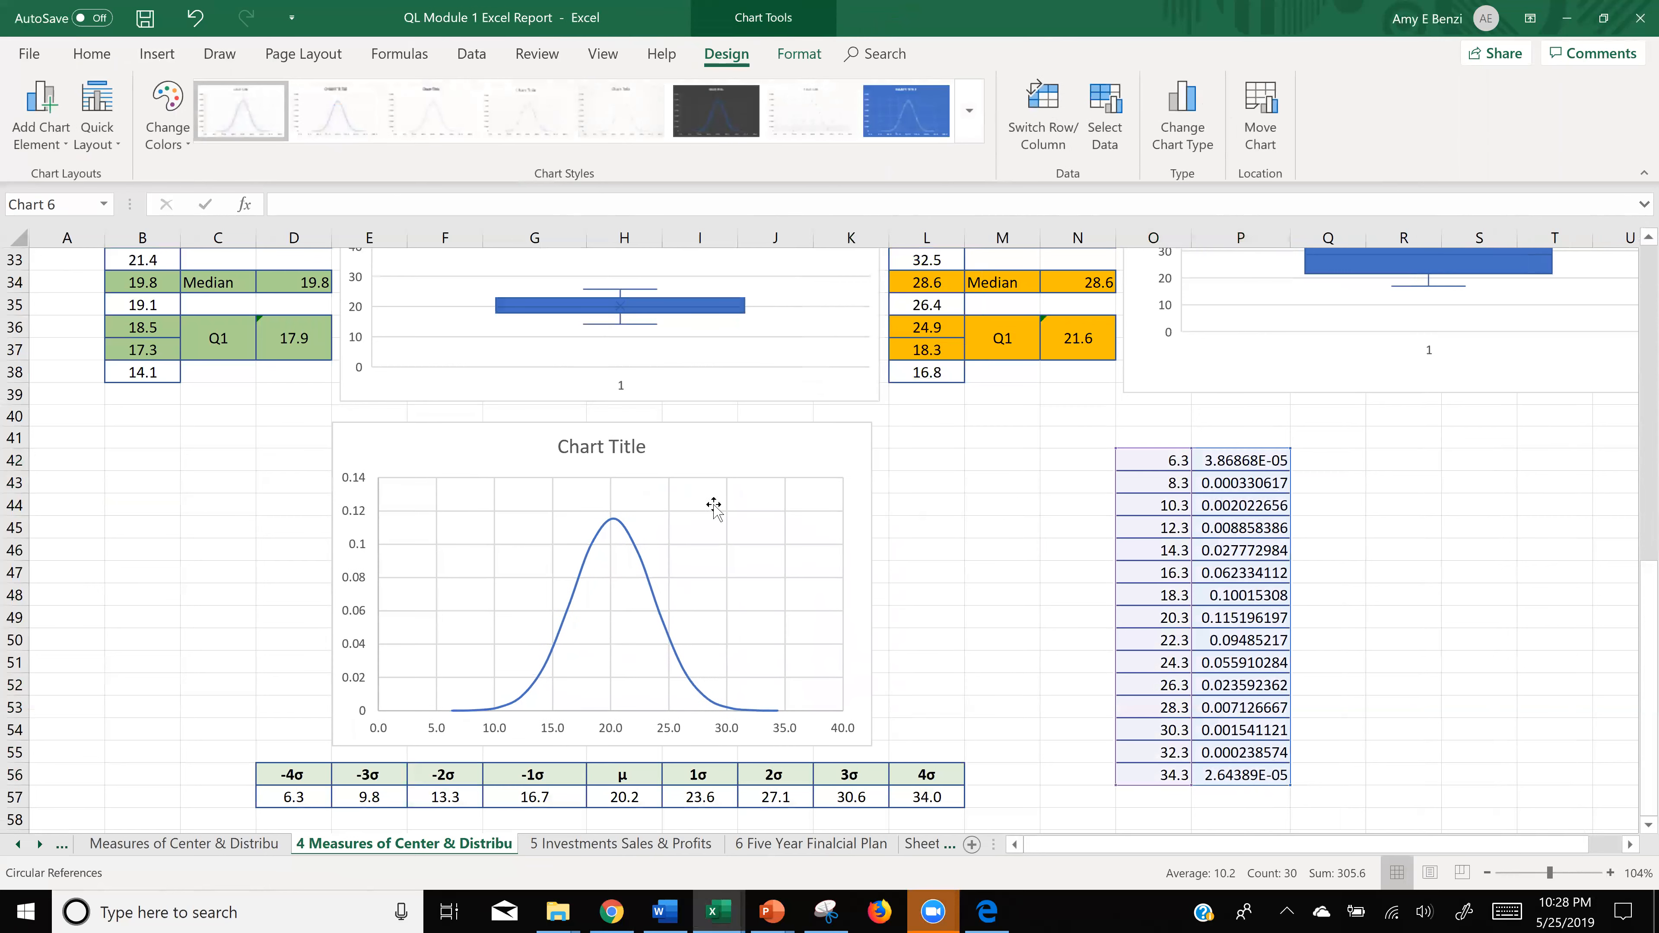
# - Widen the normal curve chart on both sides to span about columns B to M, and shift it slightly right over the sigma table
pyautogui.click(695, 689)
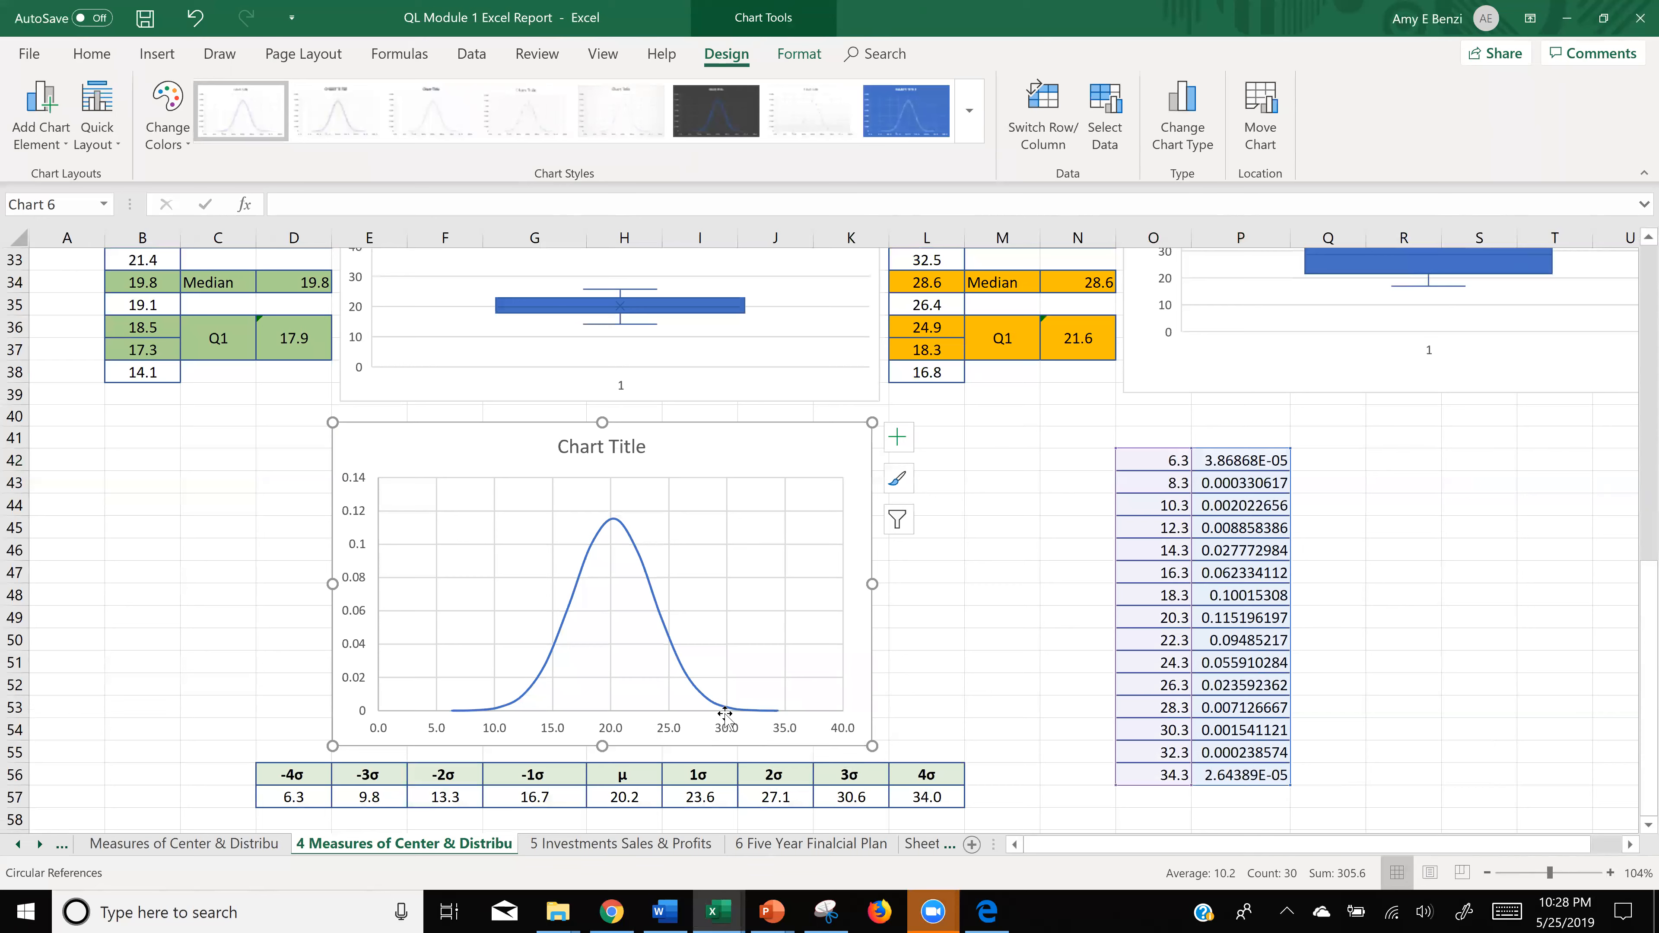
pyautogui.moveTo(872, 584); pyautogui.dragTo(1048, 583)
pyautogui.moveTo(332, 586); pyautogui.dragTo(81, 585)
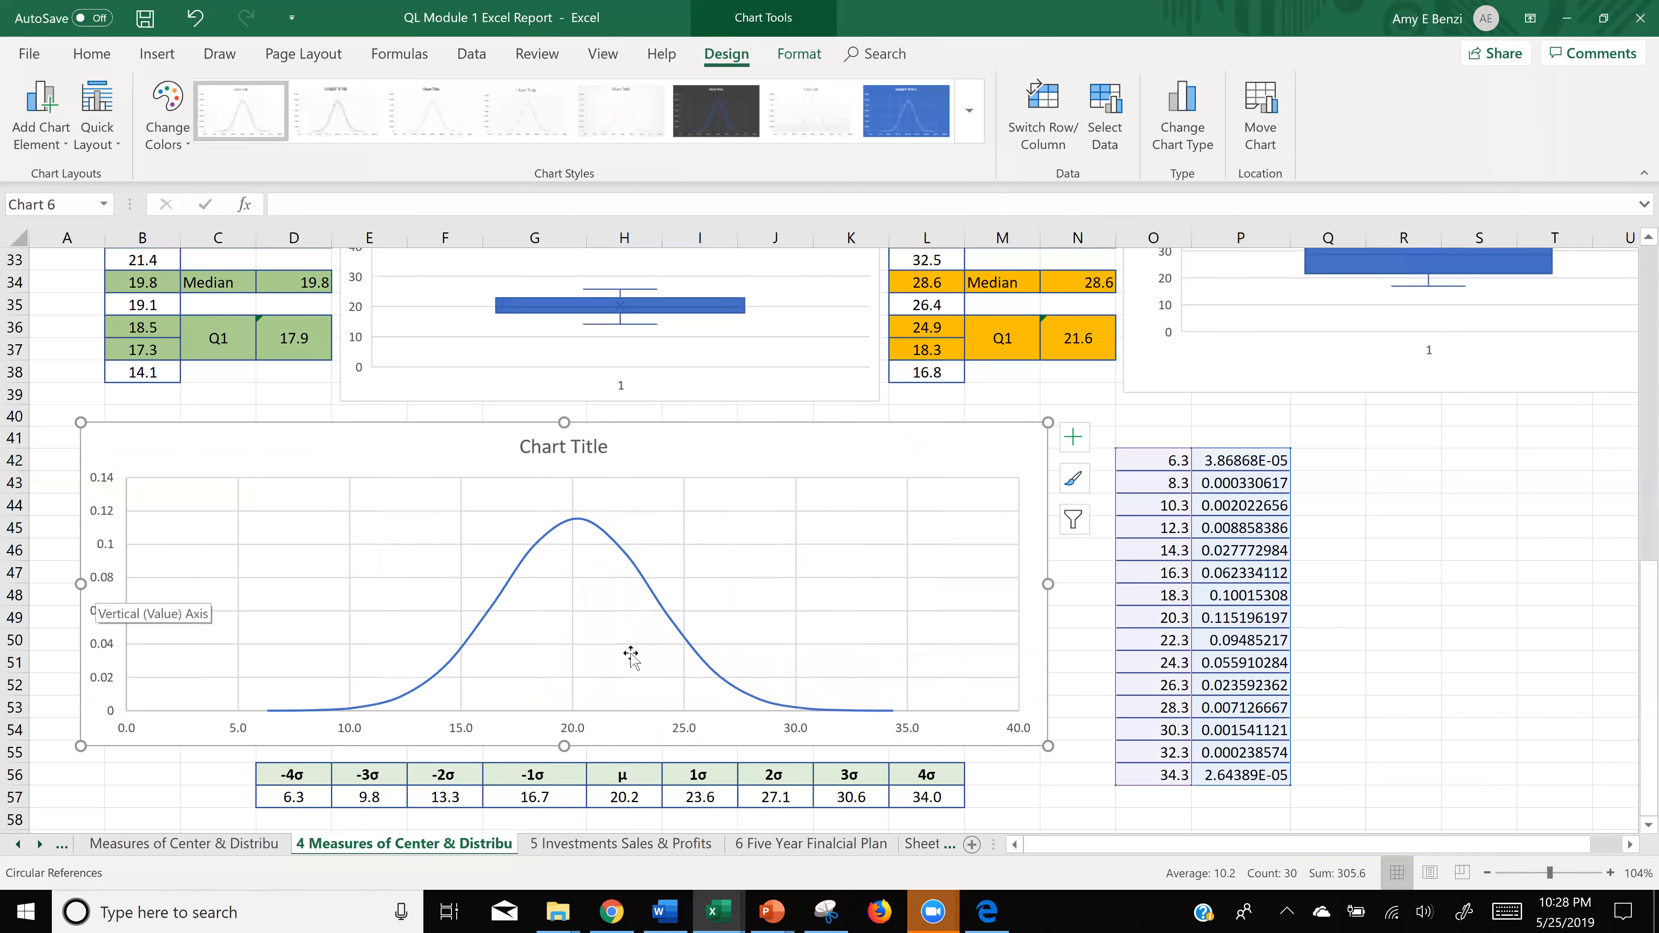
pyautogui.scroll(-1, 921, 618)
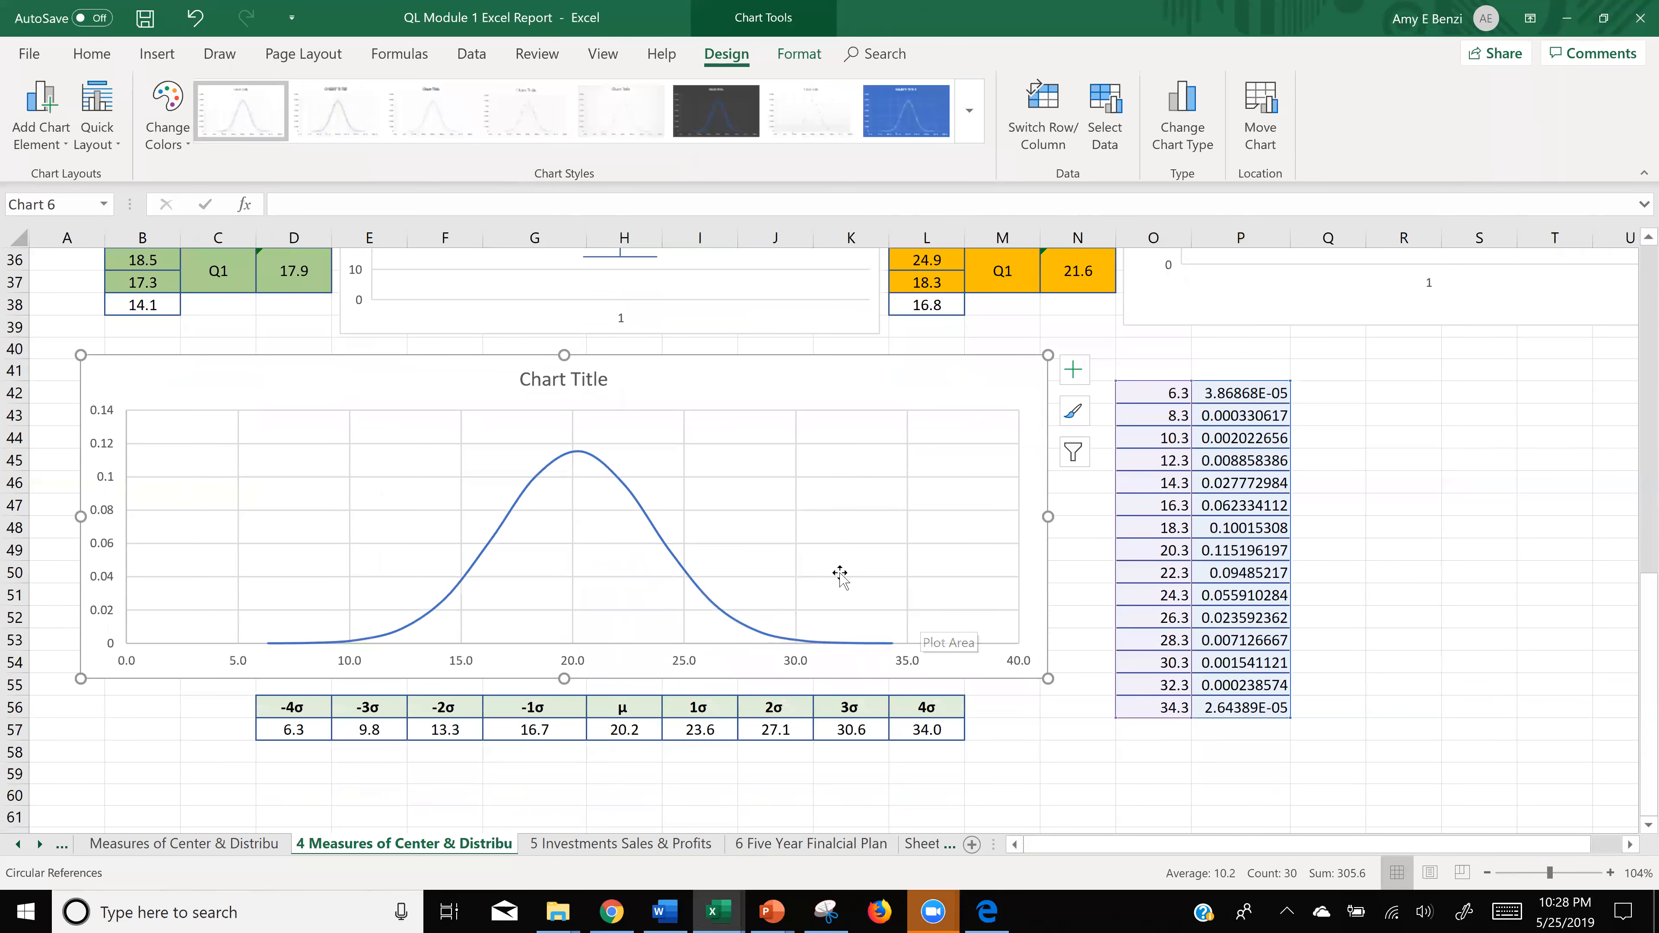
pyautogui.moveTo(866, 372); pyautogui.dragTo(923, 378)
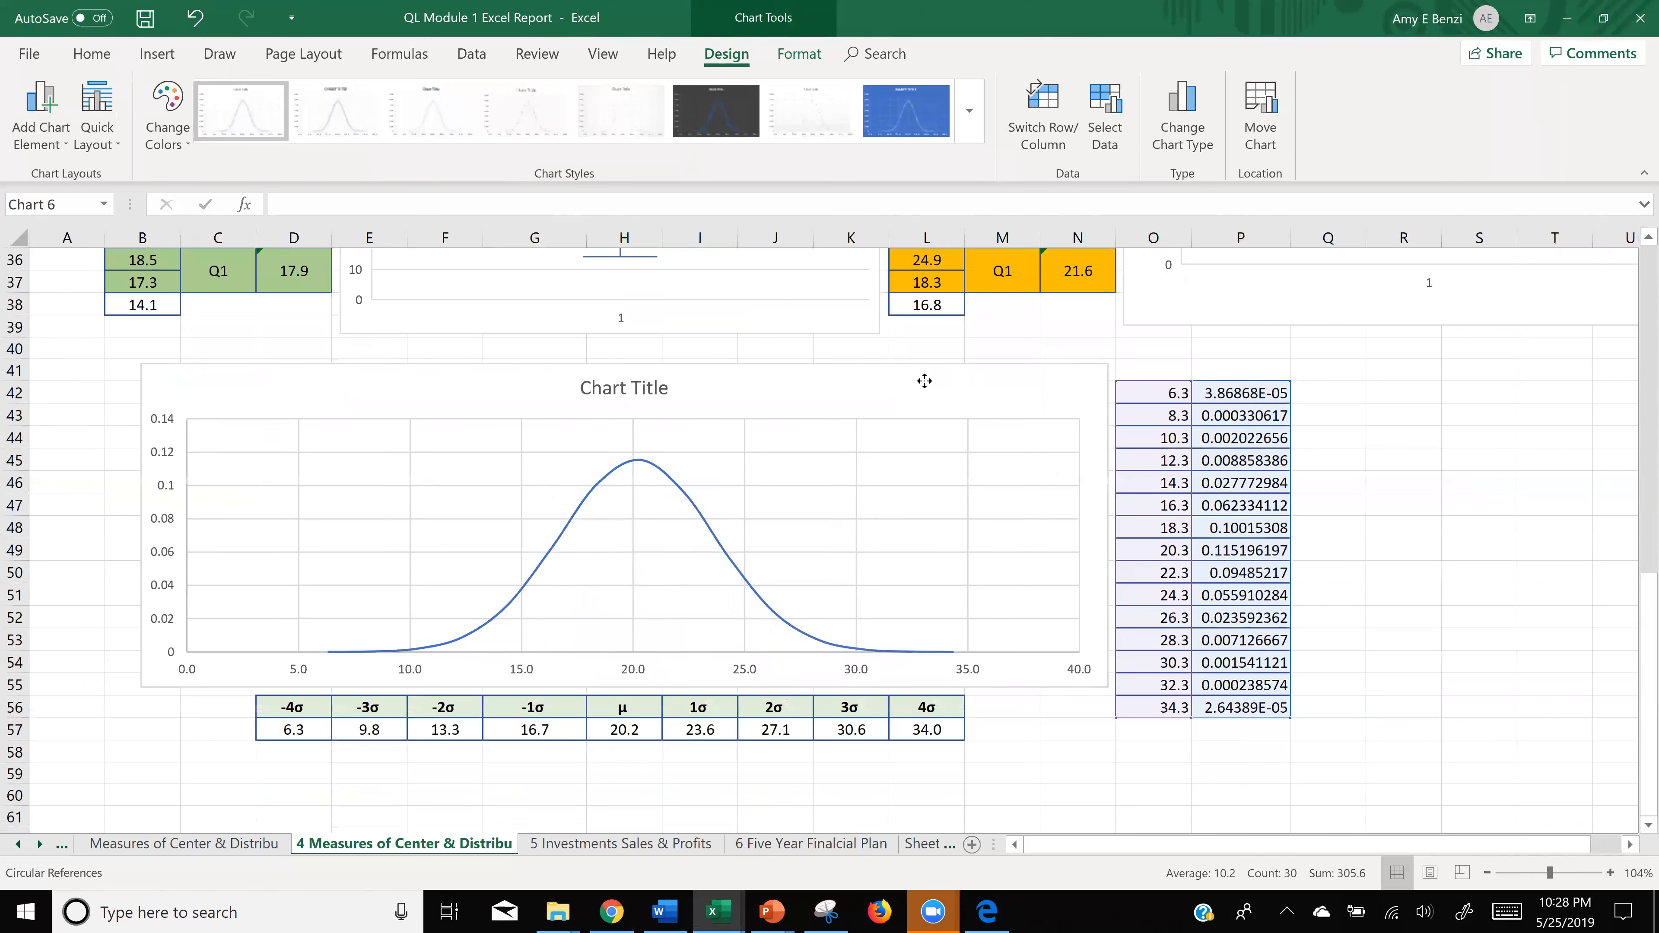
# - Move the sigma table one column left to C56:K57, and reposition the chart so the curve's peak sits above the μ column
pyautogui.moveTo(311, 706); pyautogui.dragTo(777, 731)
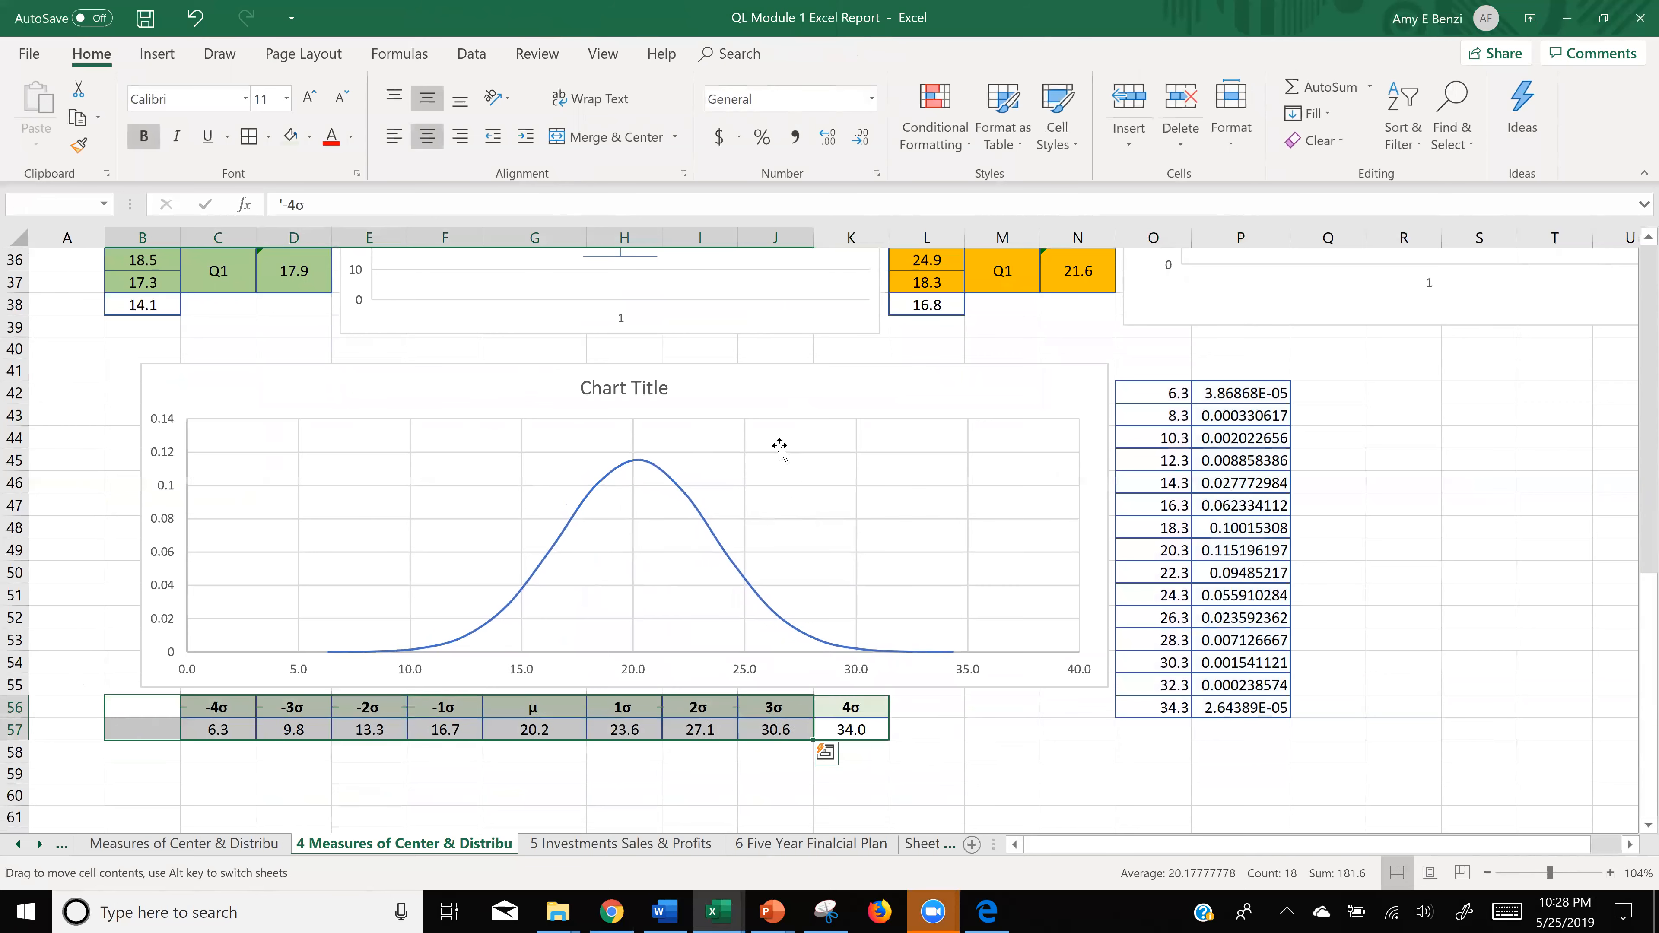
pyautogui.click(779, 447)
pyautogui.moveTo(770, 400); pyautogui.dragTo(676, 402)
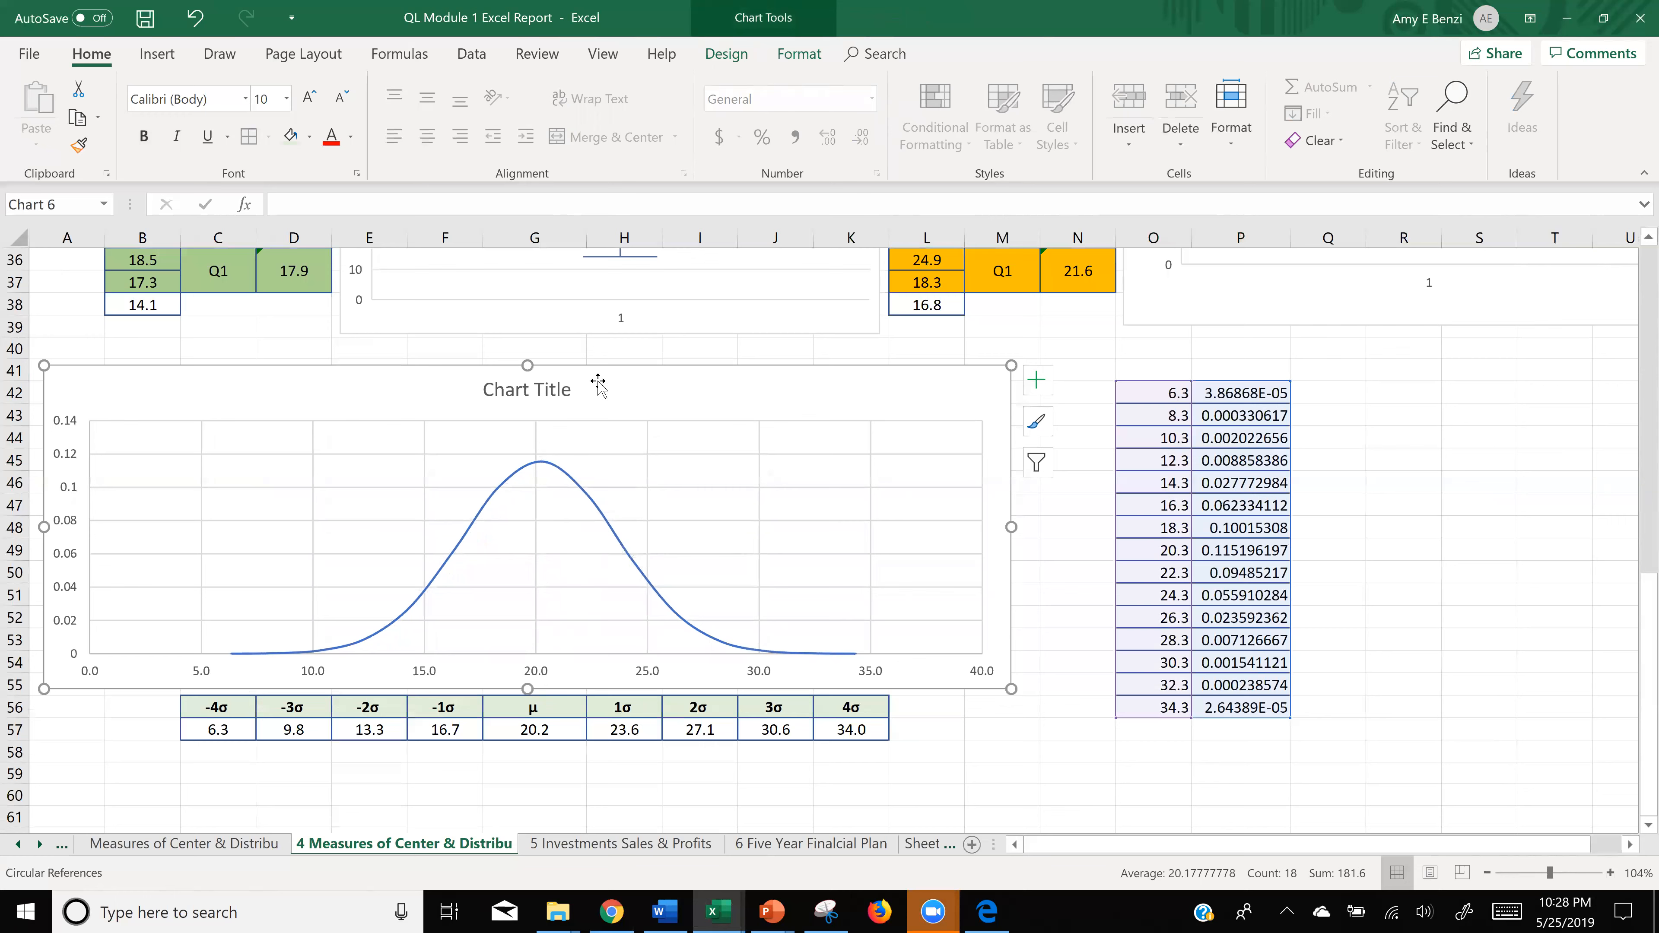
pyautogui.moveTo(600, 383); pyautogui.dragTo(602, 383)
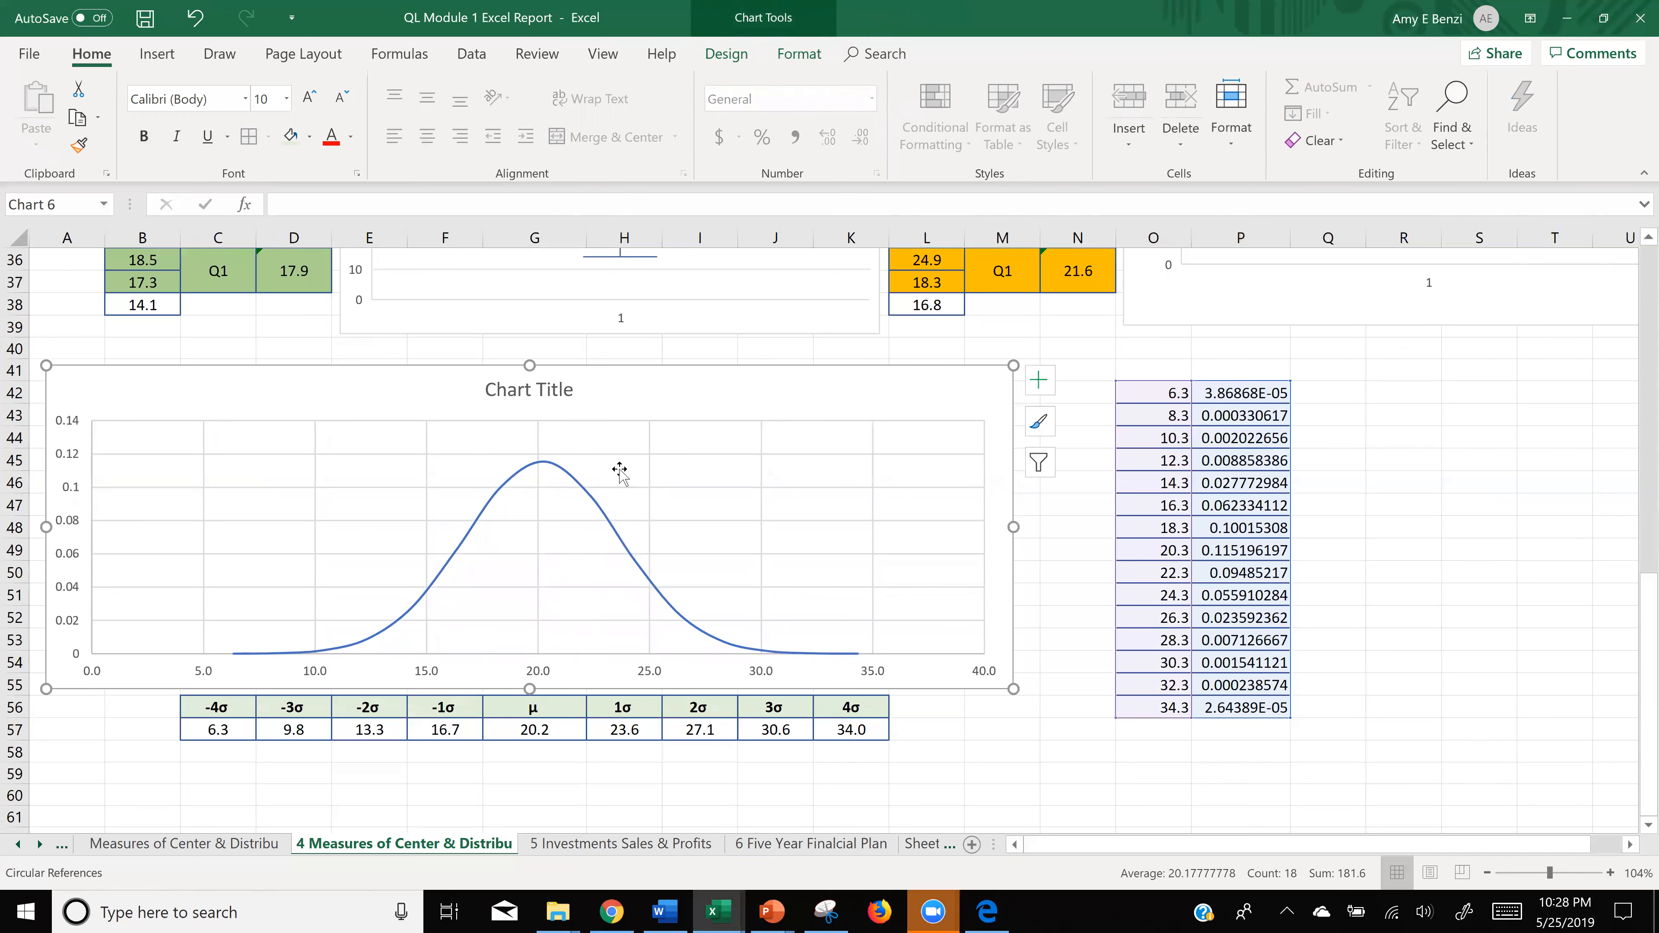
# - Draw a rectangle about 2.13" high and 0.64" wide over the chart, from the 20.0 gridline toward the 1σ value
pyautogui.click(151, 59)
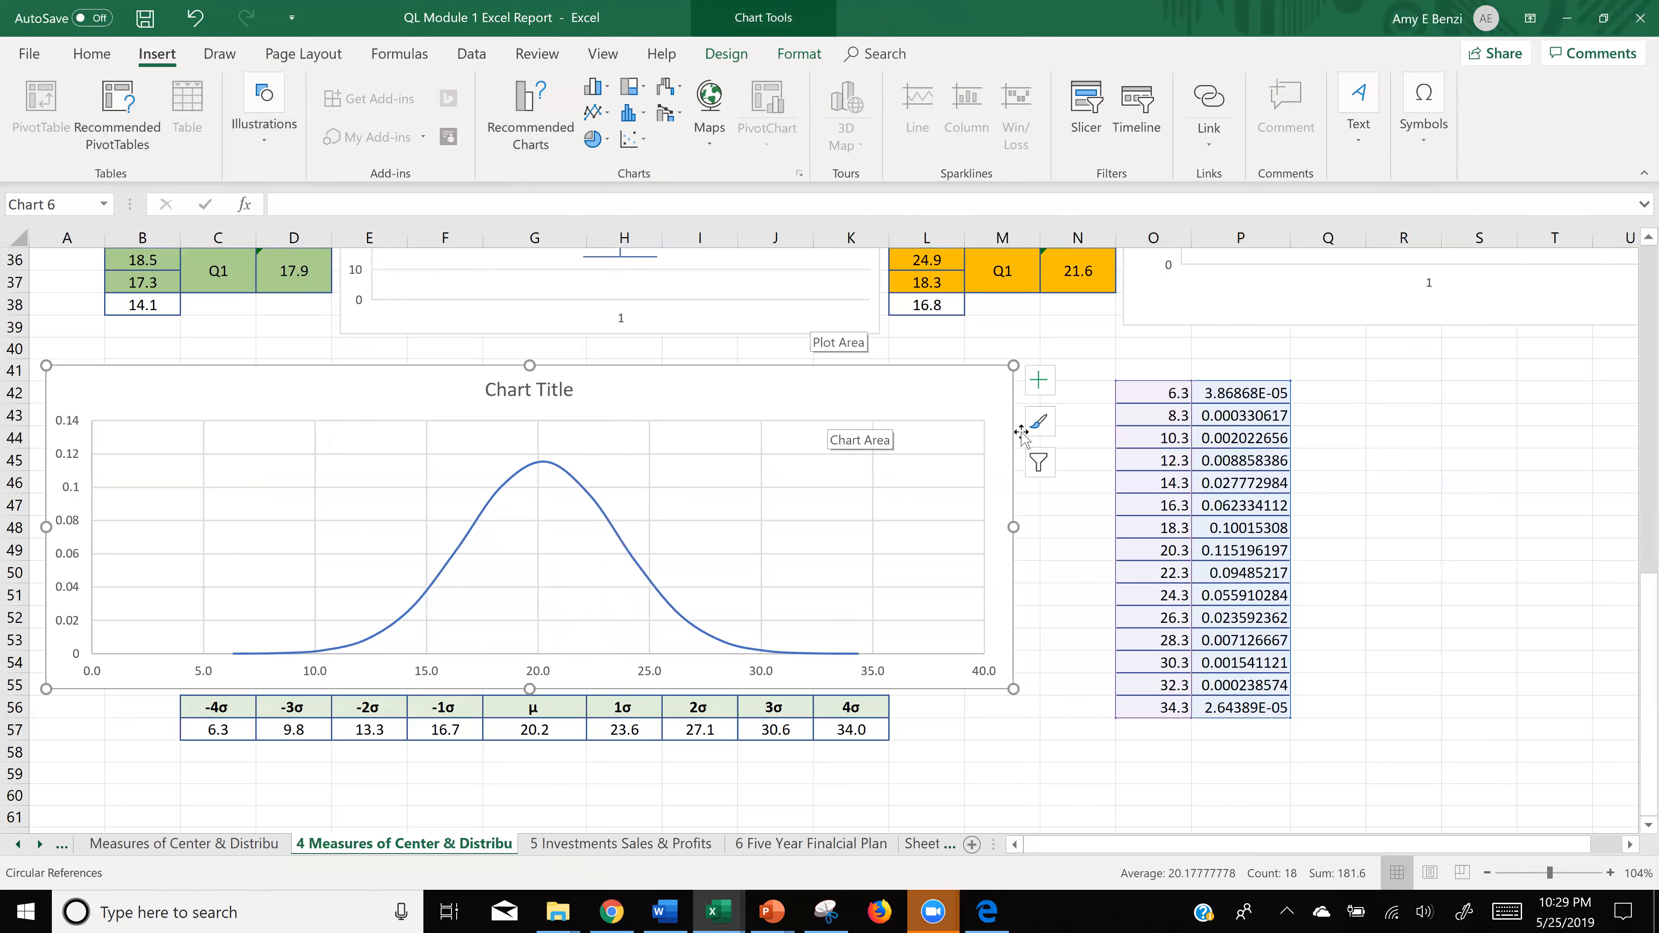
pyautogui.click(1029, 550)
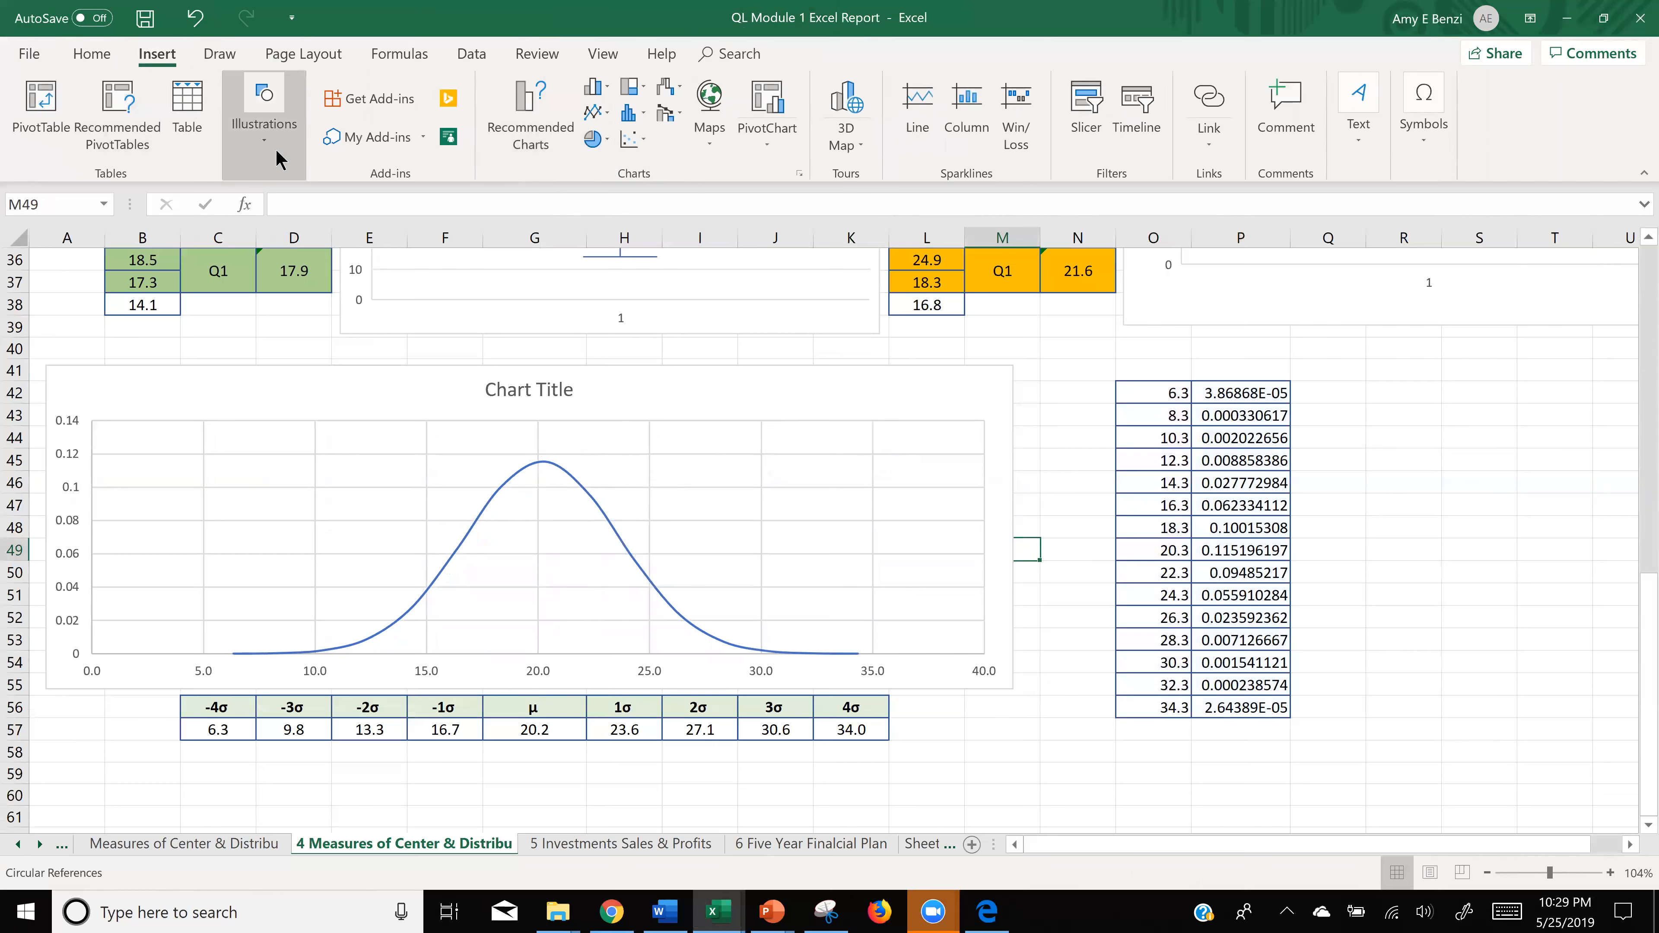
pyautogui.click(267, 140)
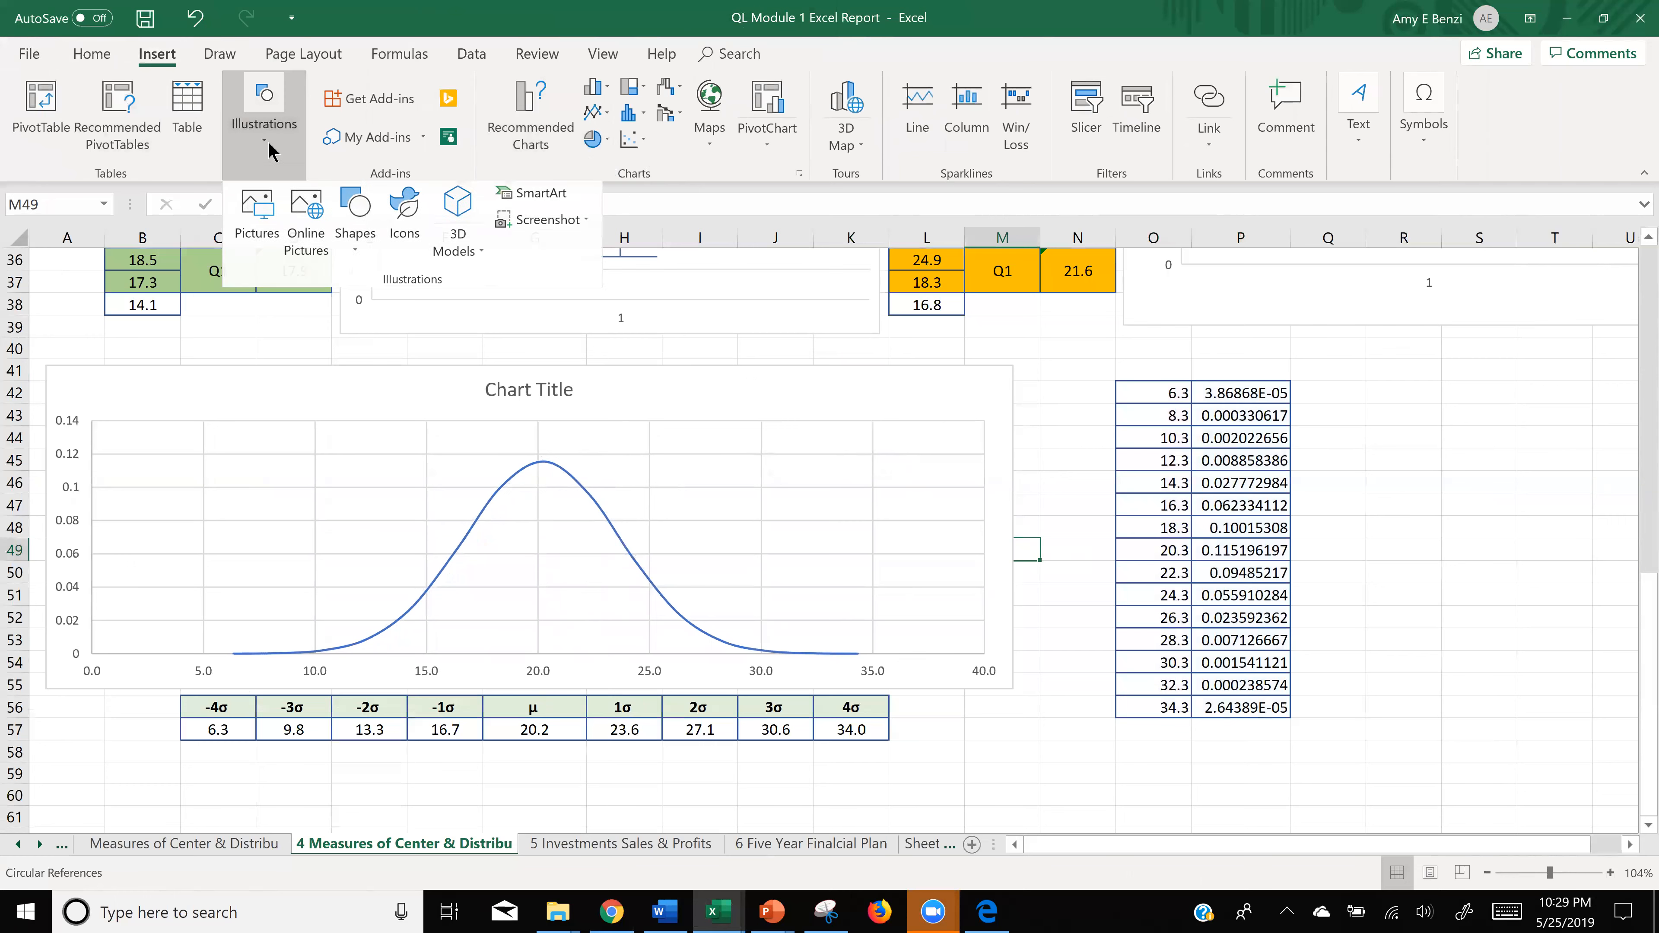
pyautogui.click(358, 247)
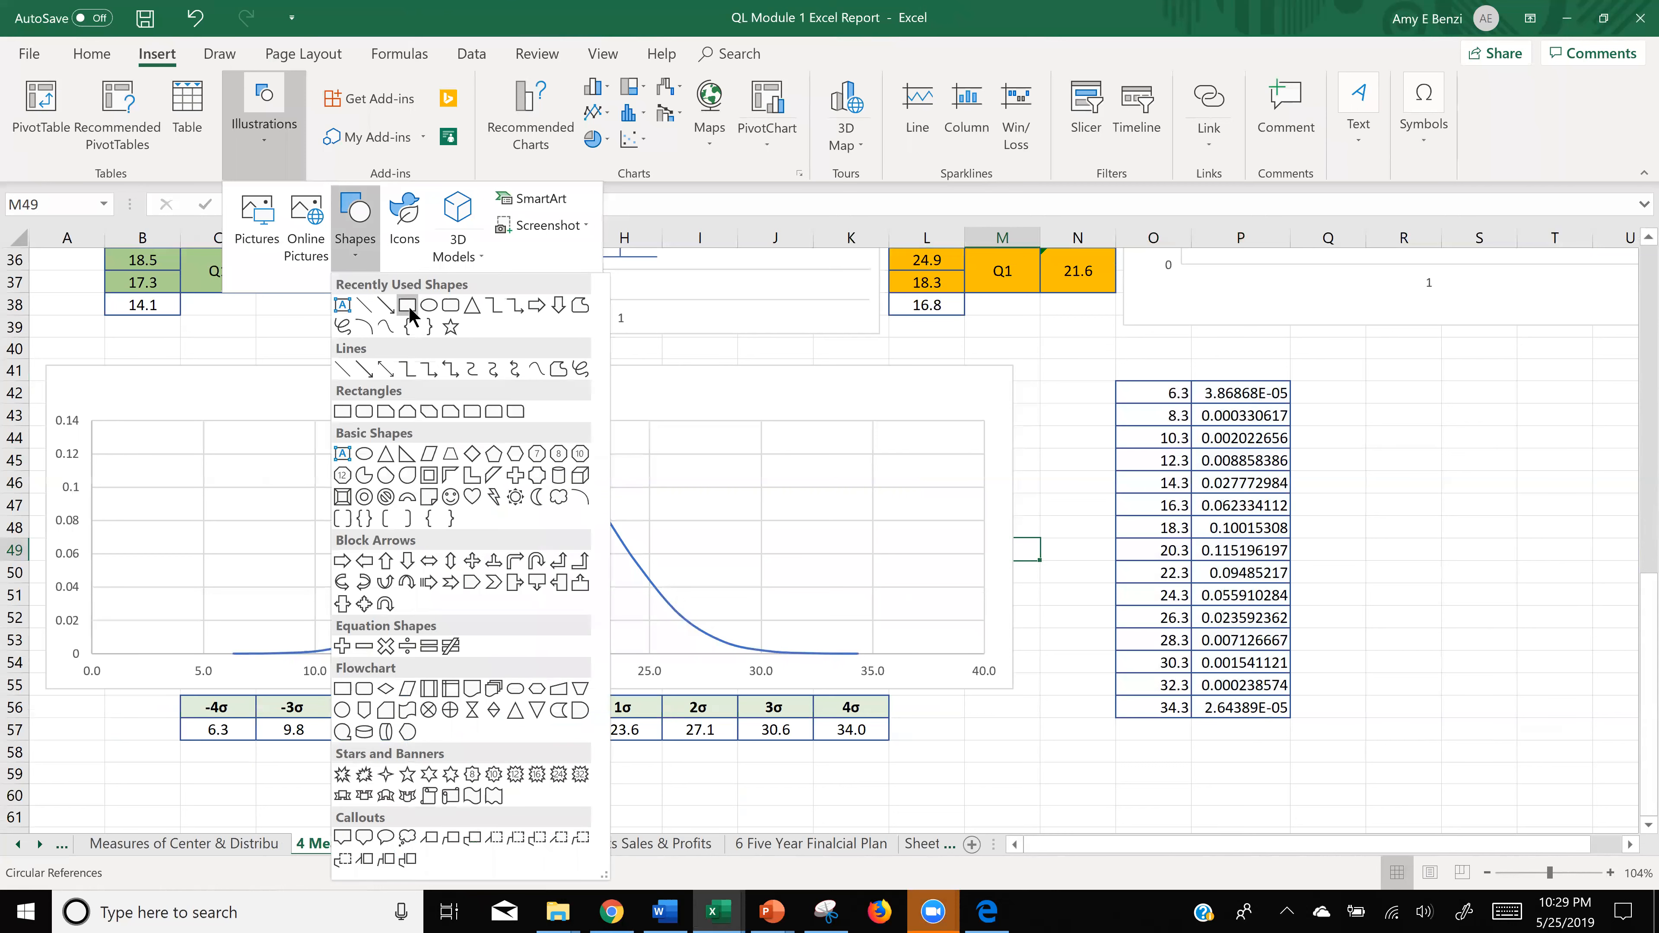
pyautogui.click(408, 305)
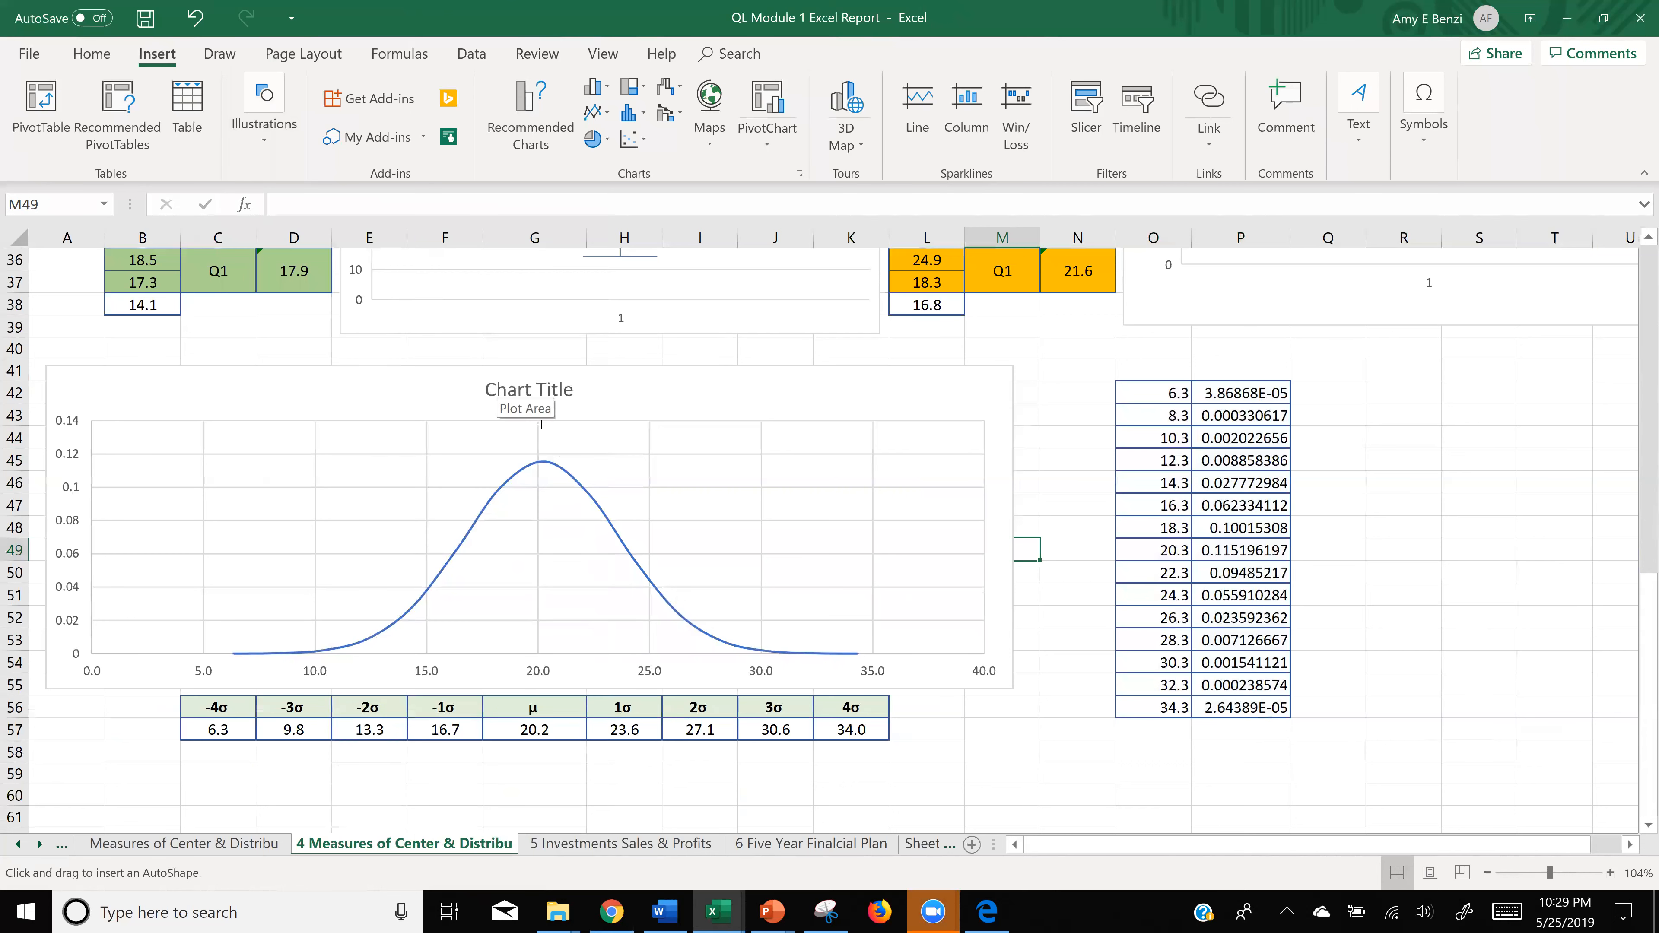
pyautogui.moveTo(539, 425)
pyautogui.mouseDown()
pyautogui.moveTo(554, 655)
pyautogui.moveTo(613, 654)
pyautogui.moveTo(588, 618)
pyautogui.mouseUp()
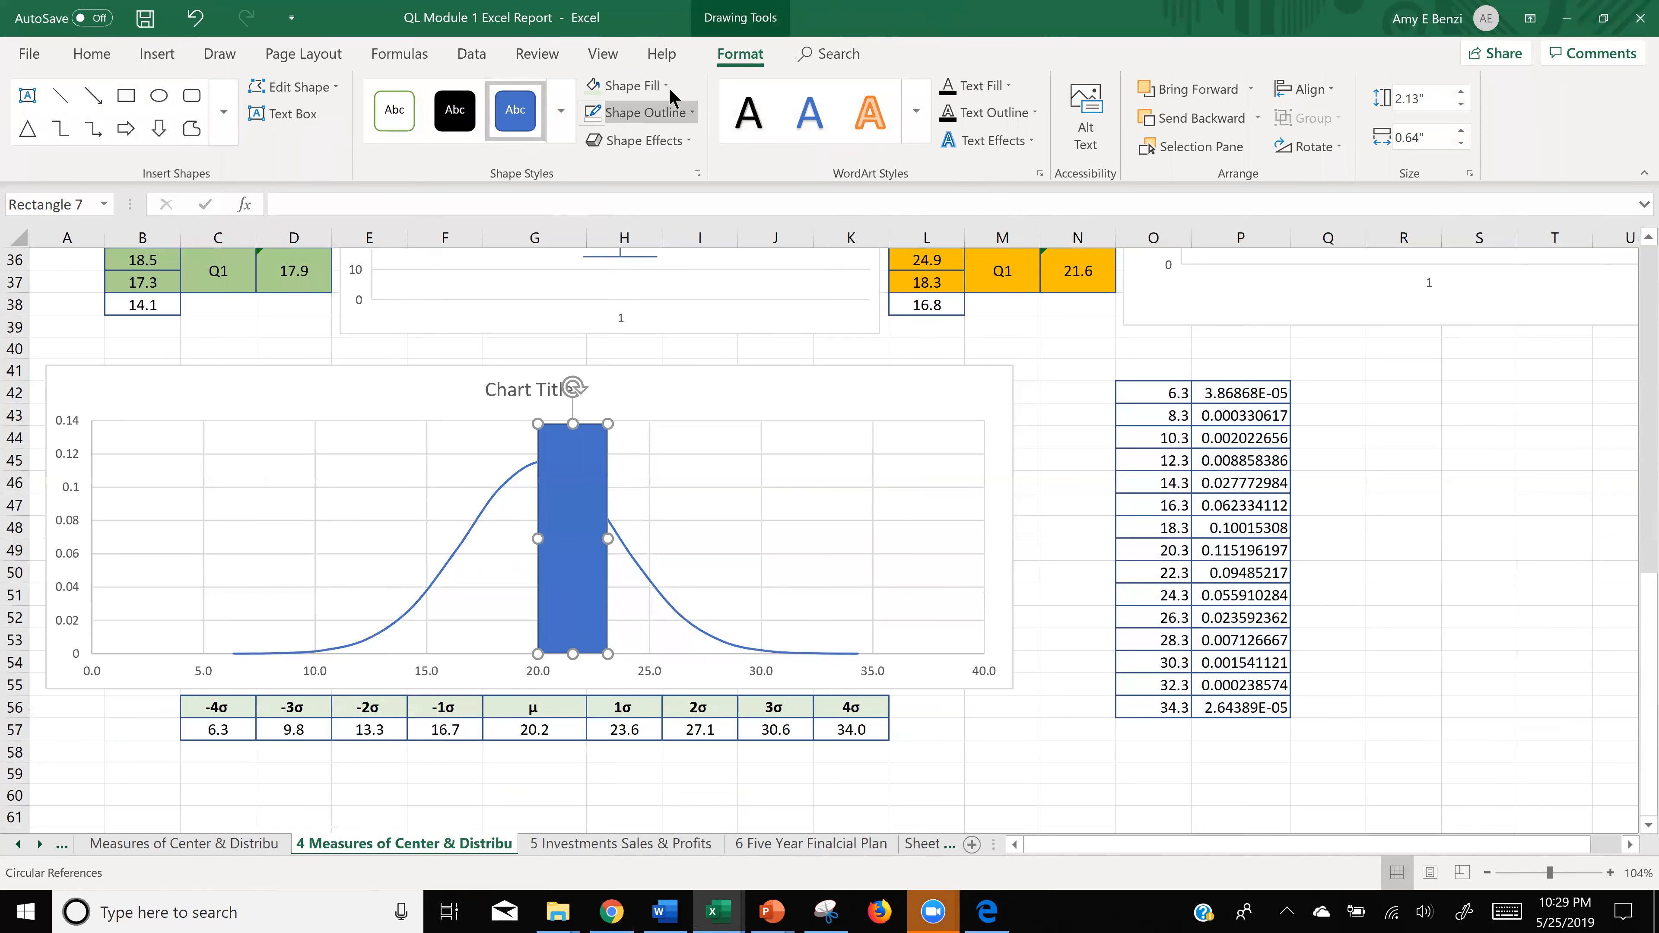
# - Fill the rectangle over the curve with turquoise (RGB 46, 210, 218) at 53% transparency
pyautogui.rightClick(580, 522)
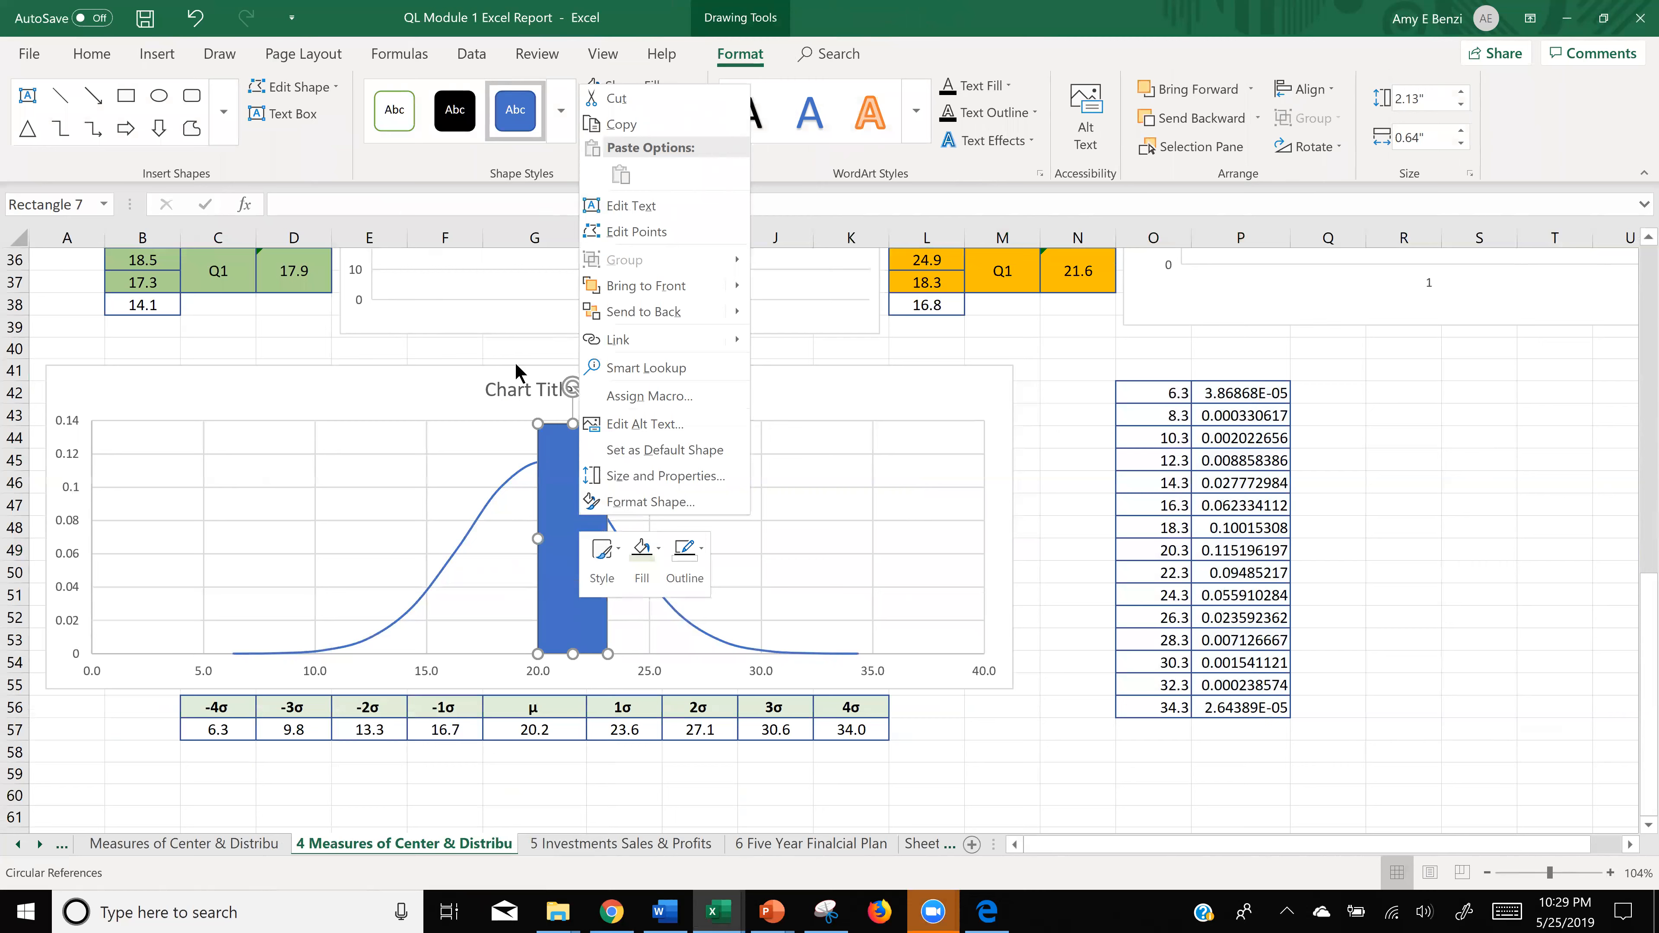
pyautogui.click(546, 471)
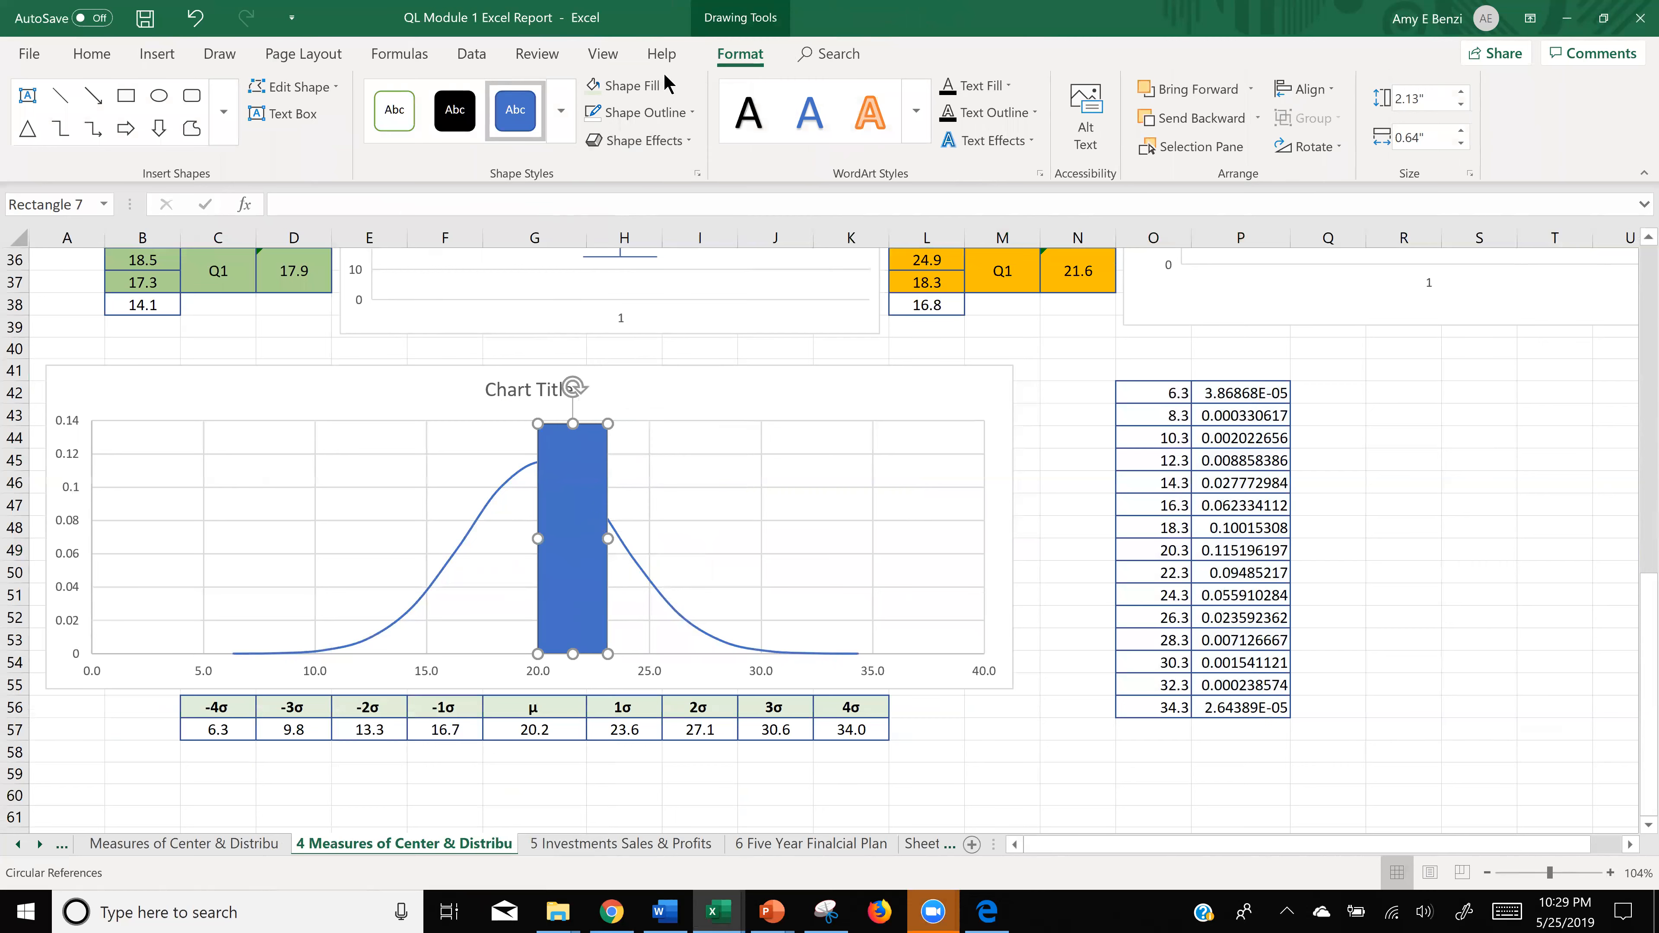
pyautogui.click(664, 88)
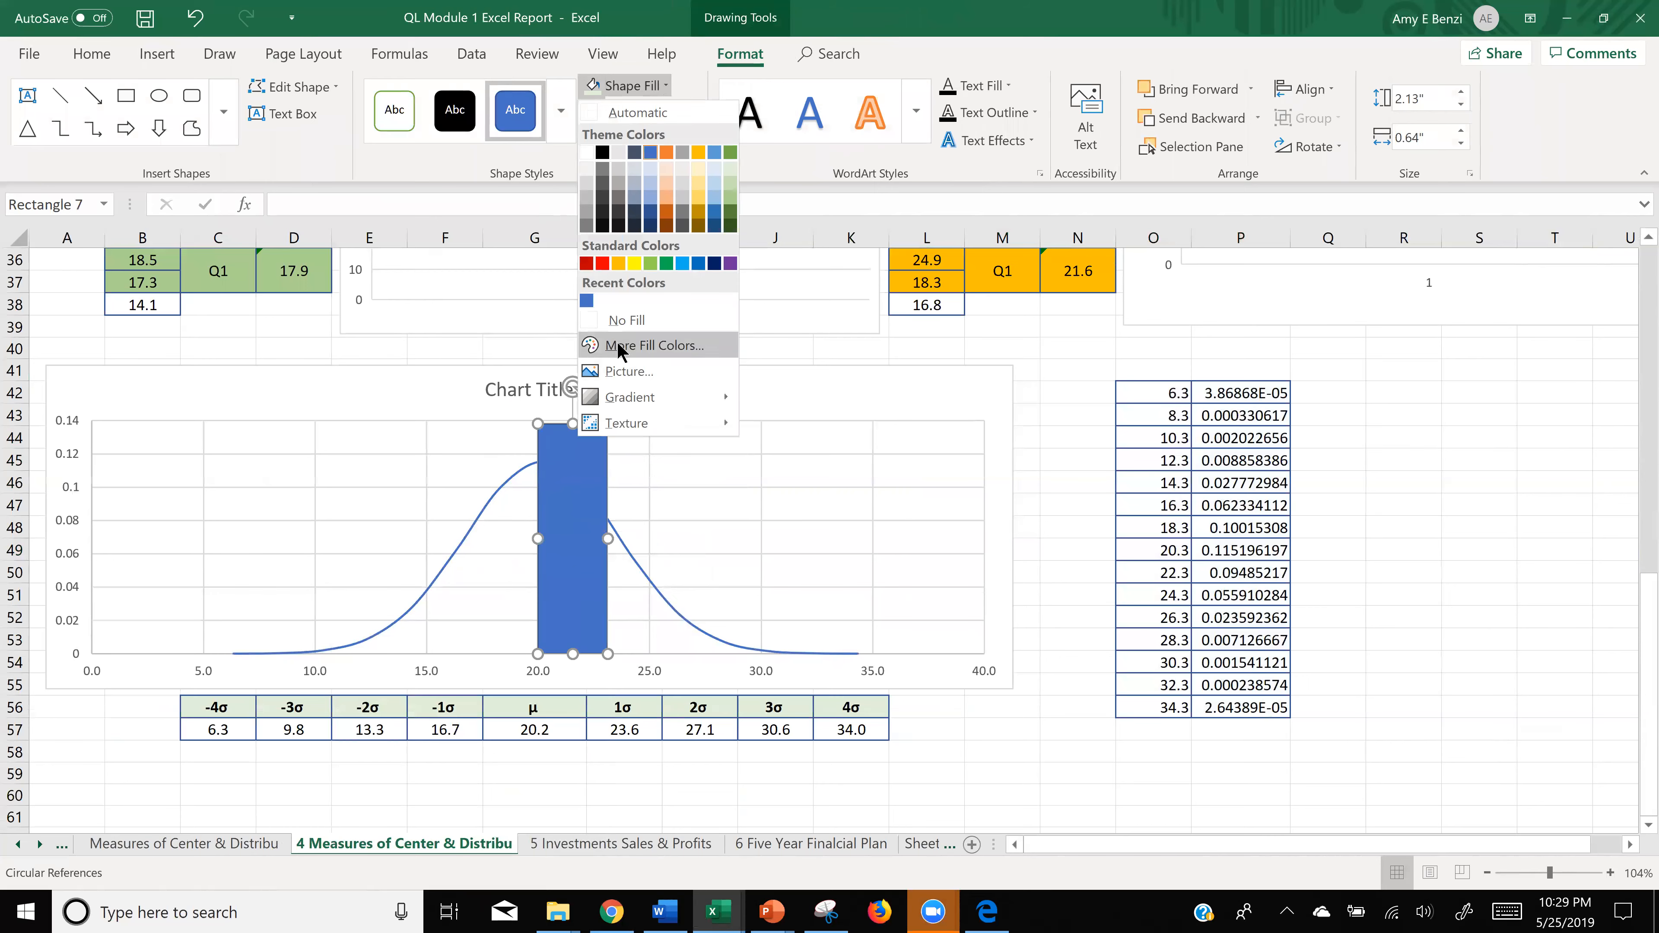
pyautogui.click(619, 346)
pyautogui.moveTo(755, 568); pyautogui.dragTo(796, 573)
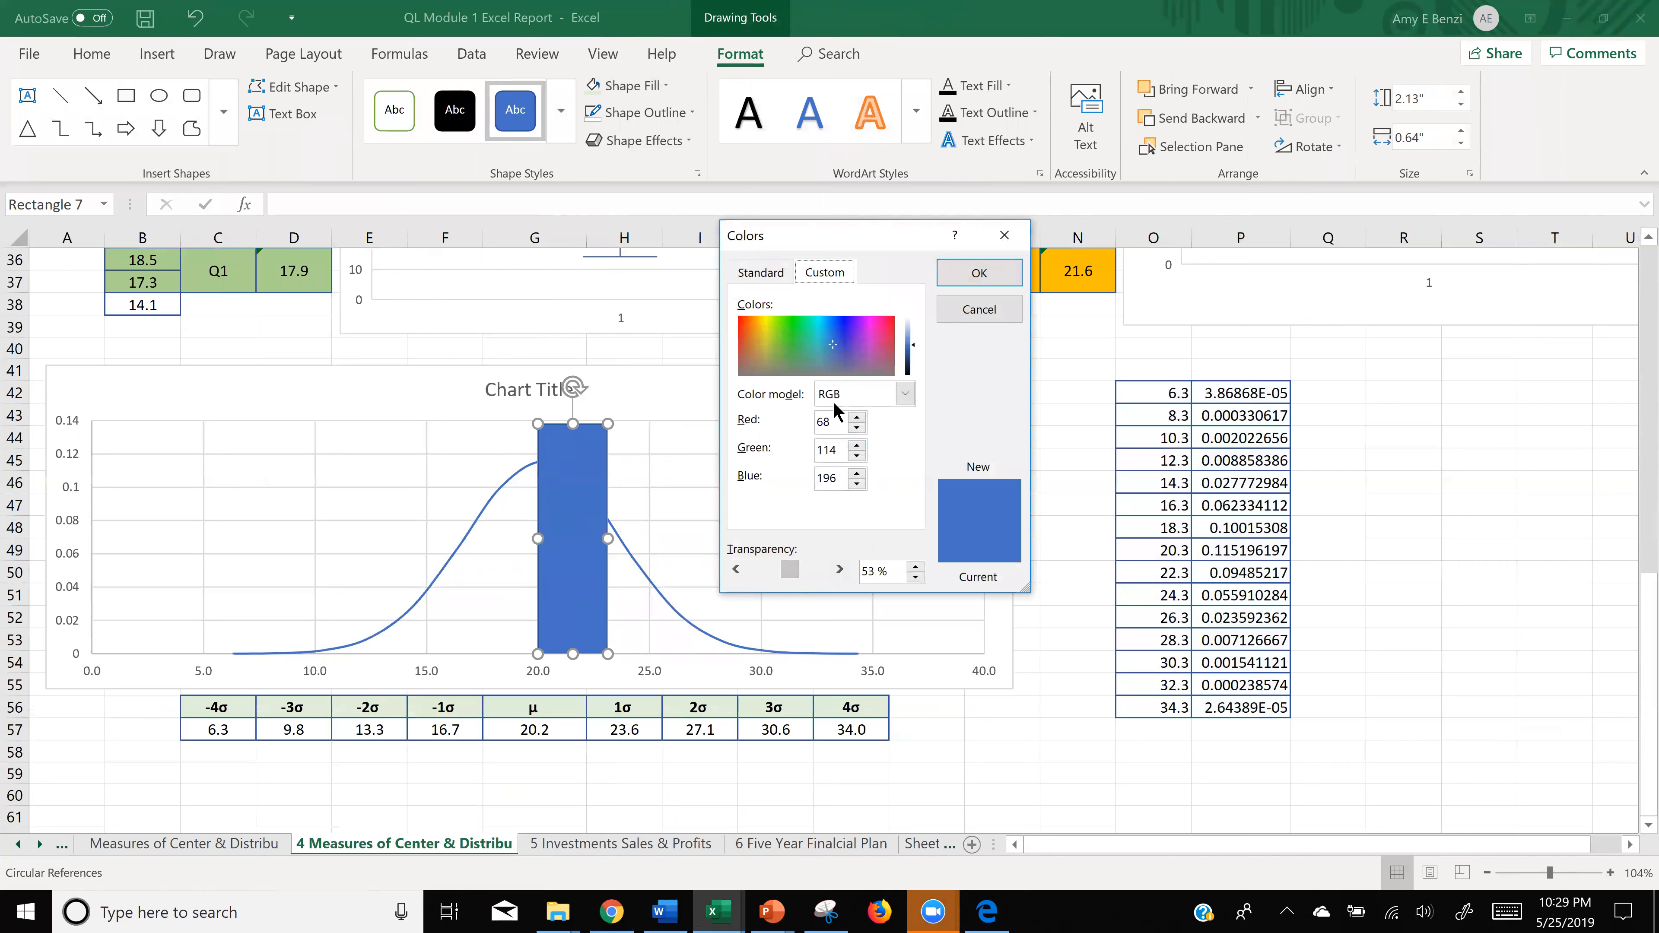
pyautogui.click(818, 334)
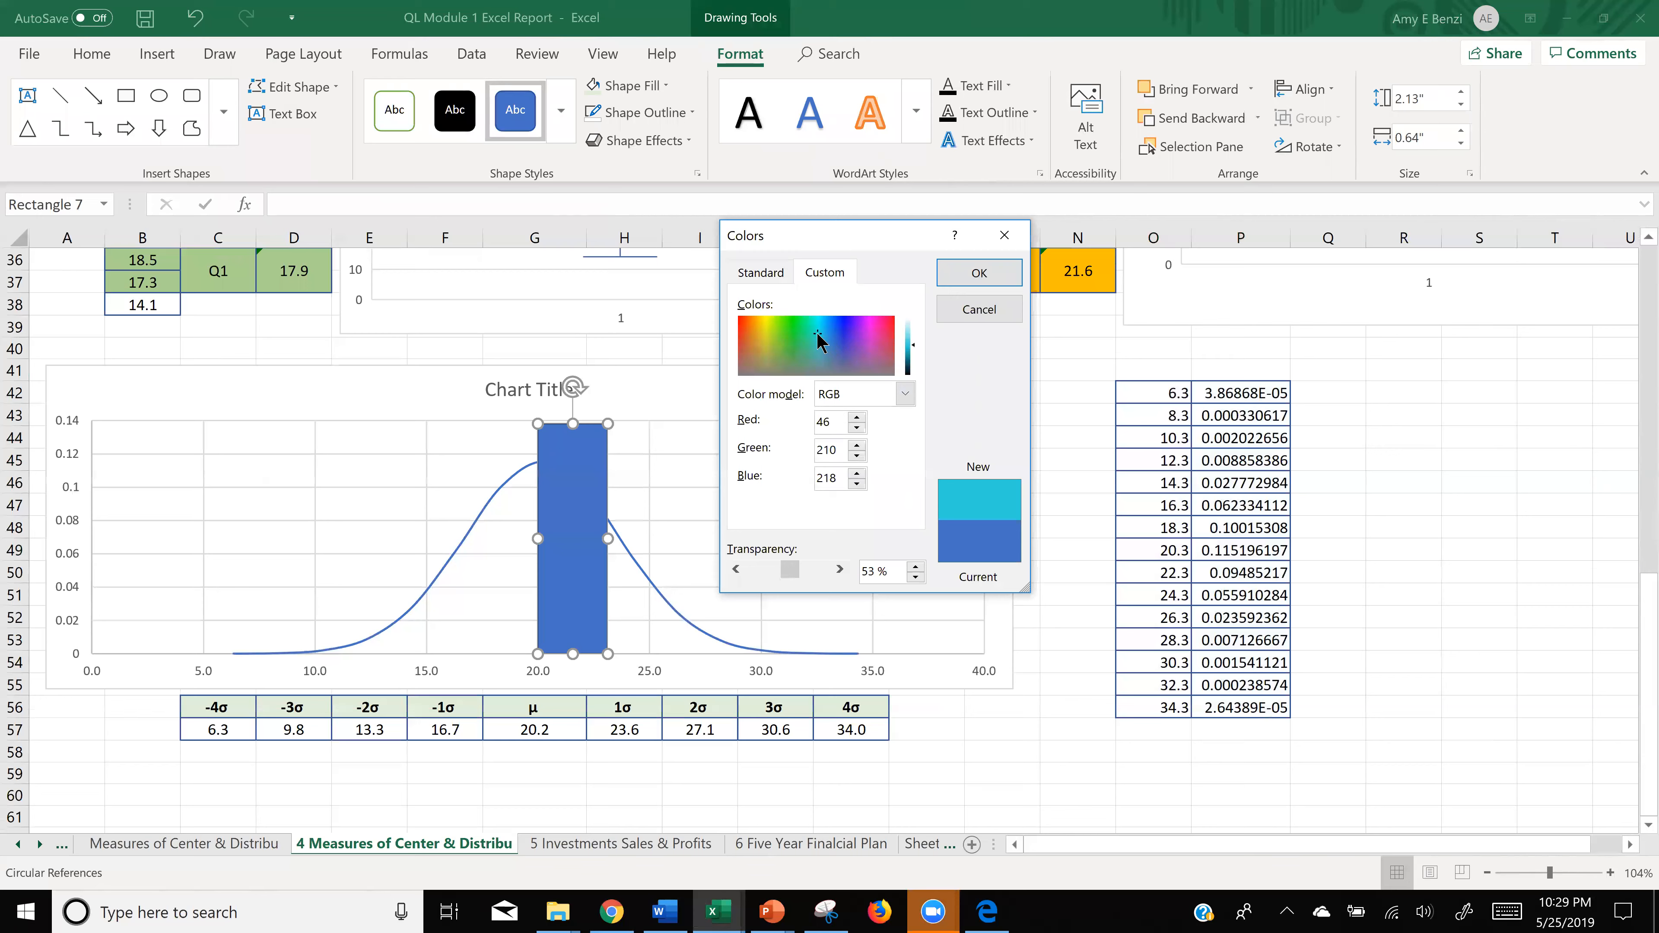
pyautogui.click(975, 273)
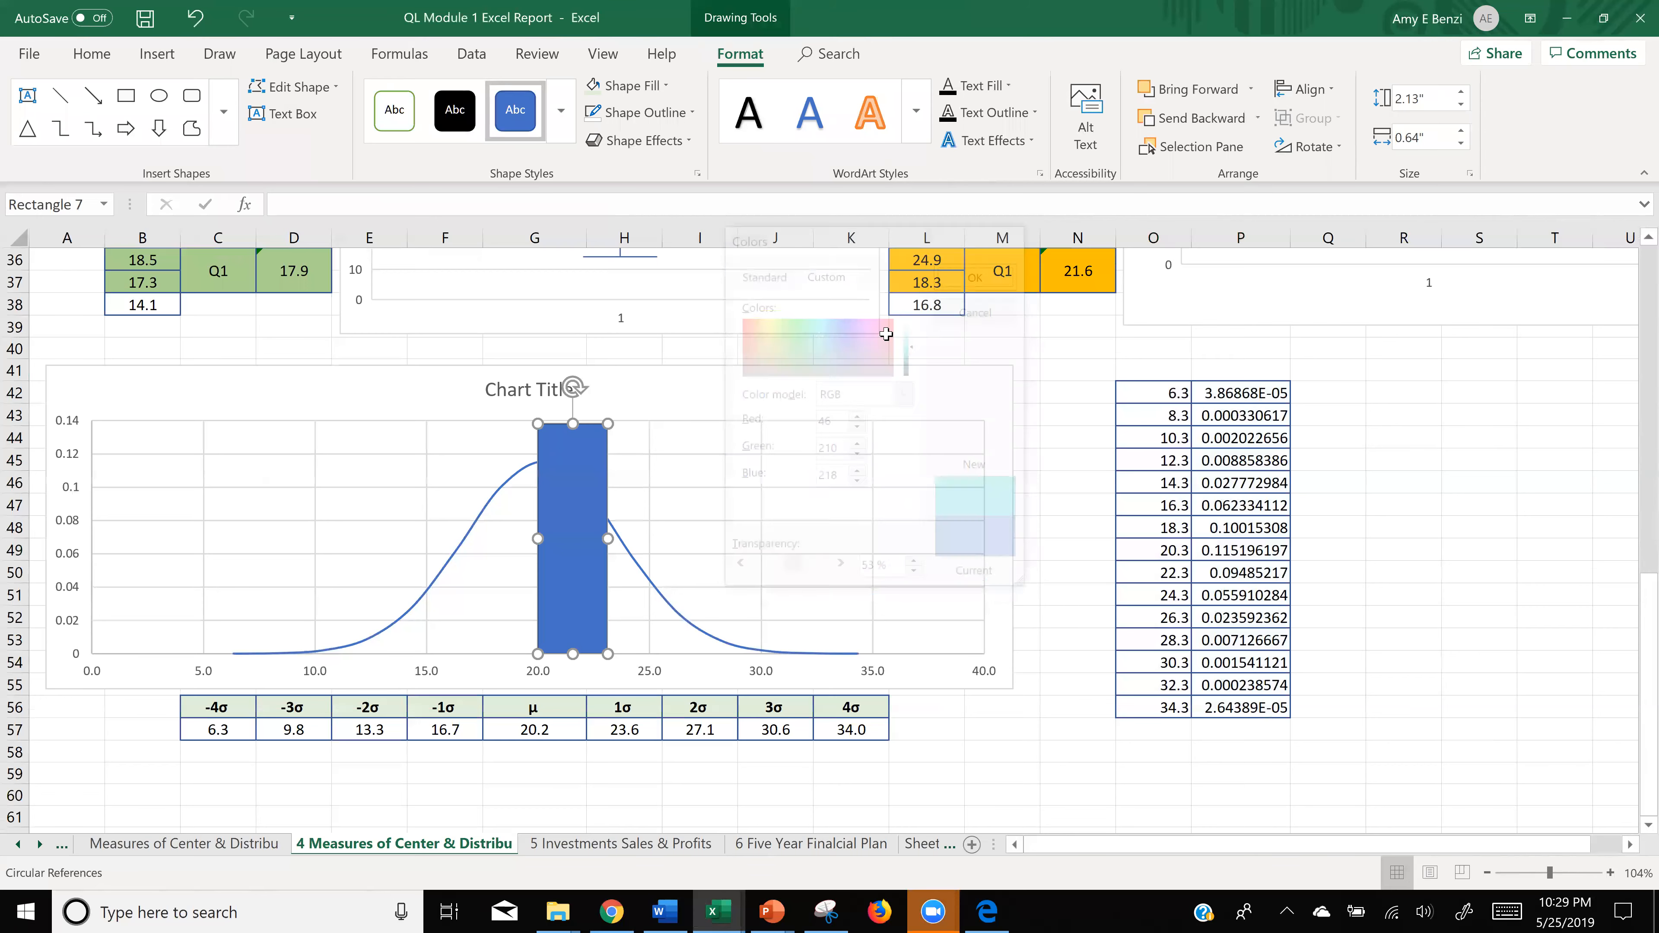
pyautogui.moveTo(558, 537)
pyautogui.mouseDown()
pyautogui.moveTo(586, 540)
pyautogui.moveTo(565, 538)
pyautogui.mouseUp()
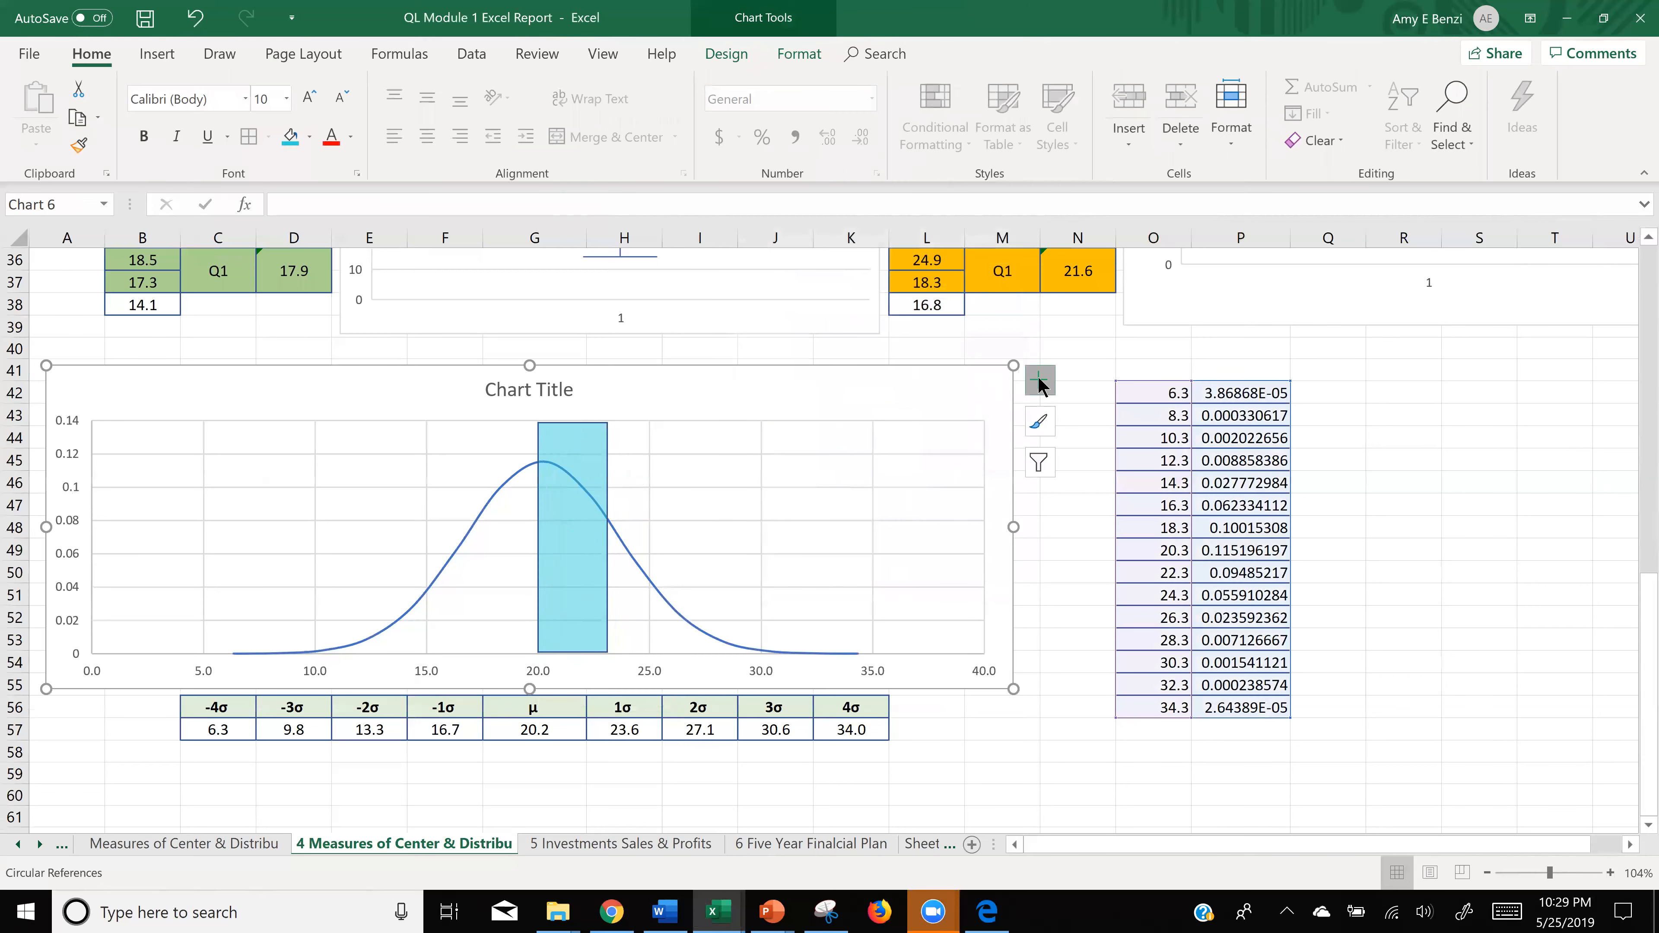
# - Add axis titles to the normal curve chart, and realign the rectangle's left edge with the 20.0 gridline and its base with the axis, narrowing it slightly
pyautogui.click(1039, 380)
pyautogui.click(1077, 442)
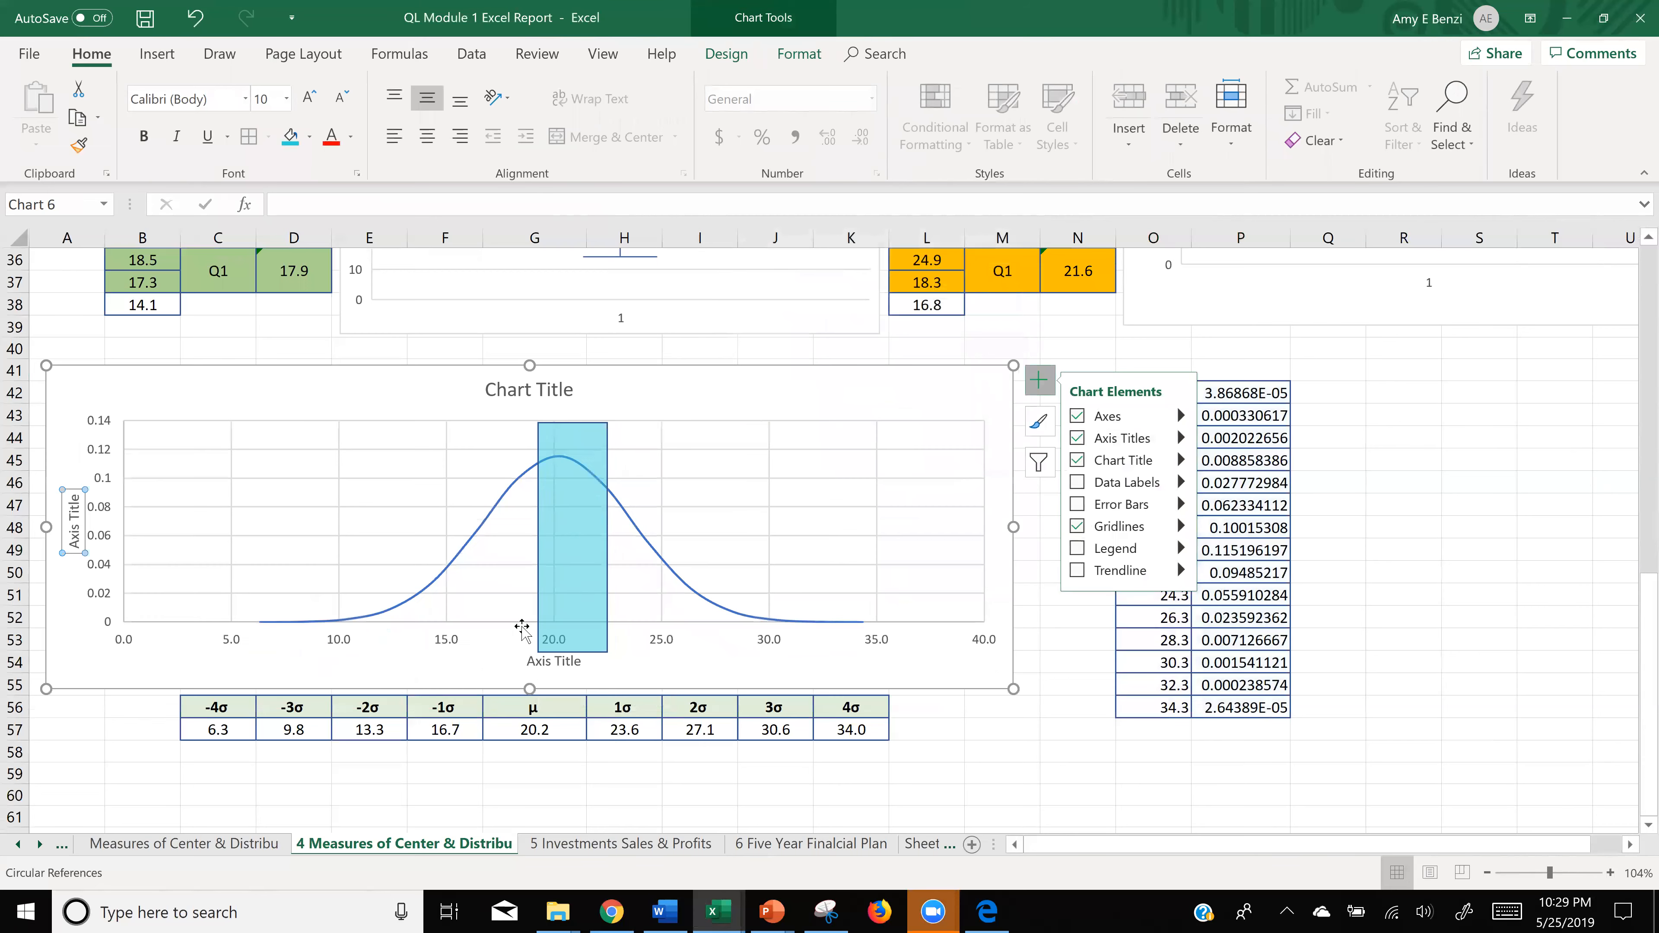
pyautogui.click(563, 508)
pyautogui.moveTo(563, 508); pyautogui.dragTo(580, 477)
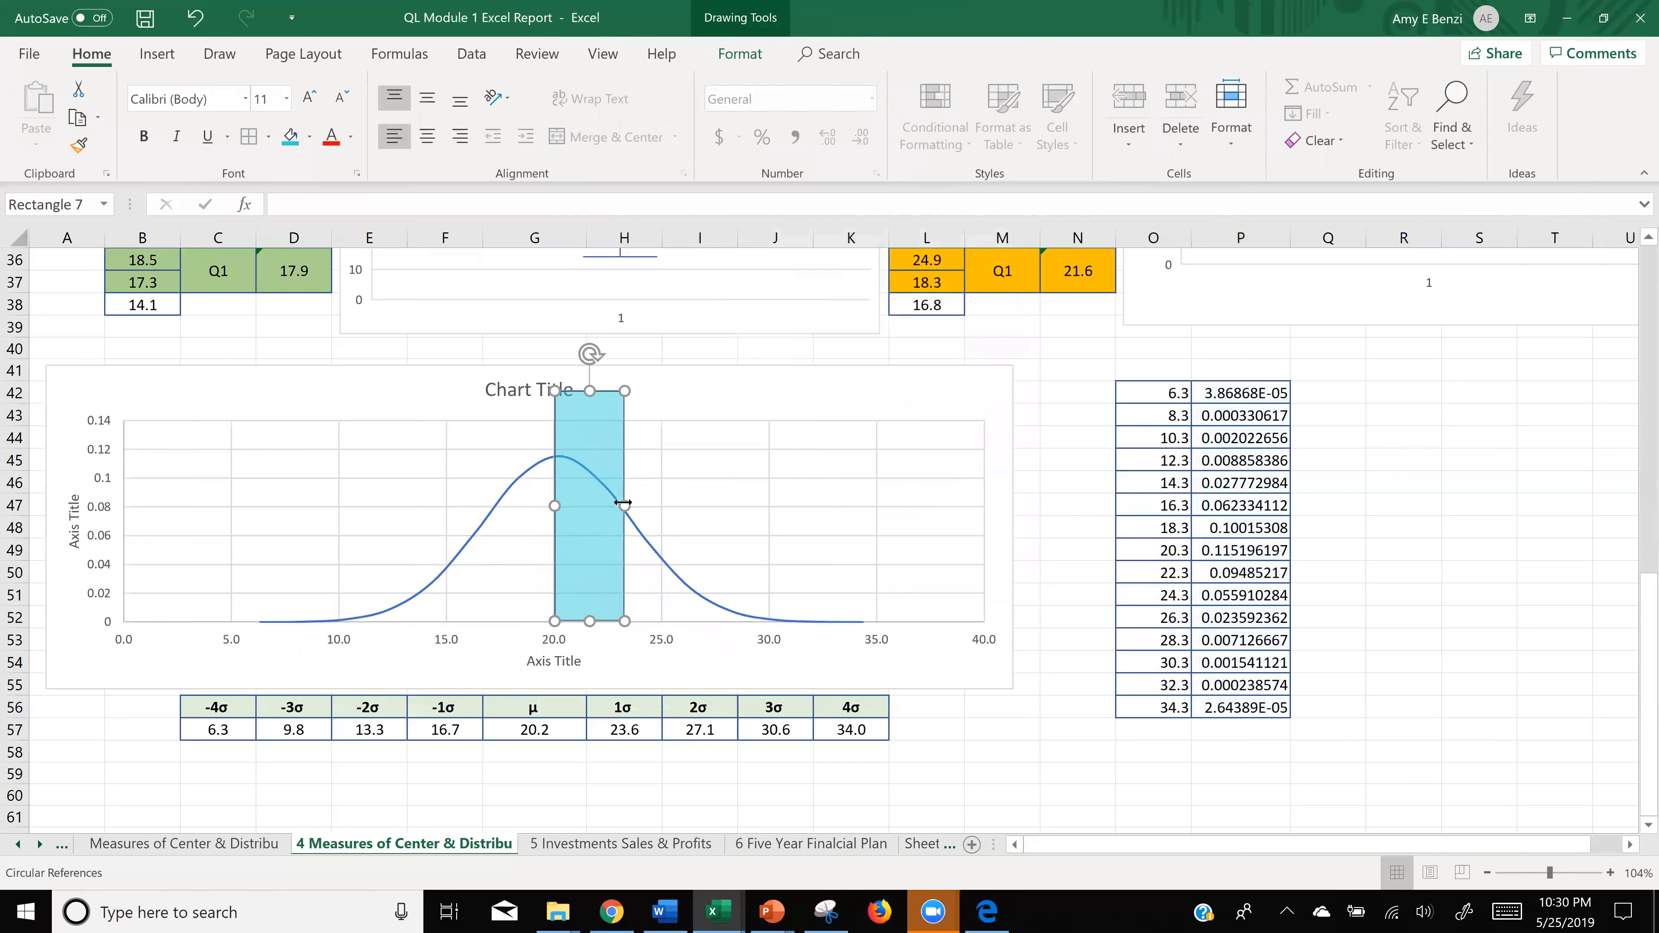
pyautogui.moveTo(613, 508); pyautogui.dragTo(607, 508)
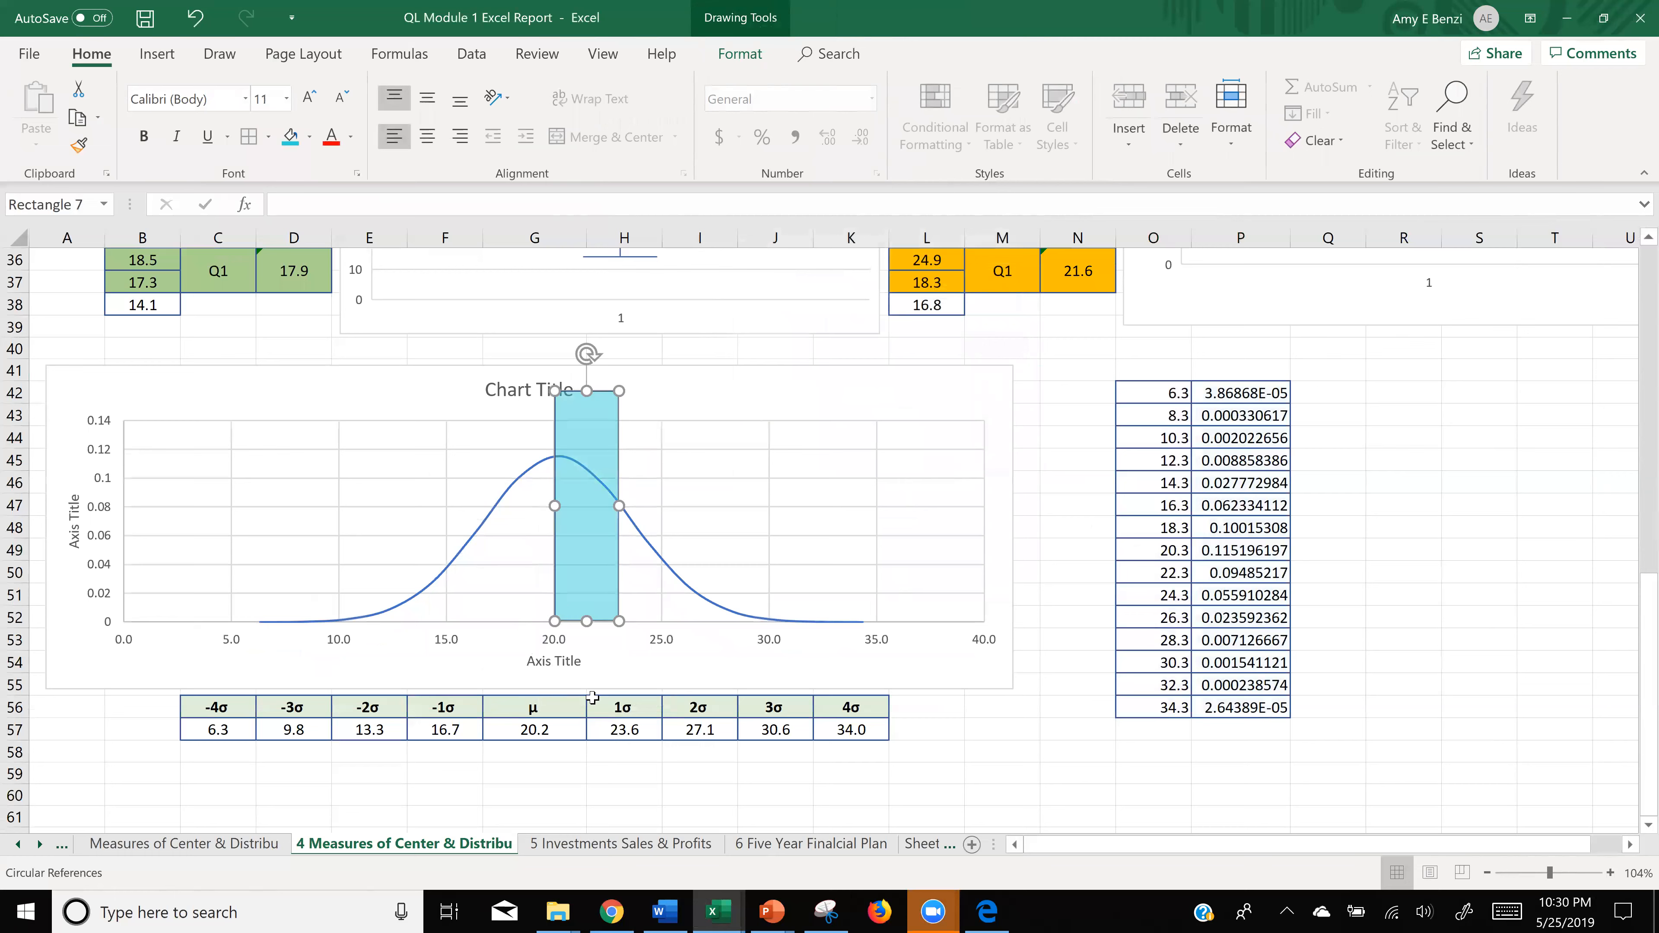
# - Set the major unit of the chart's horizontal axis to 1
pyautogui.click(667, 640)
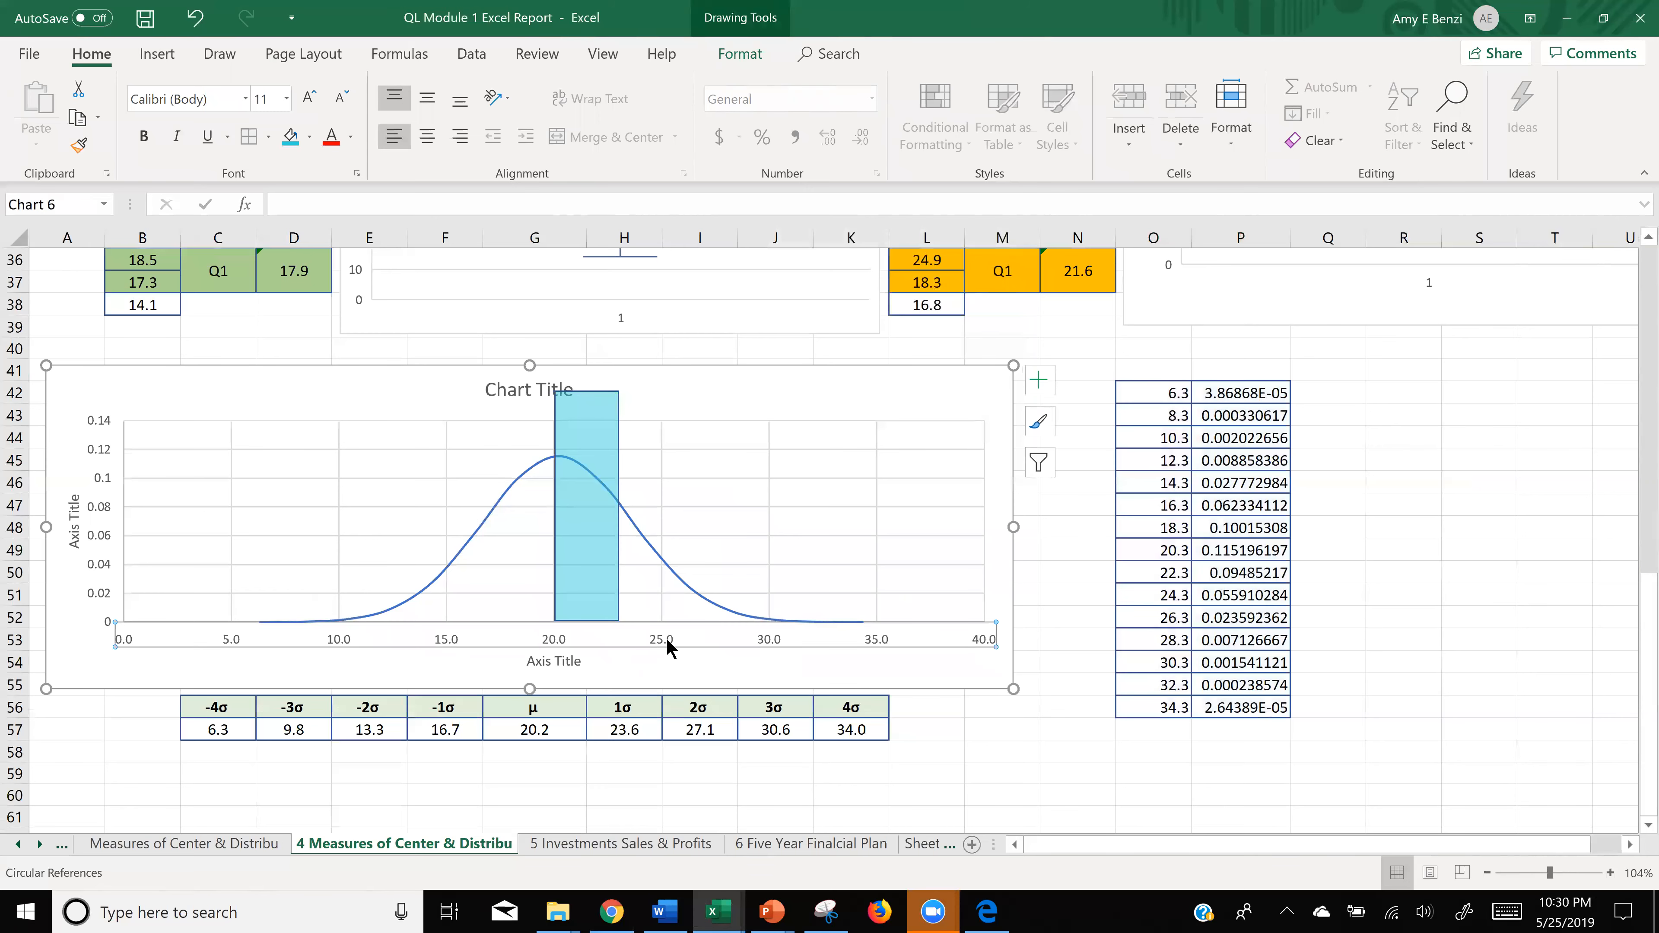
pyautogui.doubleClick(668, 639)
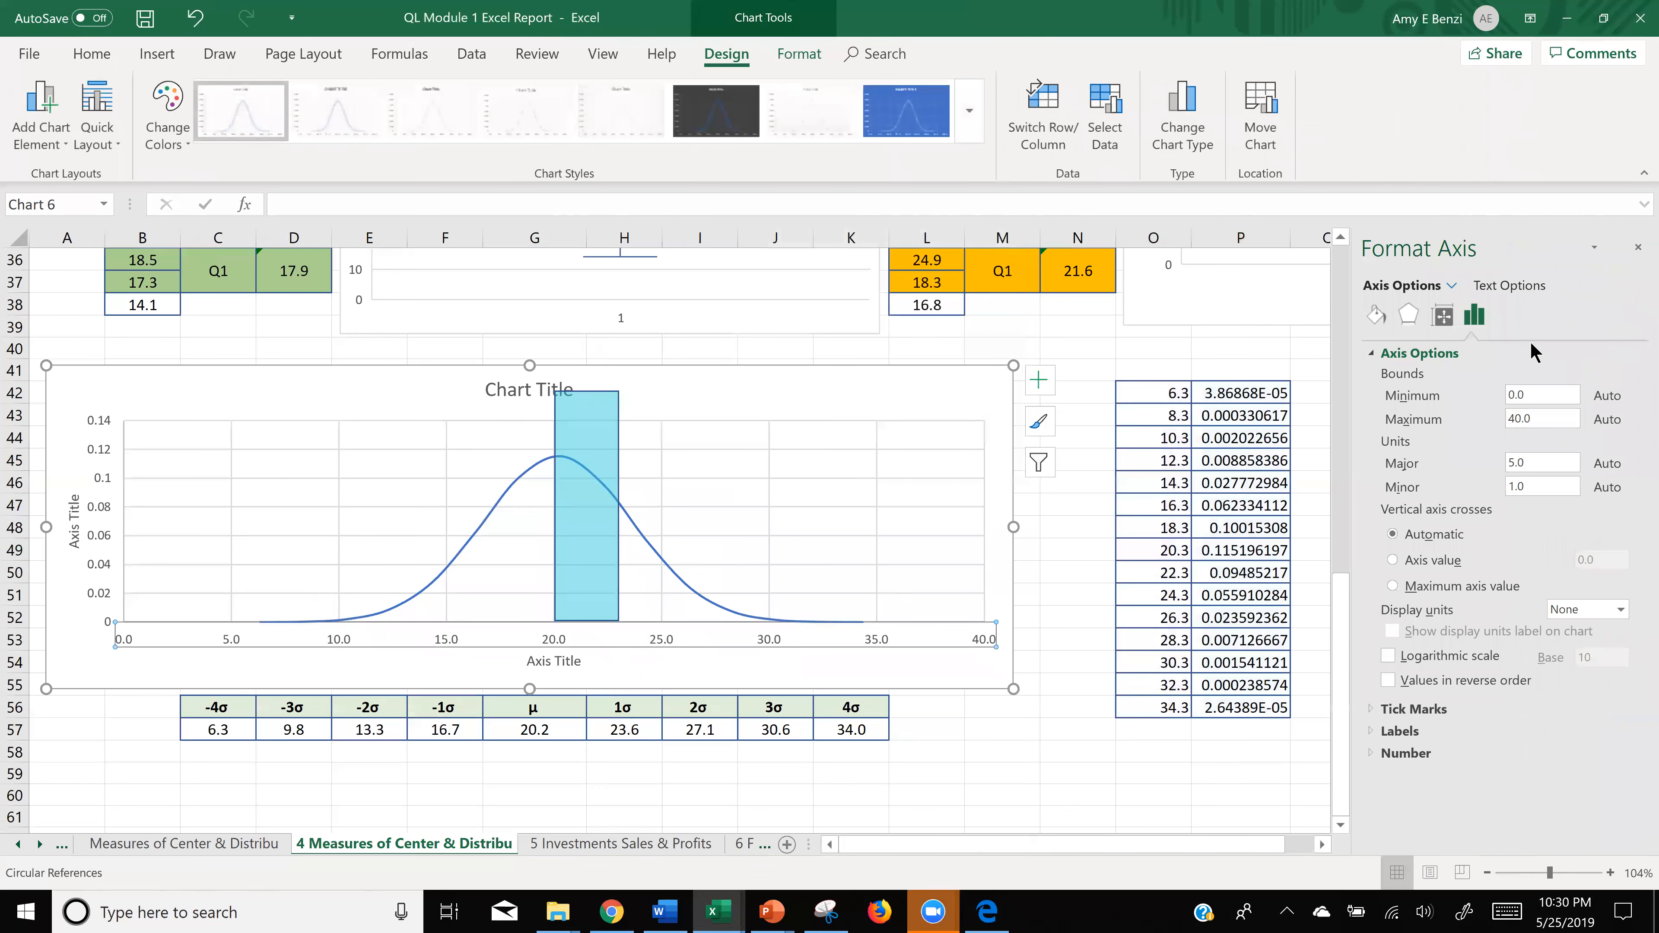
pyautogui.click(1516, 461)
pyautogui.write('1')
pyautogui.press('Return')
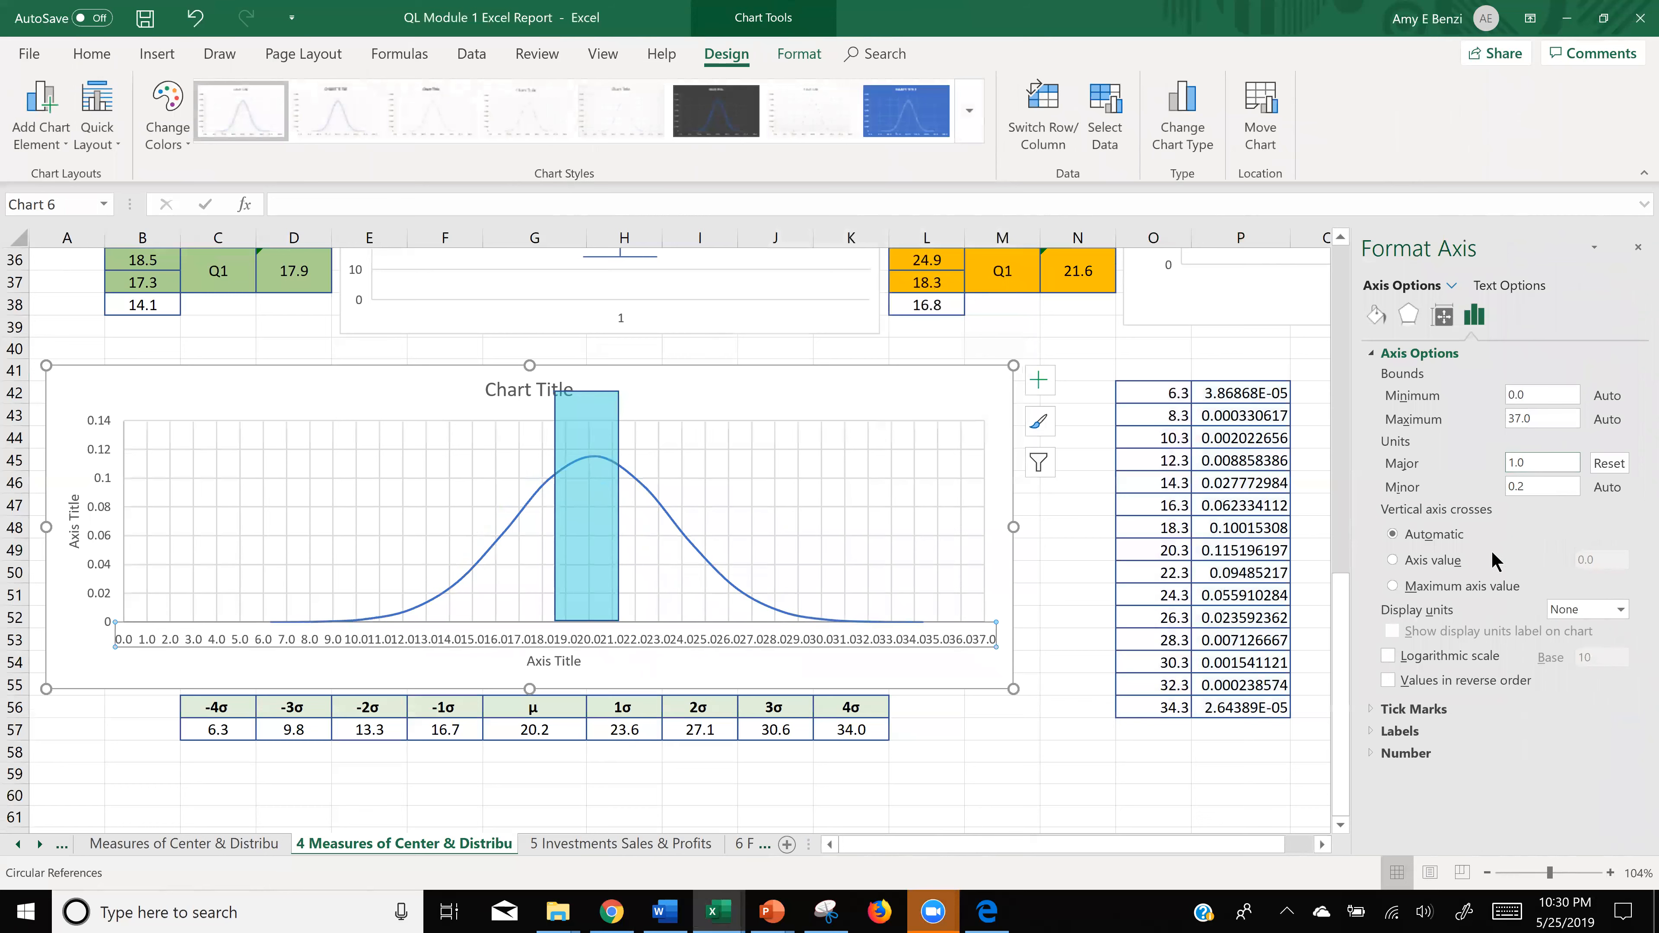
# - Format the horizontal axis numbers with 0 decimal places
pyautogui.click(1405, 754)
pyautogui.scroll(-3, 1473, 732)
pyautogui.doubleClick(1491, 714)
pyautogui.write('0')
pyautogui.press('Return')
pyautogui.click(1638, 248)
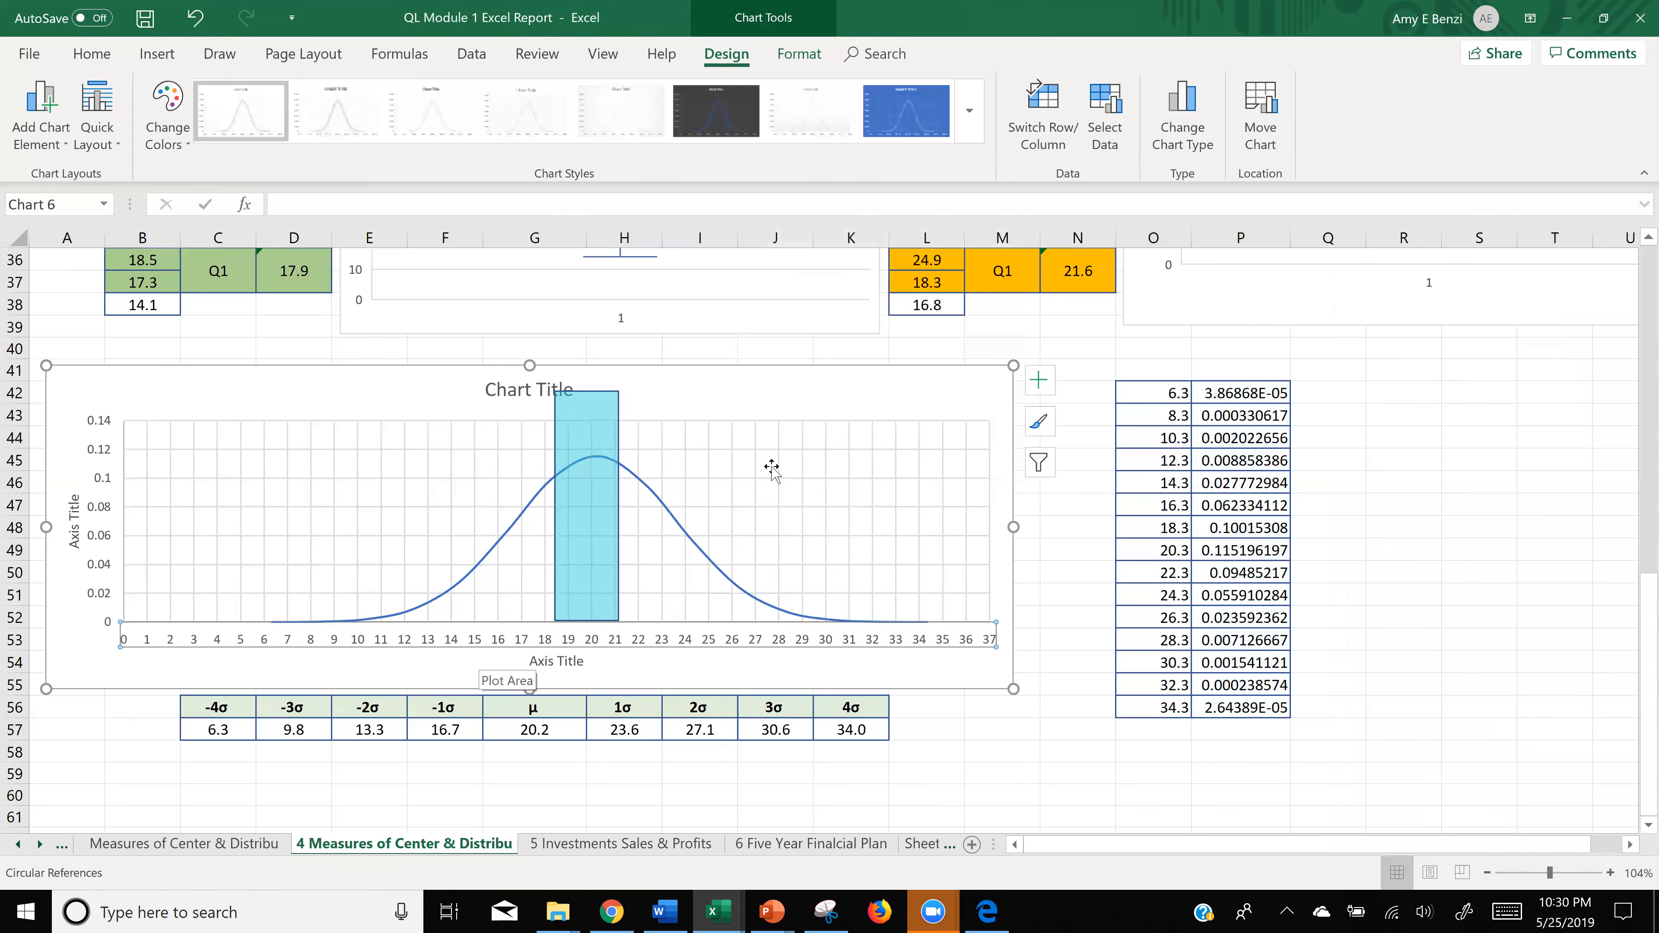
# - Move the sigma table one column right to D56:L57 and reposition the chart so the curve's peak sits above the μ column
pyautogui.moveTo(789, 399); pyautogui.dragTo(734, 394)
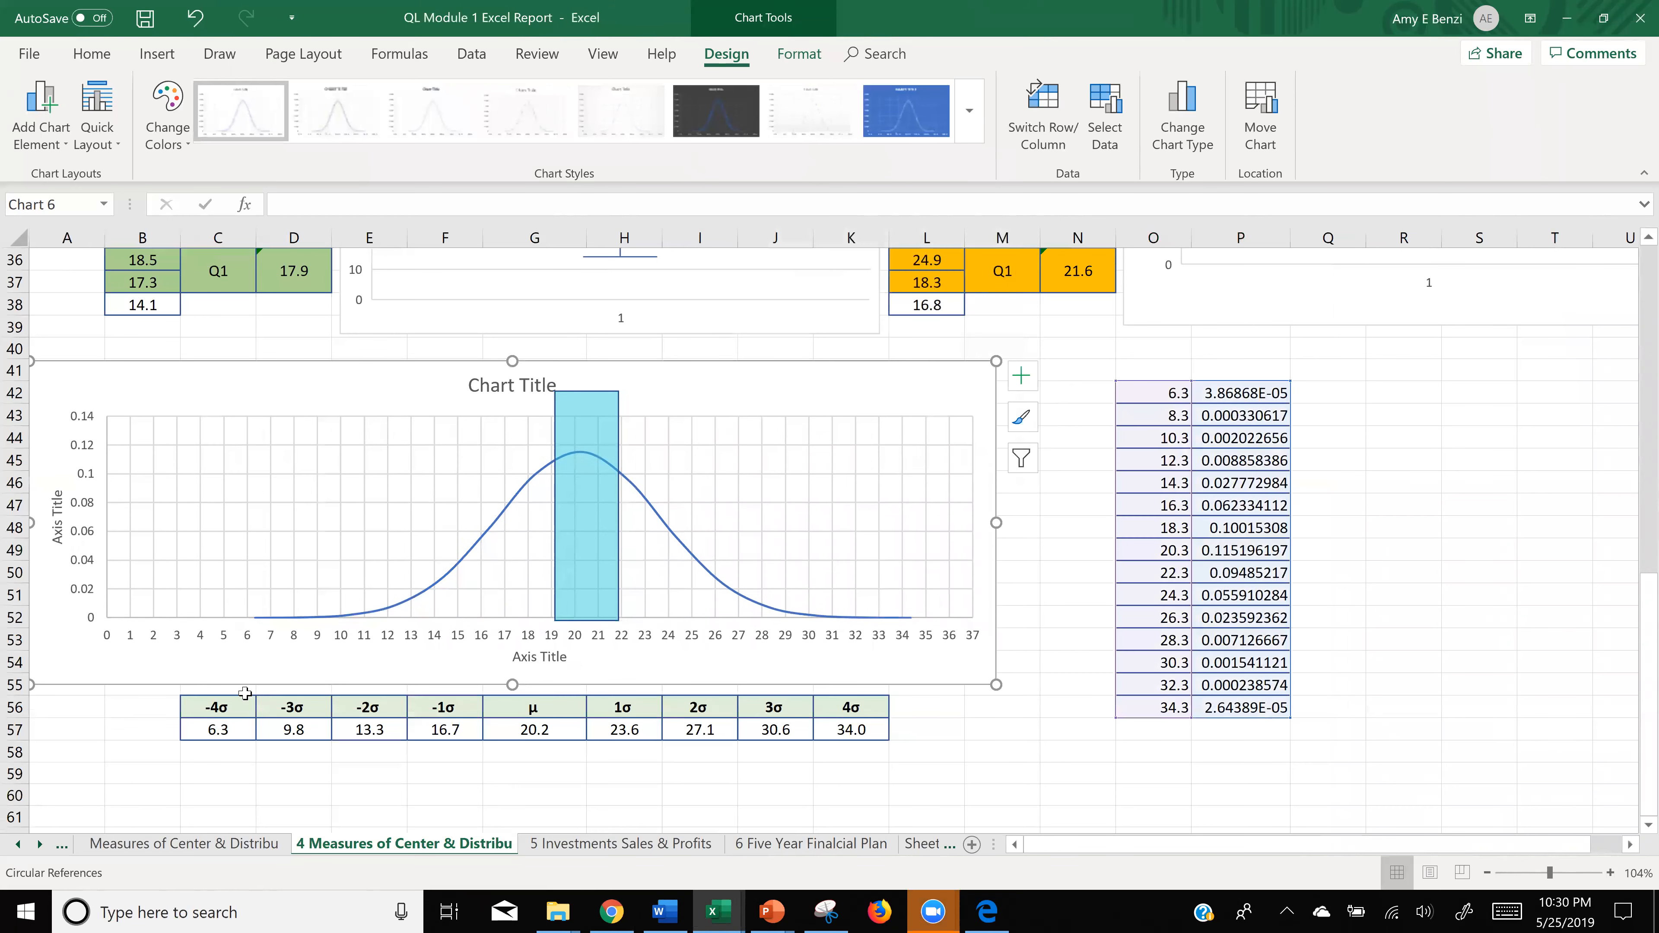
pyautogui.moveTo(217, 707); pyautogui.dragTo(953, 729)
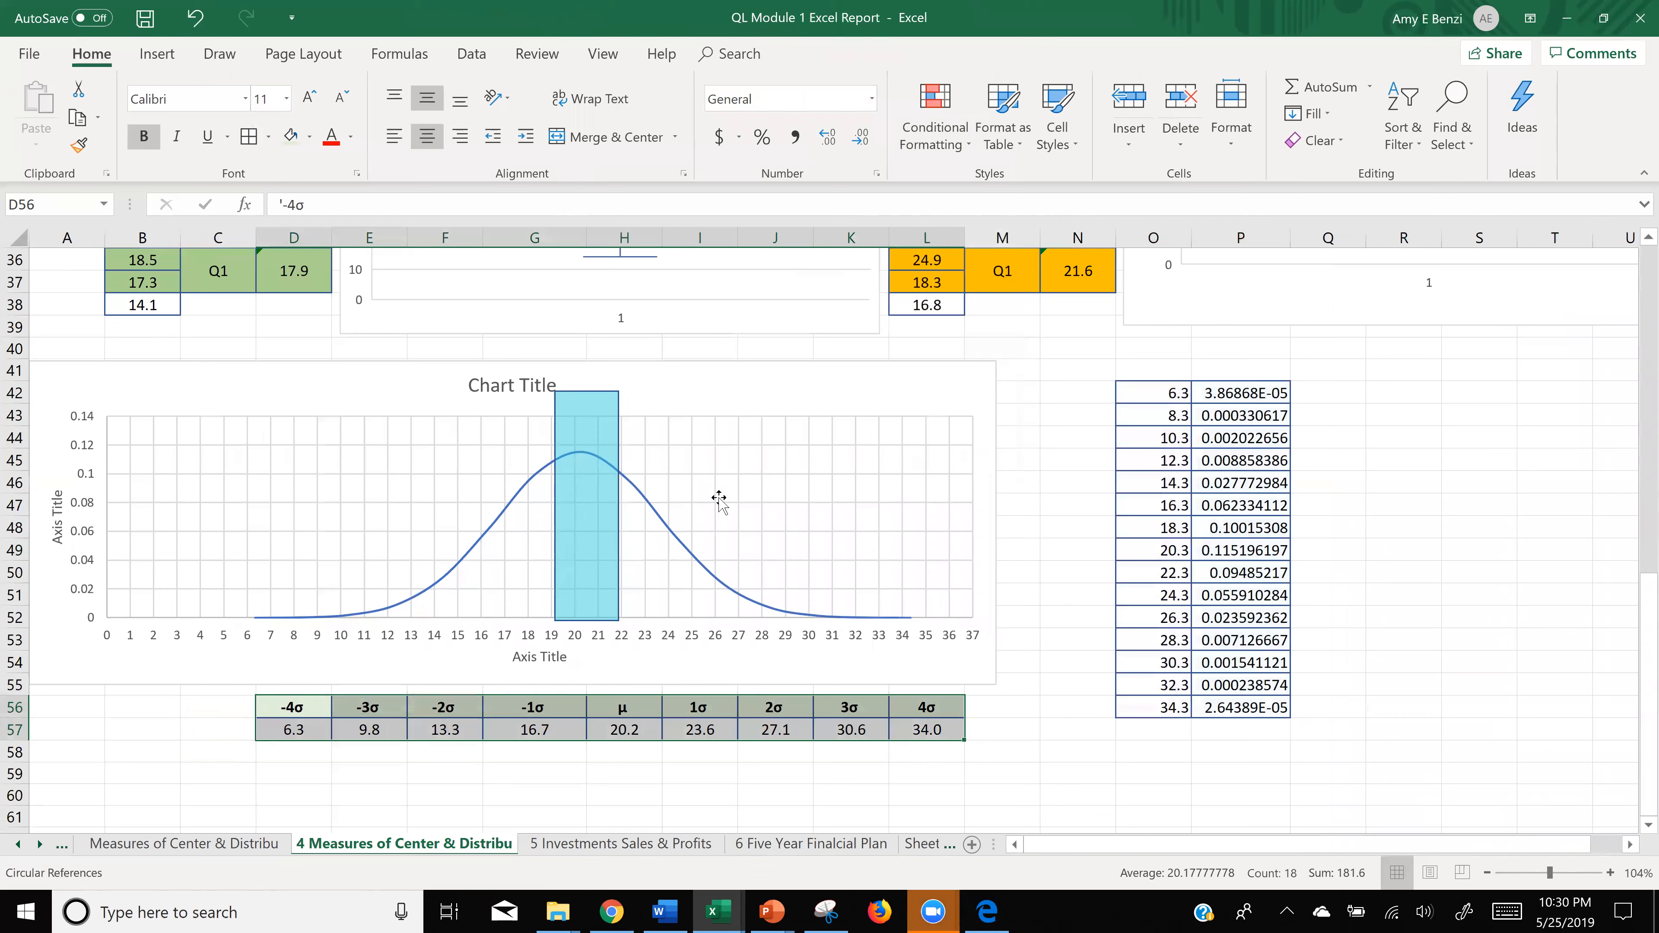
pyautogui.moveTo(700, 391); pyautogui.dragTo(721, 401)
# - Move the turquoise rectangle to start at the curve's mean and widen it to the 1σ value of 23.6
pyautogui.click(575, 402)
pyautogui.moveTo(575, 402); pyautogui.dragTo(638, 409)
pyautogui.moveTo(678, 511); pyautogui.dragTo(698, 511)
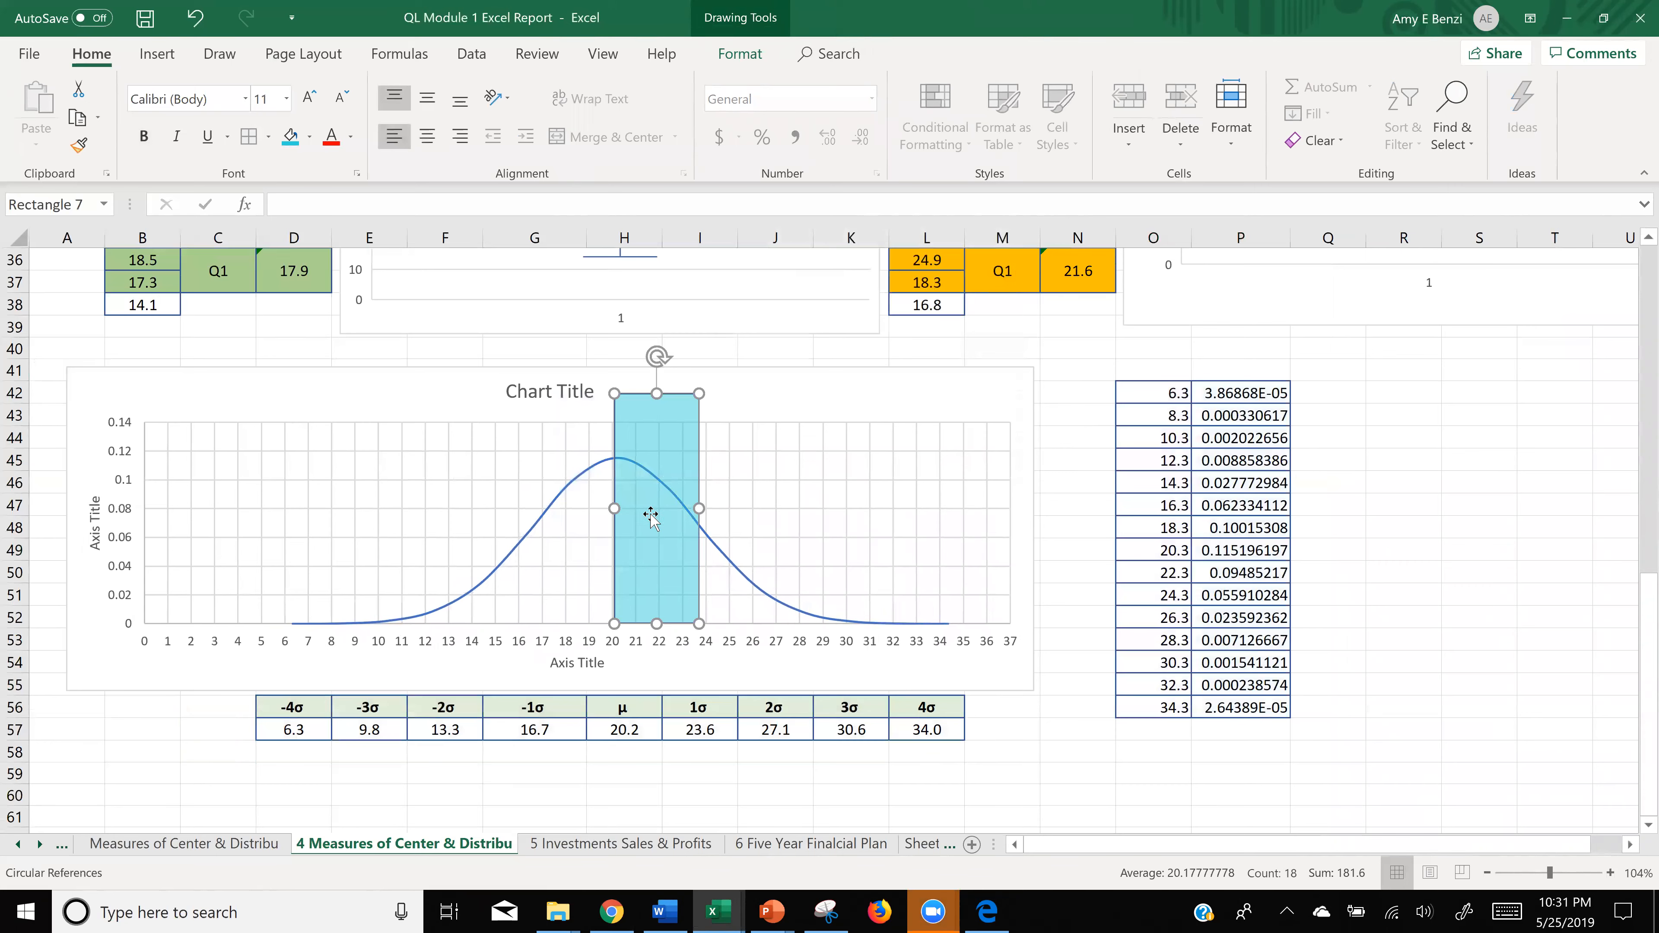
# - Switch to Chrome, open the percentage link in part l of the assignment, and examine the bell curve's percentage for each sigma interval
pyautogui.click(611, 912)
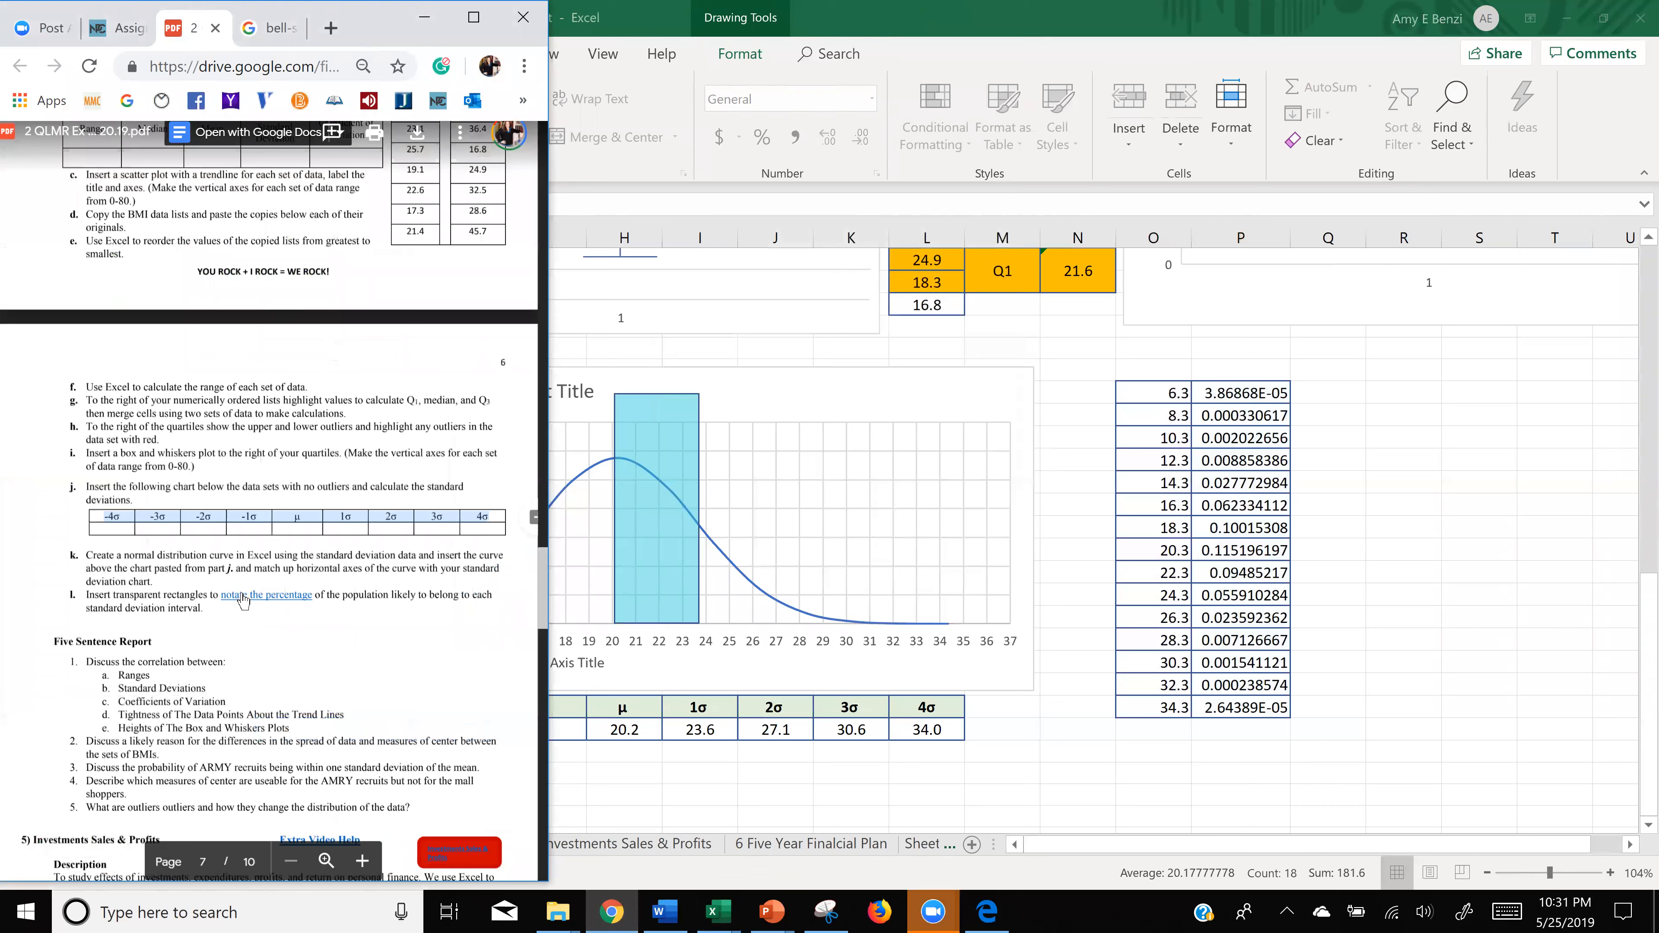
pyautogui.click(274, 605)
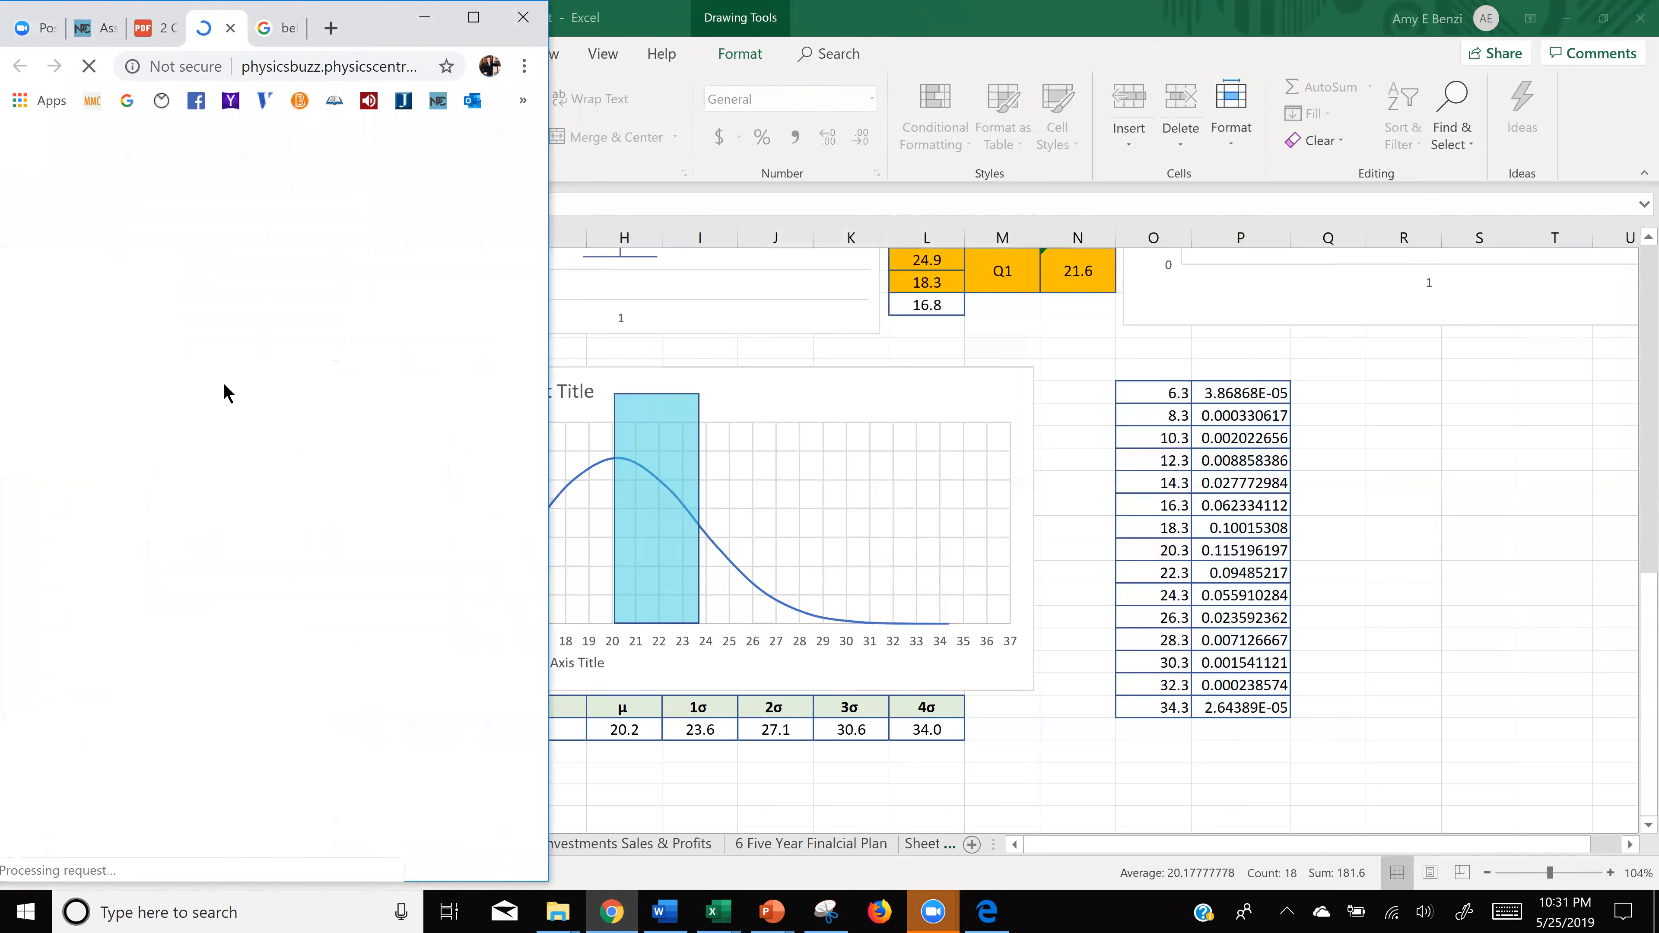
pyautogui.scroll(-2, 348, 547)
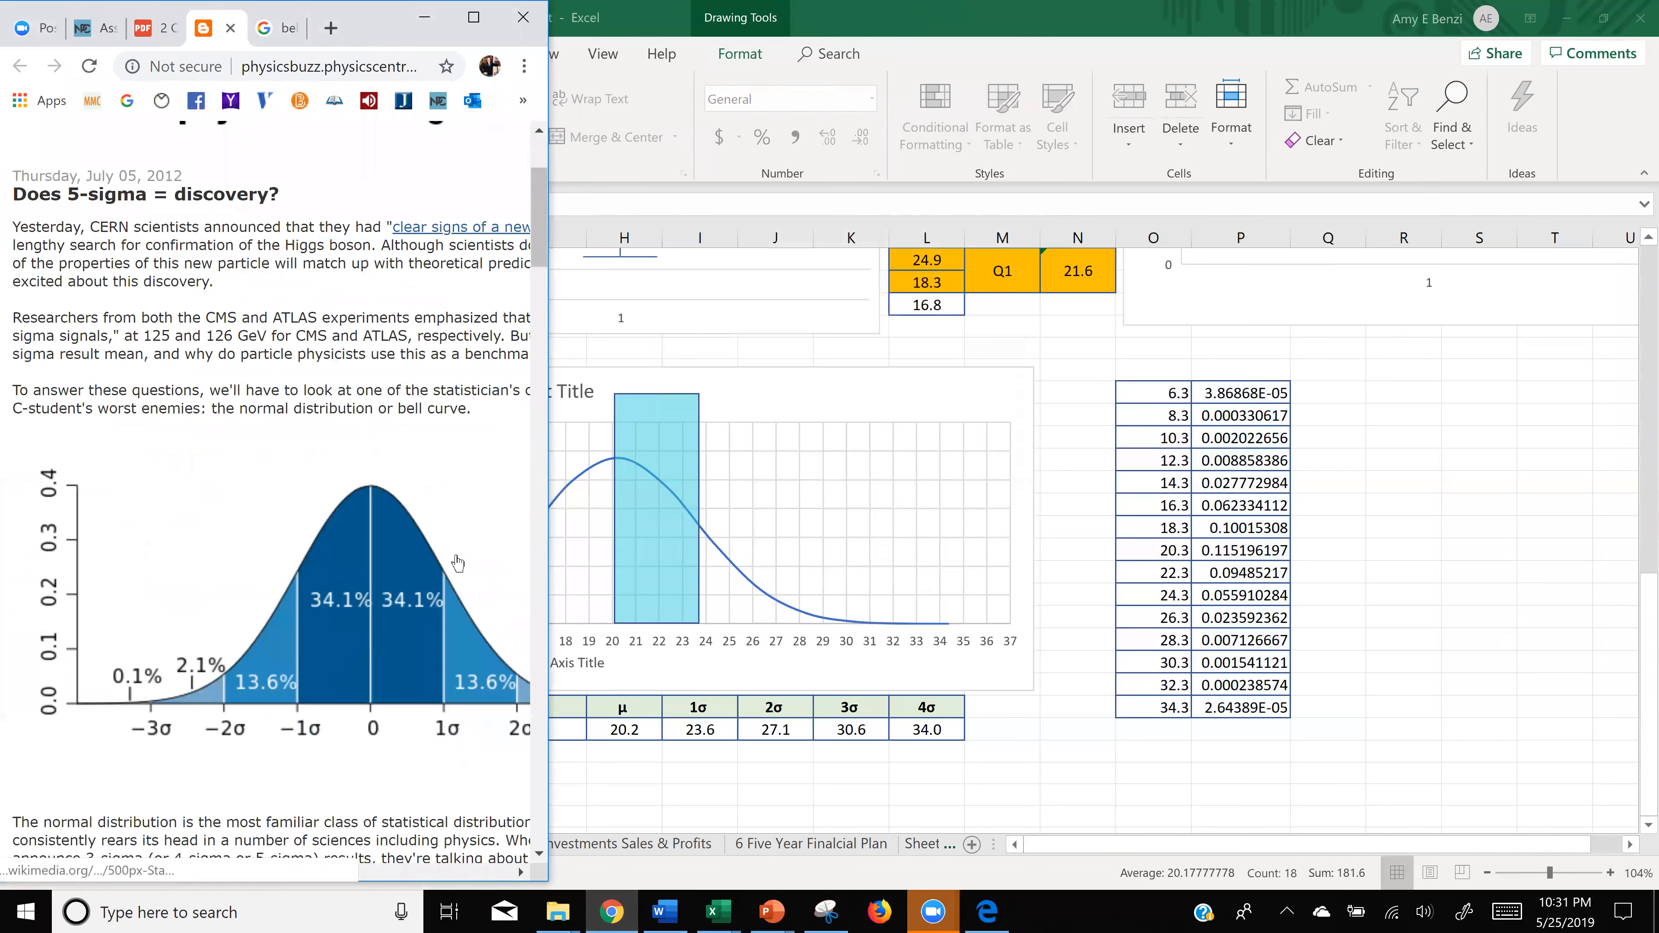
pyautogui.hscroll(3, 458, 563)
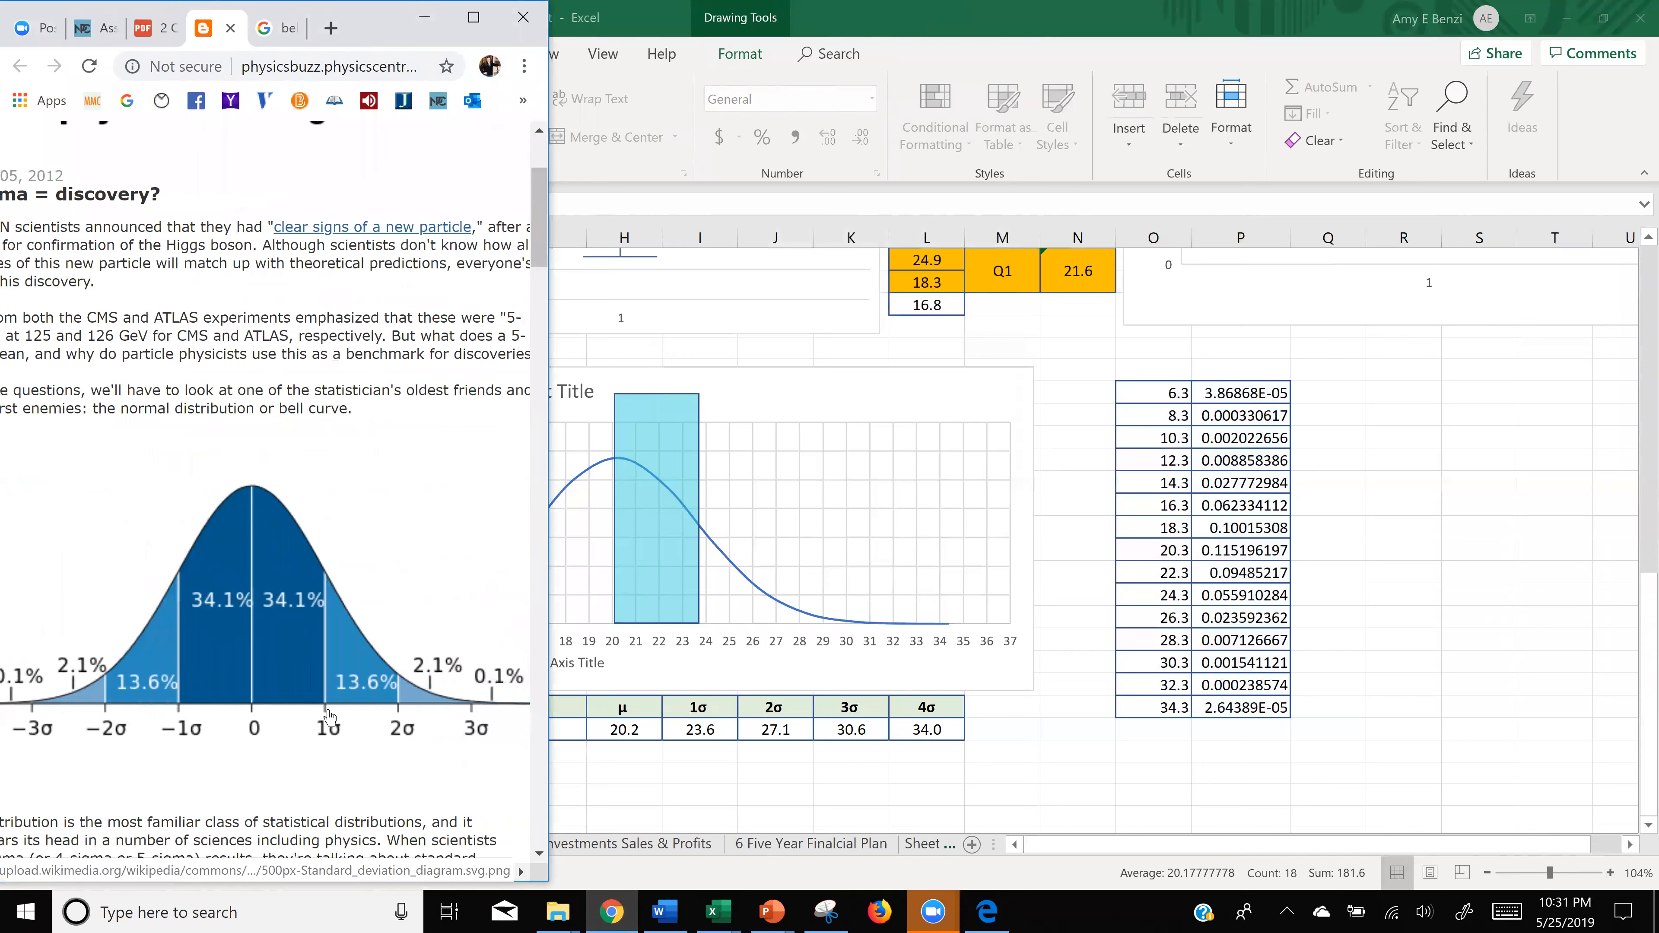
# - Label the μ to 1σ rectangle 34.1 in black text, centred horizontally and vertically
pyautogui.click(653, 529)
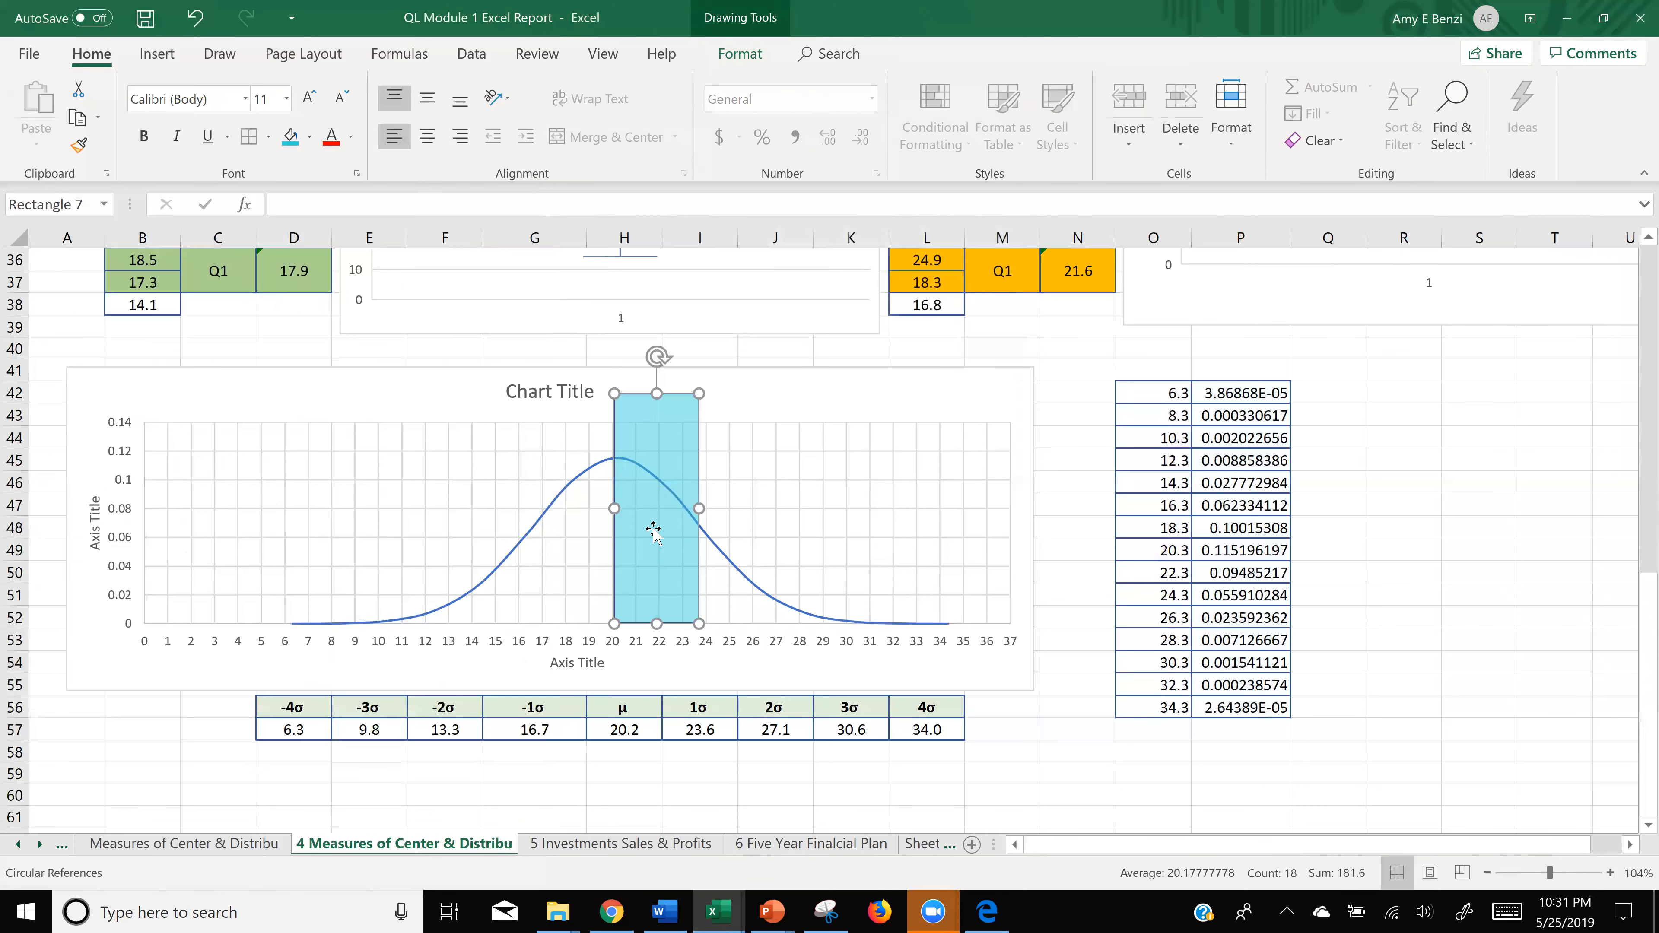
pyautogui.write('34')
pyautogui.moveTo(704, 410); pyautogui.dragTo(624, 410)
pyautogui.click(350, 137)
pyautogui.click(339, 191)
pyautogui.click(427, 134)
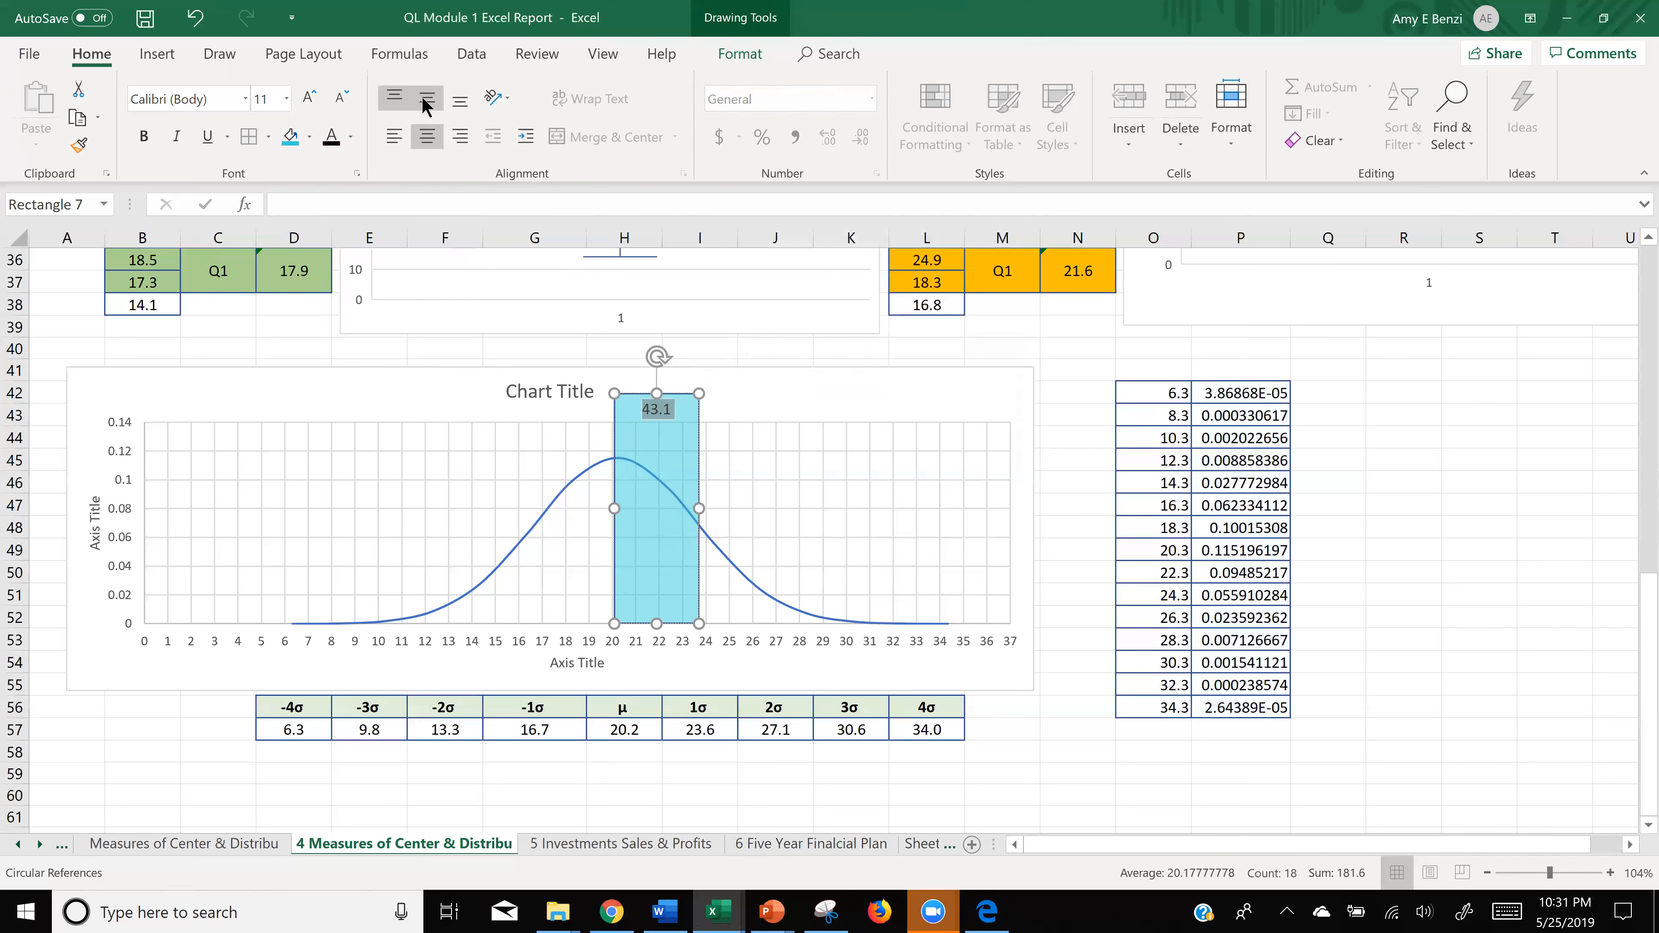
pyautogui.click(426, 99)
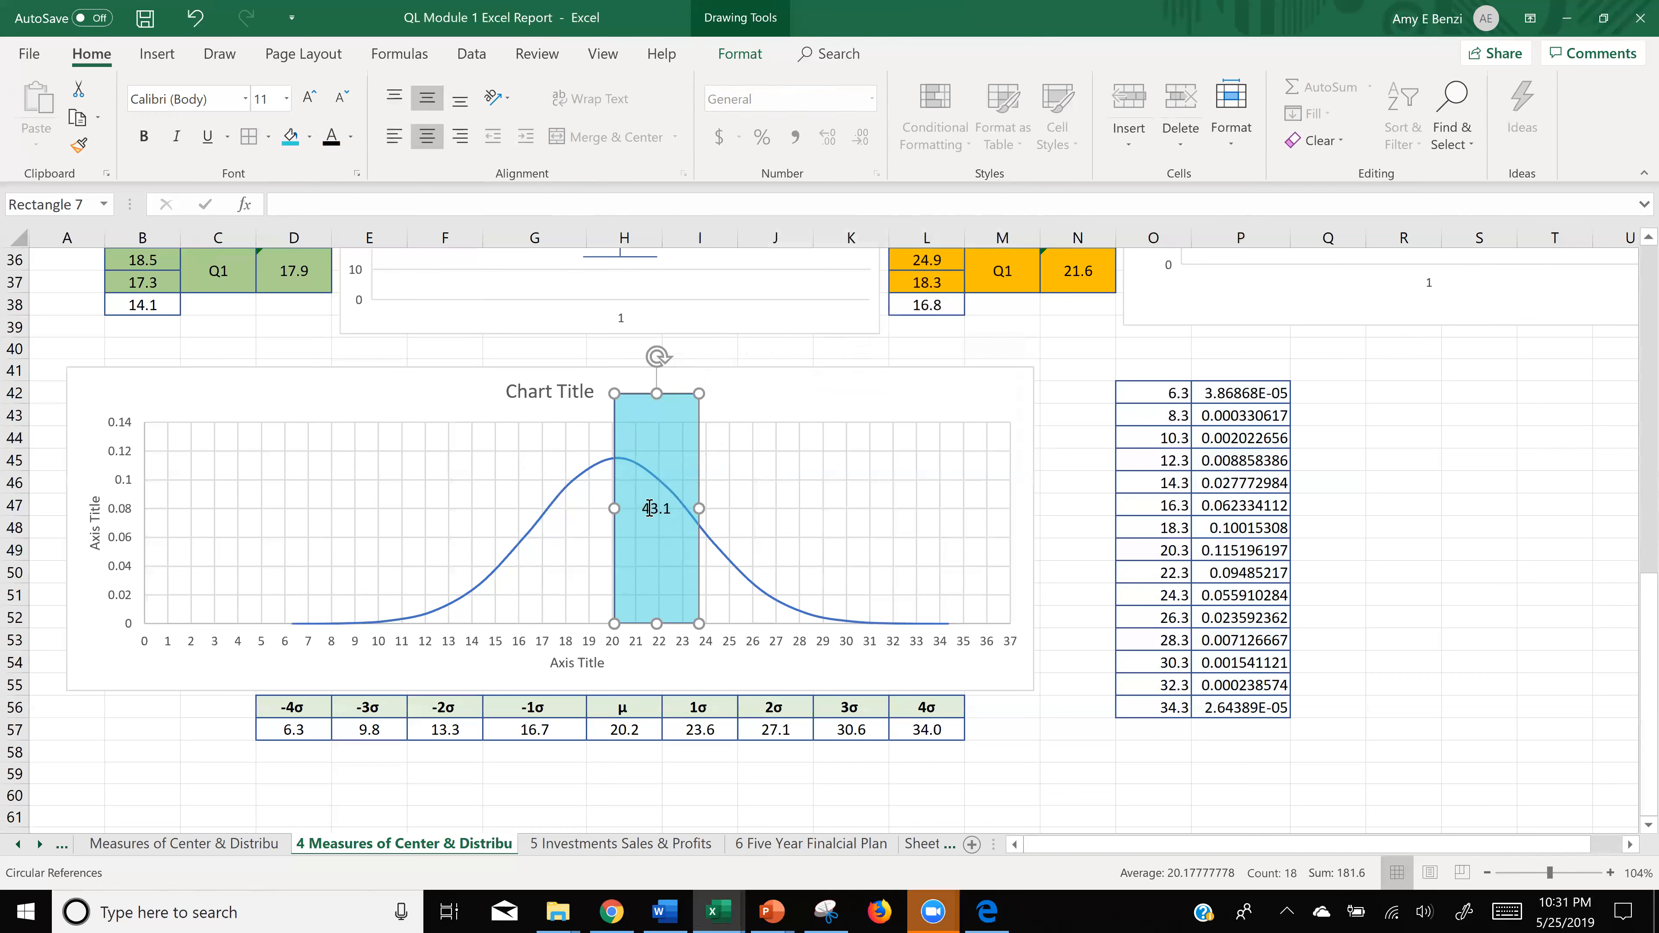
pyautogui.moveTo(644, 509); pyautogui.dragTo(643, 513)
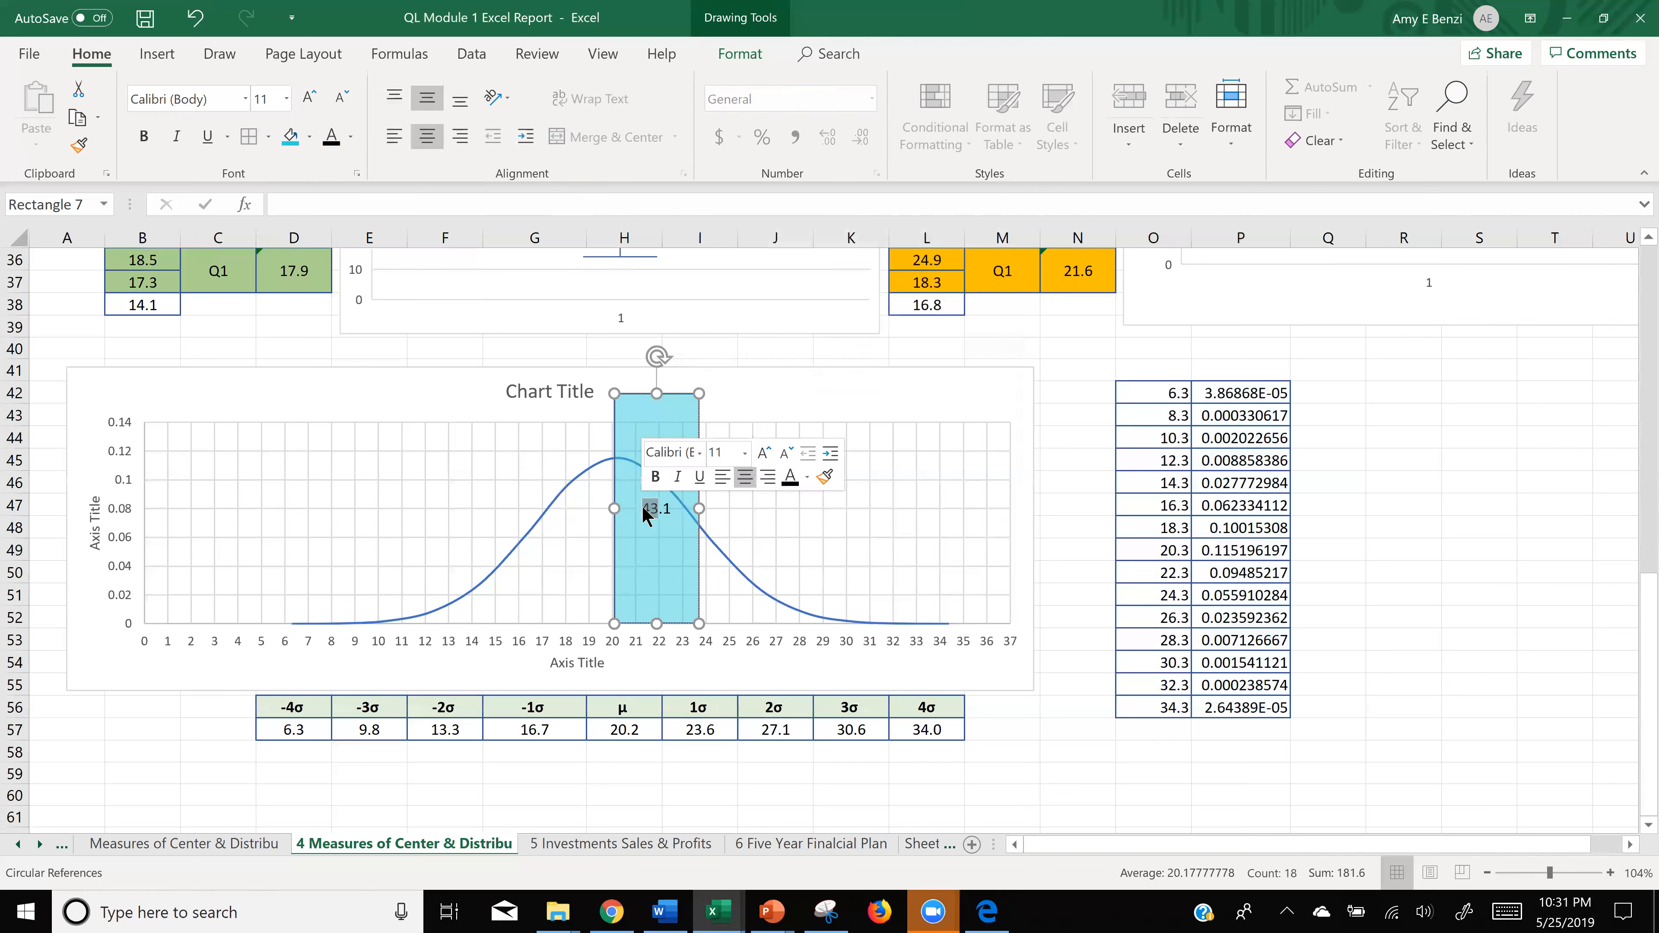
pyautogui.write('34')
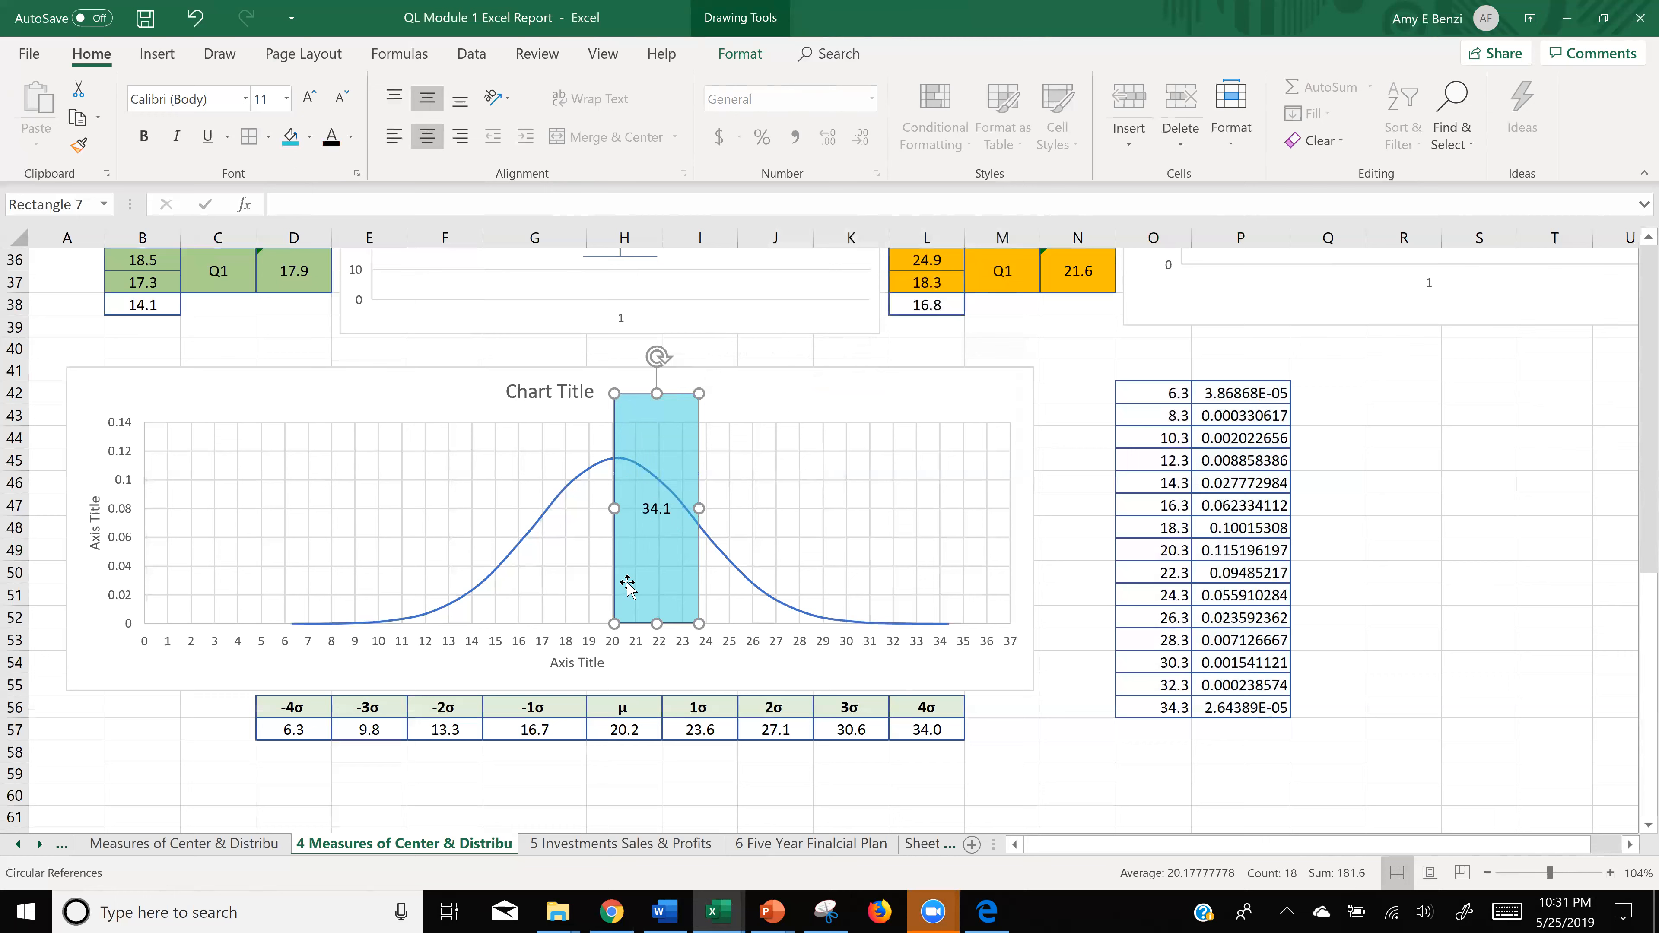
# - Duplicate the 34.1 rectangle and place the copy against it, covering the interval from -1σ to μ
pyautogui.hotkey('ctrl', 'c')
pyautogui.keyDown('ctrl'); pyautogui.moveTo(628, 590); pyautogui.dragTo(574, 563); pyautogui.keyUp('ctrl')
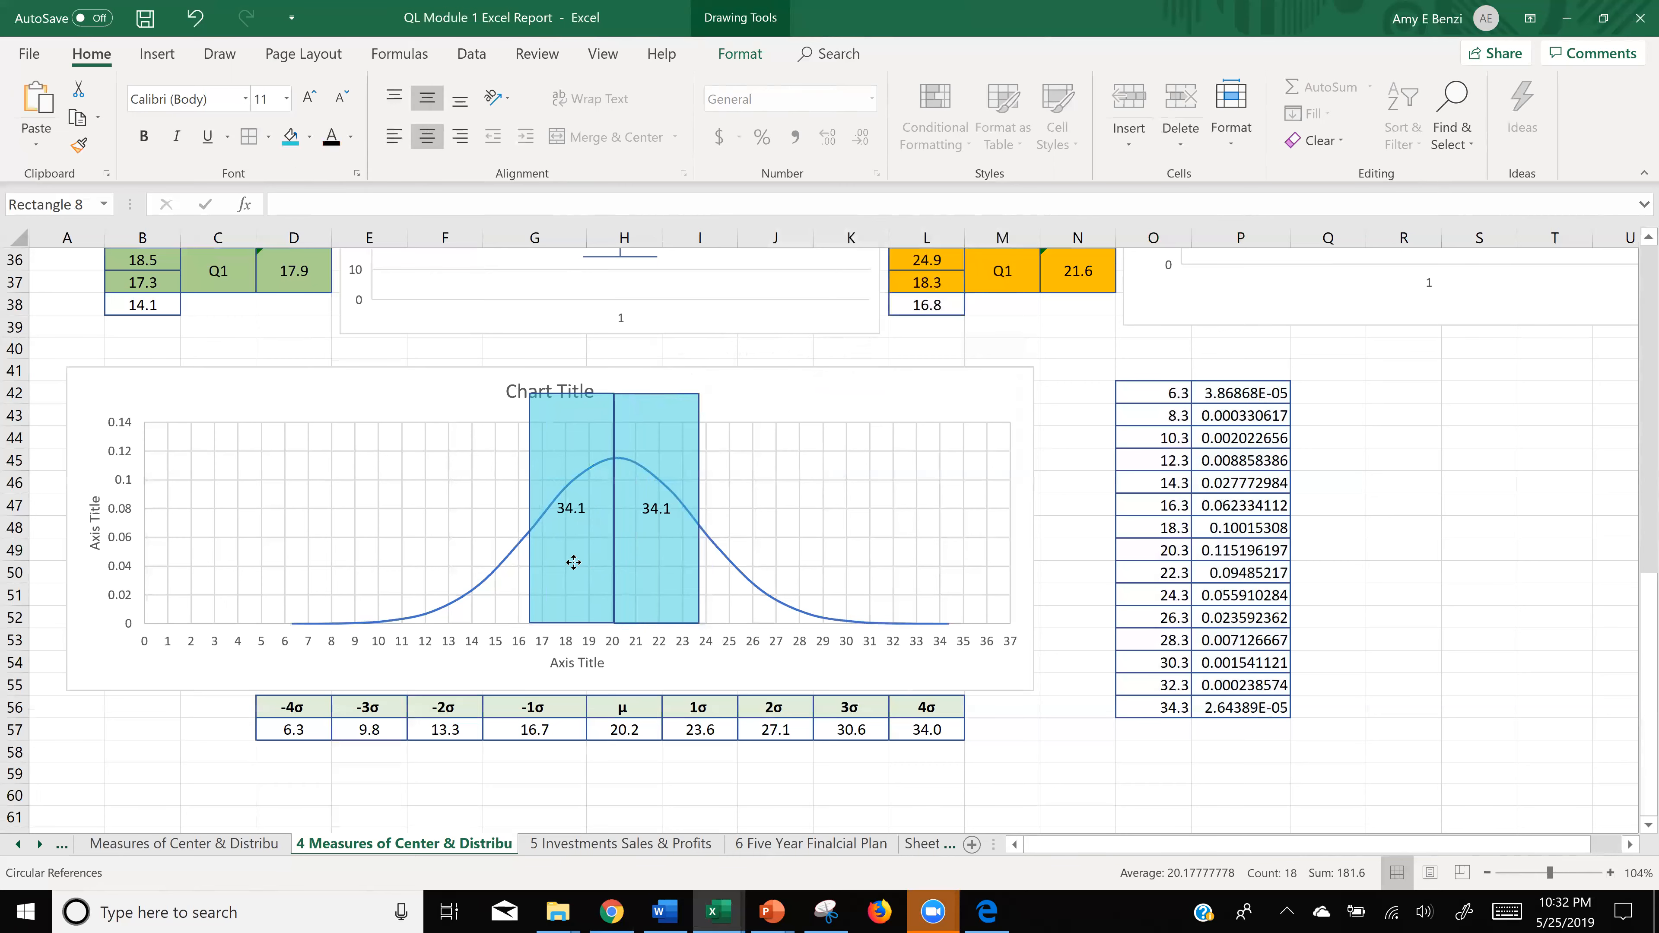
pyautogui.scroll(4, 896, 552)
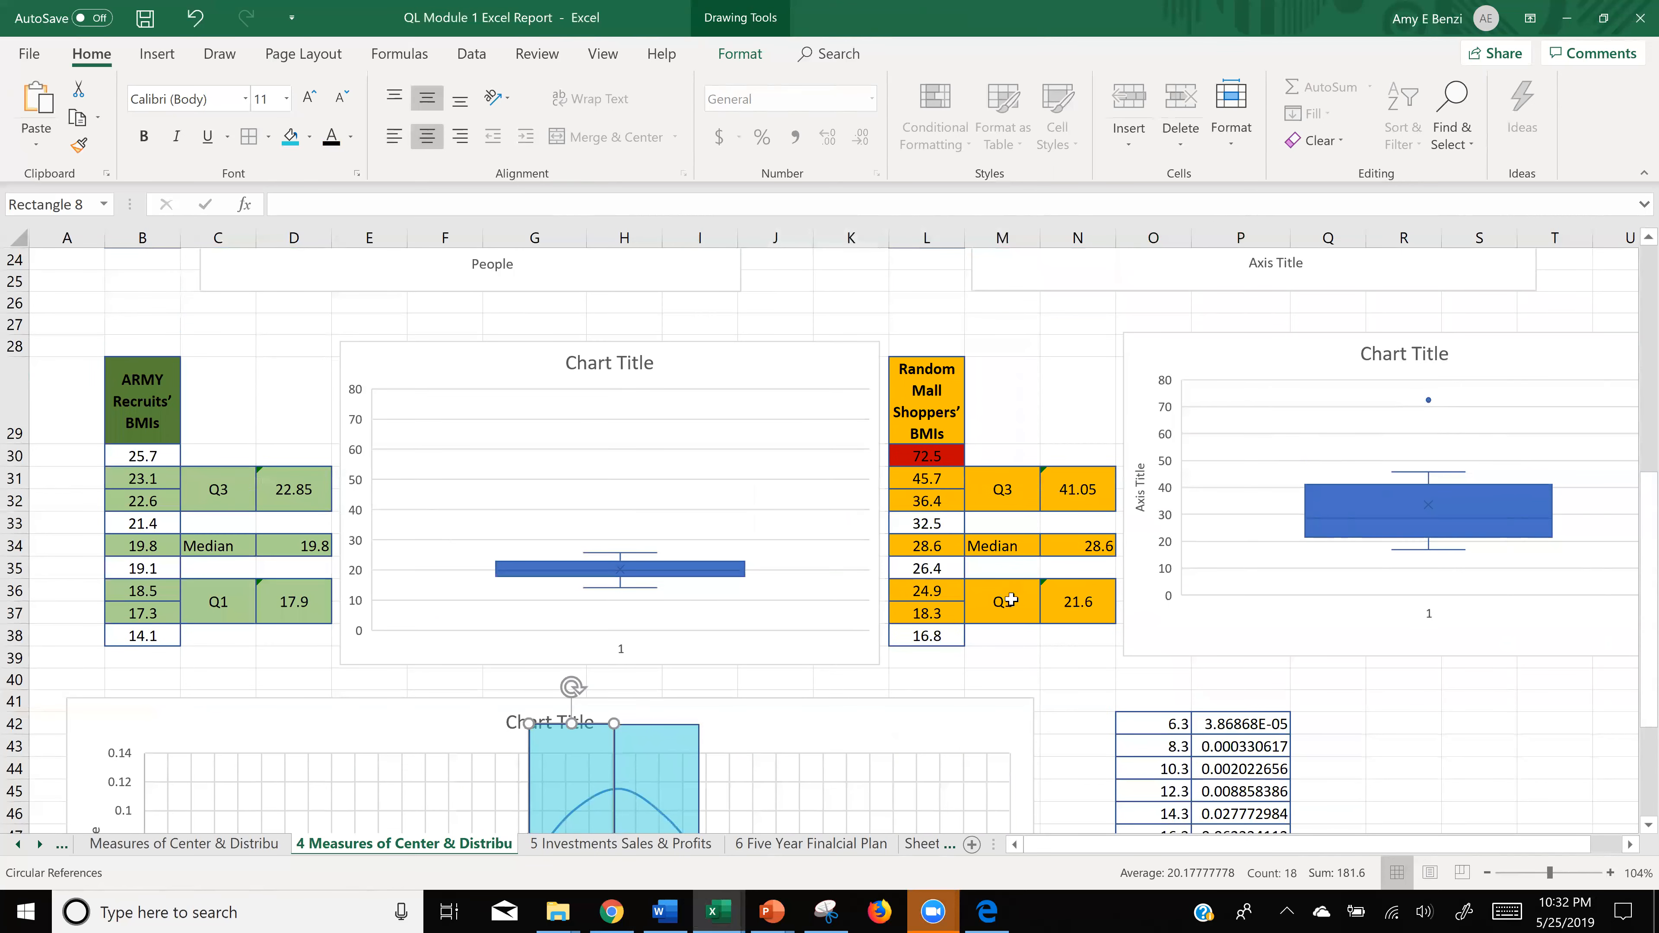
pyautogui.scroll(-1, 1243, 683)
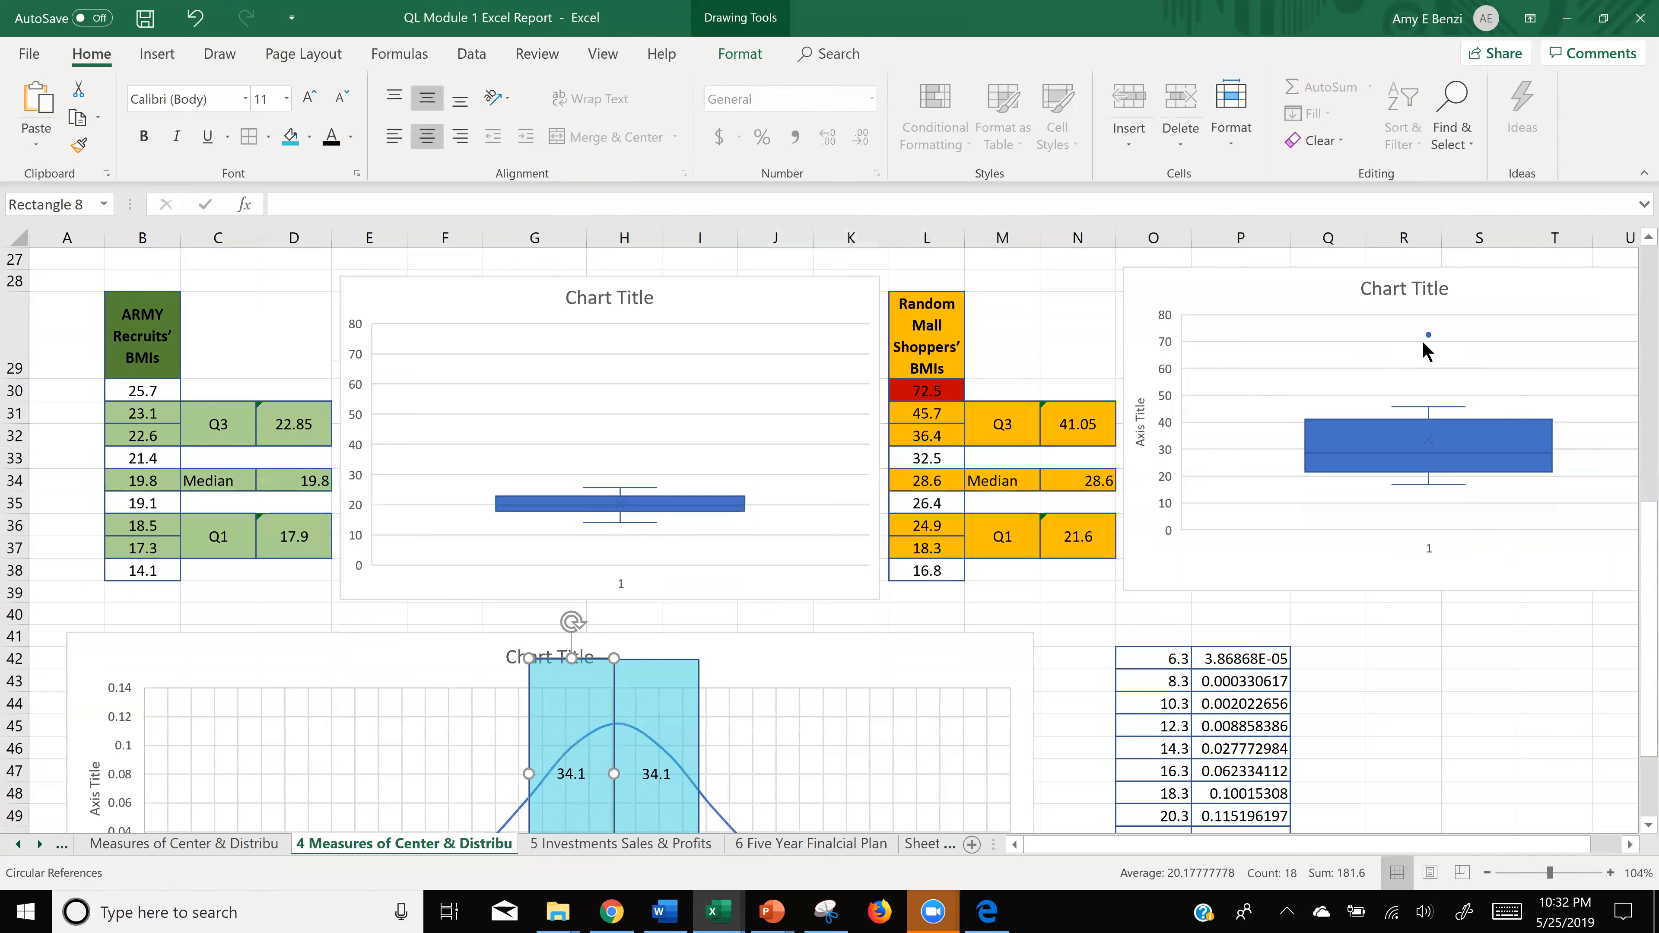
pyautogui.scroll(-3, 1009, 654)
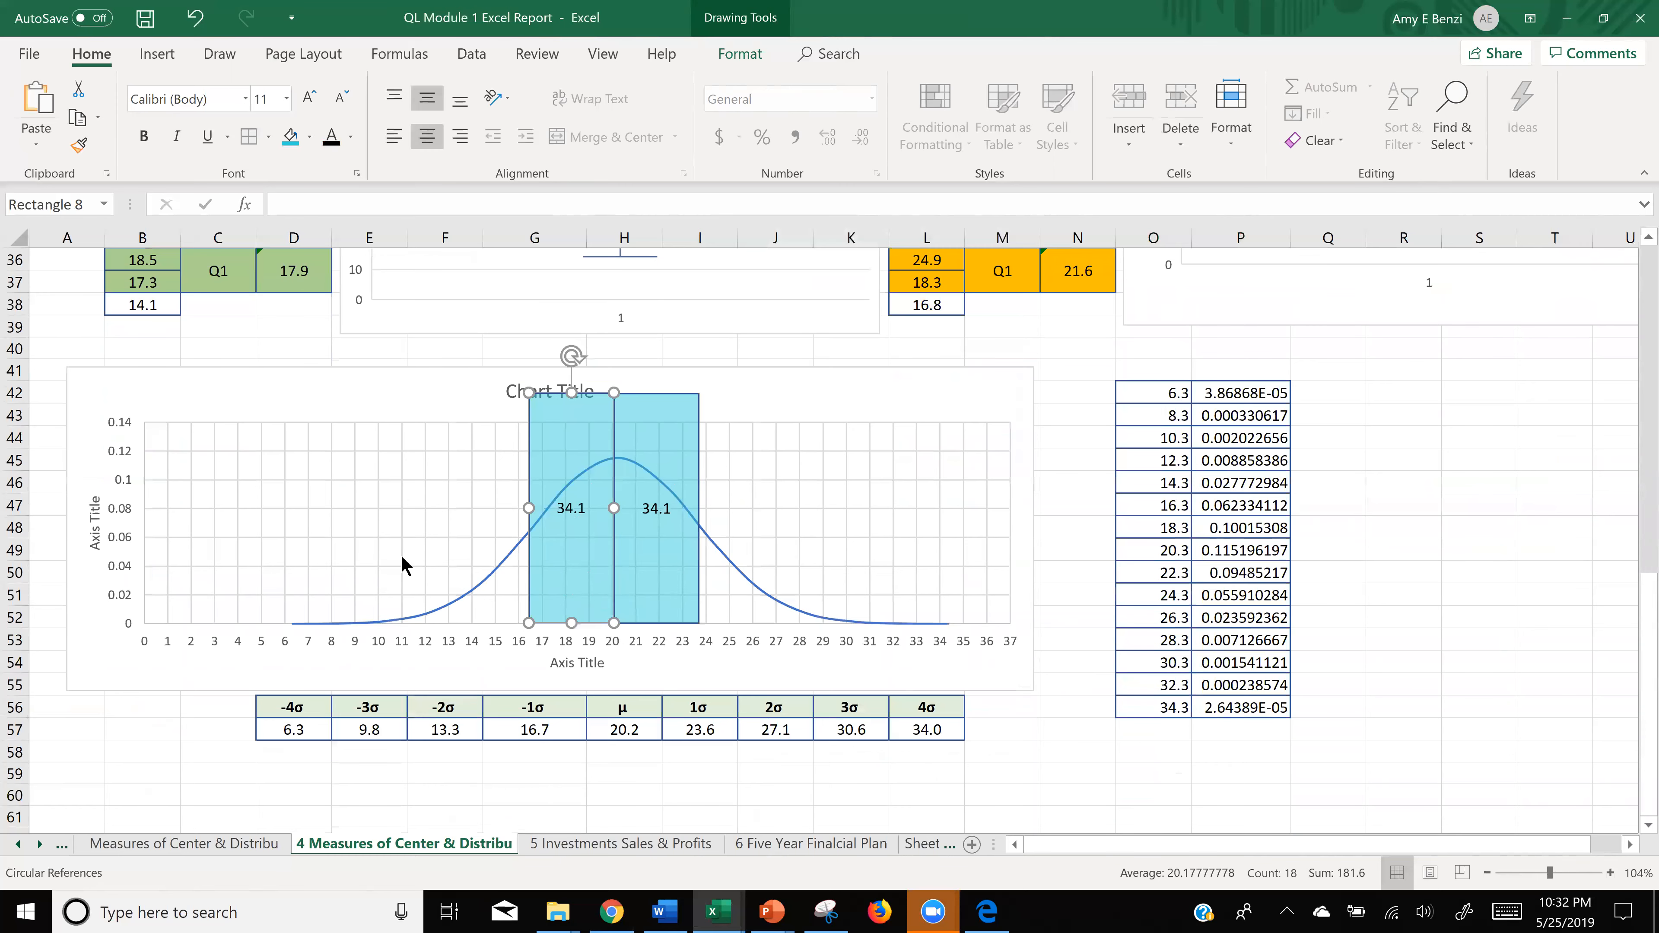
pyautogui.scroll(2, 402, 558)
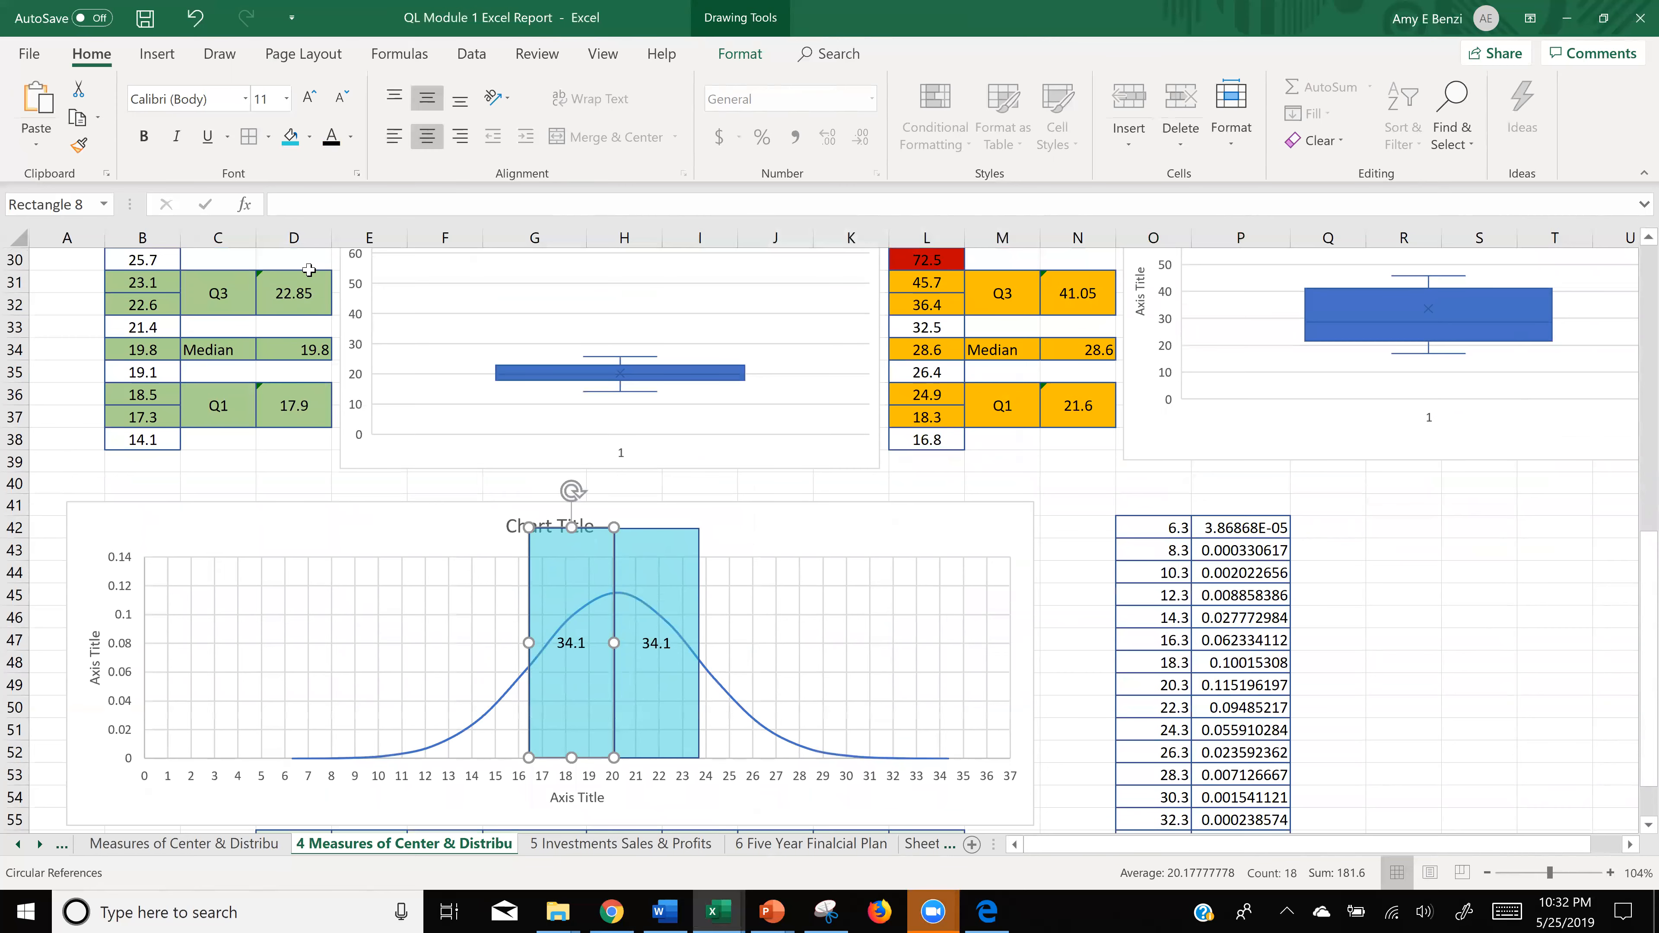
pyautogui.scroll(-2, 457, 451)
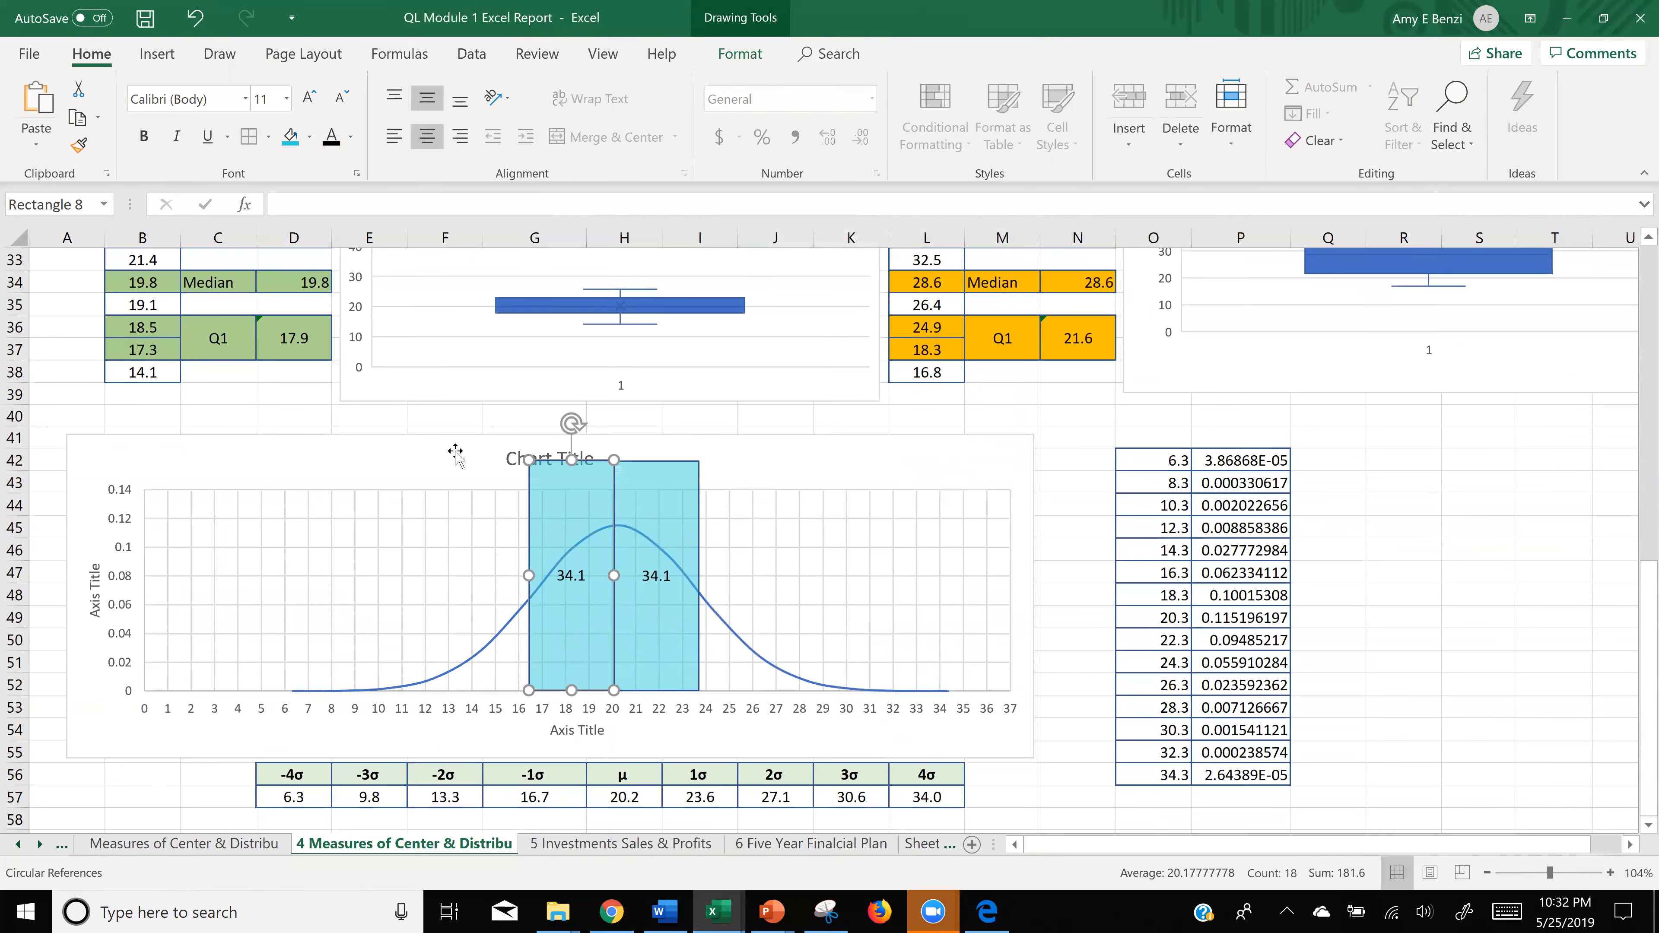
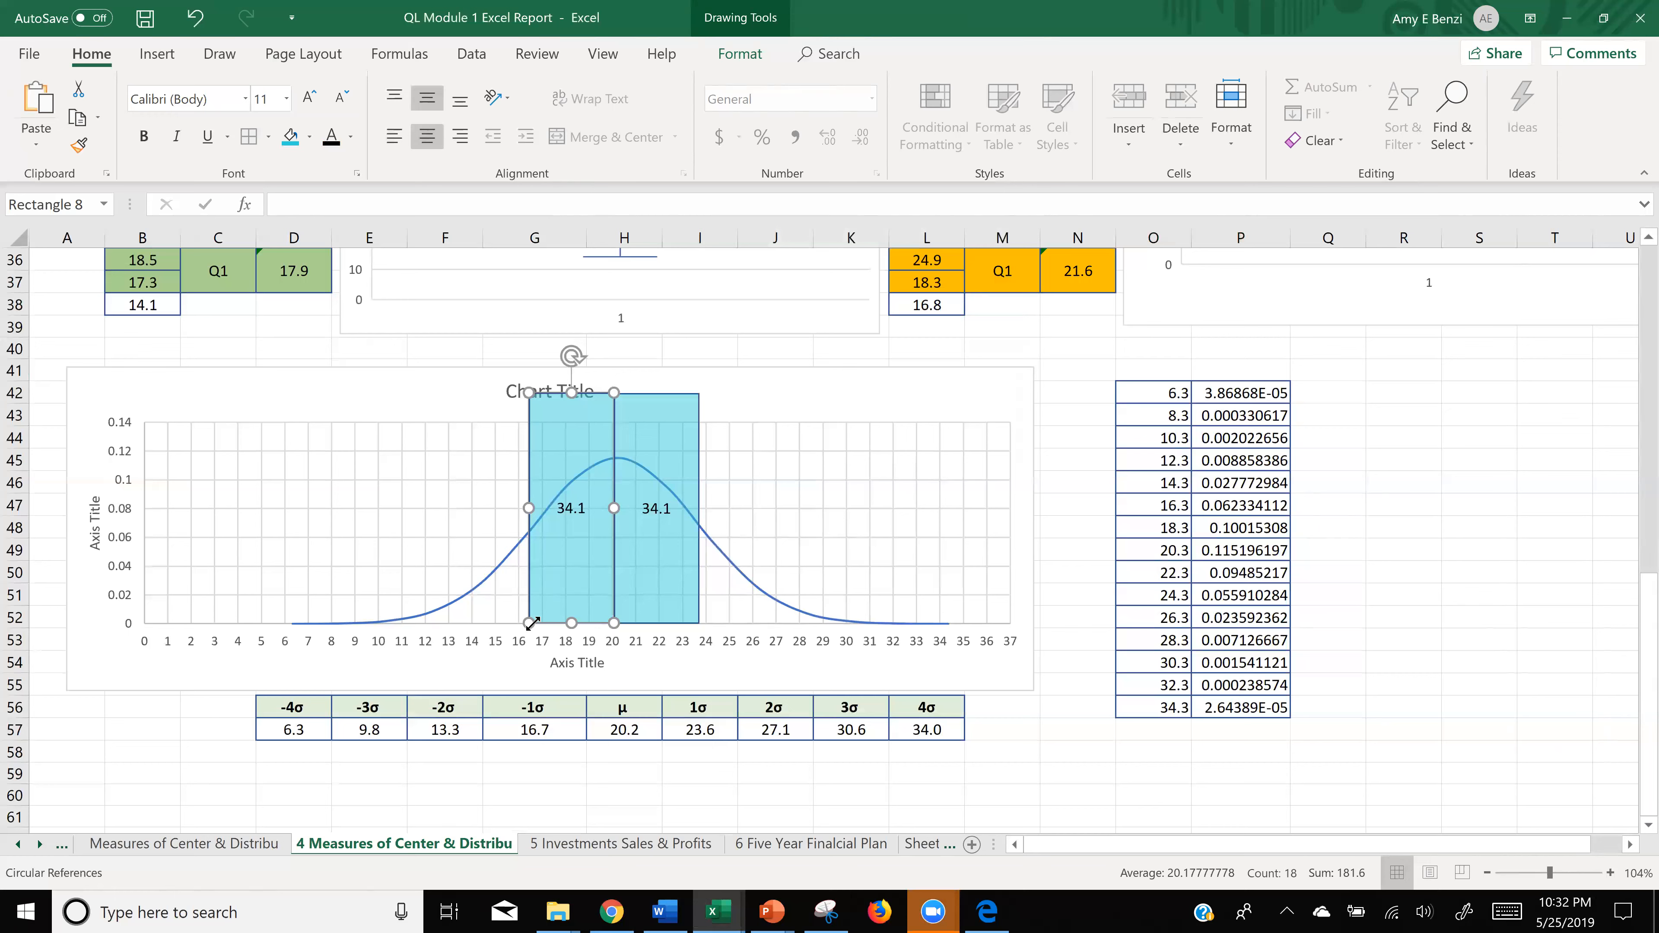
# - Trim the outer edges of the two 34.1 rectangles to align with the -1σ value 16.7 and the 1σ value 23.6
pyautogui.moveTo(534, 623); pyautogui.dragTo(533, 623)
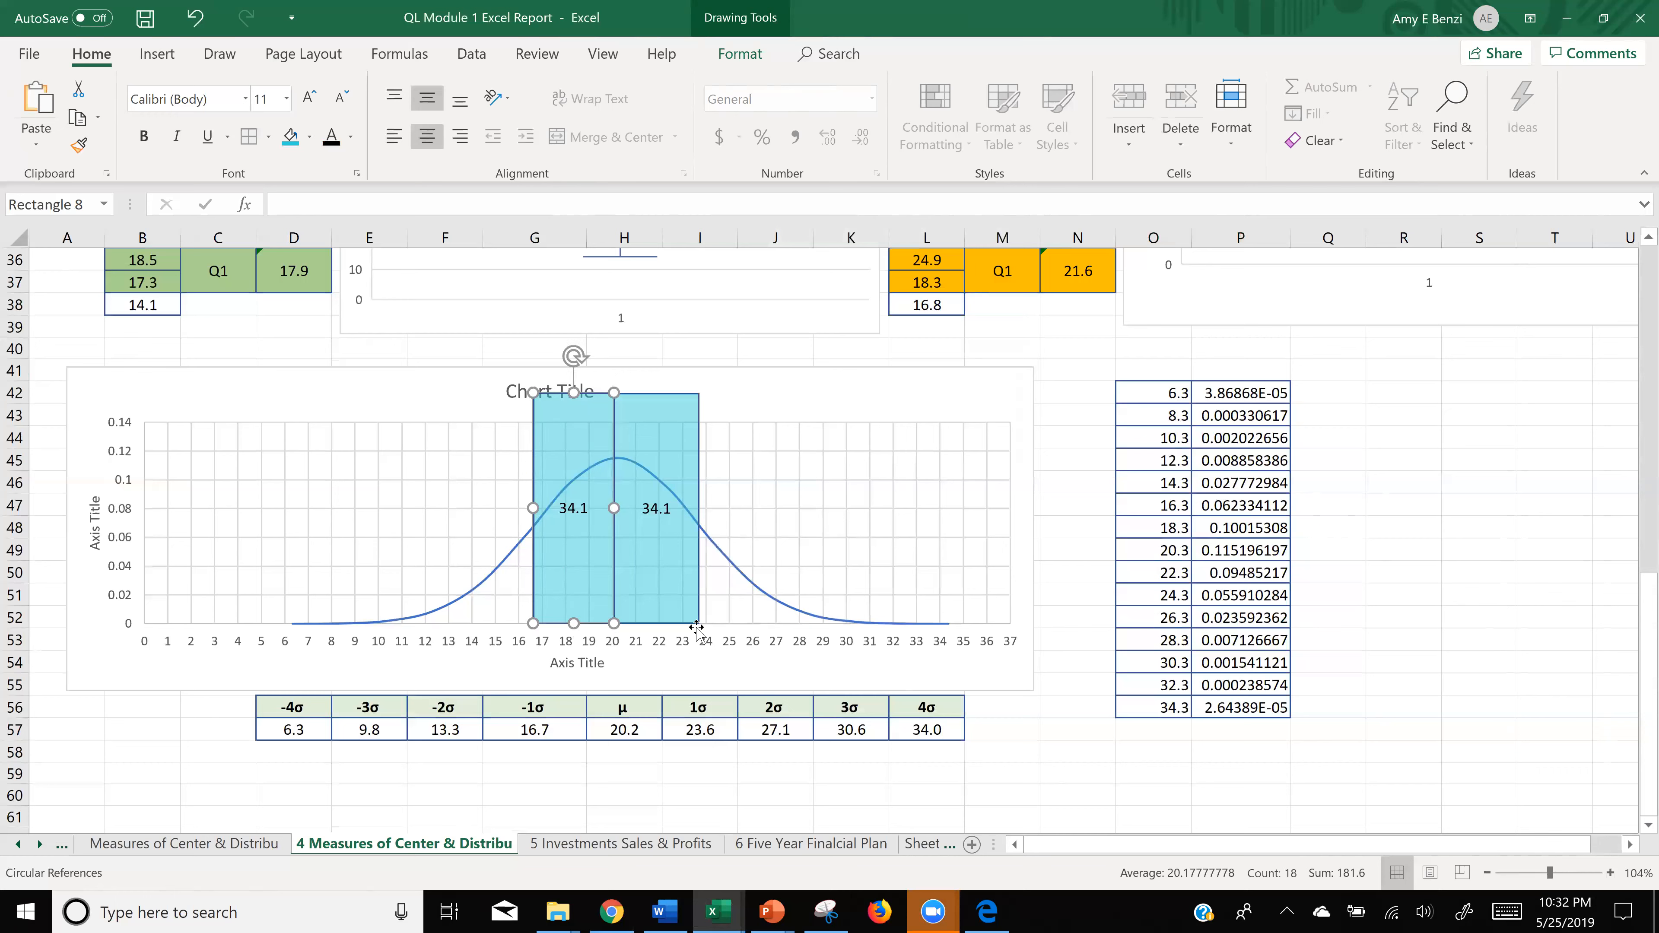
pyautogui.click(698, 623)
pyautogui.moveTo(698, 623); pyautogui.dragTo(697, 625)
pyautogui.click(541, 606)
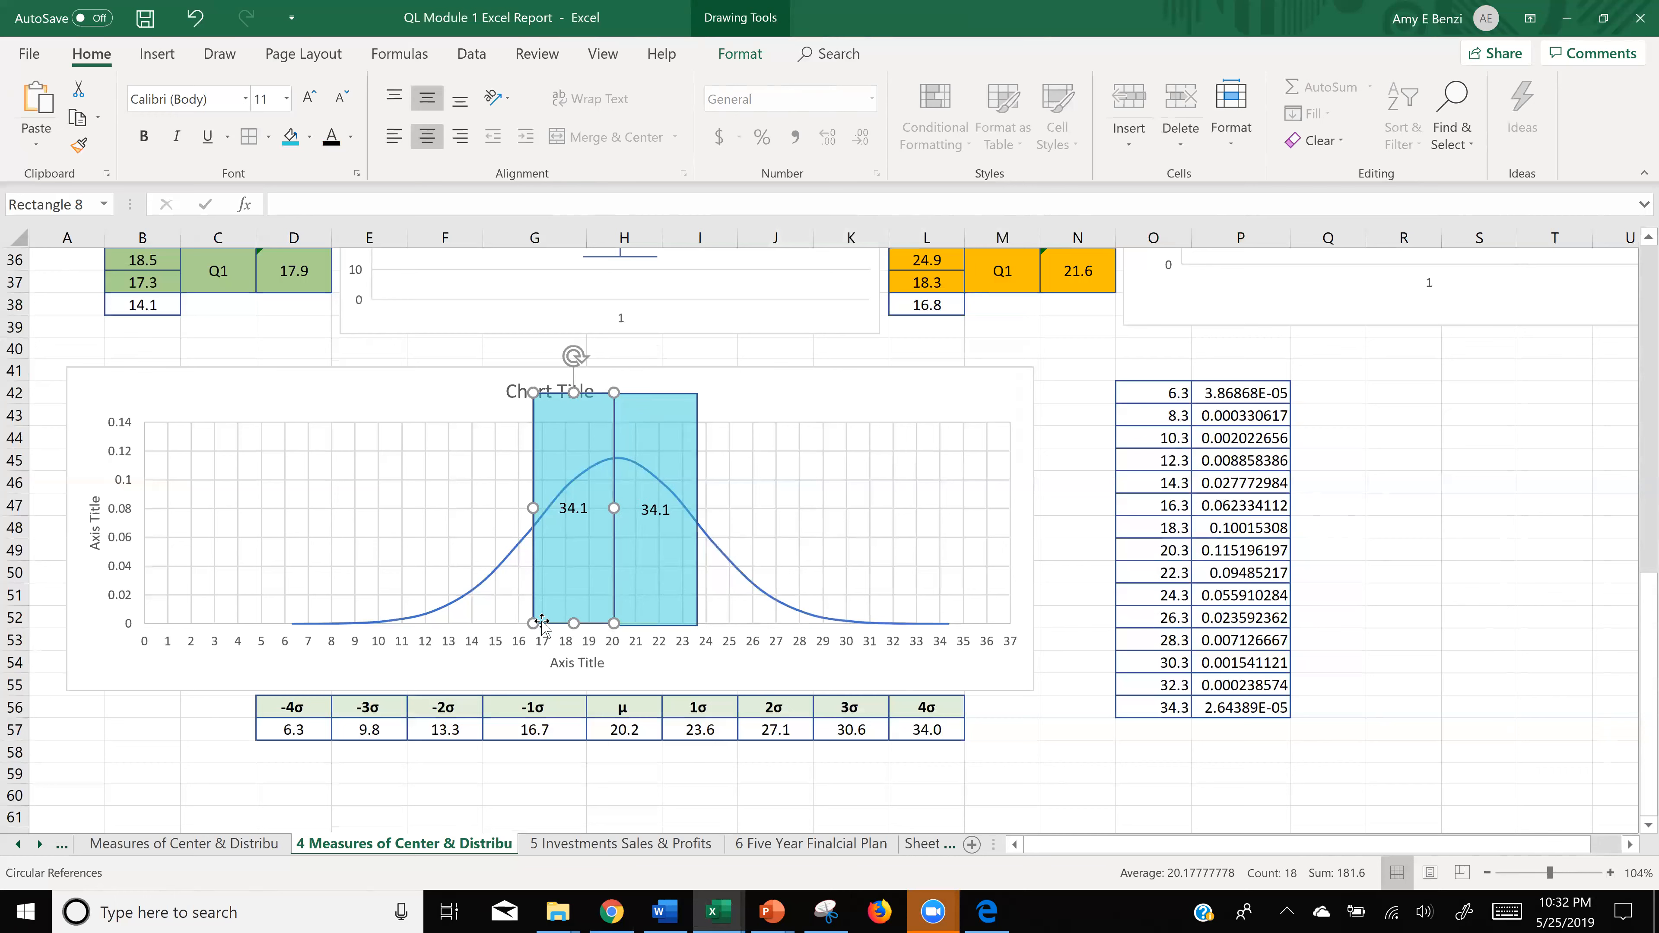
# - Undo the latest edge adjustments of the two 34.1 rectangles
pyautogui.click(698, 621)
pyautogui.moveTo(700, 625); pyautogui.dragTo(701, 625)
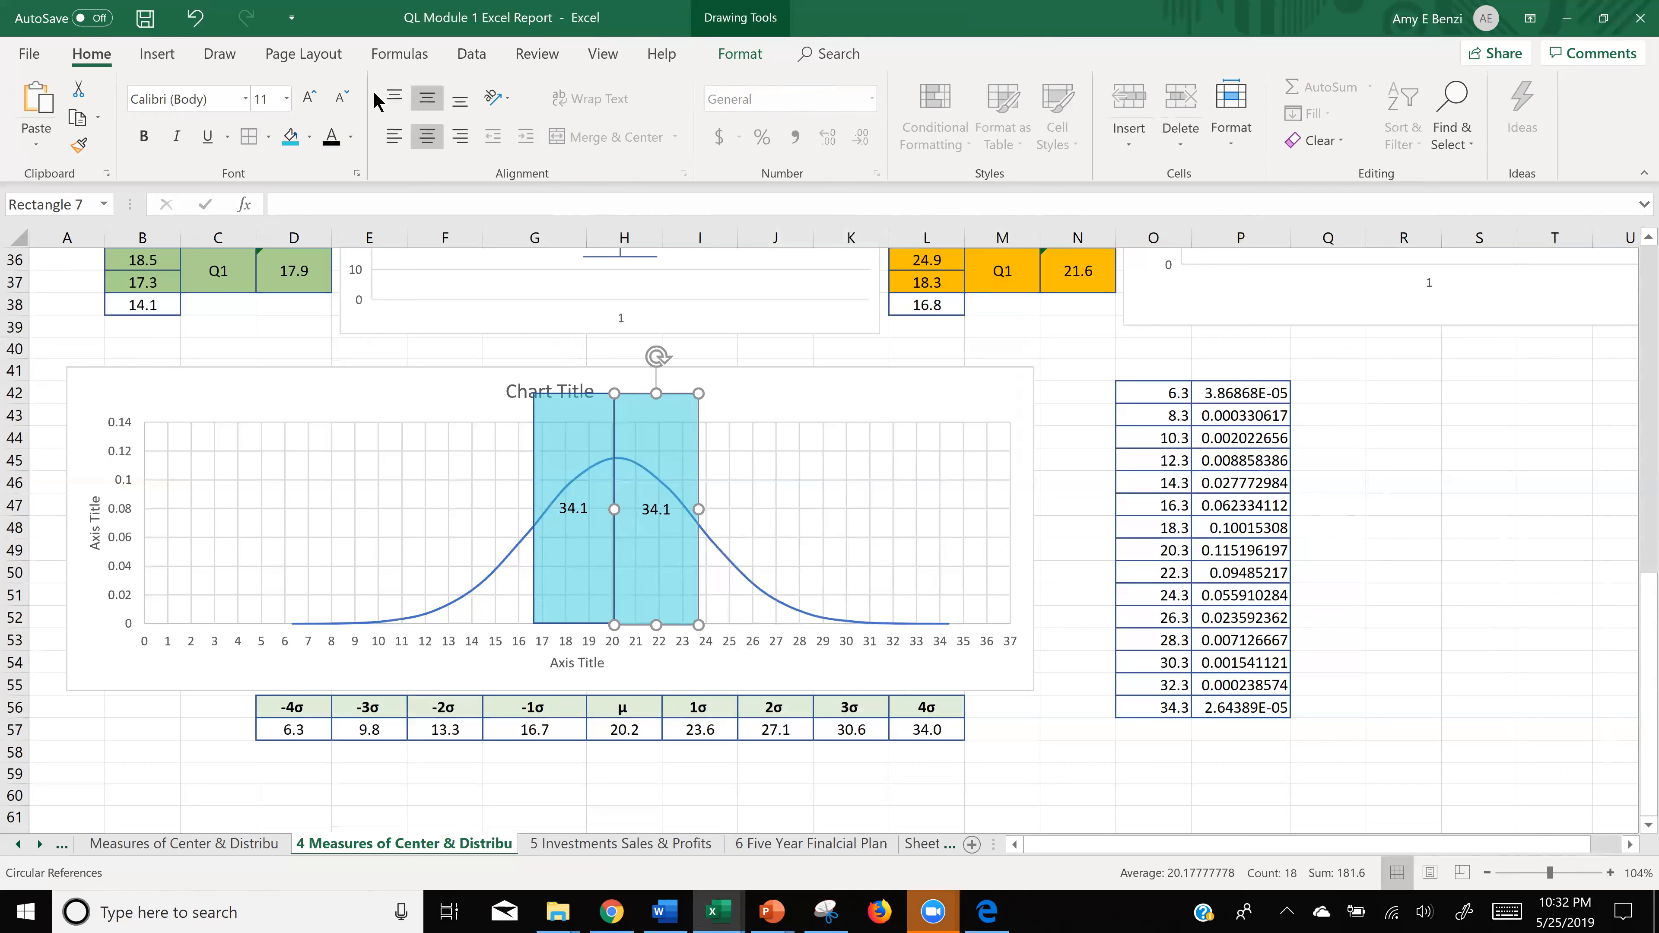
pyautogui.click(197, 20)
pyautogui.click(200, 24)
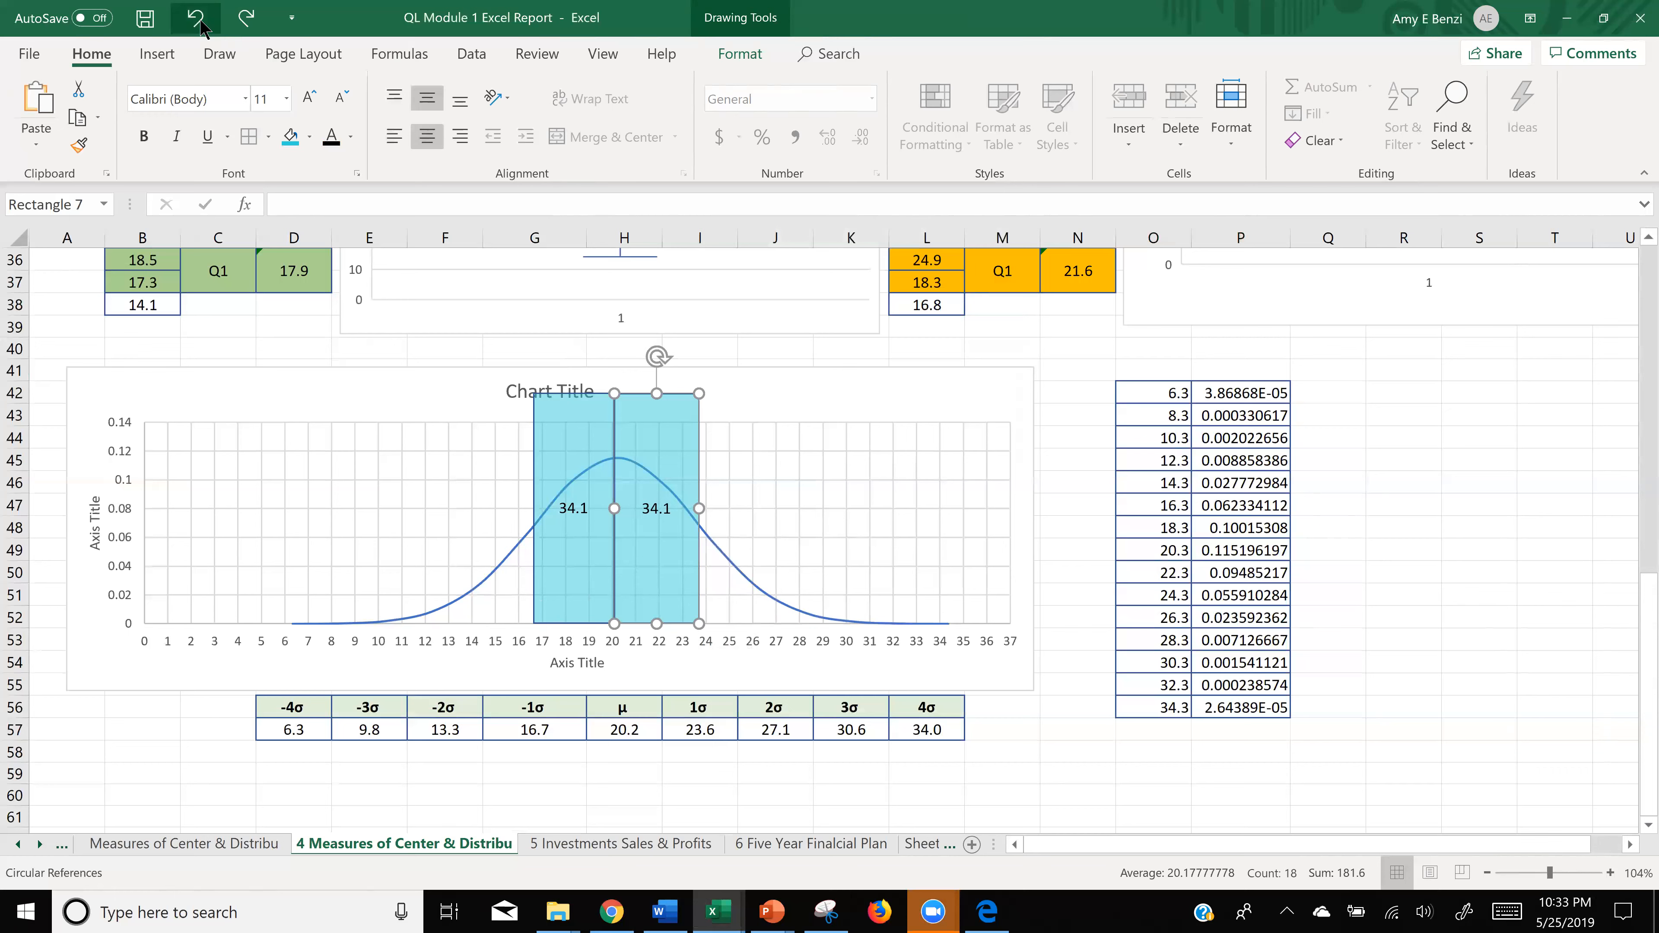
pyautogui.click(200, 25)
pyautogui.click(782, 558)
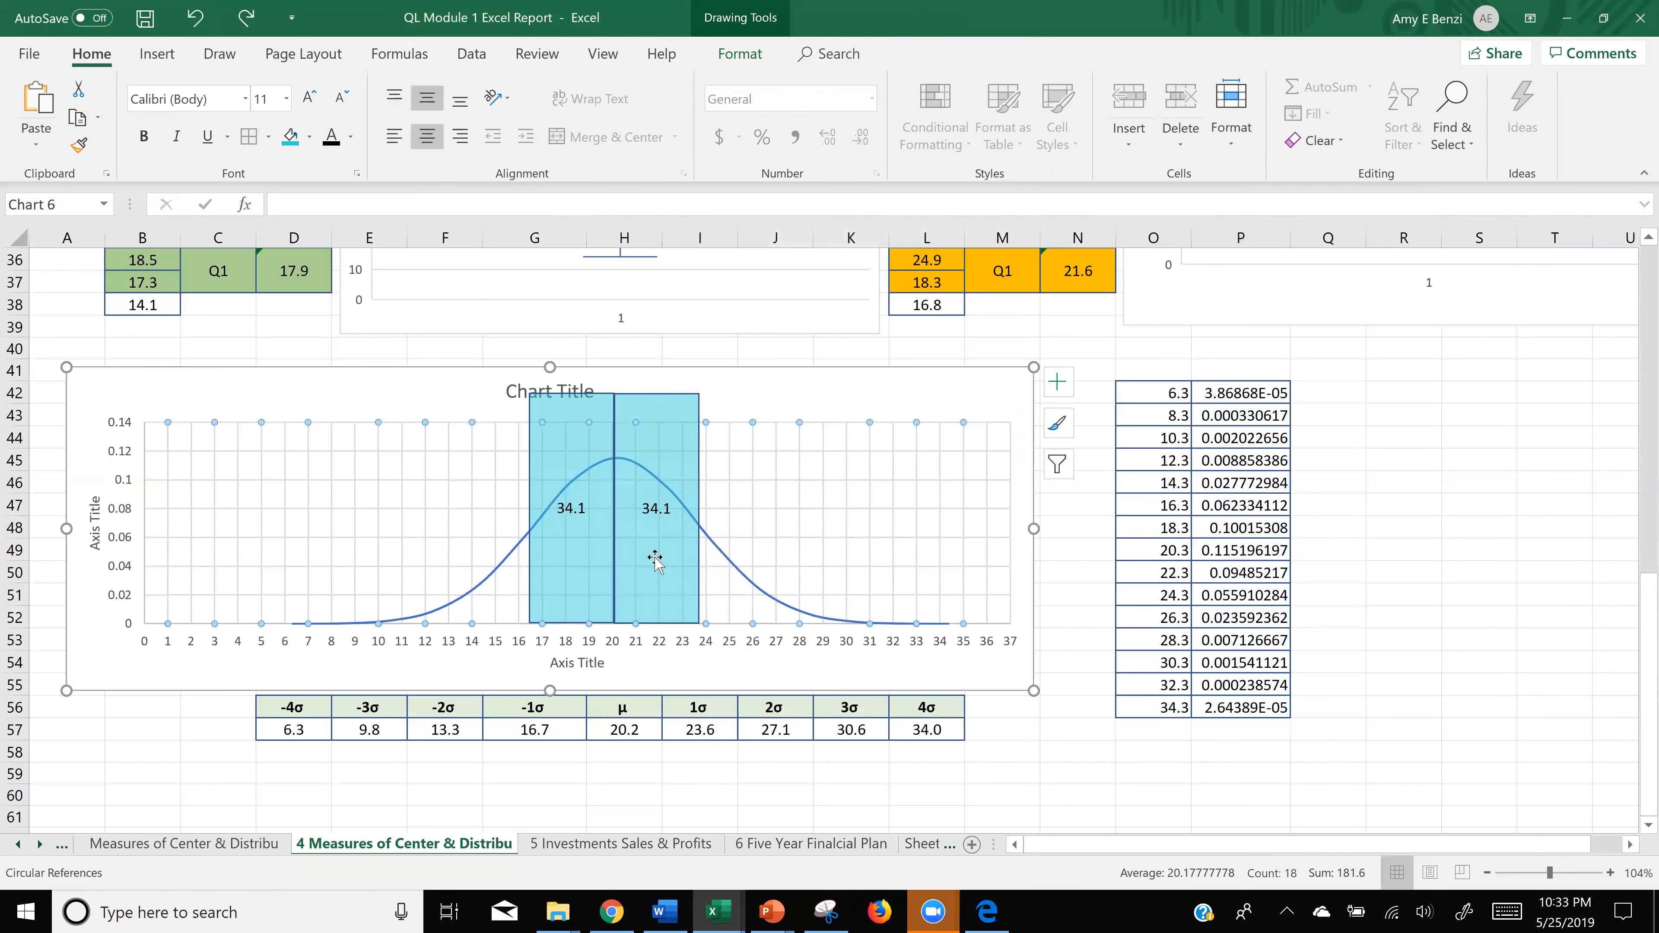
# - Duplicate the μ to 1σ rectangle, place the copy over the 1σ to 2σ interval and fill it with light gold
pyautogui.click(676, 557)
pyautogui.moveTo(676, 557); pyautogui.dragTo(753, 534)
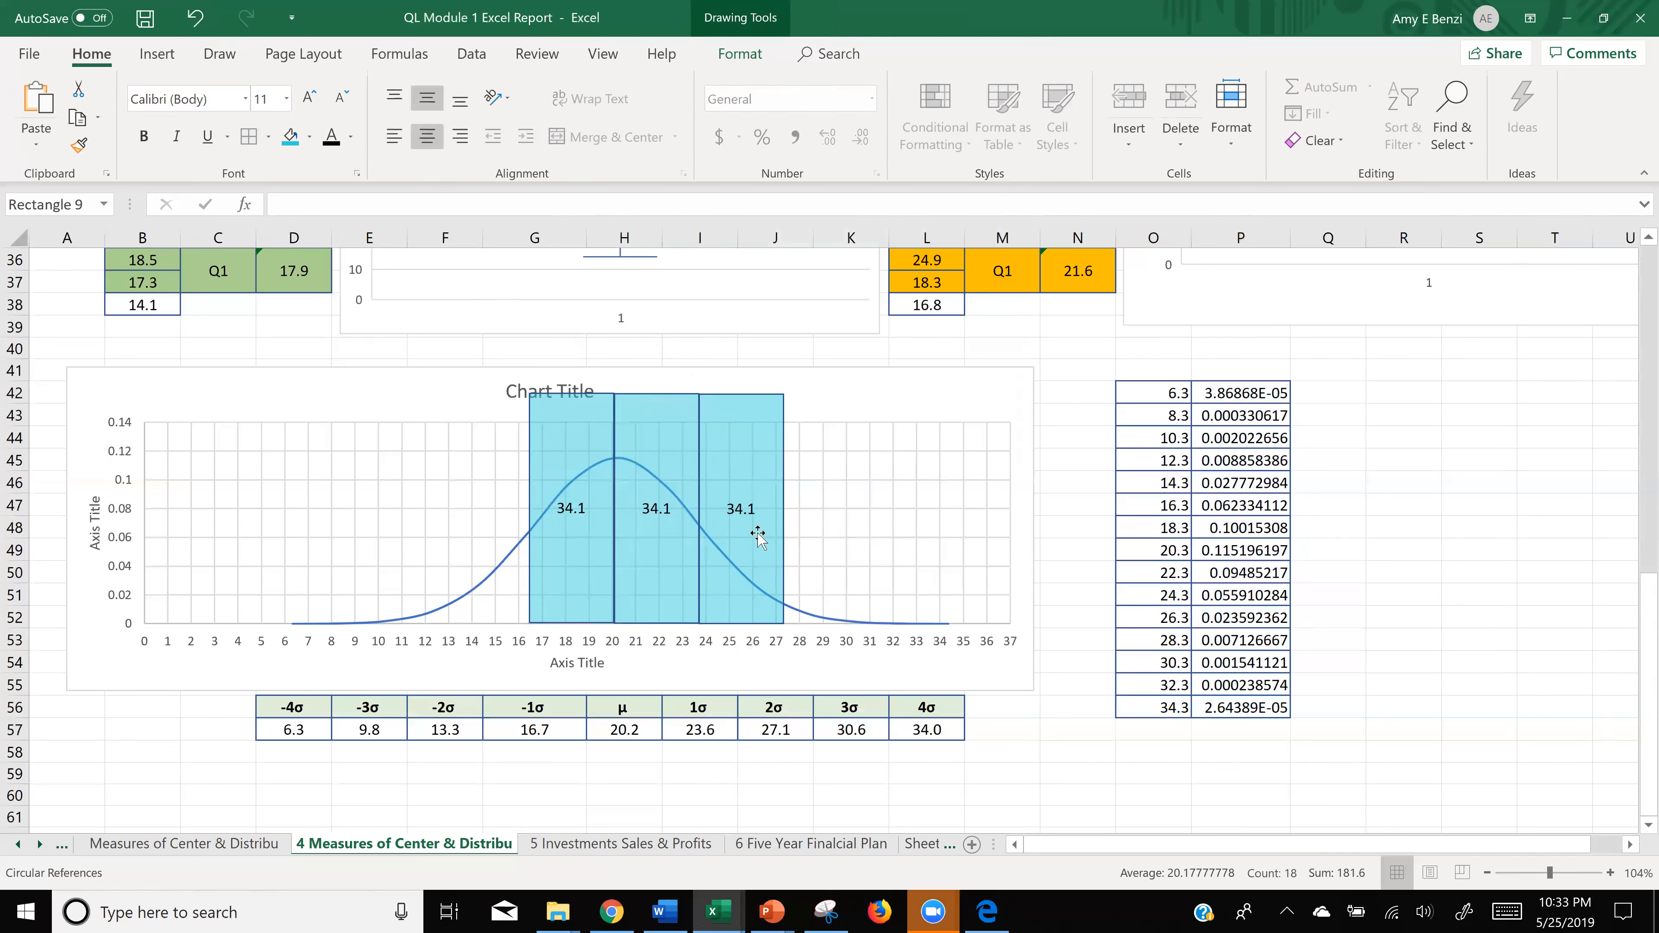
pyautogui.click(310, 138)
pyautogui.click(396, 249)
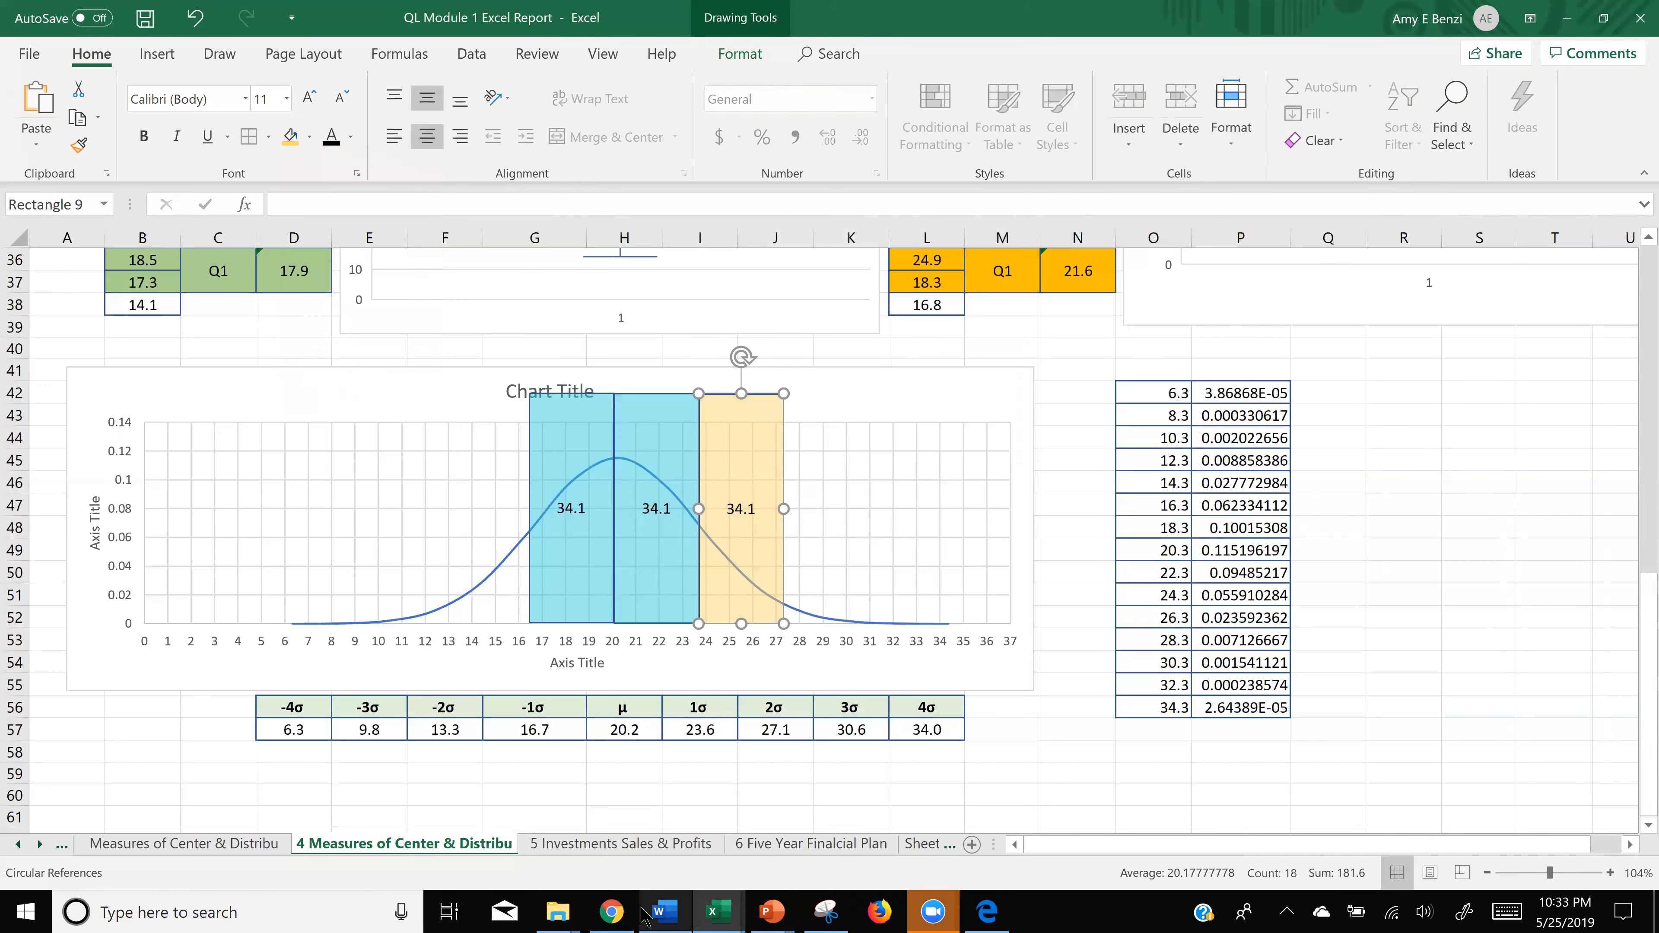
# - Check the 1σ to 2σ percentage on the bell curve page in Chrome and label the gold rectangle 13.6 in Excel
pyautogui.click(612, 912)
pyautogui.click(615, 915)
pyautogui.moveTo(742, 509); pyautogui.dragTo(709, 510)
pyautogui.write('13')
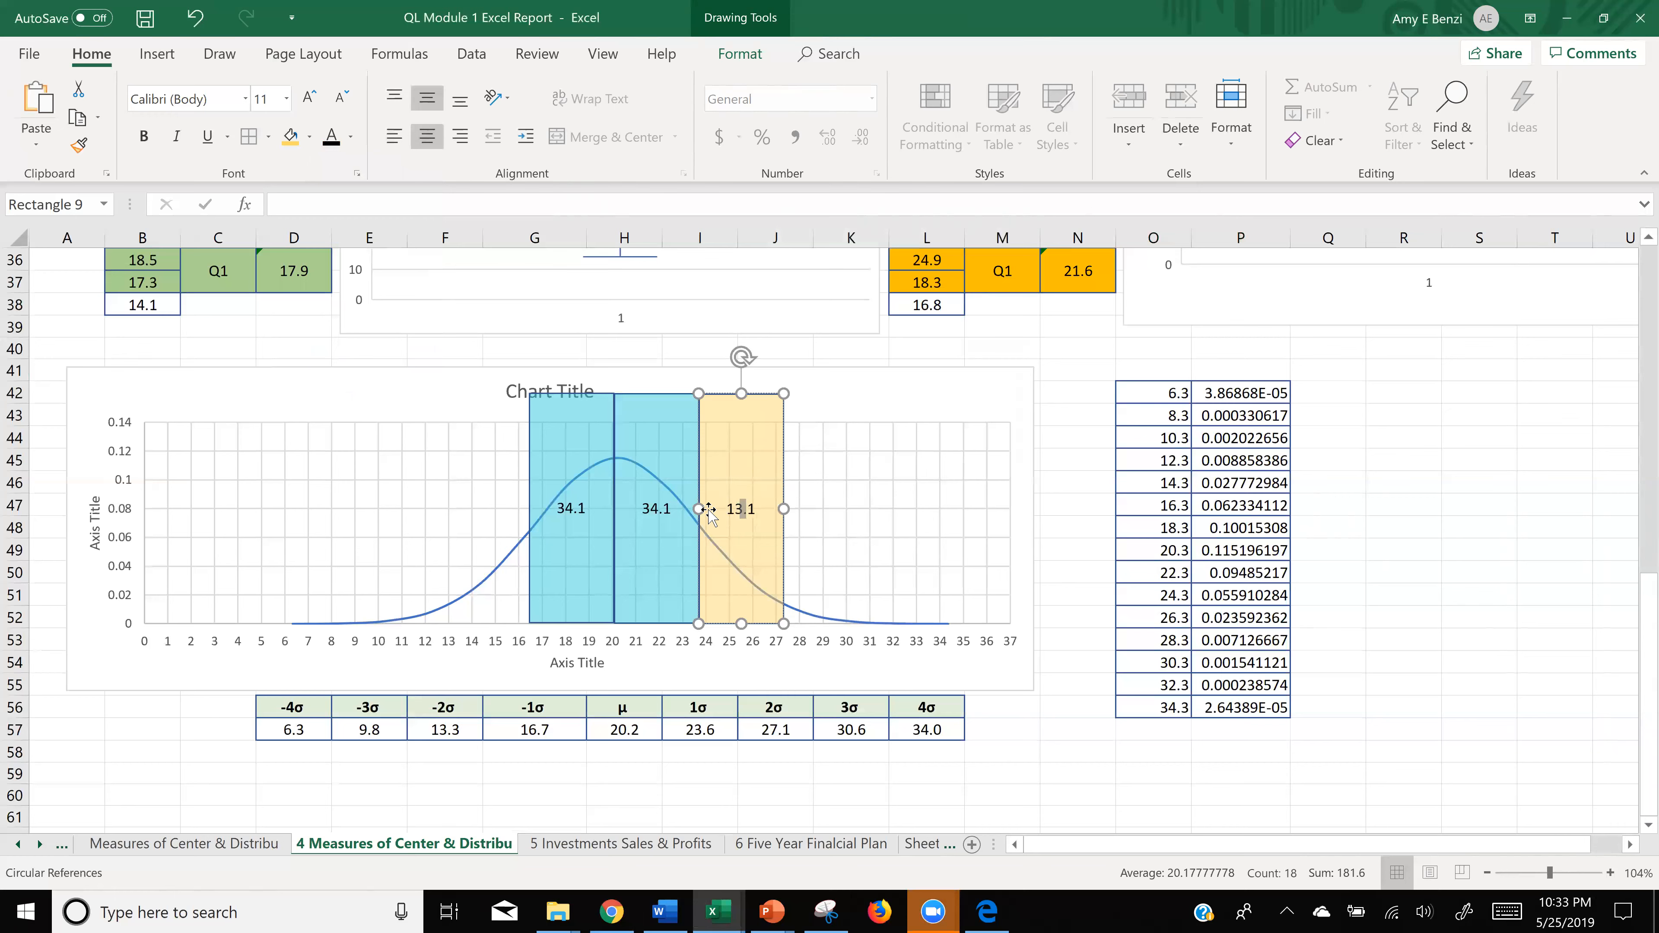
pyautogui.press('BackSpace')
pyautogui.write('6')
# - Copy the 13.6 rectangle over the -2σ to -1σ interval and nudge the chart slightly to line it up with the rectangles
pyautogui.click(719, 396)
pyautogui.moveTo(719, 395); pyautogui.dragTo(463, 433)
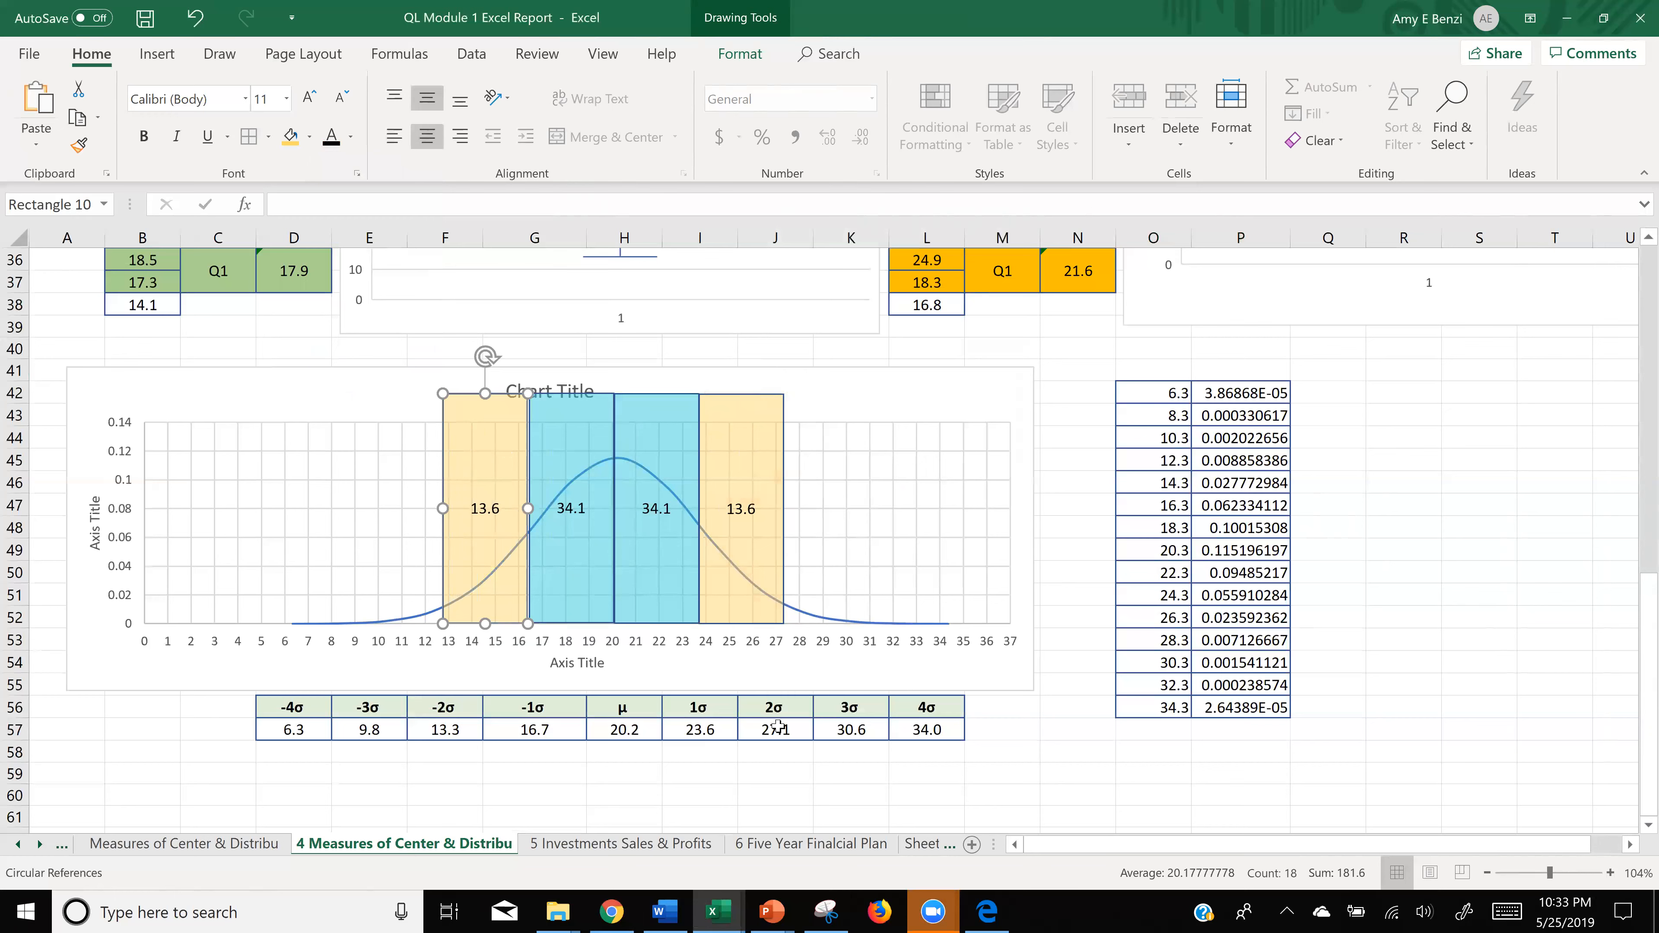
pyautogui.click(848, 407)
pyautogui.moveTo(848, 408)
pyautogui.mouseDown()
pyautogui.moveTo(862, 409)
pyautogui.moveTo(845, 408)
pyautogui.mouseUp()
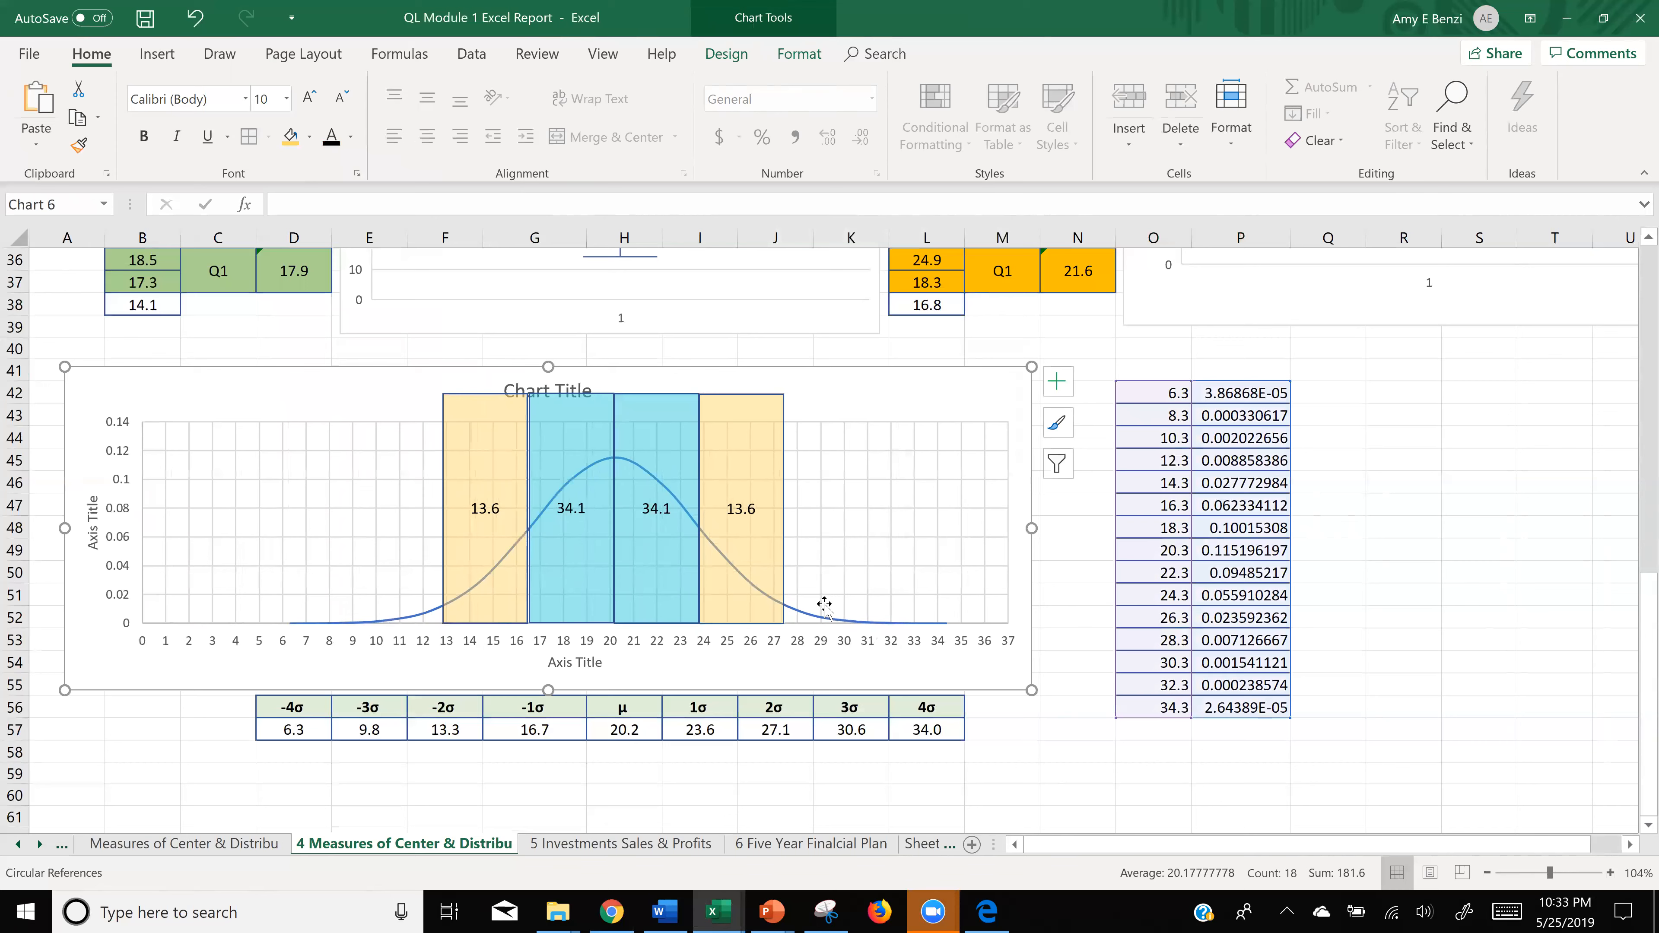
# - Duplicate the 1σ to 2σ rectangle over the 2σ to 3σ interval and fill the copy with pink, RGB 230, 128, 230
pyautogui.click(742, 465)
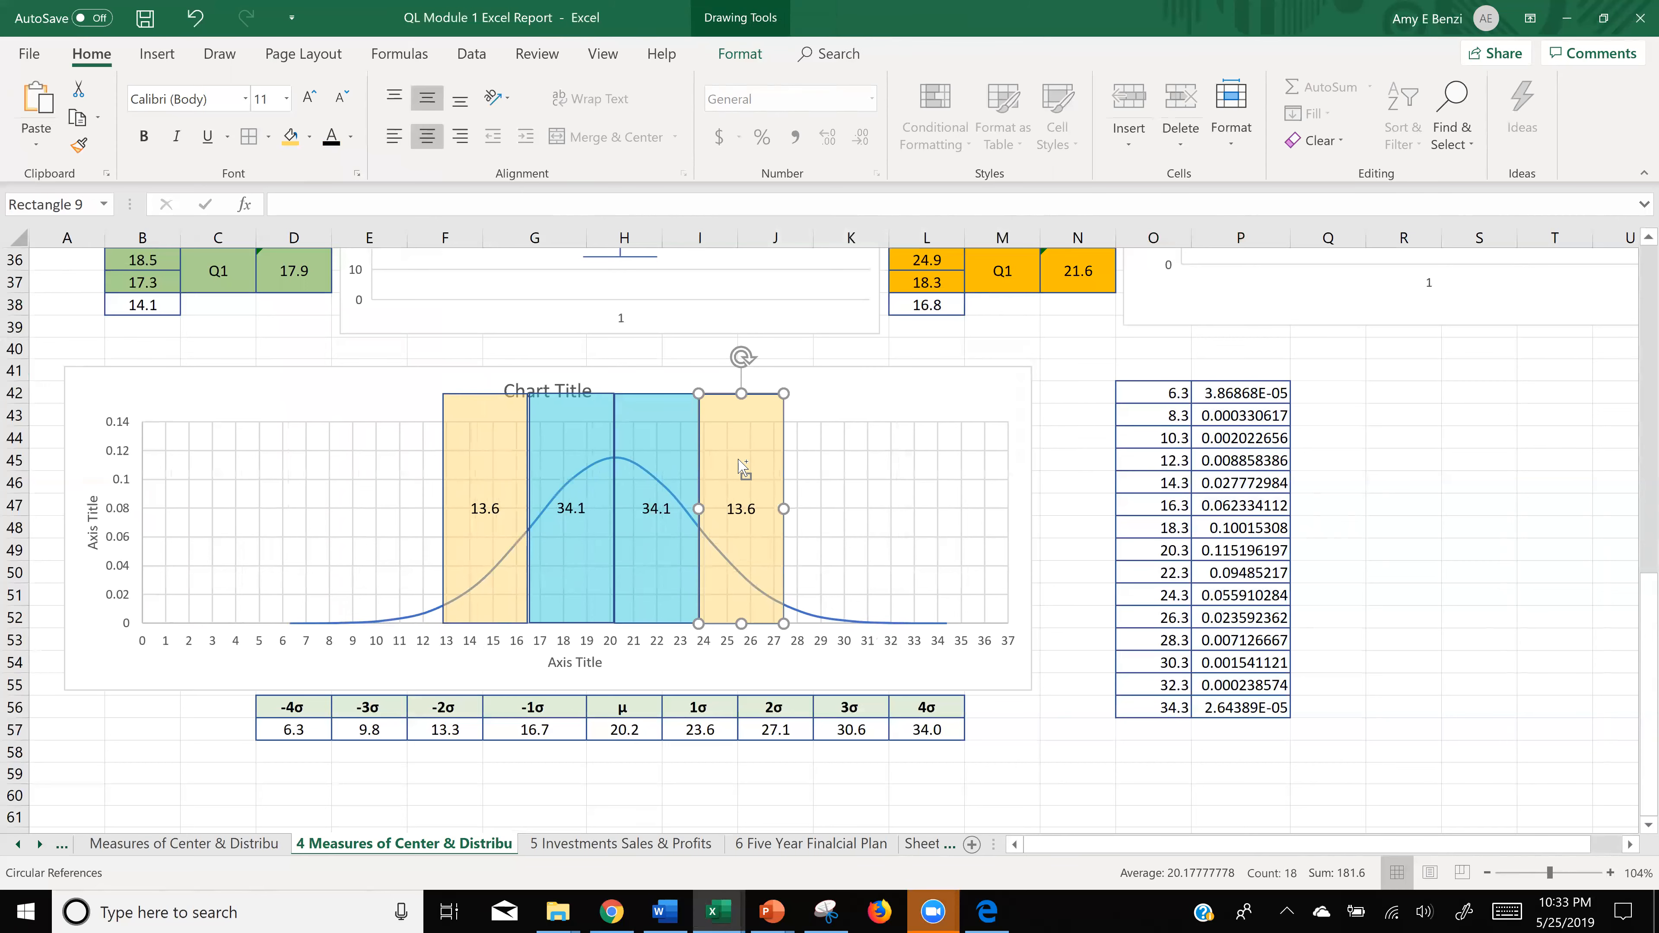
pyautogui.hotkey('ctrl', 'd')
pyautogui.moveTo(739, 459); pyautogui.dragTo(804, 451)
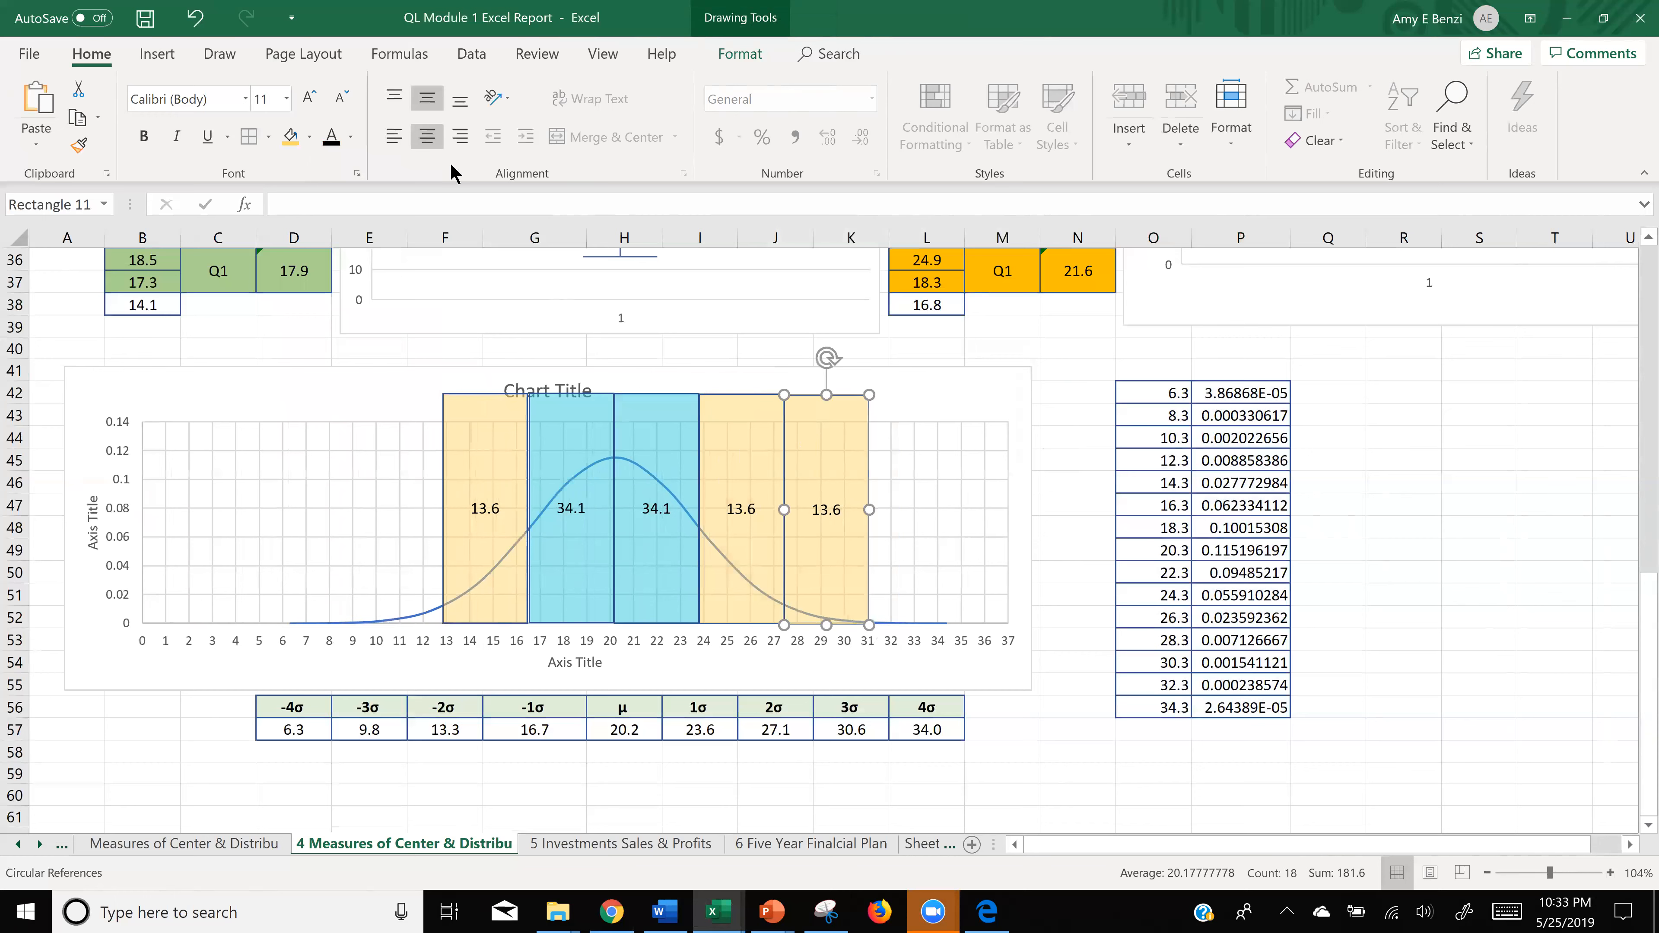
pyautogui.click(309, 137)
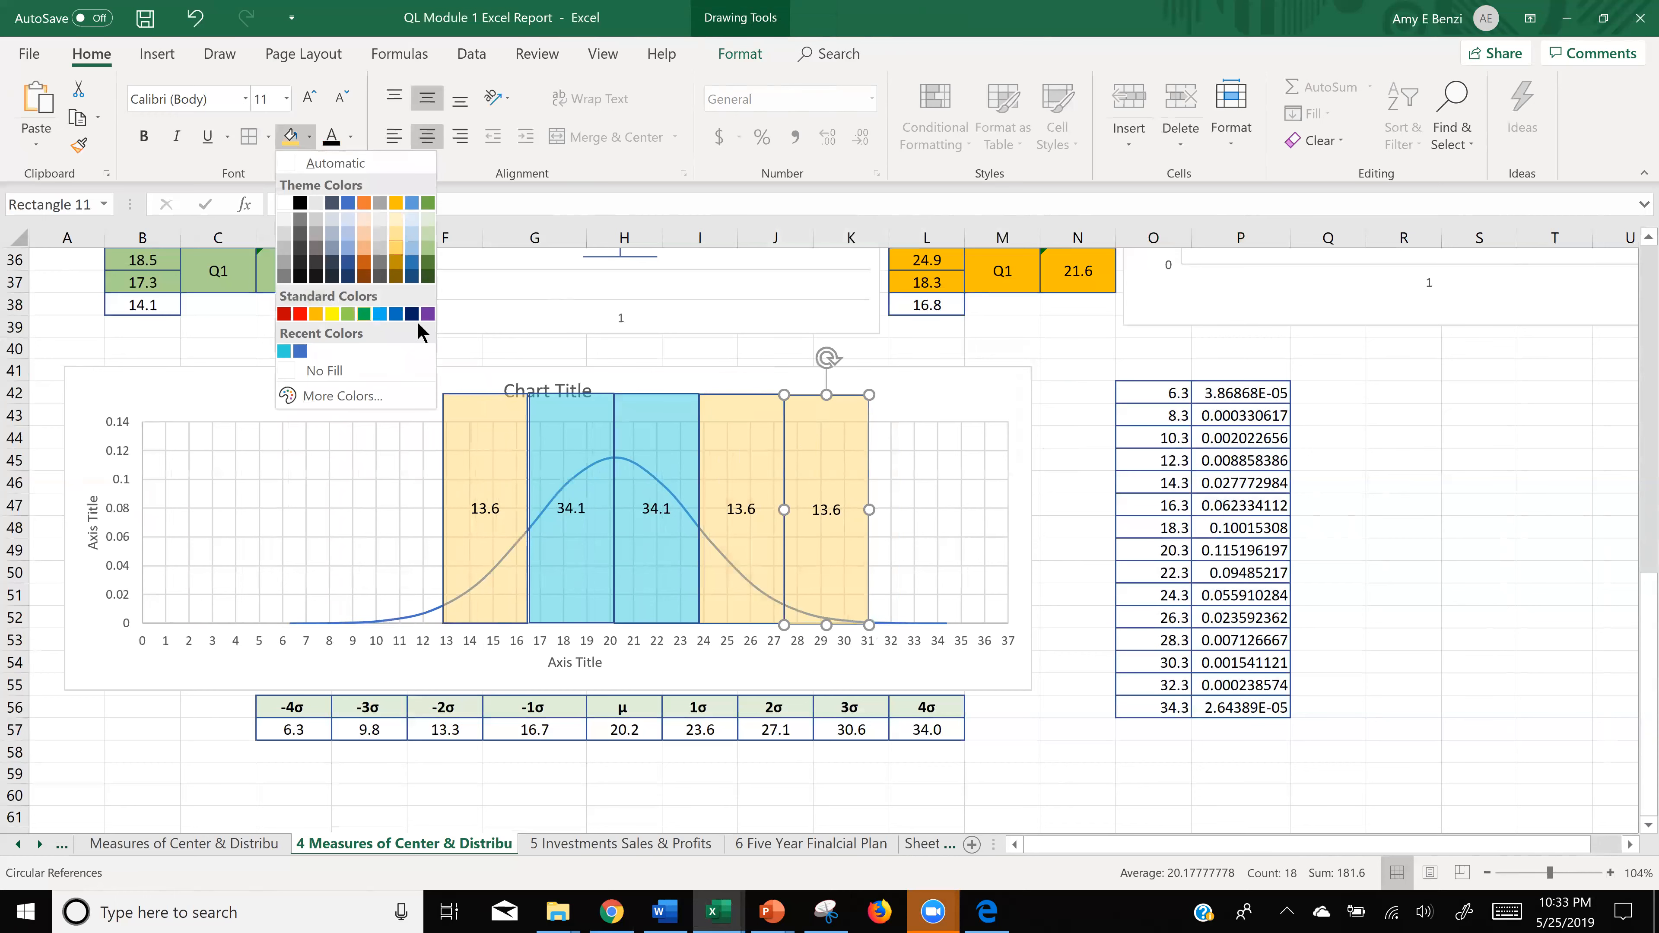
pyautogui.click(317, 397)
pyautogui.click(869, 336)
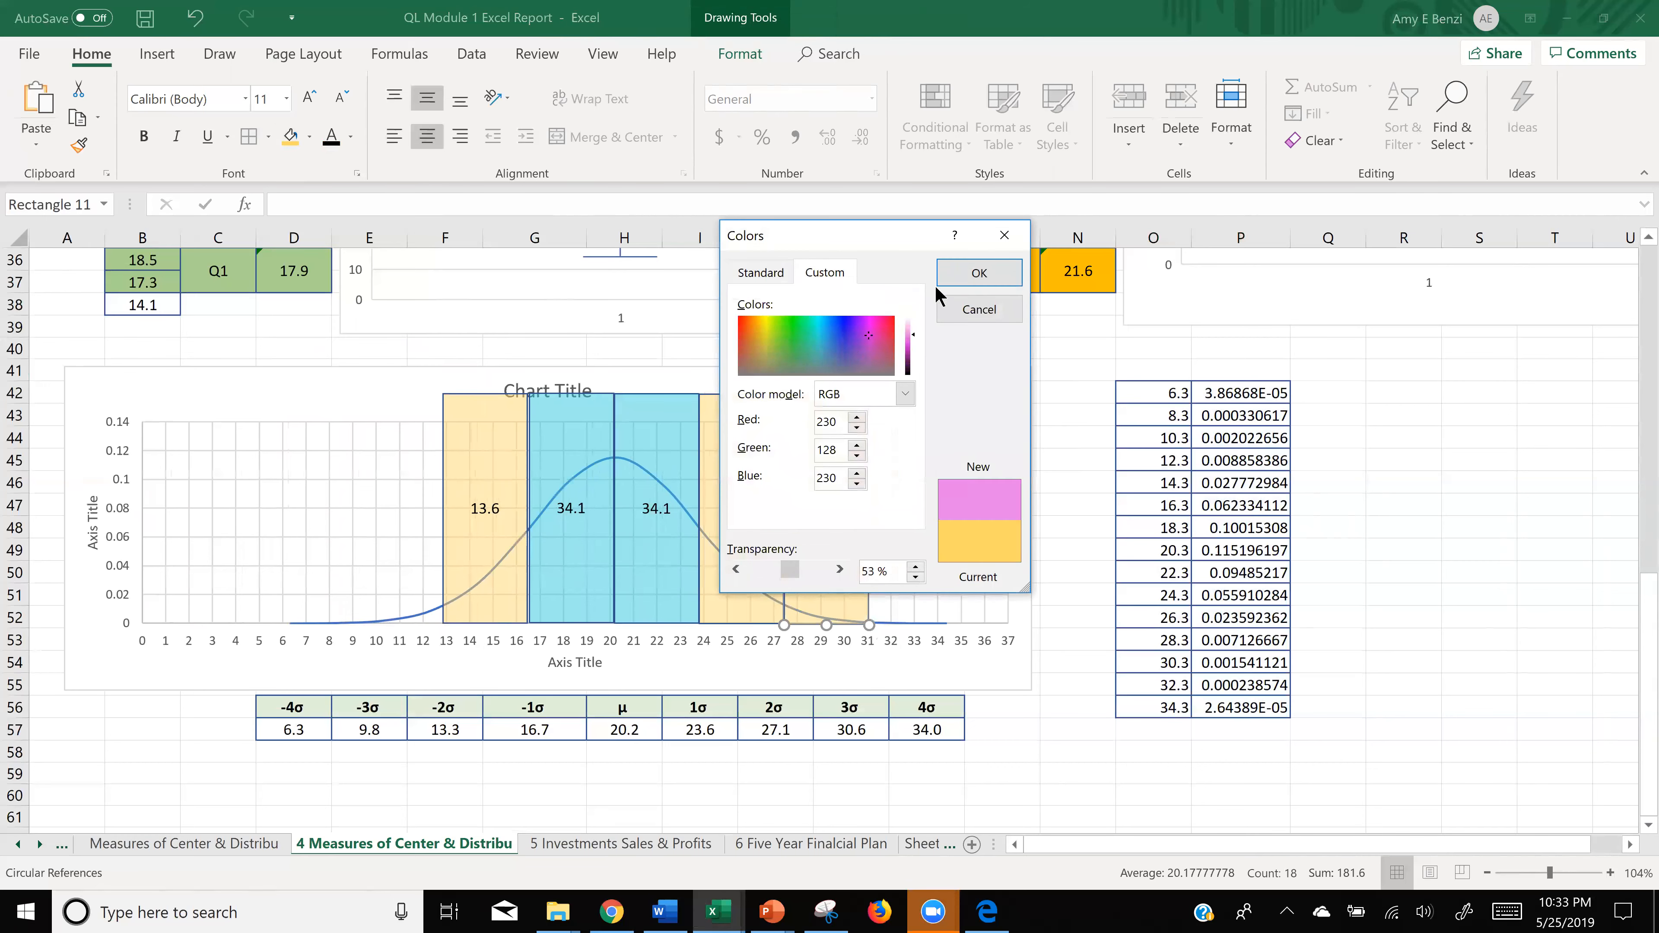
pyautogui.click(974, 273)
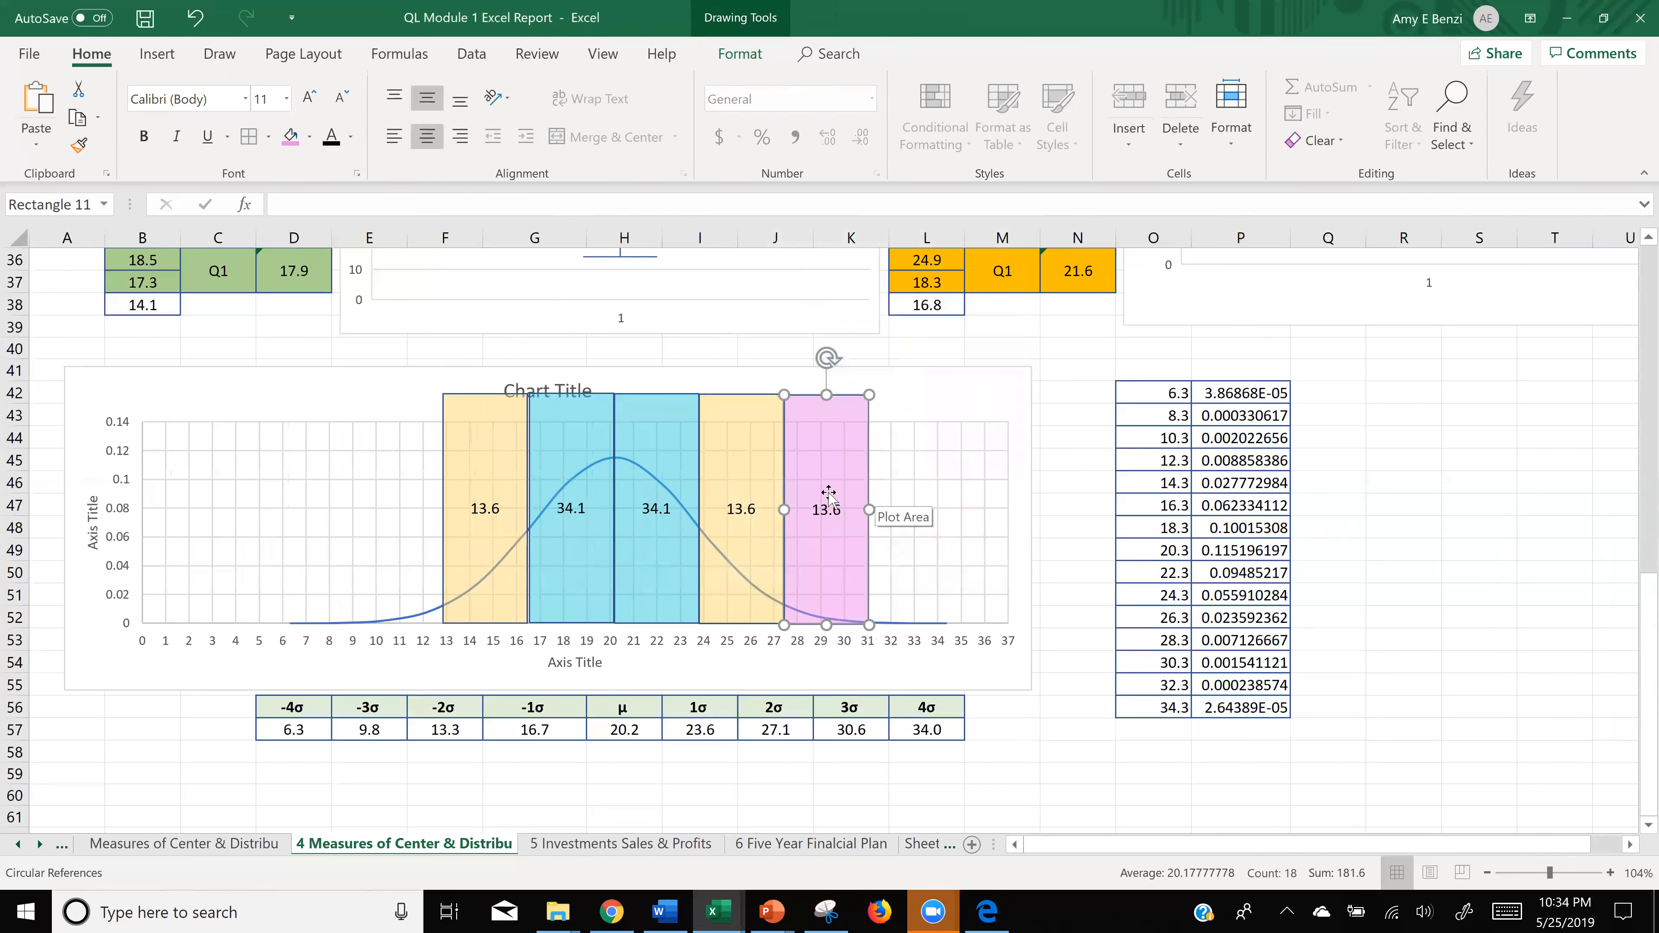
# - Label the pink rectangle 2.1 after checking the bell curve page in Chrome, and copy it over the -3σ to -2σ interval
pyautogui.click(622, 914)
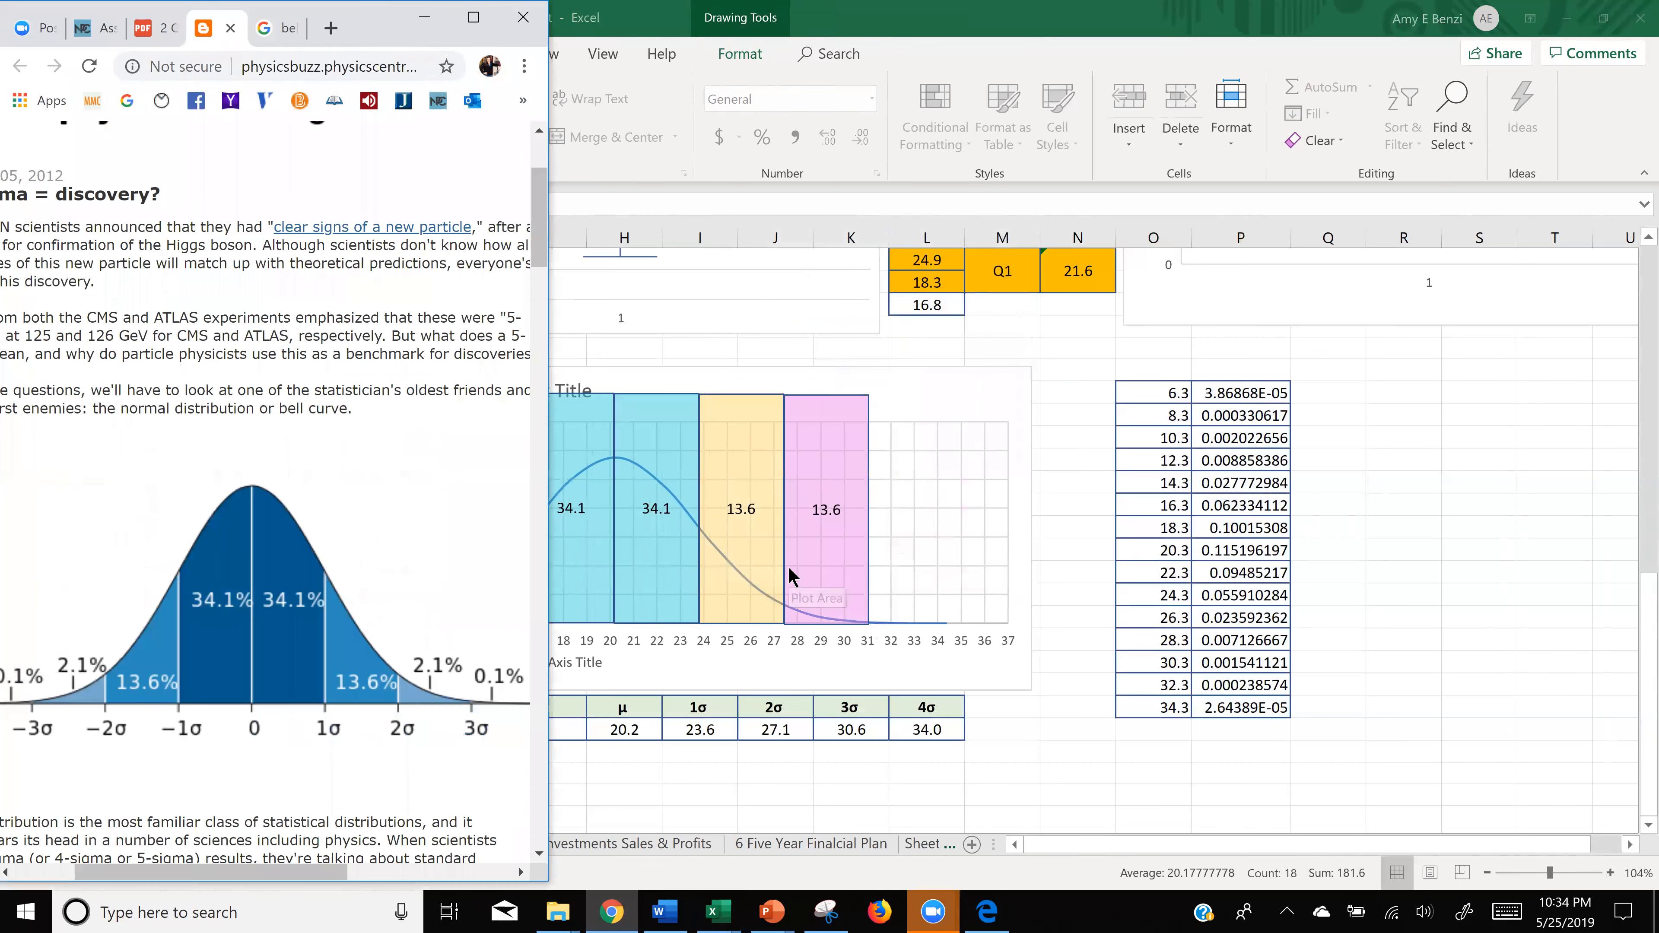
pyautogui.click(820, 520)
pyautogui.moveTo(837, 511); pyautogui.dragTo(808, 513)
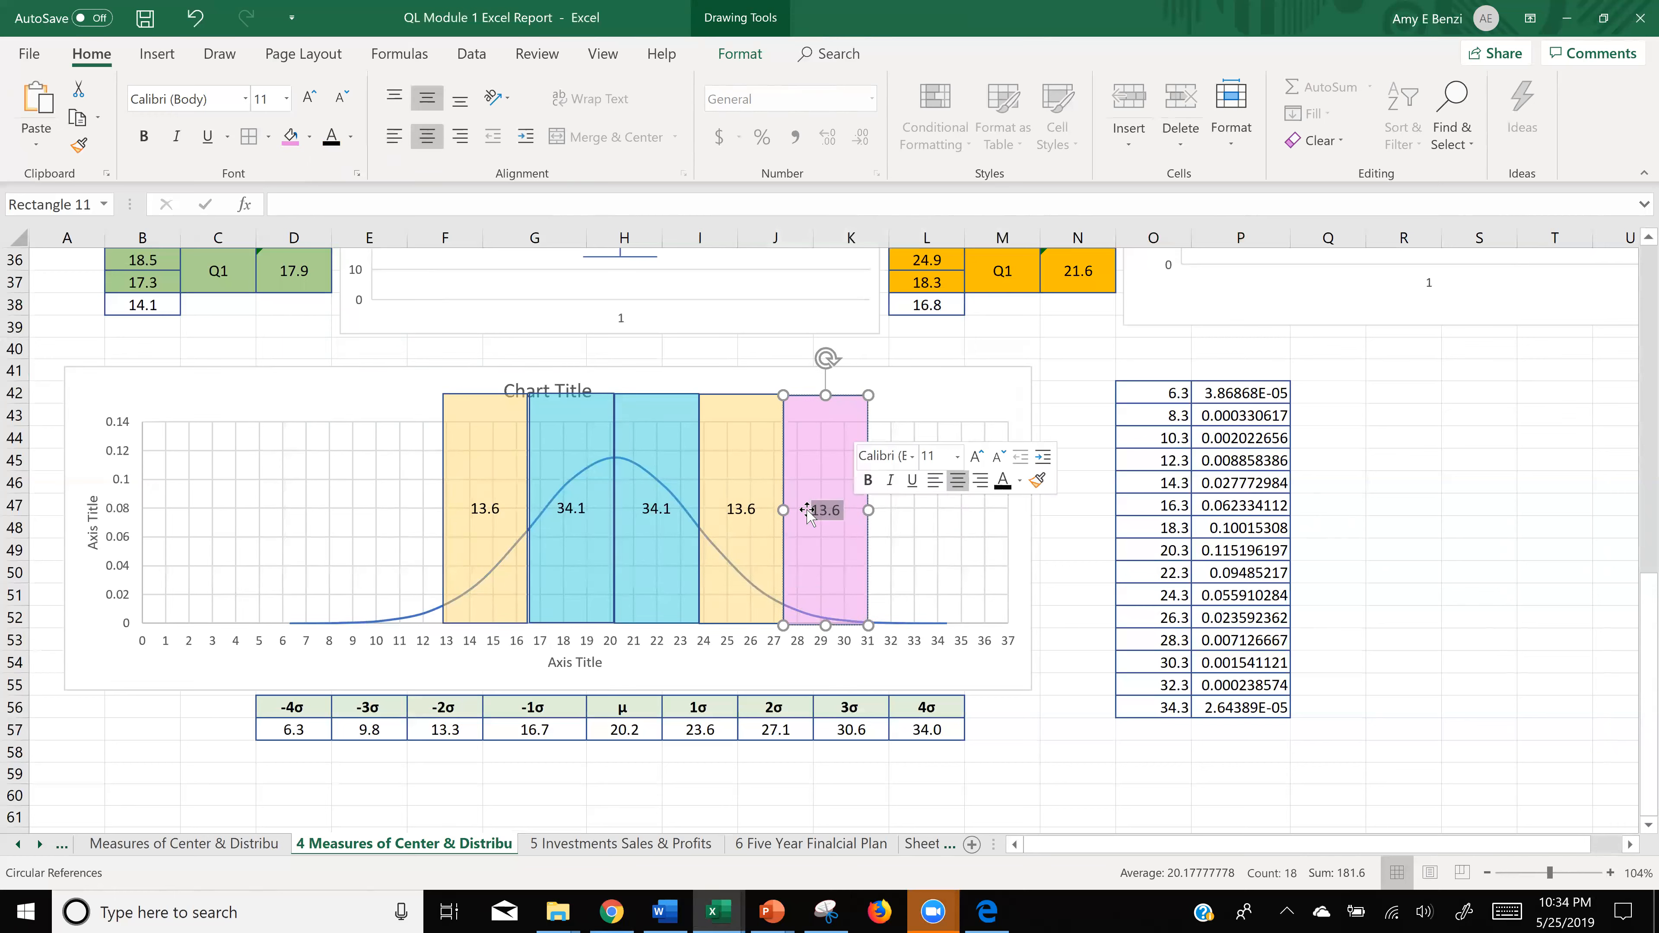
pyautogui.write('2.1')
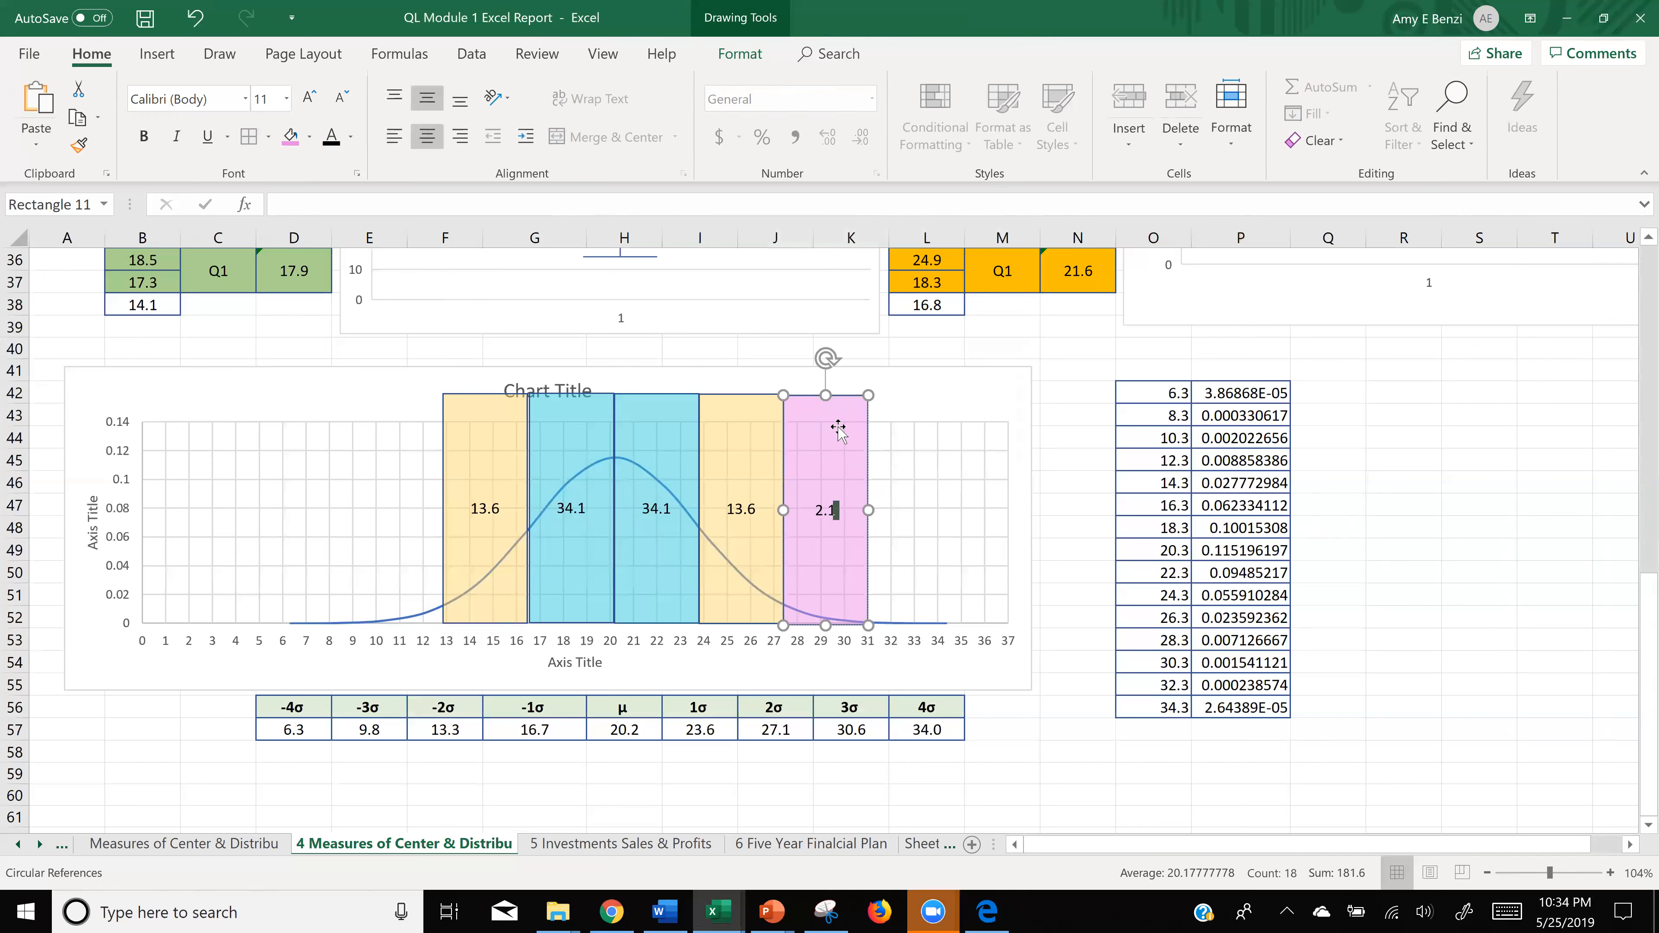
pyautogui.moveTo(841, 431); pyautogui.dragTo(391, 414)
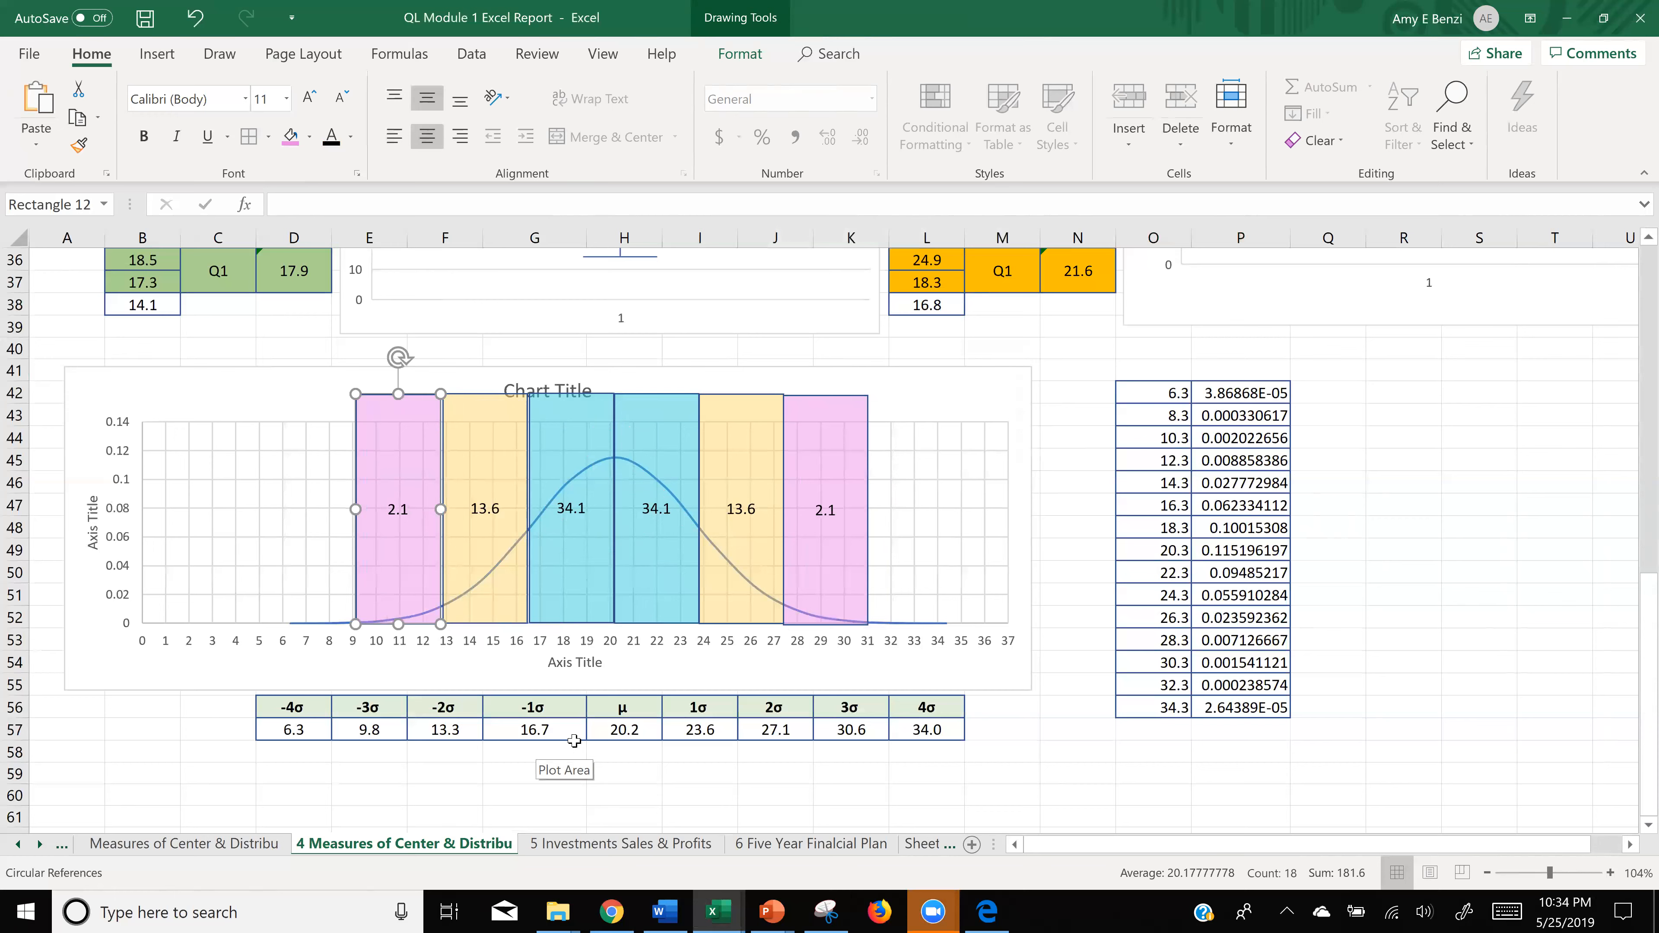
# - Fill the -1σ, μ and 1σ value cells of the sigma table with the recently used turquoise
pyautogui.moveTo(536, 730)
pyautogui.mouseDown()
pyautogui.moveTo(719, 731)
pyautogui.moveTo(522, 731)
pyautogui.moveTo(697, 731)
pyautogui.mouseUp()
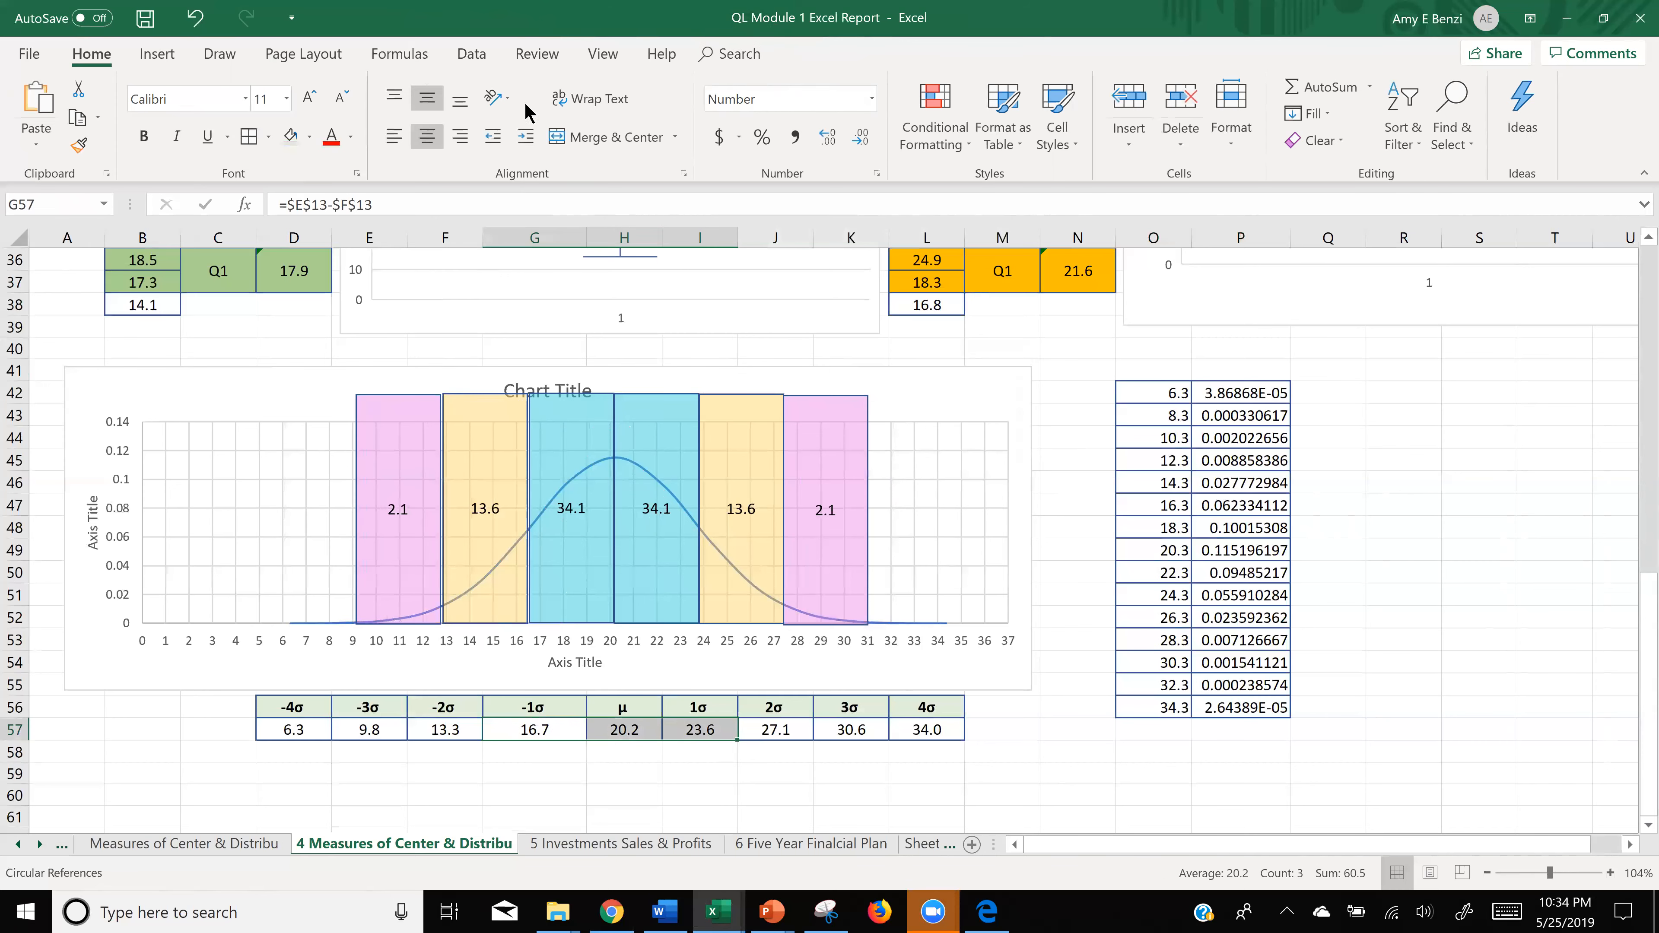
pyautogui.click(310, 136)
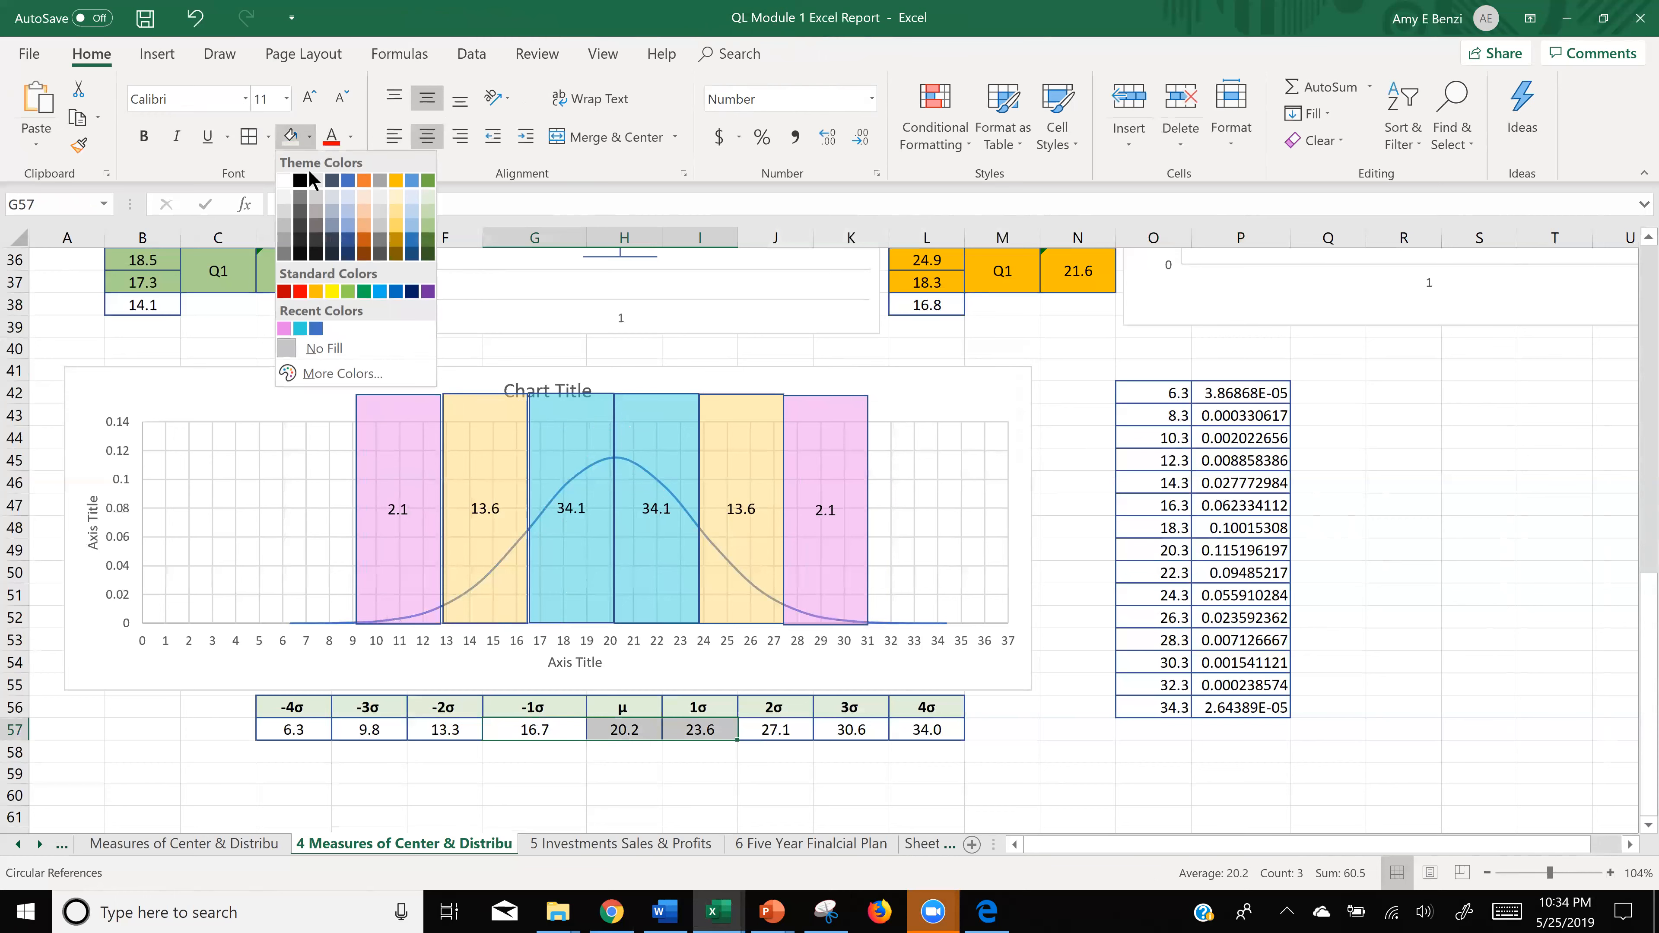
pyautogui.click(300, 328)
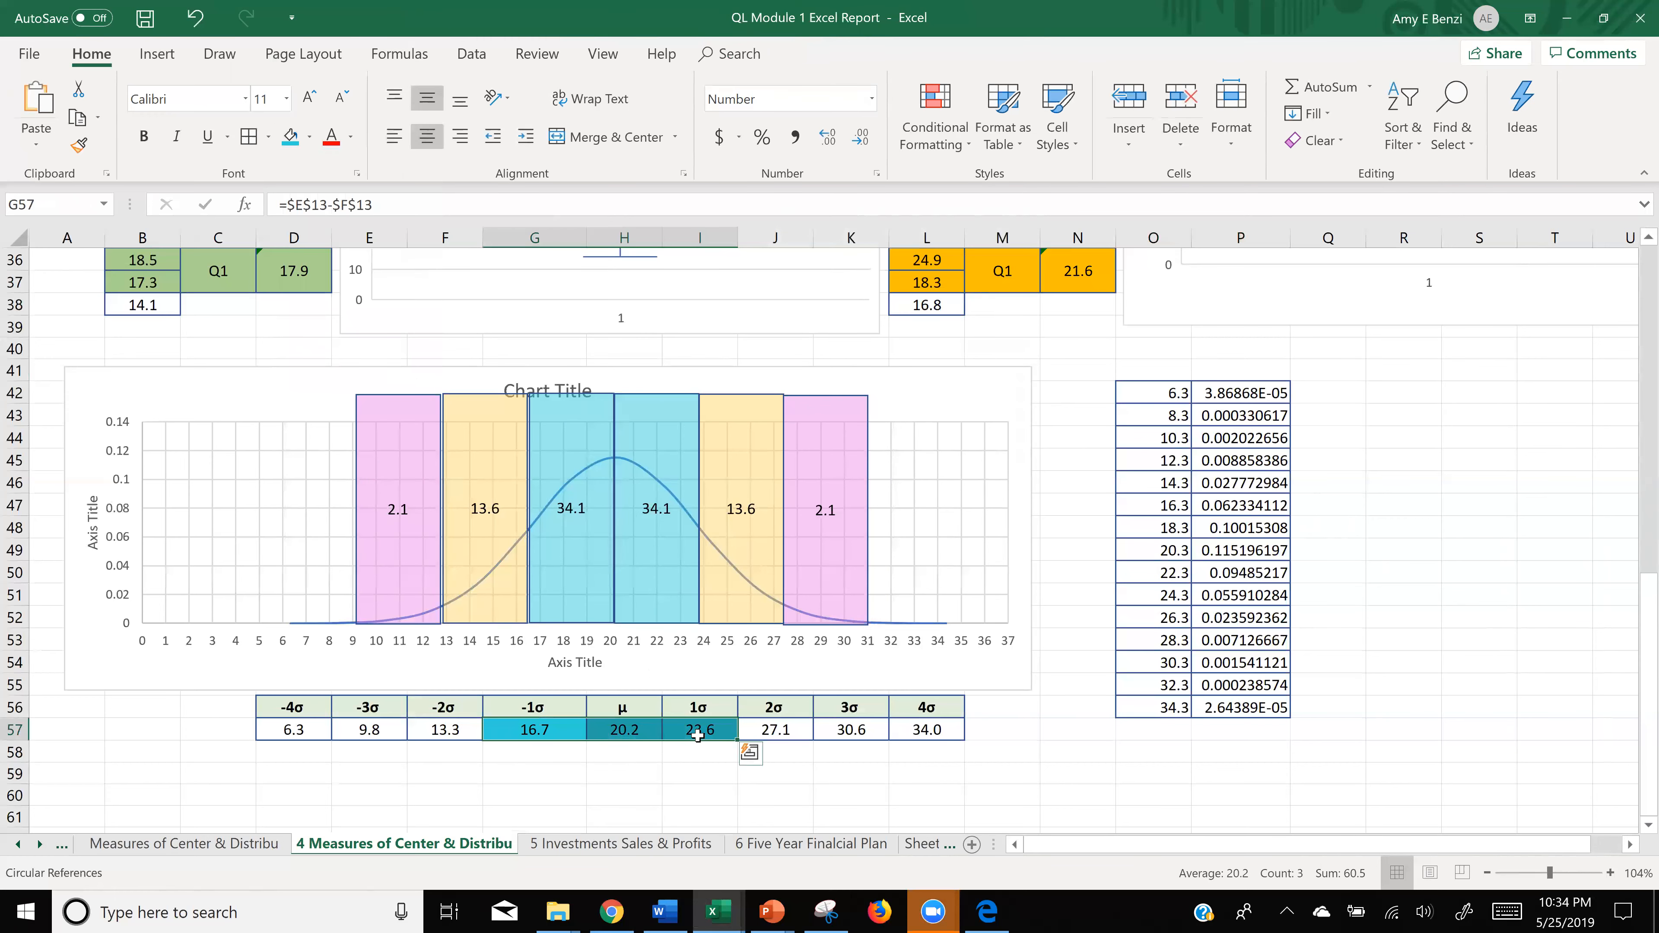
# - Fill the 2σ and -2σ value cells of the sigma table with Gold, Accent 4, Lighter 60%
pyautogui.click(764, 729)
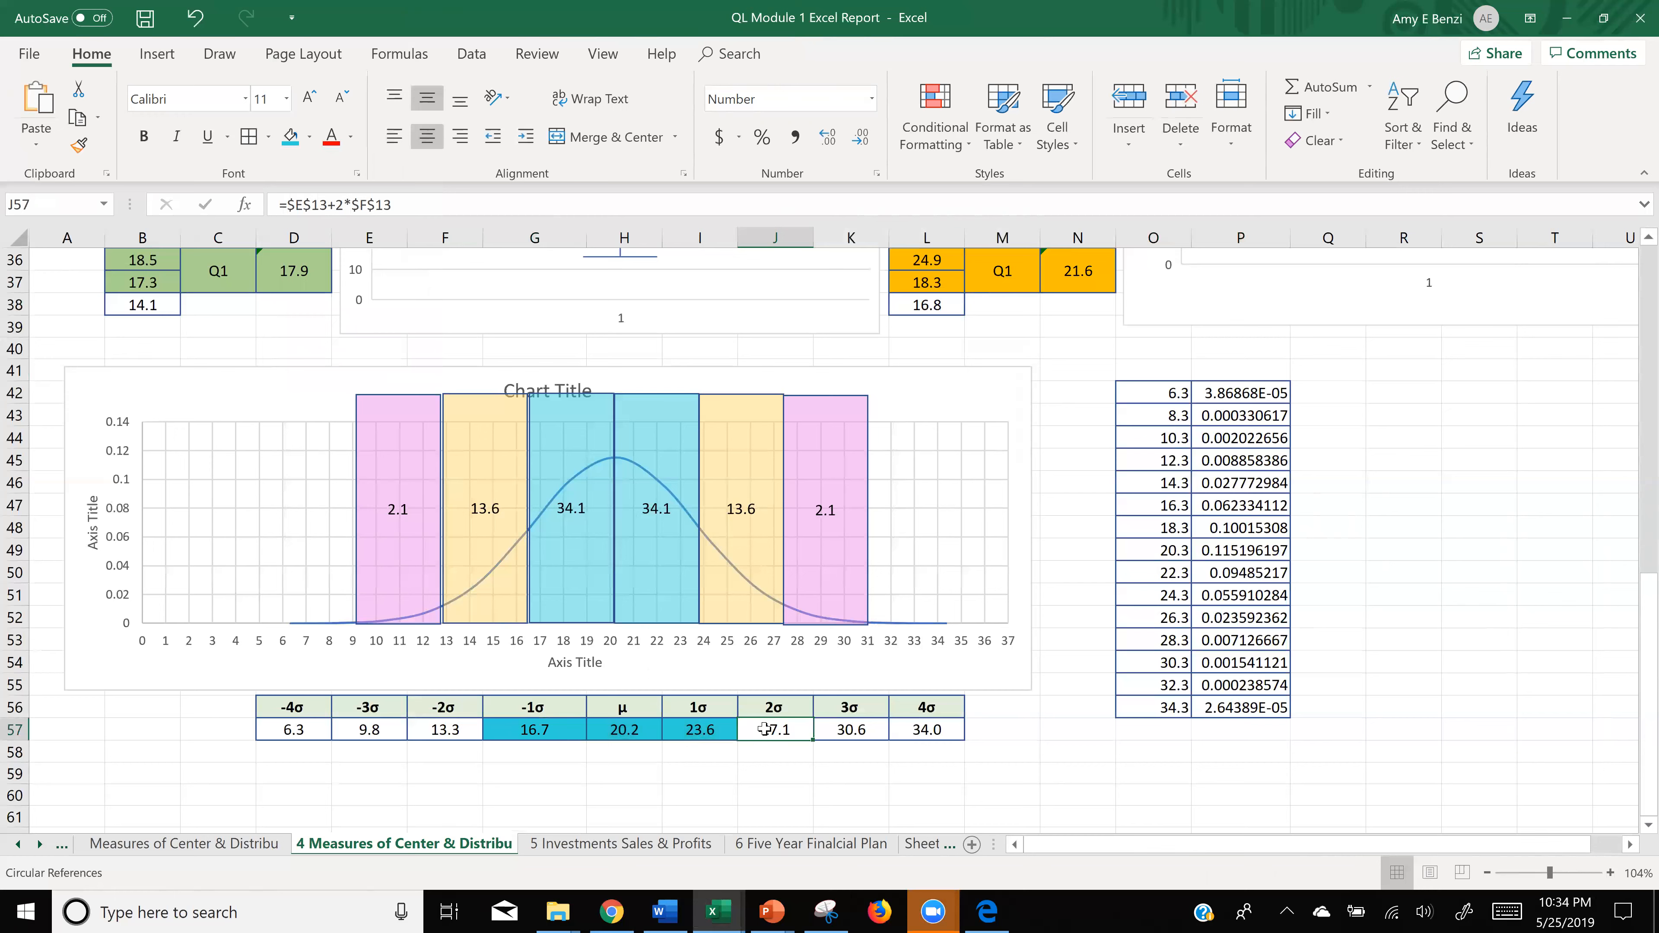
pyautogui.keyDown('ctrl'); pyautogui.click(451, 729); pyautogui.keyUp('ctrl')
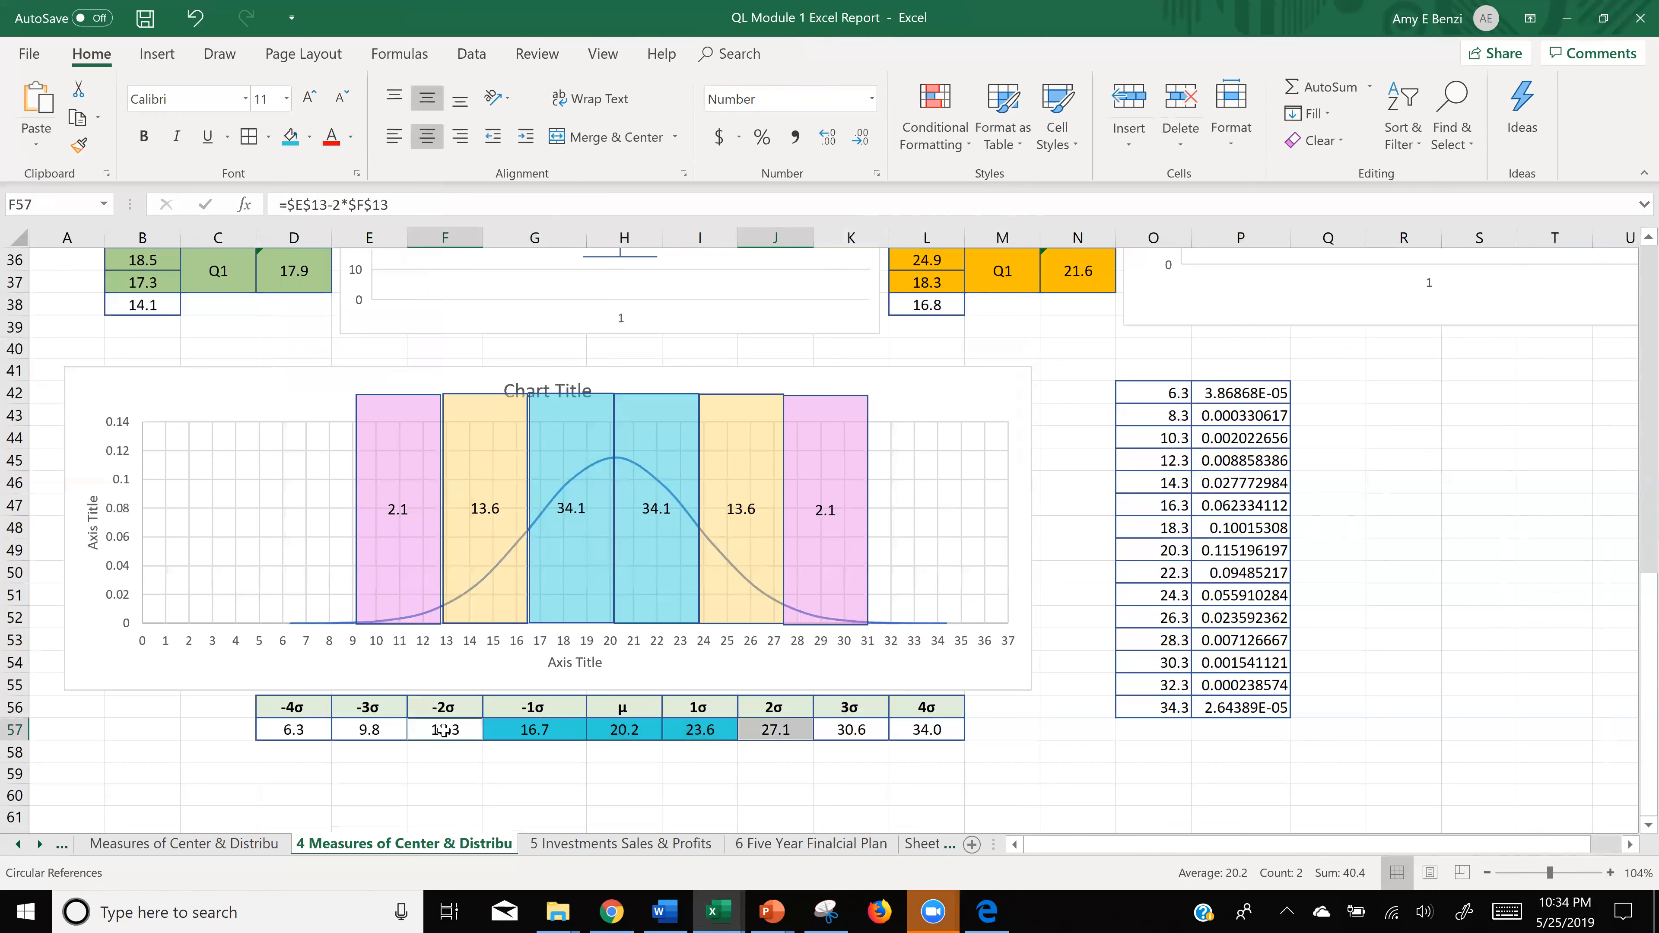
pyautogui.click(310, 137)
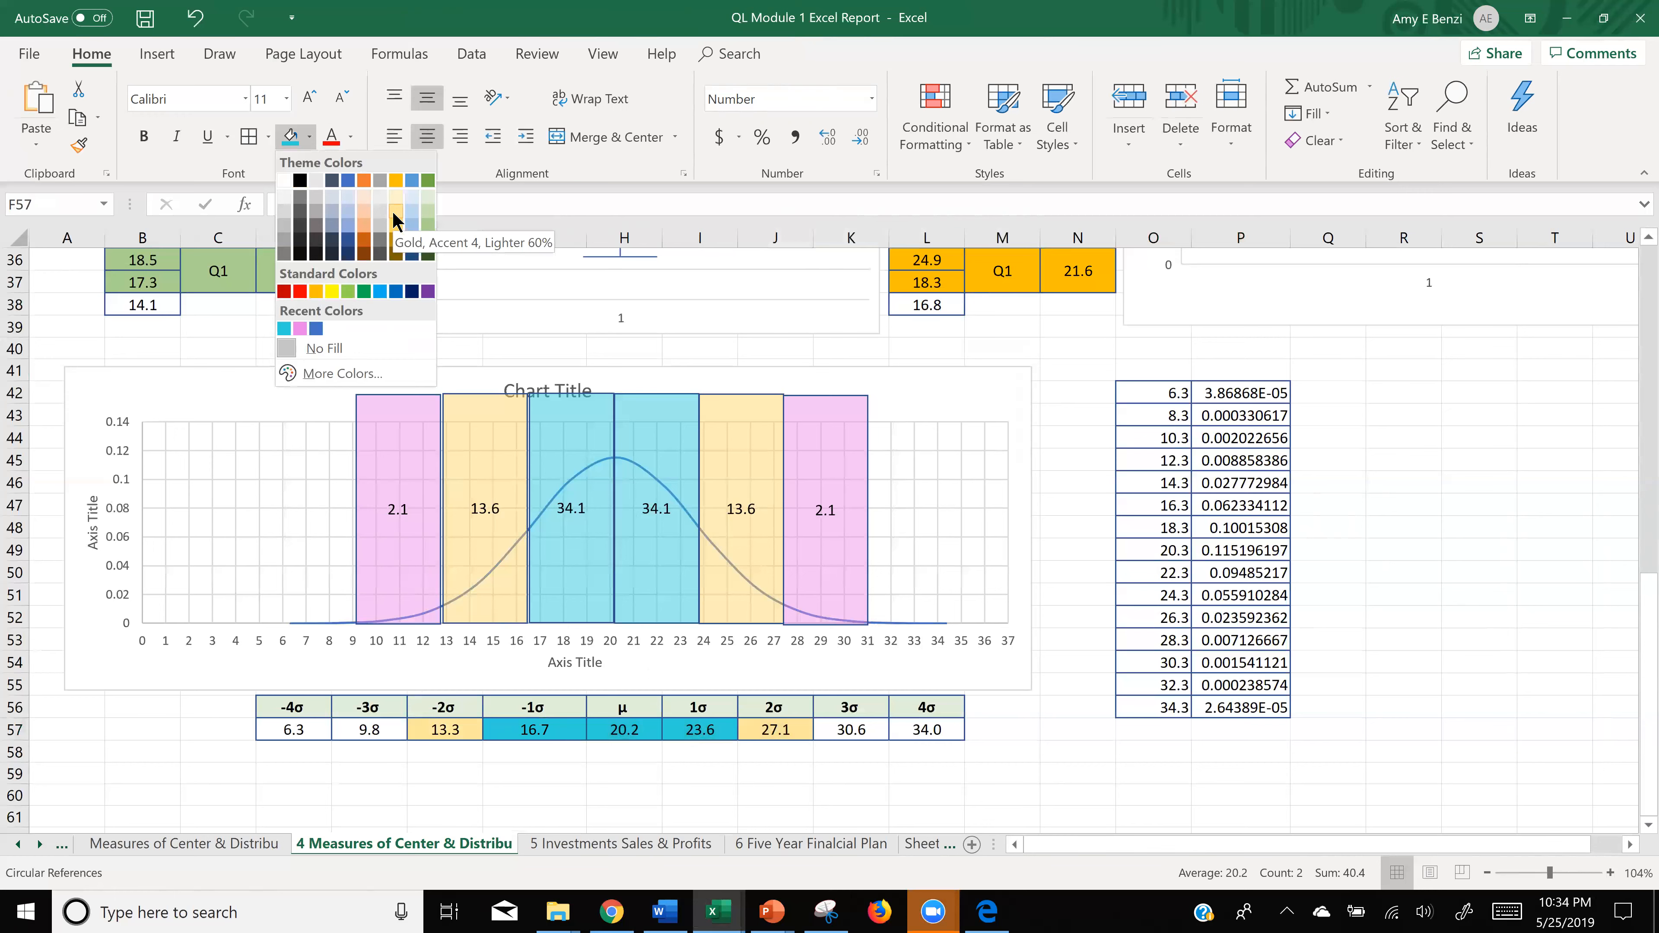
pyautogui.click(396, 218)
# - Fill the 3σ and -3σ value cells of the sigma table with the recently used pink
pyautogui.click(845, 729)
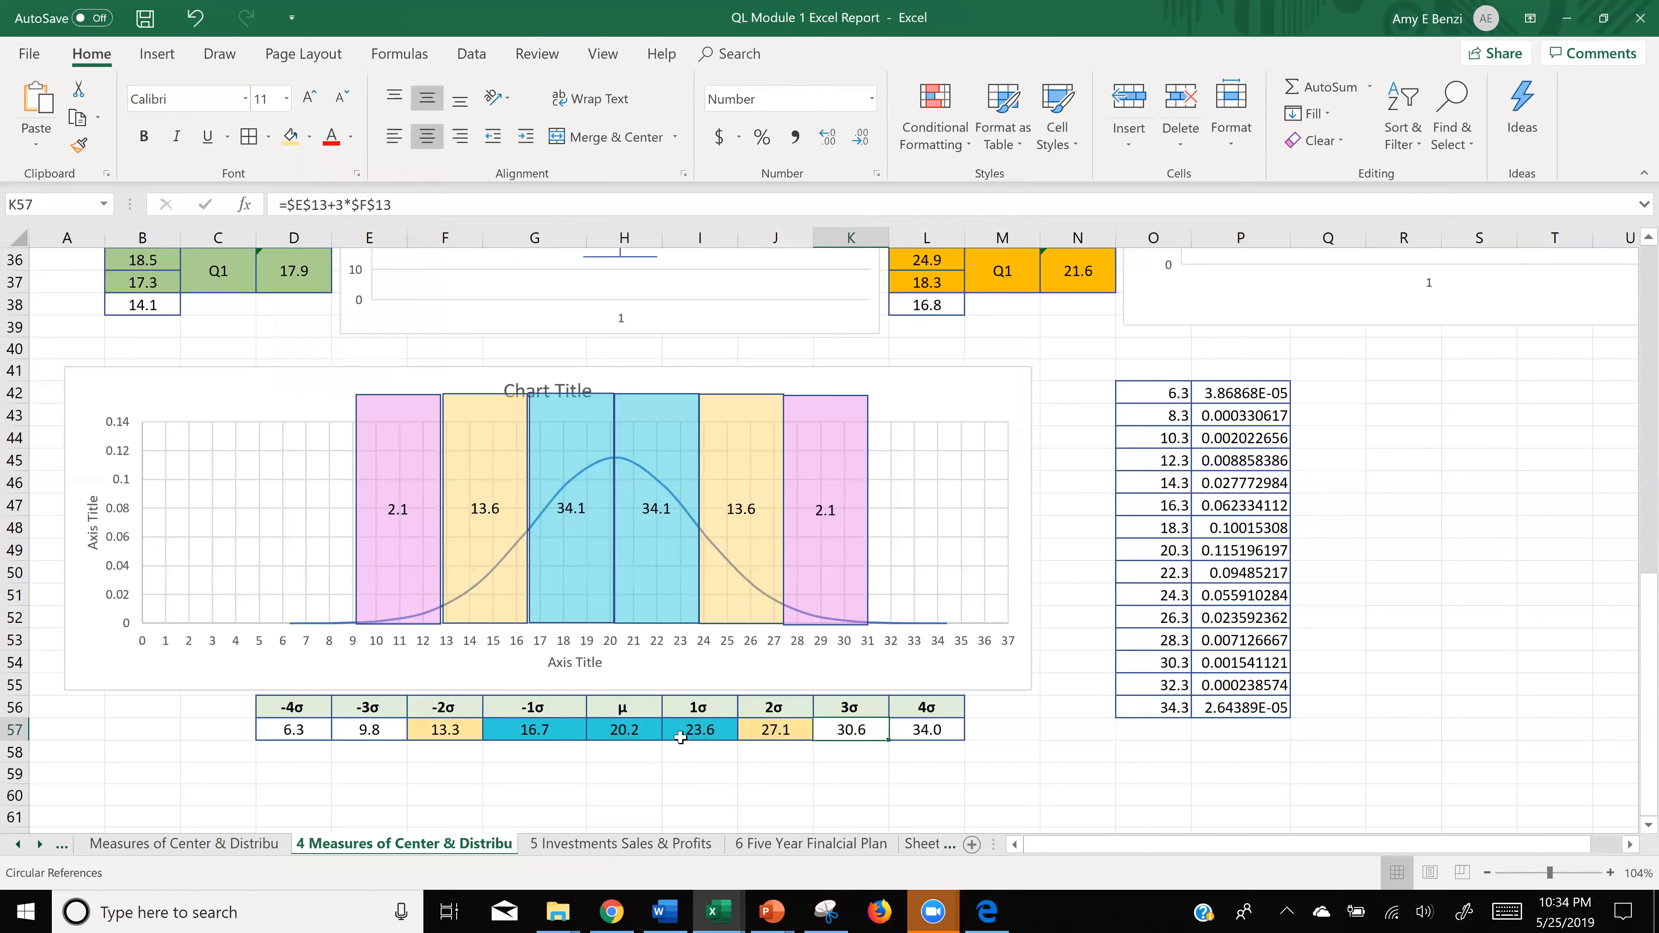
pyautogui.keyDown('ctrl'); pyautogui.click(352, 732); pyautogui.keyUp('ctrl')
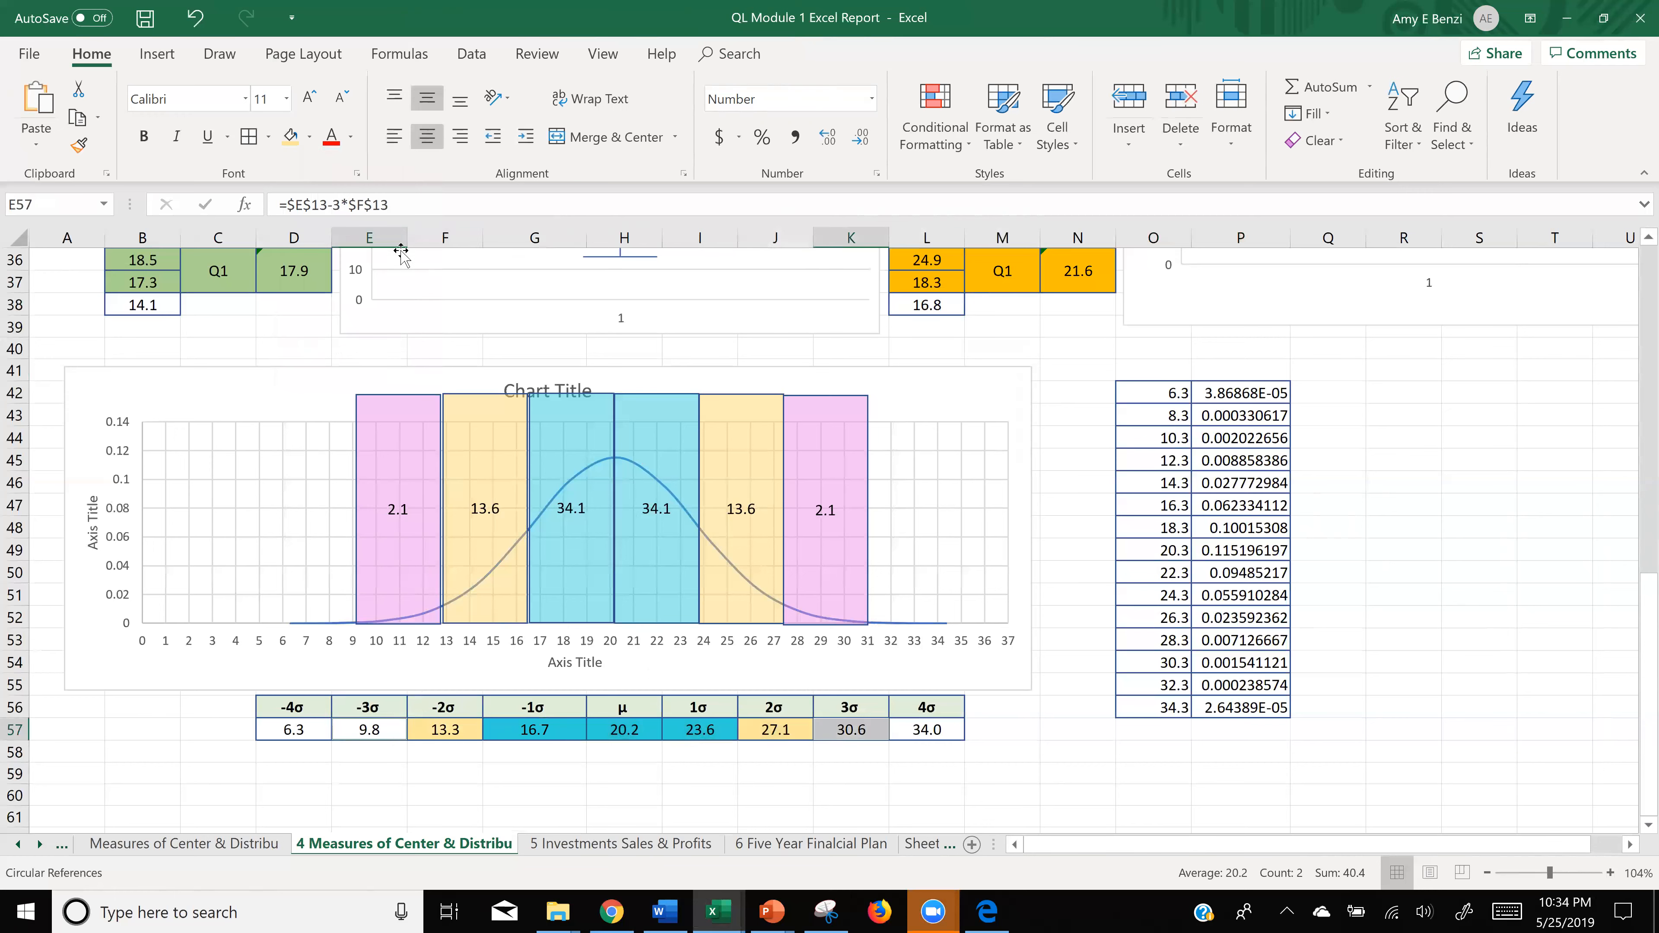
pyautogui.click(310, 137)
pyautogui.click(301, 329)
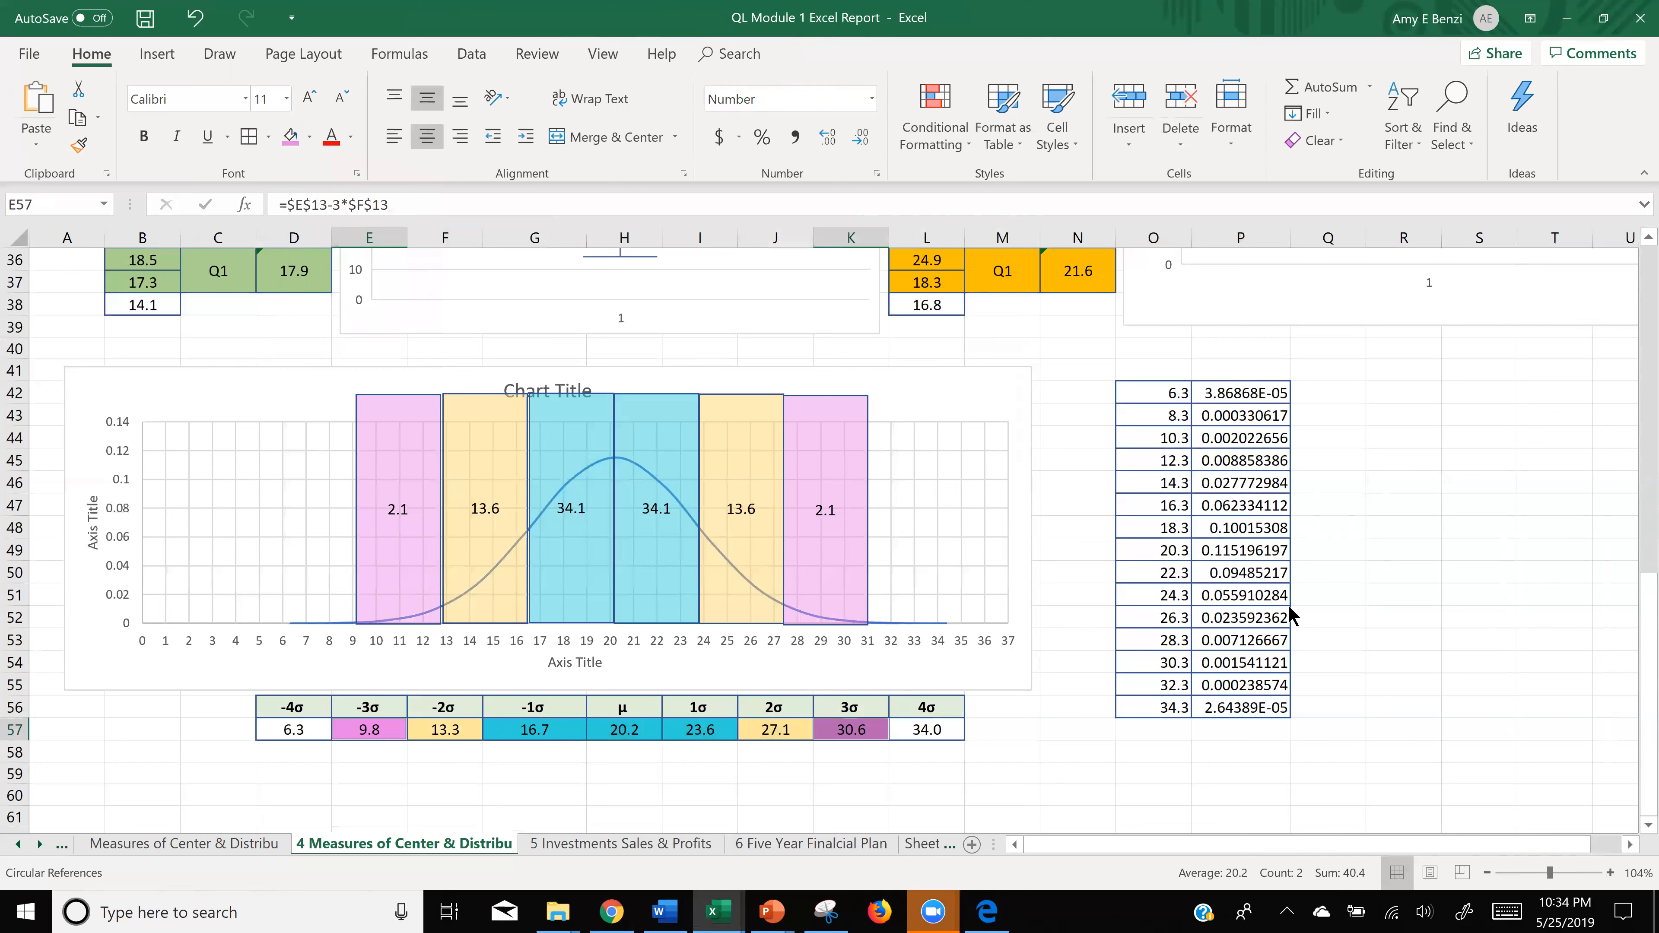
pyautogui.click(1103, 777)
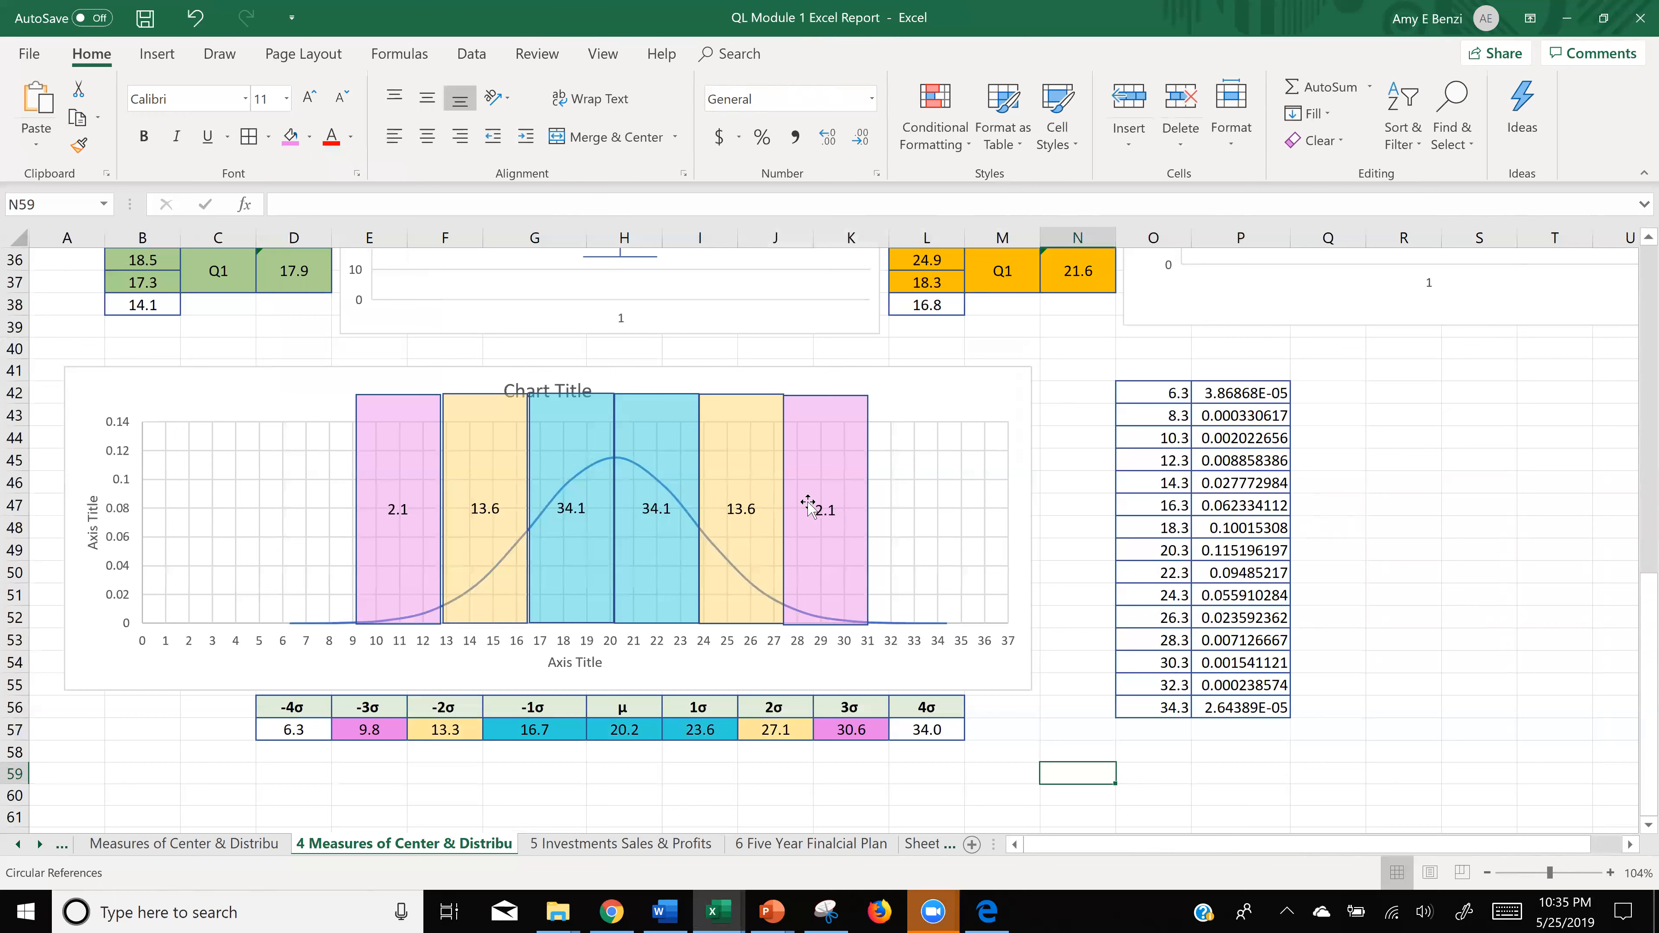
# - Append a % sign to the labels of all six sigma rectangles, giving 2.1%, 13.6% and 34.1% on each side of the mean
pyautogui.click(407, 509)
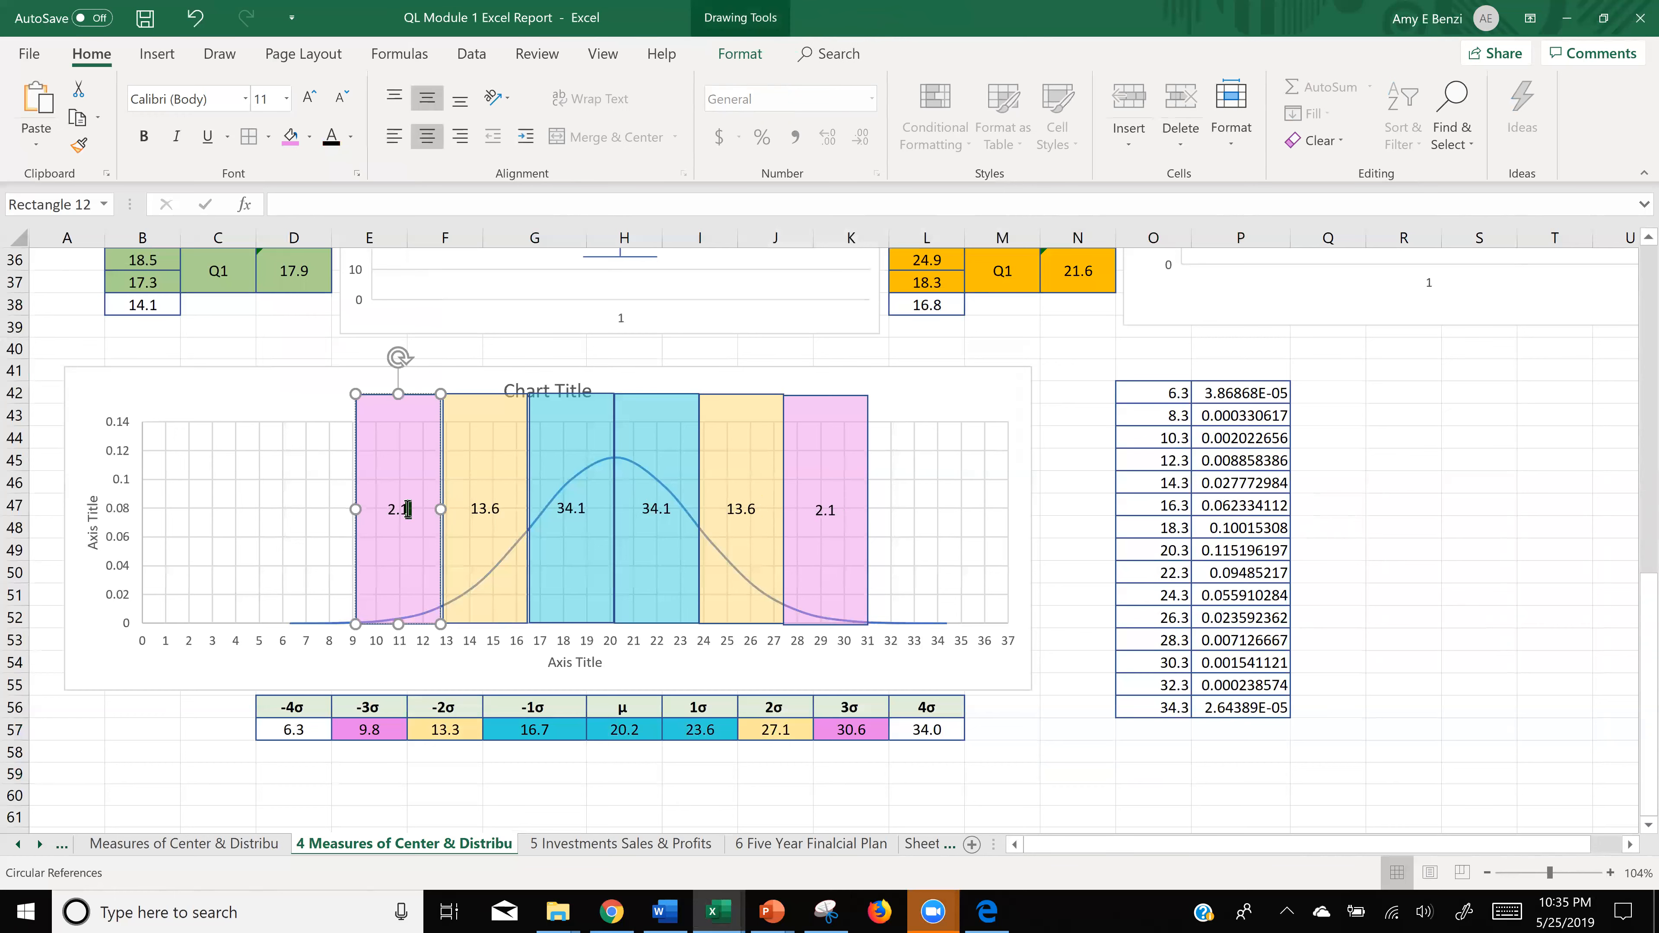
pyautogui.write('%')
pyautogui.moveTo(489, 509); pyautogui.dragTo(497, 509)
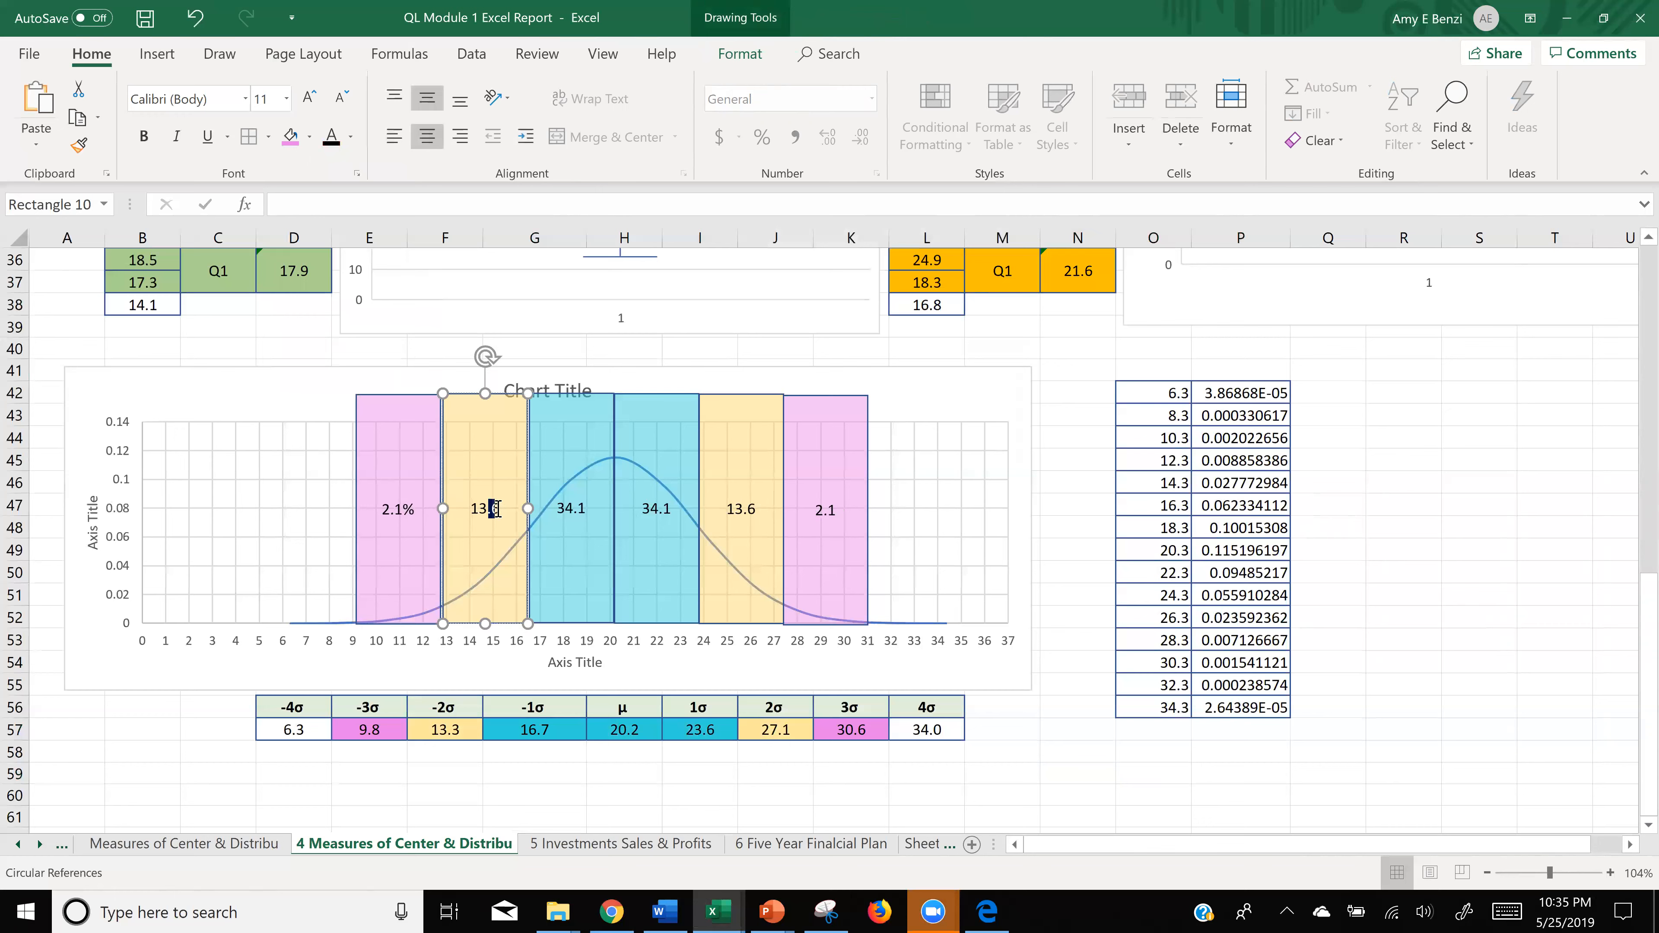
pyautogui.write('%')
pyautogui.click(583, 509)
pyautogui.write('%')
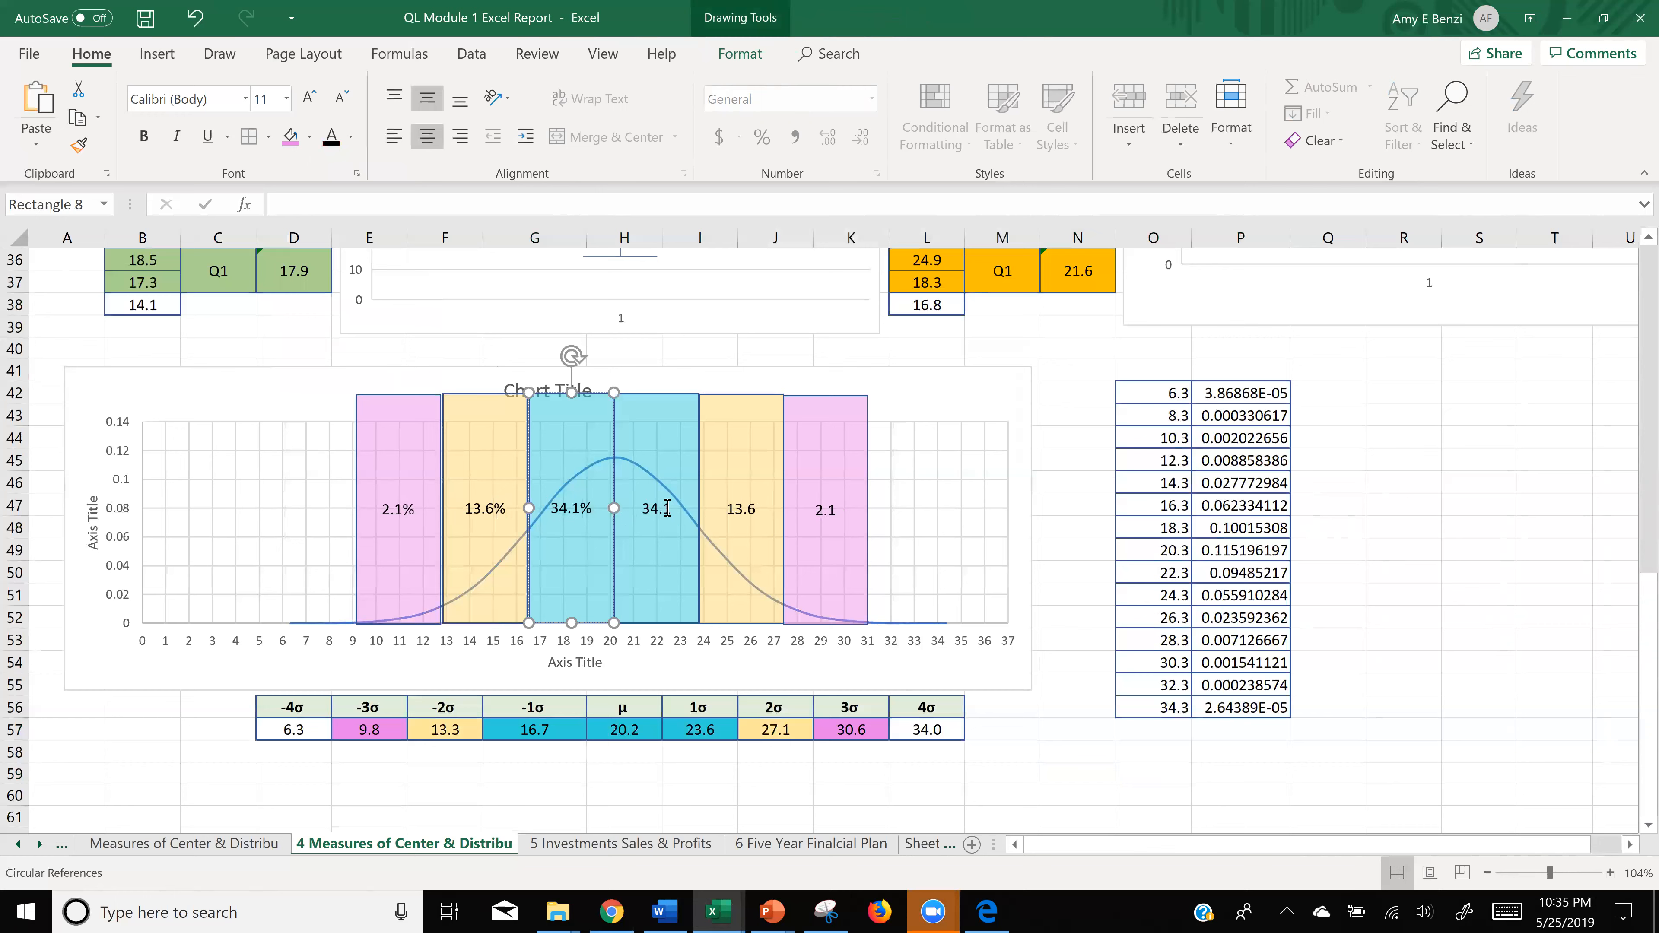
pyautogui.click(673, 510)
pyautogui.write('%')
pyautogui.click(752, 510)
pyautogui.write('%')
pyautogui.click(839, 516)
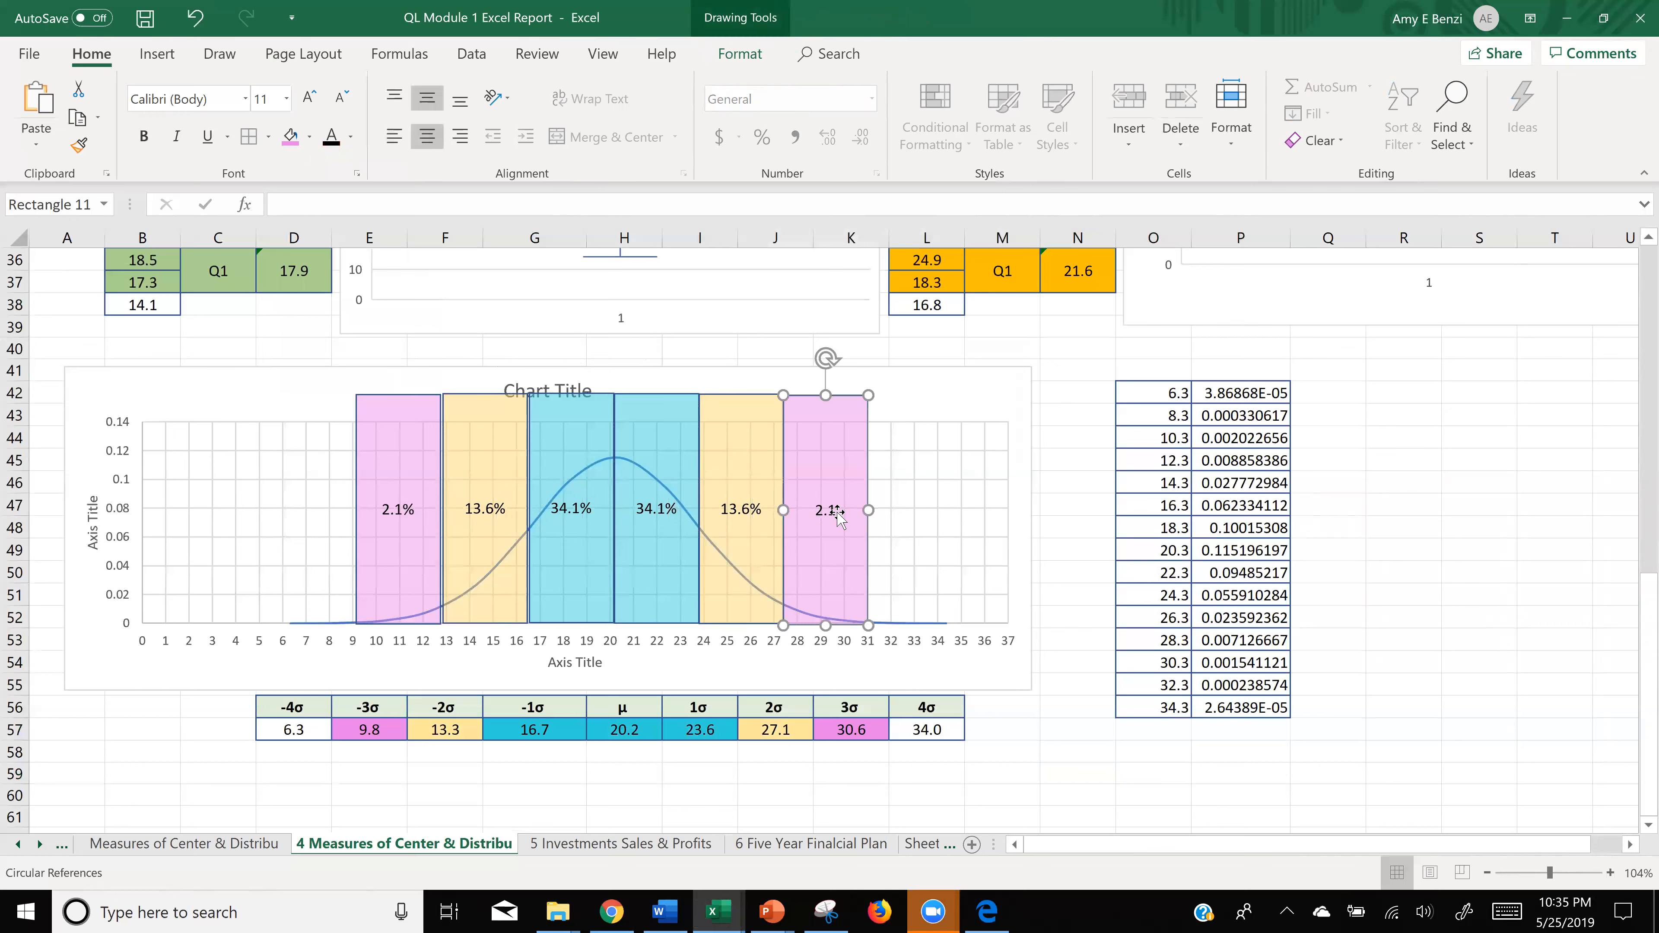
pyautogui.write('%')
pyautogui.scroll(-1, 1154, 575)
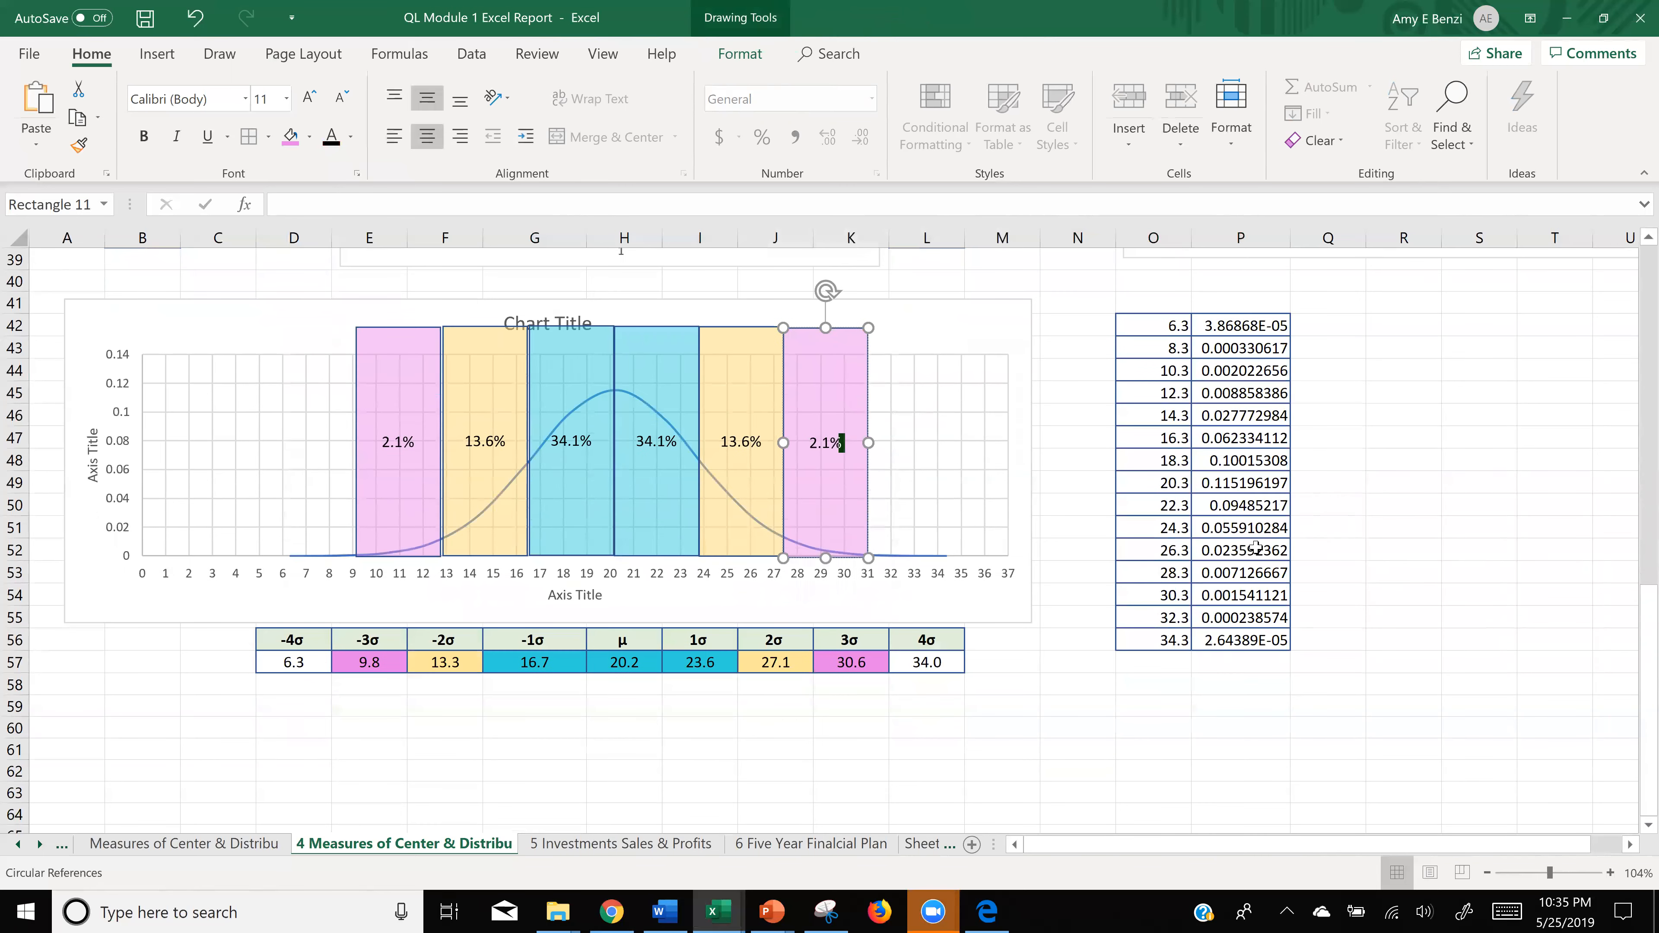
pyautogui.keyDown('ctrl'); pyautogui.scroll(-3, 1256, 548); pyautogui.keyUp('ctrl')
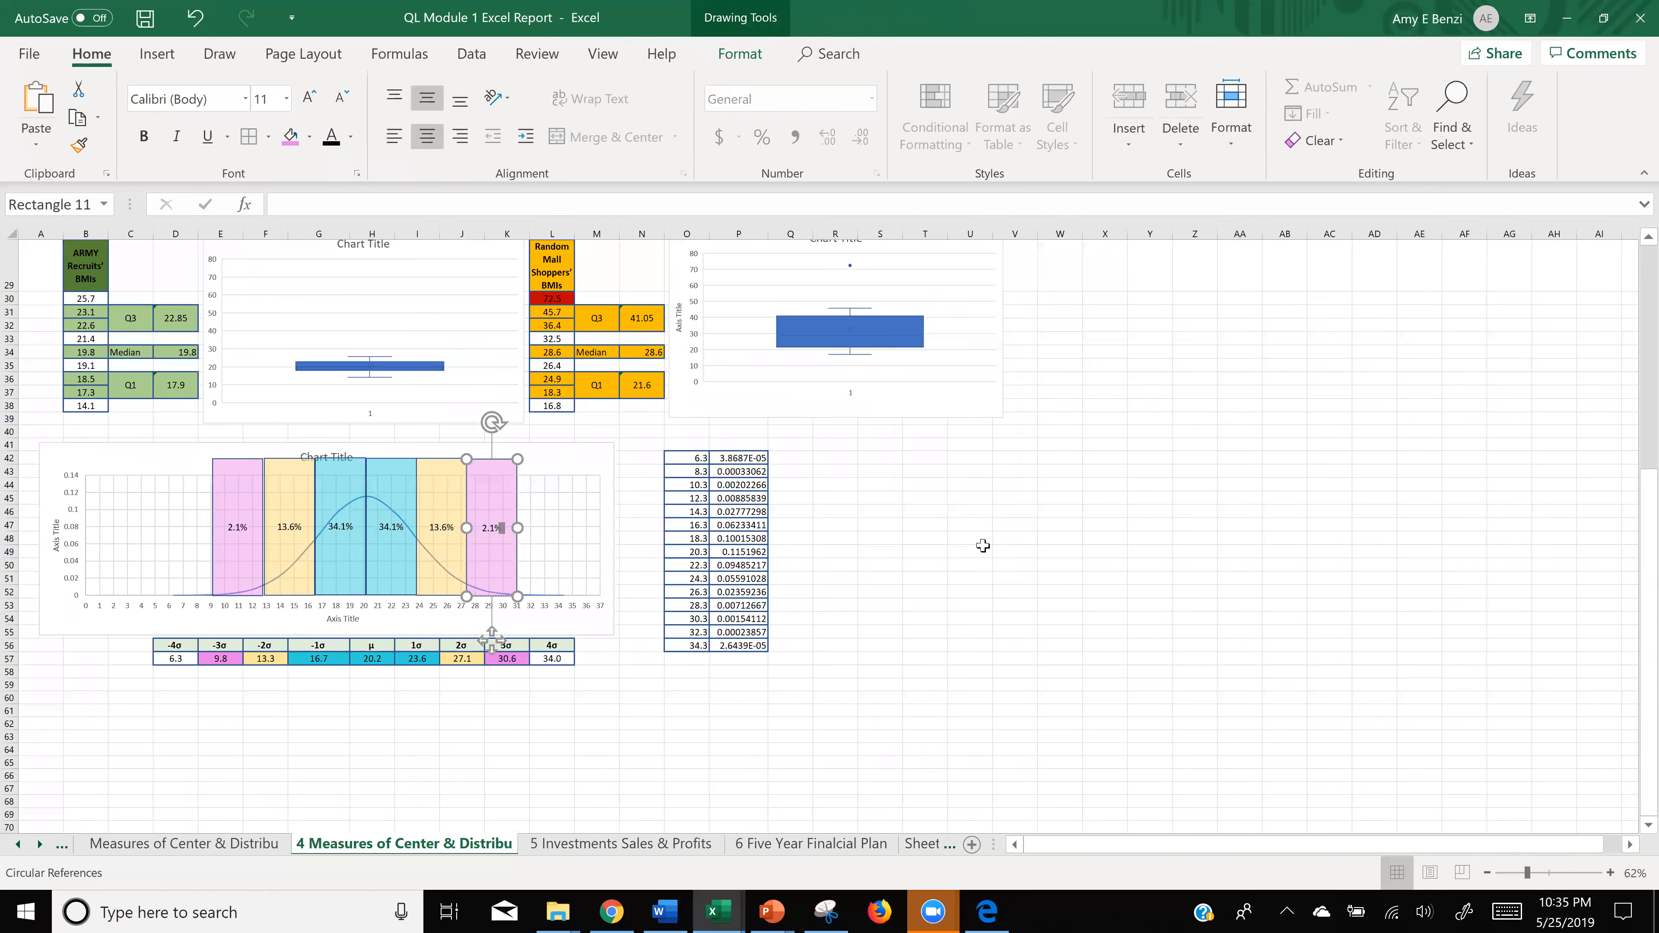
pyautogui.scroll(8, 983, 546)
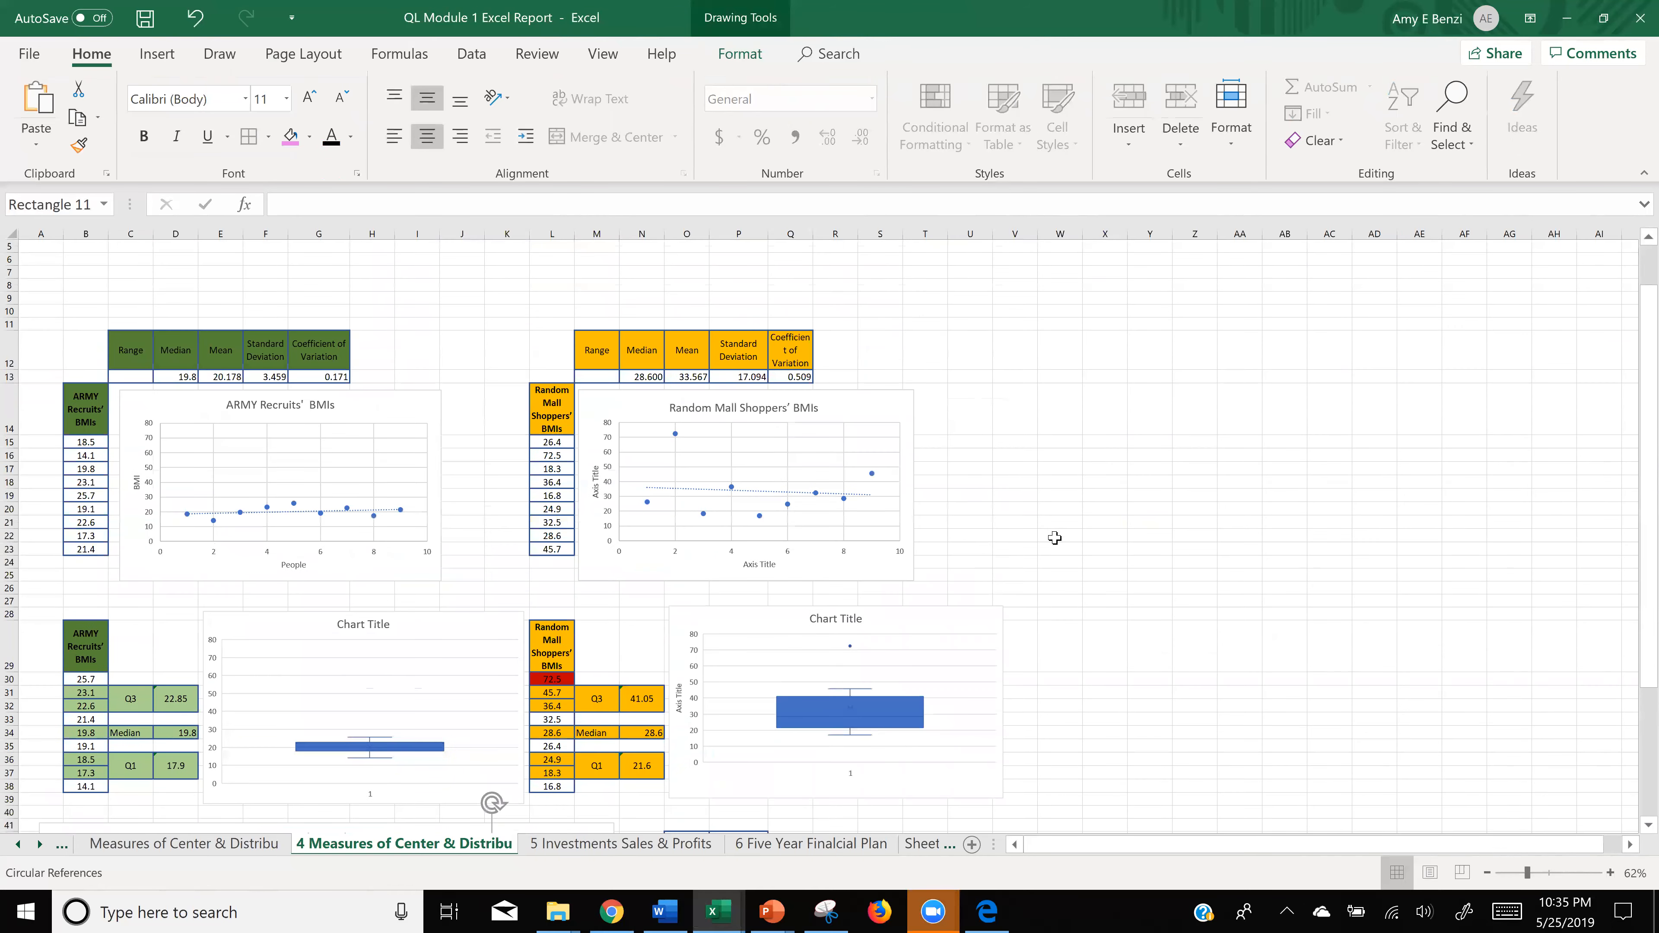
pyautogui.scroll(-5, 1156, 529)
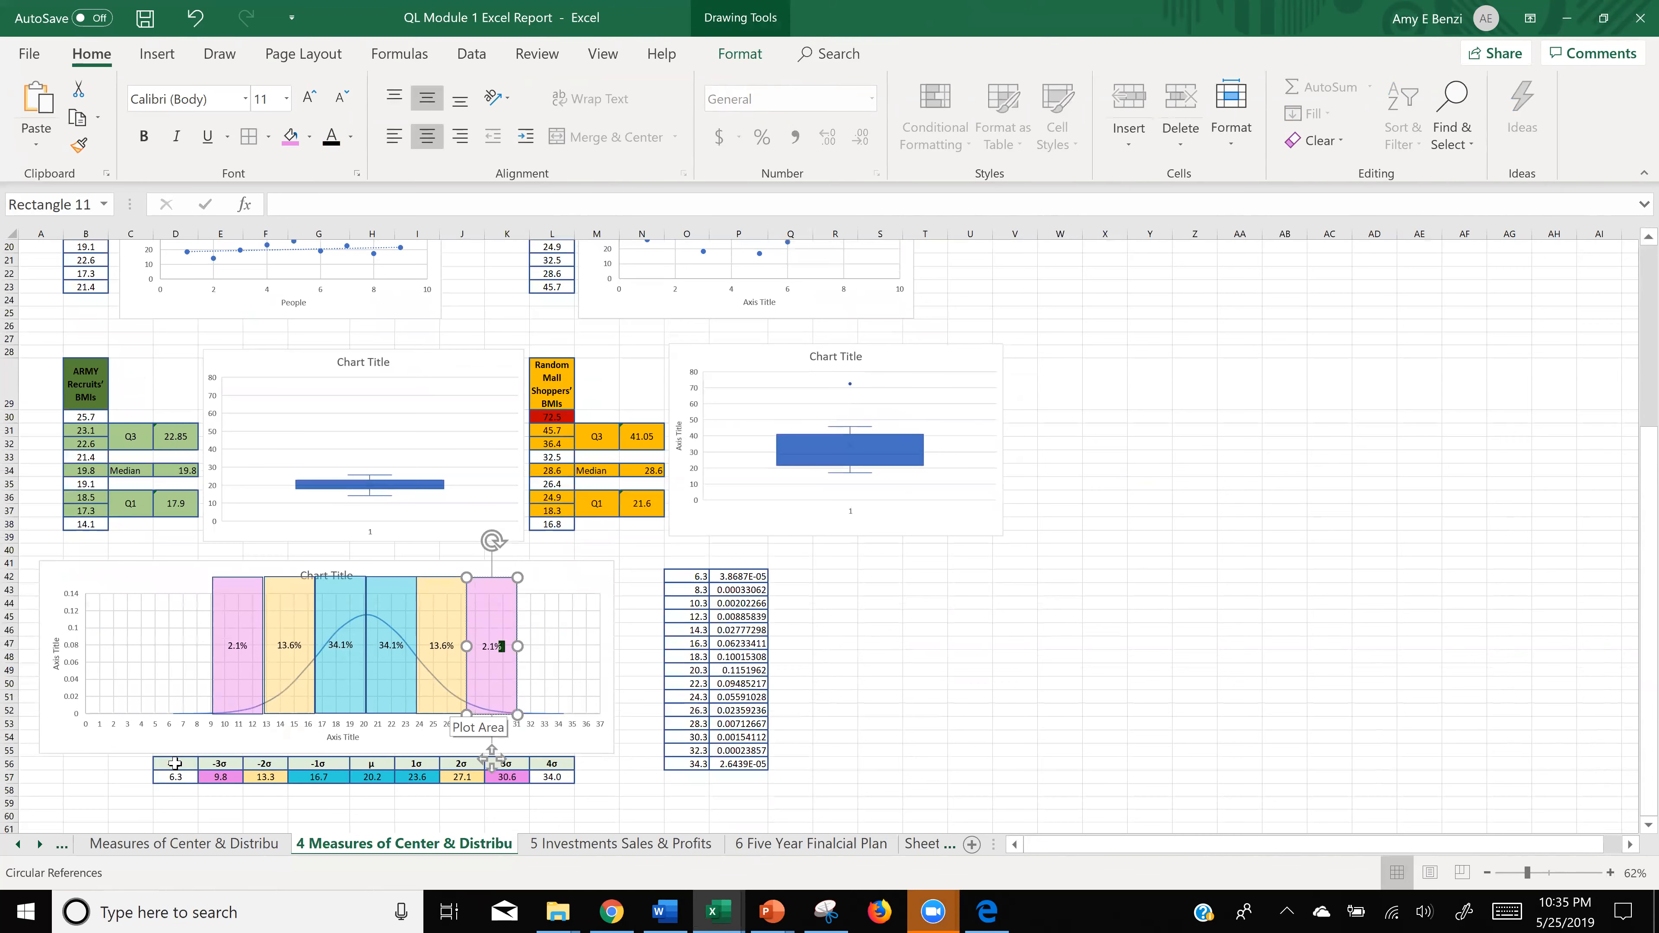
# - Move the sigma table down to rows 62–63 and stretch the normal curve chart downward to about row 59
pyautogui.scroll(-2, 795, 605)
pyautogui.moveTo(175, 684)
pyautogui.mouseDown()
pyautogui.moveTo(557, 698)
pyautogui.moveTo(563, 782)
pyautogui.mouseUp()
pyautogui.moveTo(462, 513); pyautogui.dragTo(462, 513)
pyautogui.click(363, 667)
pyautogui.moveTo(327, 674); pyautogui.dragTo(320, 723)
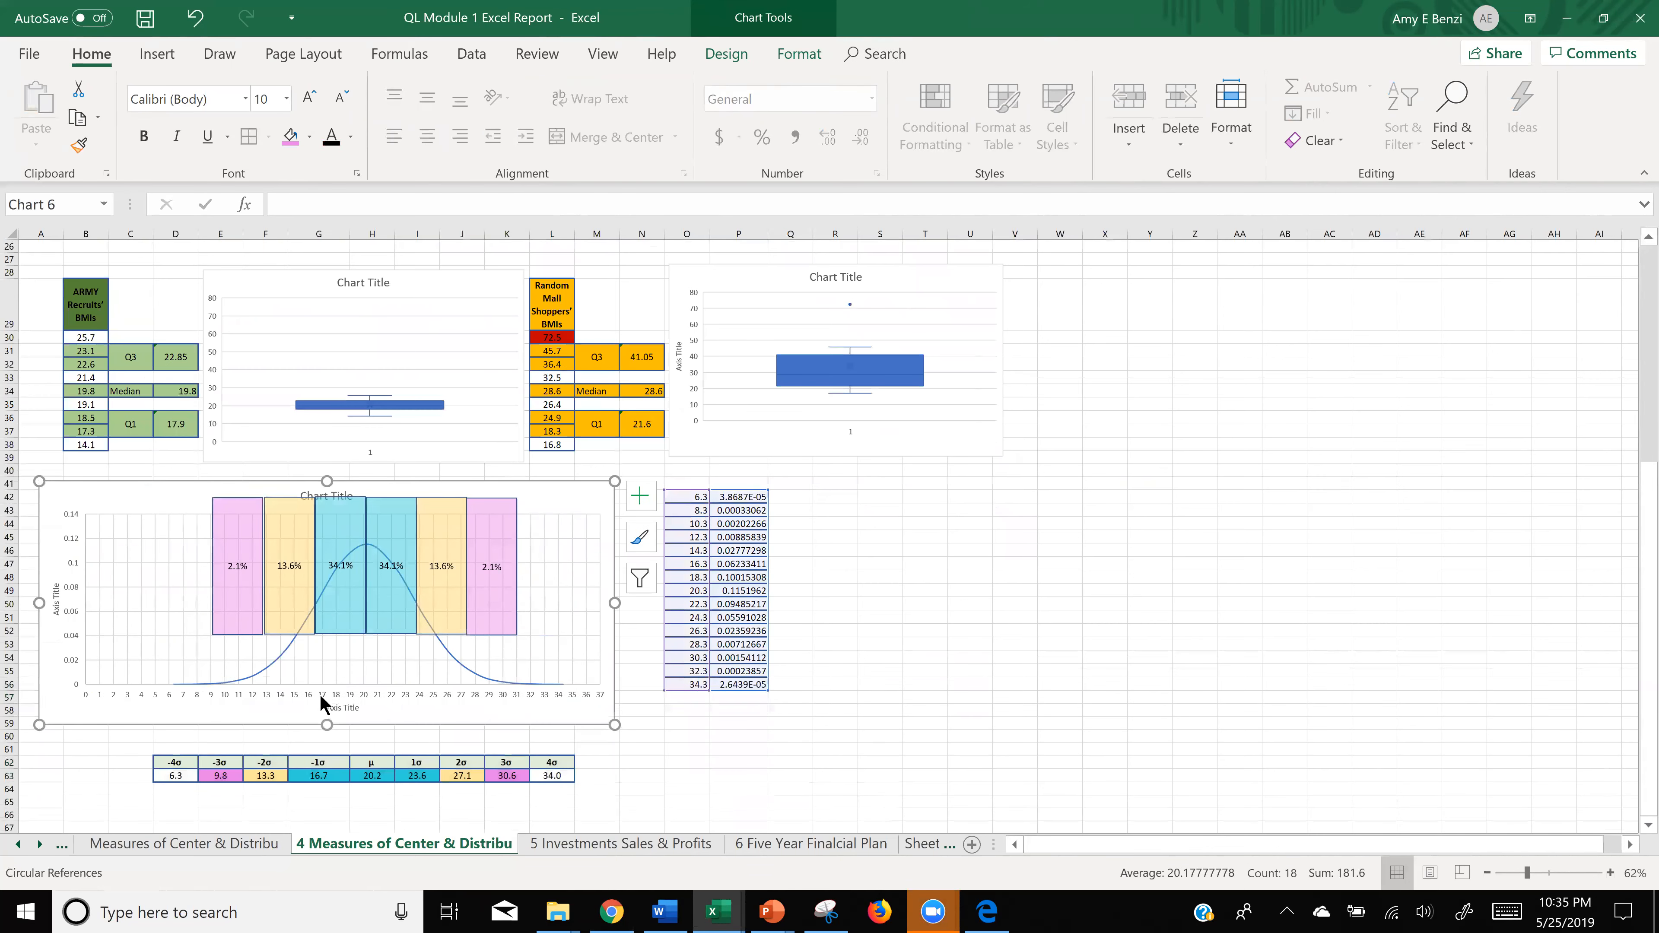
# - Select all six sigma rectangles together and shift them with the normal curve chart slightly up and to the left
pyautogui.click(247, 529)
pyautogui.keyDown('shift'); pyautogui.click(307, 542); pyautogui.keyUp('shift')
pyautogui.keyDown('shift'); pyautogui.click(350, 544); pyautogui.keyUp('shift')
pyautogui.keyDown('shift'); pyautogui.click(397, 549); pyautogui.keyUp('shift')
pyautogui.keyDown('shift'); pyautogui.click(442, 554); pyautogui.keyUp('shift')
pyautogui.keyDown('shift'); pyautogui.click(497, 562); pyautogui.keyUp('shift')
pyautogui.moveTo(497, 506); pyautogui.dragTo(483, 547)
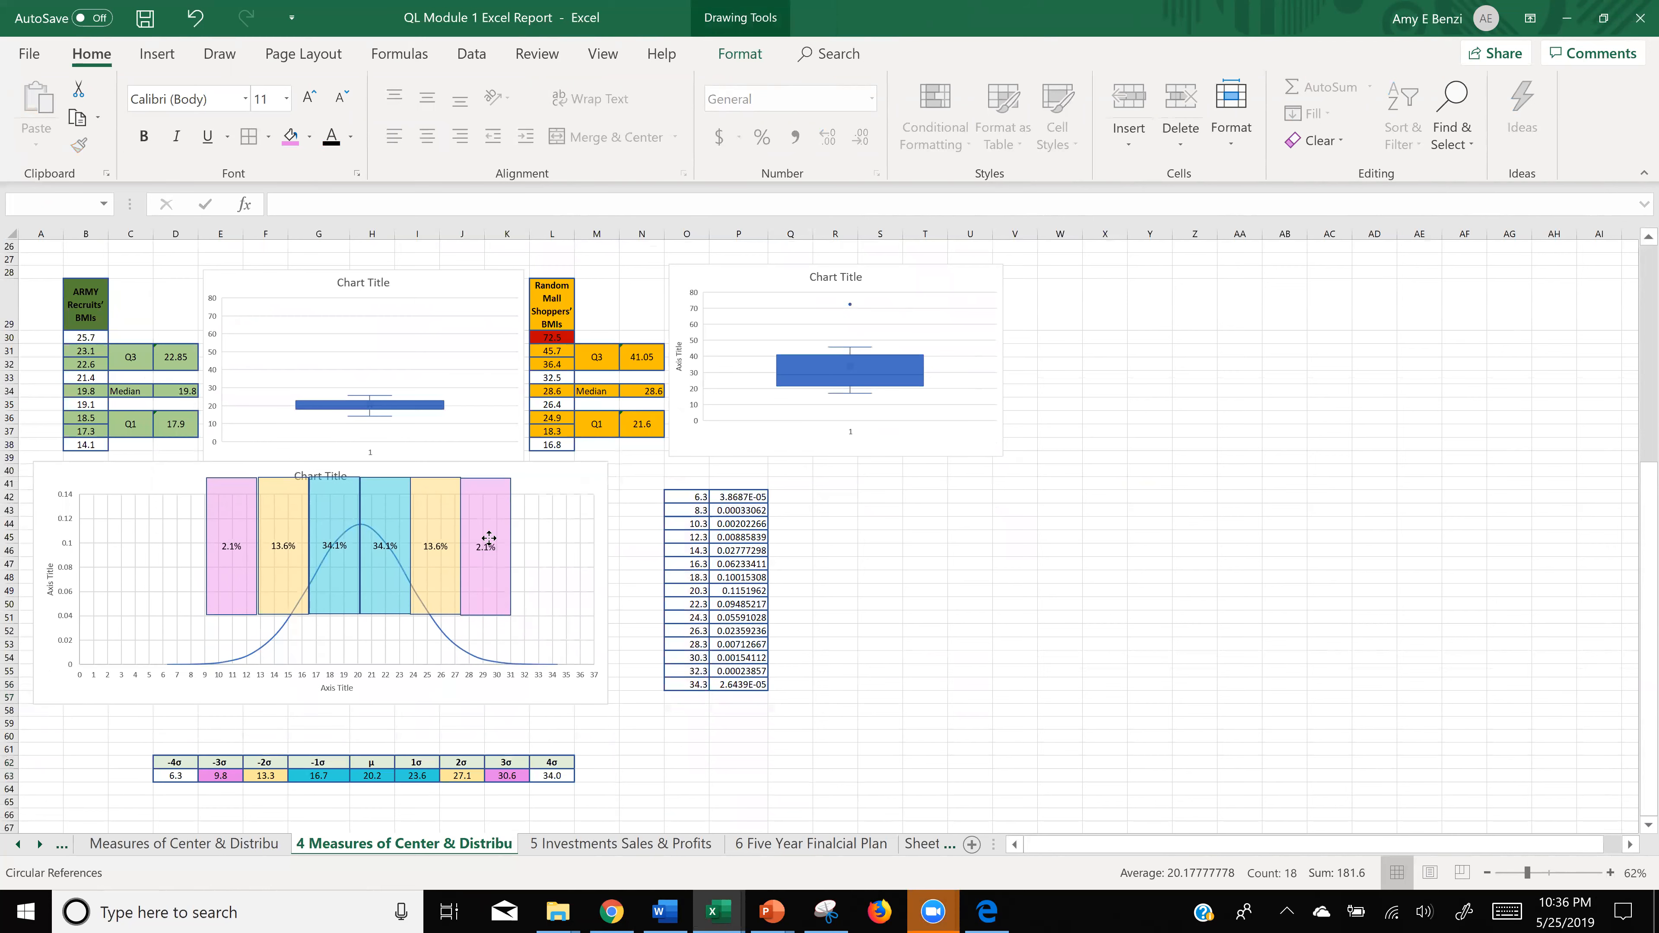
pyautogui.click(489, 546)
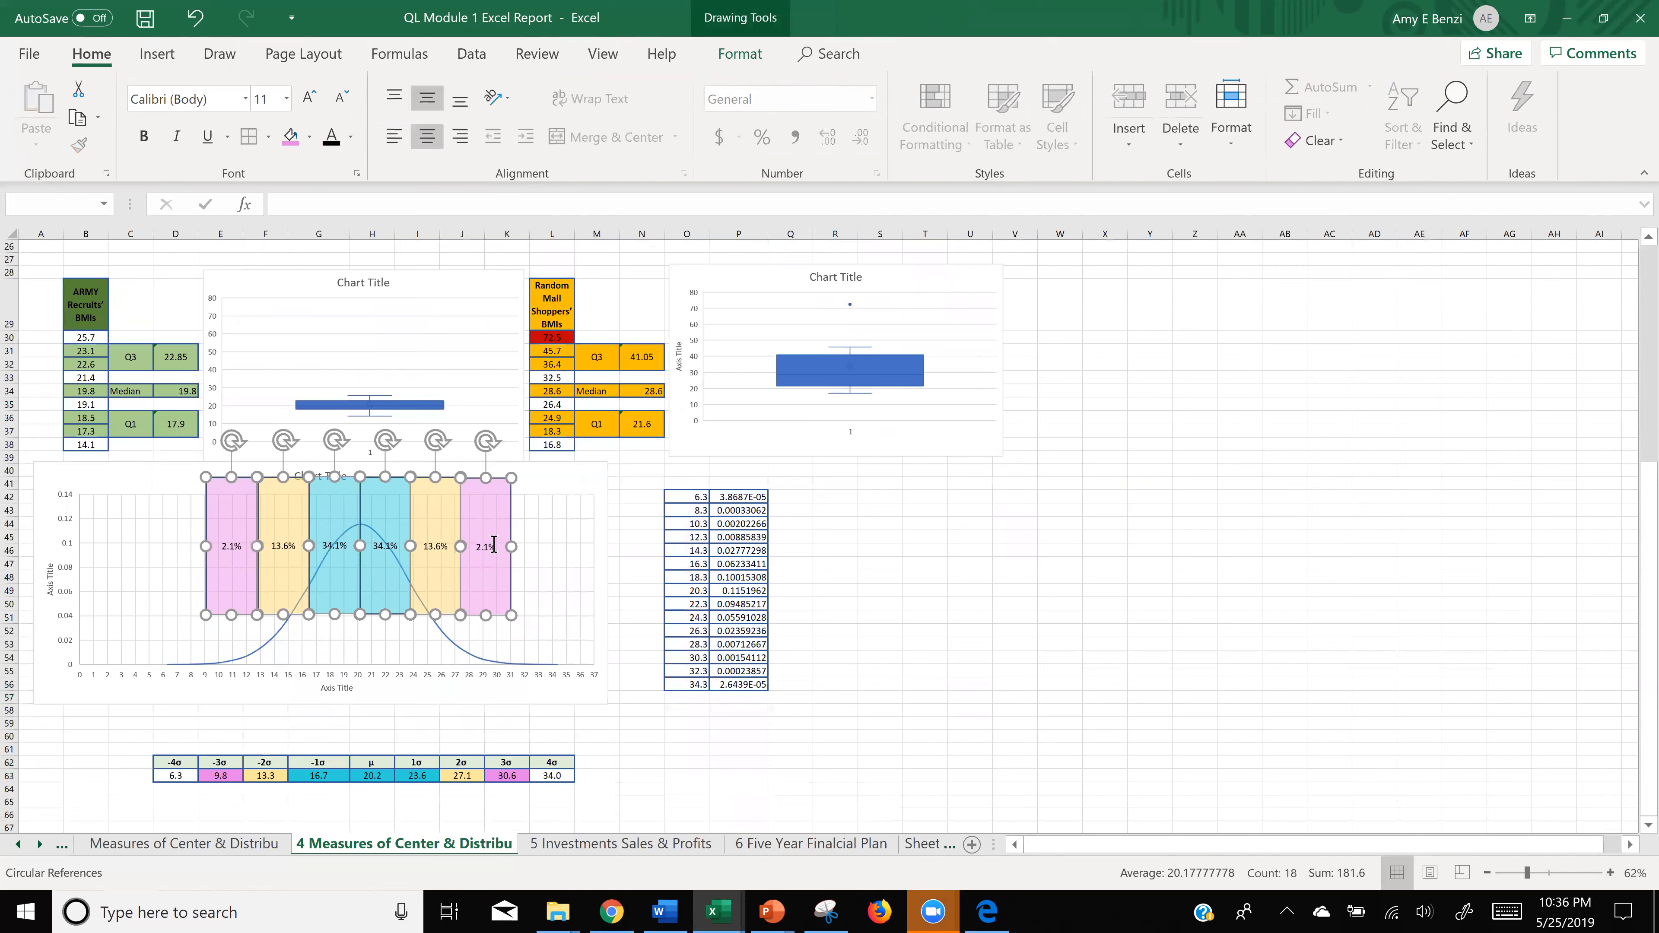
pyautogui.click(570, 602)
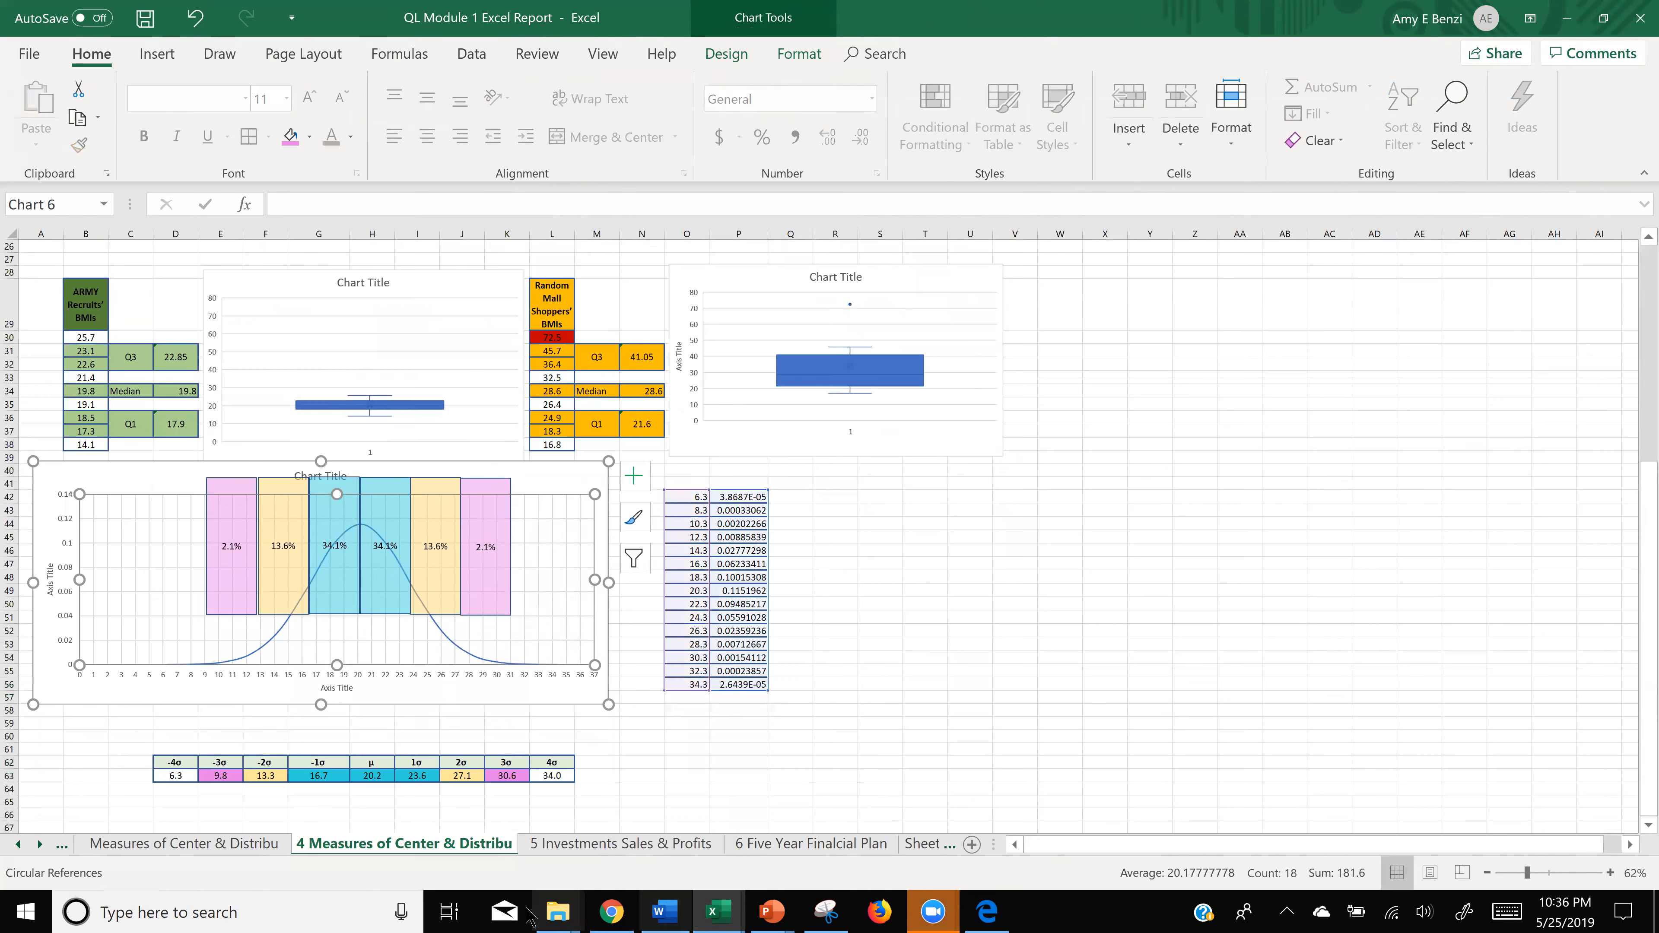
# - Switch to Chrome and review parts f to l and the Five Sentence Report questions of the BMI assignment in the report PDF
pyautogui.click(612, 913)
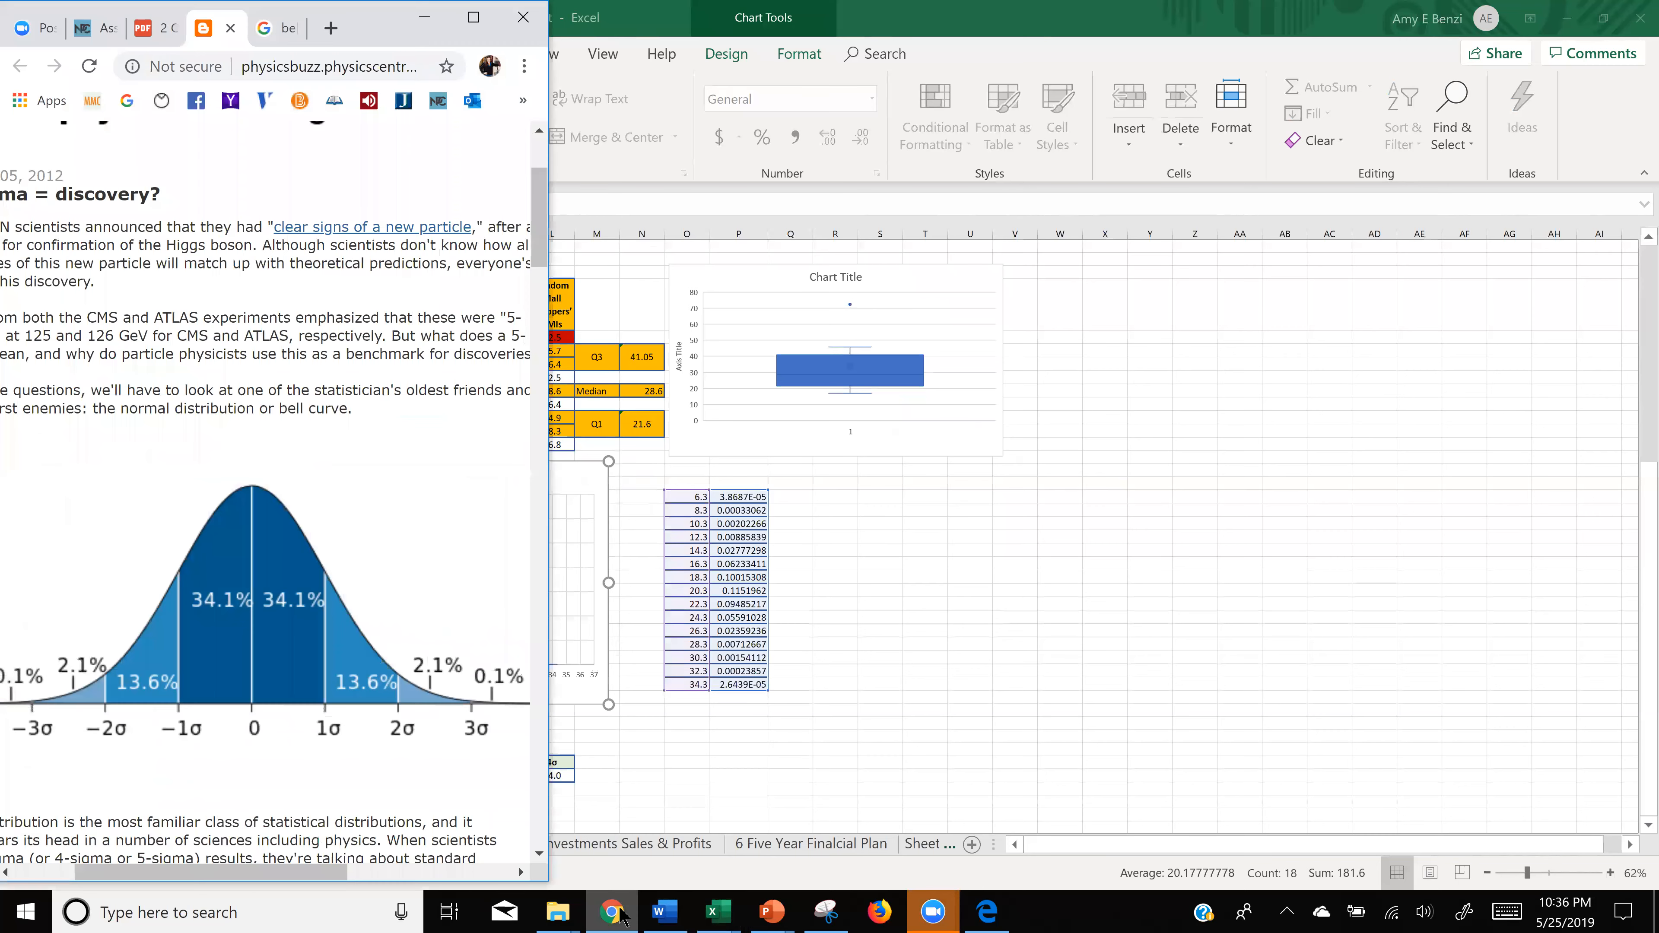
pyautogui.click(154, 28)
pyautogui.click(474, 18)
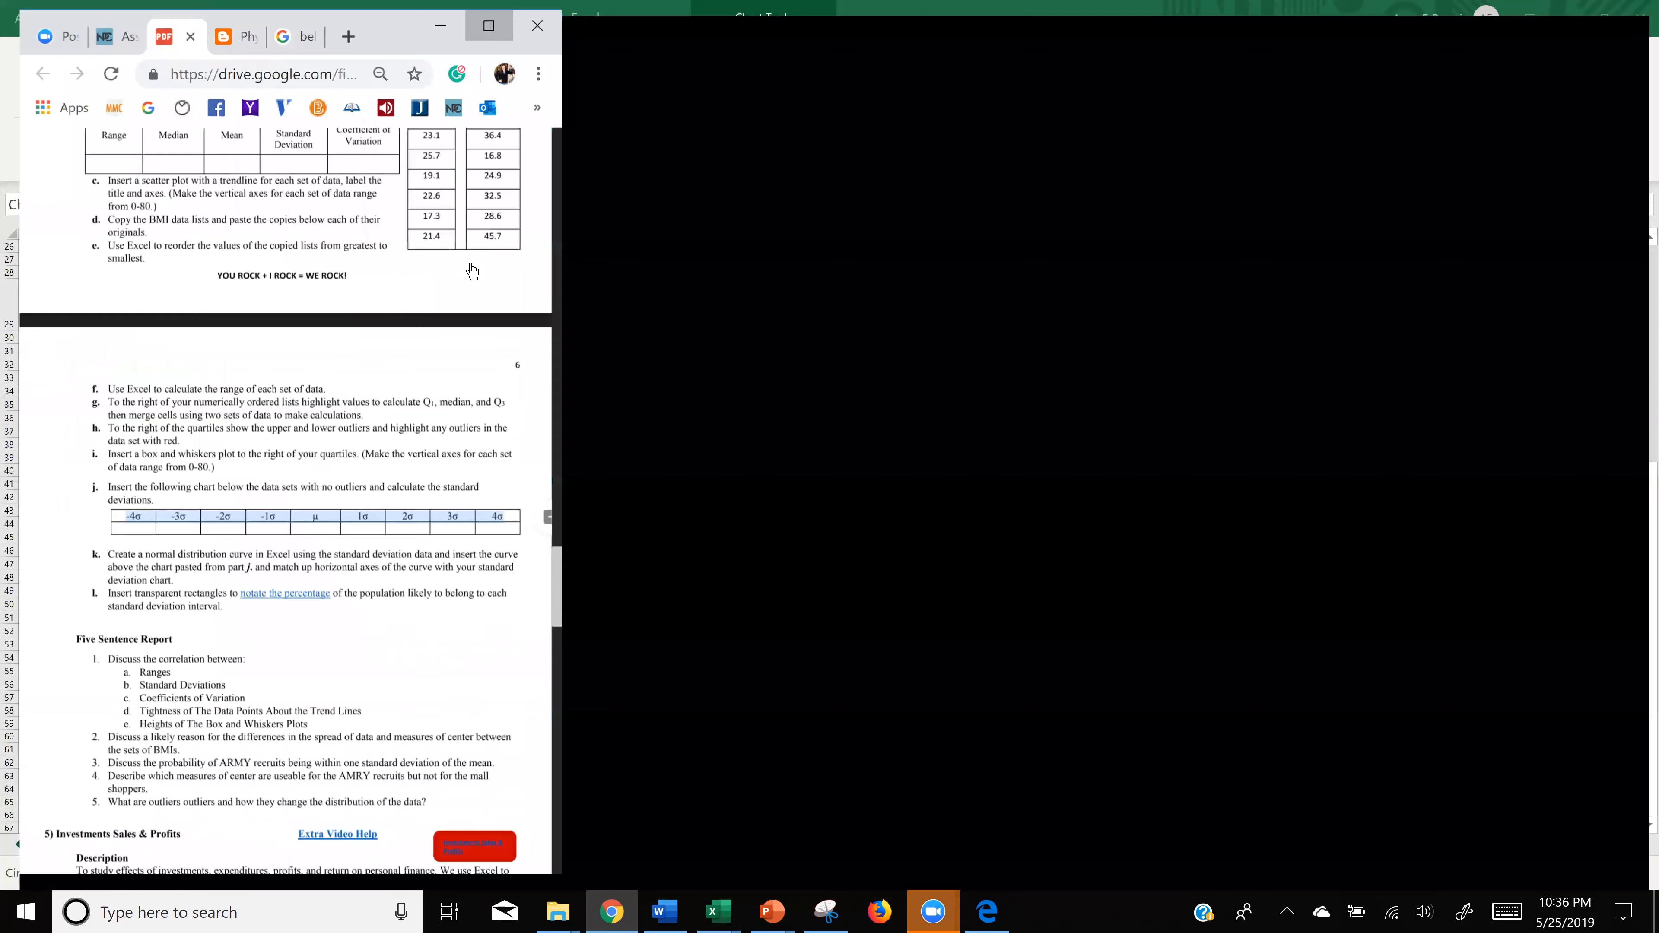
pyautogui.scroll(-10, 913, 615)
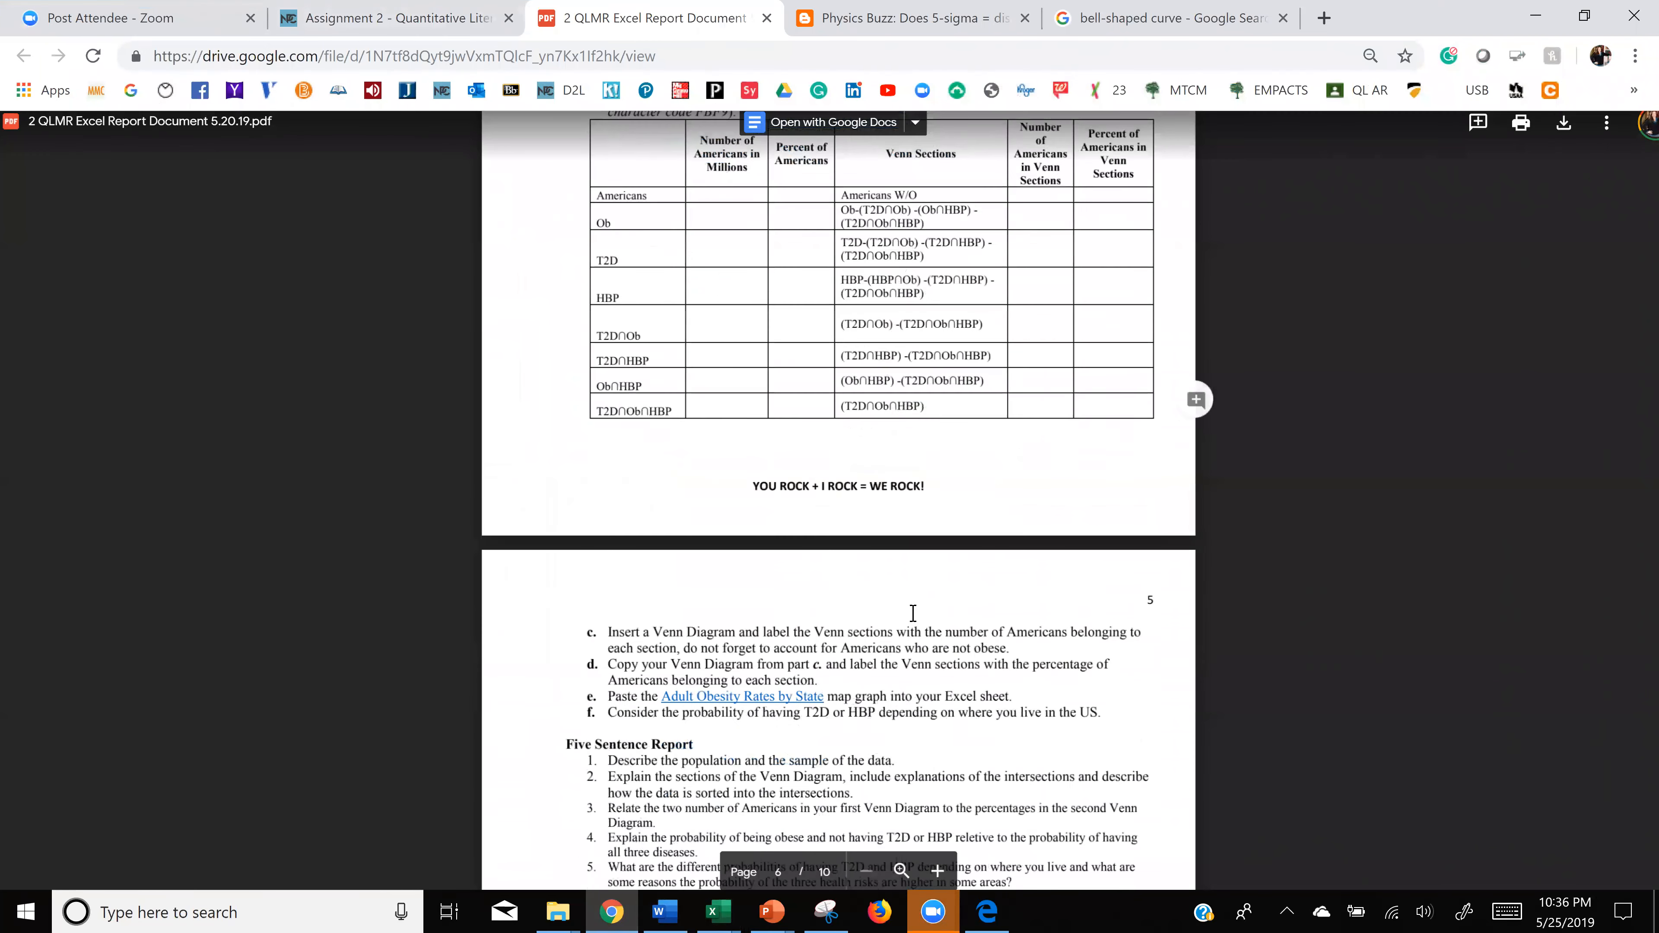
pyautogui.scroll(-7, 912, 614)
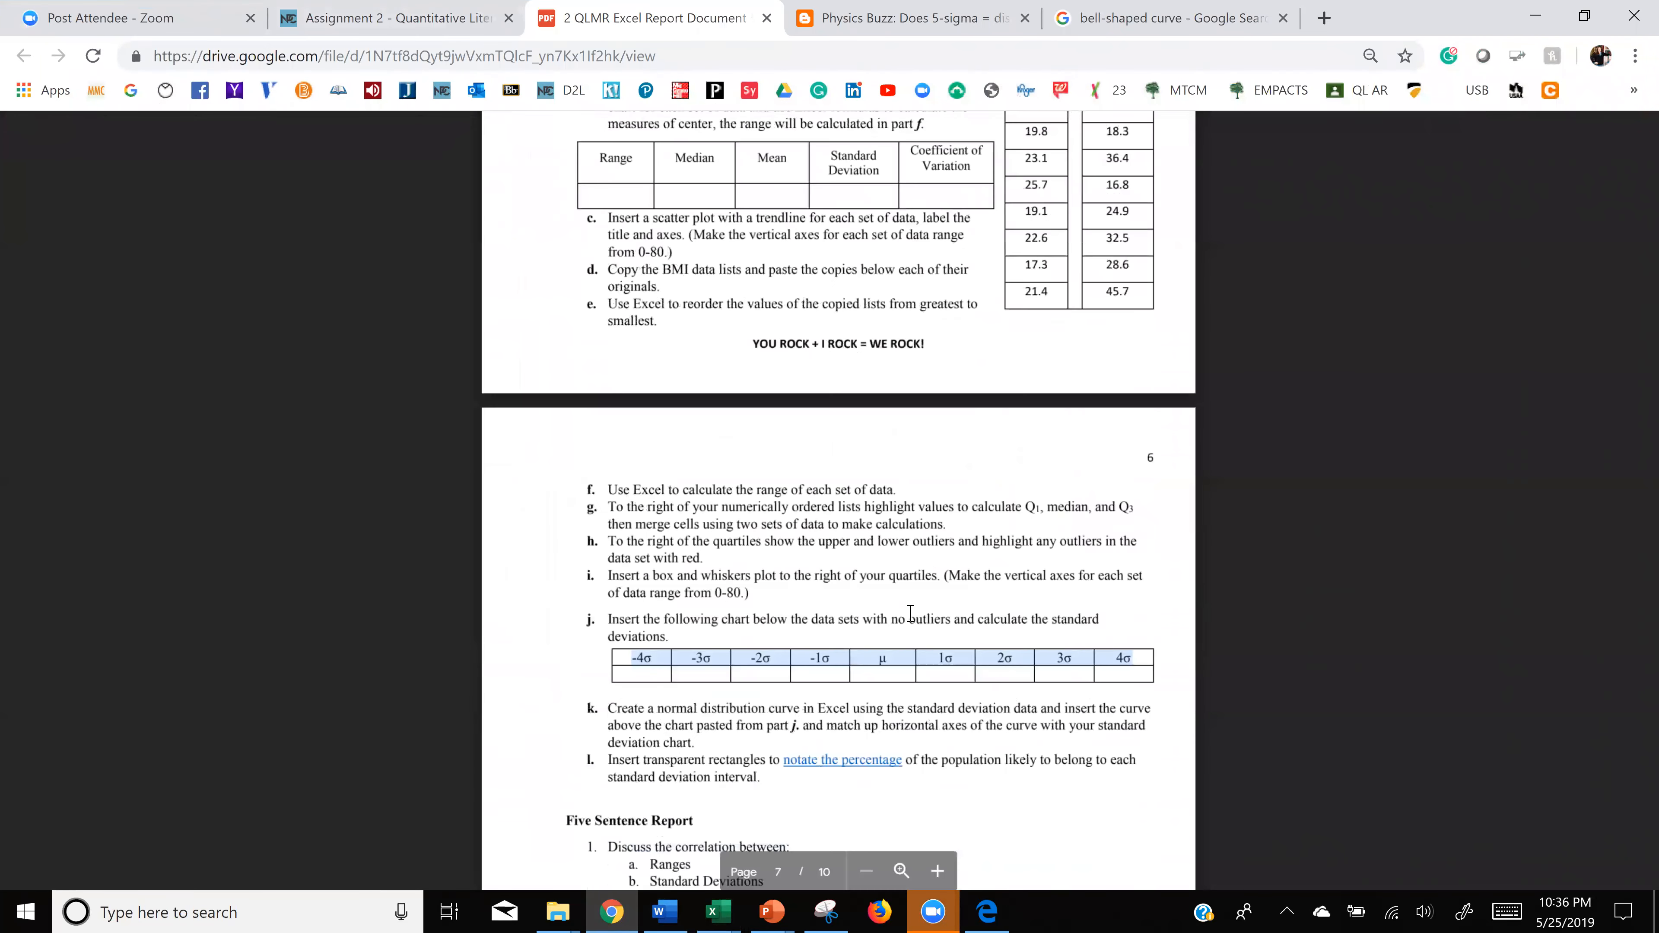
pyautogui.scroll(-5, 748, 626)
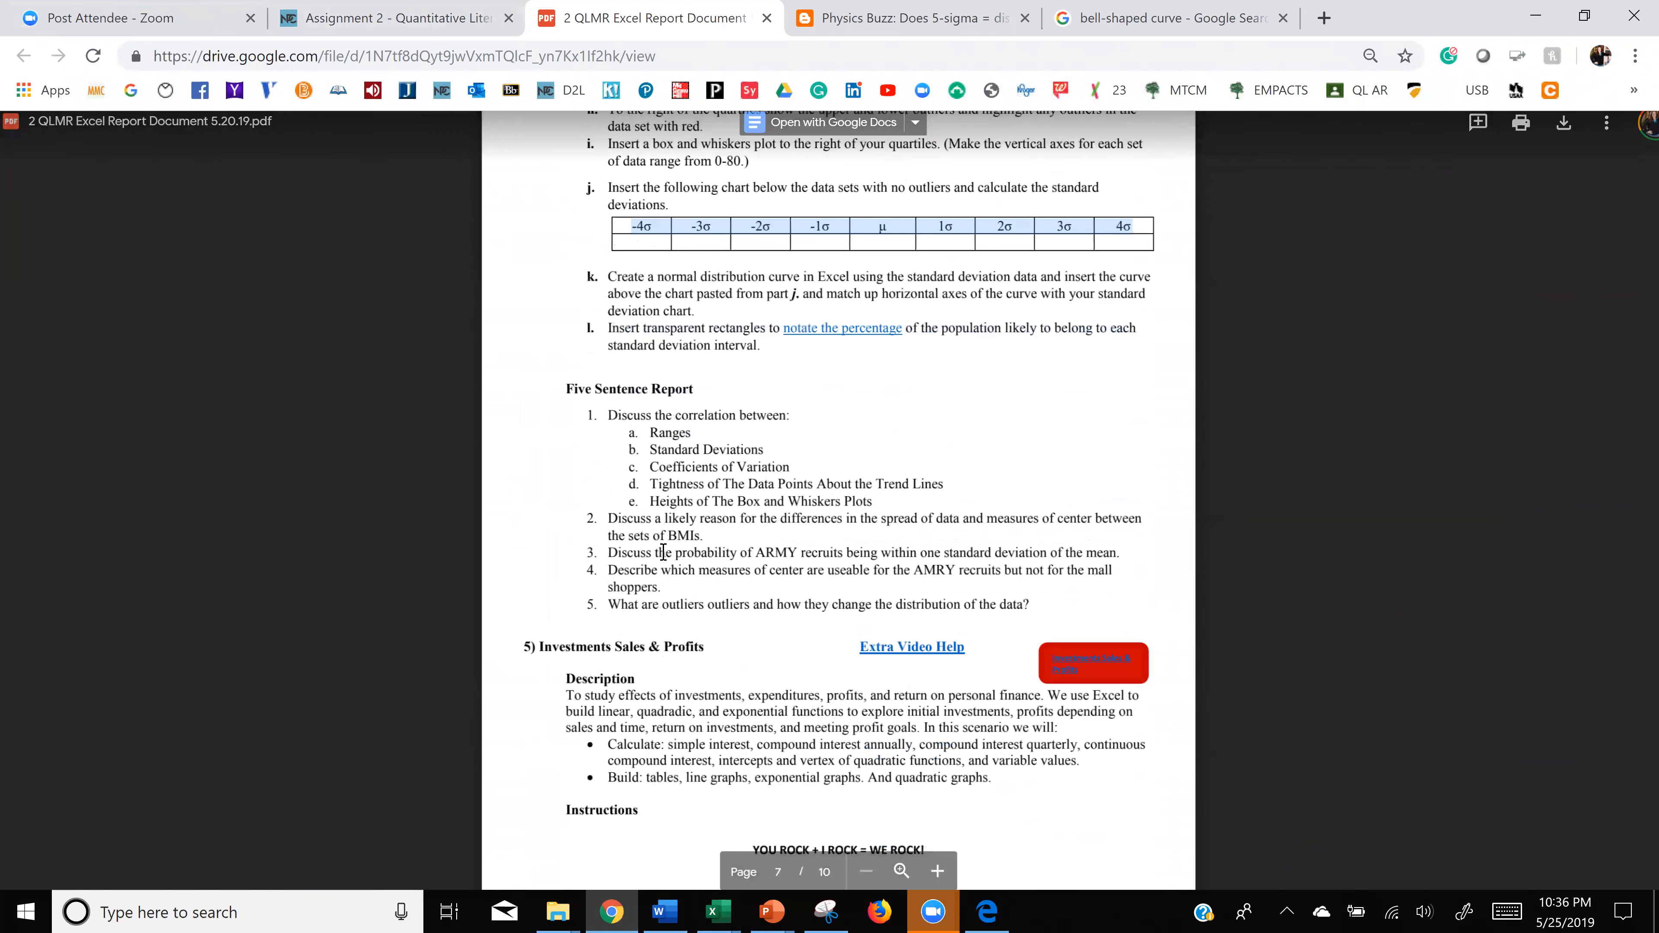
pyautogui.click(1582, 22)
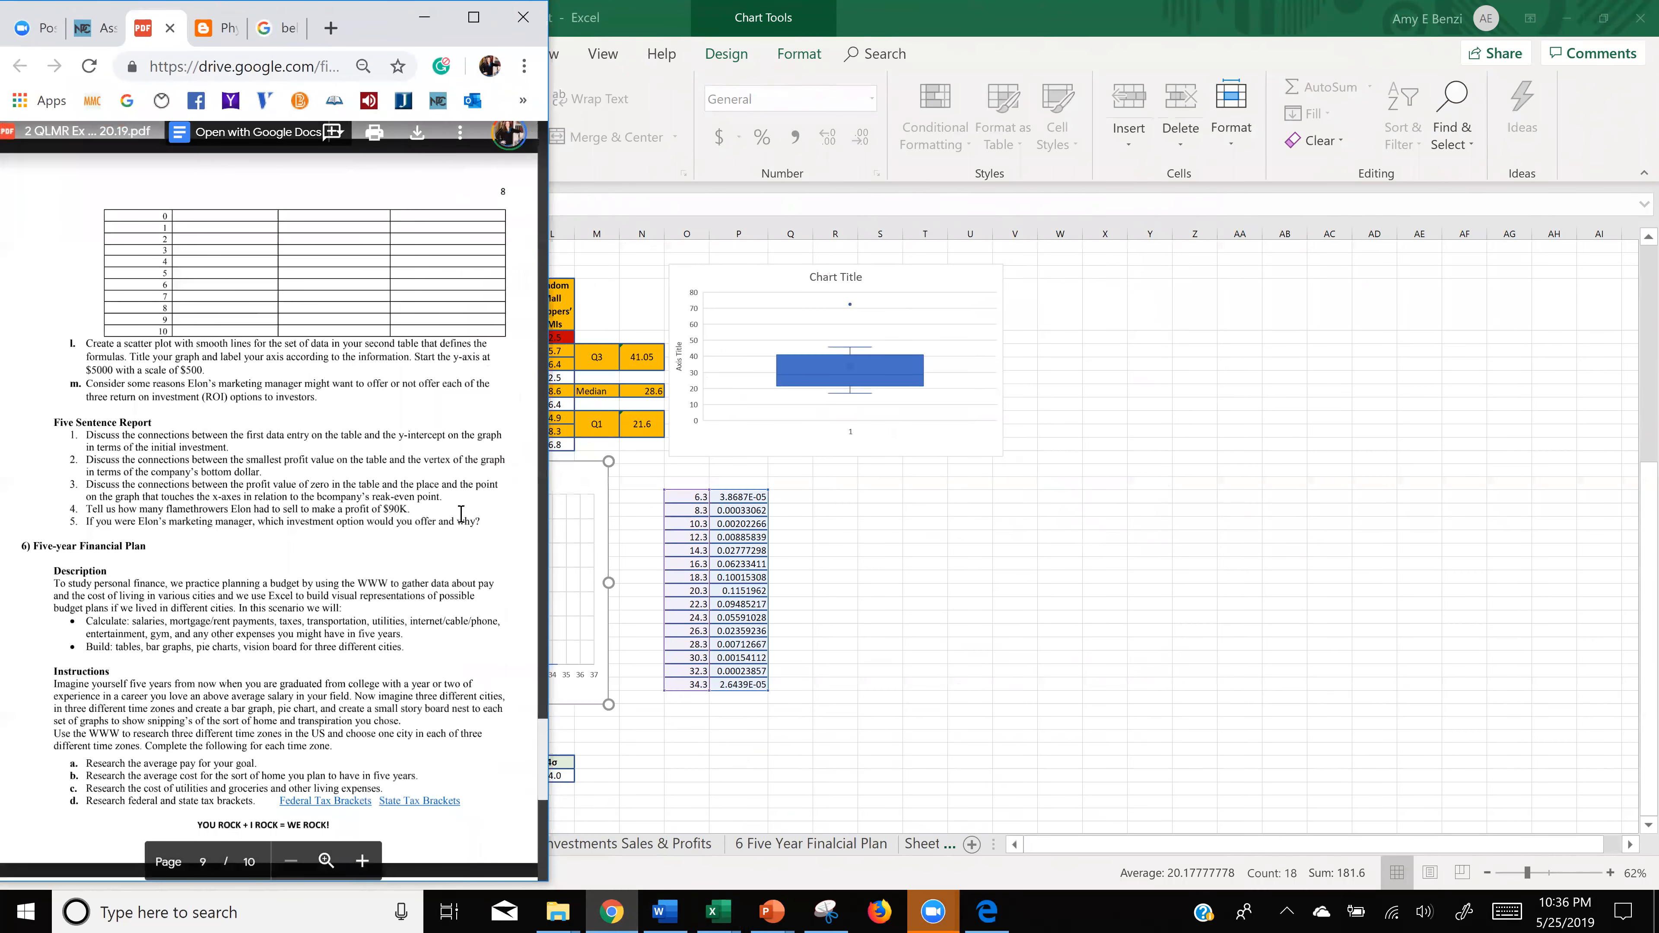
pyautogui.scroll(15, 402, 544)
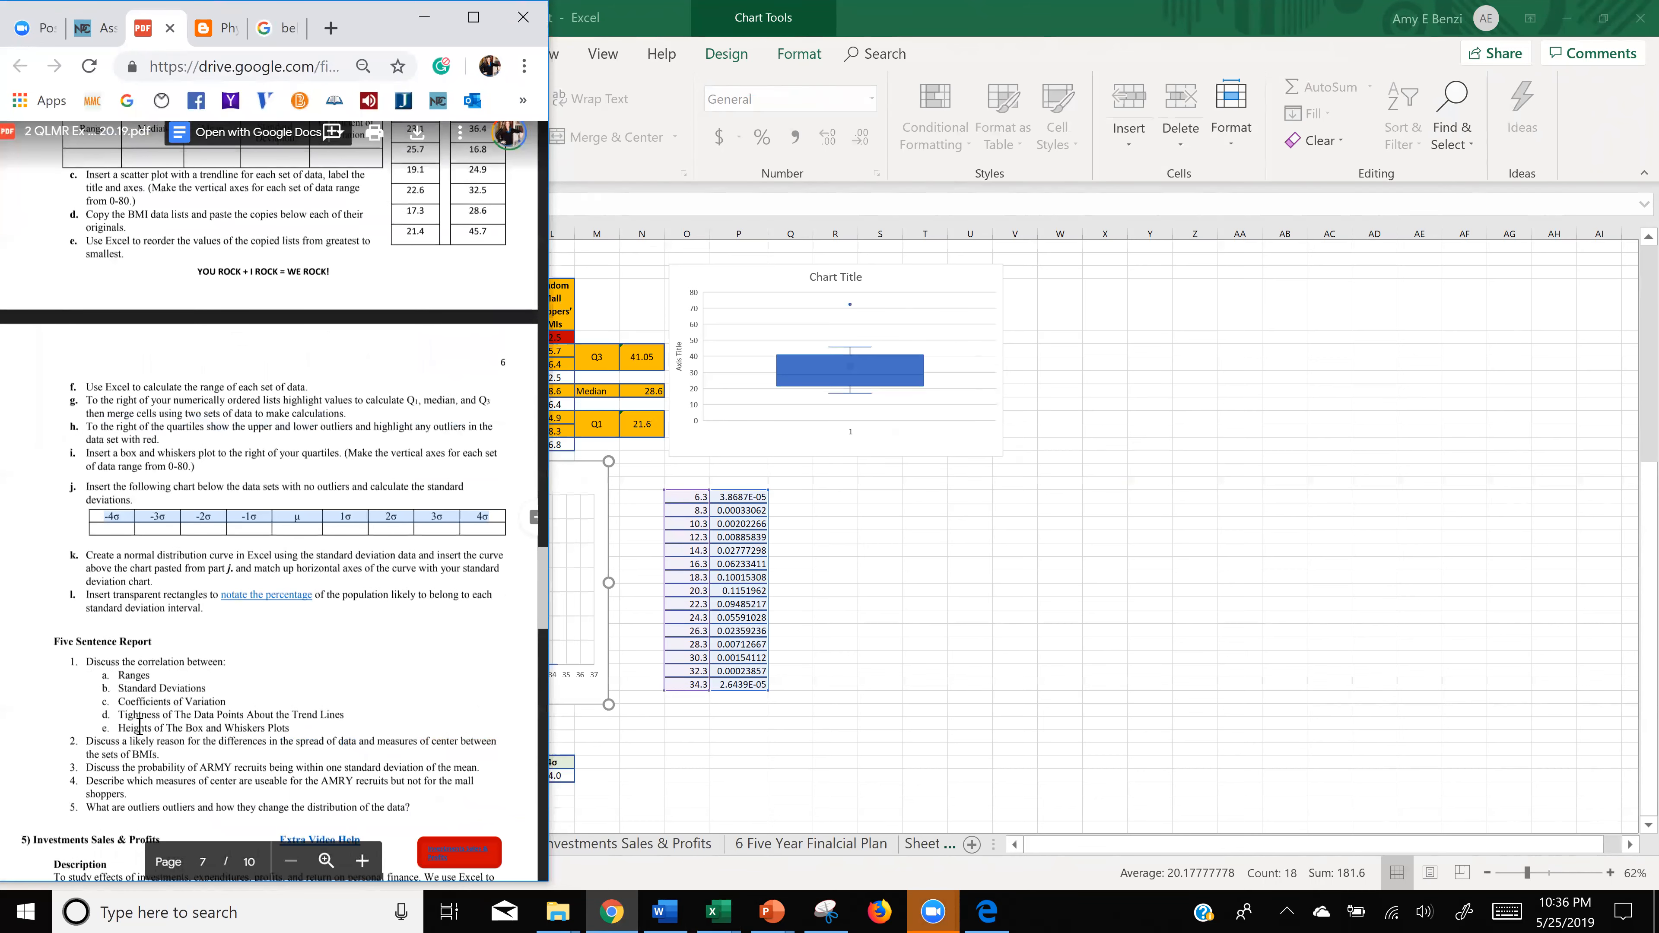
# - Return to the Excel workbook and look over the measures-of-center tables, scatter plots and box plots for both BMI data sets
pyautogui.click(1005, 622)
pyautogui.scroll(3, 988, 639)
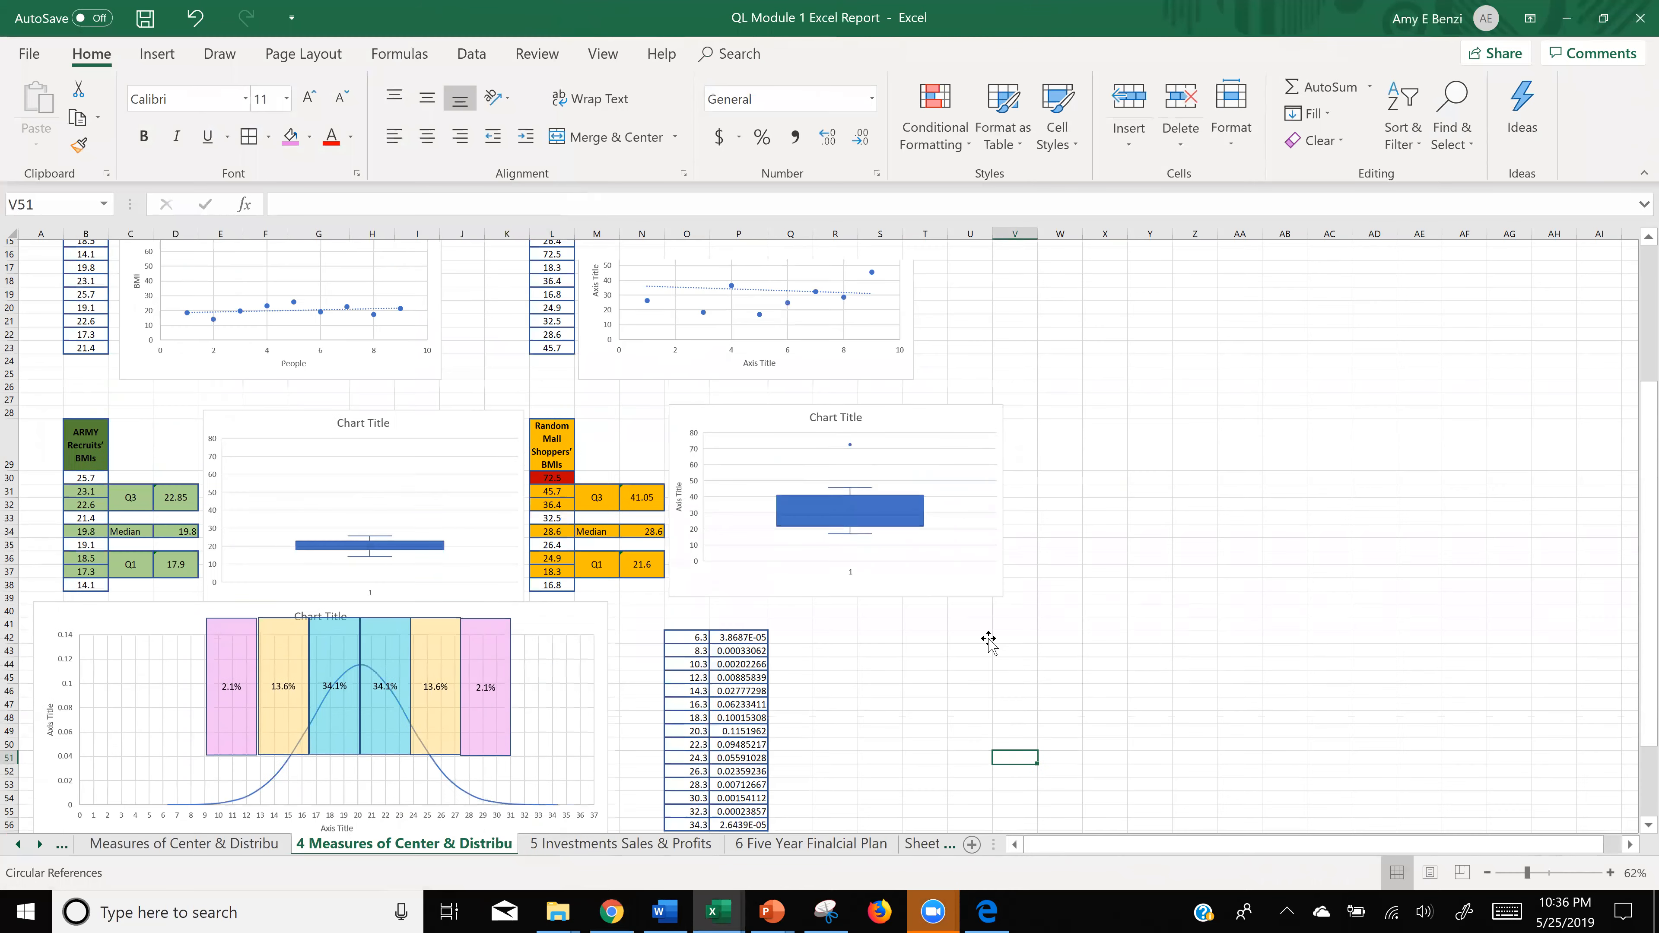
pyautogui.scroll(4, 988, 639)
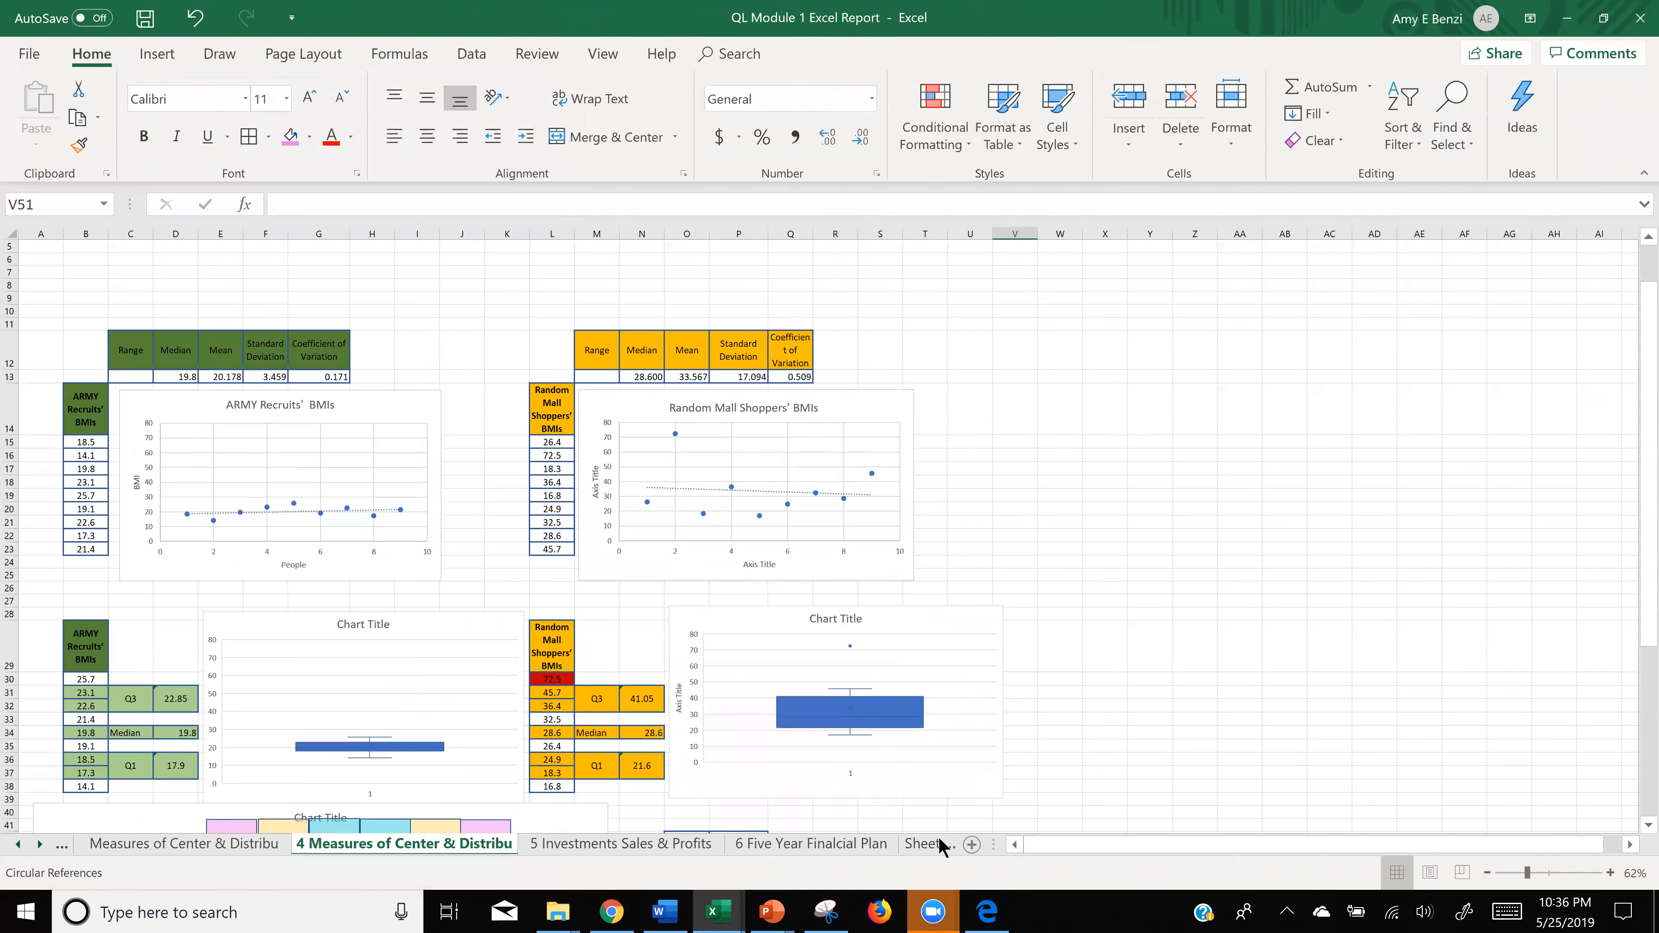